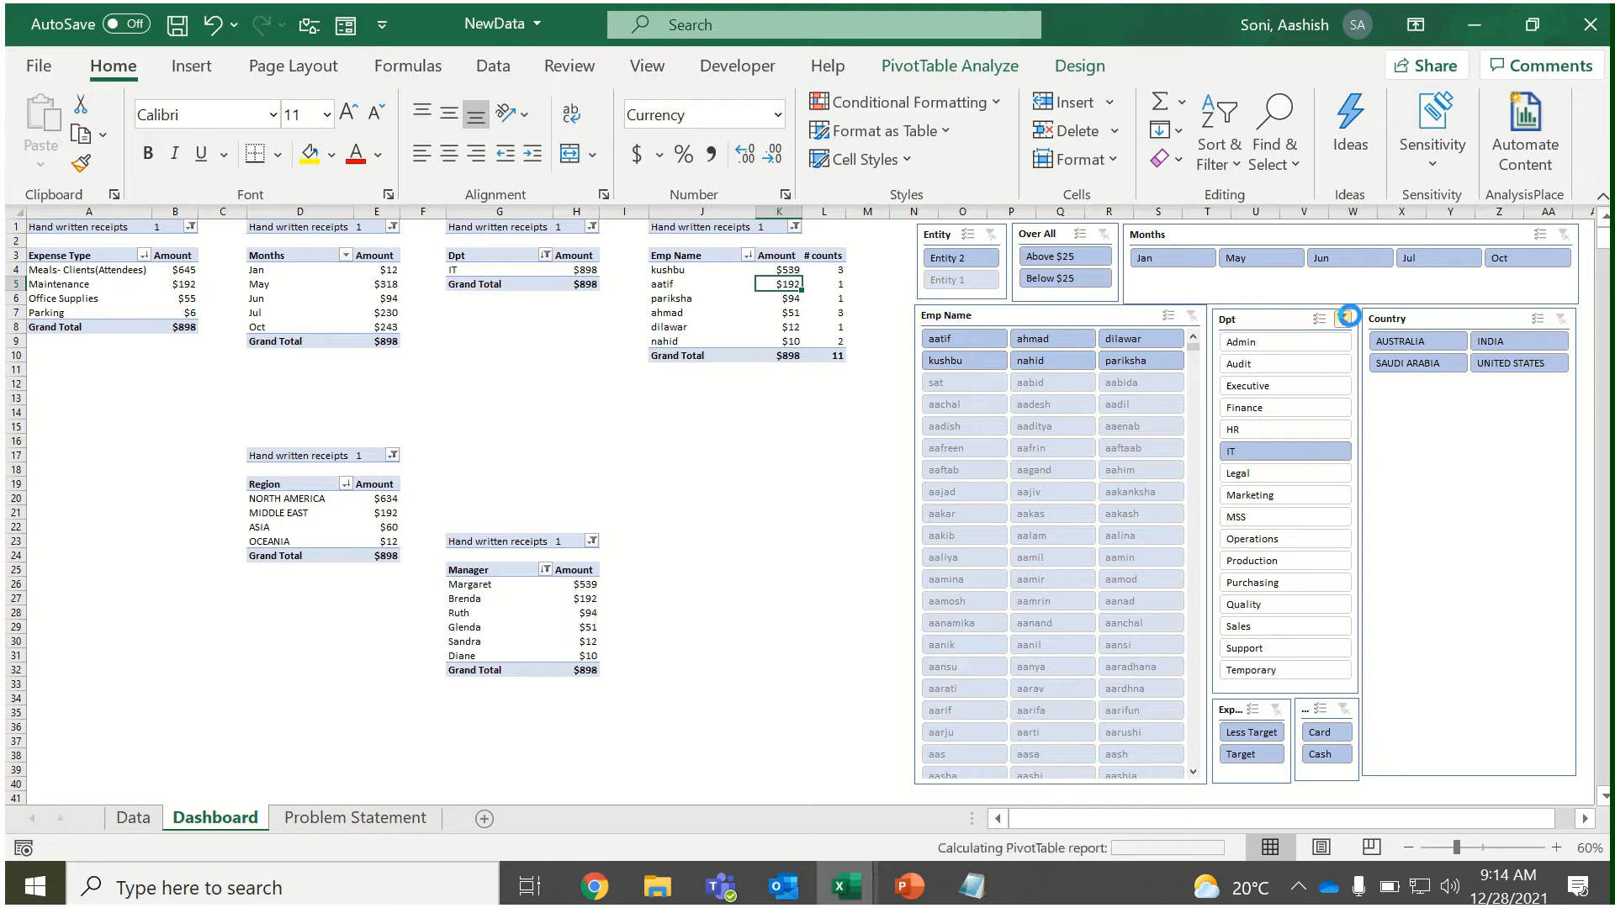
Filter the dashboard with its slicers to United States, Target expenses, Entity 2 and amounts Above $25.
left_click(1462, 753)
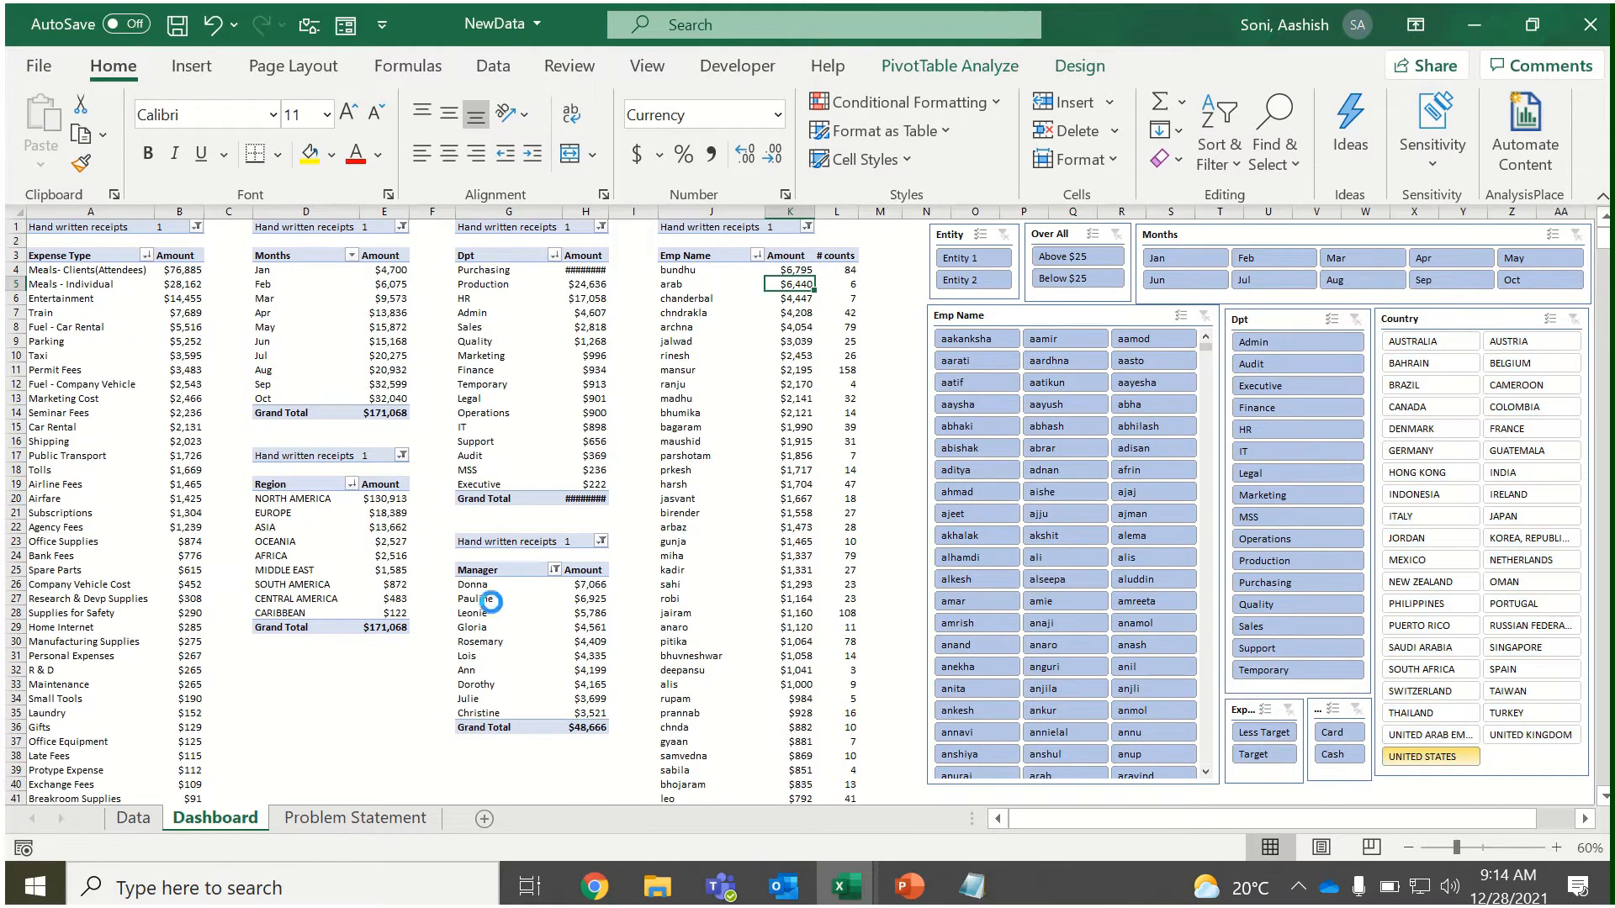
left_click(1266, 755)
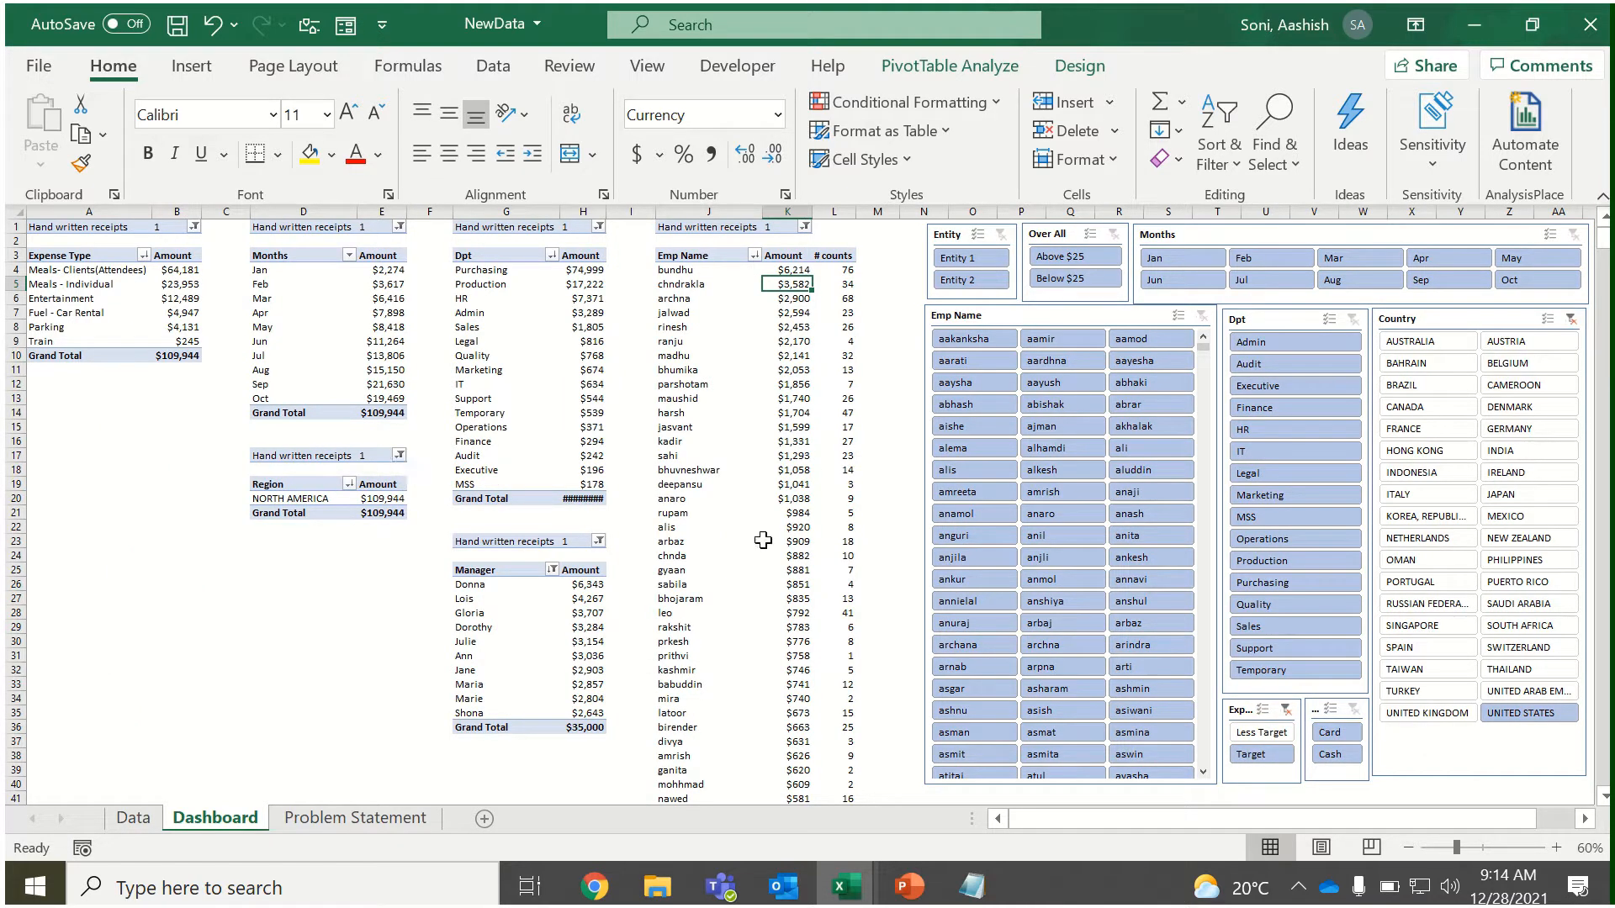
left_click(965, 282)
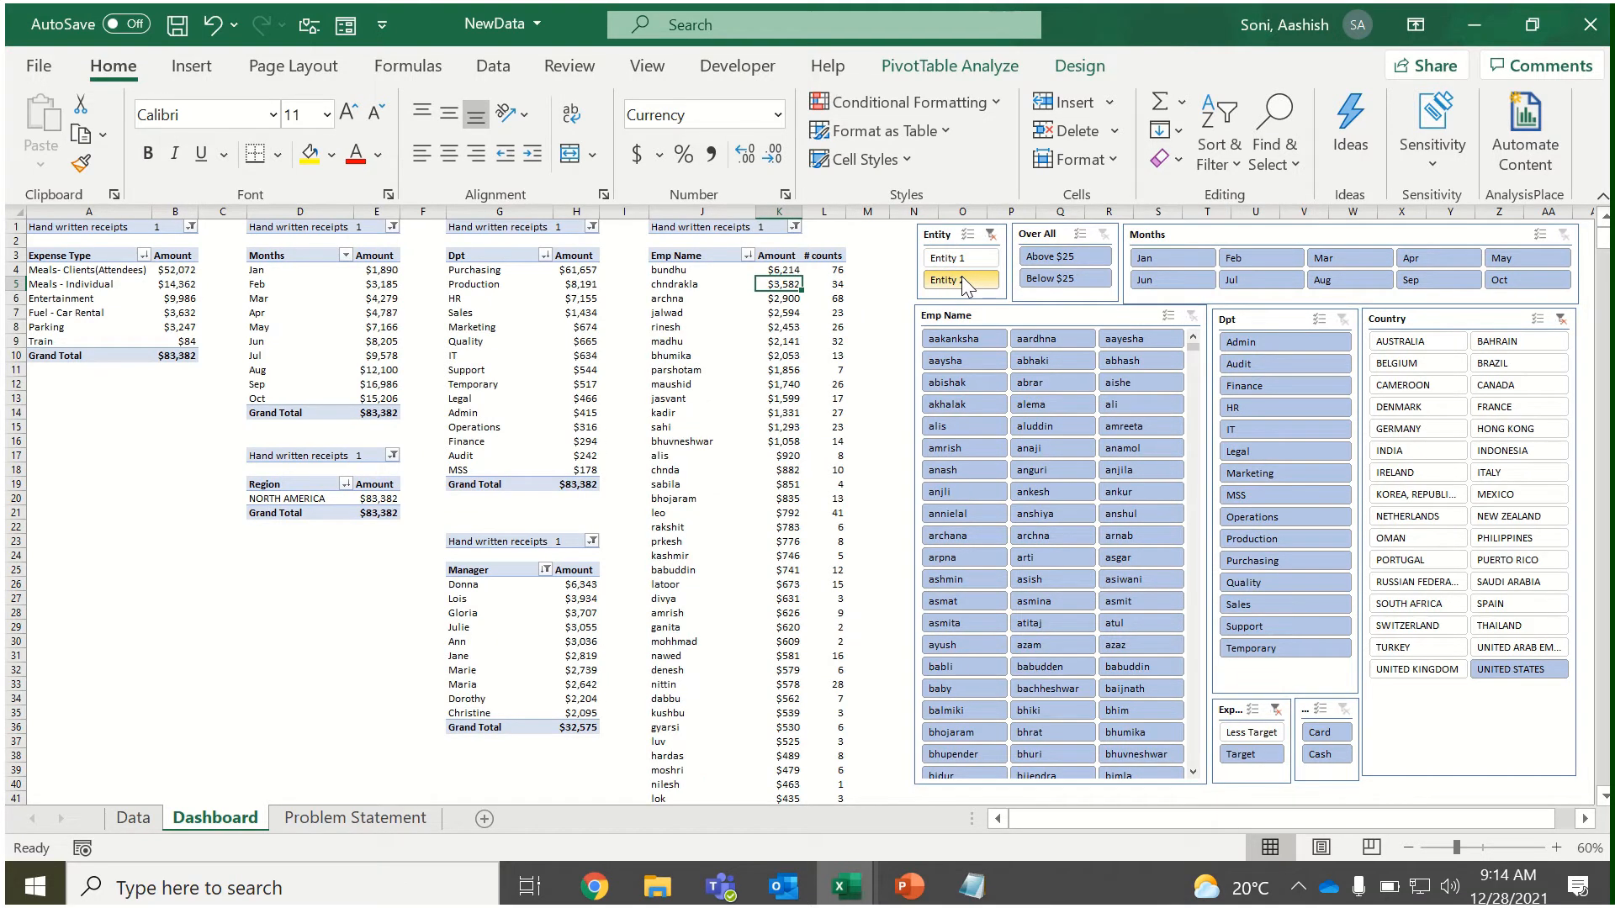
left_click(1058, 257)
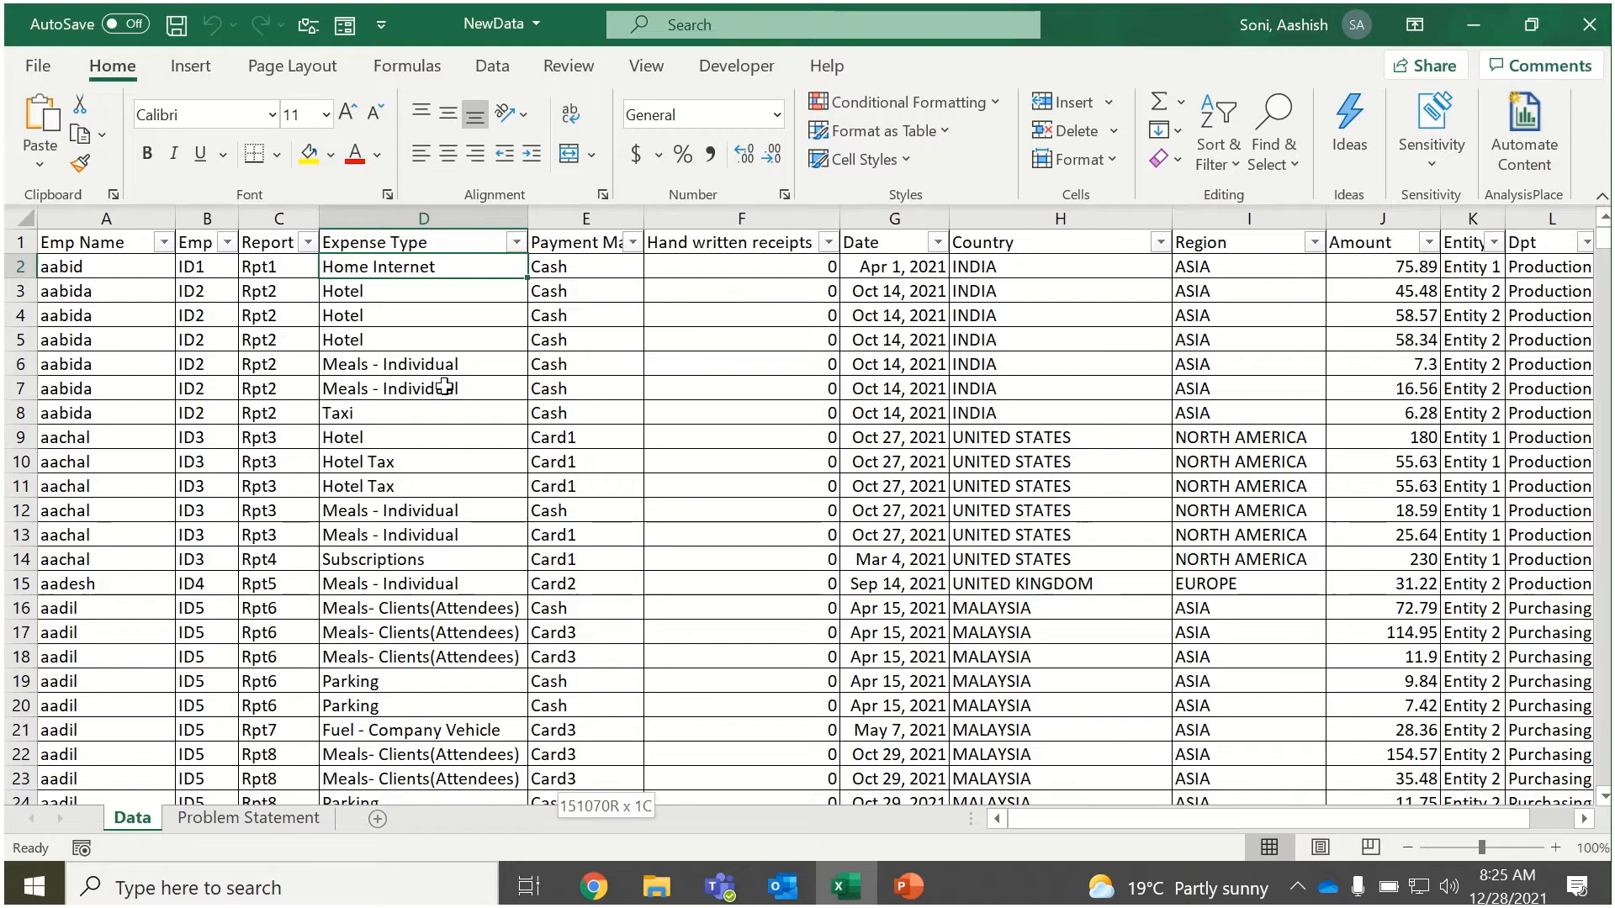
Check how far the Expense Type data extends, and read the analysis requirements on the Problem Statement sheet.
key("ctrl+shift+Down")
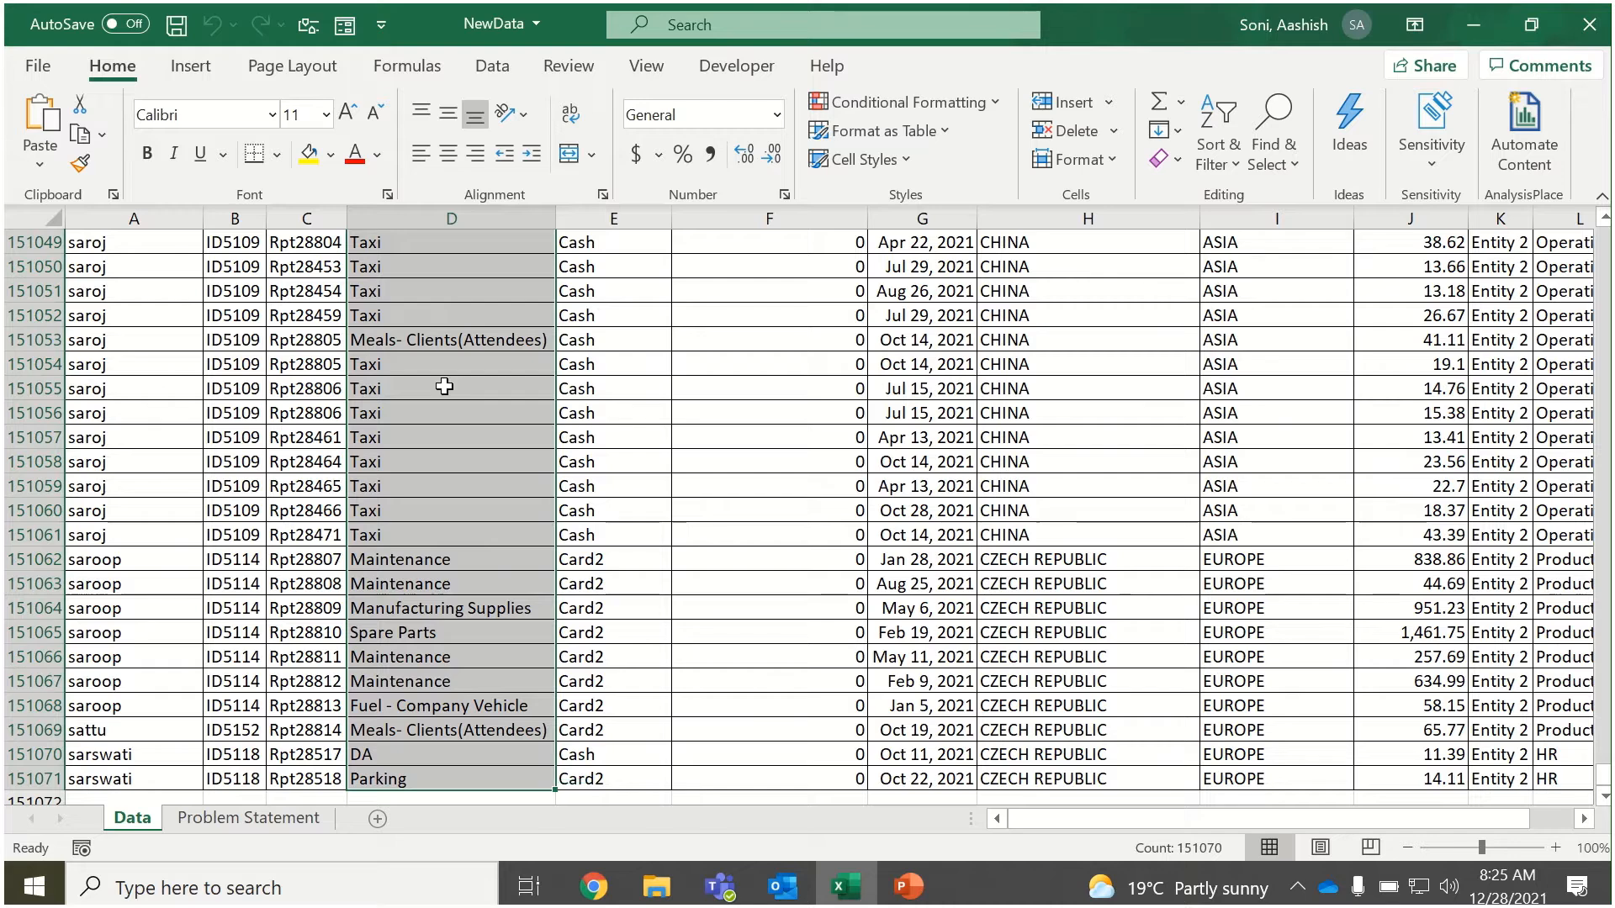
key("ctrl+Up")
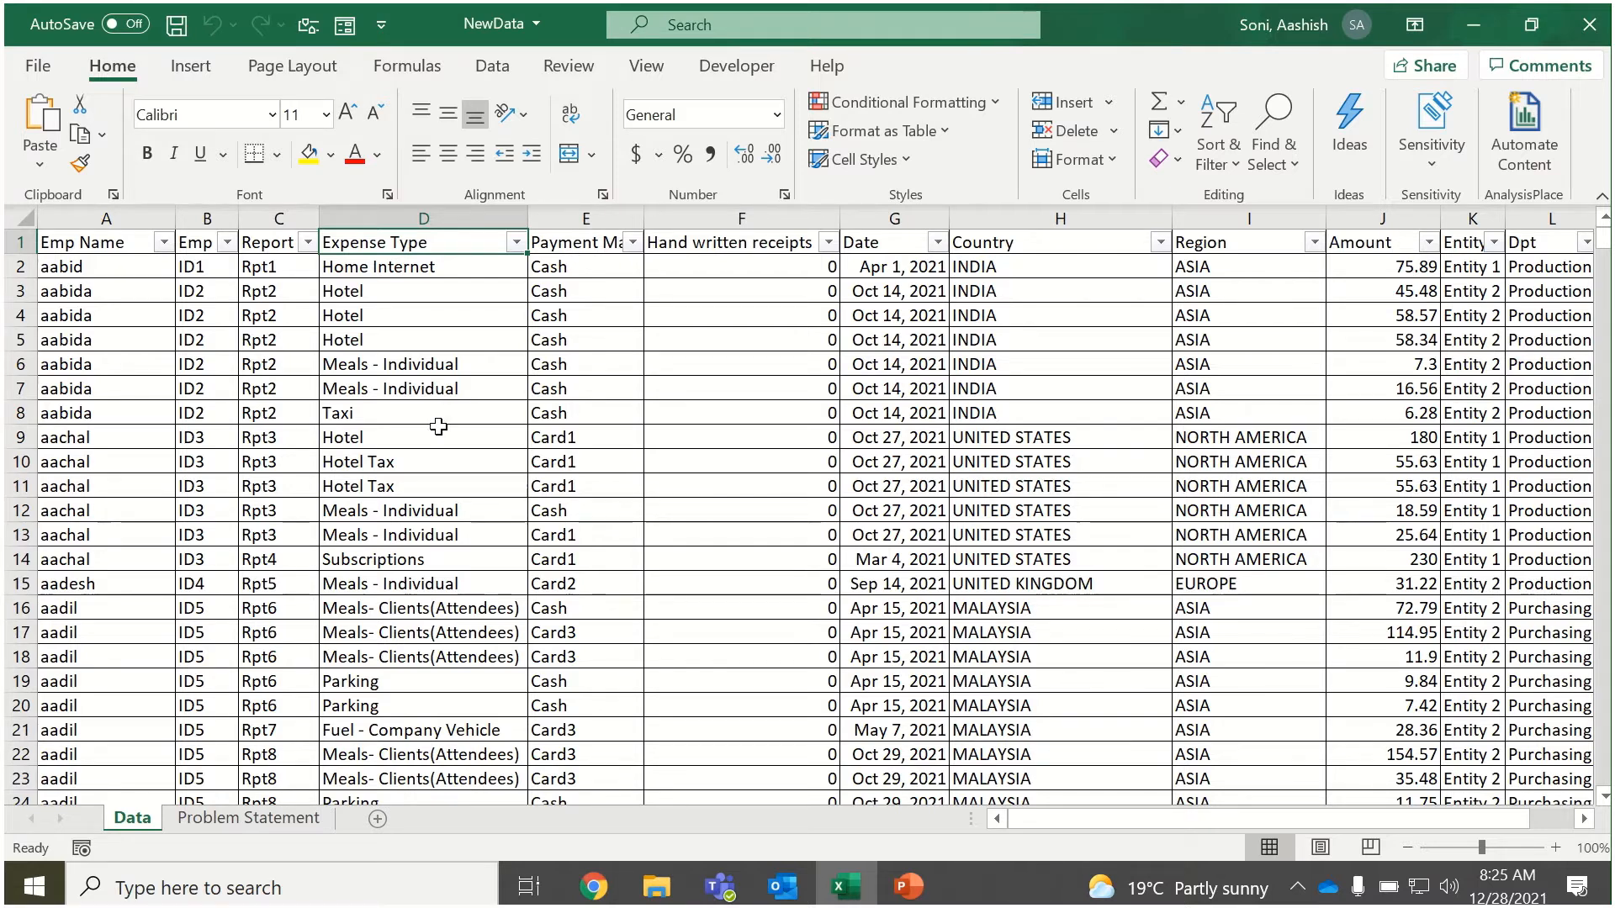
left_click(265, 820)
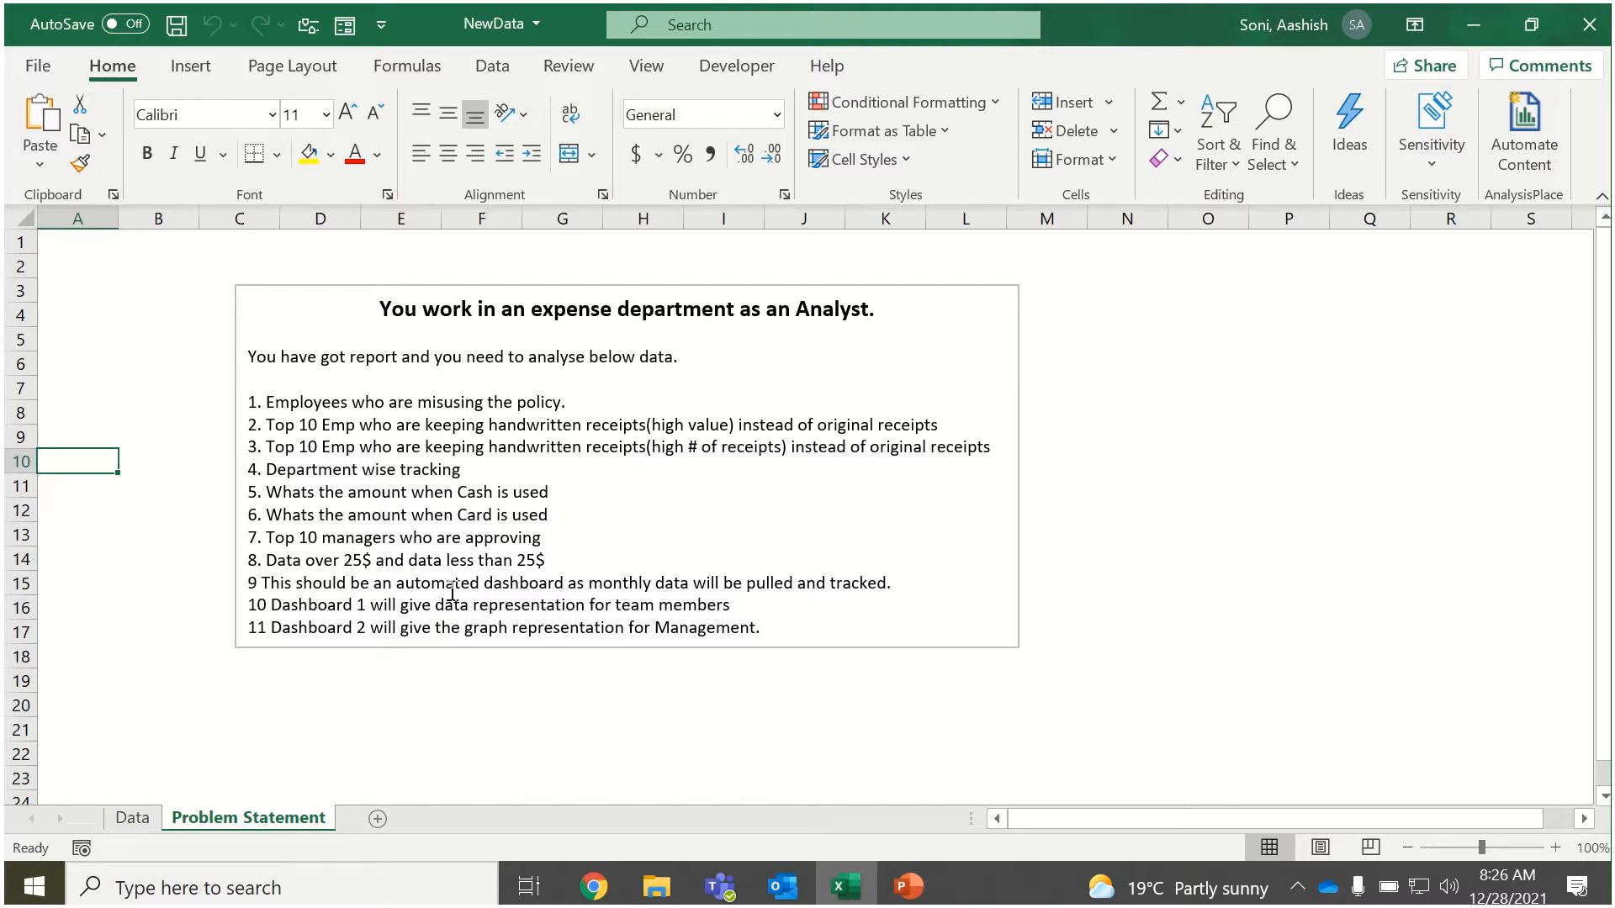
left_click(131, 818)
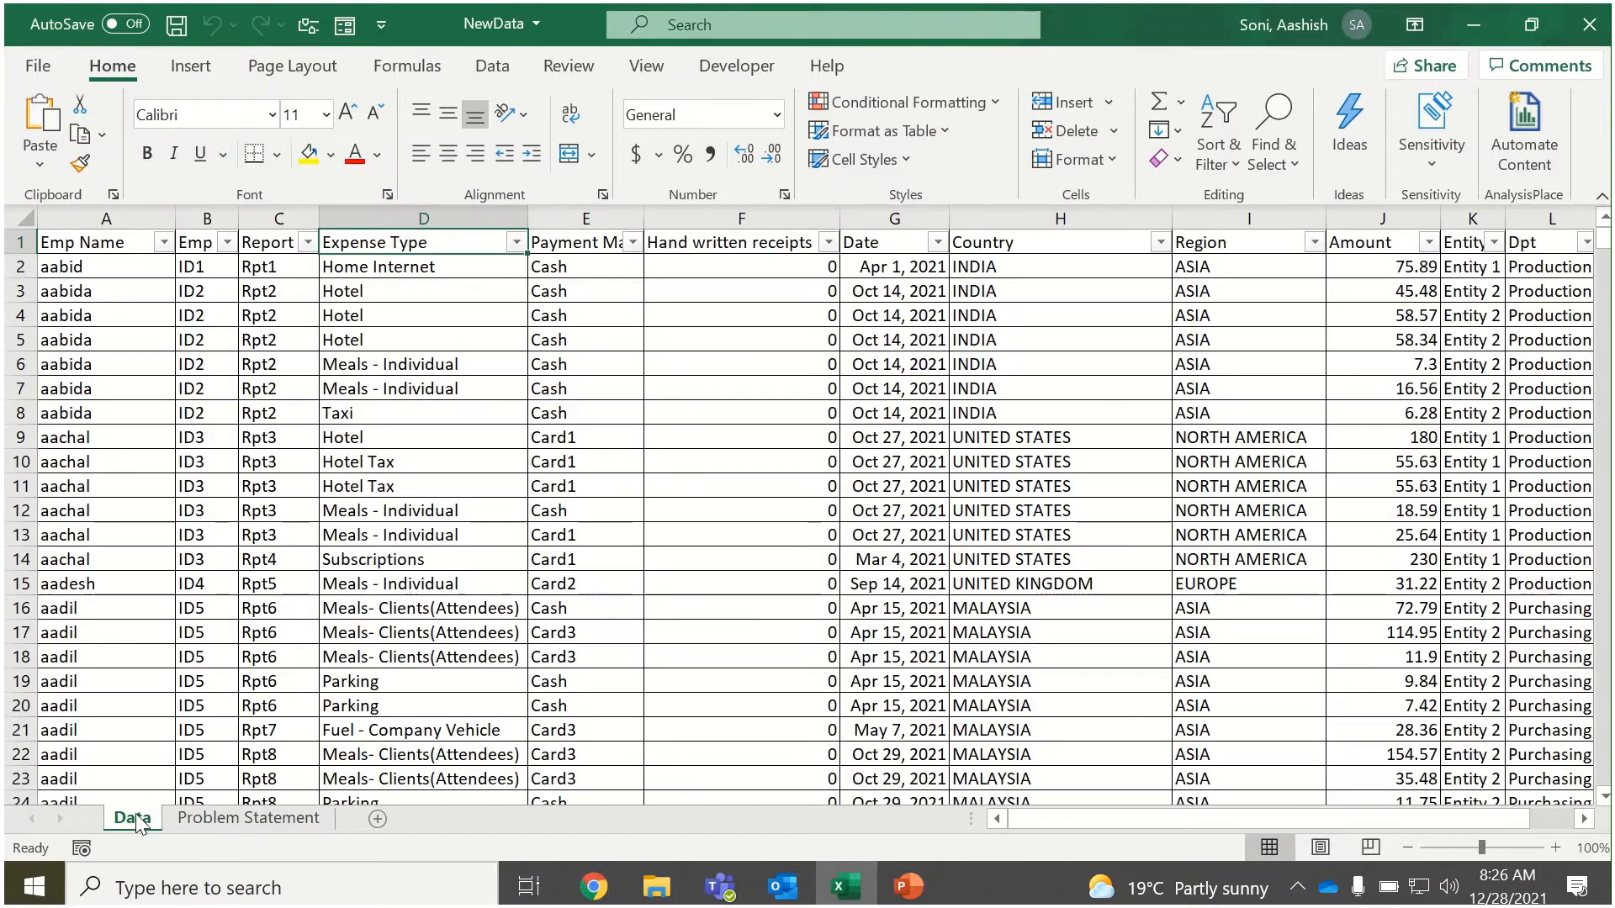
Review the employee and report columns on the Data sheet and view the filter values available for Expense Type.
left_click(344, 412)
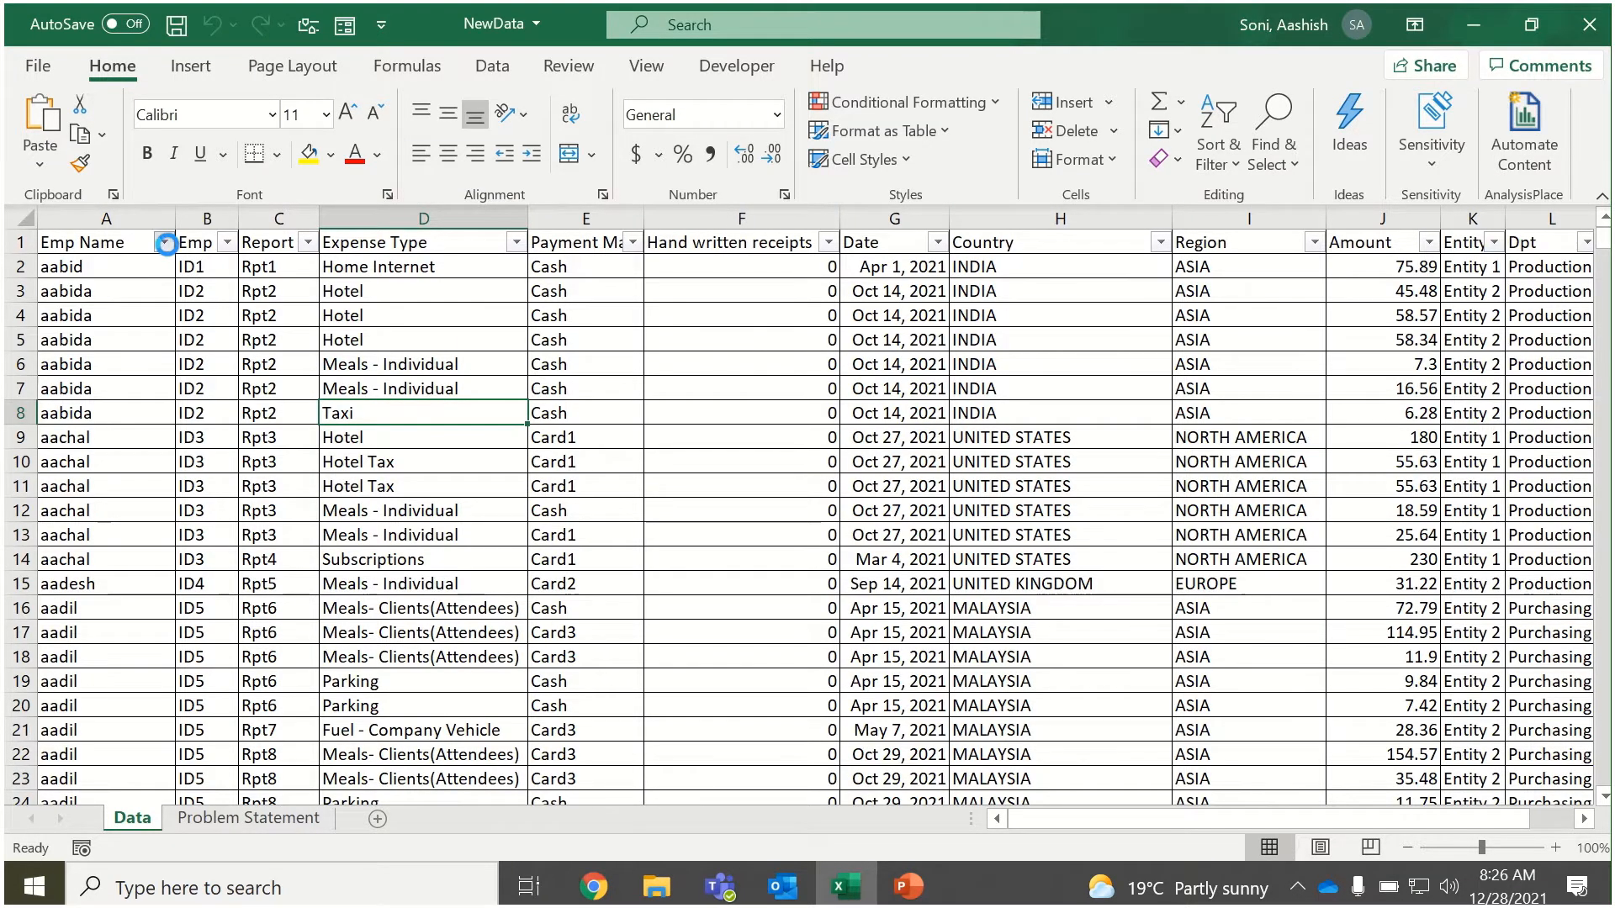
left_click(163, 242)
left_click(162, 242)
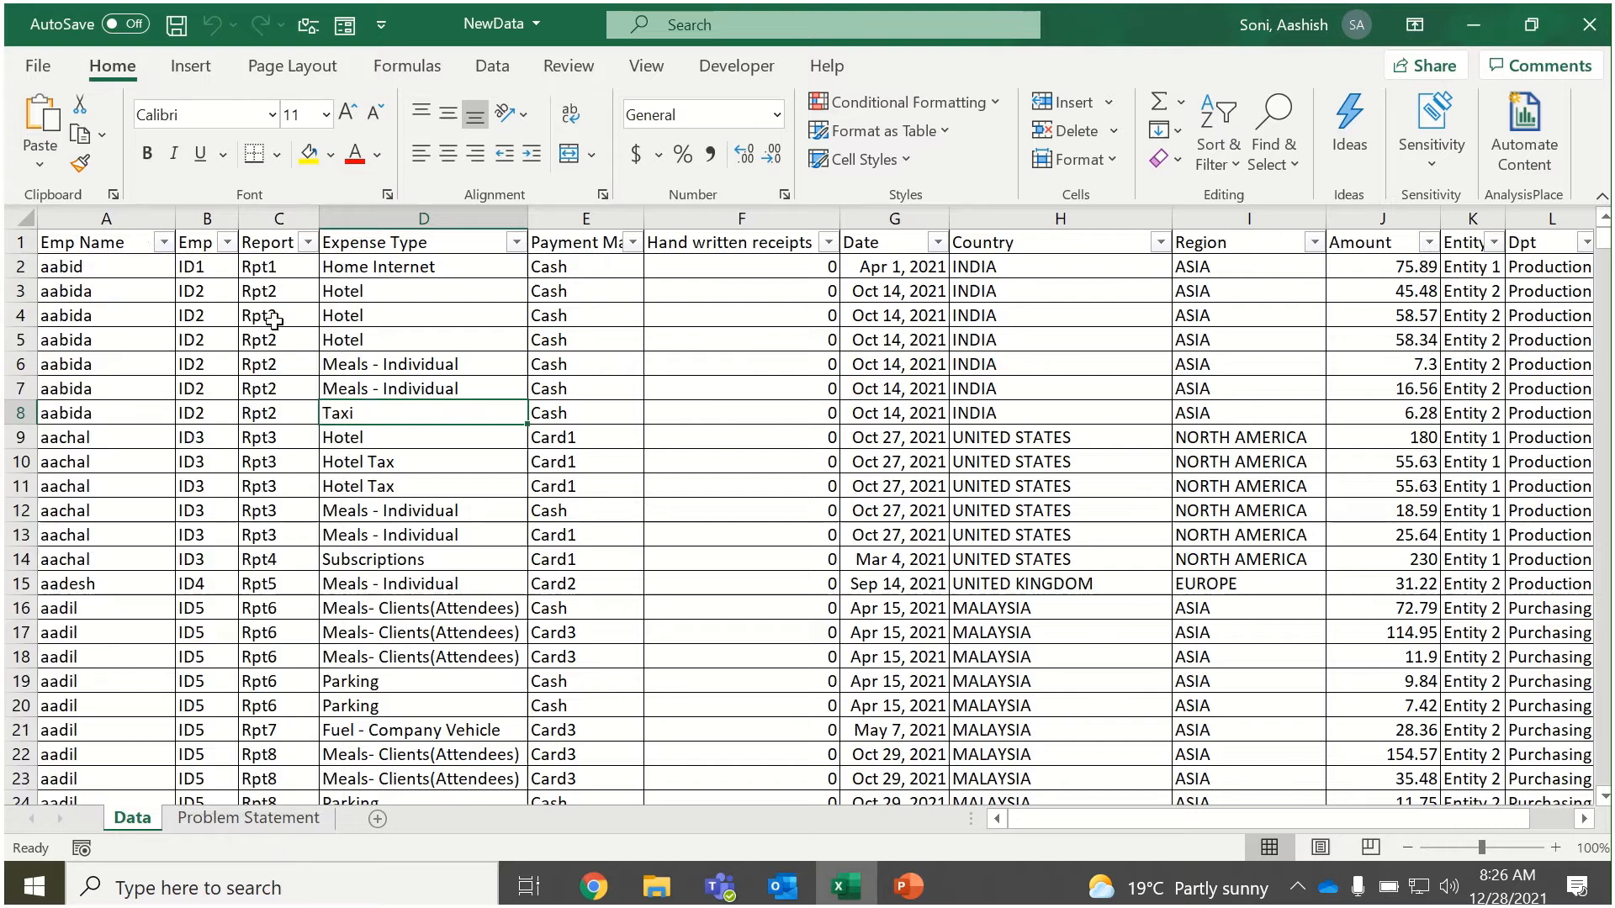
left_click(202, 242)
left_click(257, 243)
left_click(429, 243)
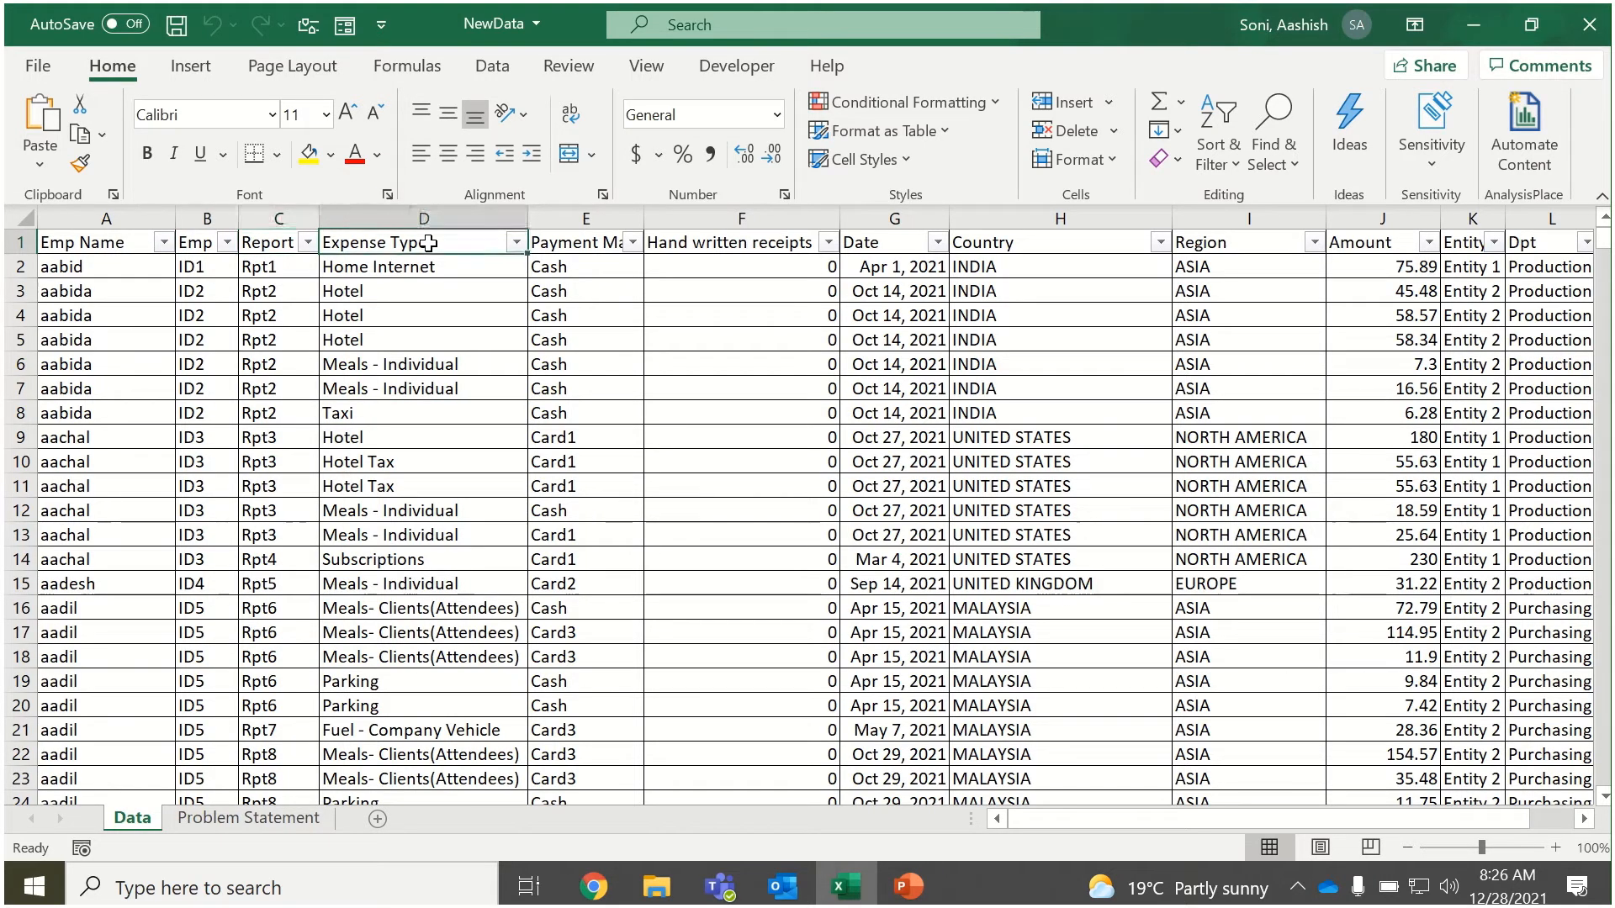
left_click(516, 242)
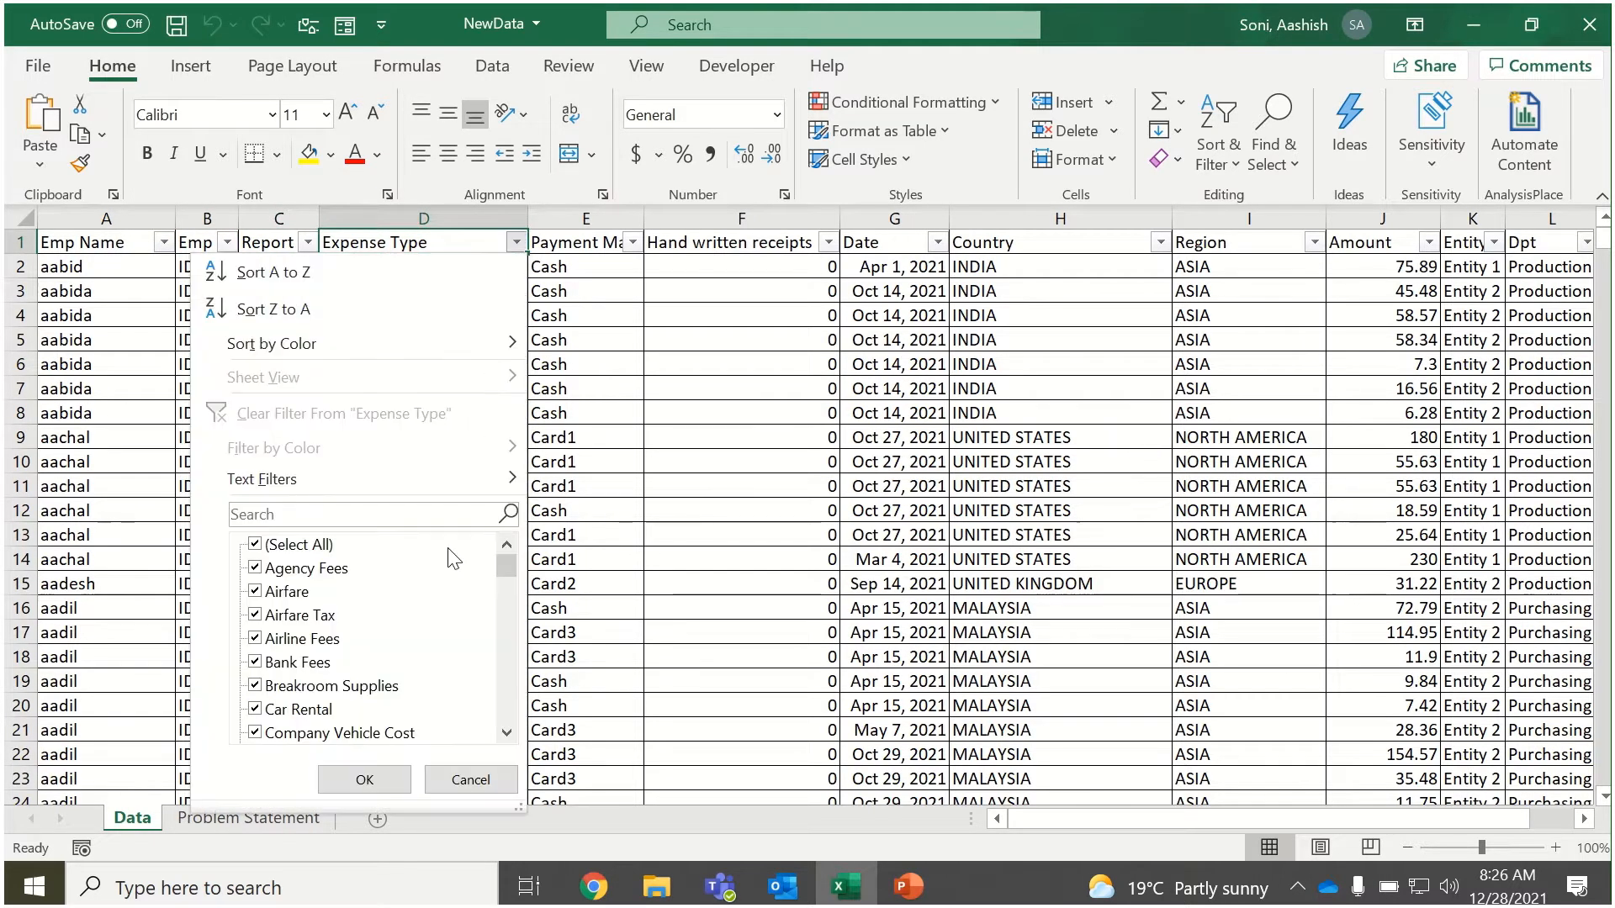
left_click(611, 501)
Browse the list of filter values in the Payment Made column without applying a filter.
left_click(588, 242)
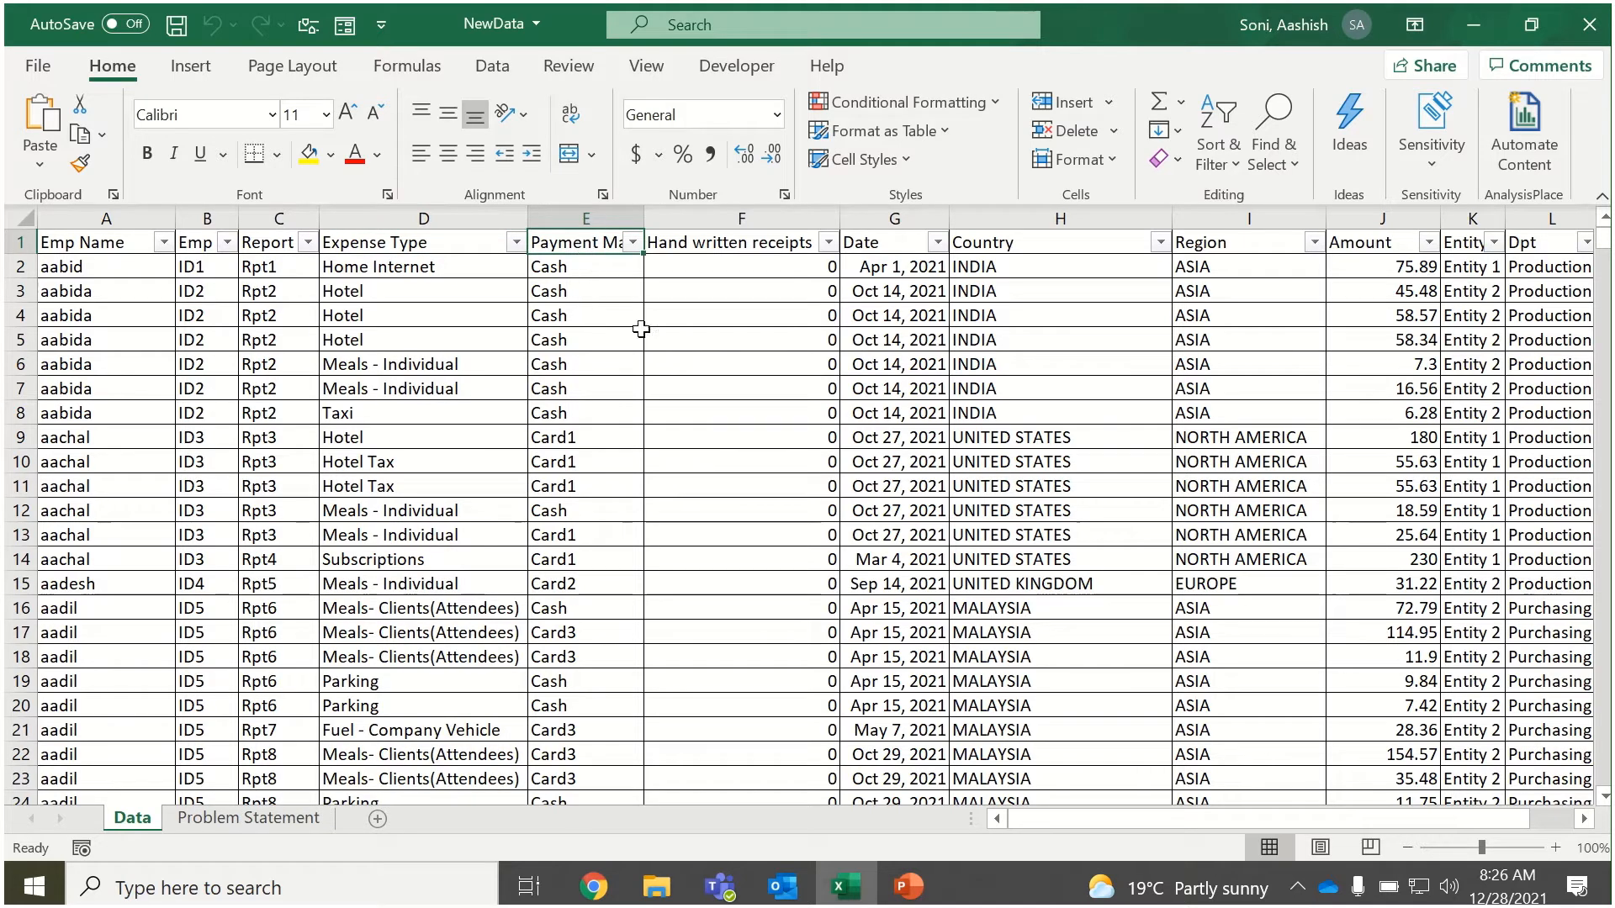
left_click(633, 243)
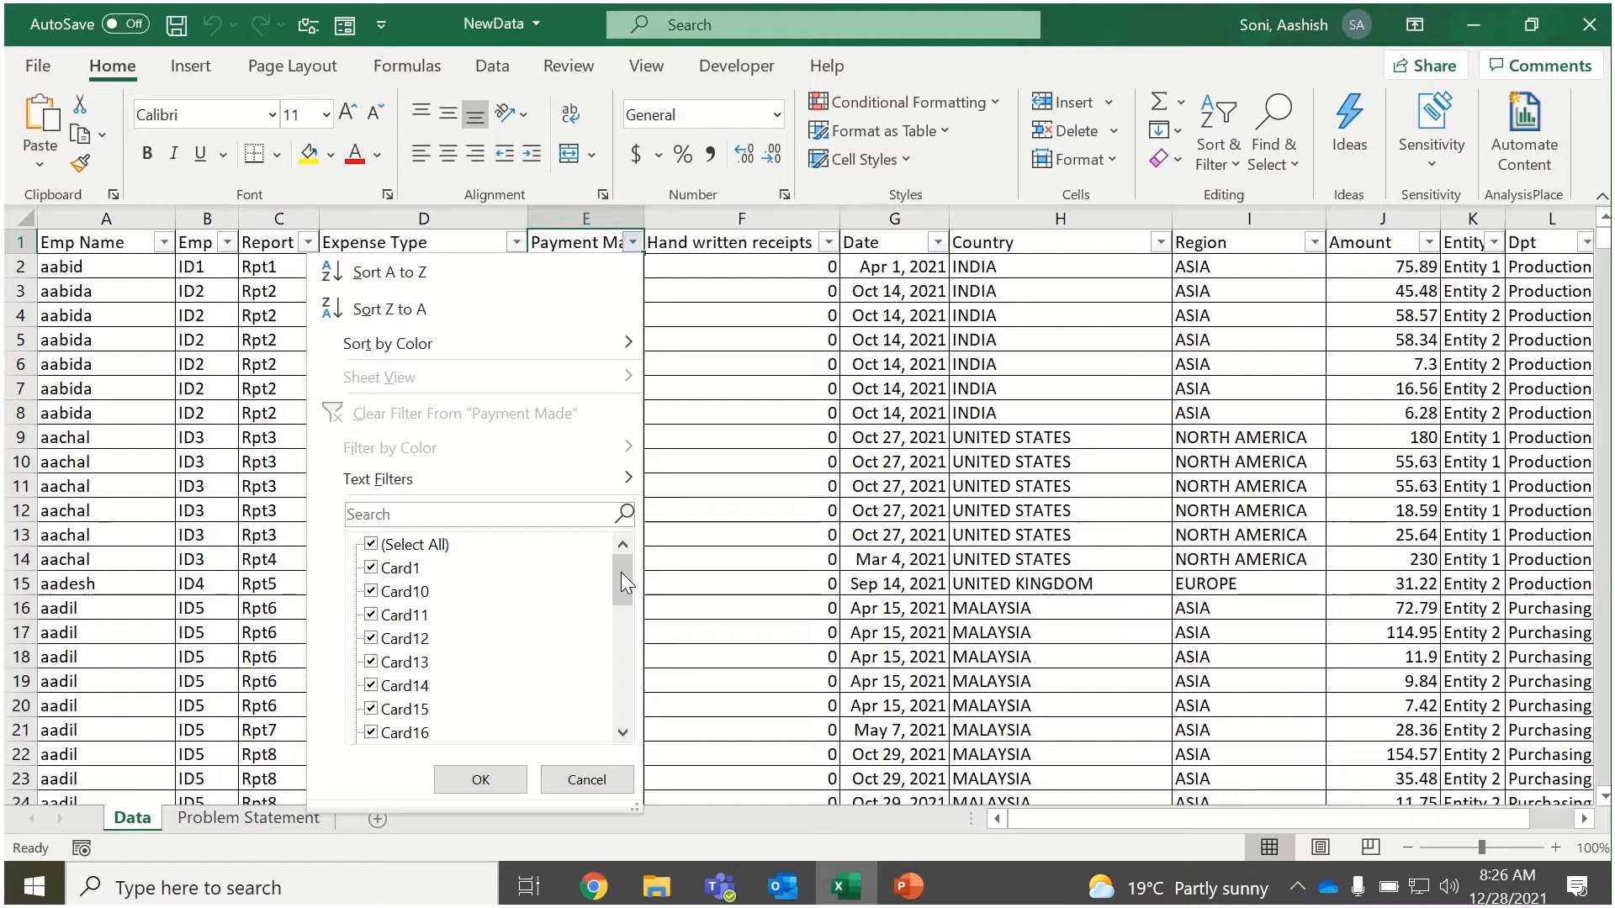
mouse_move(621, 575)
left_mouse_down()
mouse_move(615, 745)
mouse_move(633, 547)
left_mouse_up()
left_click(679, 541)
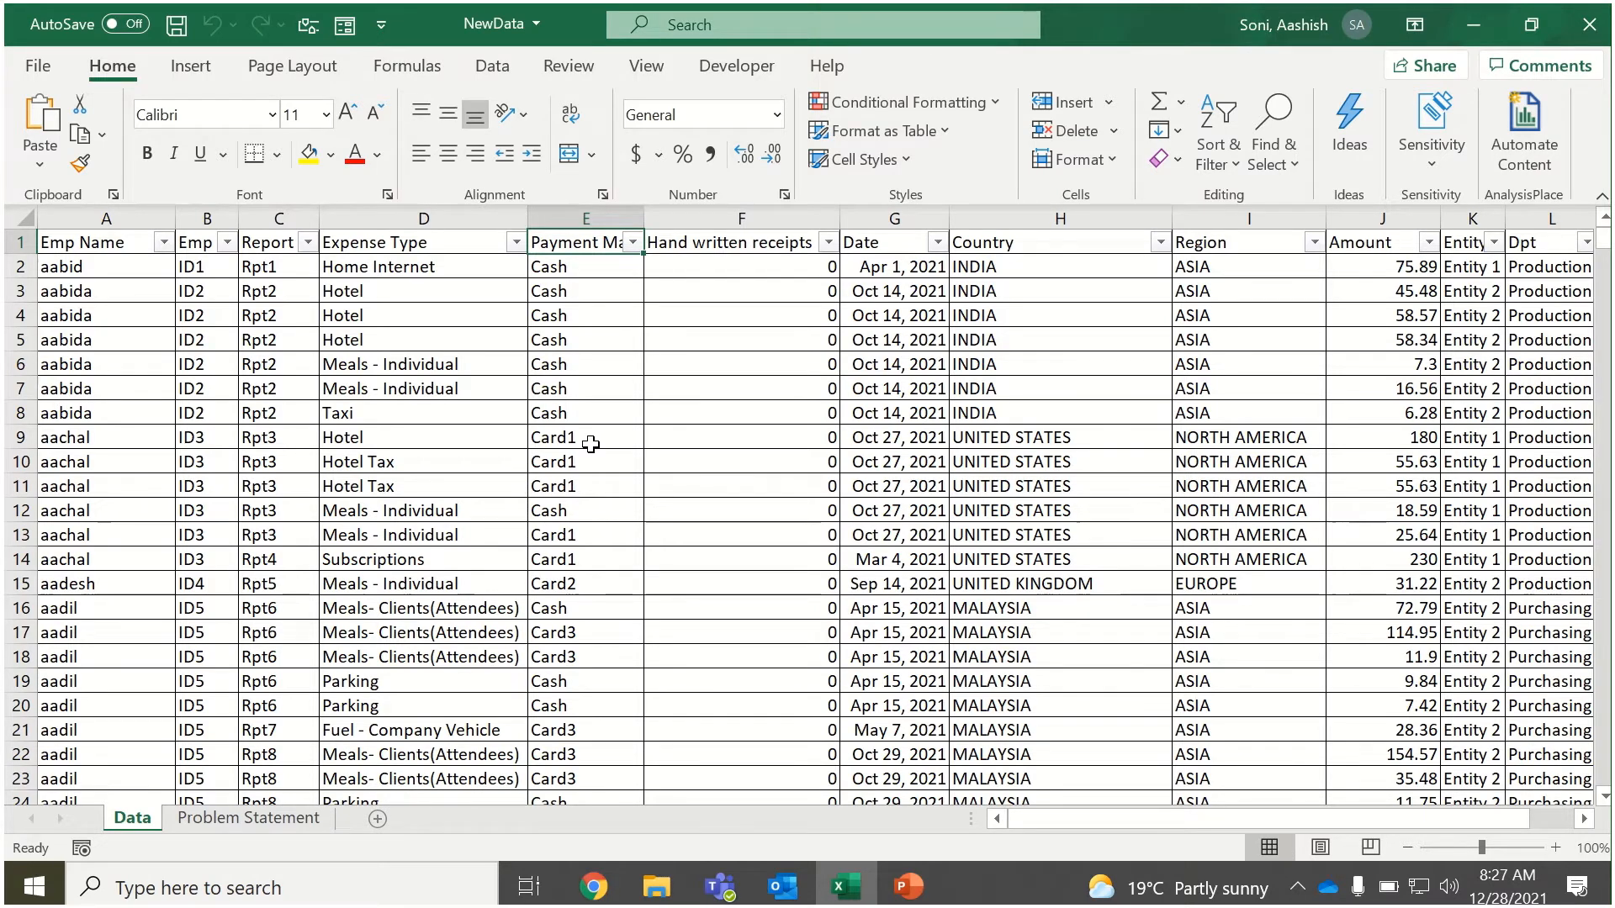
Inspect the possible values of the Hand written receipts column without filtering the data.
left_click(768, 460)
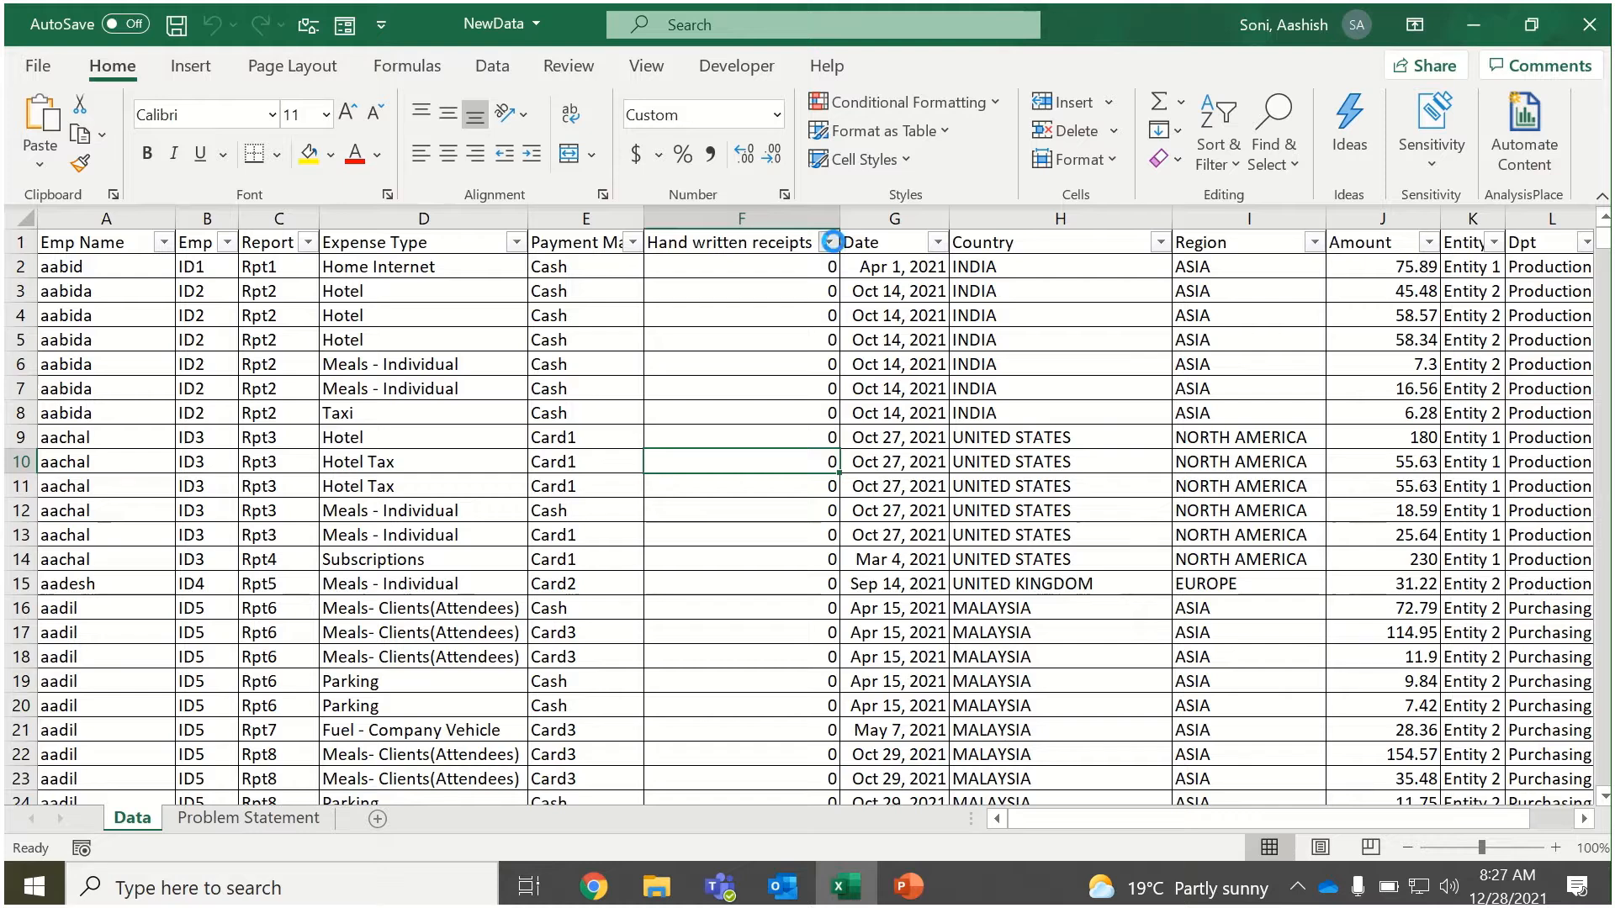
left_click(831, 242)
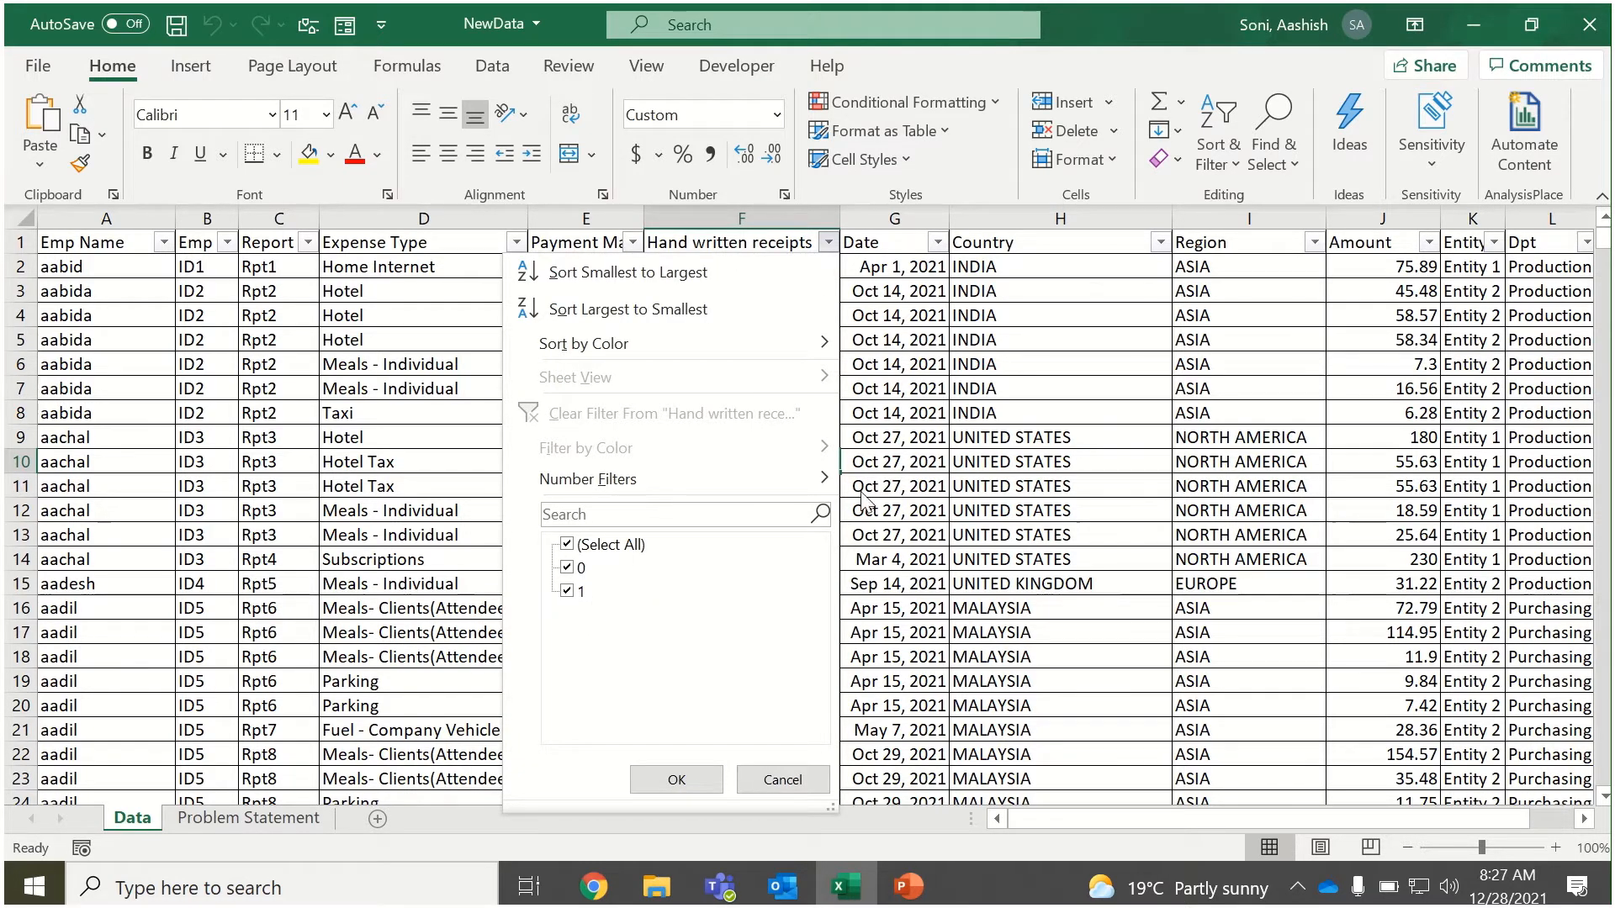
key("Escape")
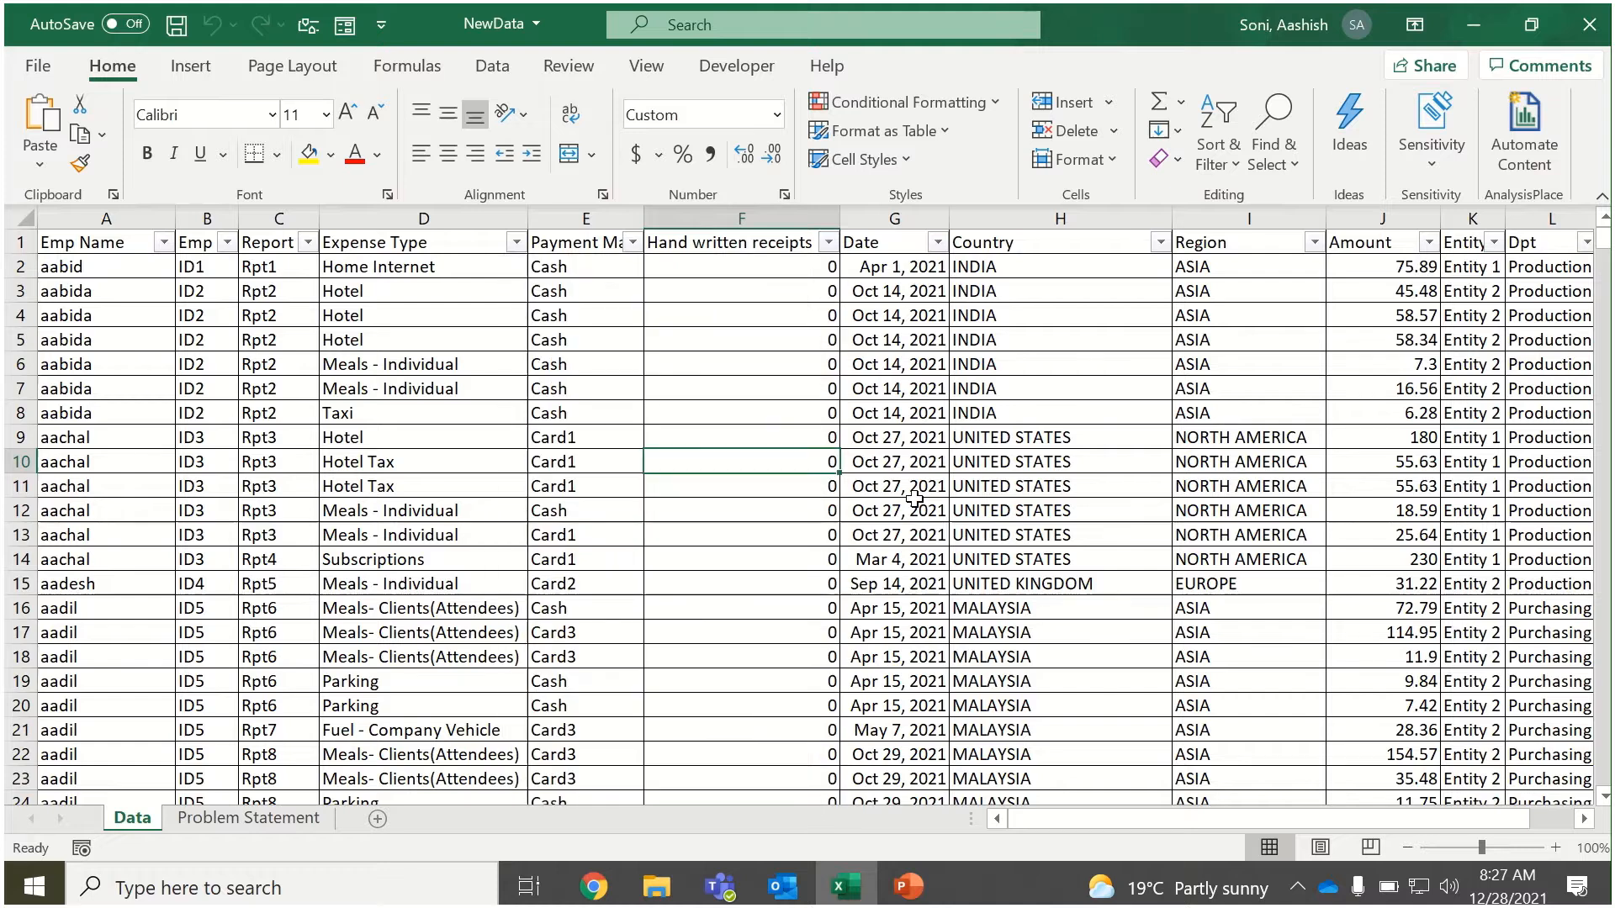
left_click(783, 243)
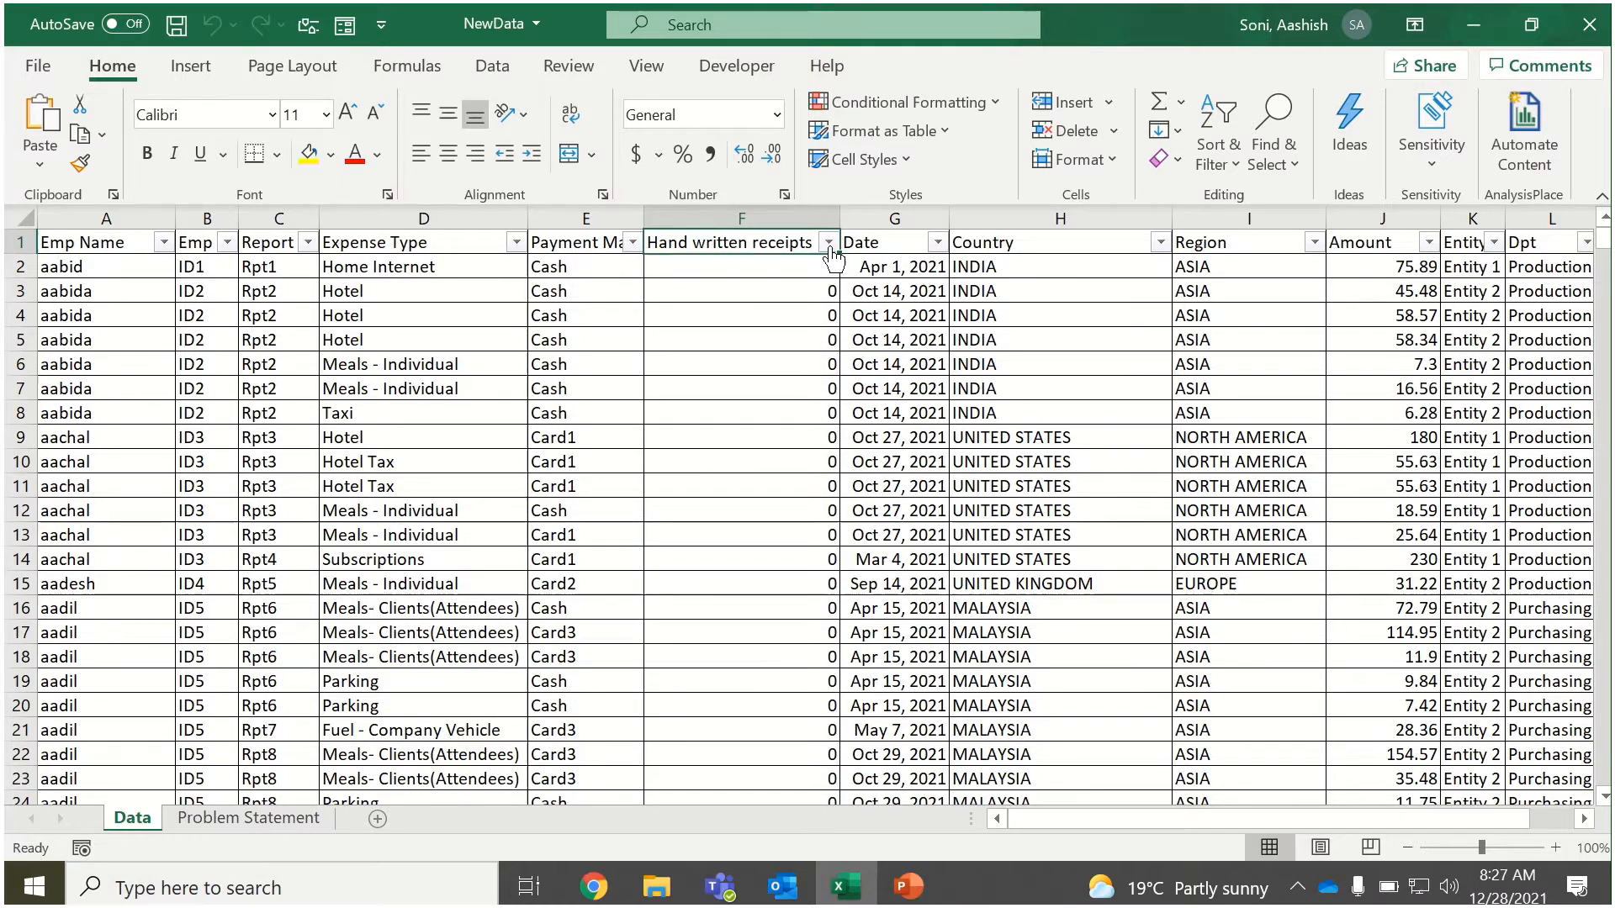
left_click(829, 242)
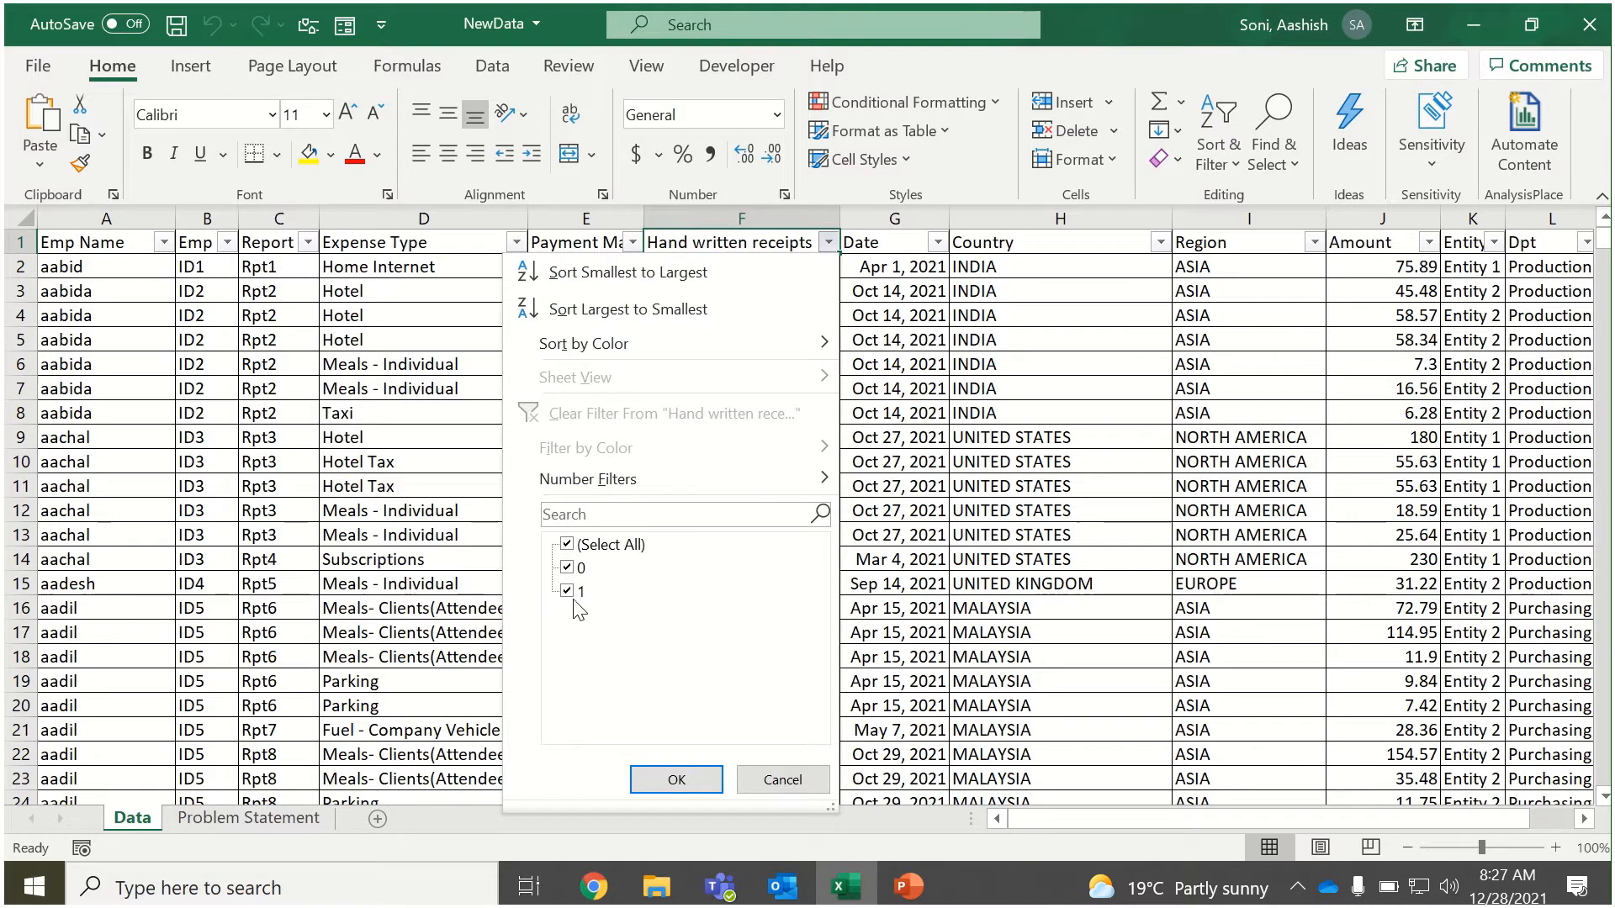
key("Escape")
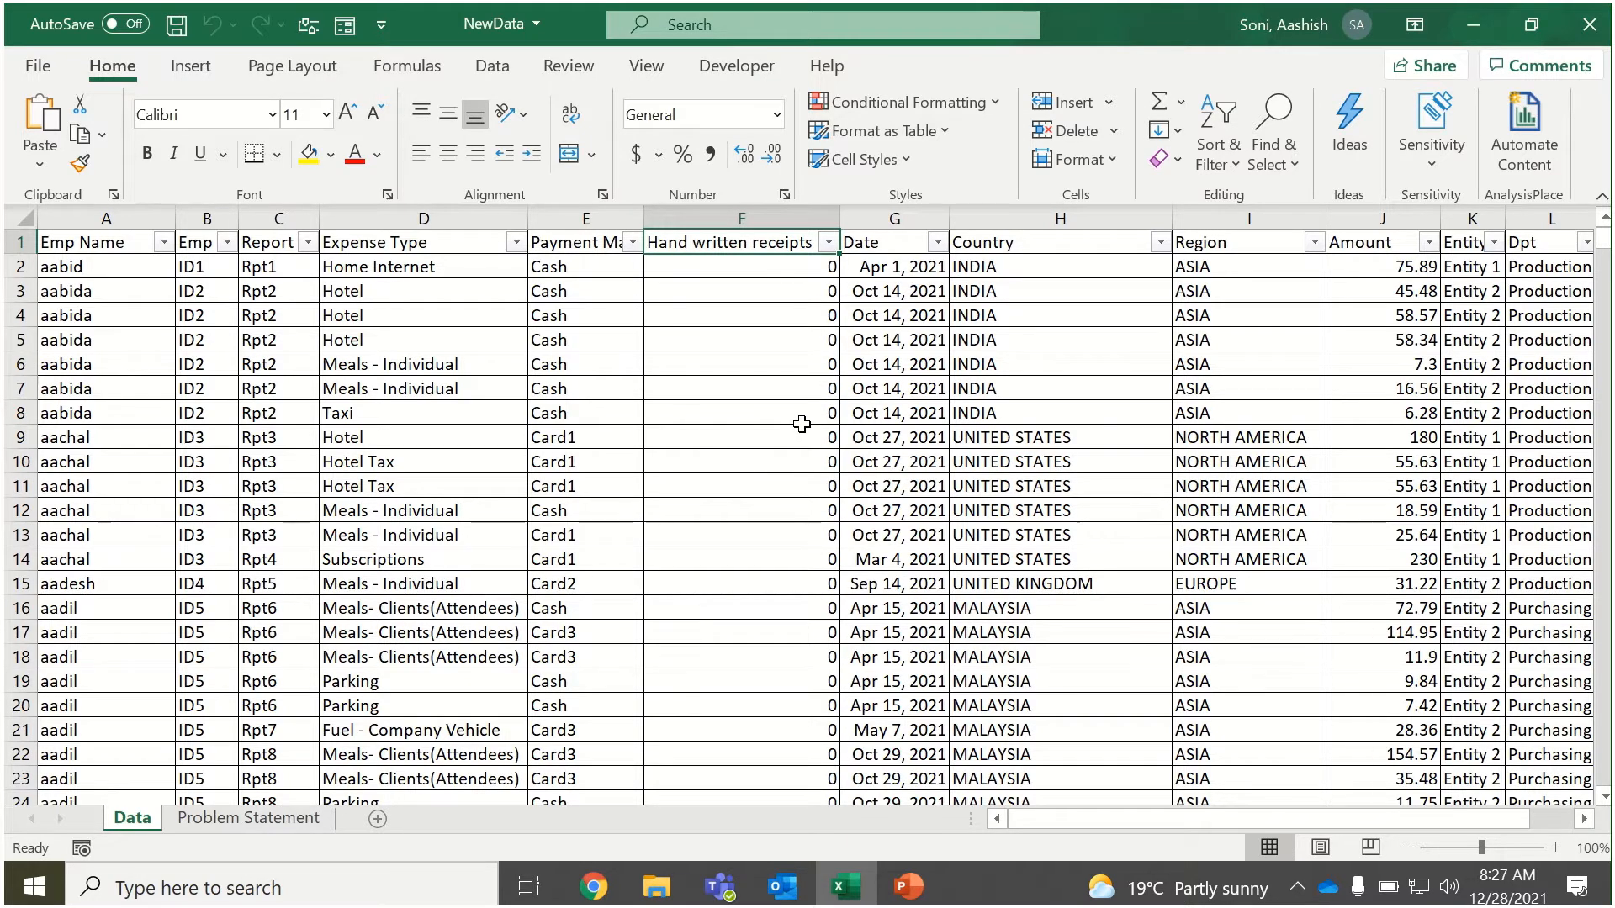
Review the remaining columns of the data from Date and Country across to Dpt and Manager.
left_click(906, 385)
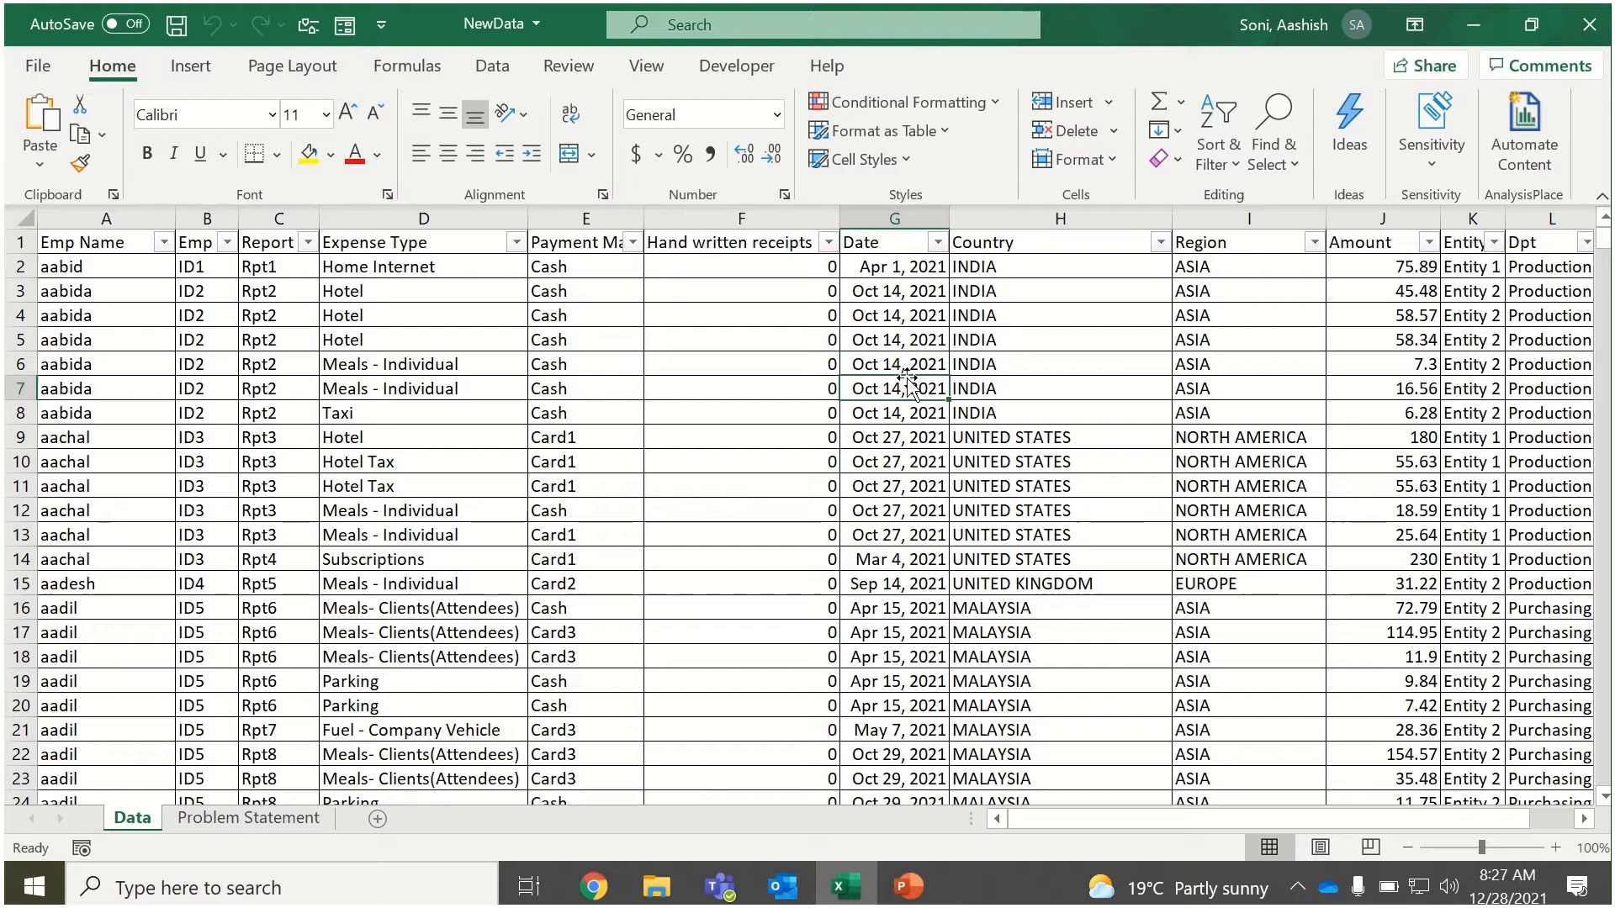
left_click(981, 246)
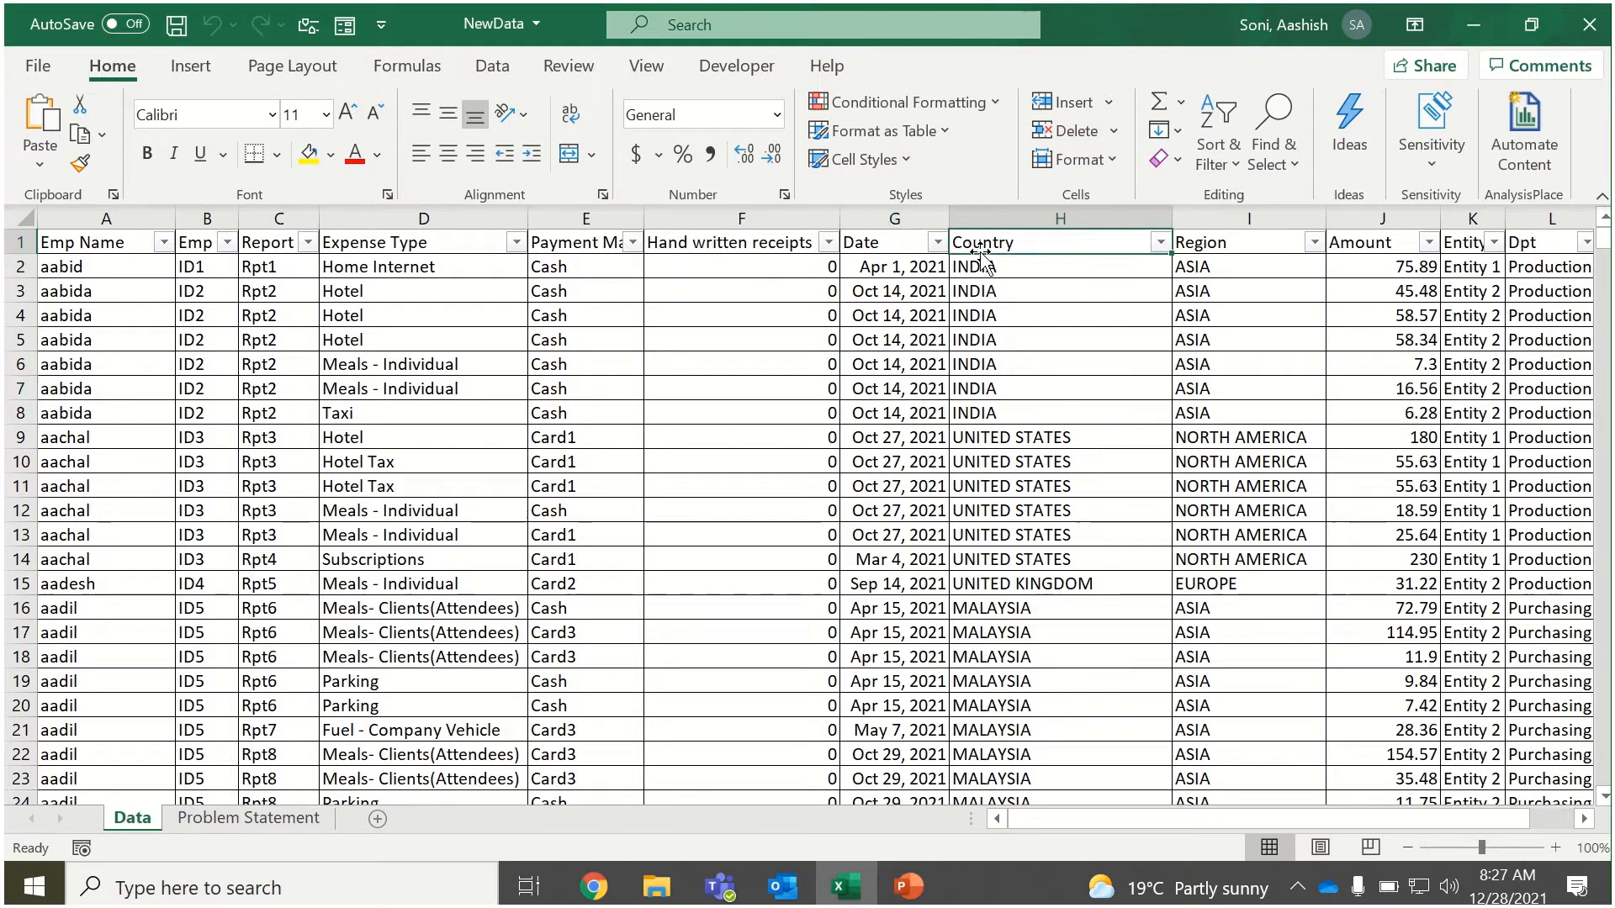
key("Right")
key("Right")
key("Right")
key("Right")
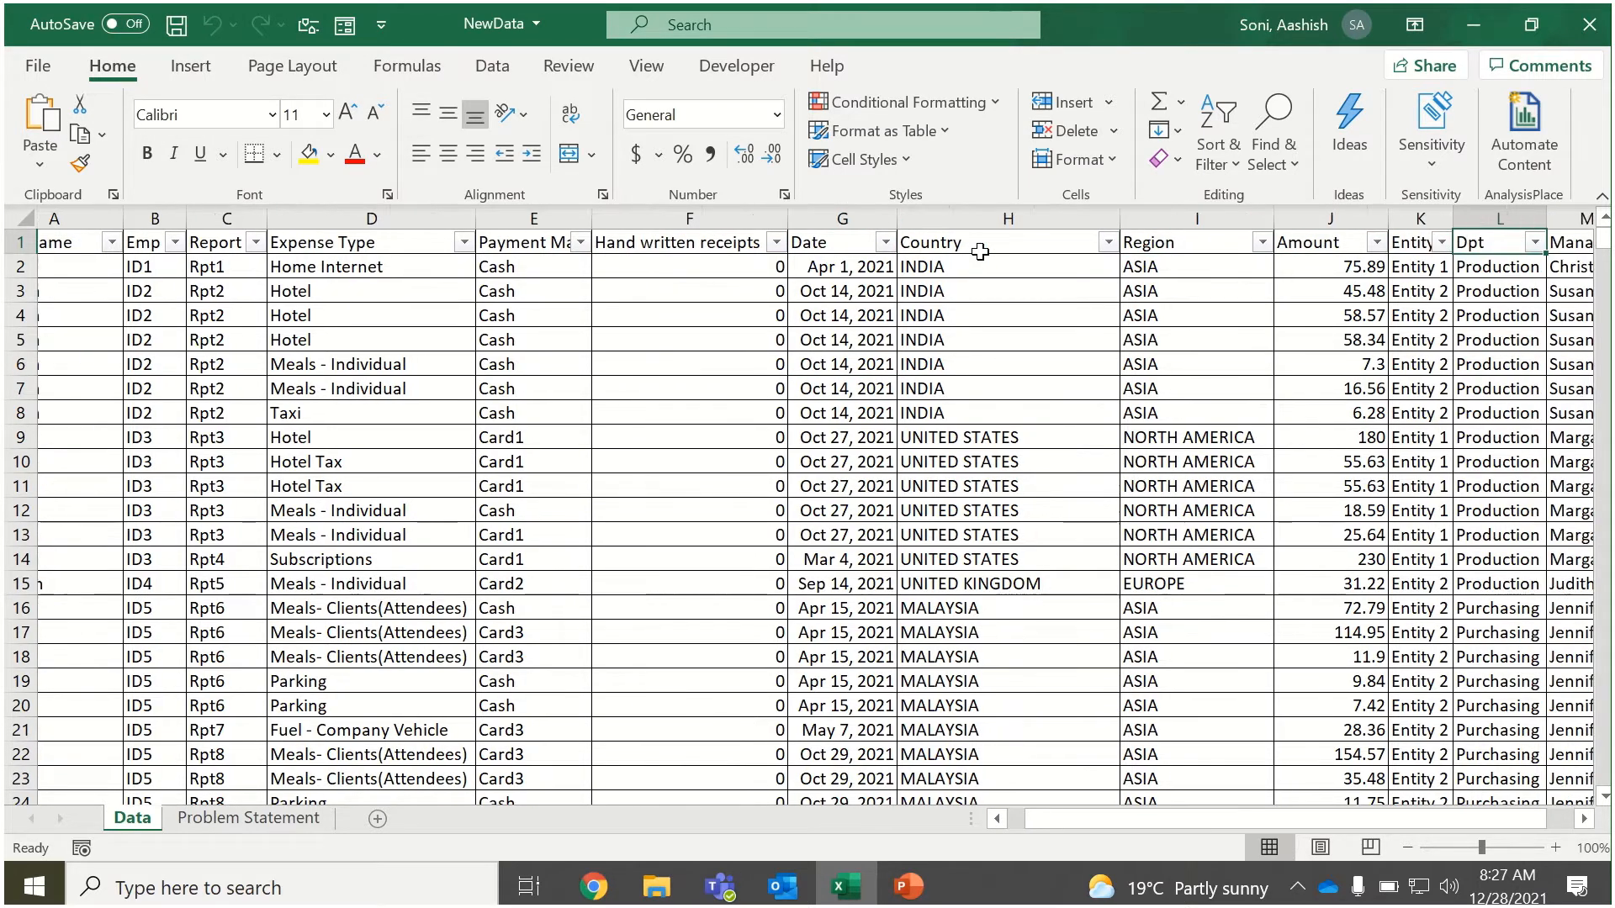
key("Right")
key("Right")
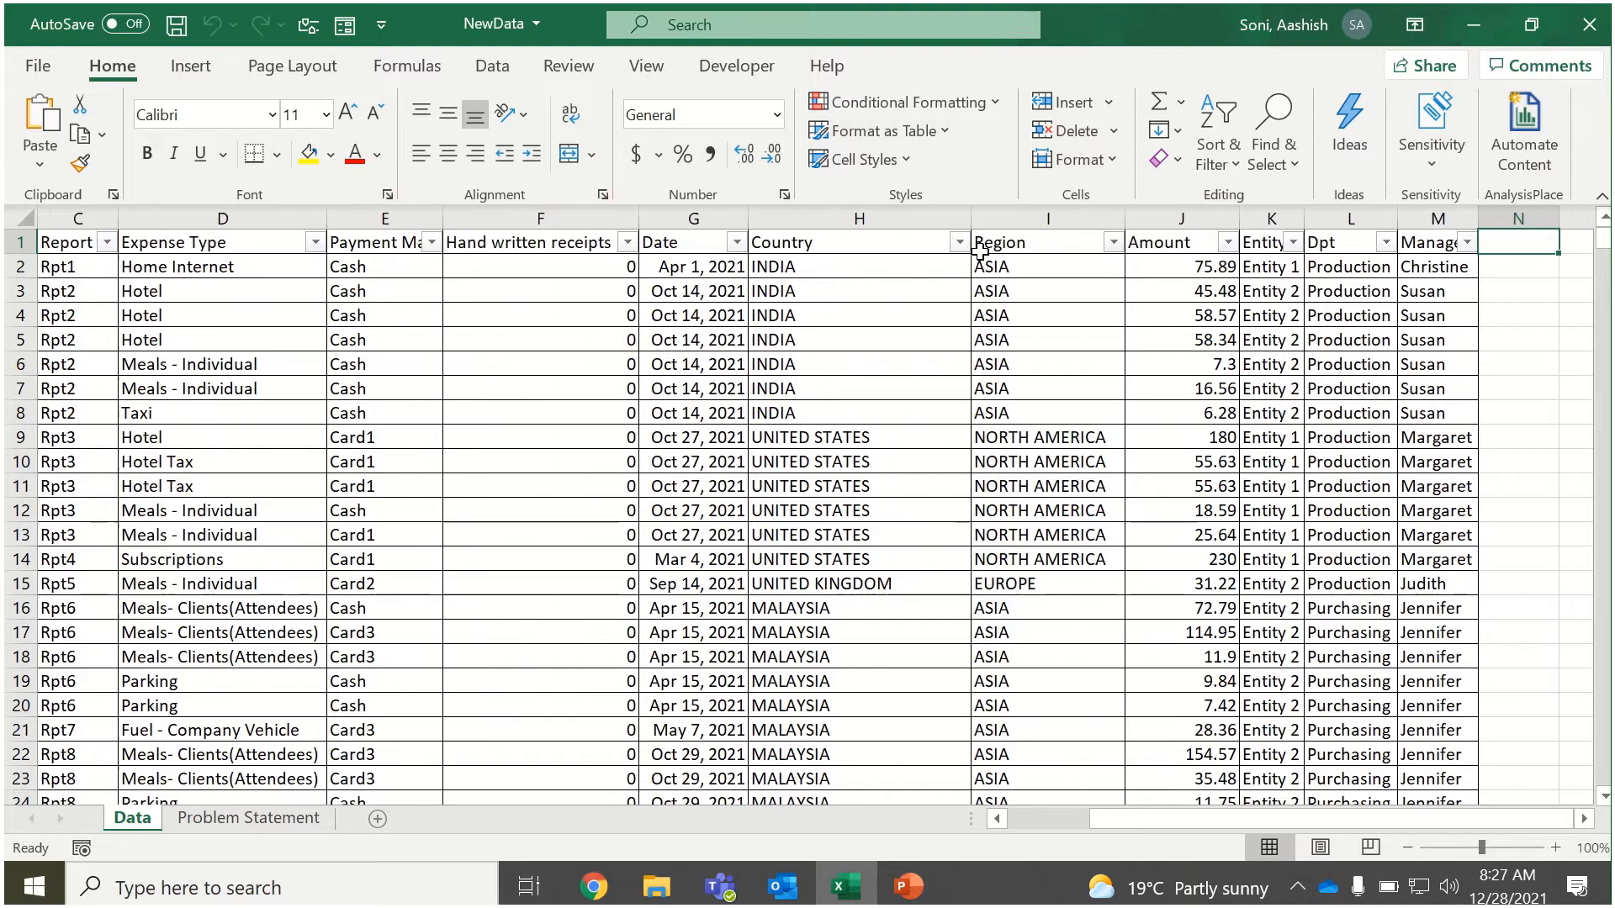
key("Left")
key("Left")
key("Left")
key("Left")
key("Left")
key("Left")
key("Left")
key("Left")
key("Left")
key("Left")
key("Left")
key("Left")
key("Left")
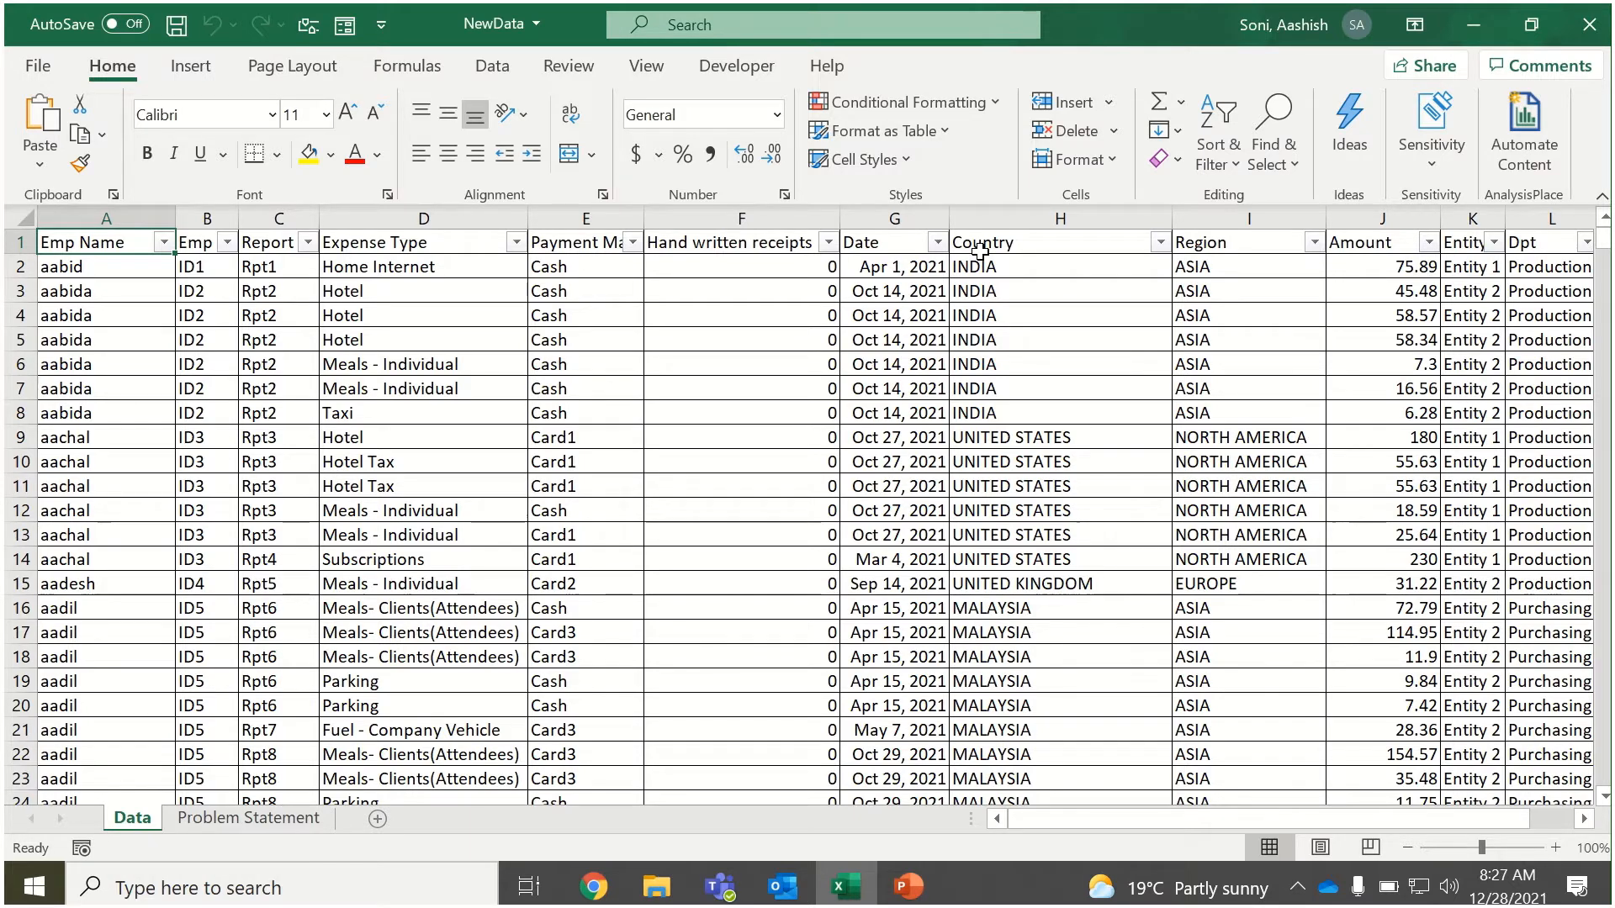
Convert the data range A1:M151071, including its header row, into a table.
key("ctrl+t")
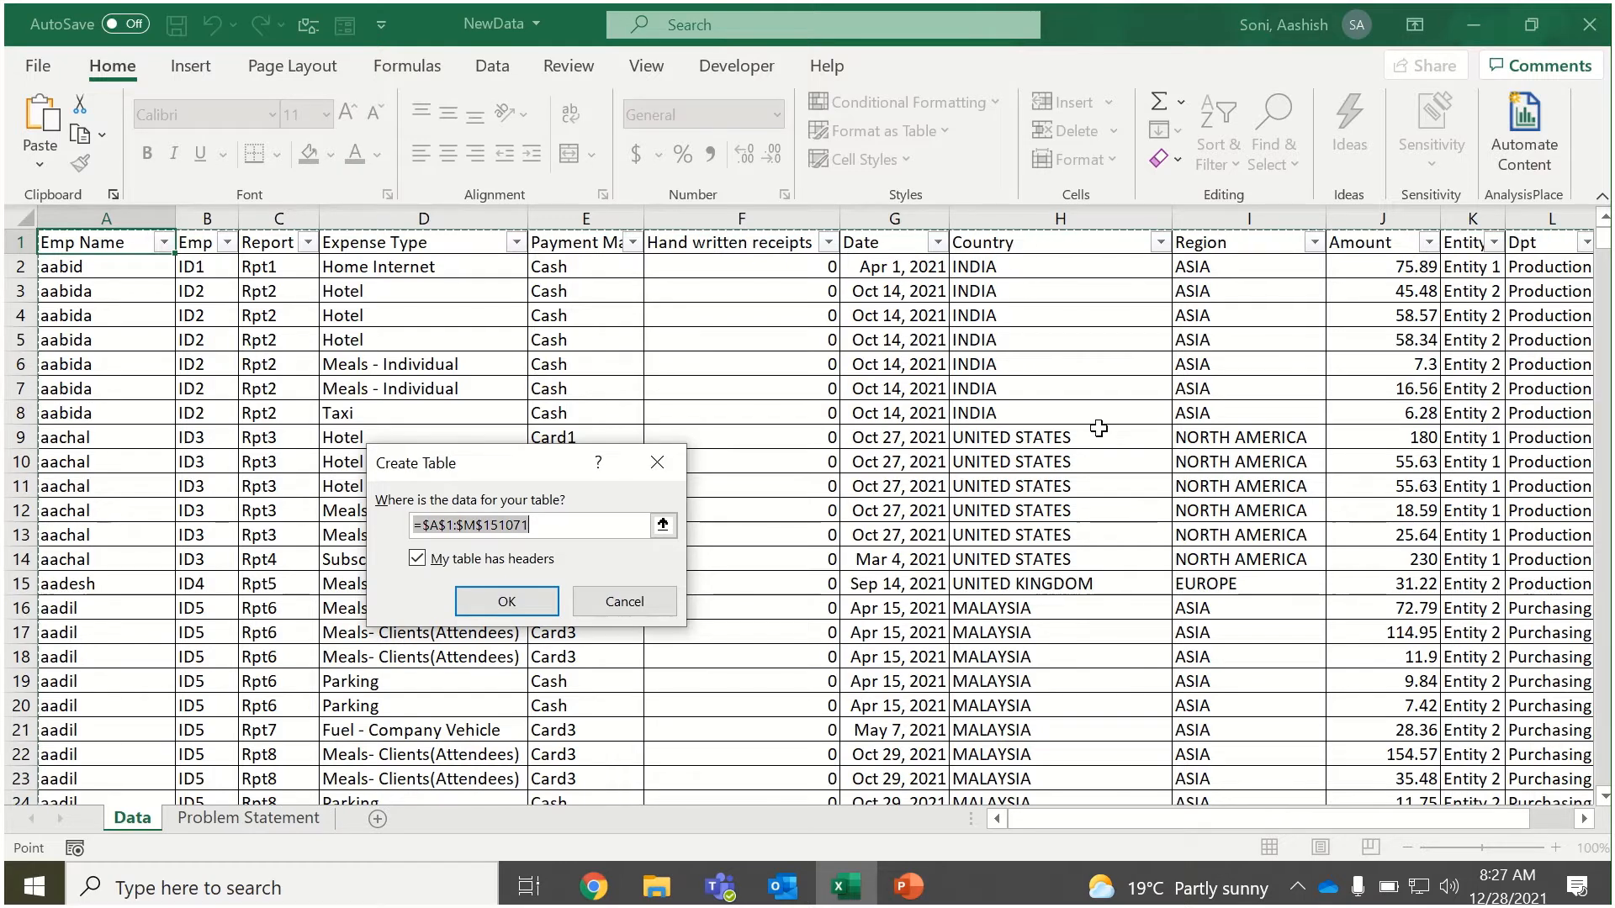
left_click_drag(462, 471, 489, 358)
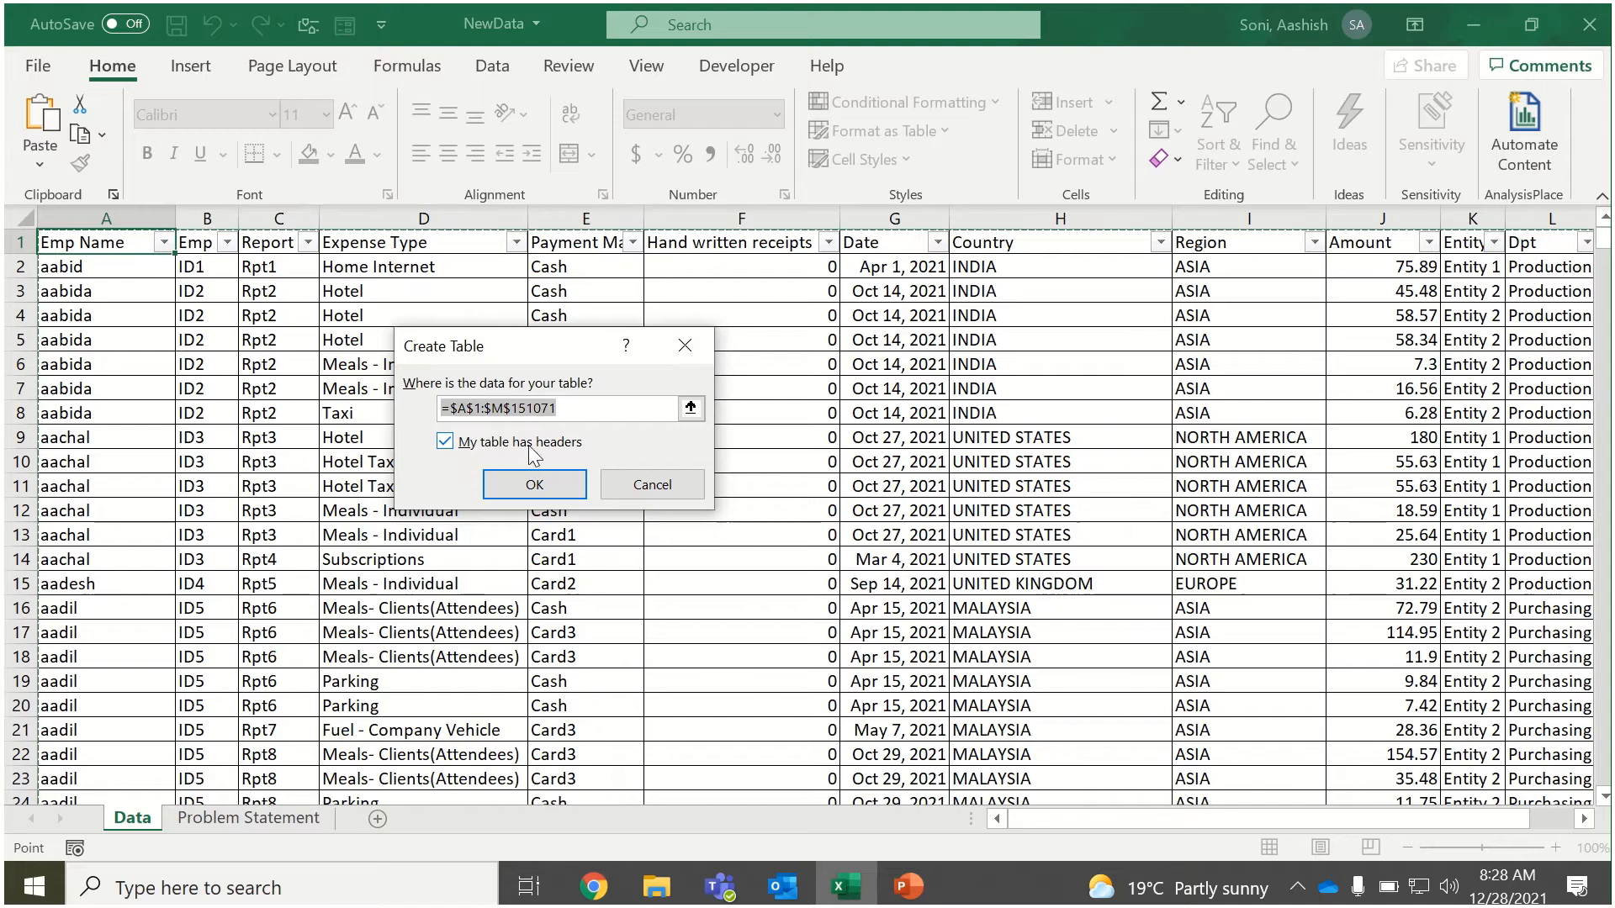
left_click(507, 487)
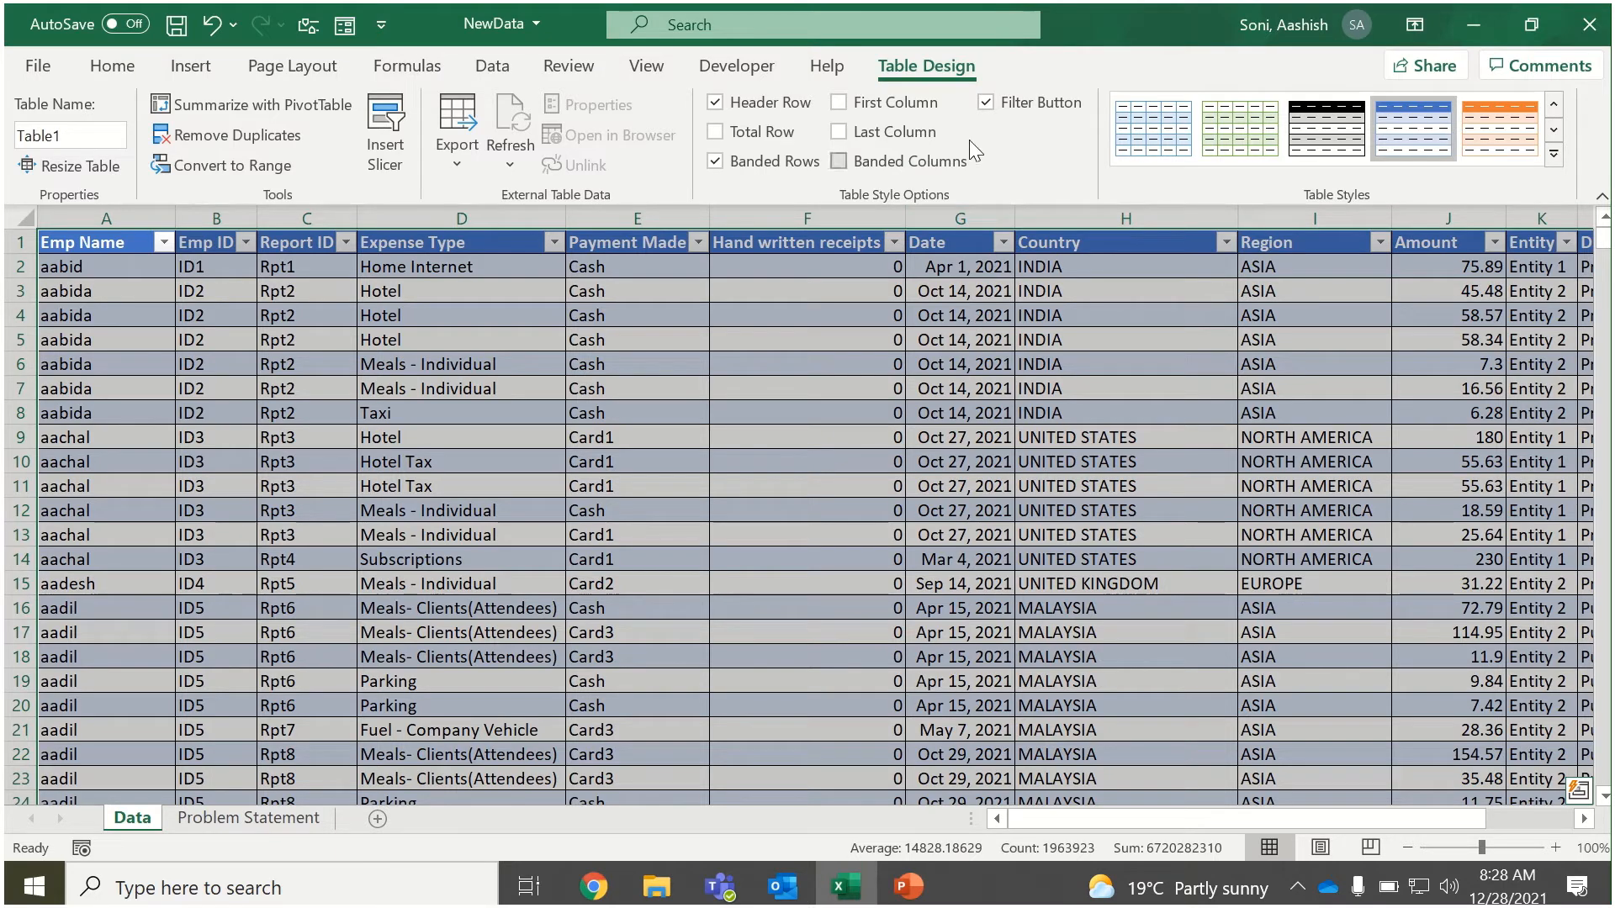
Apply the plain, unformatted light style to the new table and name the table source.
left_click(1555, 154)
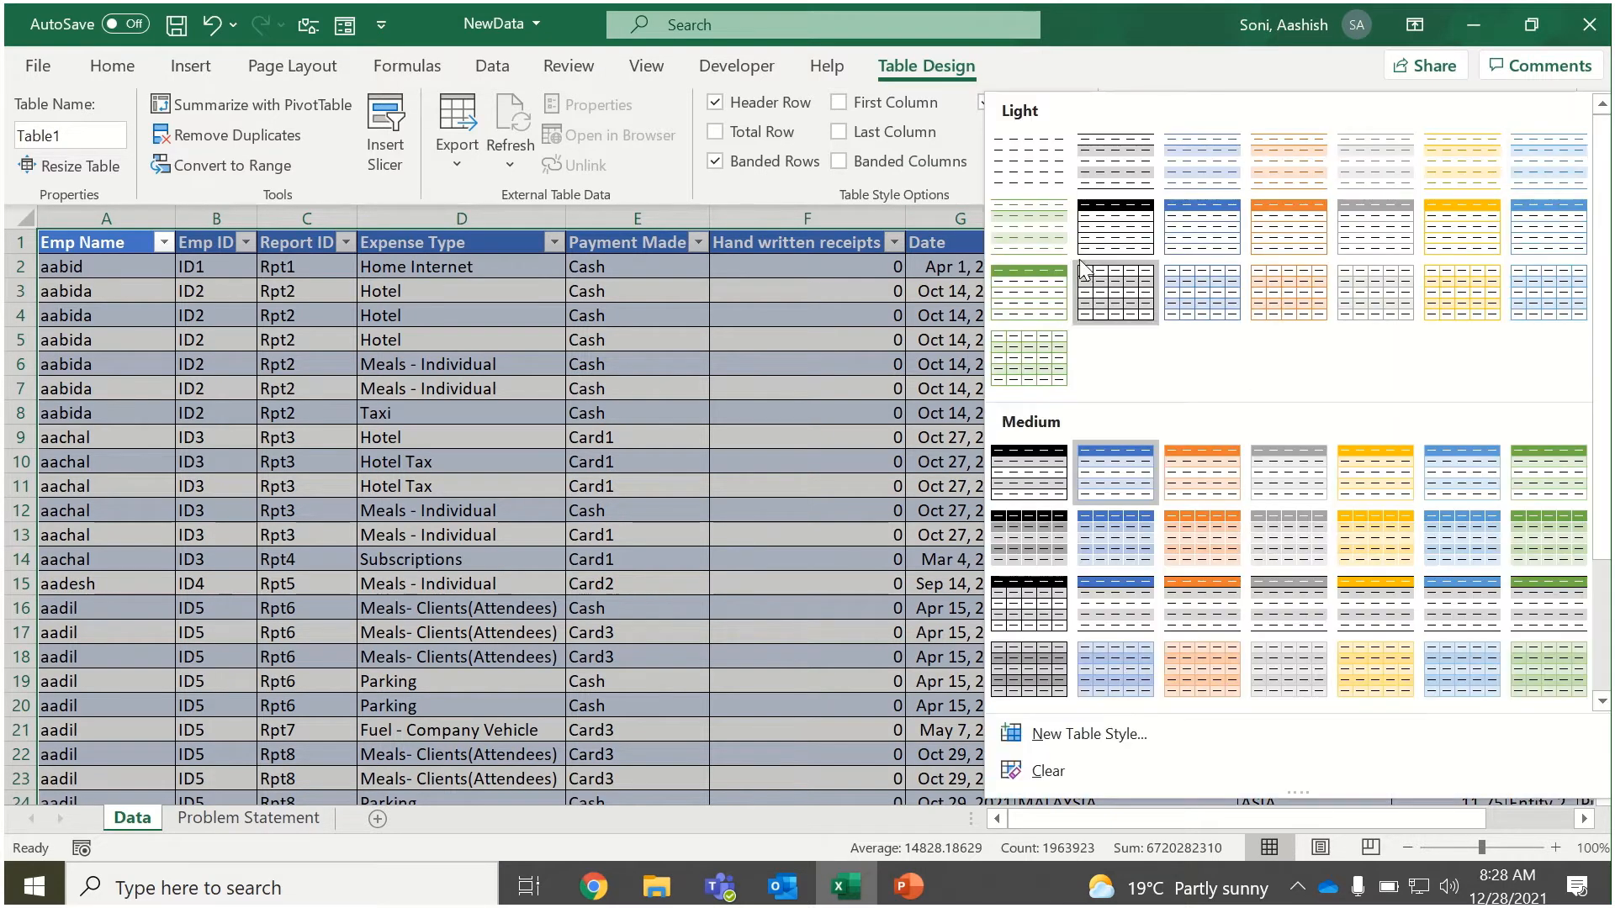
left_click(1042, 153)
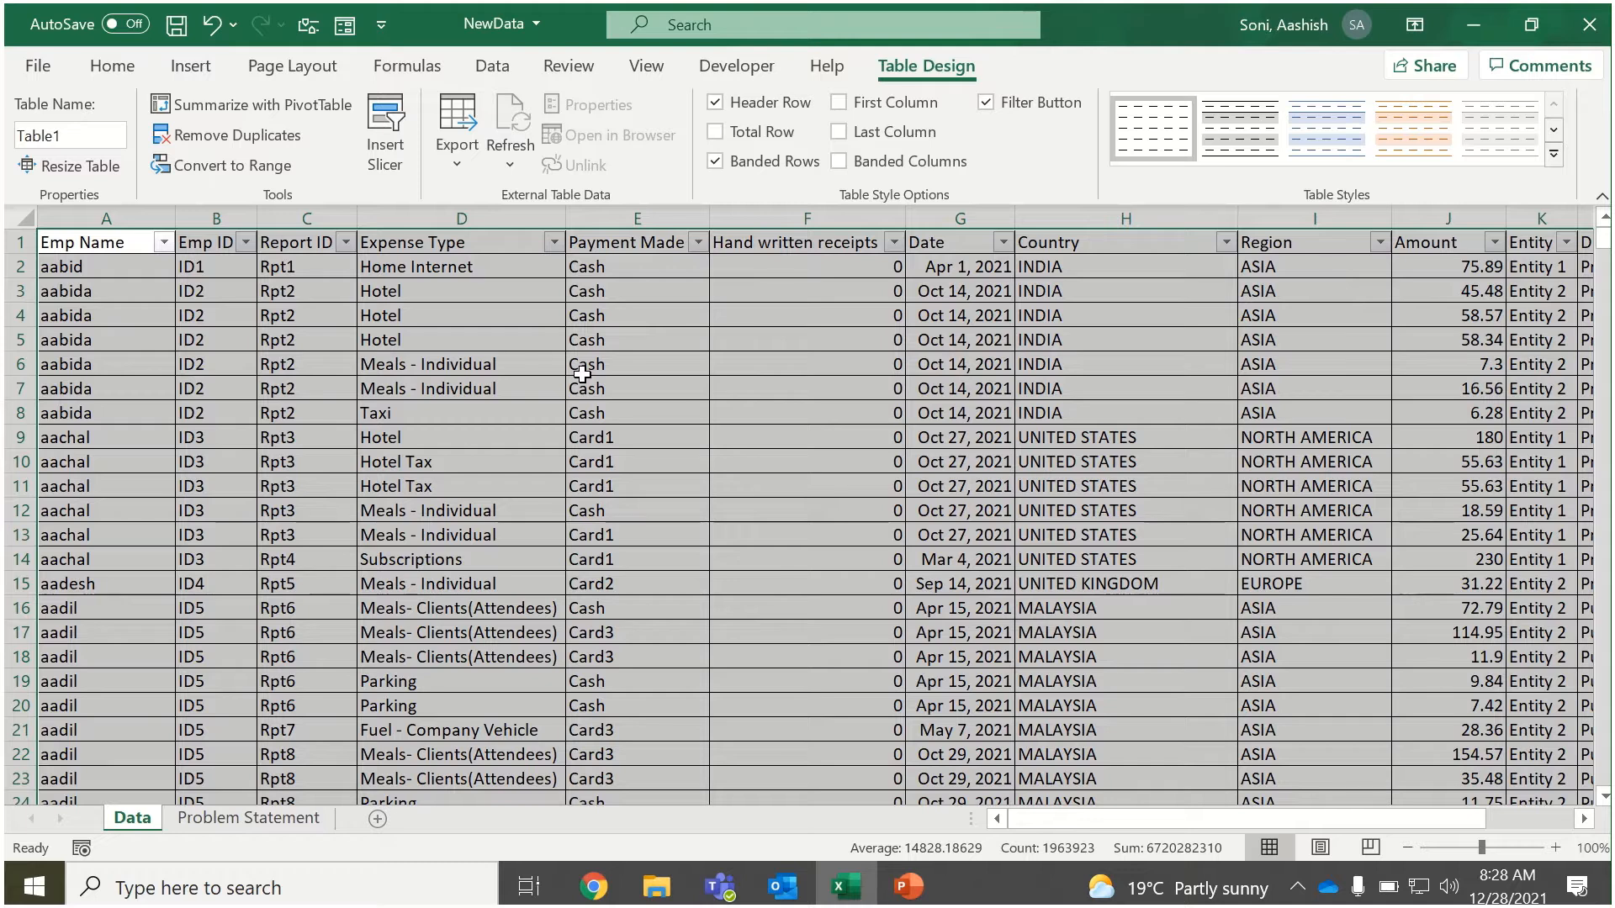
left_click(94, 139)
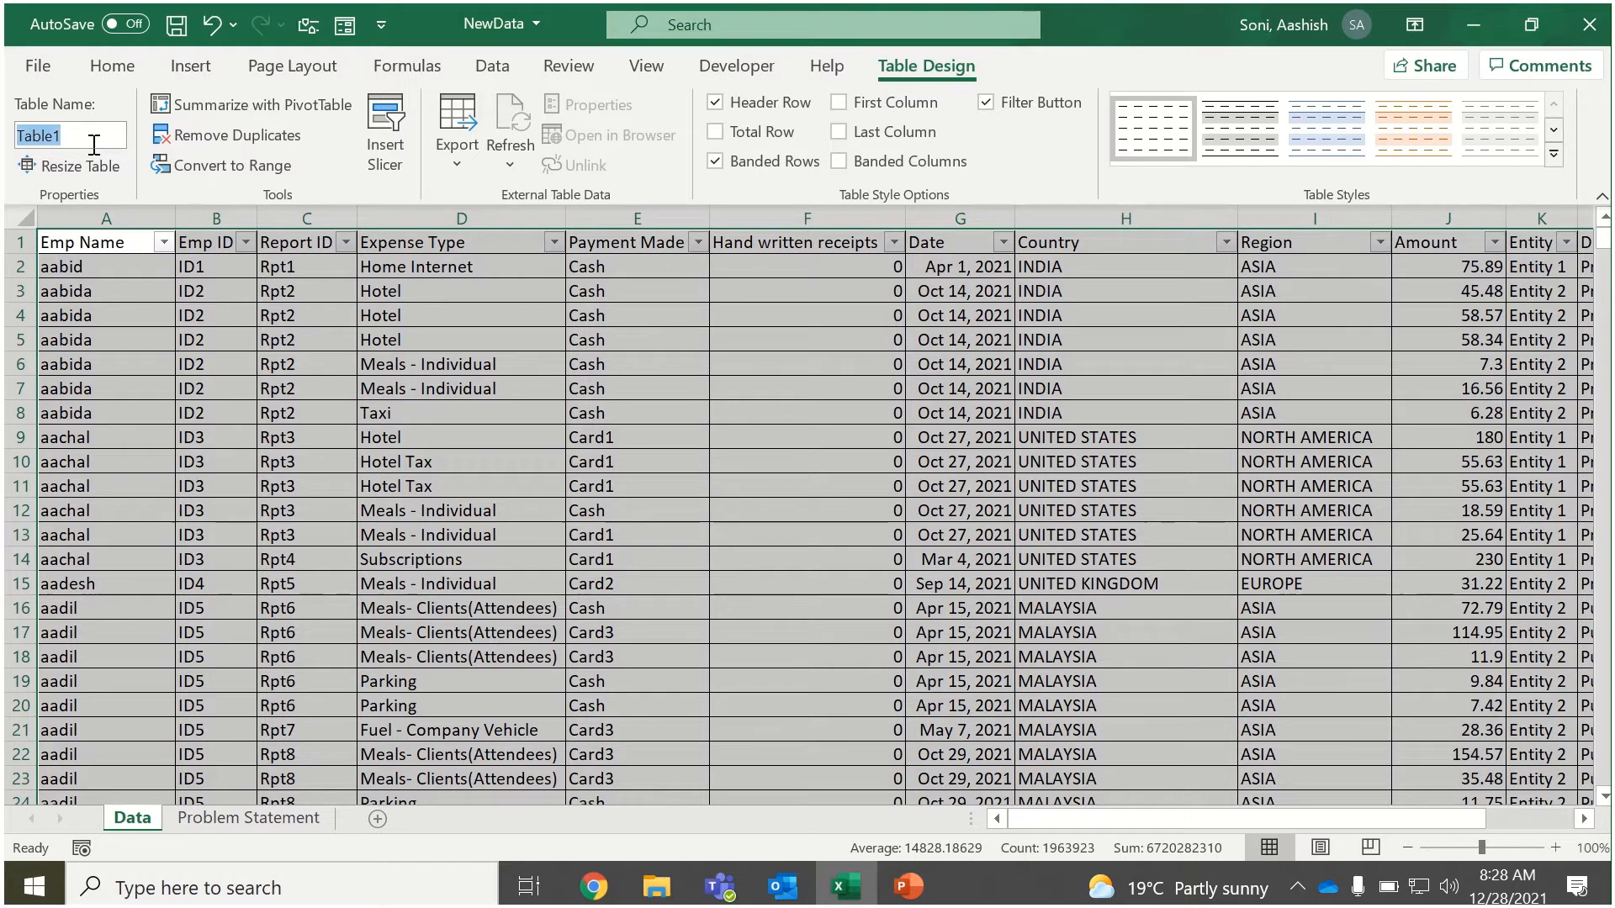
type("source")
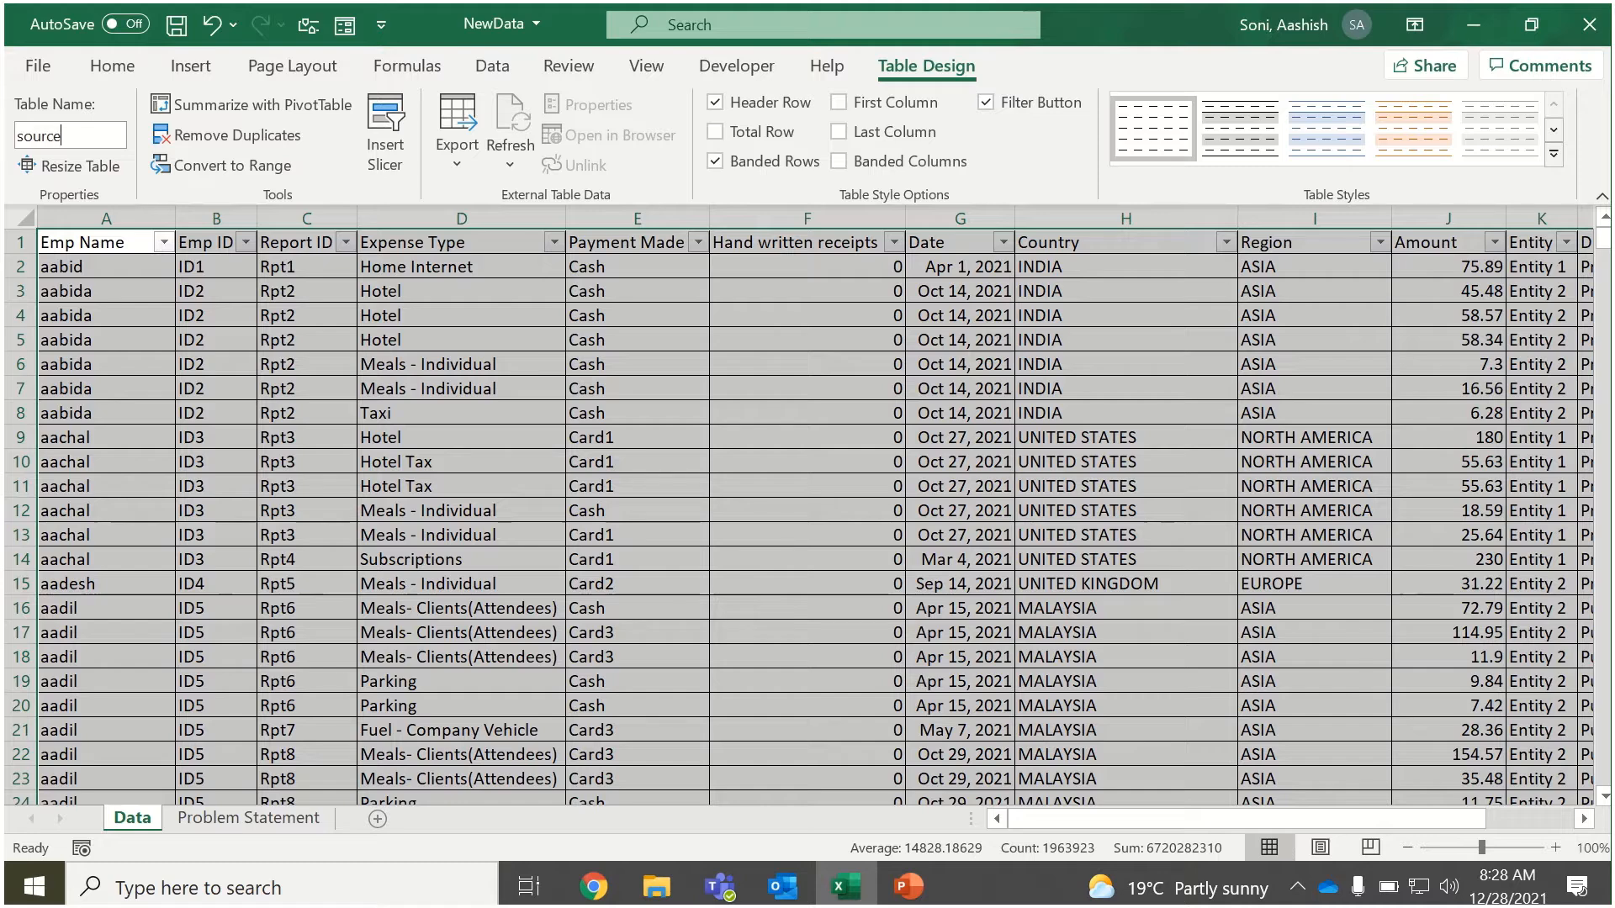
left_click(162, 393)
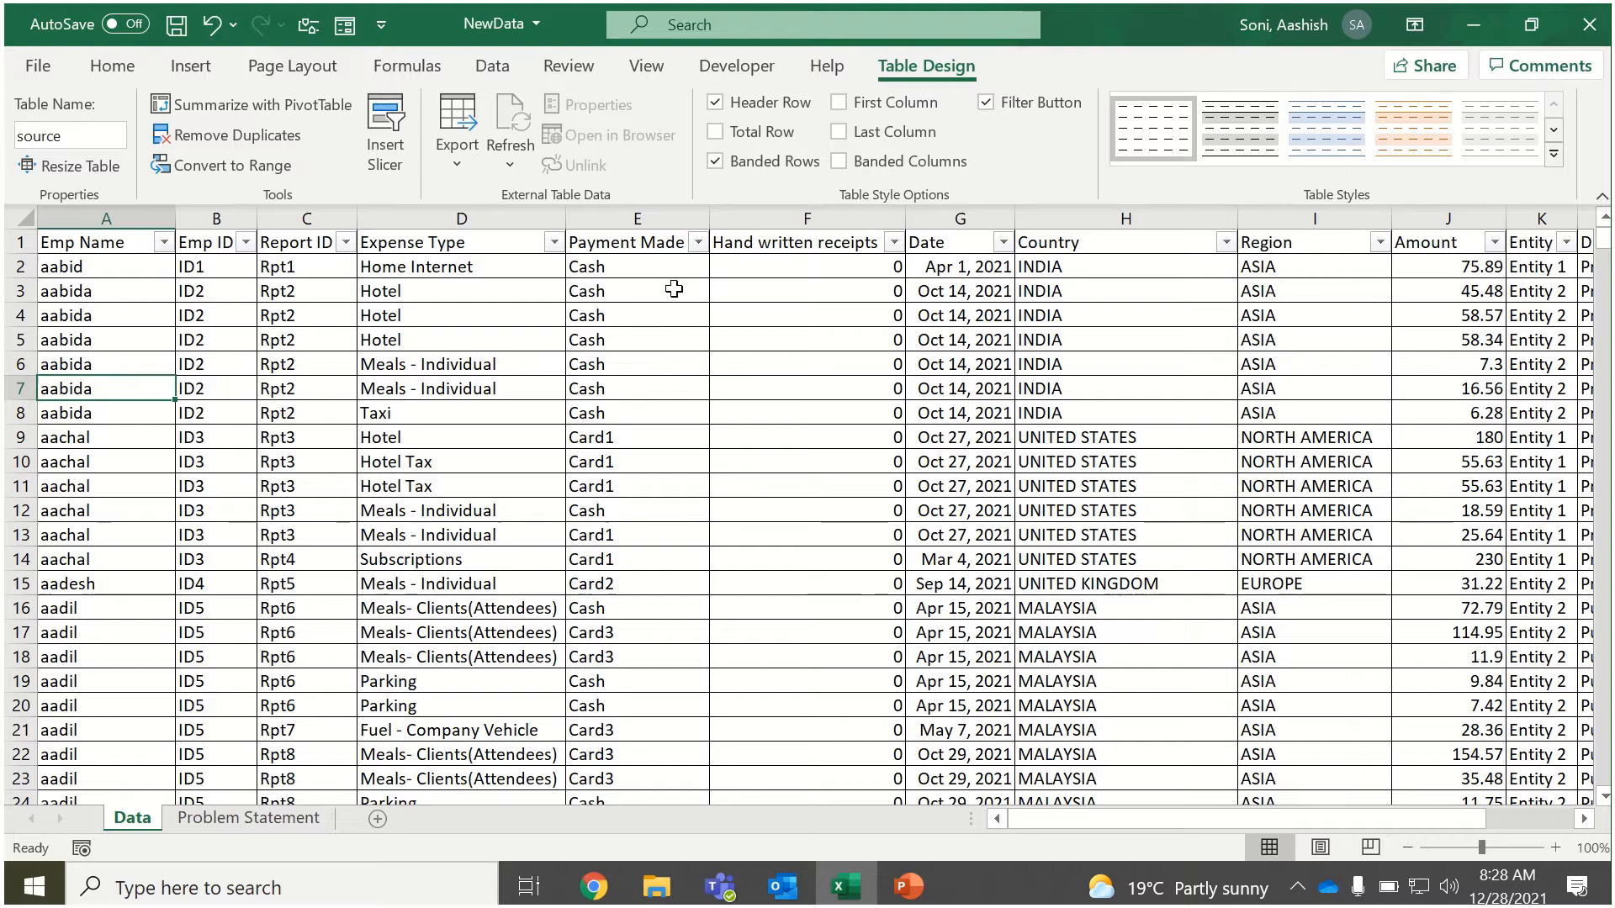
left_click(665, 267)
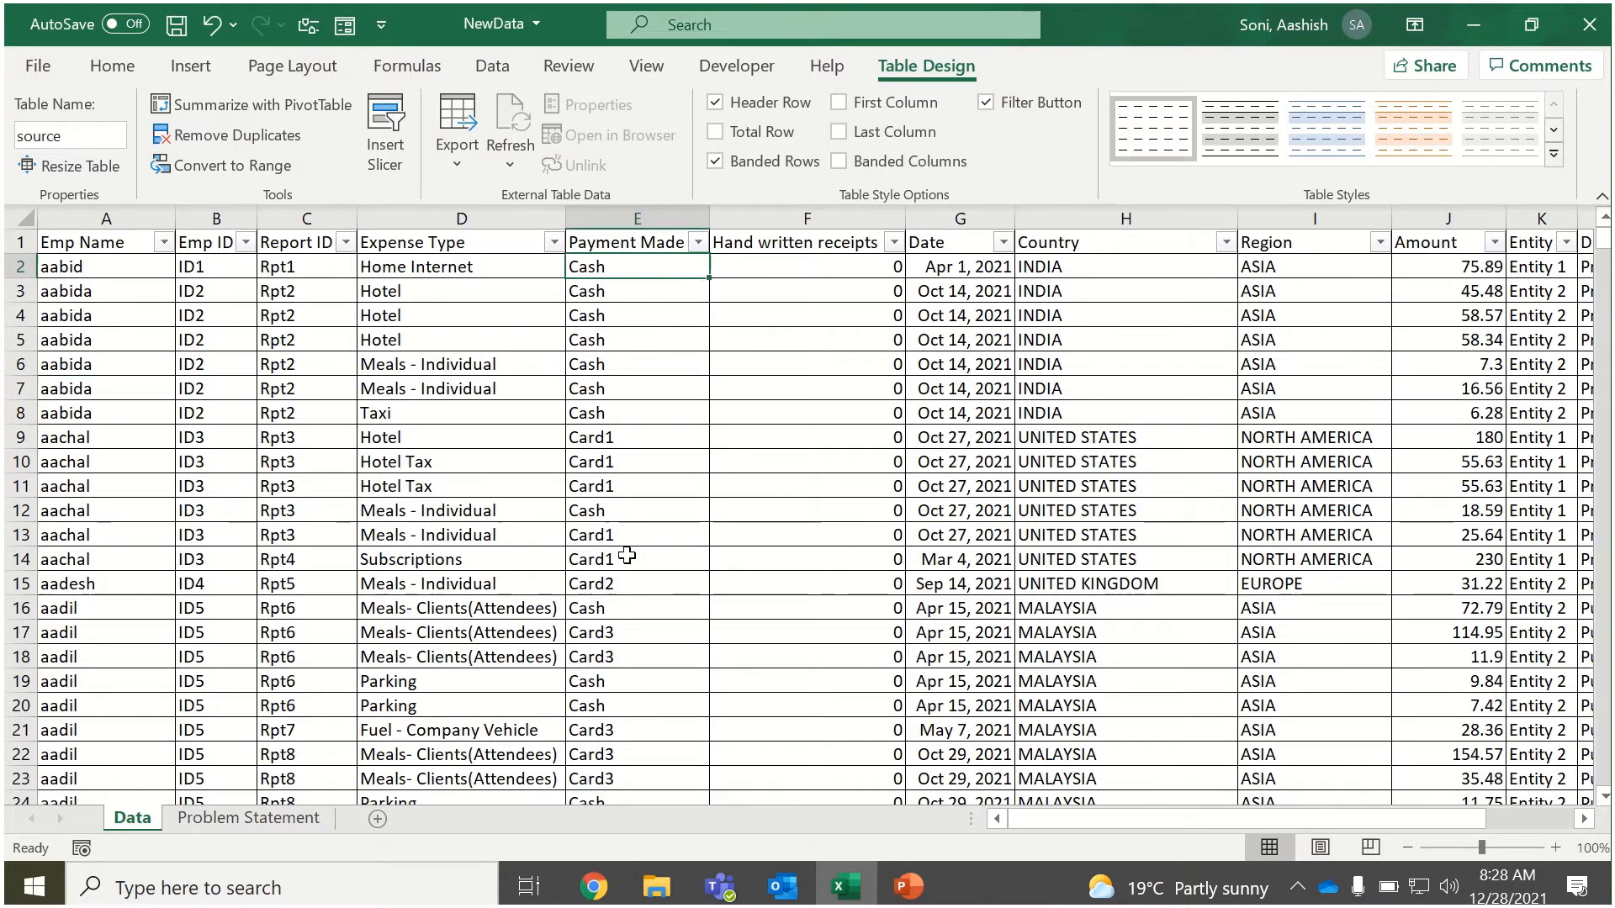
Insert a new table column before Hand written receipts and name it Payment Type.
left_click(784, 208)
right_click(784, 210)
left_click(859, 416)
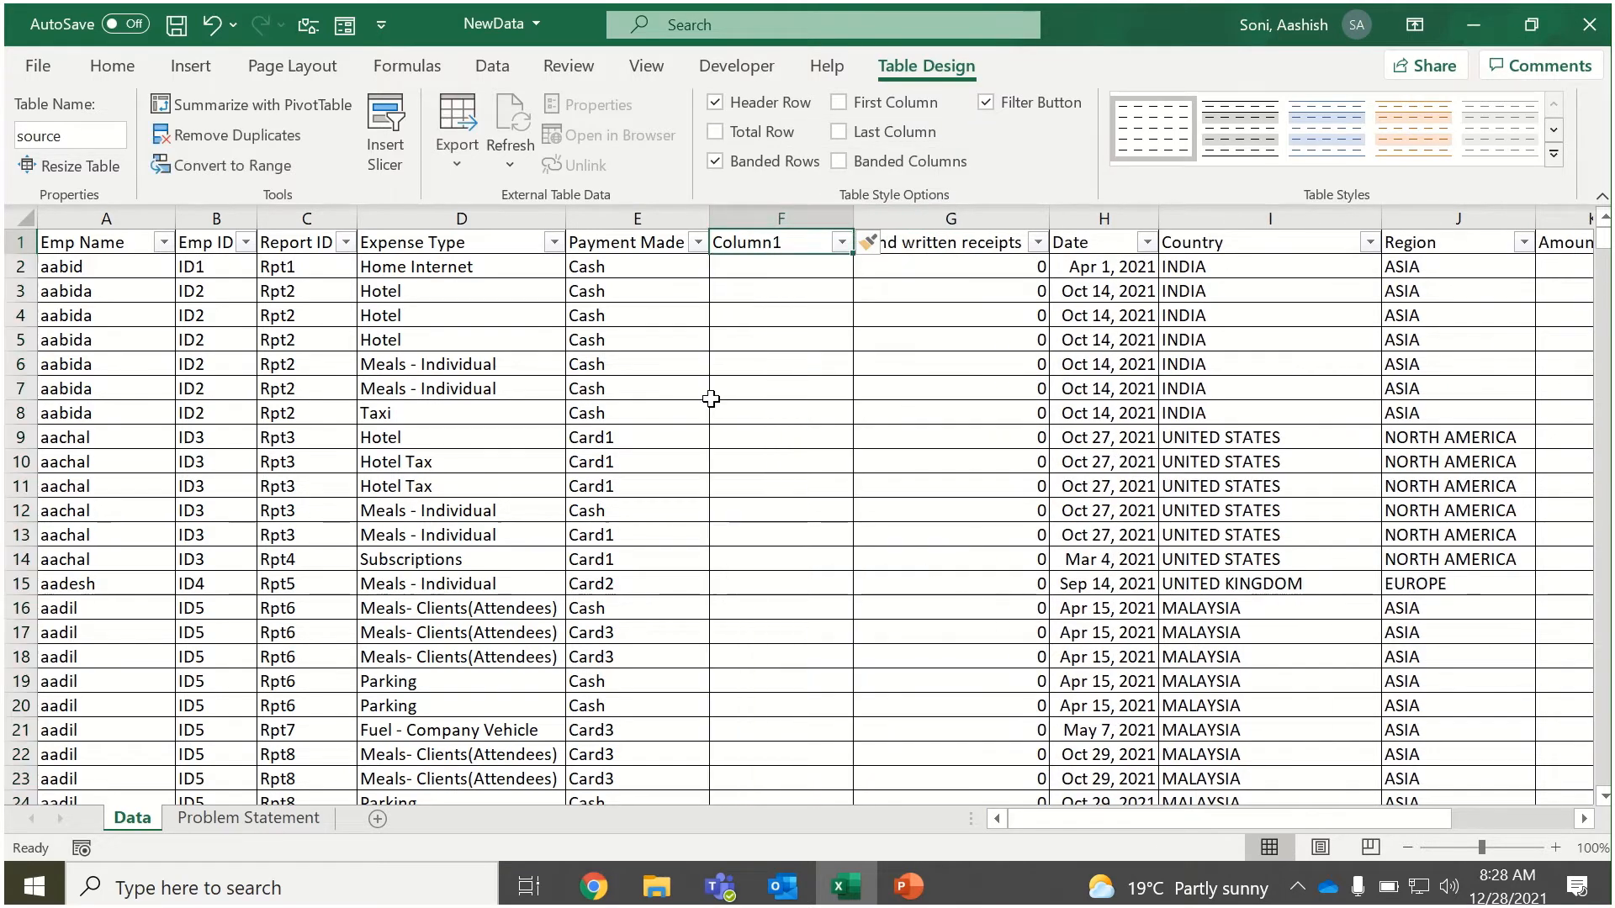
type("Pa")
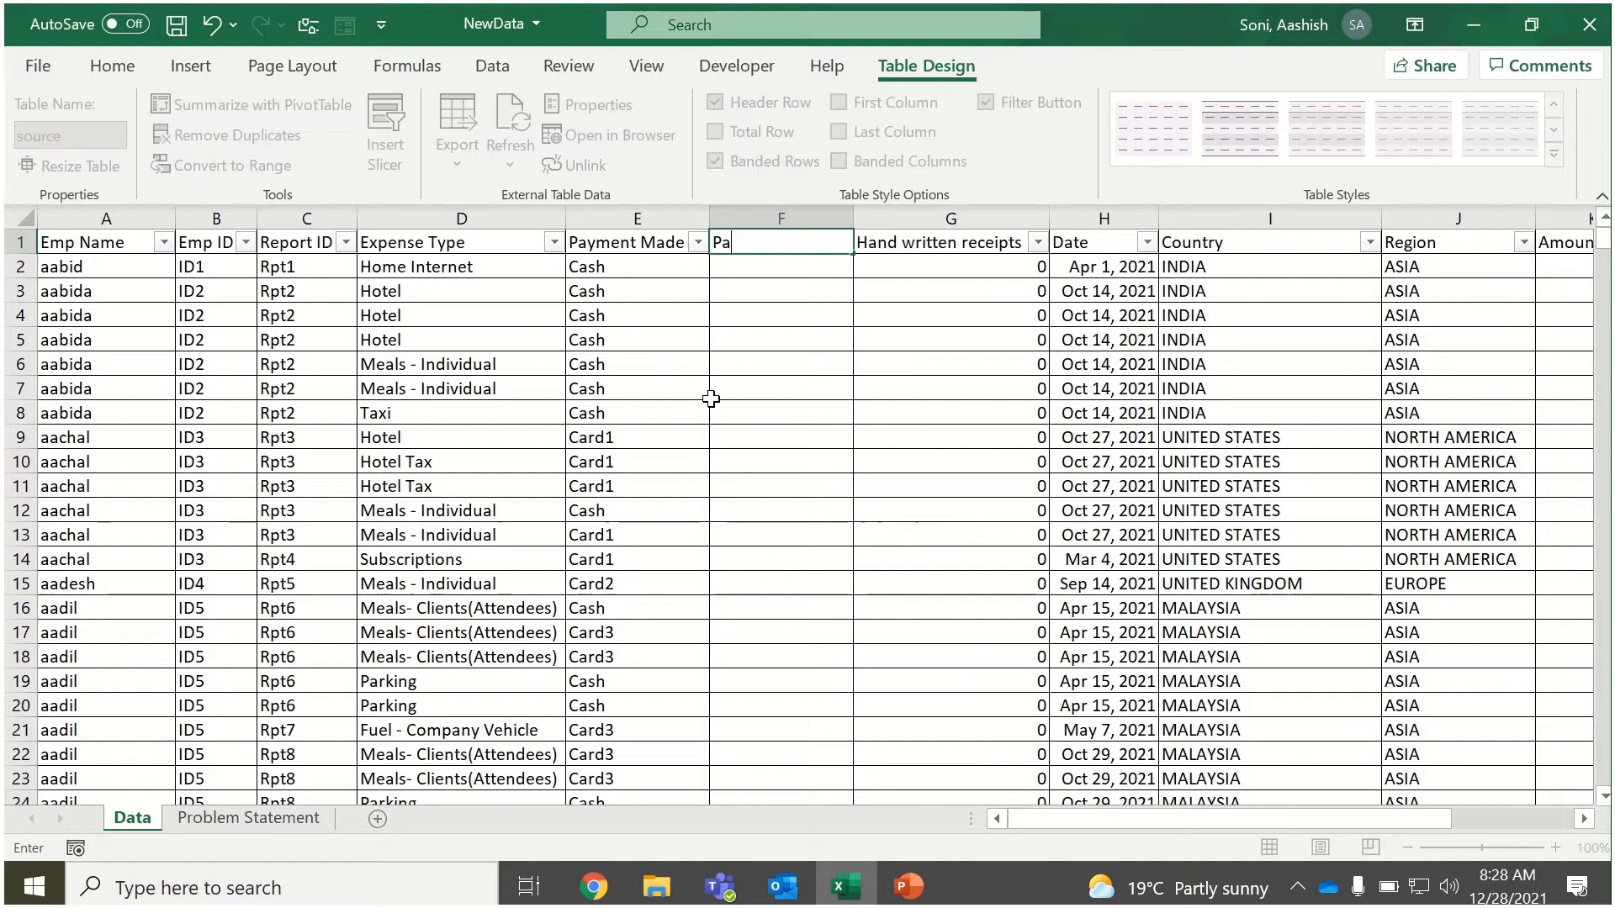
type("yment ")
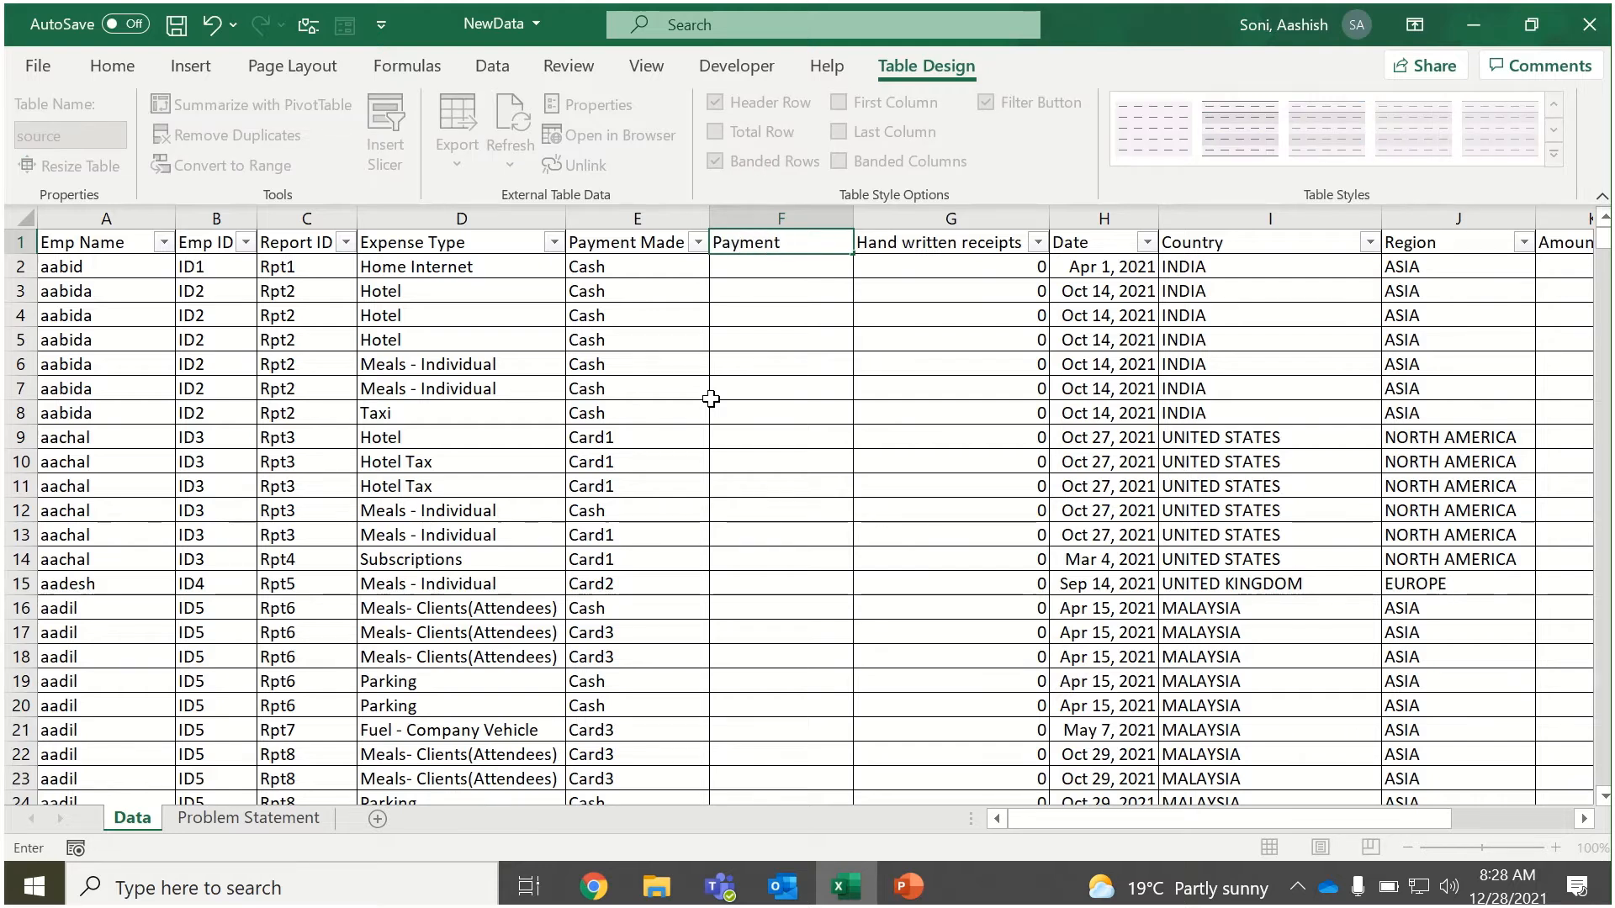
type("Made")
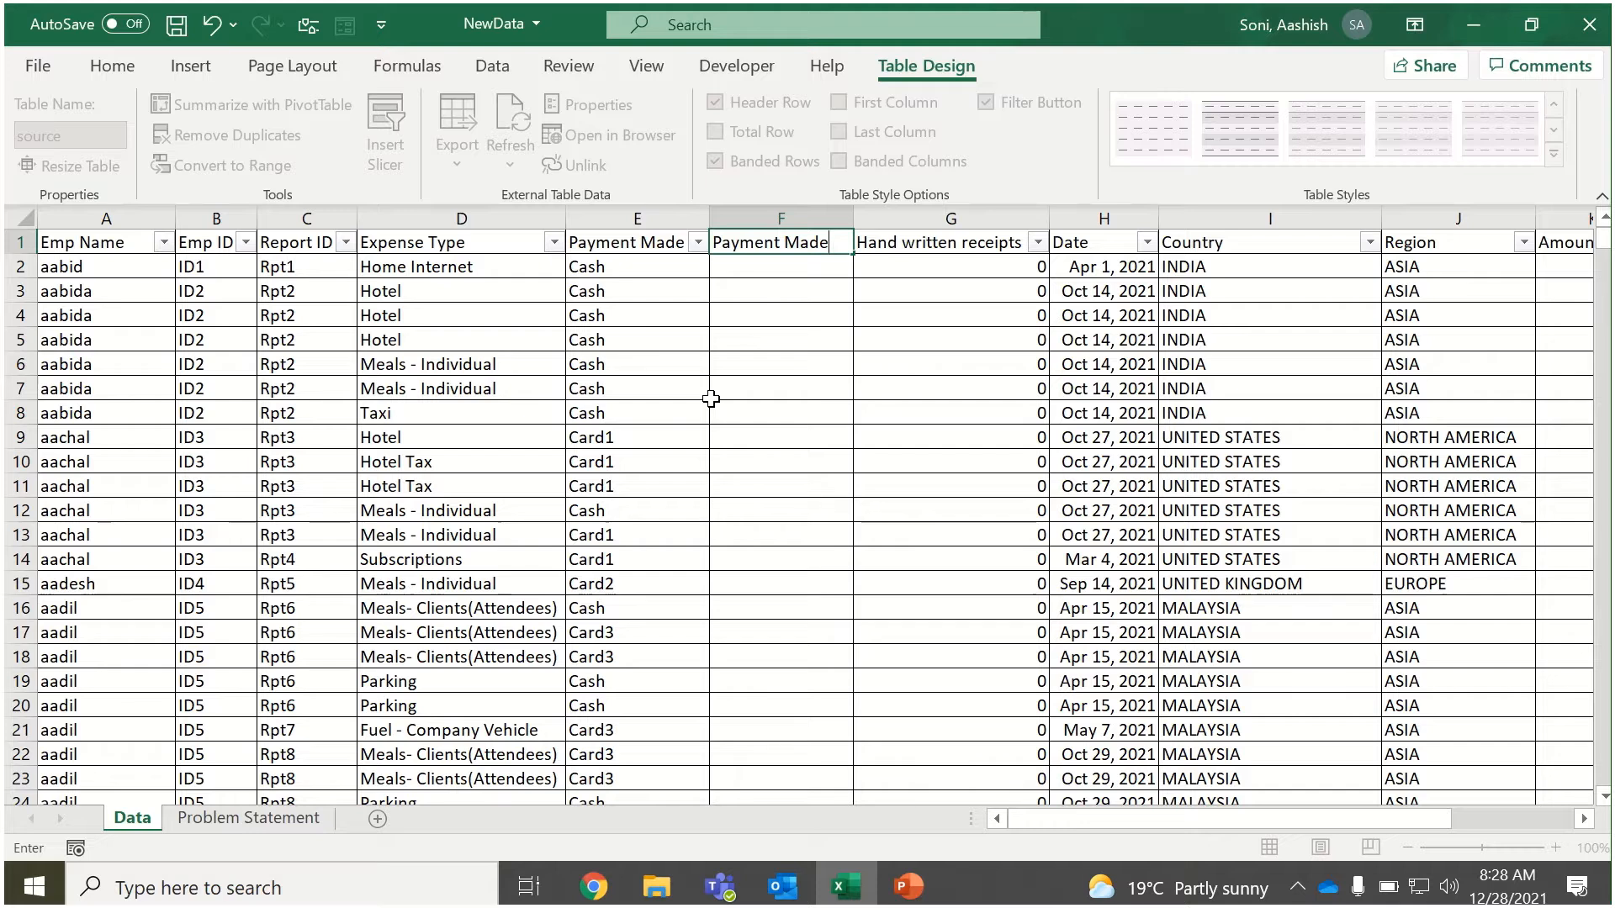
key("BackSpace")
key("BackSpace")
key("BackSpace")
key("BackSpace")
type("Typ")
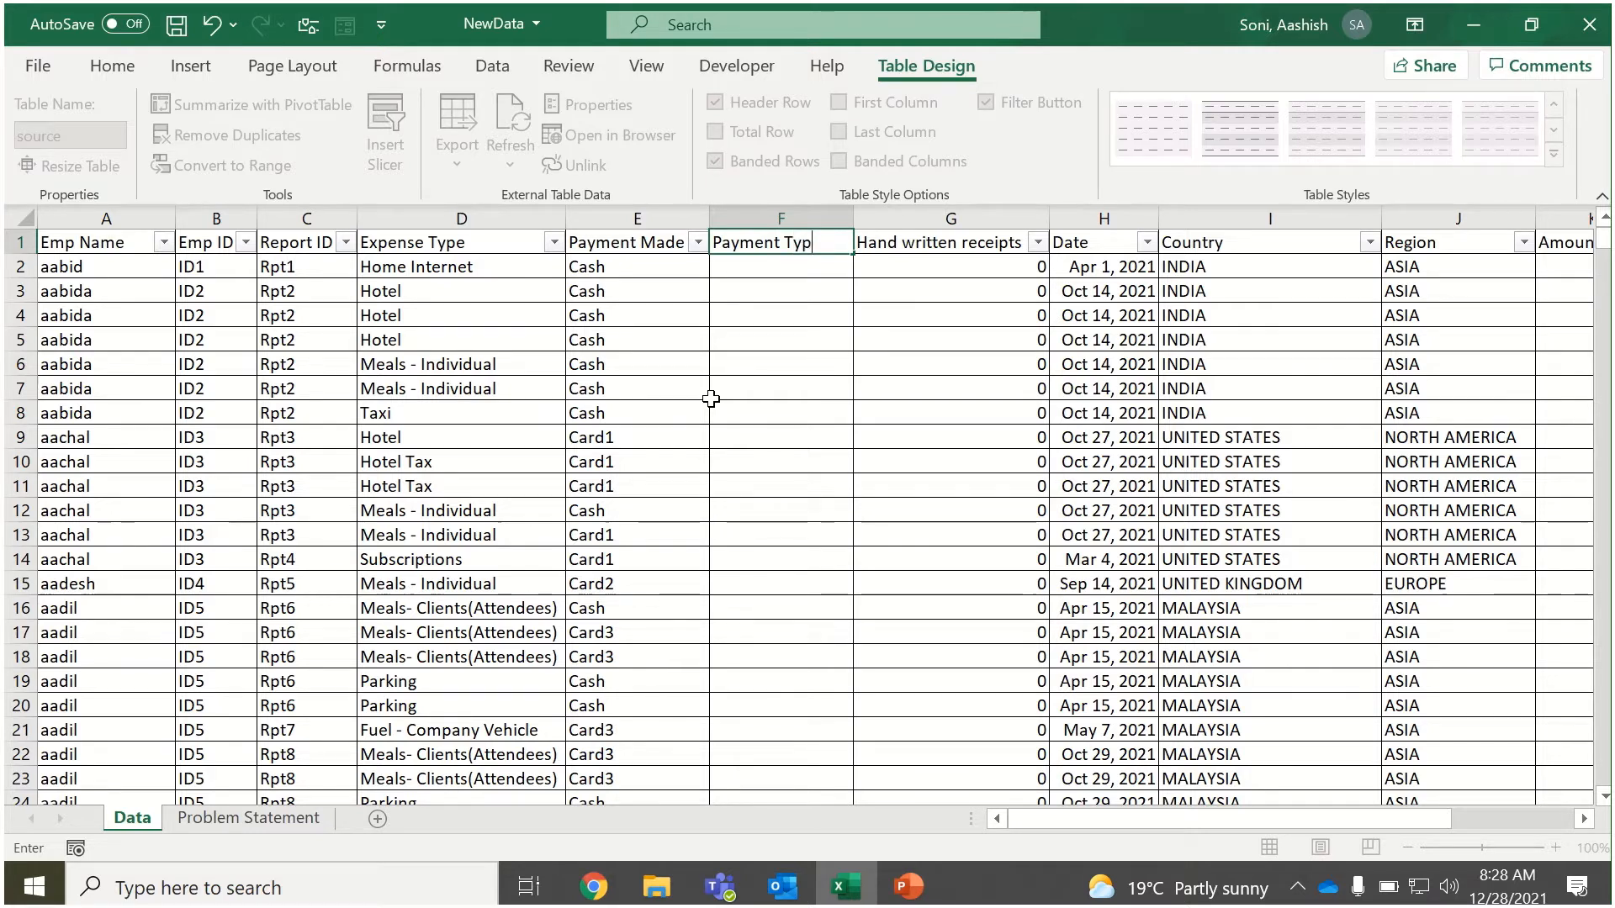
type("e")
key("Return")
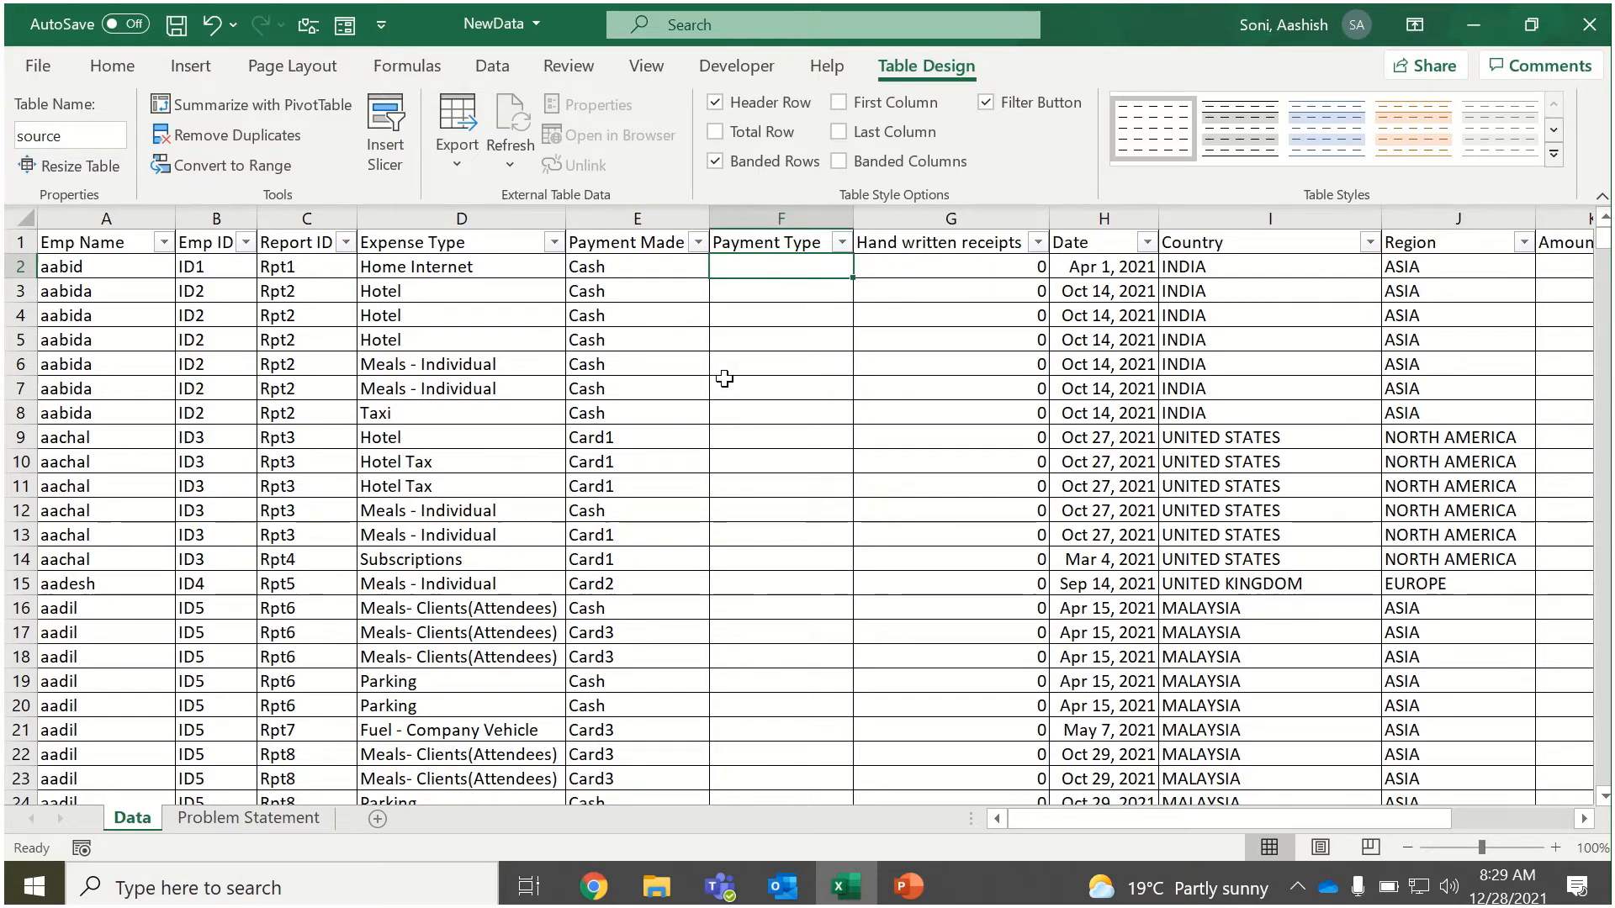
Fill the Payment Type column with an IF formula returning "Cash" where Payment Made equals "Cash" and "Card" otherwise.
left_click(618, 268)
left_click(778, 262)
type("=")
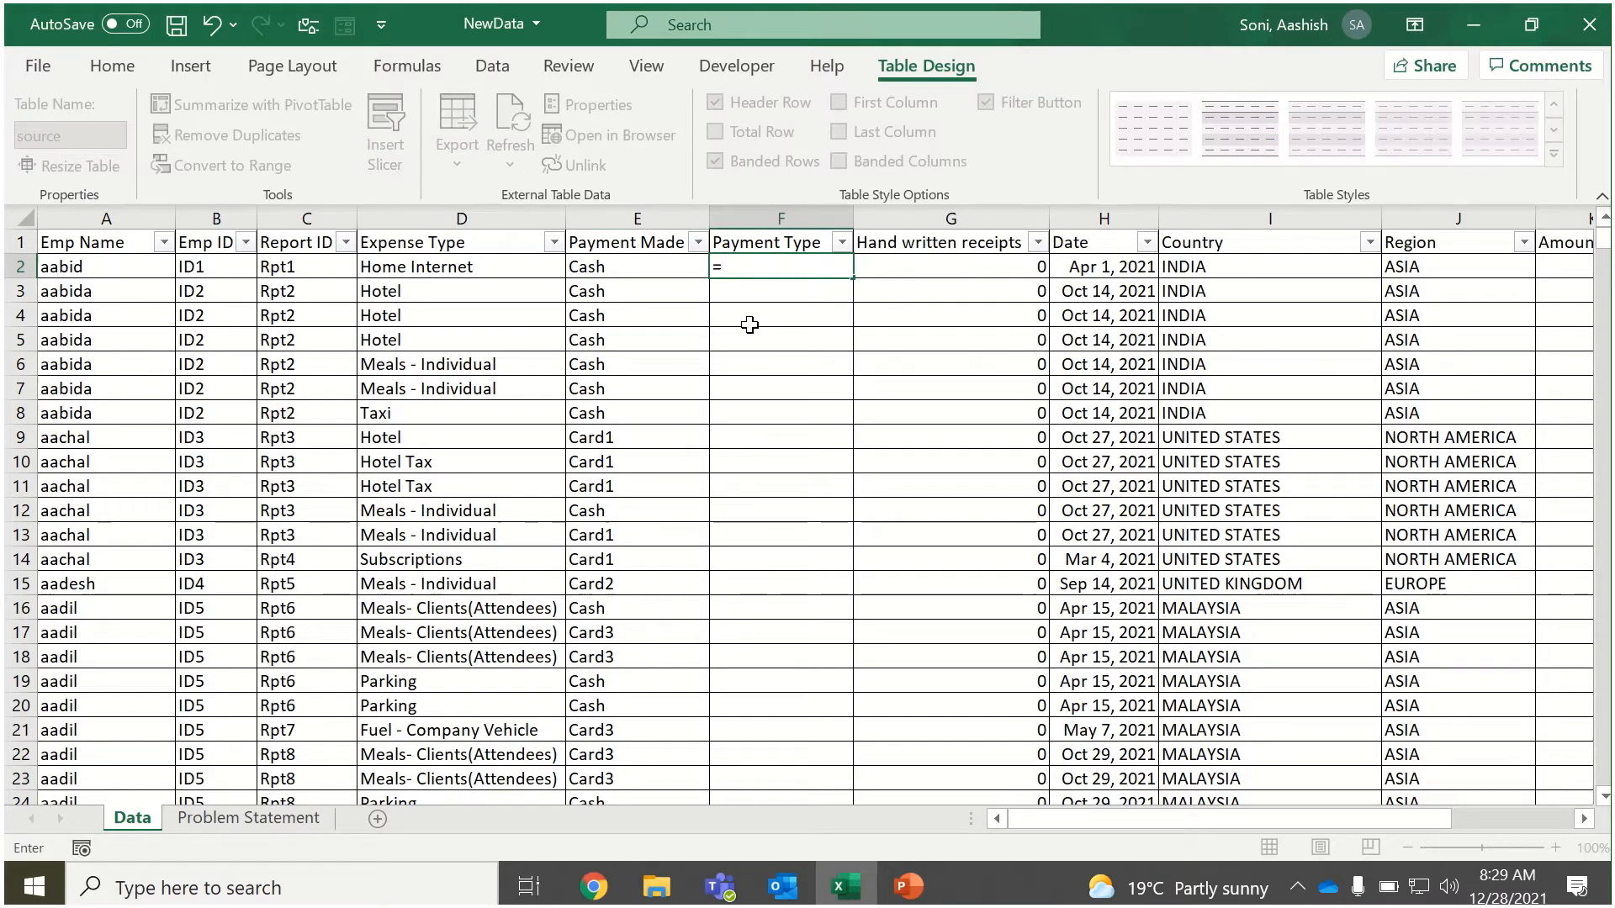
type("if")
key("Tab")
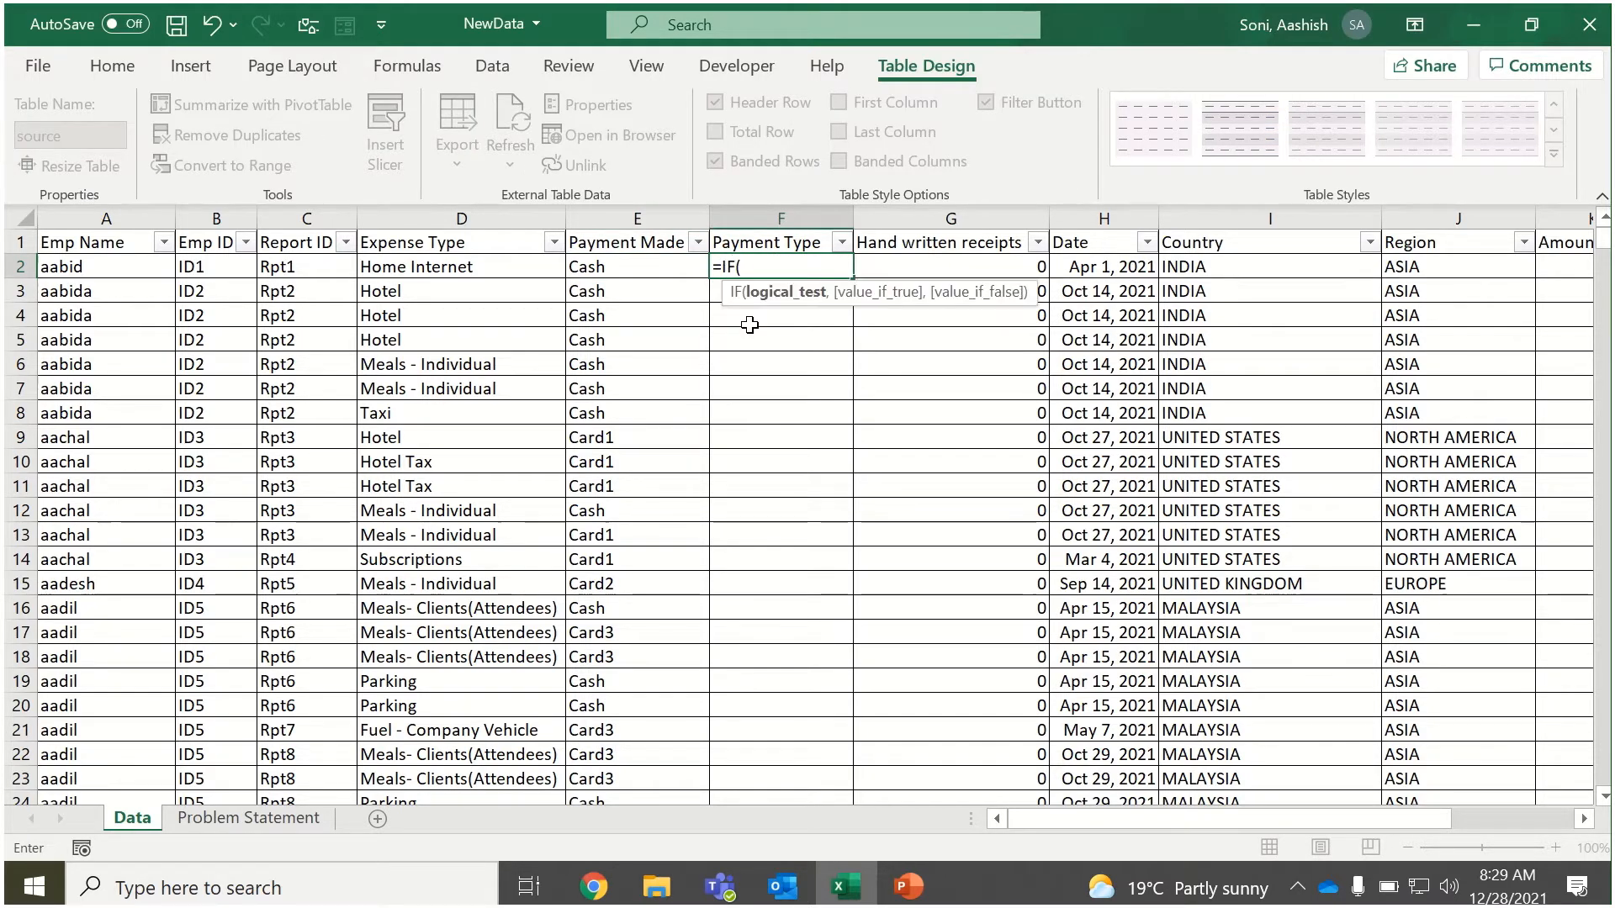
left_click(620, 270)
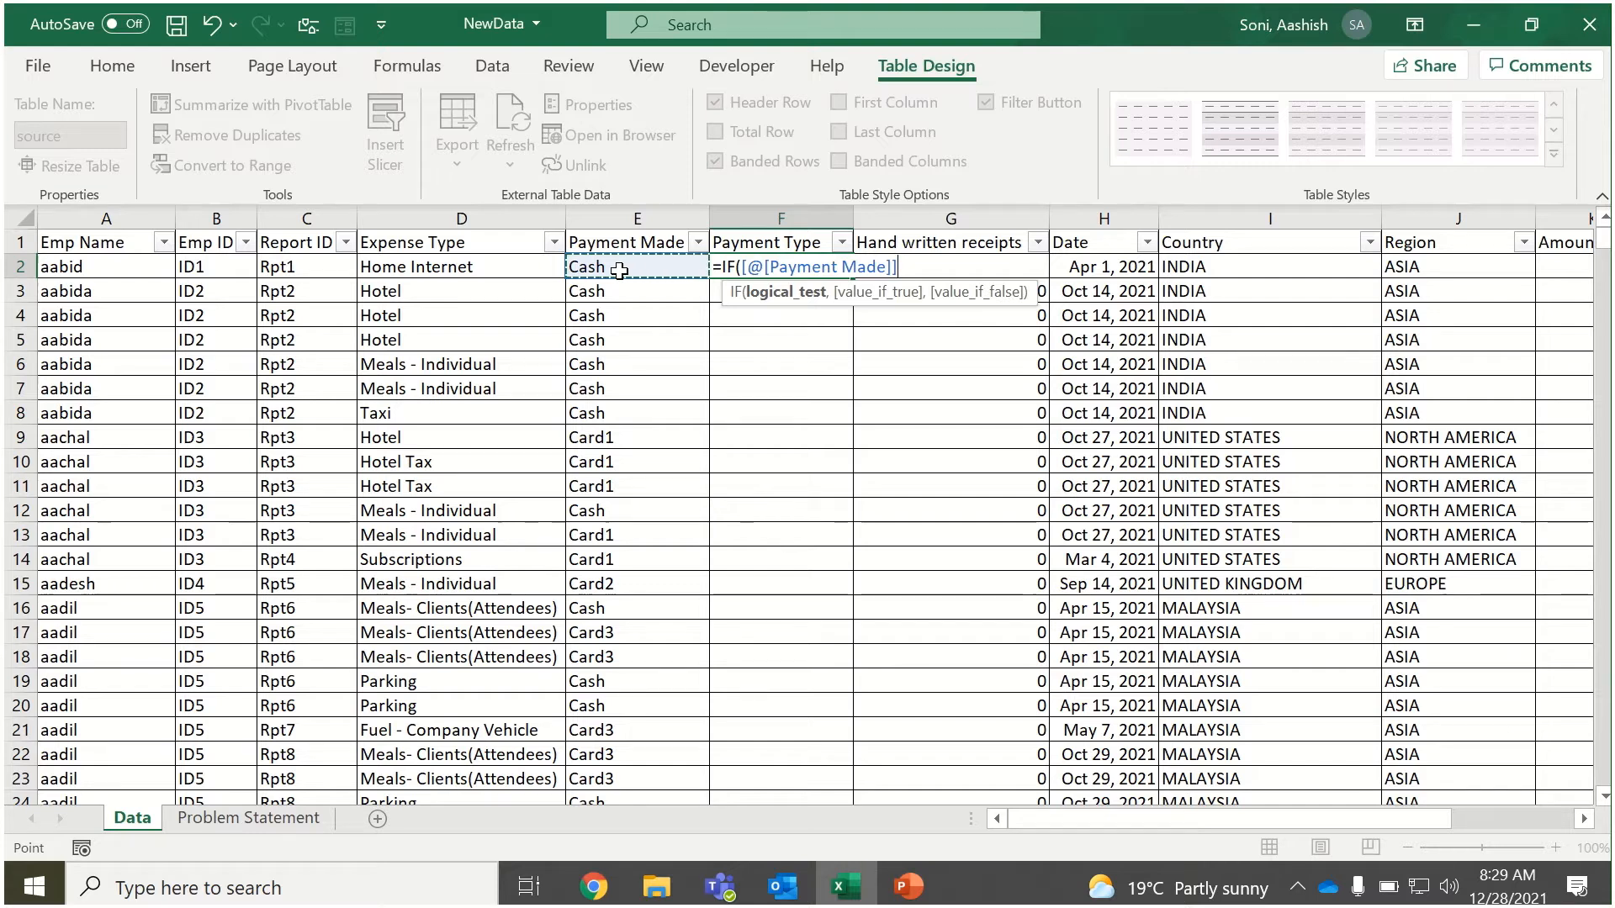
type("=")
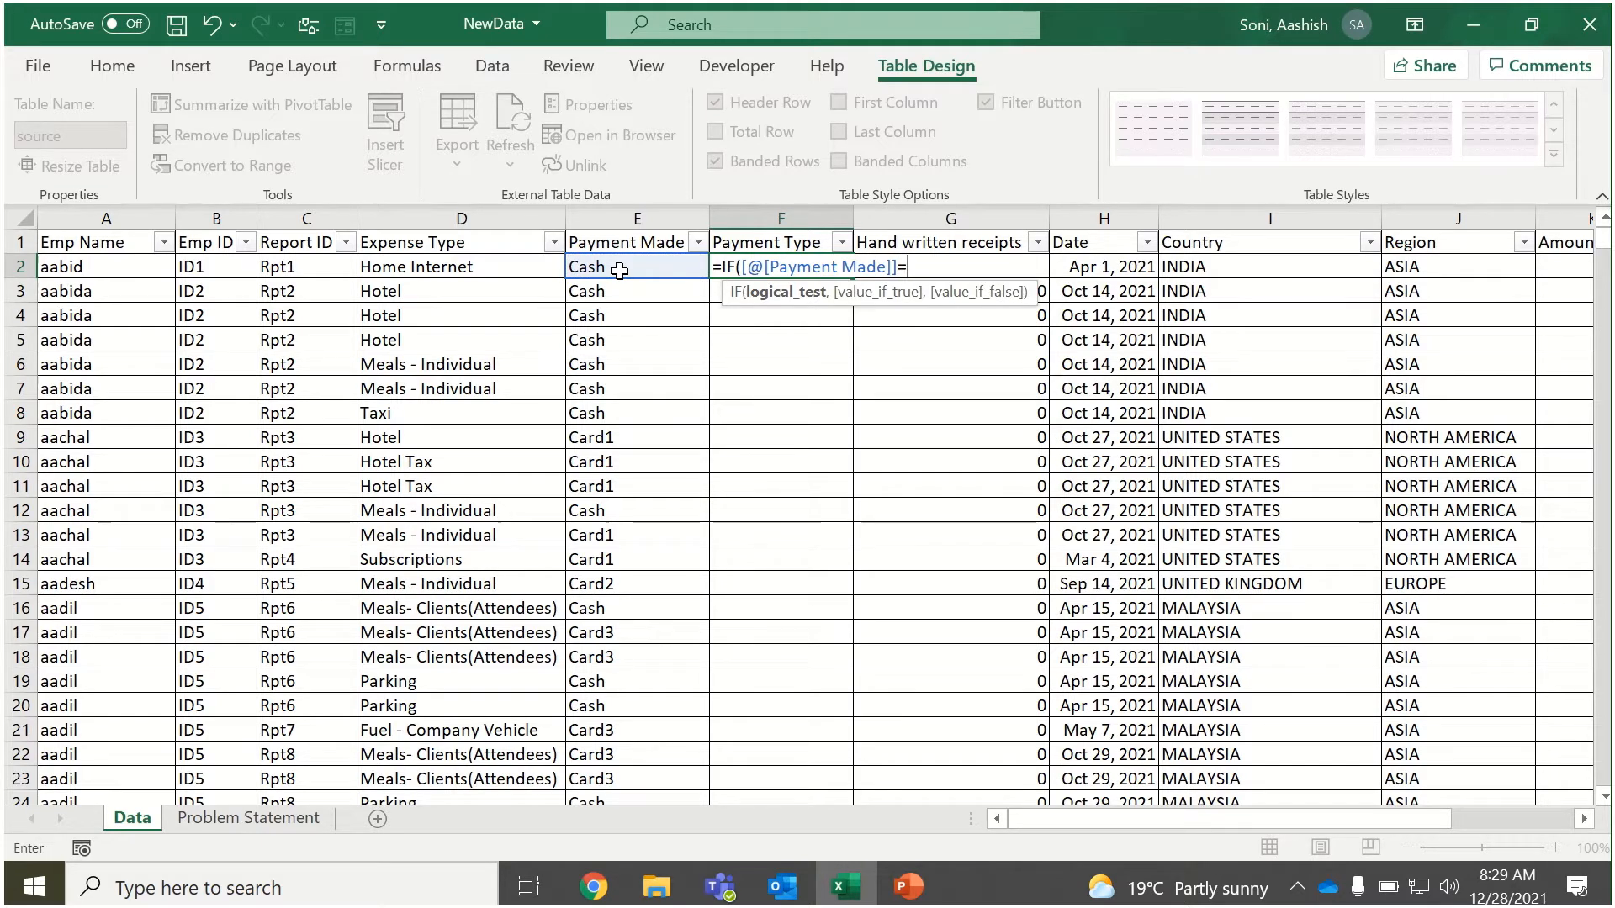
type("\"Cash\"")
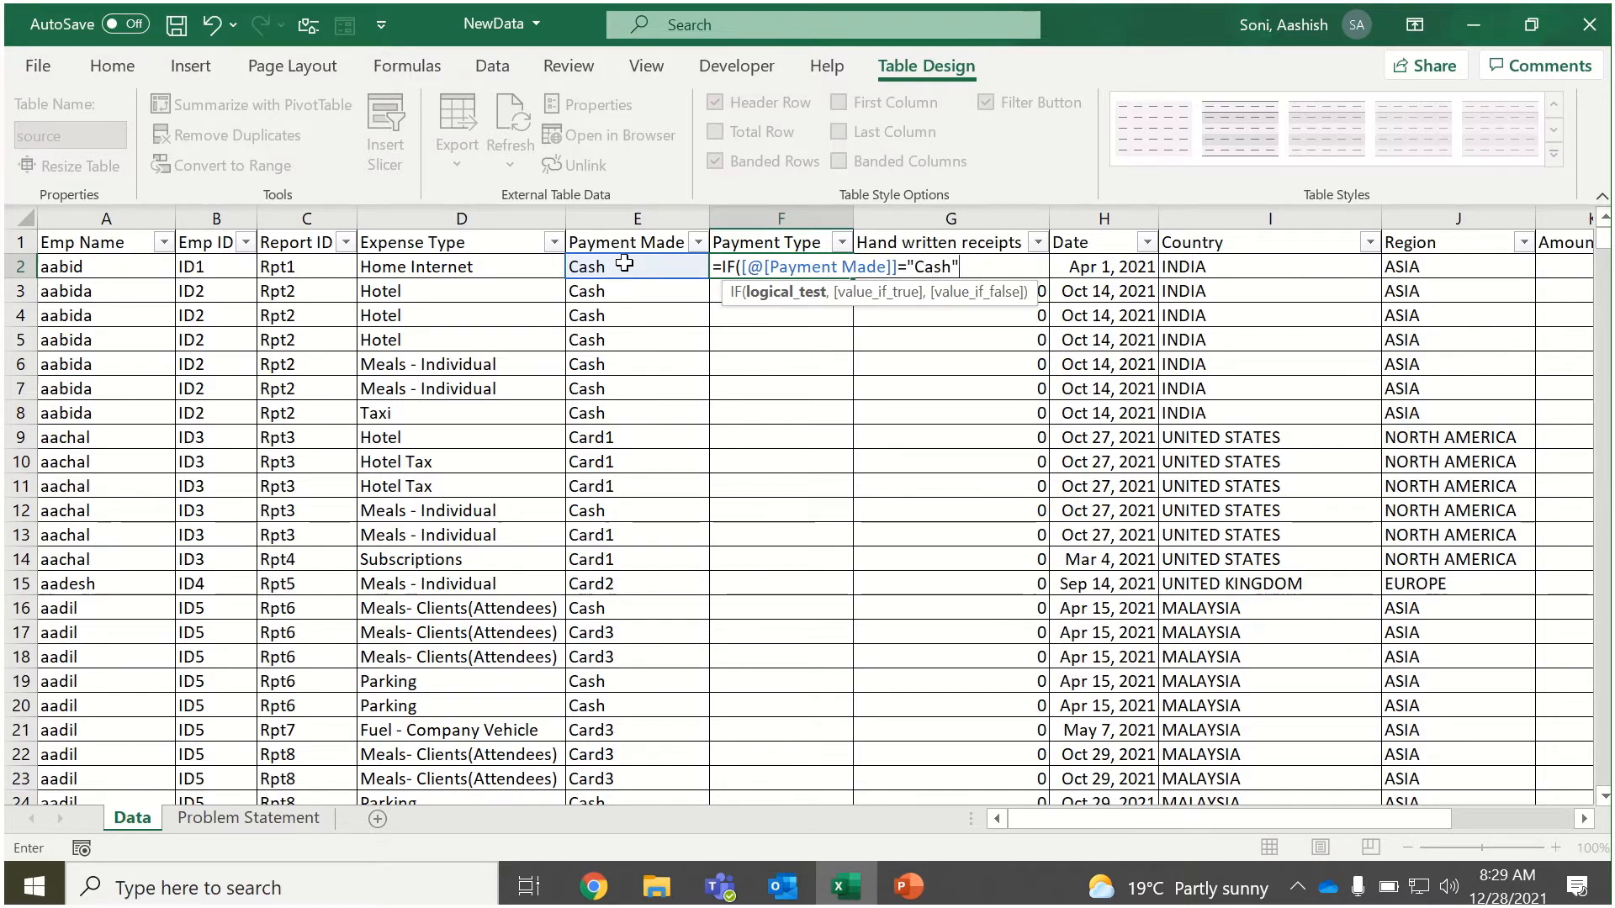
type(",")
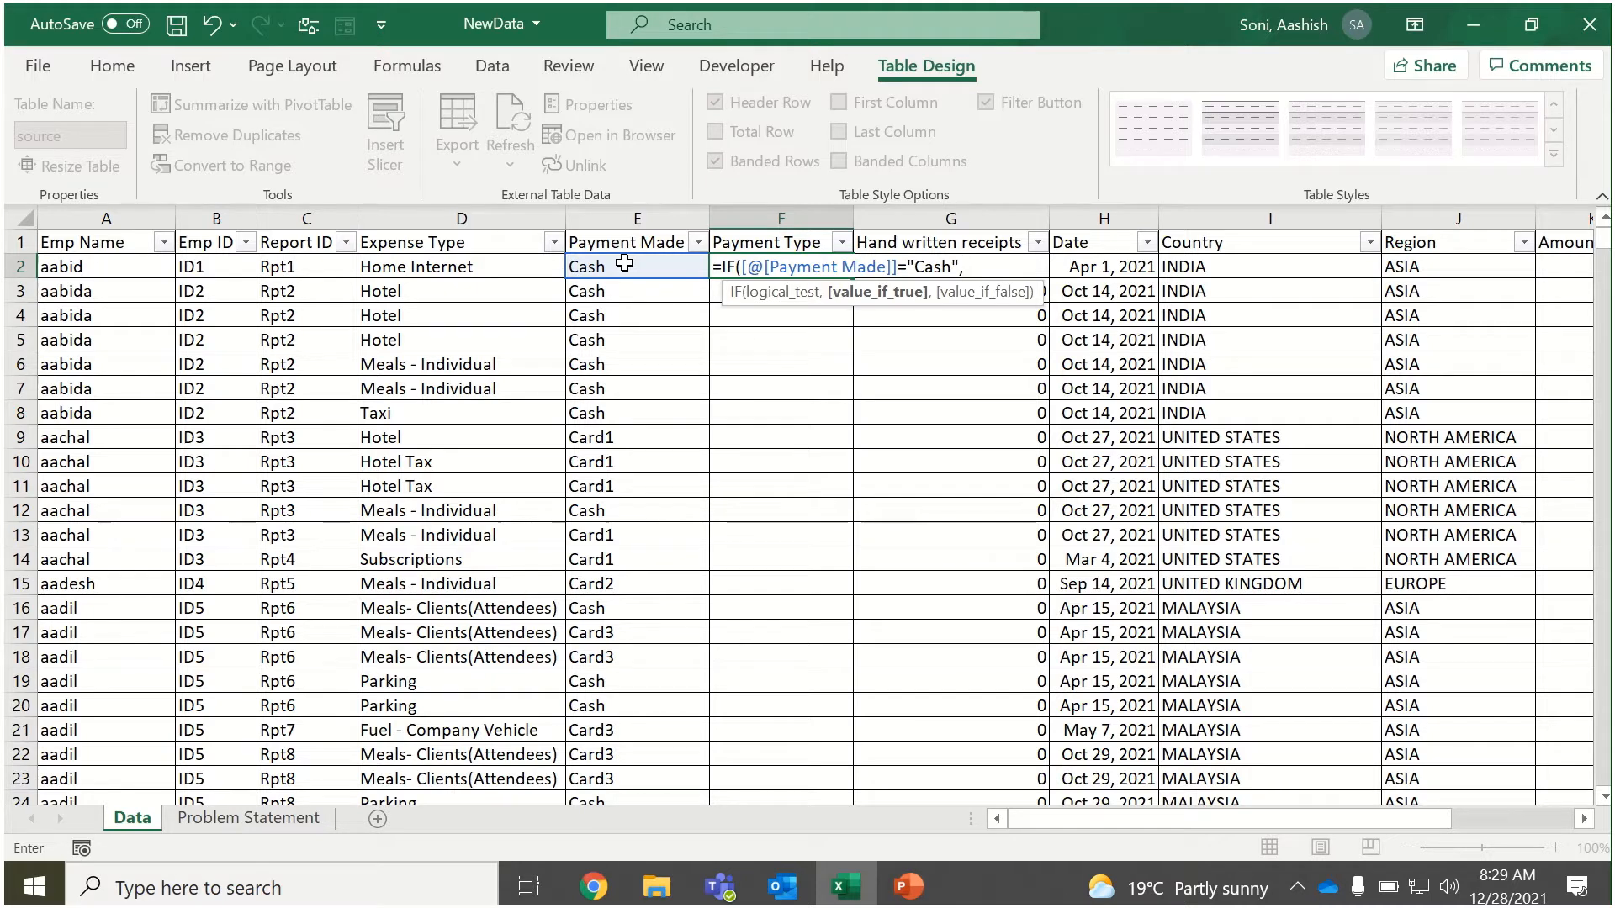
type("\"Cash\"")
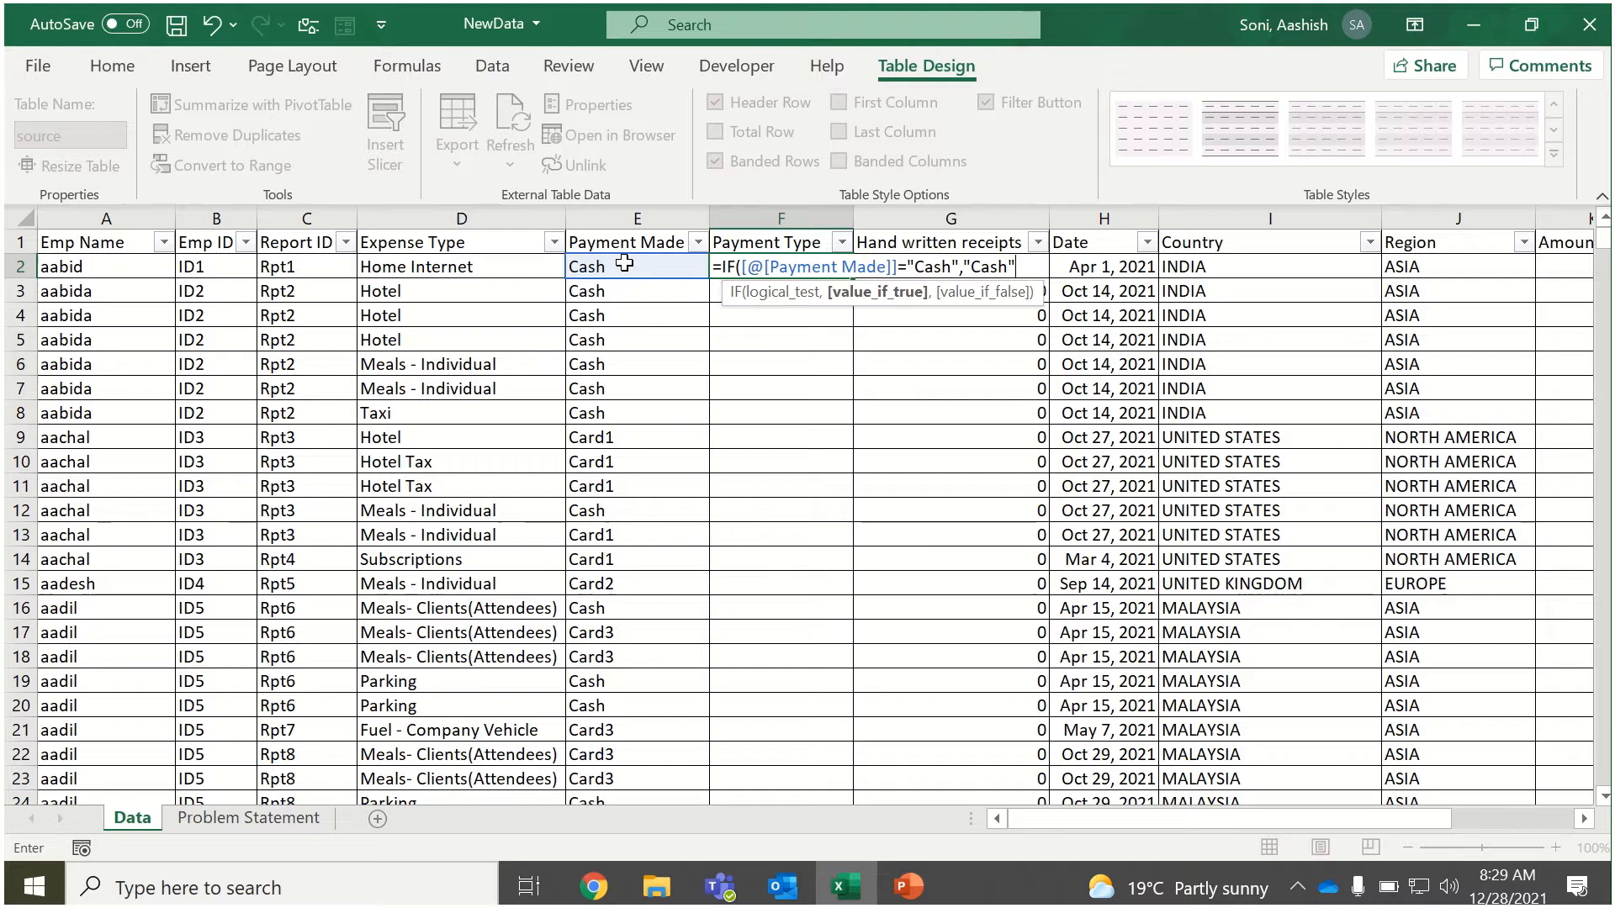
type(",\"")
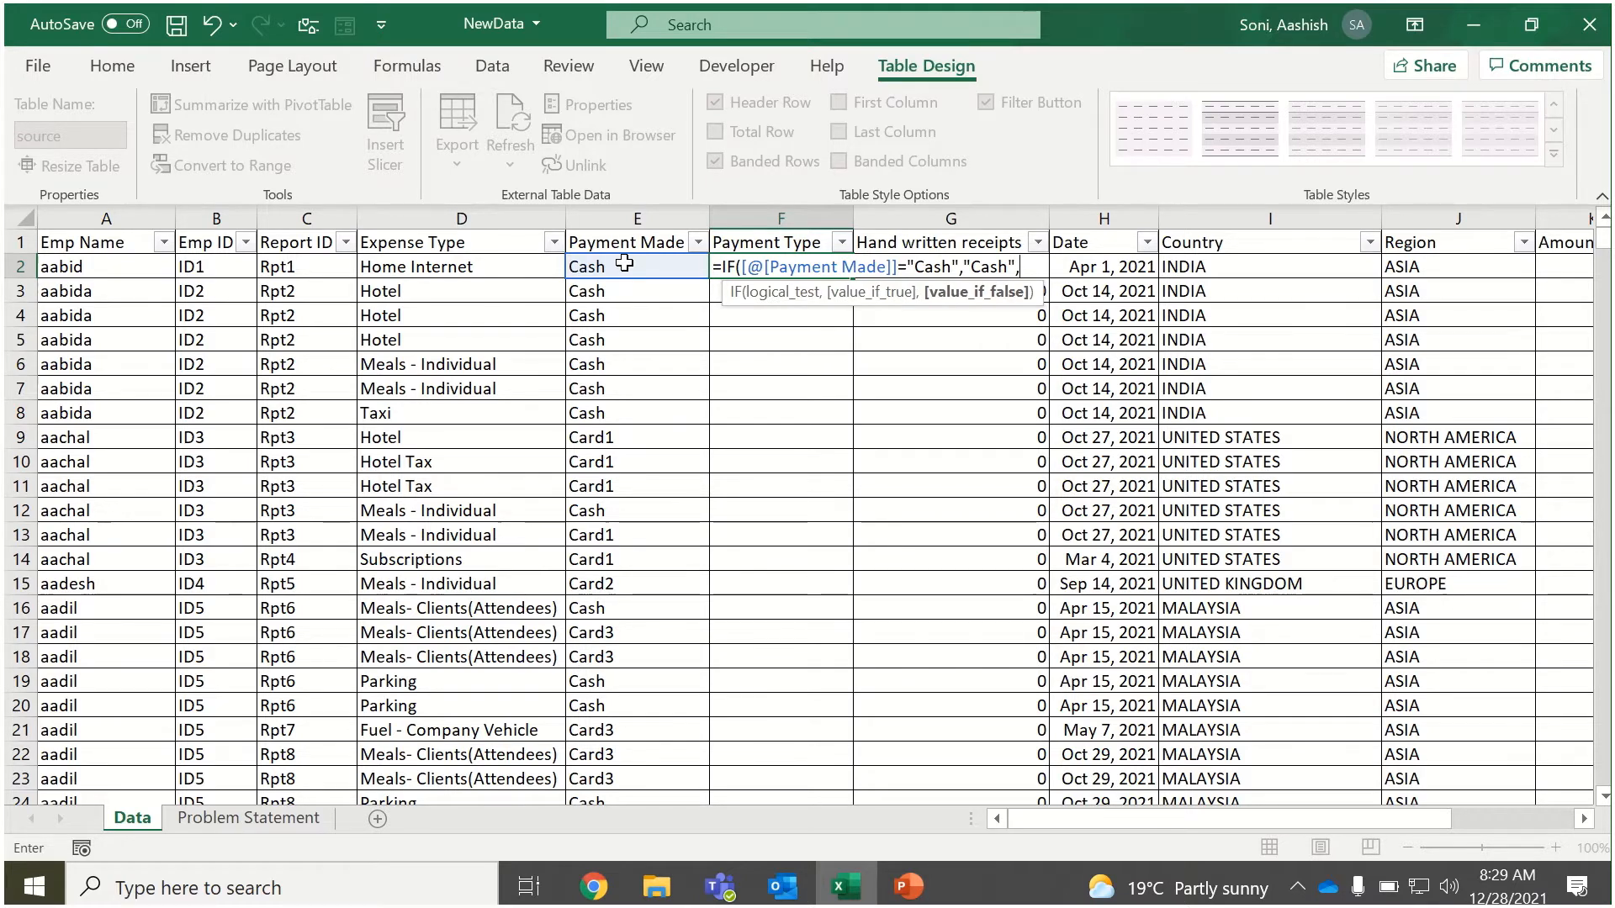
type("\"Card\"")
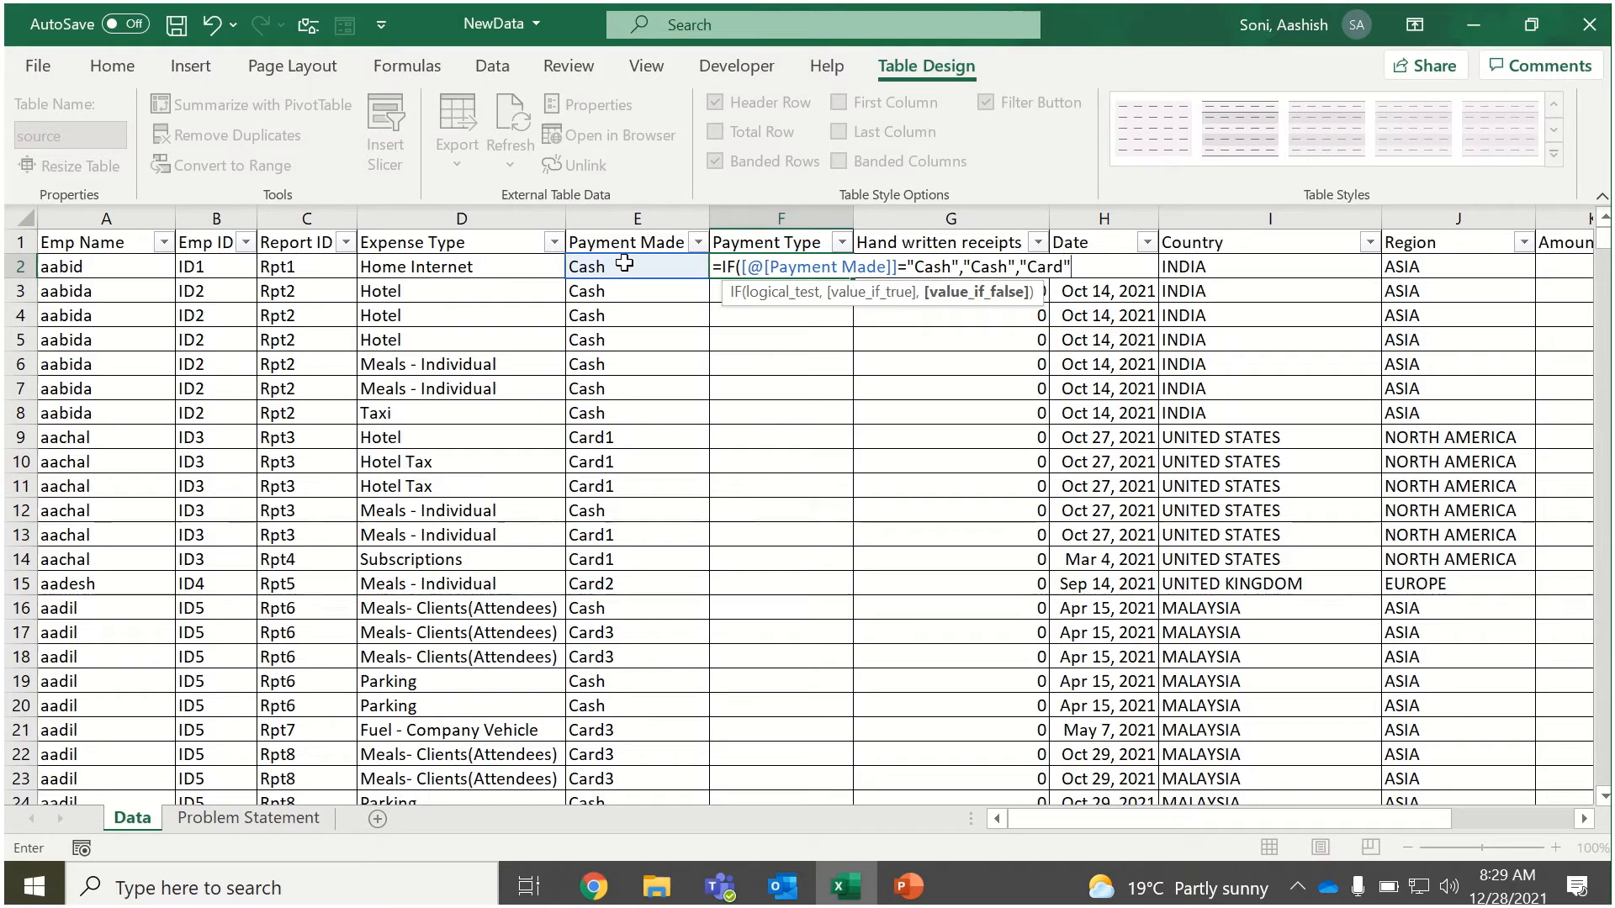
type(")")
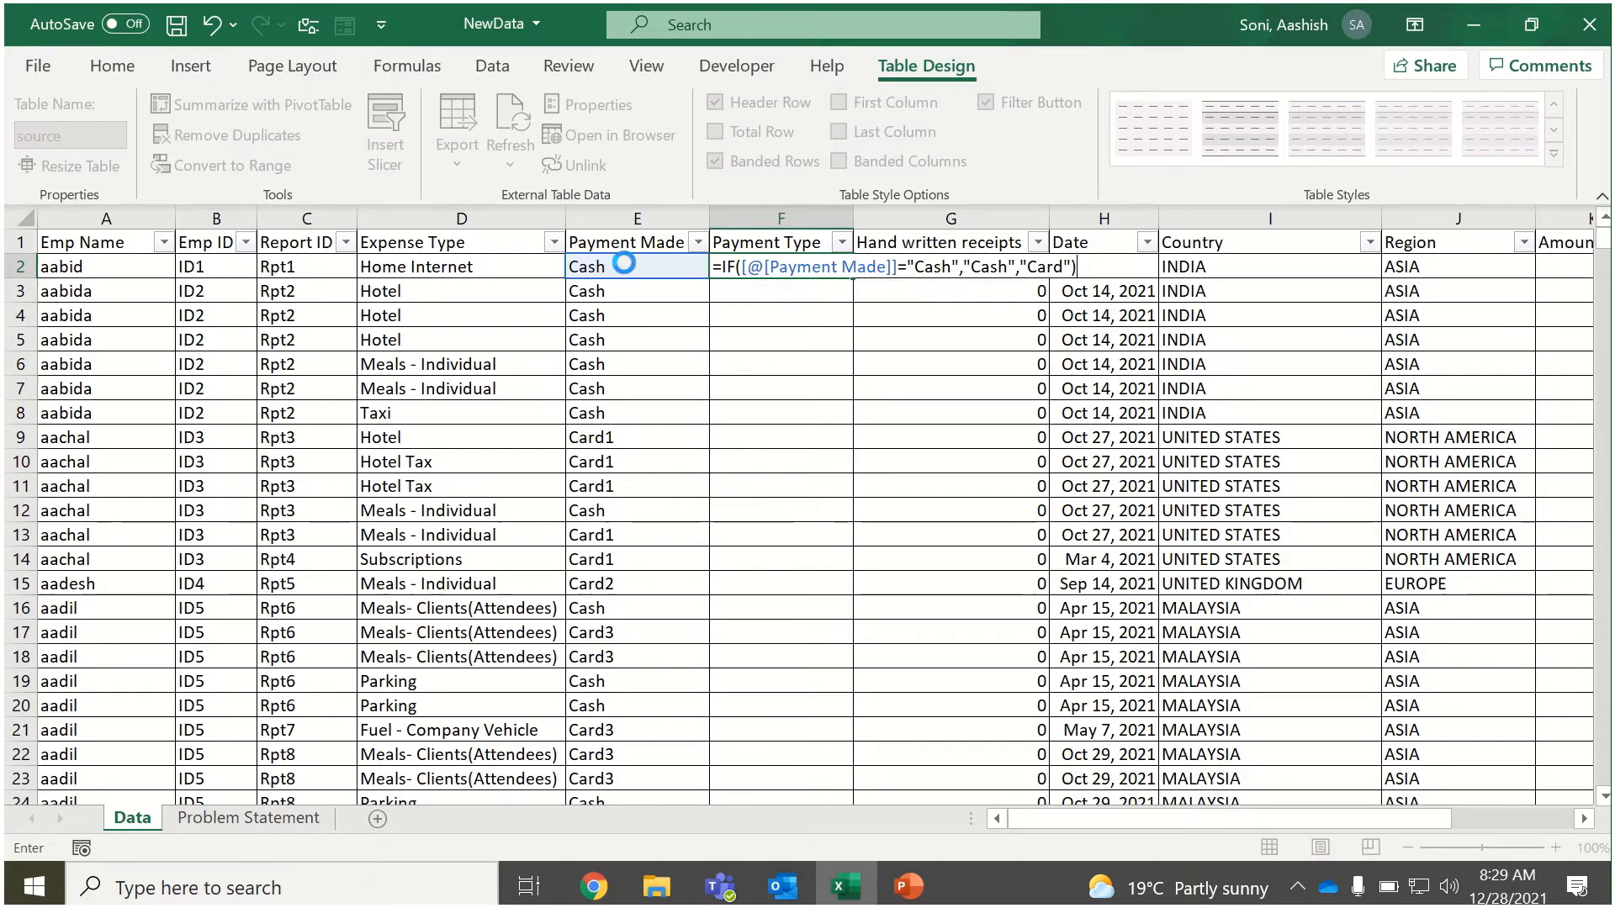
key("Return")
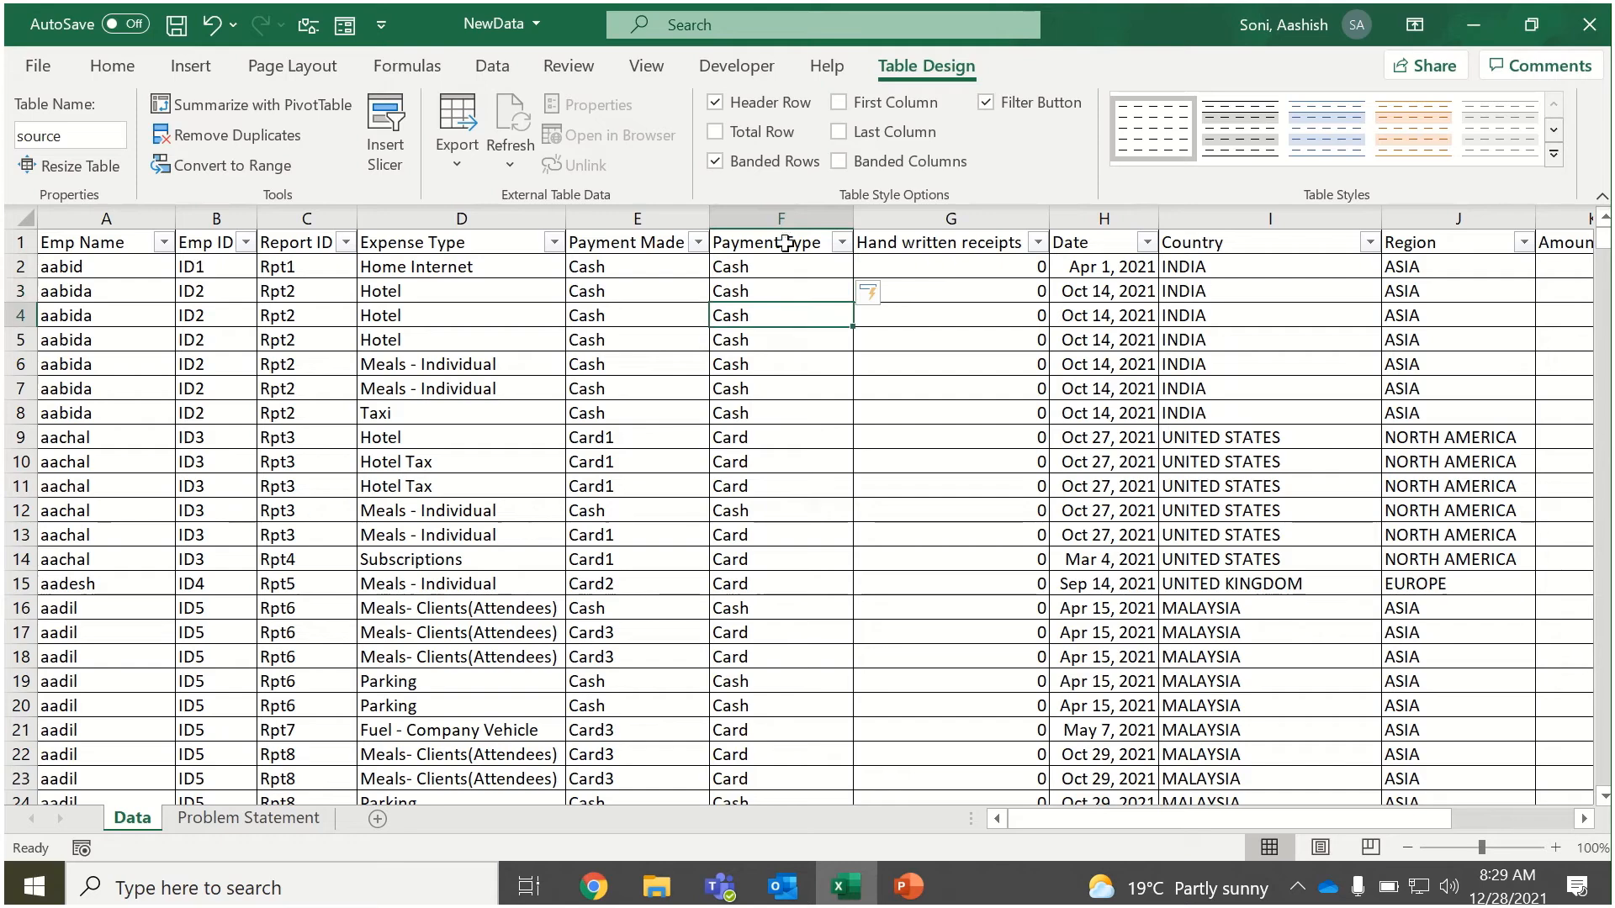
Filter Payment Made to exclude Cash and check the Payment Type values of the remaining rows.
left_click(793, 267)
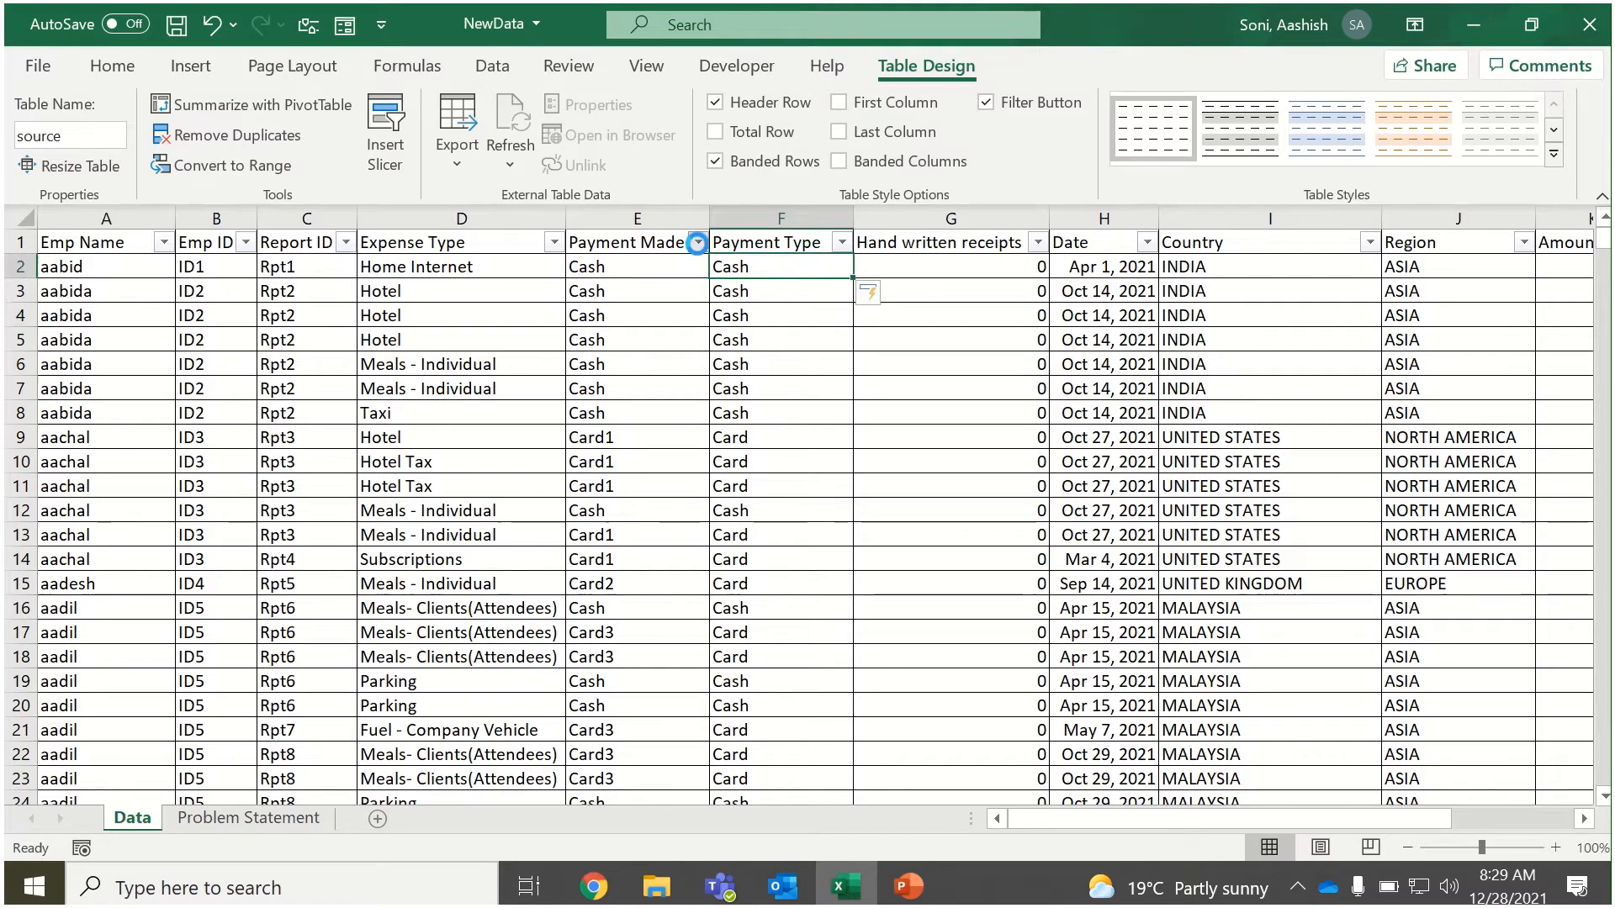
left_click(698, 242)
left_click_drag(677, 571, 683, 698)
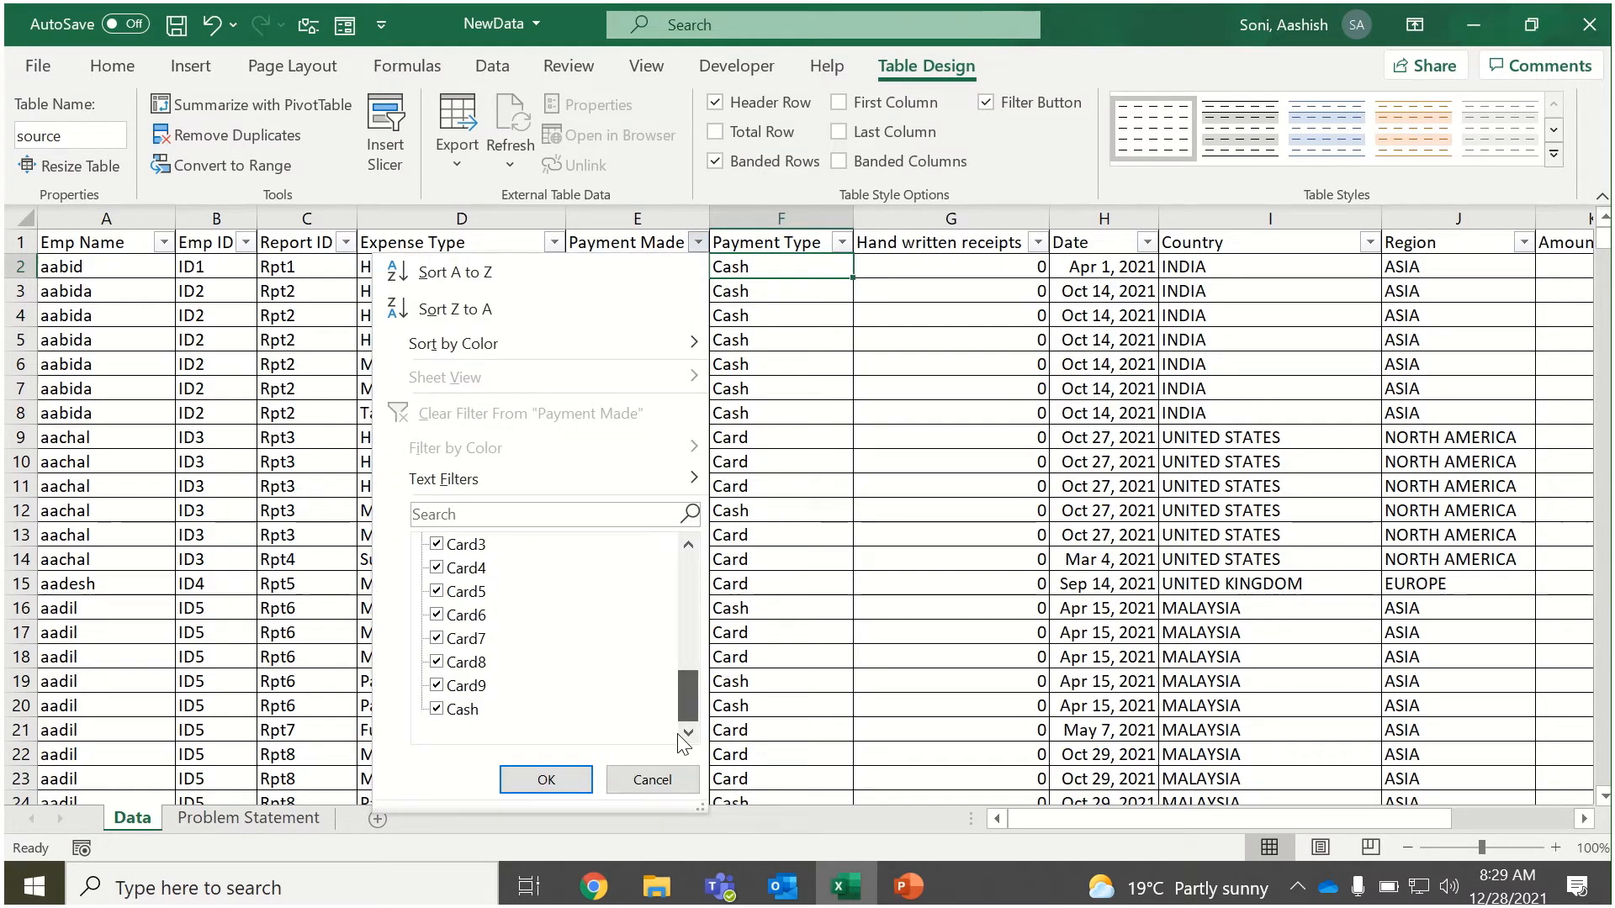
left_click(454, 711)
left_click(539, 774)
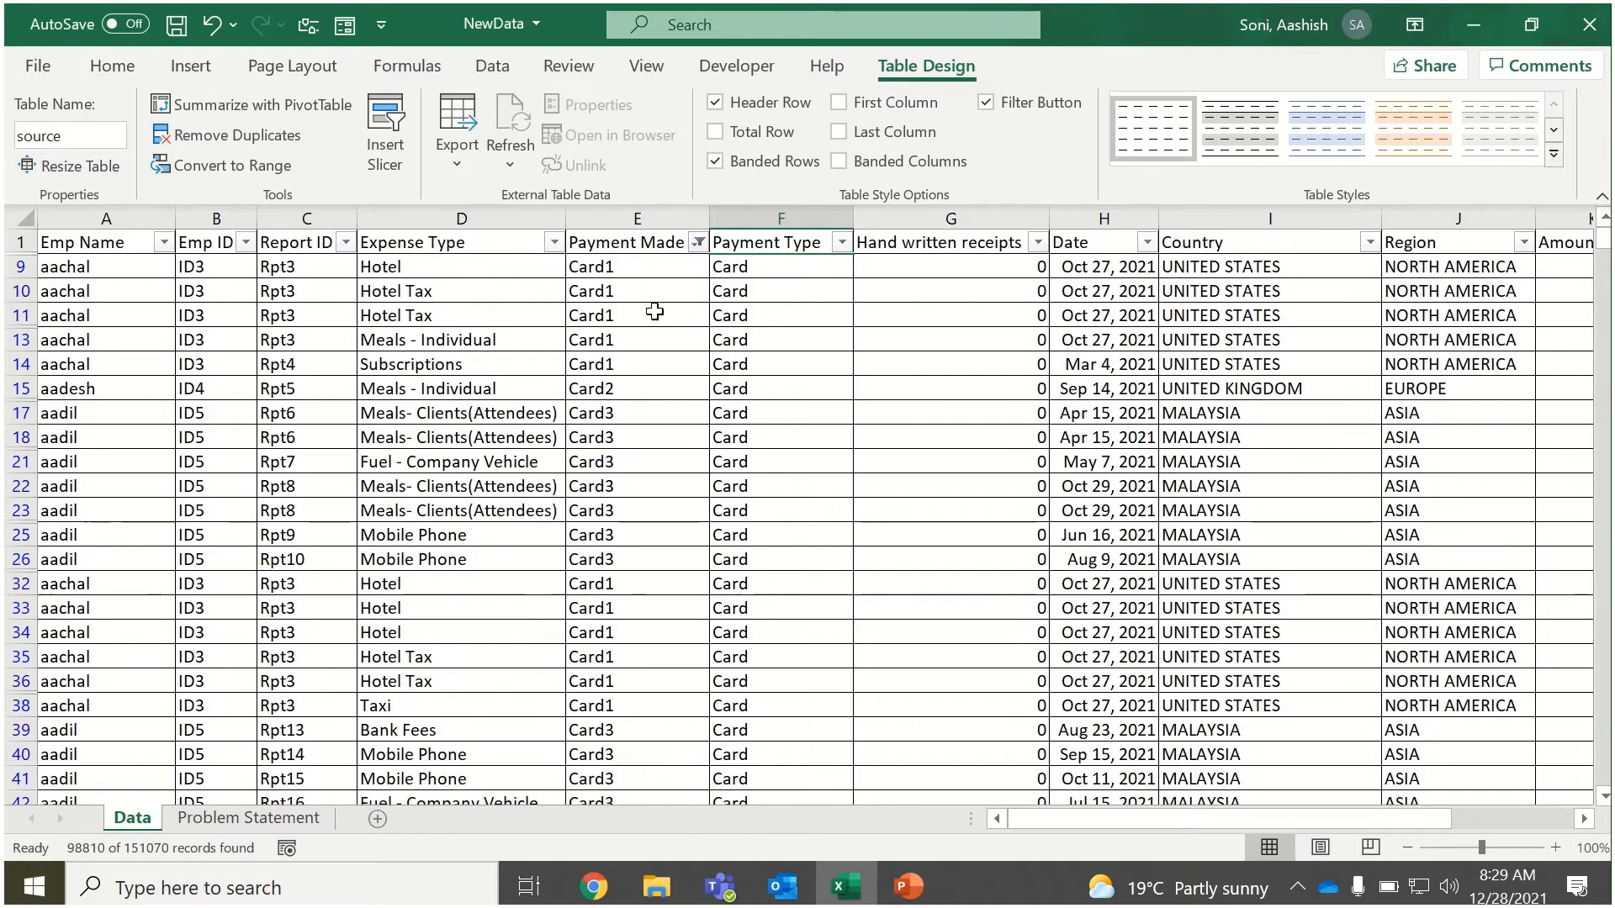
left_click(697, 244)
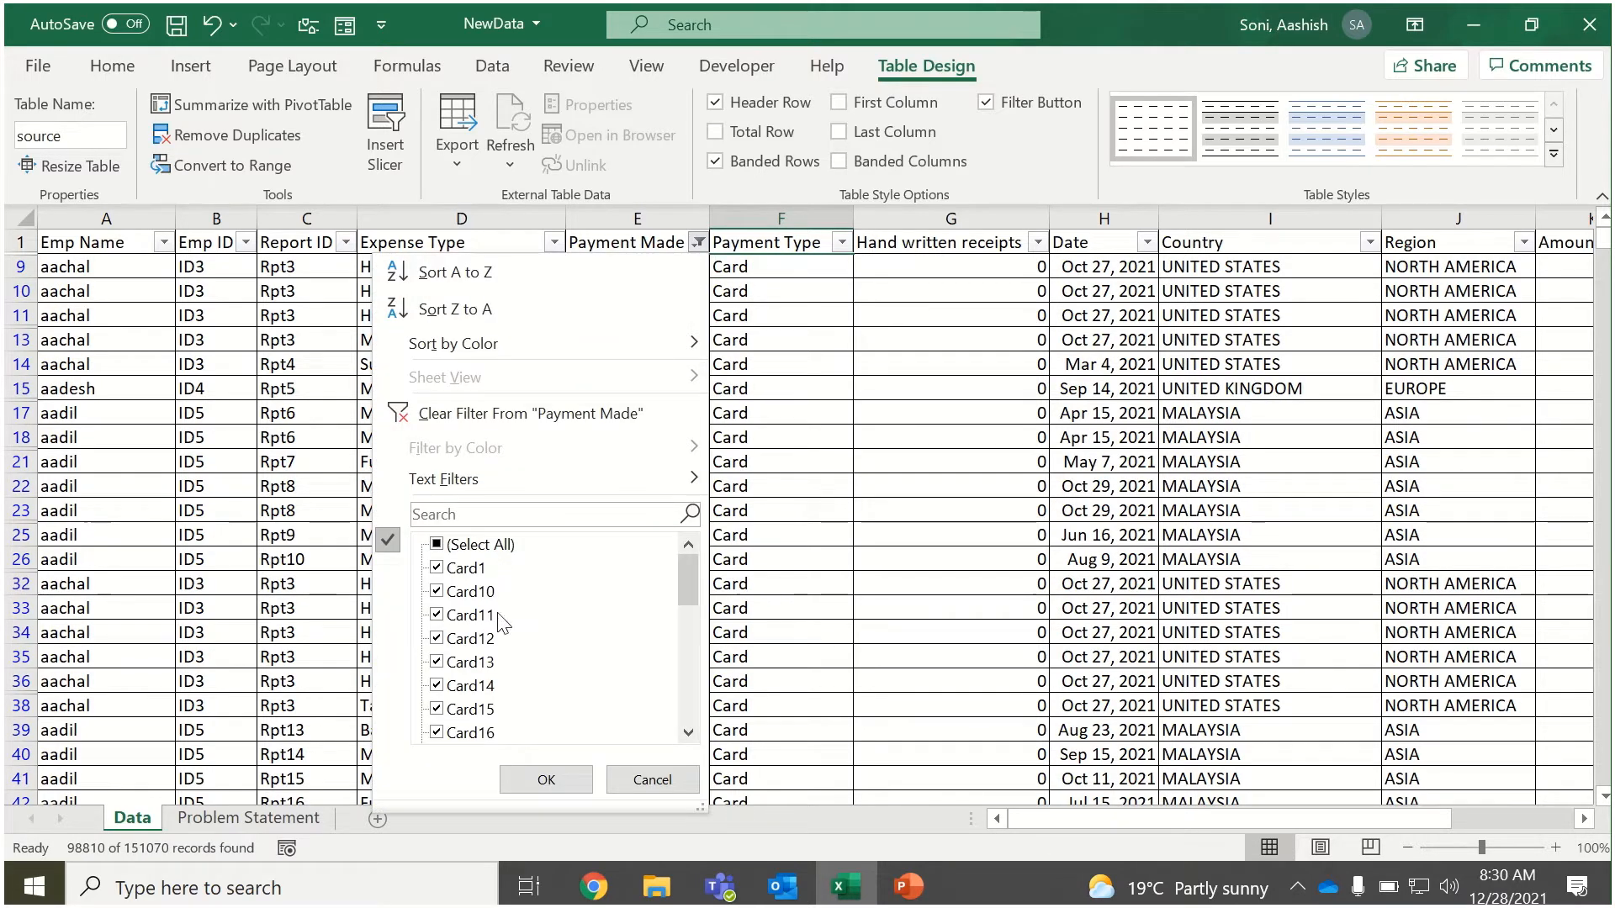
mouse_move(689, 578)
left_mouse_down()
mouse_move(690, 750)
mouse_move(703, 654)
mouse_move(685, 598)
left_mouse_up()
left_click(775, 566)
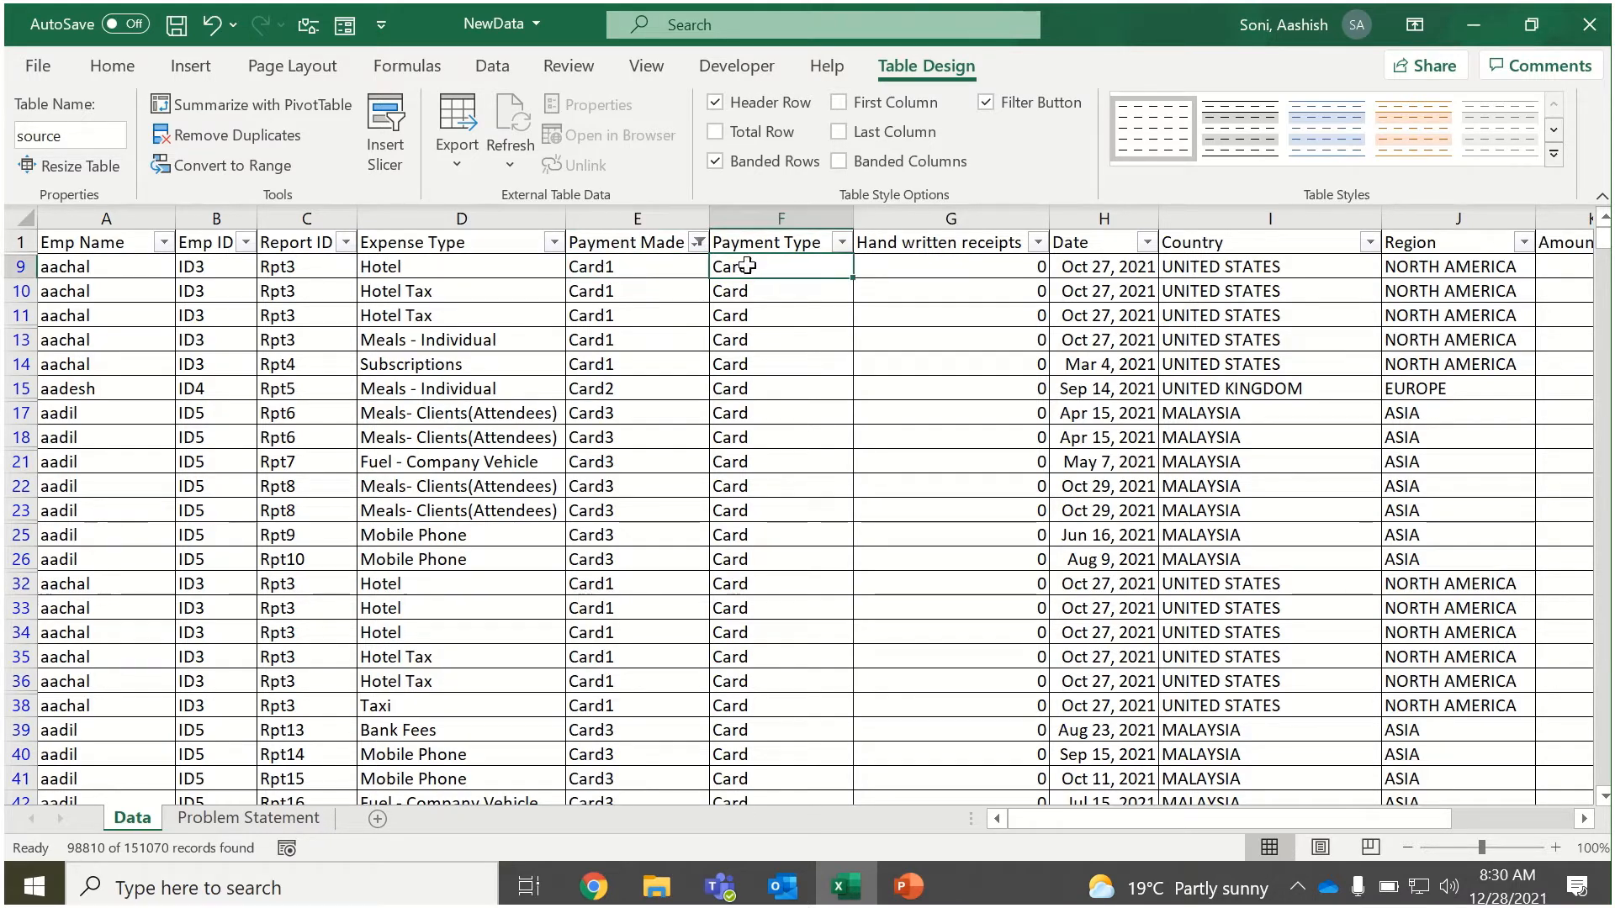
left_click(699, 244)
left_click(546, 780)
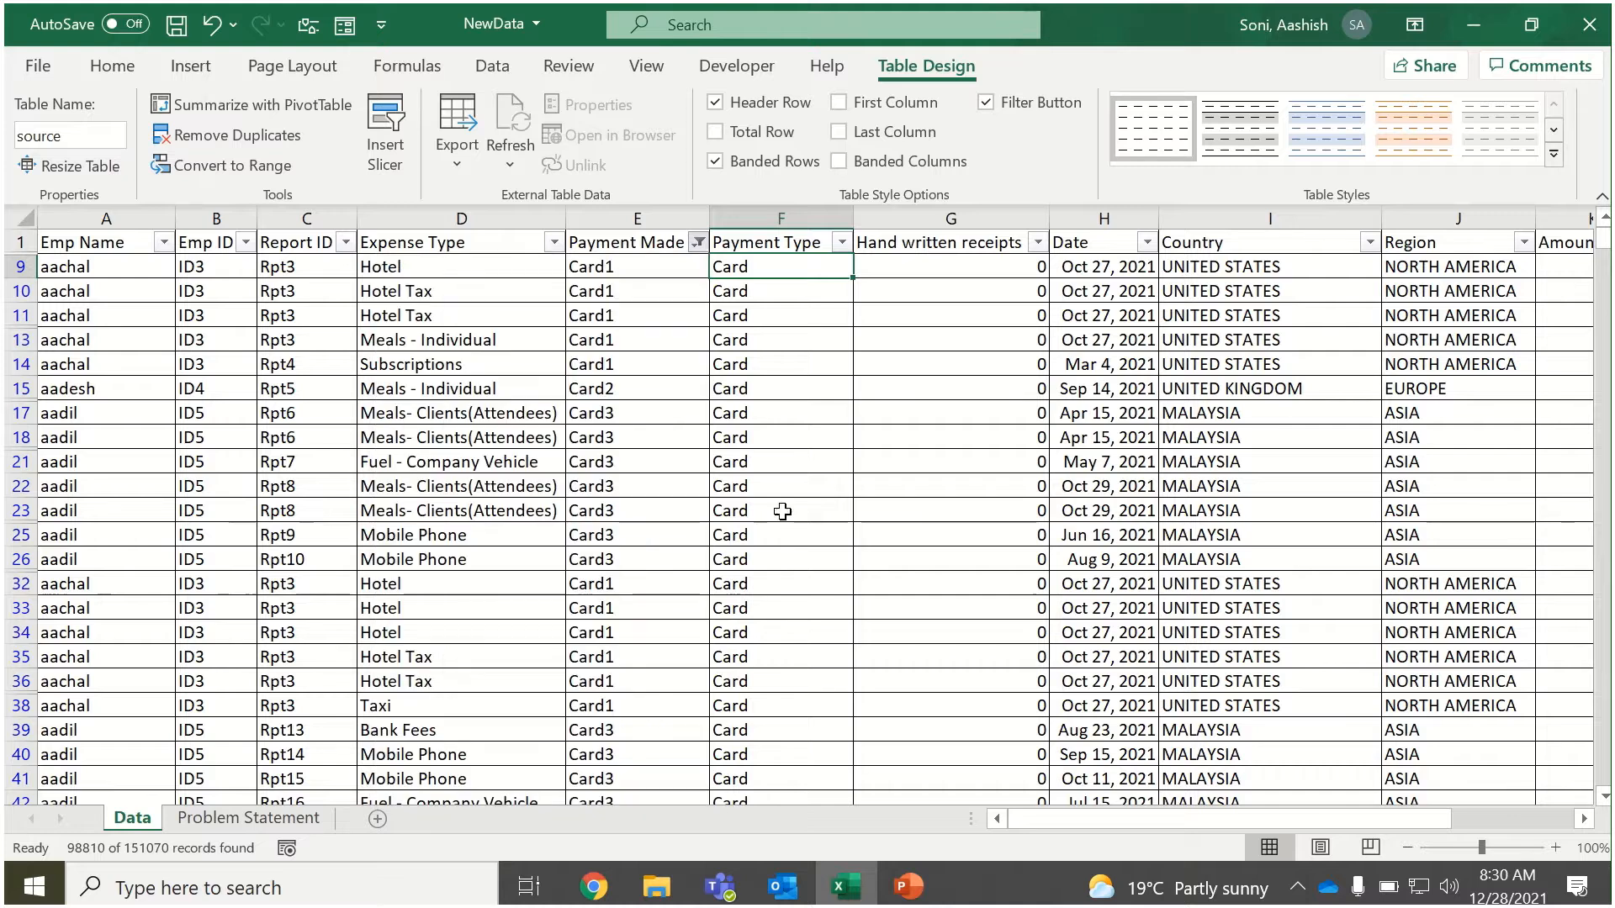
left_click(841, 242)
left_click(892, 538)
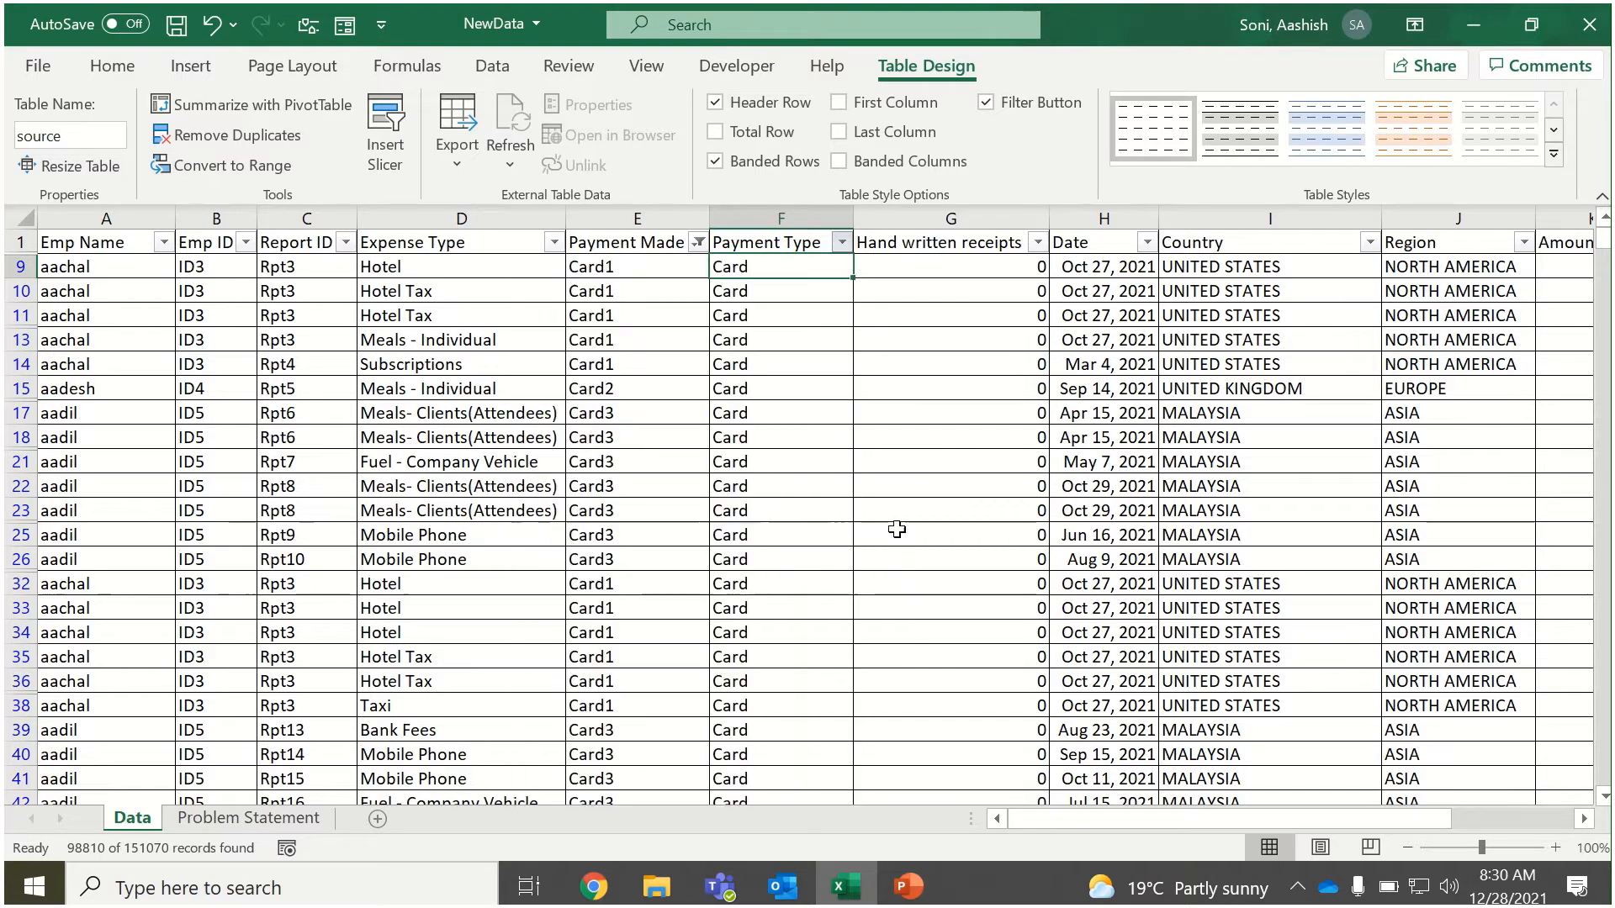
left_click(811, 433)
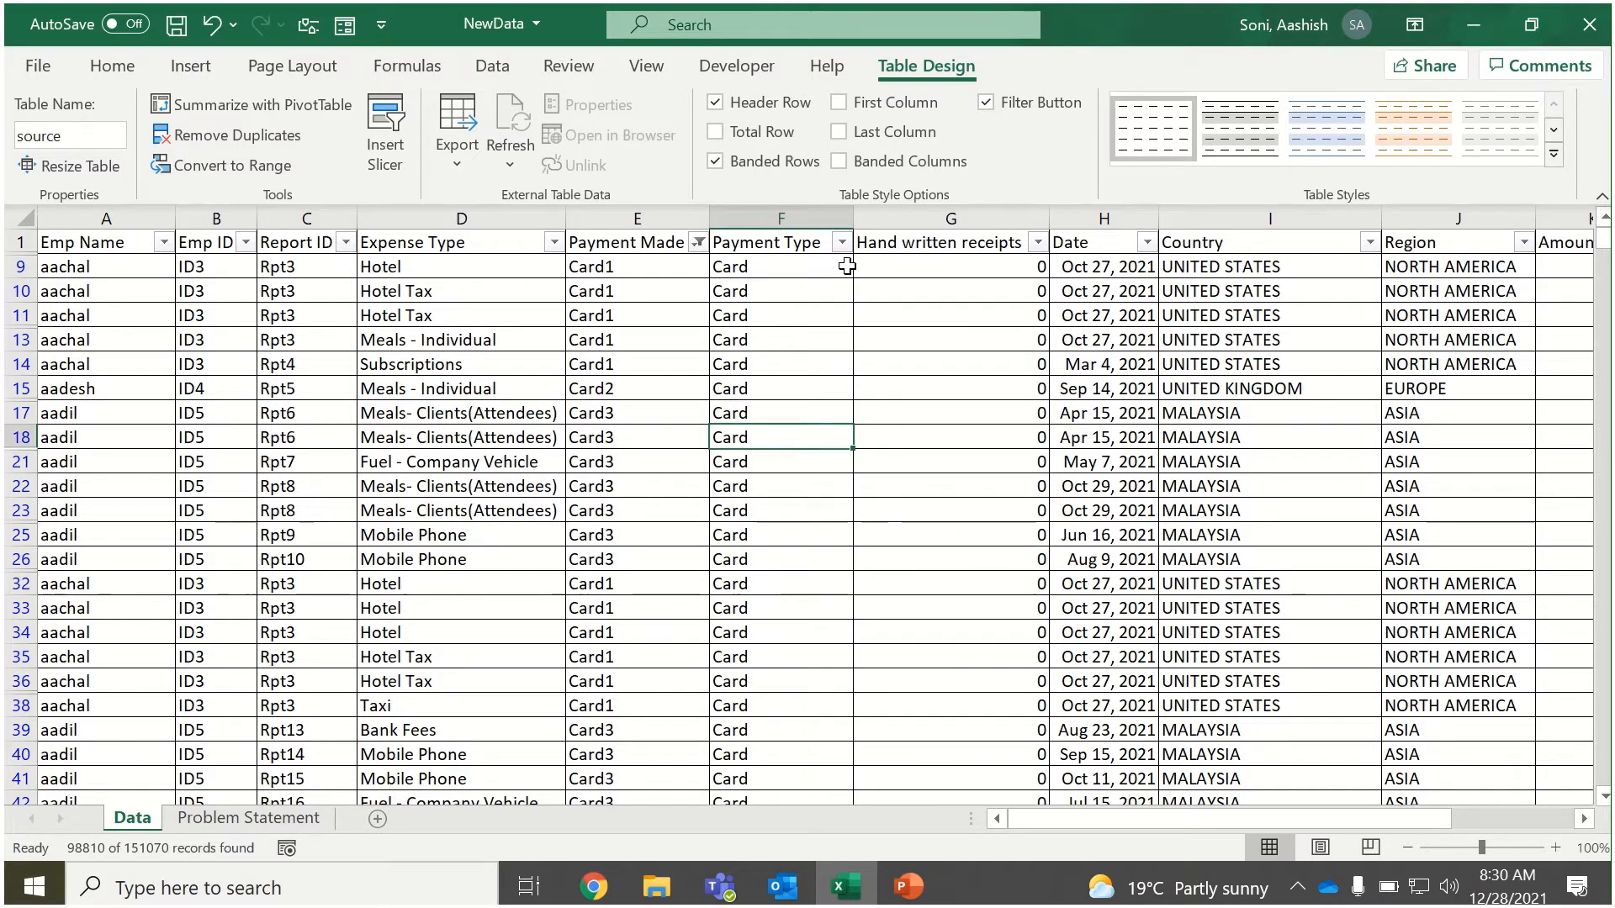
Clear the table's filter and compare the distinct values offered by the Payment Made and Payment Type columns.
left_click(114, 67)
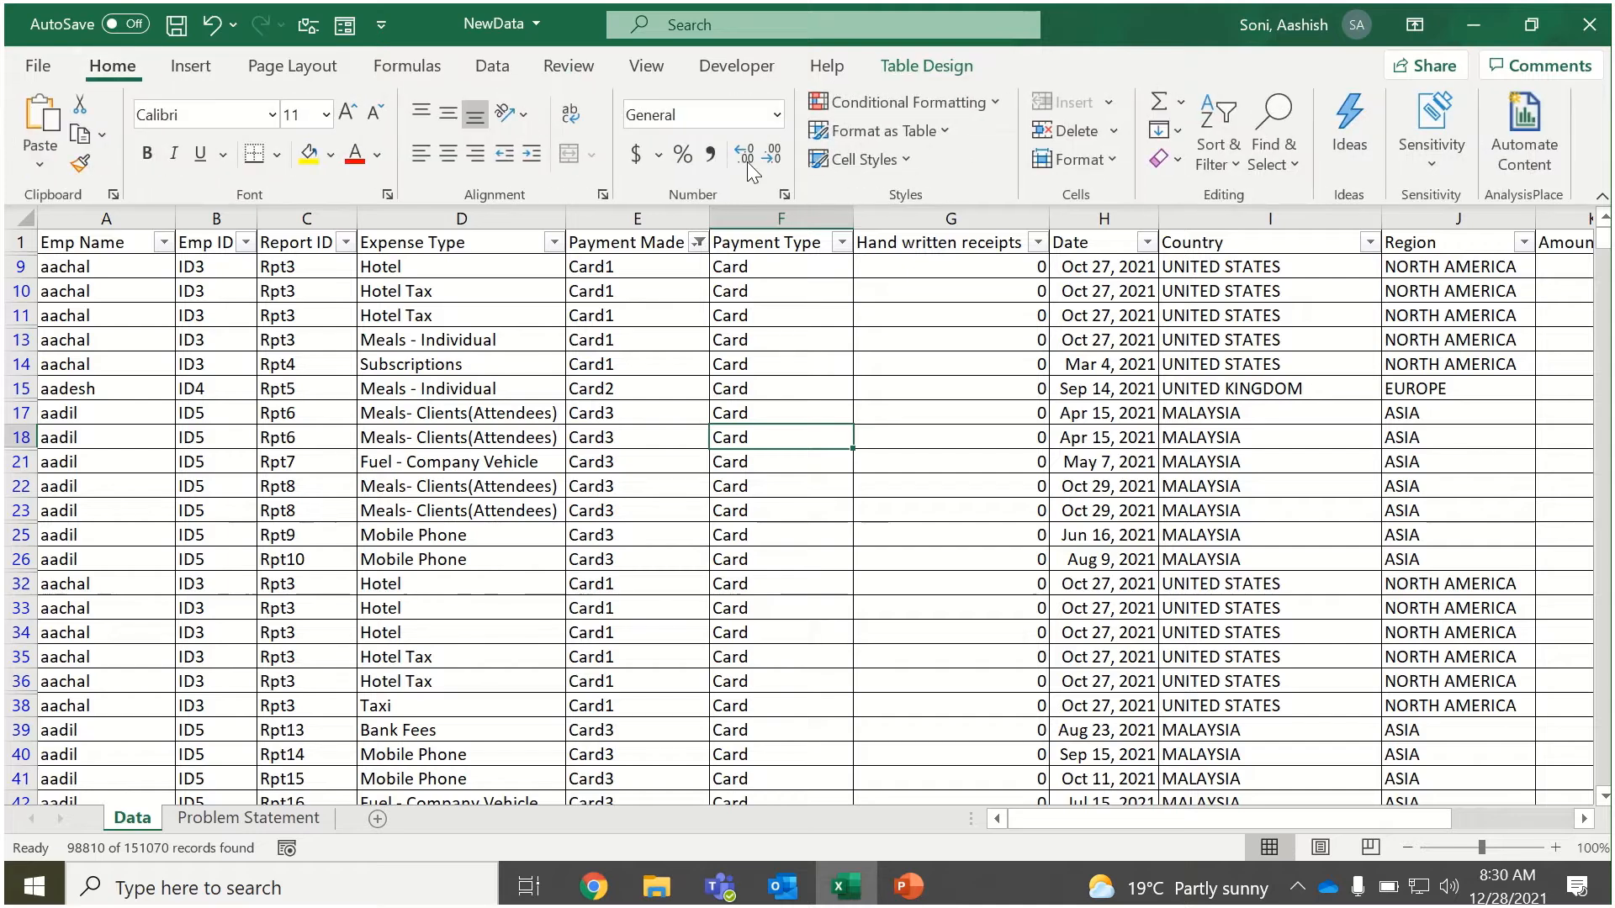
left_click(1233, 144)
left_click(1251, 362)
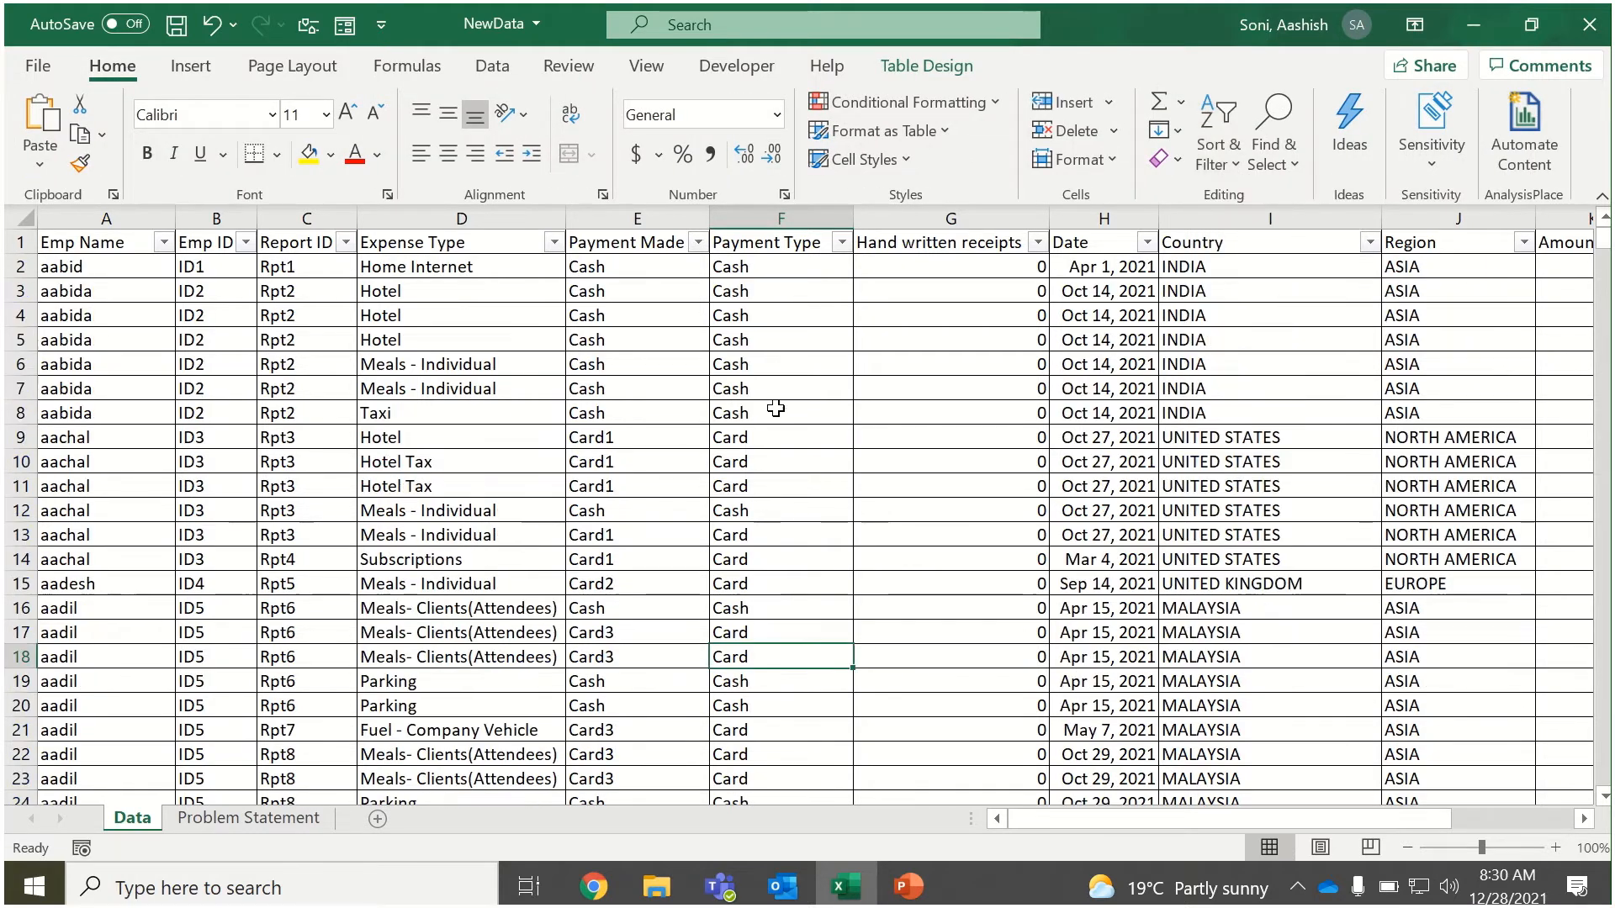
left_click(698, 242)
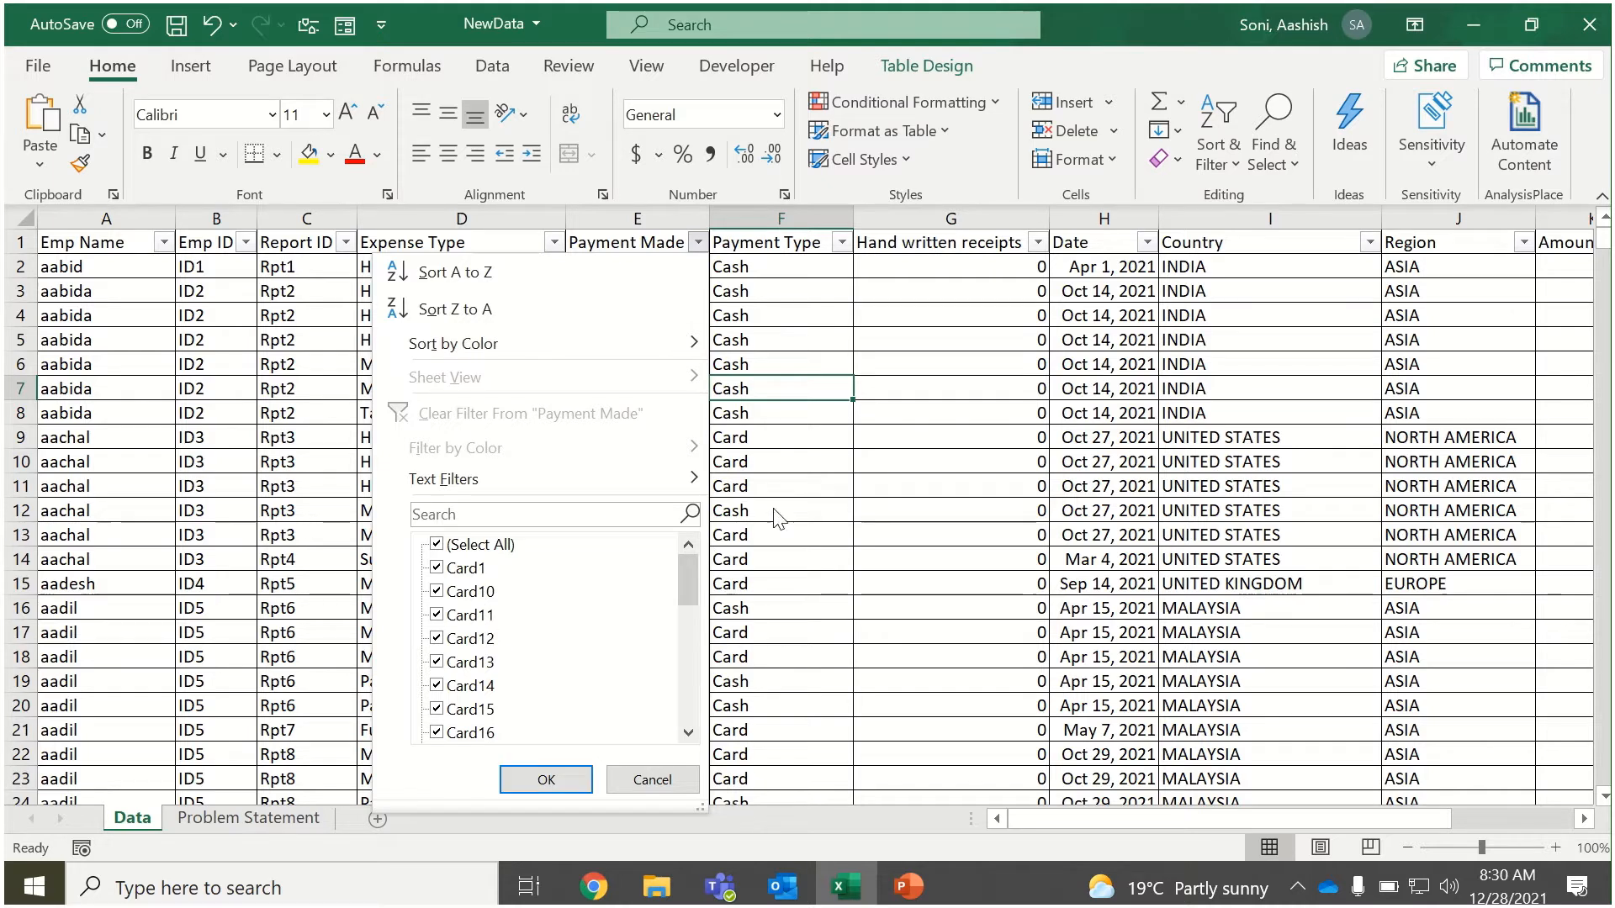
left_click(740, 534)
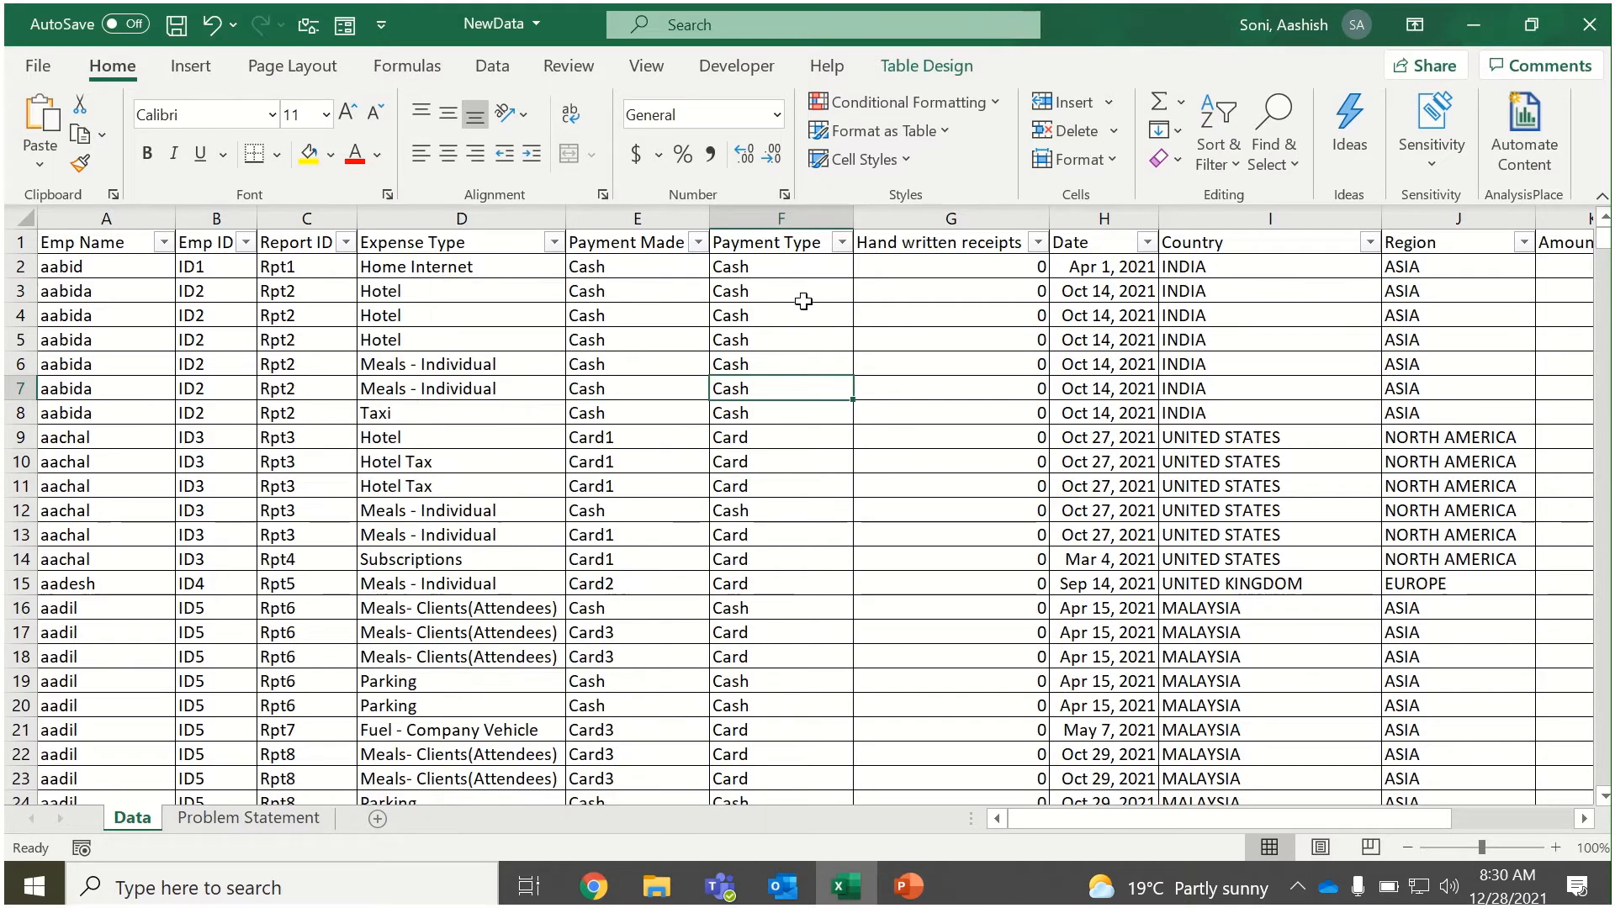
left_click(841, 242)
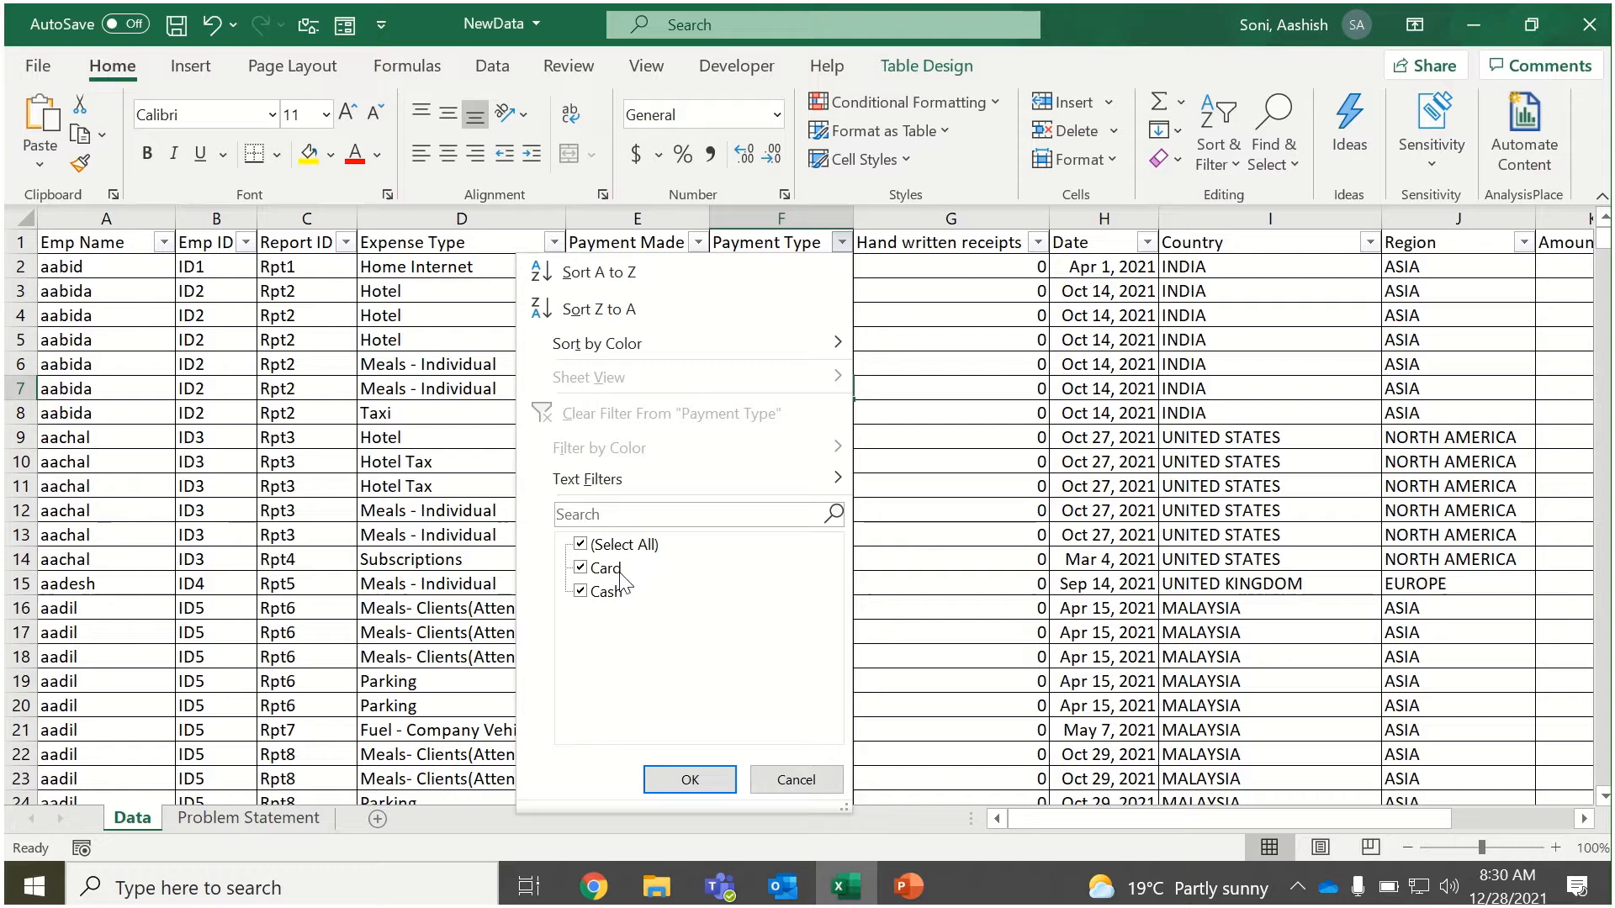
left_click(915, 589)
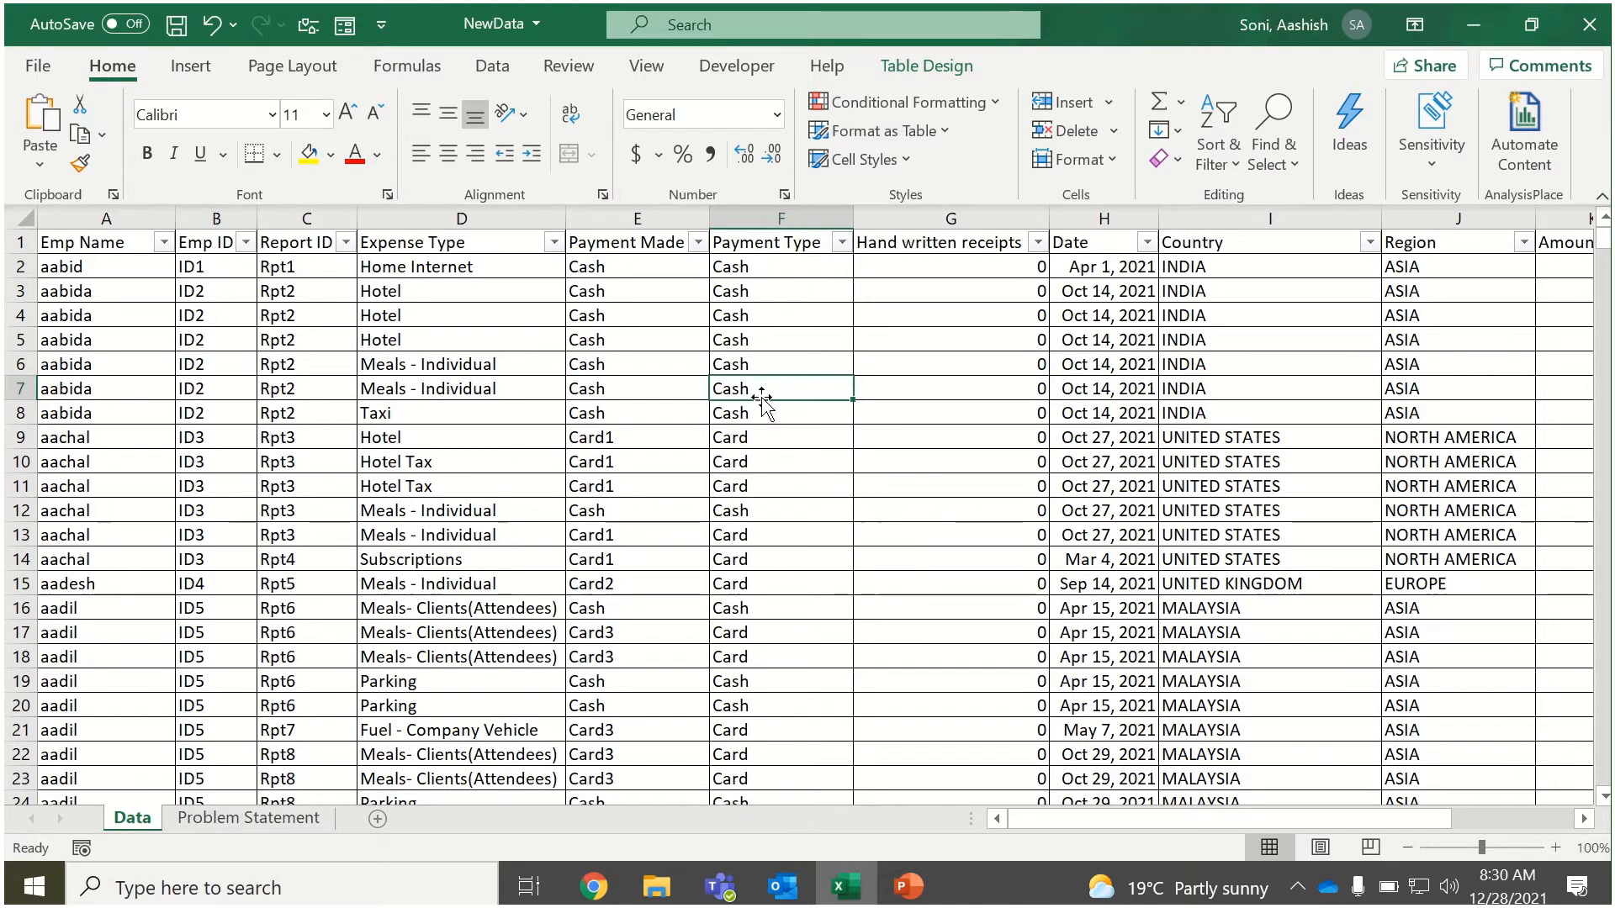
Add a test row directly below the last table record with card18 as its Payment Made value.
left_click(627, 420)
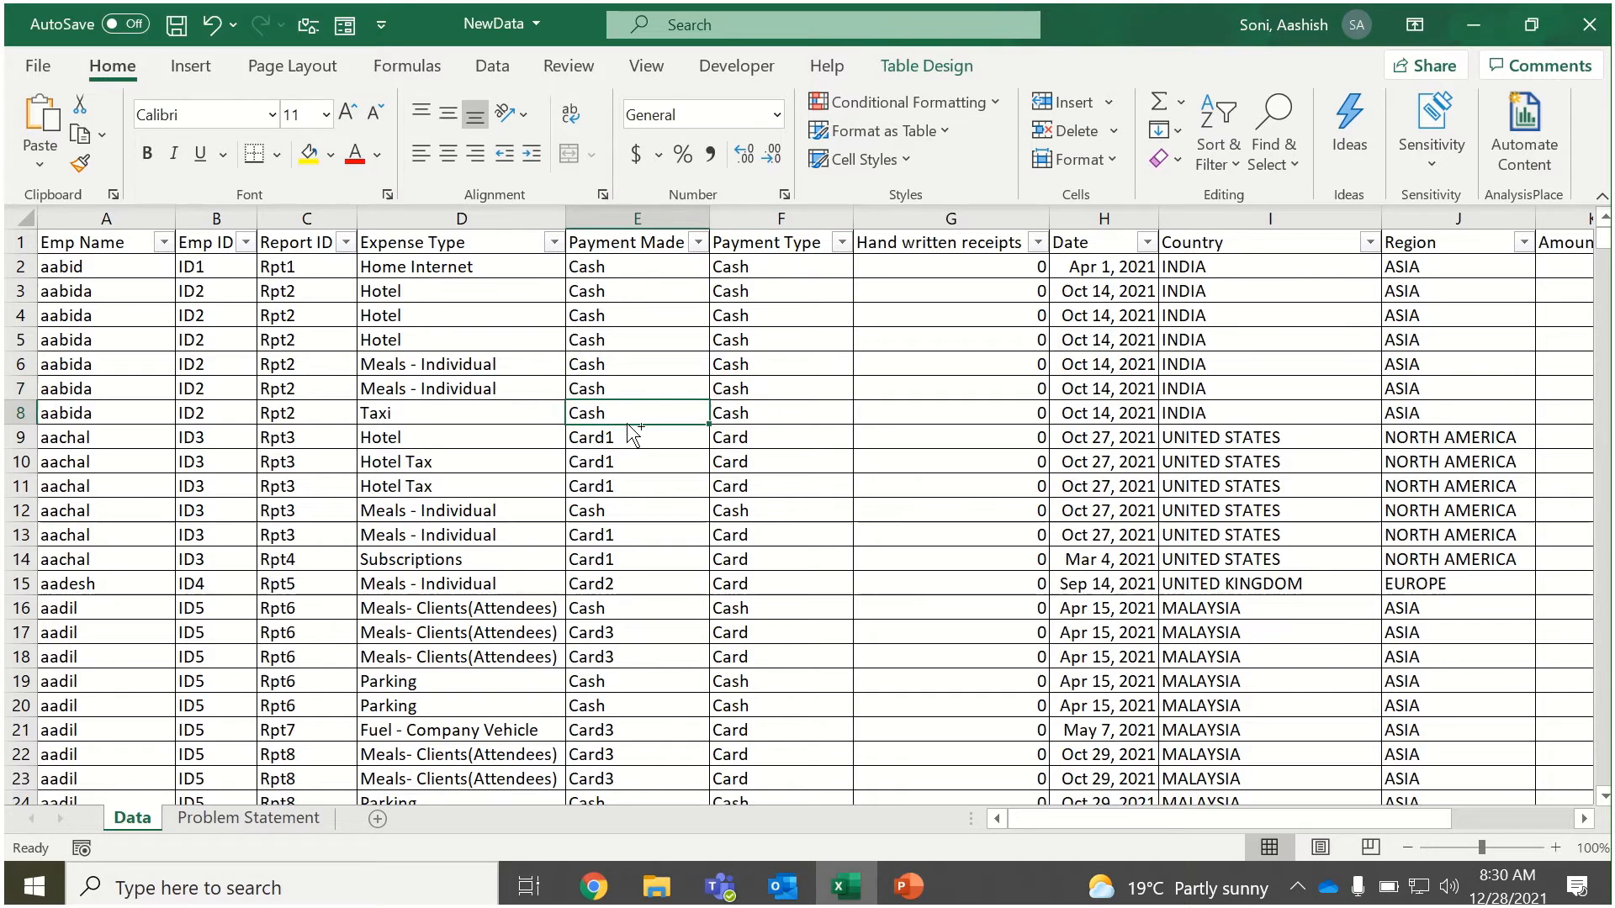
key("ctrl+Down")
key("Down")
key("Down")
key("Up")
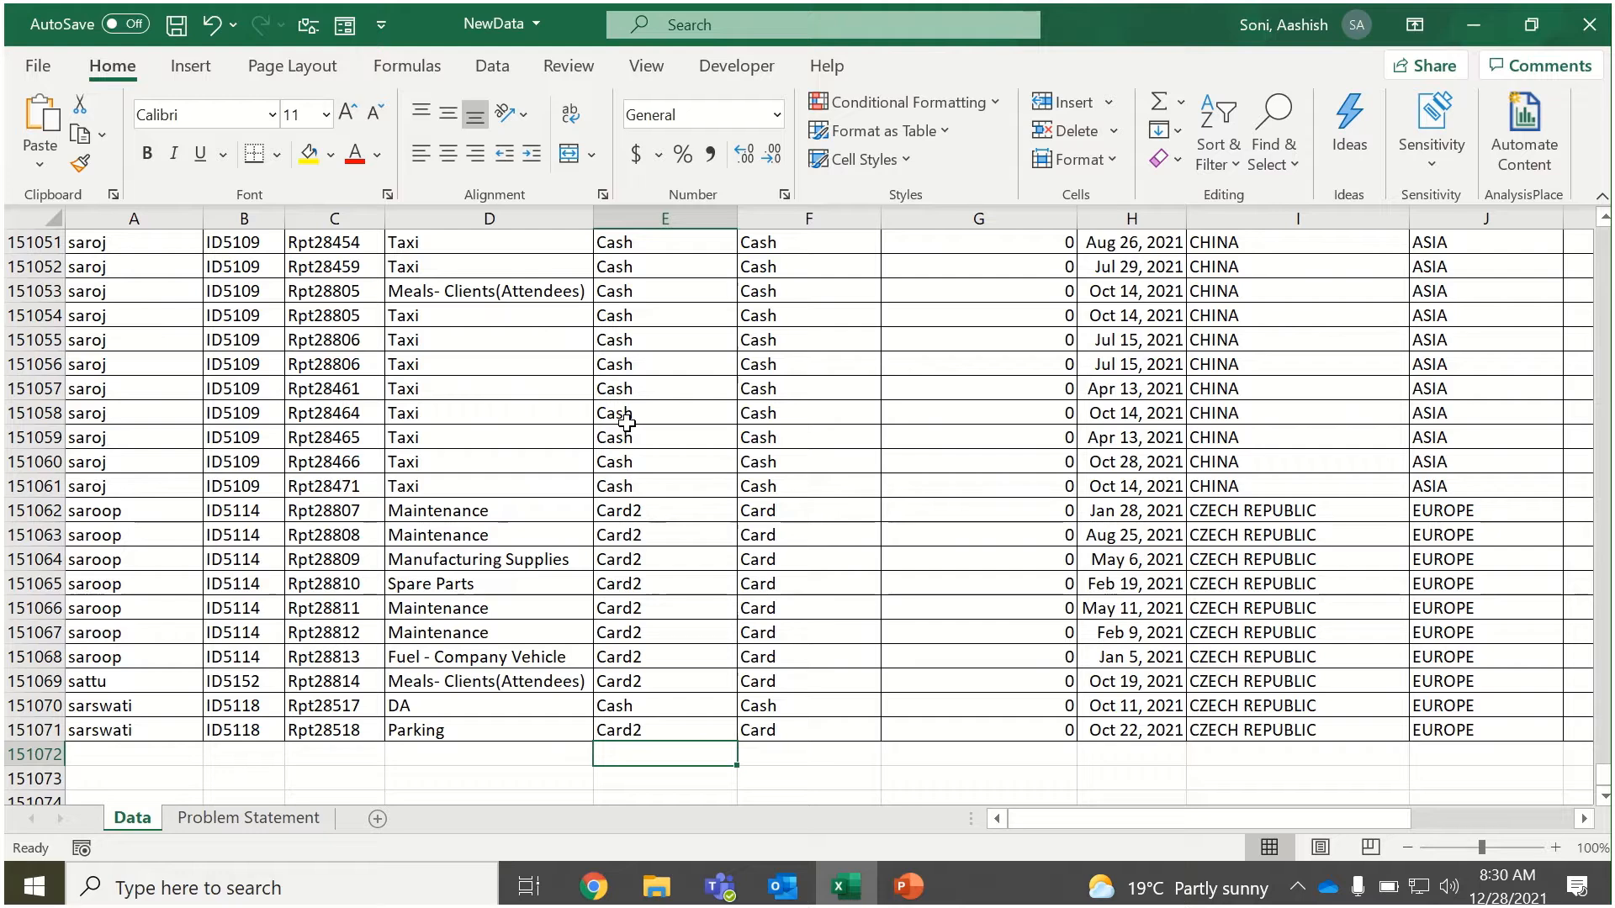
type("card")
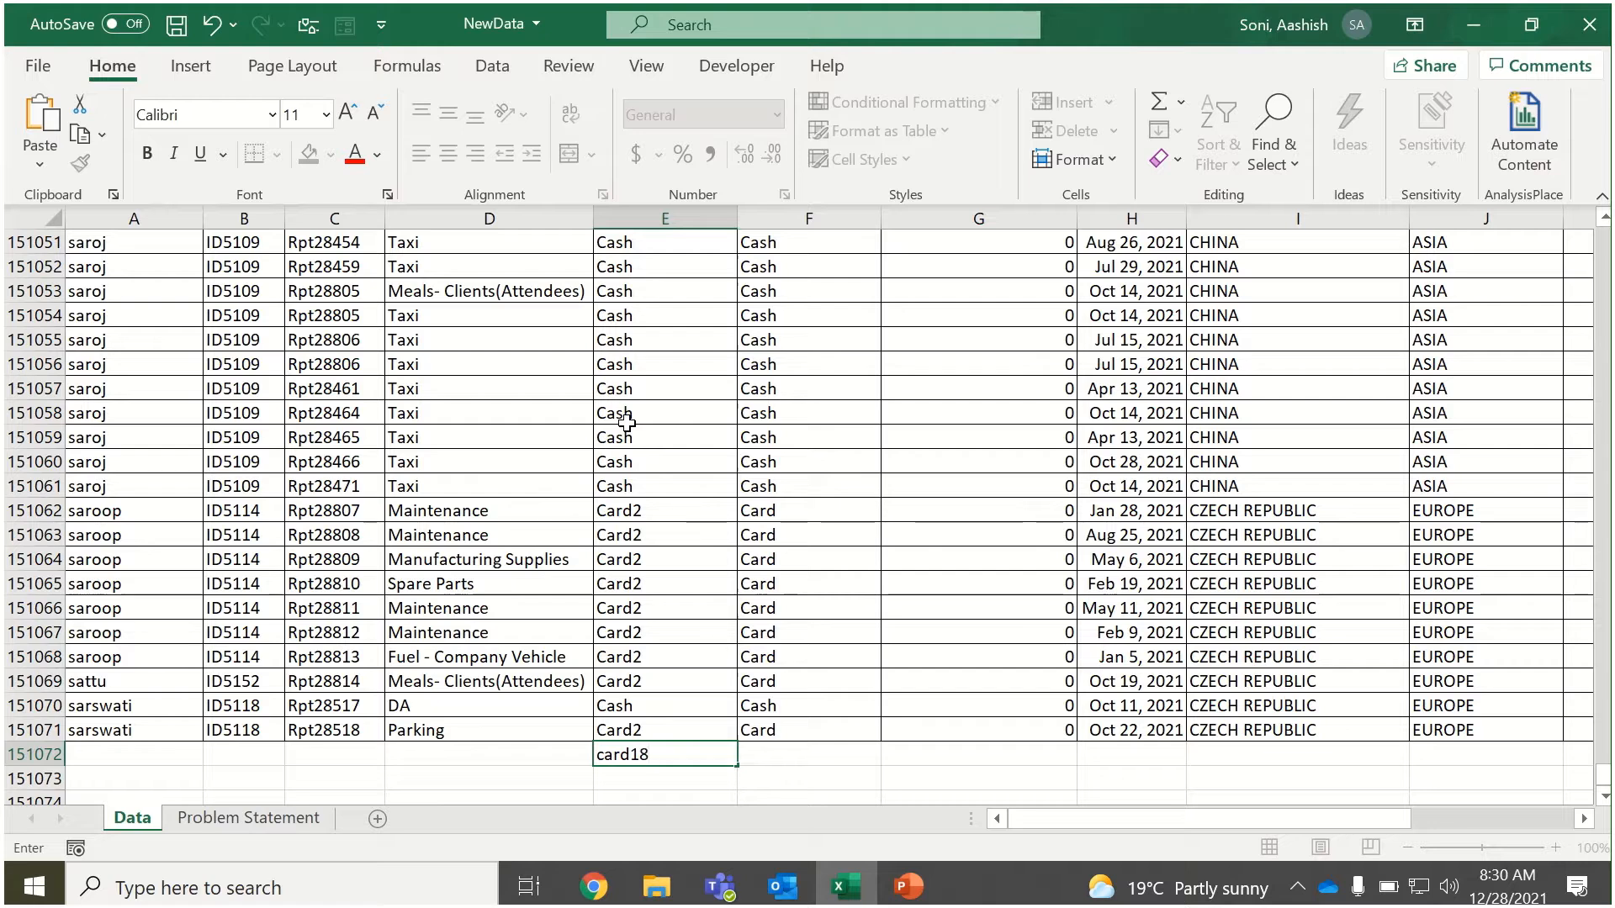
type("18")
key("Tab")
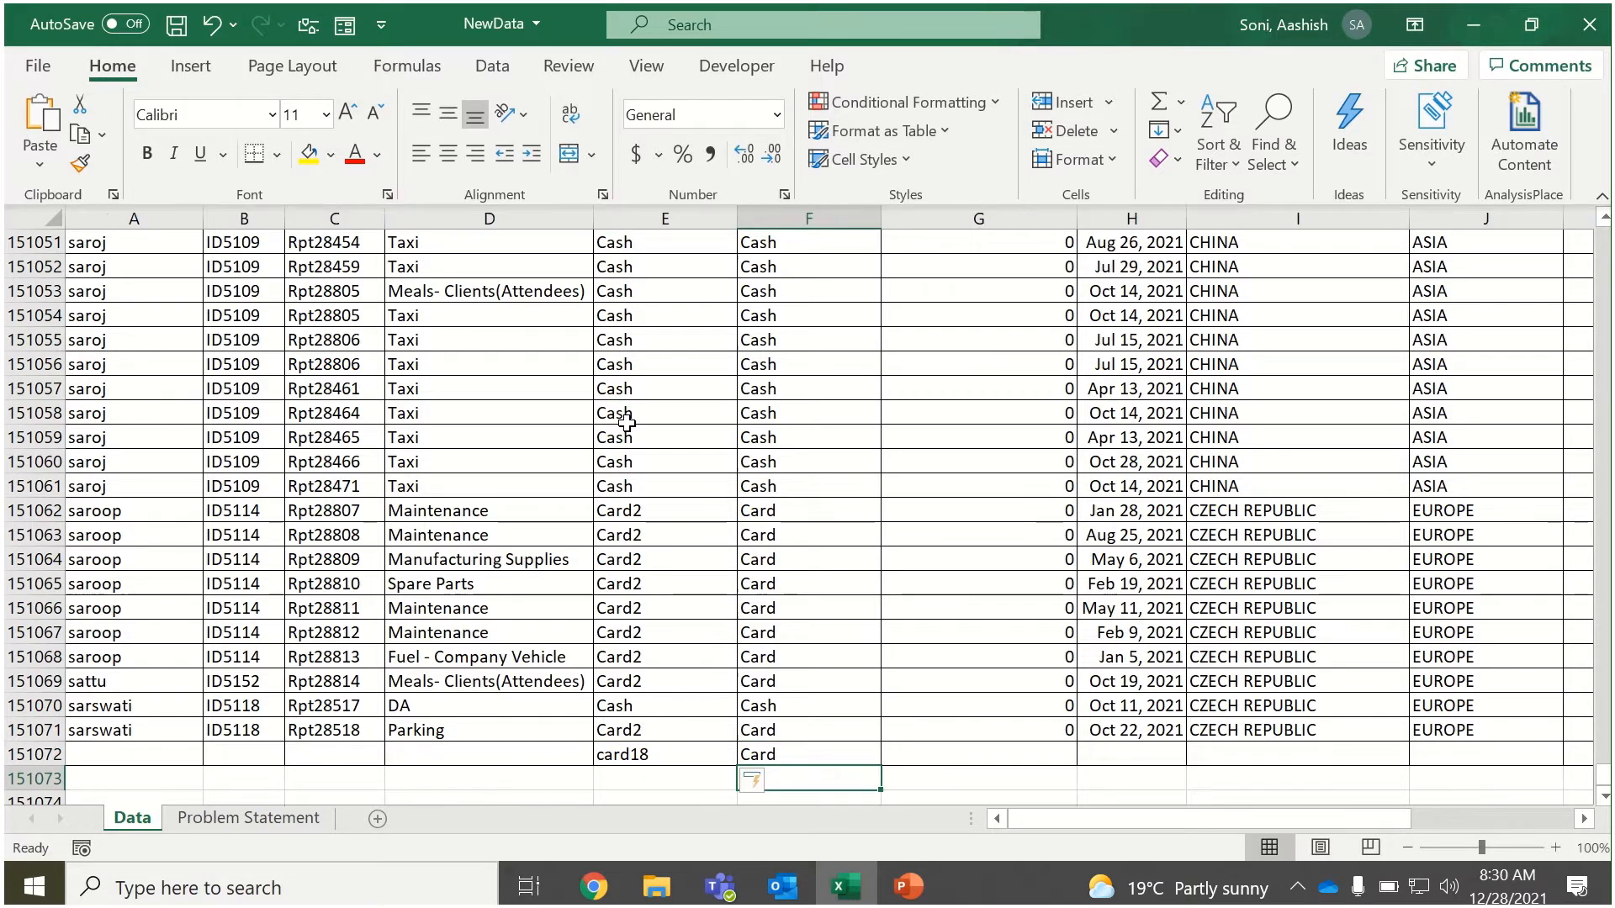
Add two more test rows below the table's last row with cash and card as their Payment Made values.
key("Return")
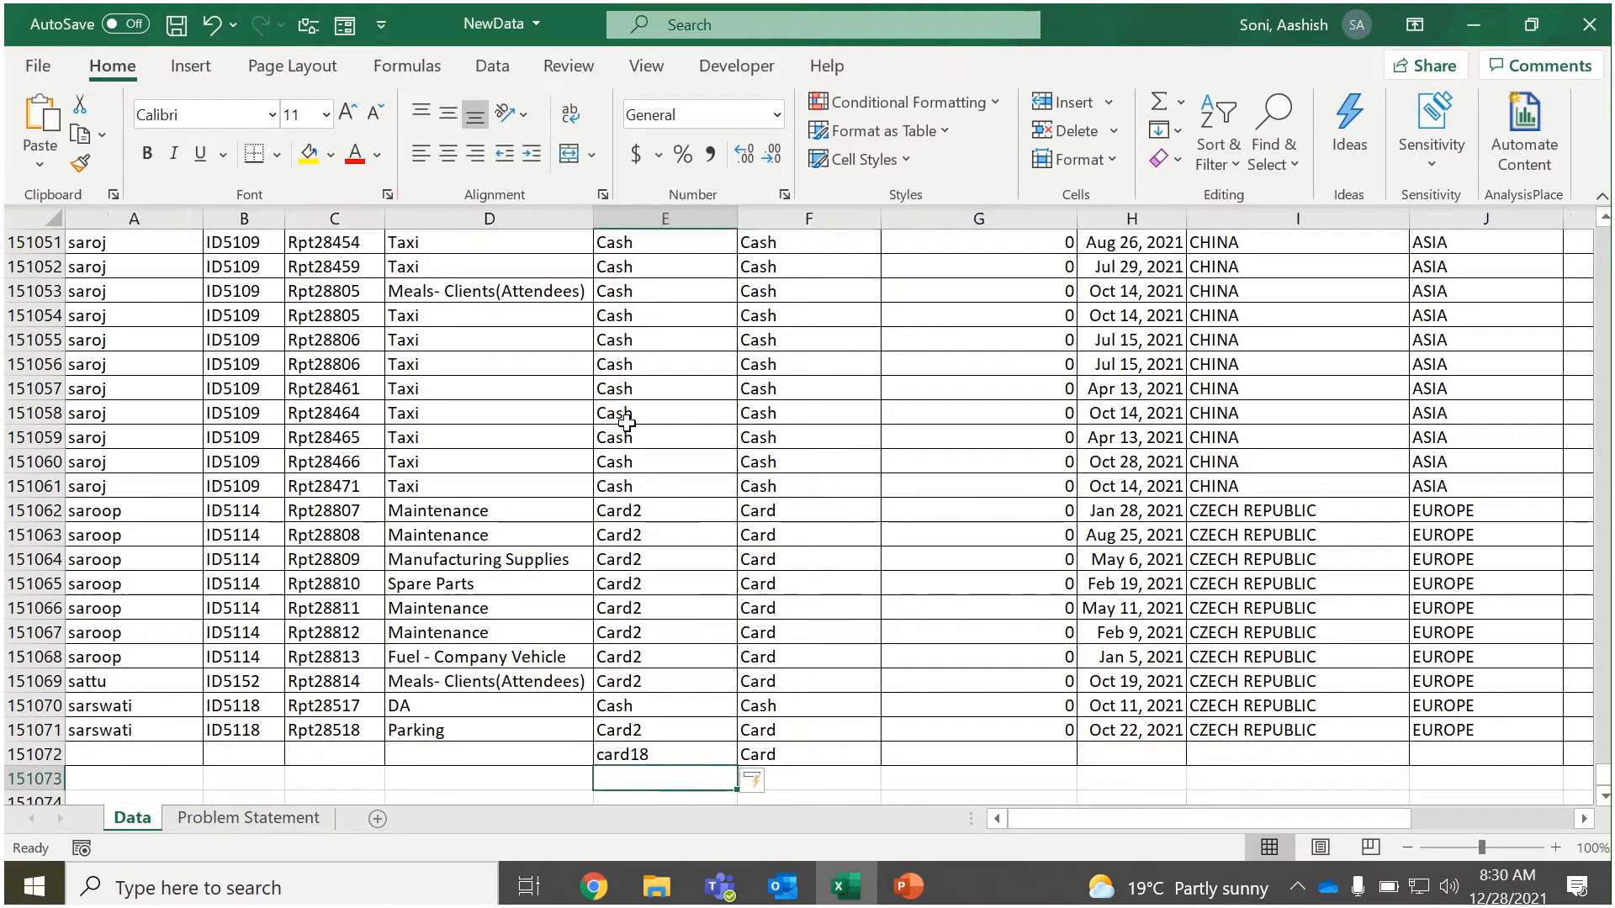
type("cash")
key("Tab")
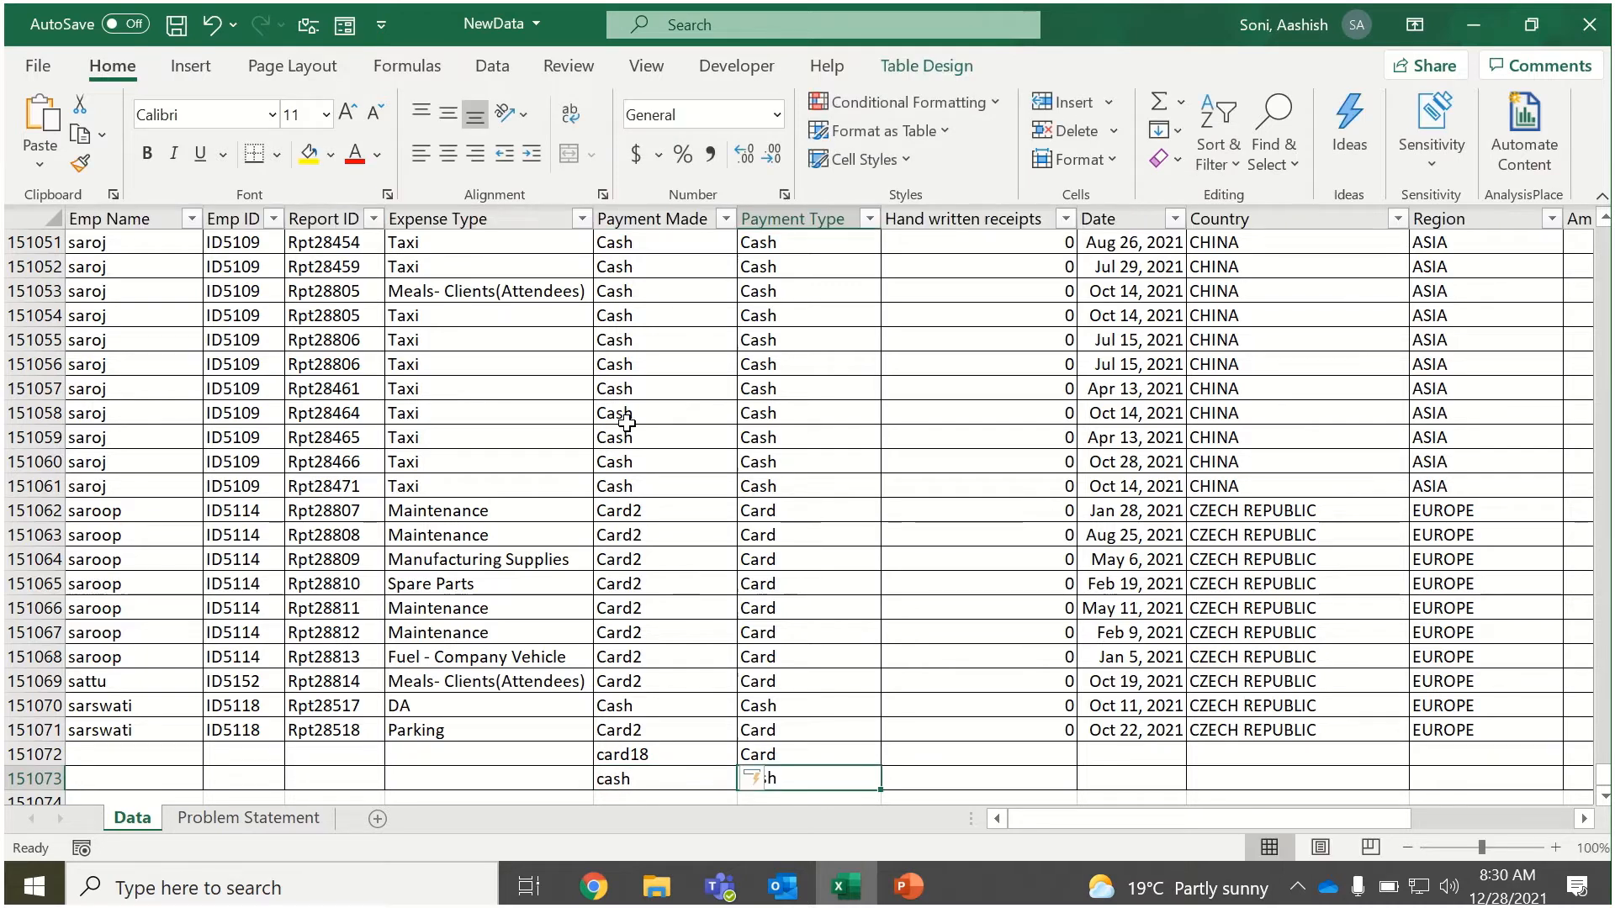
key("Return")
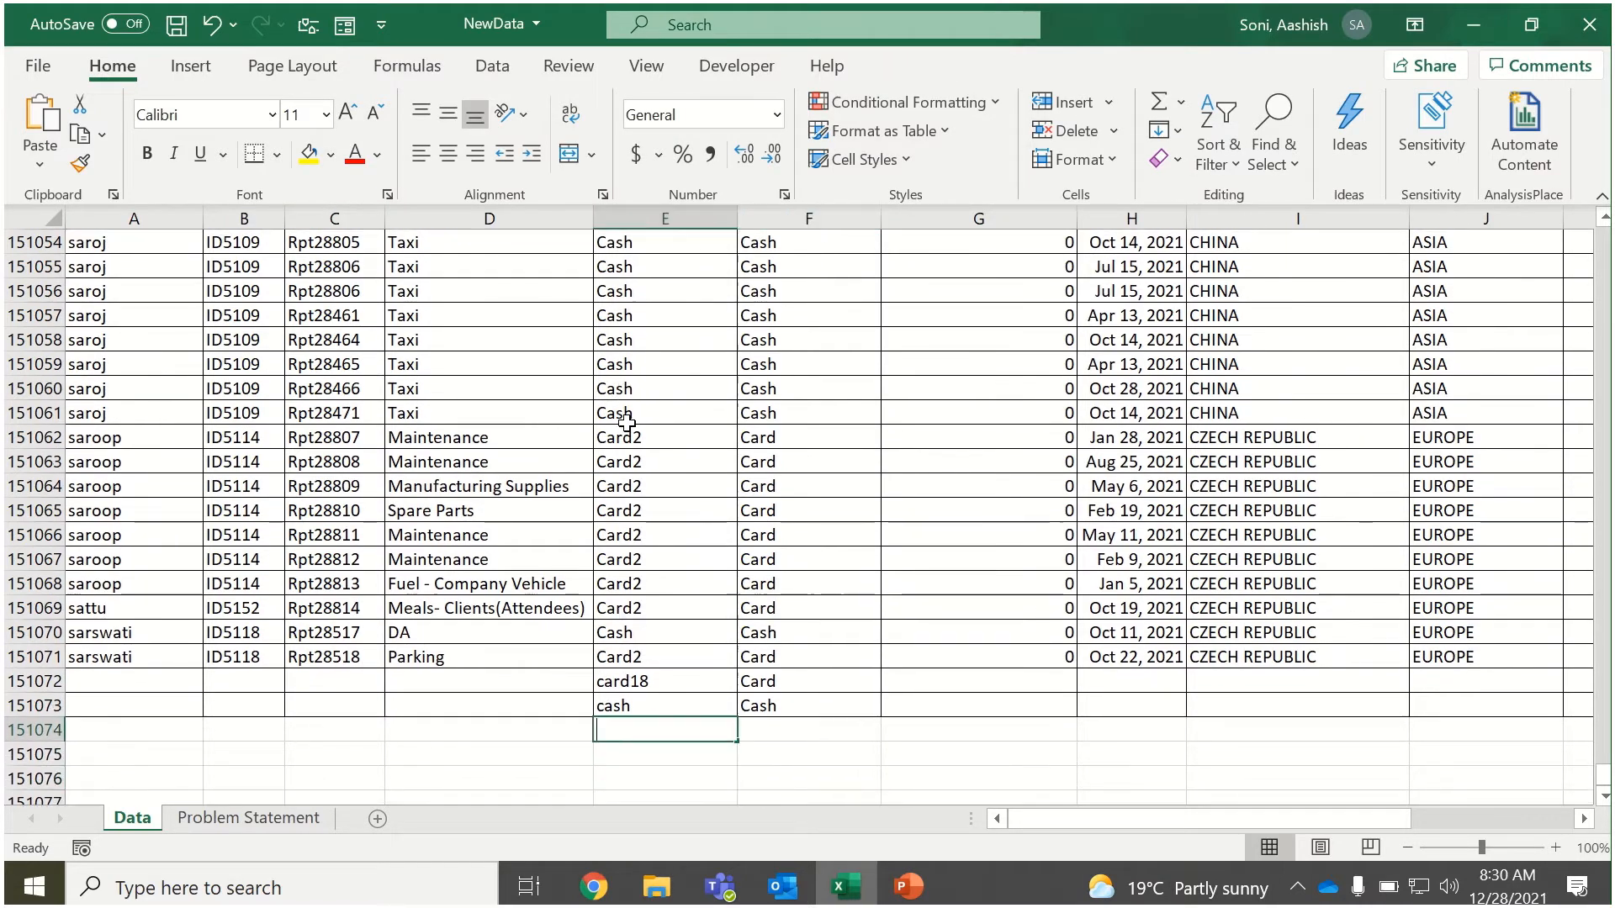
type("card")
key("Tab")
key("Down")
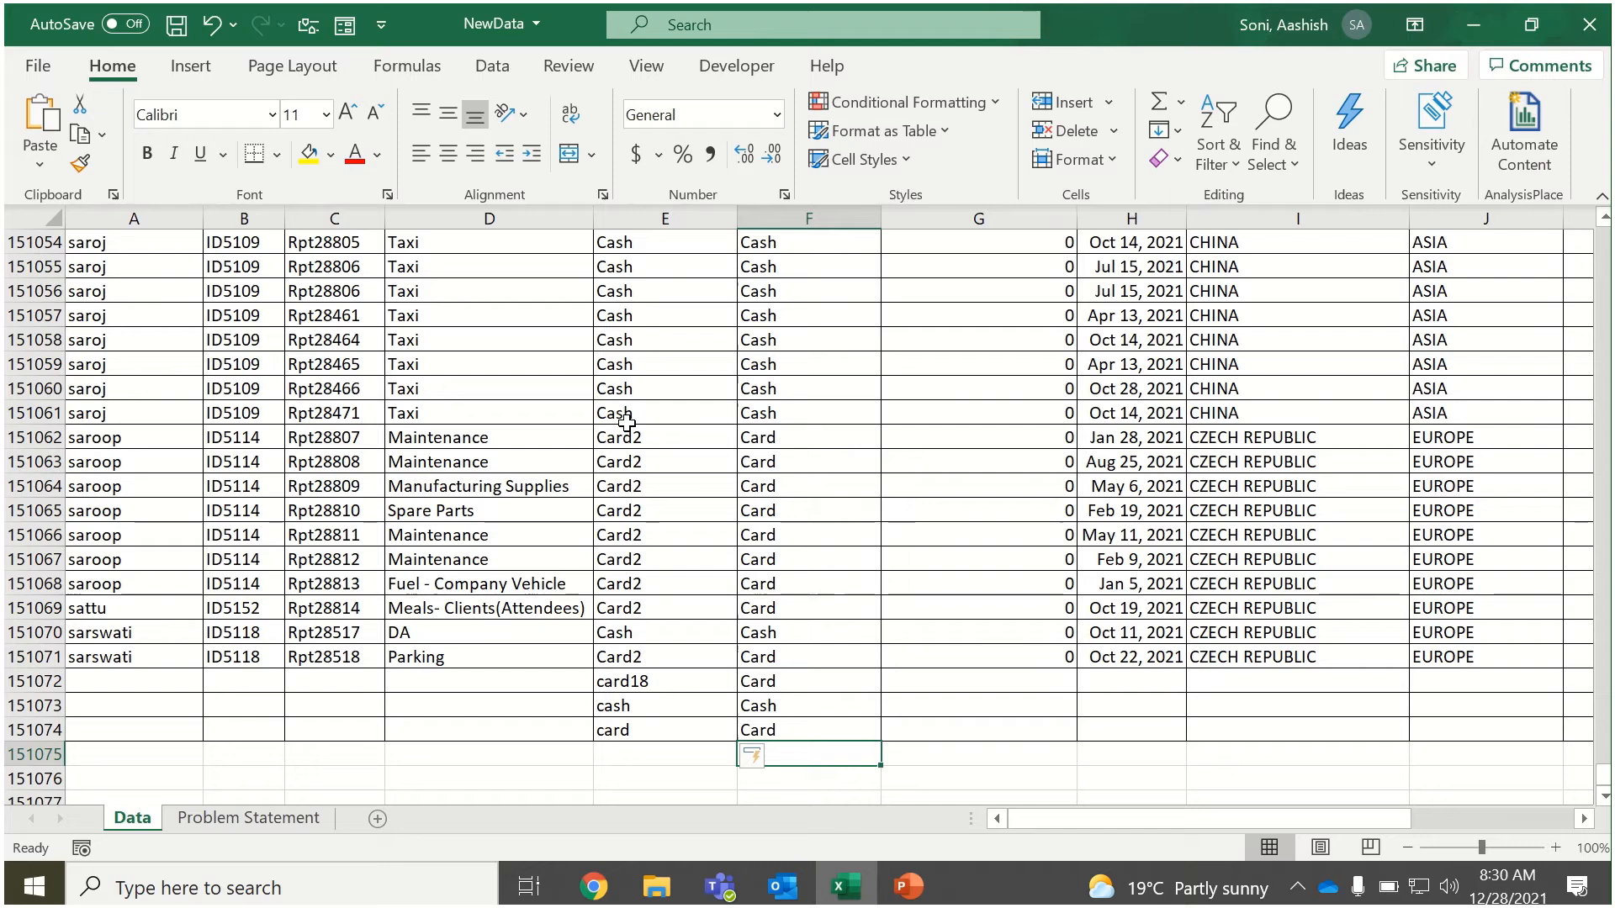
Undo the card18, cash and card test rows added below the last original record.
key("Up")
key("Up")
key("Up")
key("Up")
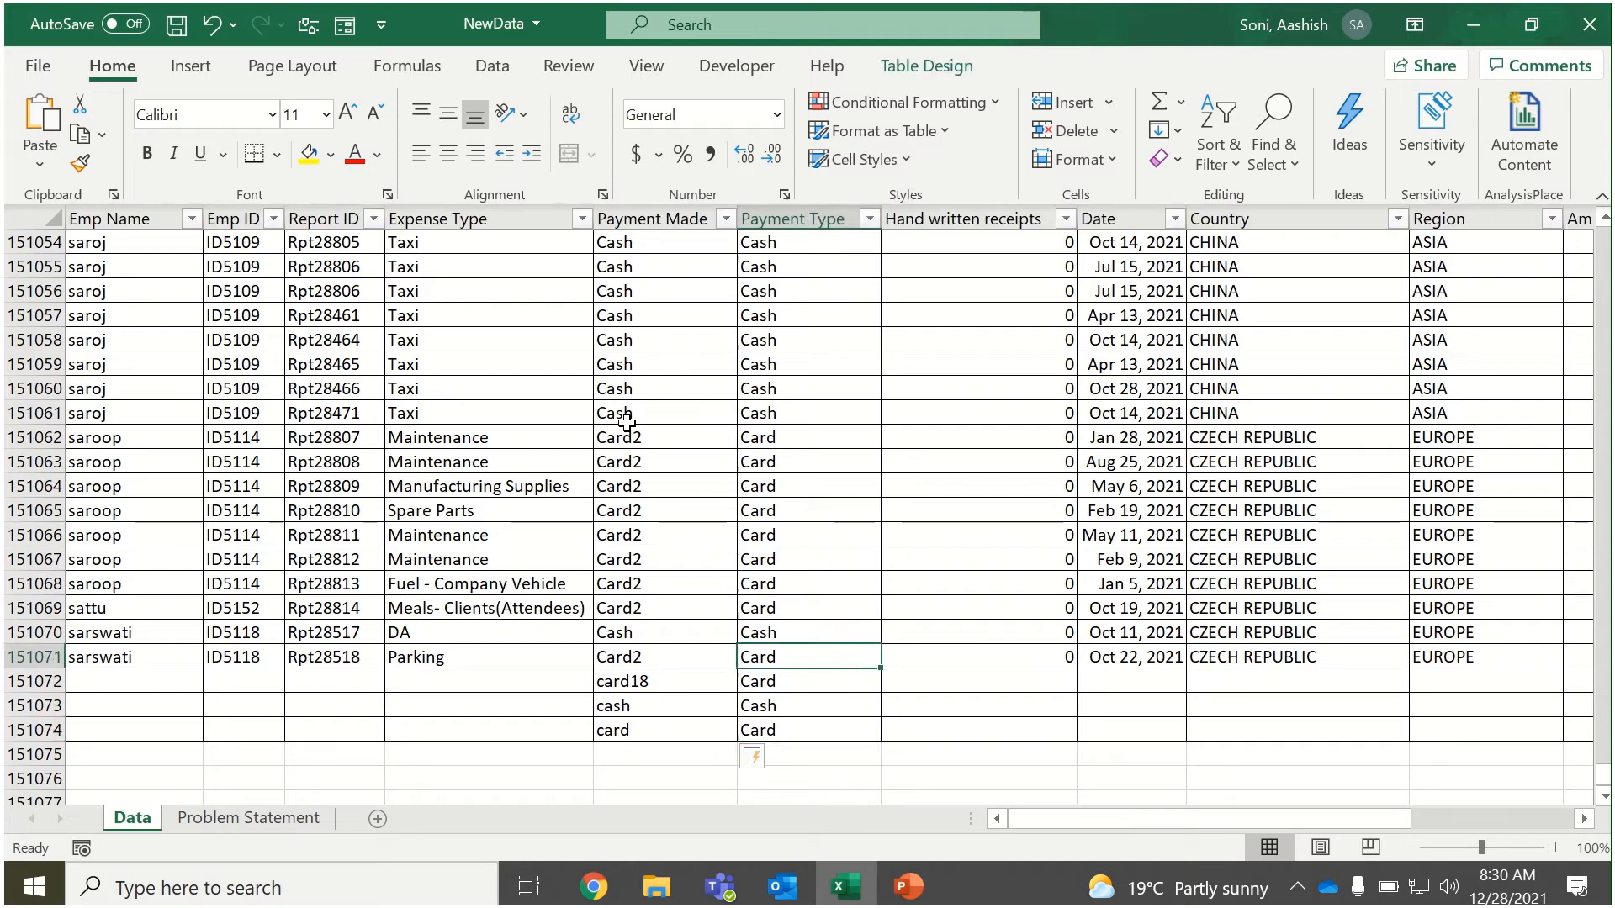
key("Left")
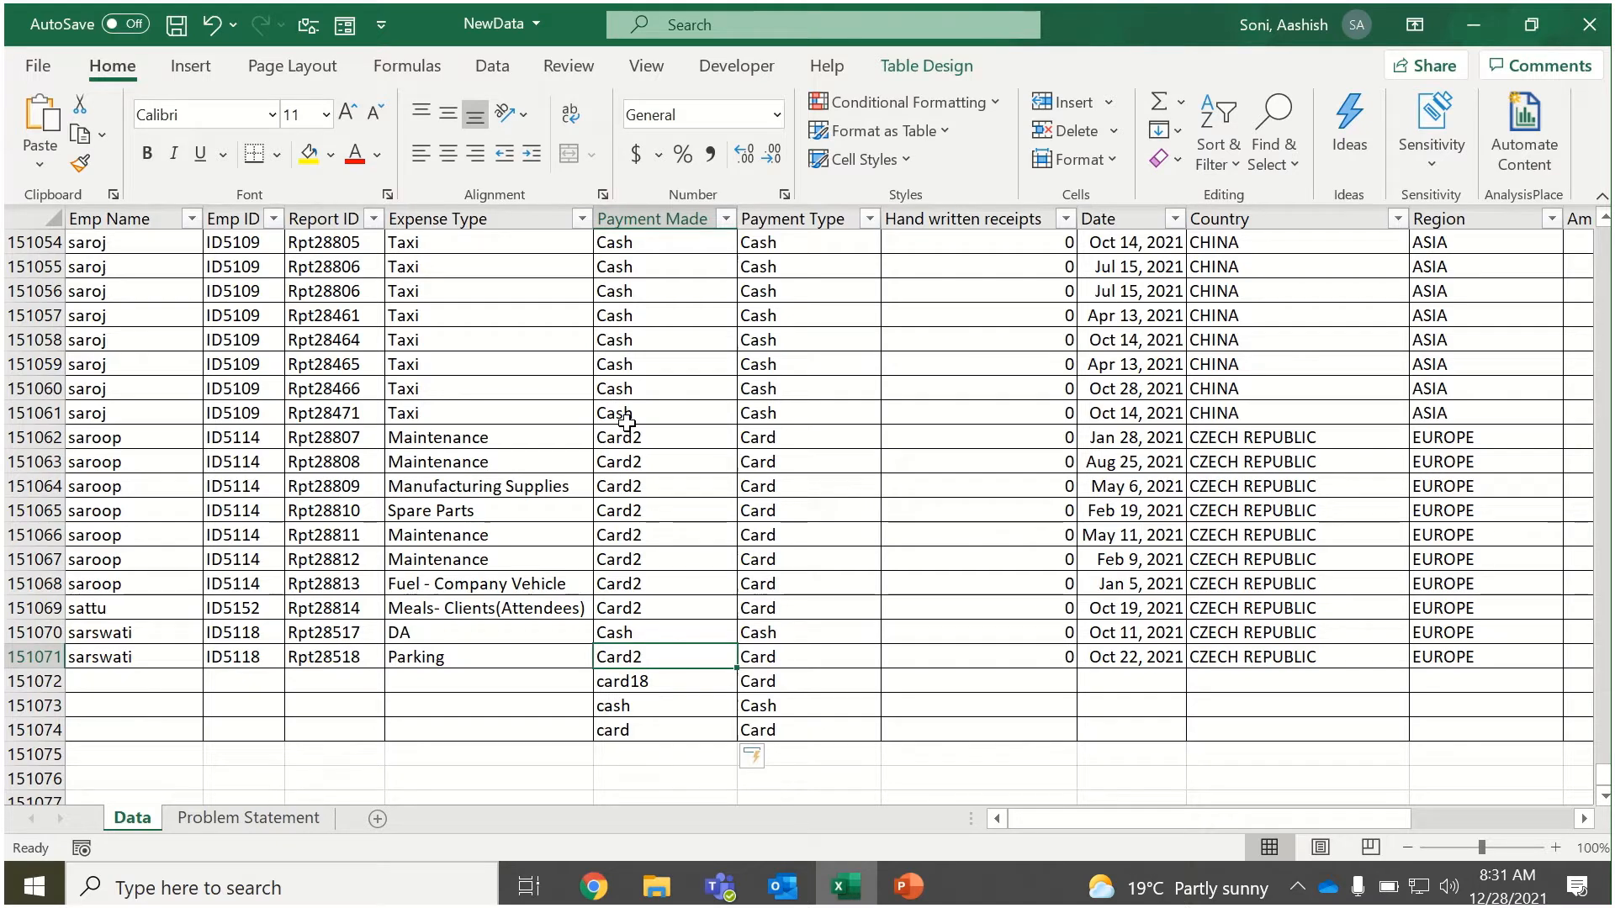
key("ctrl+z")
key("ctrl+z")
key("ctrl+z")
key("ctrl+z")
key("ctrl+z")
key("ctrl+z")
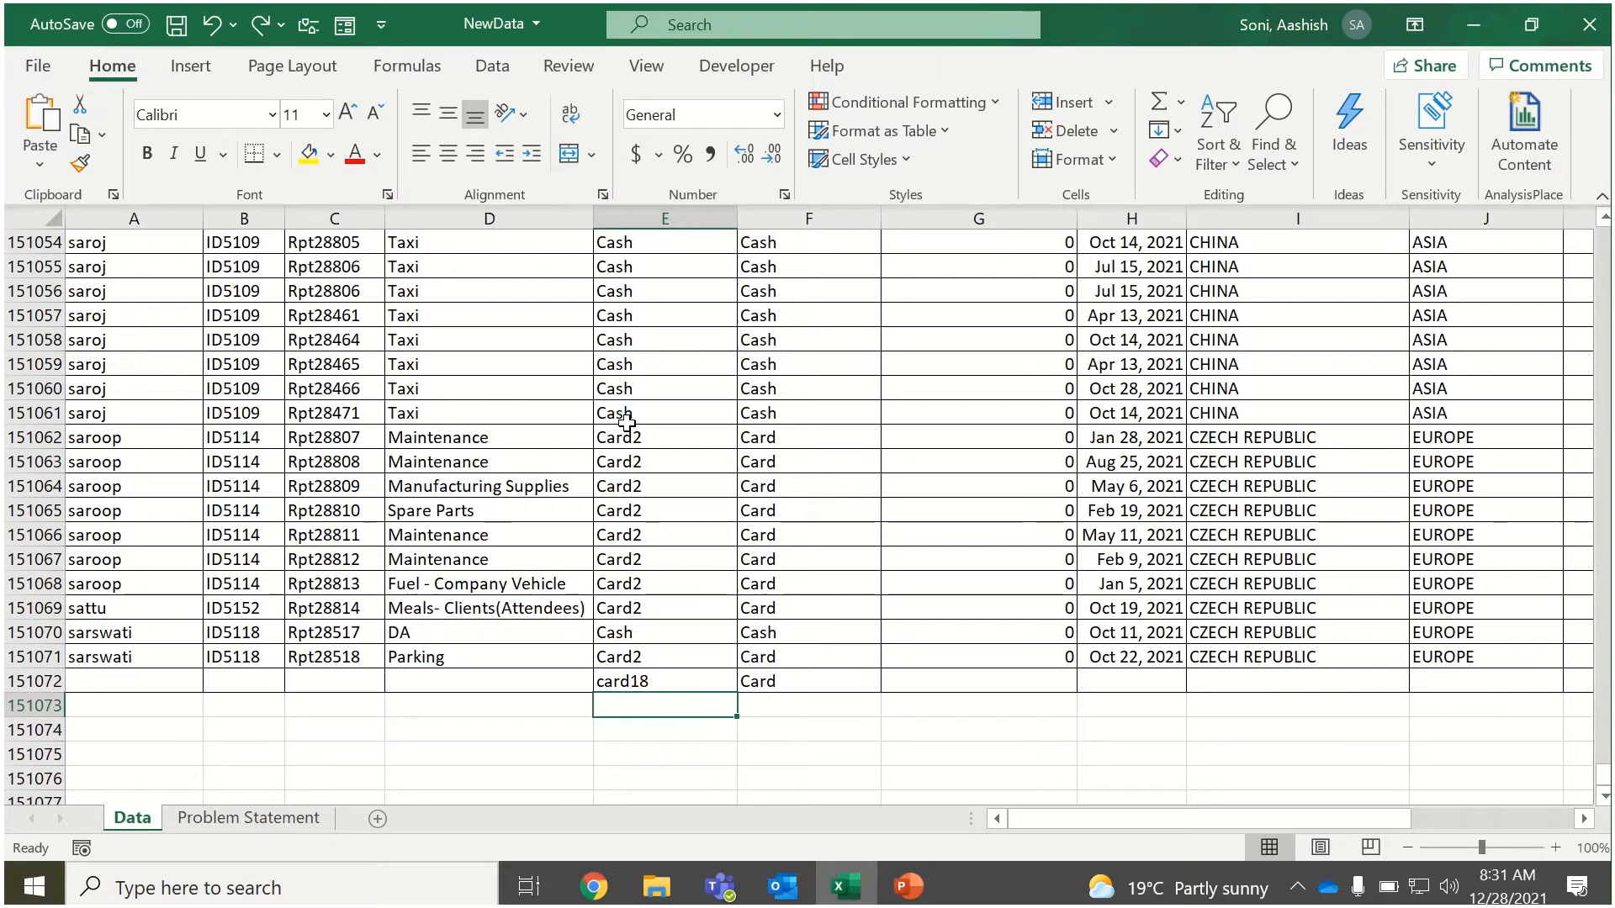
key("Up")
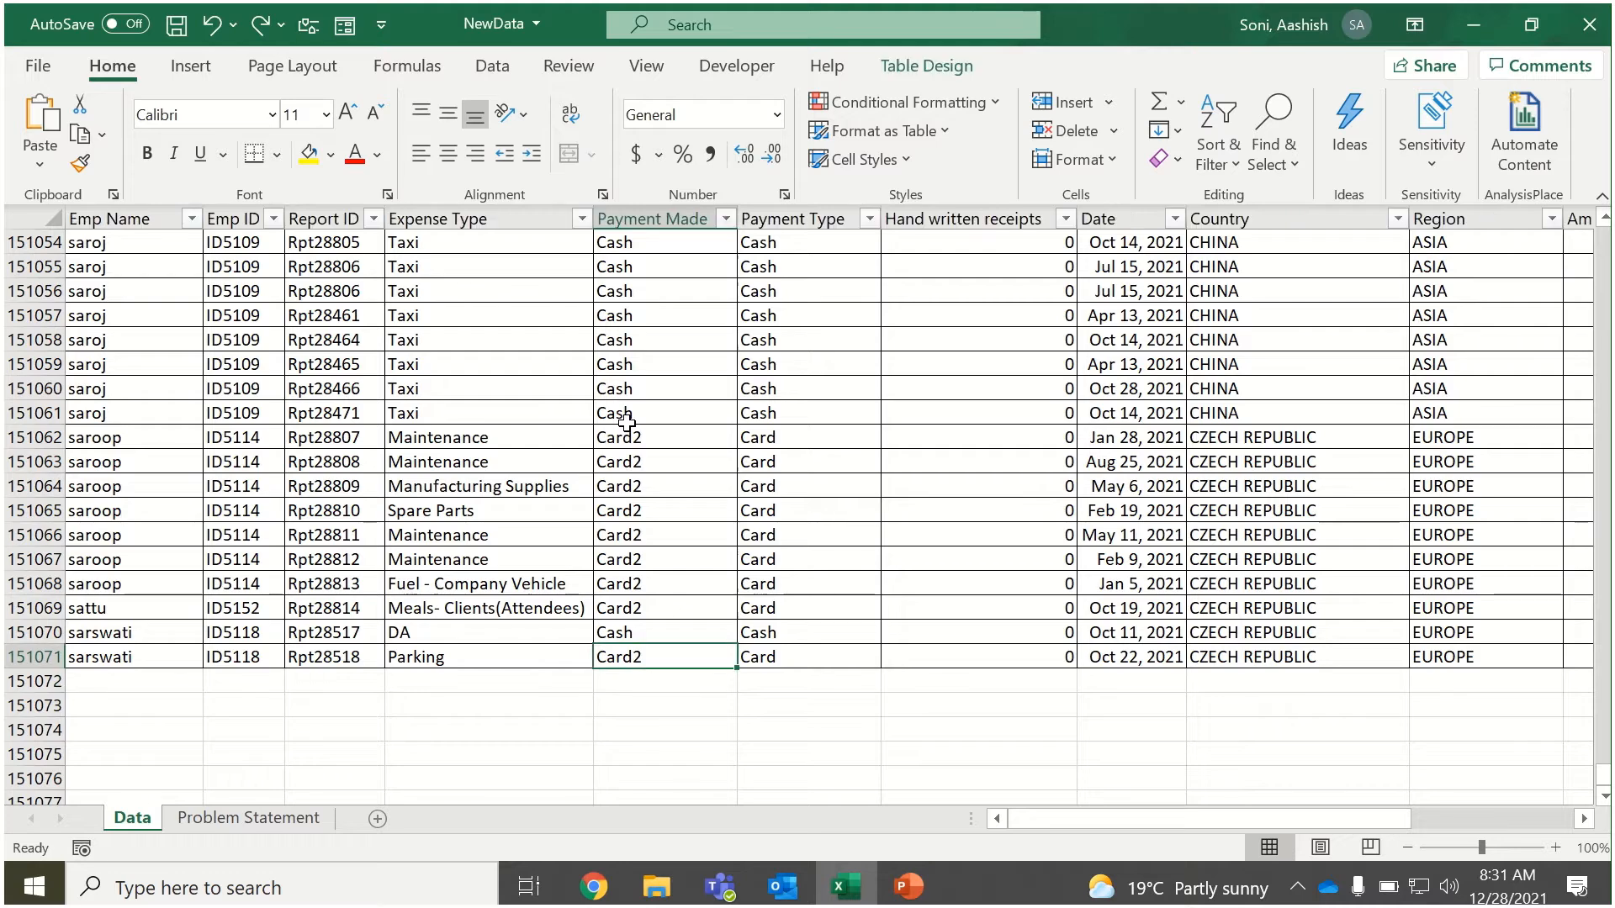
Return to the table's first record and review its columns from Expense Type through Entity.
key("ctrl+Up")
key("Right")
key("Right")
key("Right")
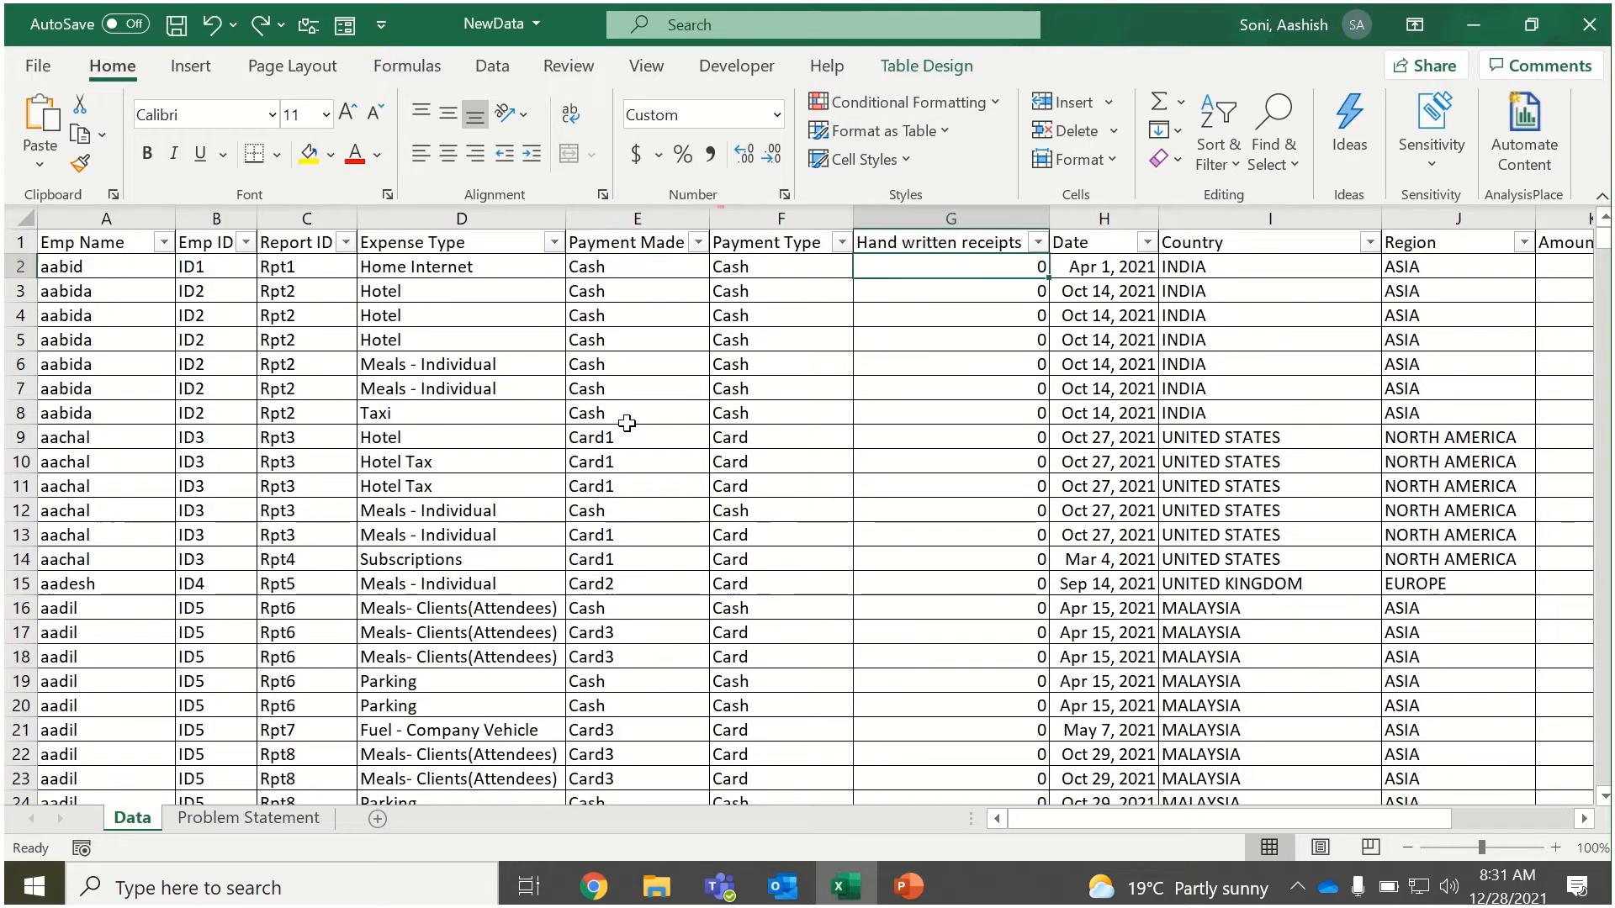
key("Right")
key("Right")
key("Right")
key("Right")
key("Right")
key("Right")
key("Right")
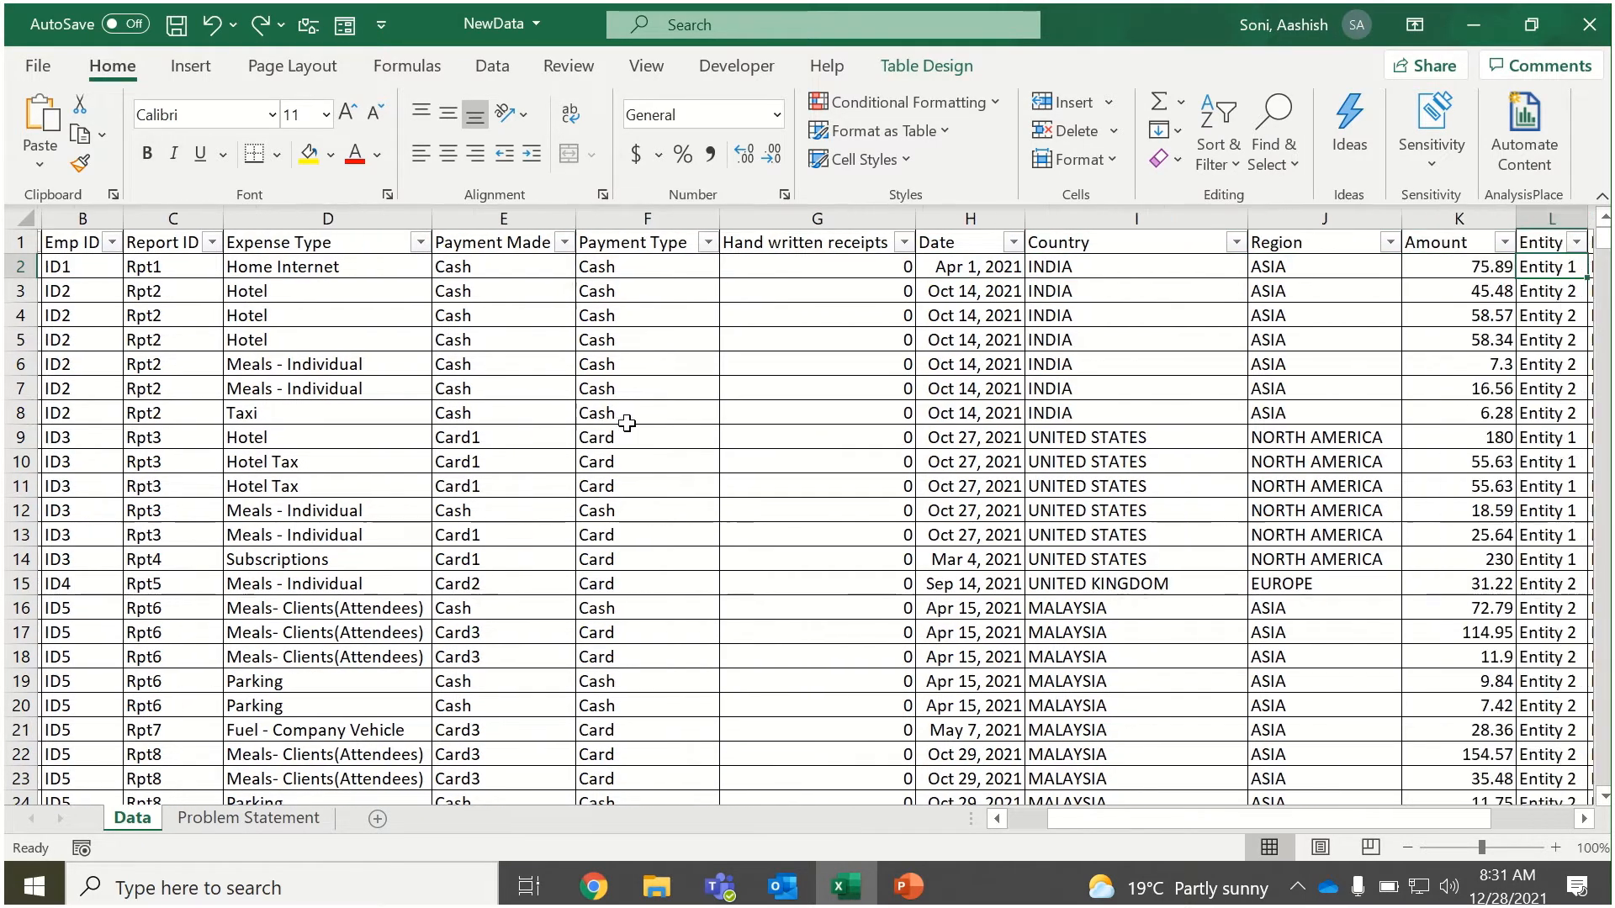
key("Left")
key("Left")
key("Left")
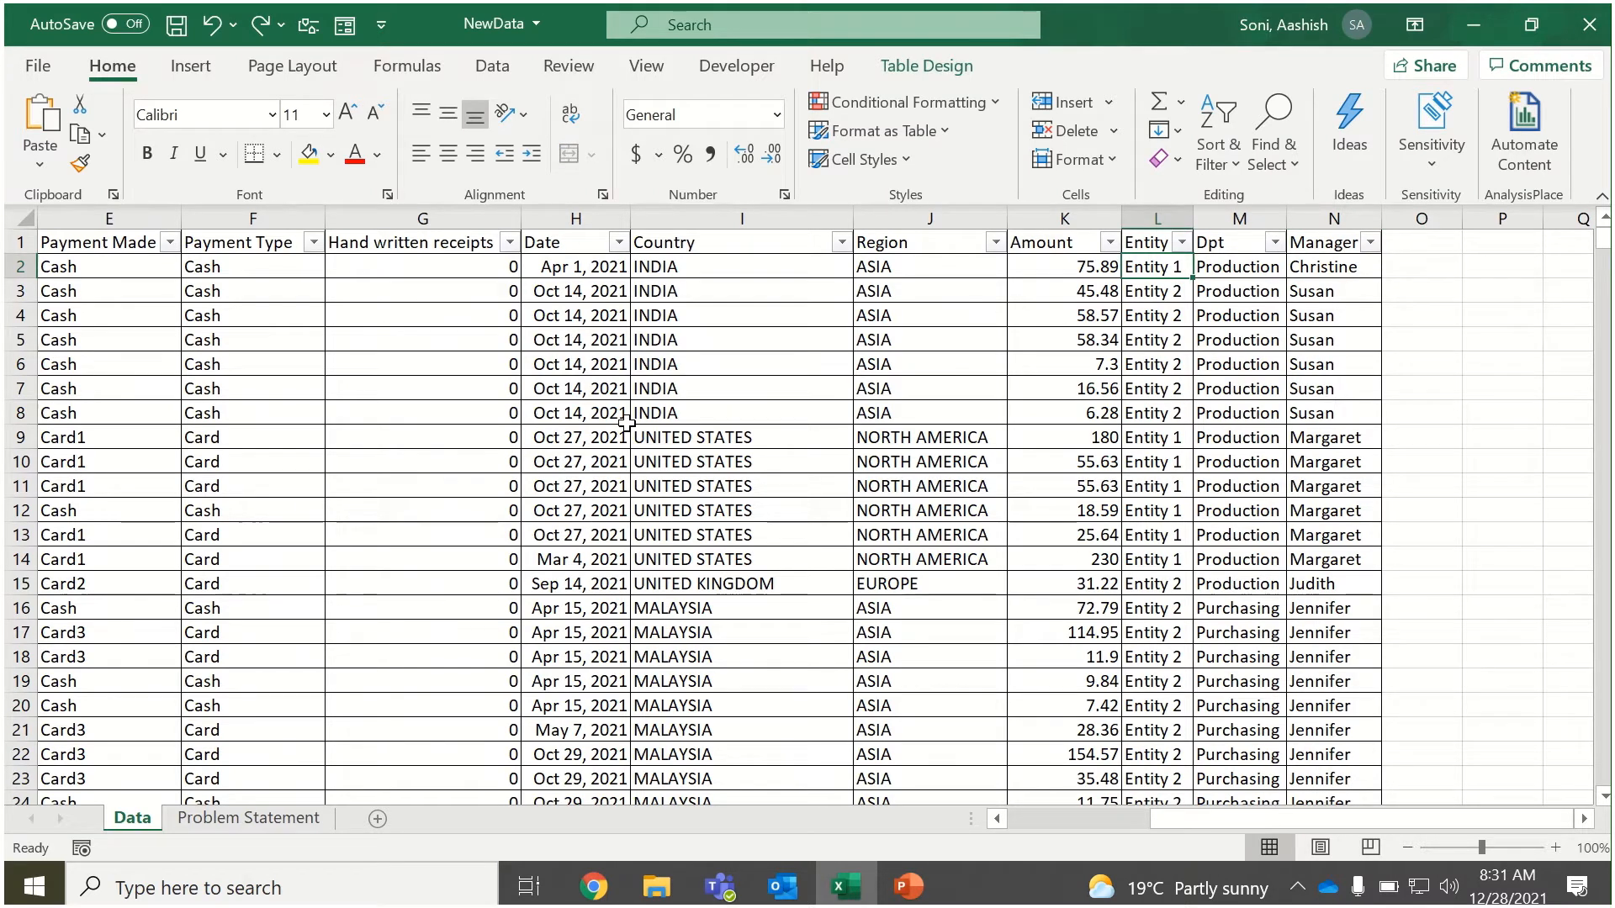
key("Left")
key("Left")
key("Left")
key("Left")
key("Left")
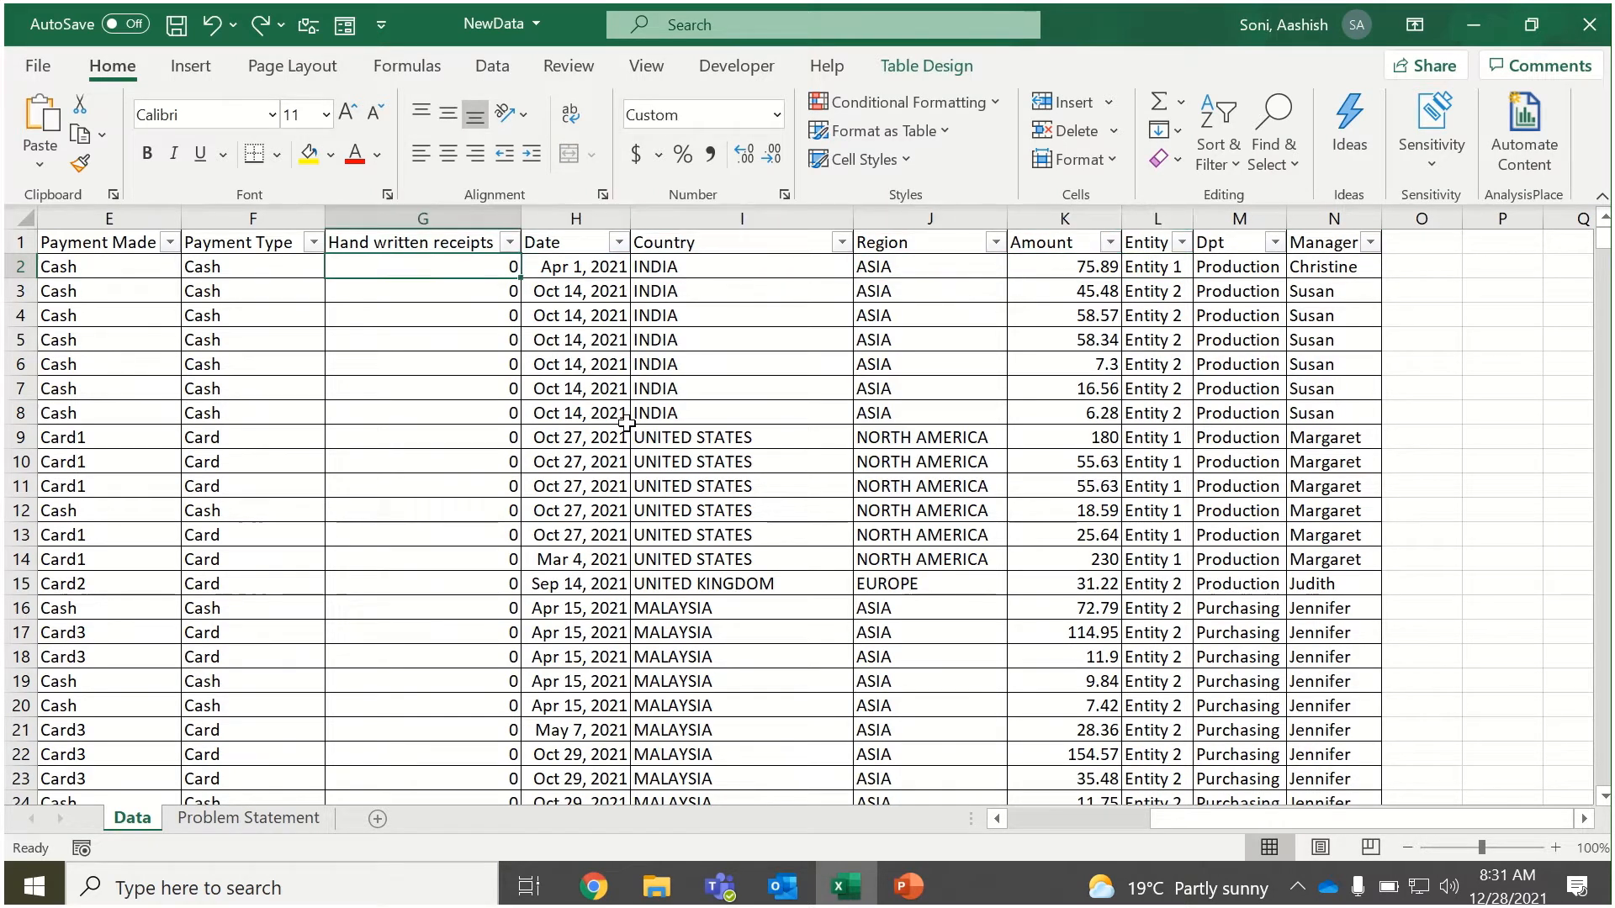
key("Left")
key("Left")
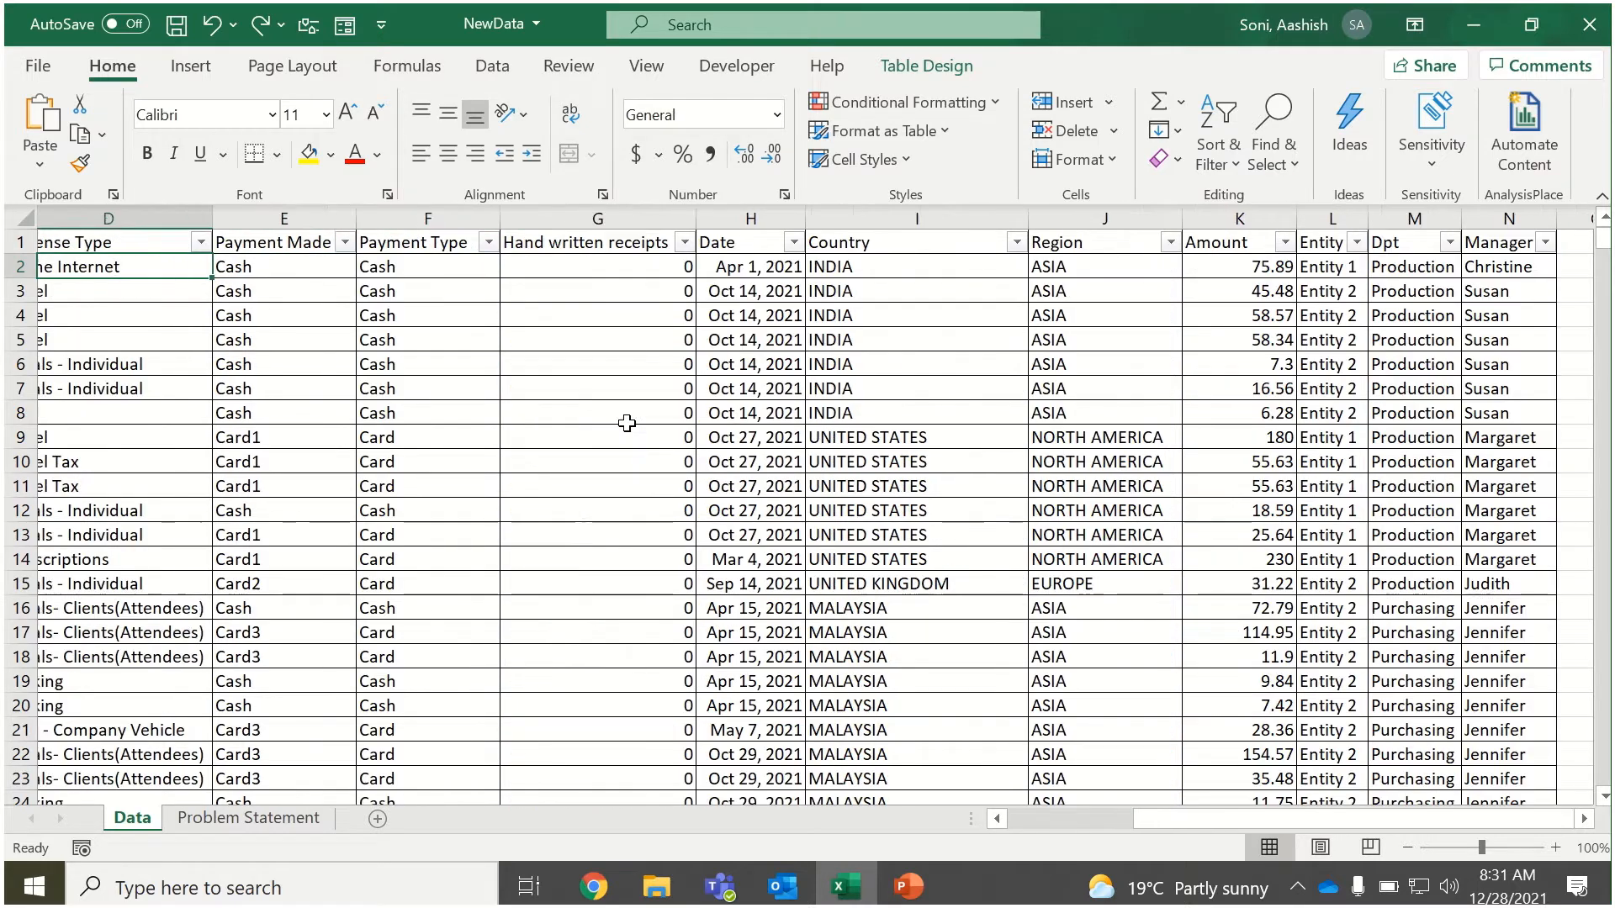
scroll(626, 422, "left", 2)
key("Right")
key("Right")
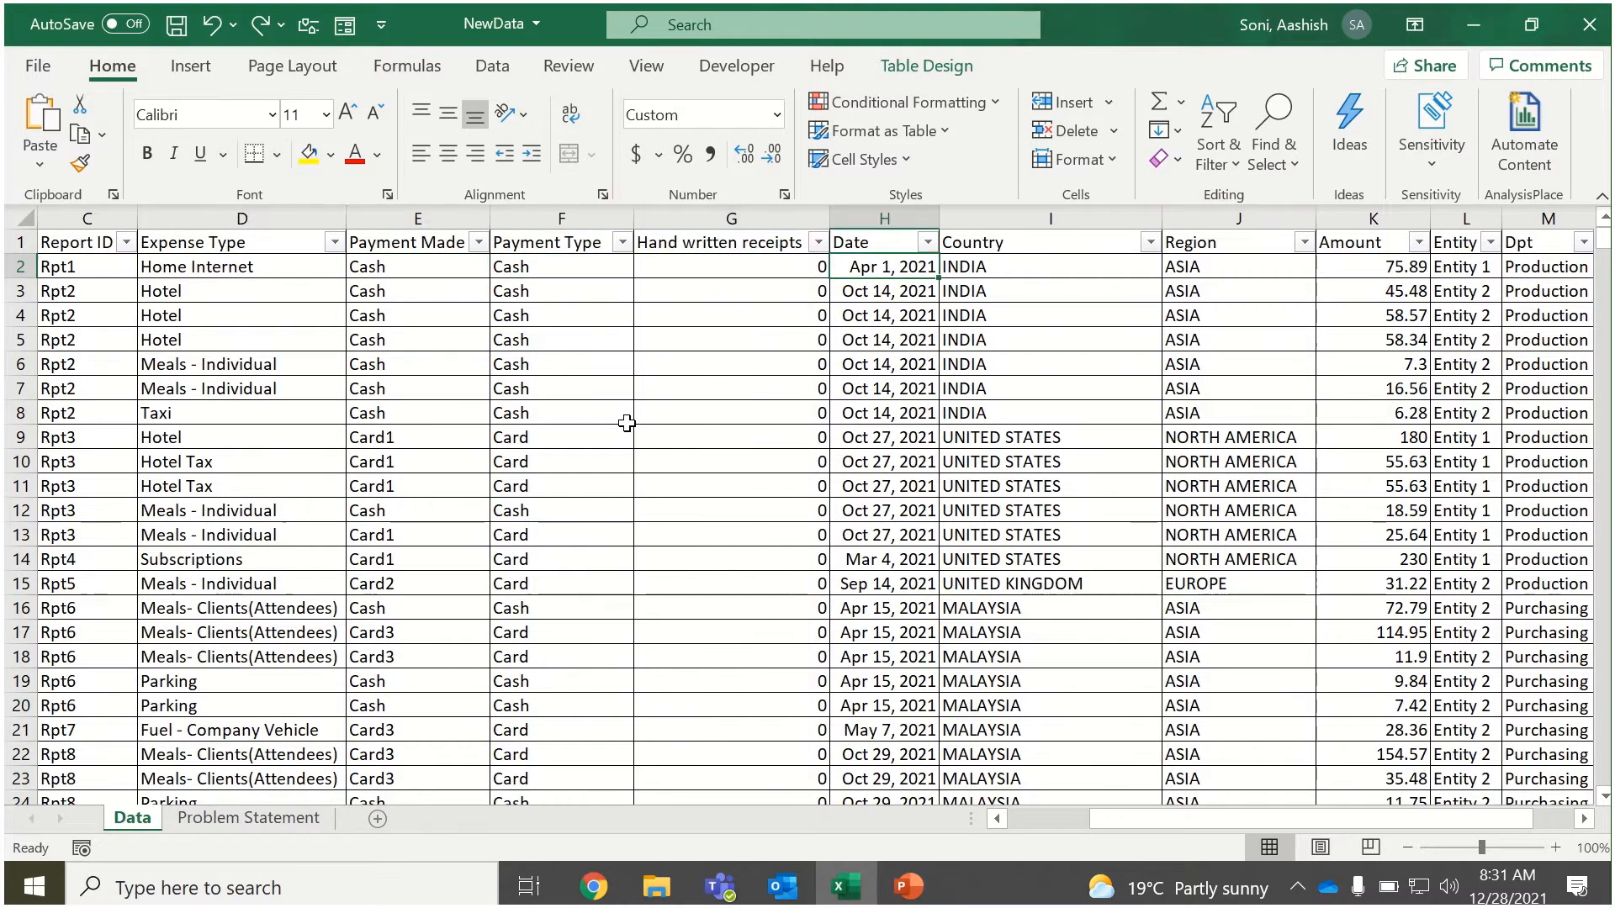
key("Left")
key("Left")
key("Left")
key("Left")
key("Left")
key("Left")
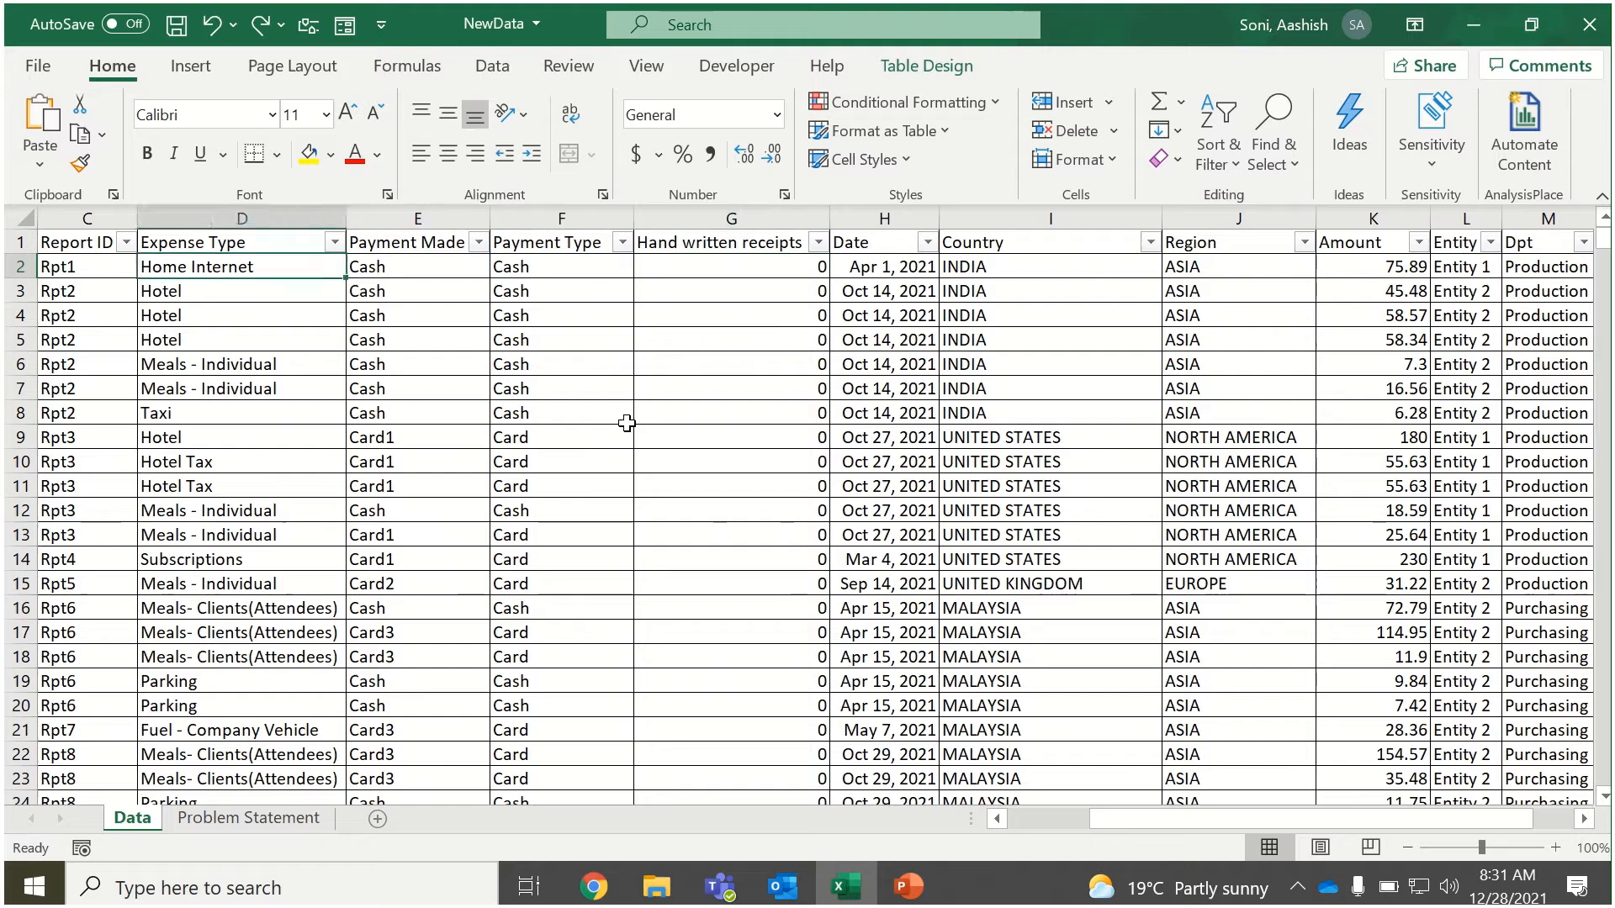
key("Right")
key("Right")
key("Right")
key("Right")
key("Right")
key("Right")
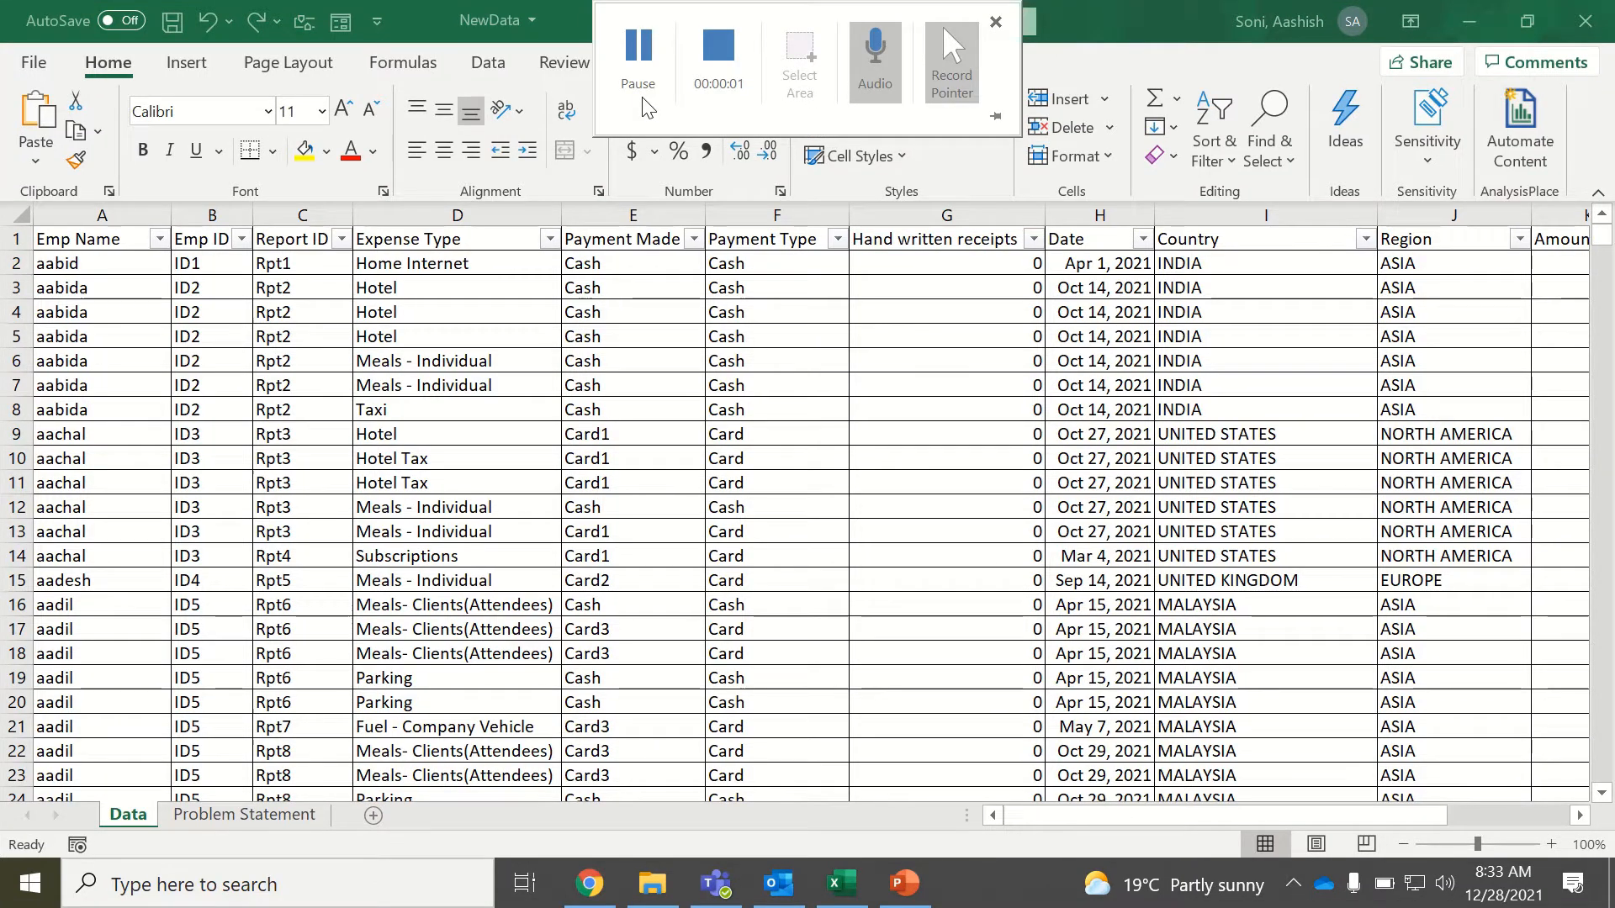
Examine the table's columns from Payment Type to Manager and the blank area beyond the last one.
left_click(1131, 341)
key("Left")
key("Left")
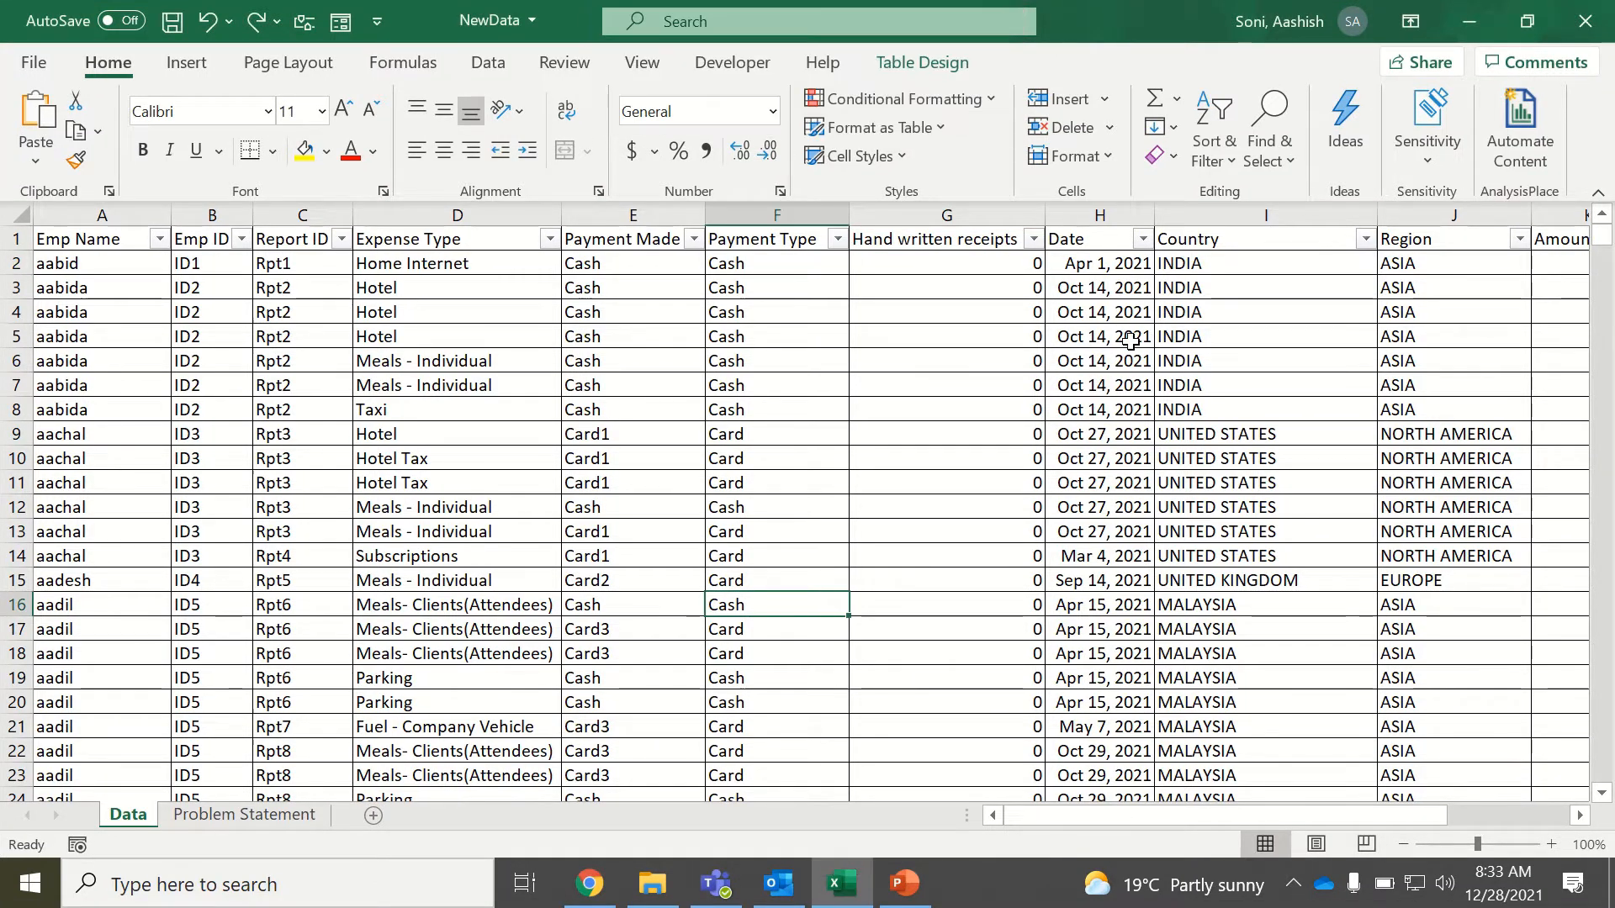
key("Right")
key("Right")
key("Right")
key("Right")
key("Right")
key("Right")
key("Right")
key("Right")
key("Right")
key("Right")
key("Right")
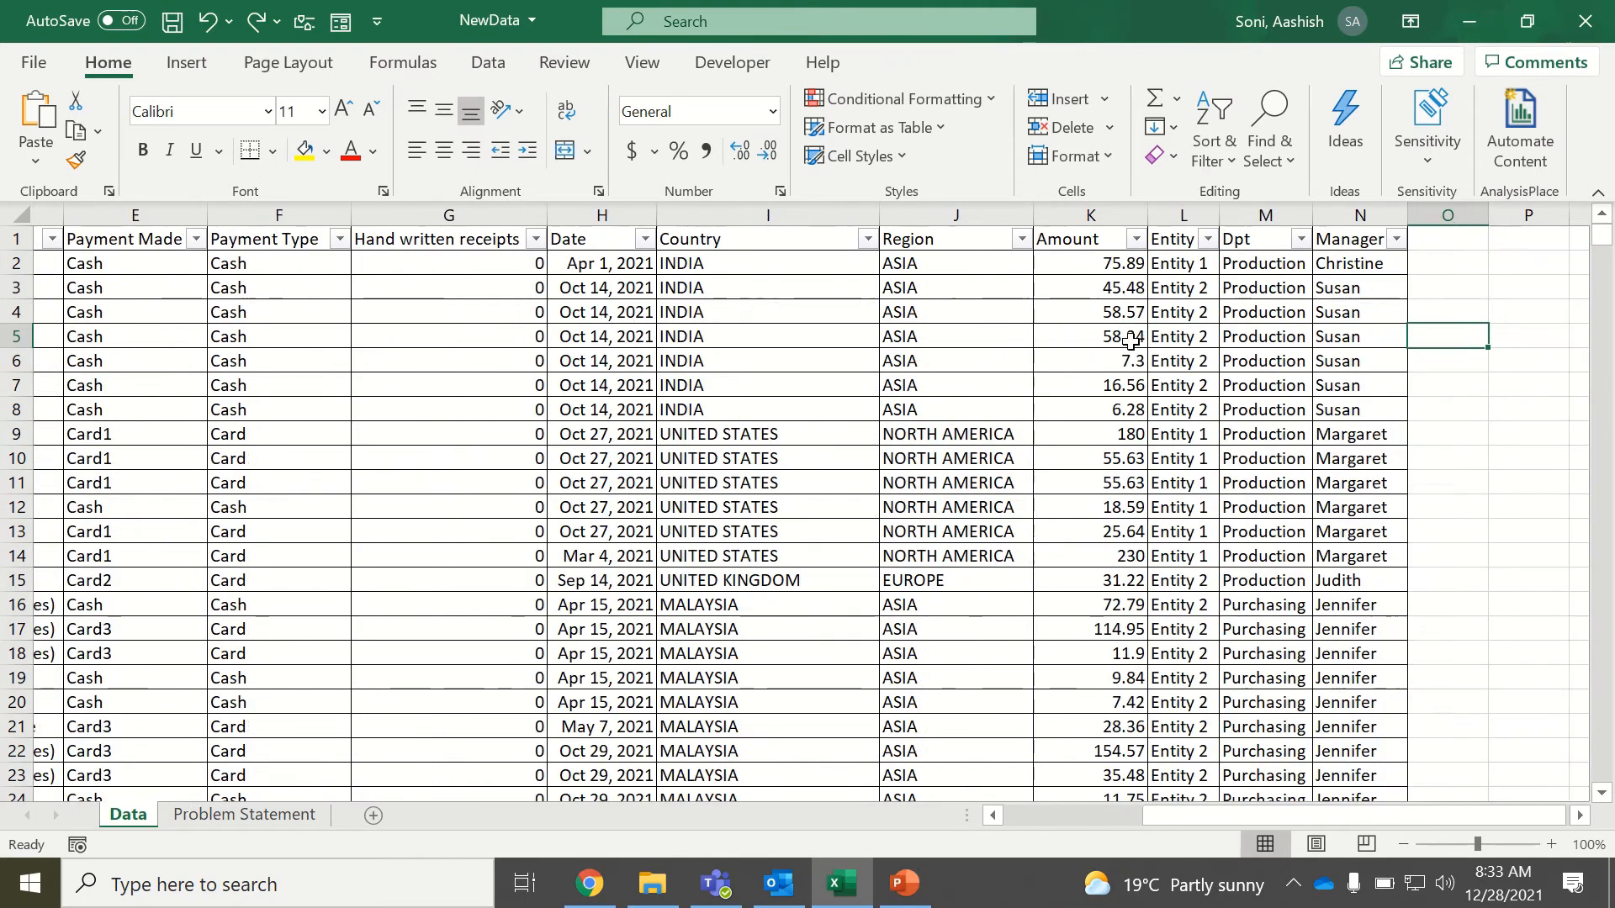
key("Left")
key("Left")
key("Left")
key("Left")
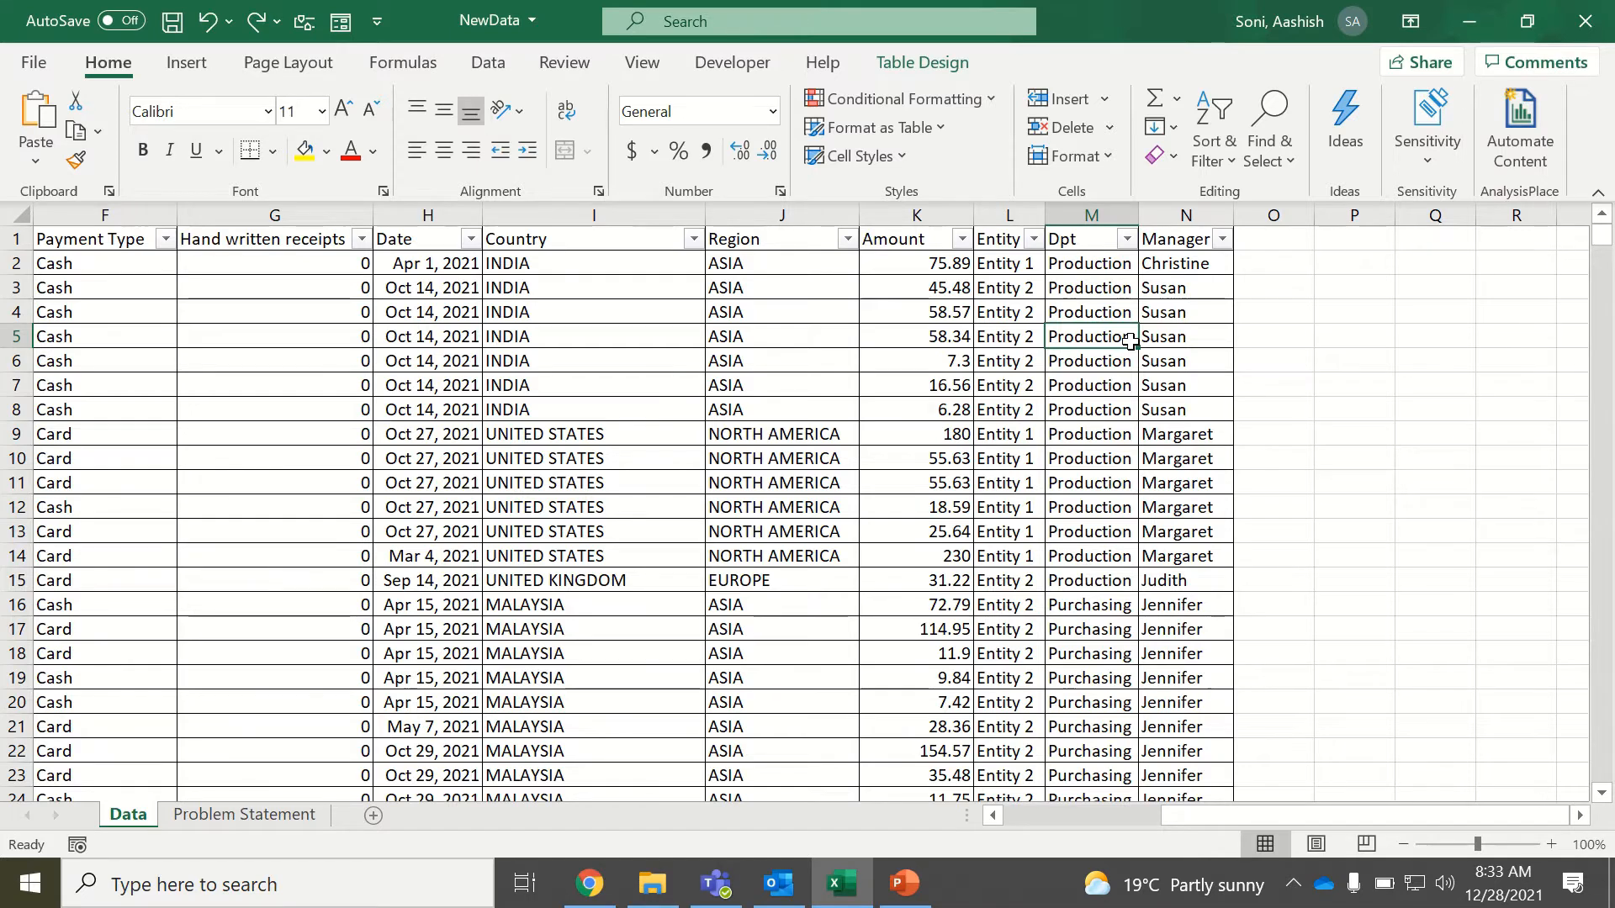
Insert a table column between Amount and Entity and name it Over All.
left_click(1012, 217)
right_click(1012, 217)
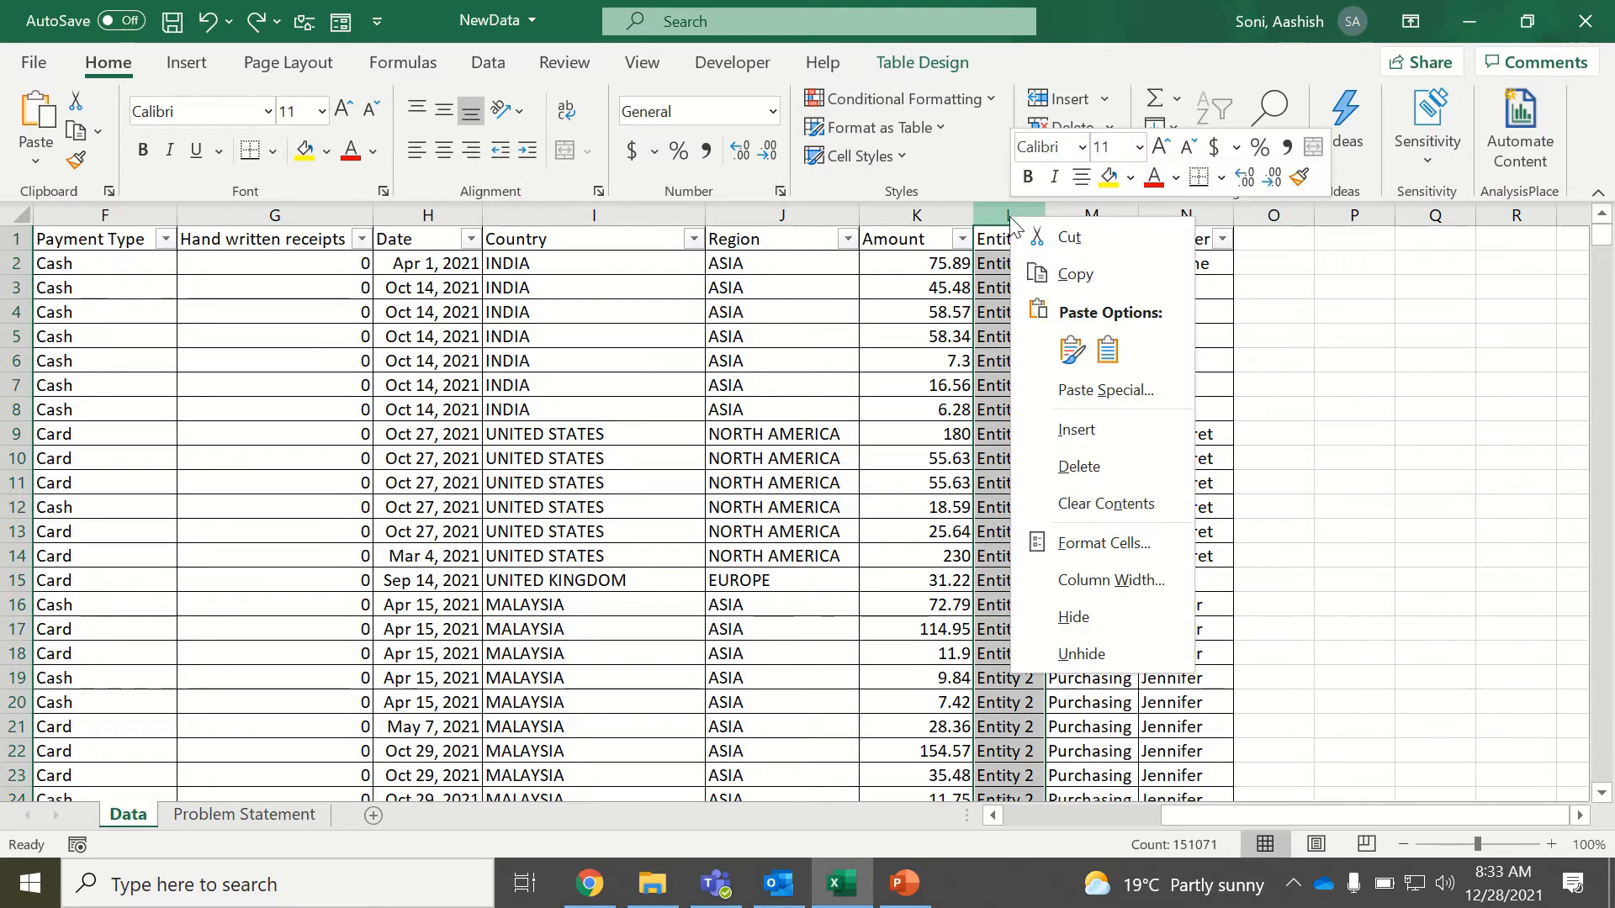
left_click(1073, 439)
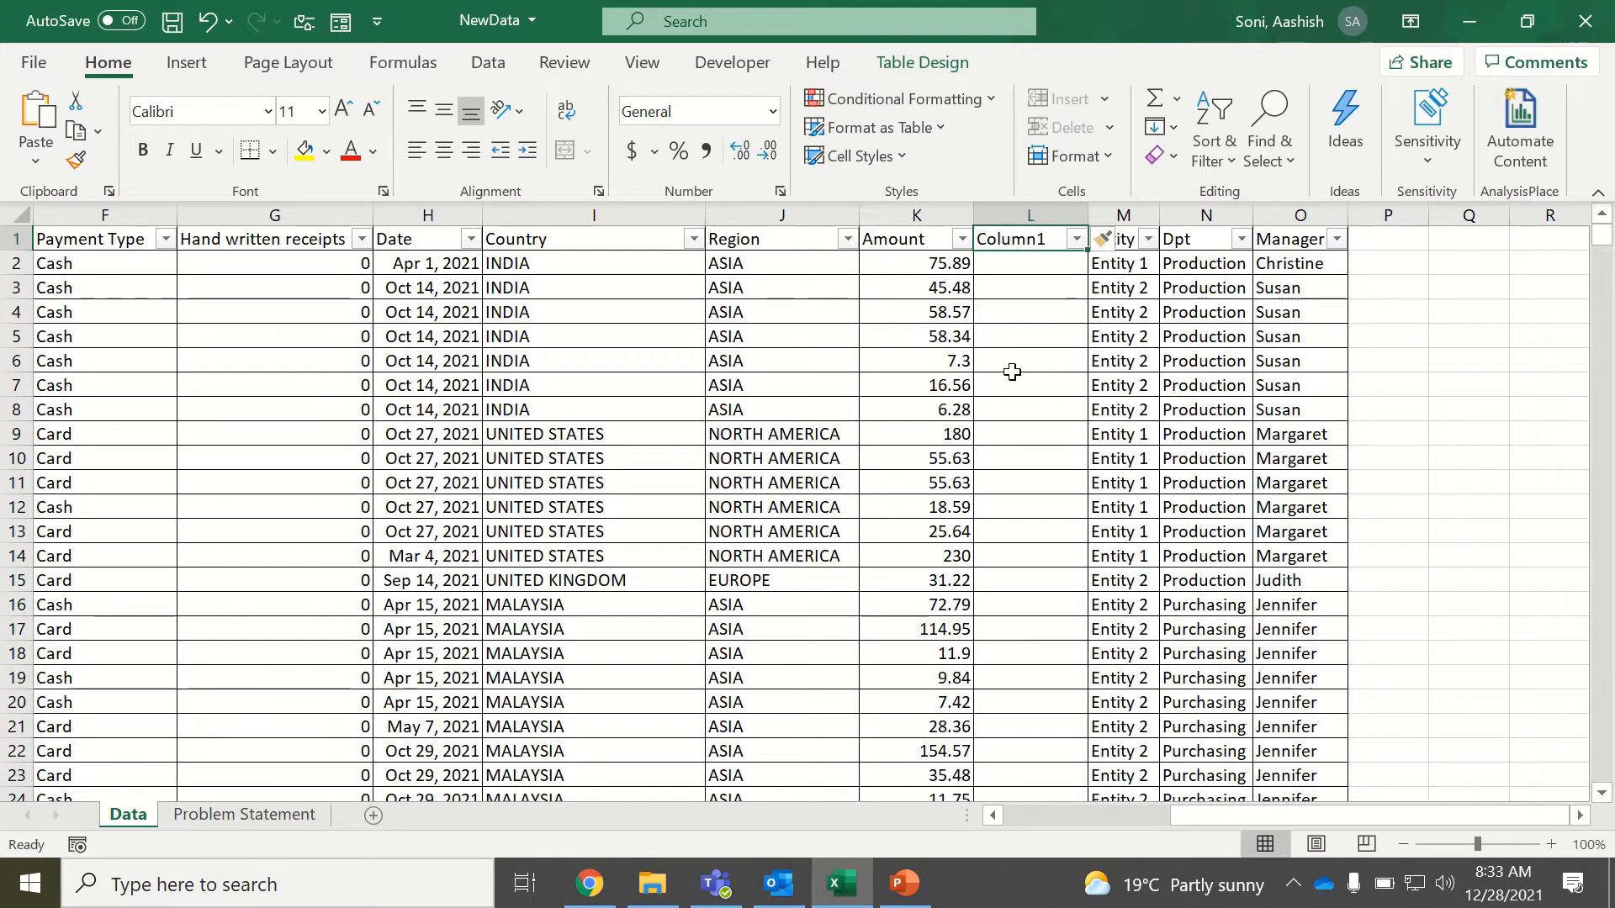
type("Oc=v")
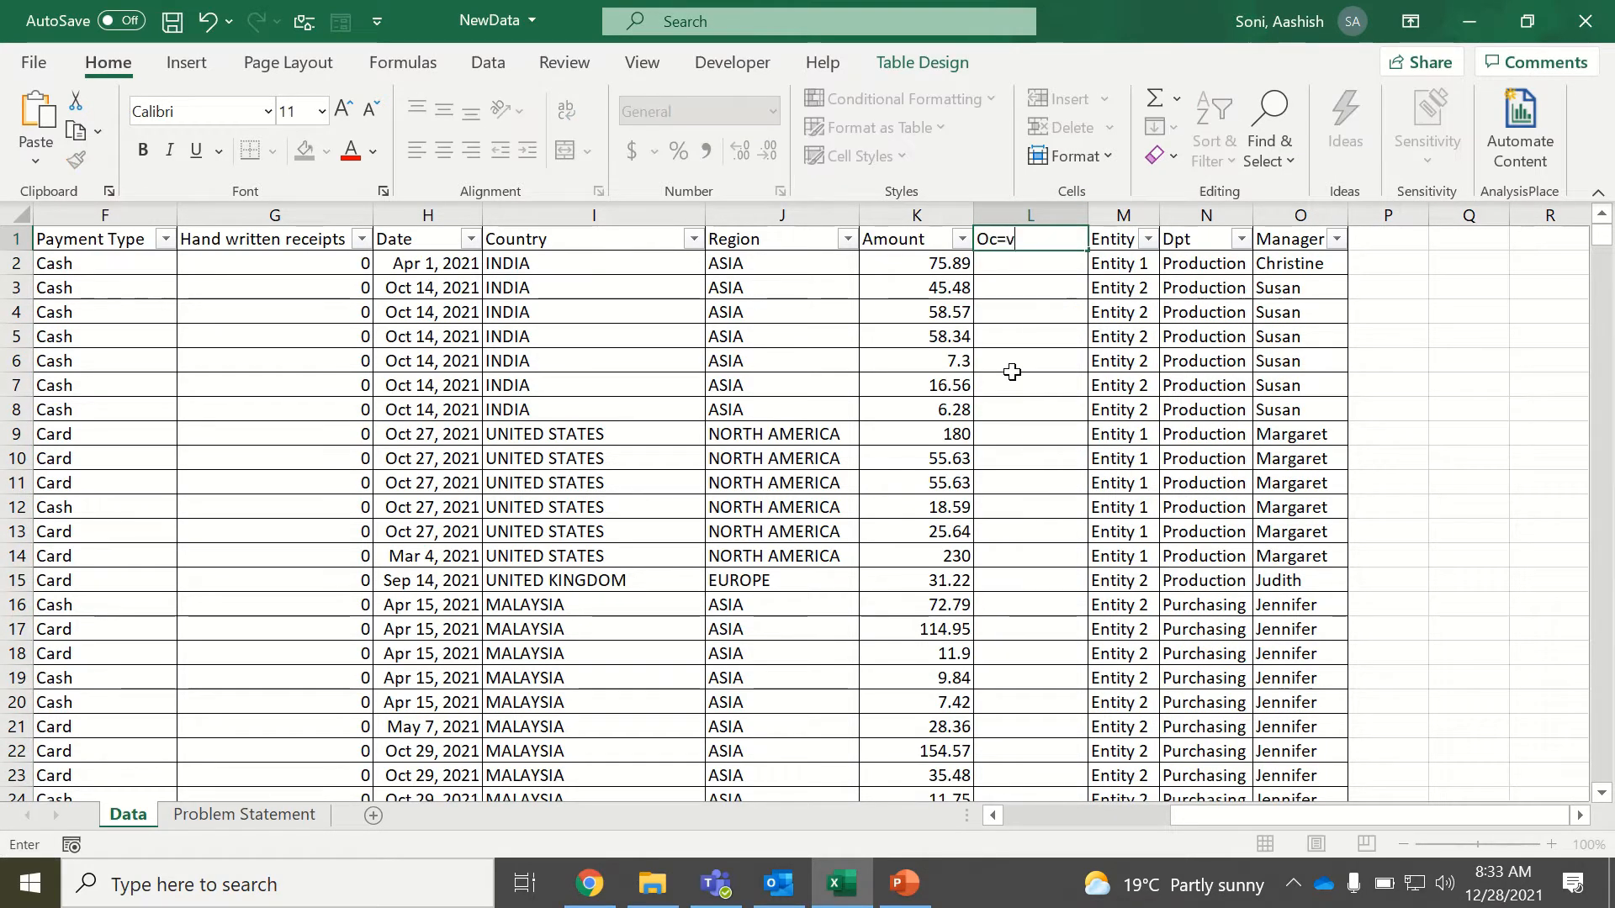
type("=")
key("BackSpace")
key("BackSpace")
key("BackSpace")
key("BackSpace")
key("BackSpace")
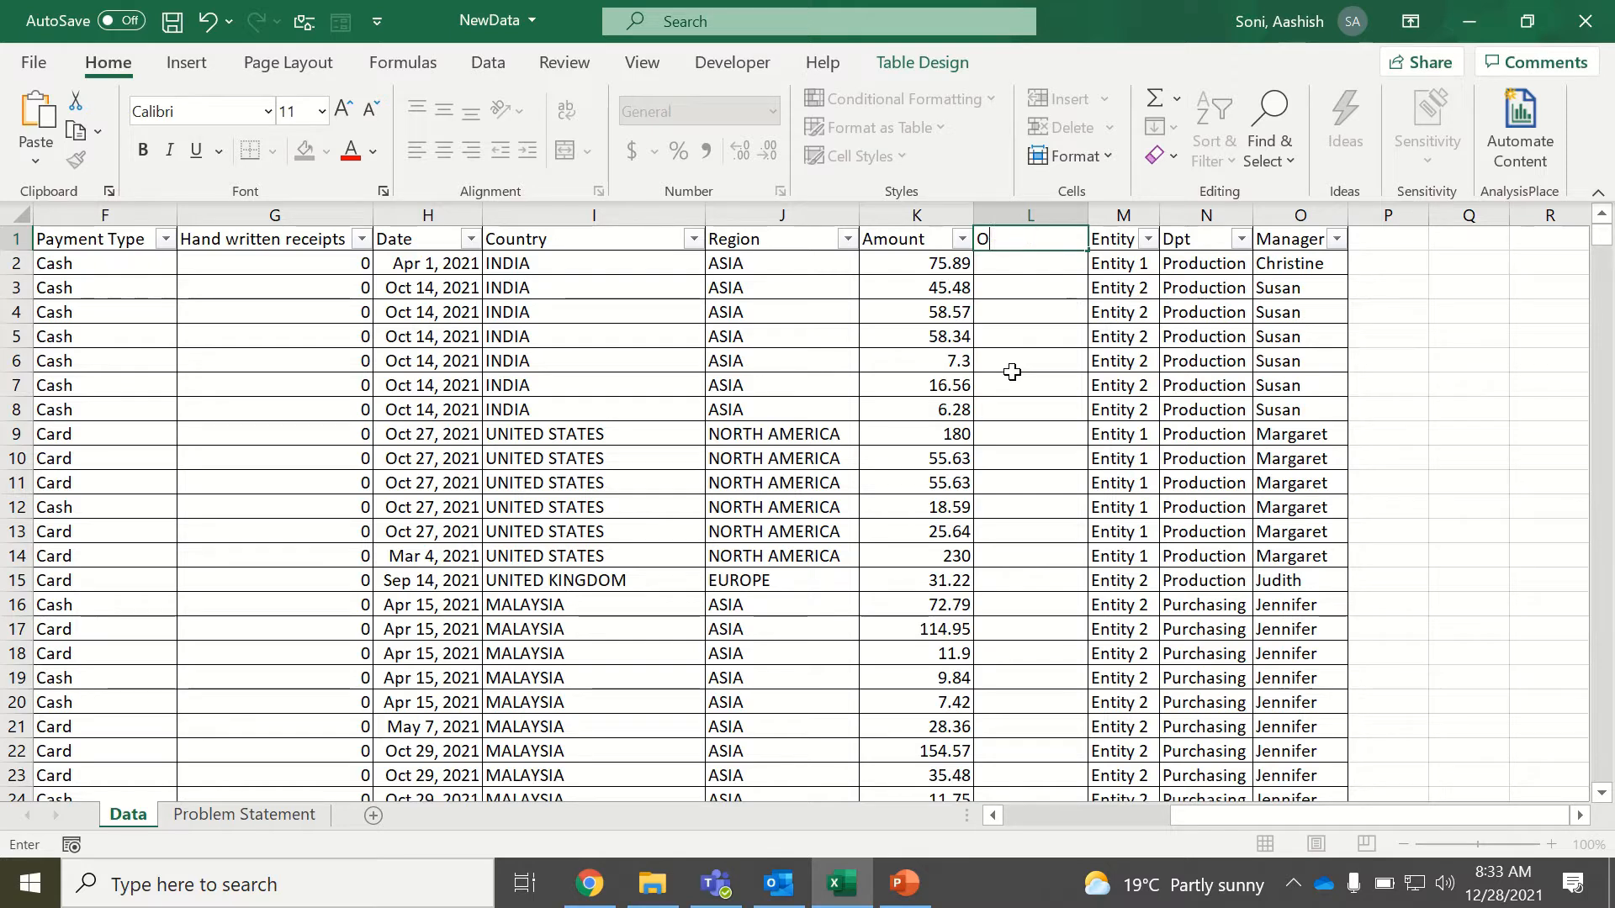
type("ver All")
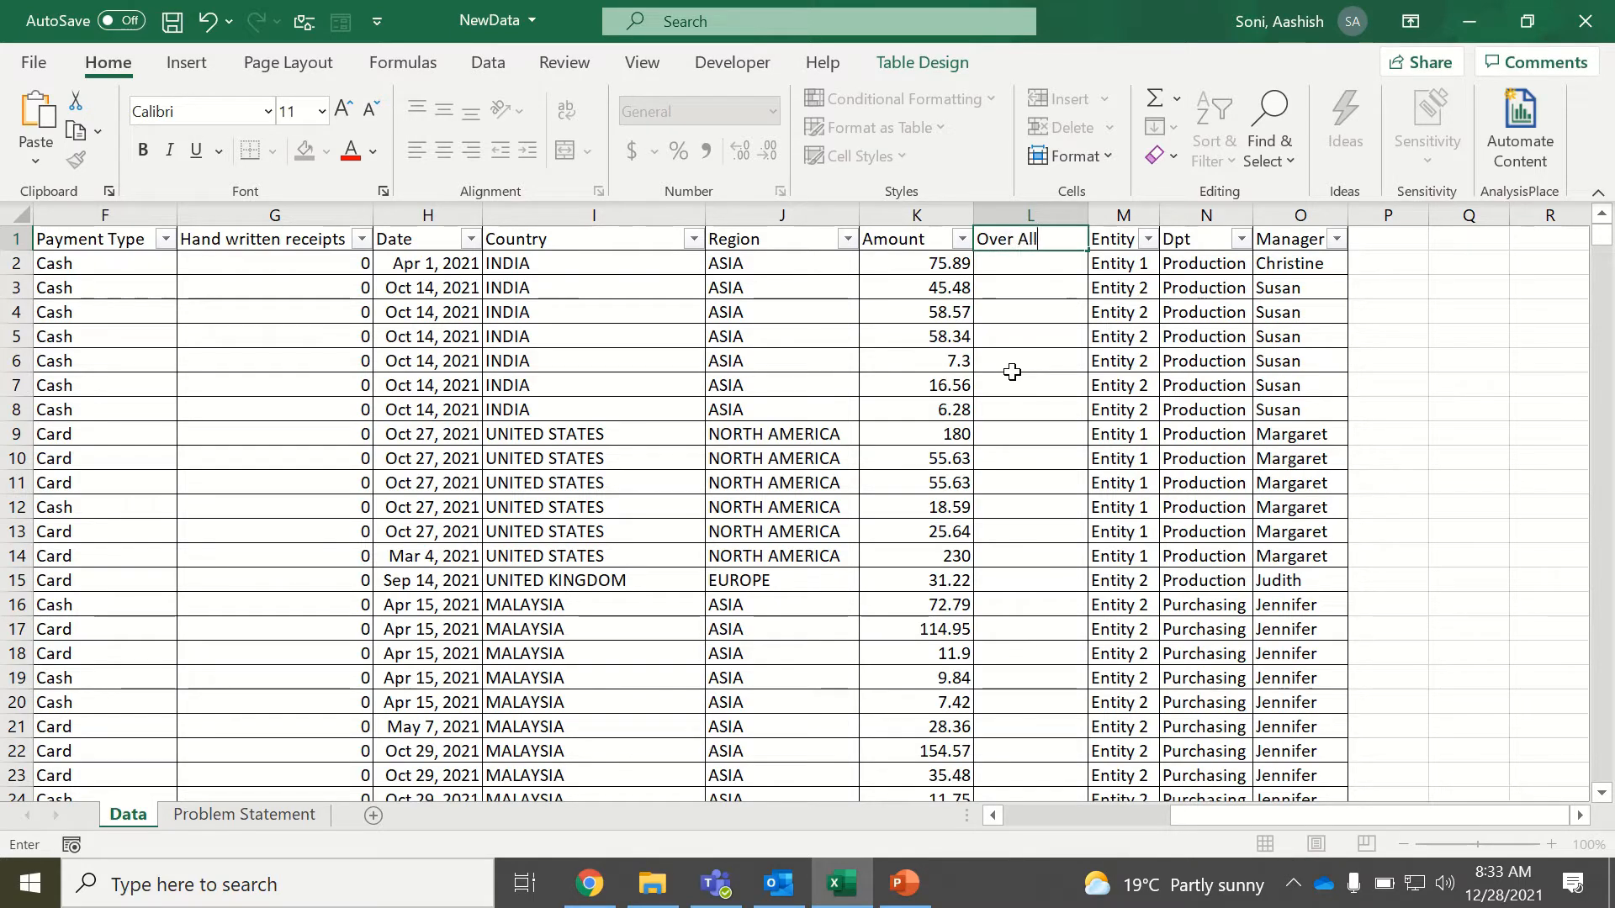
key("Return")
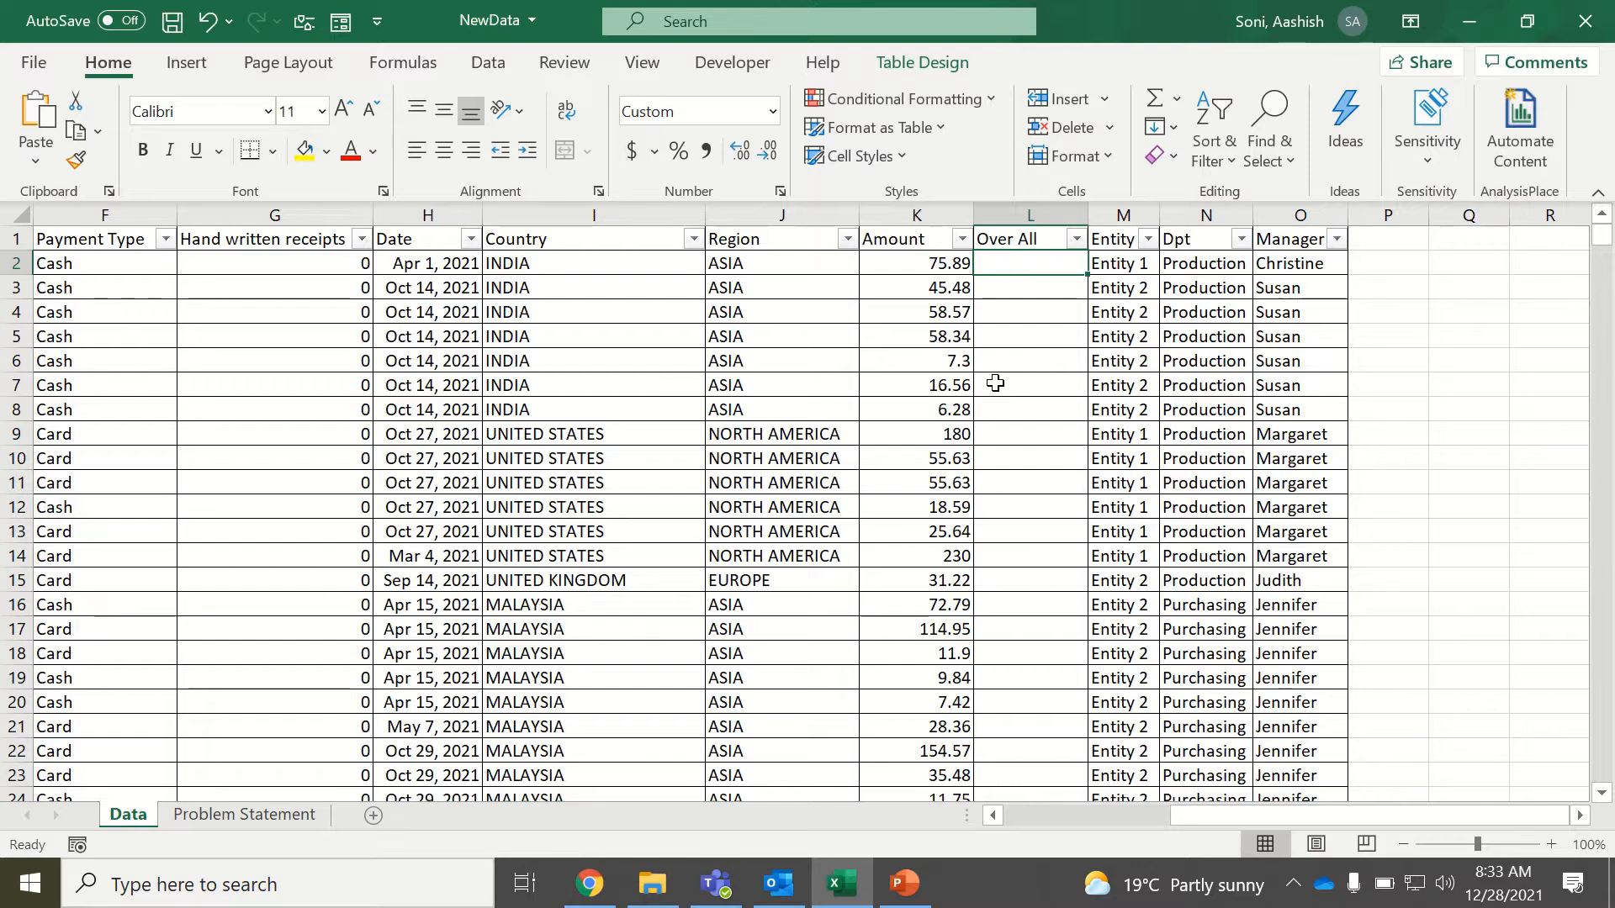
Fill the Over All column with an IF formula returning "Above $25" when Amount is greater than 25, otherwise "Below $25".
type("=if")
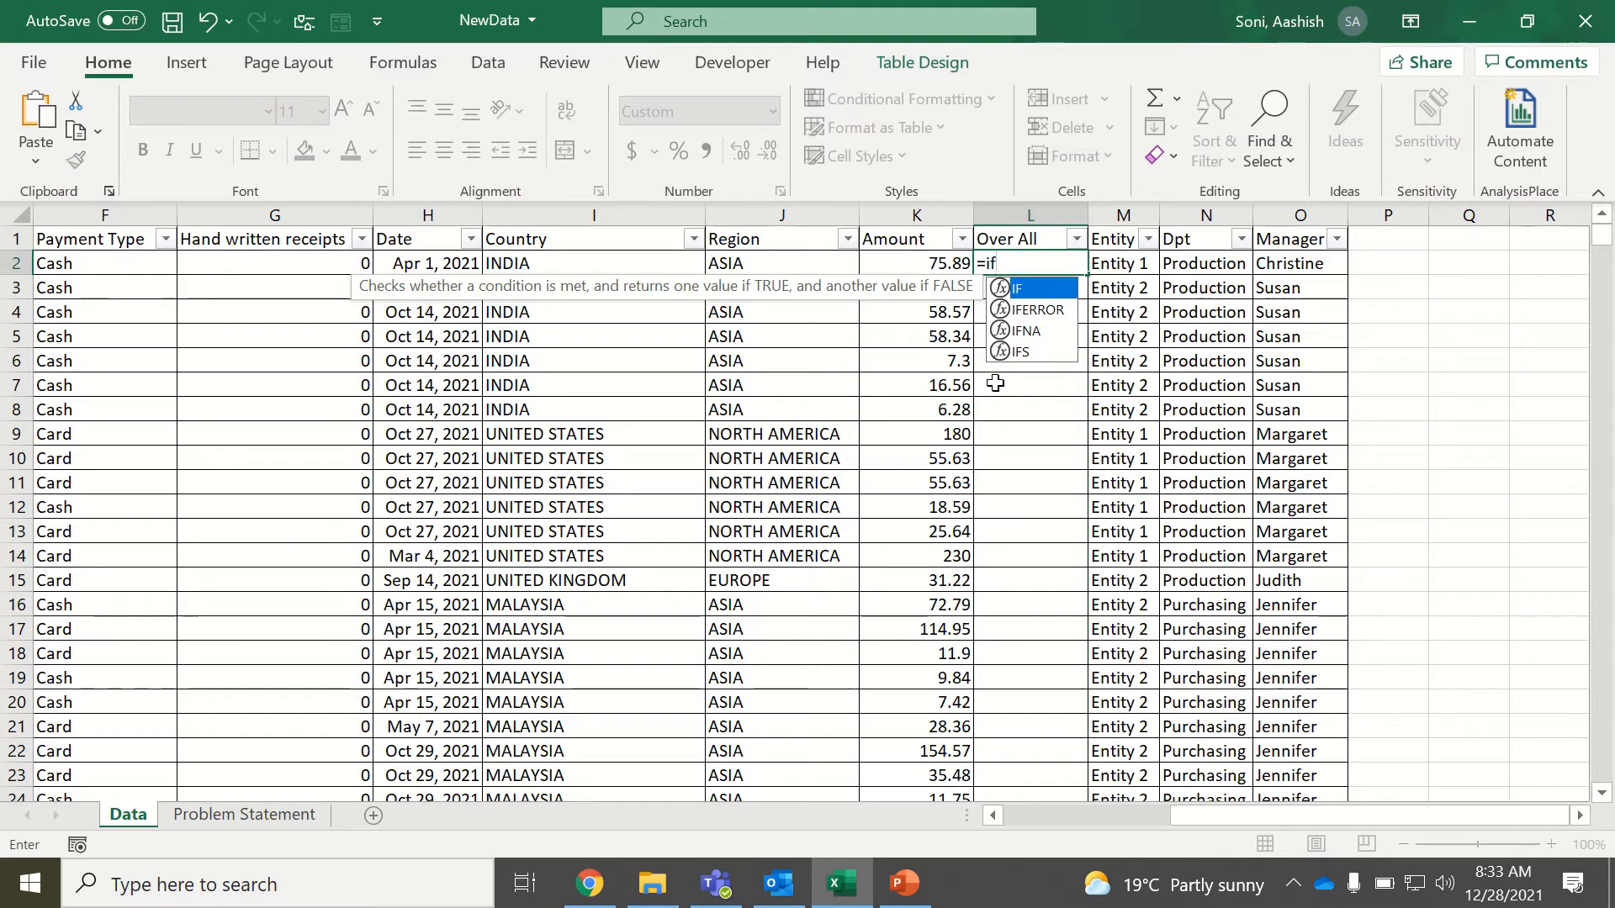
key("Tab")
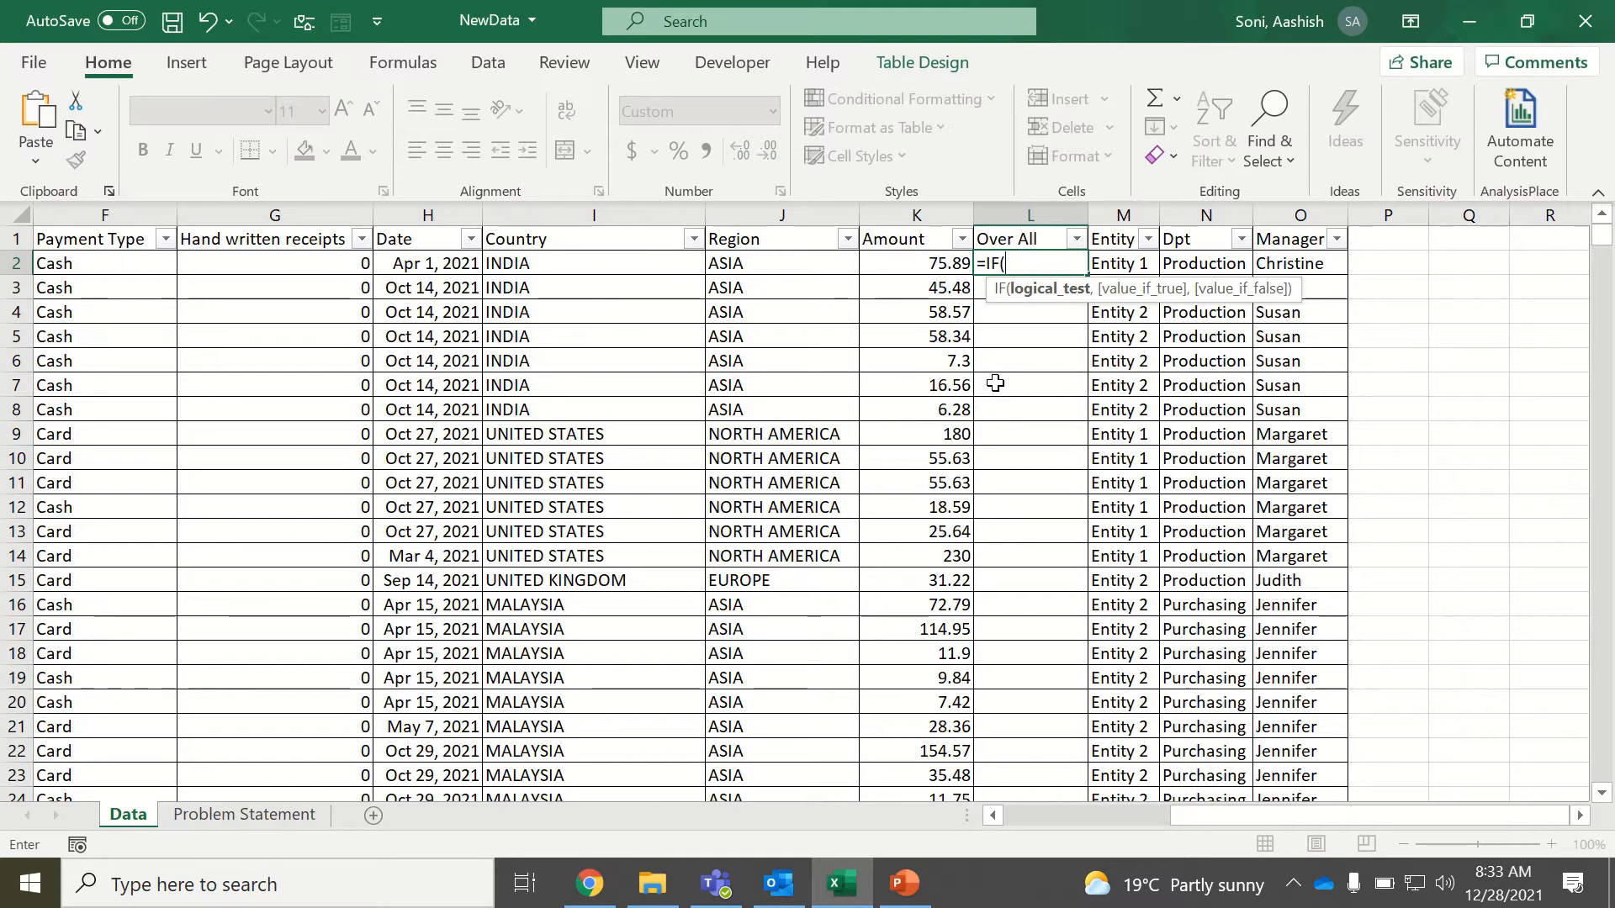
left_click(914, 265)
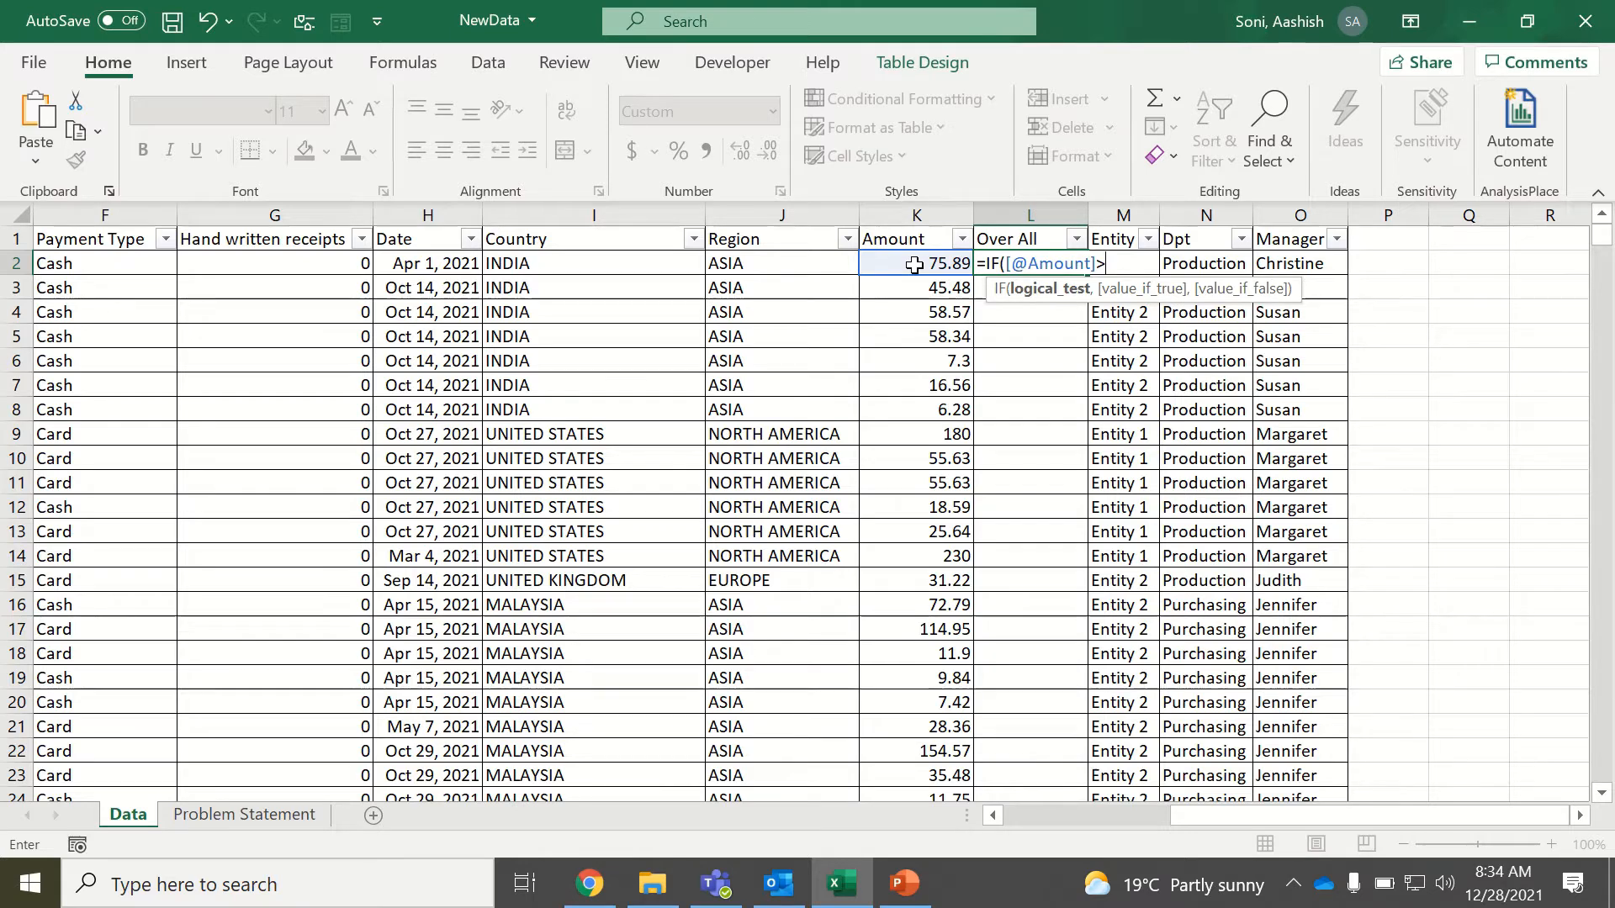
type("25")
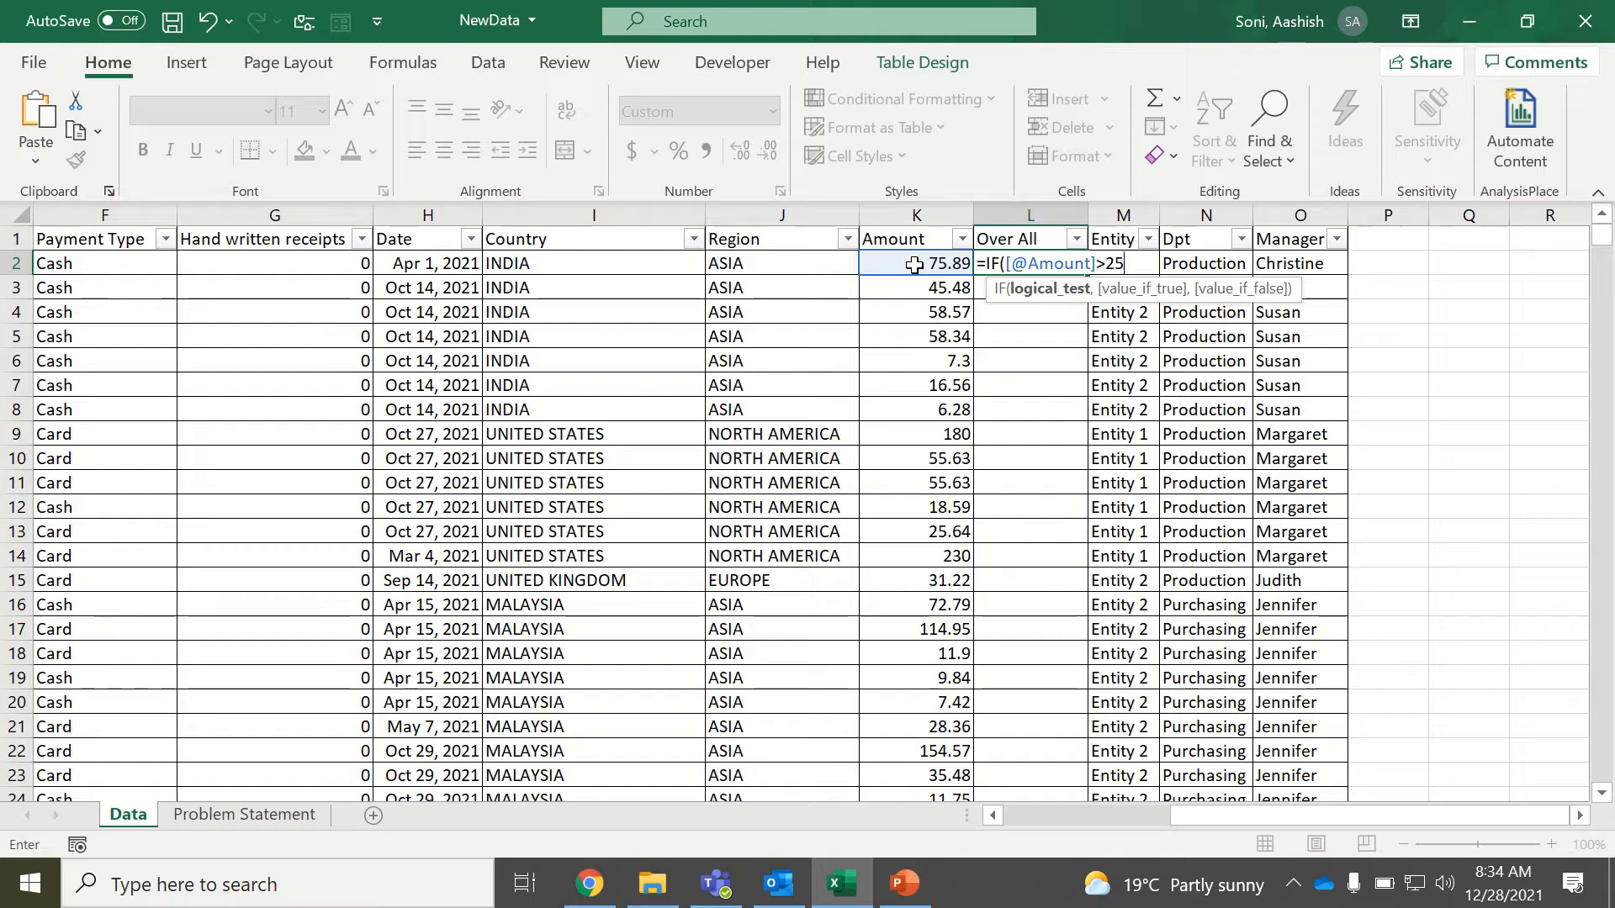
type(",")
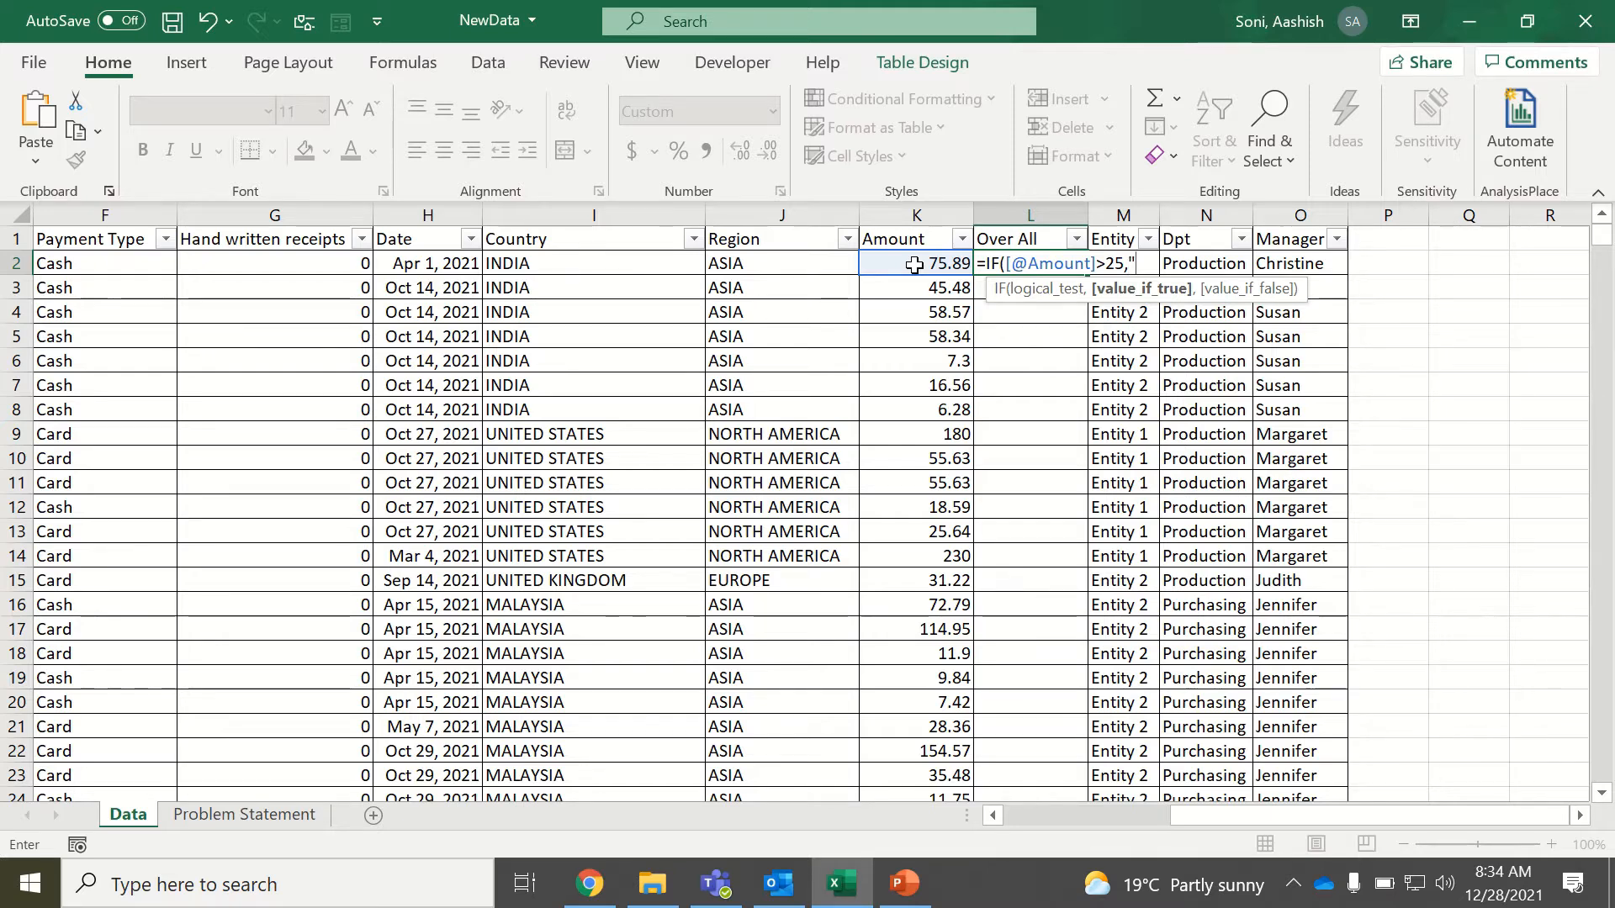
type("Above")
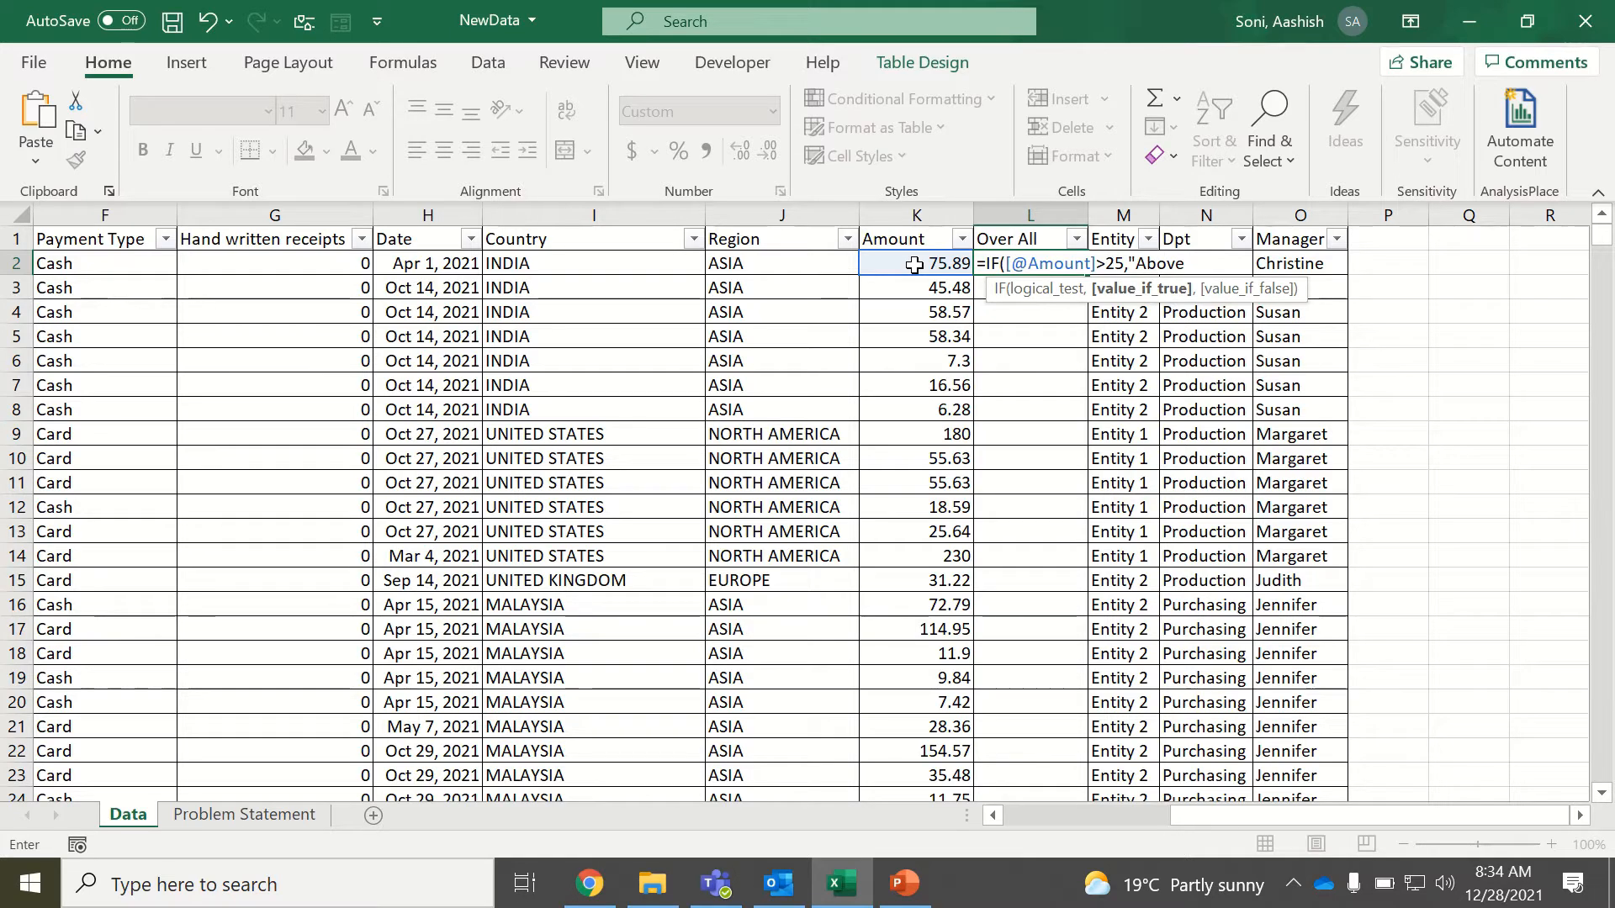
type(" $25")
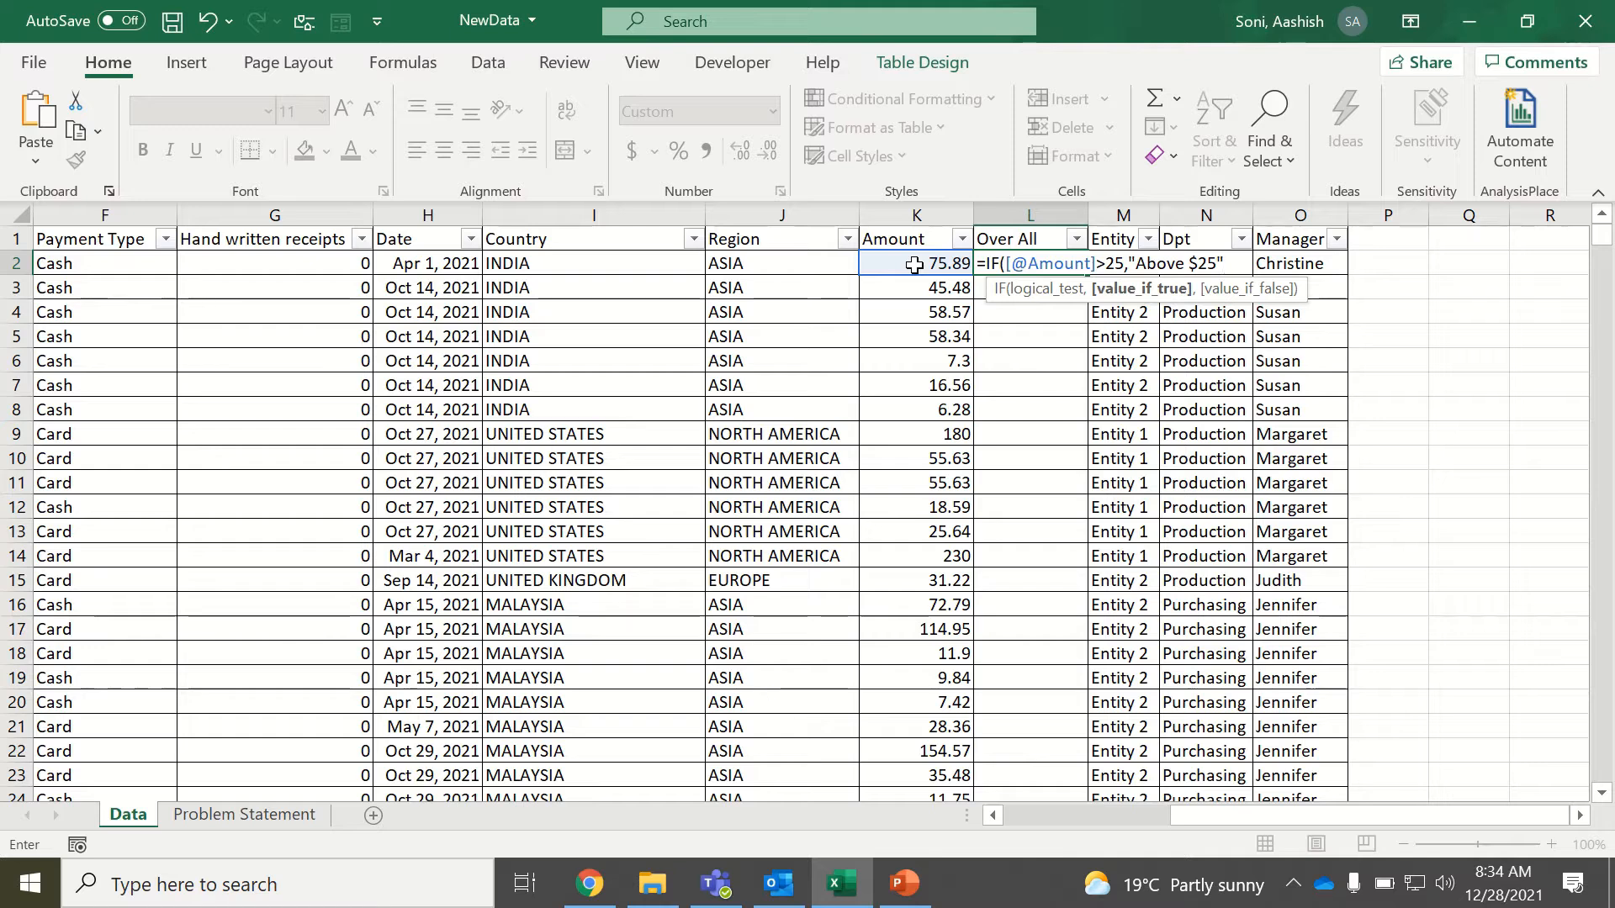
type("\",")
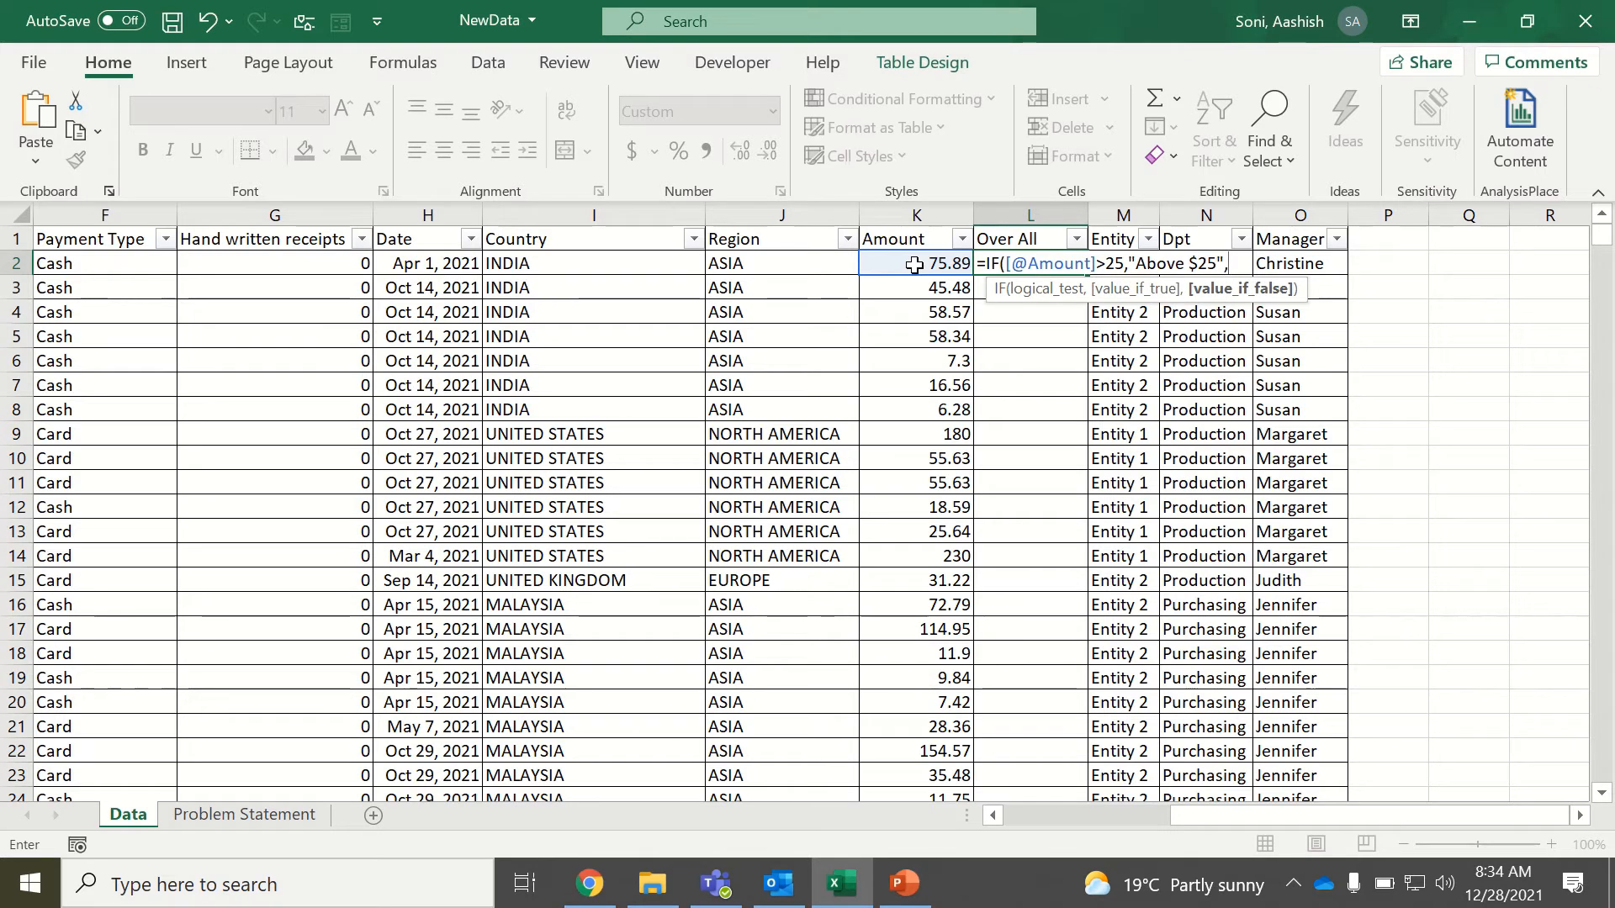
type("\"Below")
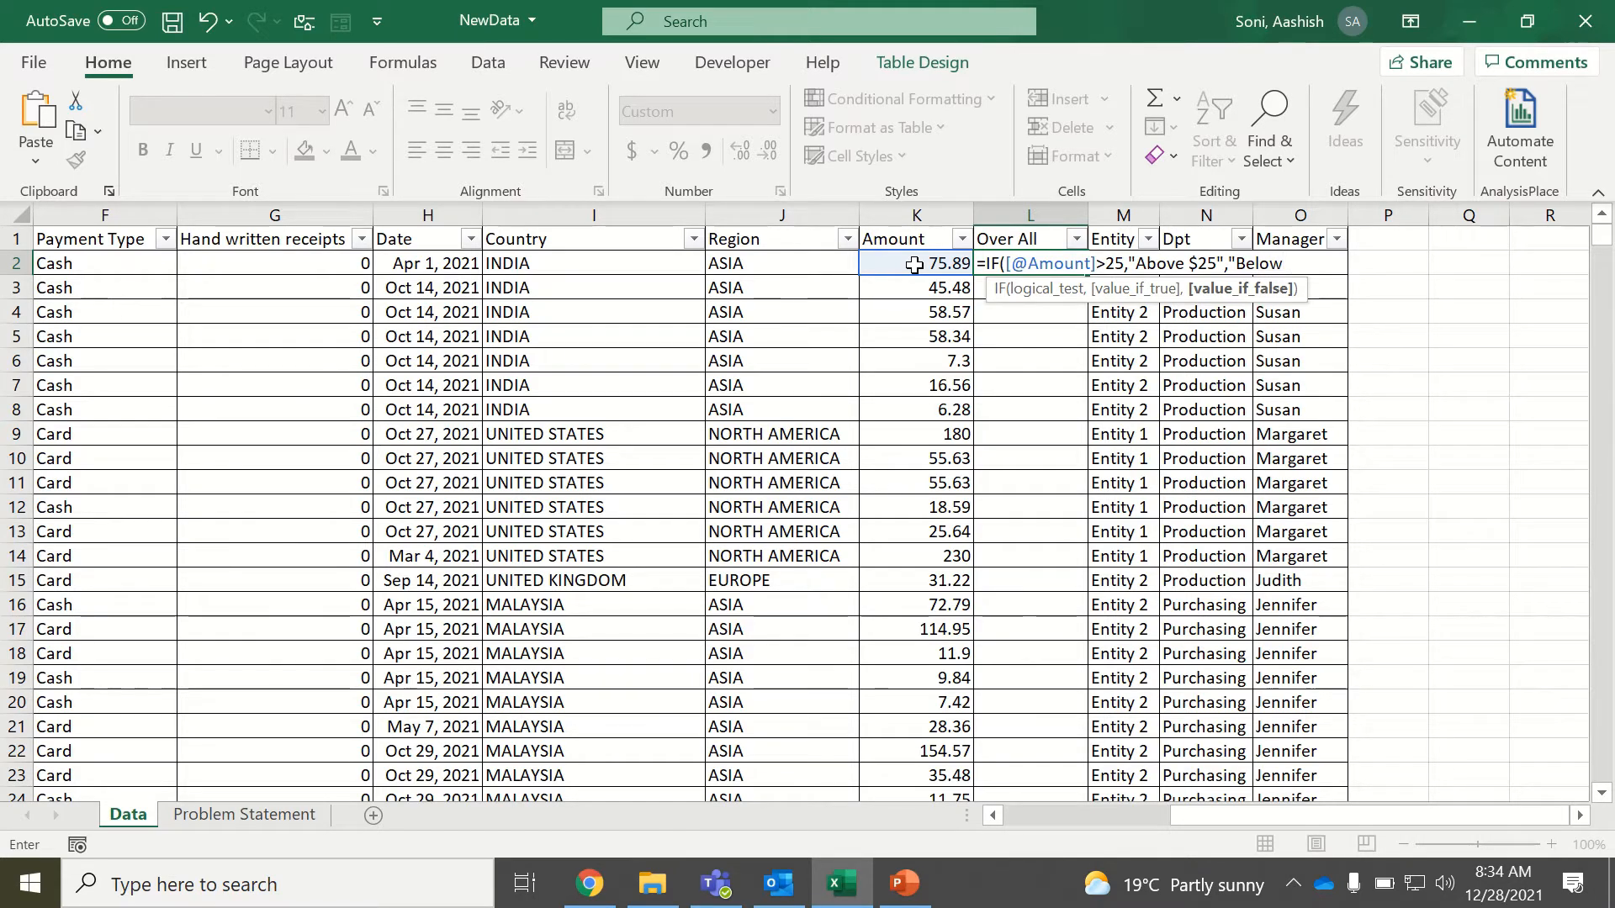
type("$25")
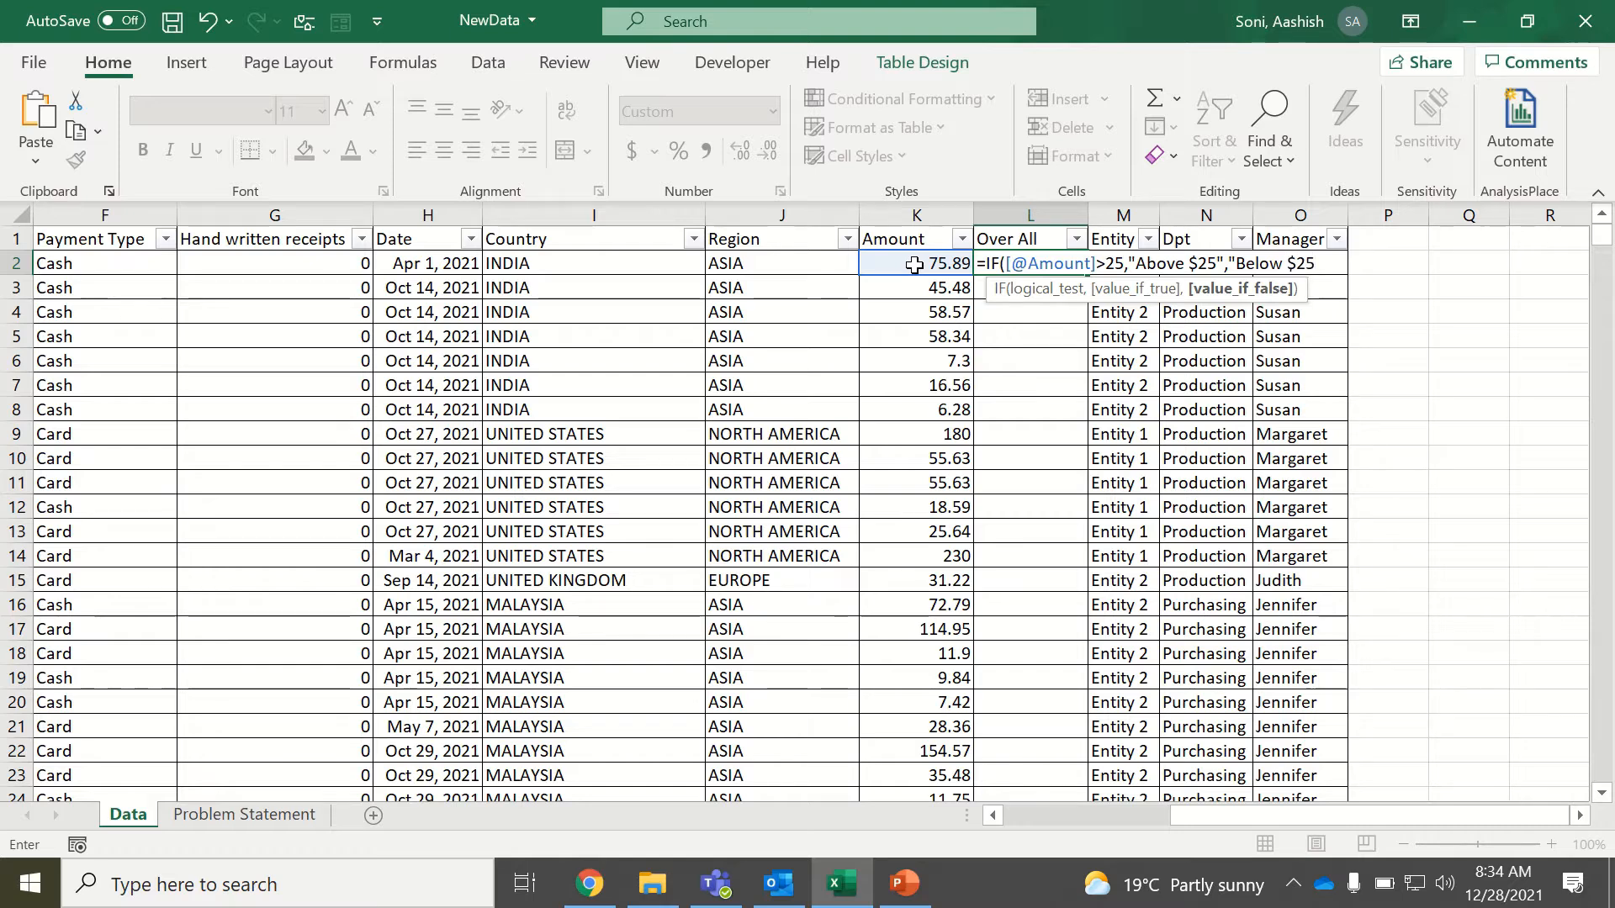
type("\")")
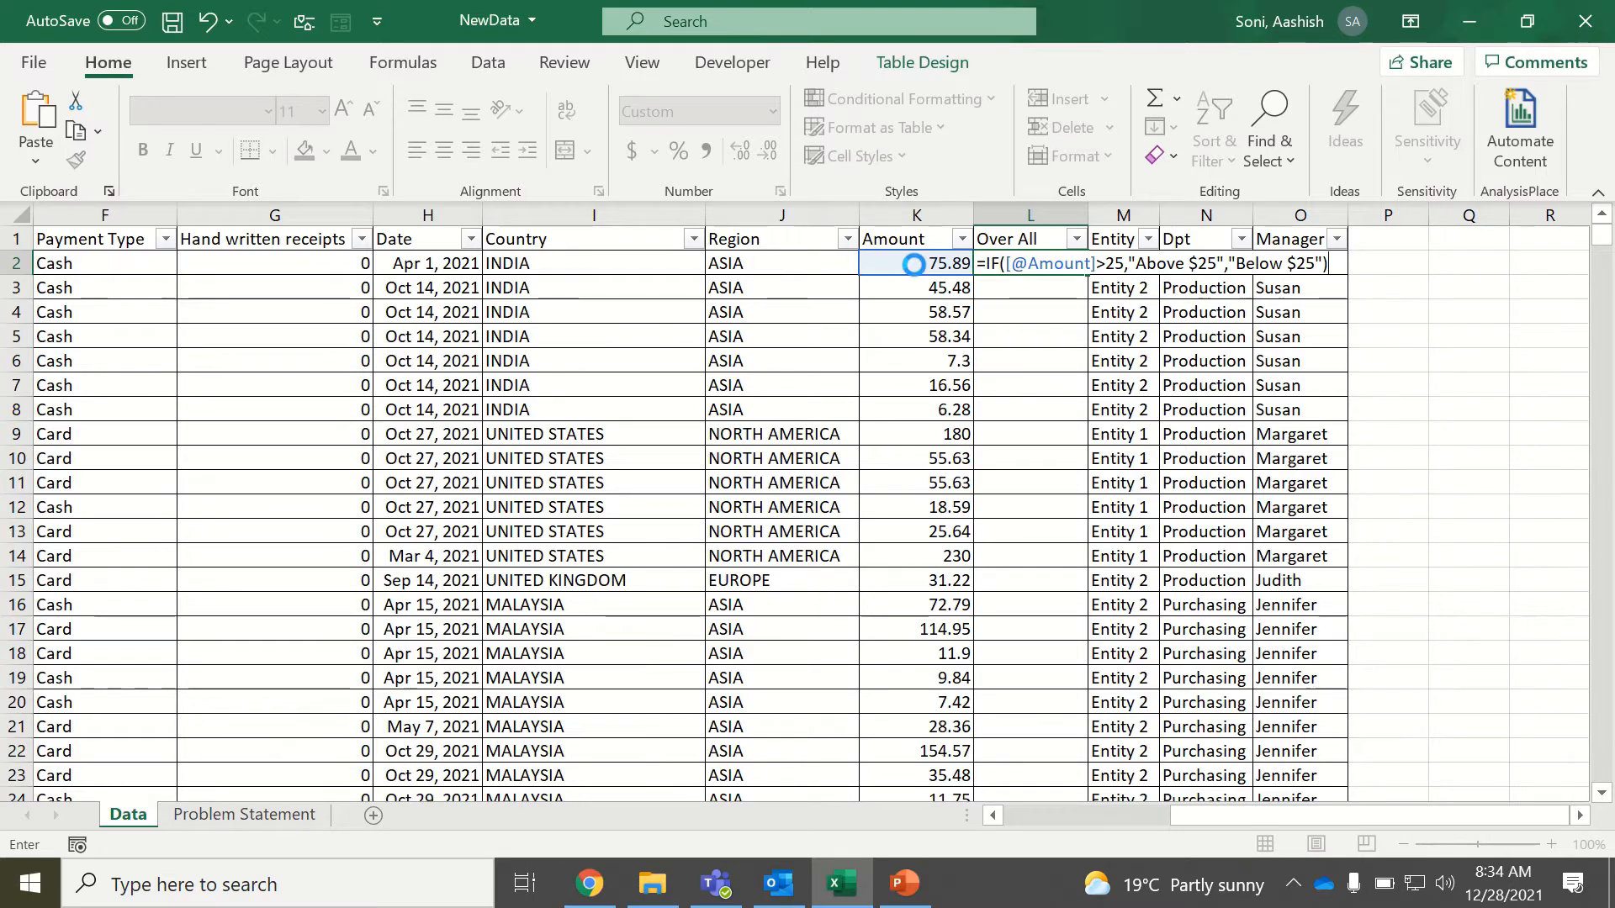
key("Return")
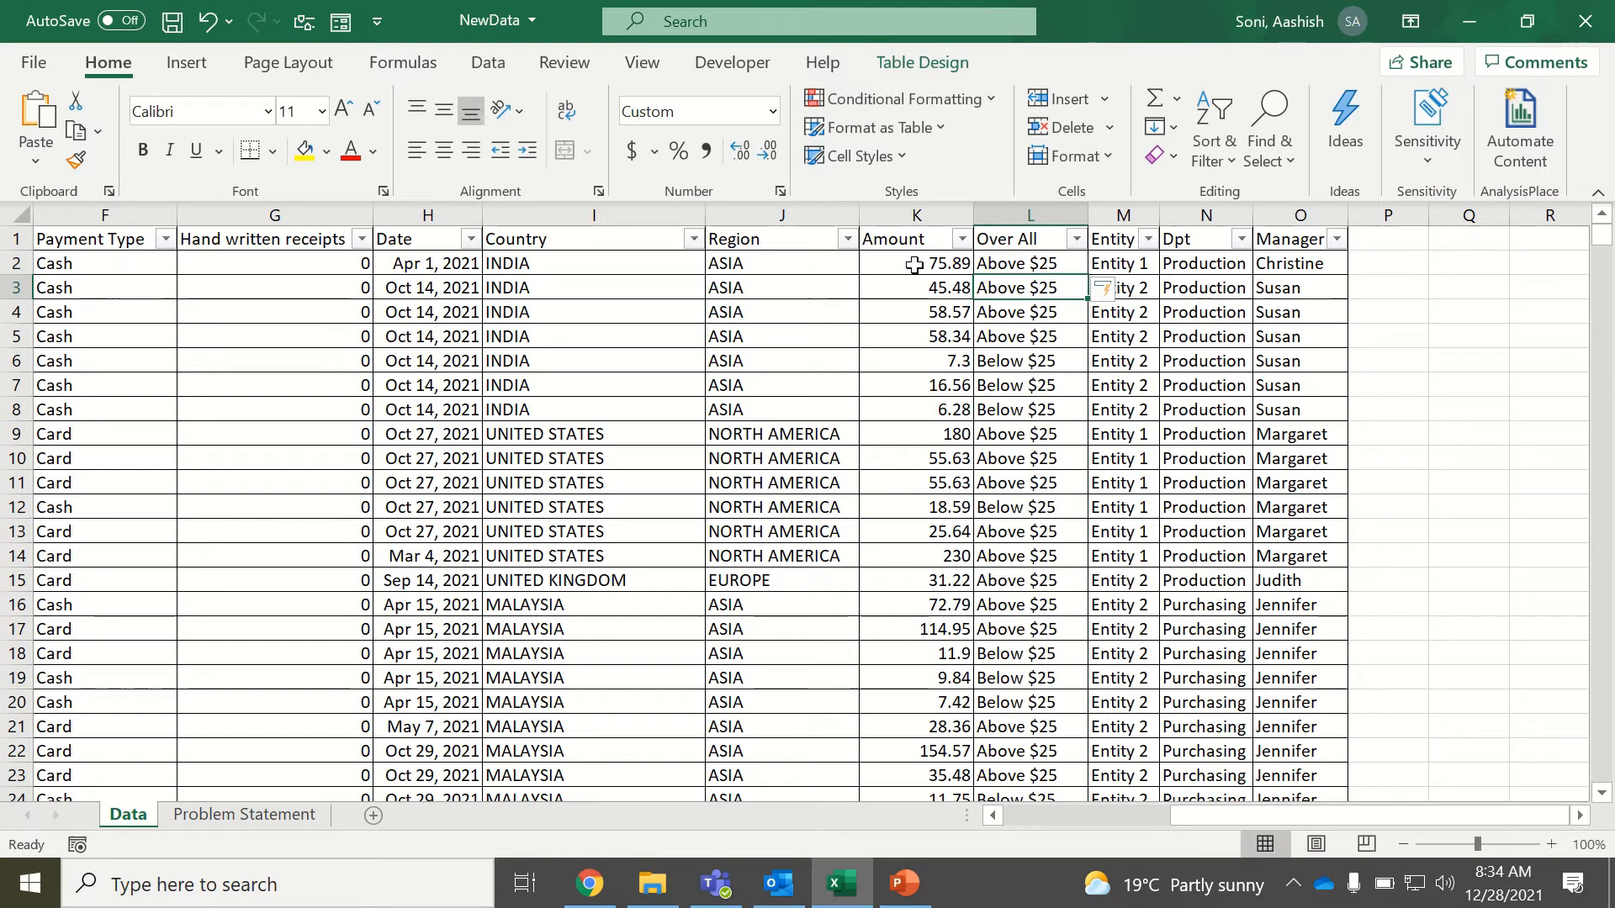
Filter the Amount column to 15.83 and check the Over All labels of the matching records.
left_click(961, 239)
left_click(745, 541)
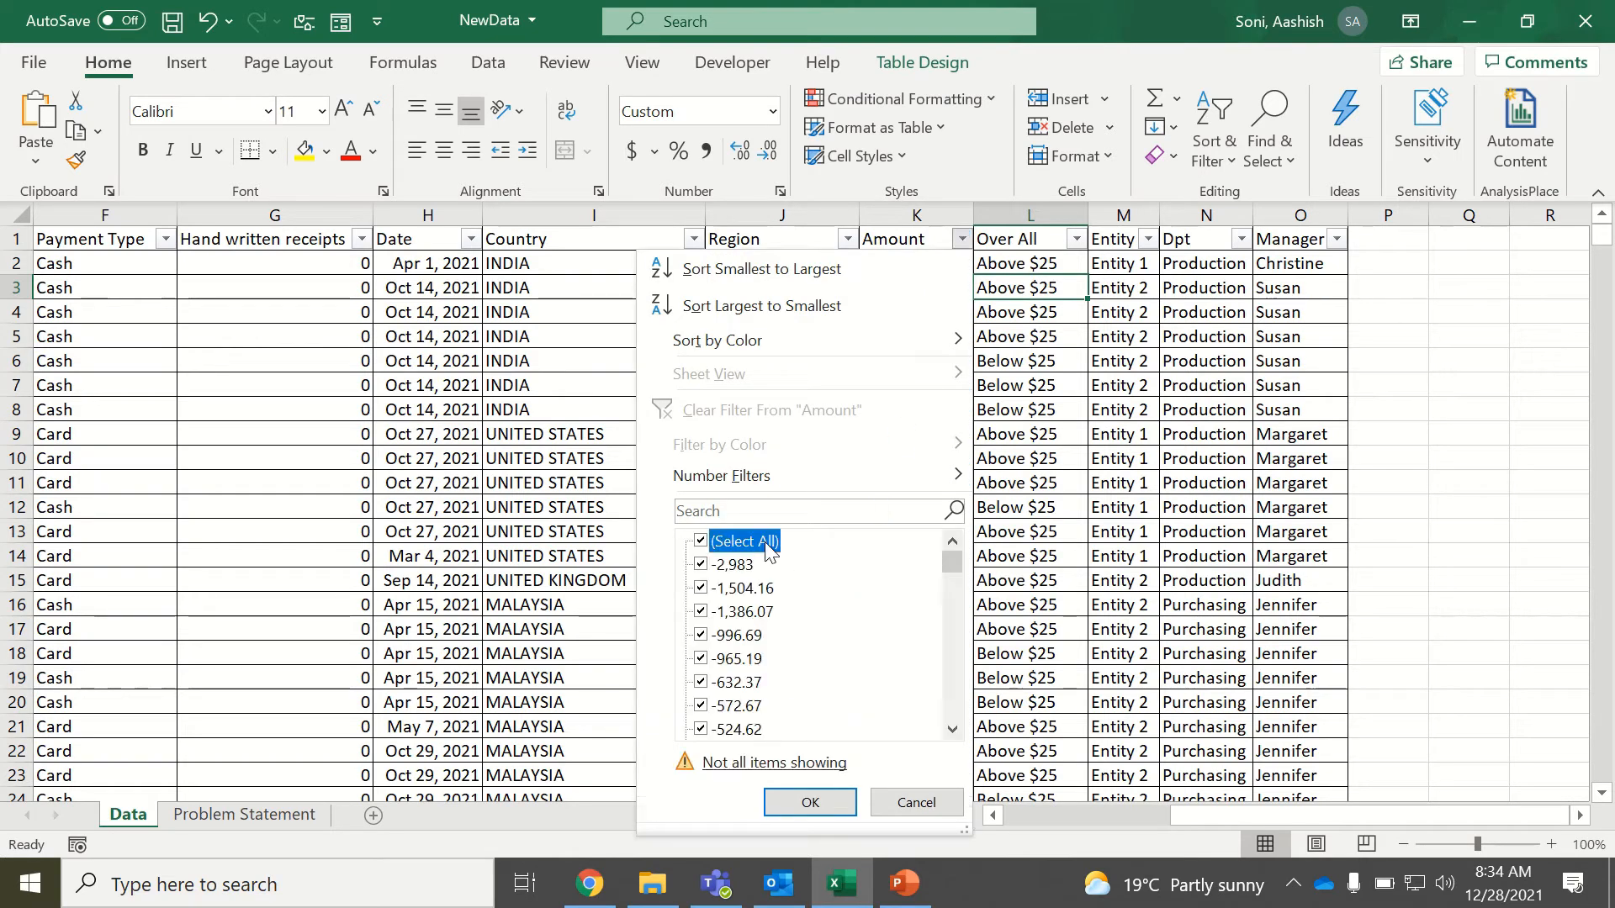
mouse_move(952, 562)
left_mouse_down()
mouse_move(955, 690)
mouse_move(942, 580)
left_mouse_up()
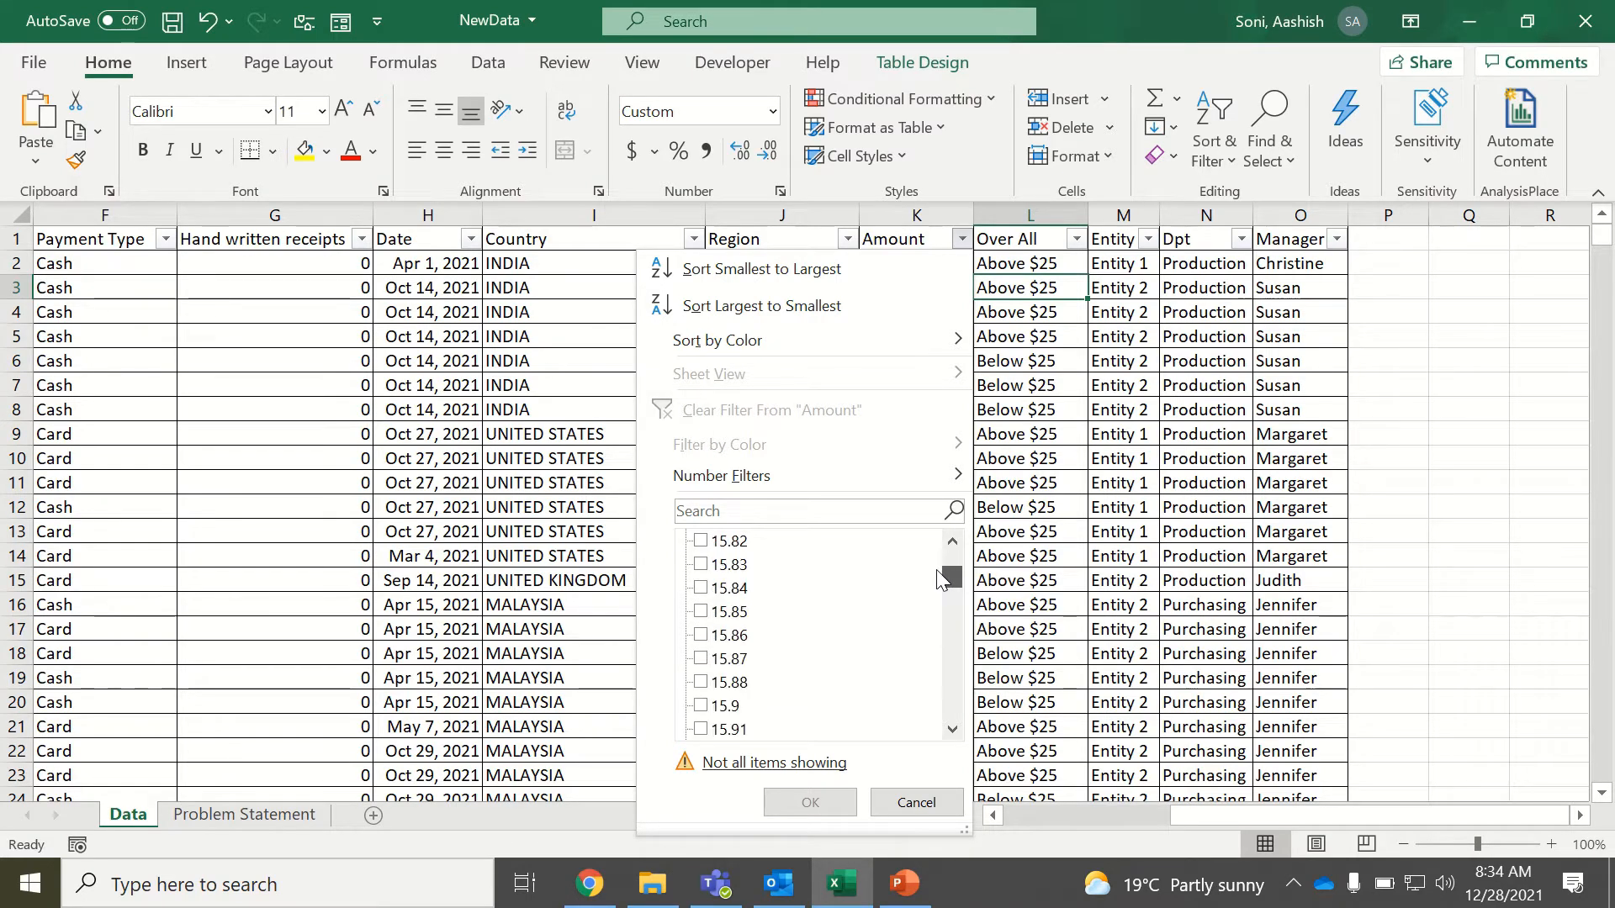
left_click(697, 566)
left_click(837, 802)
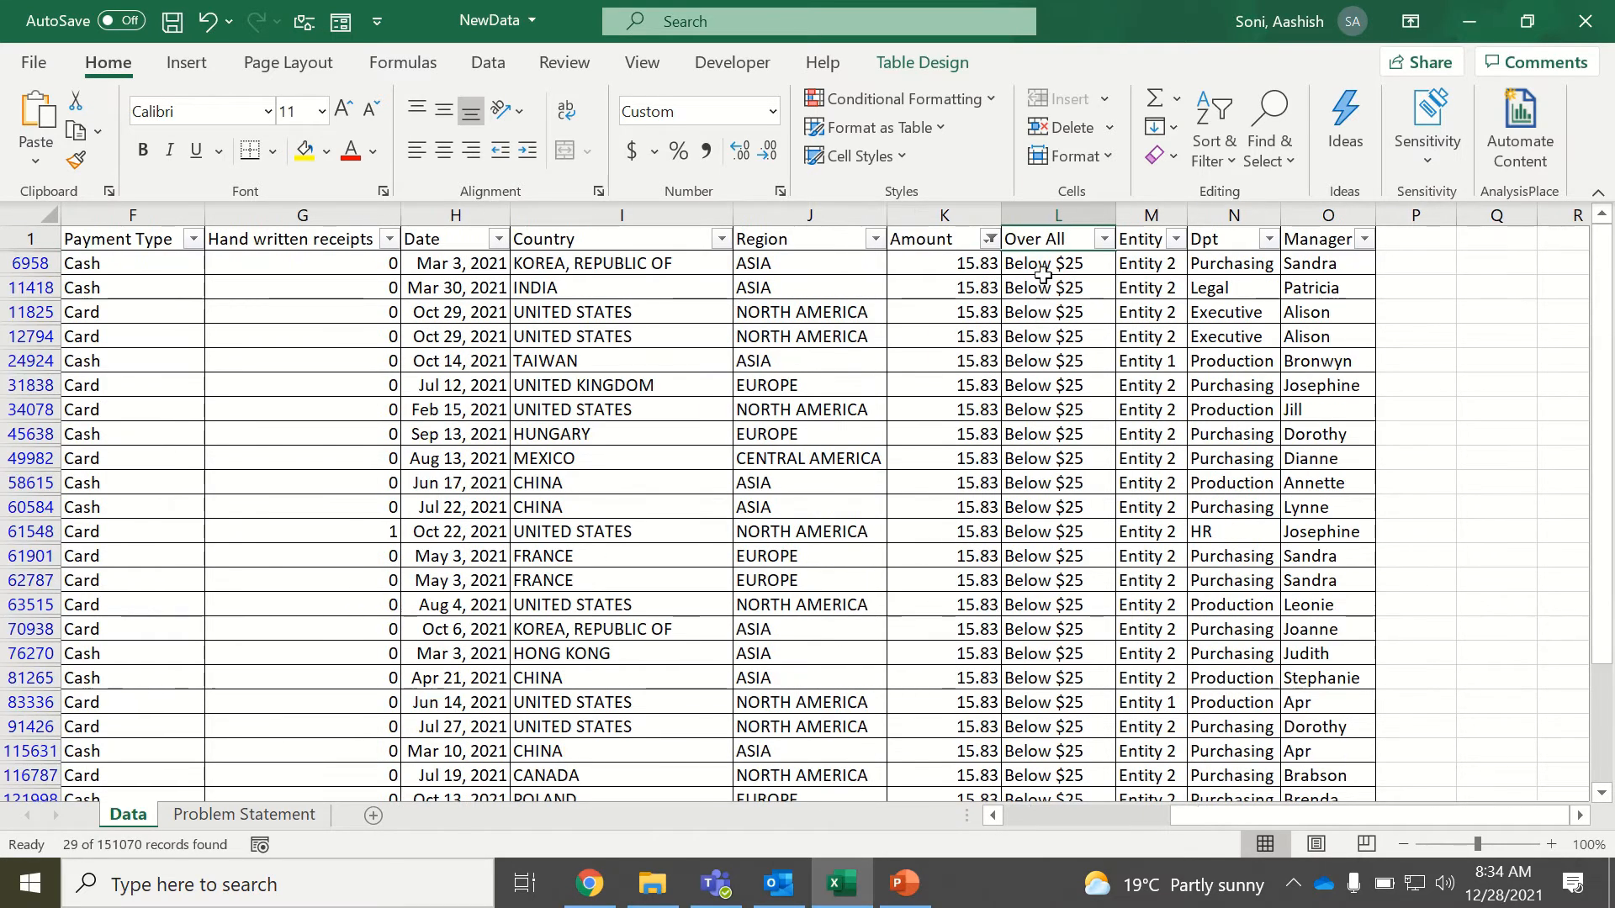
left_click_drag(1043, 265, 1085, 486)
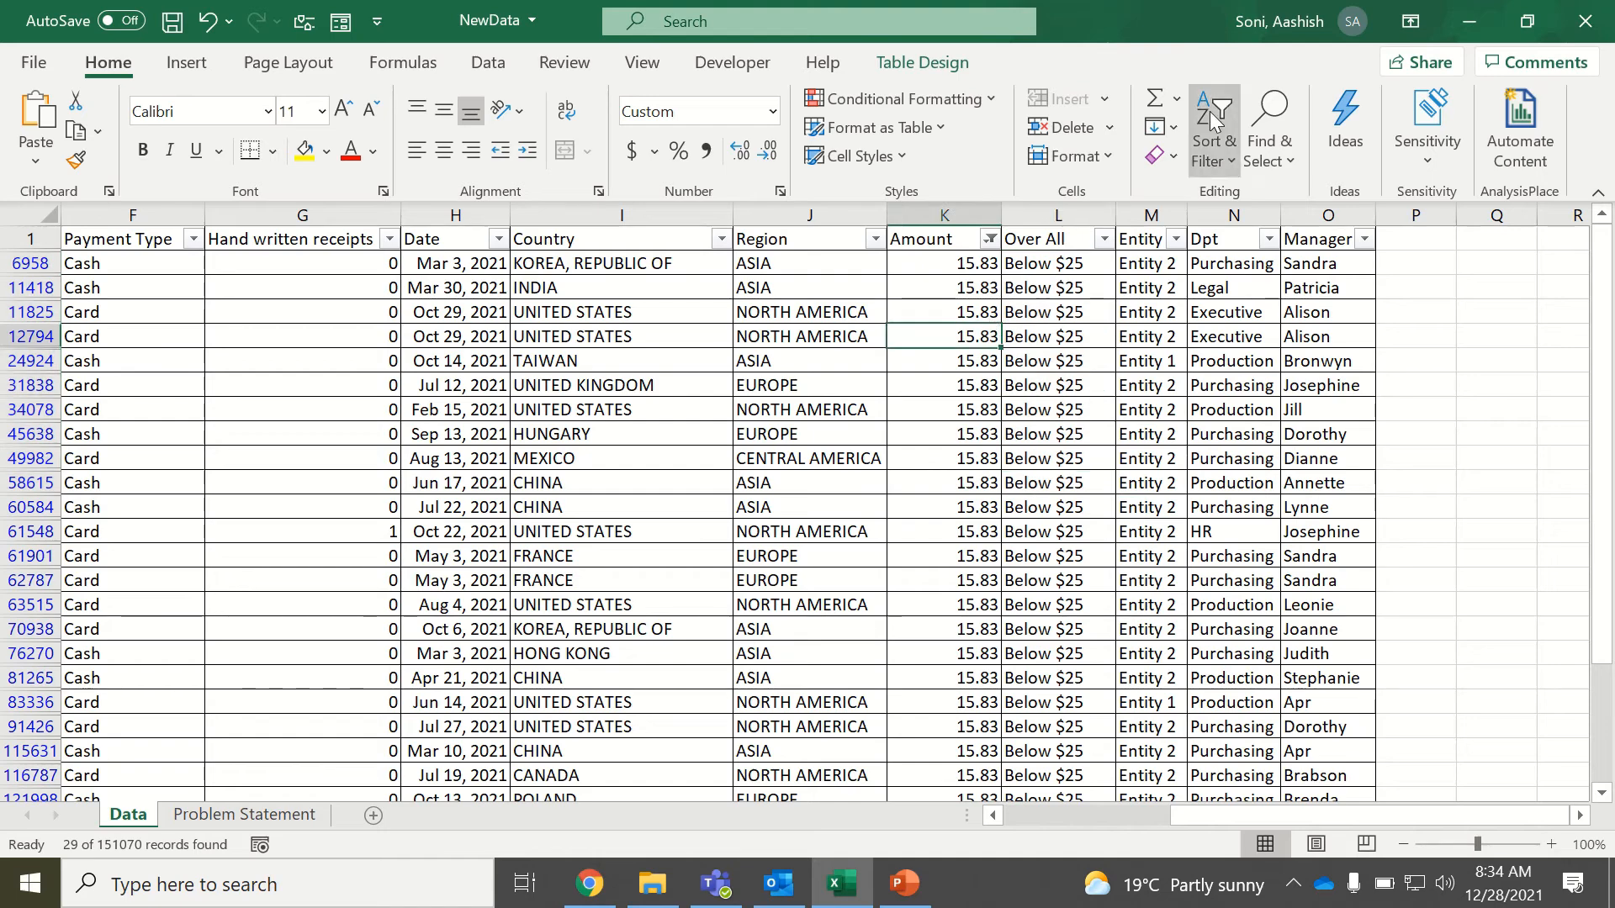
Clear the Amount filter so the table shows all records.
left_click(1216, 143)
left_click(1257, 360)
left_click(1259, 359)
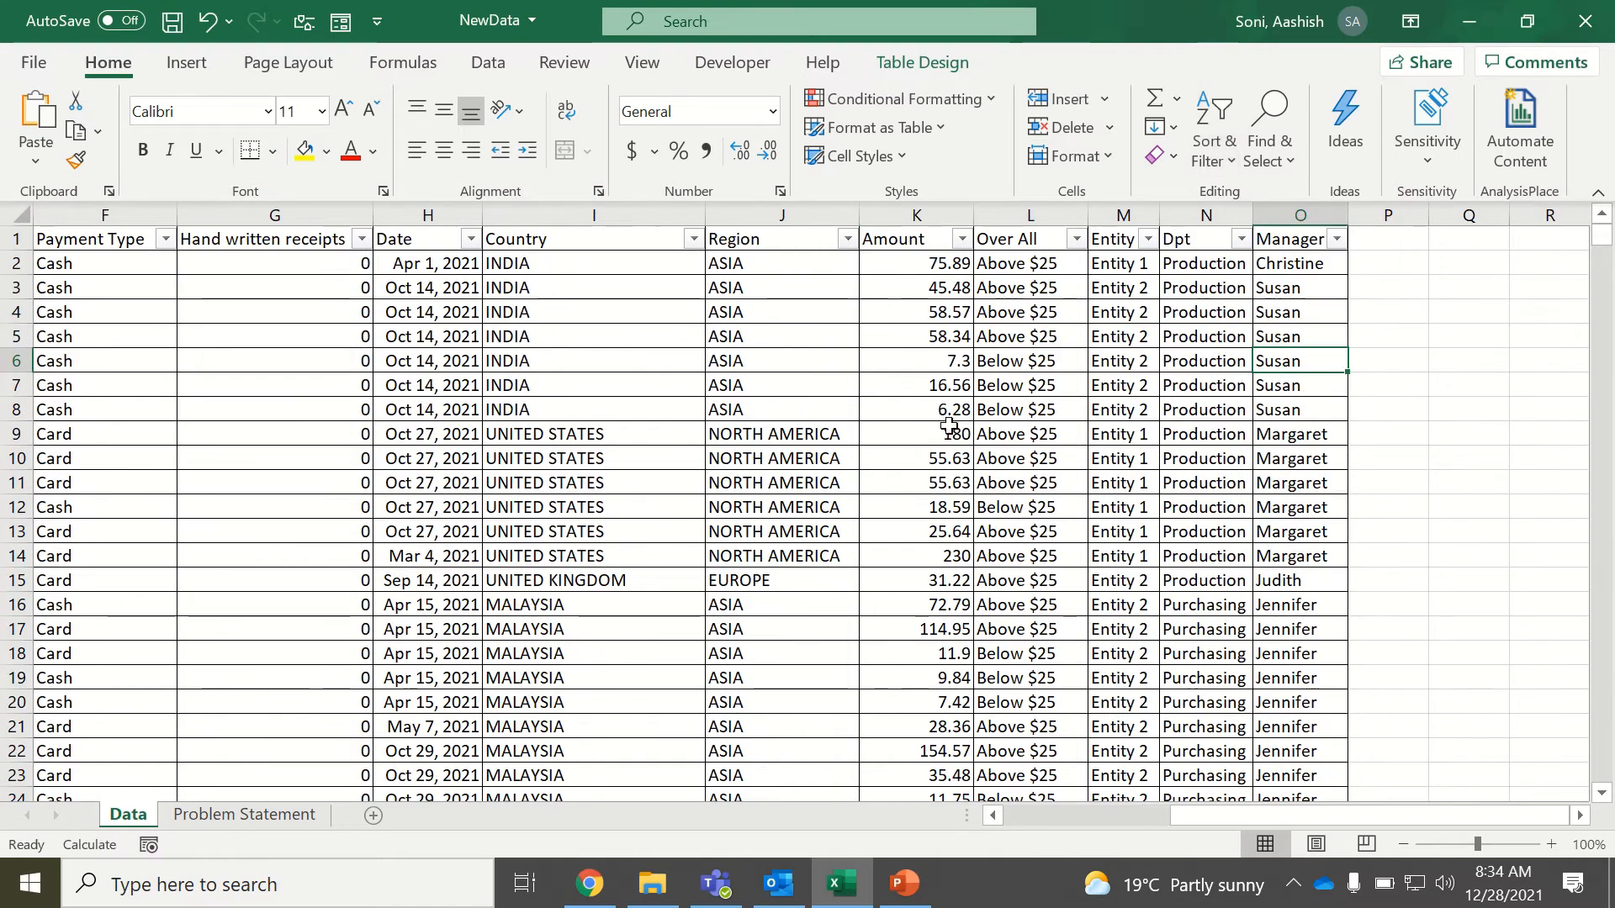
Add test amounts 100 and 10 in the Amount column directly below the table's last record.
left_click(949, 427)
key("ctrl+Down")
key("Down")
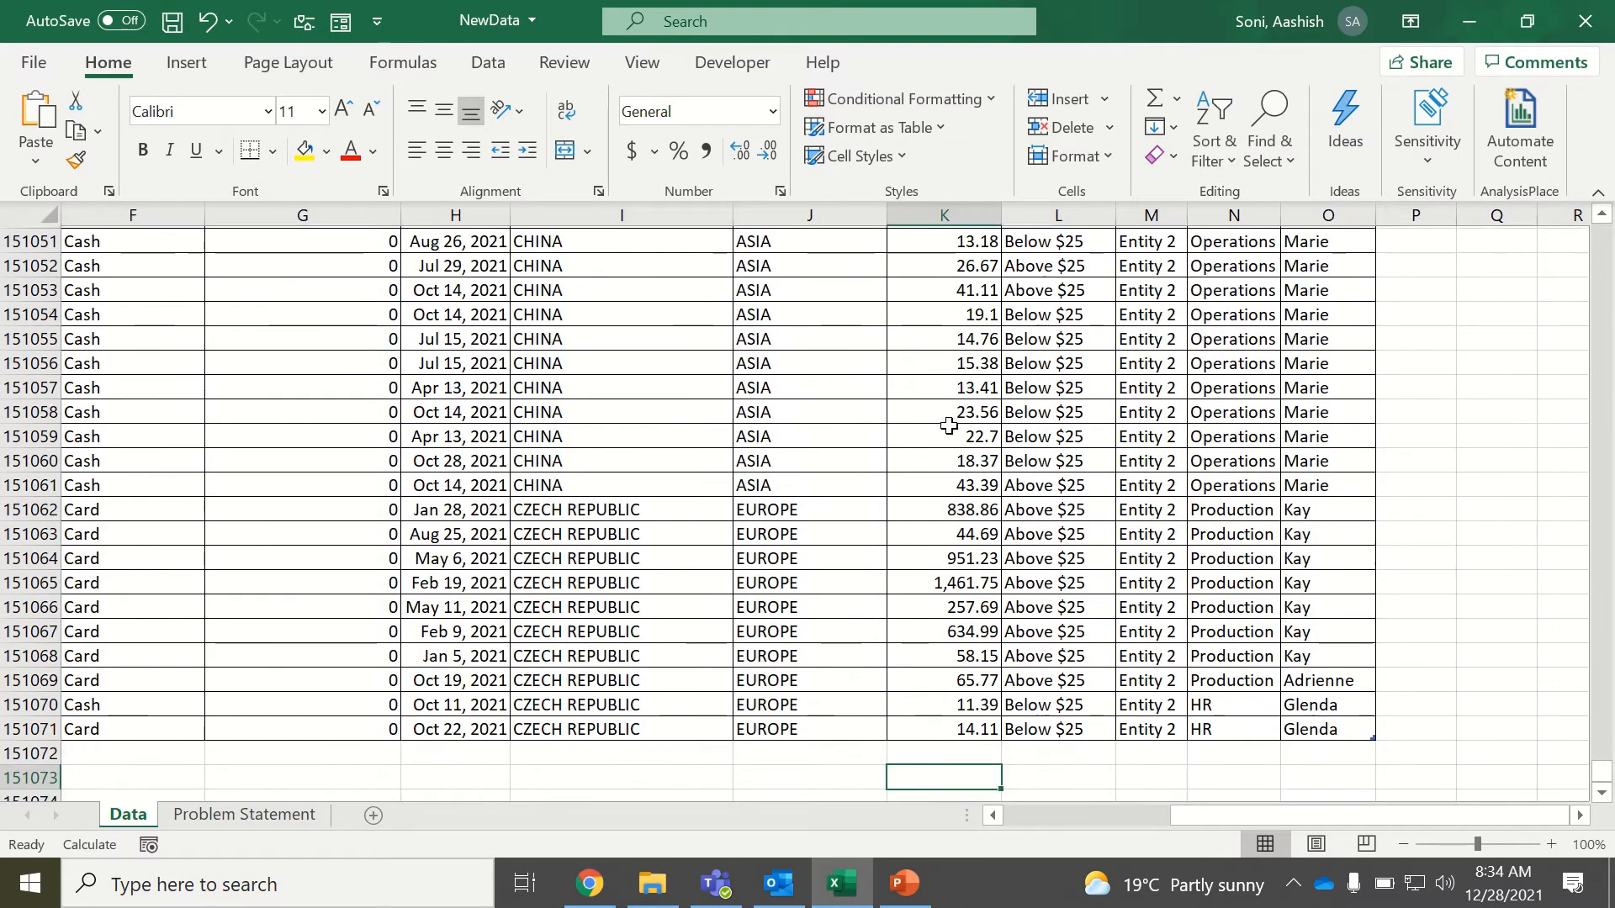
type("100")
key("Return")
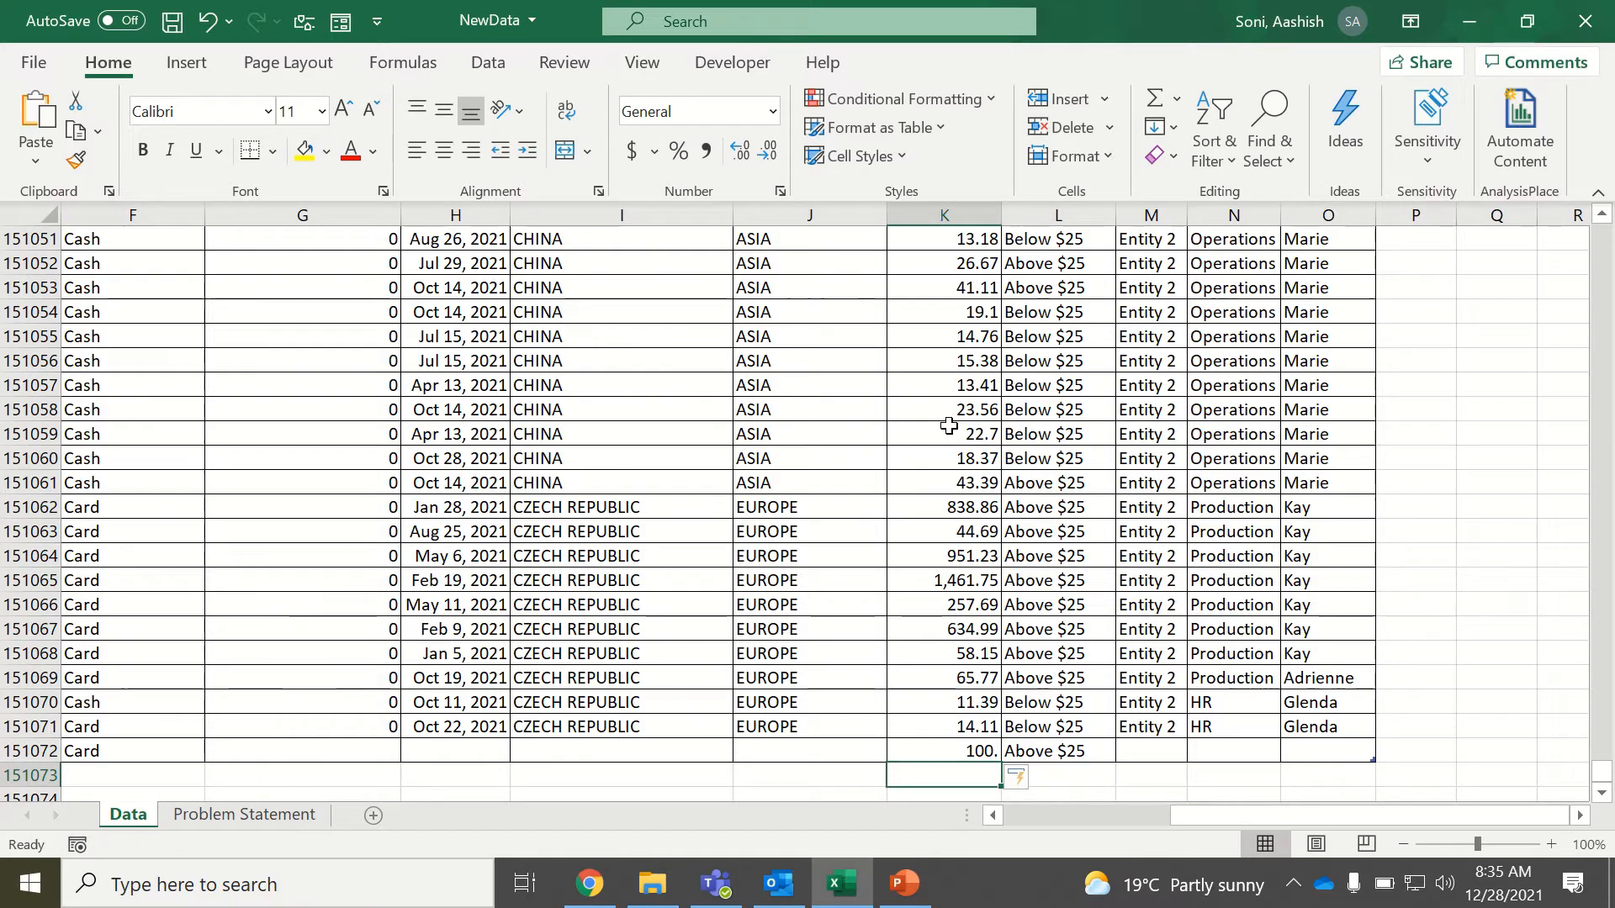
type("10")
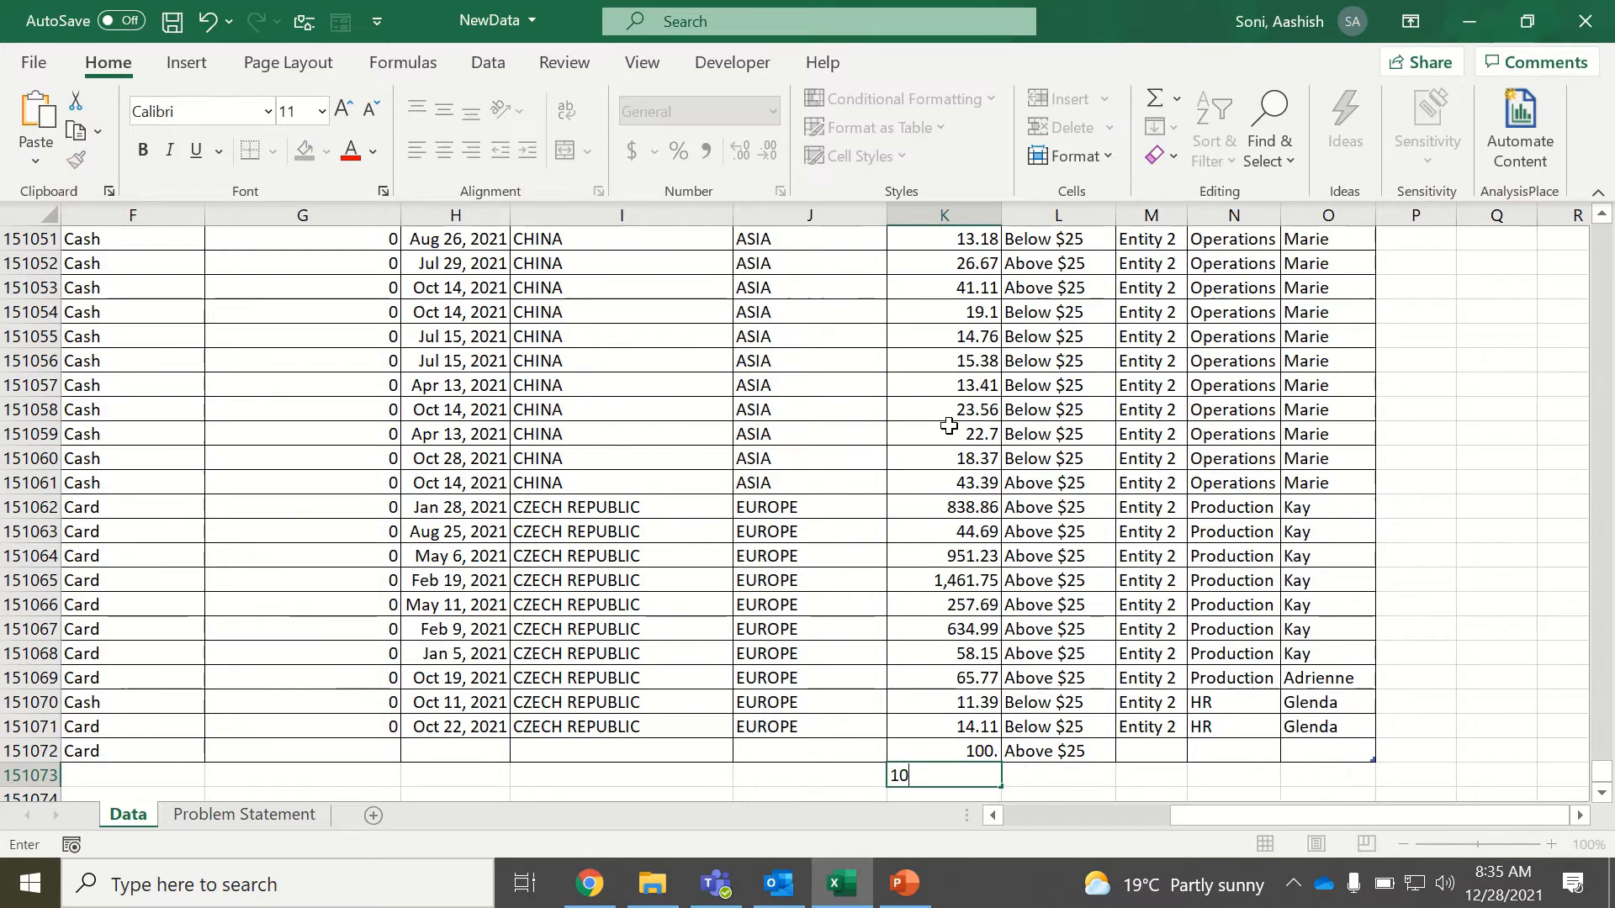
key("Tab")
Undo the 100 and 10 test amounts entered below the last record.
key("ctrl+z")
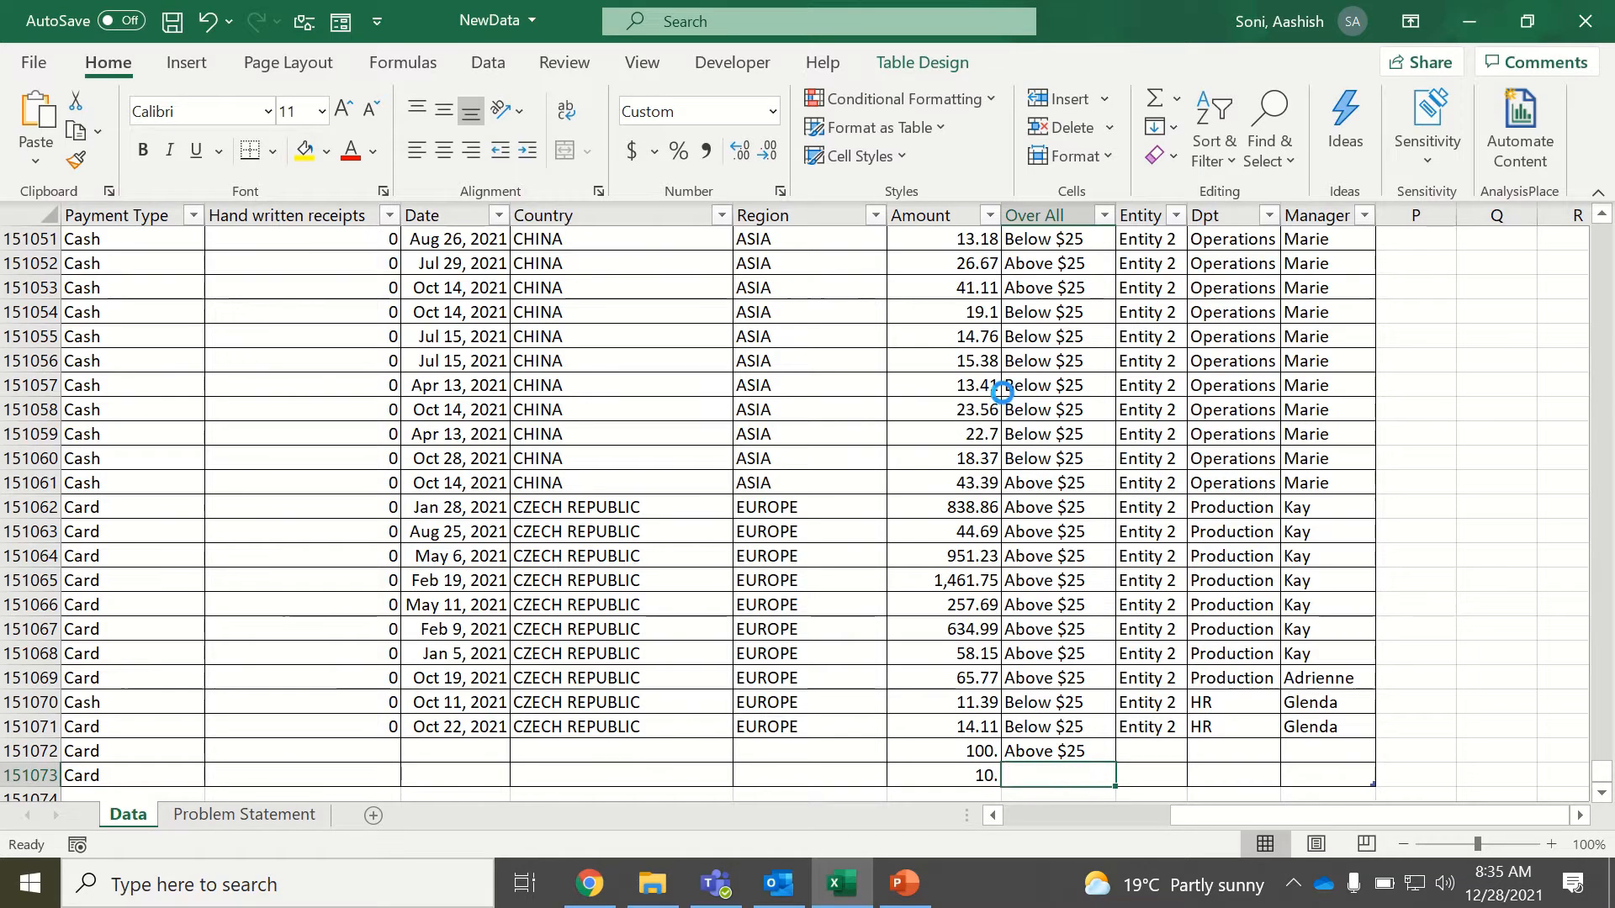
key("ctrl+z")
key("ctrl+z")
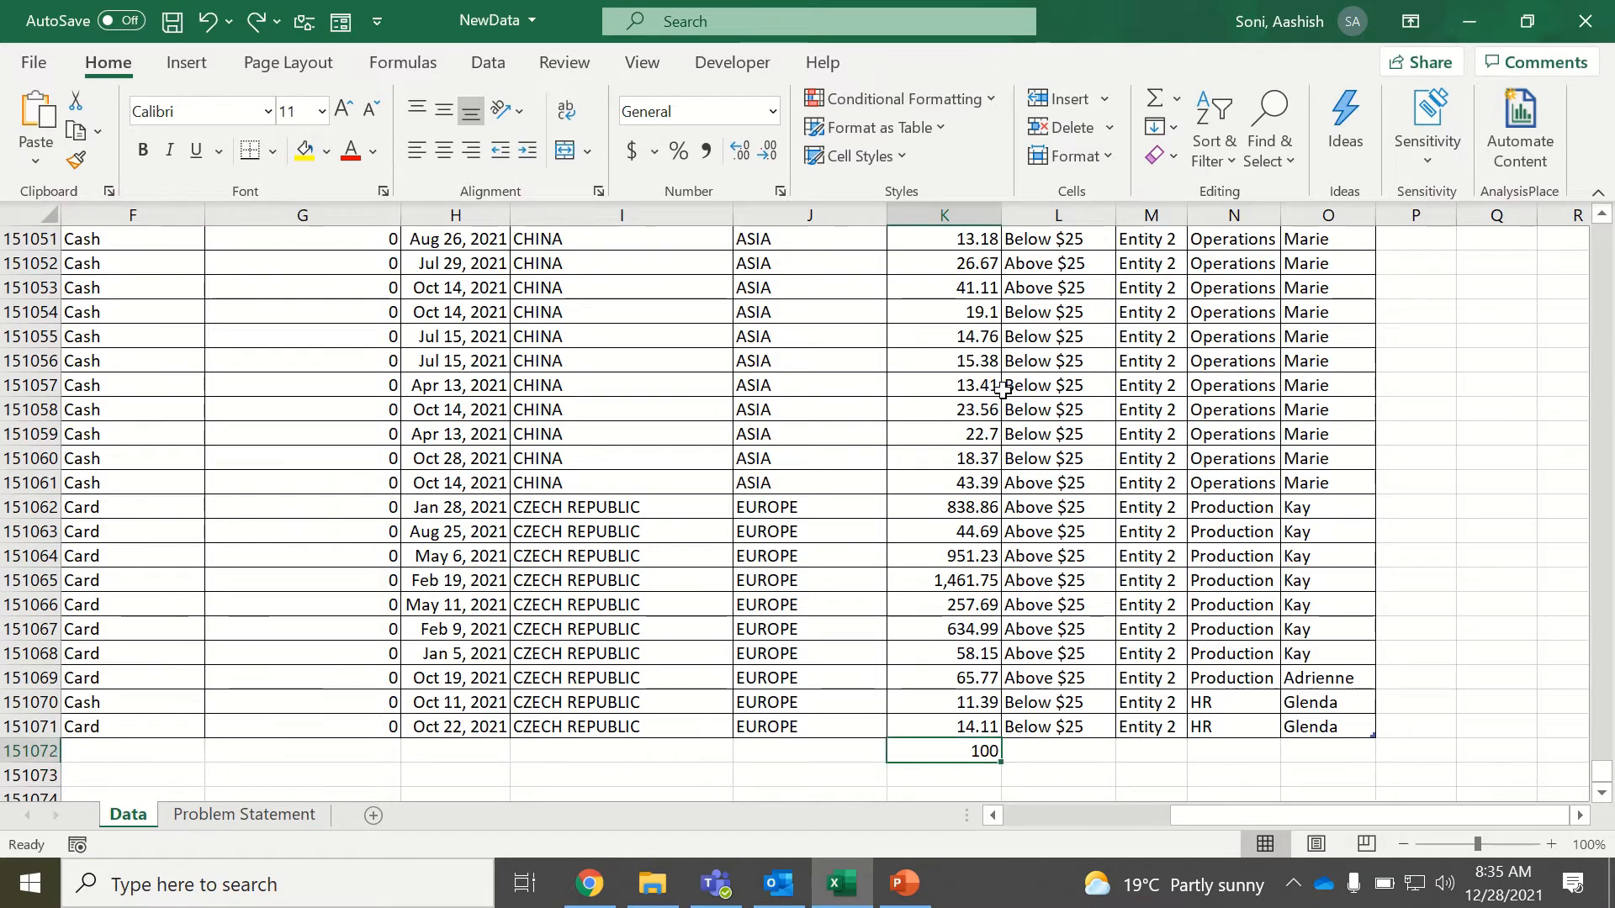
key("ctrl+z")
Return to the table's first record and review the columns from Amount back to Emp Name, ending at Expense Type.
left_click(959, 655)
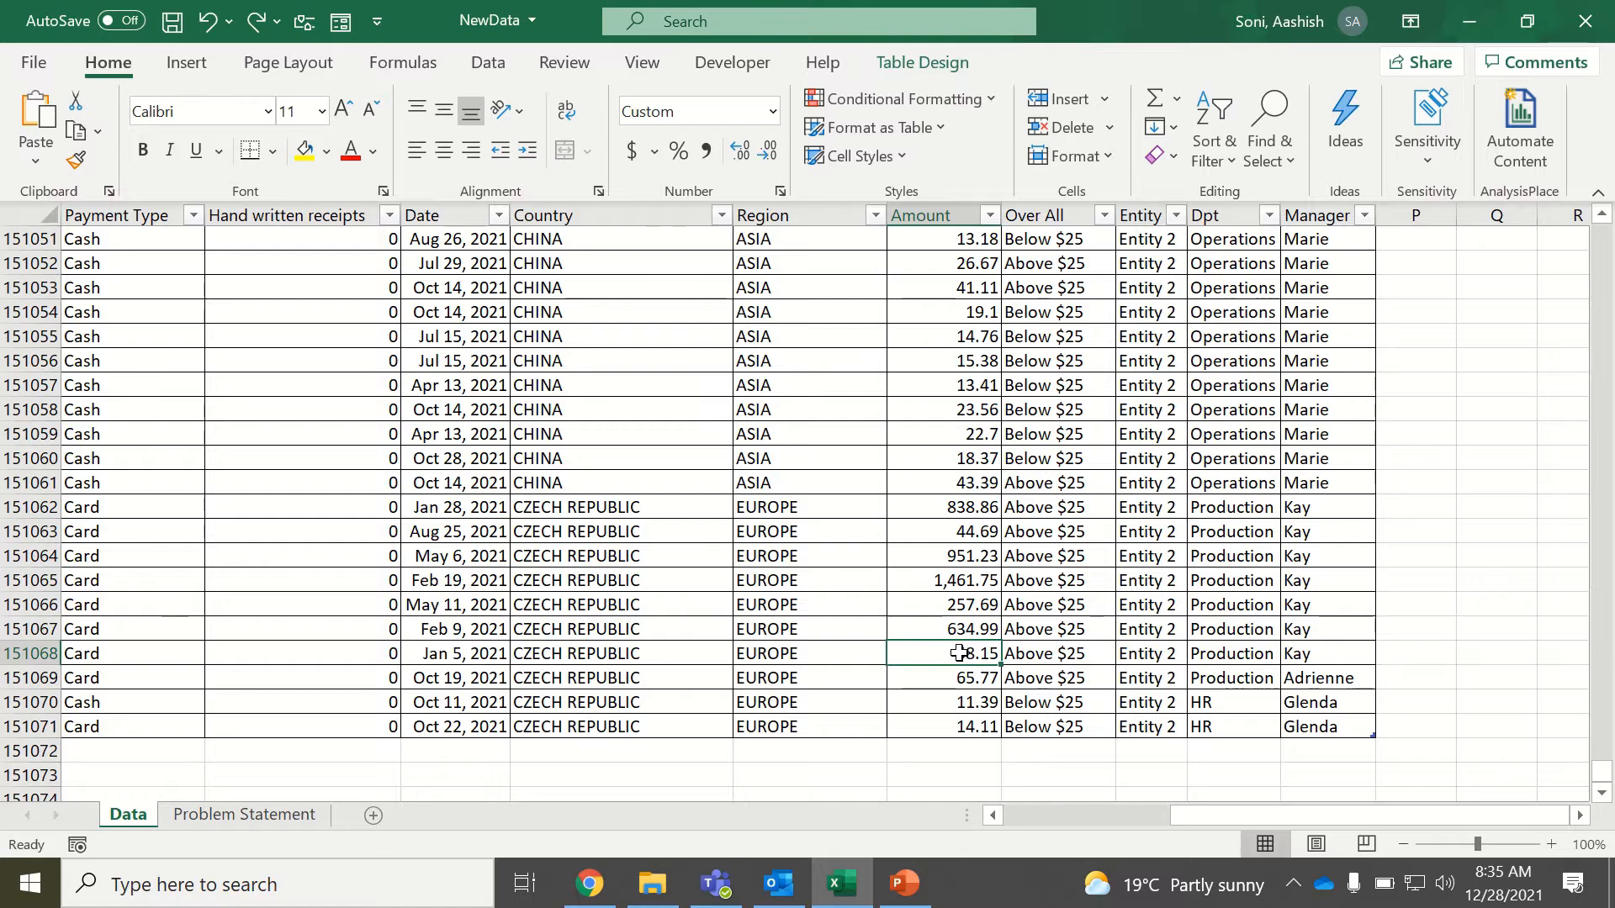
key("ctrl+Up")
key("Down")
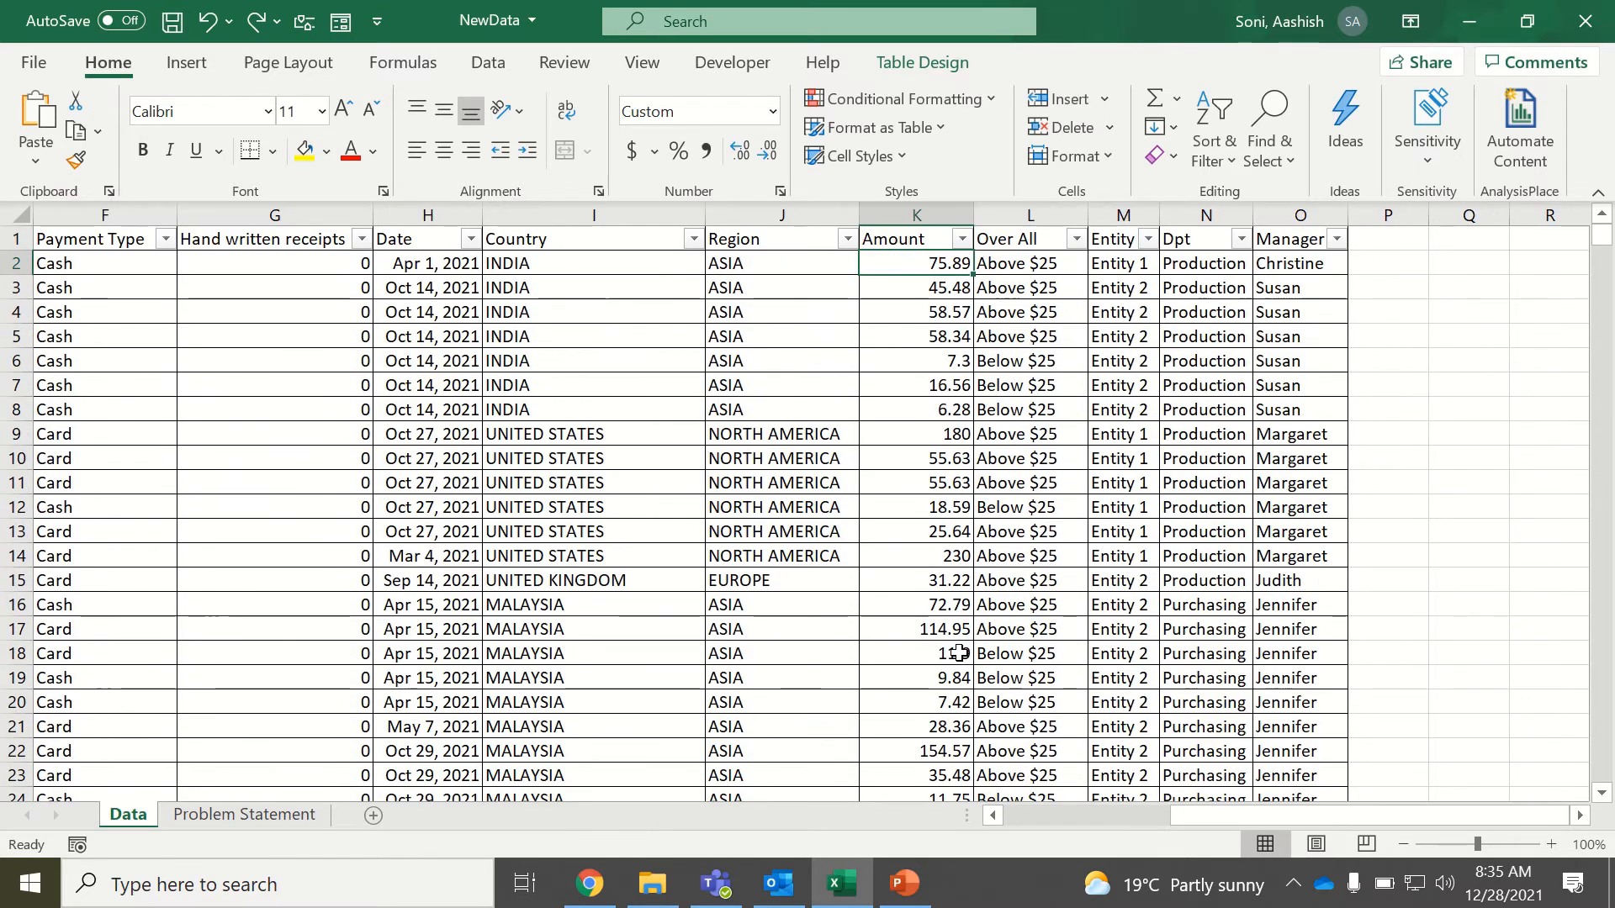
key("Left")
key("Left")
key("Left")
key("Left")
key("Left")
key("Left")
key("Left")
key("Left")
key("Left")
key("Left")
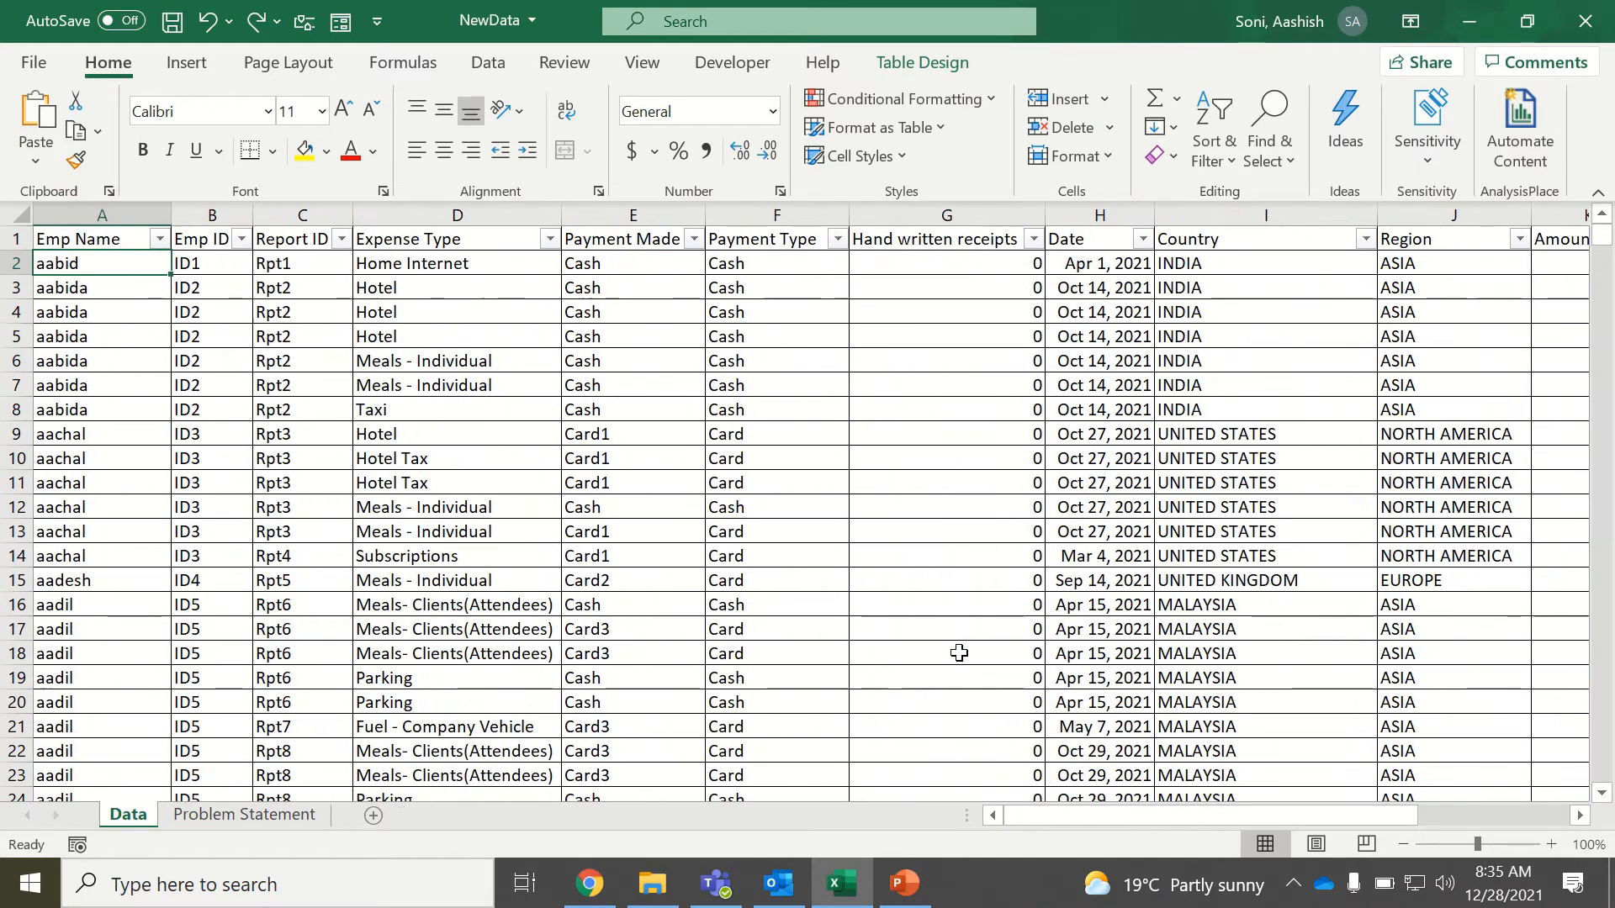
key("Right")
key("Right")
key("Right")
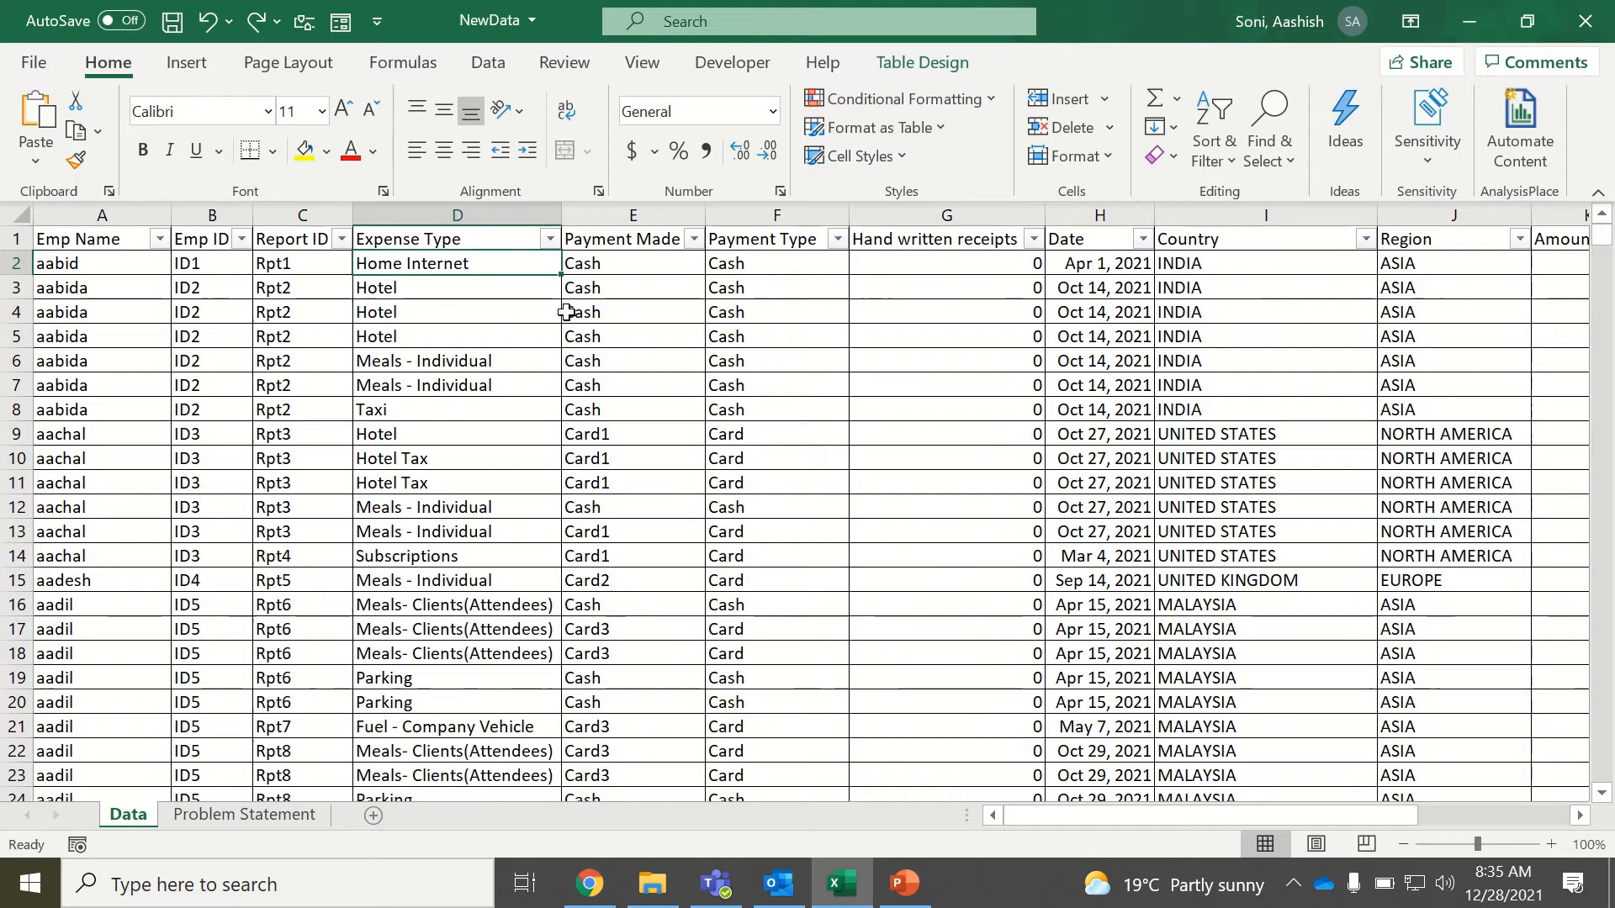
Examine the list of distinct expense categories in the Expense Type column without filtering it.
left_click(550, 239)
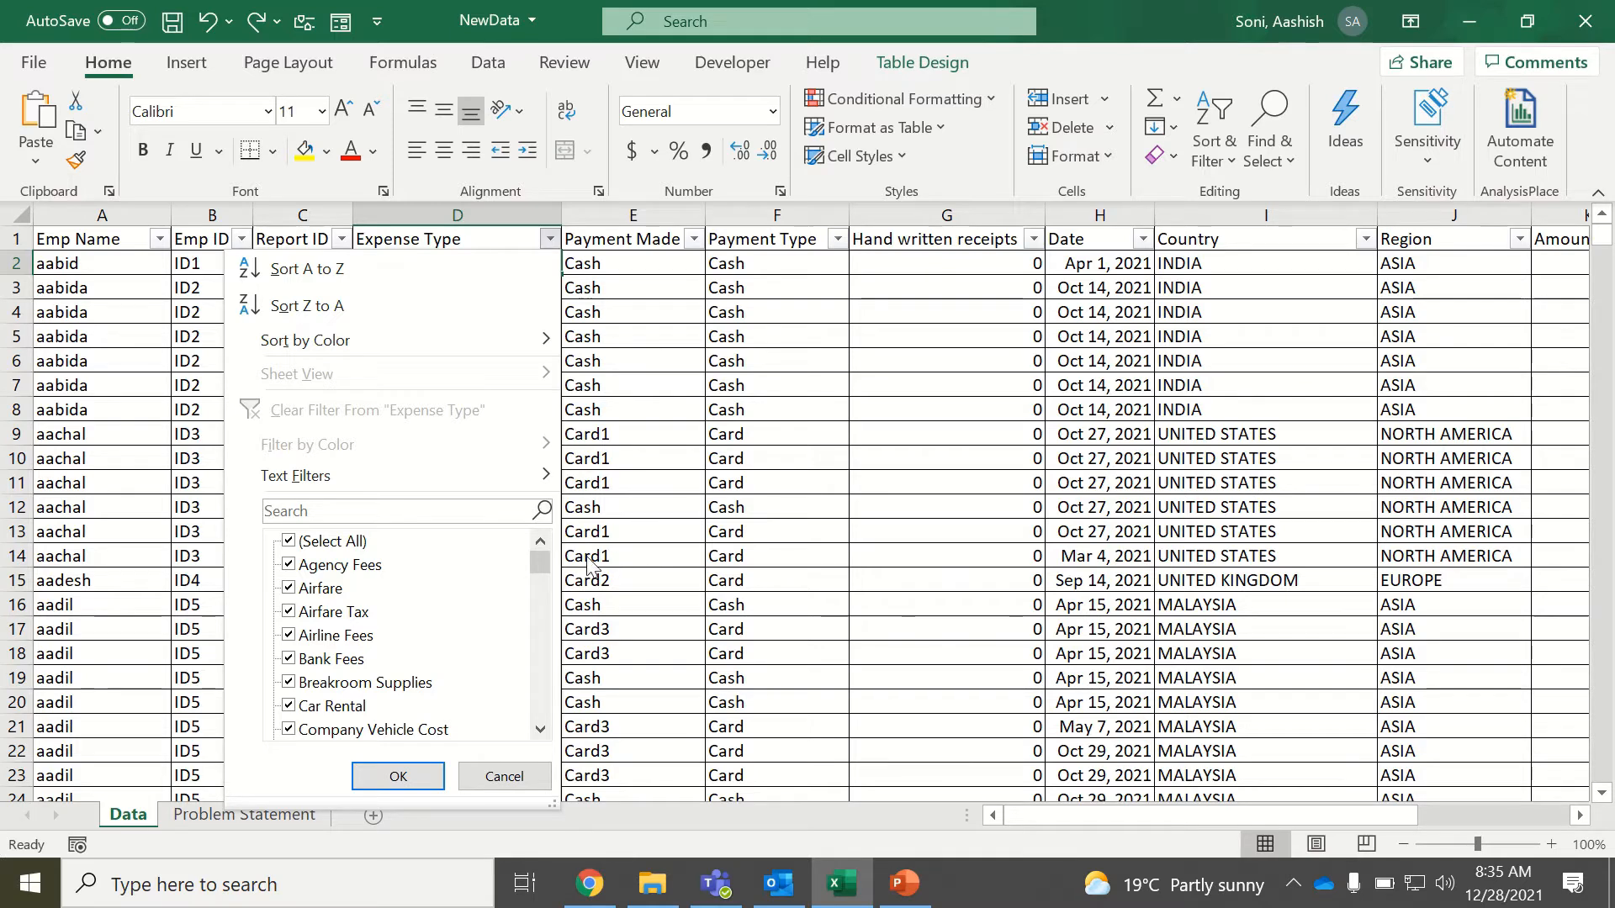
left_click_drag(541, 560, 544, 583)
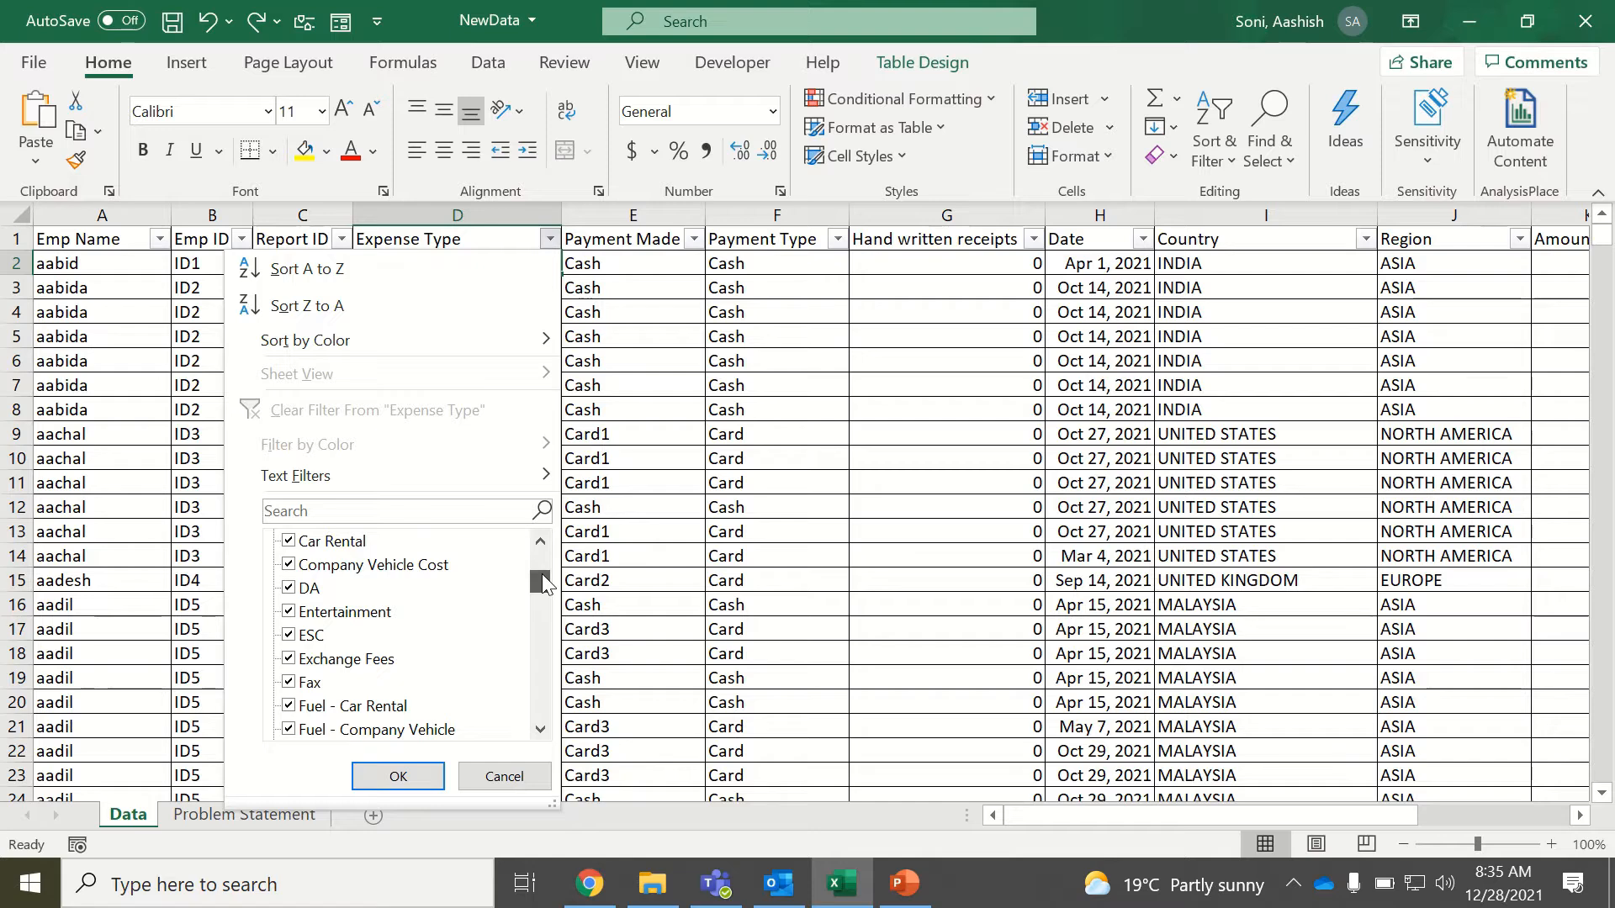
left_click_drag(542, 576, 549, 604)
key("Escape")
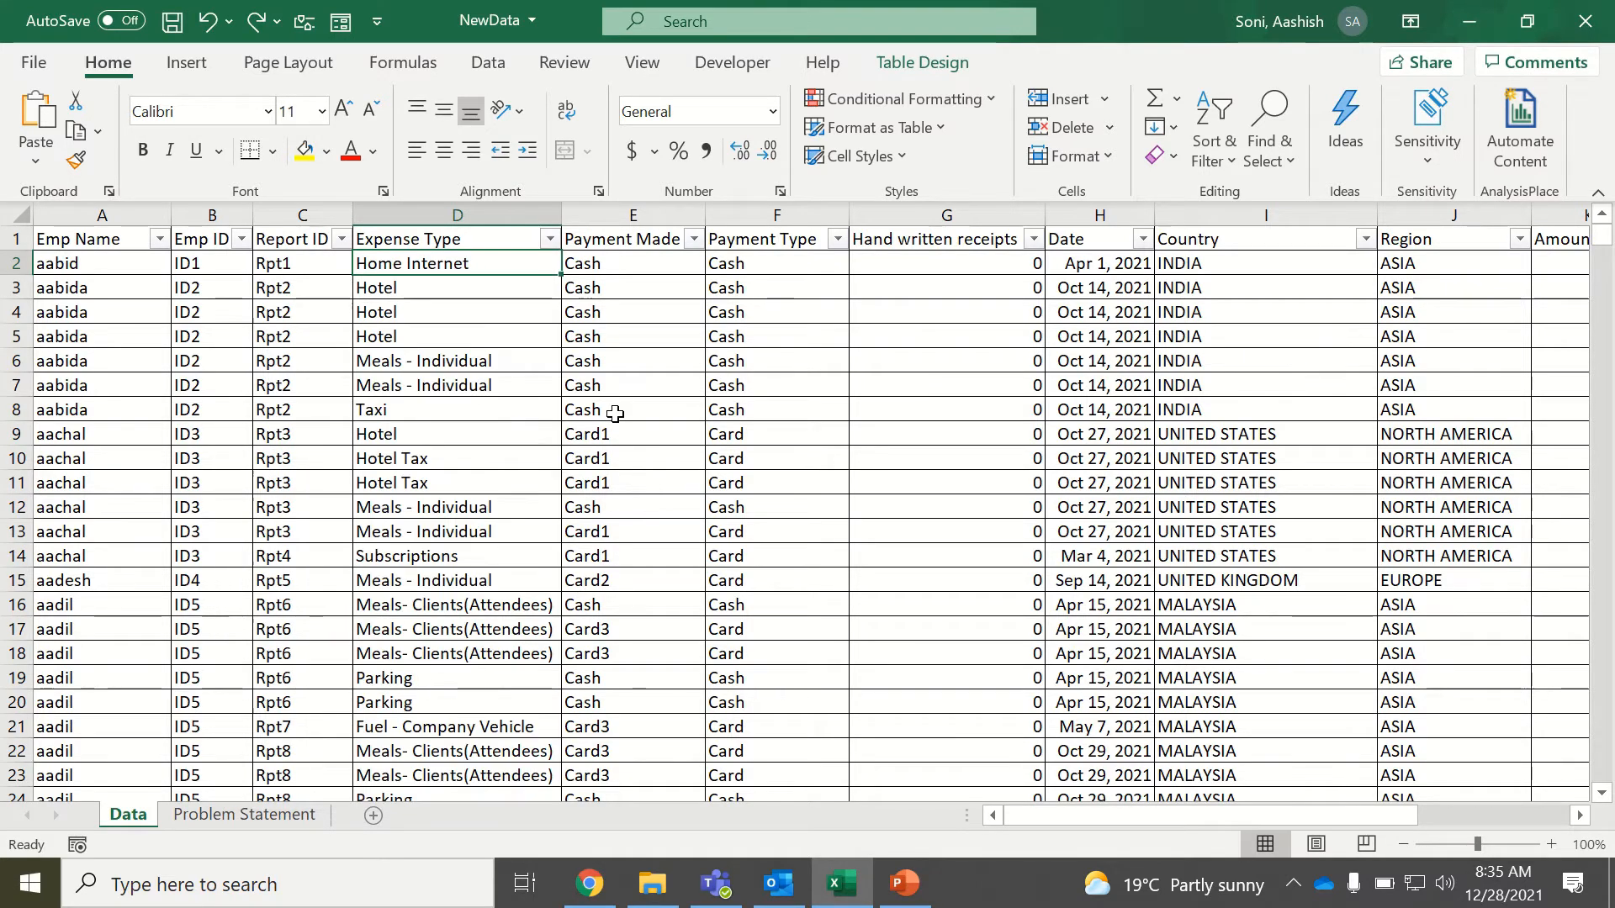
left_click(550, 244)
left_click_drag(541, 559, 543, 626)
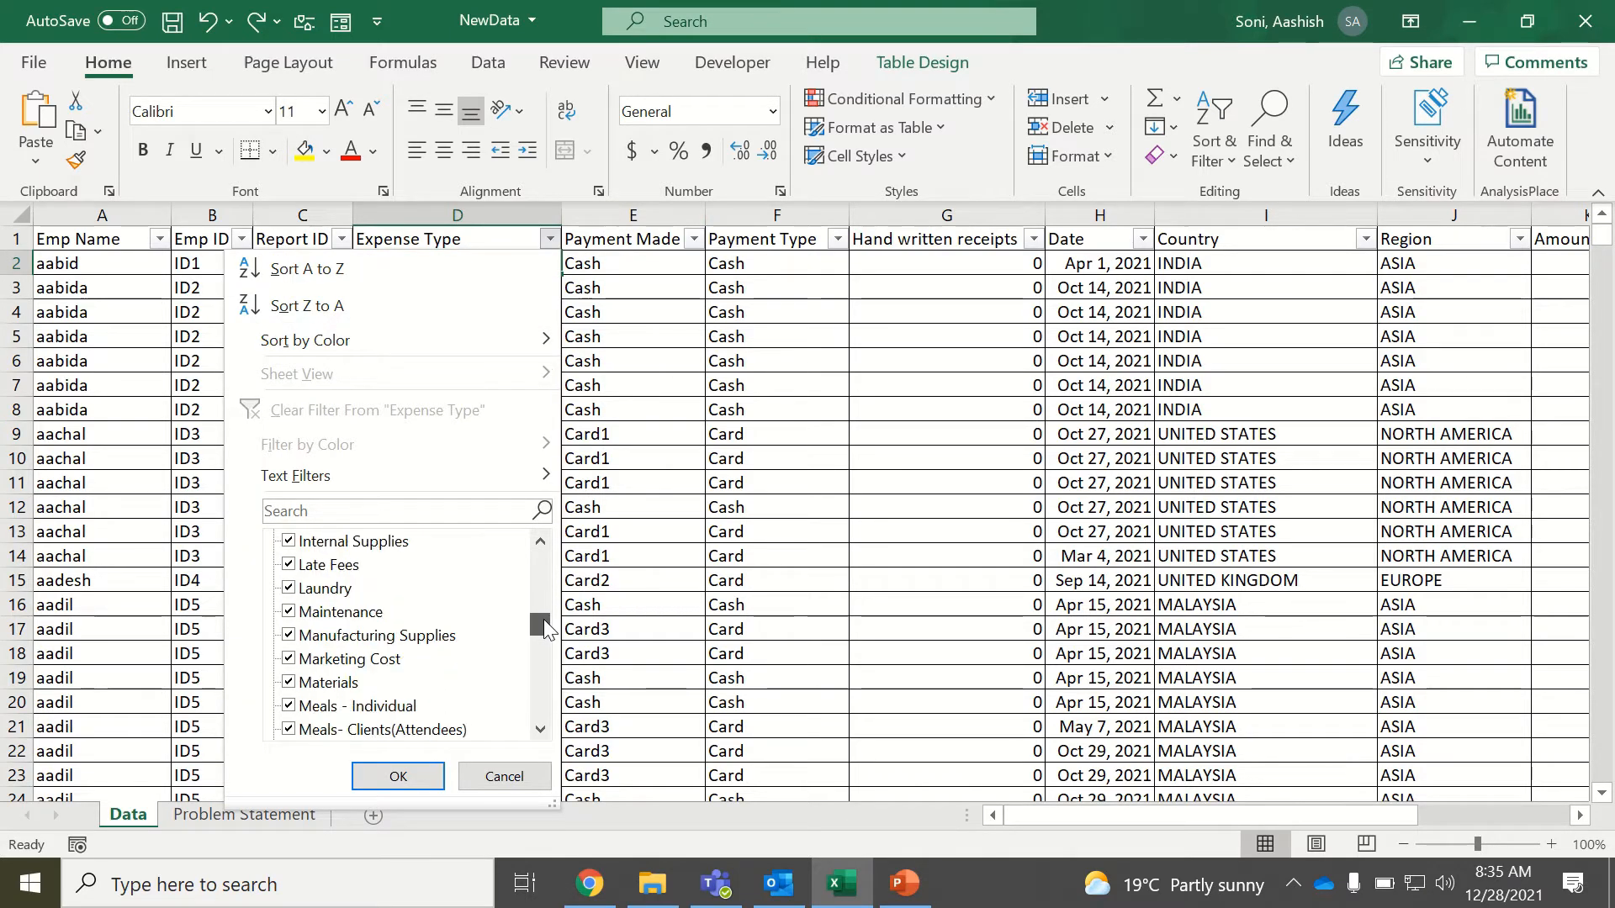
left_click(620, 555)
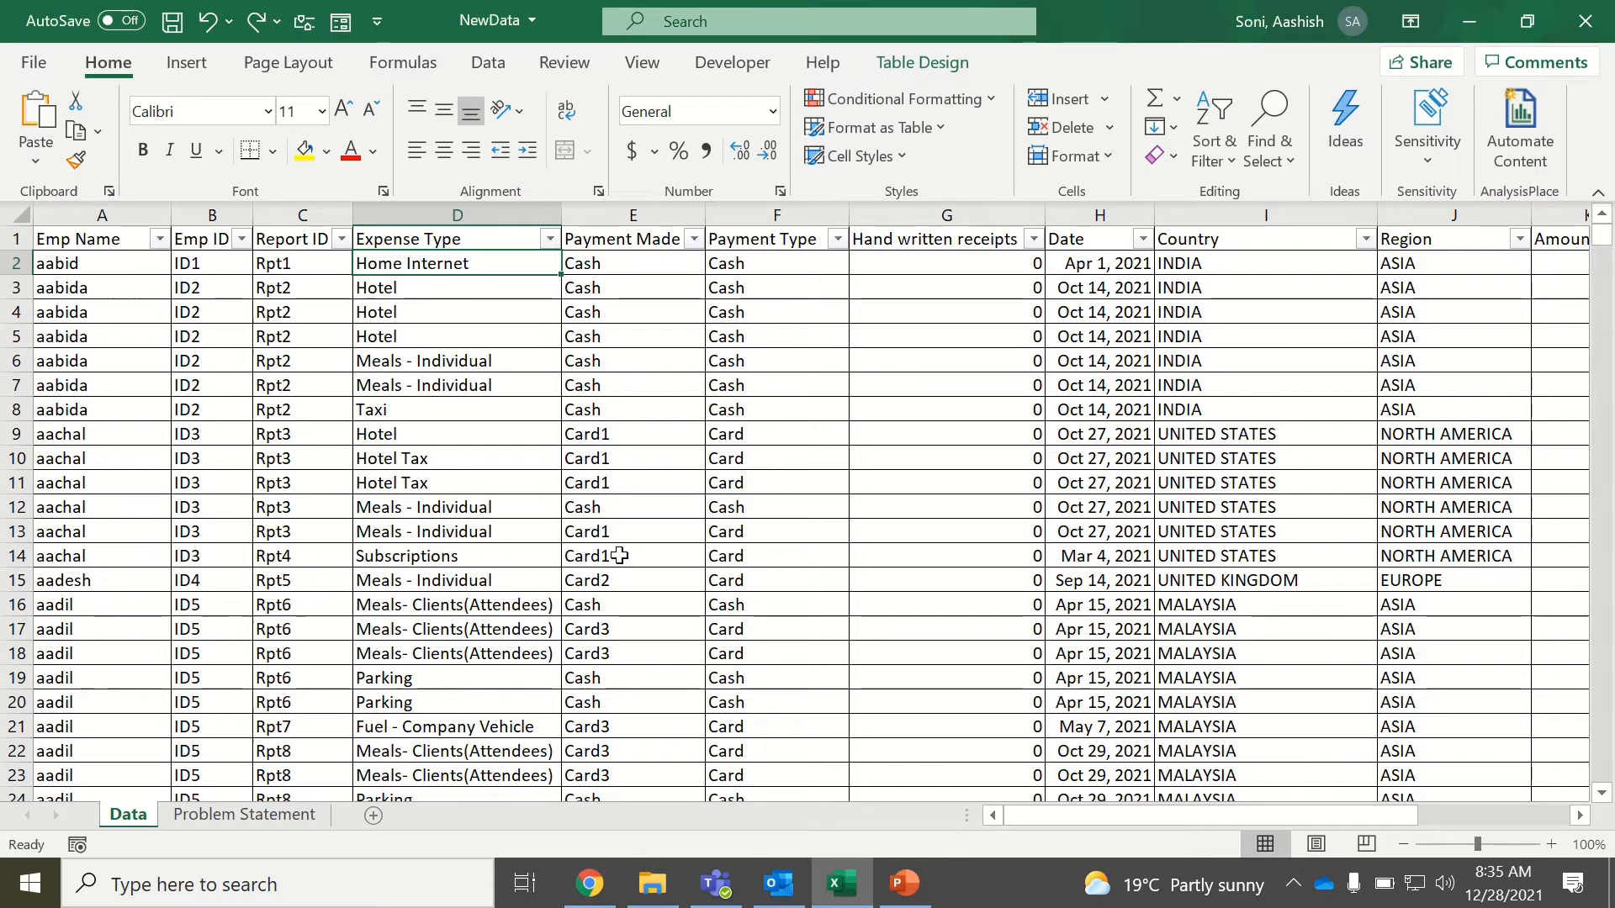
Check which distinct values the Hand written receipts column contains, leaving it unfiltered.
left_click(949, 268)
left_click(1033, 239)
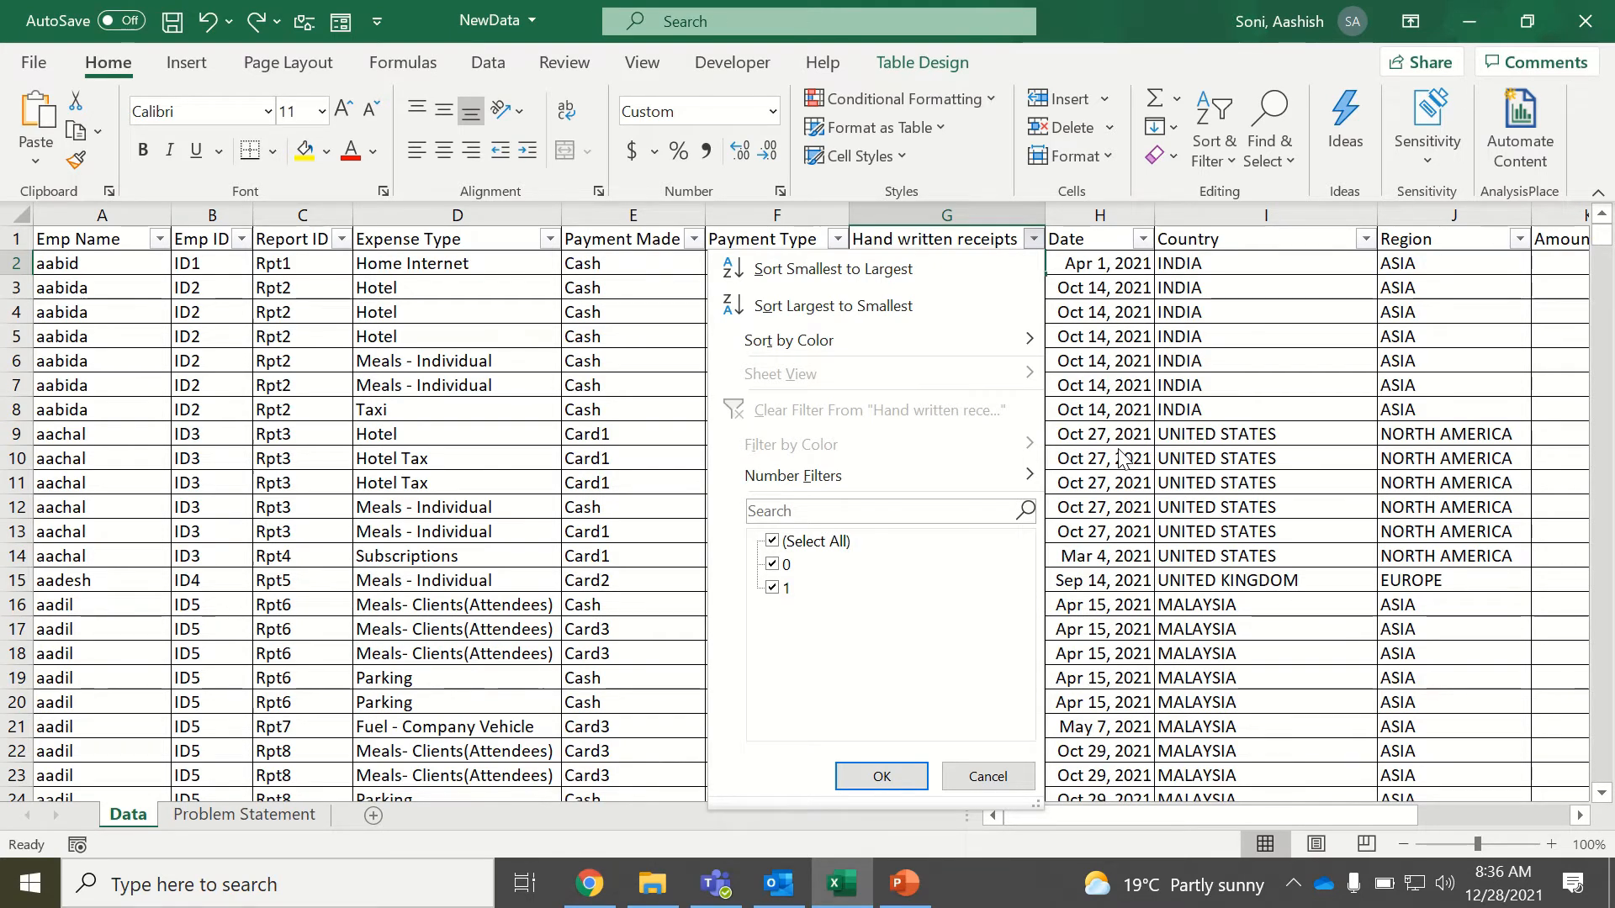
left_click(1119, 452)
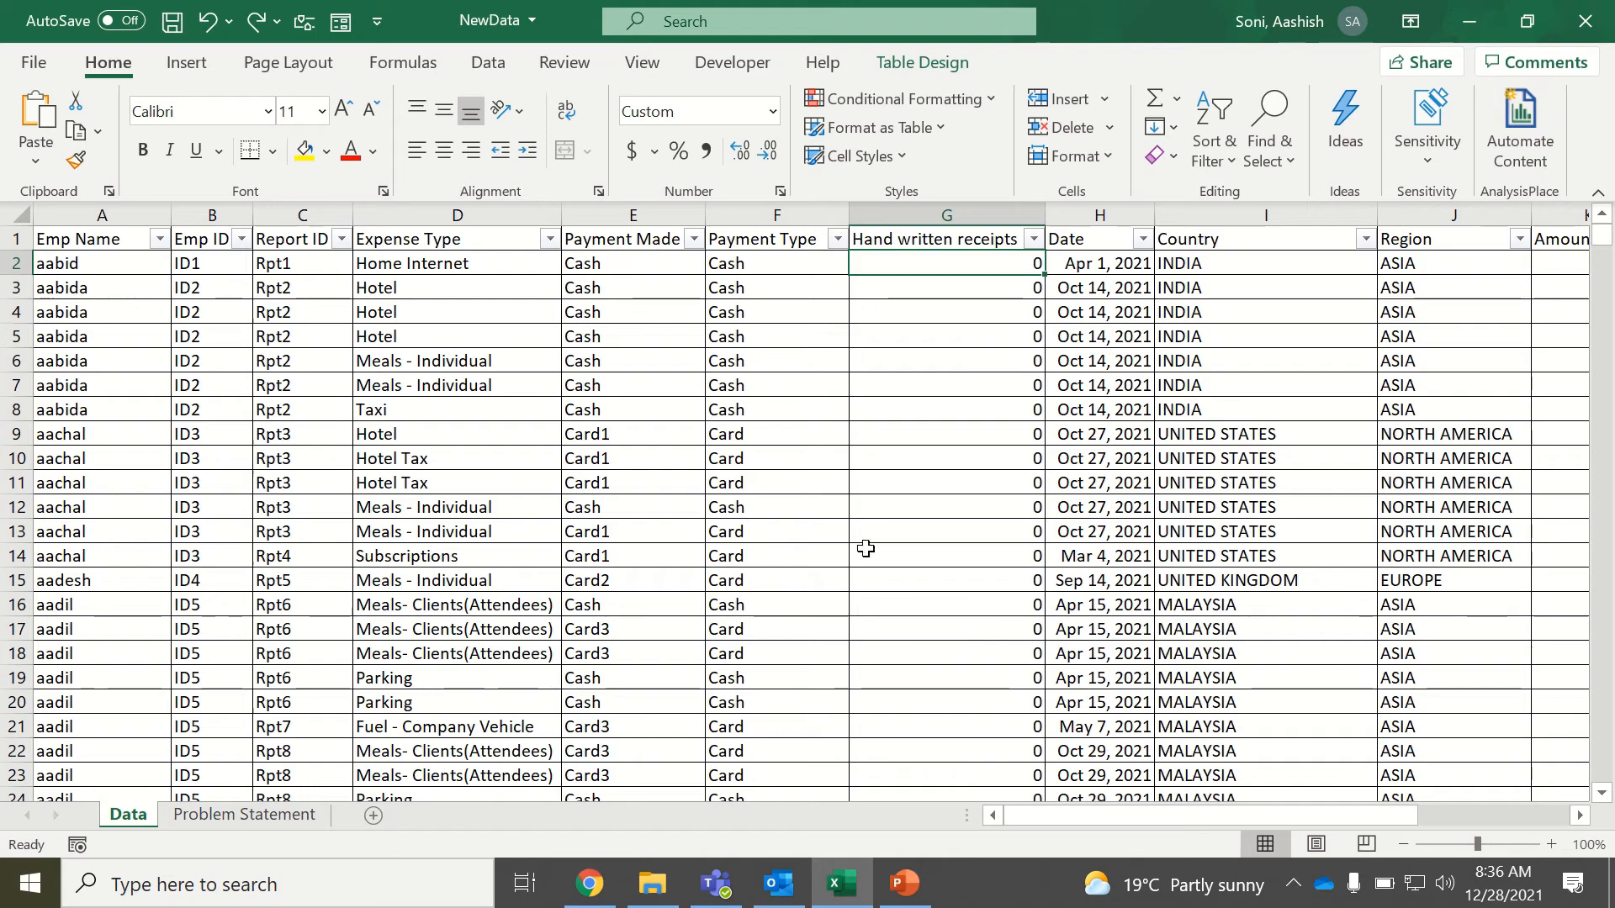
Add a new worksheet named Dashboard after the Data sheet and hide its gridlines.
left_click(370, 814)
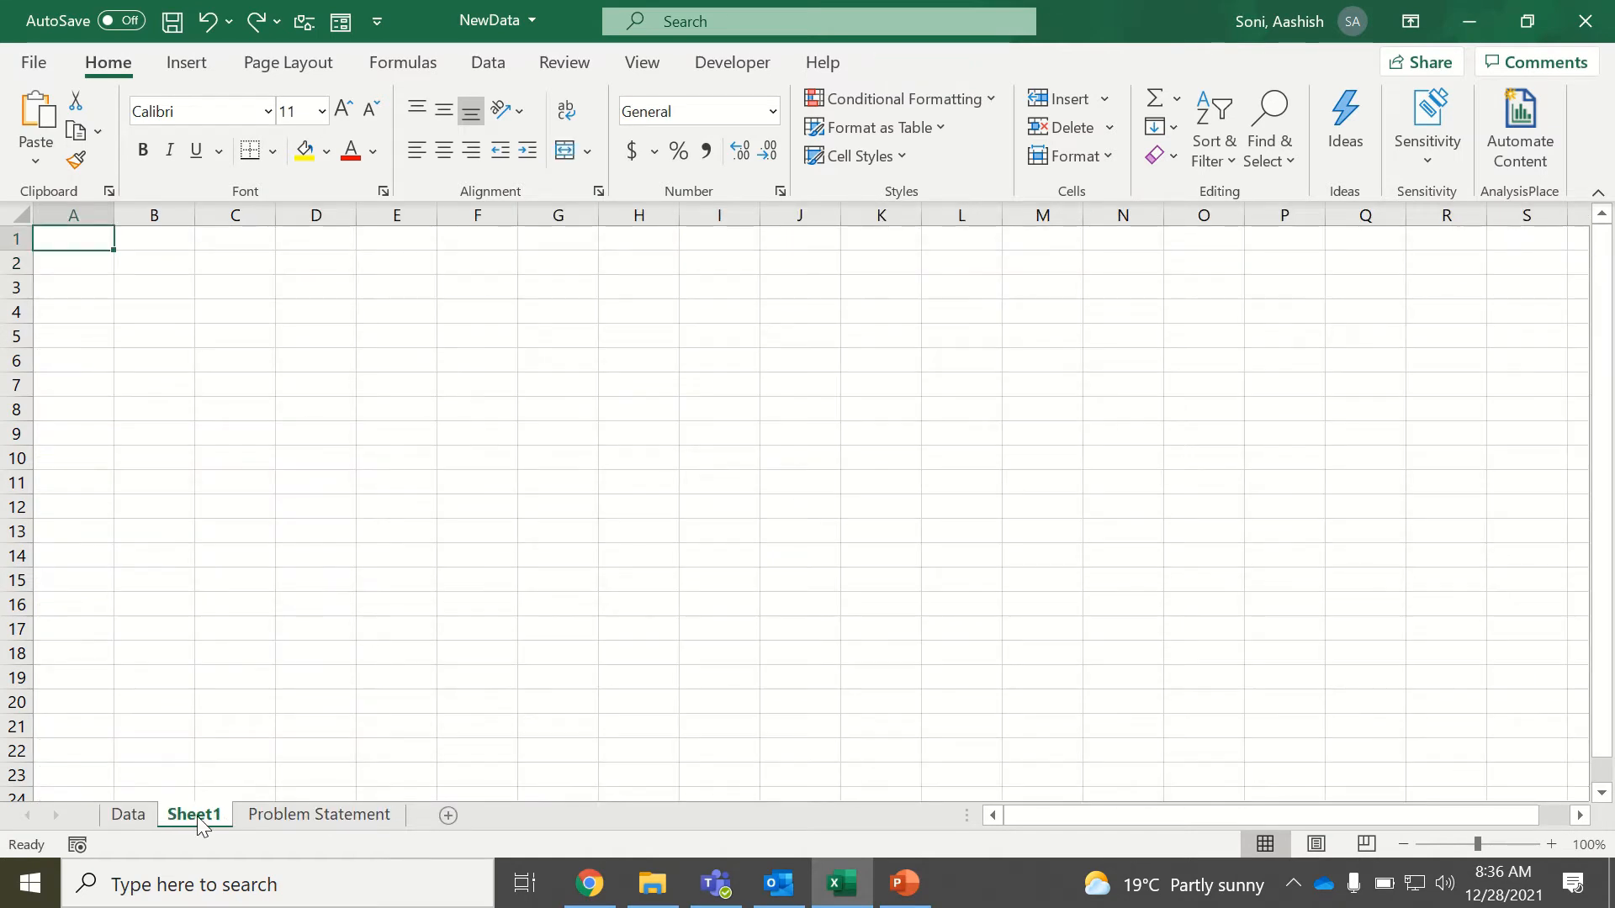
double_click(195, 814)
type("Dashboard")
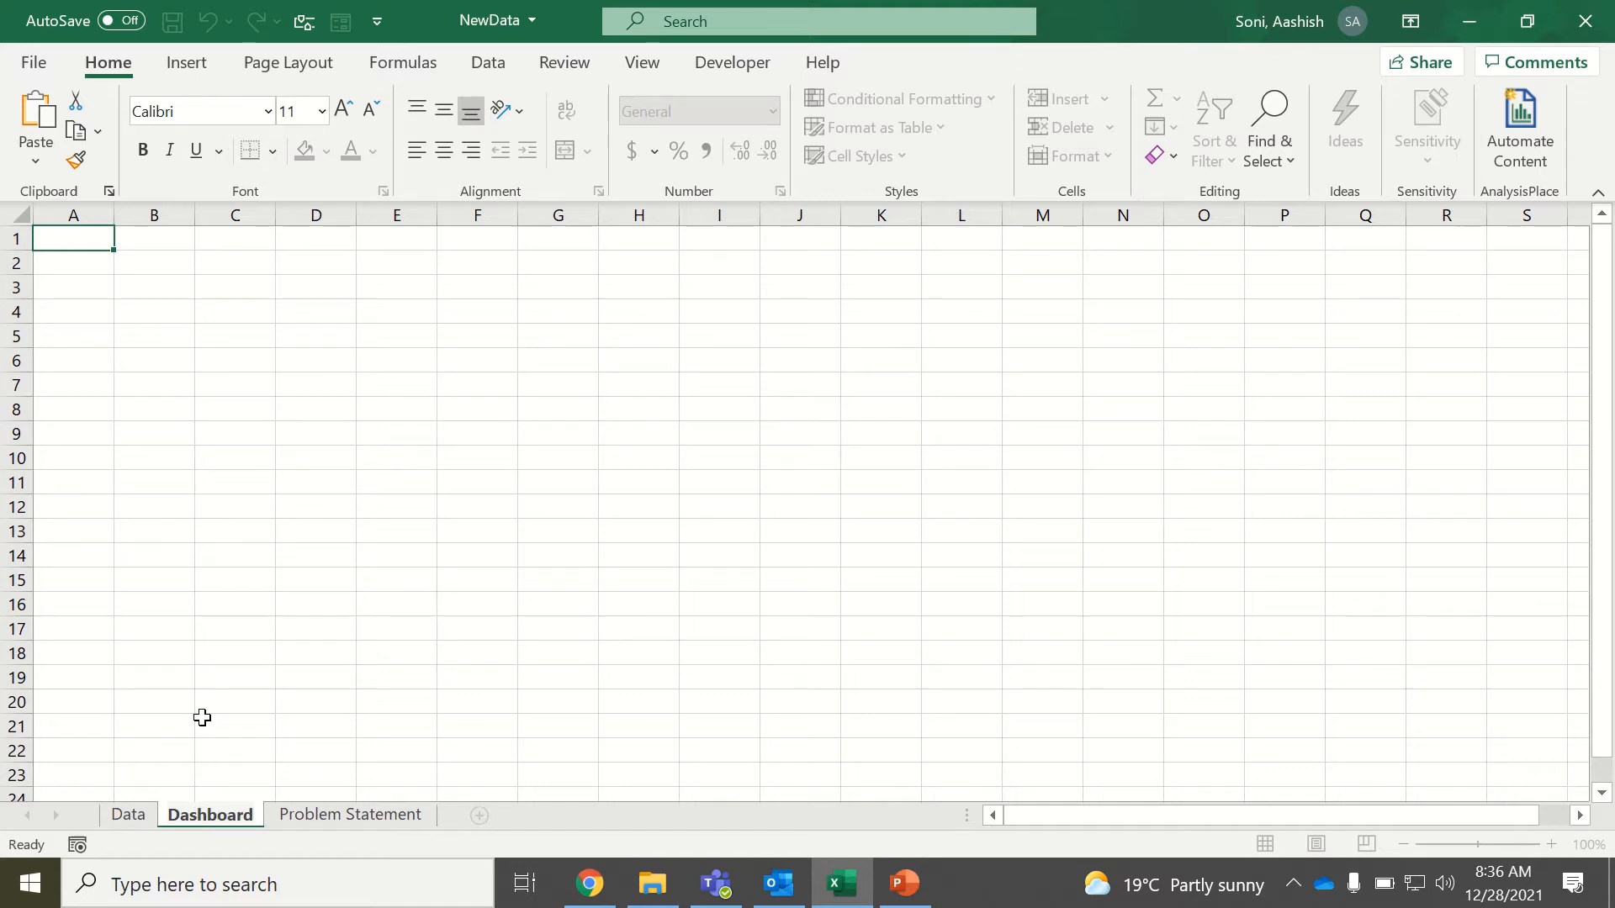
left_click(216, 557)
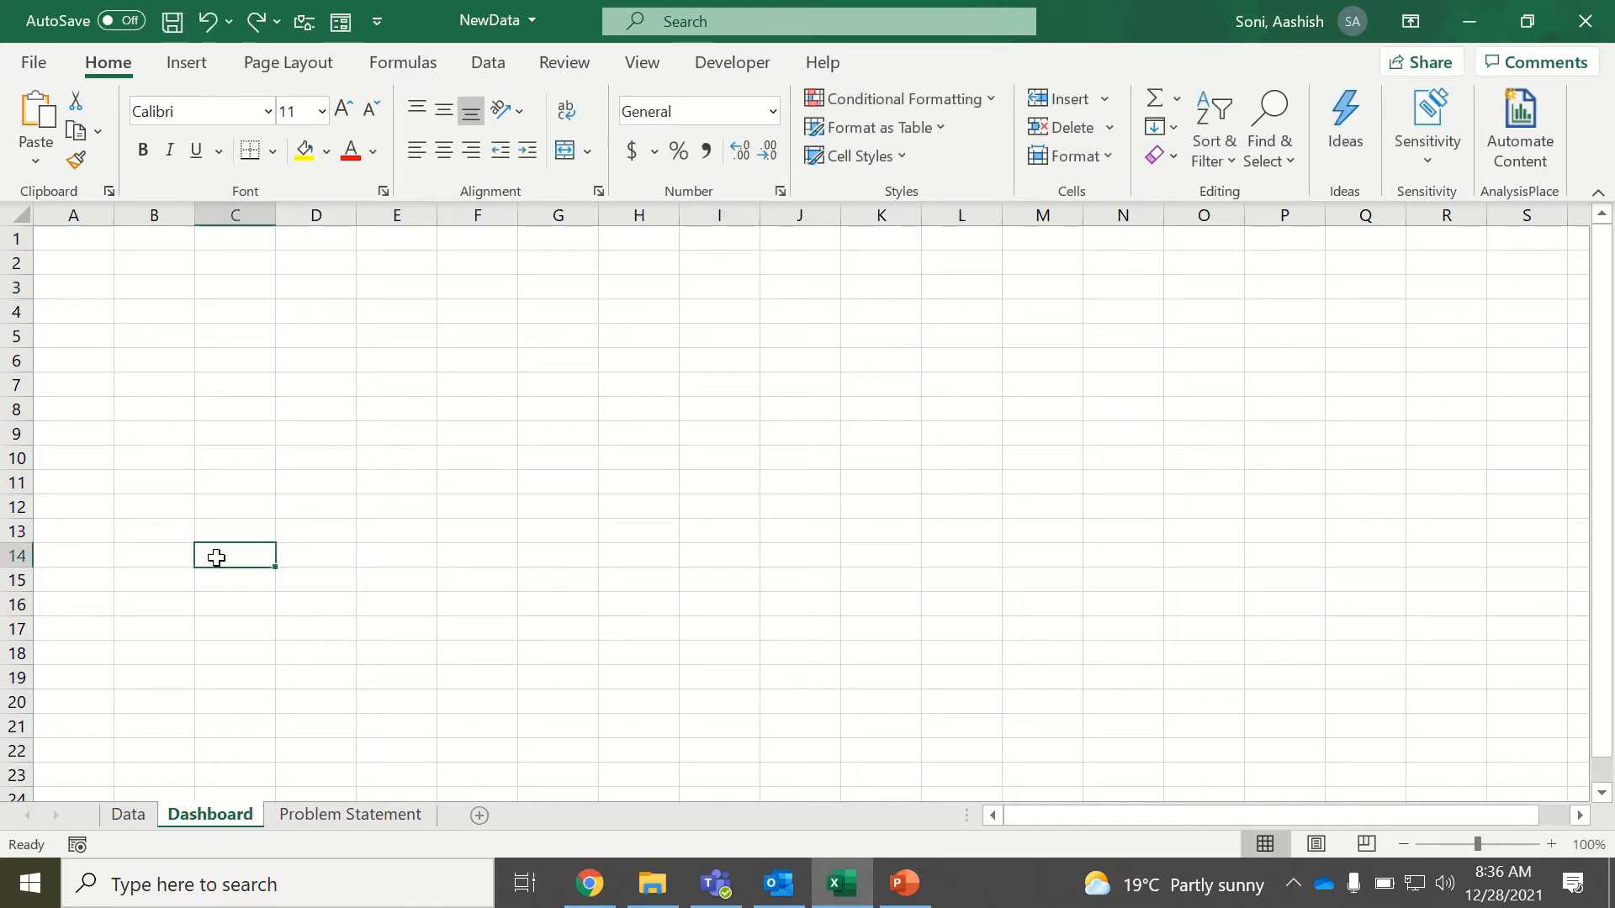
left_click(646, 65)
left_click(609, 159)
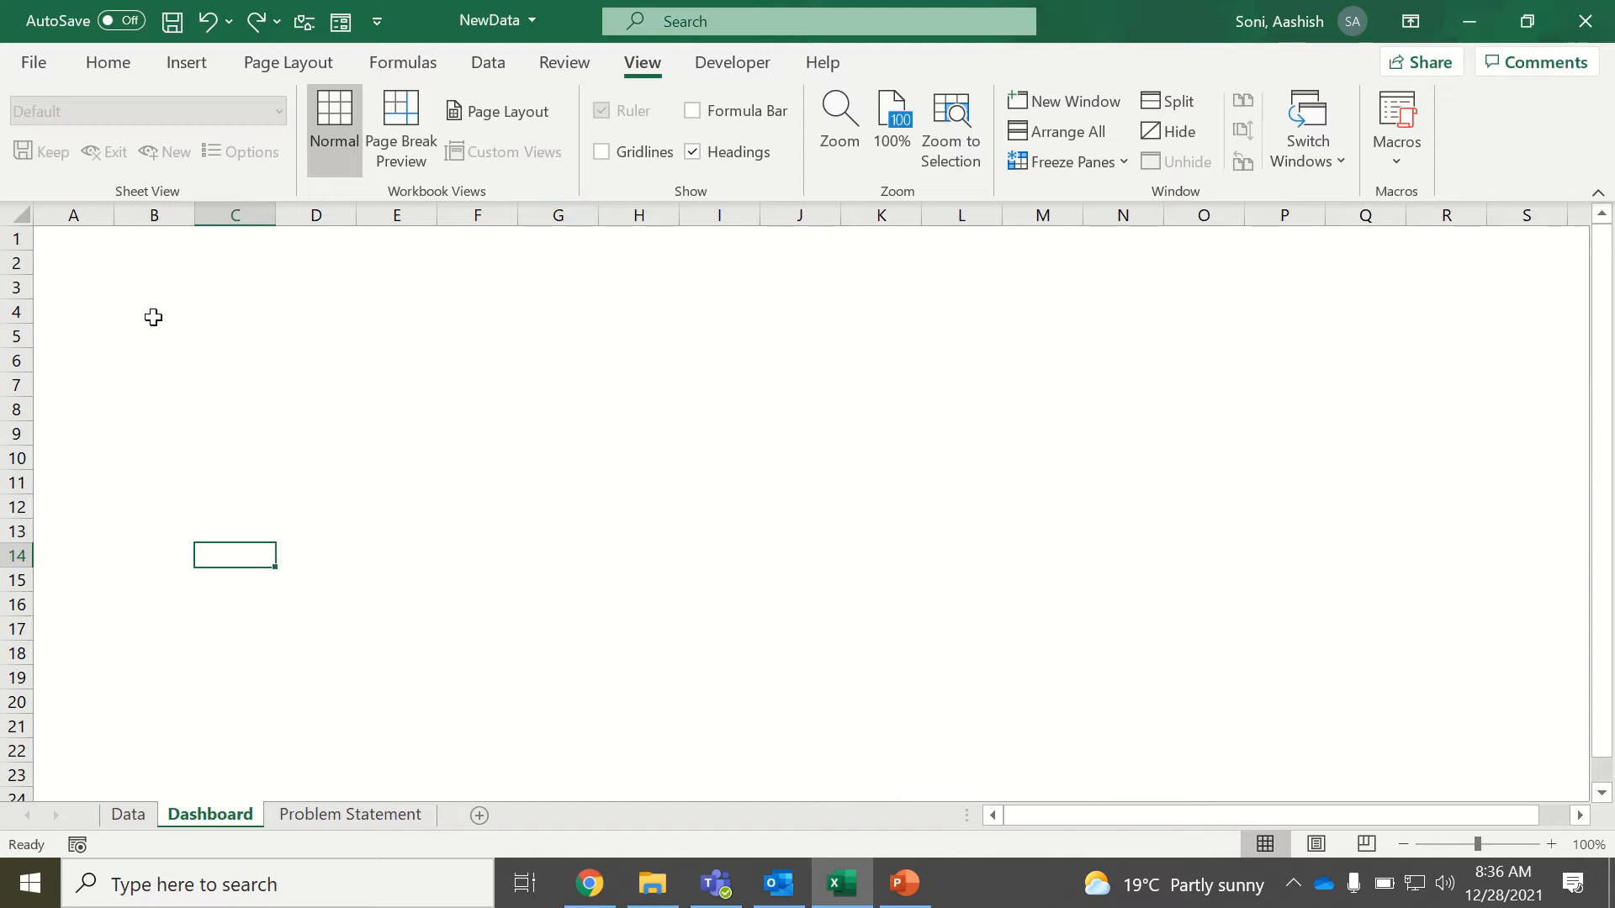
Insert an empty PivotTable from the expense data table at cell A1 of the Dashboard sheet.
left_click(77, 256)
left_click(73, 241)
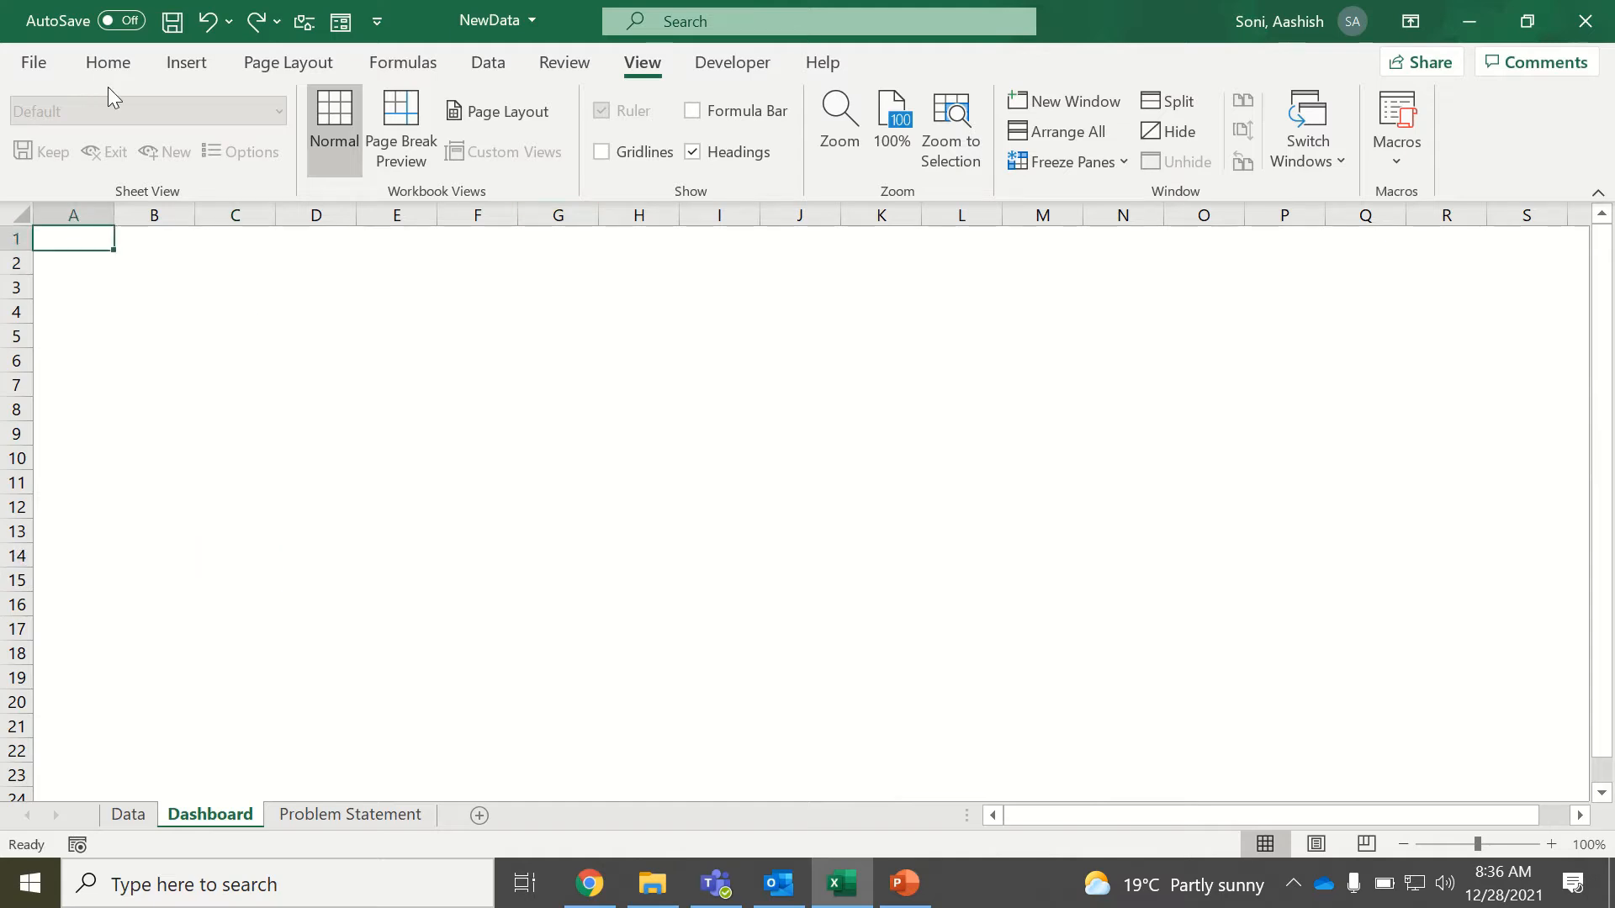
left_click(190, 68)
left_click(62, 116)
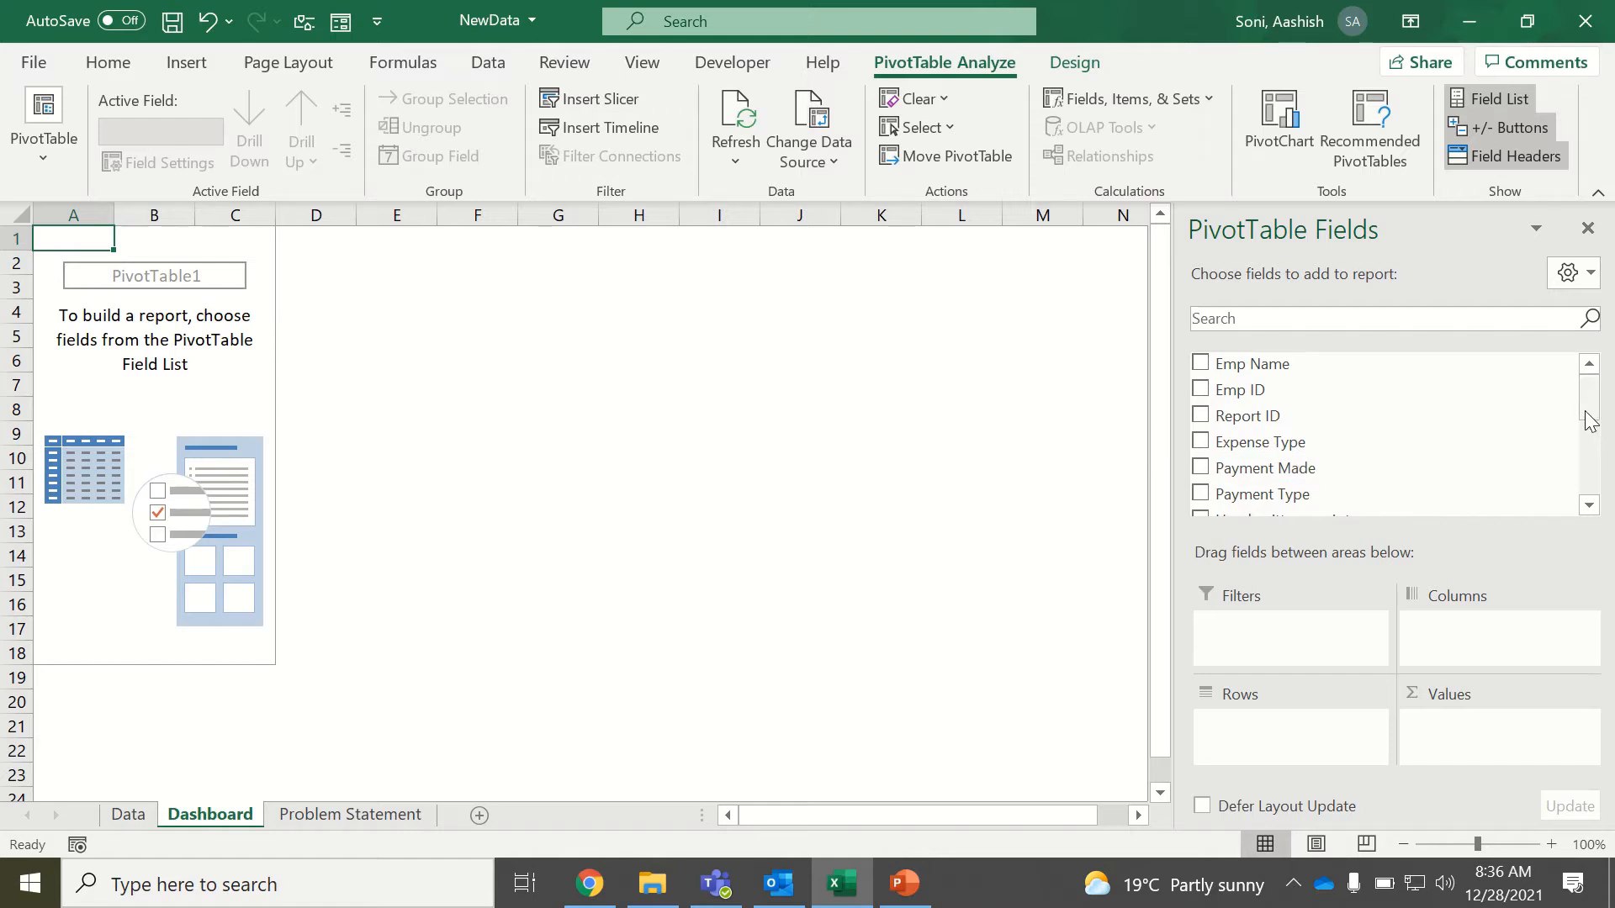
Add Hand written receipts as the PivotTable's report filter and restrict it to the value 1.
left_click_drag(1590, 420, 1578, 446)
left_click_drag(1359, 389, 1337, 626)
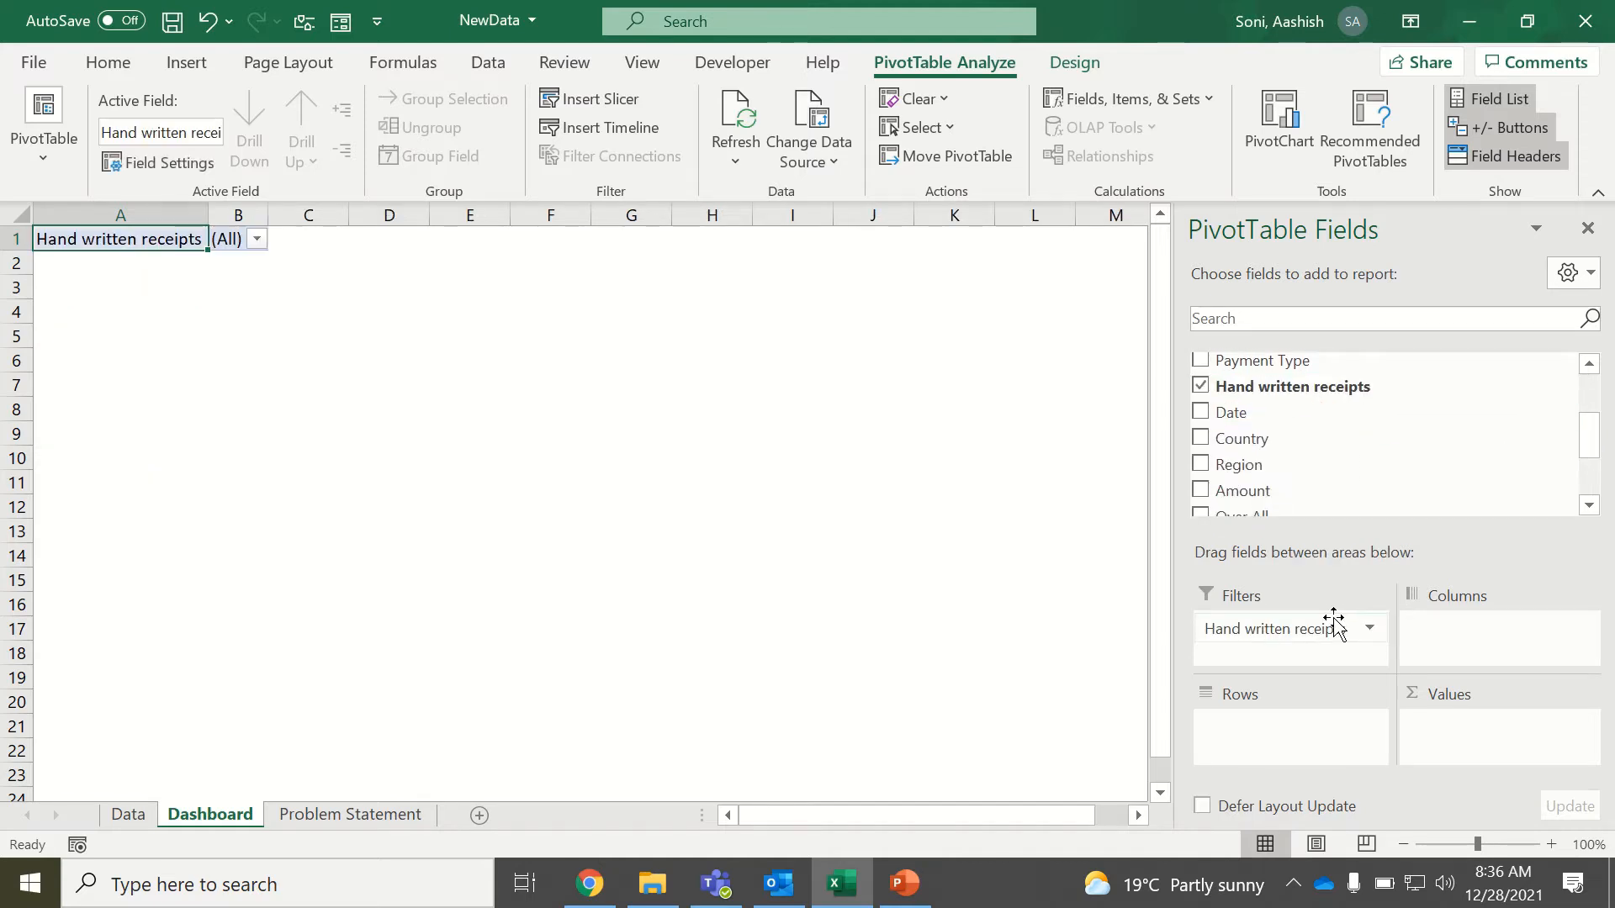
left_click(256, 240)
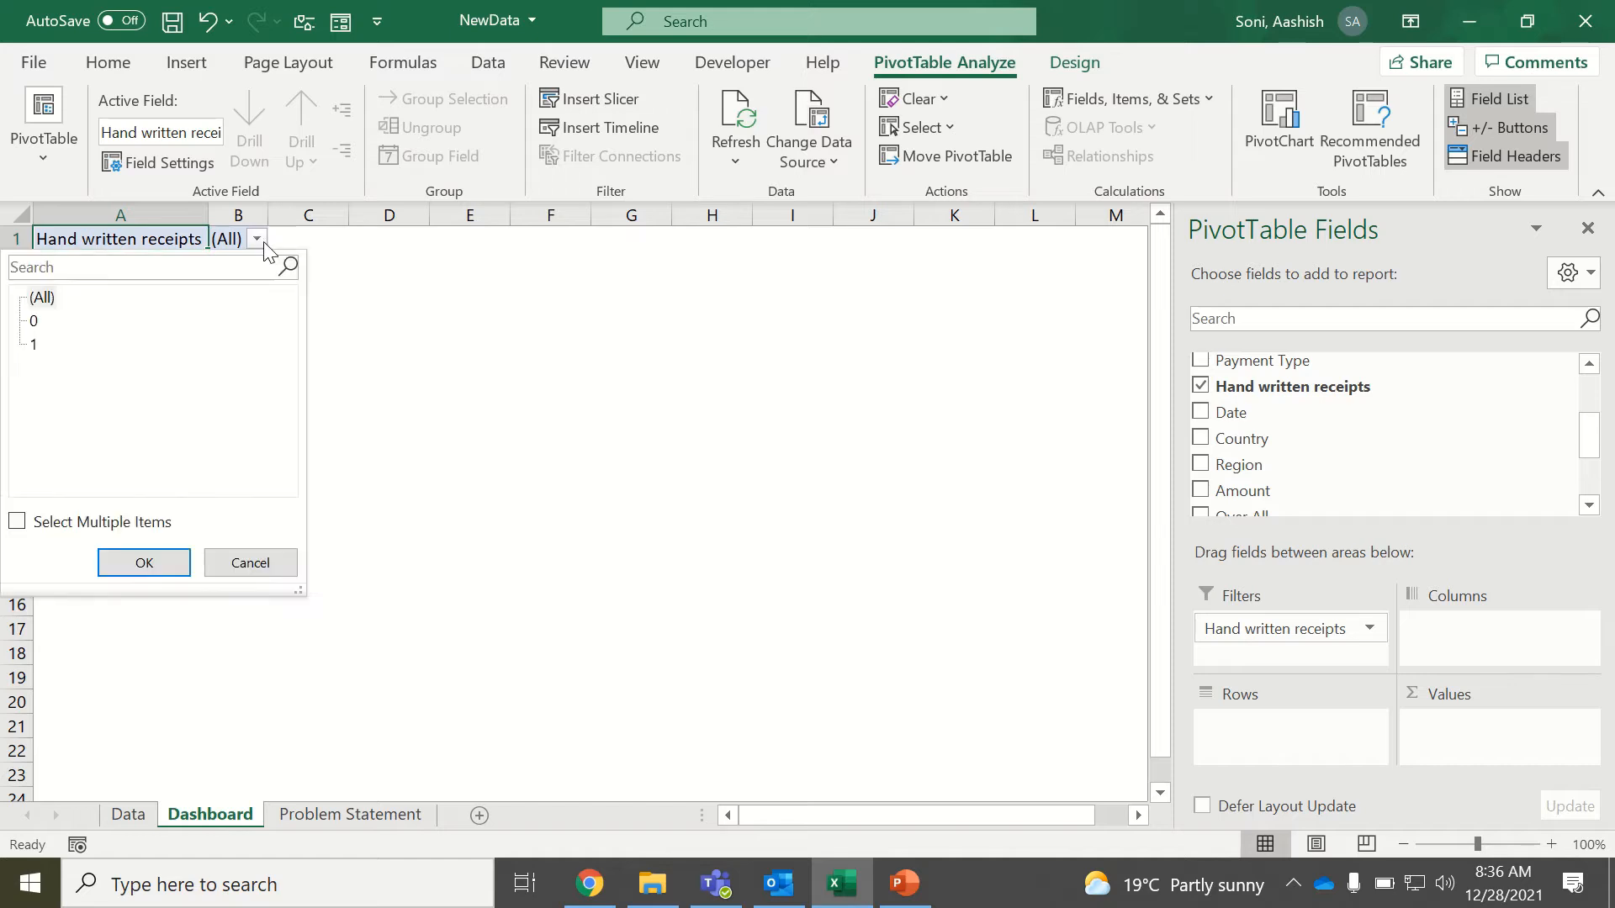
left_click(69, 523)
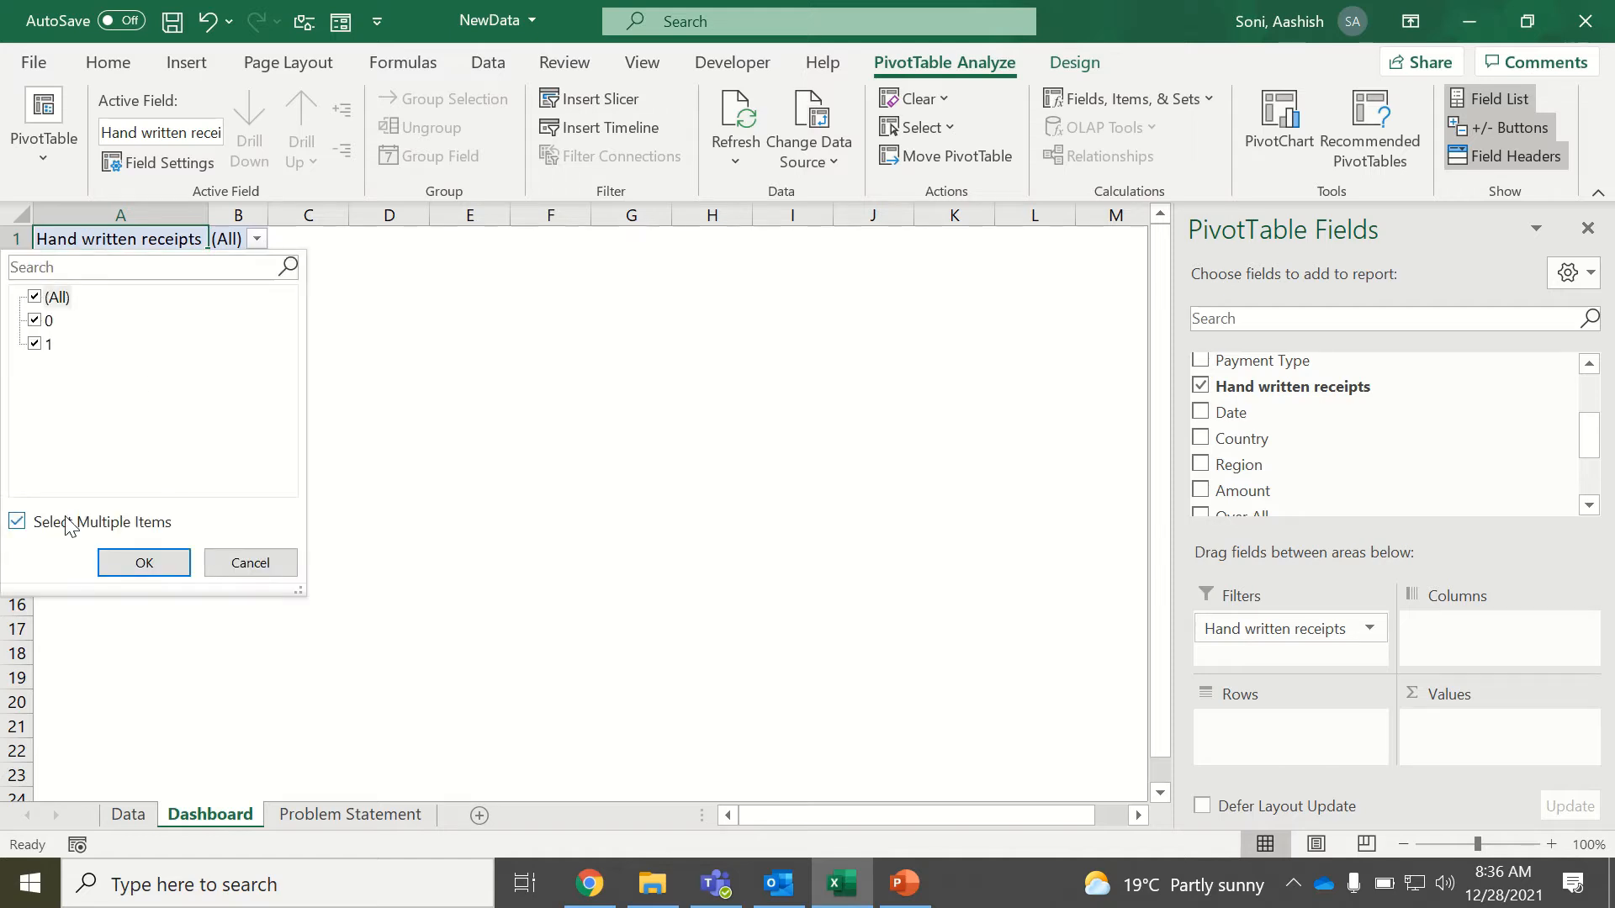
left_click(35, 322)
left_click(139, 562)
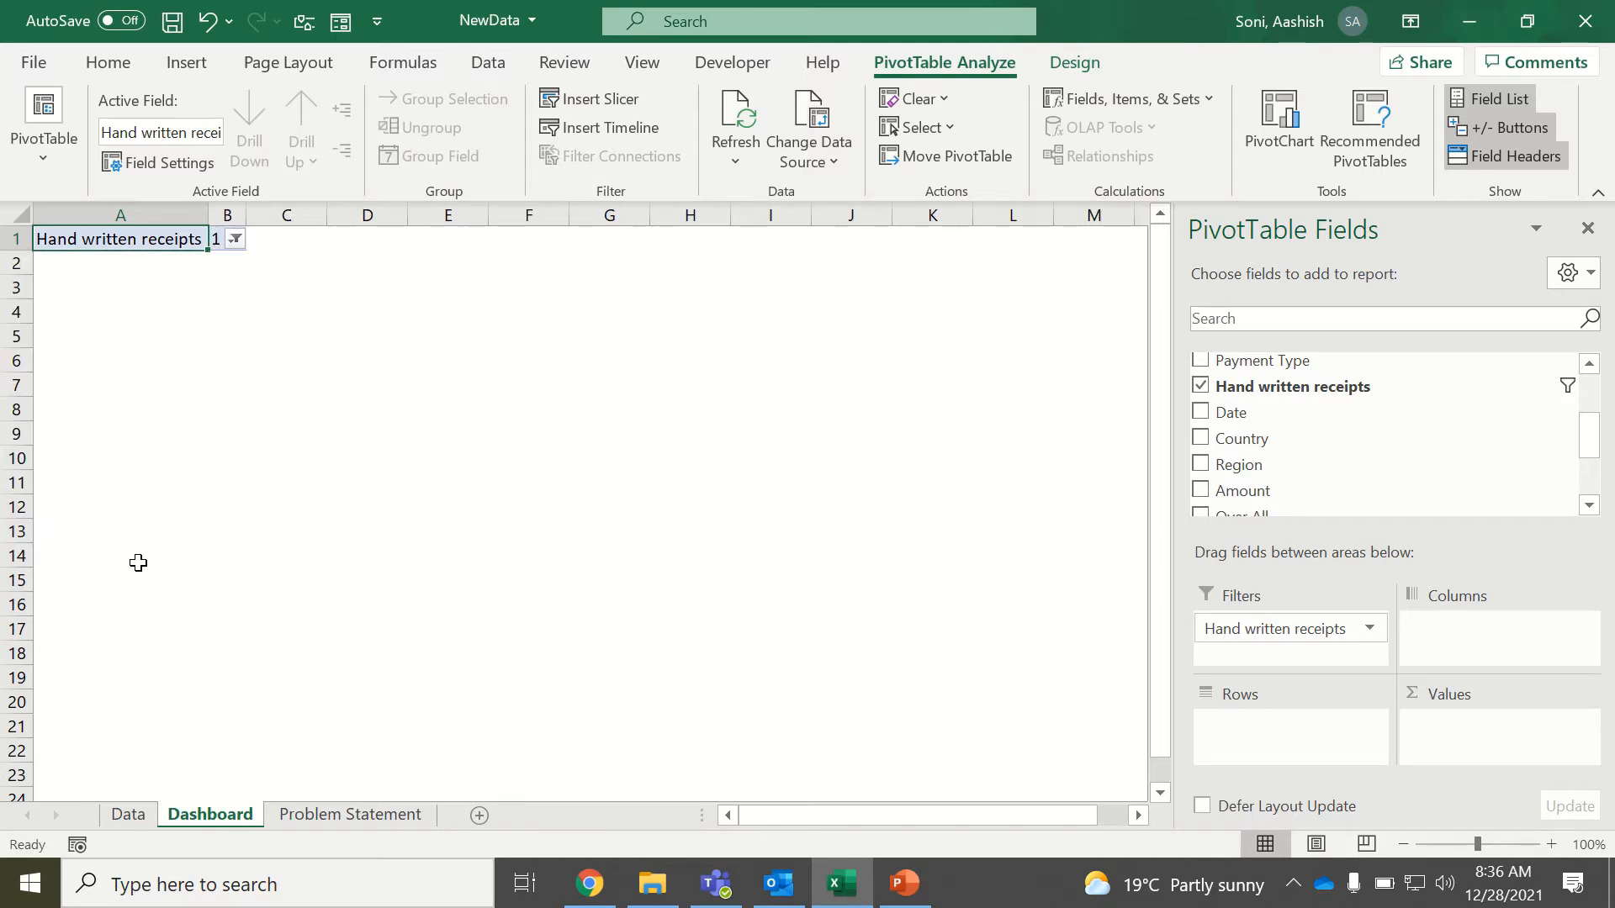
Put Expense Type in the PivotTable's rows and the sum of Amount in its values.
mouse_move(1601, 433)
left_mouse_down()
mouse_move(1598, 473)
mouse_move(1590, 404)
left_mouse_up()
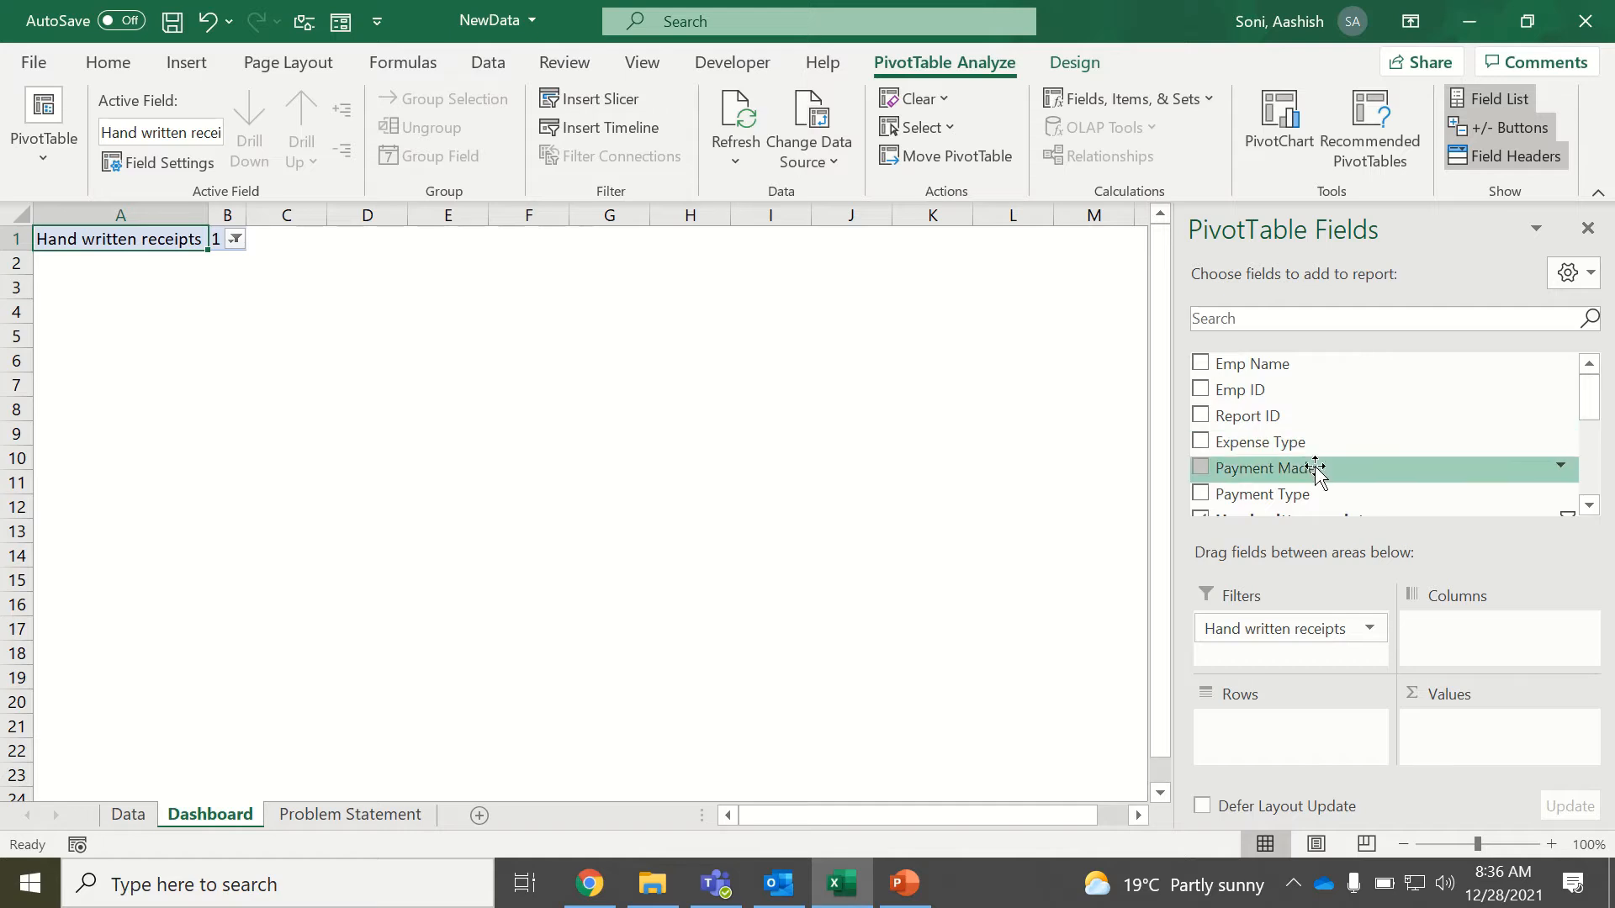
left_click_drag(1309, 444, 1285, 722)
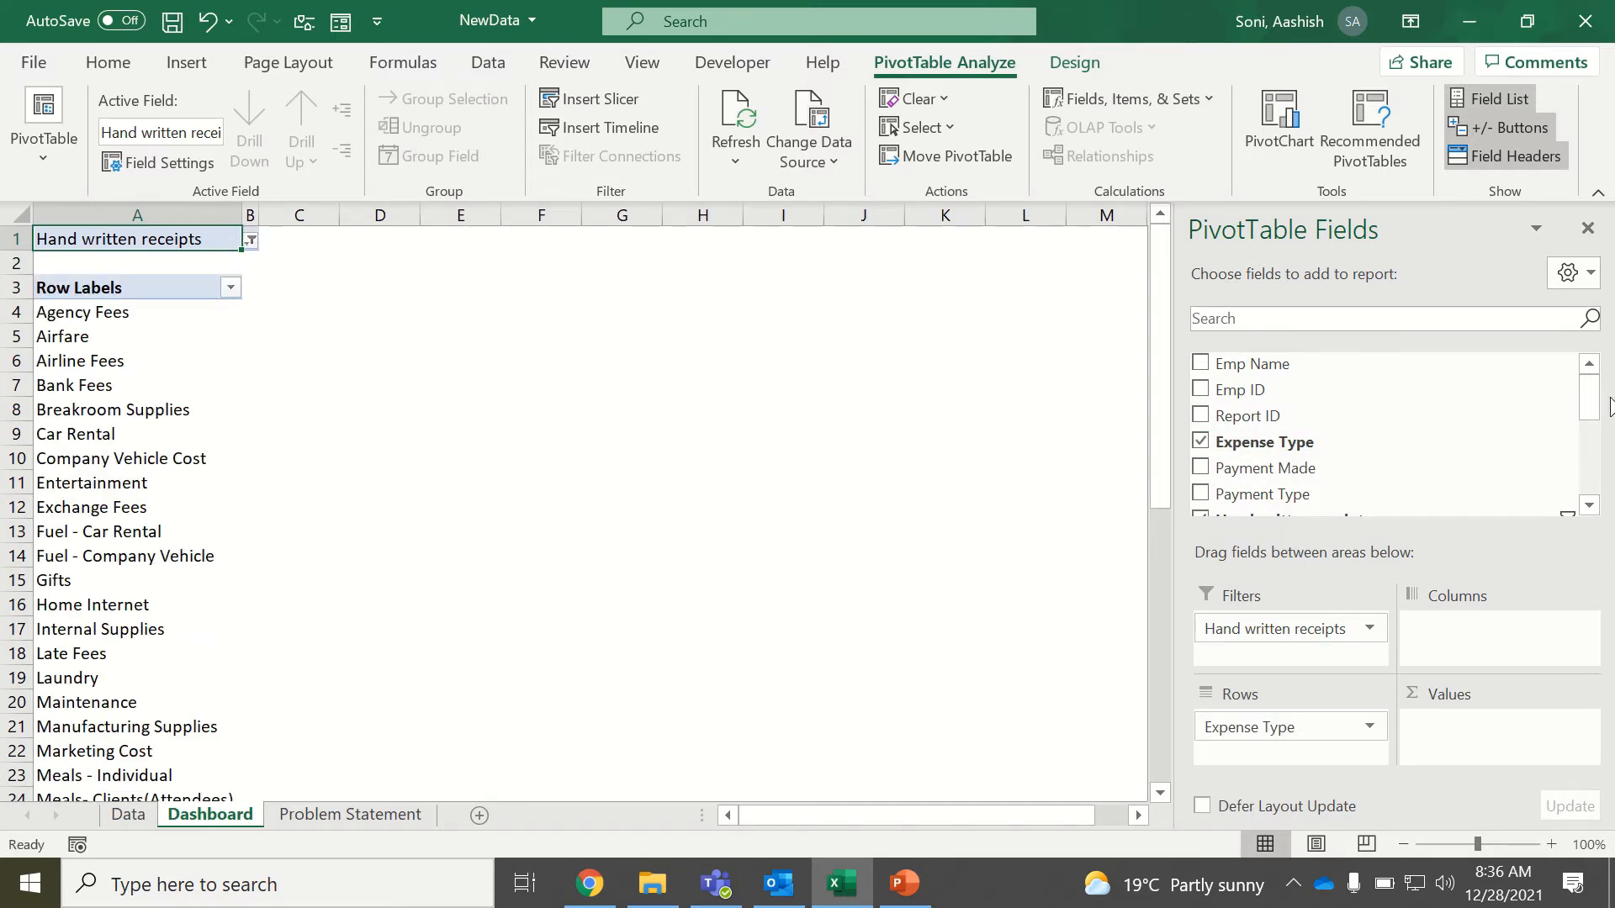
left_click_drag(1599, 396, 1603, 468)
left_click_drag(1211, 380, 1519, 725)
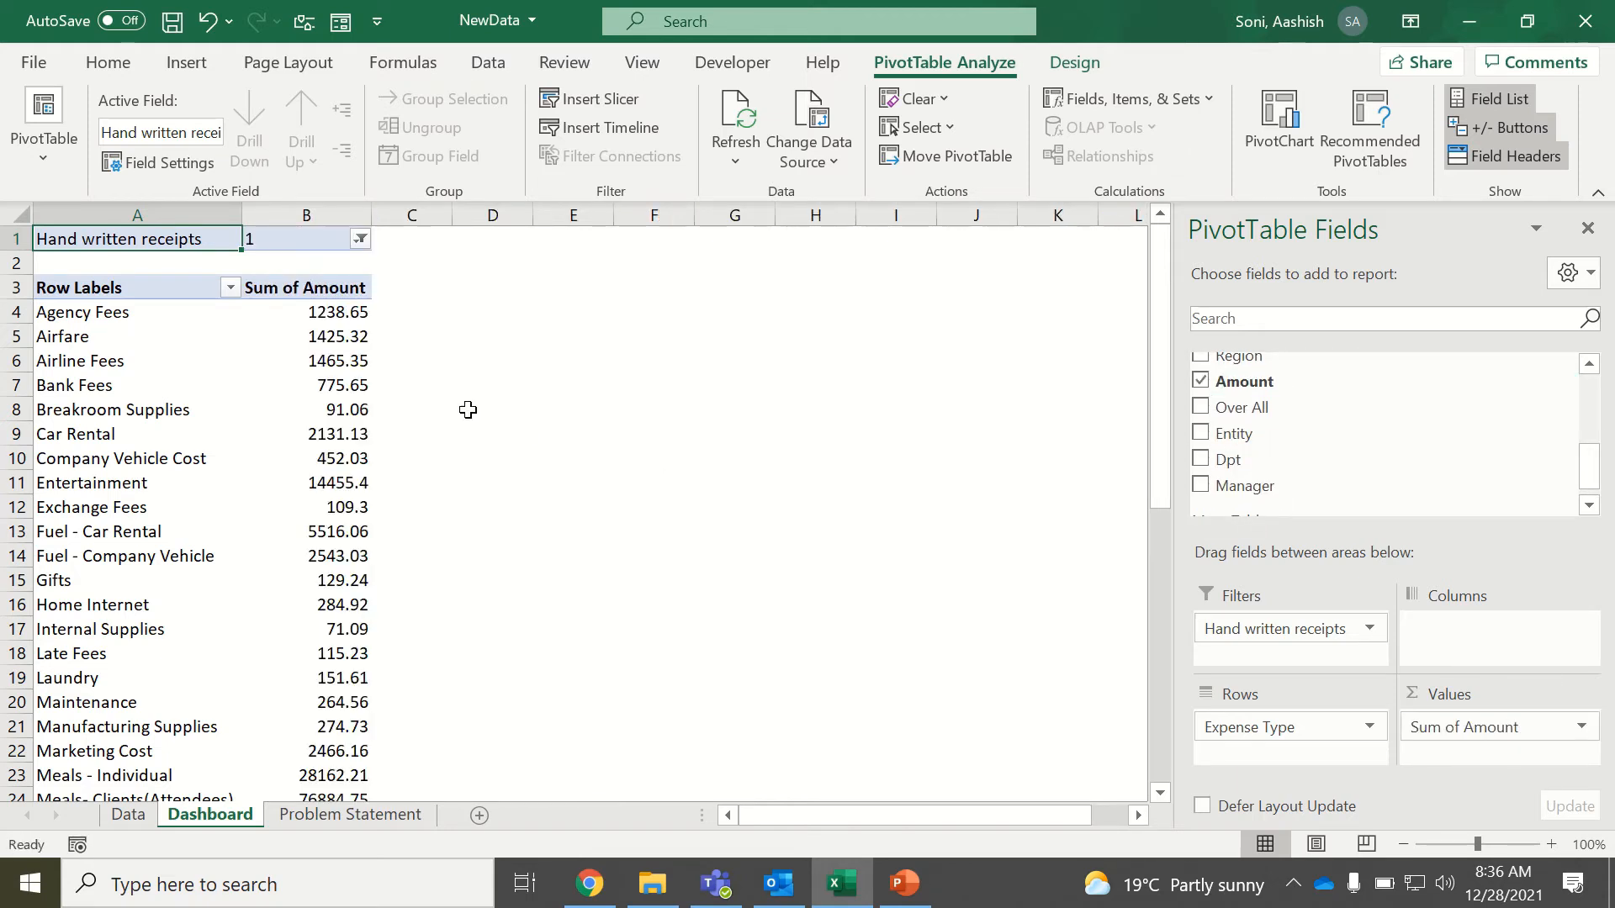
Review the summed amounts from Agency Fees down the PivotTable and return to the Sum of Amount header.
left_click(330, 320)
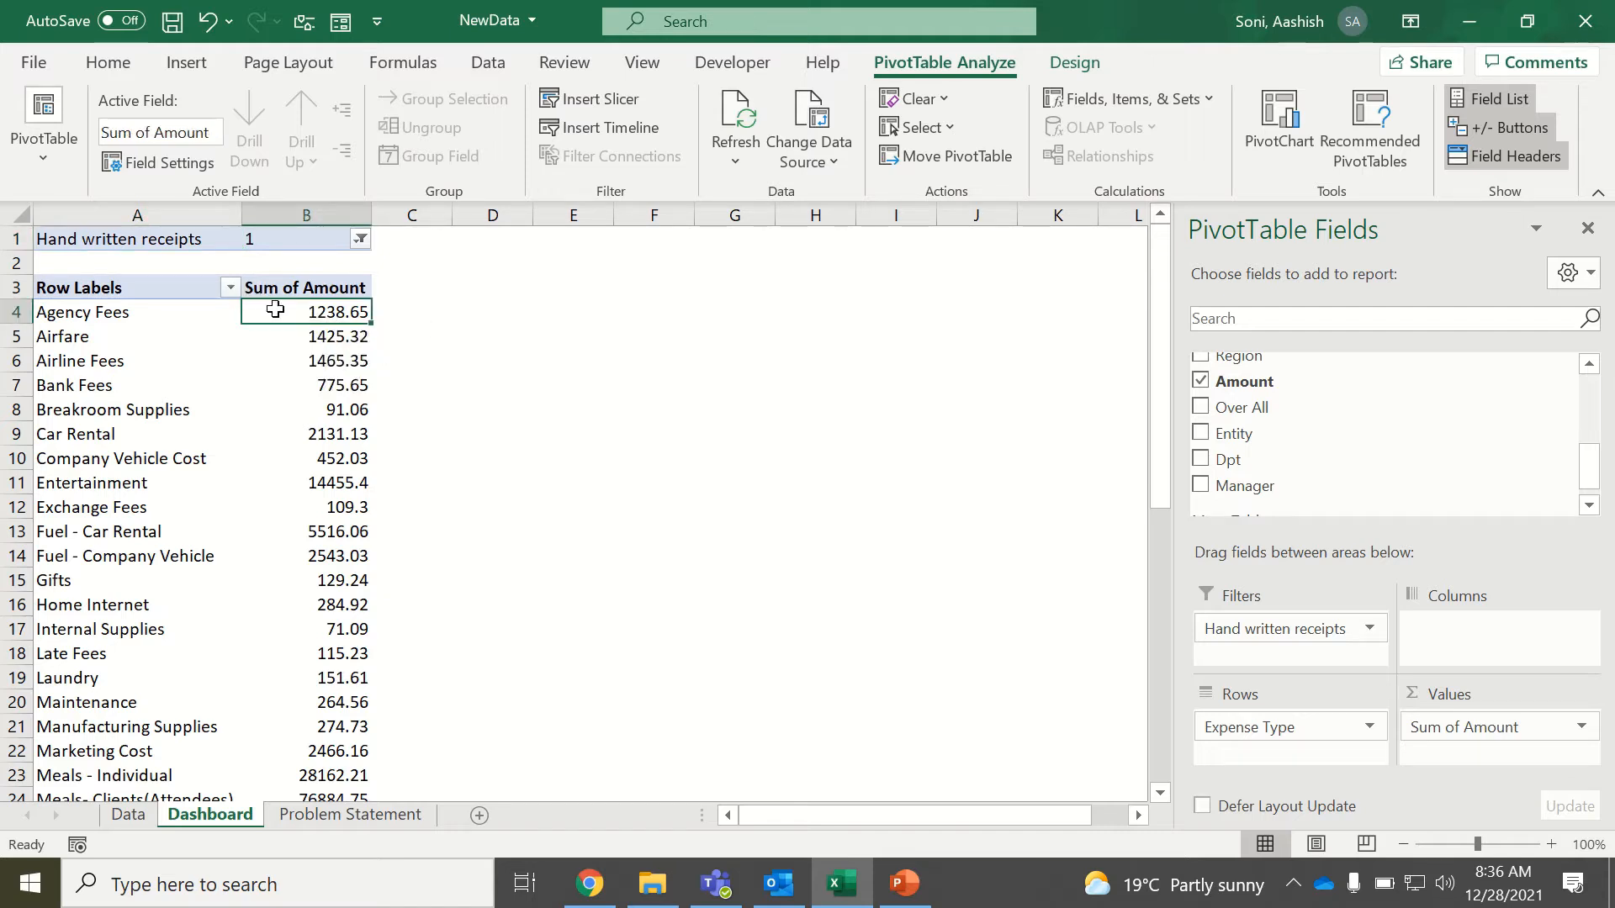
scroll(275, 309, "down", 7)
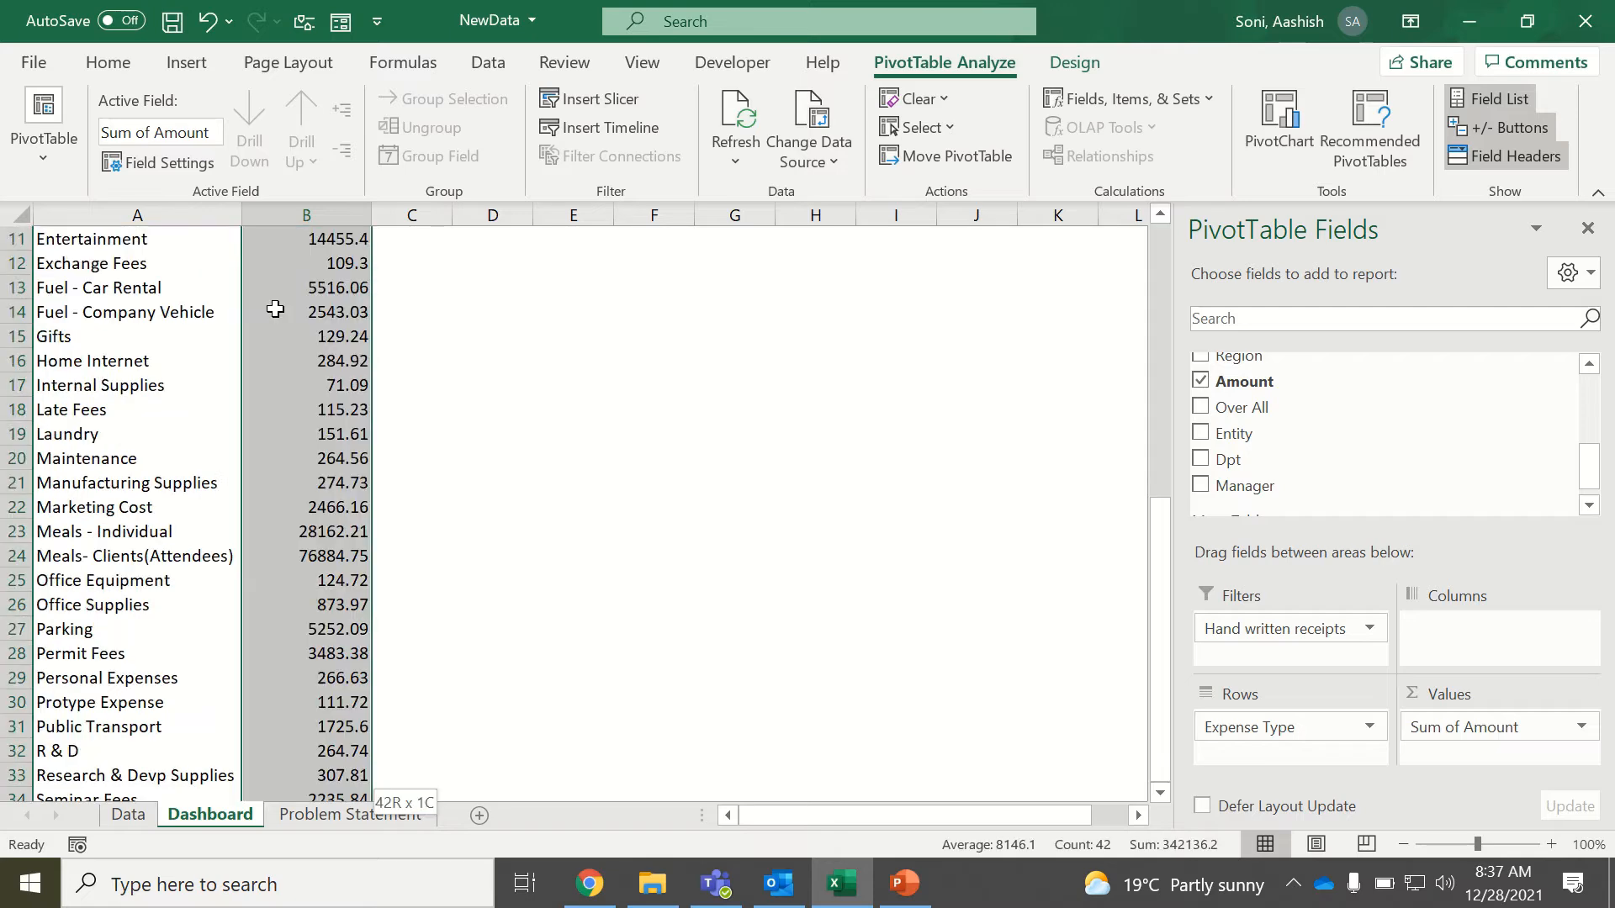
scroll(275, 309, "up", 7)
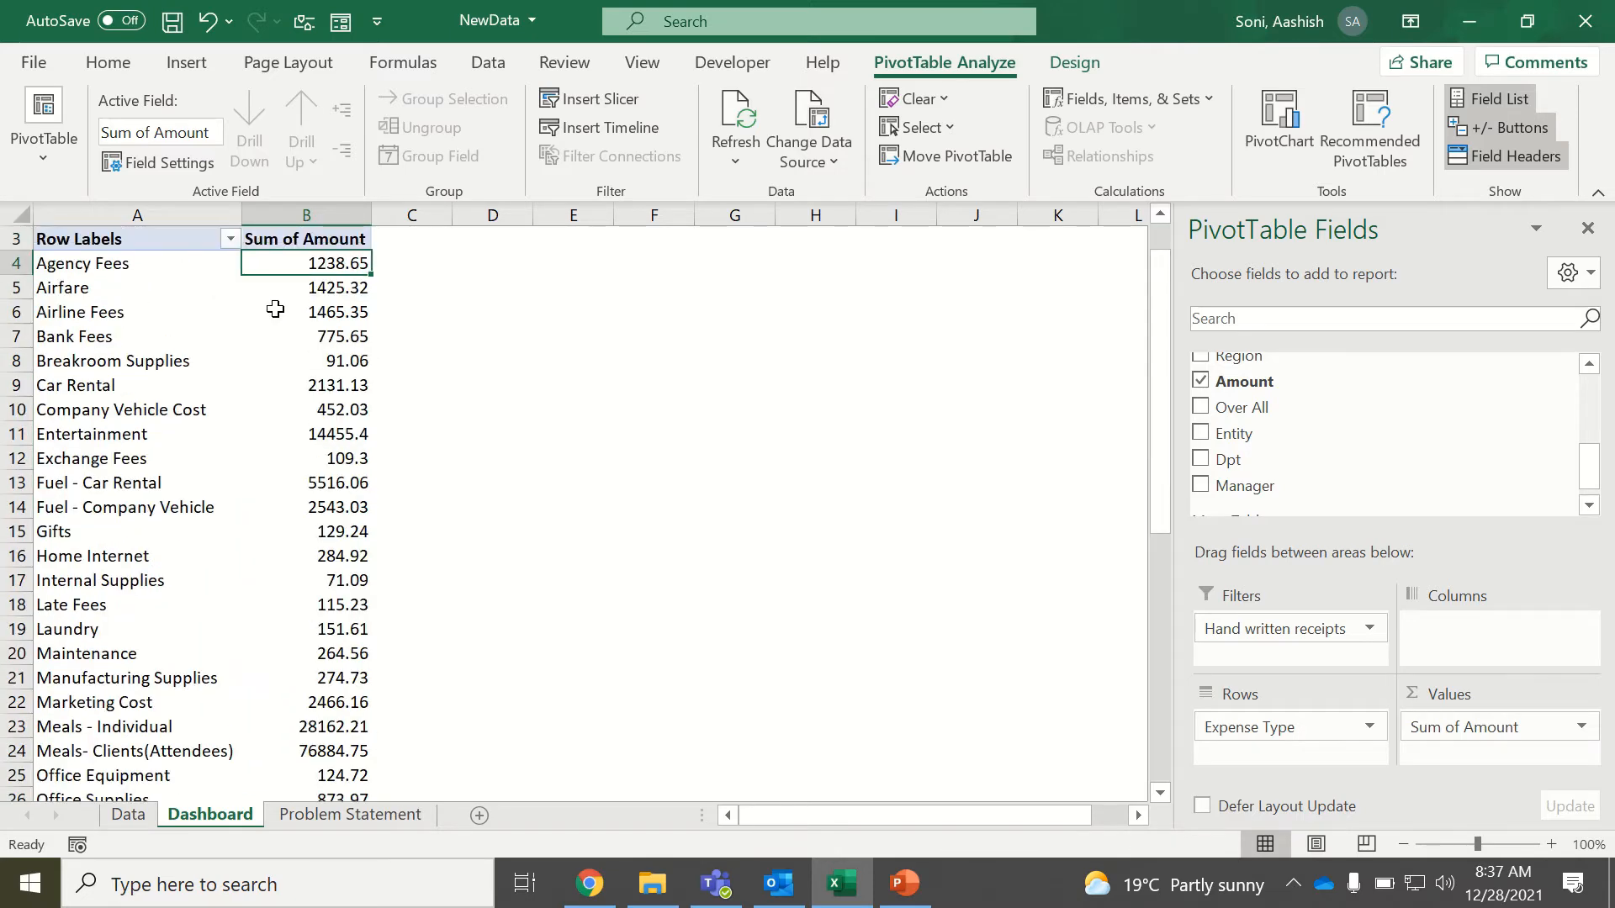
key("Up")
key("Up")
key("Up")
key("Down")
key("Down")
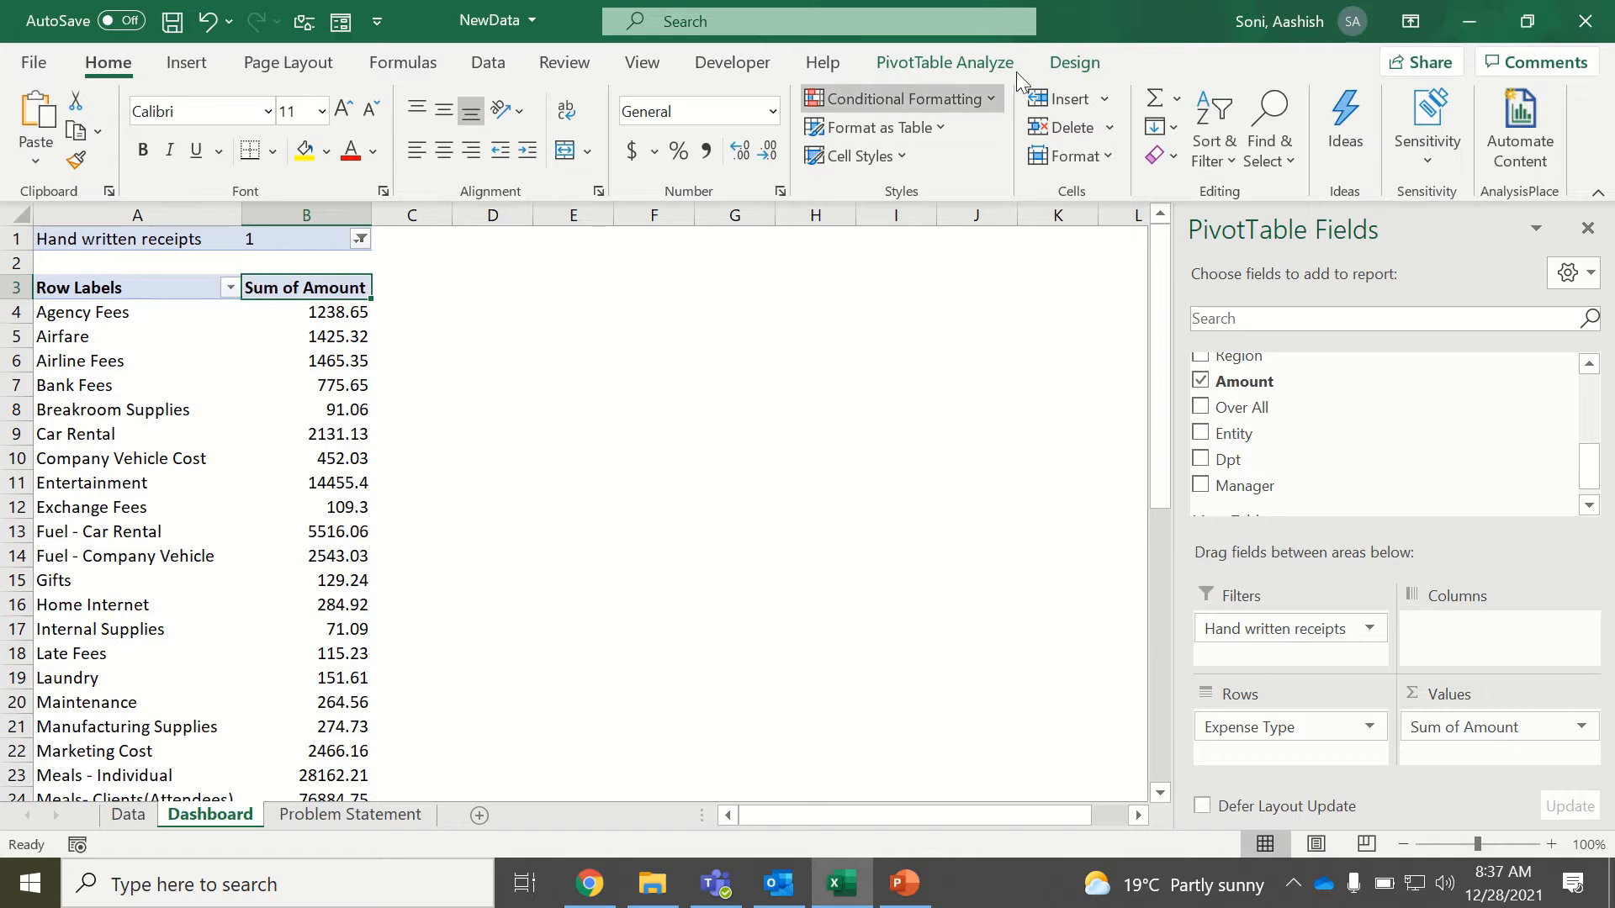
Change the PivotTable's report layout to tabular form.
left_click(1047, 65)
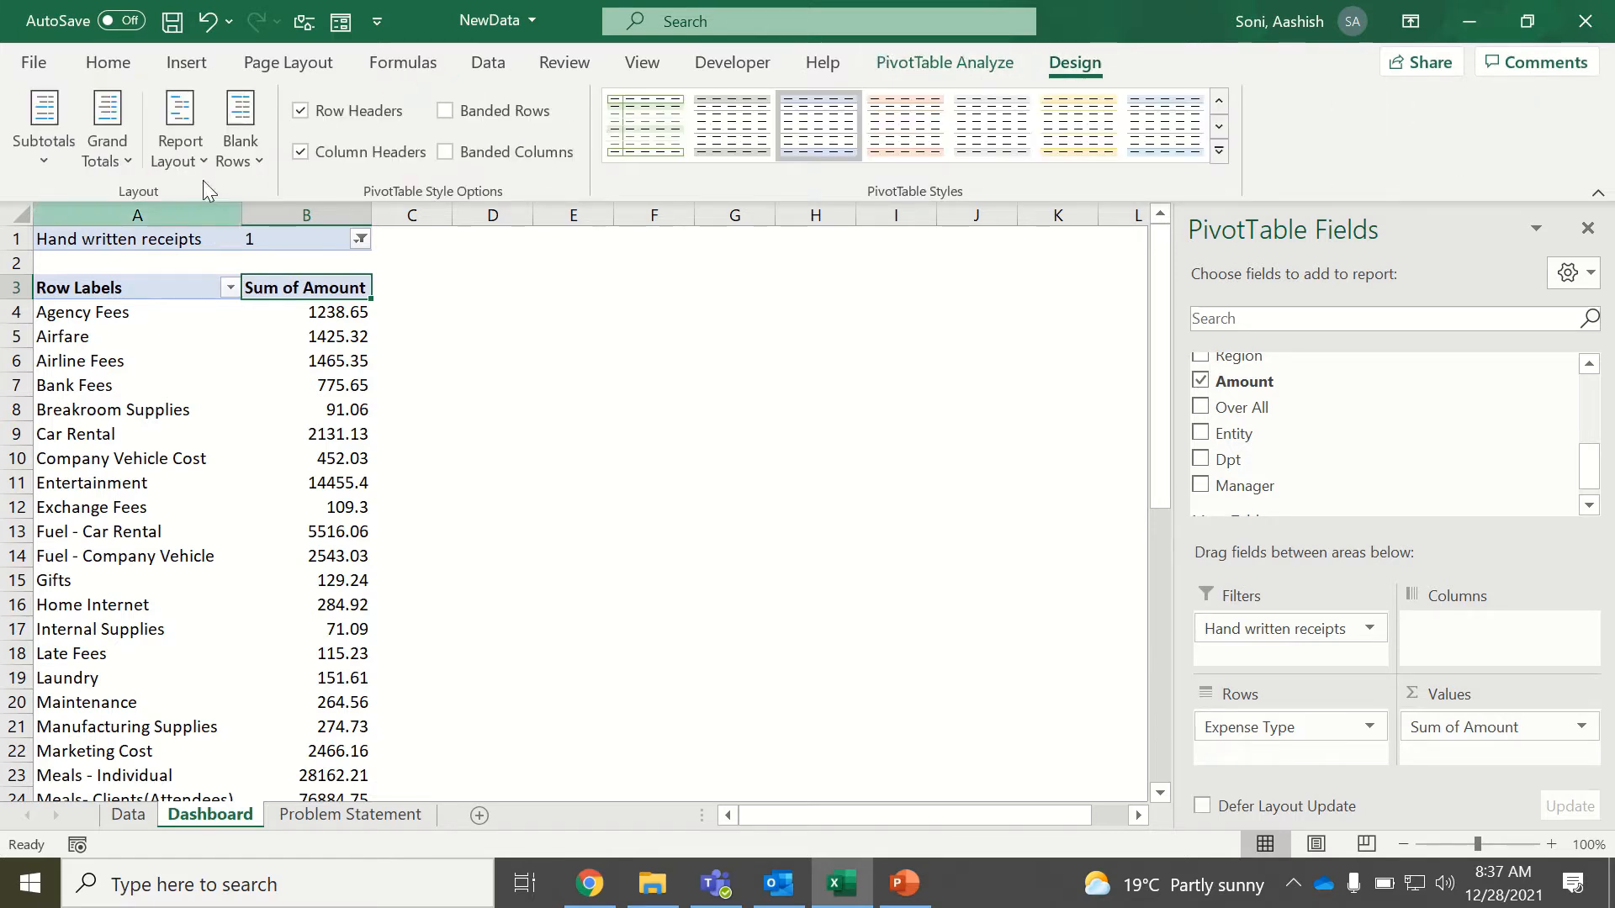
left_click(193, 158)
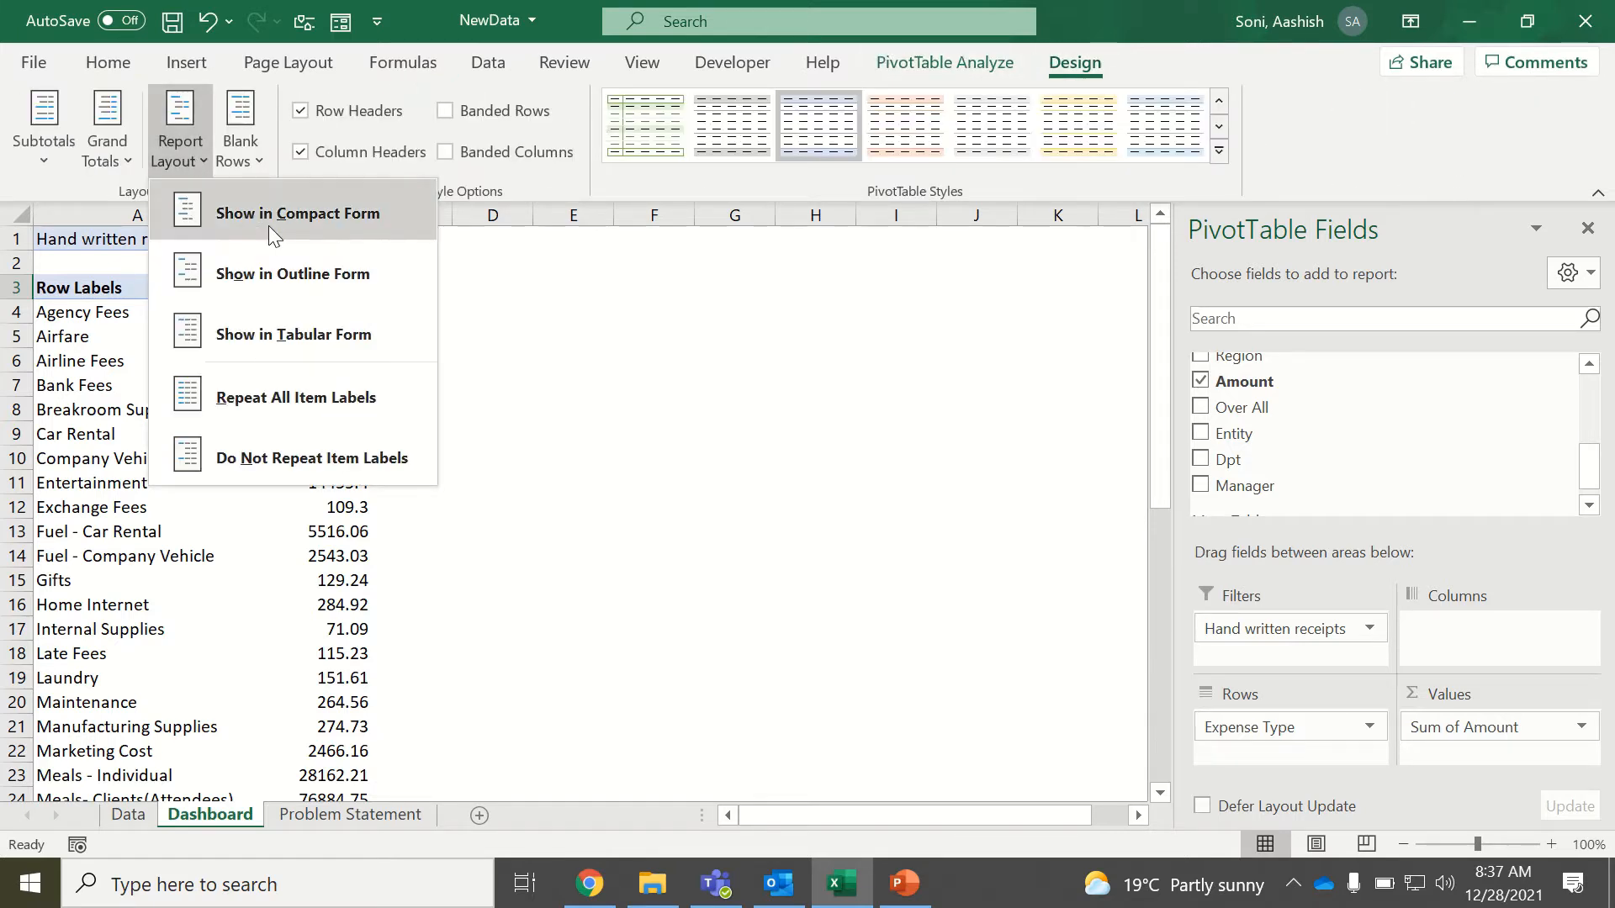
left_click(269, 225)
left_click(198, 152)
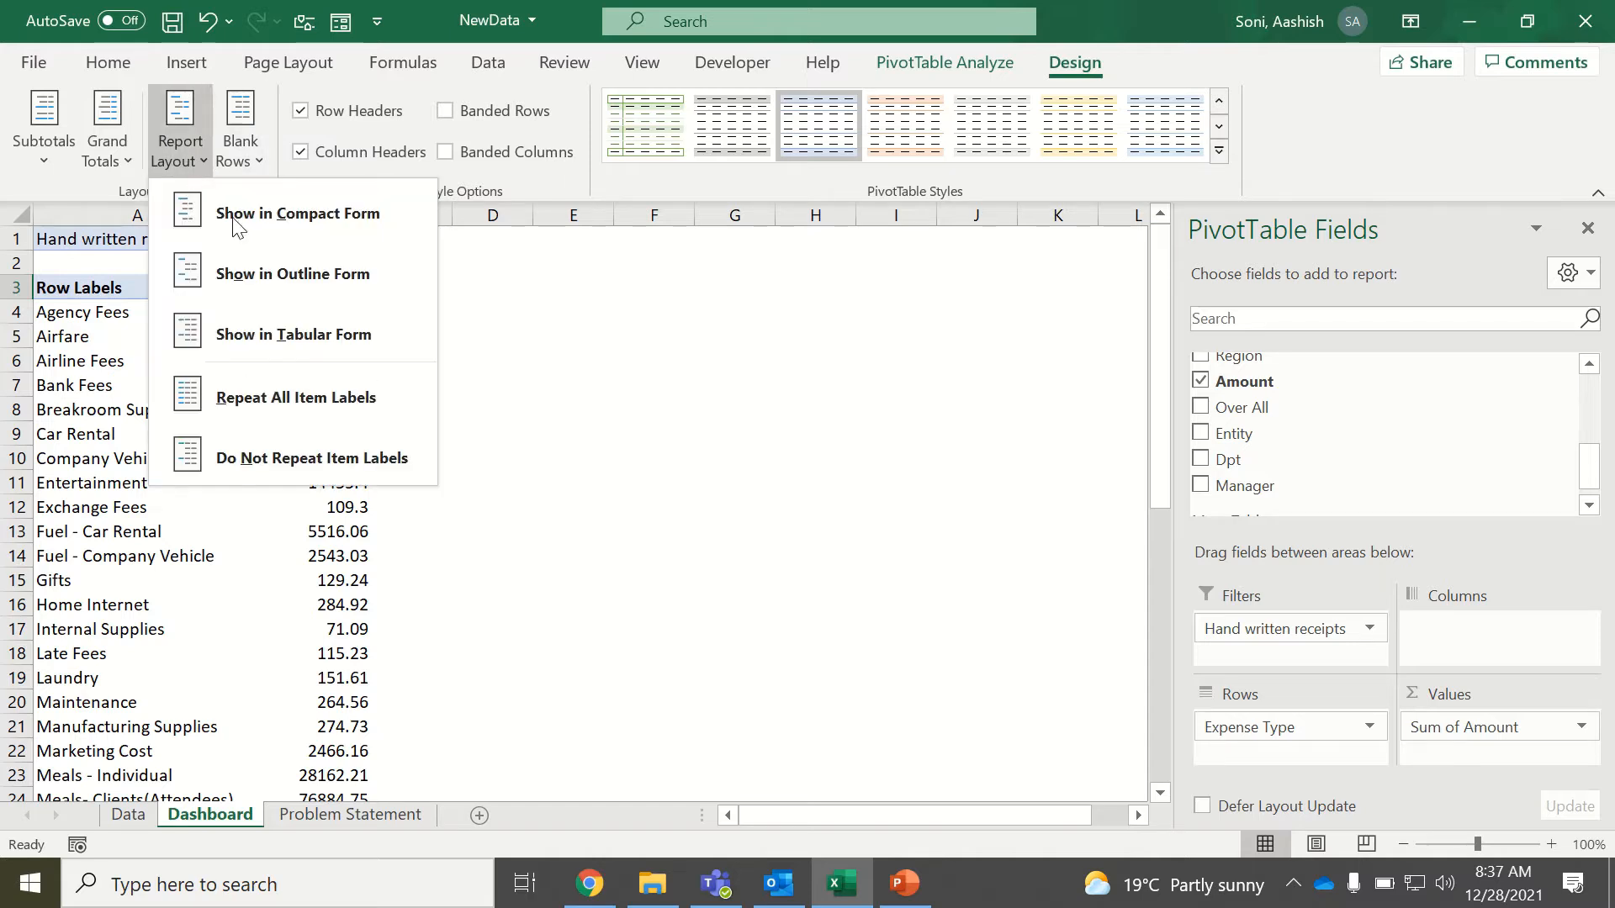
left_click(282, 334)
left_click(179, 341)
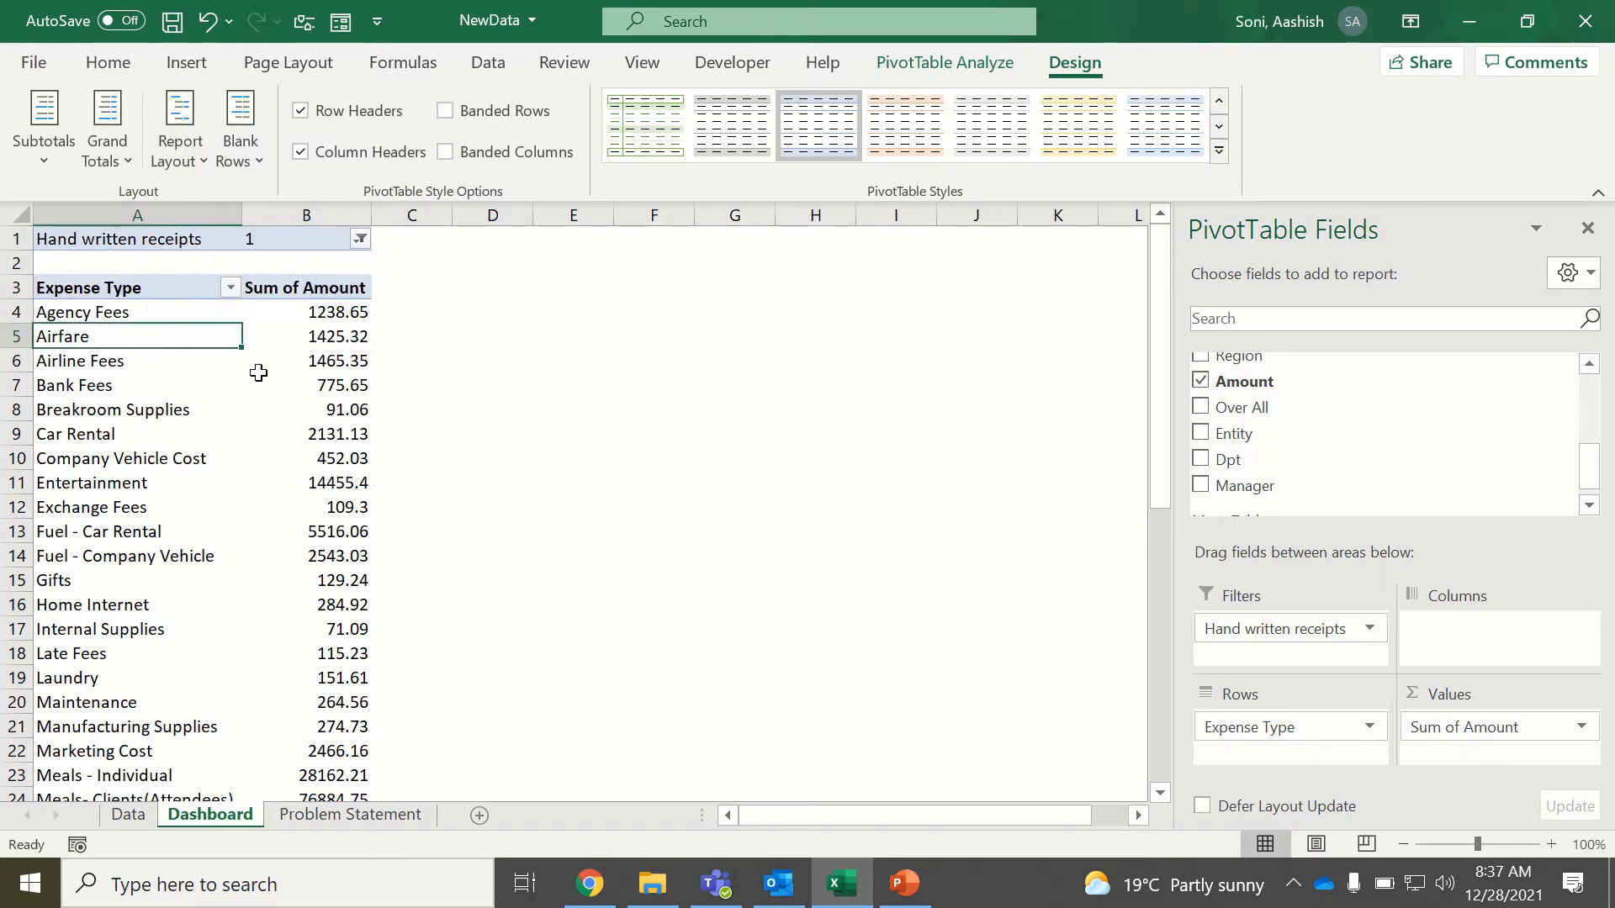
Format the Sum of Amount values as currency with the $ symbol and 0 decimal places.
right_click(295, 313)
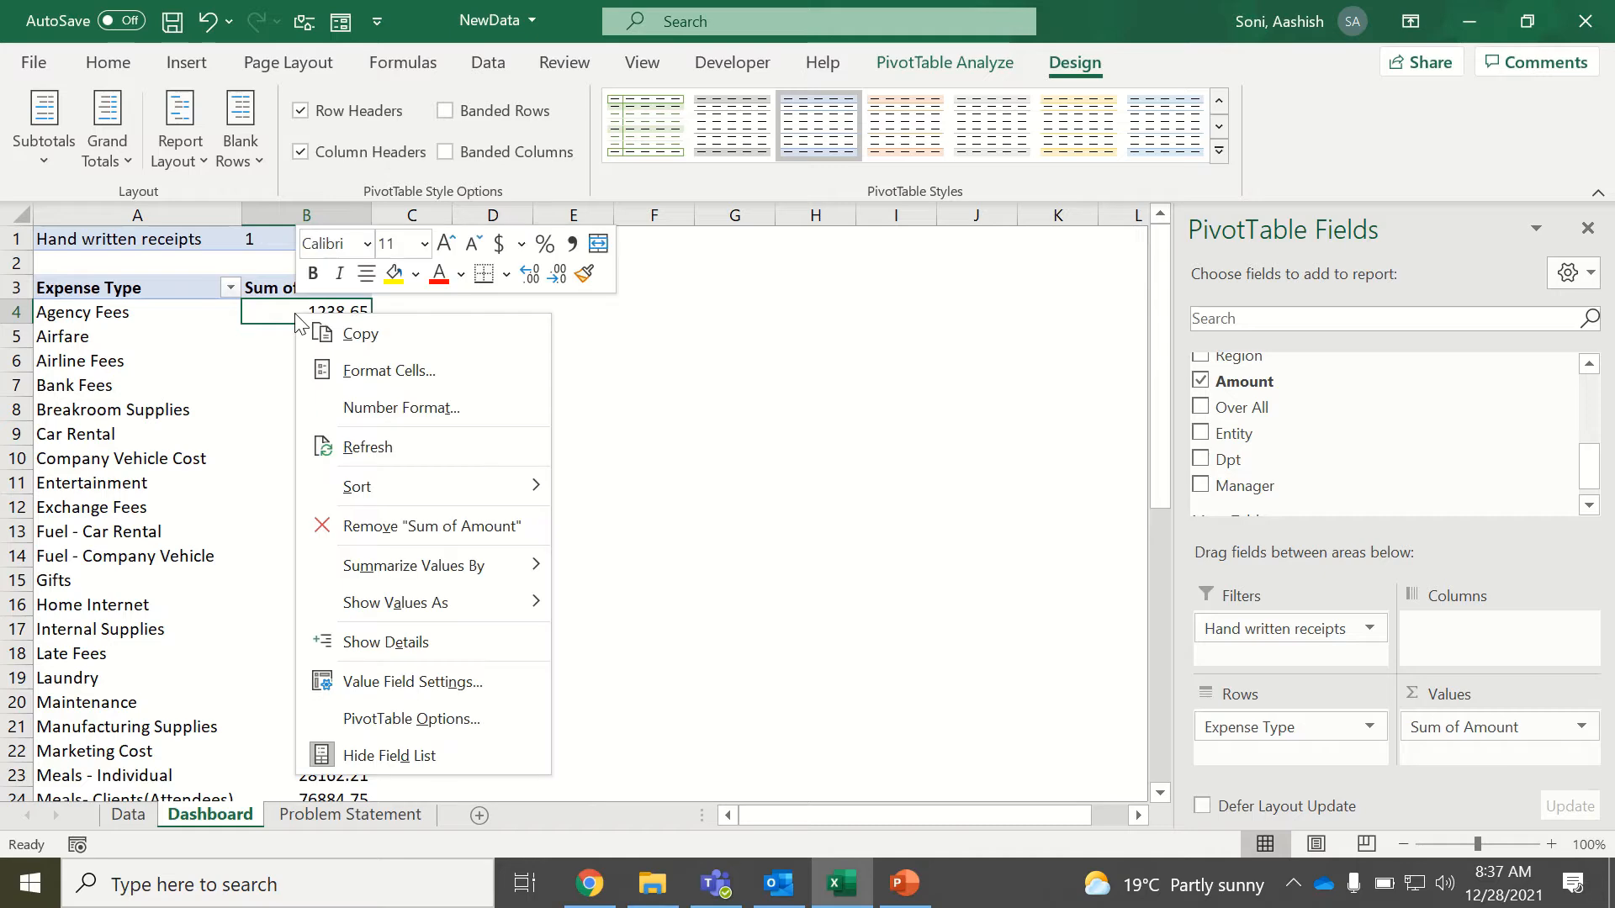
left_click(379, 416)
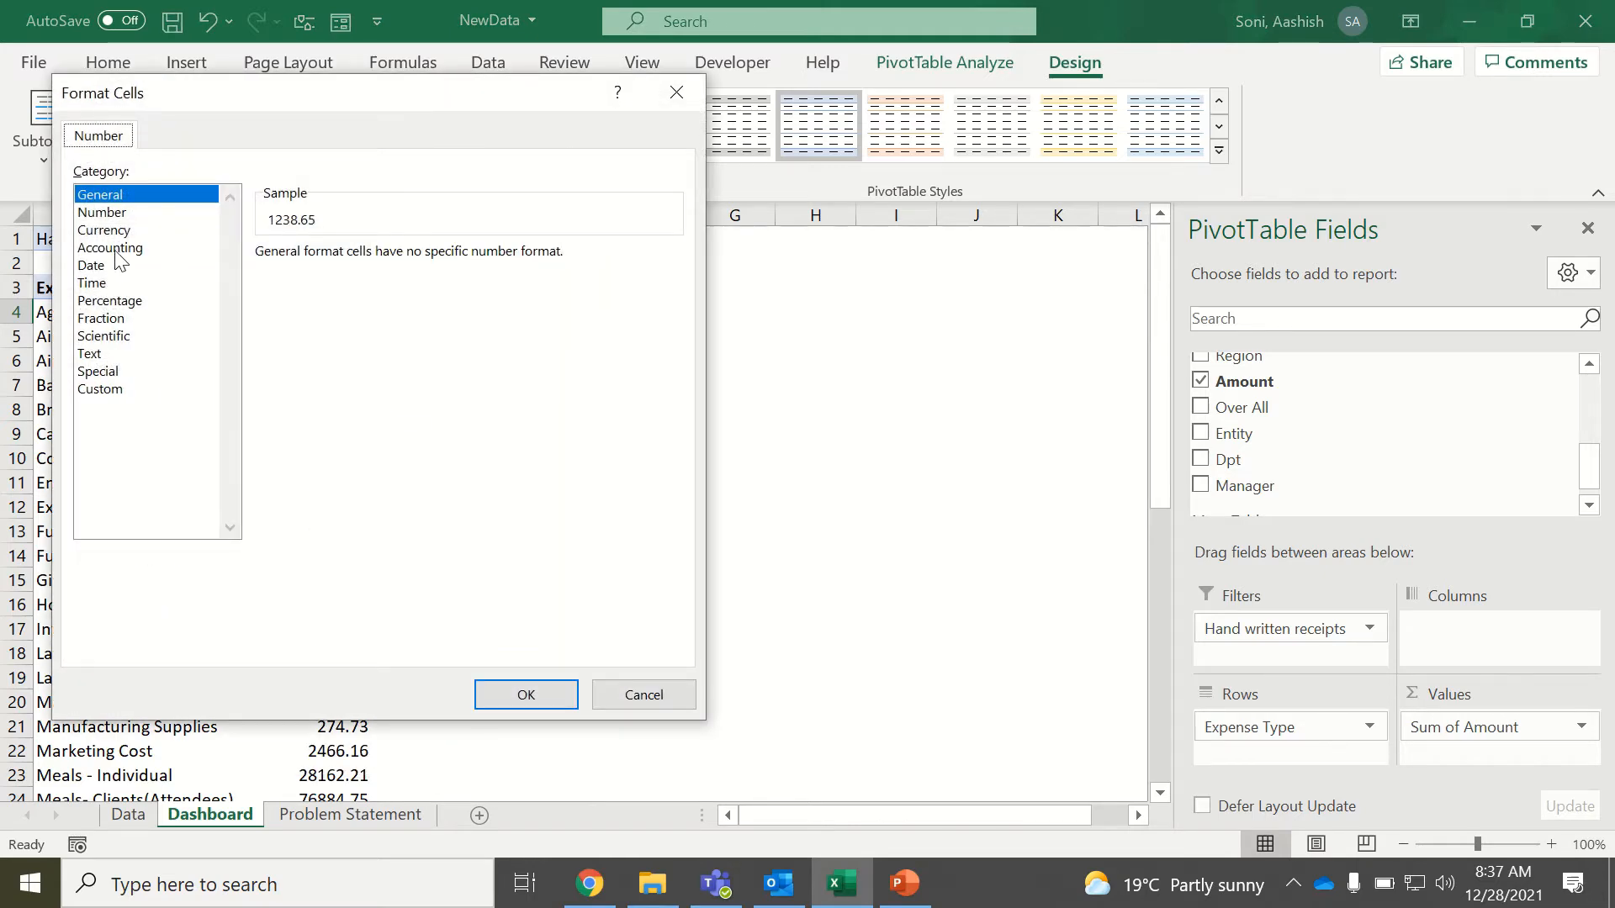
left_click(108, 234)
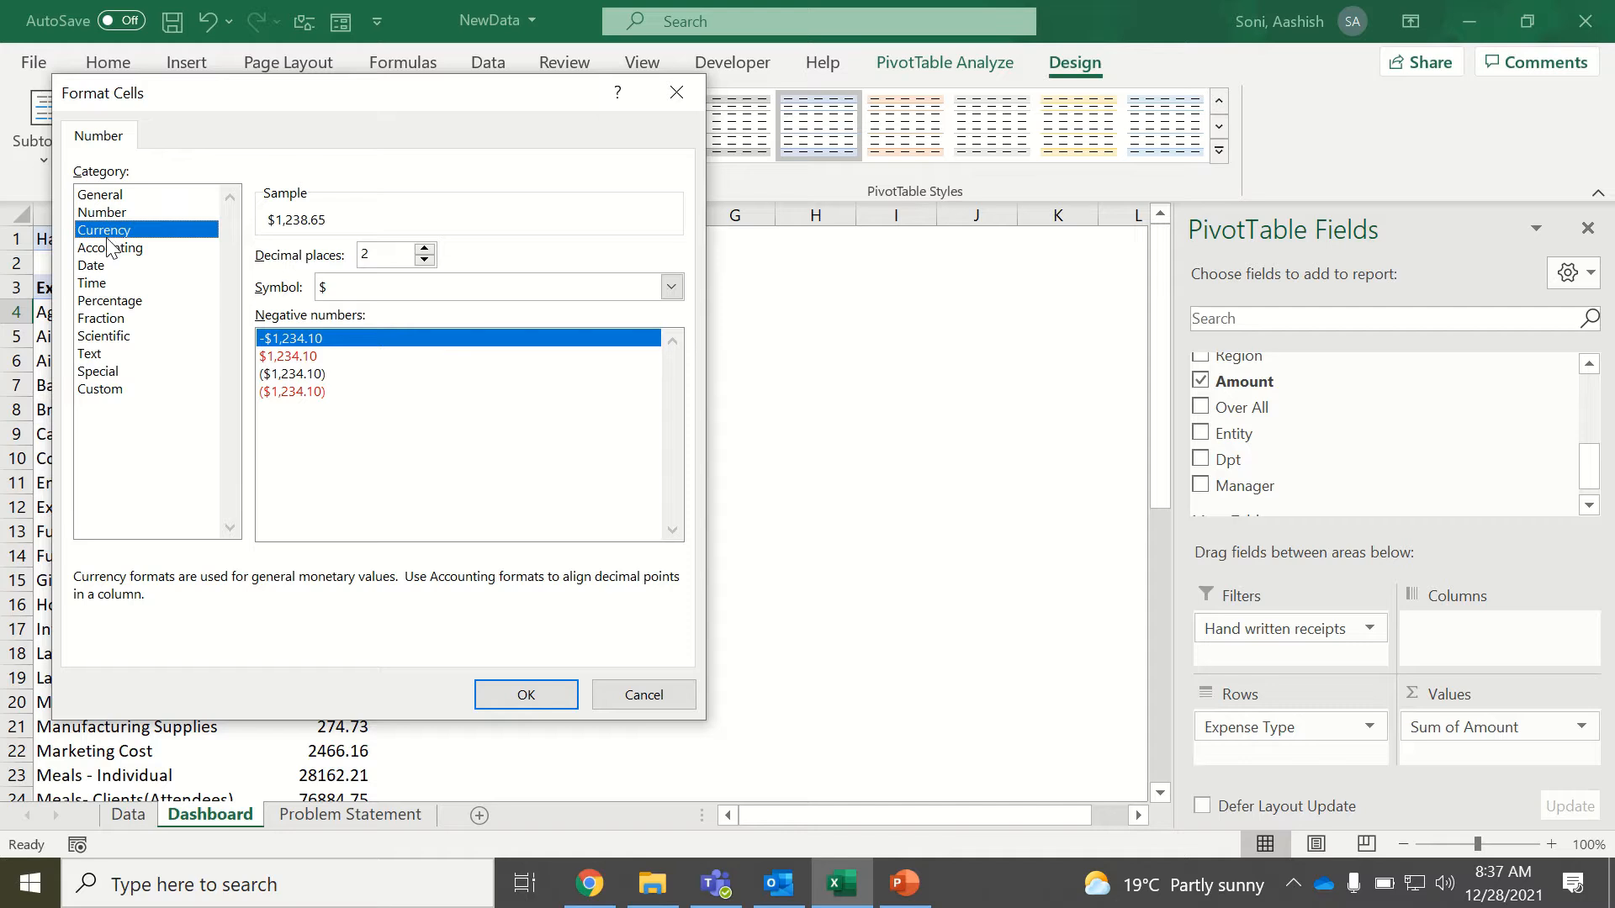
left_click(425, 250)
left_click(424, 260)
left_click(425, 260)
left_click(425, 260)
left_click(502, 695)
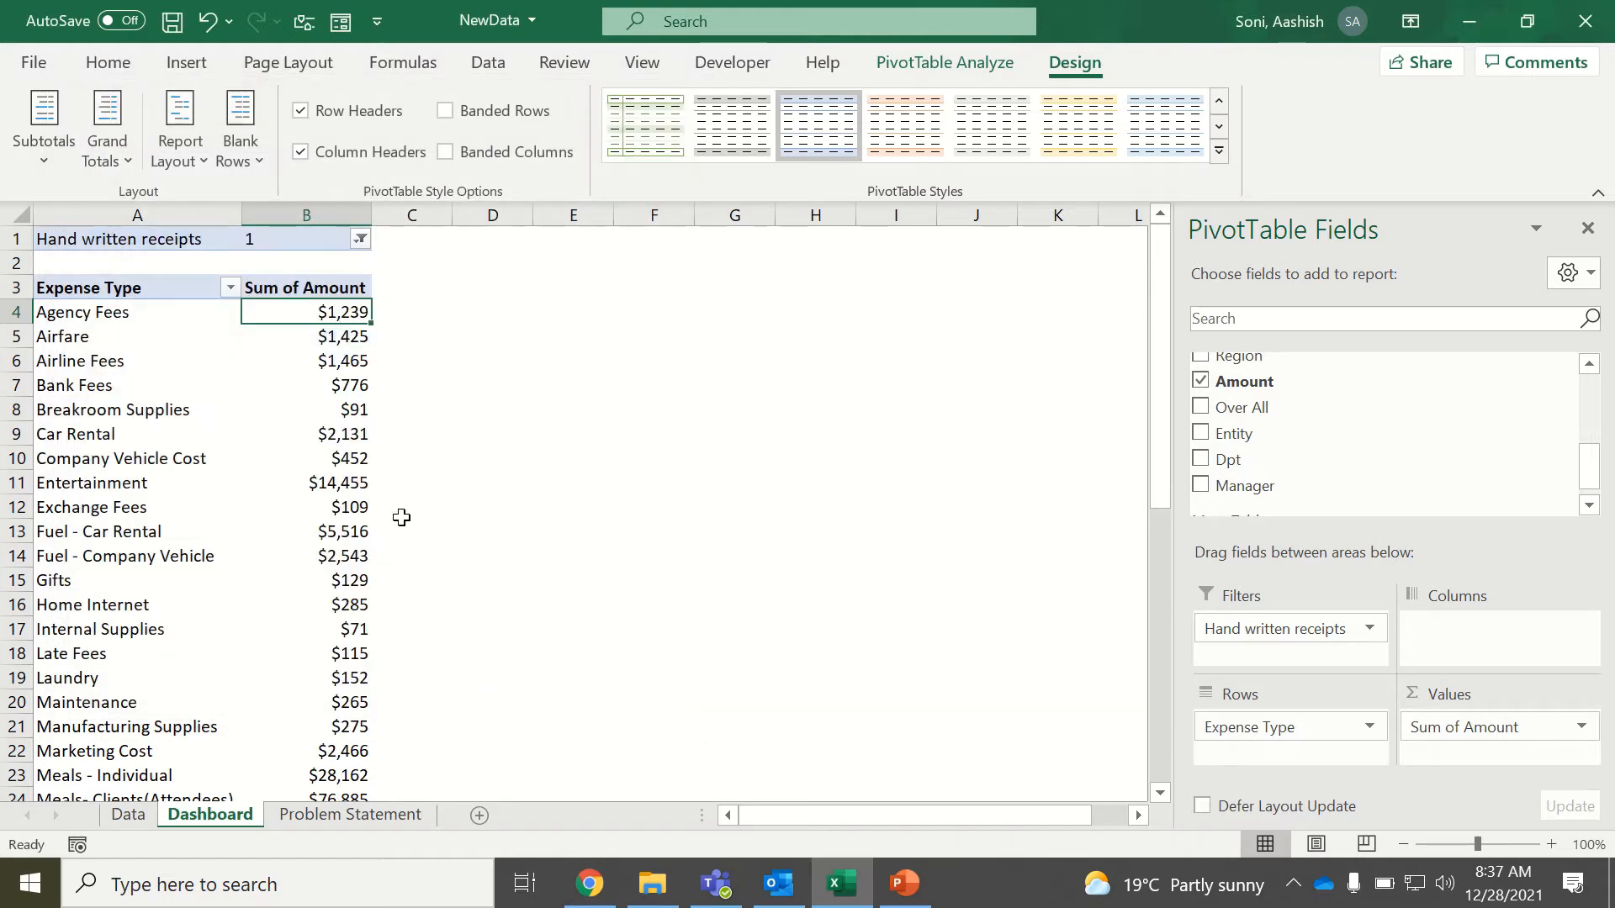
Sort the Expense Type rows in descending order by Sum of Amount.
left_click(230, 288)
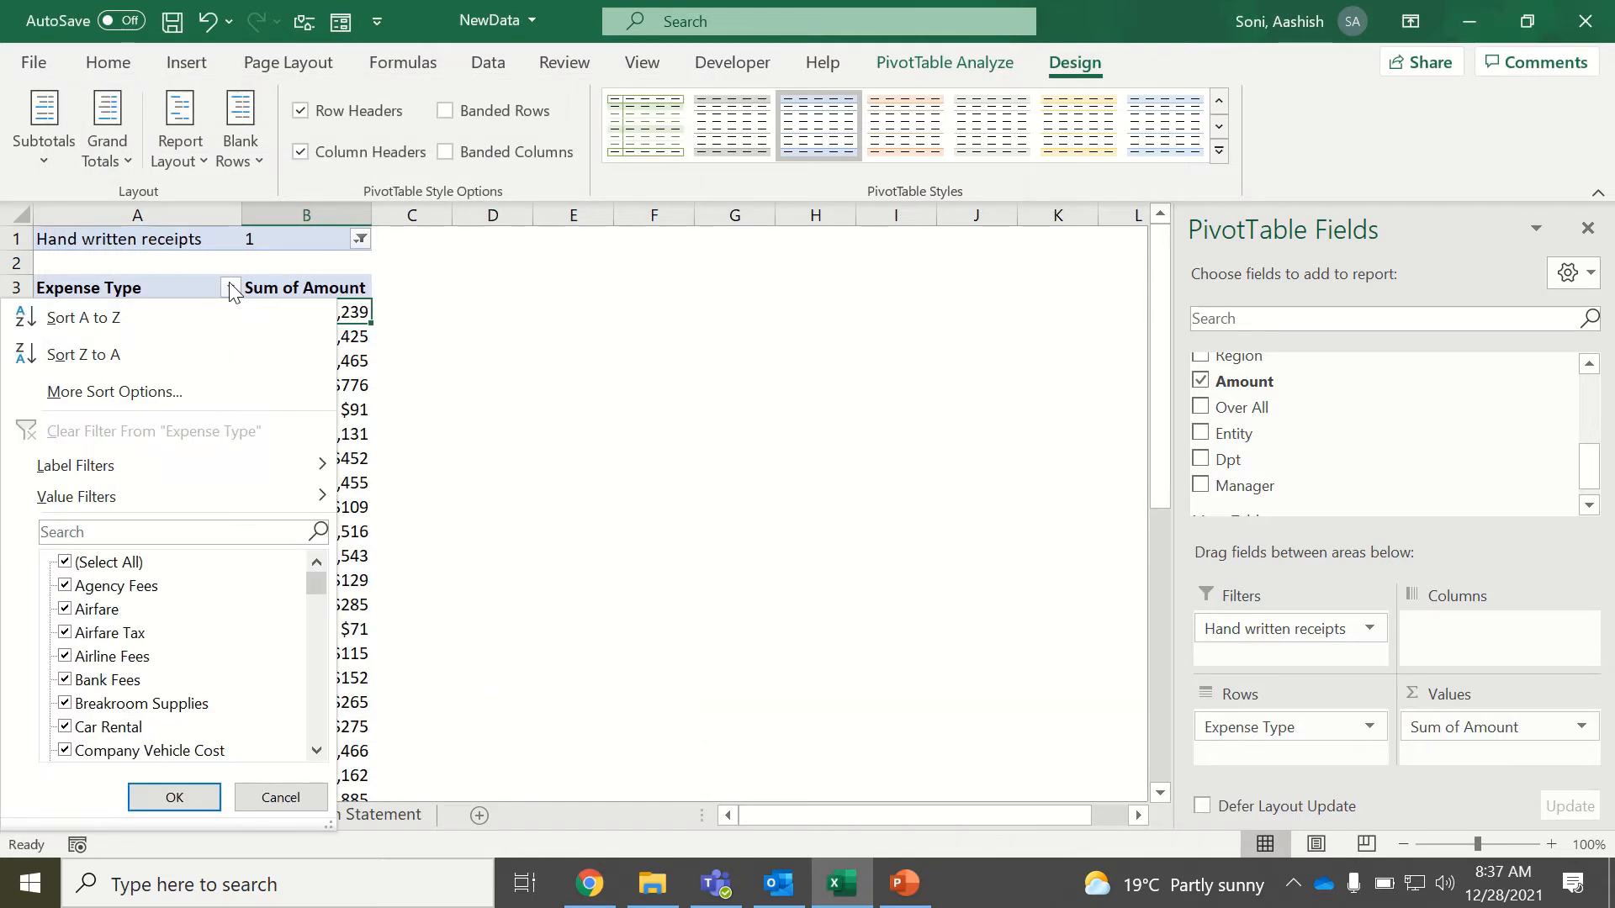
left_click(174, 389)
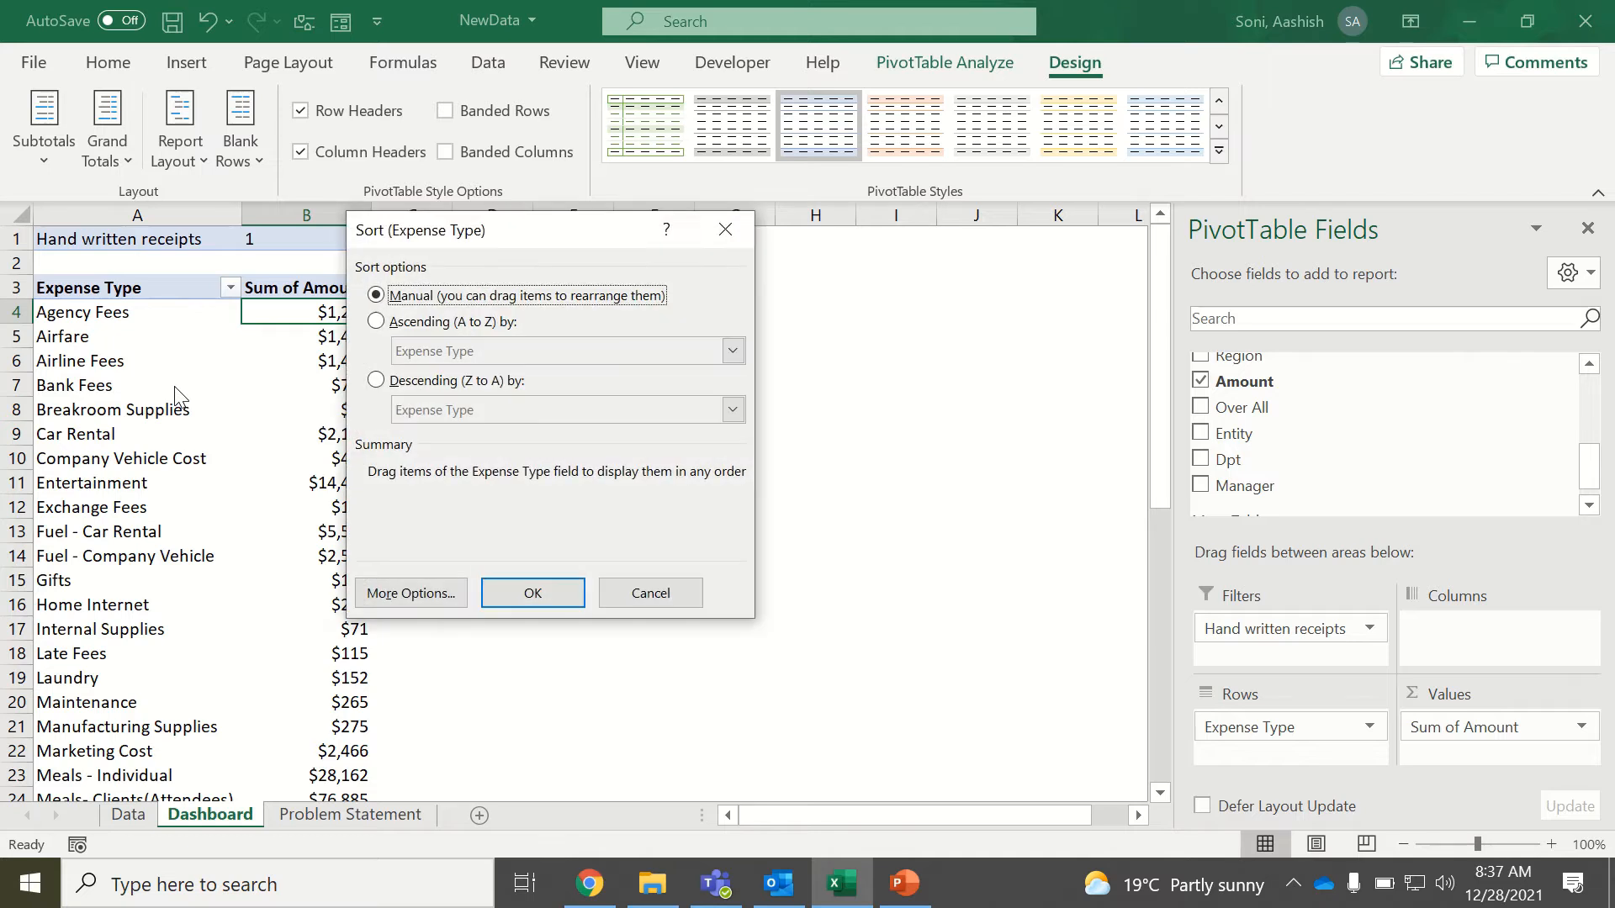
left_click(376, 380)
left_click(707, 410)
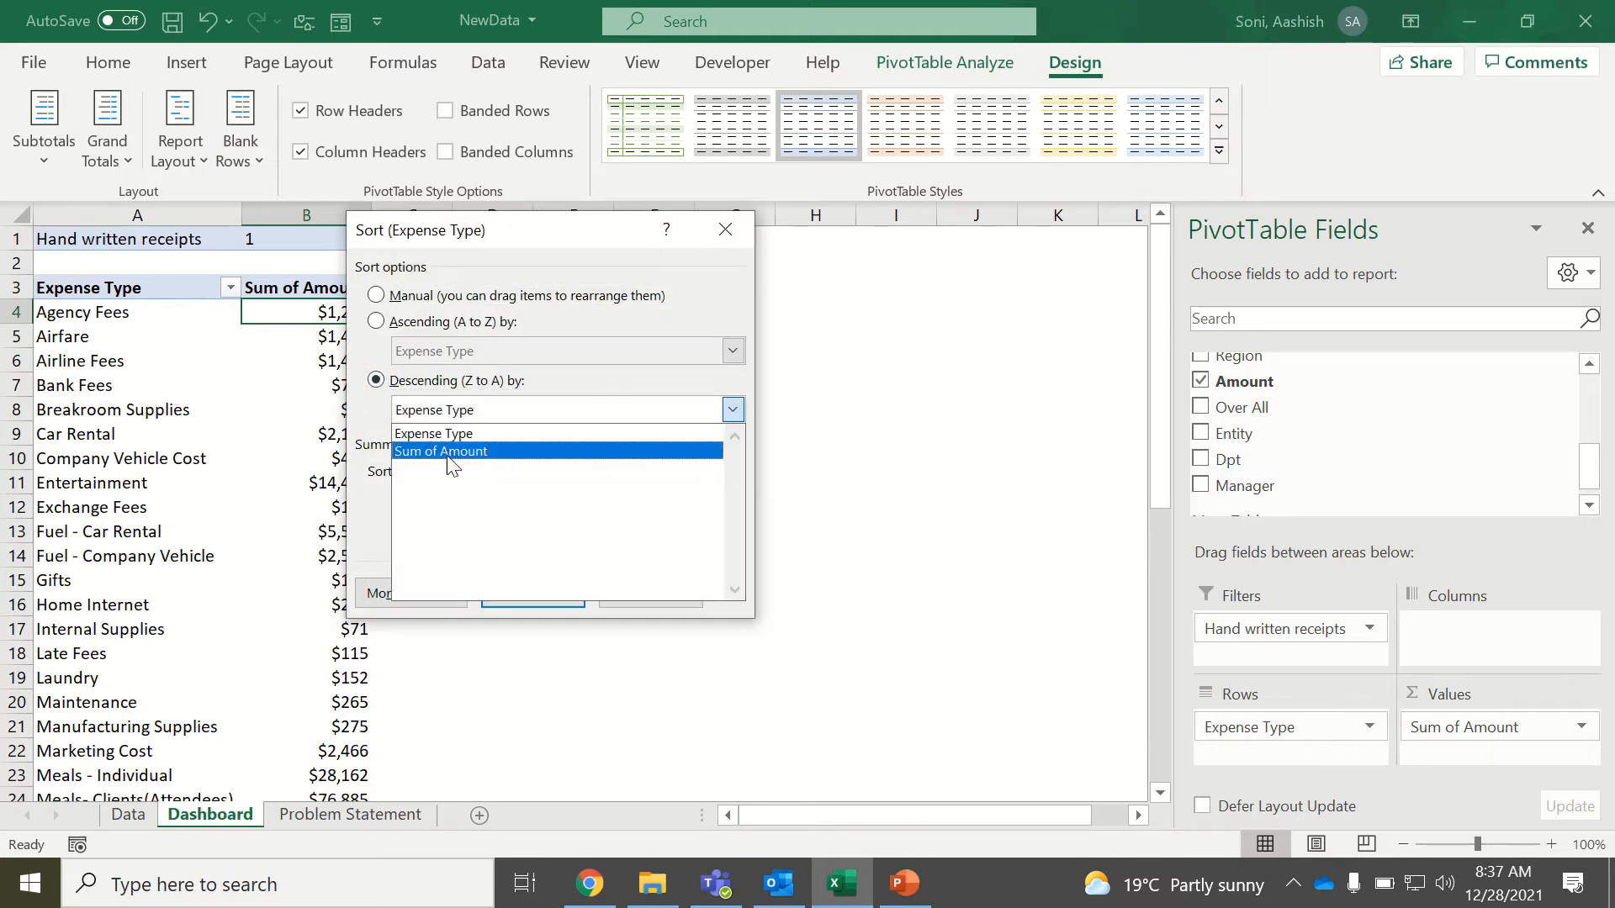
left_click(447, 455)
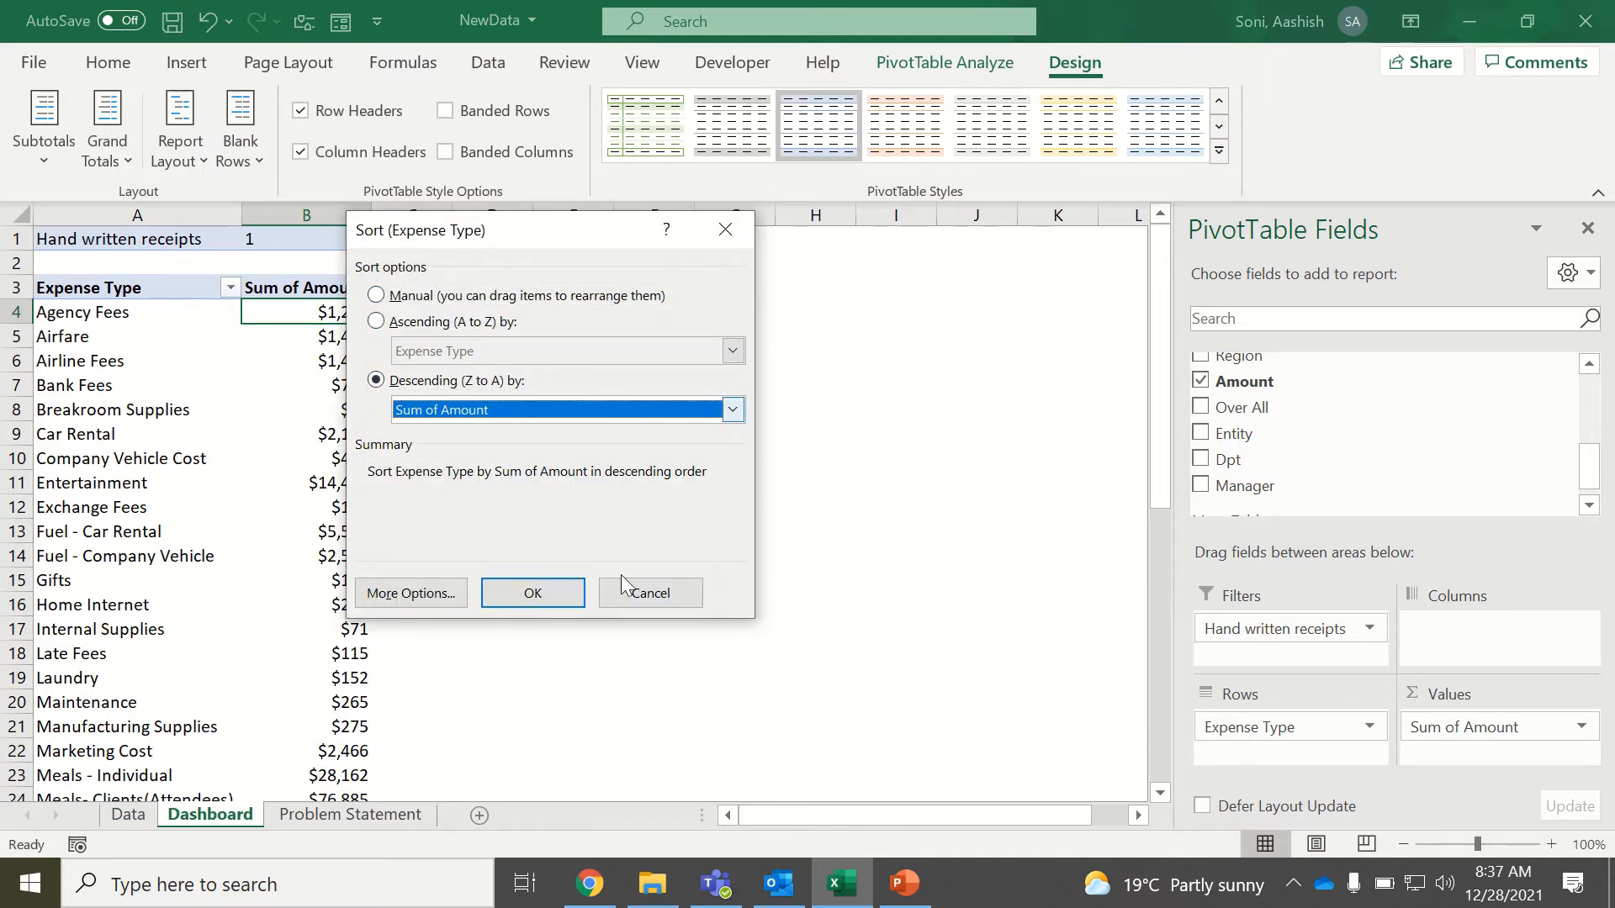
left_click(538, 594)
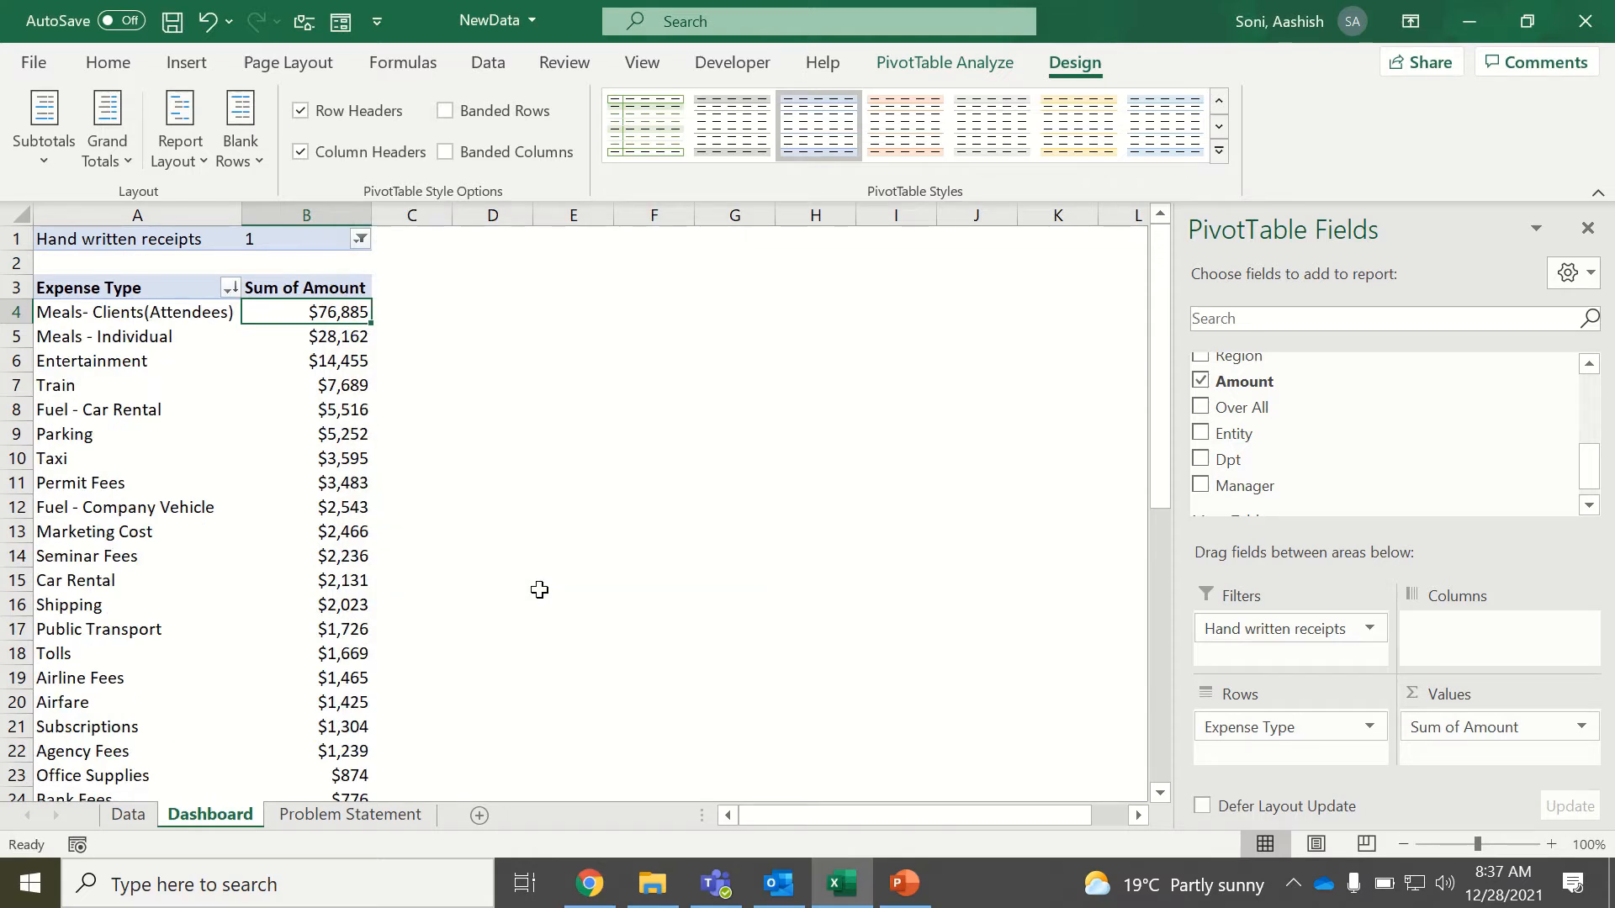
Examine the highest-spending expense types, from Meals- Clients(Attendees) down to Parking, and return to the Data sheet.
left_click(185, 315)
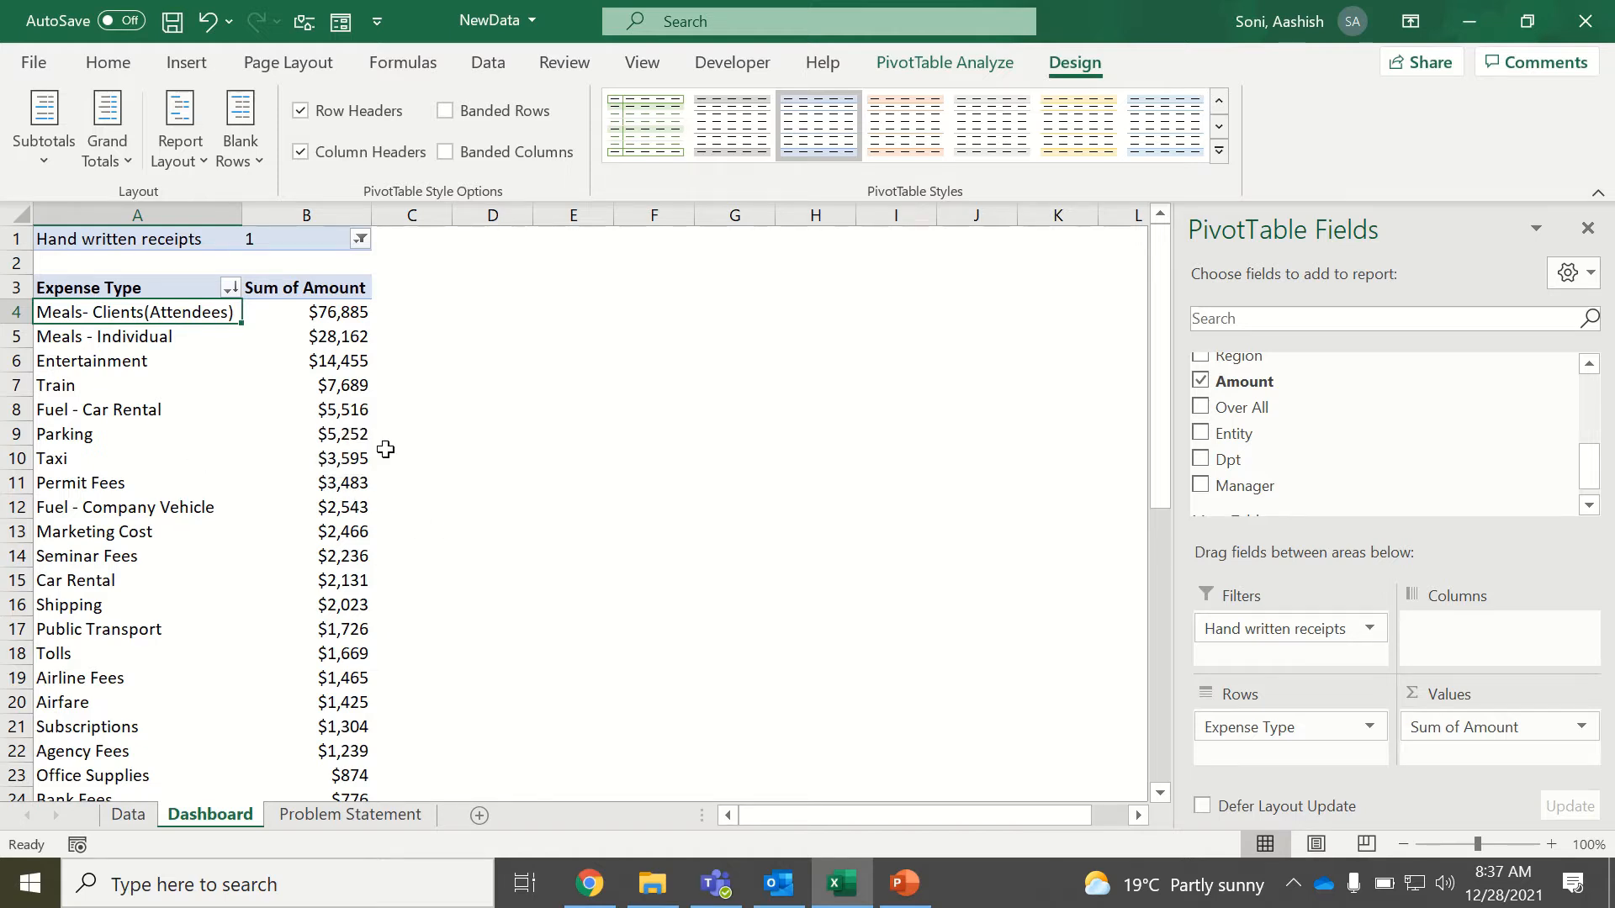
left_click_drag(364, 410, 172, 309)
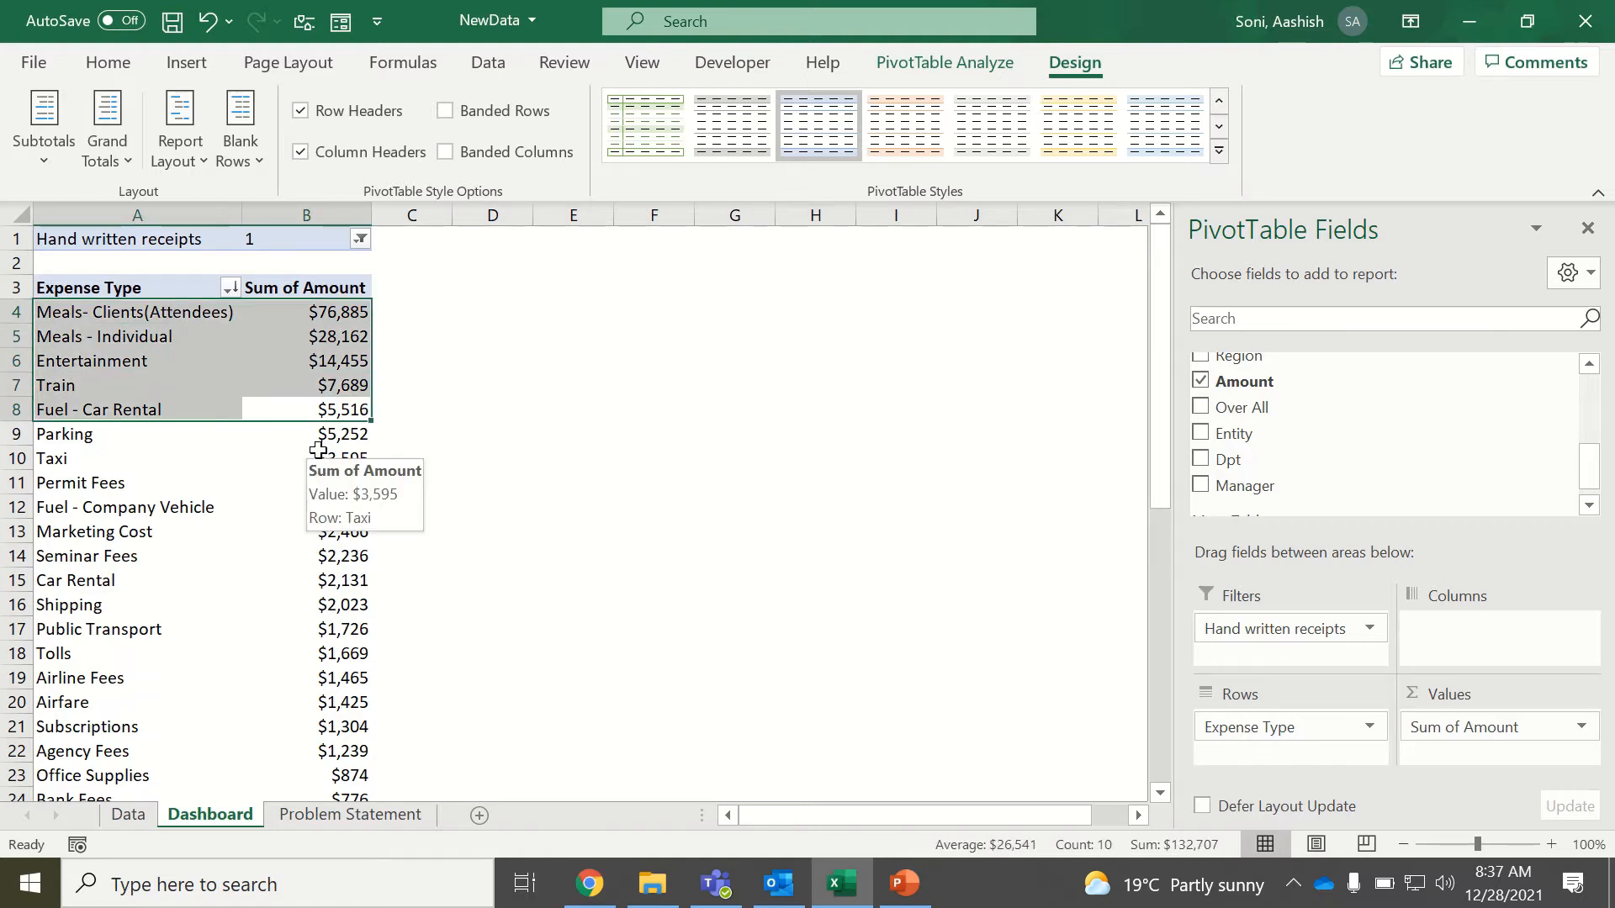
left_click_drag(361, 434, 199, 312)
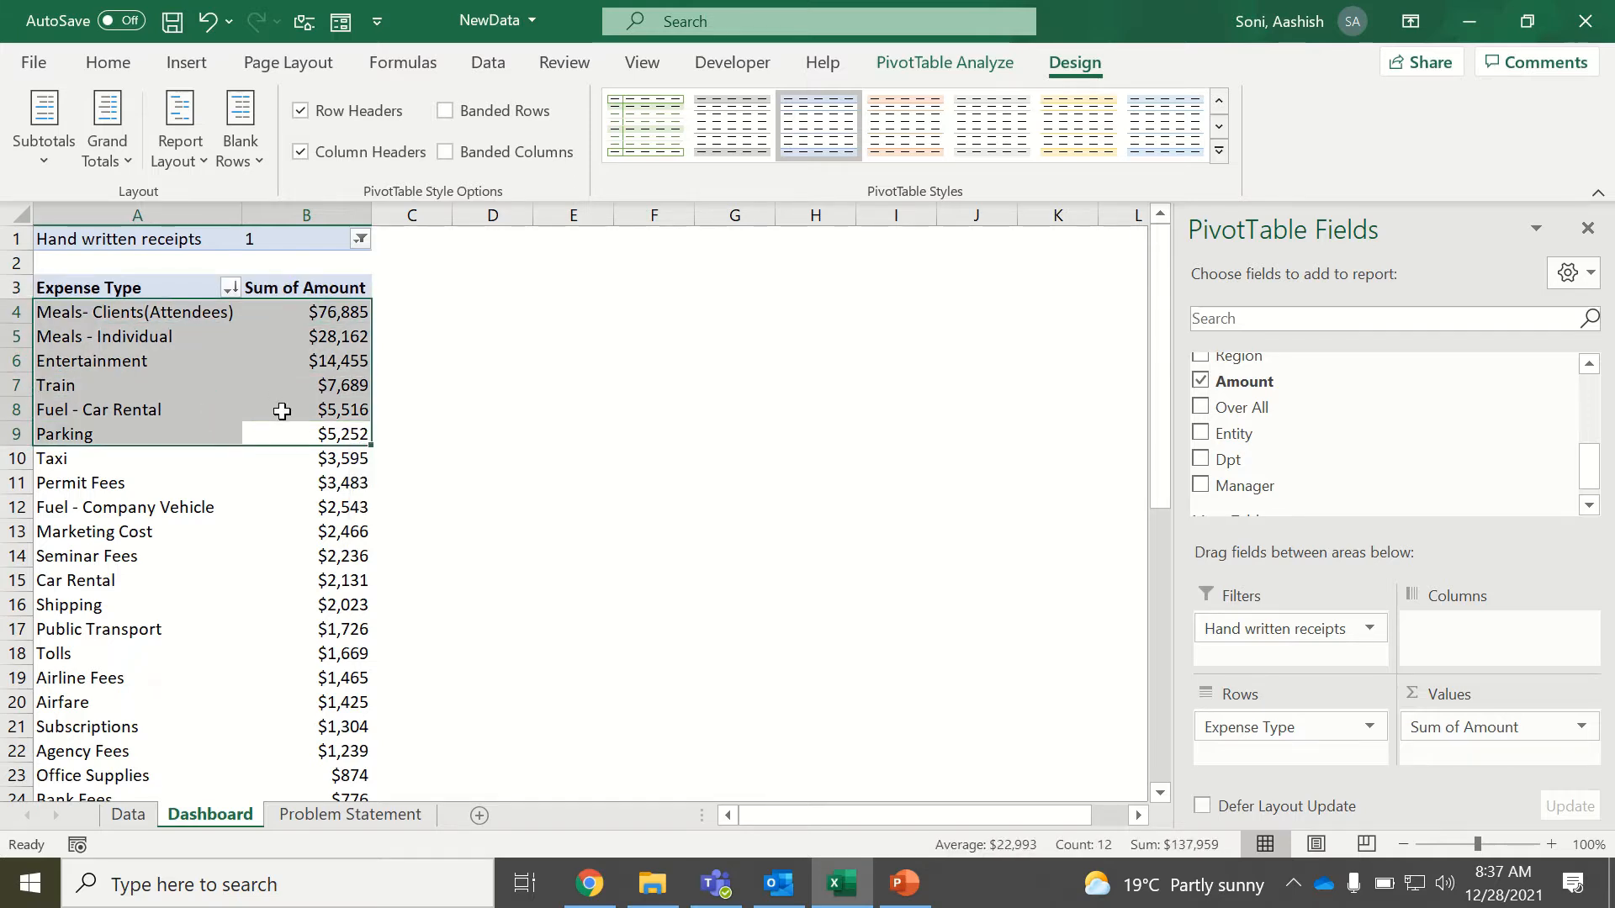
left_click(290, 434)
left_click_drag(353, 432, 183, 319)
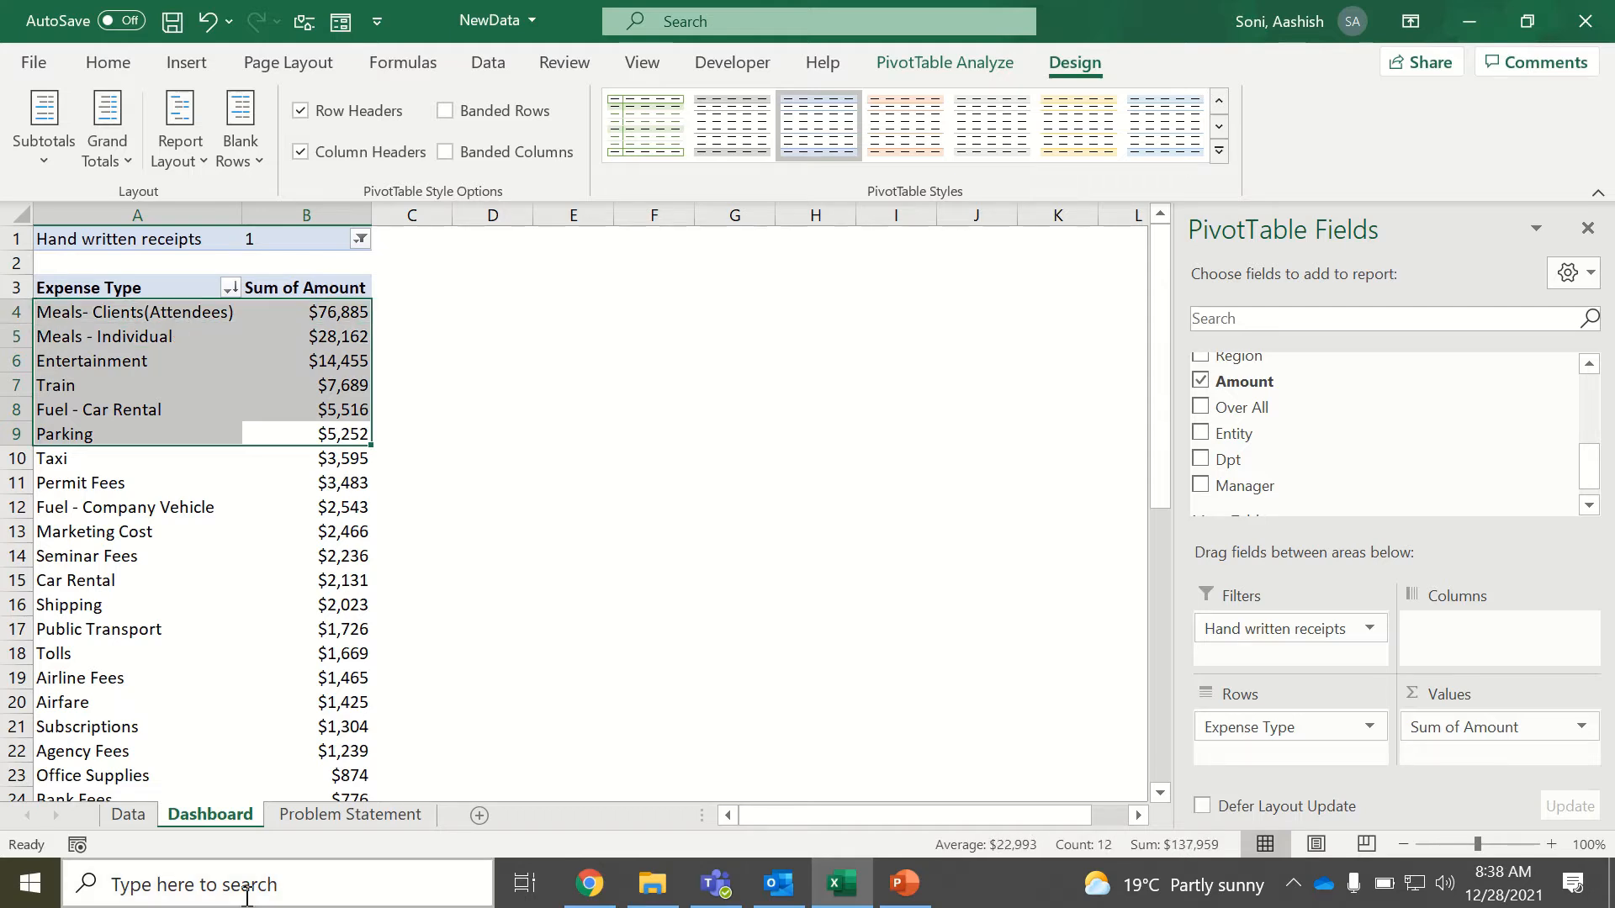
left_click(122, 814)
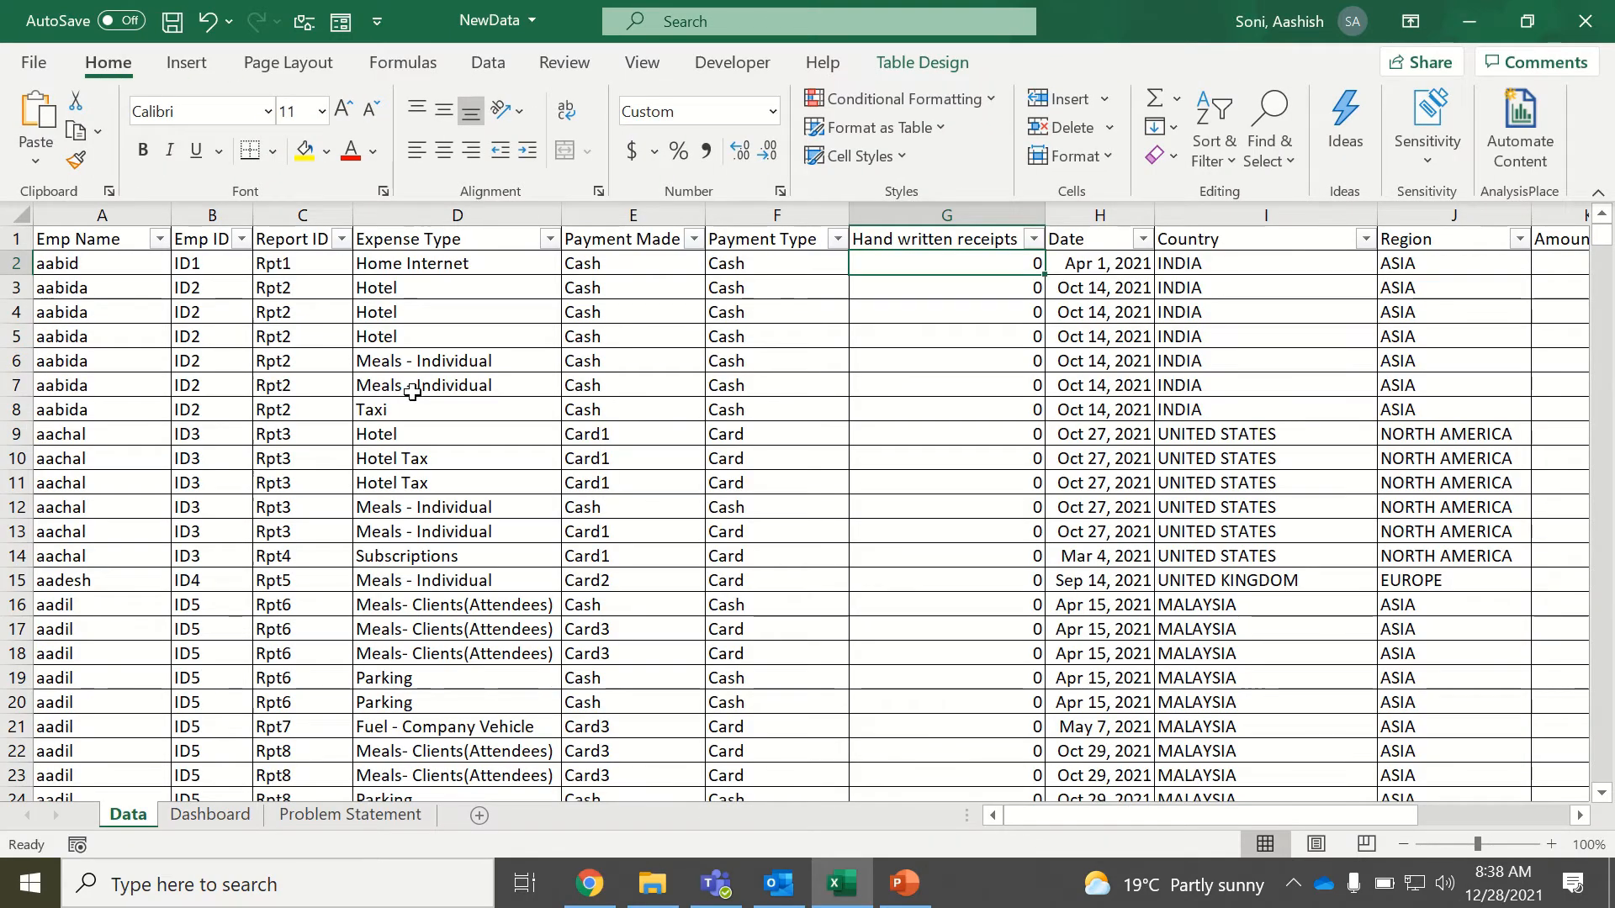
Rename the Sum of Amount value field on the Dashboard sheet to "Amount" with a trailing space.
left_click(240, 818)
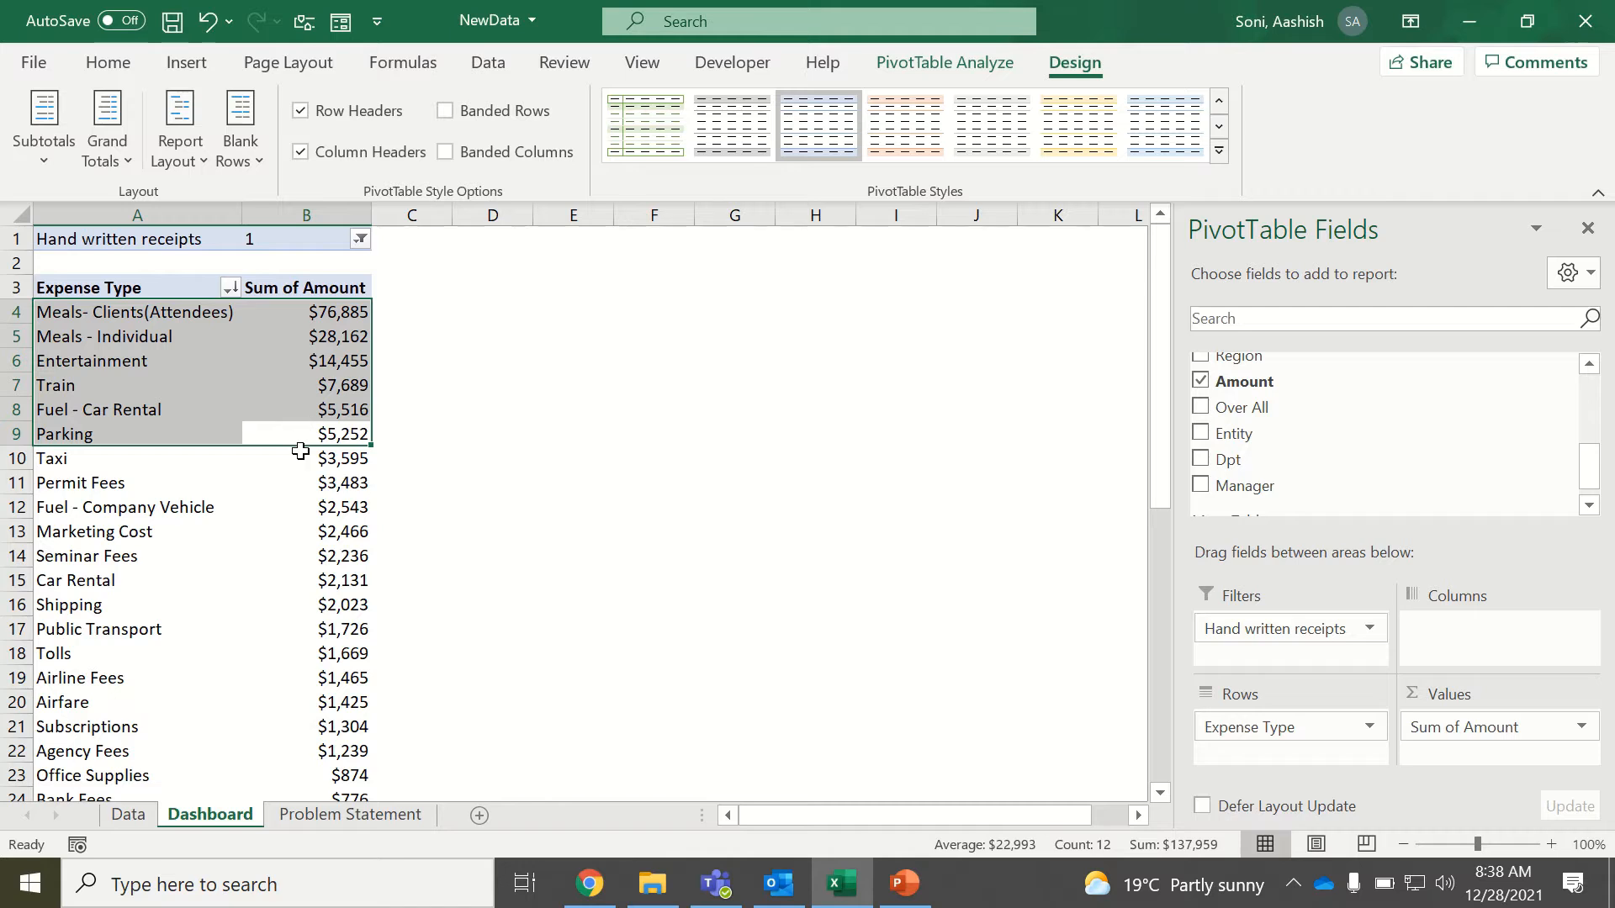
left_click(303, 412)
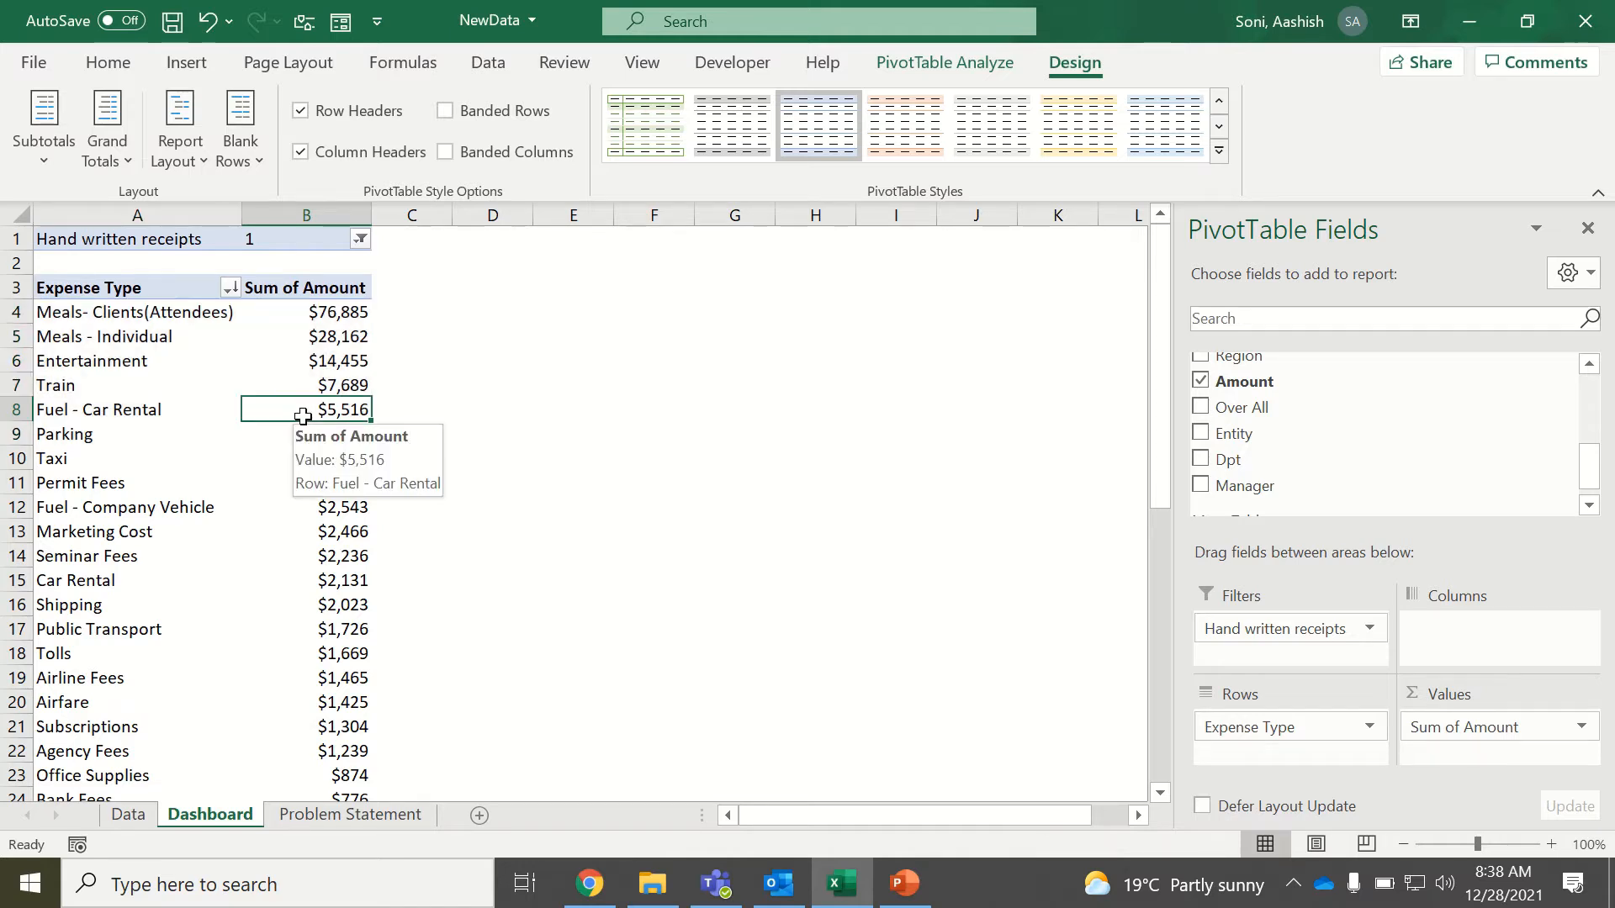
double_click(318, 293)
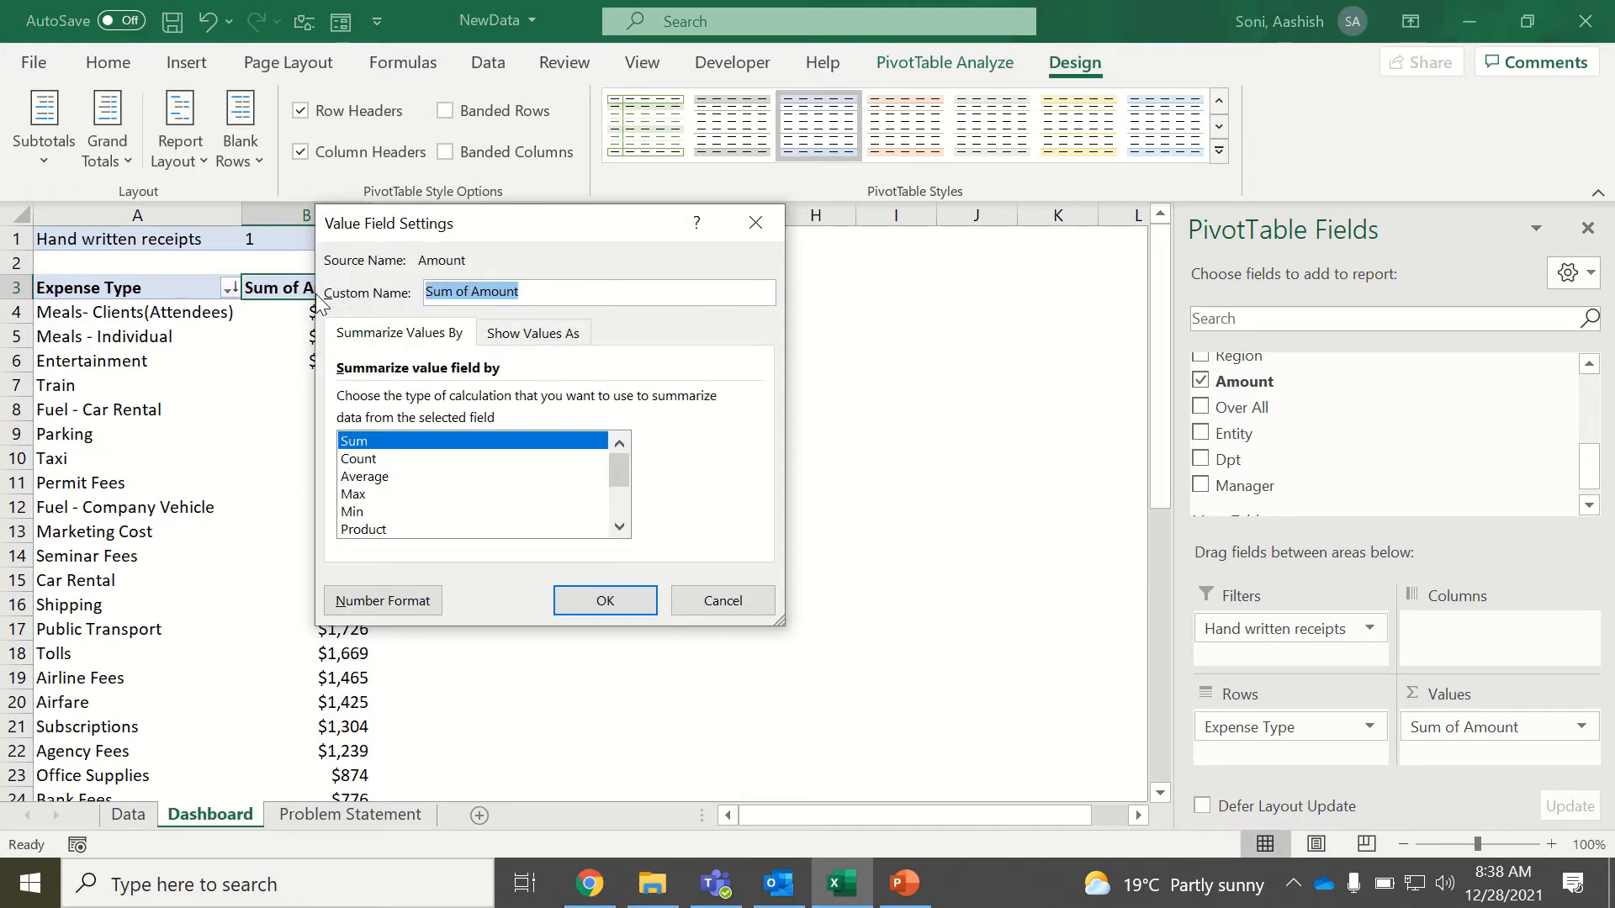
type("Amo")
key("Return")
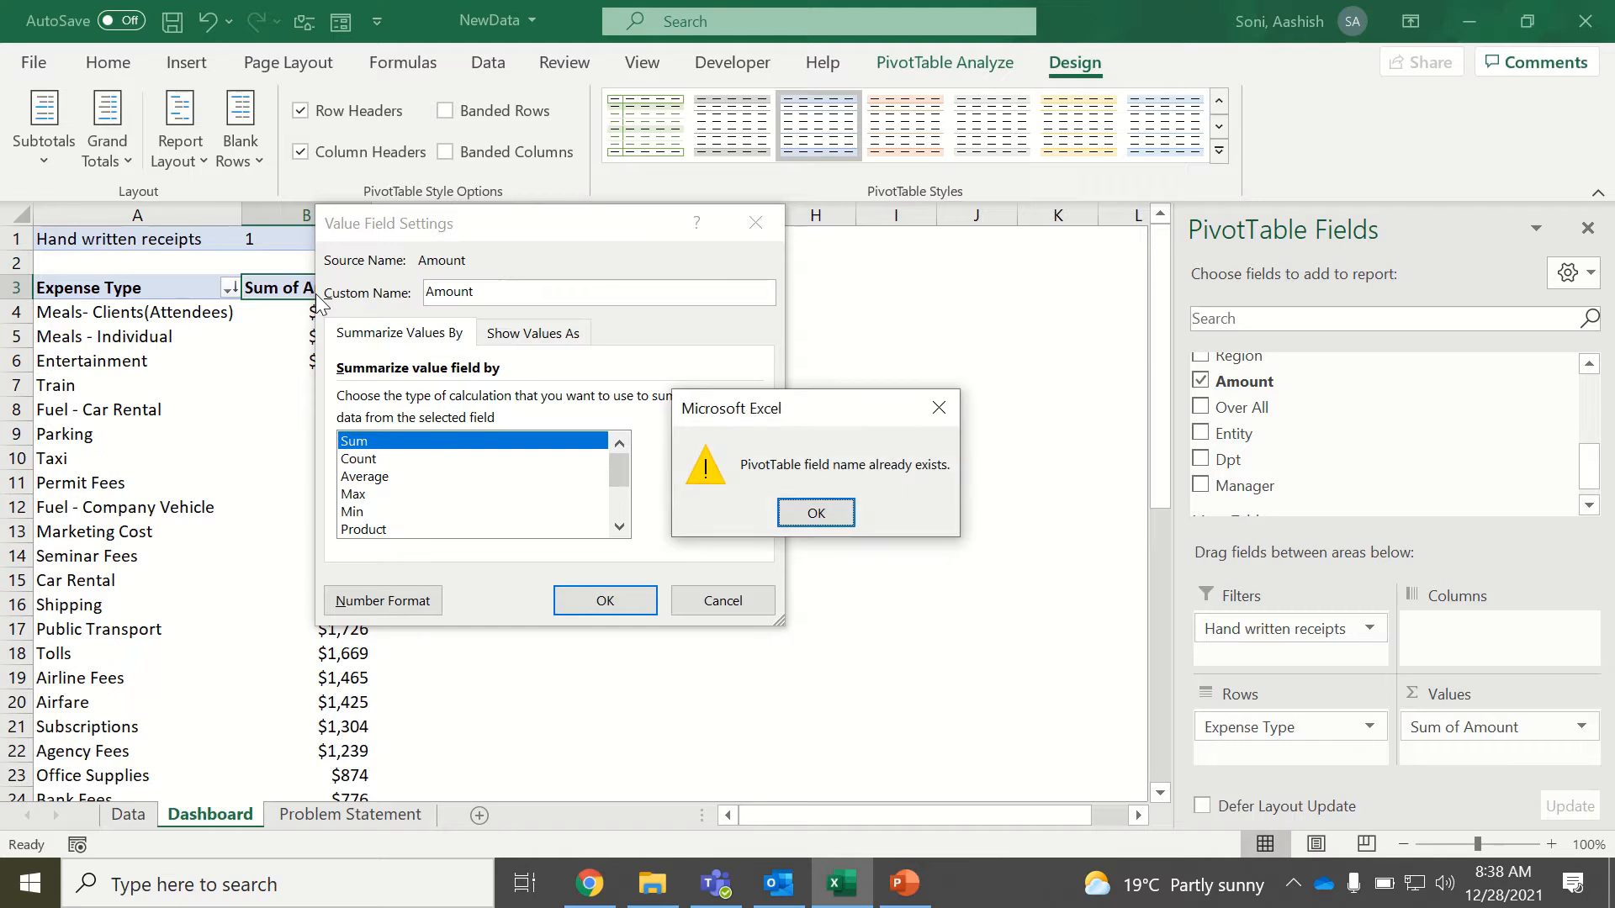
key("Return")
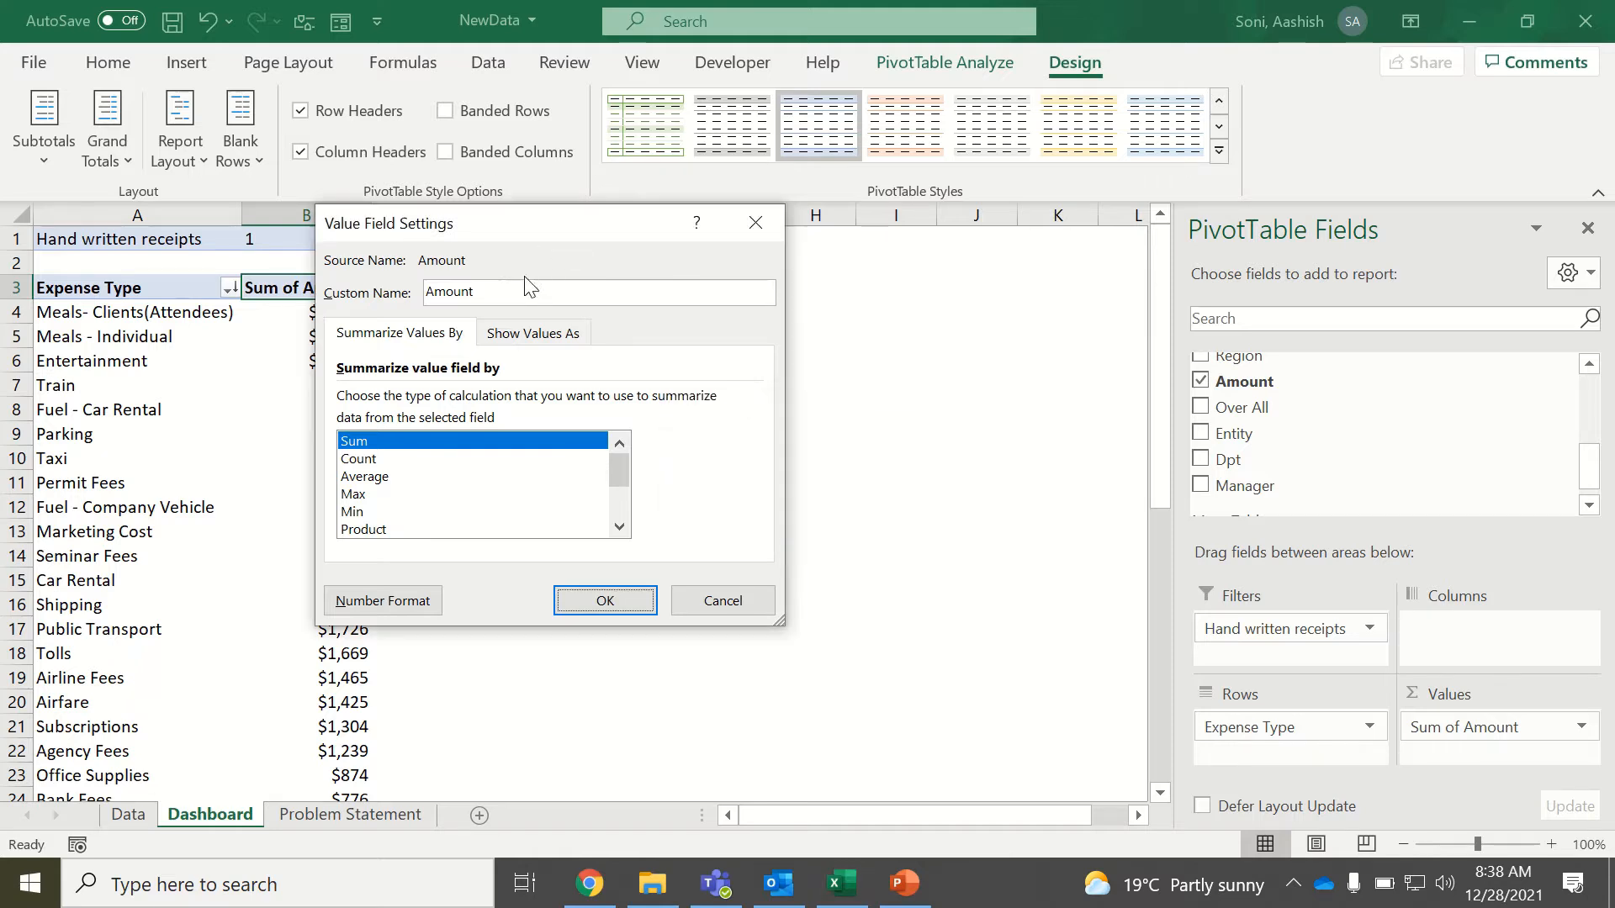
left_click(520, 289)
left_click(586, 604)
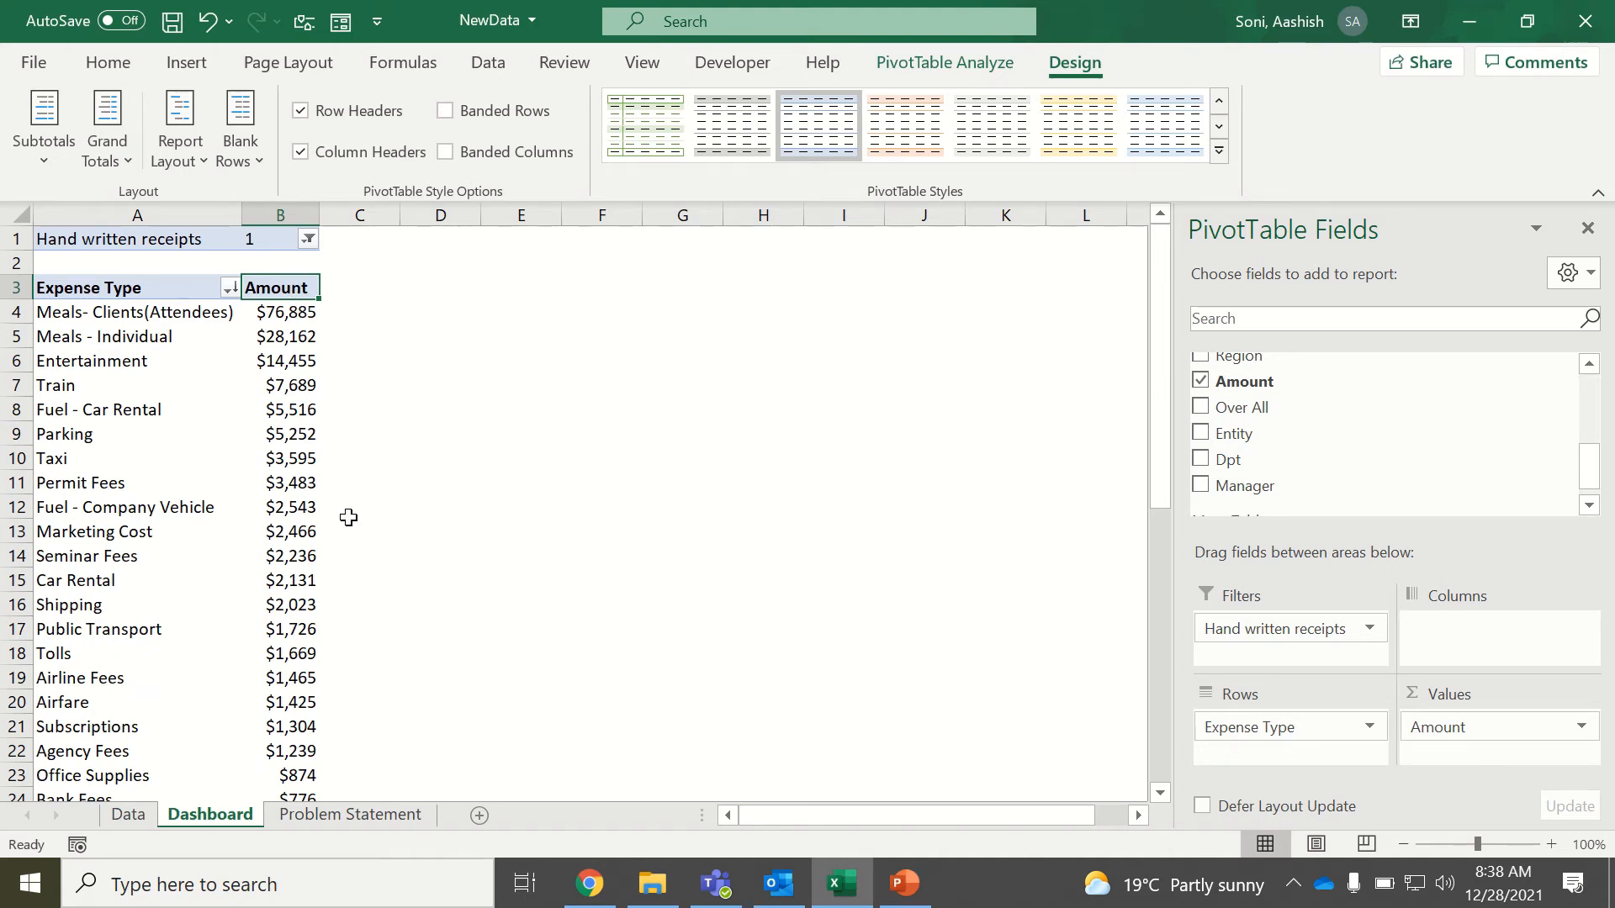
Allow multiple filters per field in the options of the expense-type PivotTable.
left_click(425, 233)
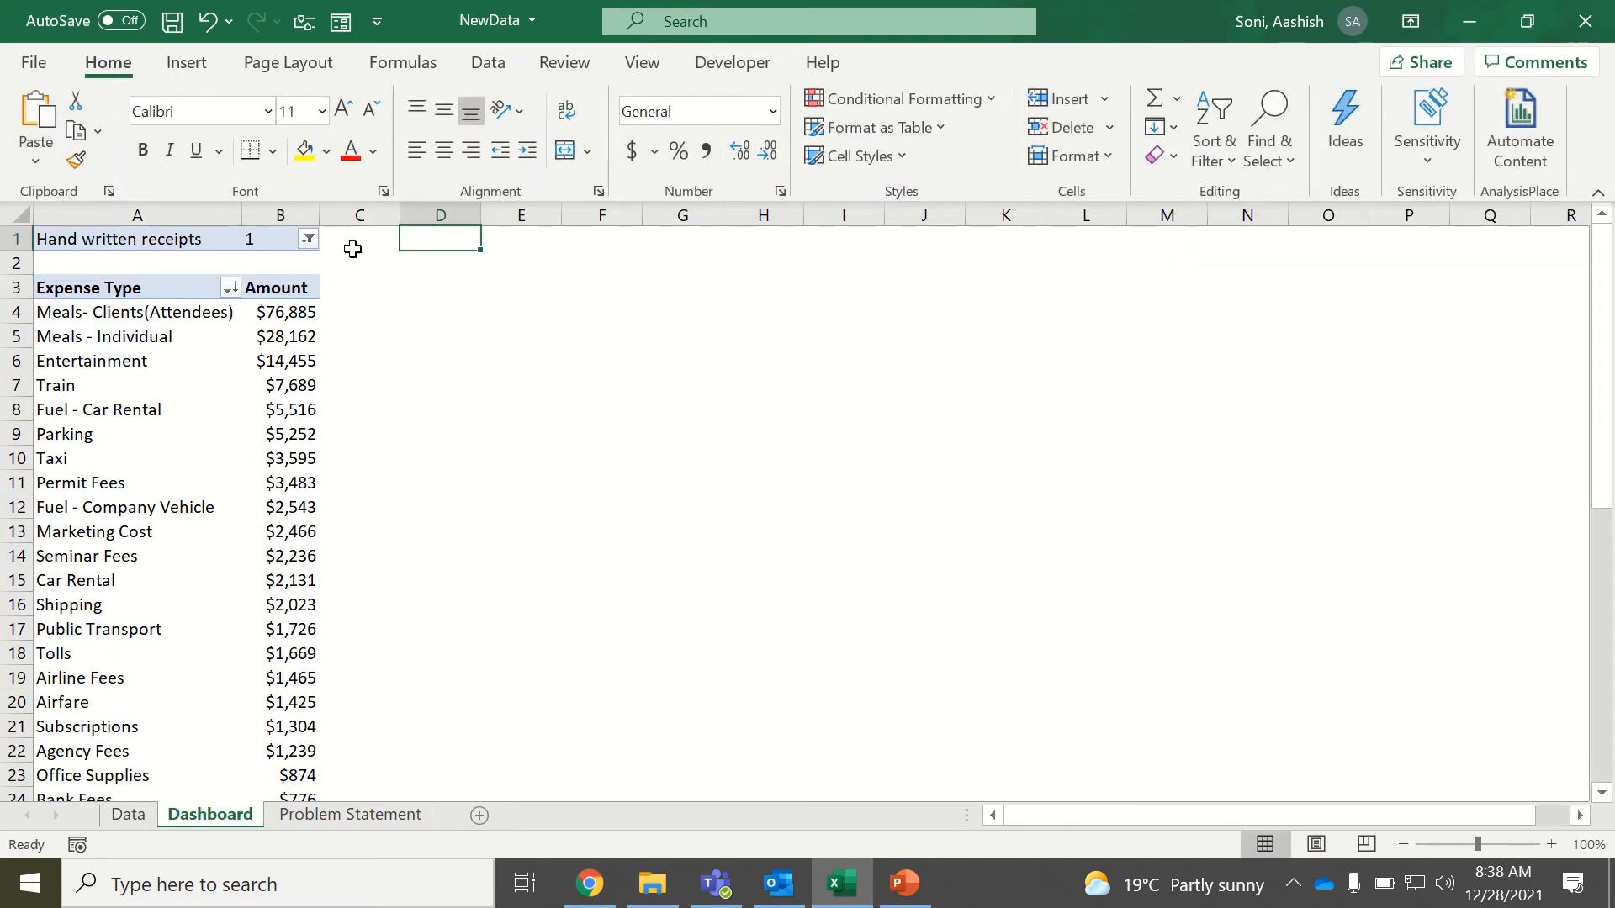
left_click(160, 238)
right_click(160, 238)
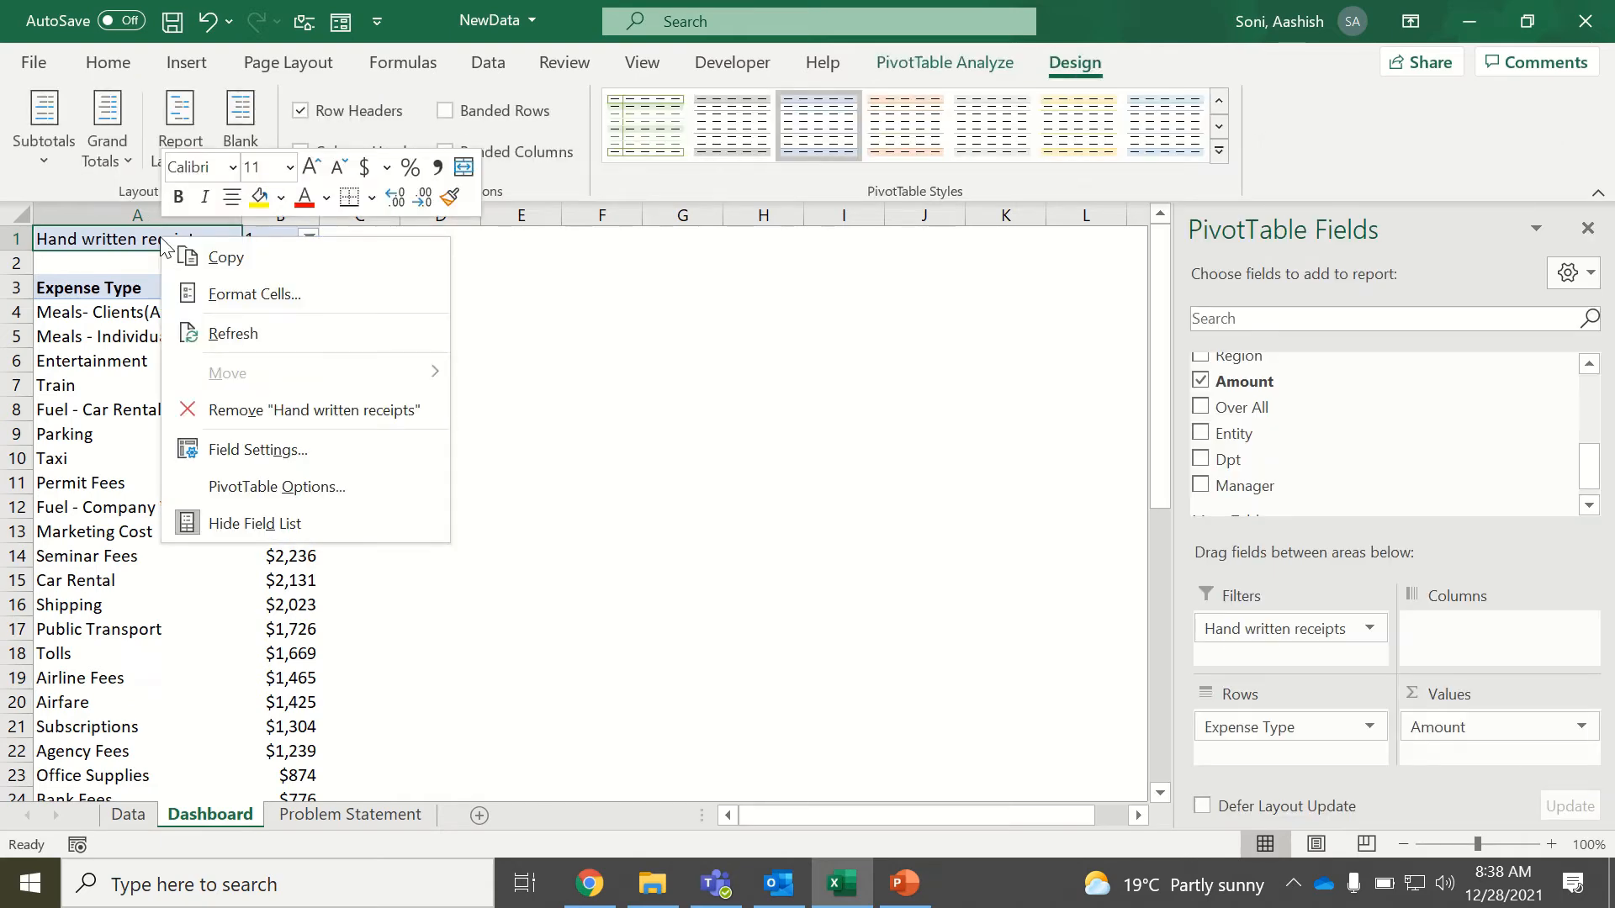
left_click(236, 491)
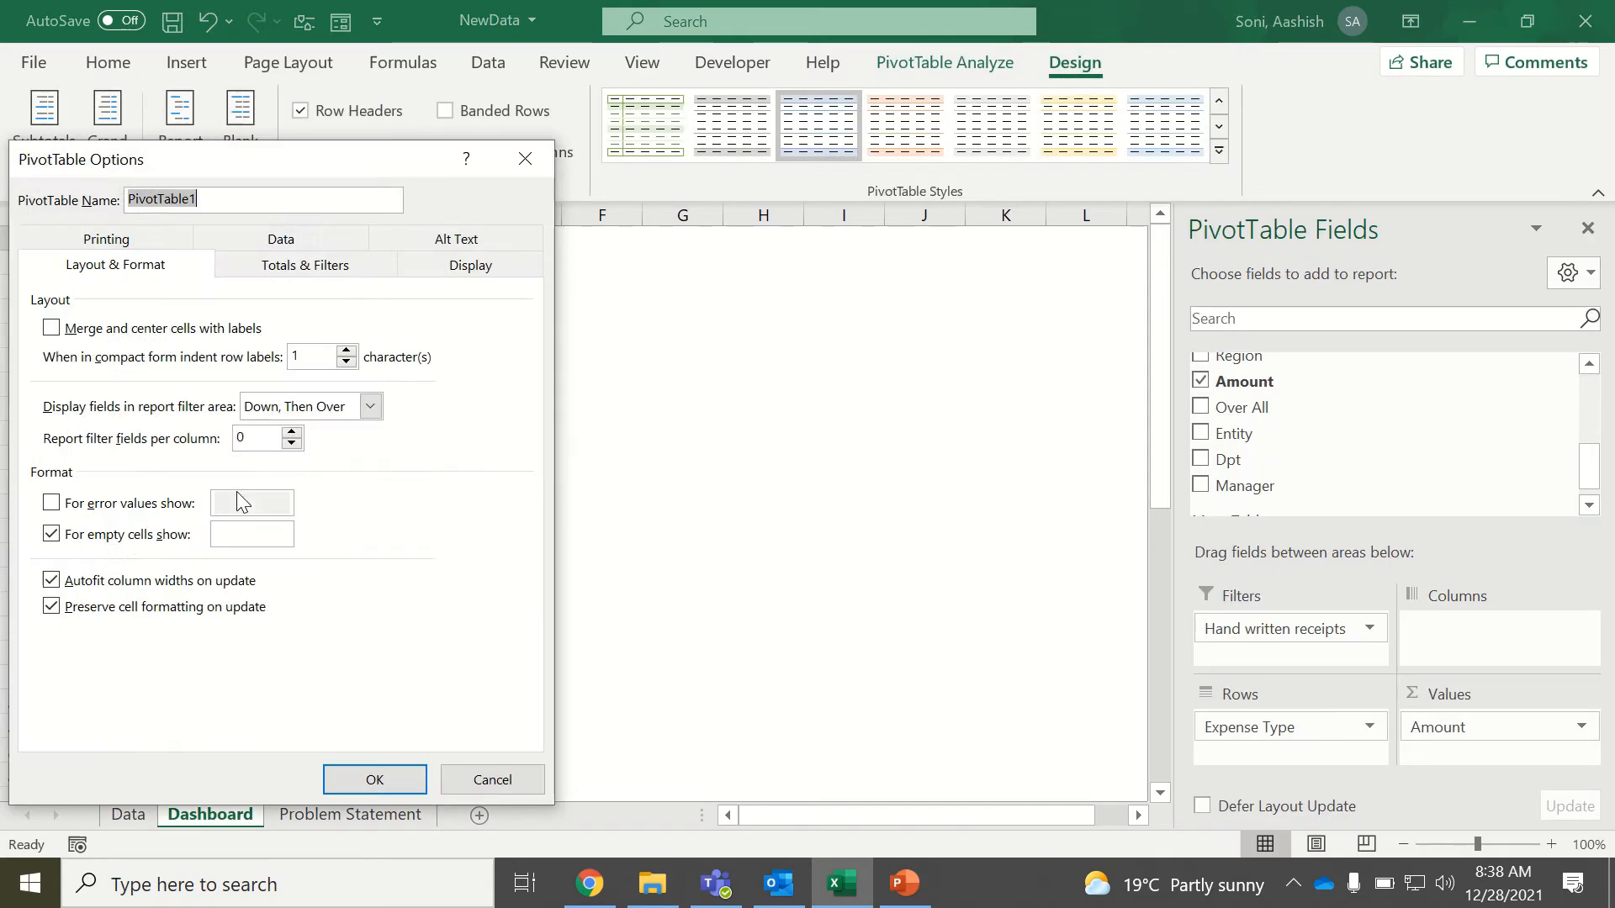
left_click(277, 279)
left_click(65, 444)
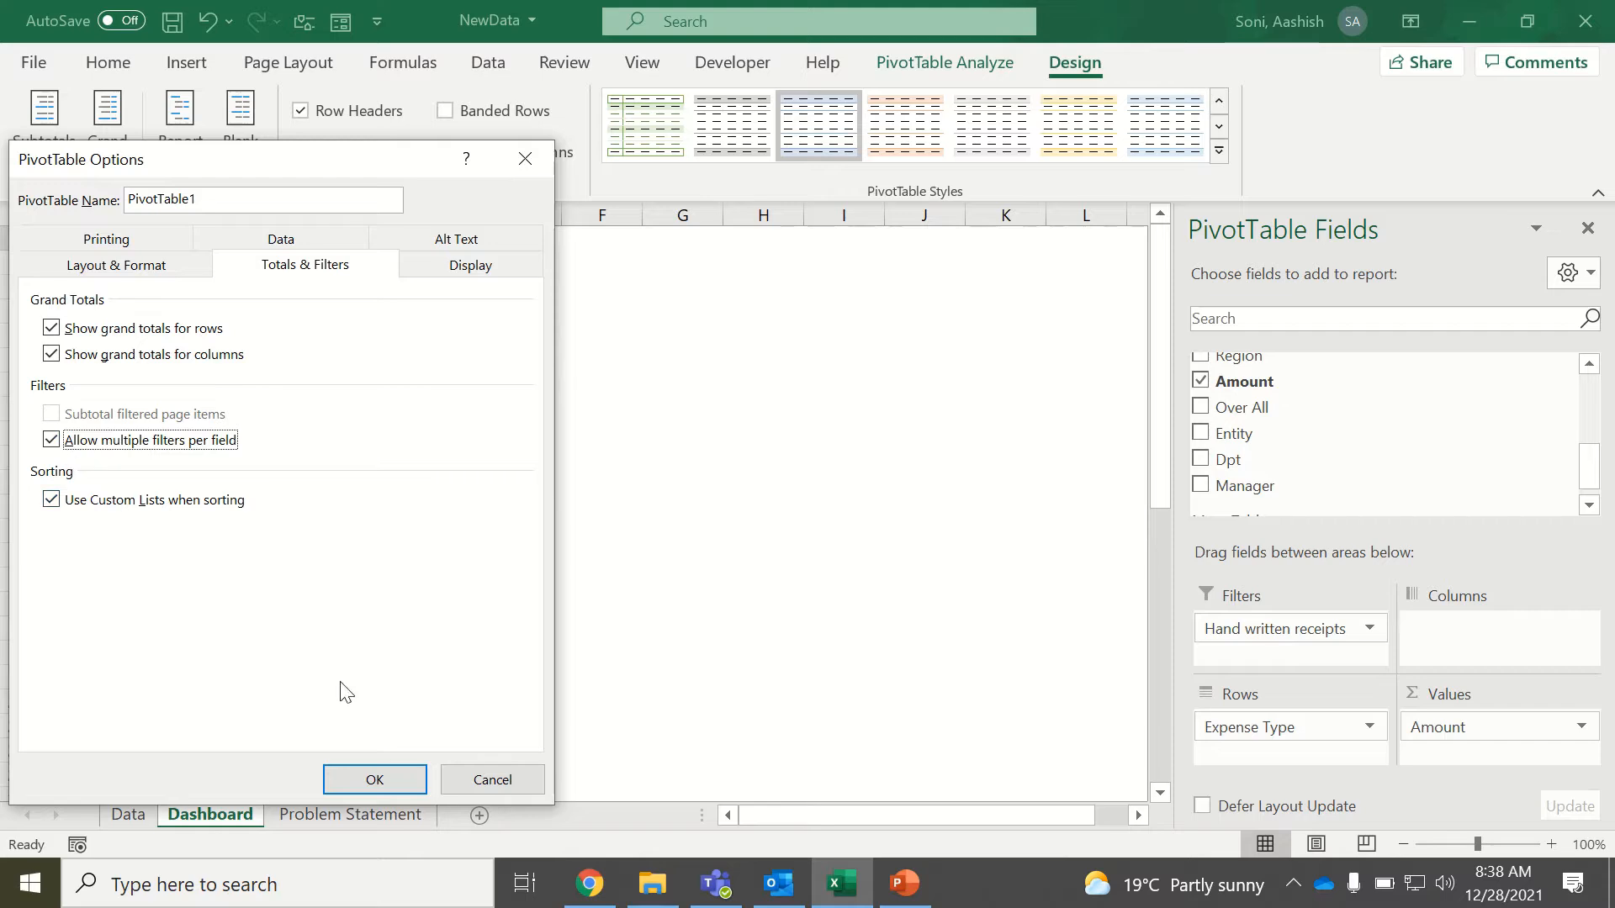
left_click(372, 781)
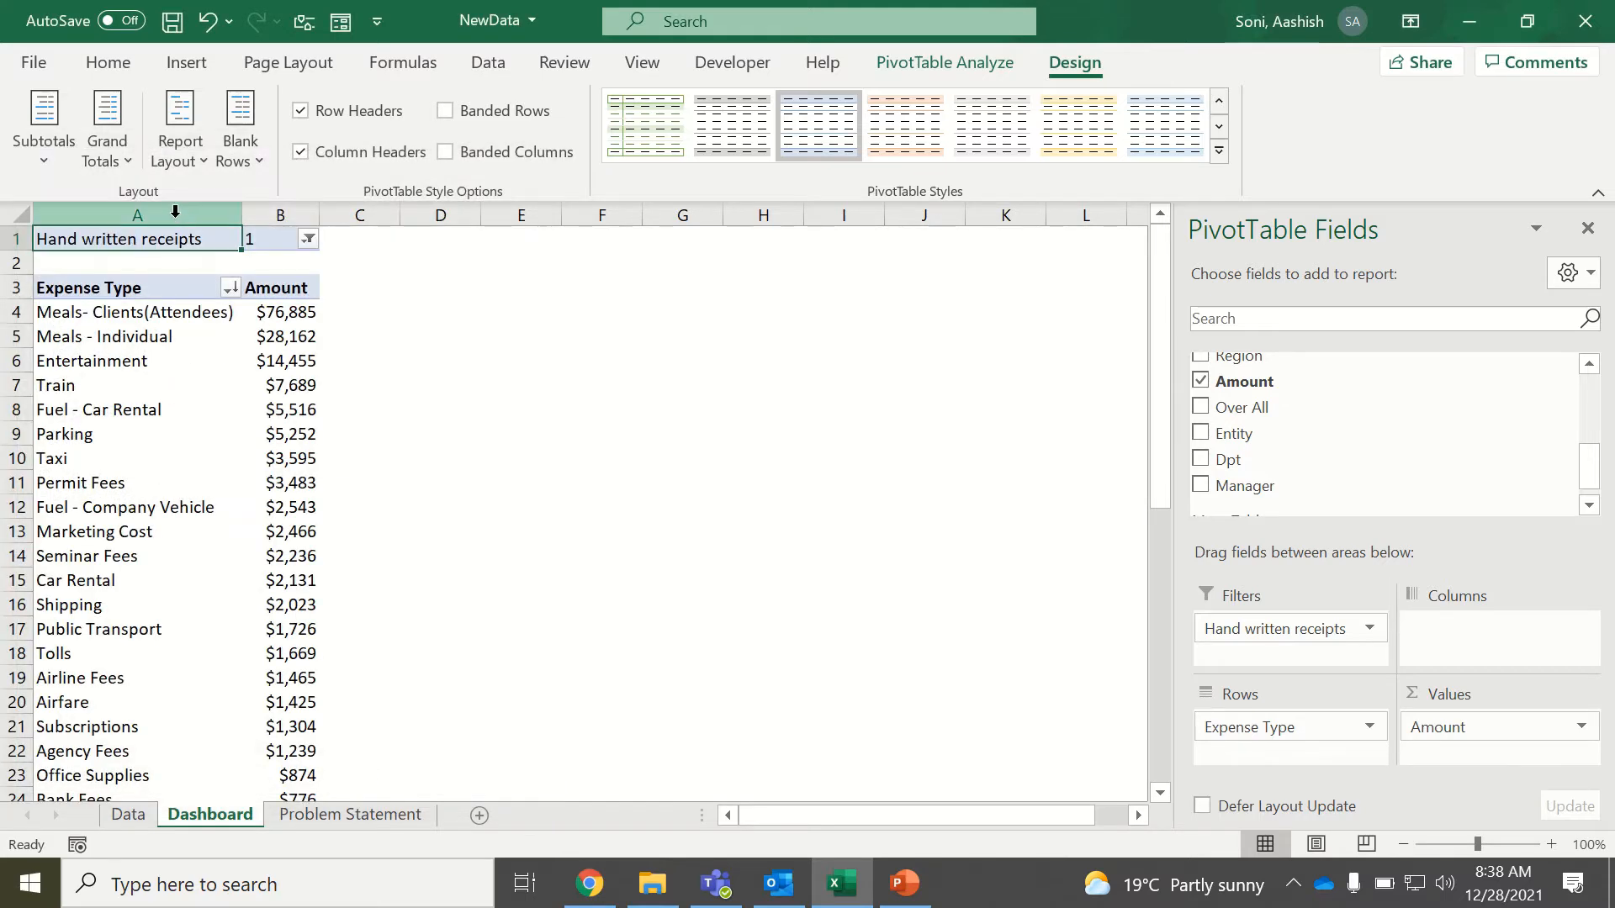
Copy the whole expense-type PivotTable, including its Hand written receipts filter, and paste the copy at D1.
left_click_drag(171, 238, 272, 240)
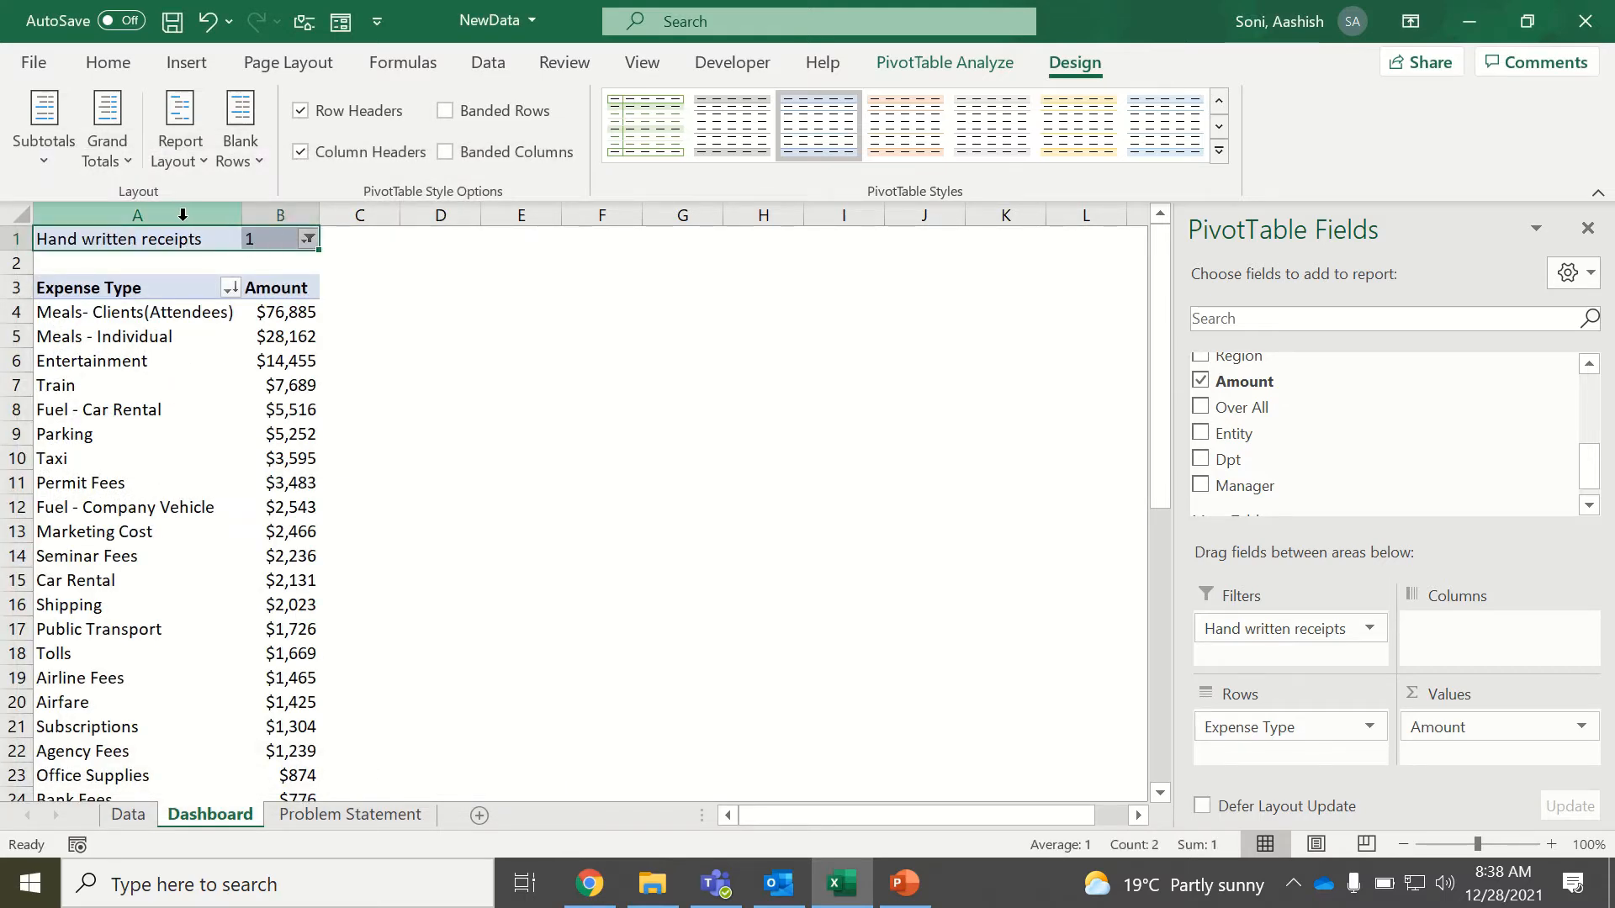
key("ctrl+shift+Down")
key("ctrl+shift+Down")
key("ctrl+c")
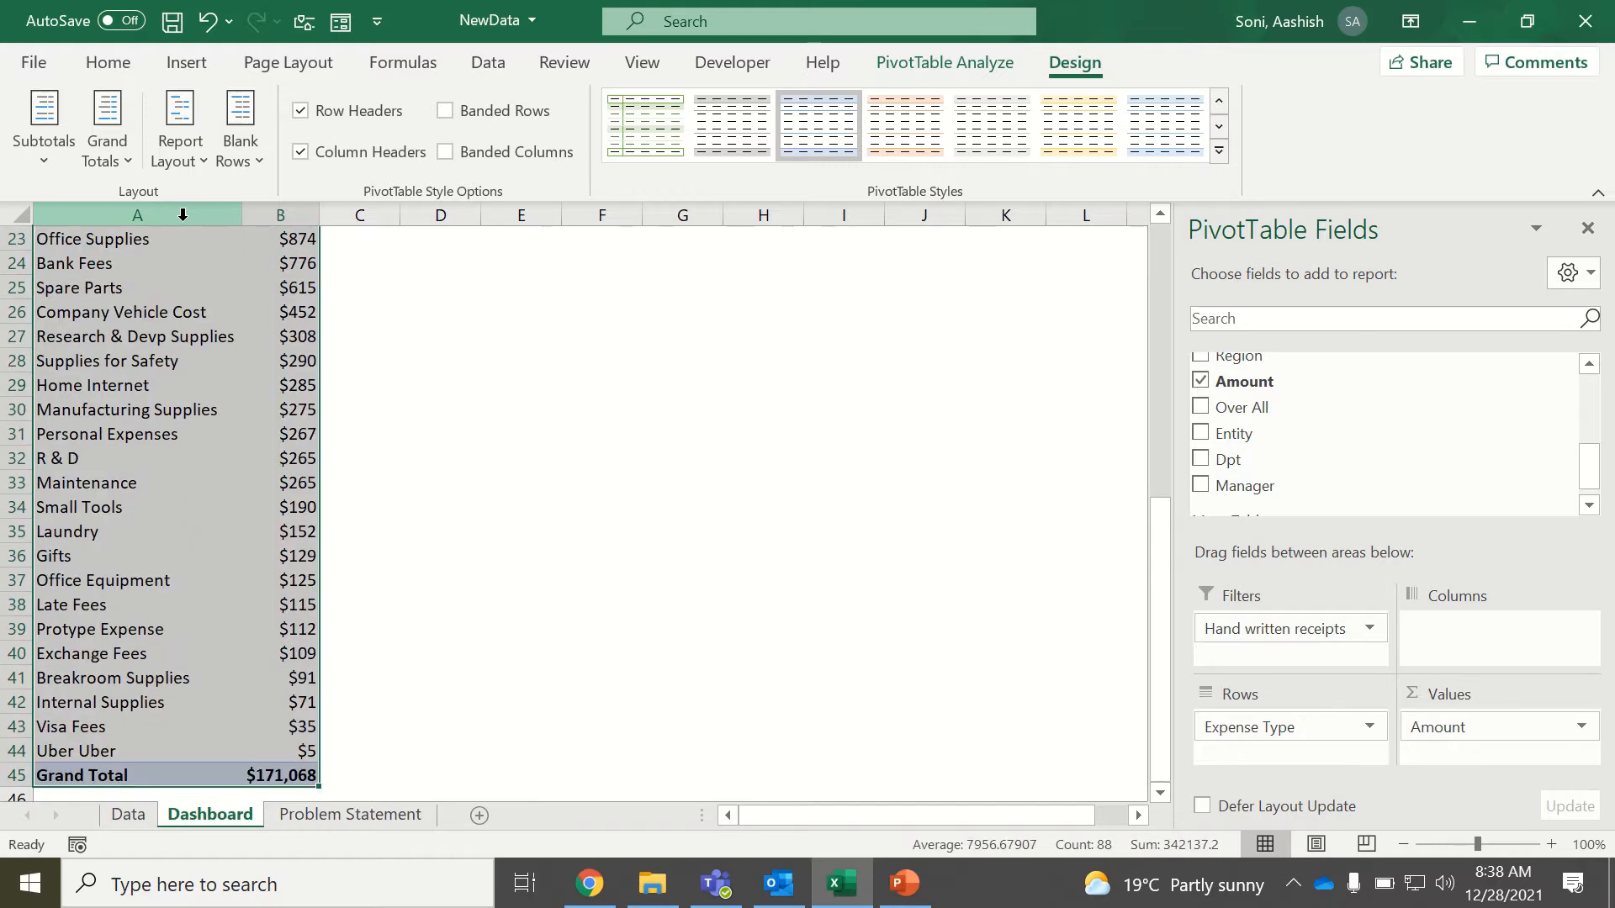
key("ctrl+Up")
key("Right")
key("Right")
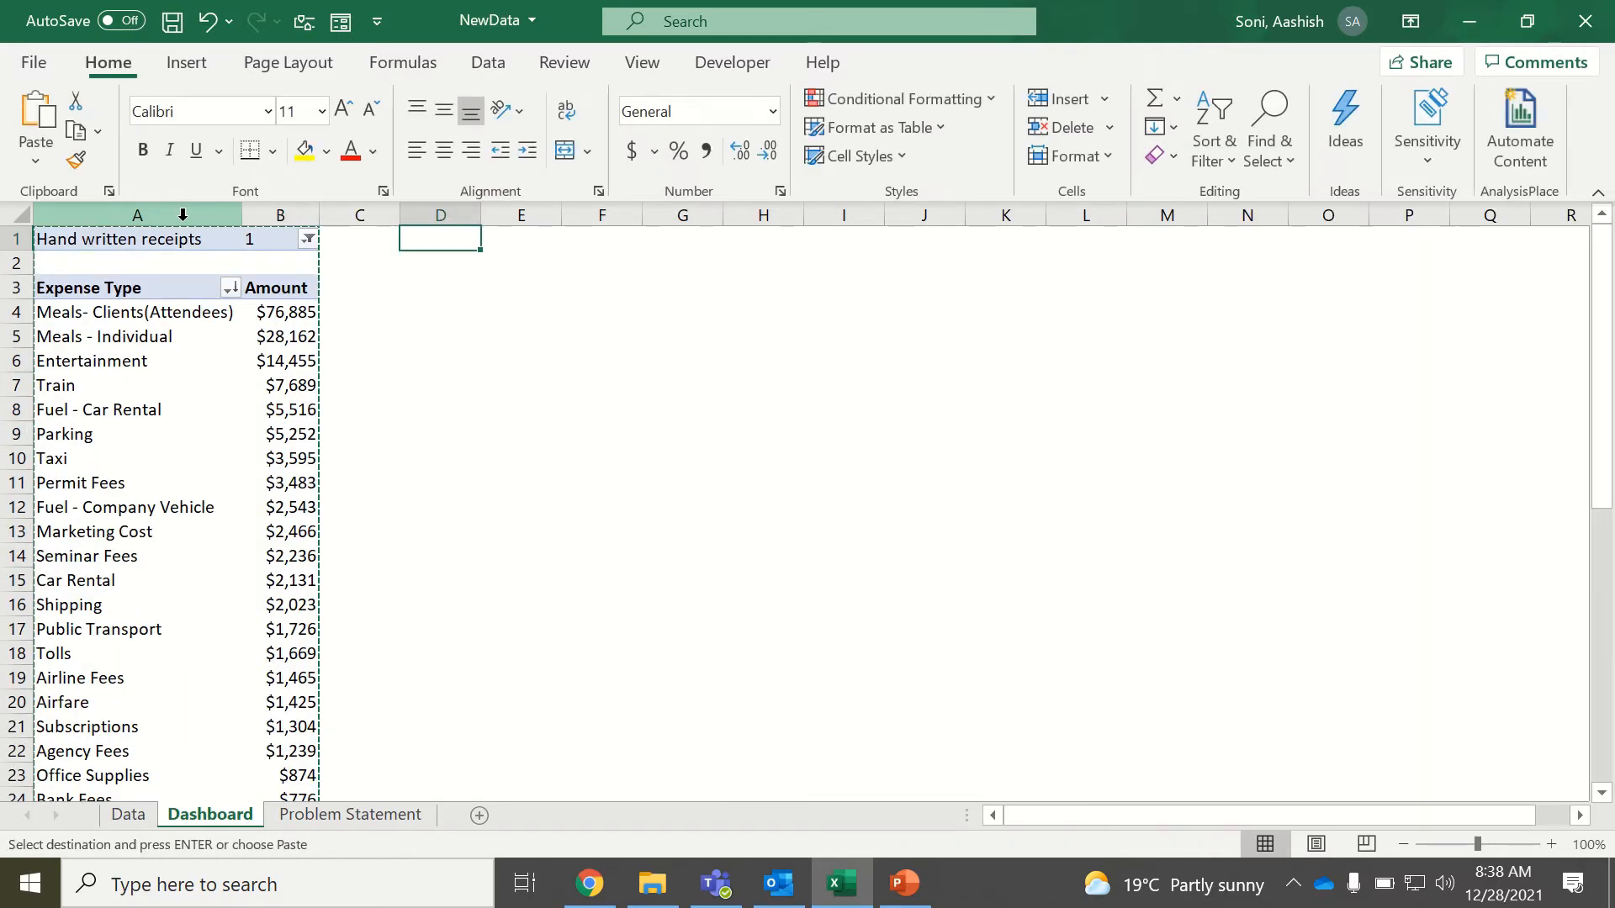
key("ctrl+v")
key("Down")
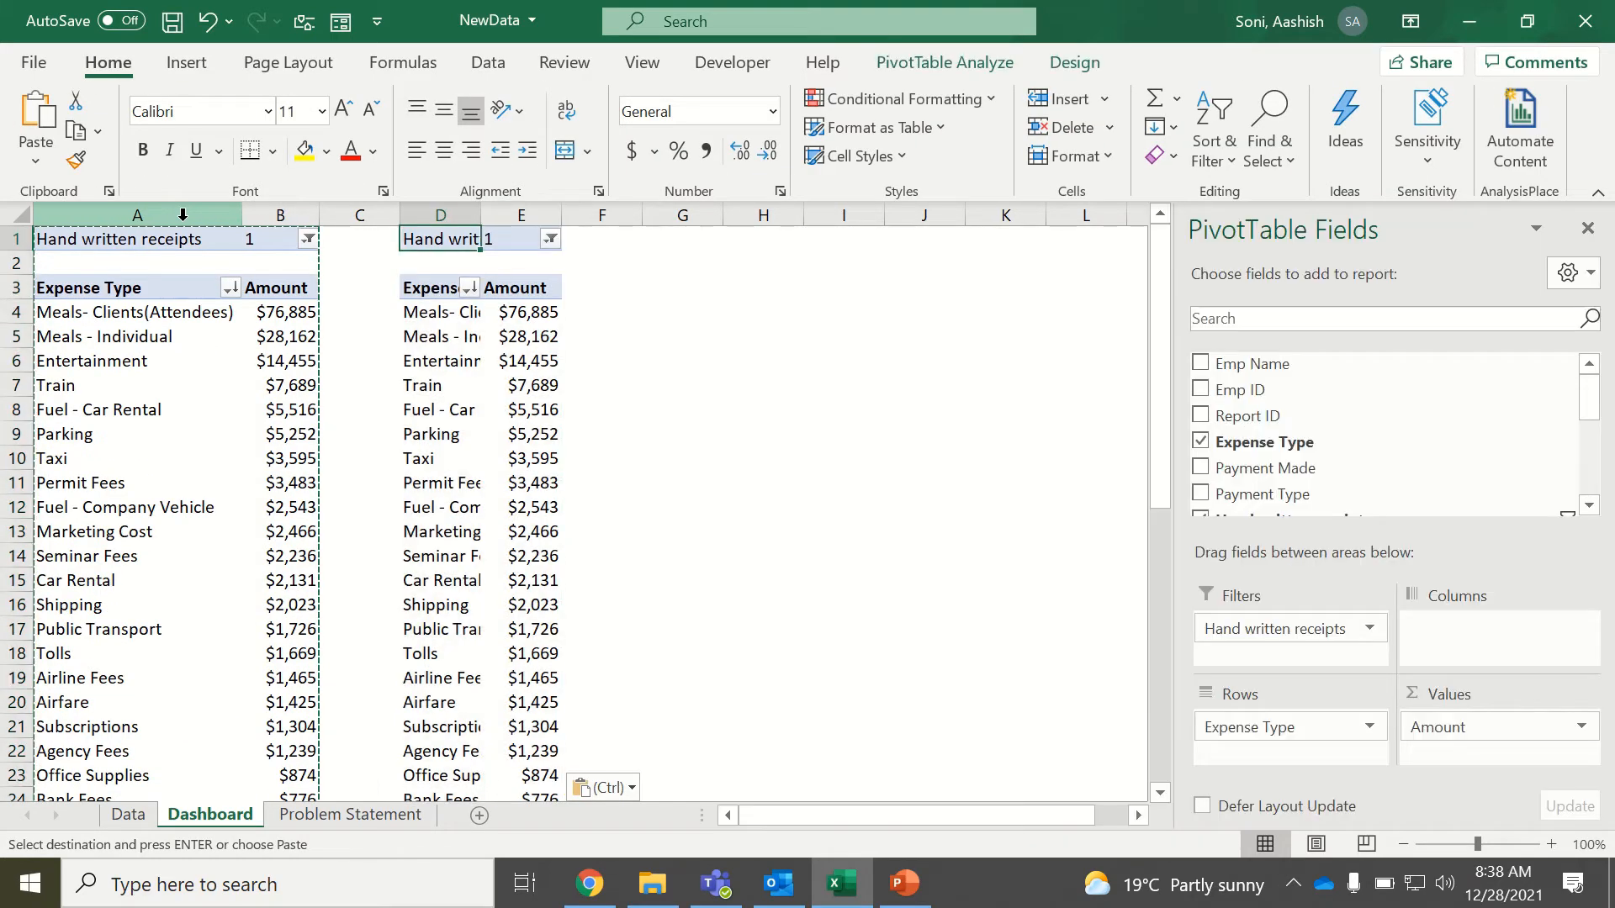
key("Down")
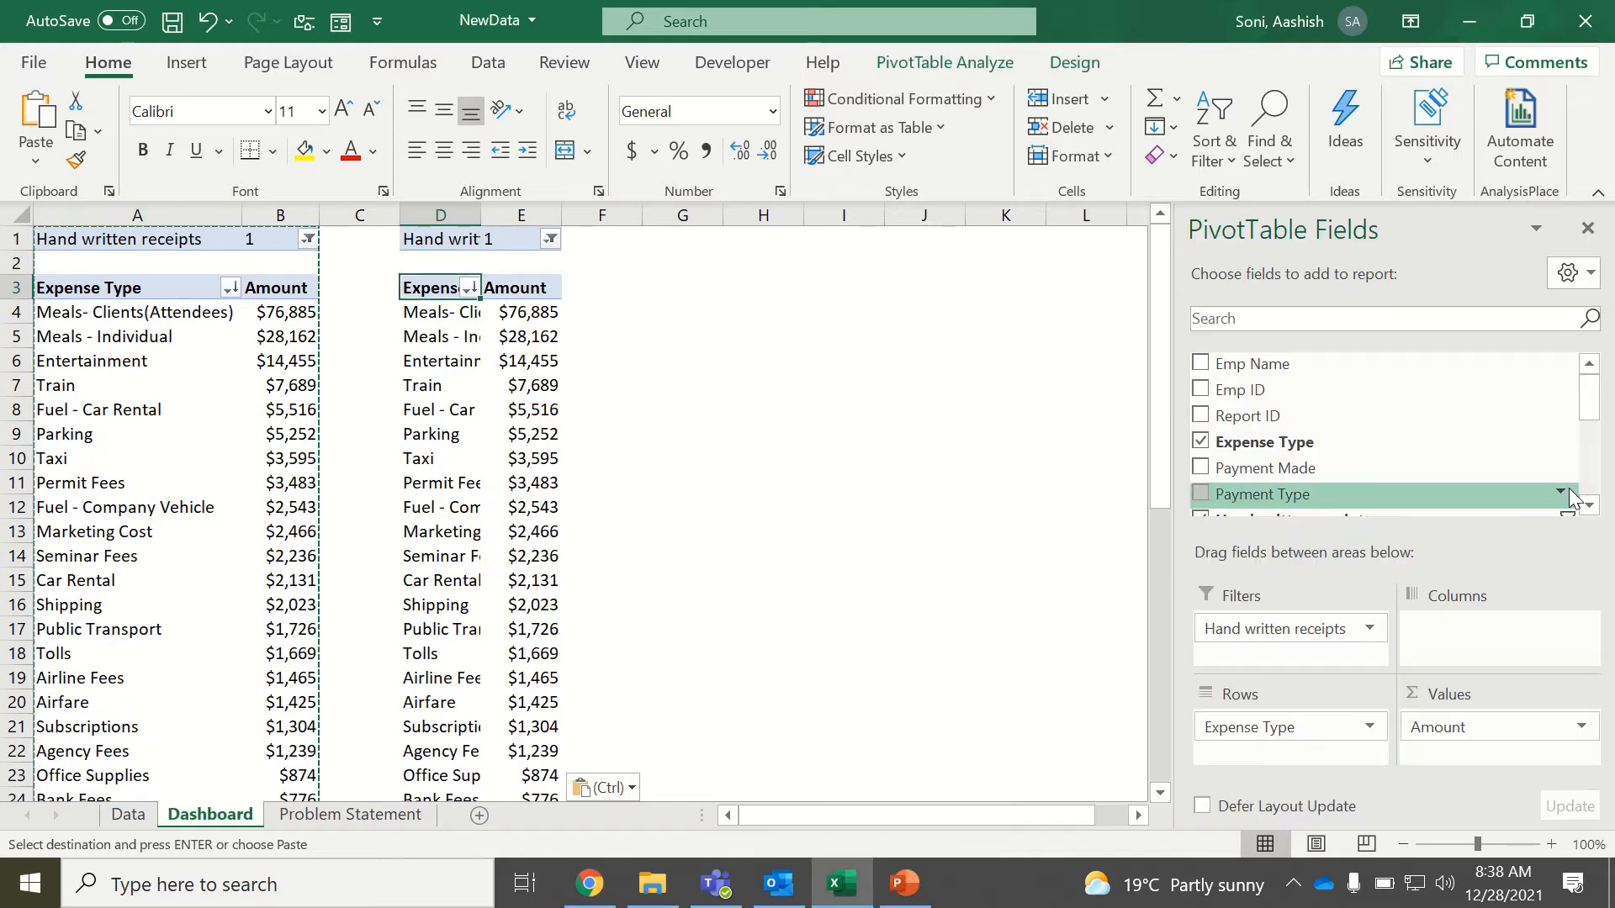
Replace Expense Type in the copied PivotTable's rows with Date, keeping only the Months grouping and removing the individual Date field.
mouse_move(1592, 392)
left_mouse_down()
mouse_move(1599, 473)
mouse_move(1594, 370)
left_mouse_up()
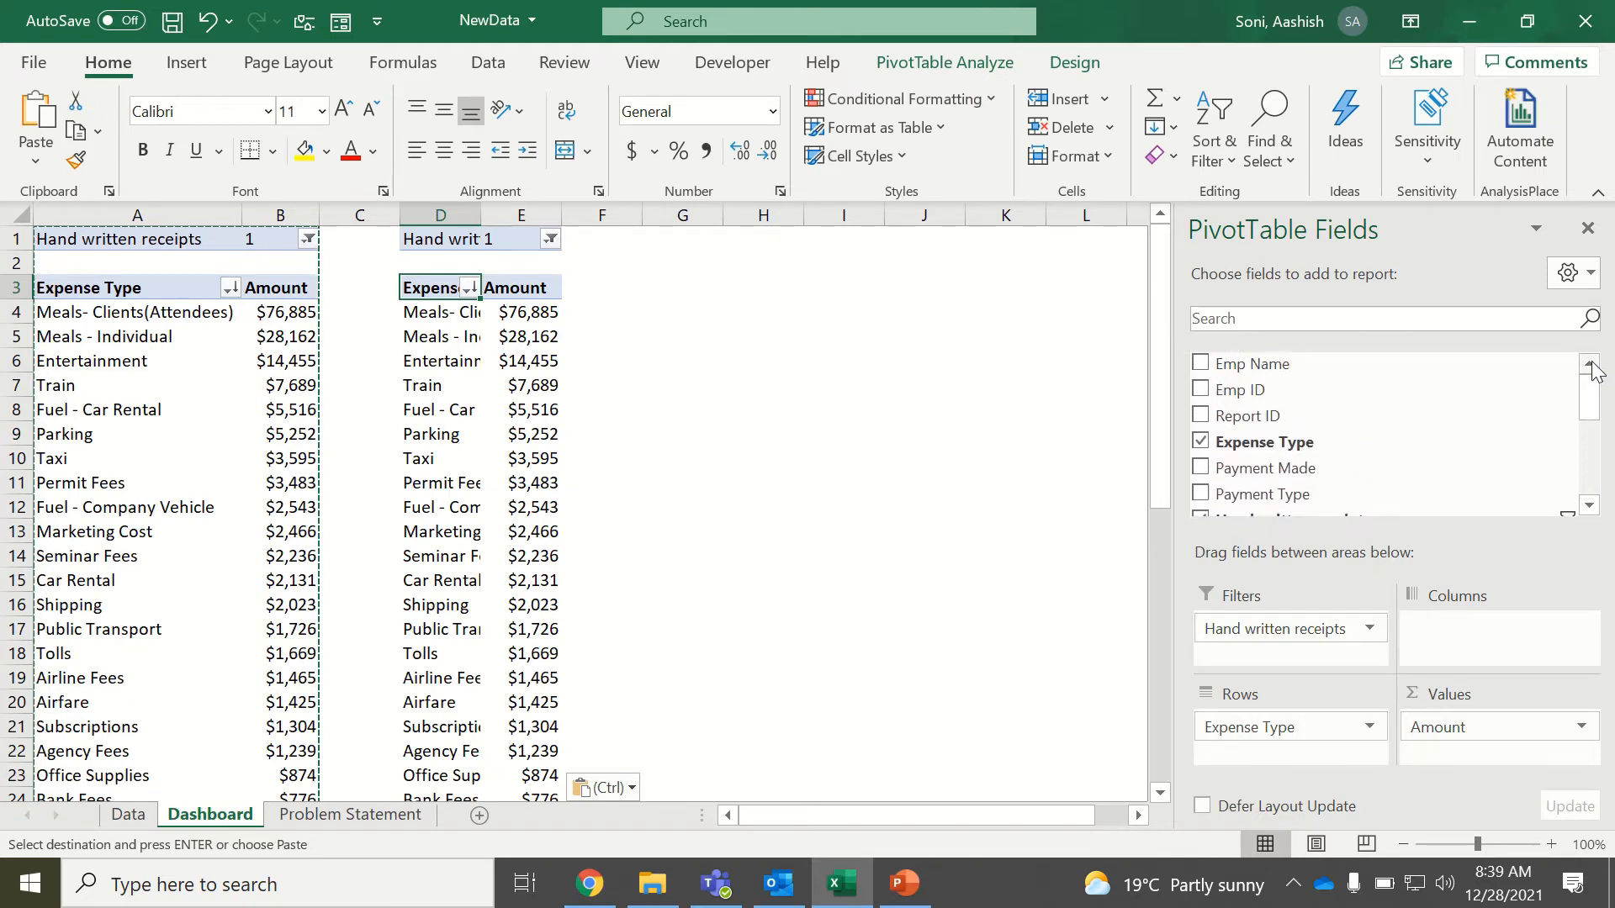
left_click(144, 815)
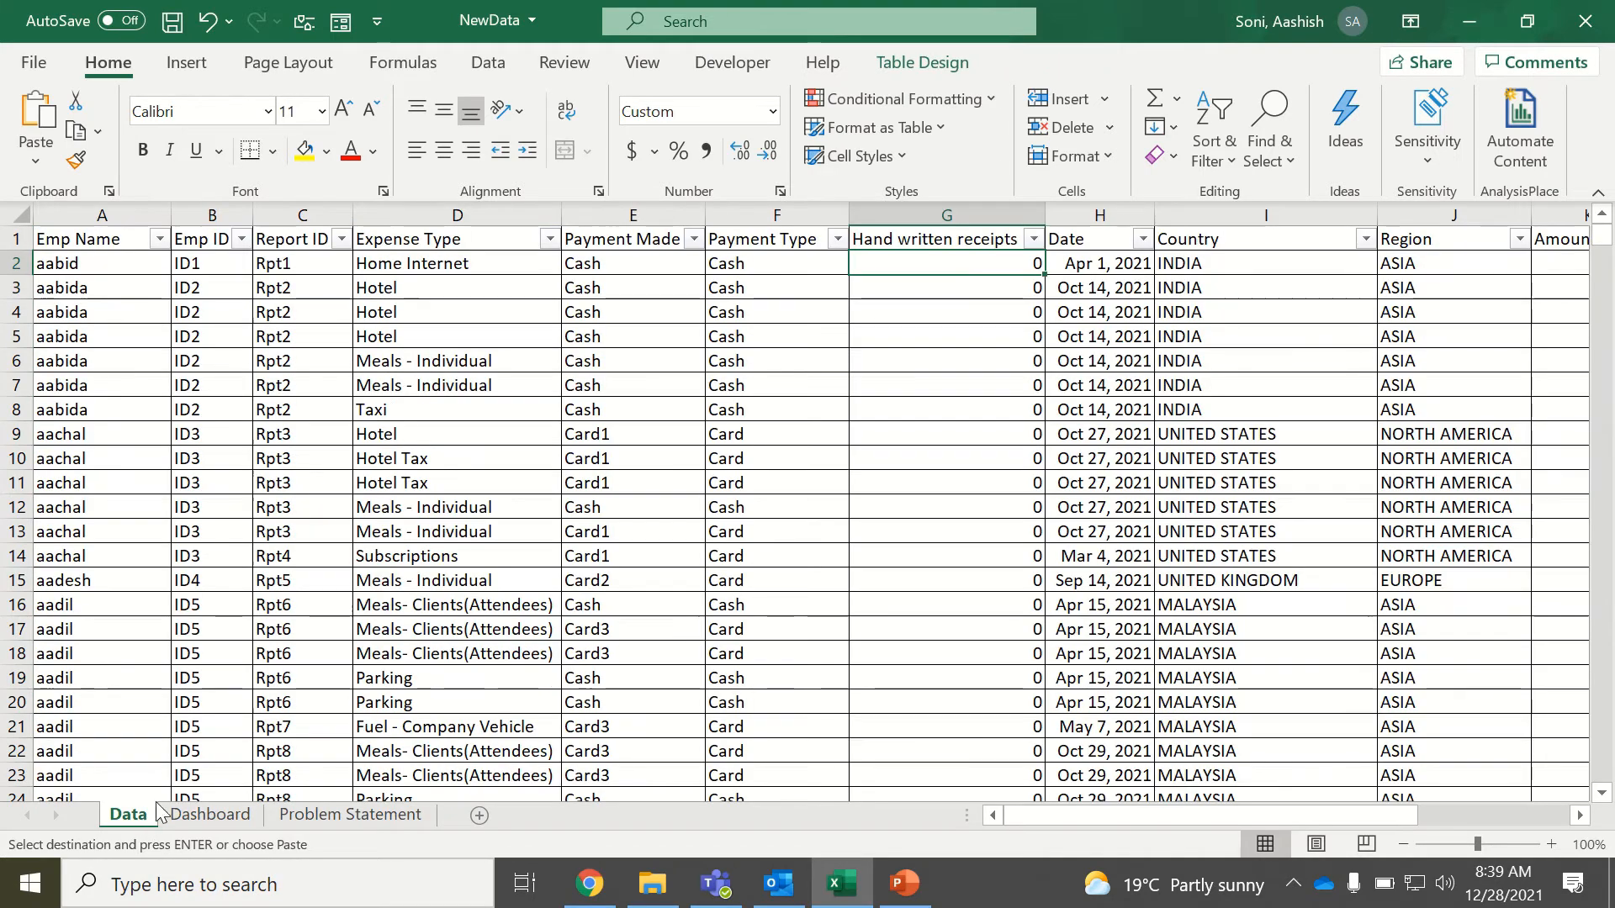
left_click(194, 814)
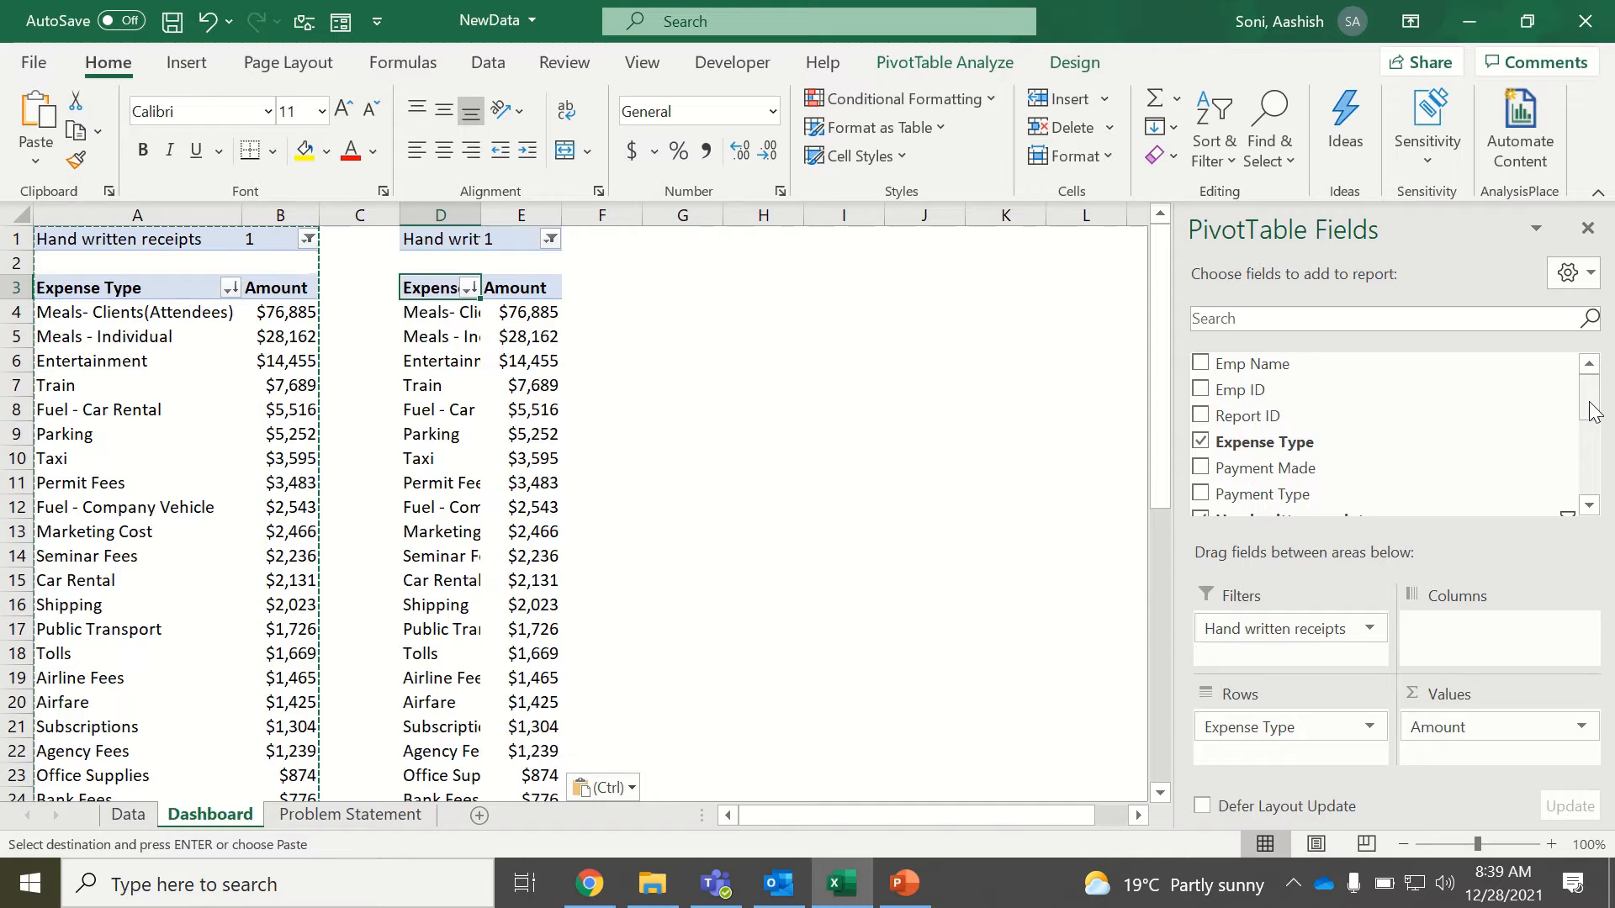
left_click_drag(1590, 395, 1601, 450)
left_click_drag(1280, 411, 1119, 681)
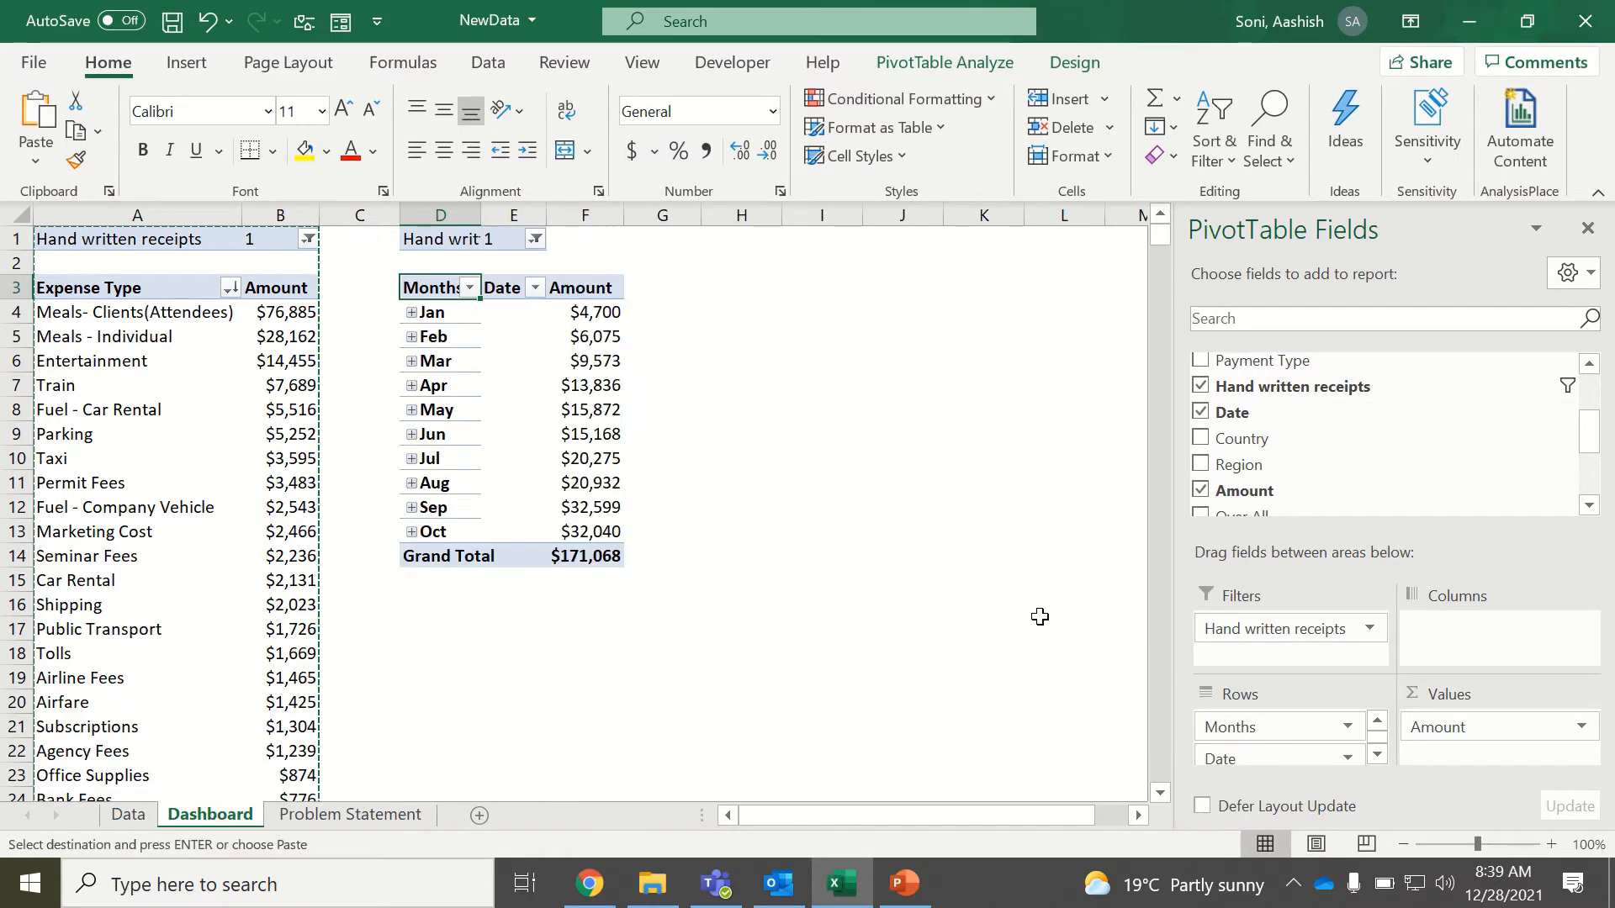
left_click_drag(1234, 761, 1034, 657)
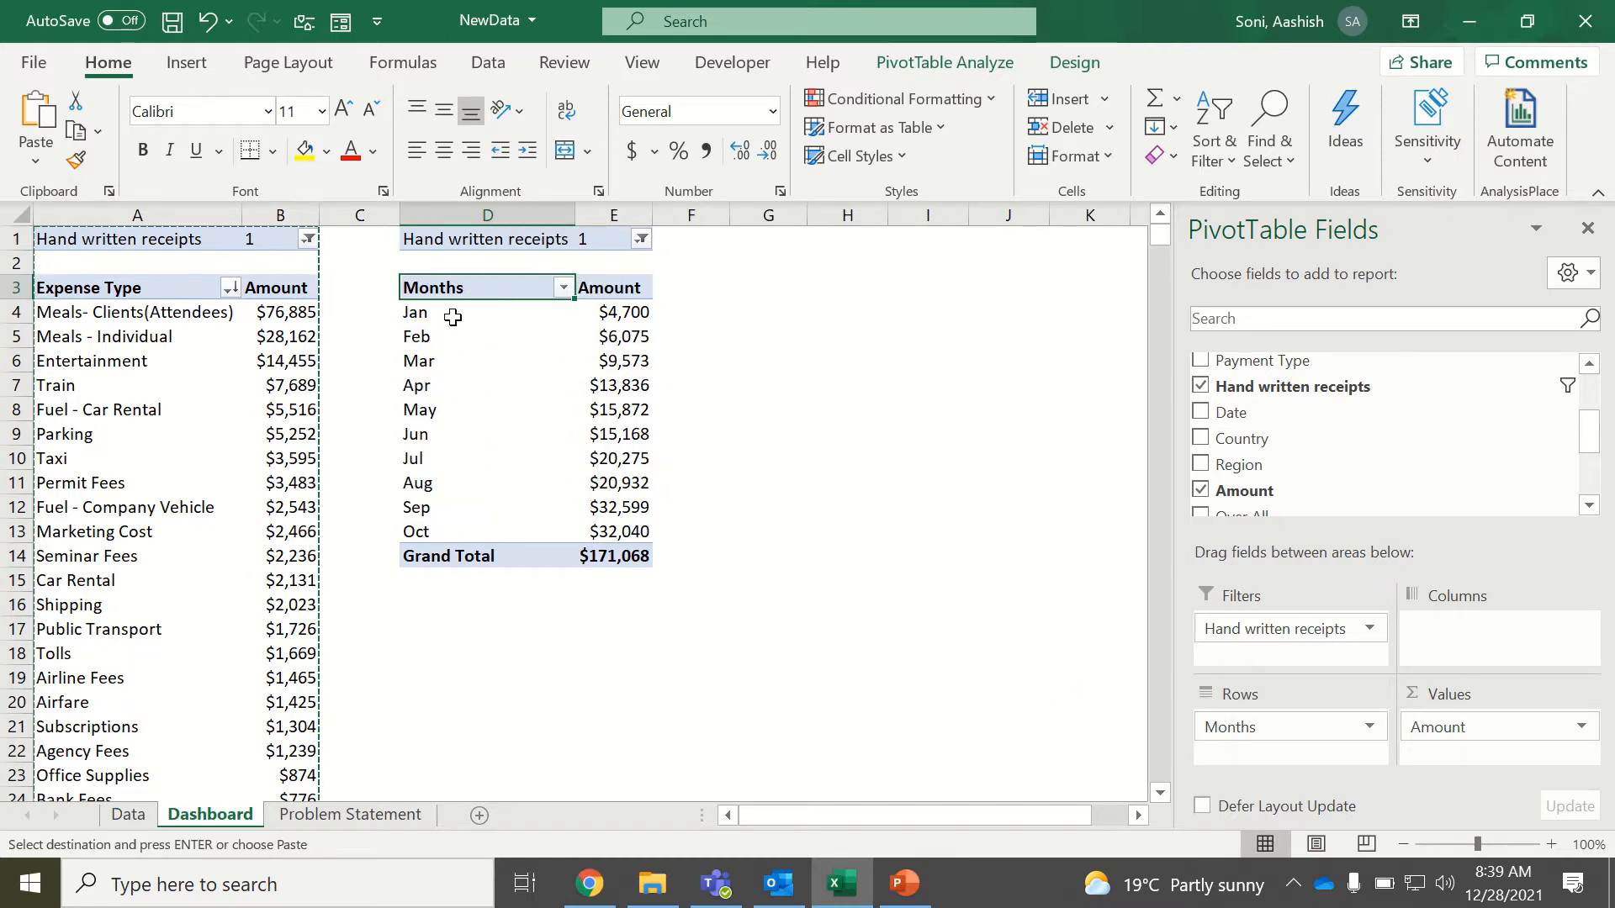
Copy the monthly PivotTable D1:E14 to D17 and replace Months with Region in the copy's rows.
left_click_drag(452, 310, 646, 557)
left_click(627, 498)
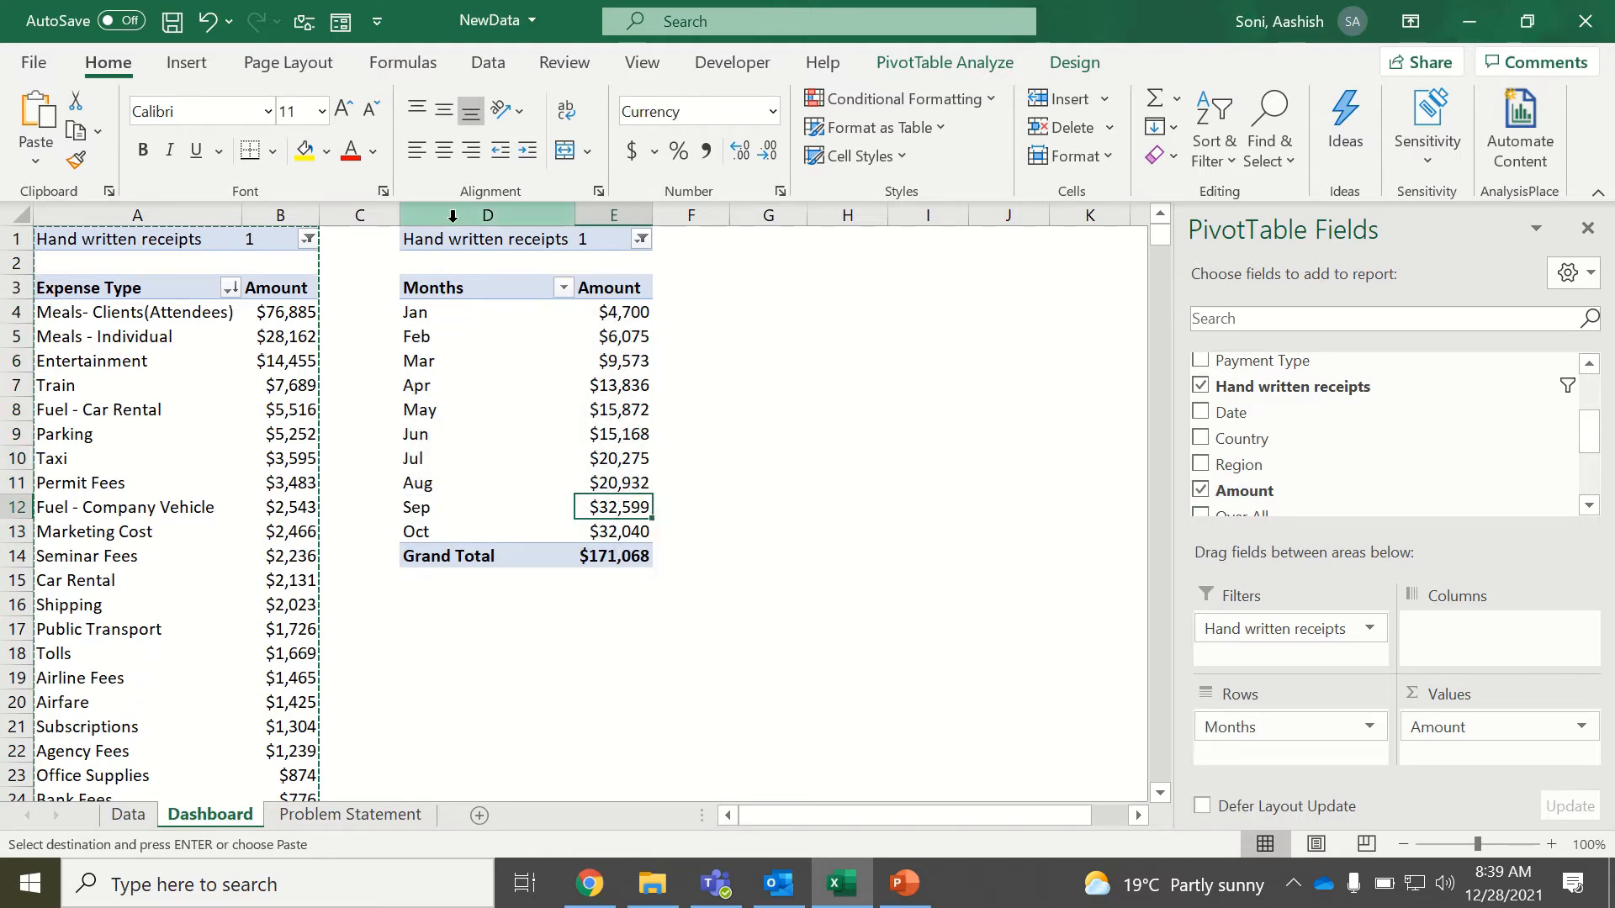
left_click_drag(472, 239, 602, 562)
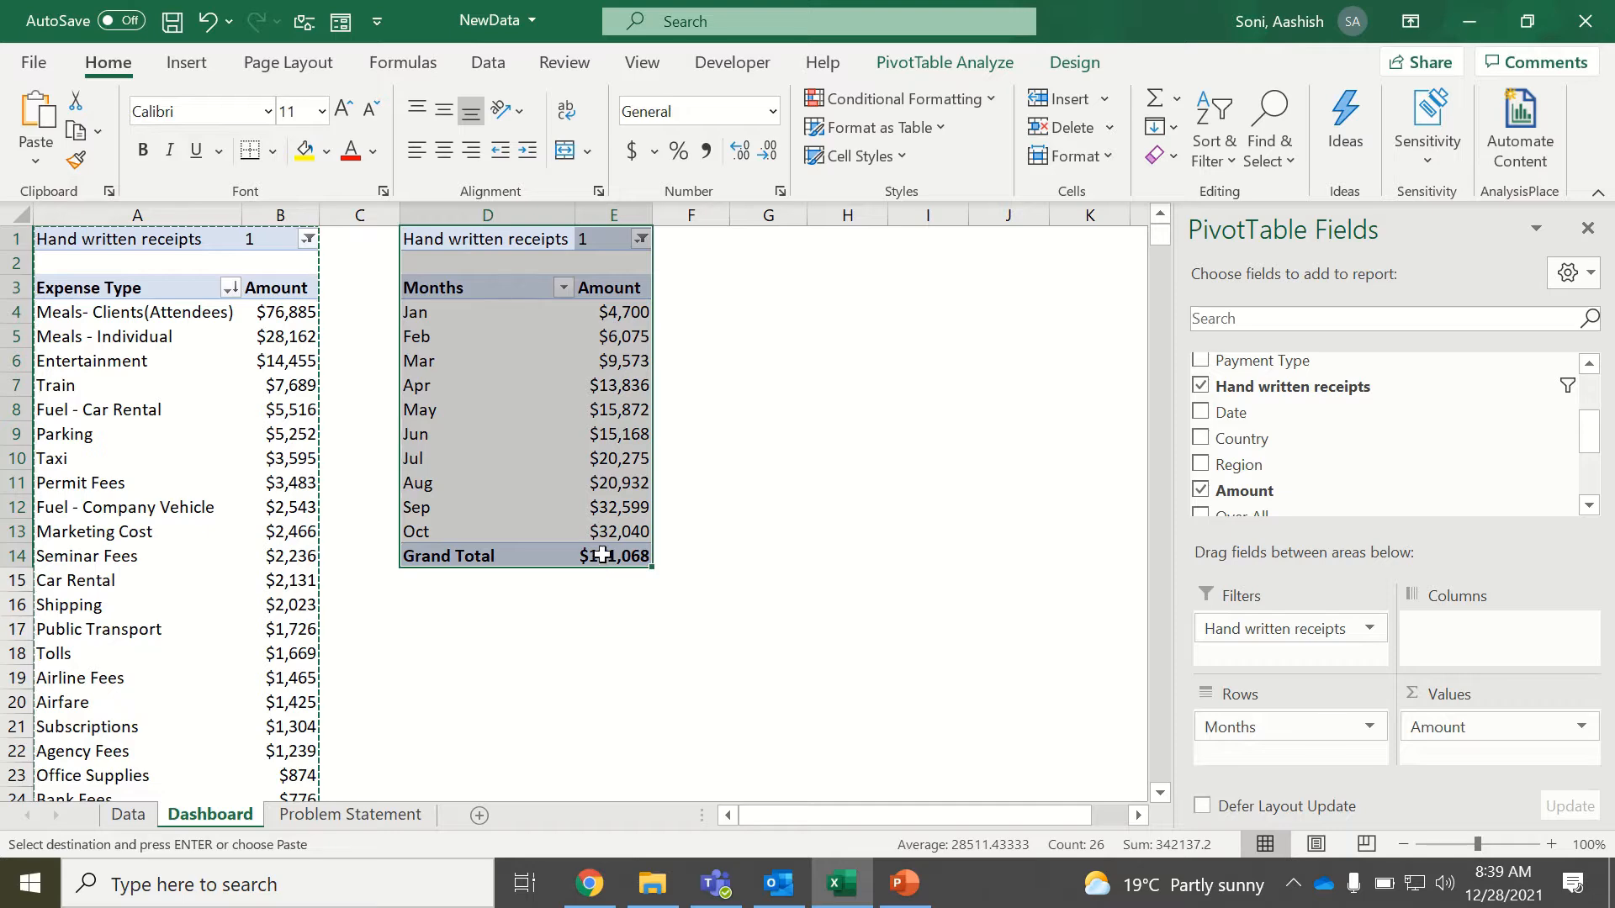
left_click(762, 242)
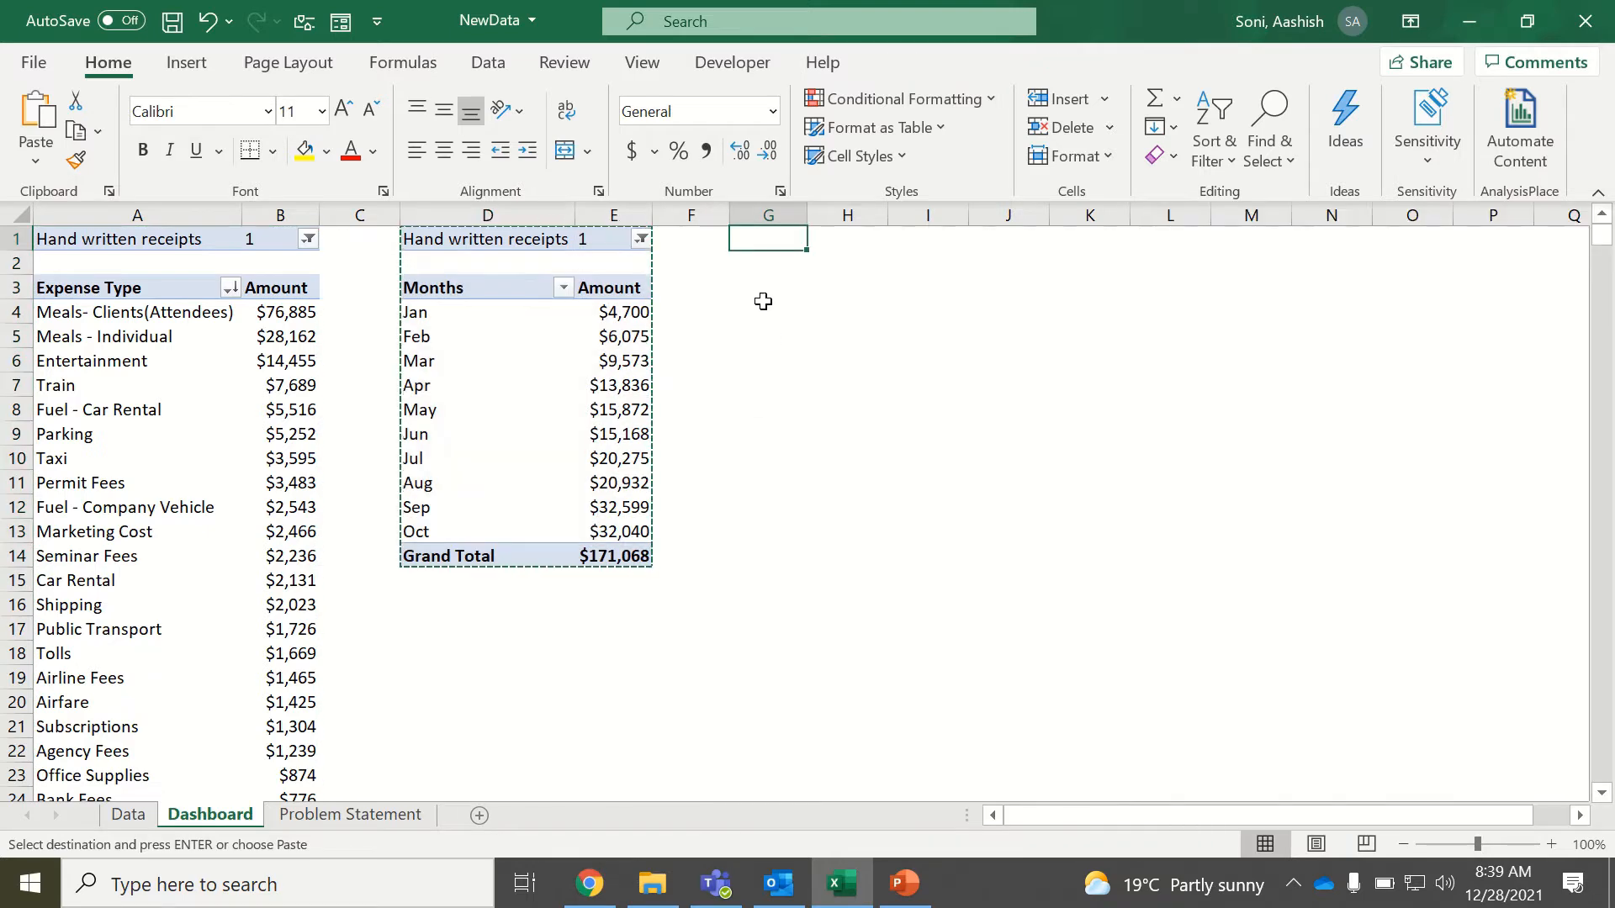
left_click(420, 626)
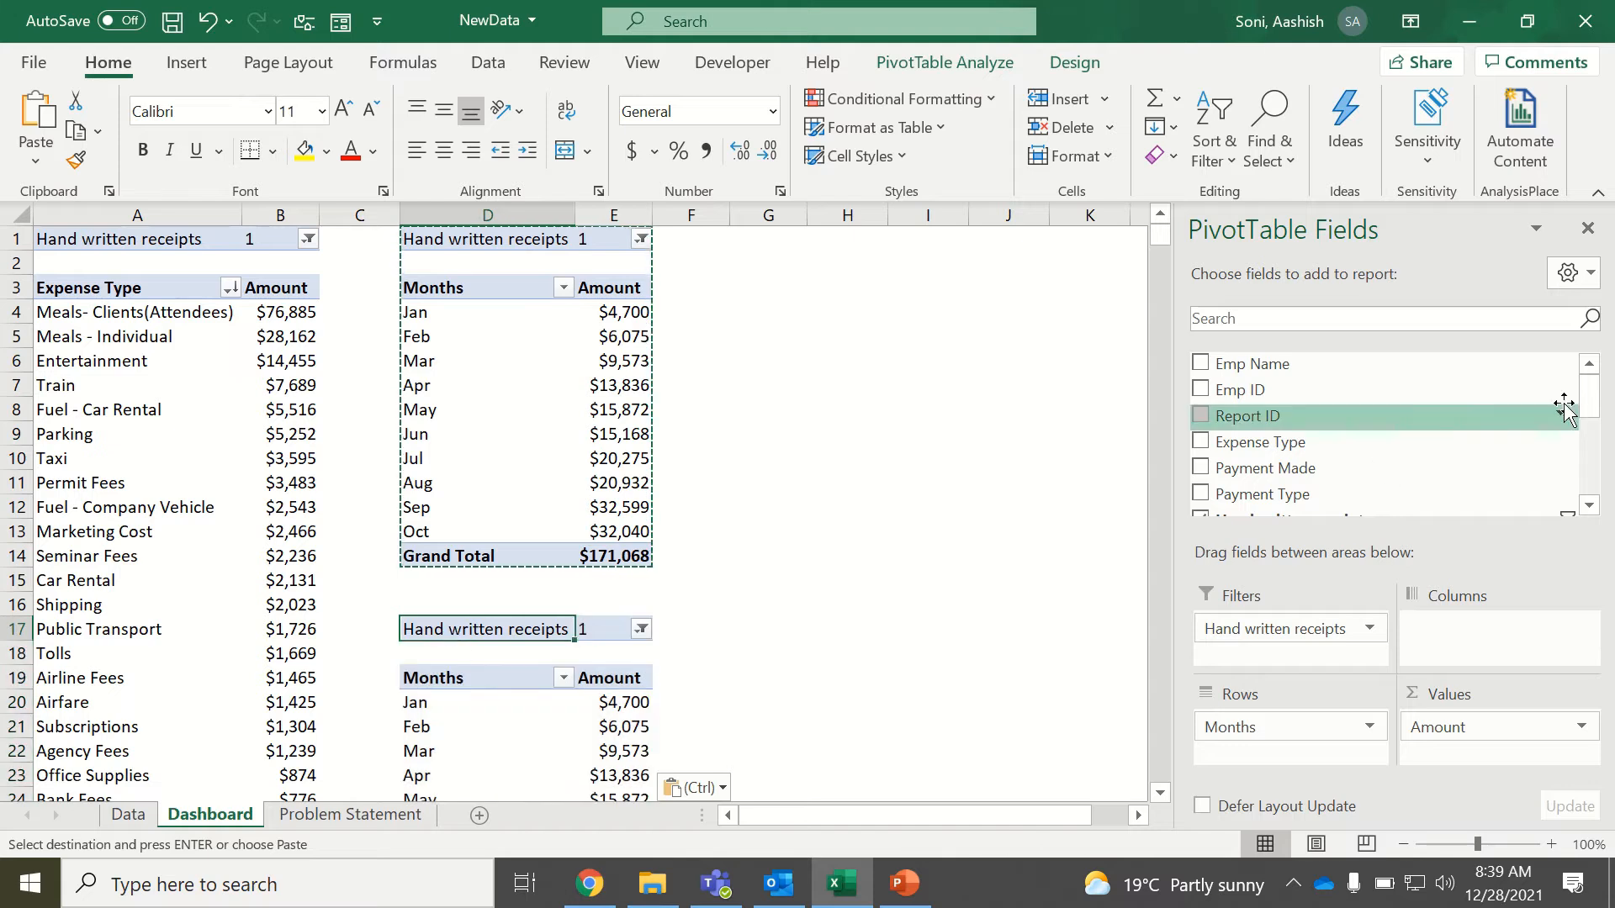
left_click_drag(1590, 414, 1590, 461)
left_click_drag(1338, 360, 1045, 600)
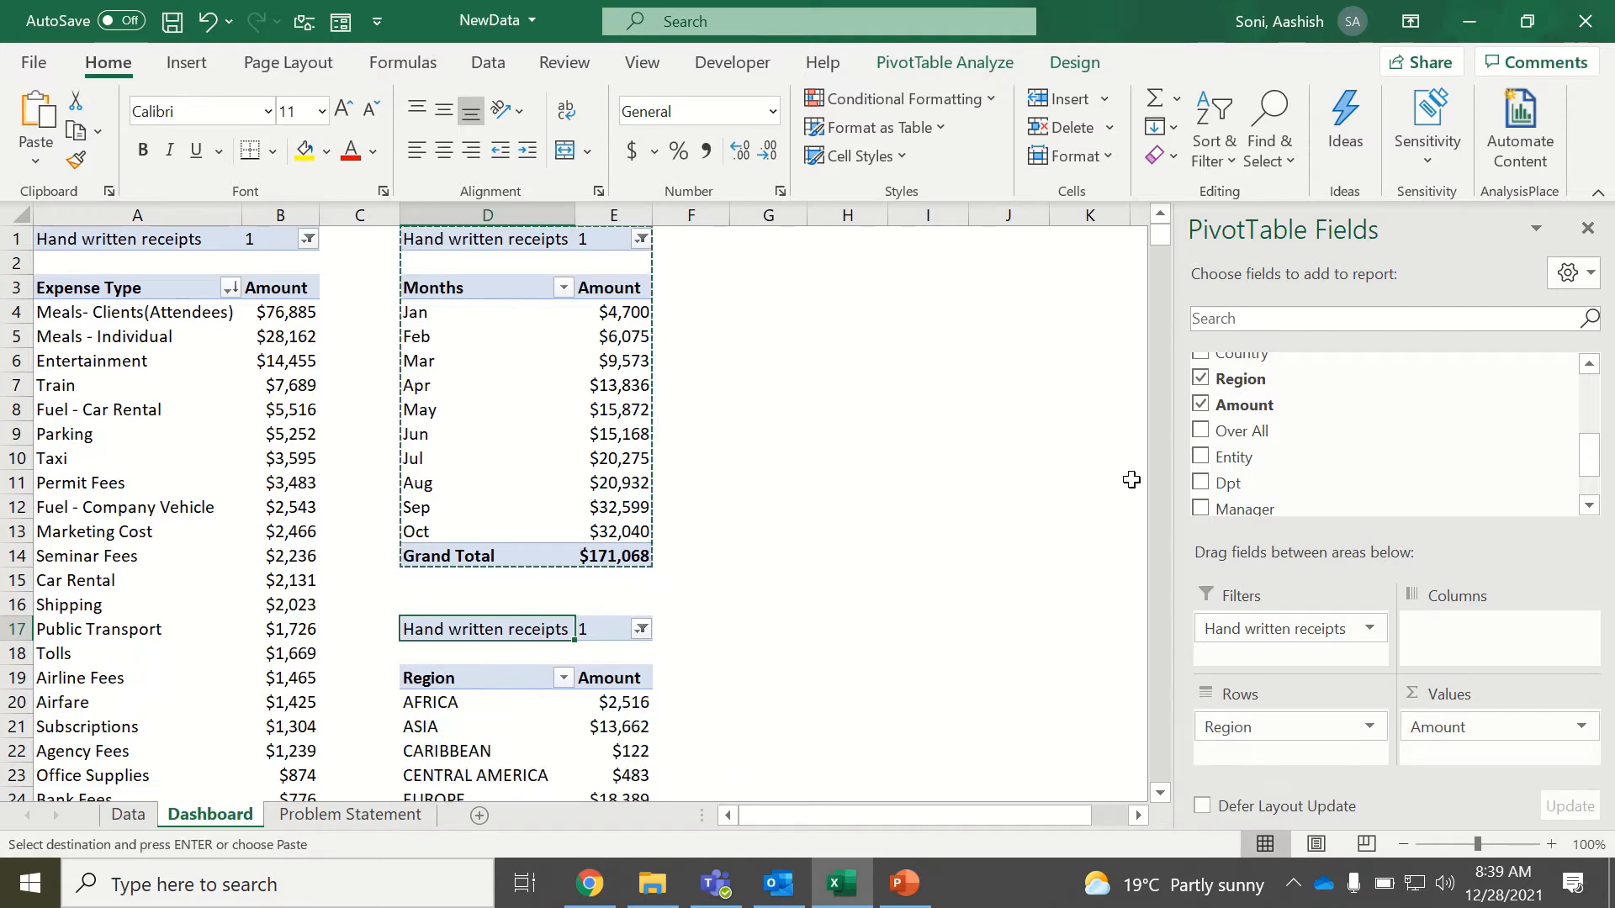
Sort the Region rows of the PivotTable at D17 in descending order by Amount.
left_click(1159, 793)
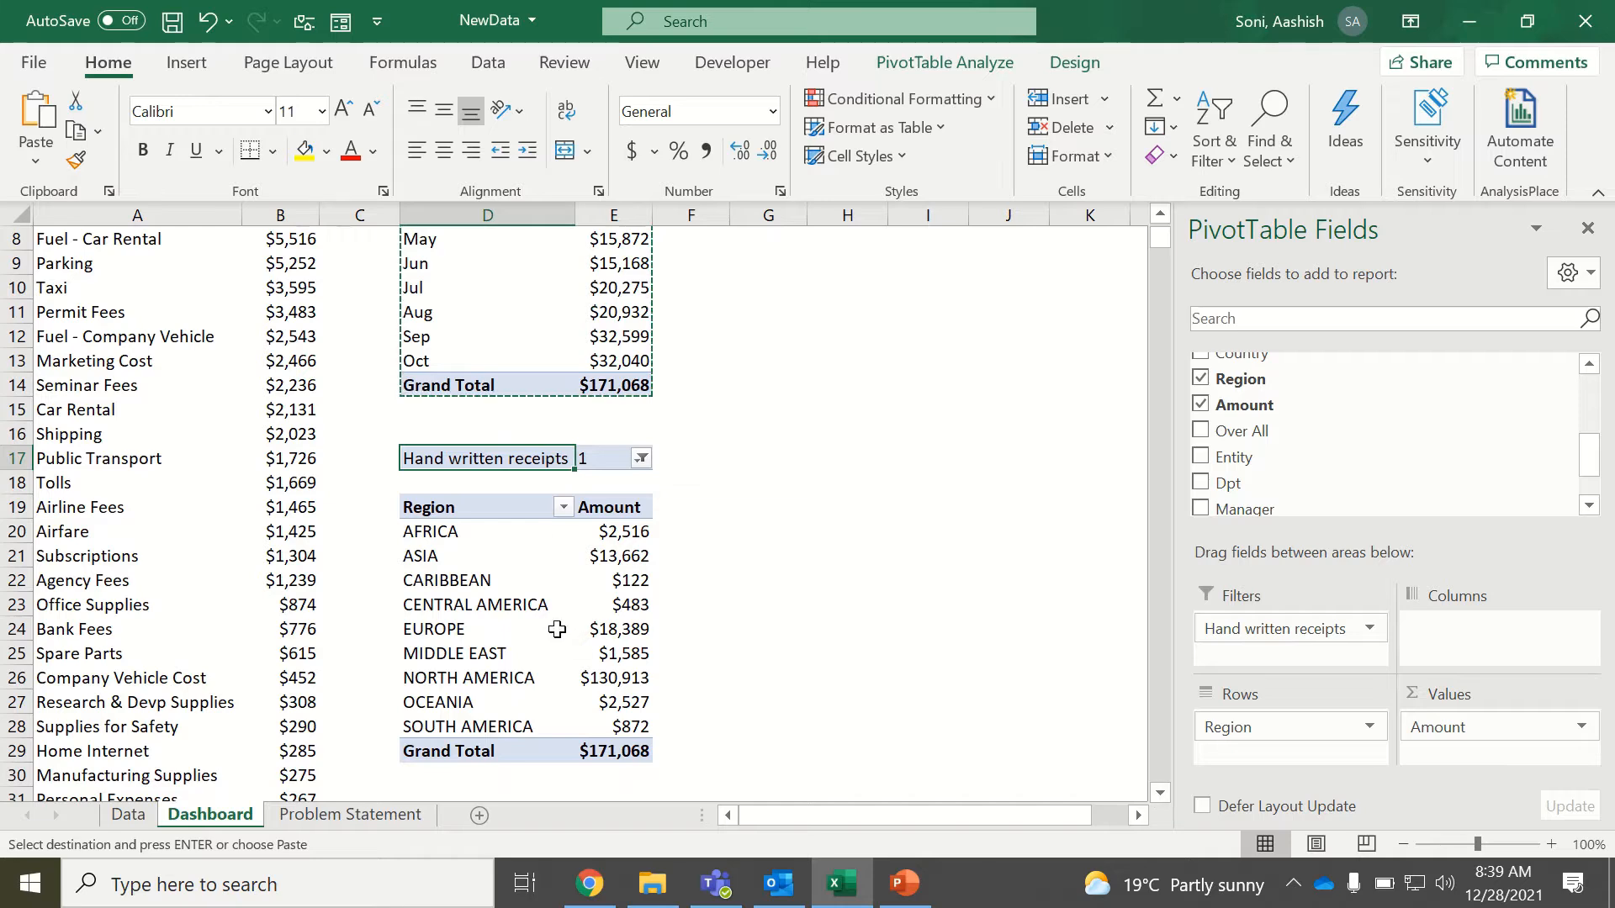
left_click(562, 507)
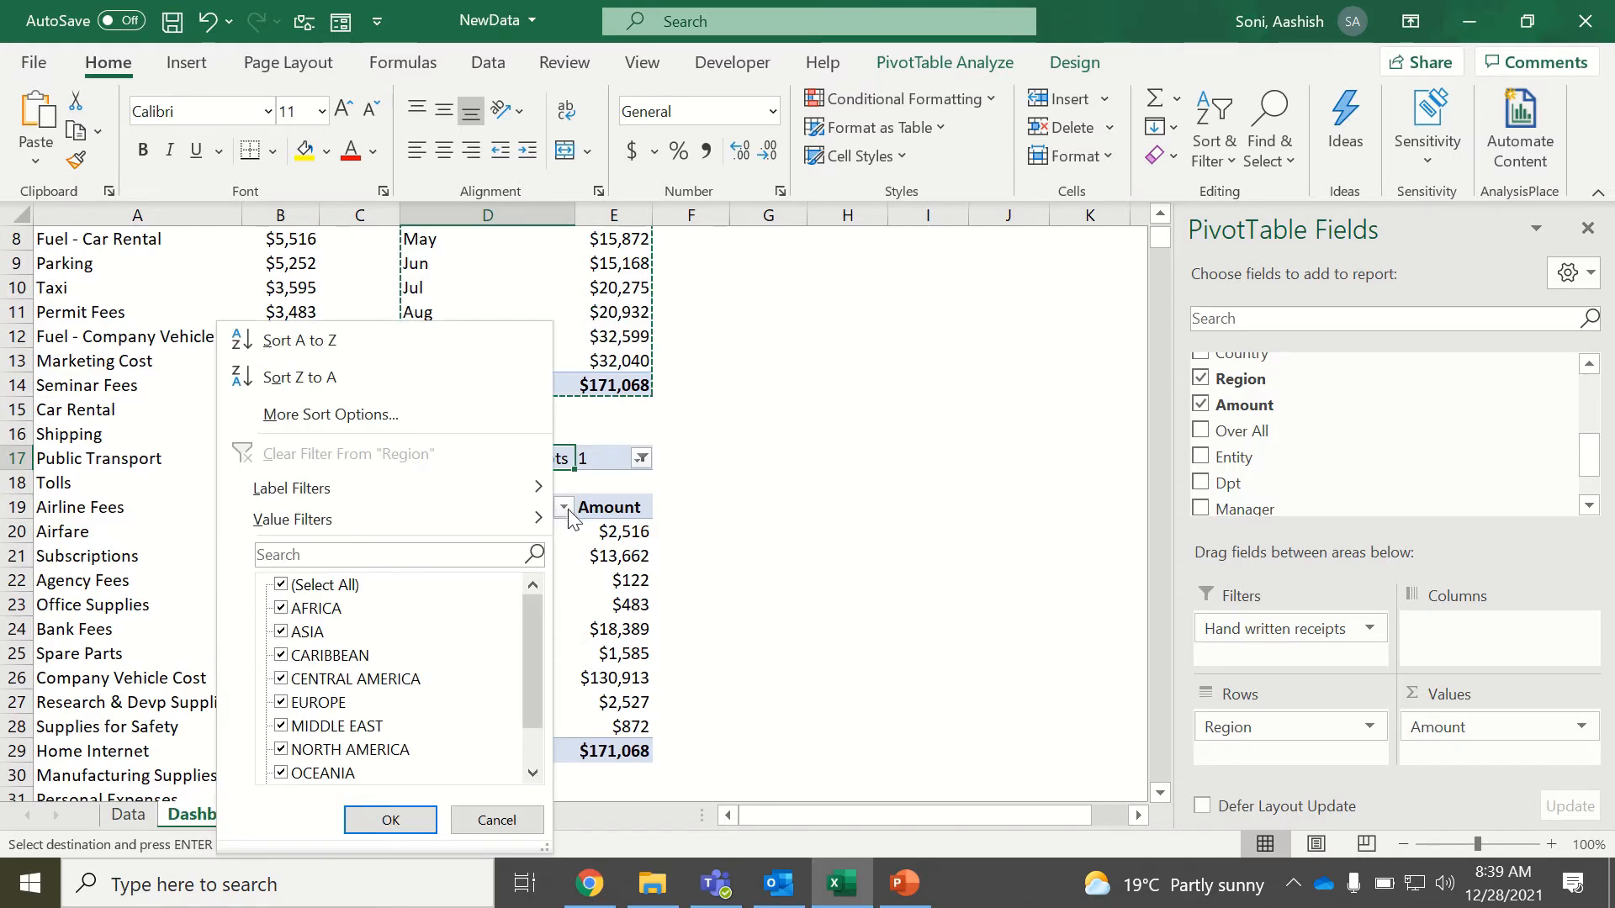
left_click(443, 426)
left_click(394, 380)
left_click(447, 412)
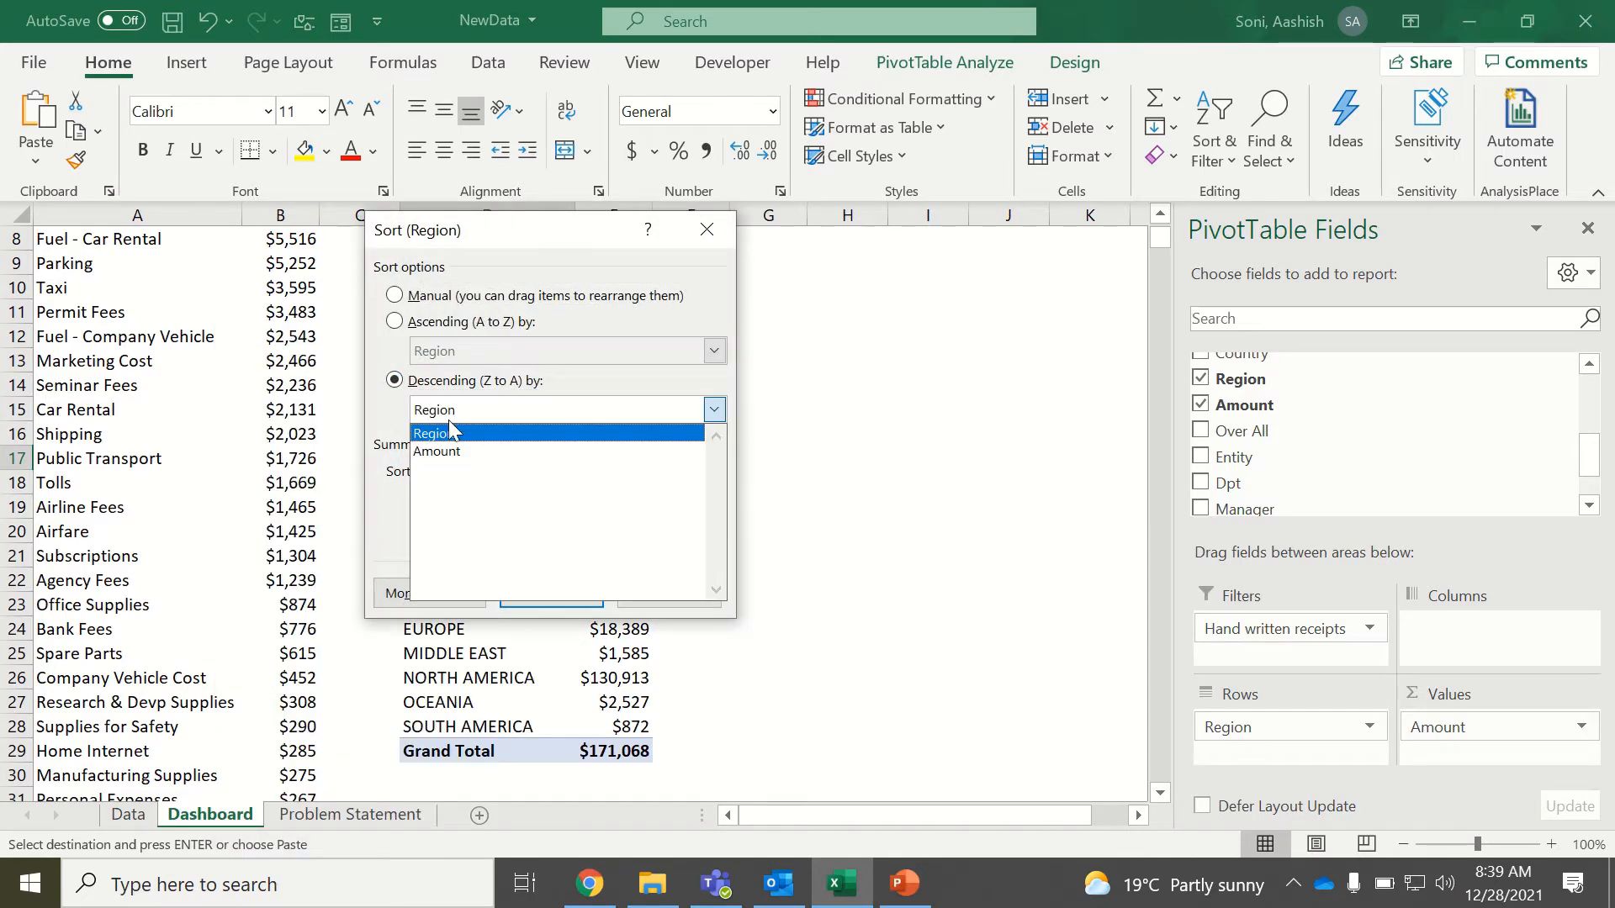
left_click(446, 453)
left_click(528, 596)
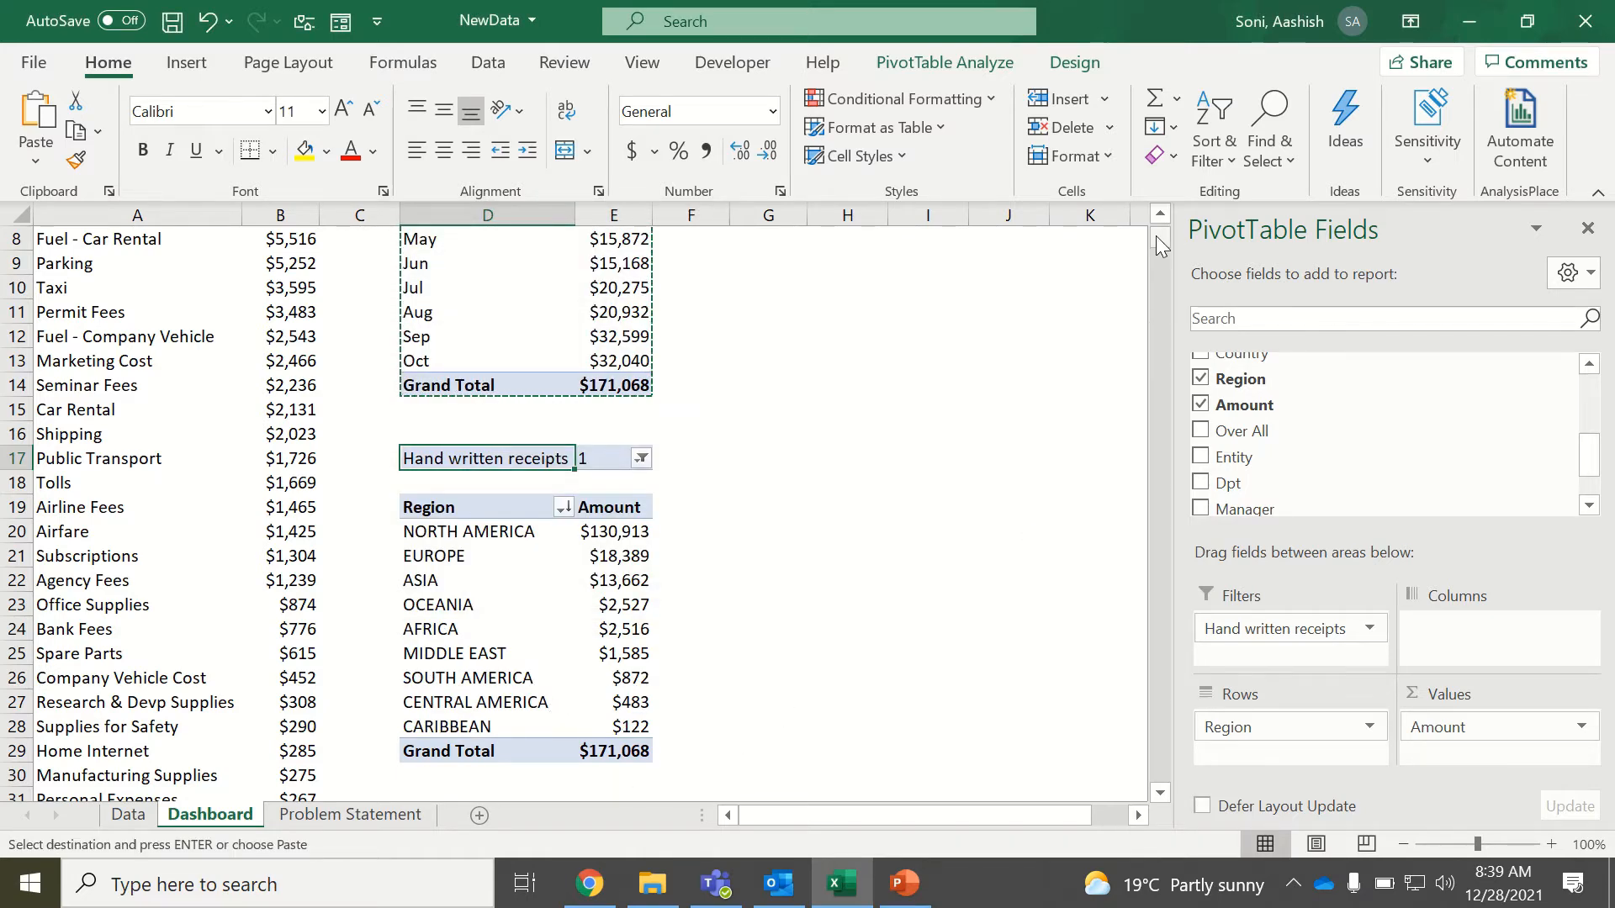
Copy the monthly PivotTable D1:E14 to G1 and replace Months with Dpt in the copy's rows.
scroll(1156, 235, "up", 3)
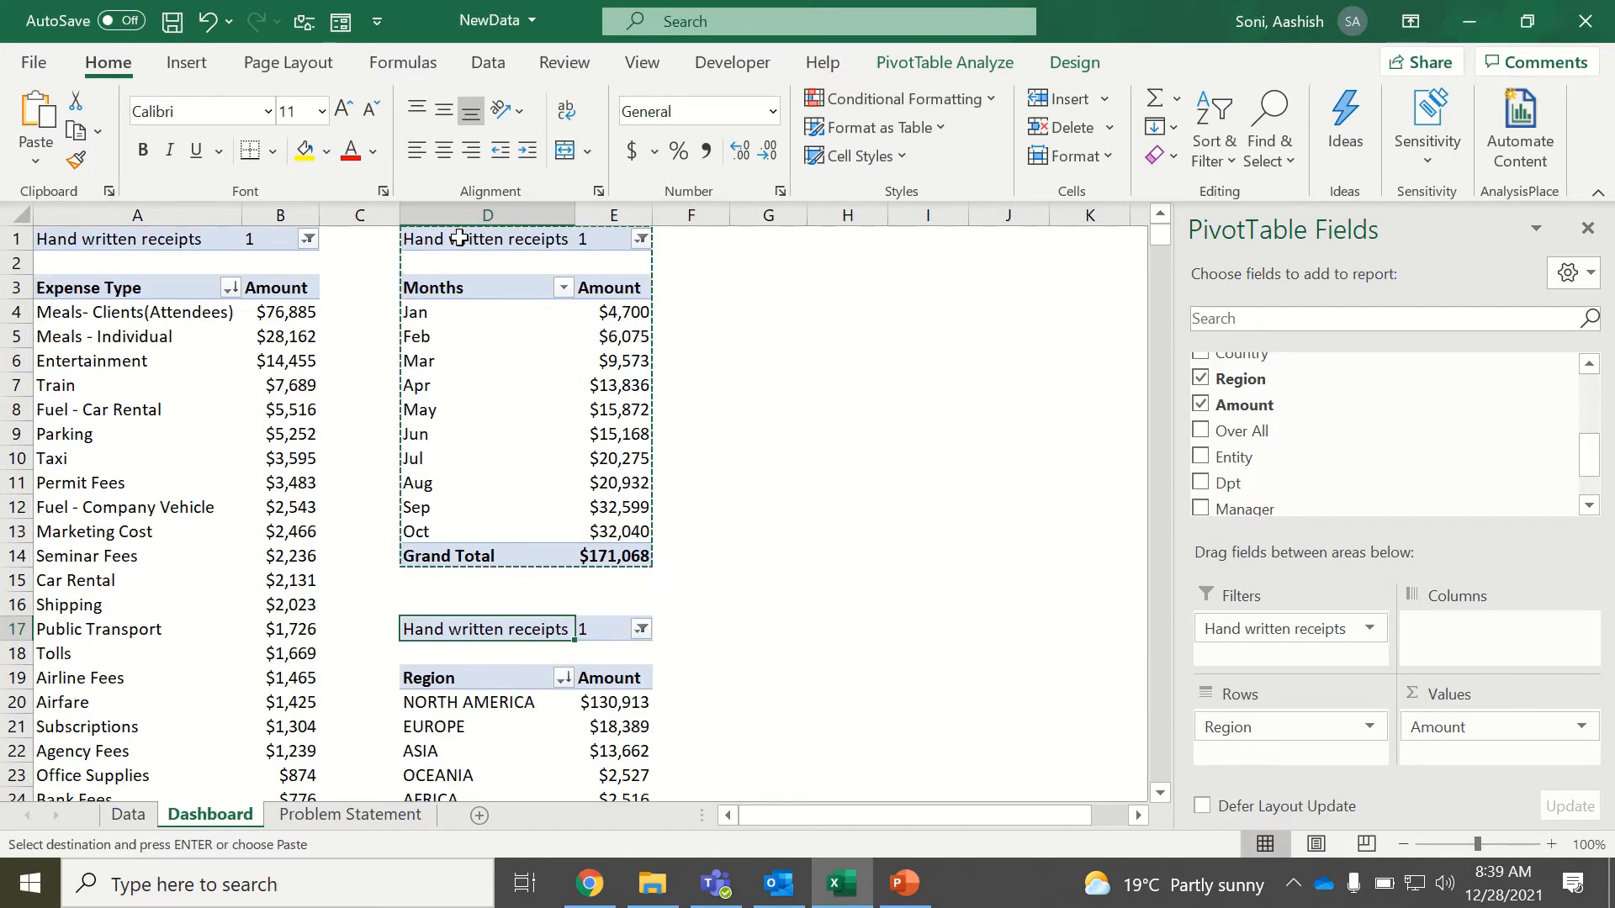
left_click_drag(460, 239, 602, 556)
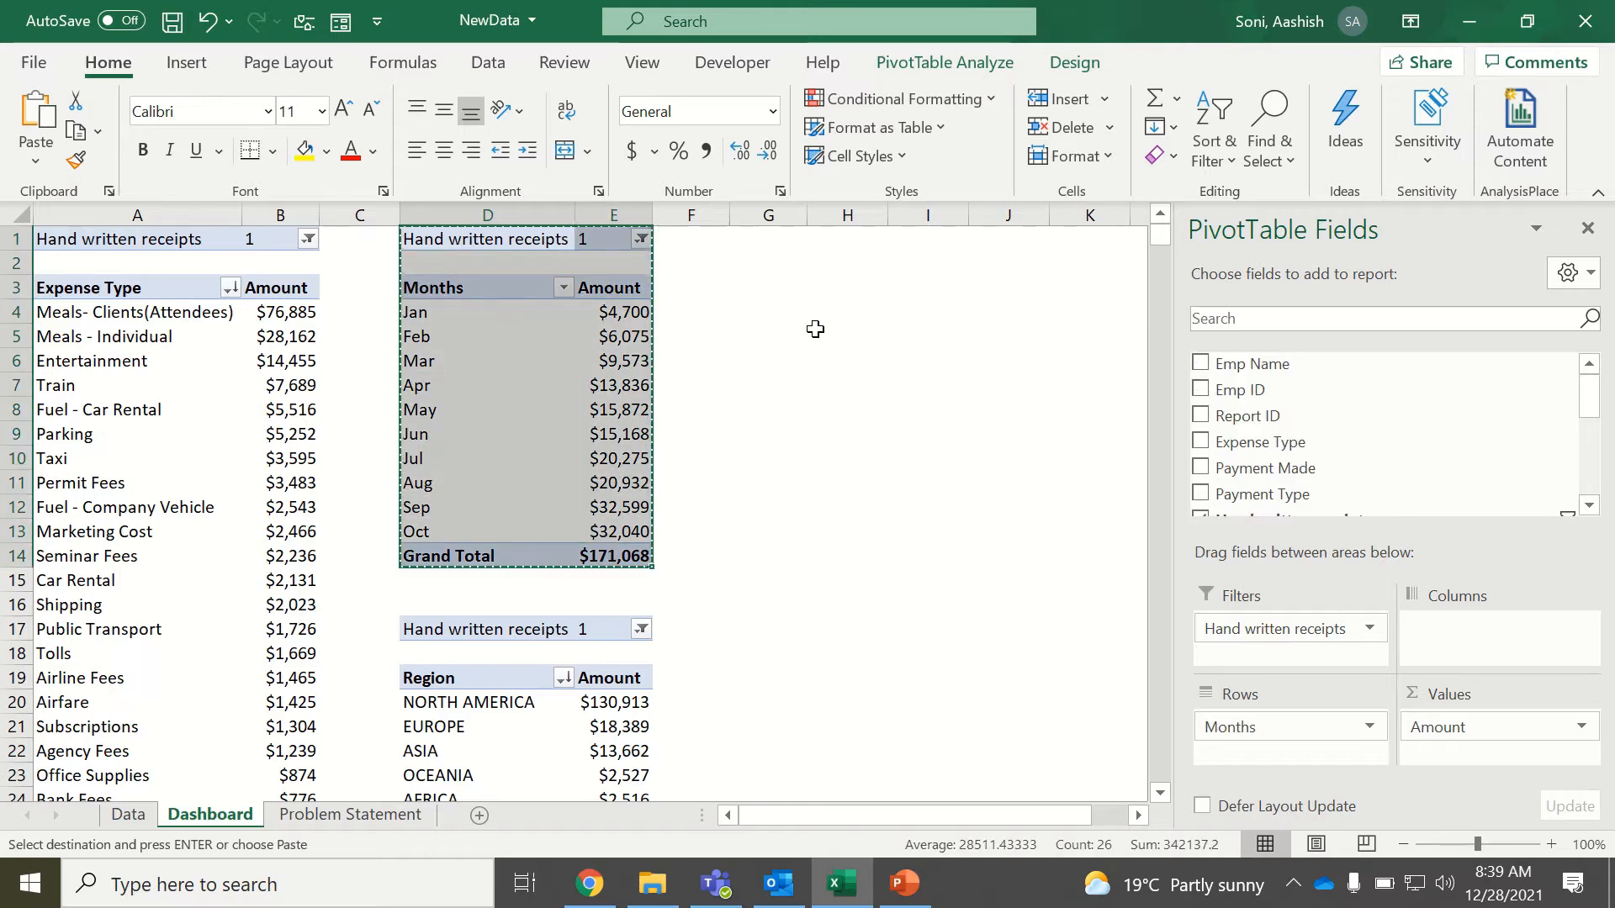
left_click(775, 236)
key("ctrl+v")
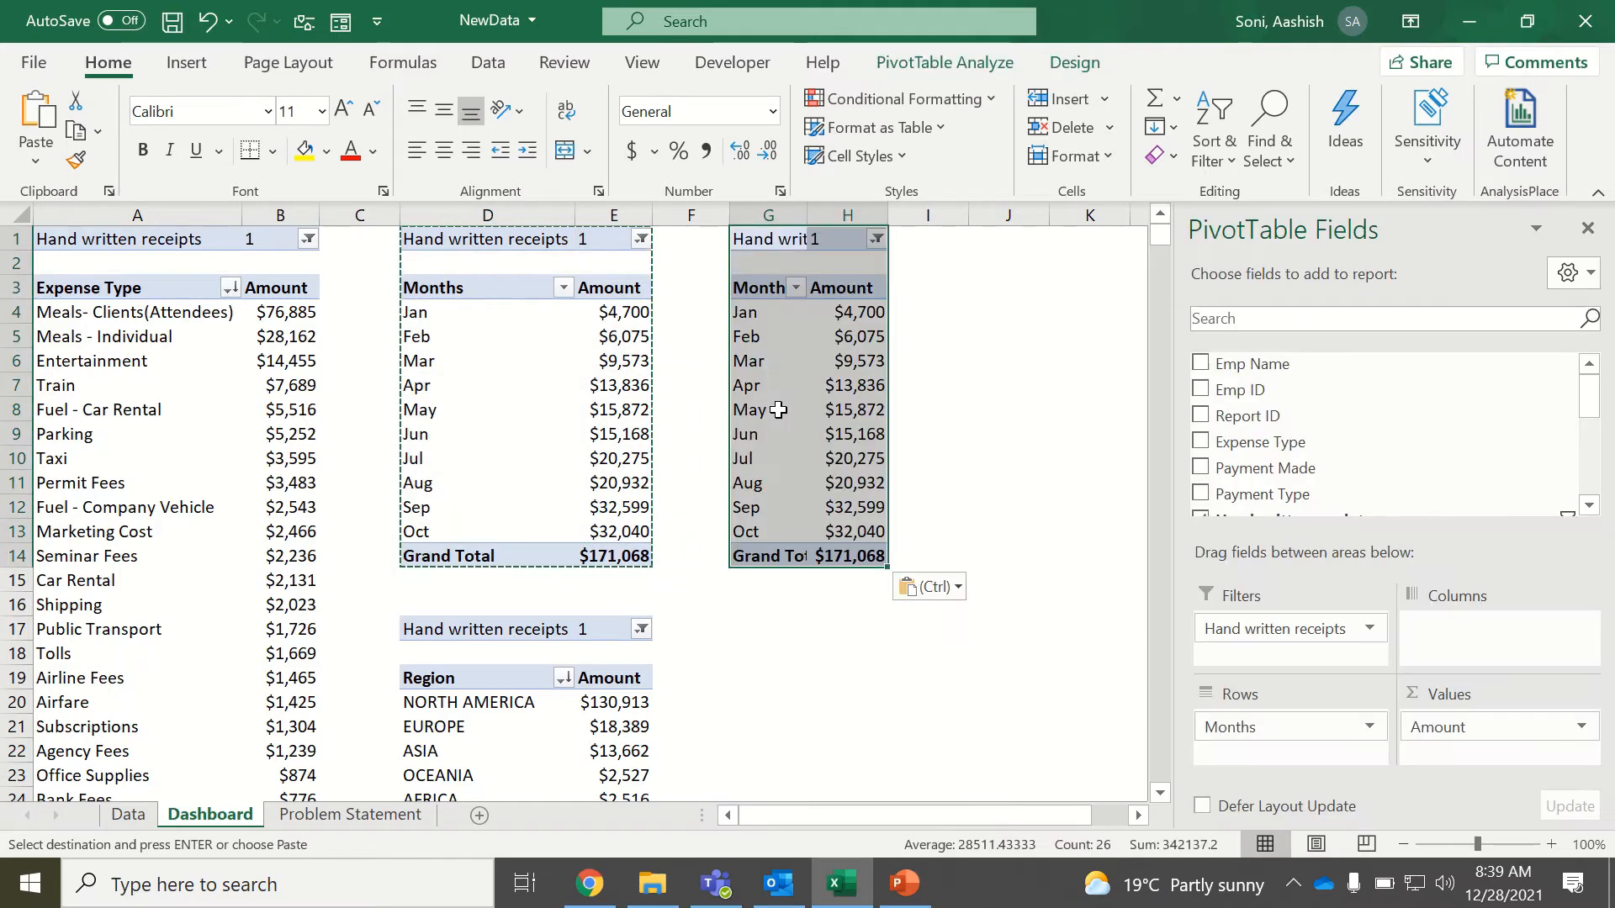
left_click_drag(1590, 397, 1596, 477)
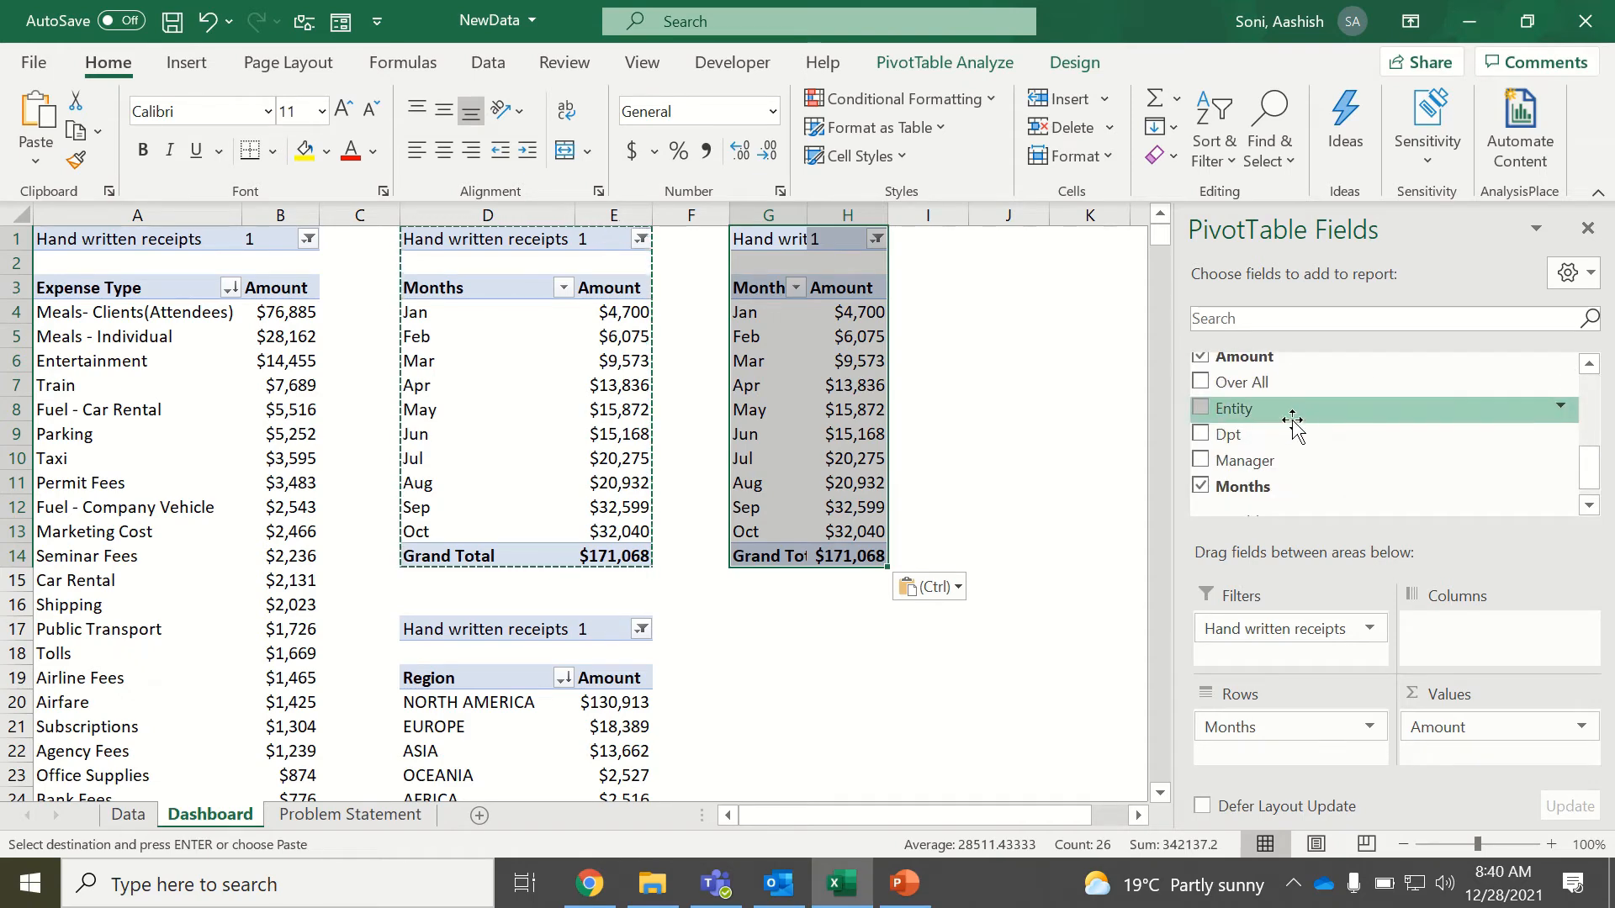
left_click_drag(1281, 434, 1099, 664)
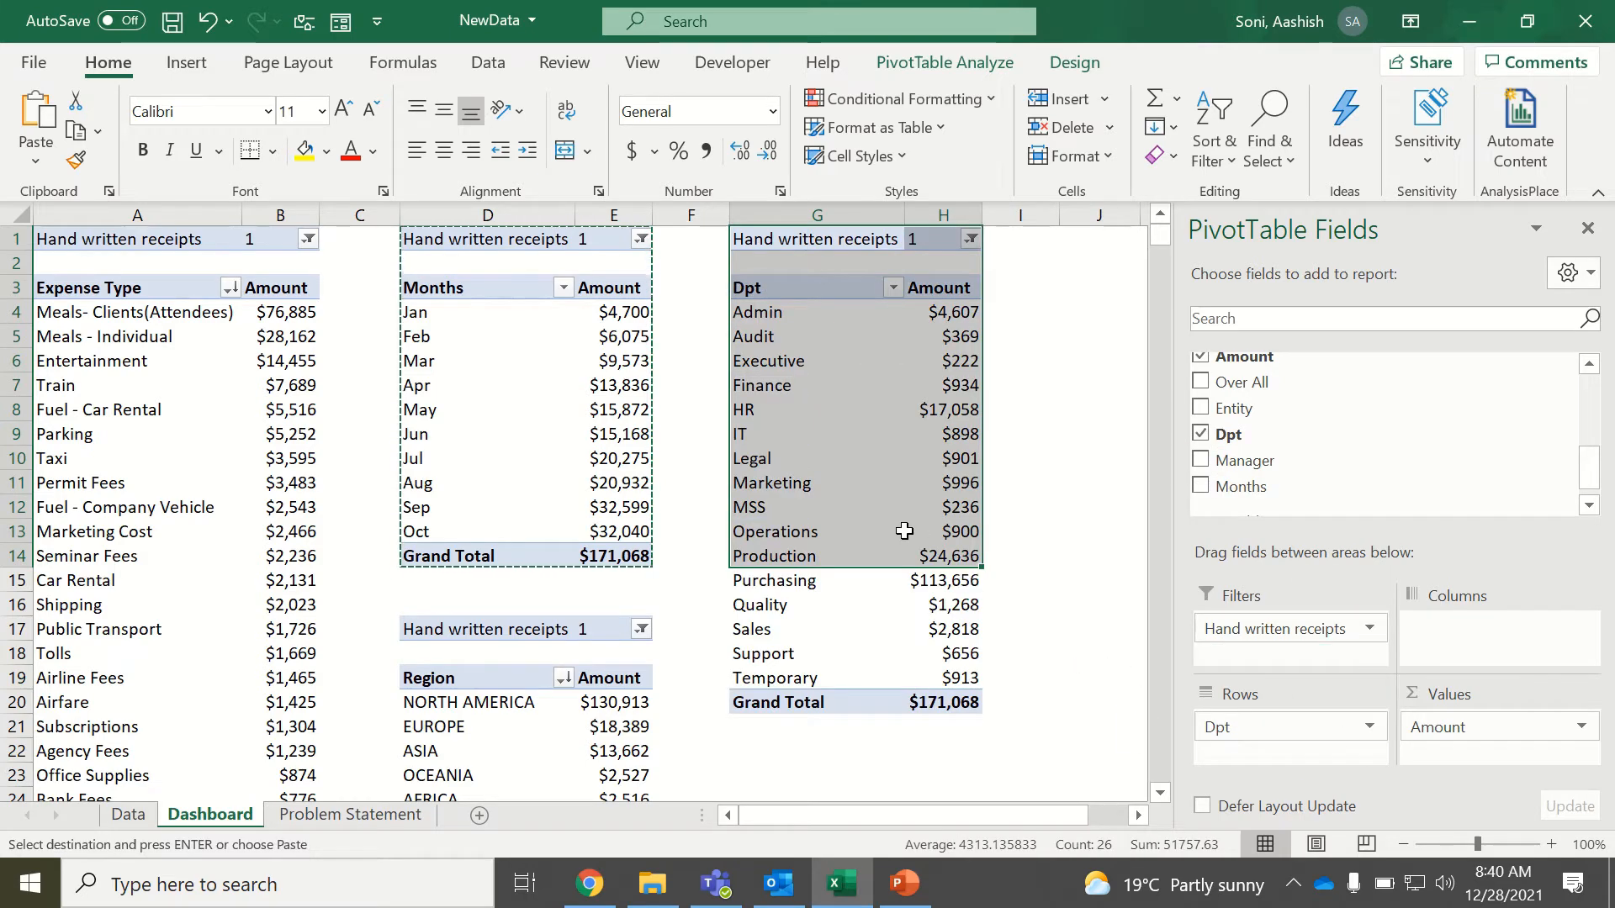
Sort the Dpt rows of the PivotTable at G1 in descending order by Amount.
left_click(898, 532)
left_click(893, 287)
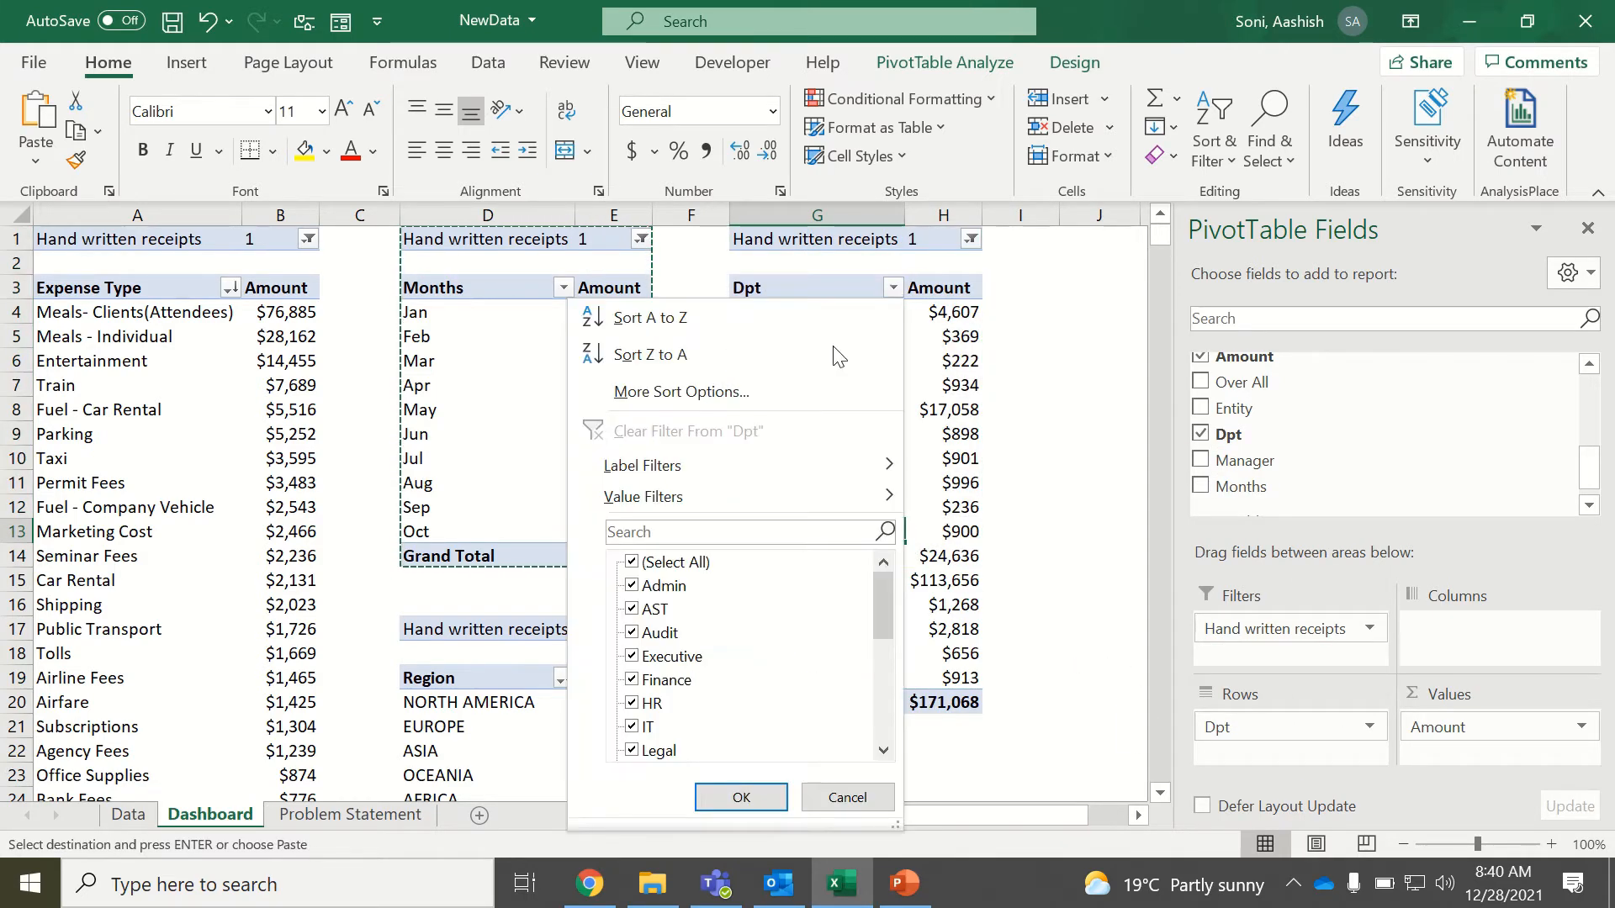
left_click(745, 392)
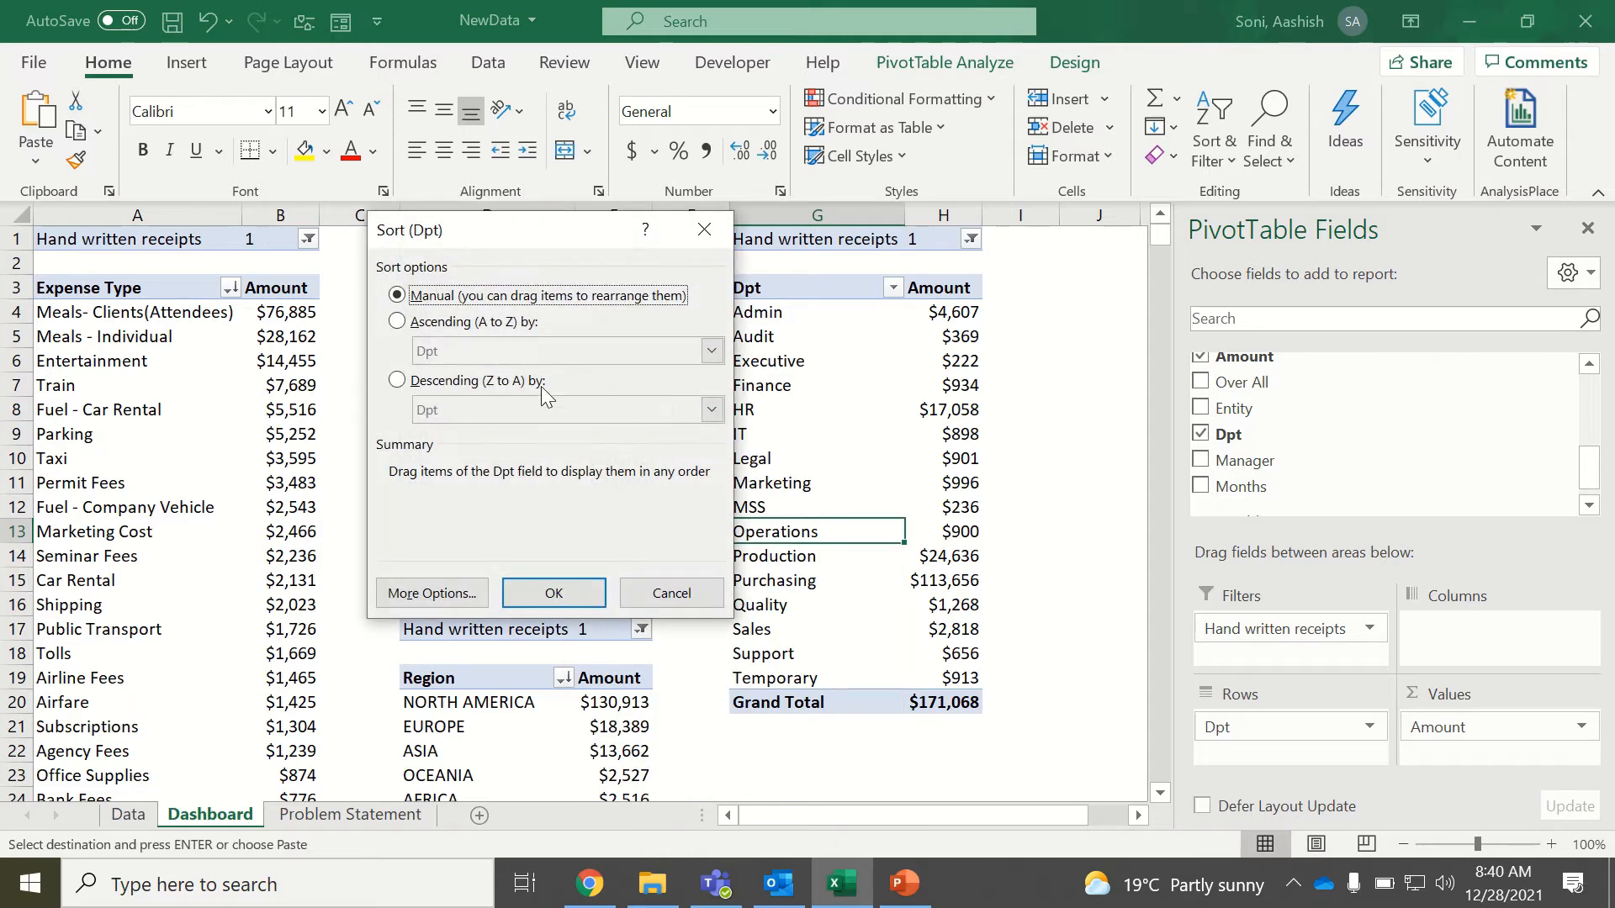
left_click(397, 386)
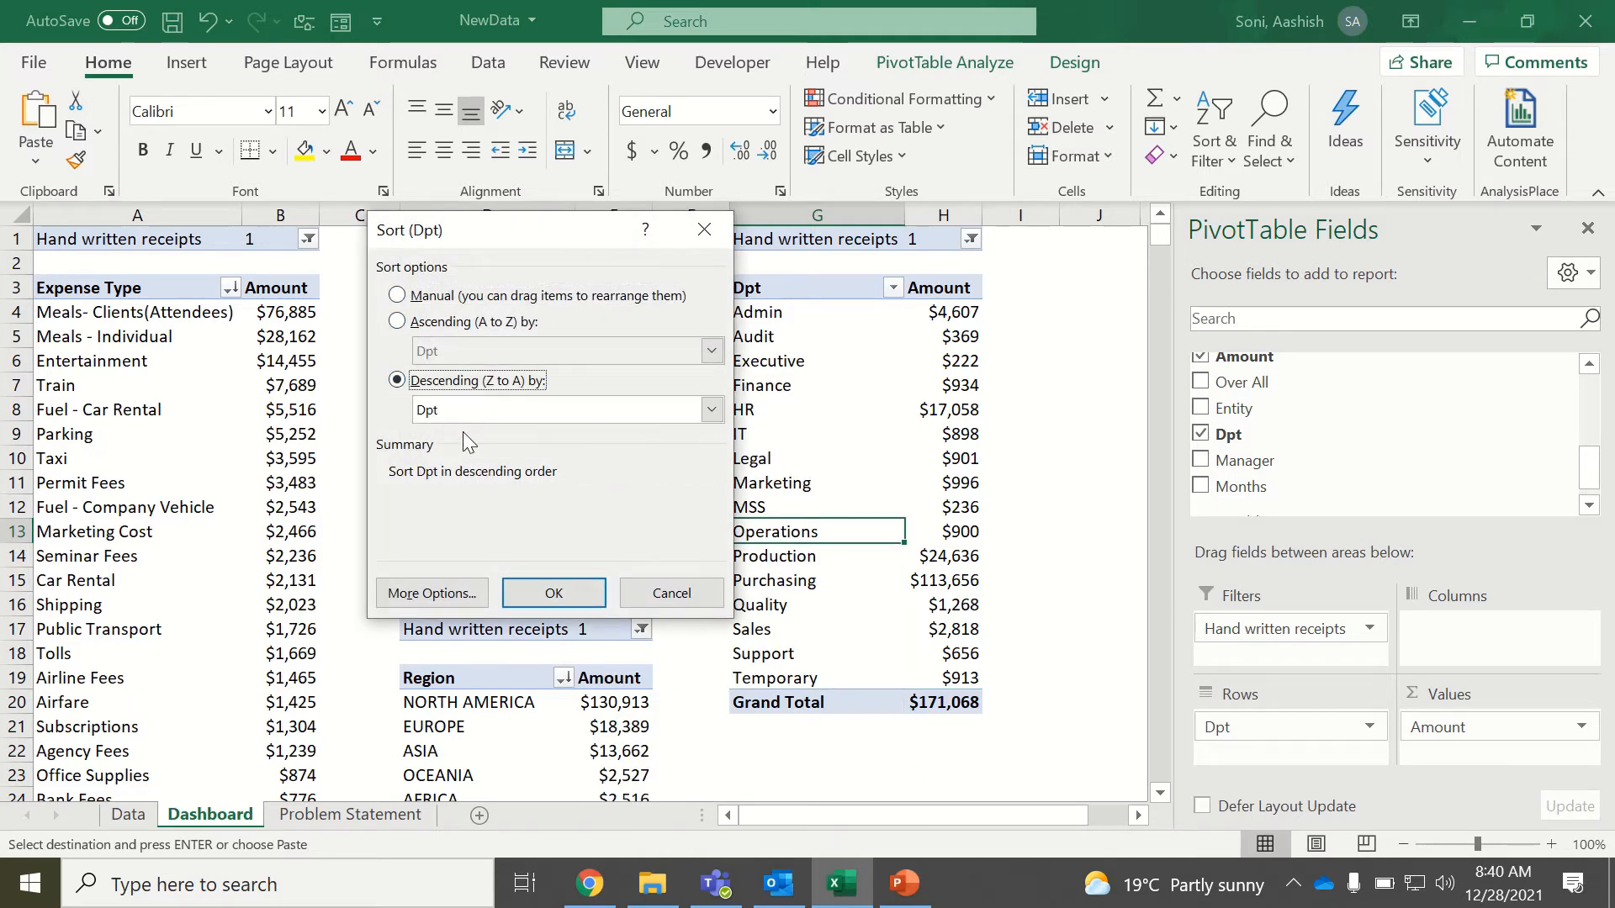
left_click(463, 410)
left_click(469, 454)
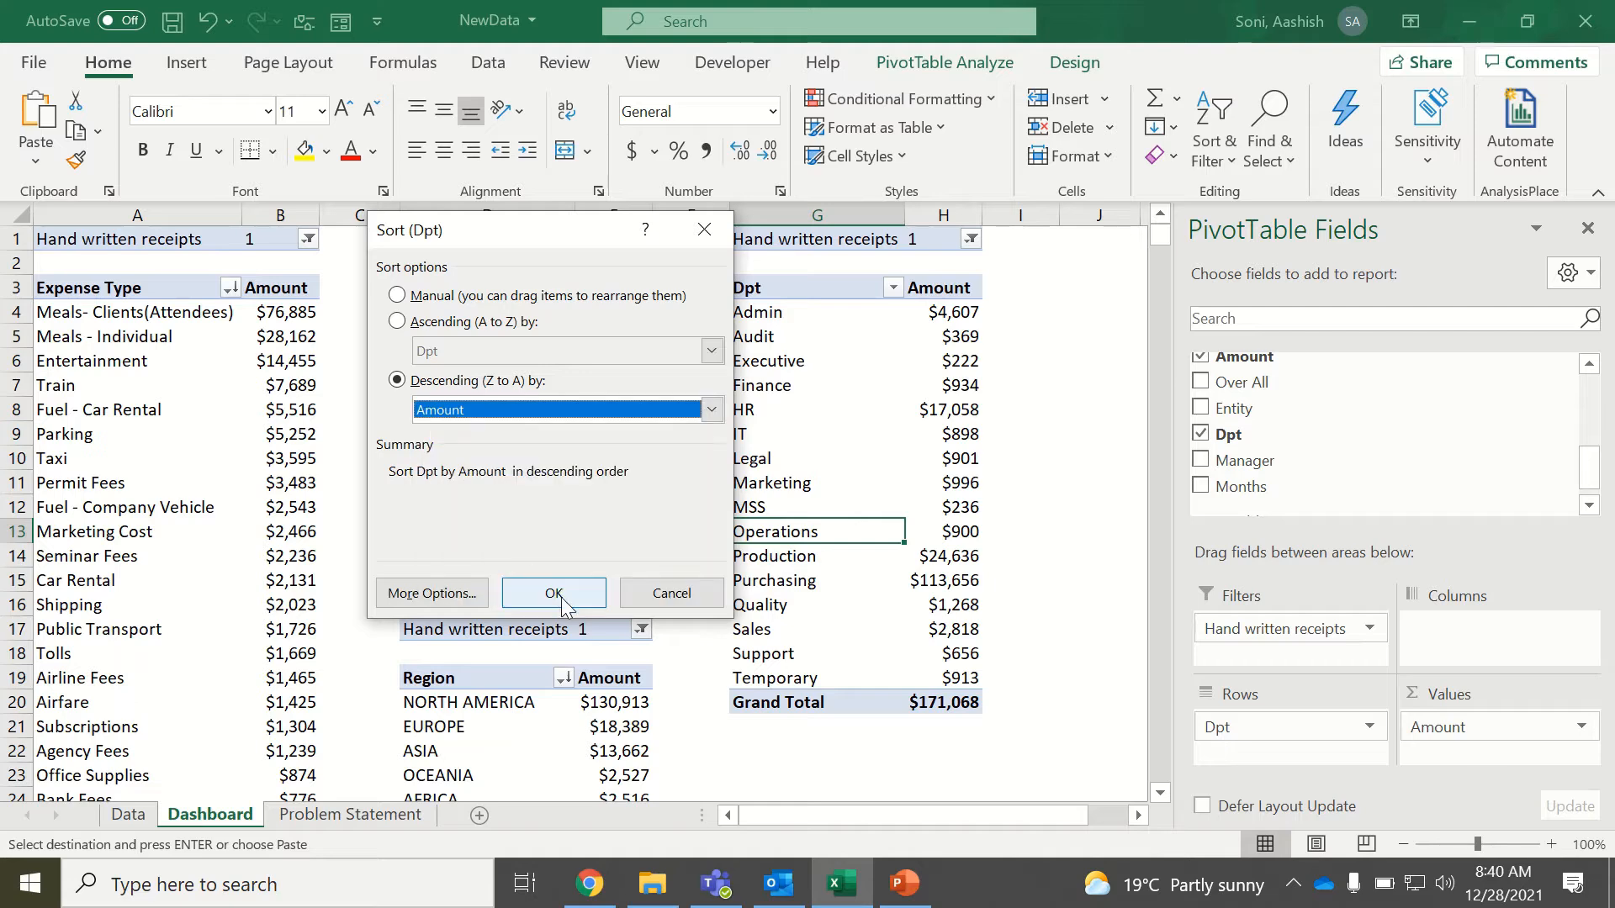
left_click(554, 594)
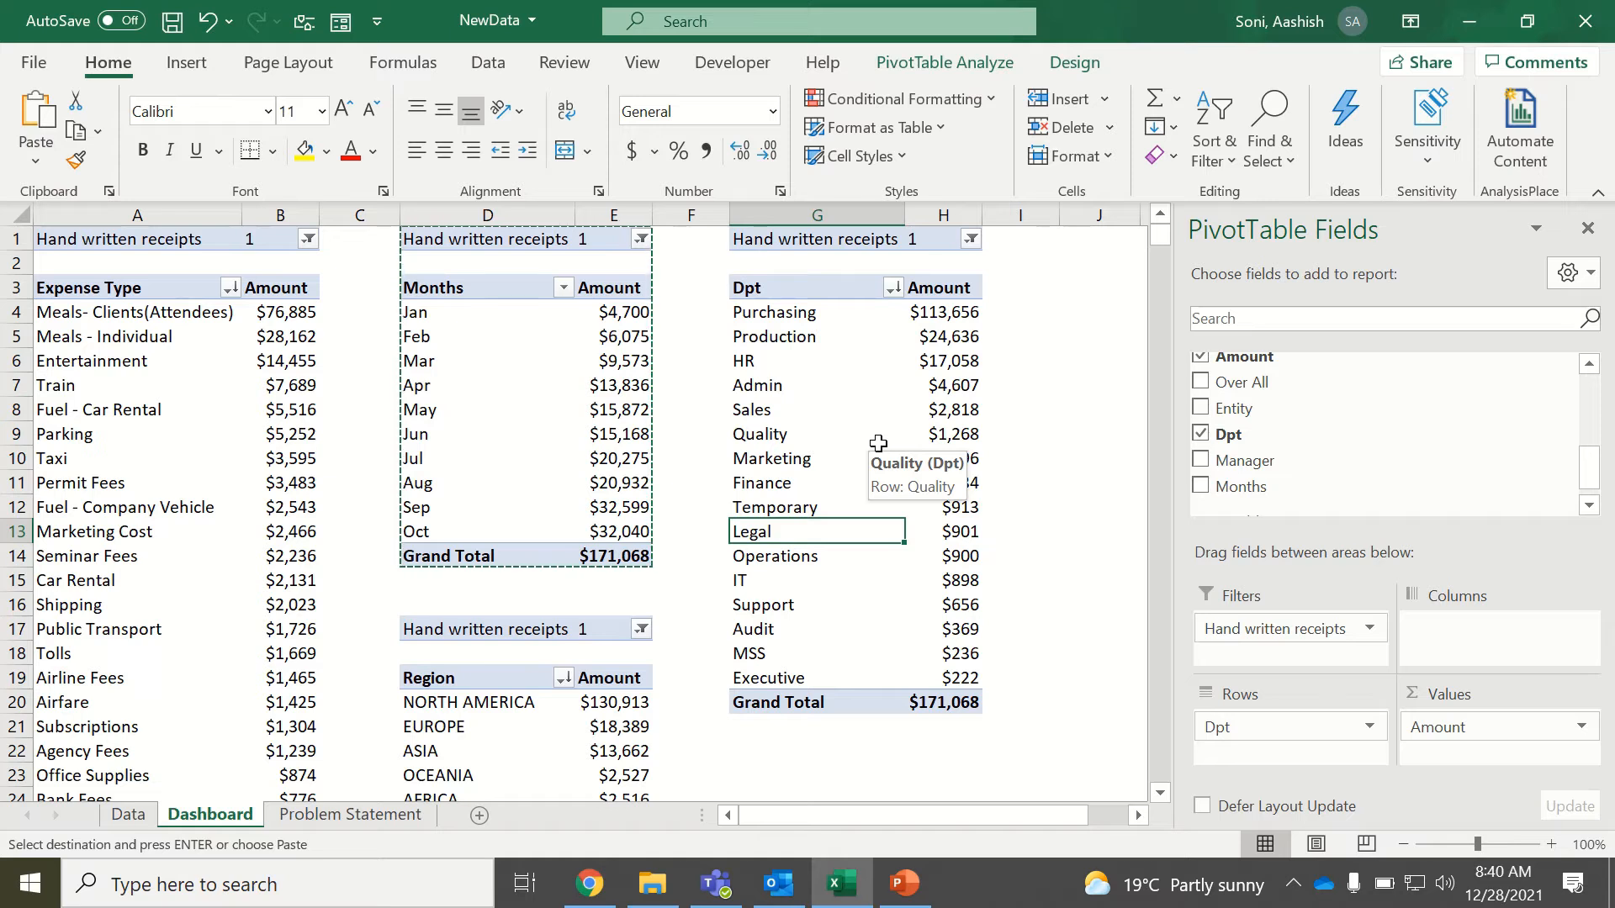
left_click_drag(1596, 455, 1598, 381)
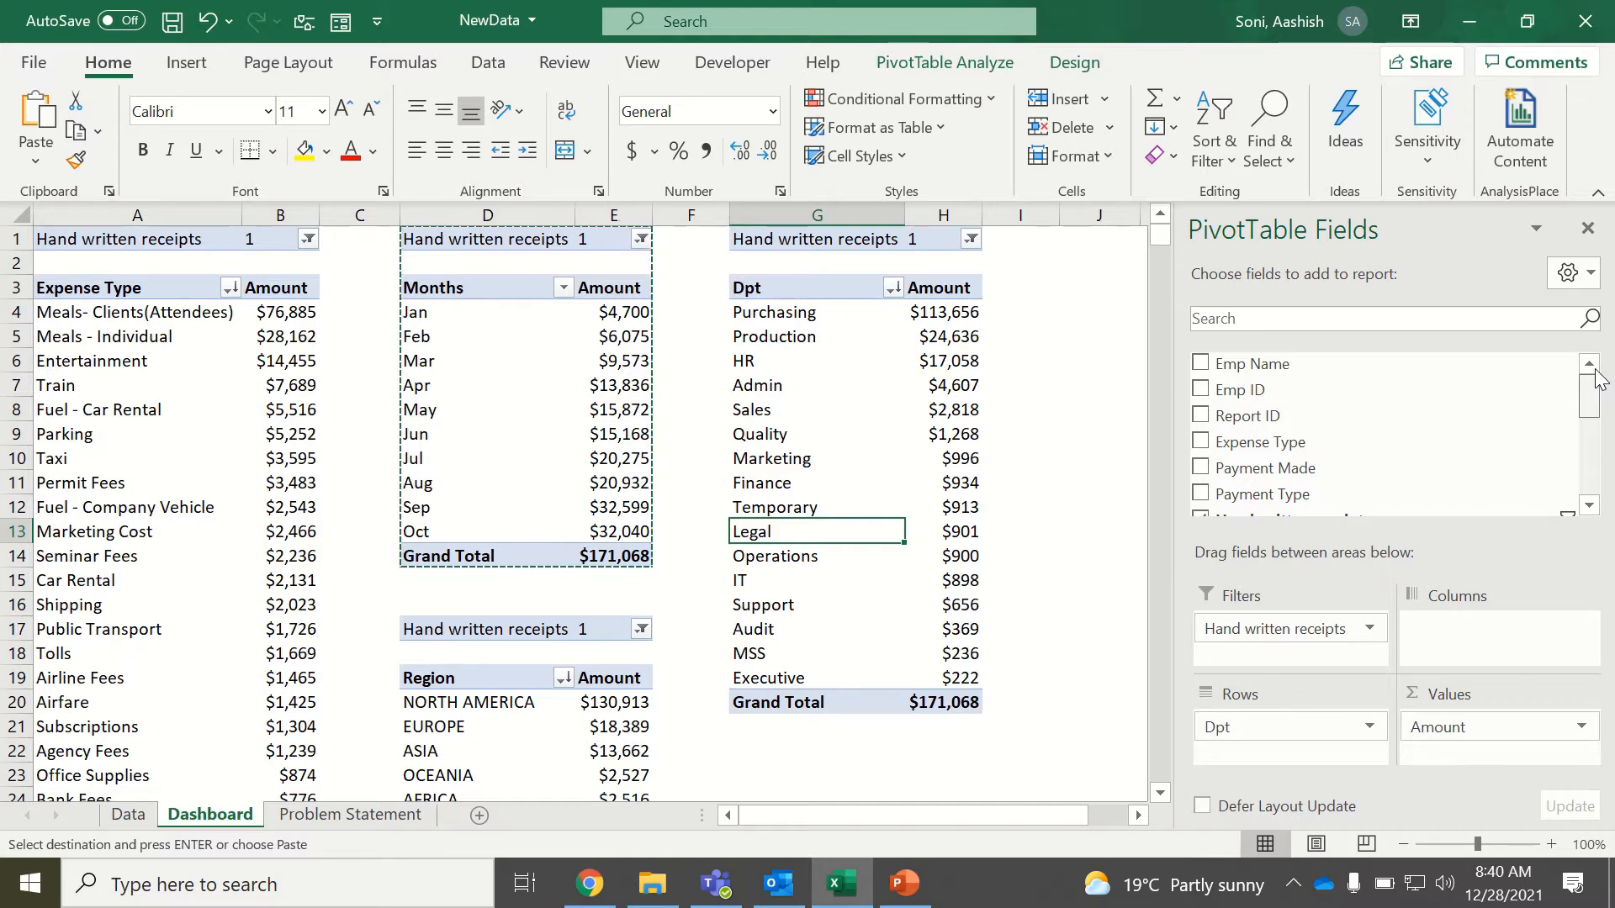
left_click_drag(1598, 379, 1598, 479)
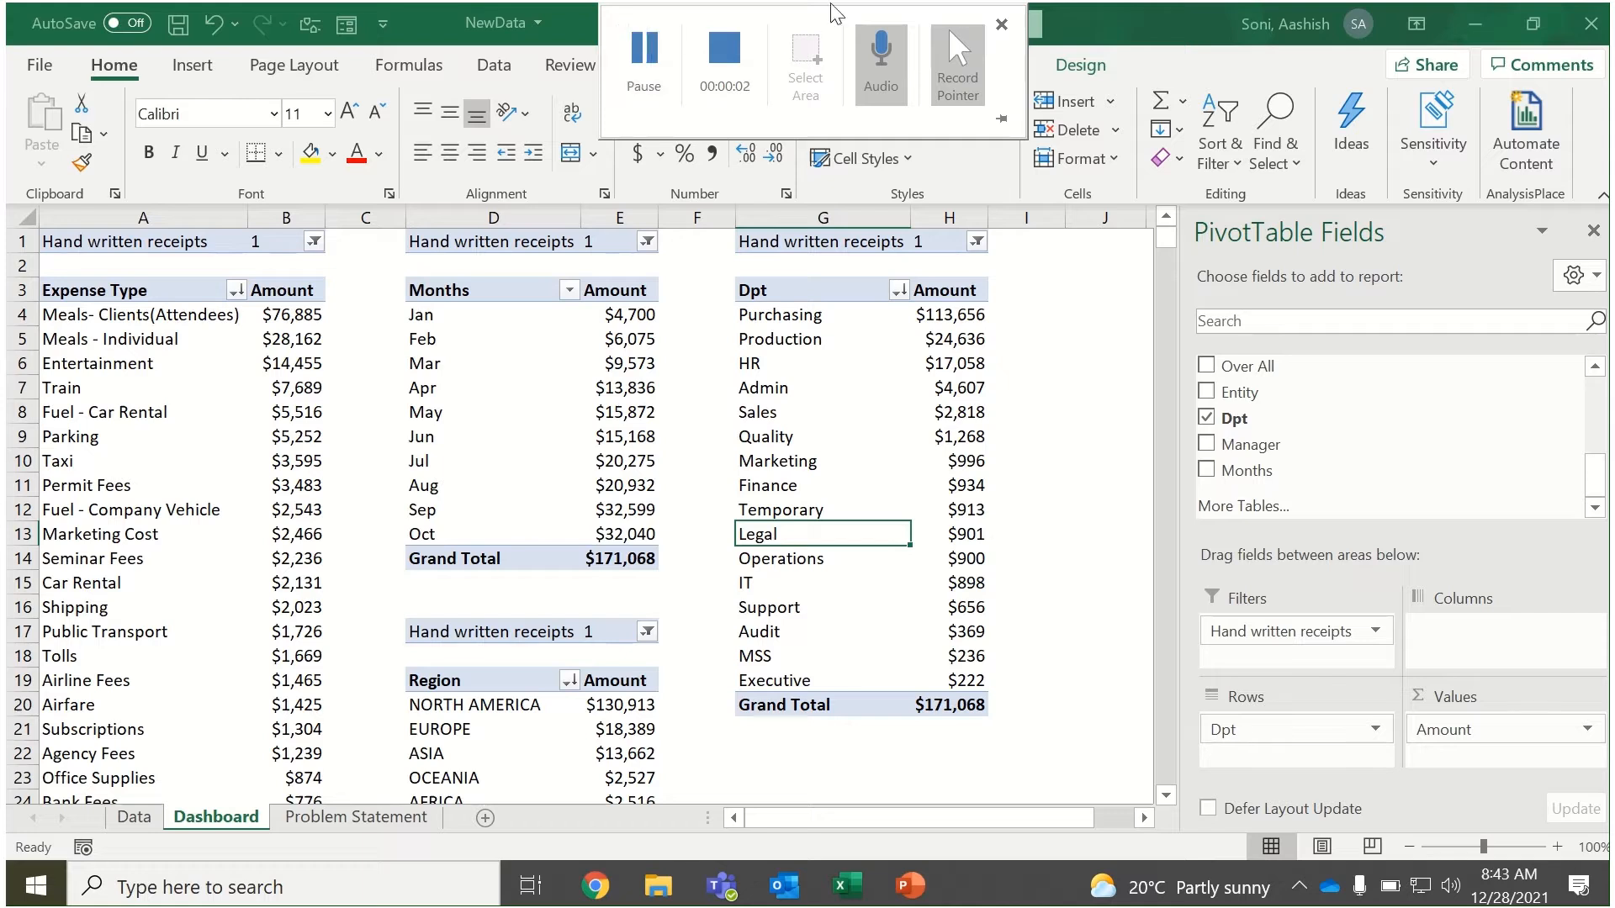
Copy the department PivotTable G1:H20 to J1 and autofit the widths of columns J and K.
left_click(826, 242)
left_click_drag(886, 276, 952, 706)
key("ctrl+c")
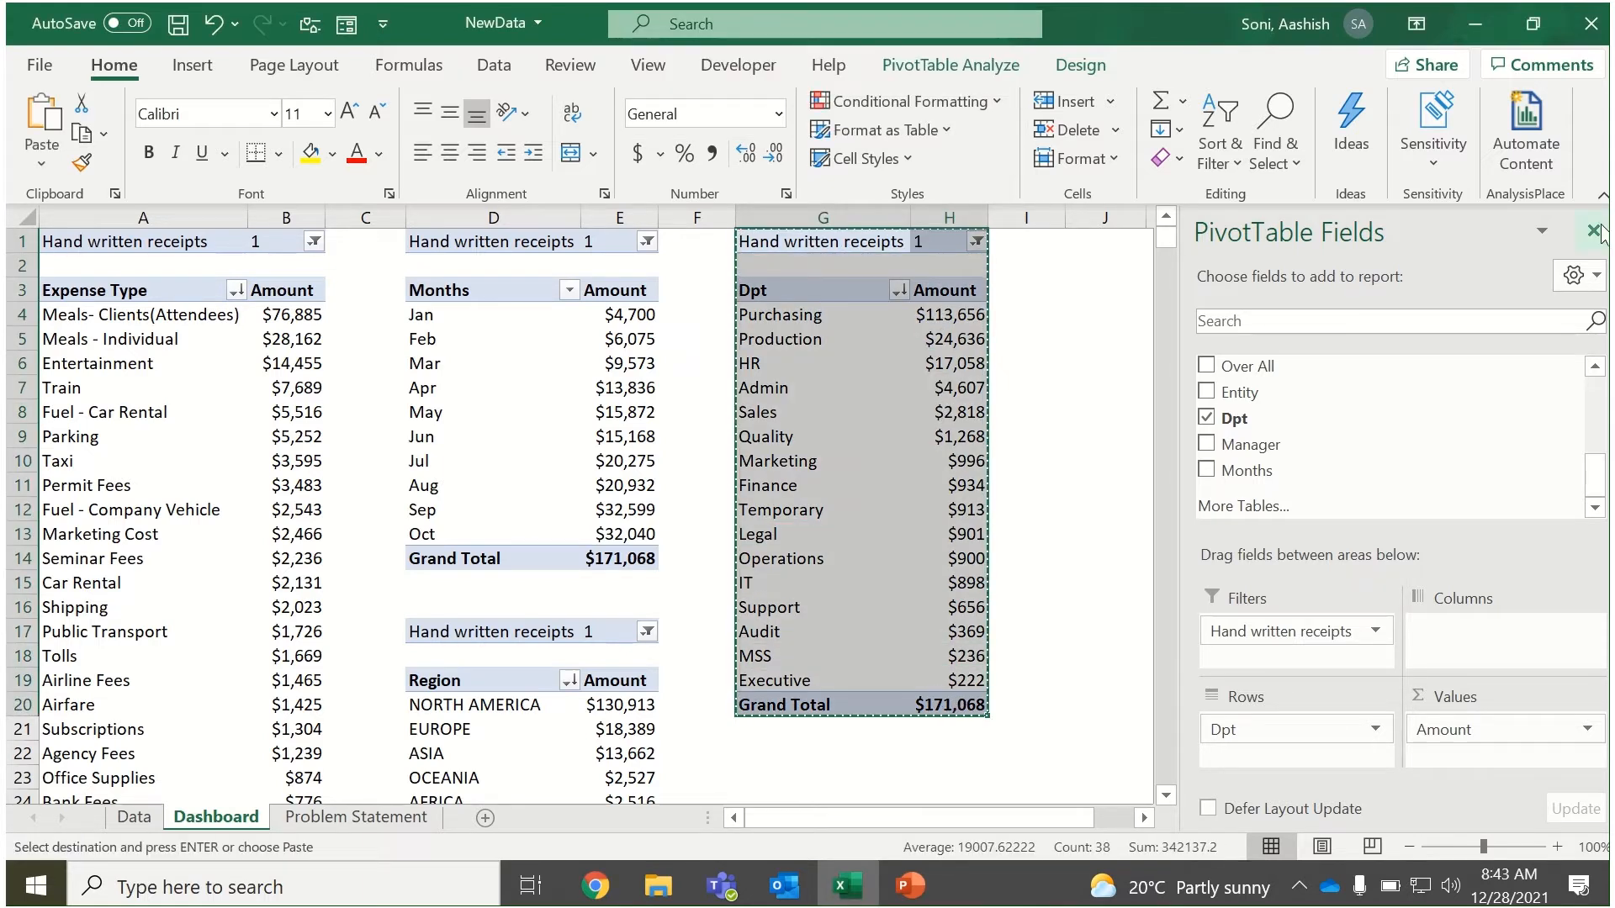
left_click(1105, 242)
key("ctrl+v")
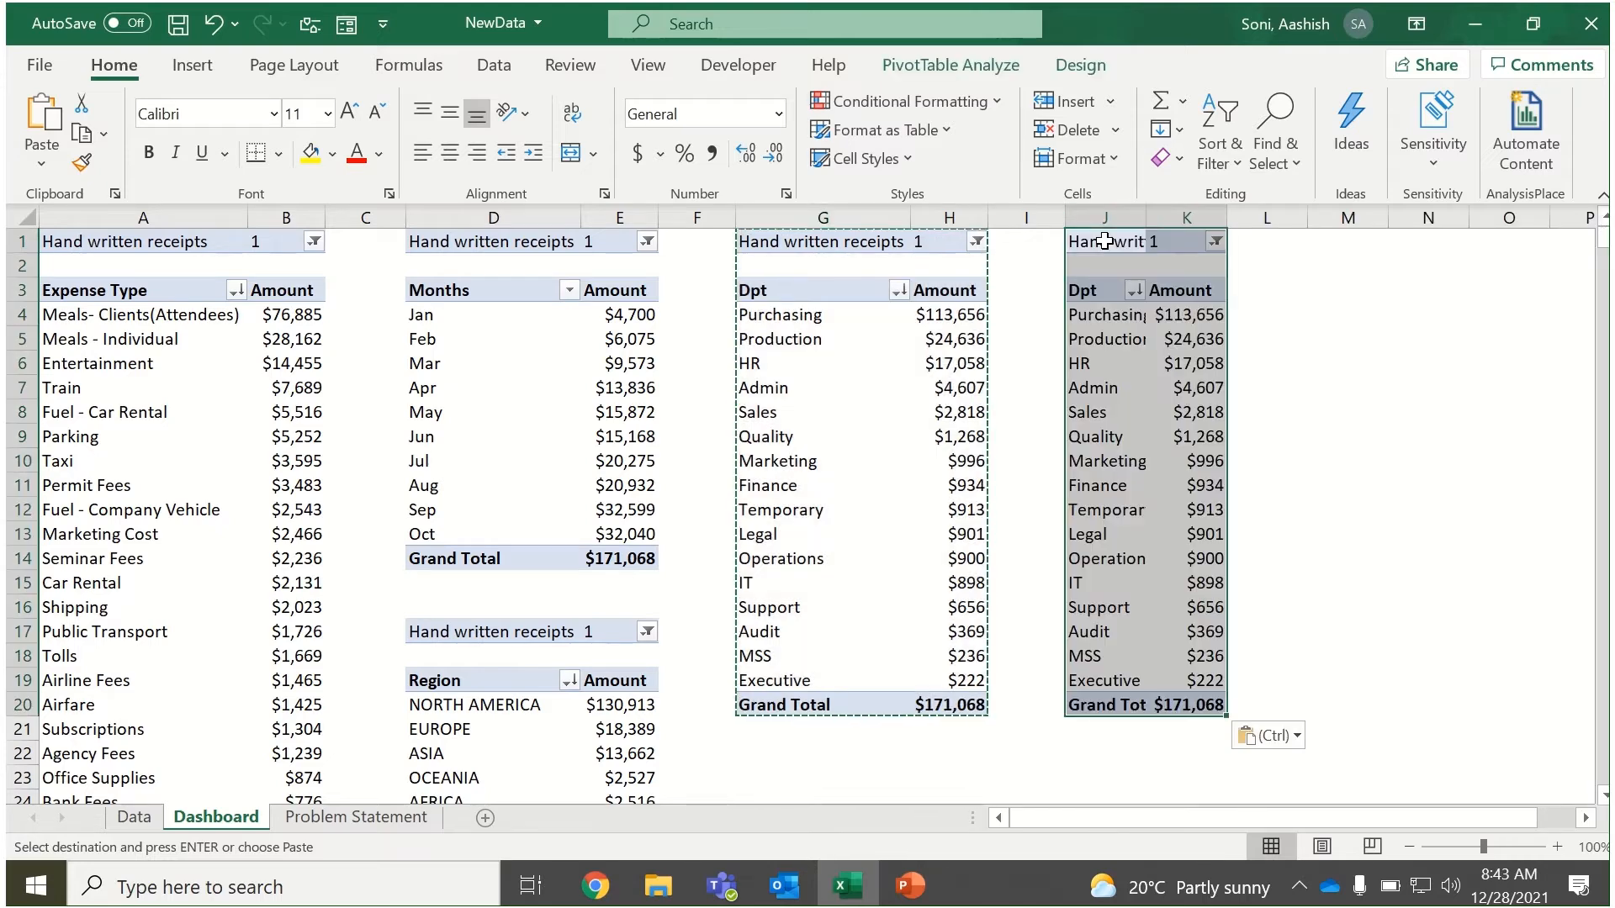
double_click(1144, 209)
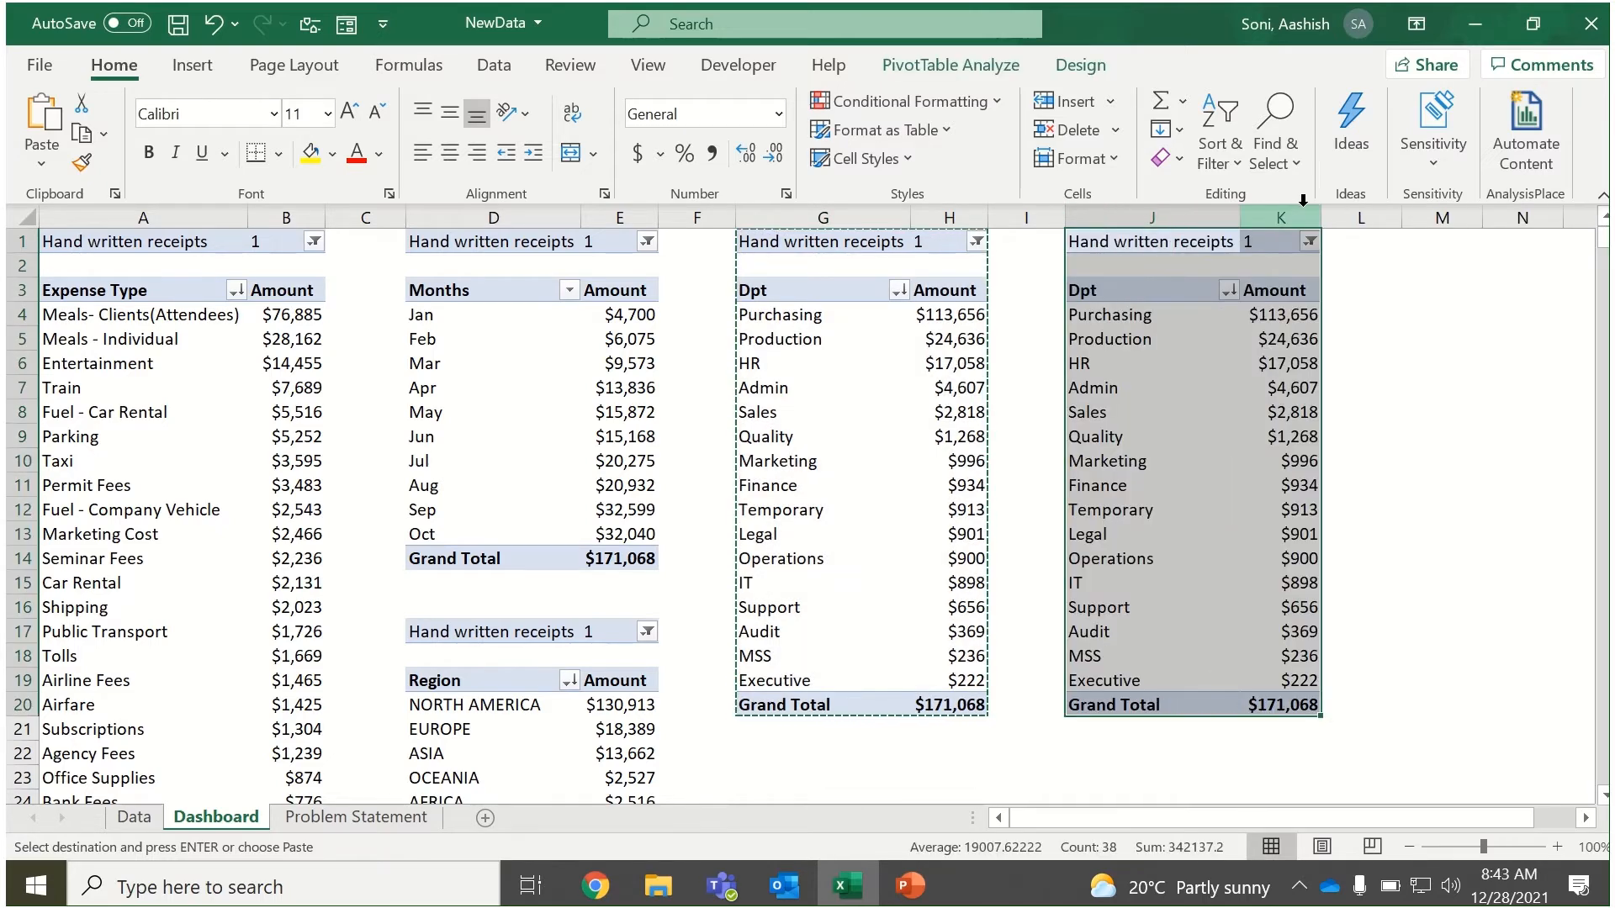
double_click(1323, 206)
Show the field list for the PivotTable at J1 and replace Dpt with Emp Name in its rows.
left_click(1230, 342)
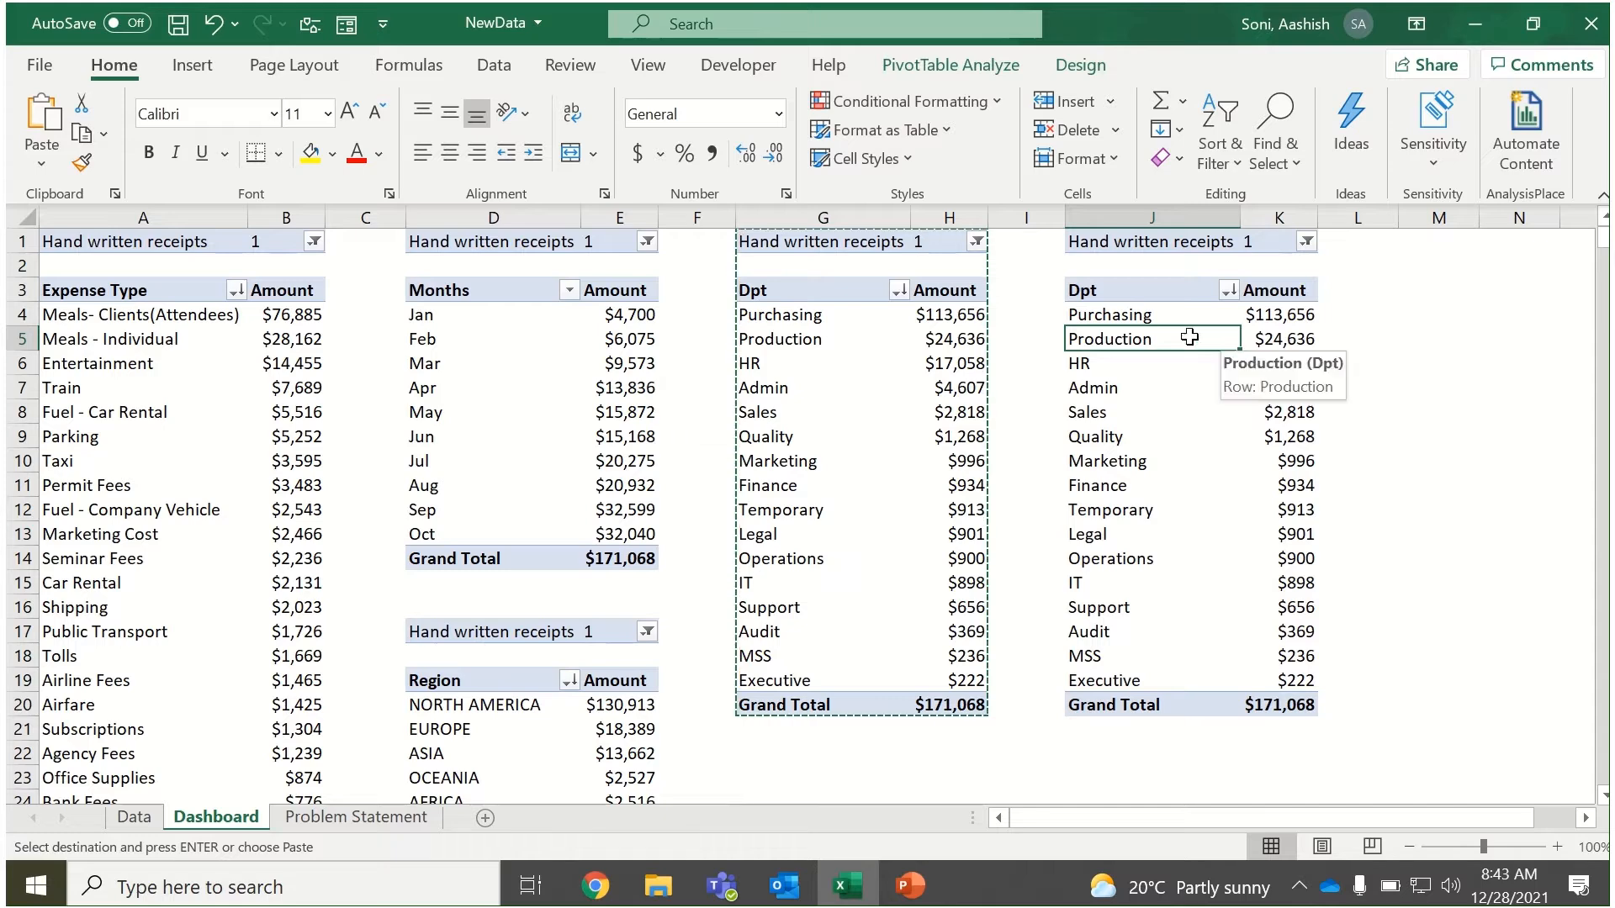
left_click(1086, 67)
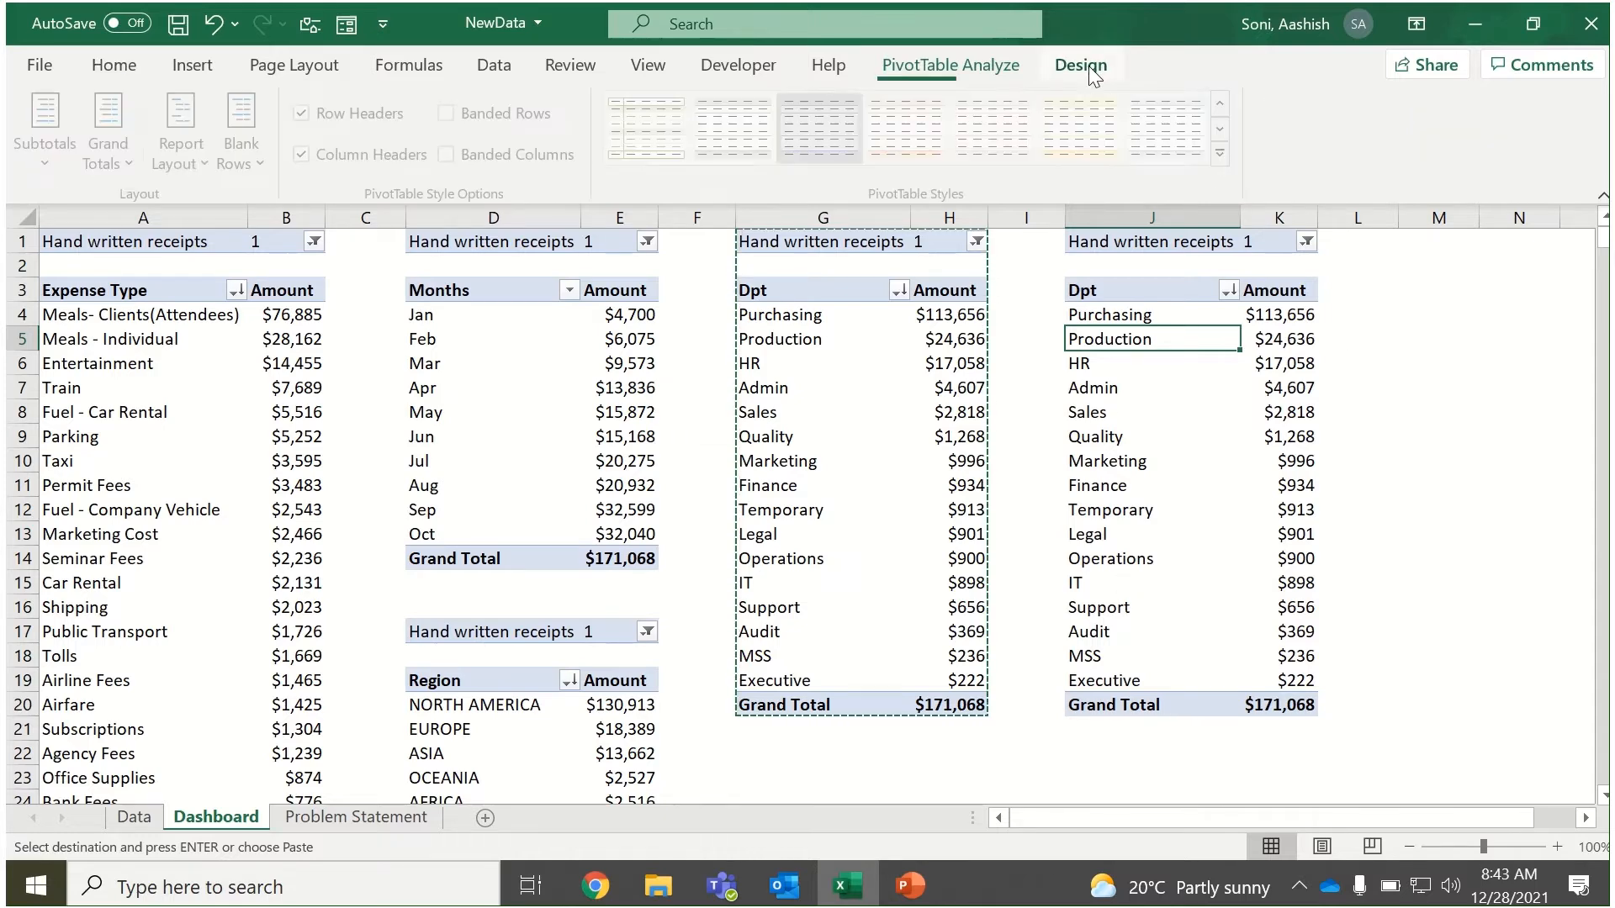
left_click(1016, 63)
left_click(1497, 101)
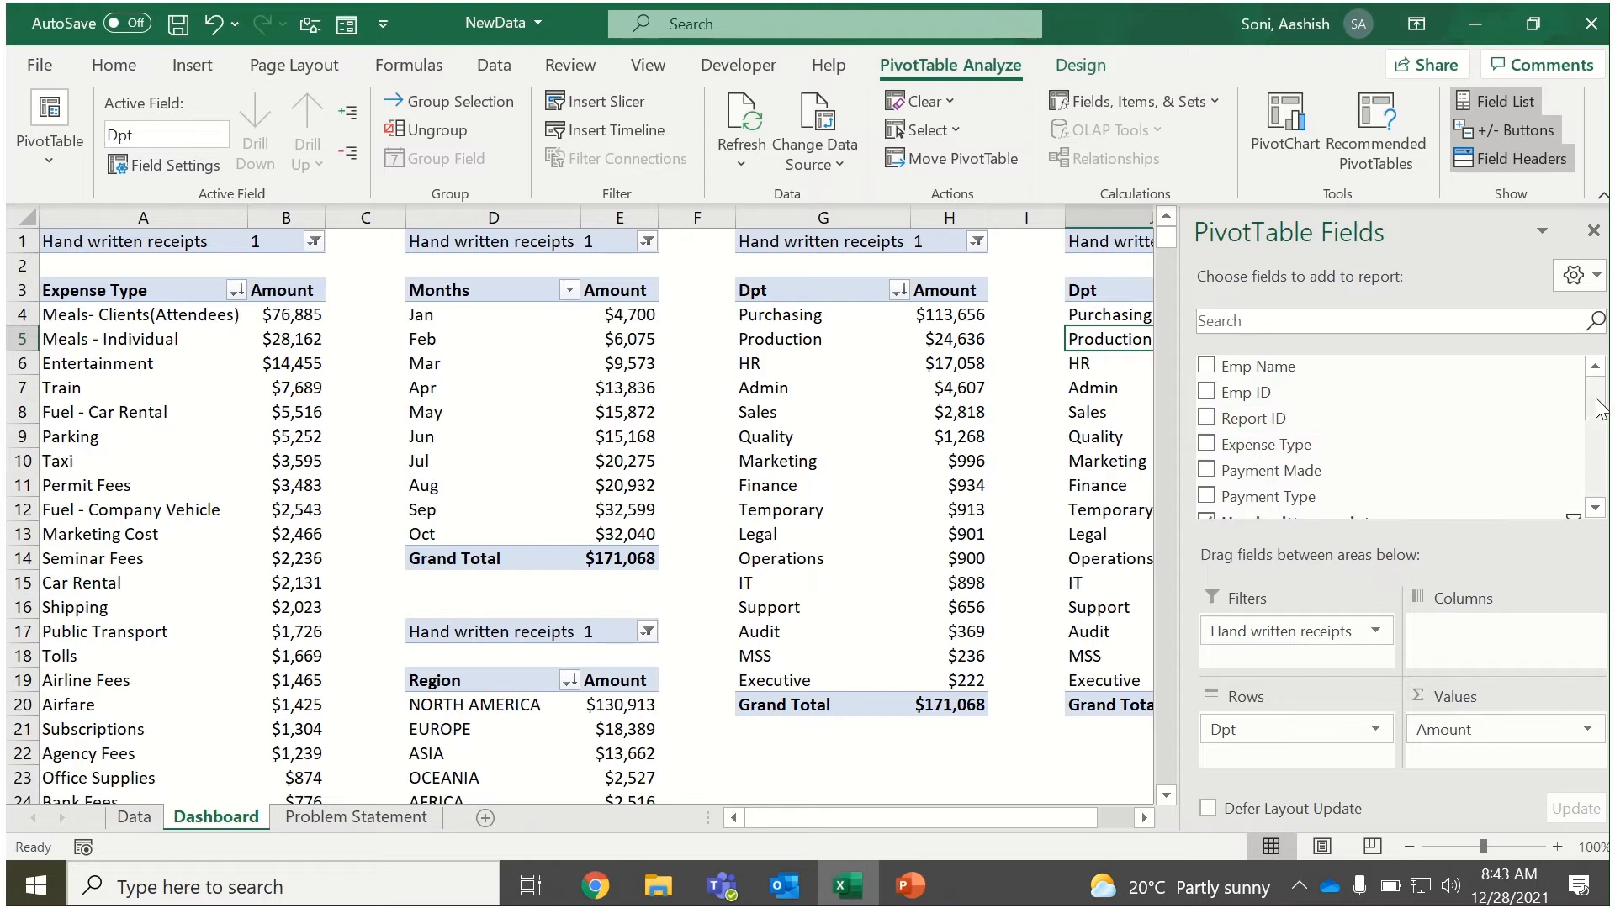
left_click_drag(1397, 367, 1057, 660)
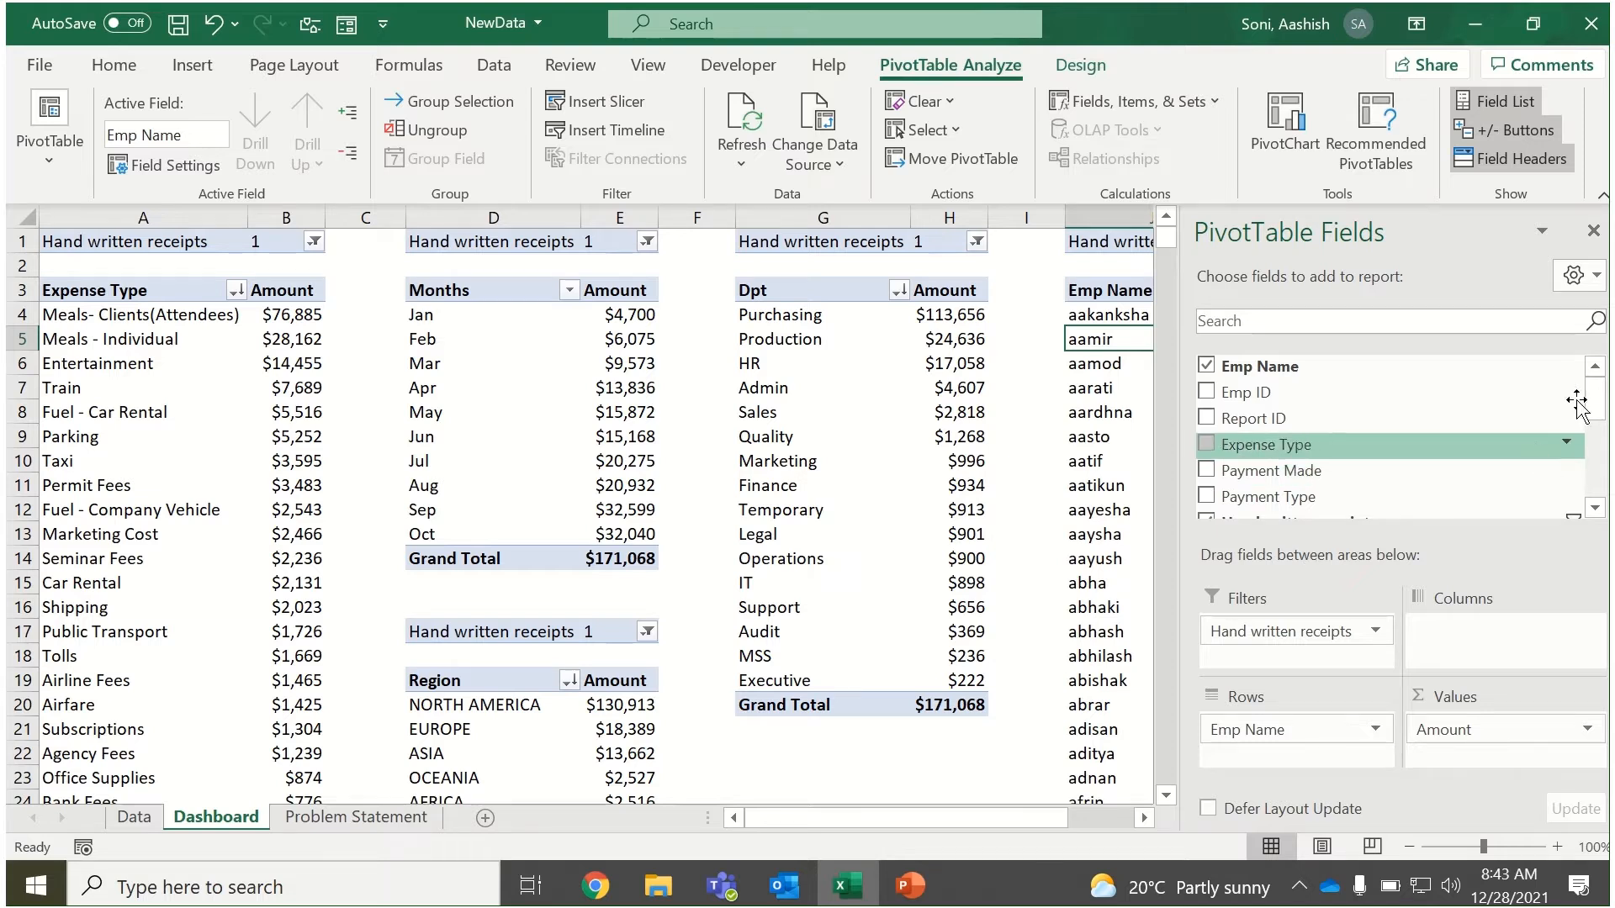
Add Amount a second time to the employee PivotTable's values and summarize it by Count.
left_click_drag(1596, 404, 1605, 464)
left_click_drag(1406, 382, 1474, 761)
left_click(1474, 761)
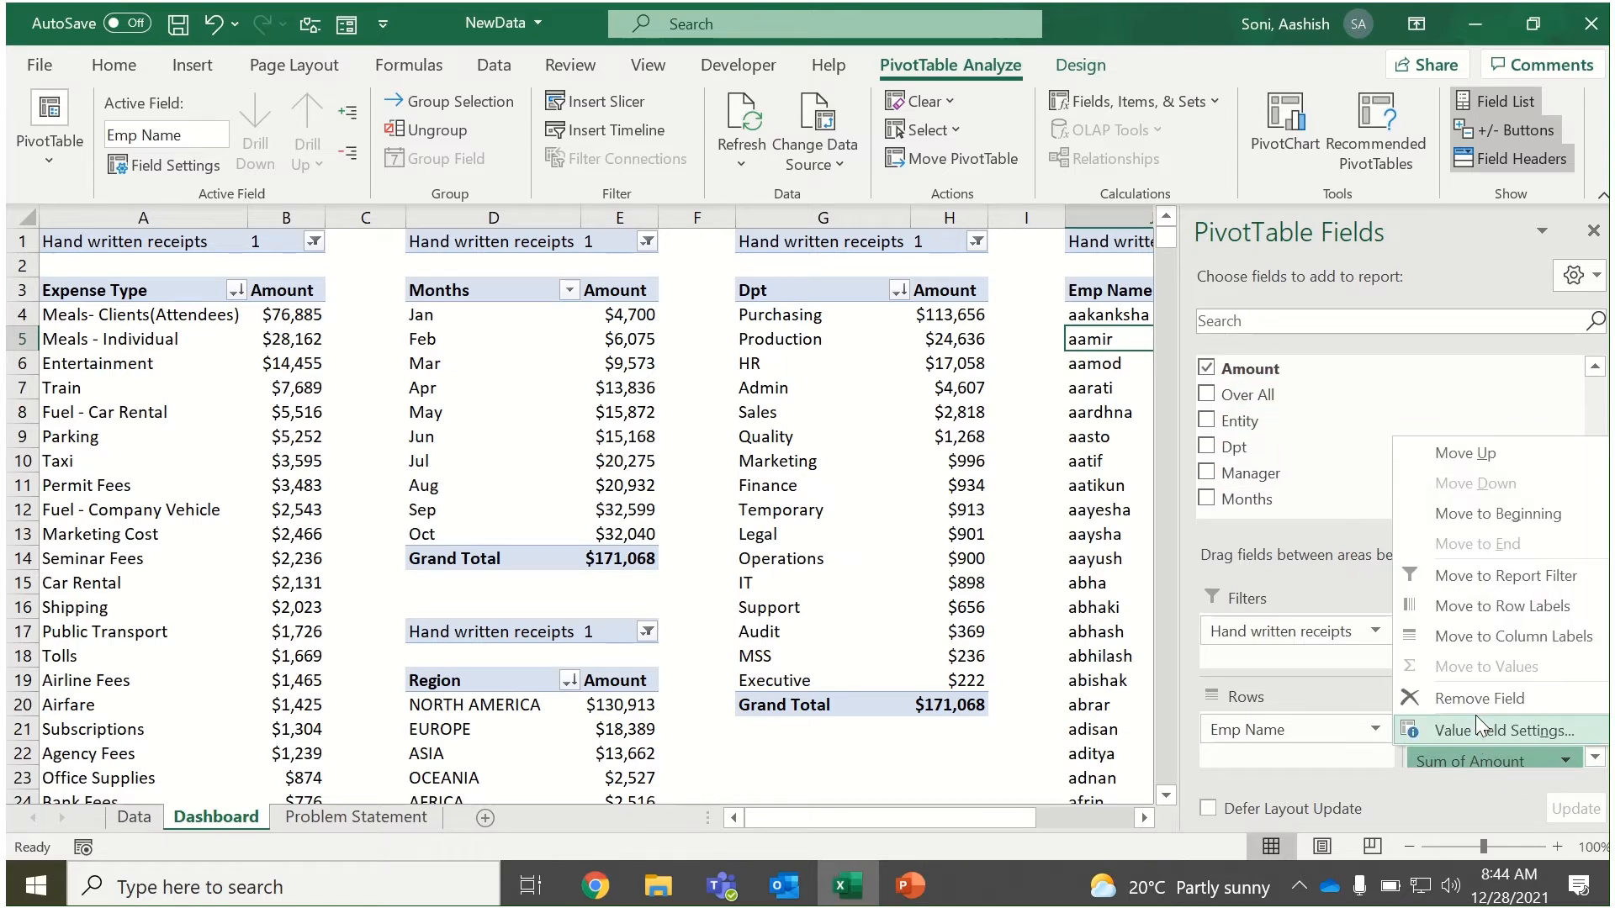
left_click(1477, 729)
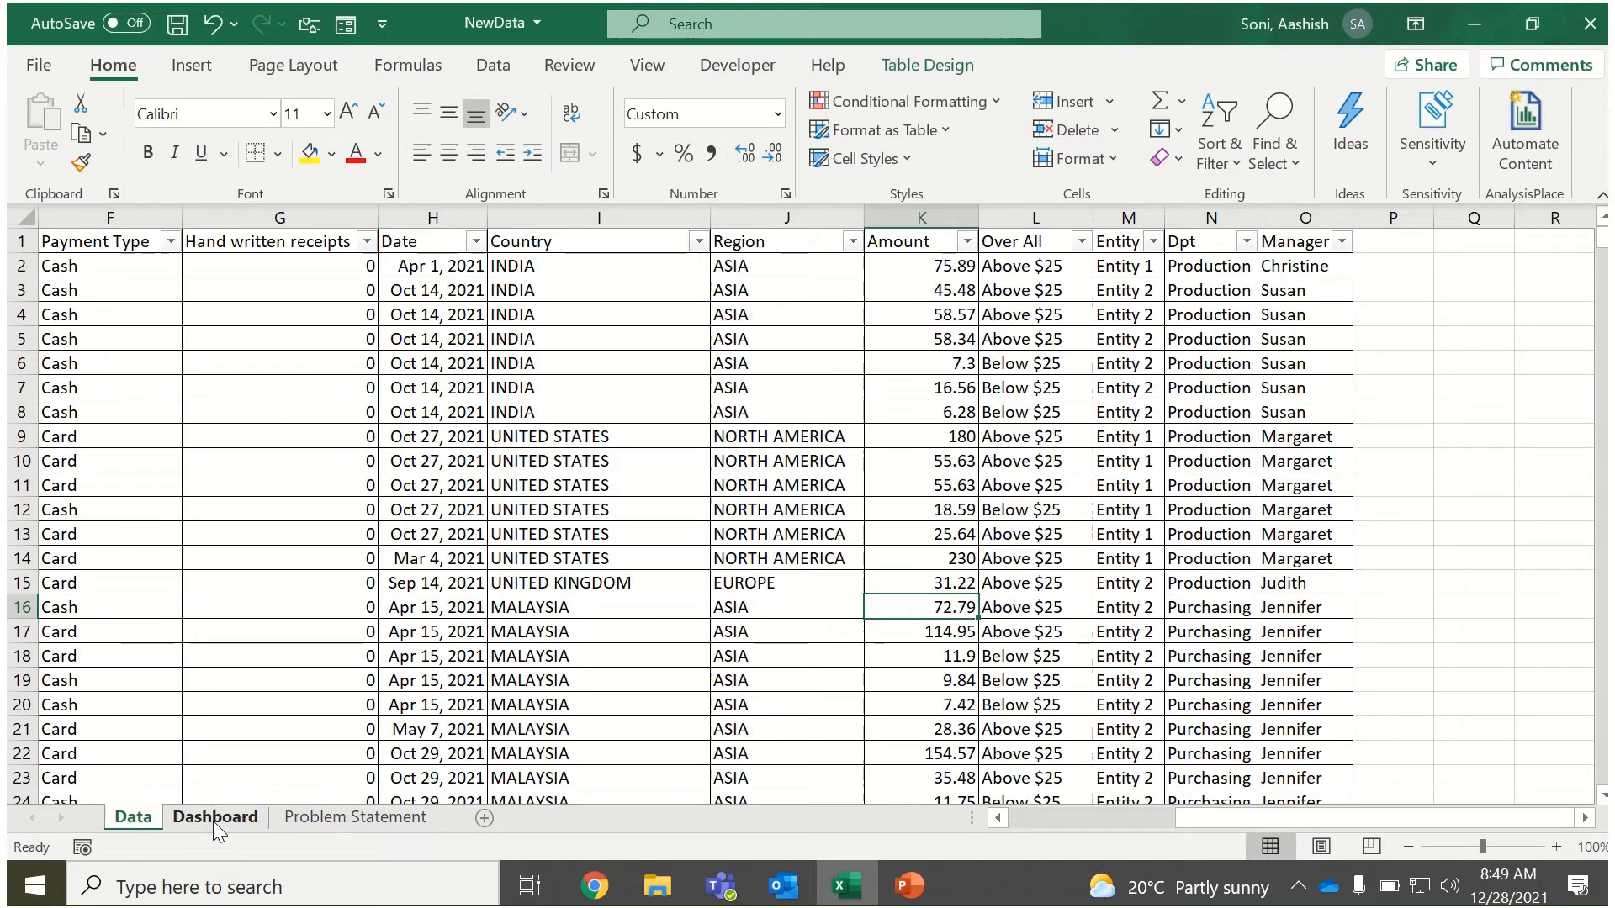
left_click(213, 818)
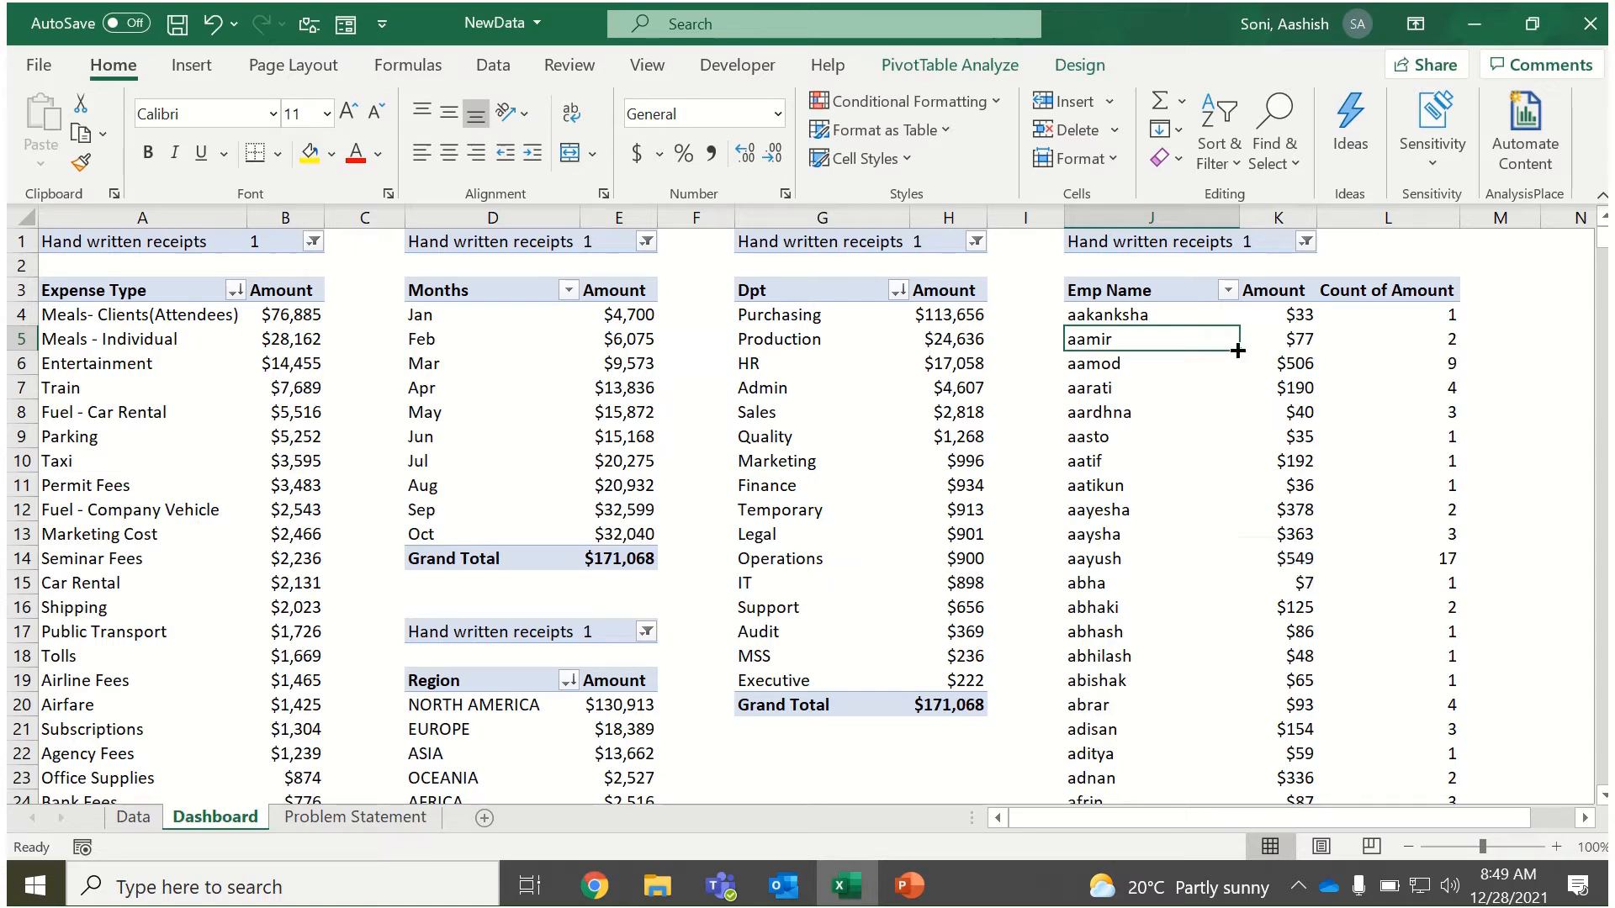
Sort the Emp Name rows of the PivotTable at J1 in descending order by Amount.
left_click(1228, 290)
left_click(1081, 392)
left_click(388, 383)
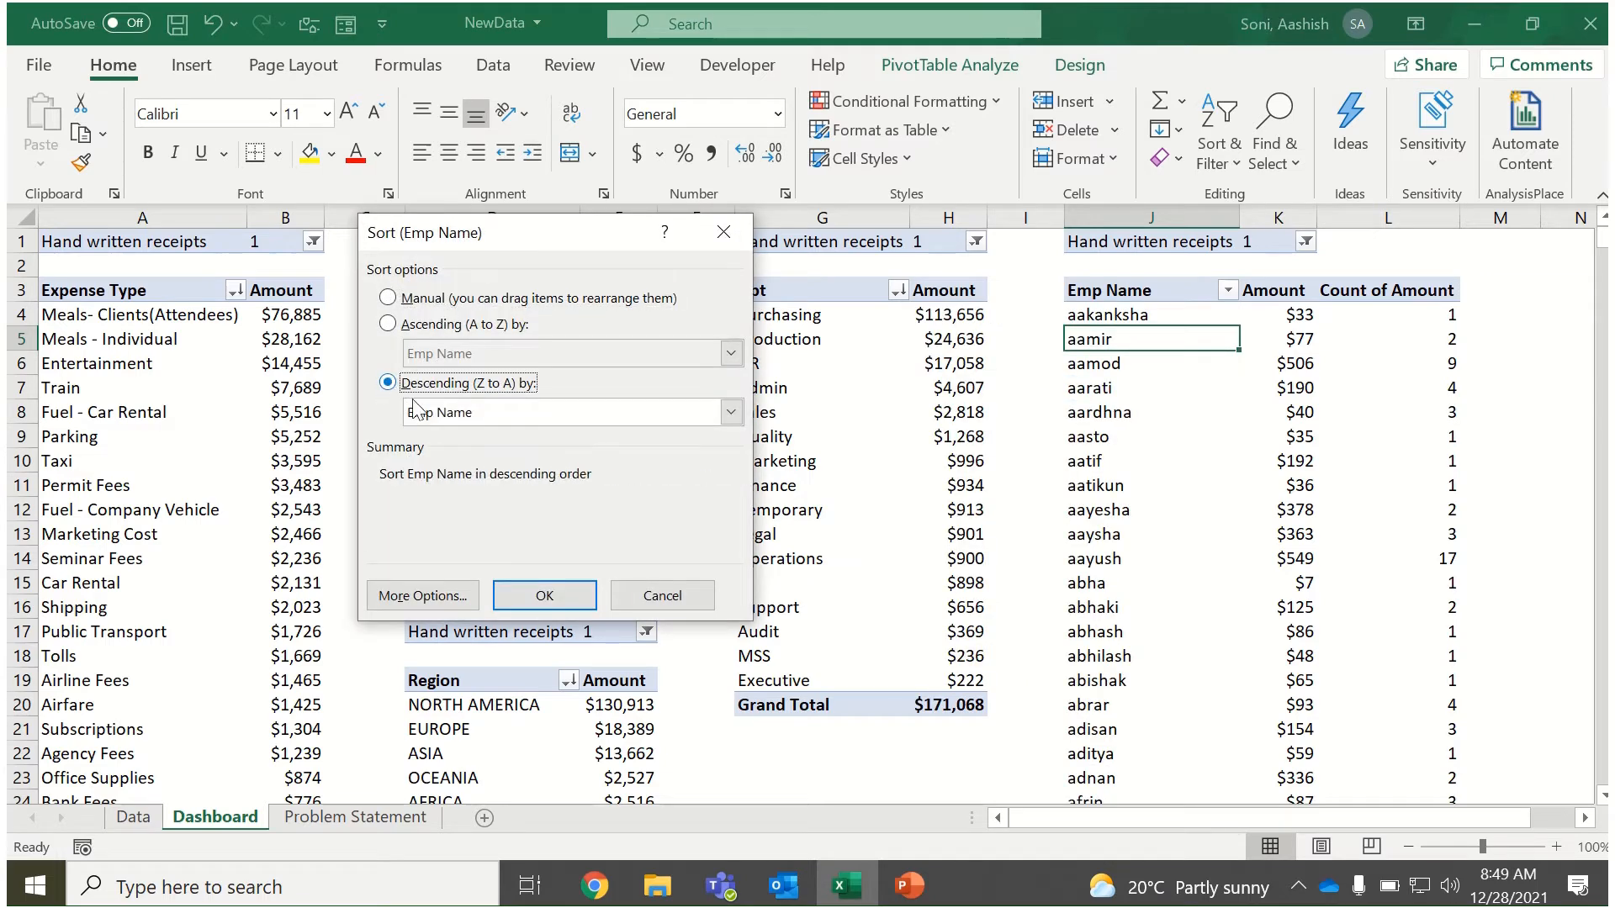
left_click(468, 412)
left_click(469, 454)
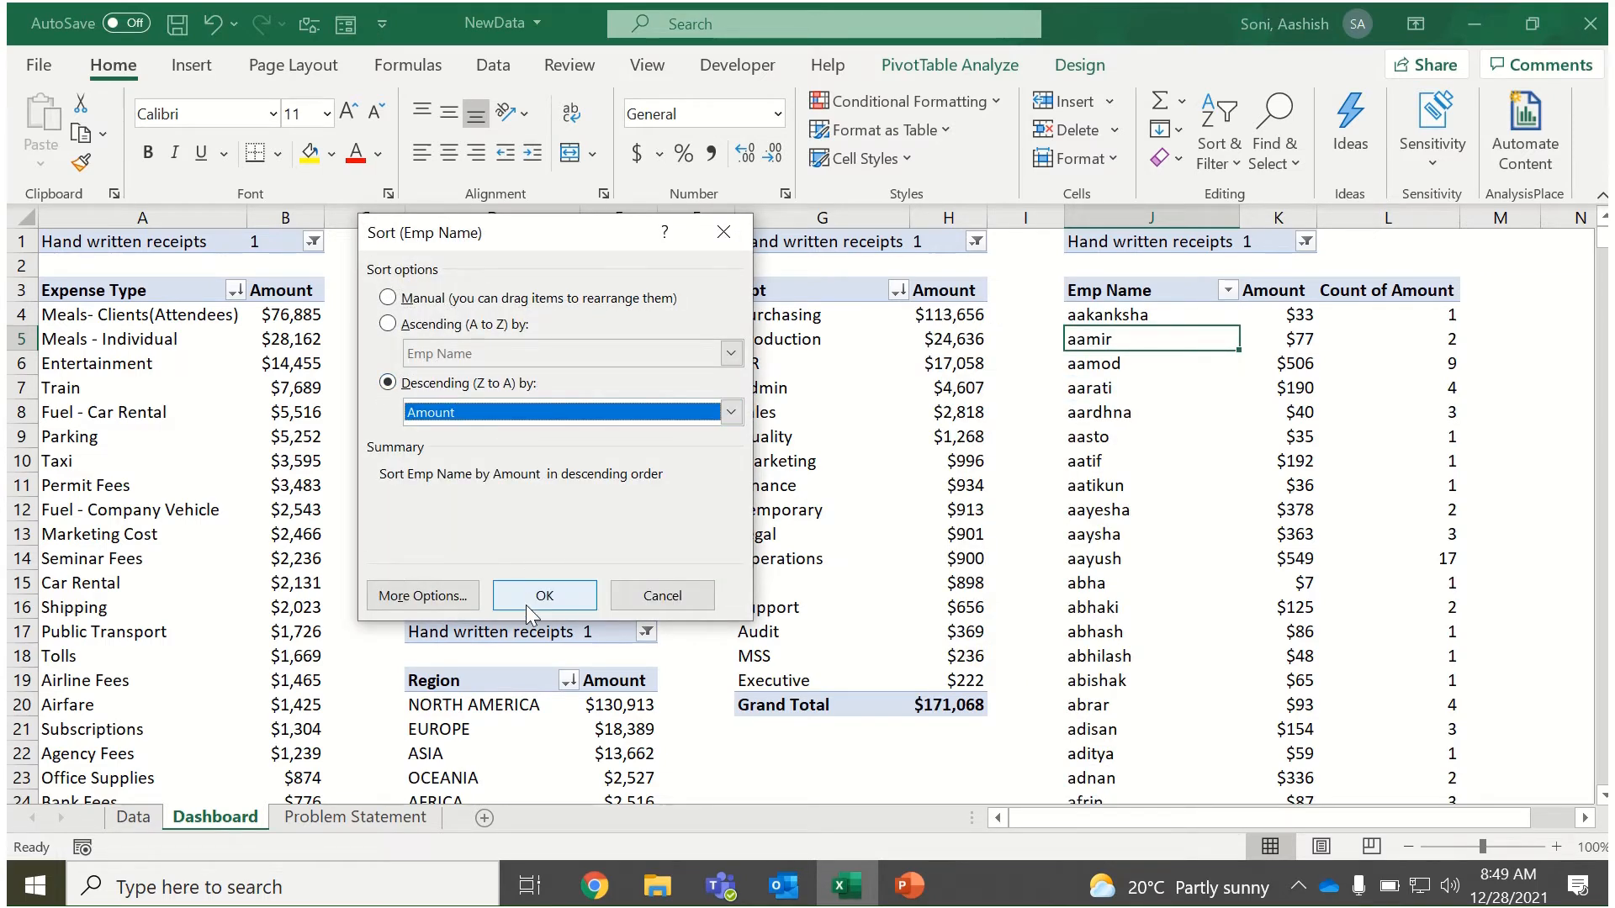
left_click(535, 596)
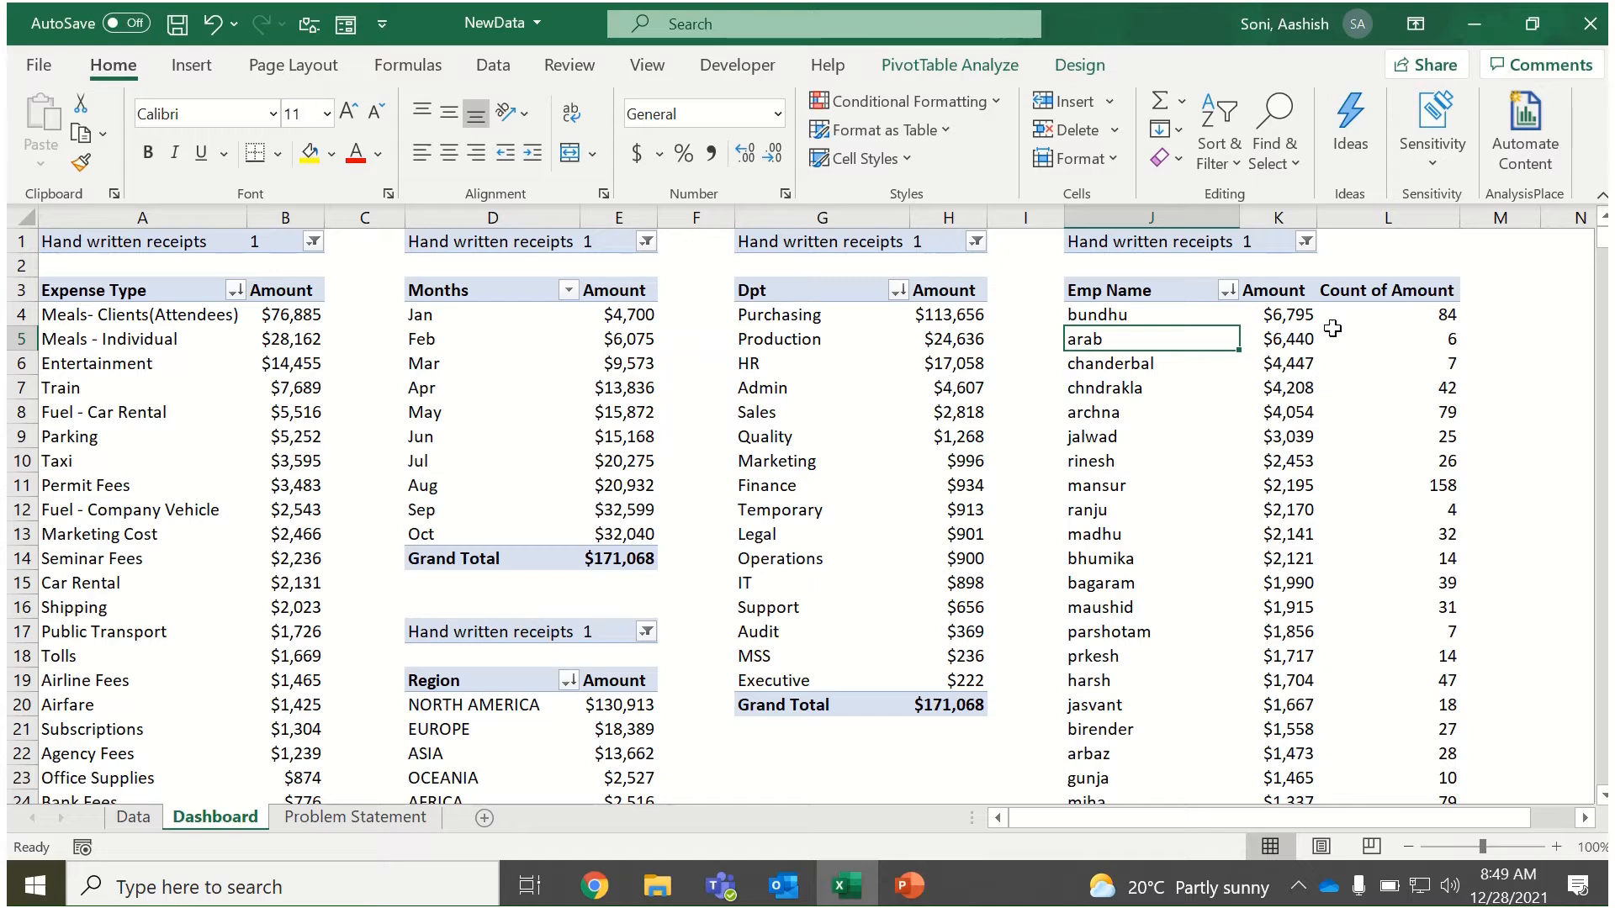
Rename the employee PivotTable's Count of Amount field as "# counts".
left_click(1360, 291)
double_click(1360, 290)
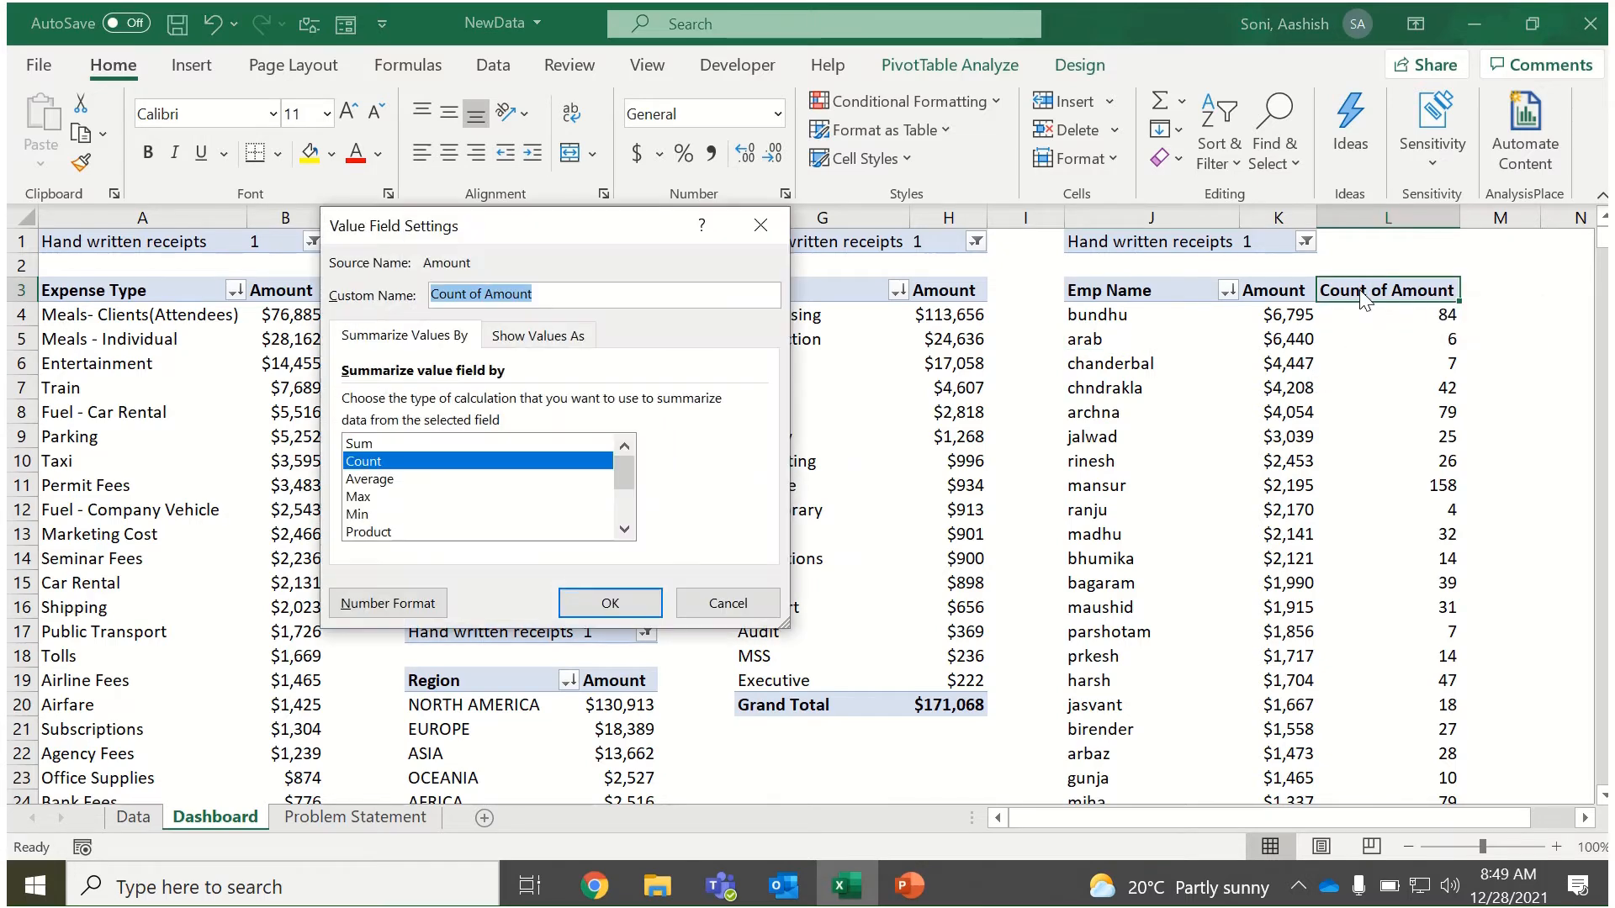
type("#")
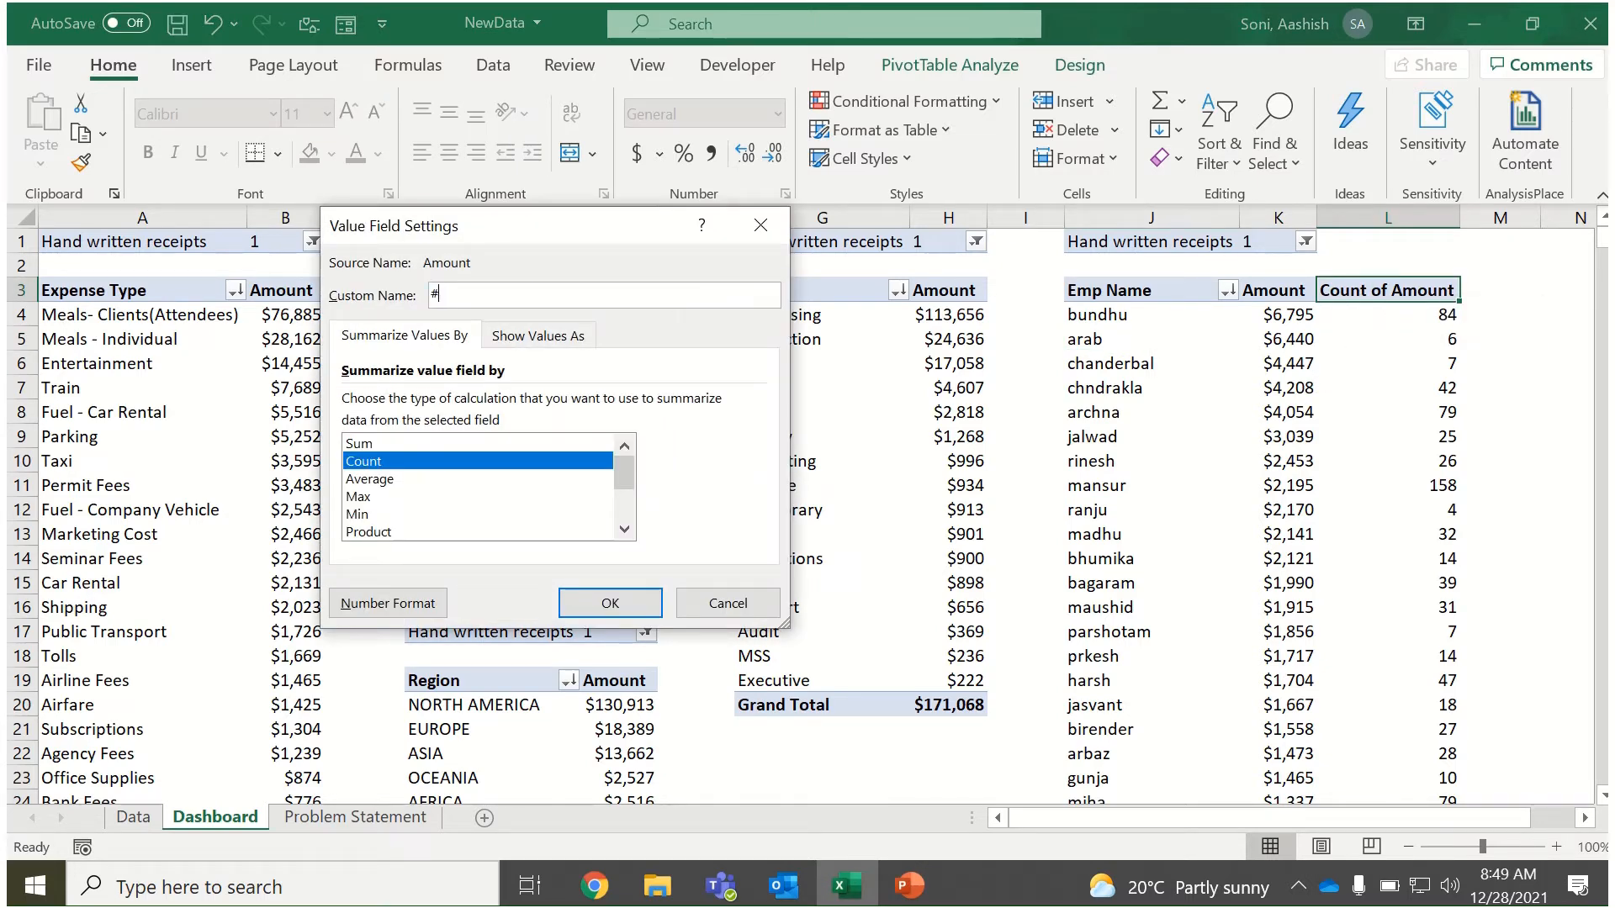
type("counts")
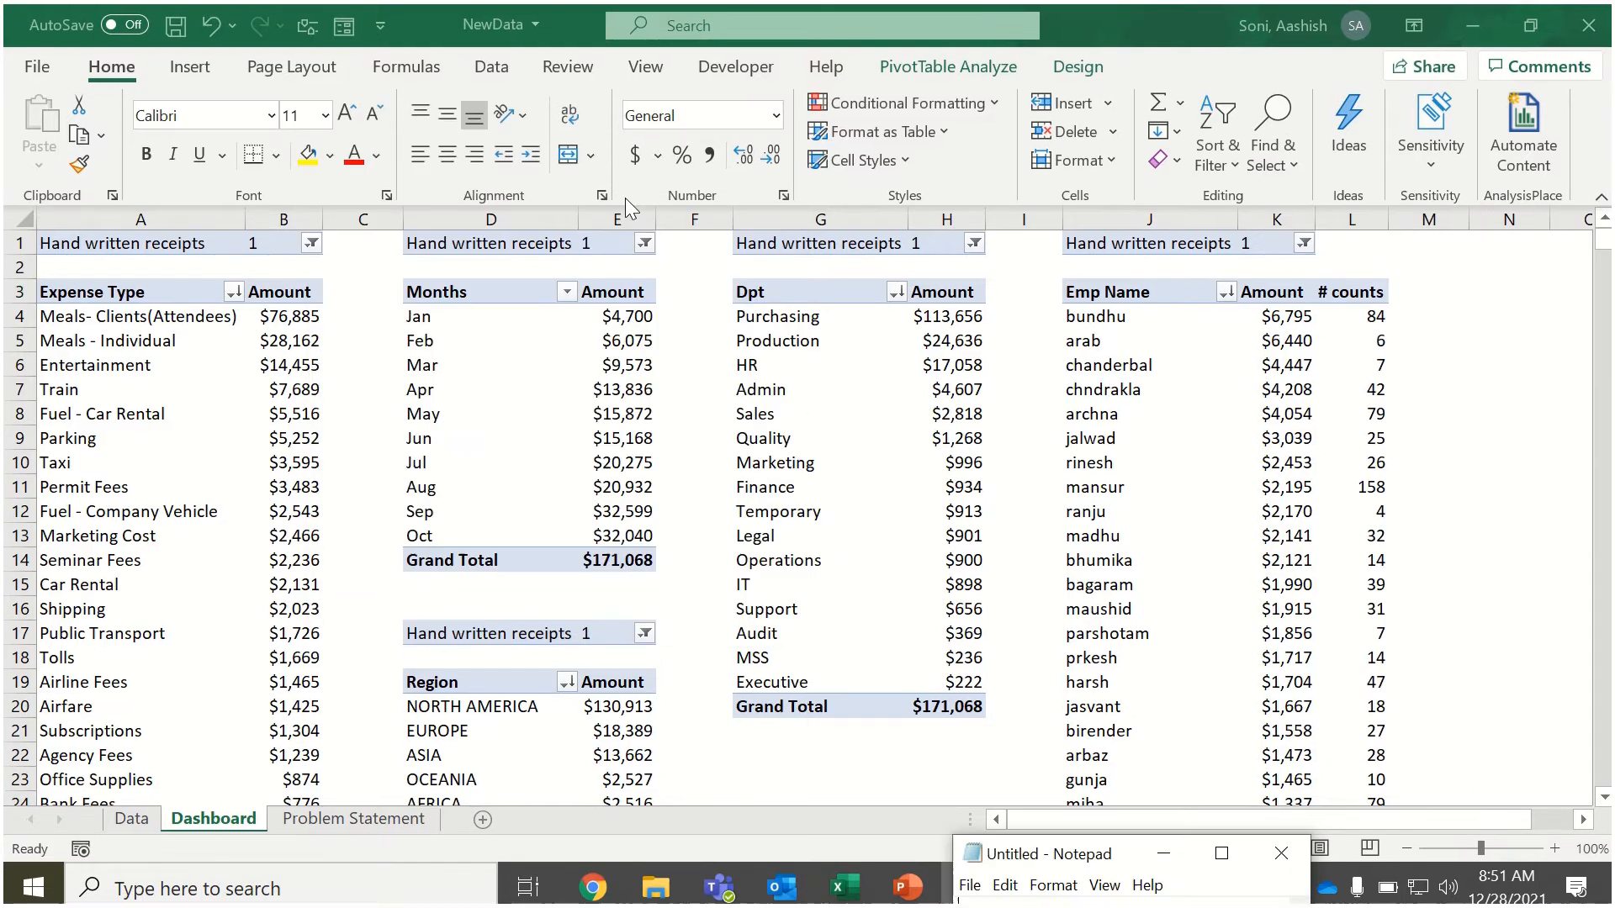
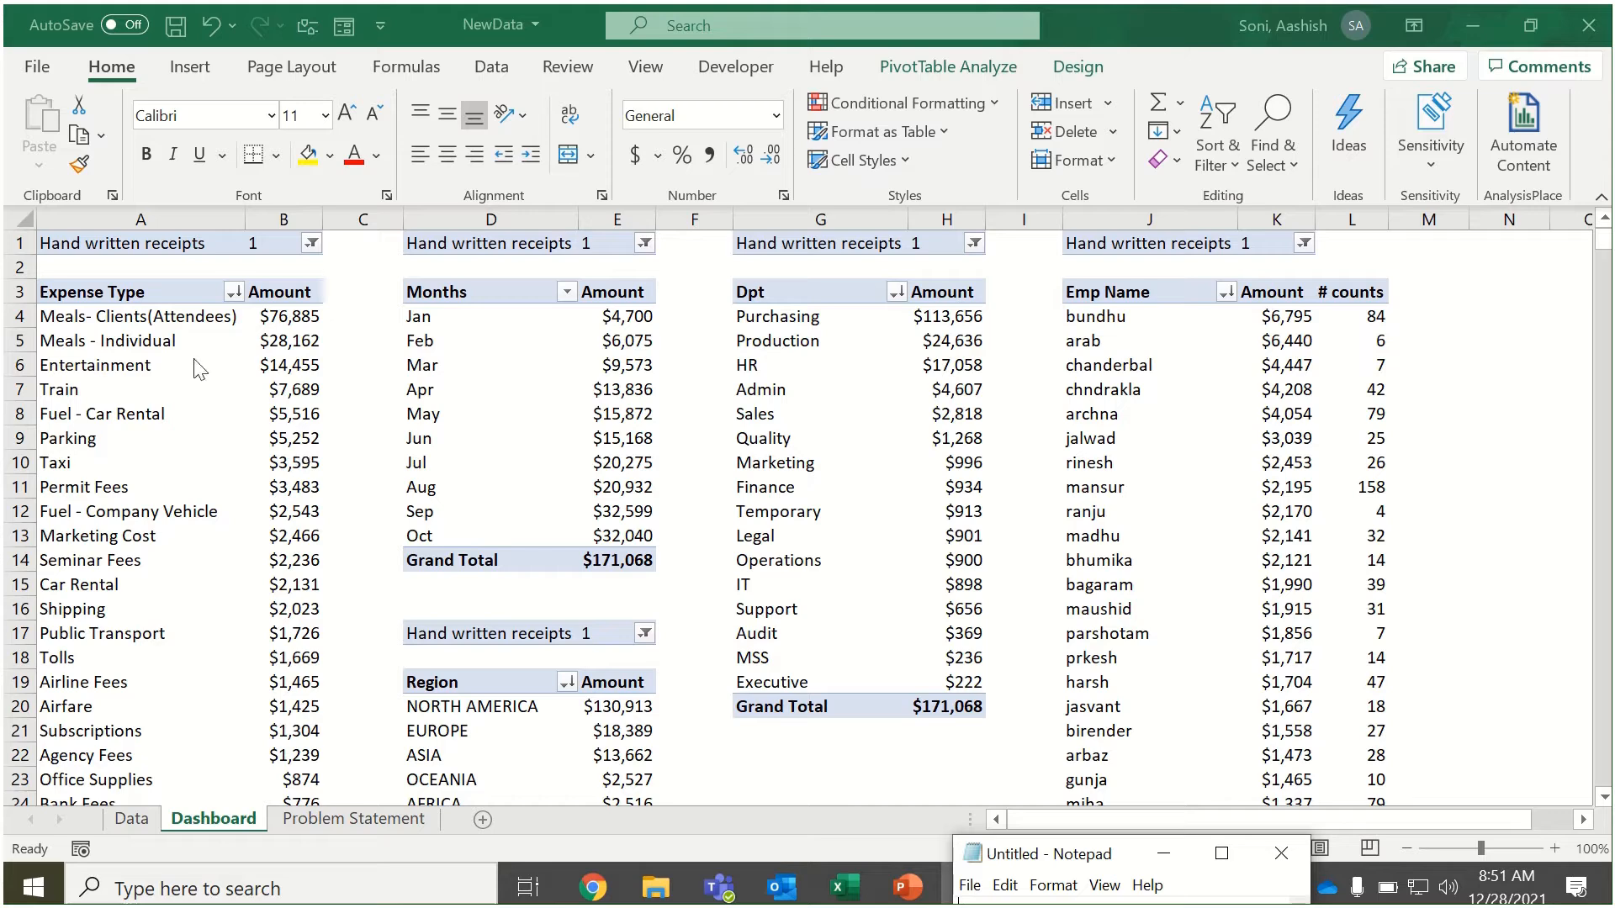
Copy the expense types in A4:A9, Meals- Clients(Attendees) to Parking, into the open Notepad file and switch the workbook to the Data sheet.
left_click(172, 326)
left_click_drag(159, 316, 162, 416)
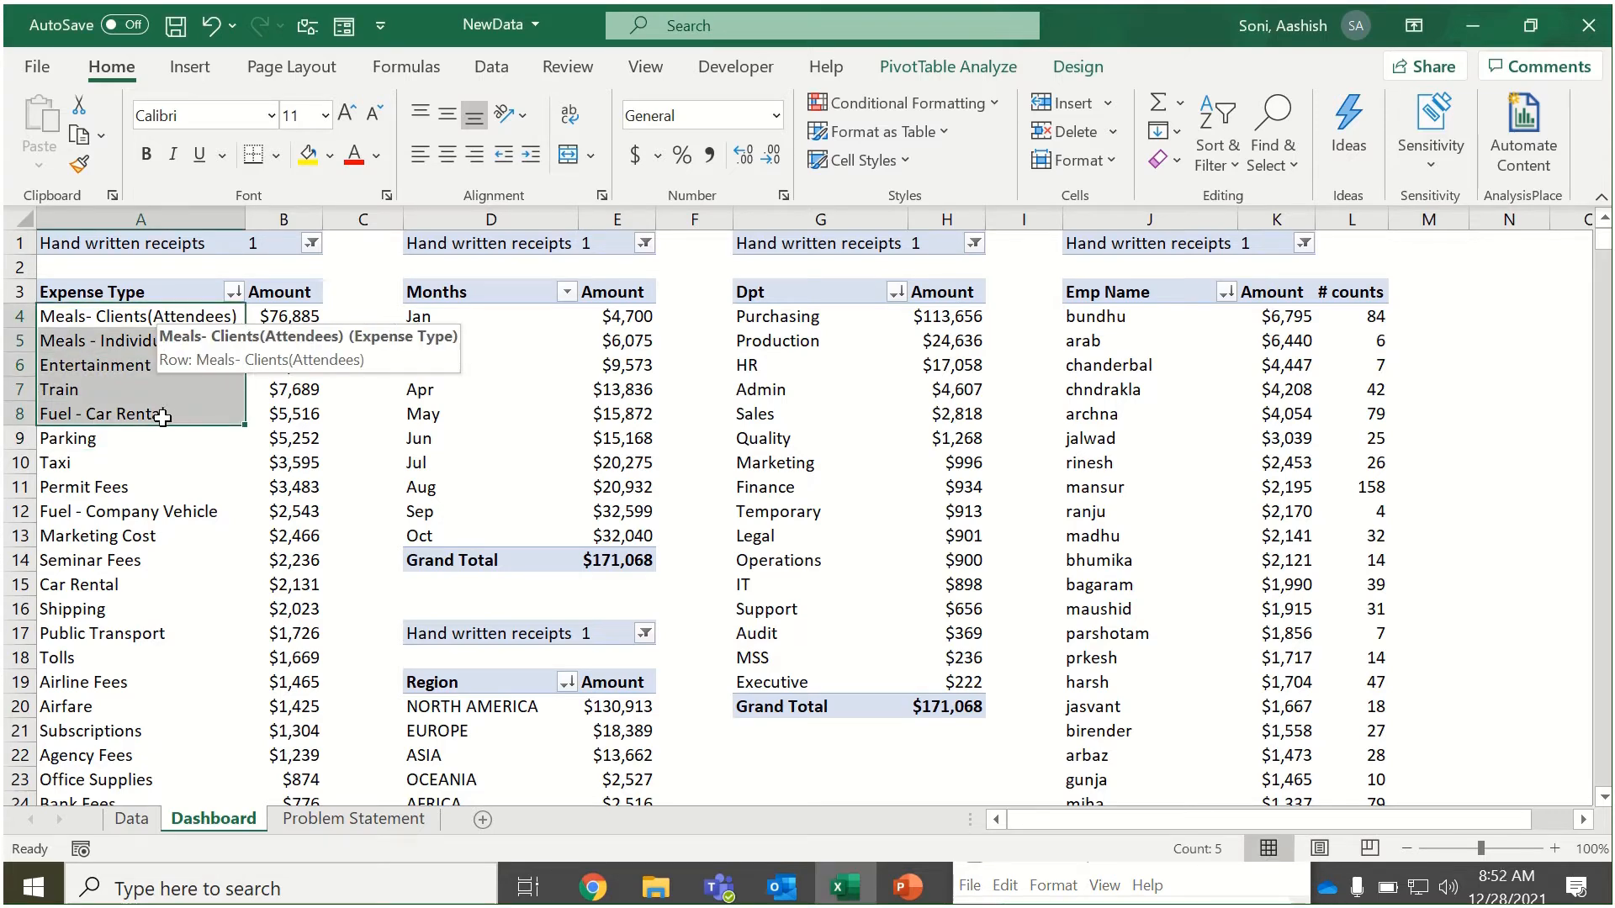
left_click_drag(161, 423, 159, 438)
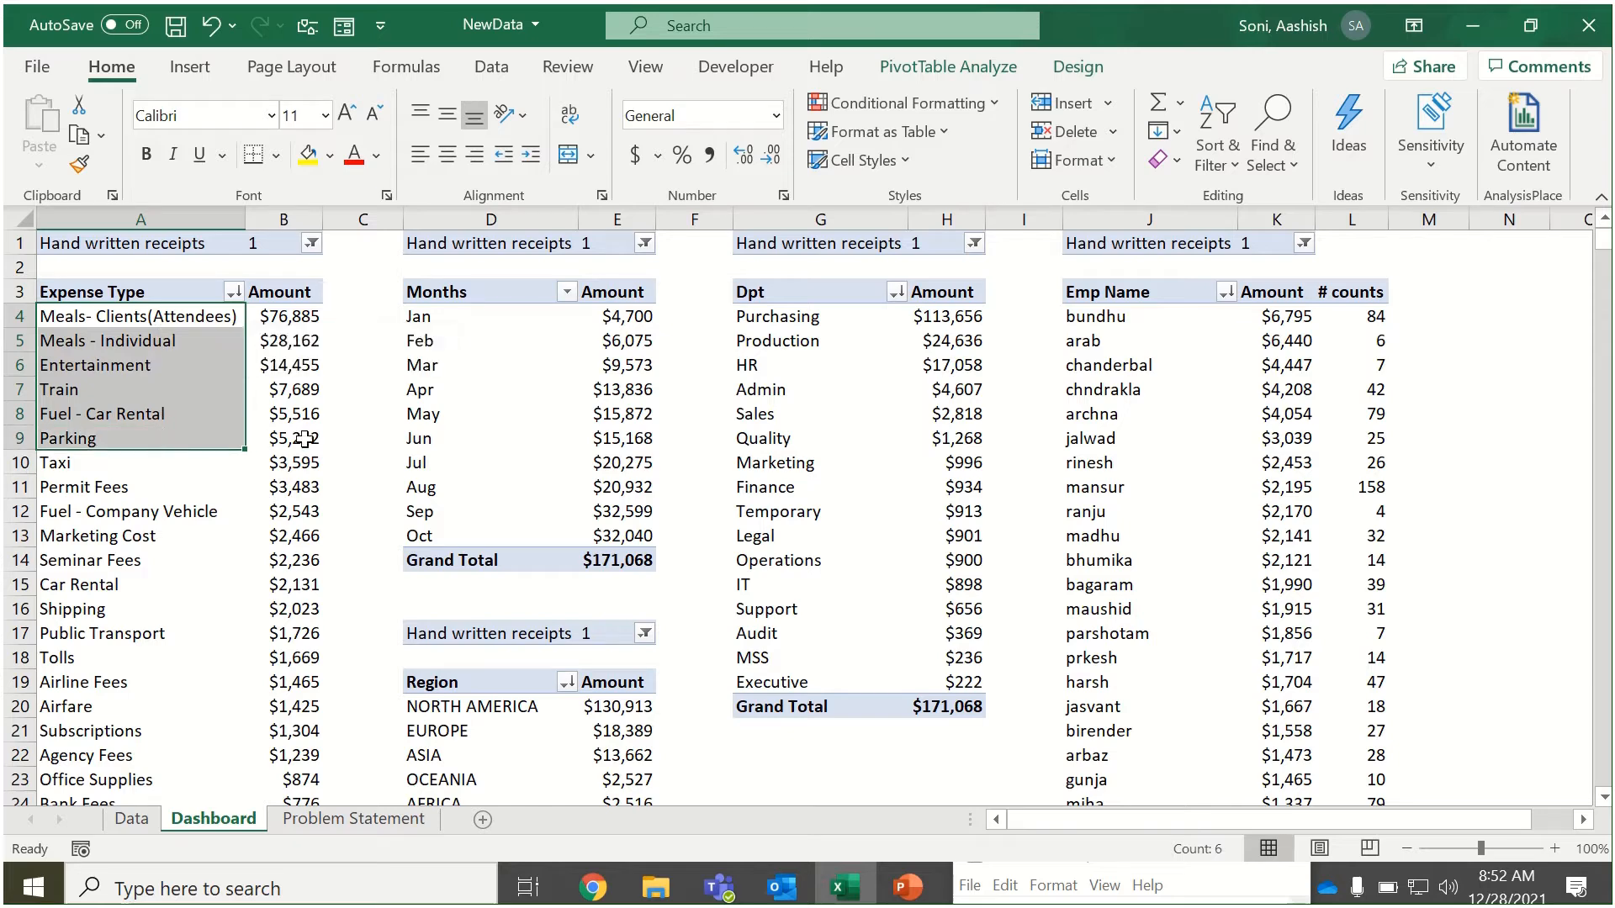
left_click_drag(195, 317, 174, 429)
key("ctrl+c")
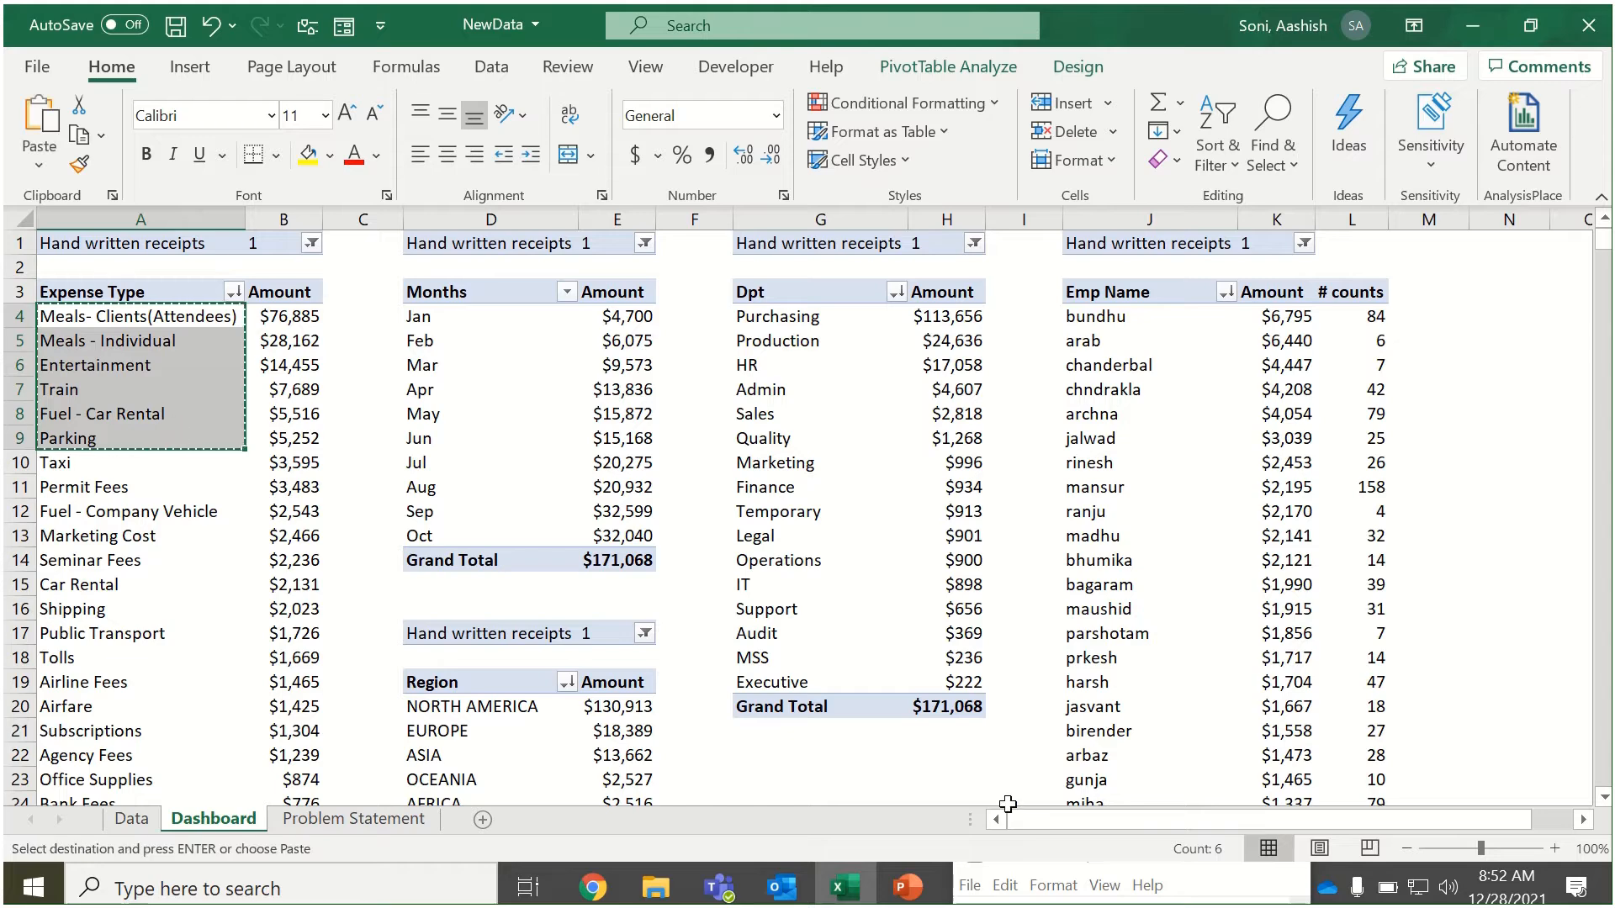
left_click(1031, 879)
left_click_drag(1021, 800, 955, 498)
key("ctrl+v")
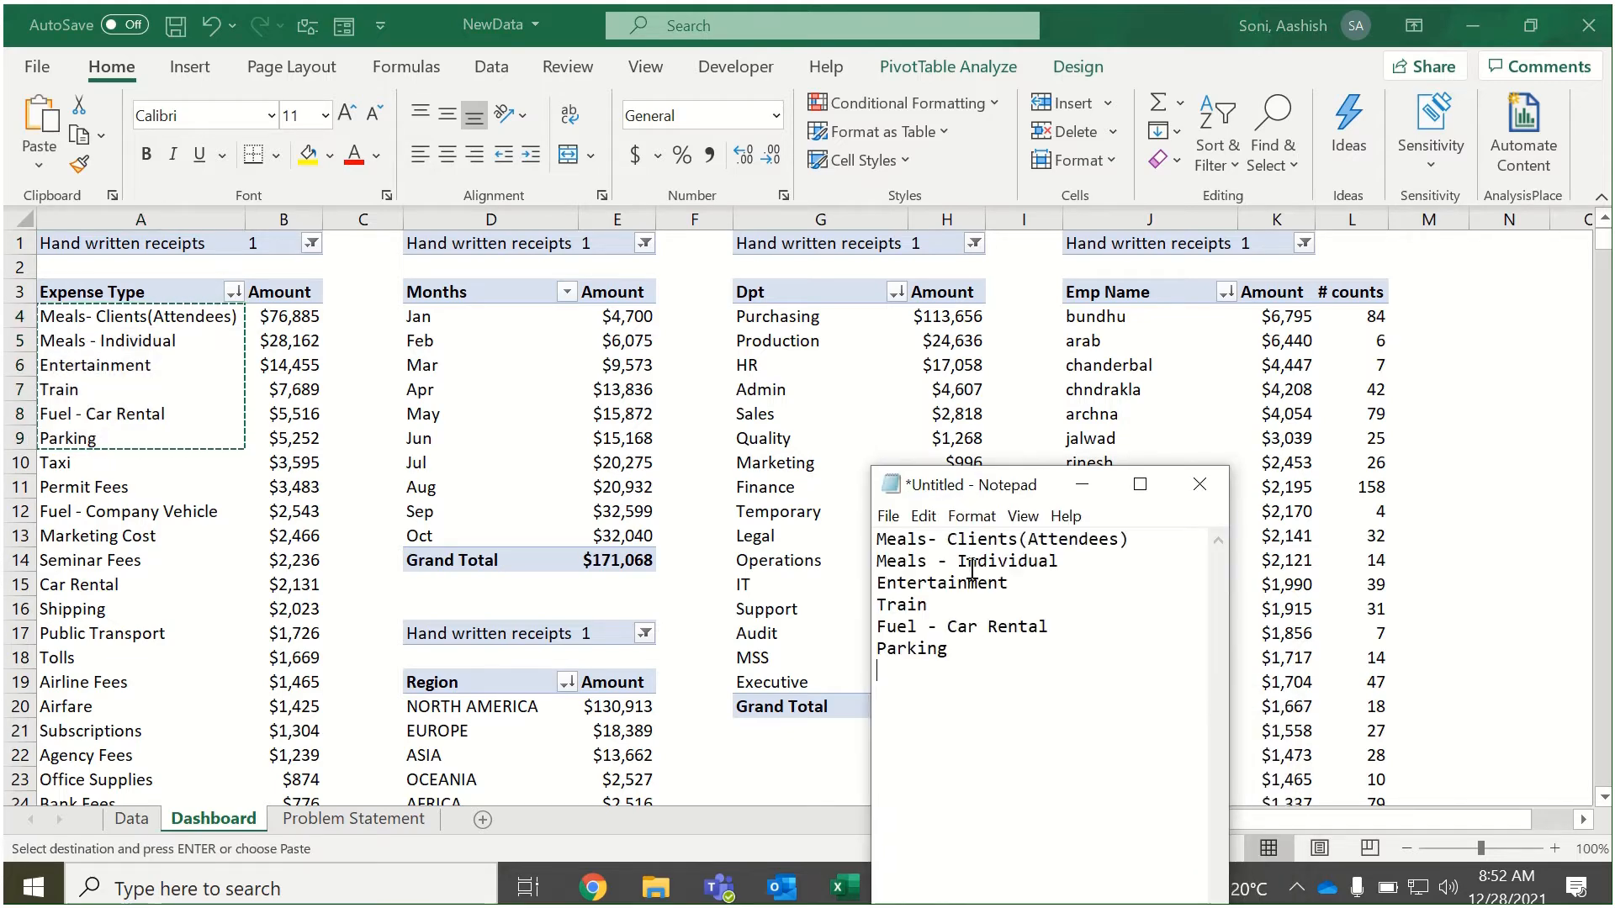
left_click(122, 820)
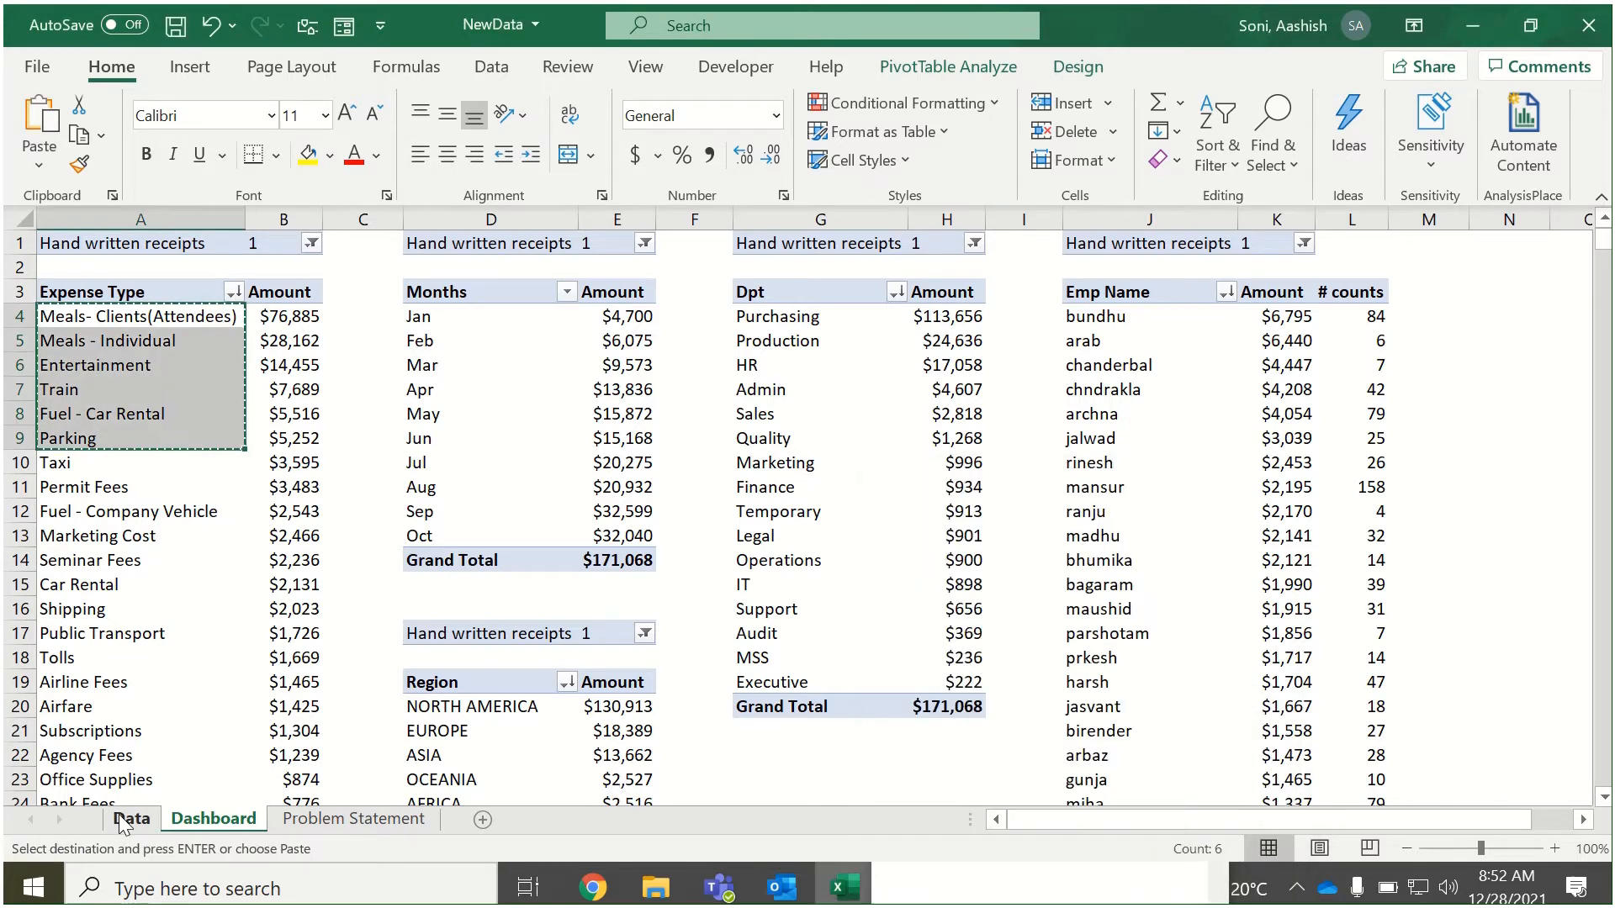
left_click(121, 823)
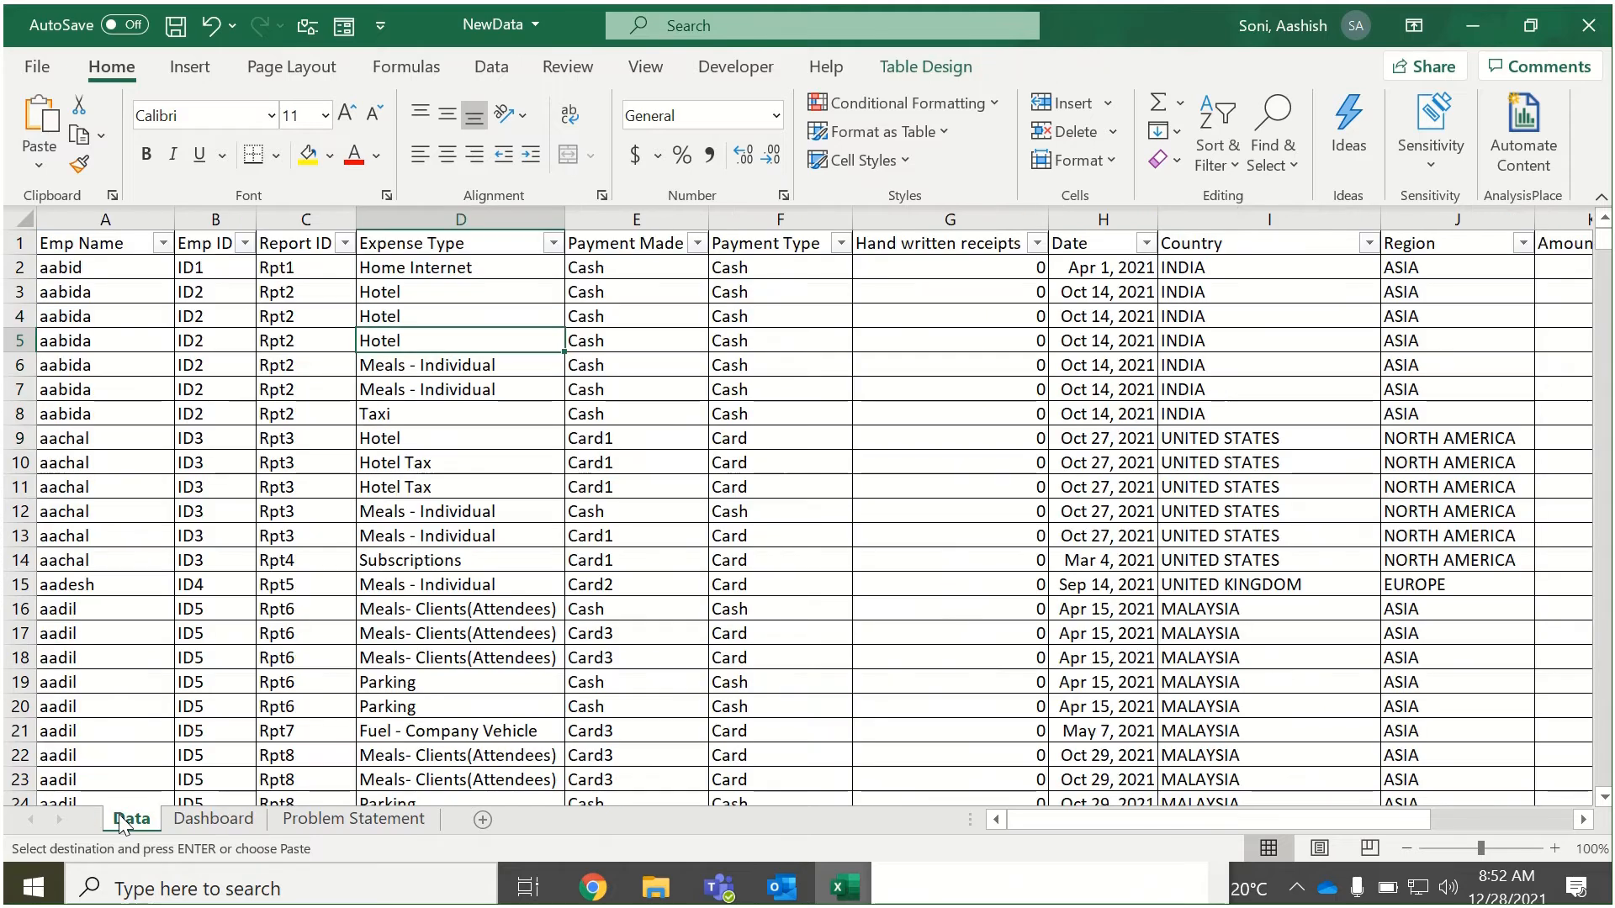
left_click(603, 220)
right_click(602, 220)
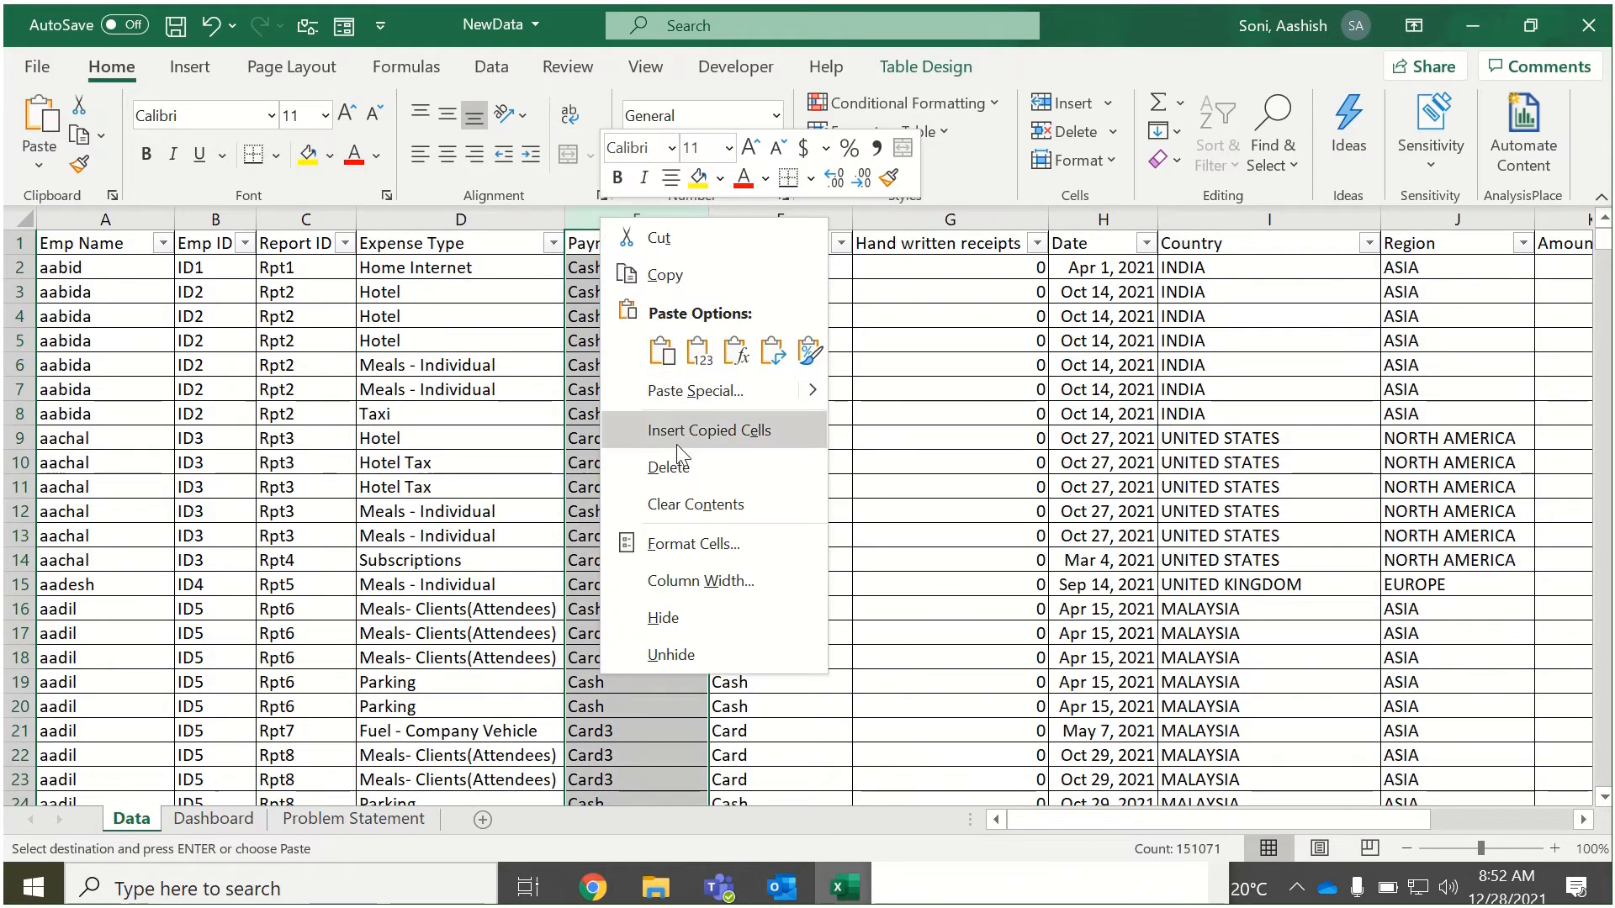
left_click(527, 370)
left_click(528, 370)
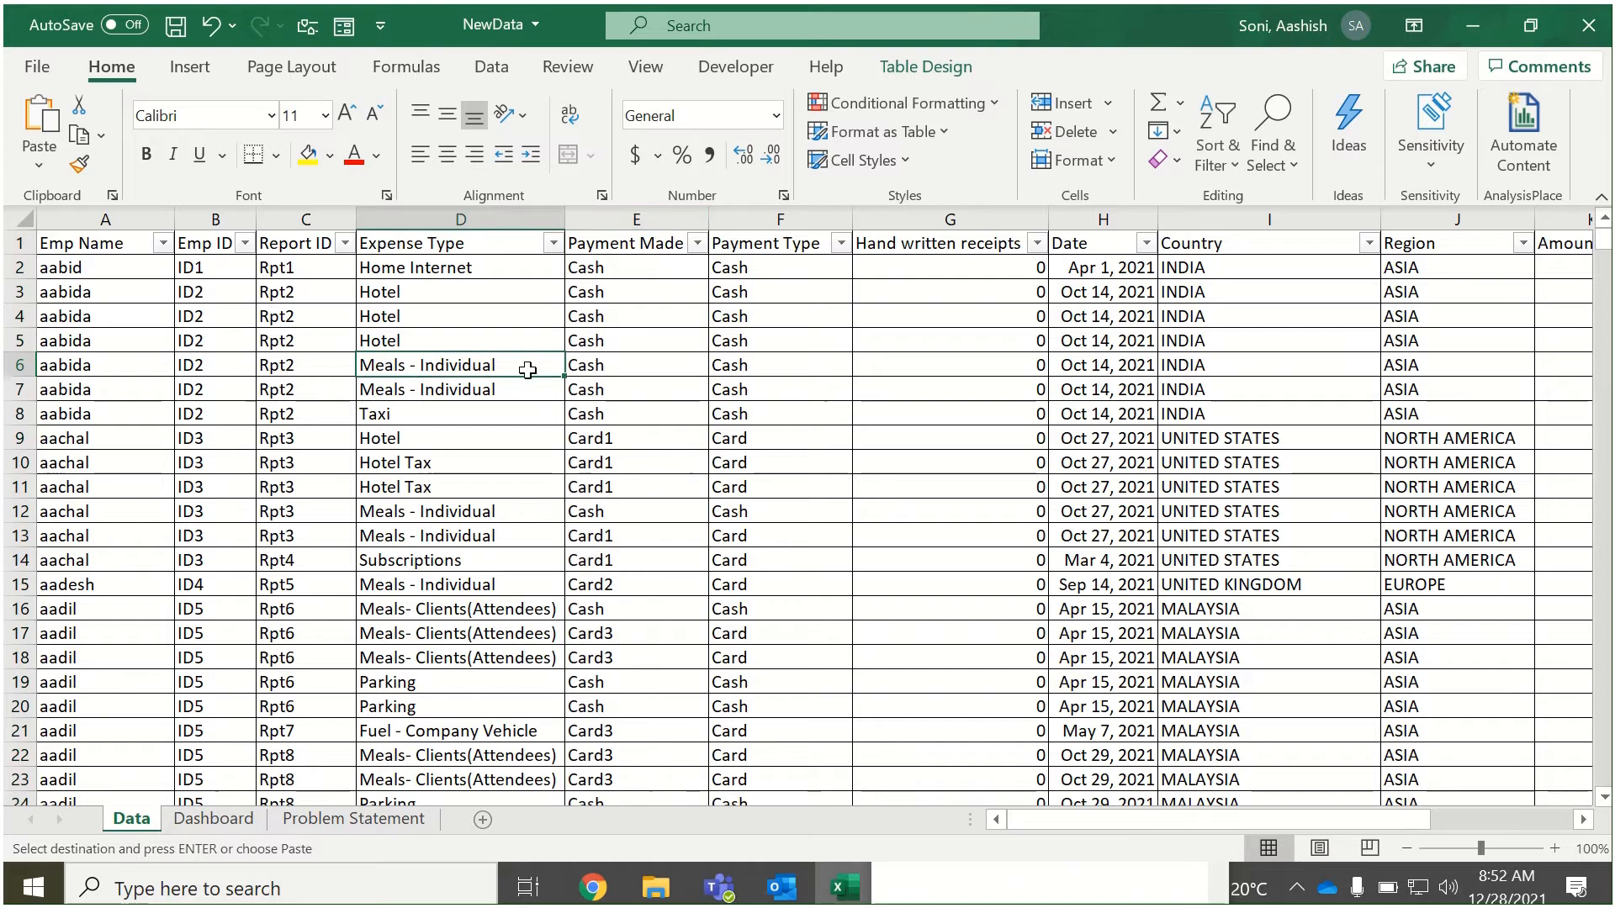
Clear the pending copy selection and insert an empty column before Payment Made in the data table.
key("Escape")
left_click(589, 365)
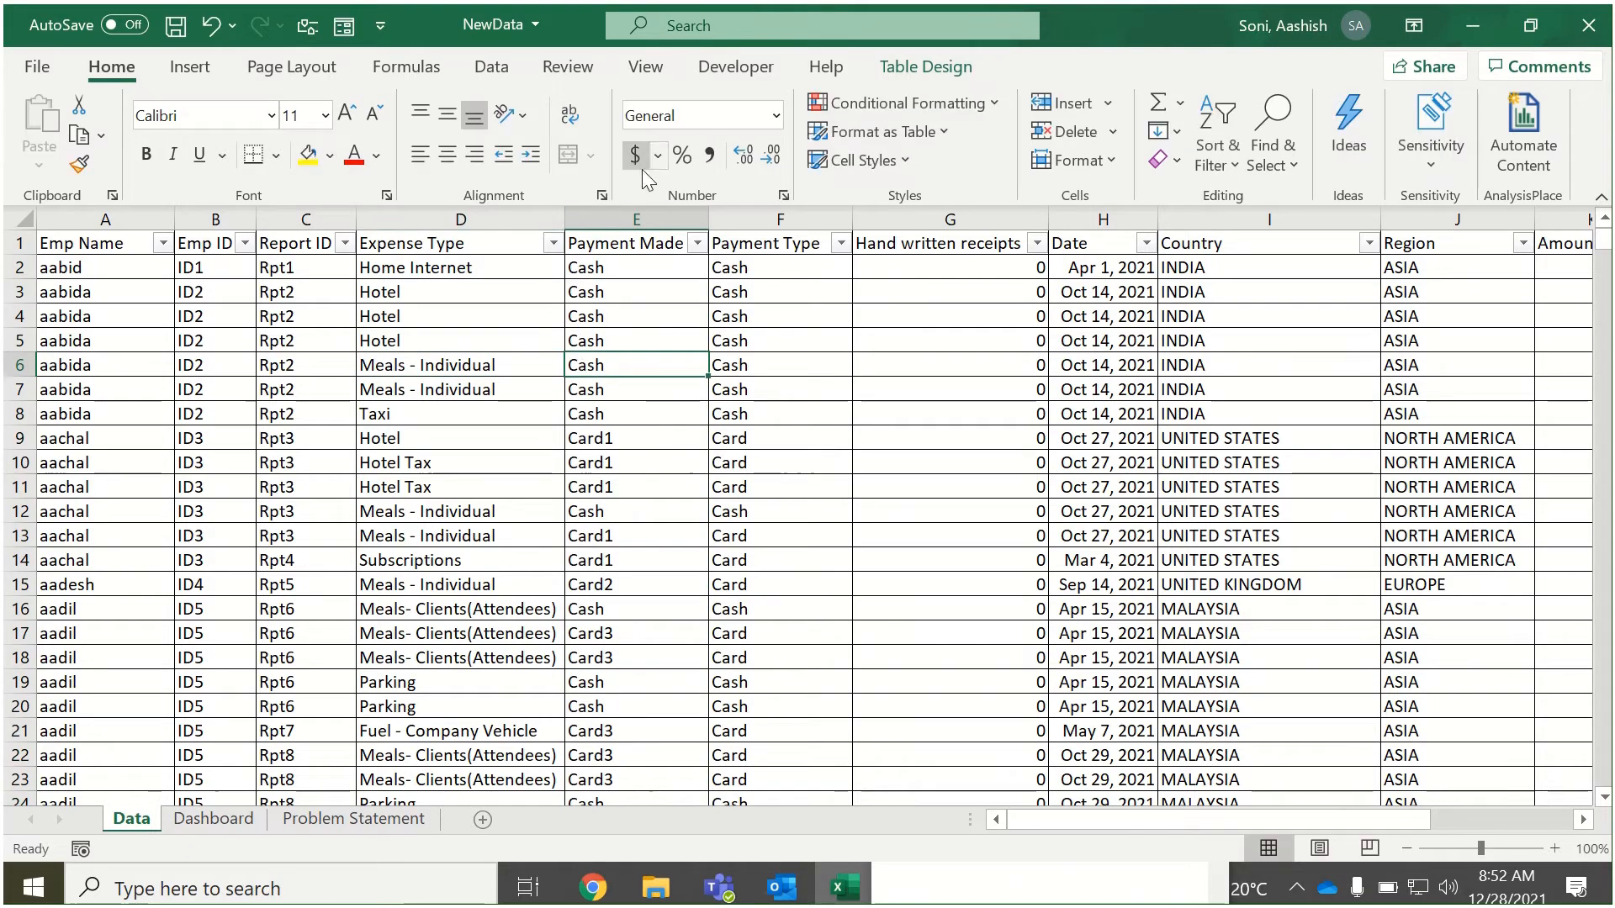
left_click(619, 210)
right_click(619, 211)
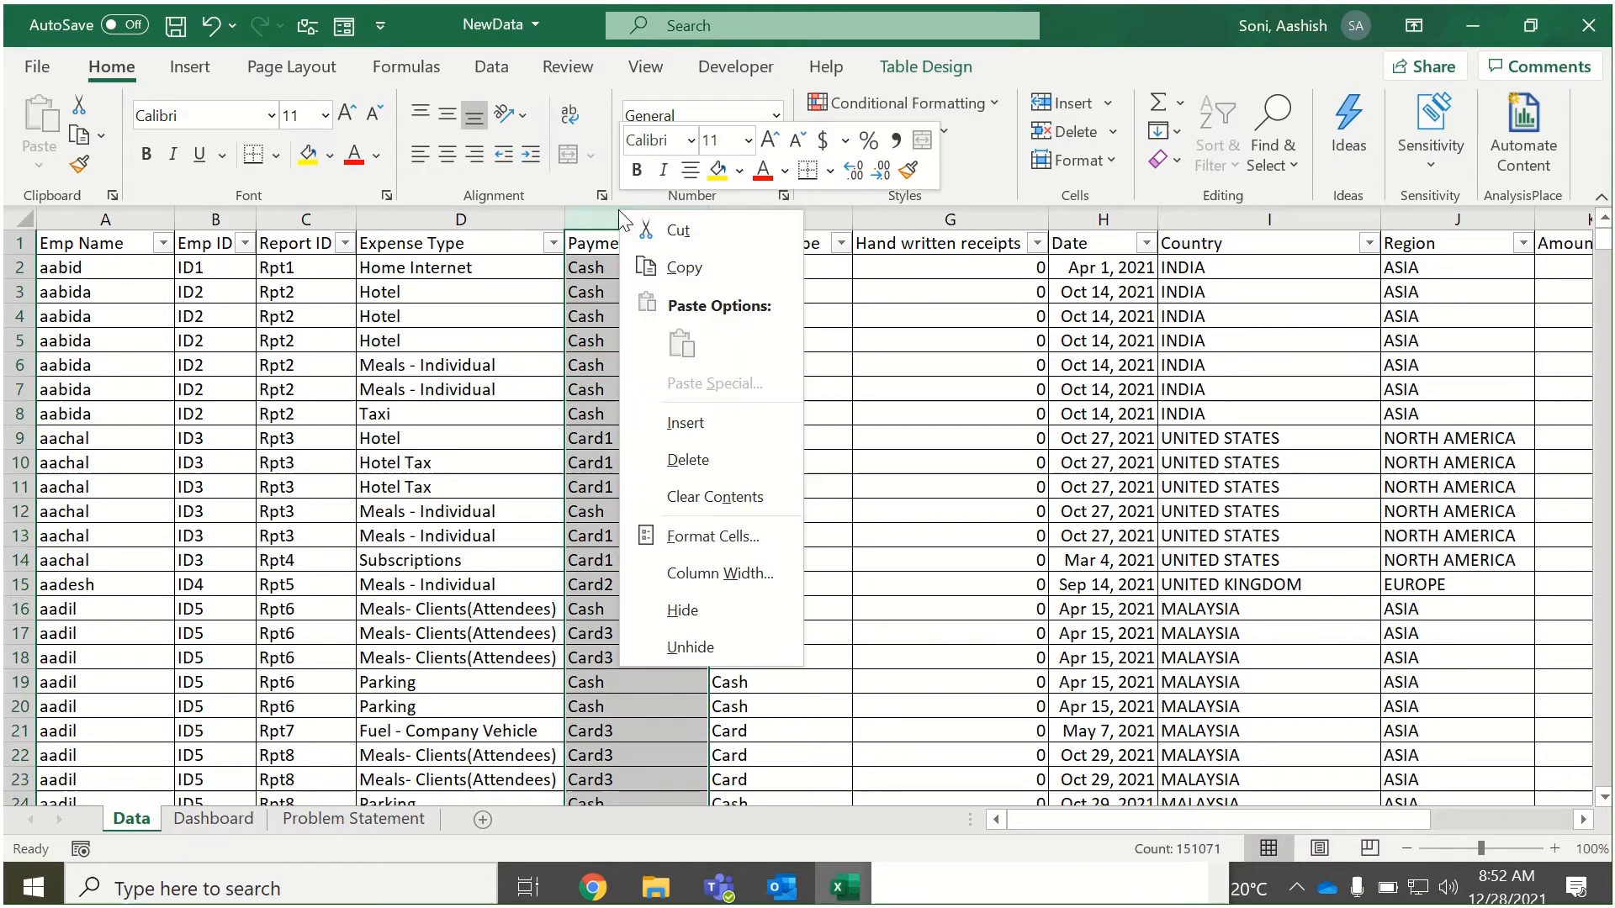
left_click(725, 436)
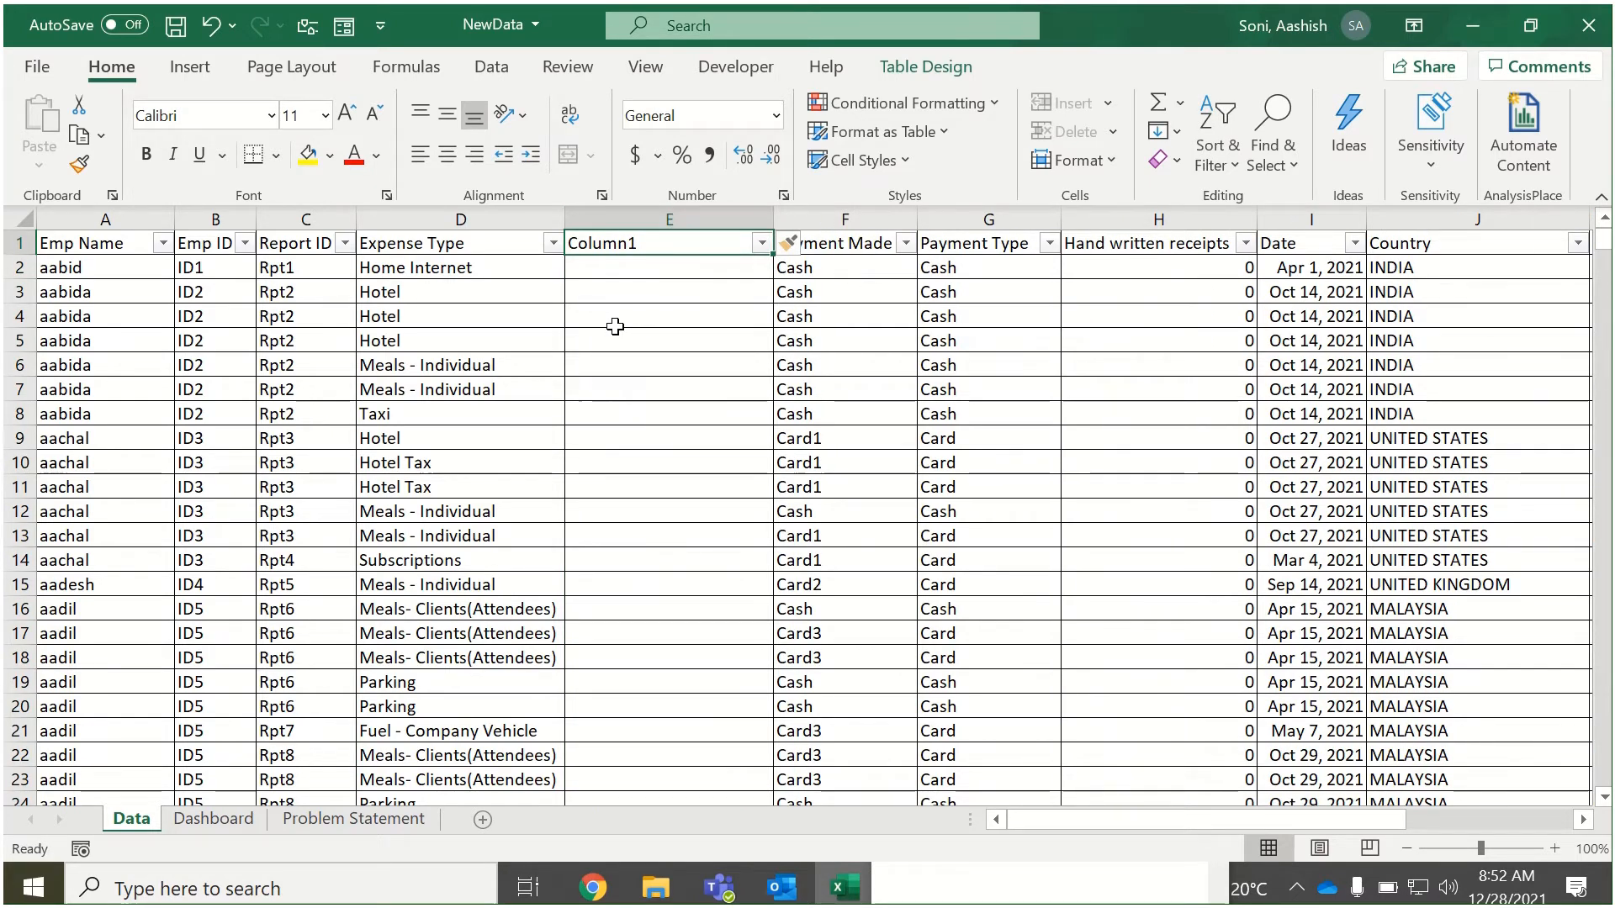
Name the new column between Expense Type and Payment Made "Exp Targets".
type("Targe")
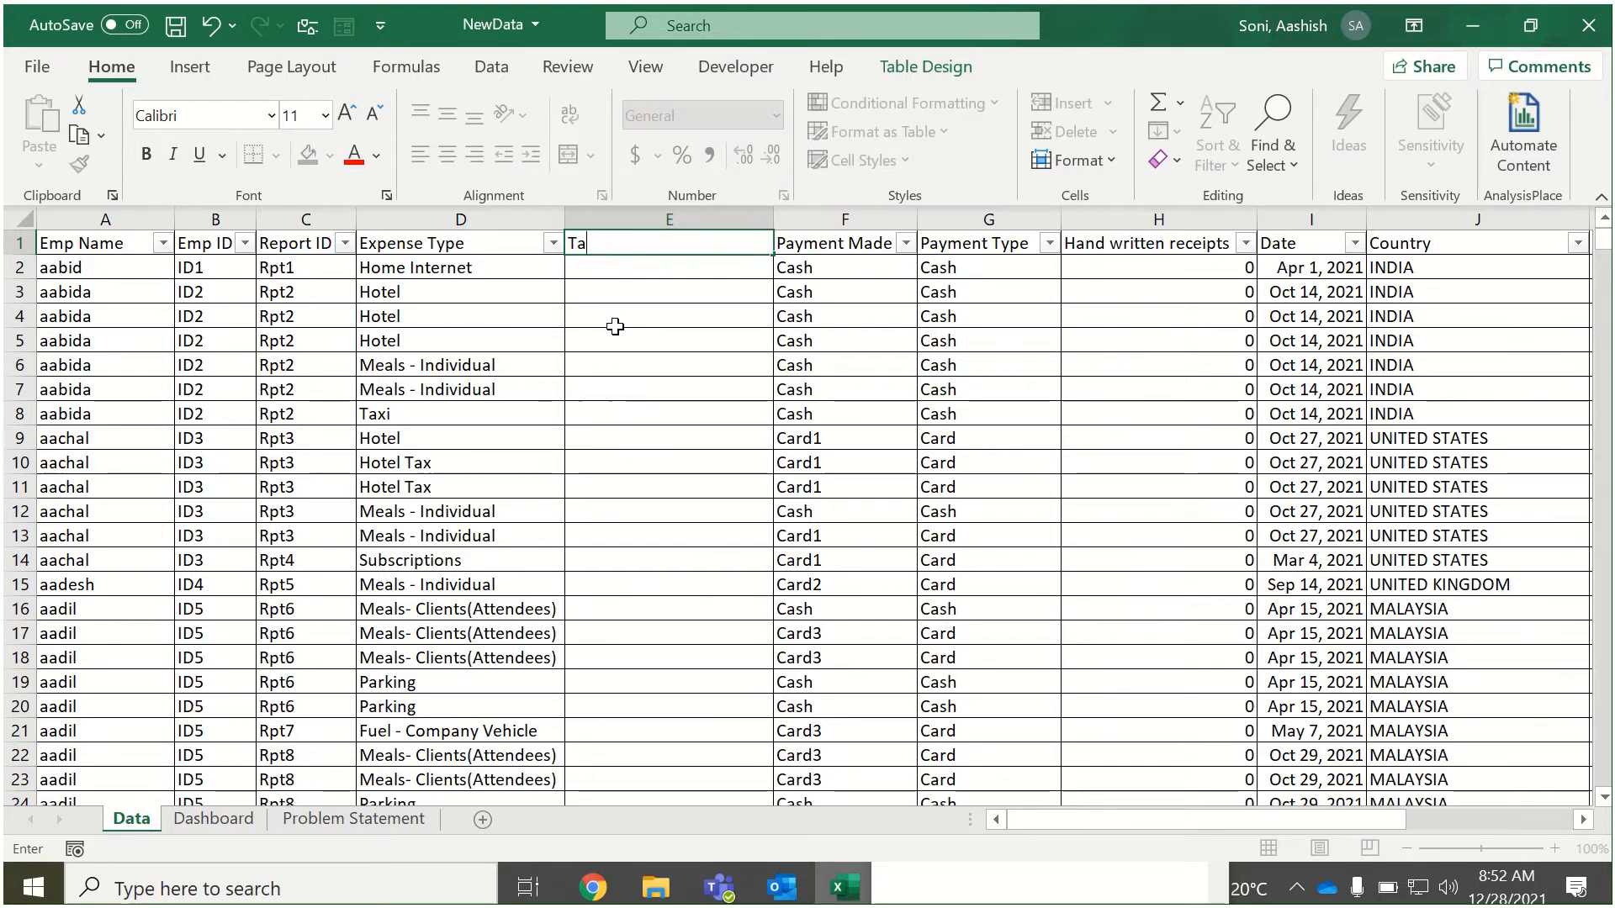
key("BackSpace")
key("BackSpace")
type("Exp")
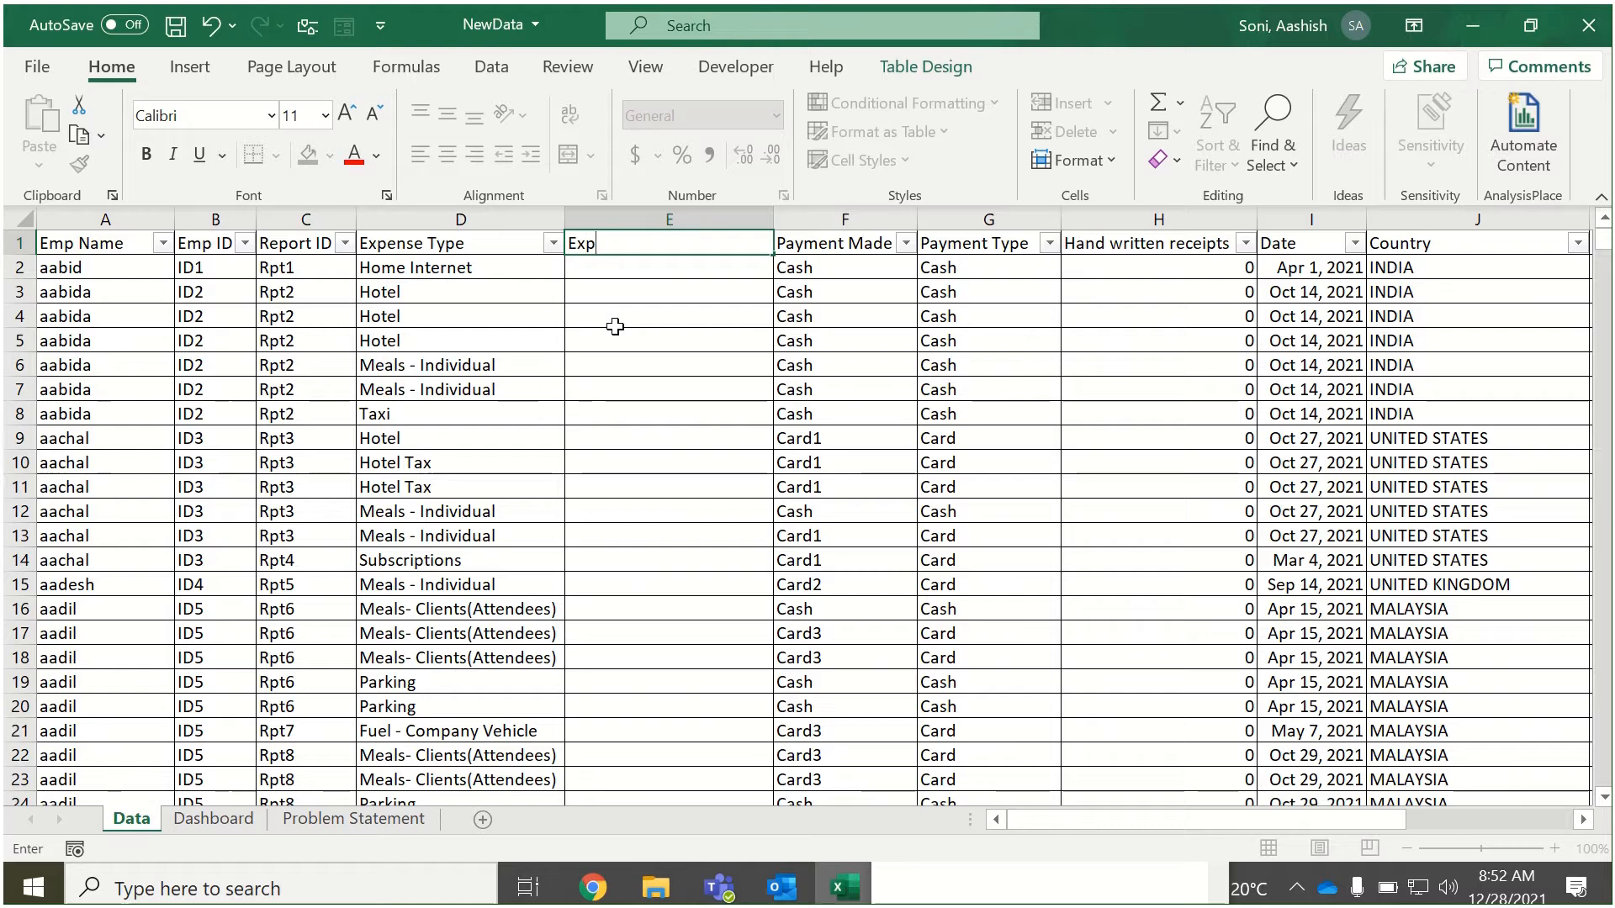
type(" Targets")
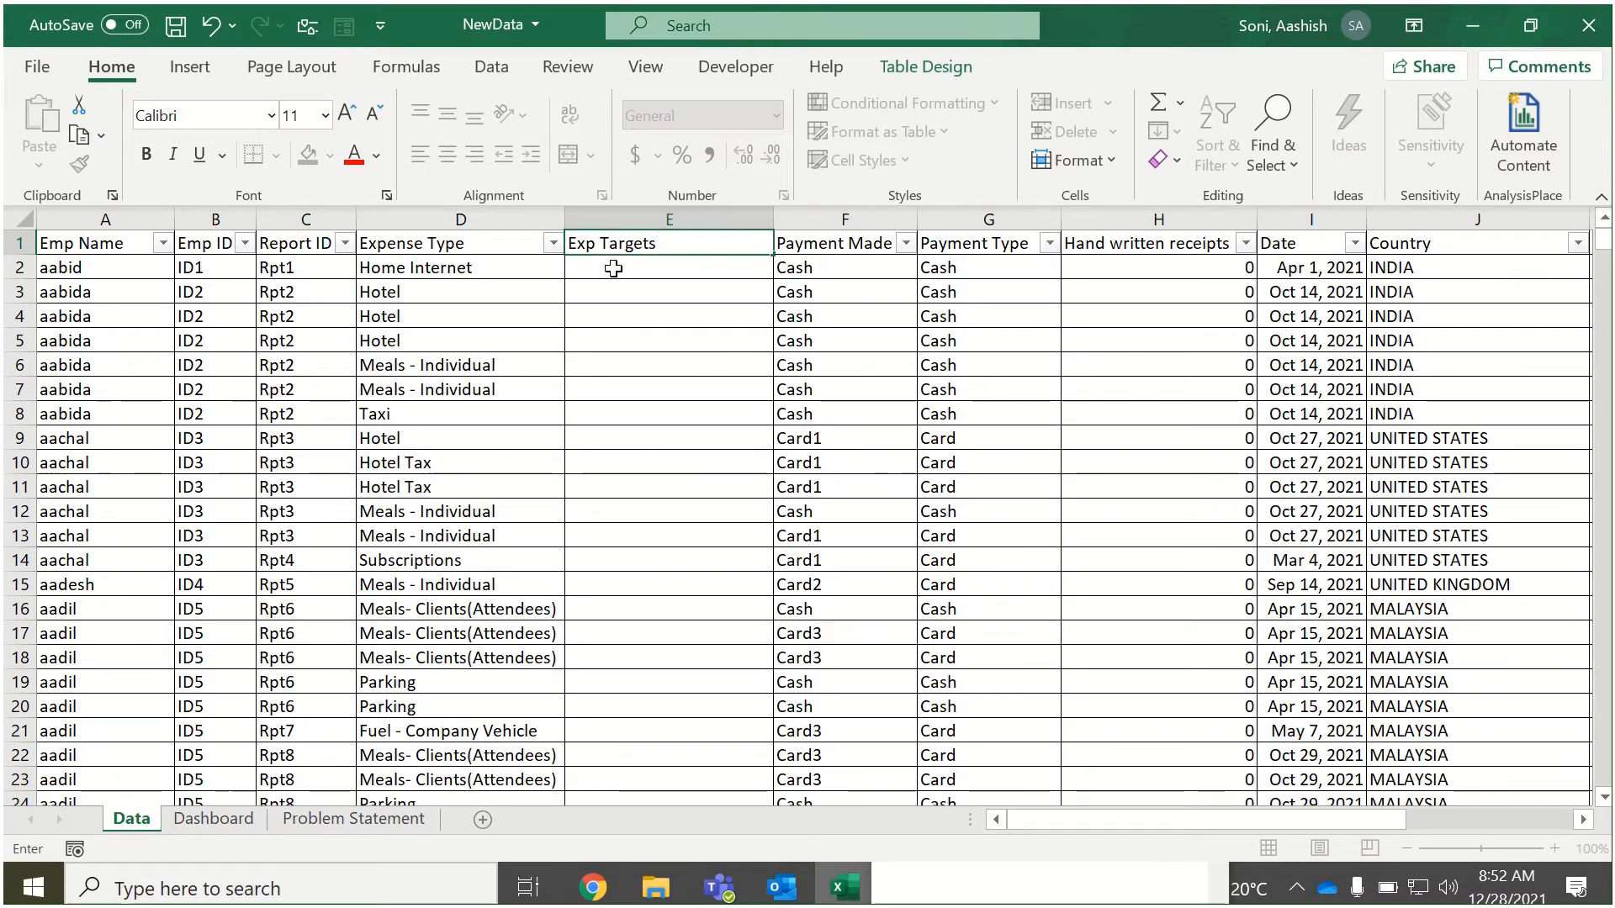
key("Return")
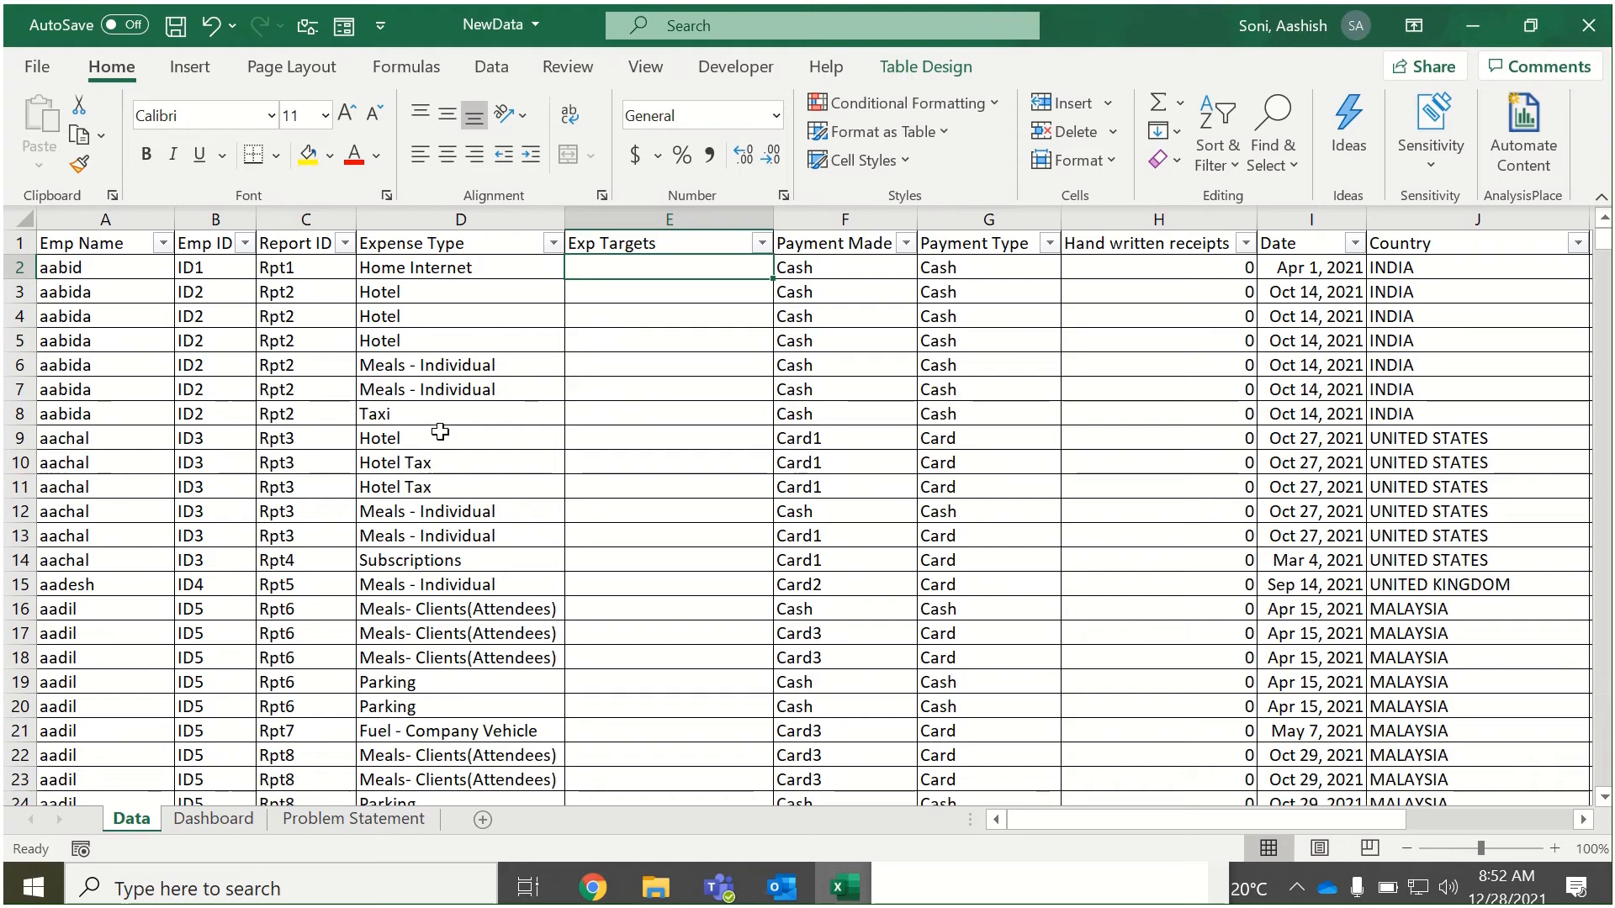
Copy the text "Meals- Clients(Attendees)" from the expense-type list in Notepad.
left_click(940, 296)
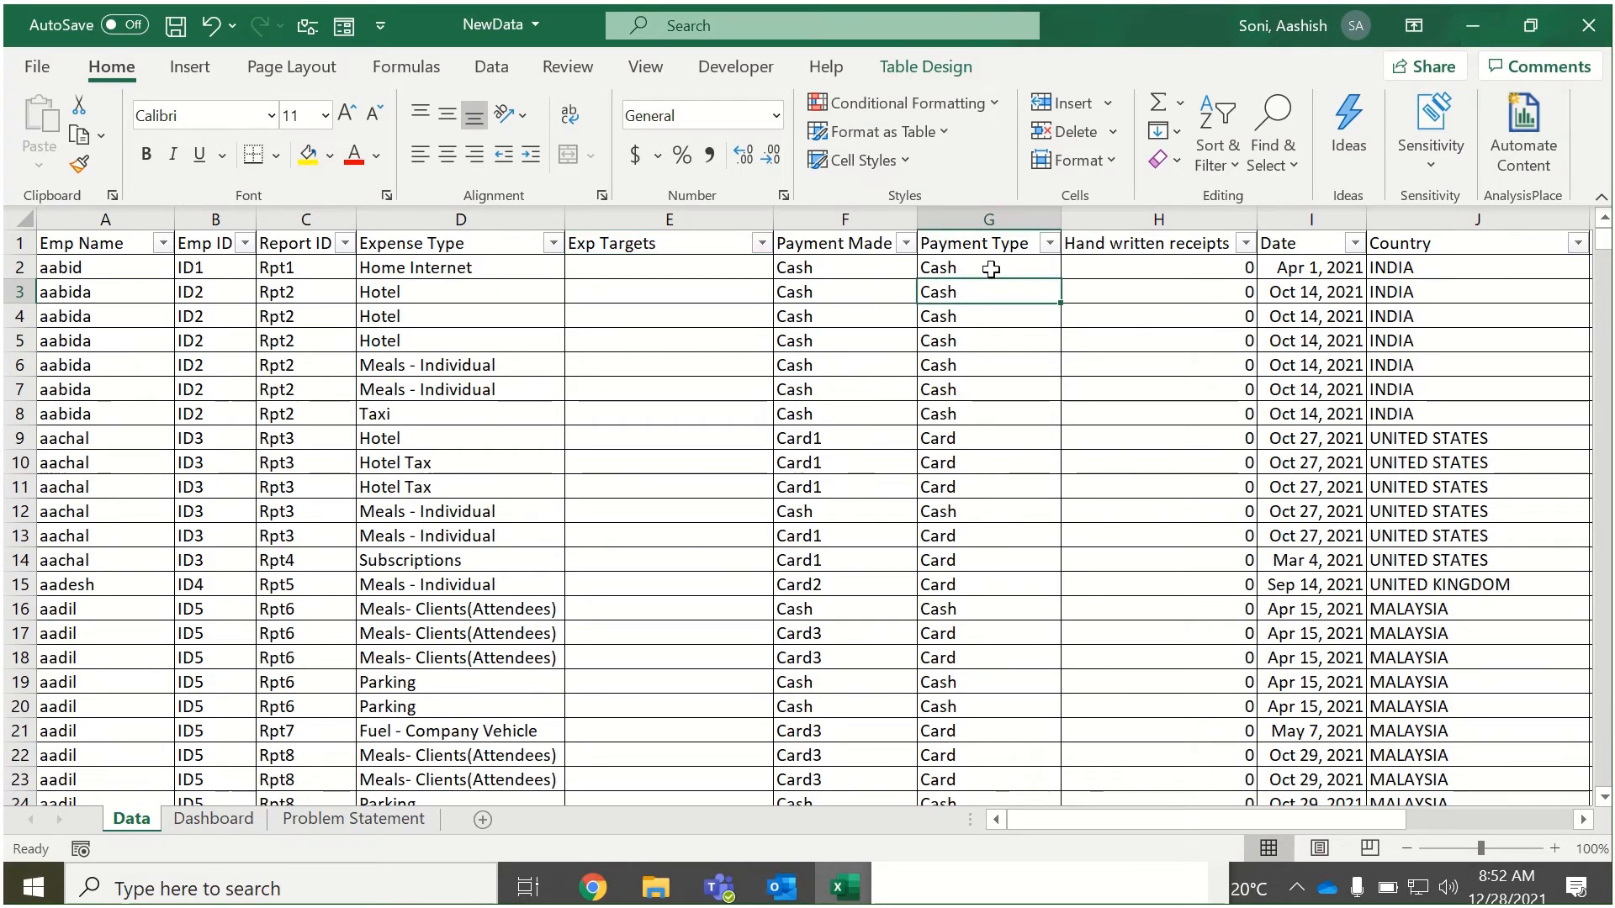
left_click(529, 267)
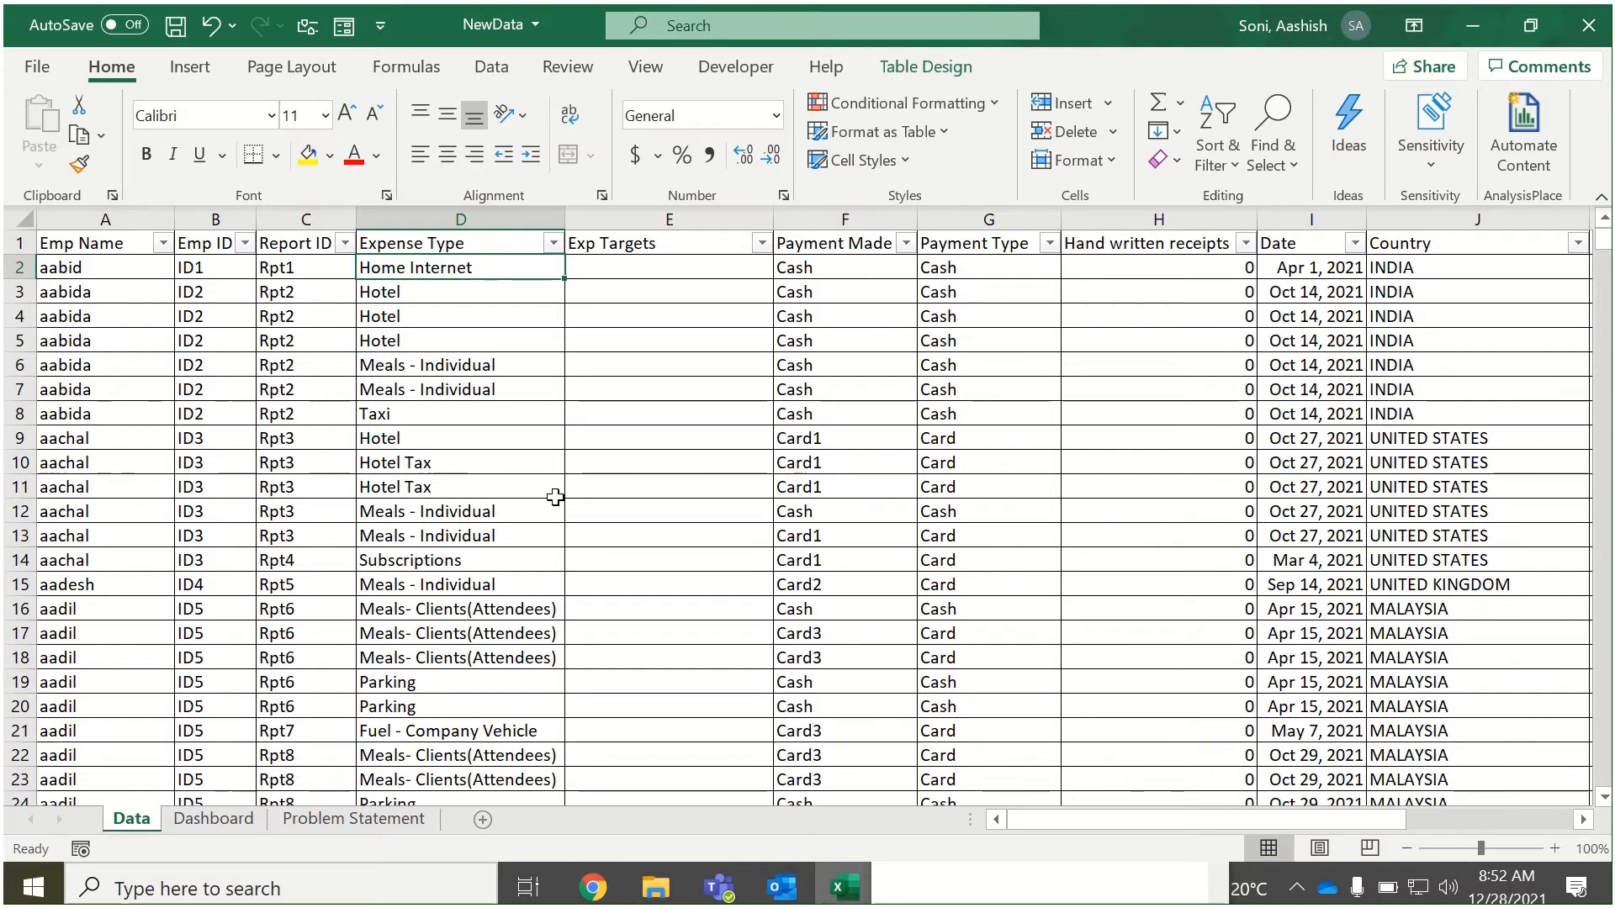
left_click(909, 885)
left_click(607, 251)
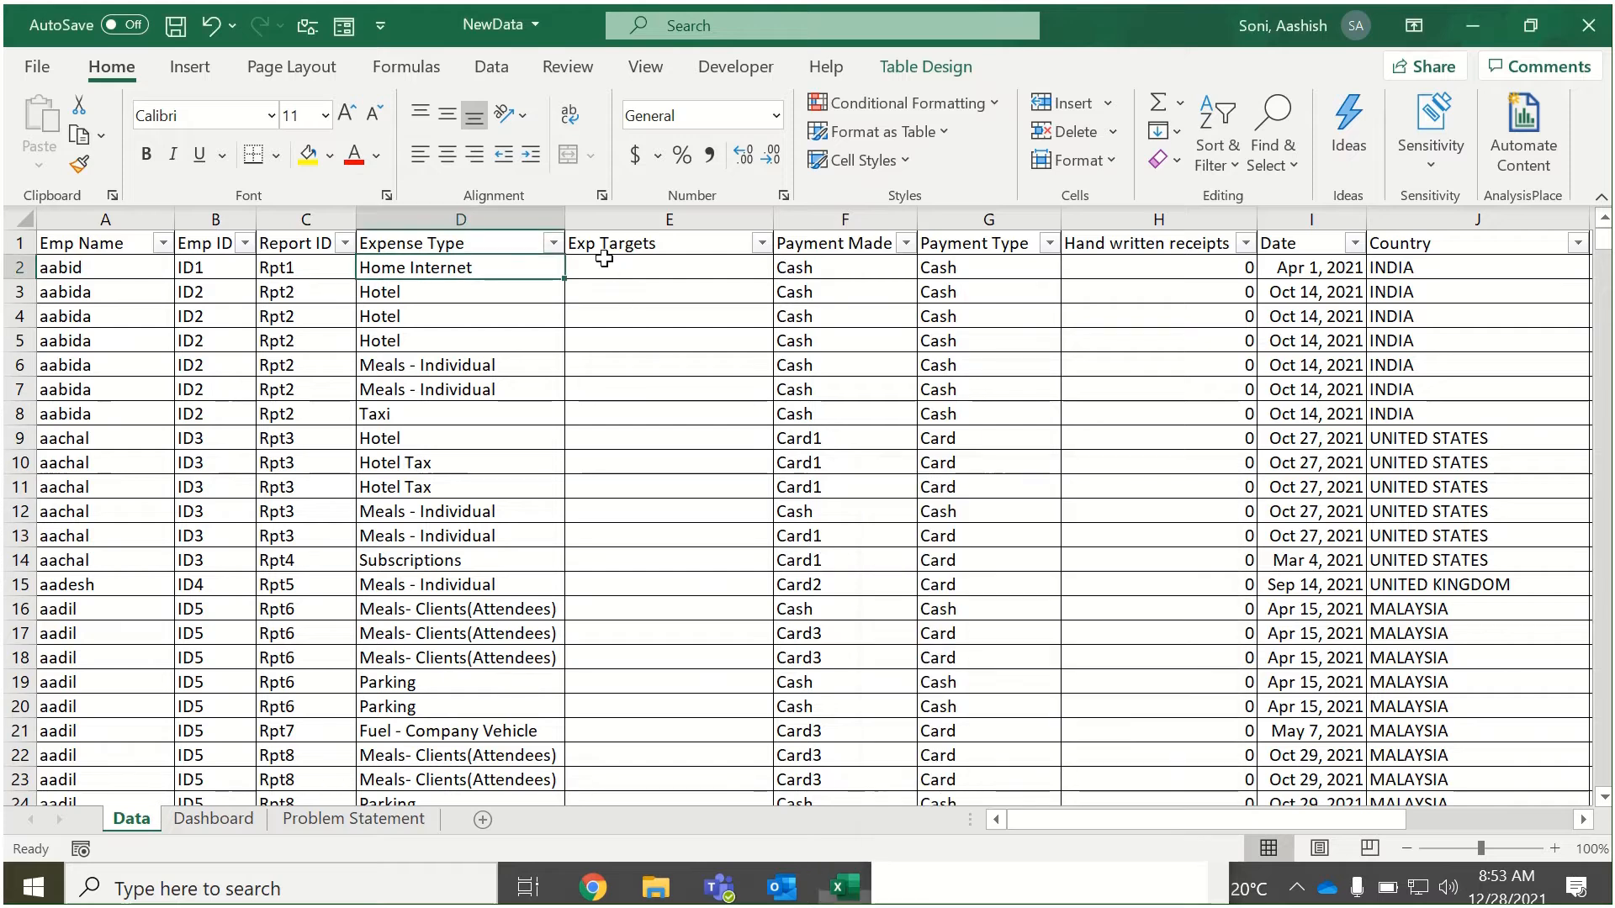
left_click(1049, 897)
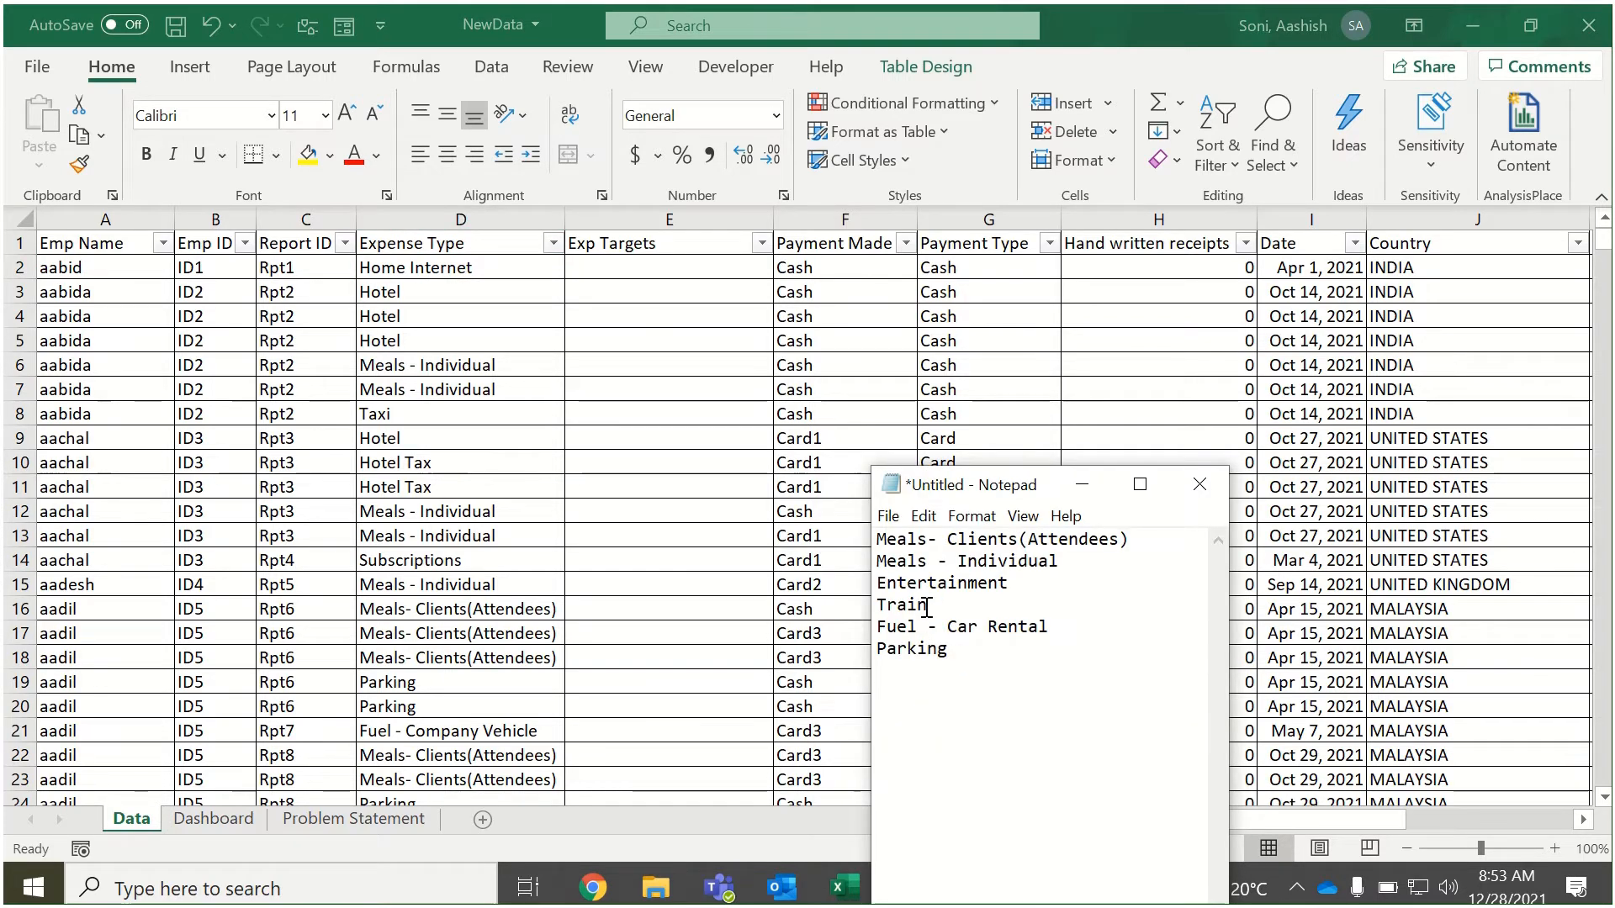
left_click_drag(879, 539, 1136, 539)
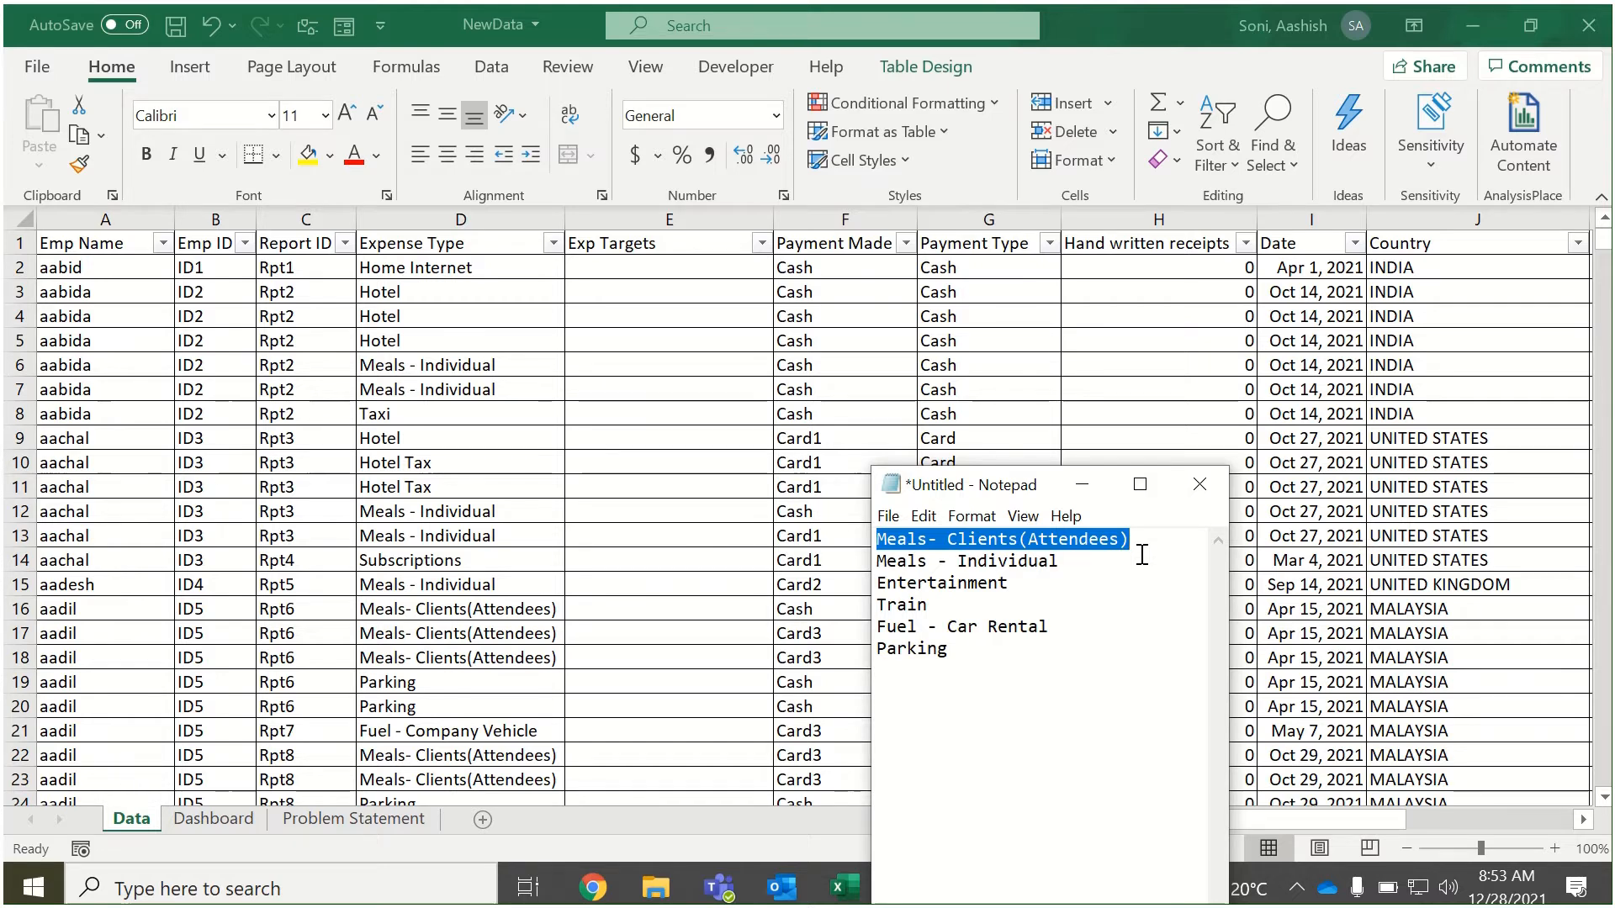
Start an IFS formula in E2 of the Data sheet whose first test compares [@[Expense Type]] with the copied Meals- Clients(Attendees).
left_click(638, 271)
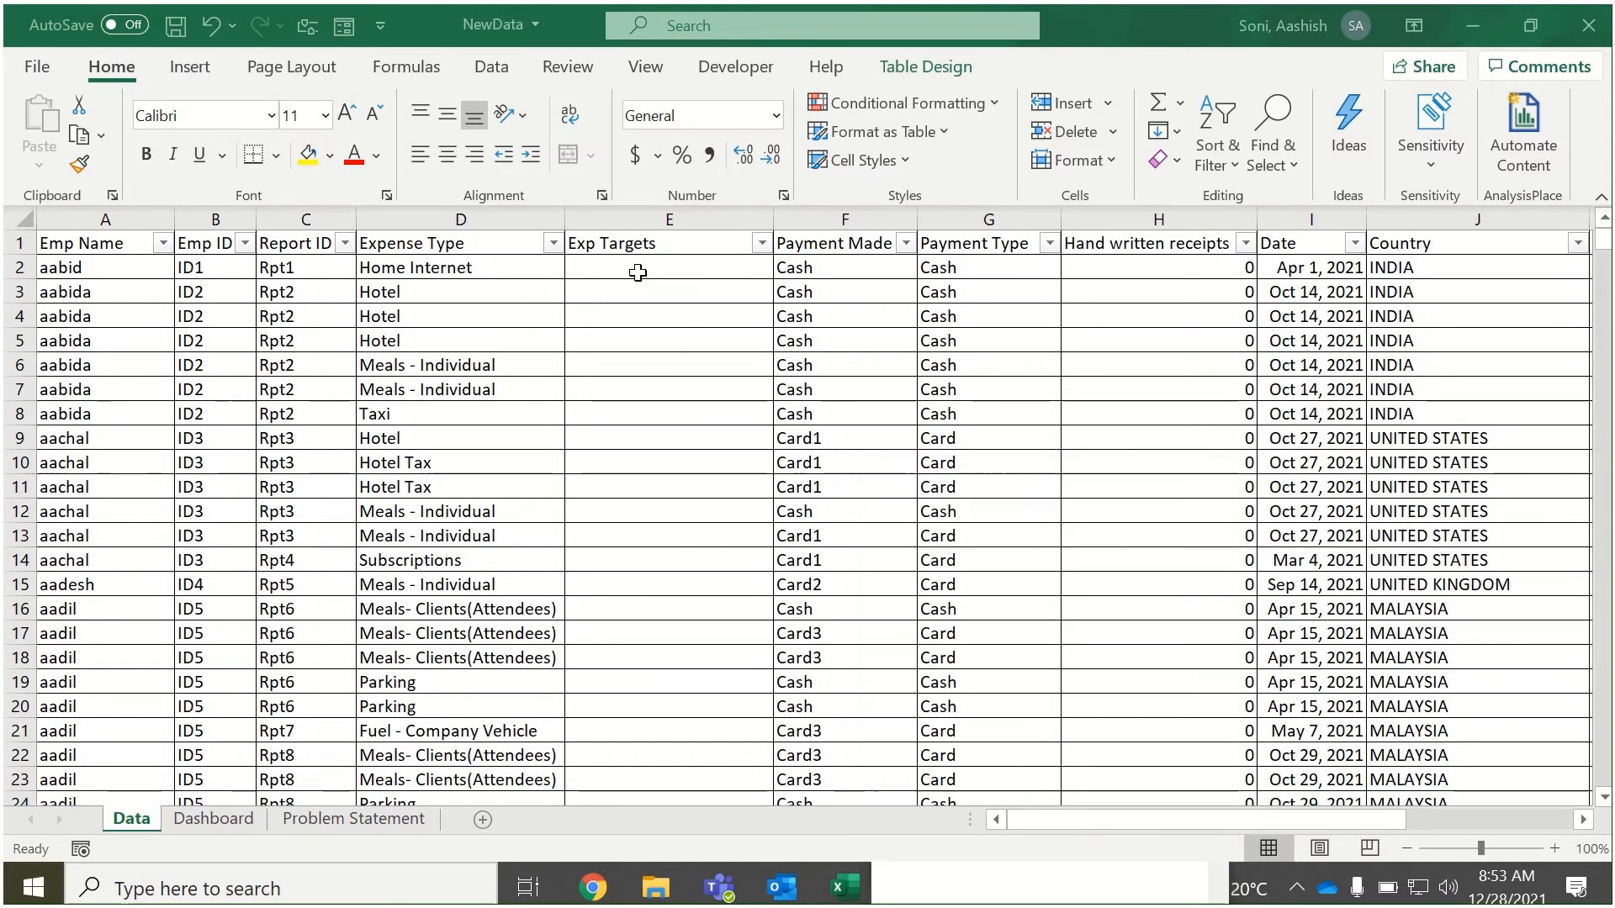
type("=")
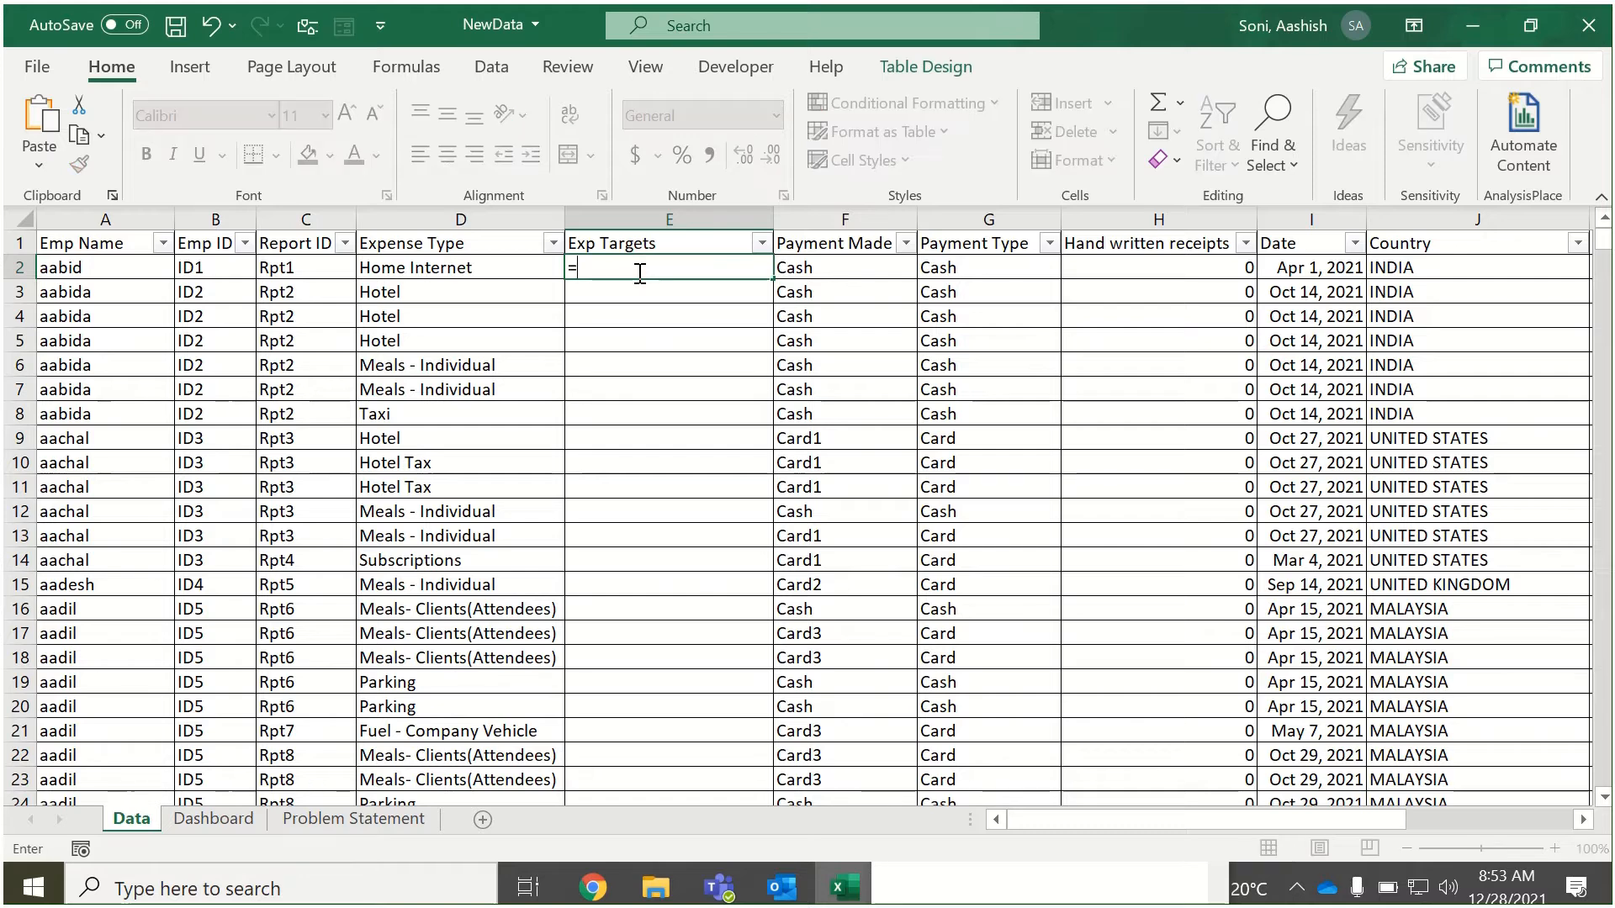
type("ifs")
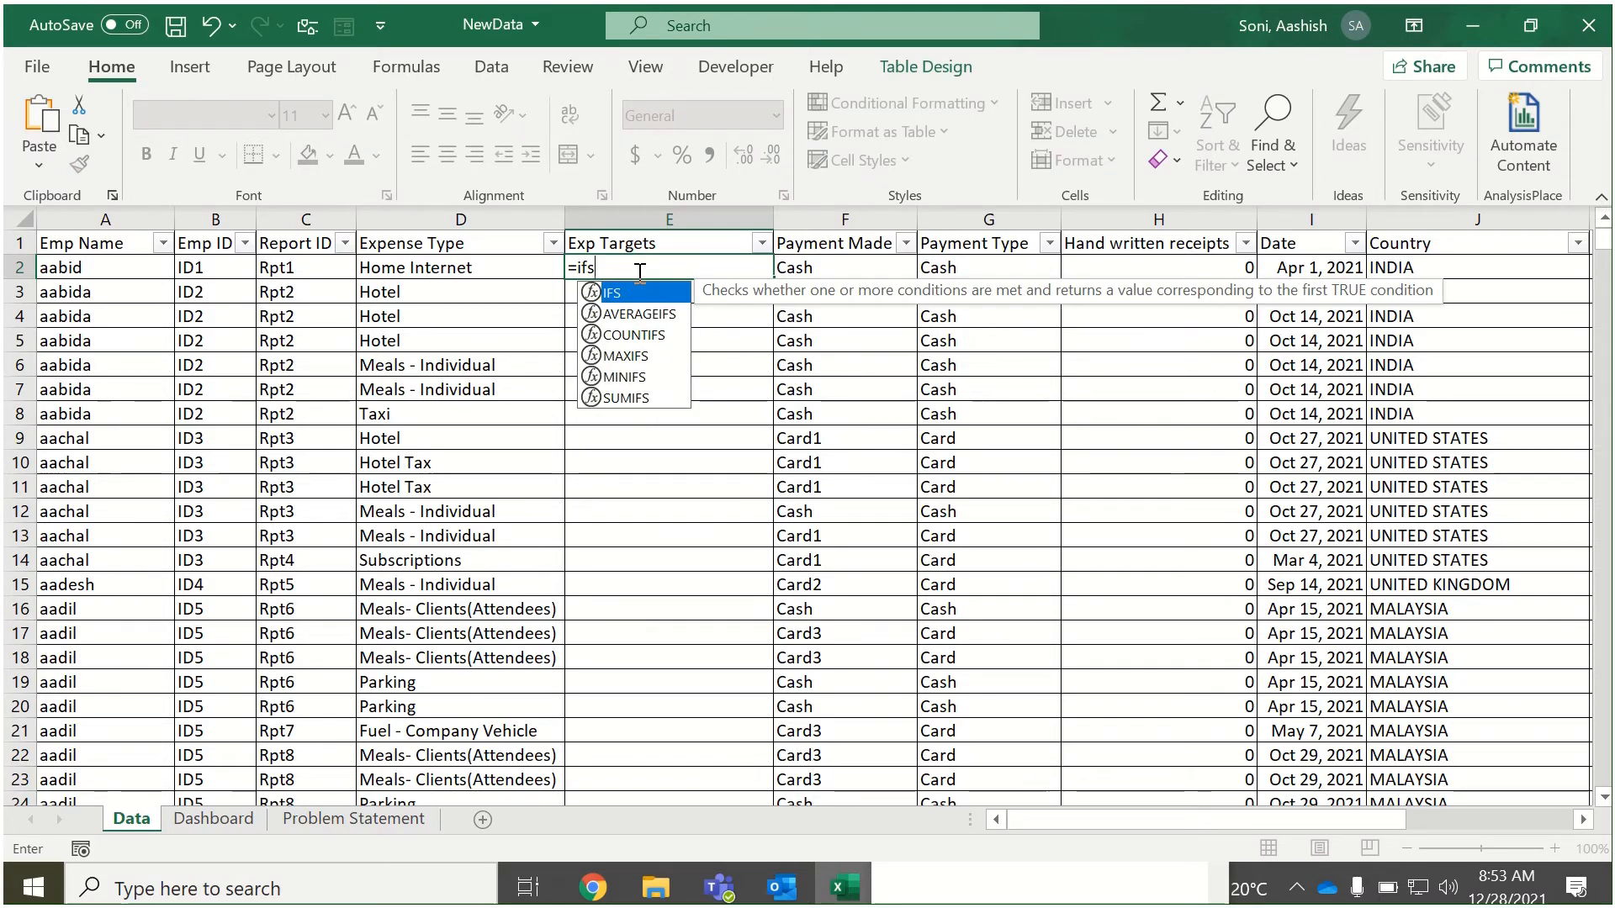
key("Tab")
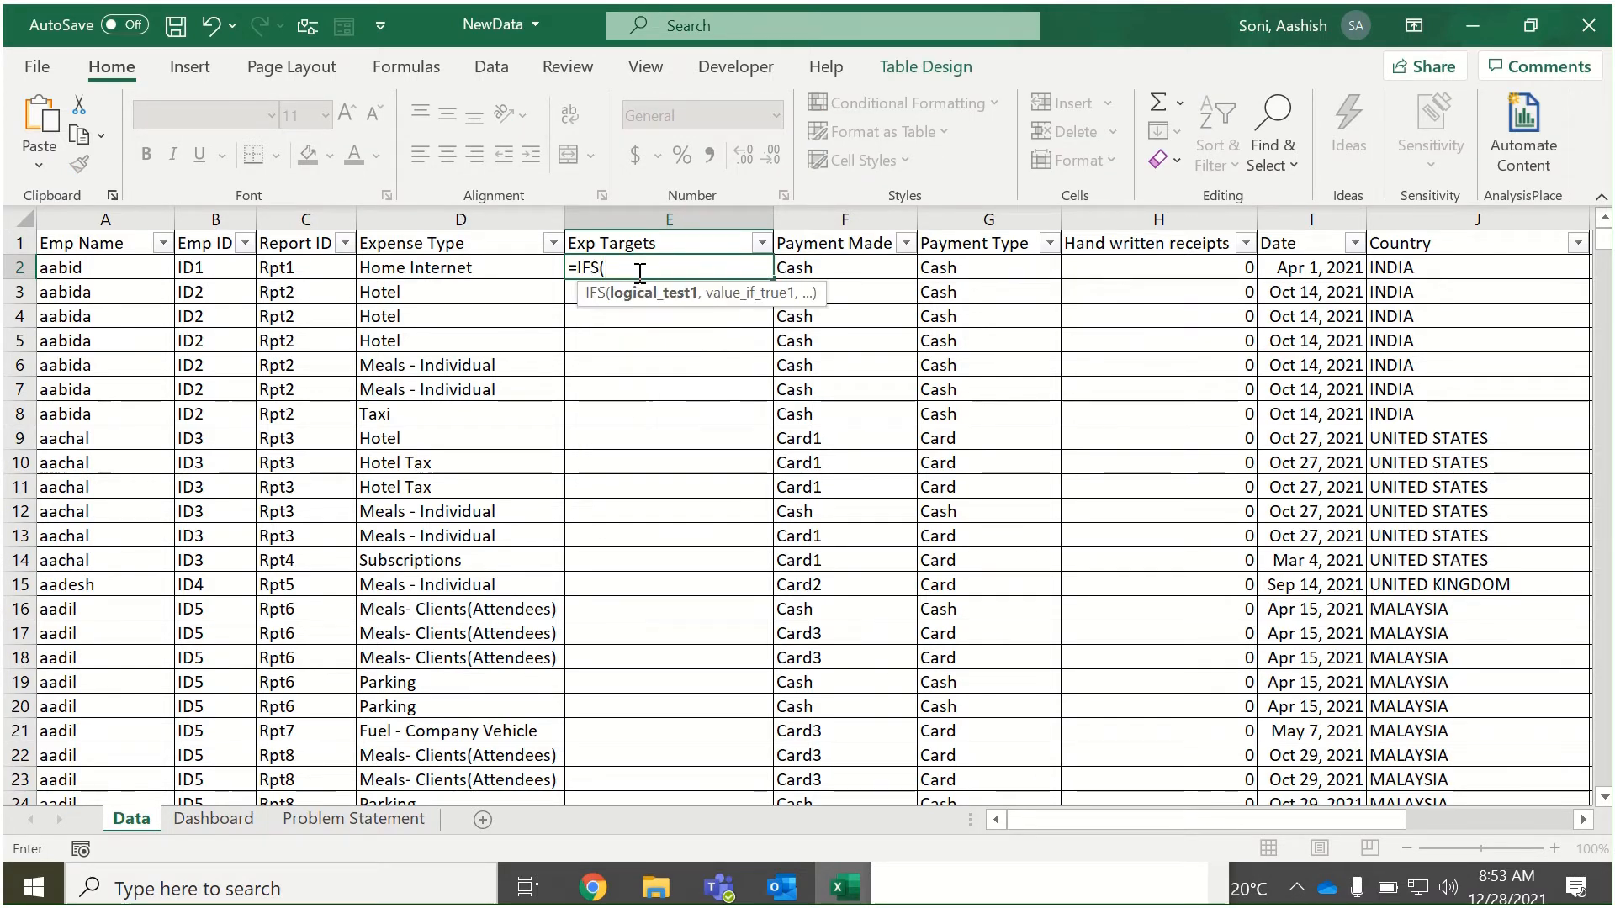
left_click(516, 267)
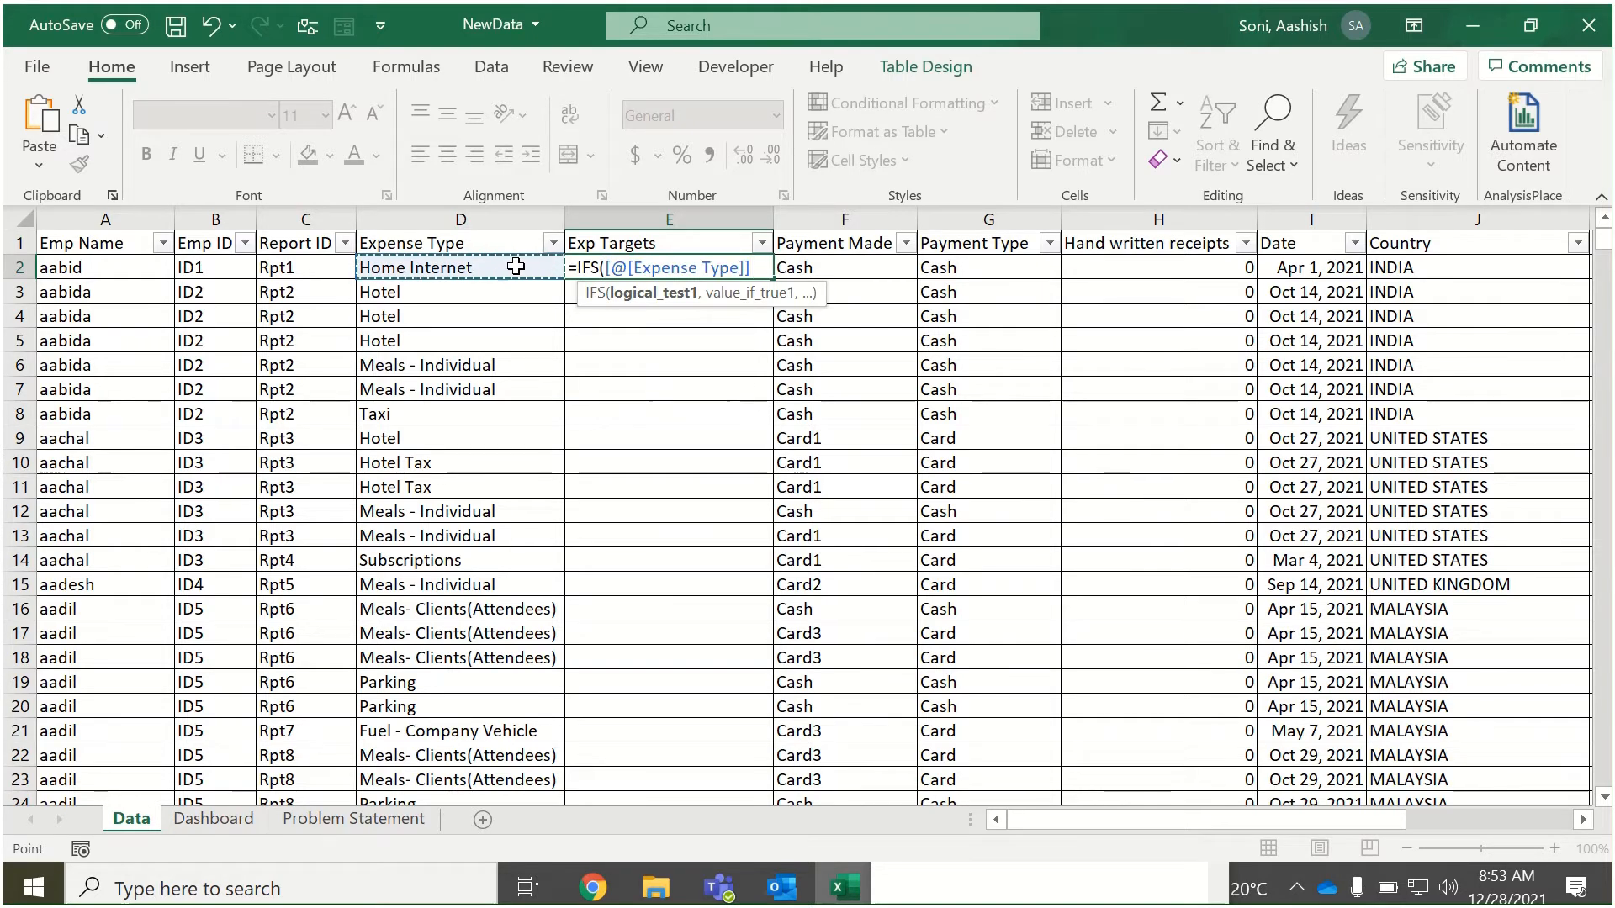
type("=")
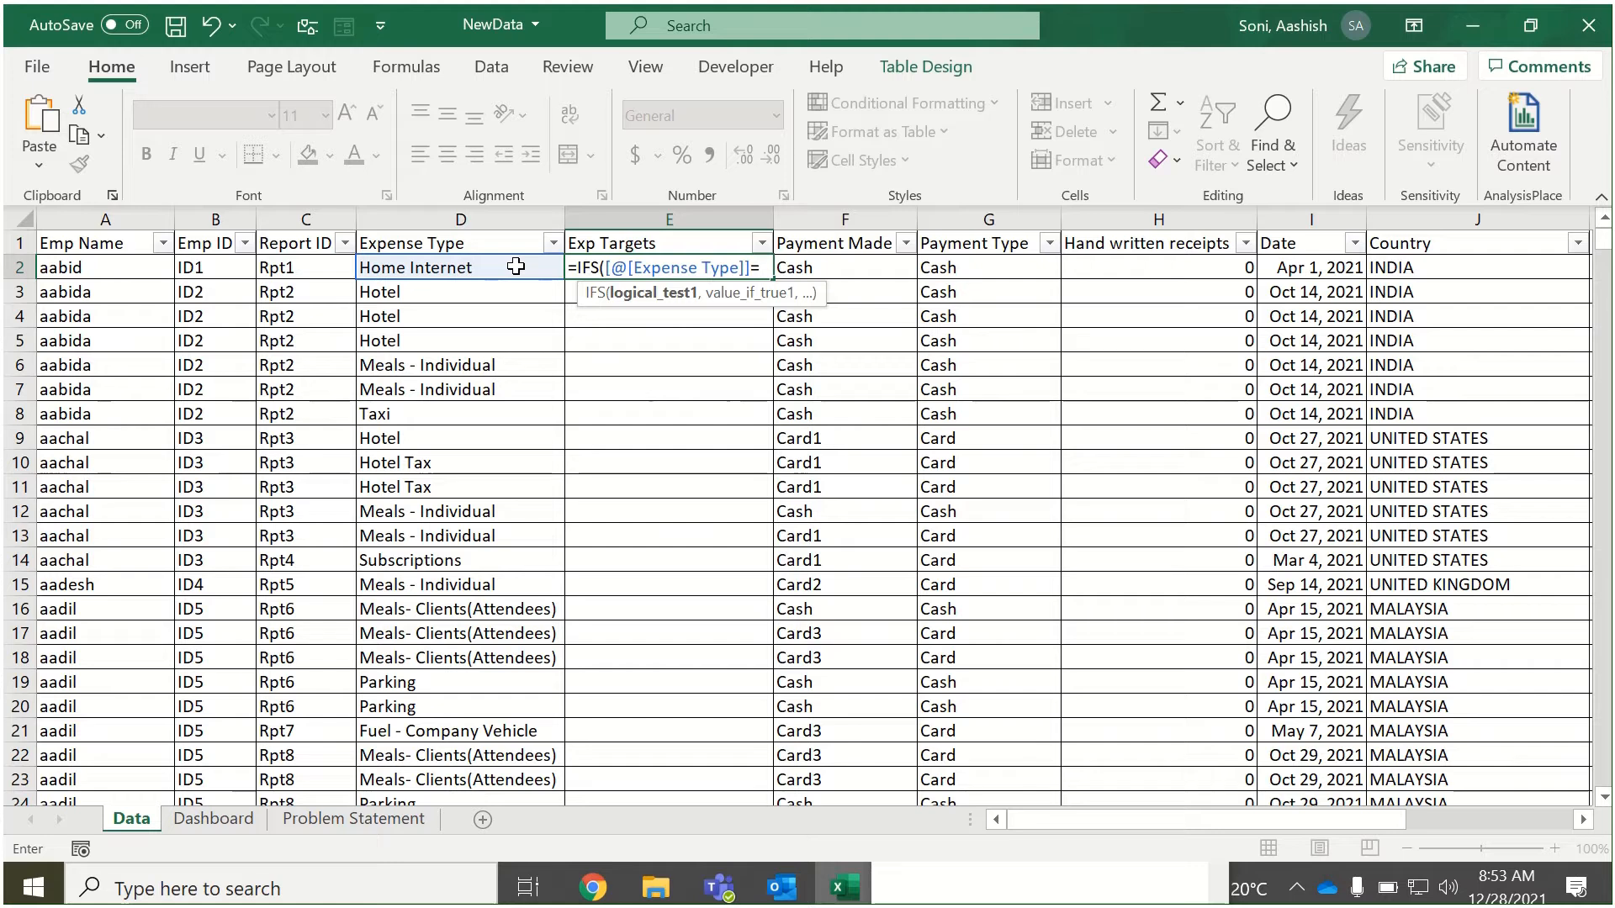
key("ctrl+v")
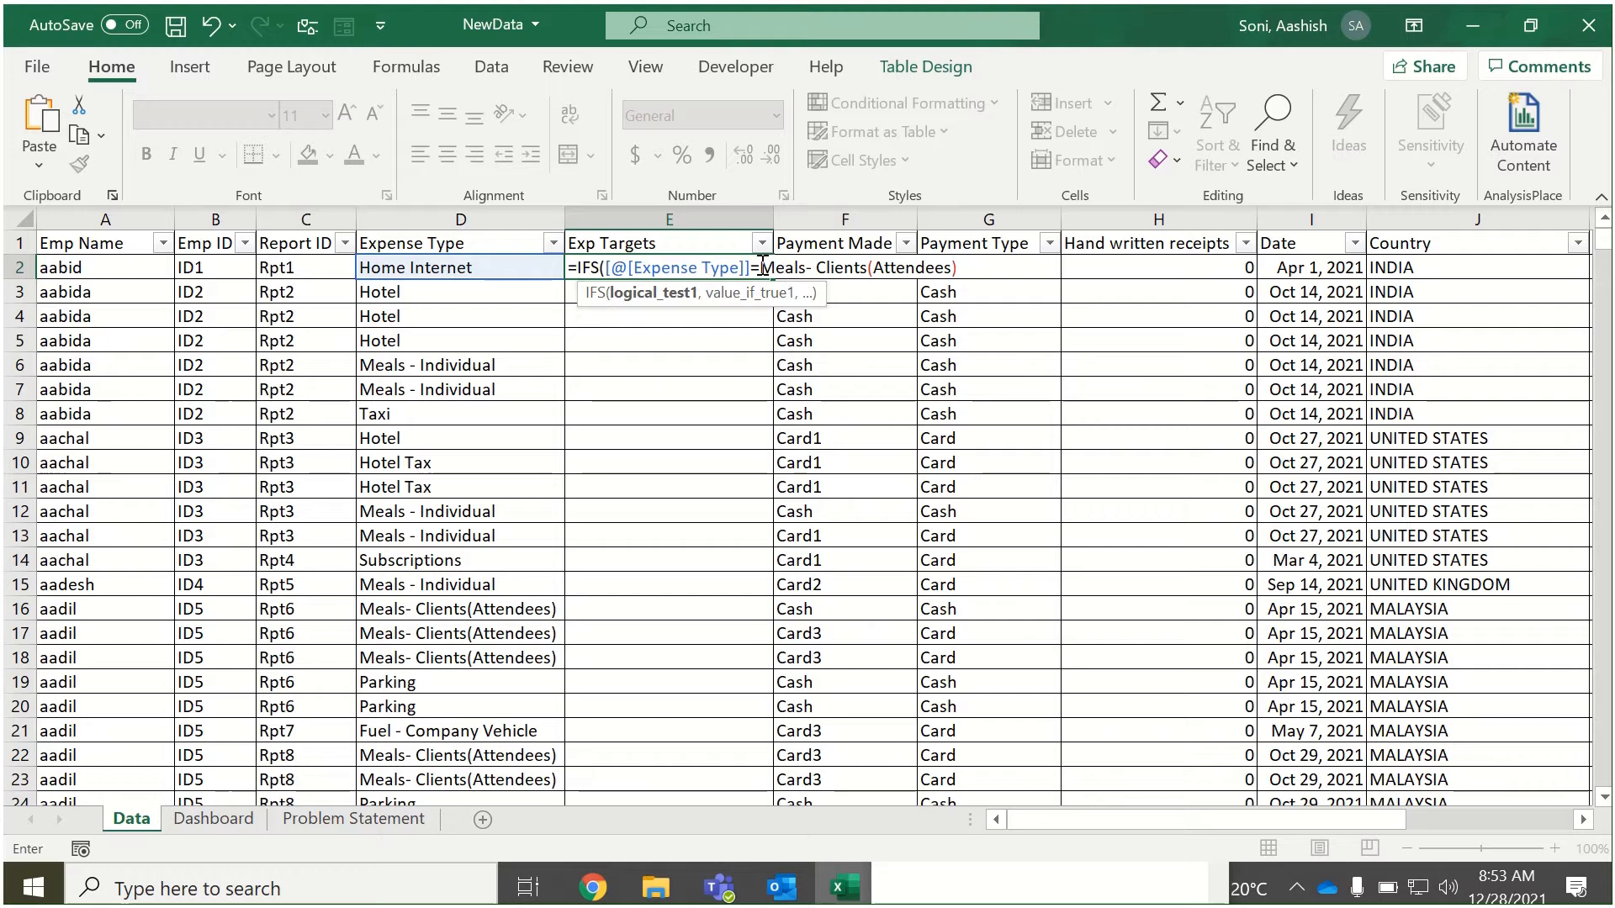
left_click(955, 267)
type(")")
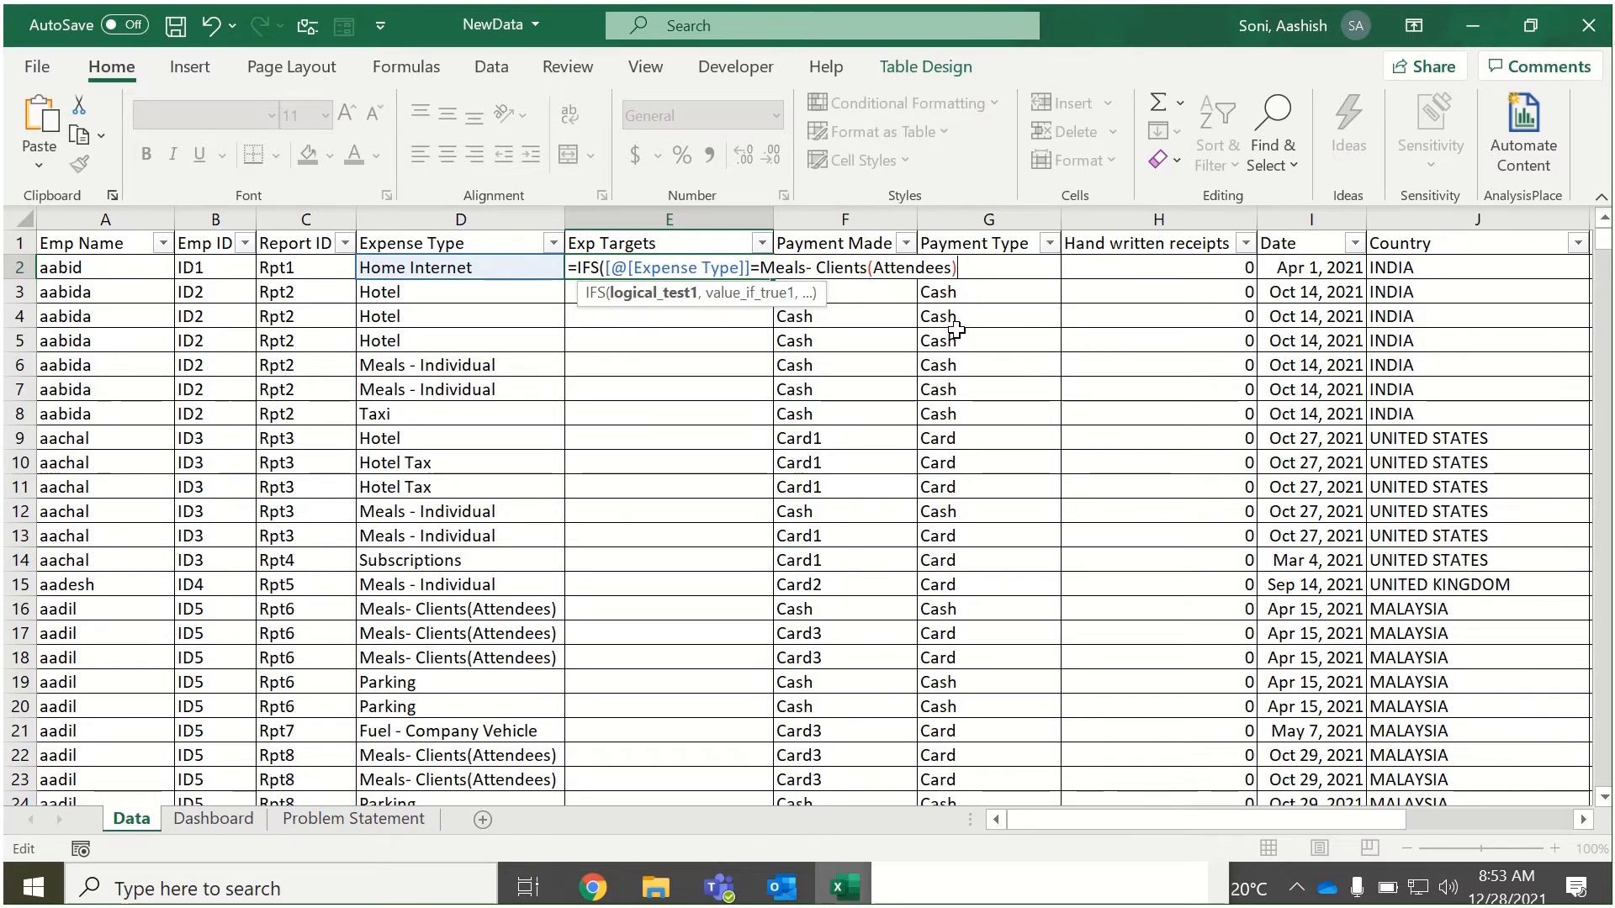
type(",")
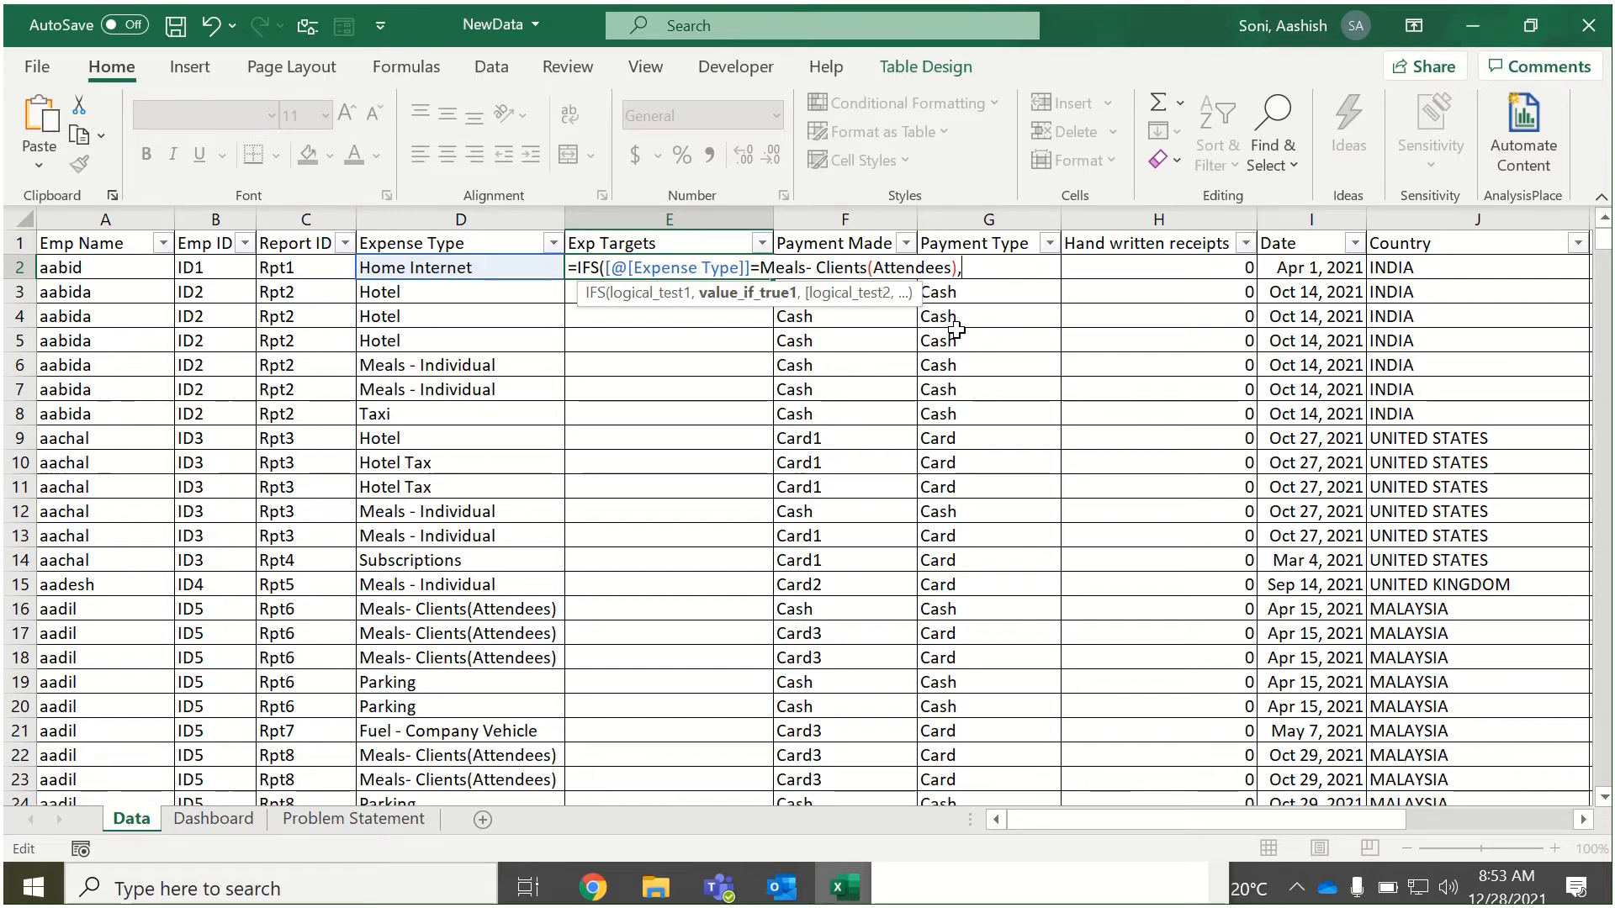
type("\"Target\"")
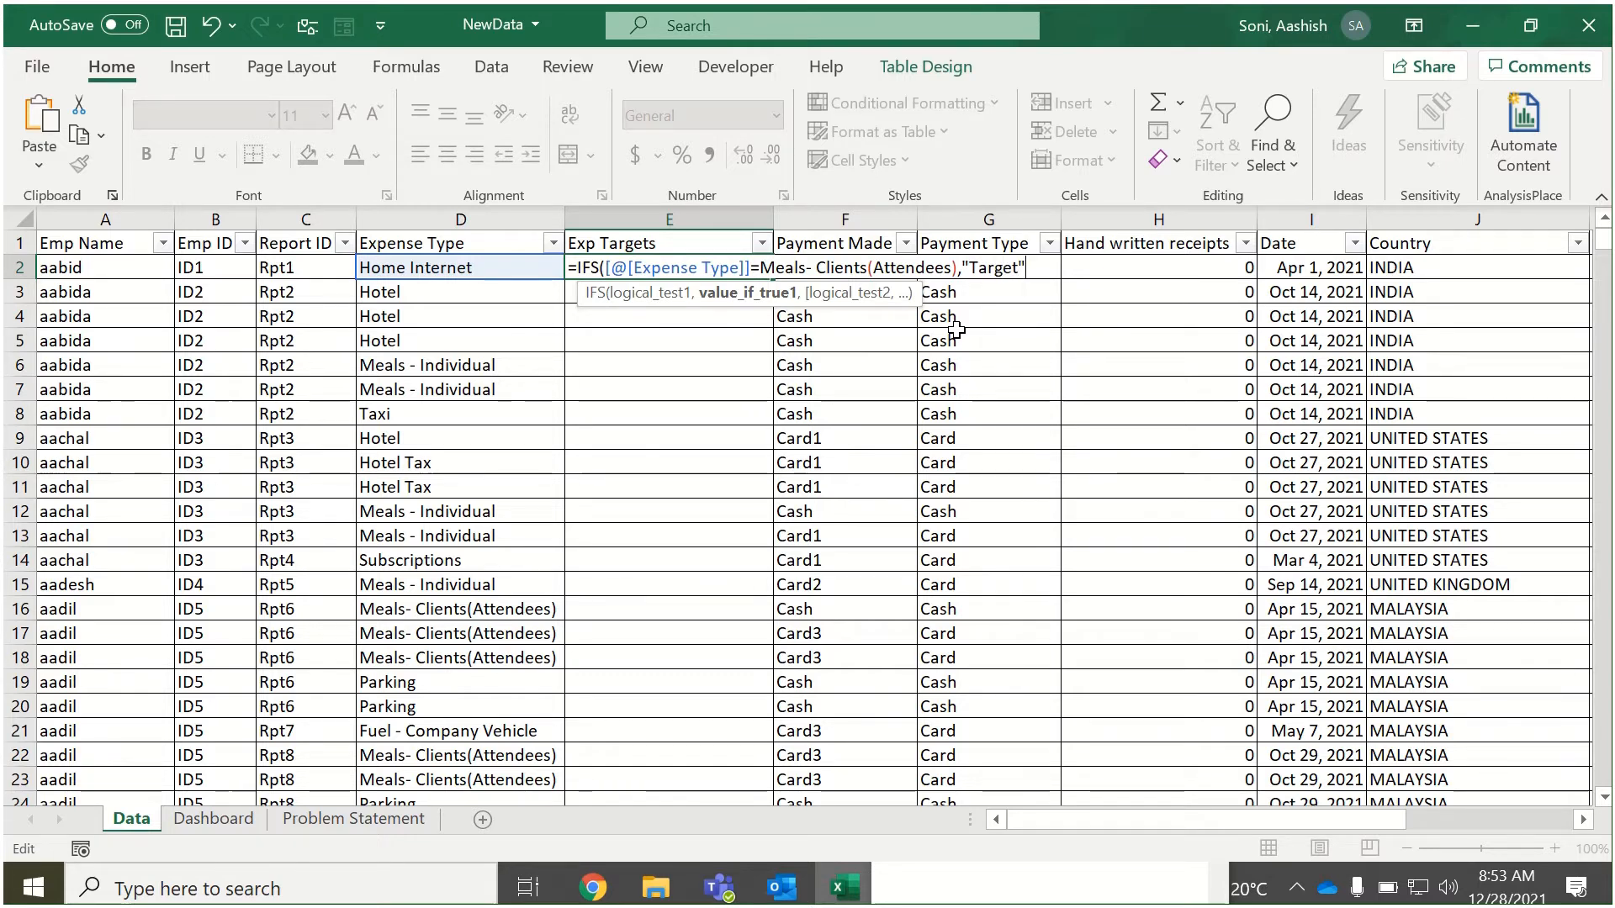
type(",")
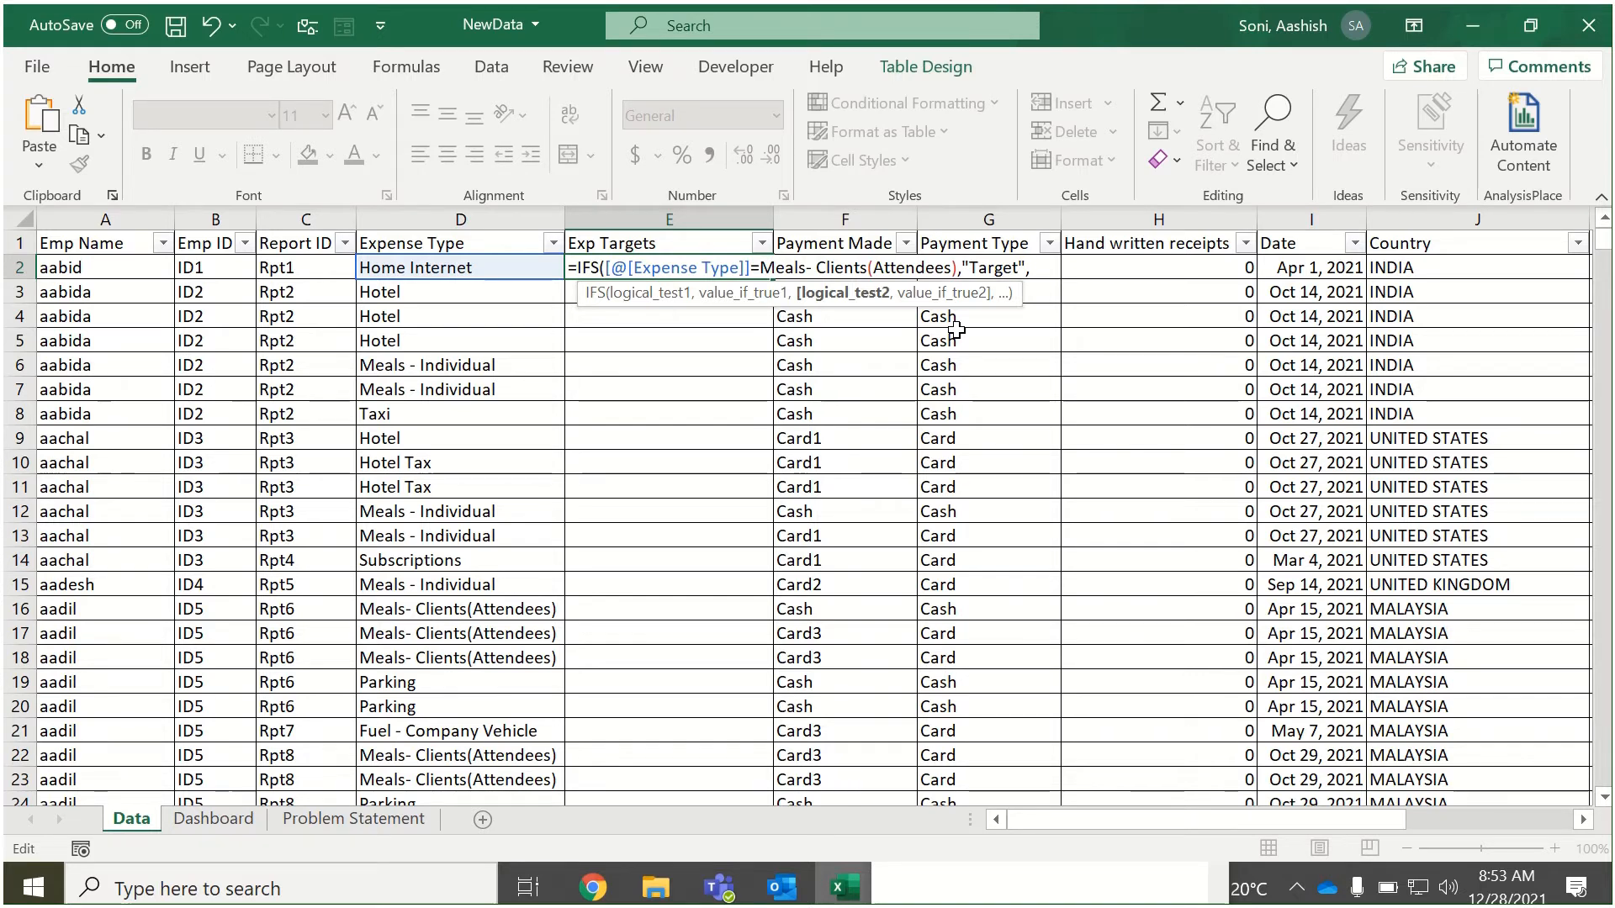
Add a second IFS test comparing [@[Expense Type]] with Meals - Individual, returning "Target".
left_click(509, 269)
type("=")
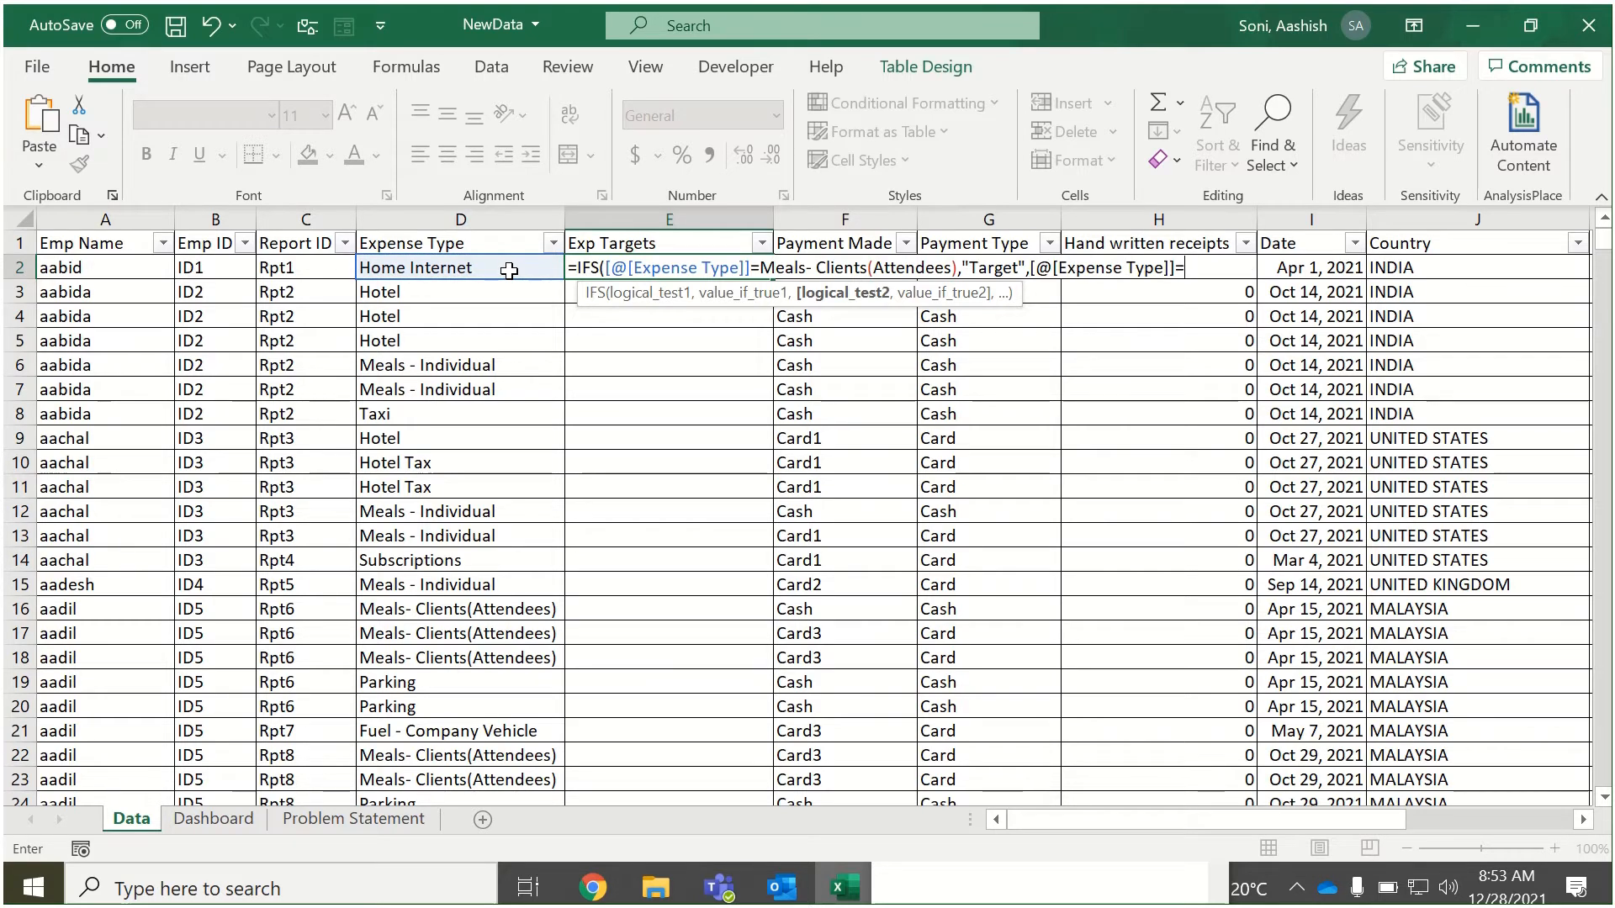
type("Mea")
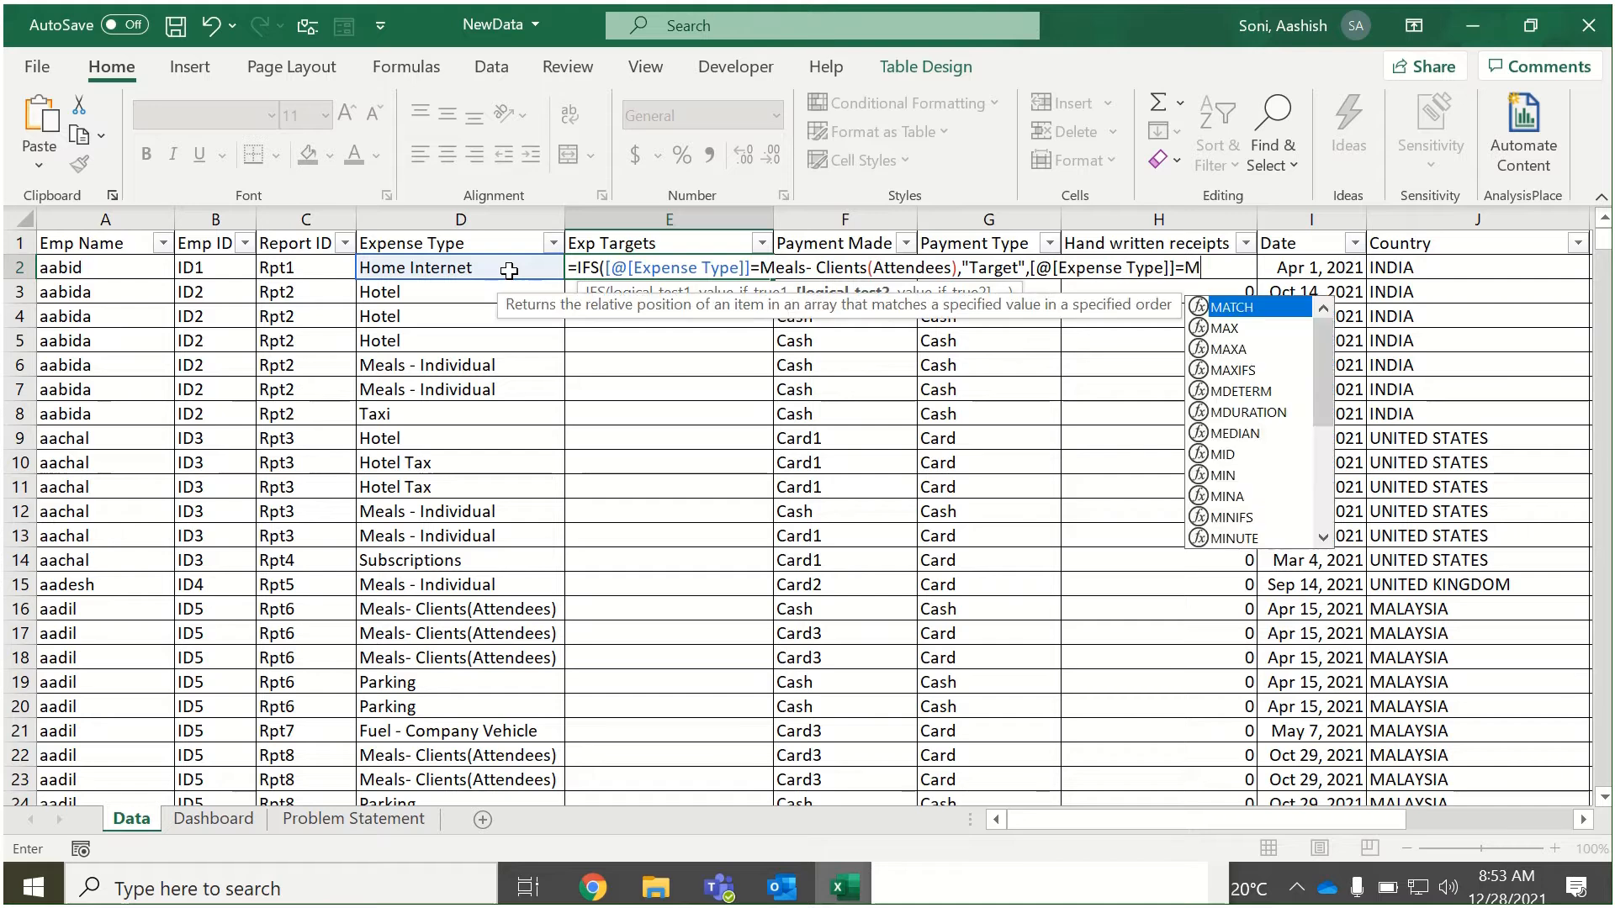
type("ls")
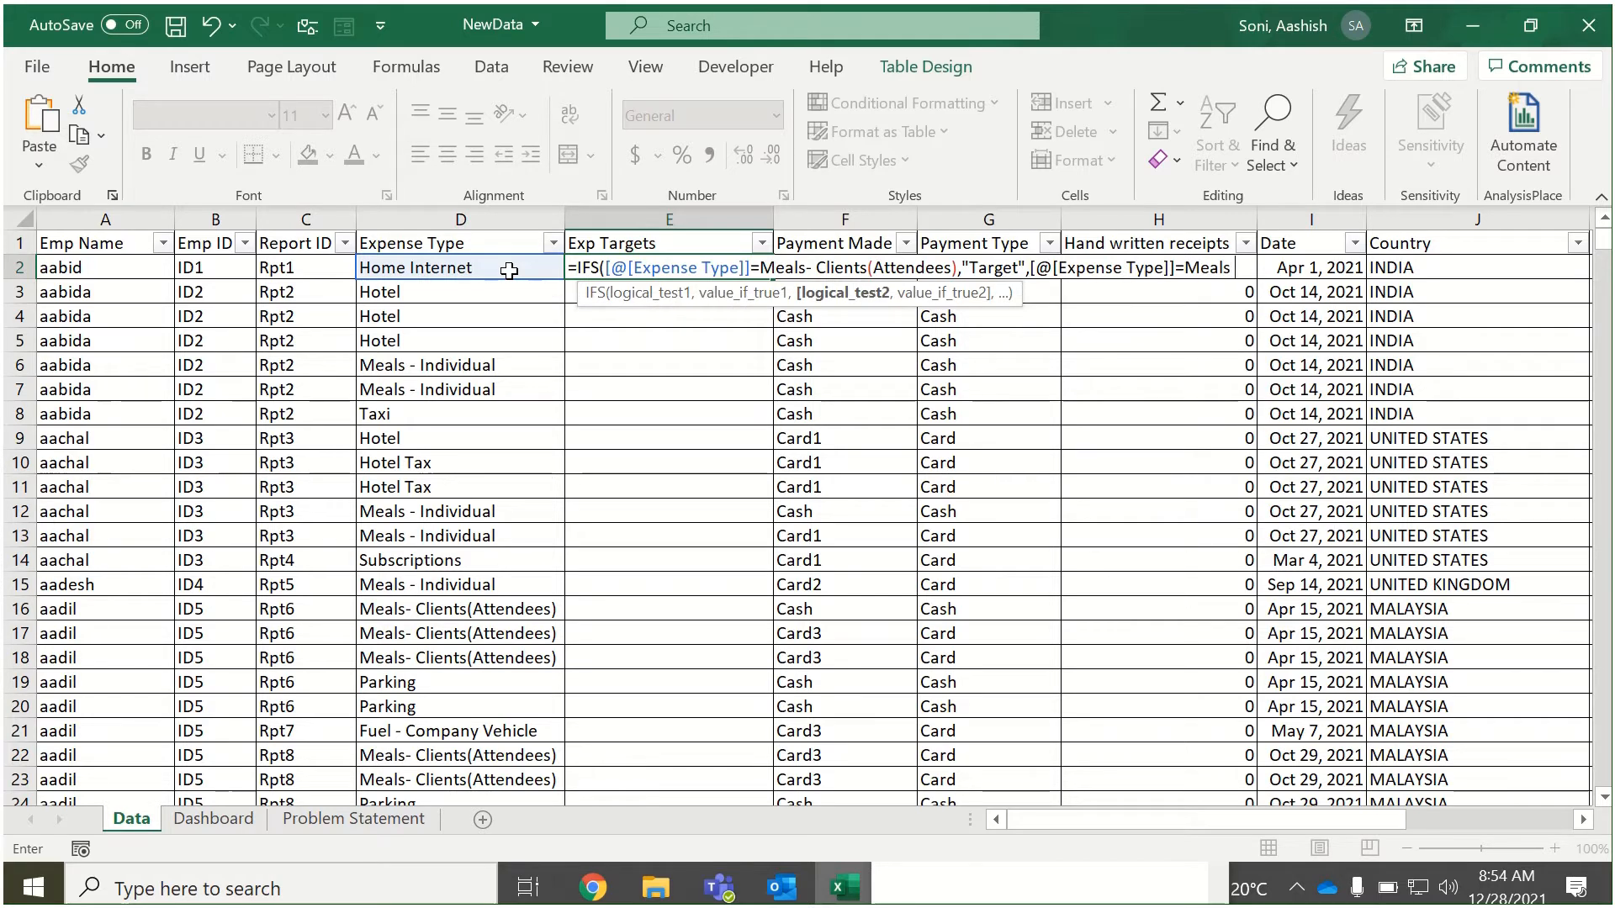
type(" - I")
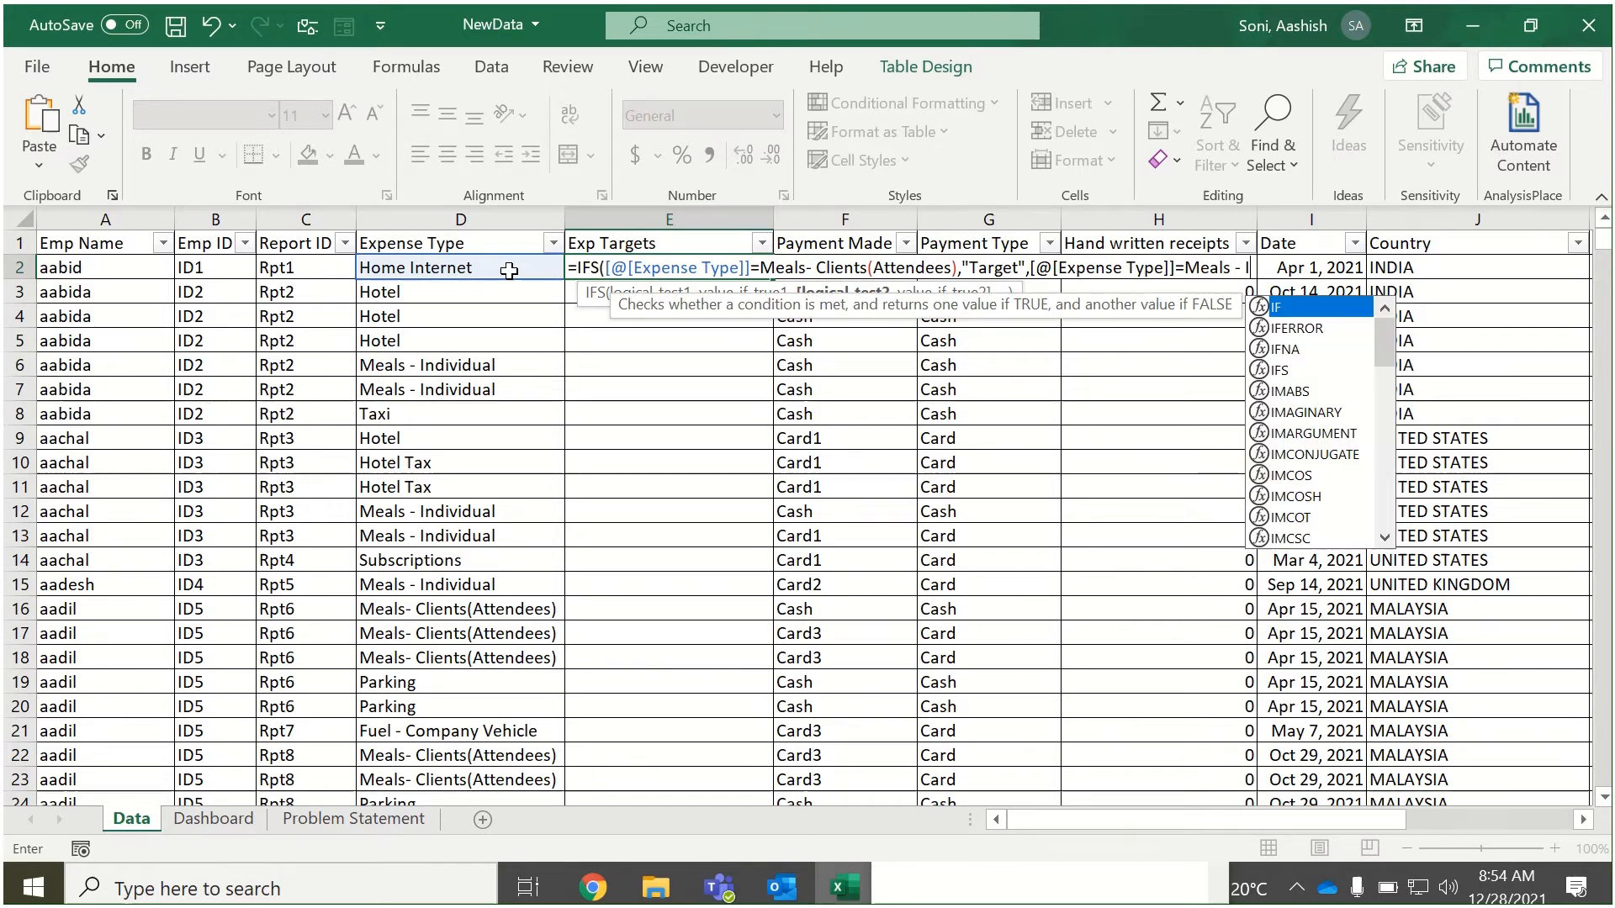
type("ndividual")
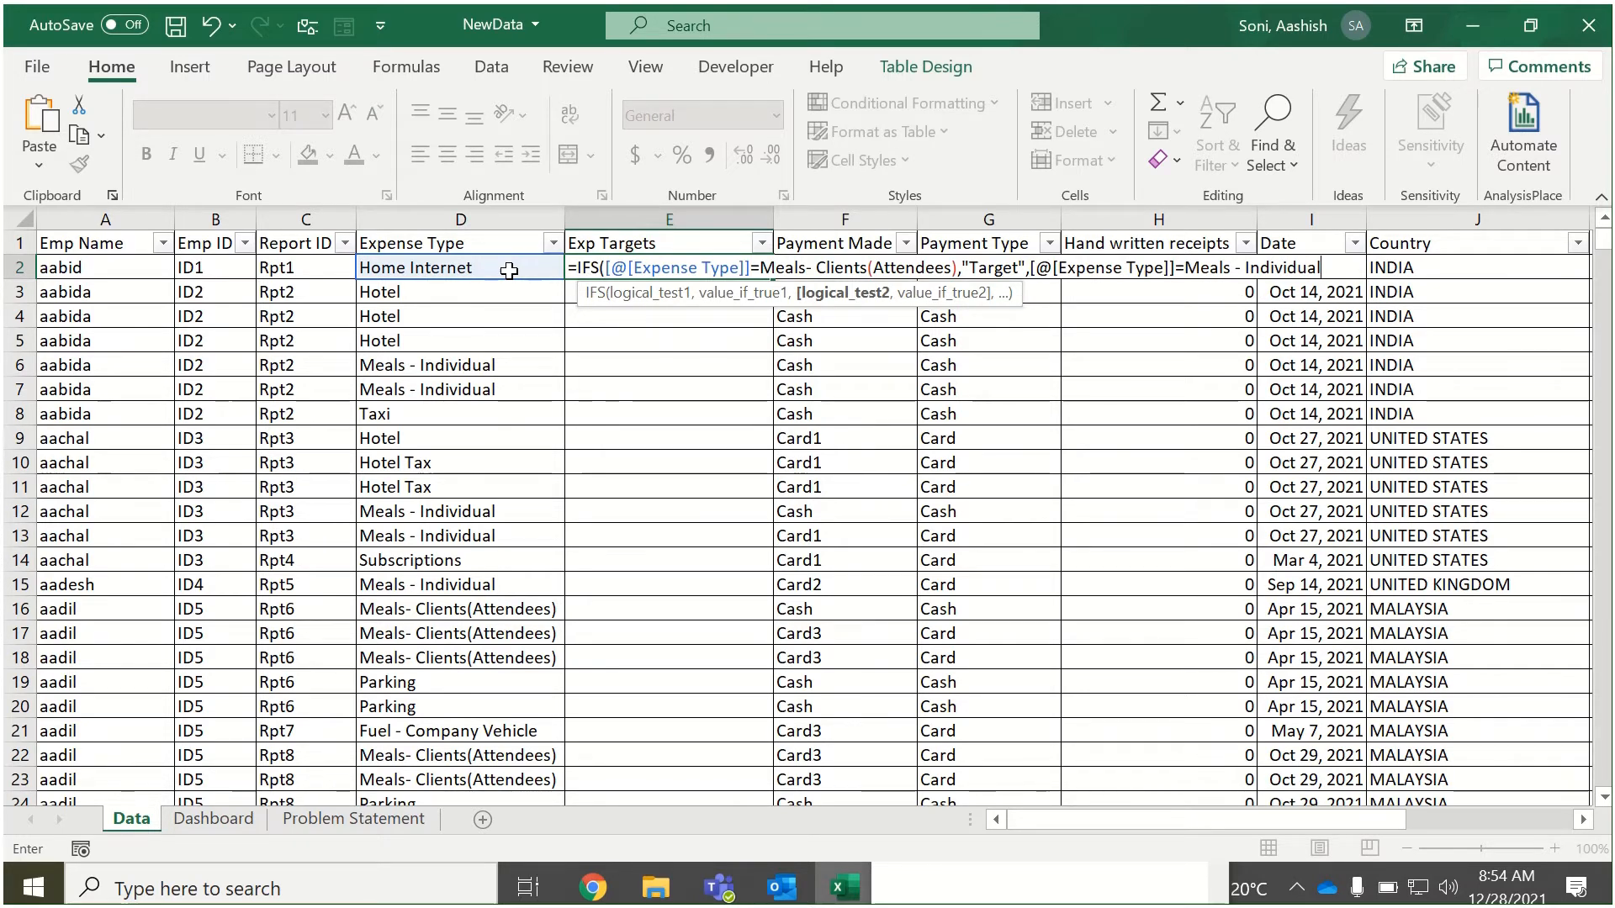
type(",")
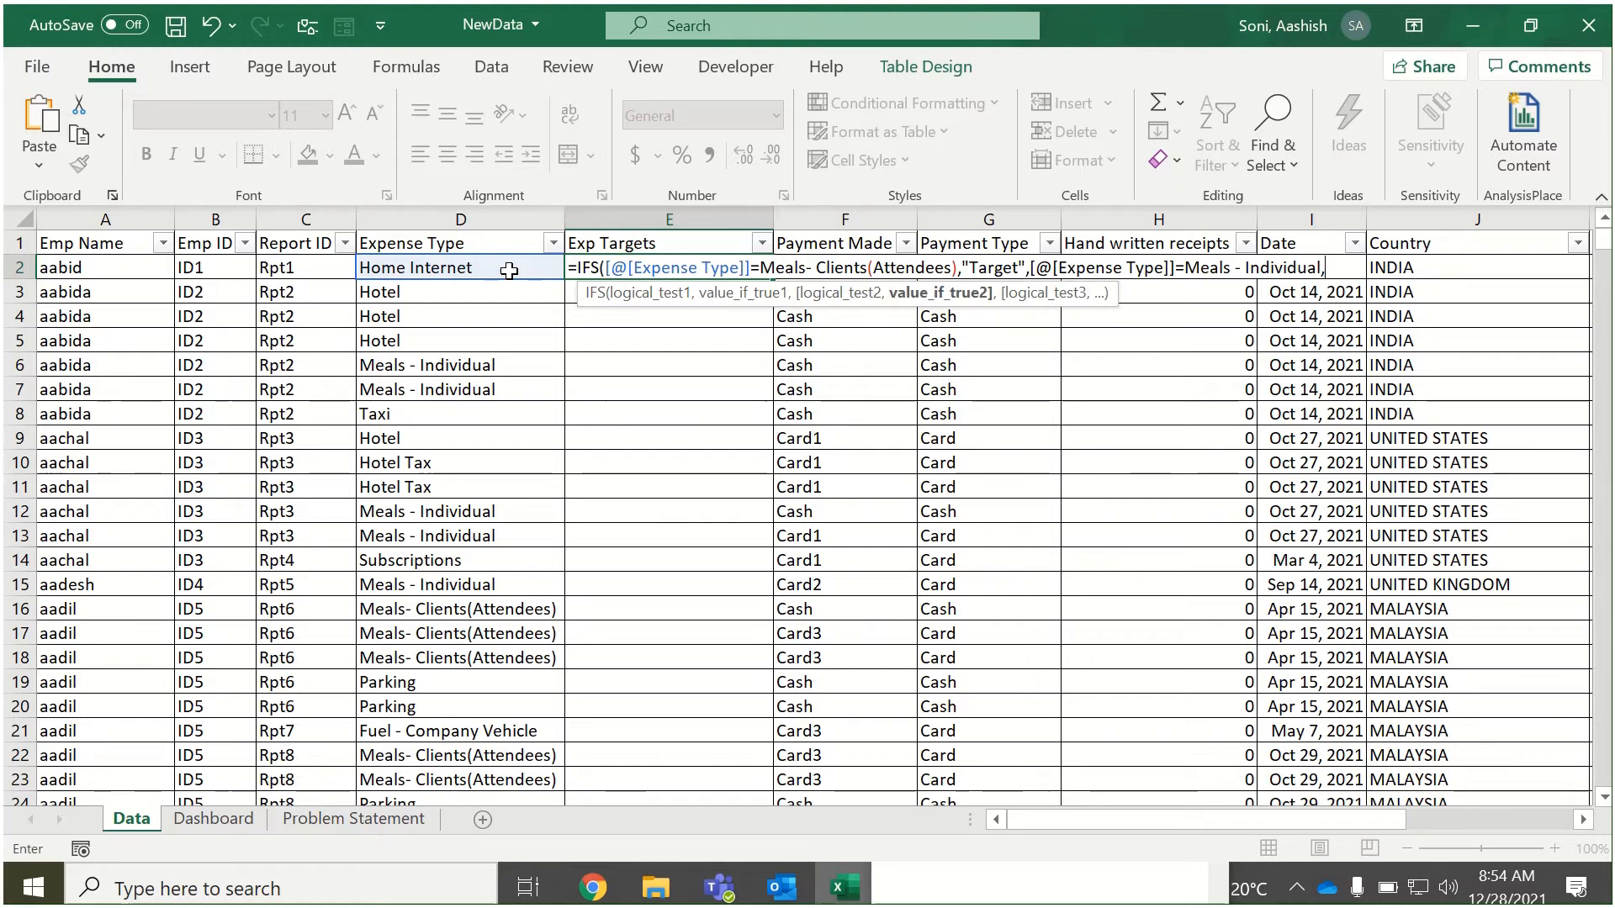
type("\"Target")
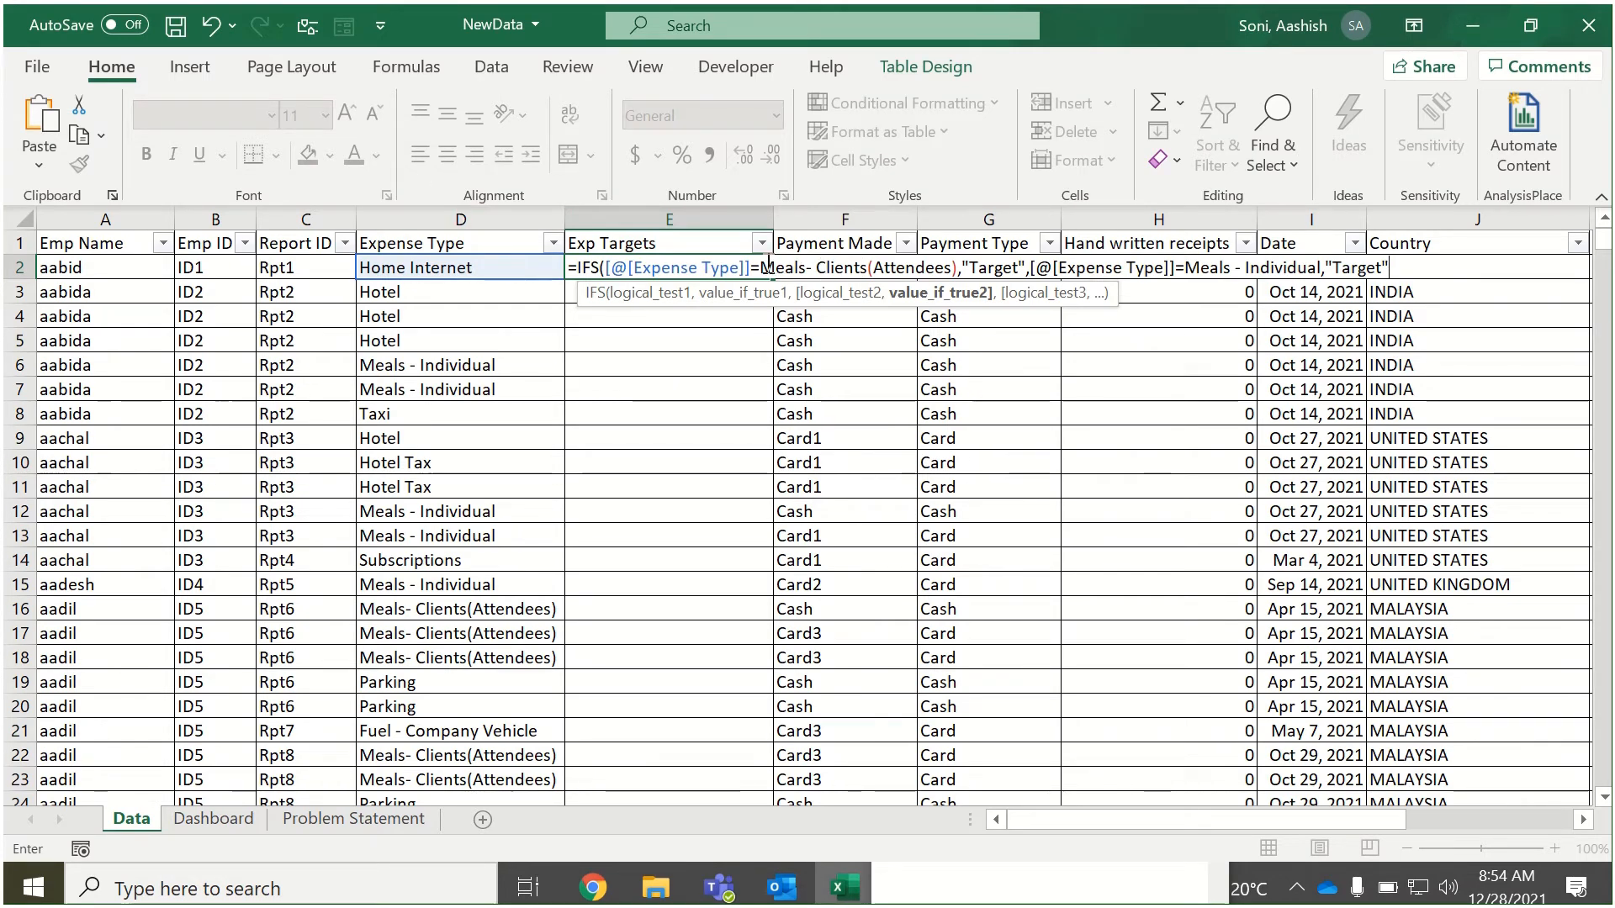
Enclose Meals- Clients(Attendees) and Meals - Individual in double quotation marks within the IFS formula.
mouse_move(762, 267)
left_mouse_down()
mouse_move(959, 268)
mouse_move(761, 268)
left_mouse_up()
type("\"")
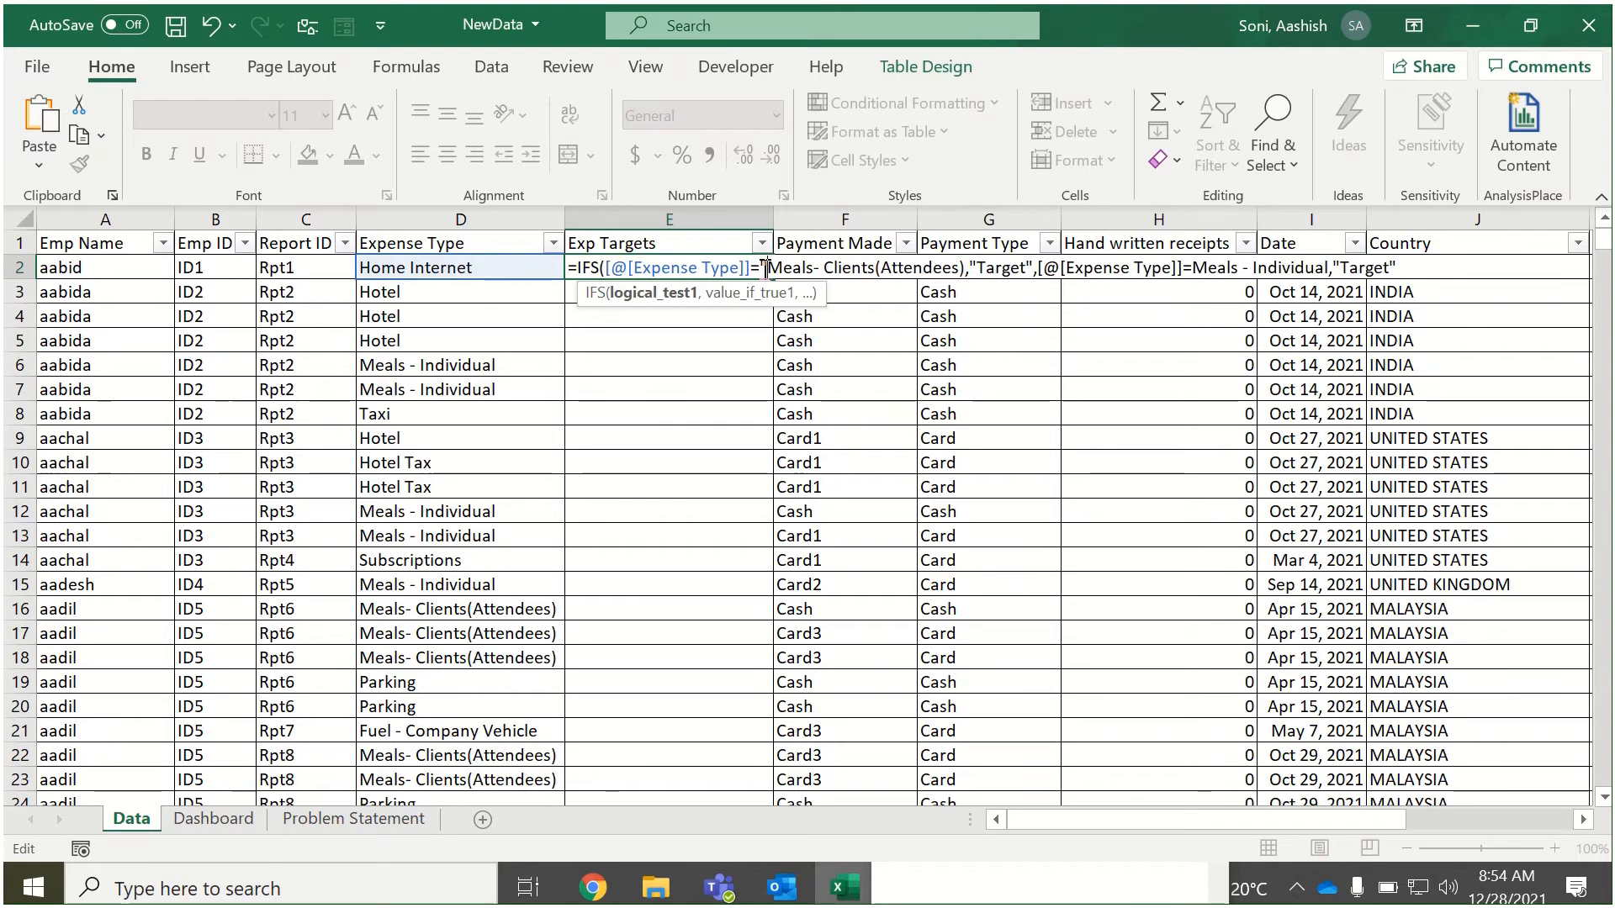
left_click(965, 268)
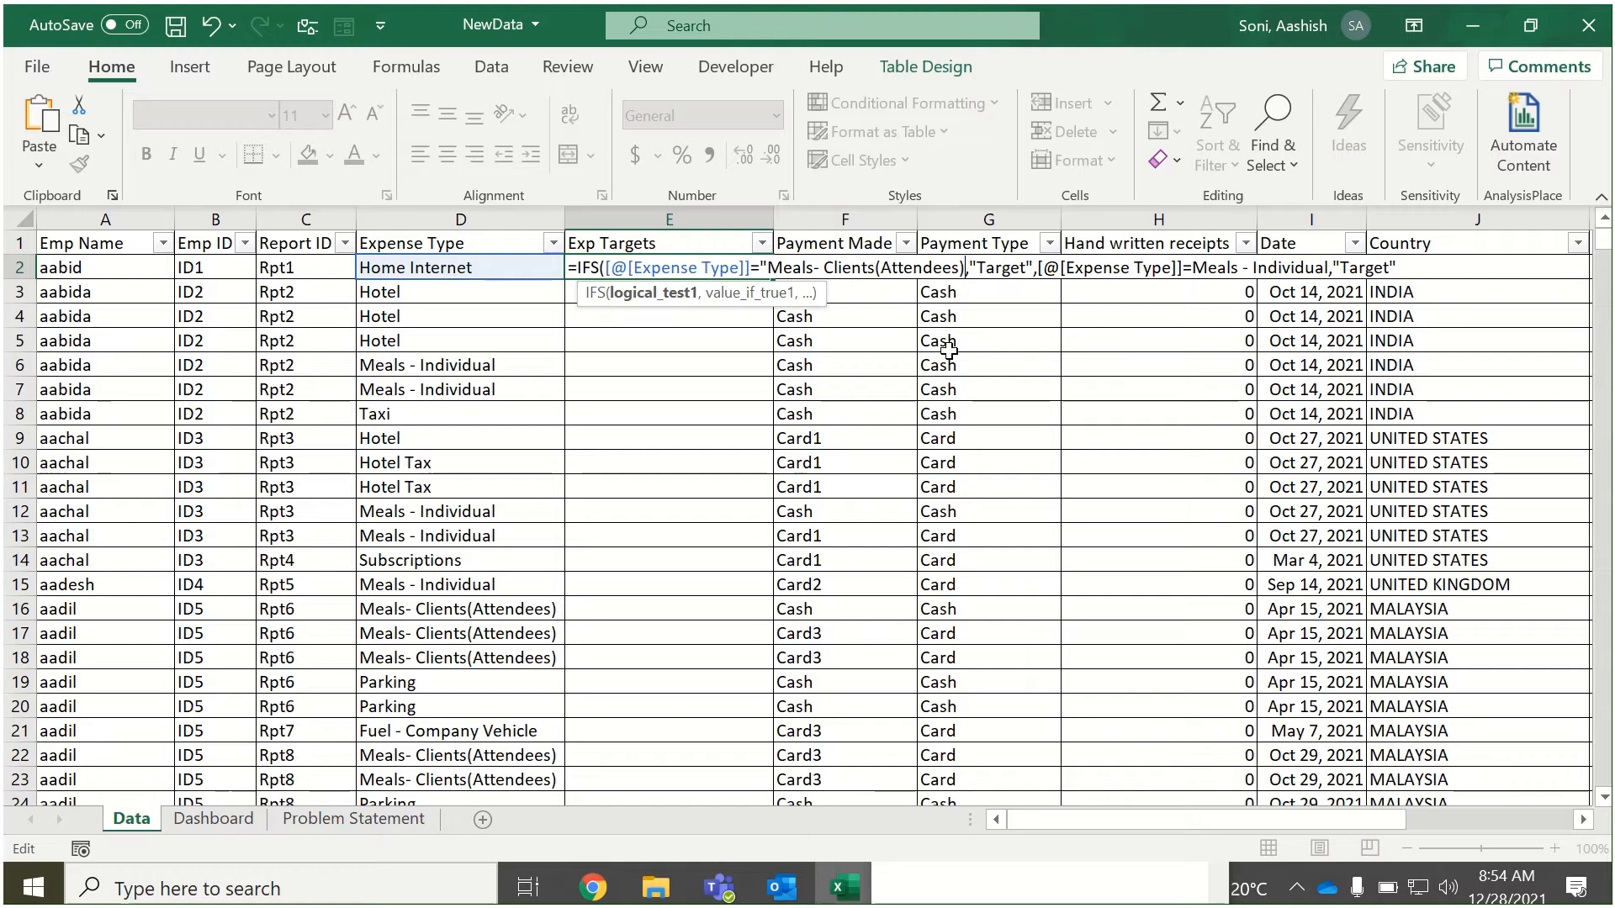
type("\"")
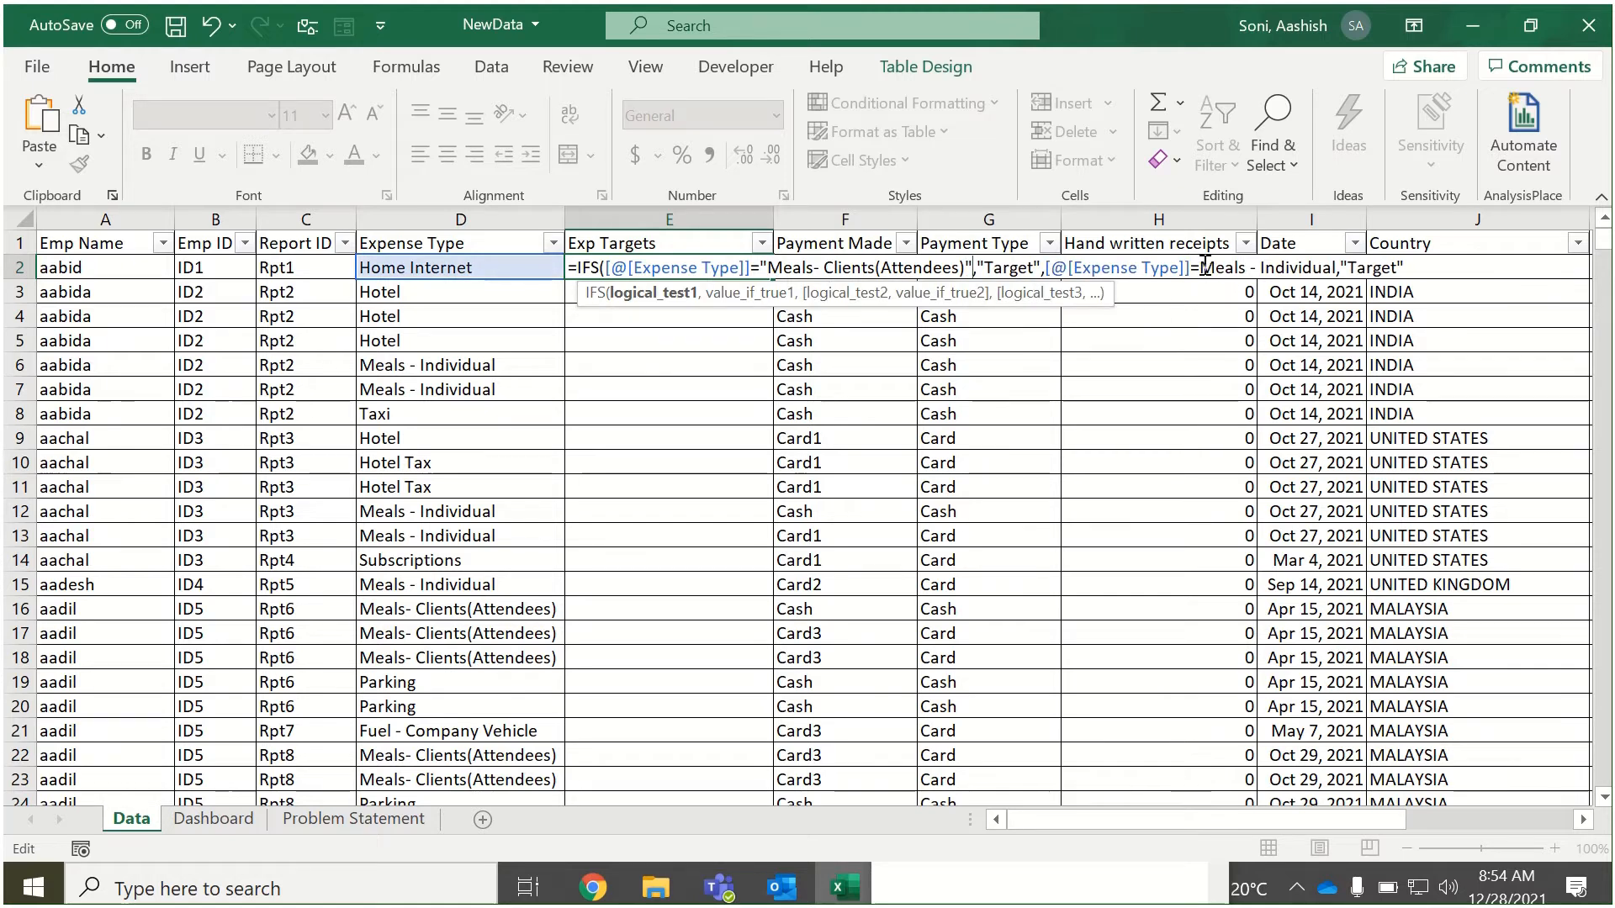
left_click(1205, 267)
type("\",")
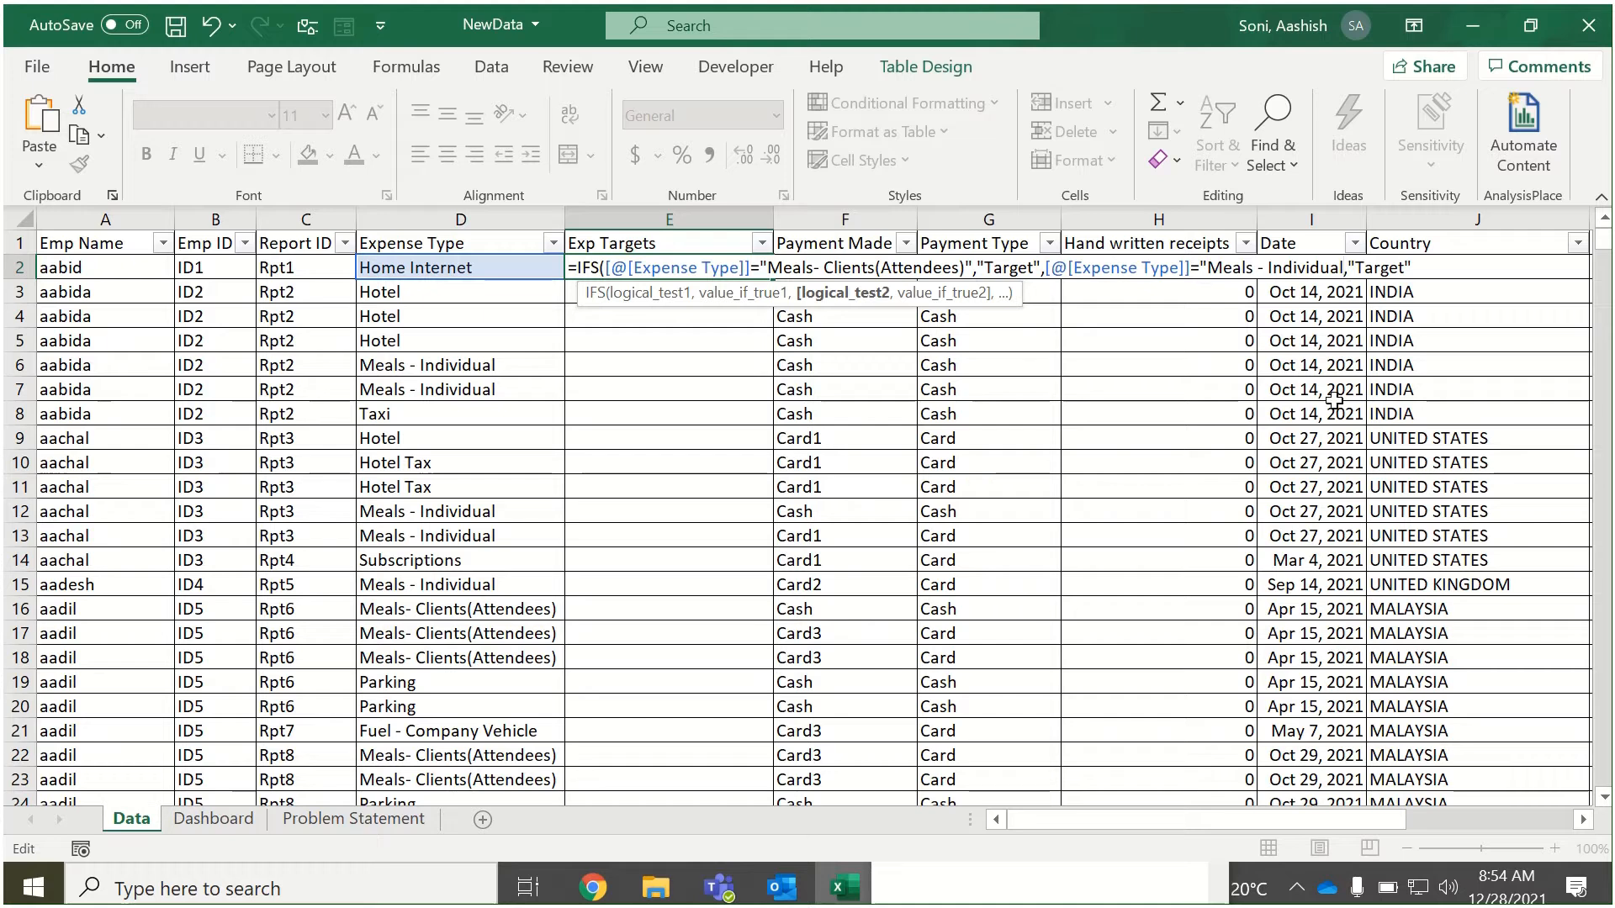
type("\"")
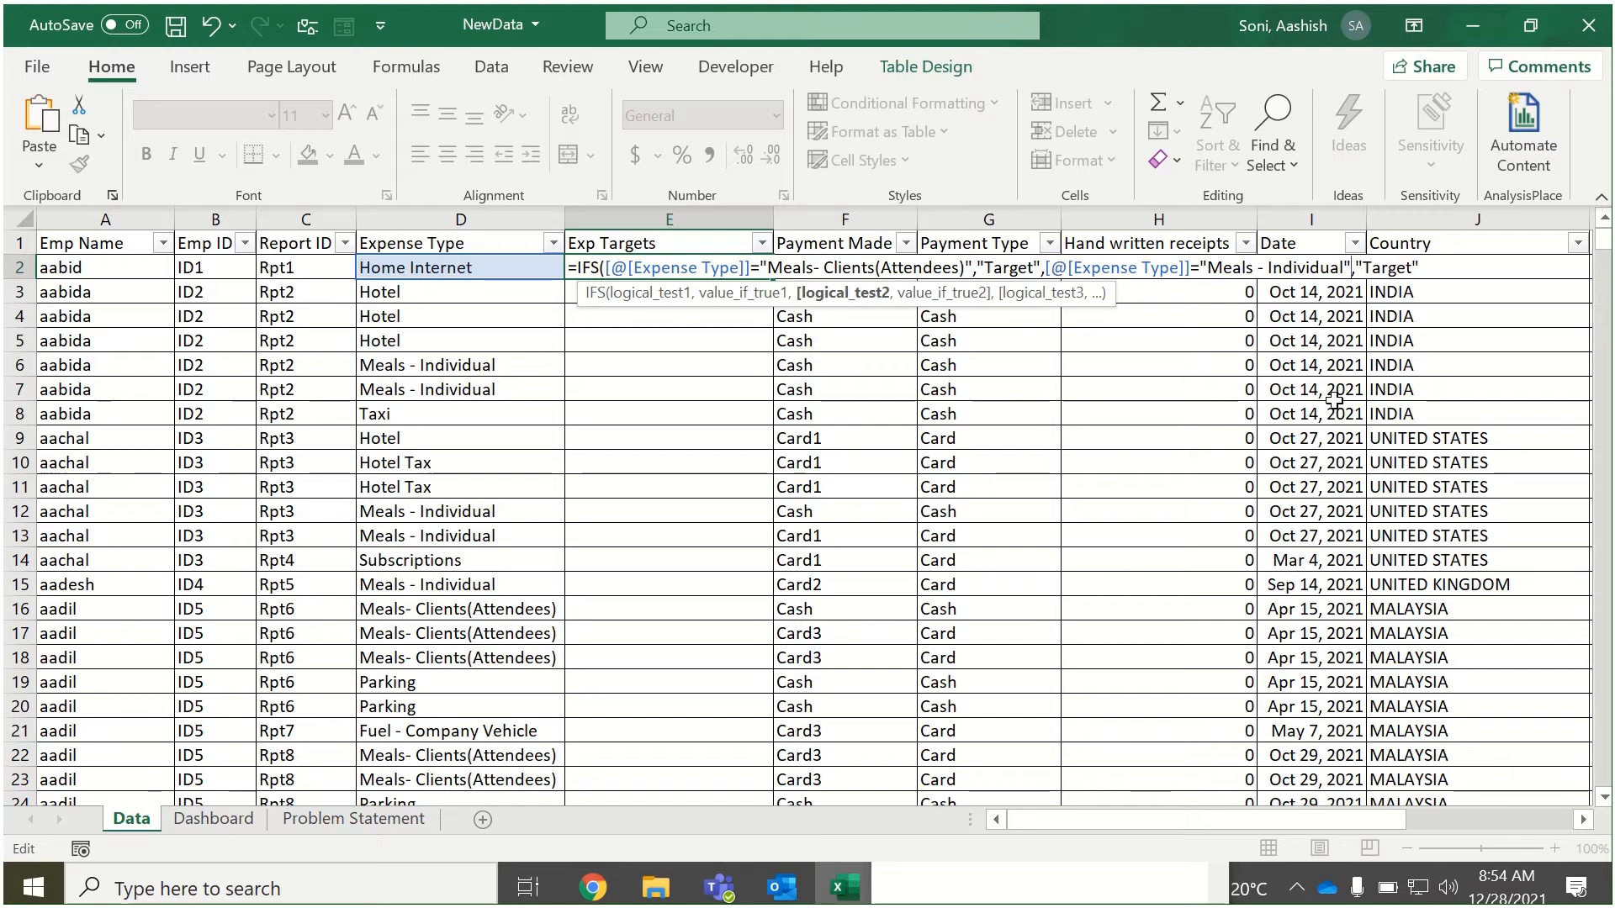
Copy the text "Entertainment" from the expense-type list in Notepad and return to the end of the IFS formula.
left_click(1101, 890)
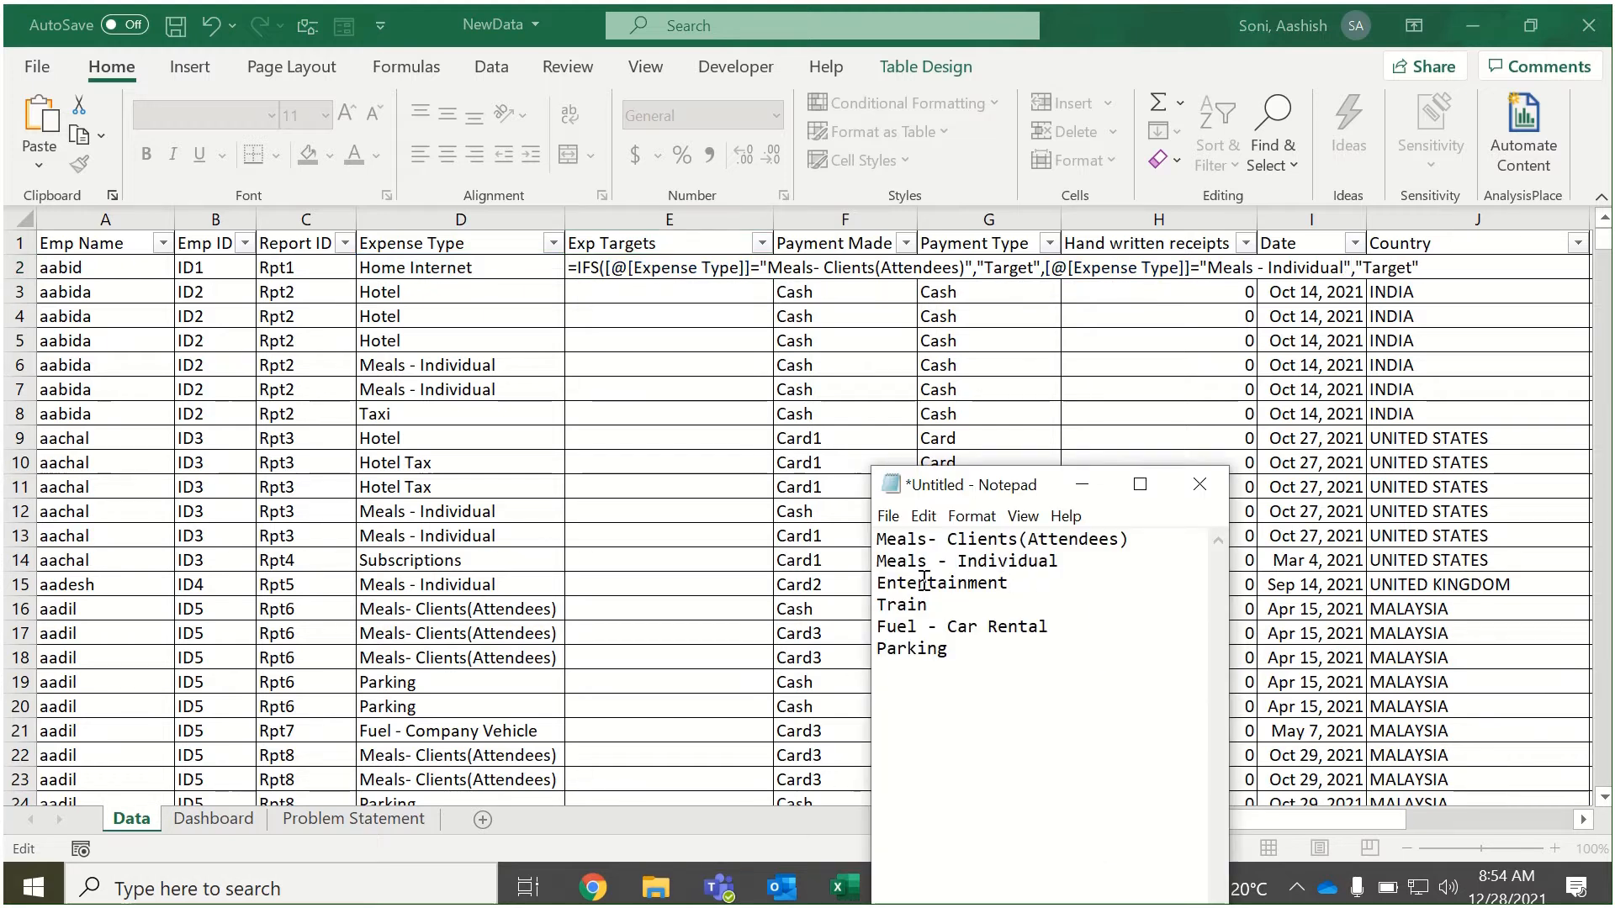
left_click_drag(876, 583, 1012, 583)
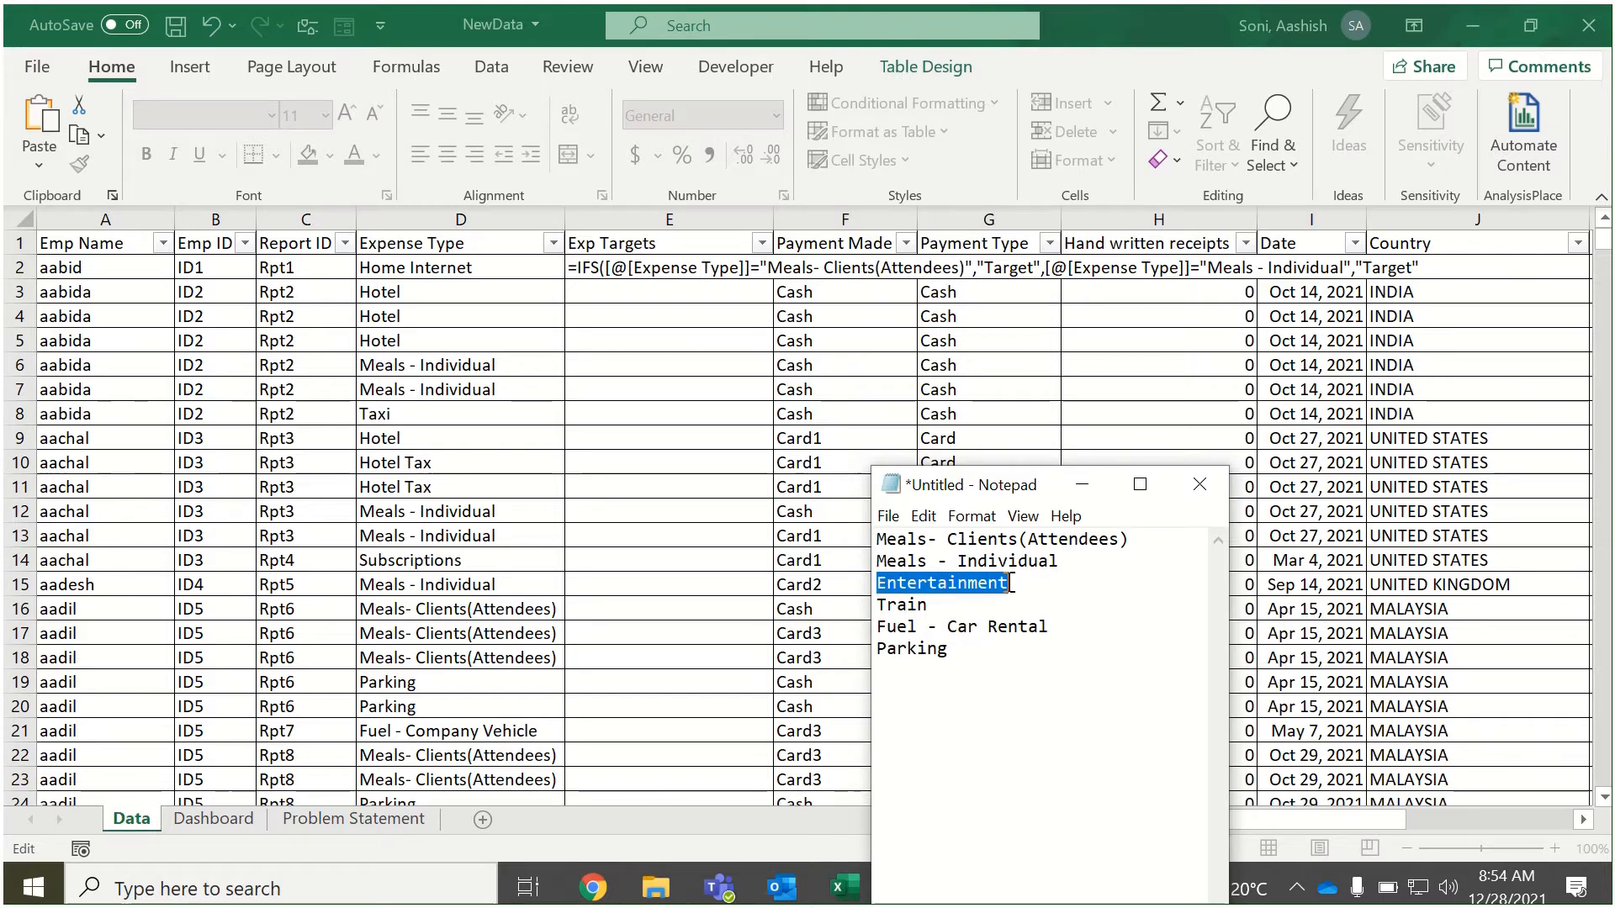
left_click(1438, 267)
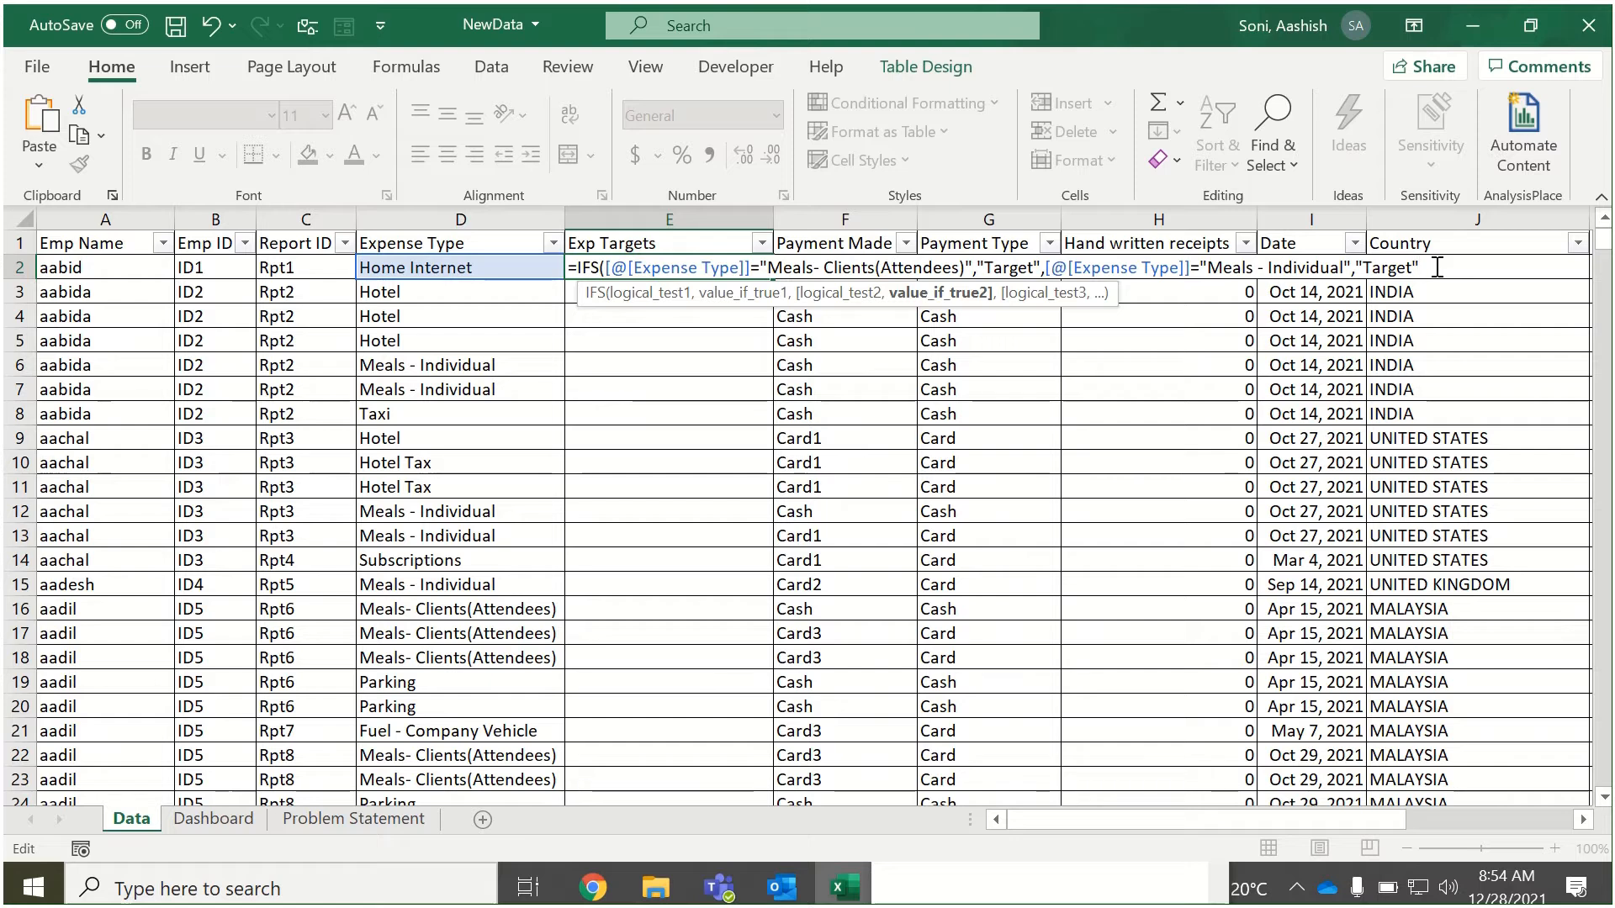
Add a third IFS test comparing [@[Expense Type]] with "Entertainment", returning "Target".
type(",")
left_click(454, 267)
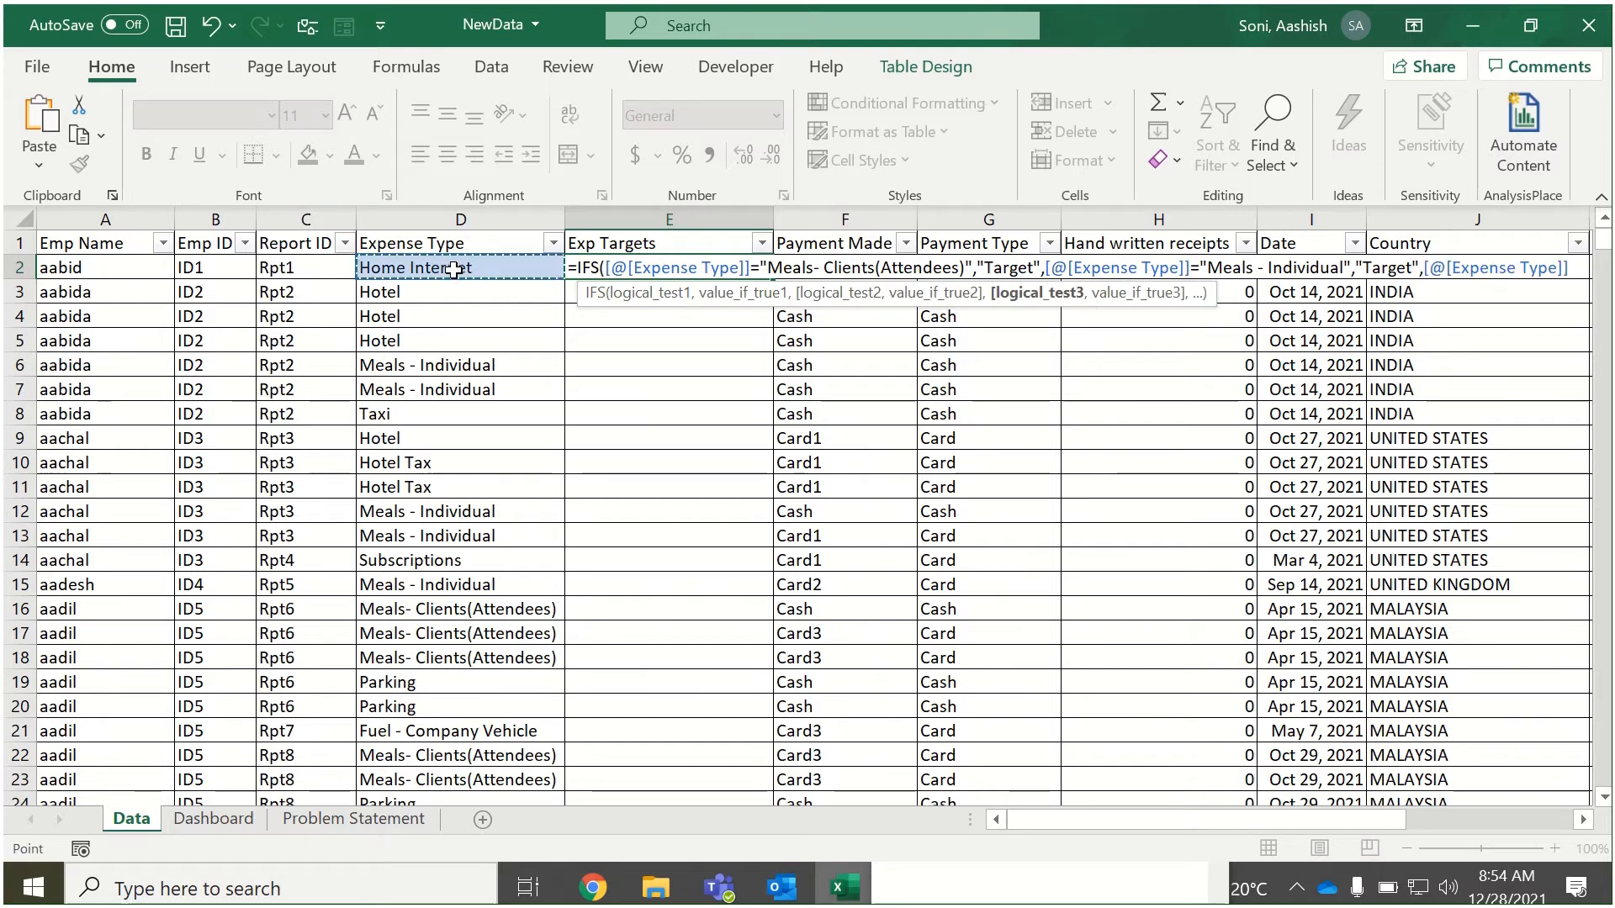
type("=\"")
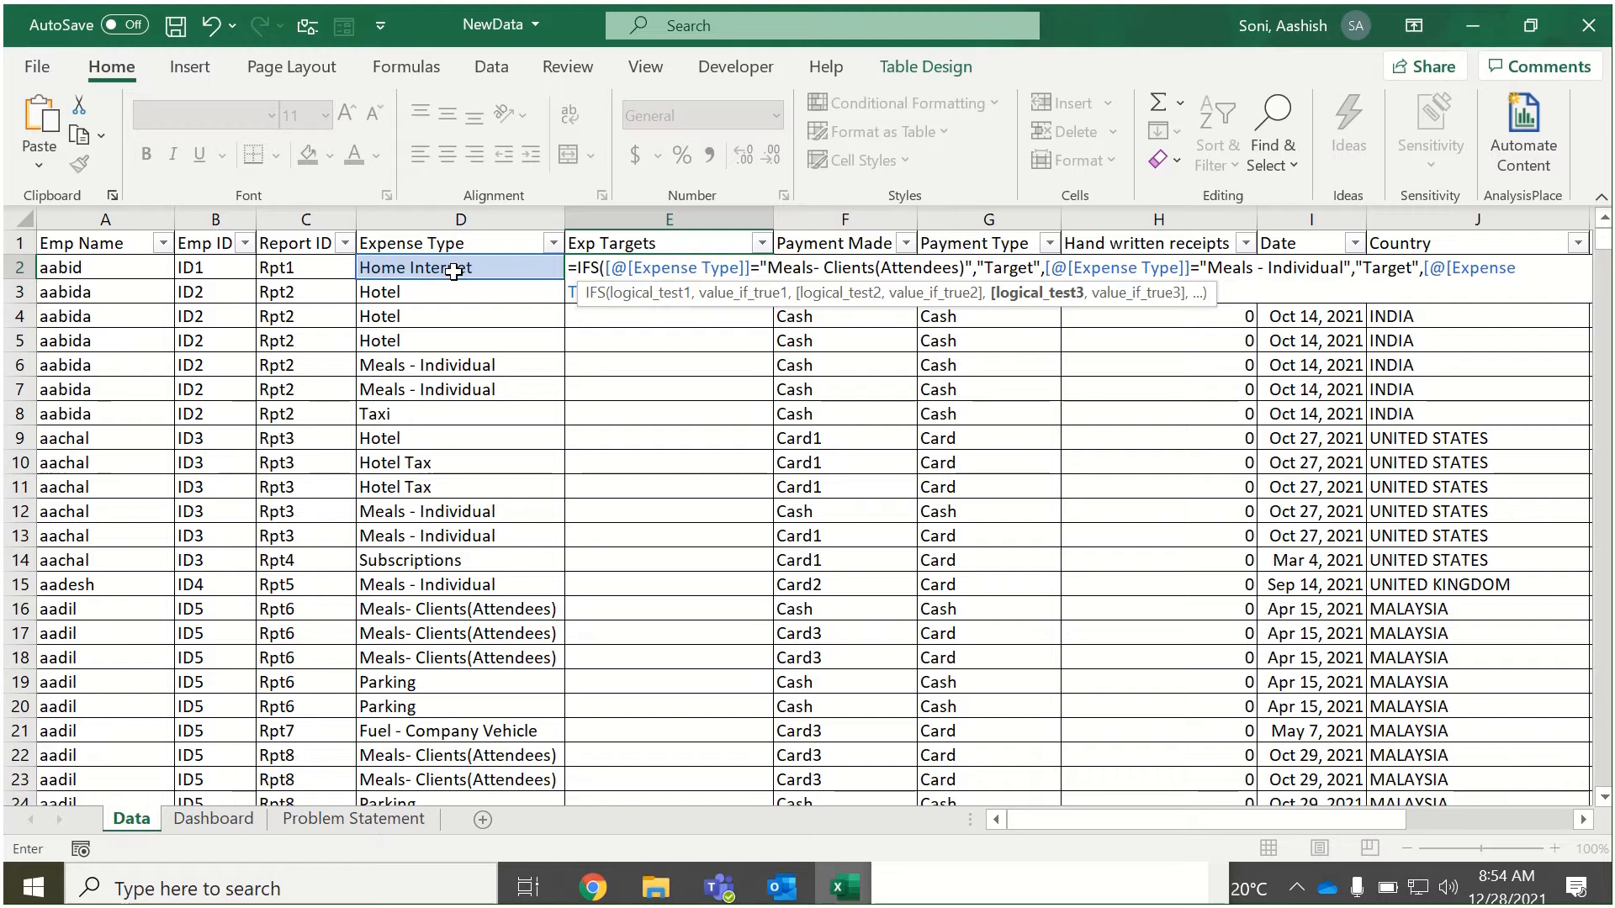
key("ctrl+z")
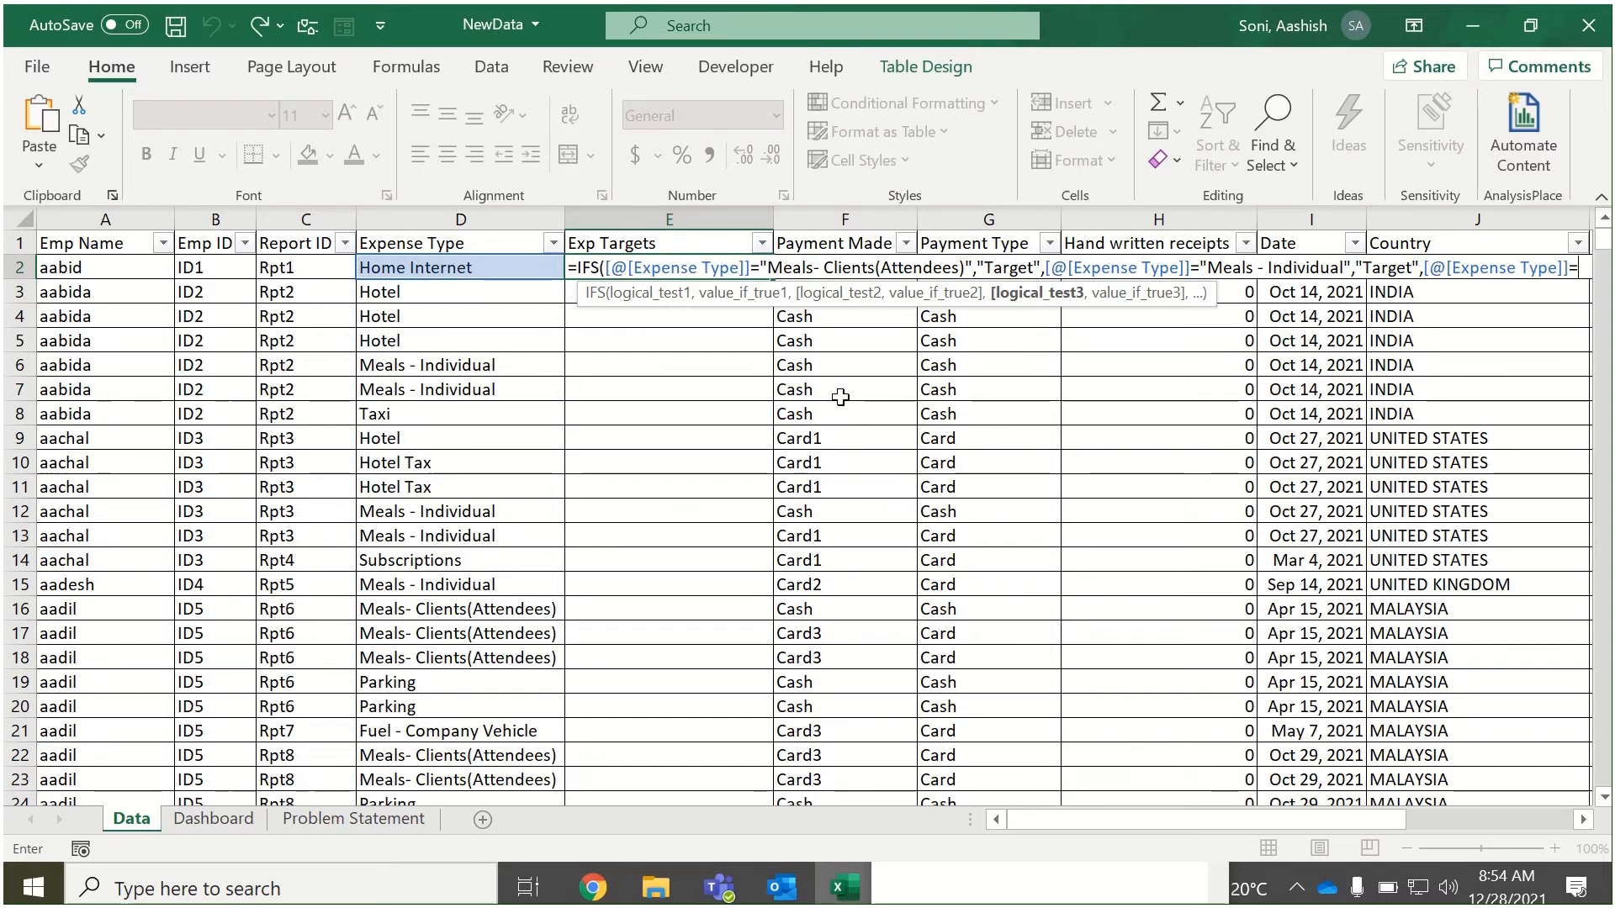
type("\"Entertainment\"")
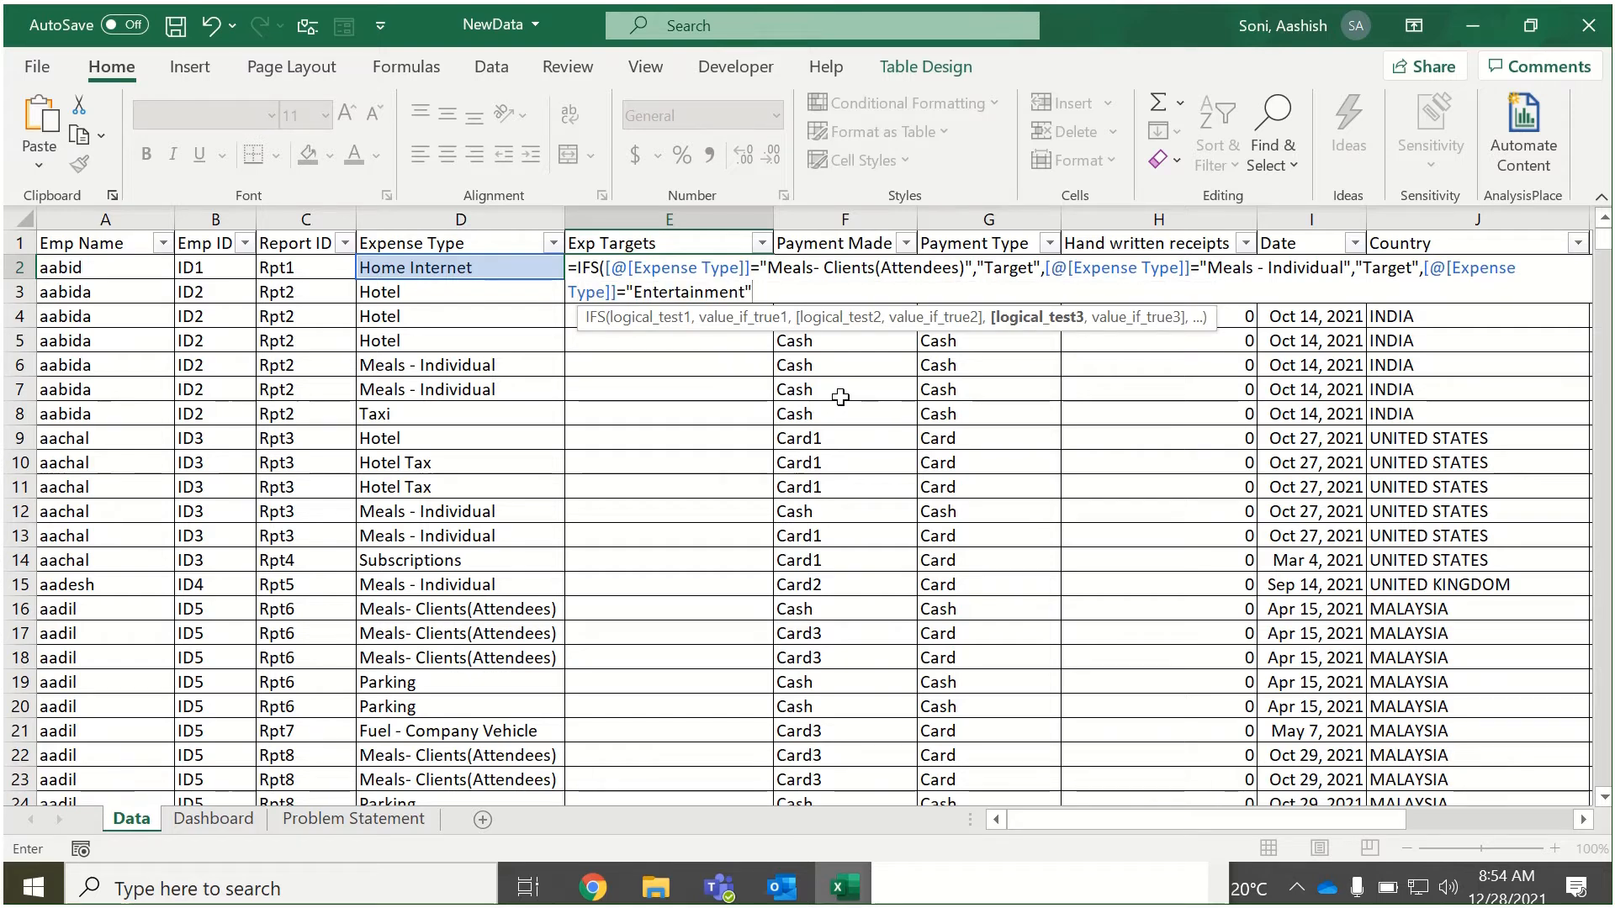
type(",\"Tar")
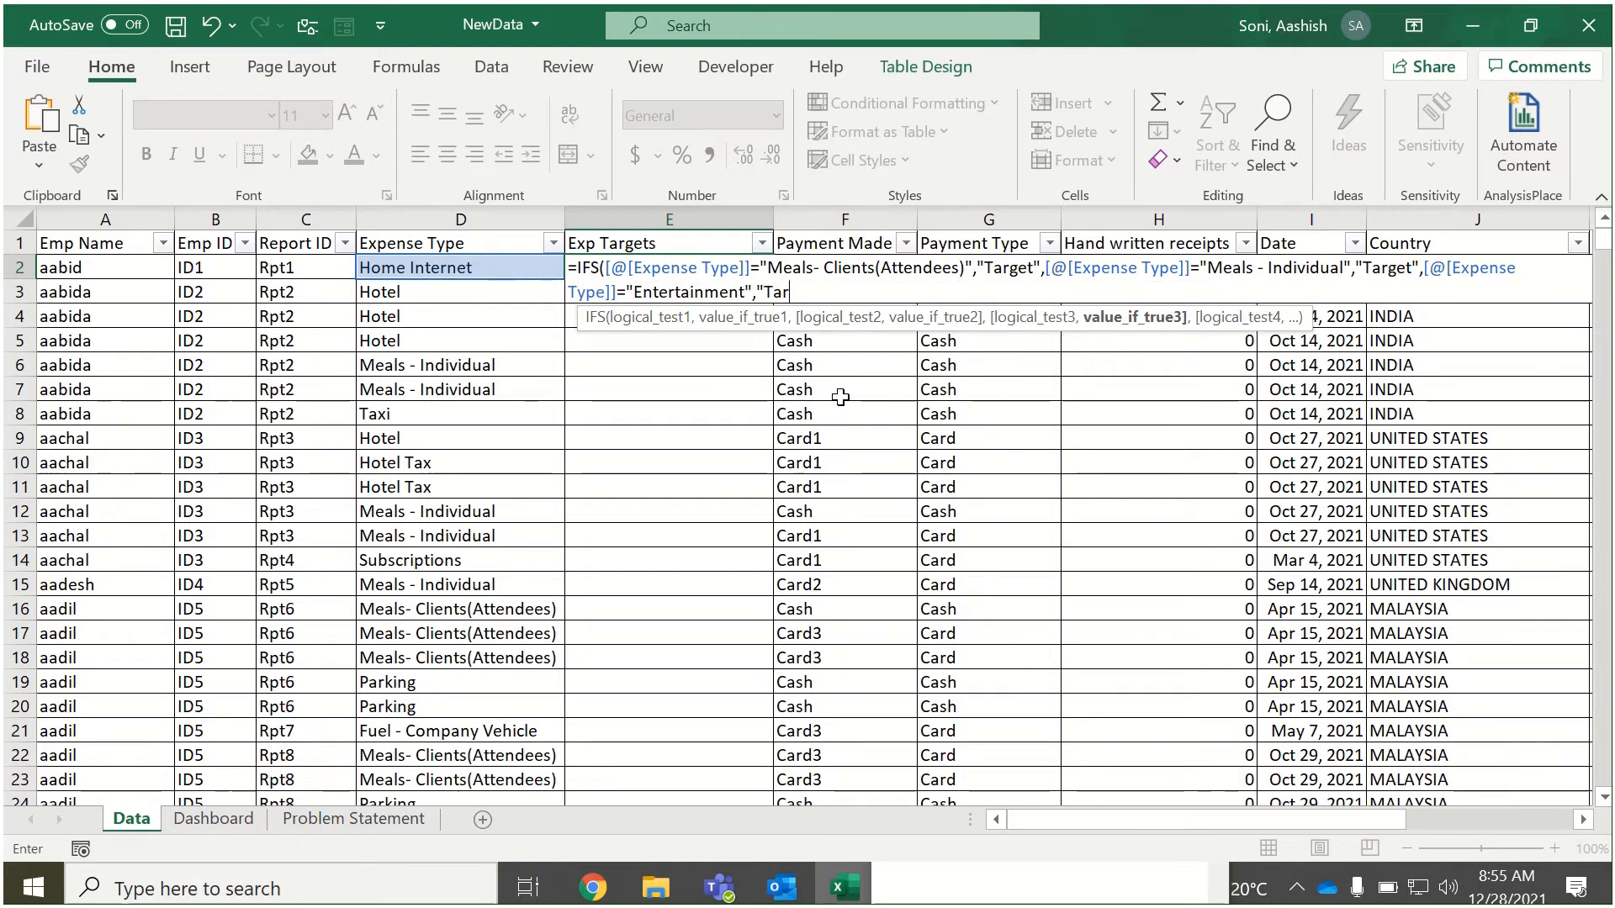
type("get\"")
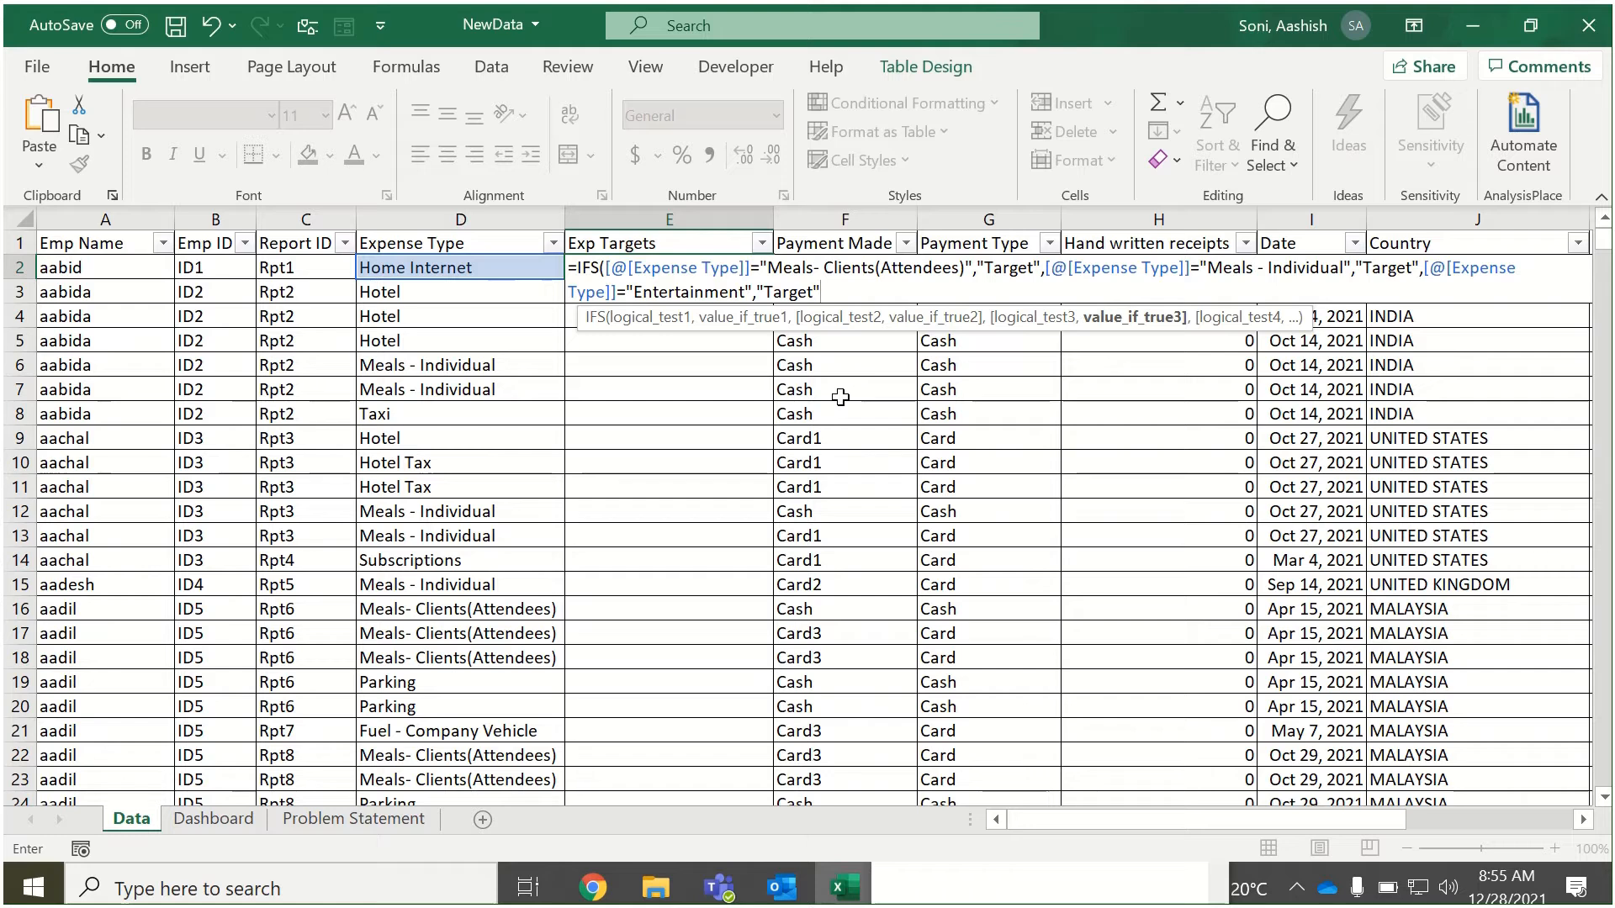
type(",")
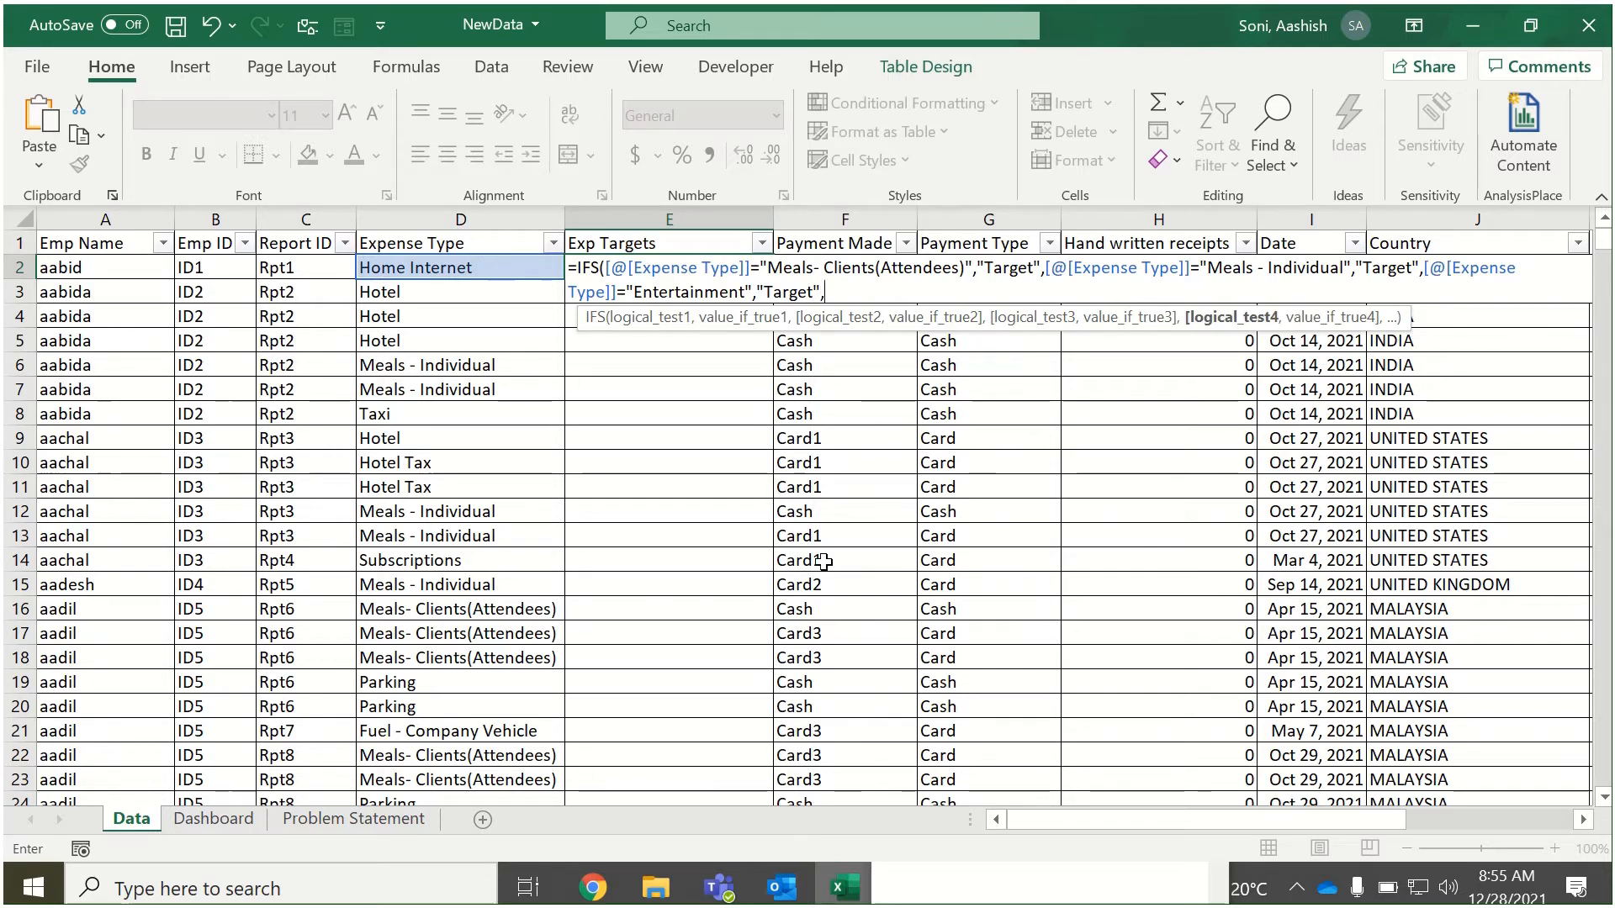
Copy the text "Train" from the expense-type list in Notepad and return to the IFS formula.
left_click(927, 880)
double_click(908, 605)
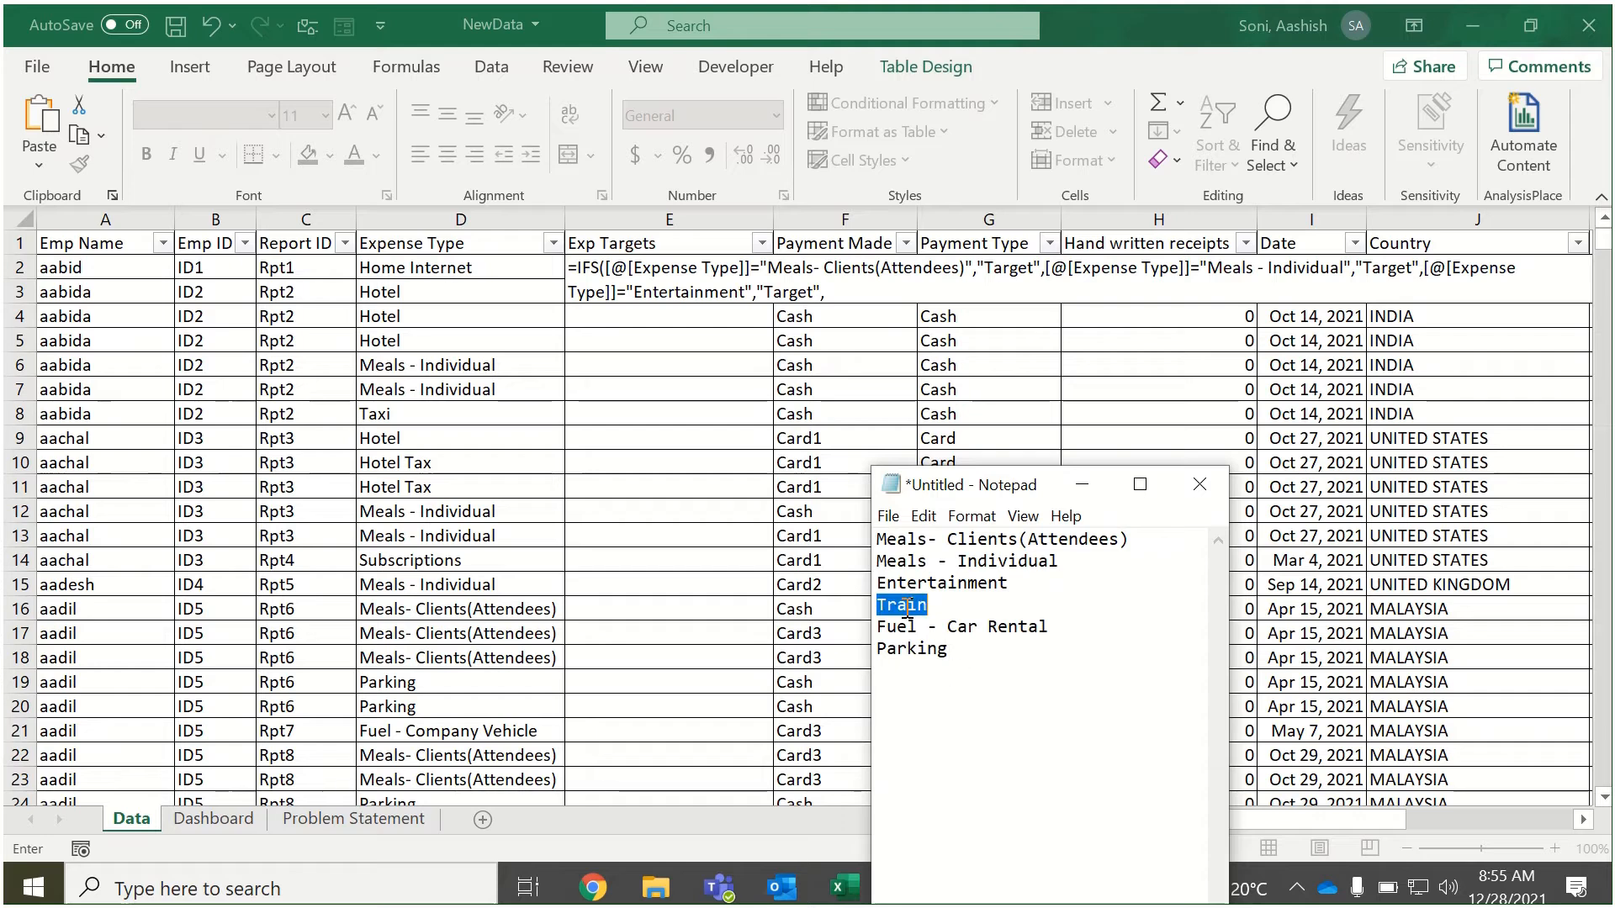
left_click(871, 296)
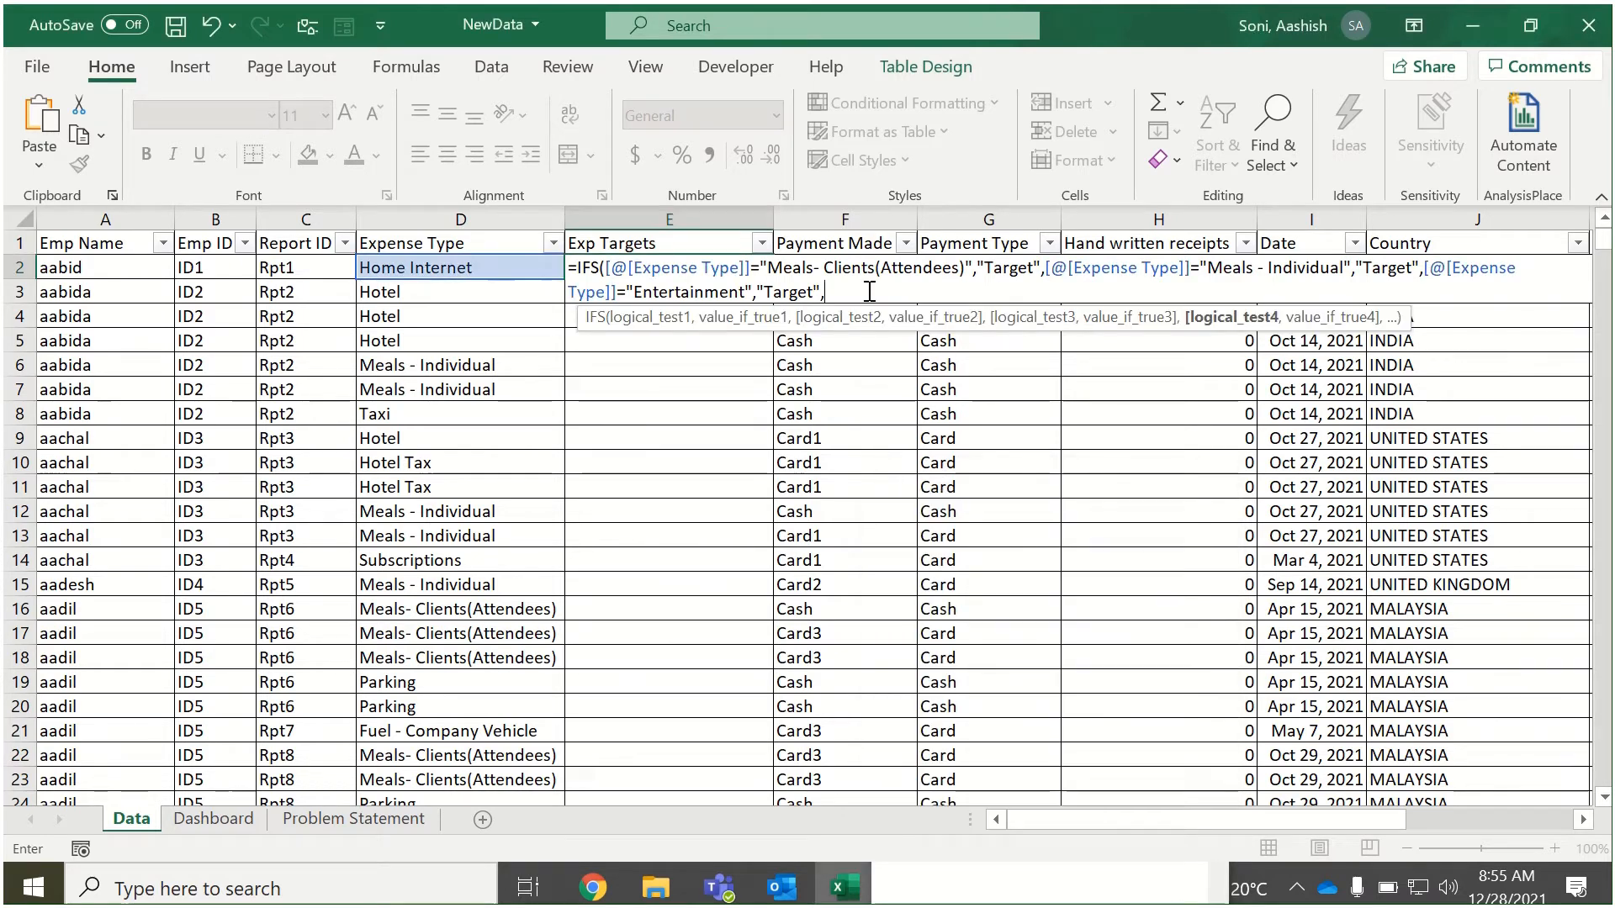
Add a fourth IFS test comparing [@[Expense Type]] with "Train", returning "Target".
left_click(506, 268)
type("=\"")
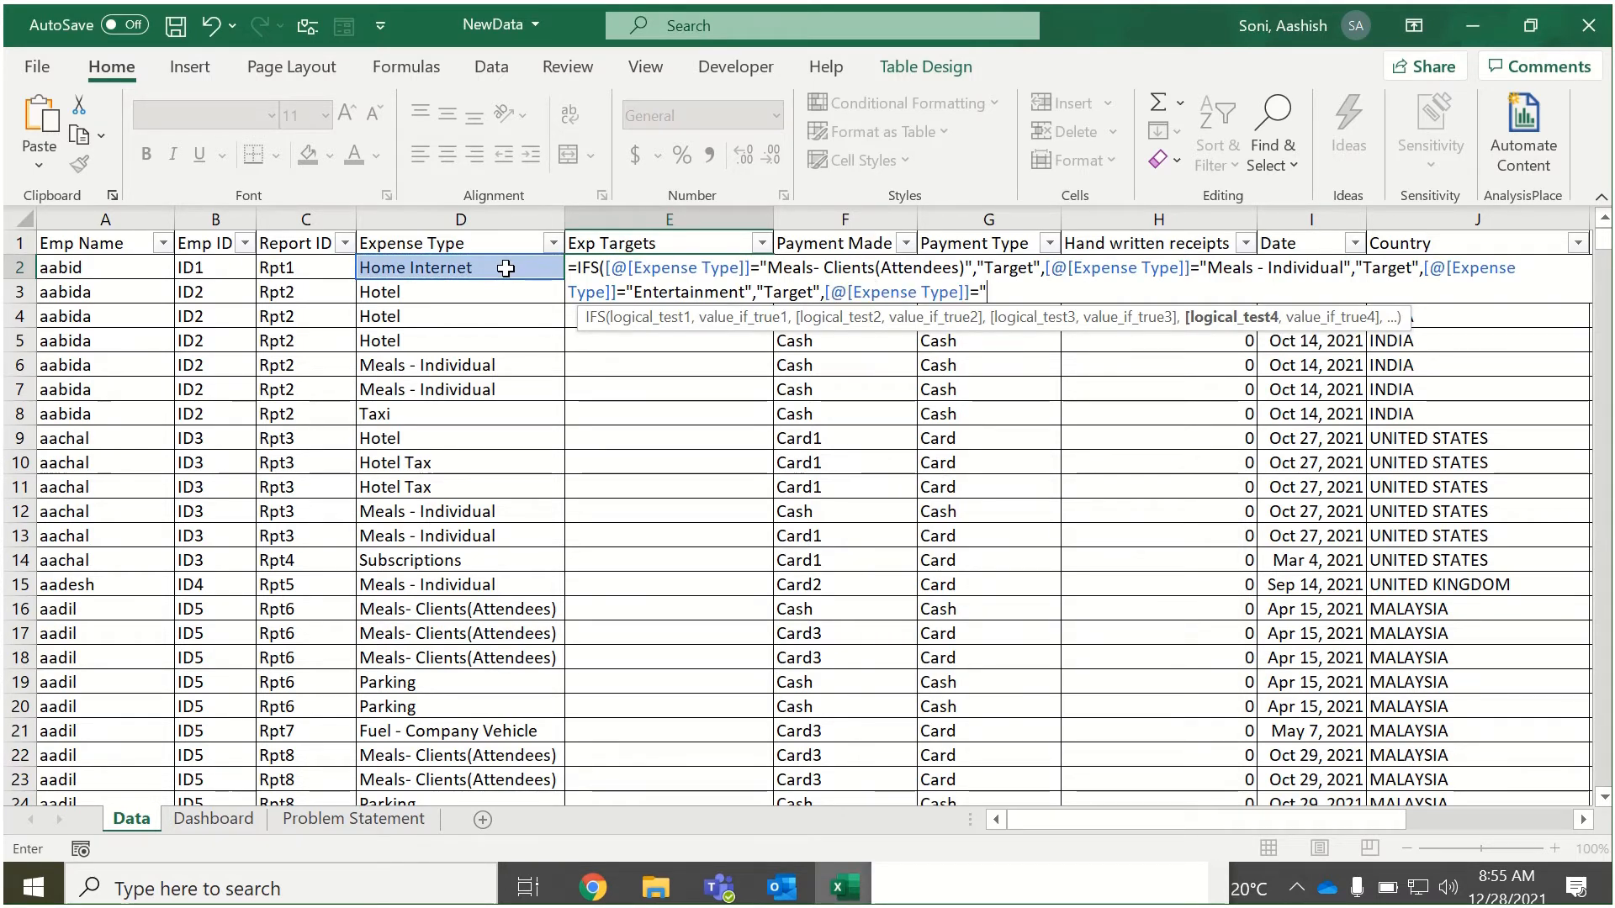
type("Train\"")
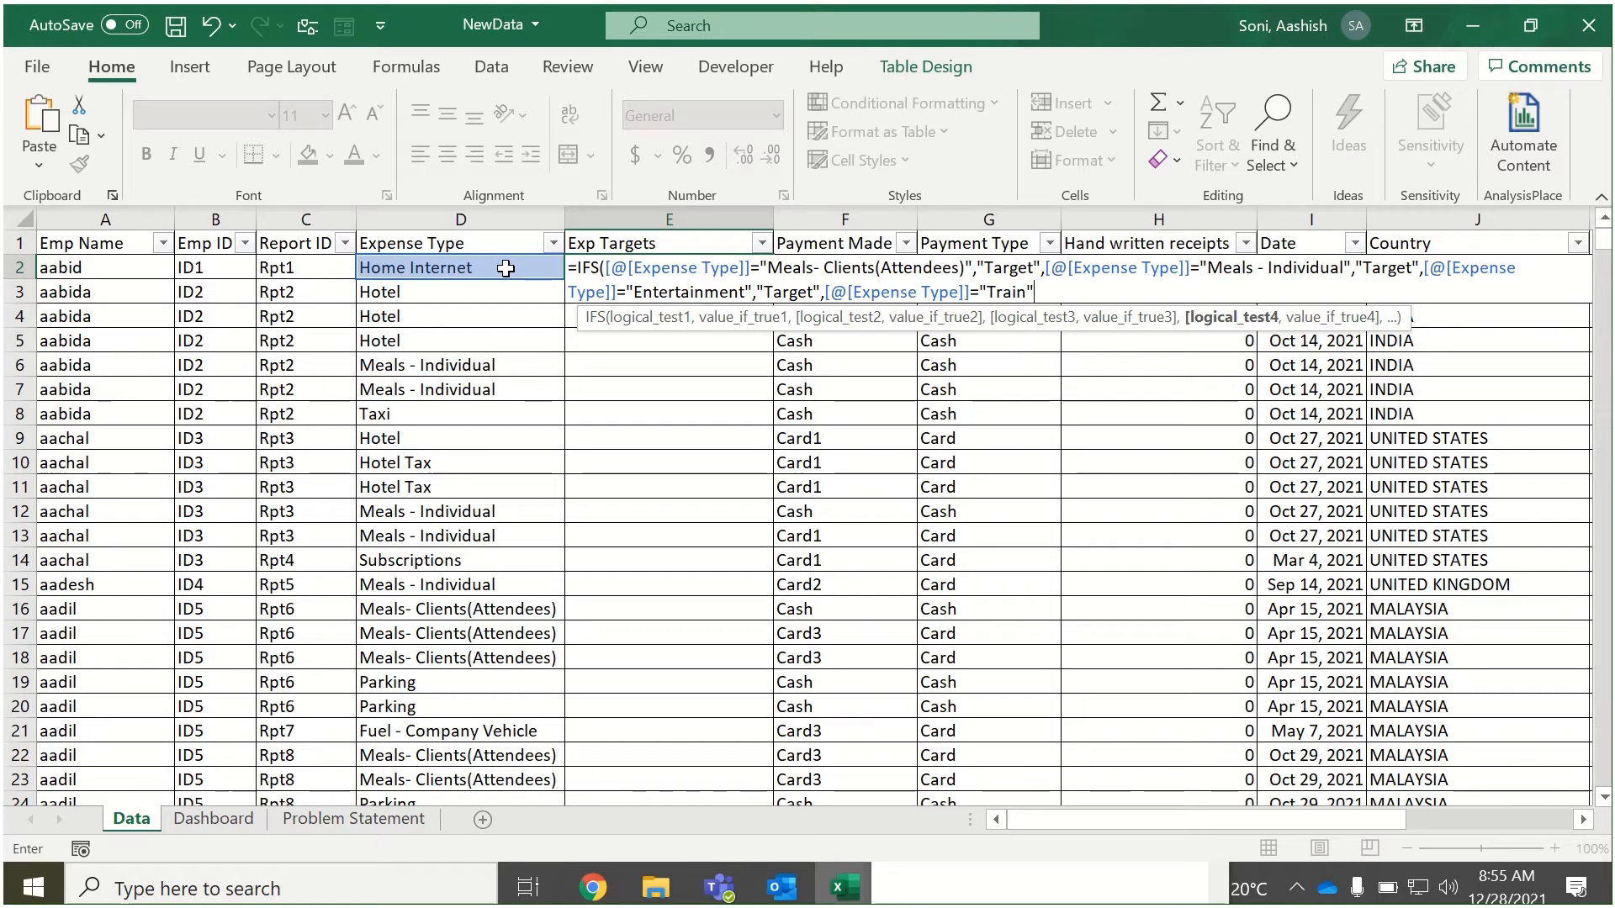
type(",\"T")
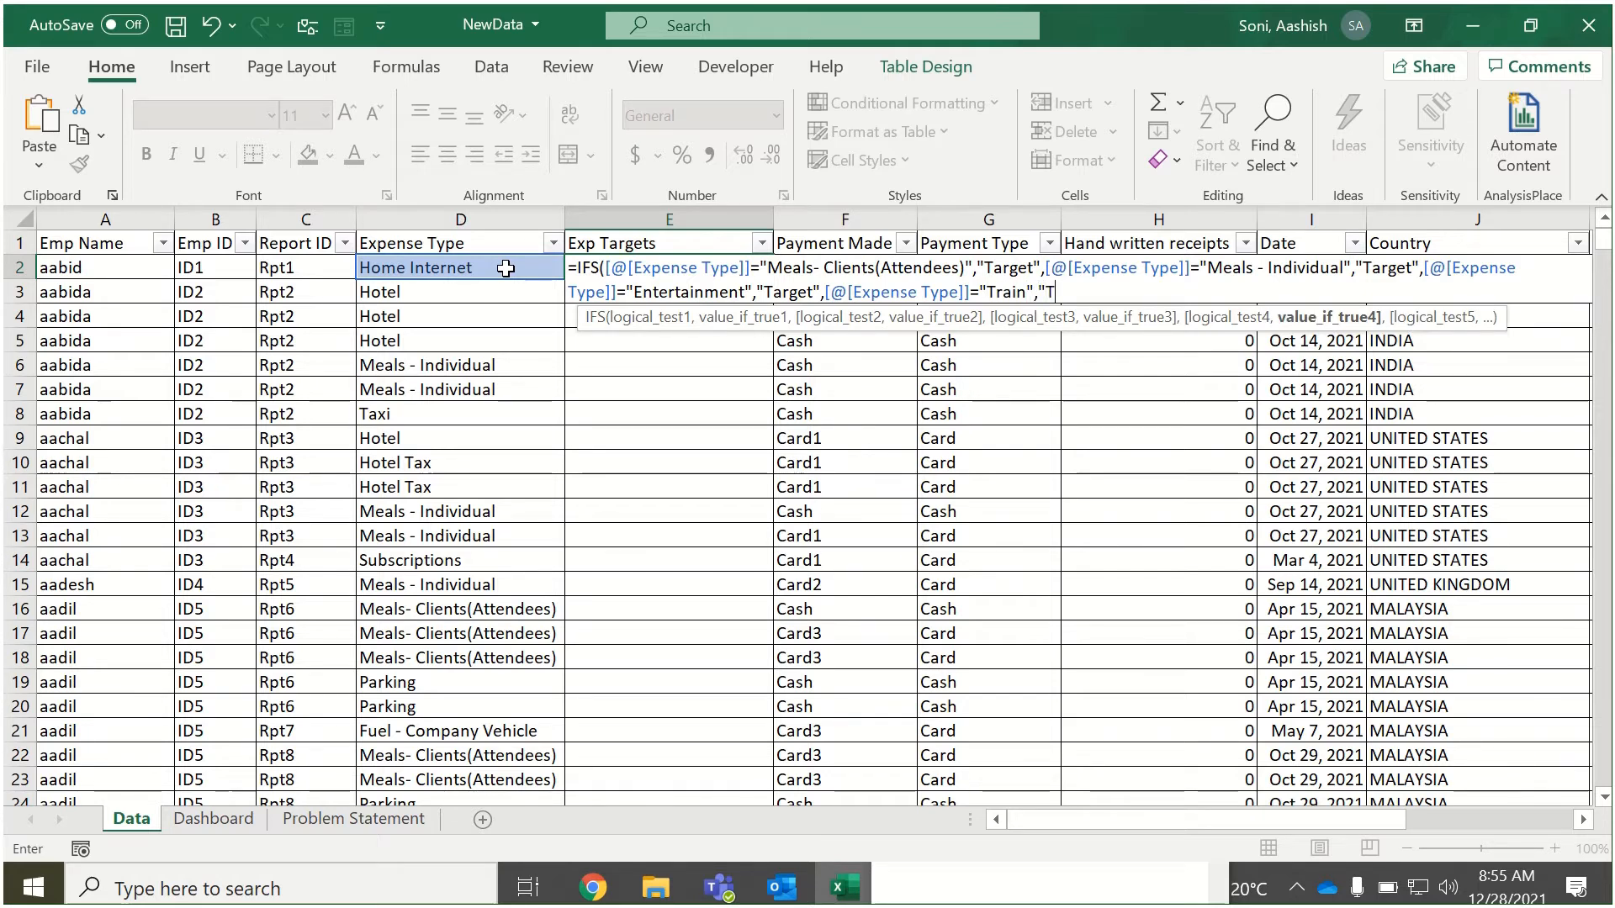
type("arget\"")
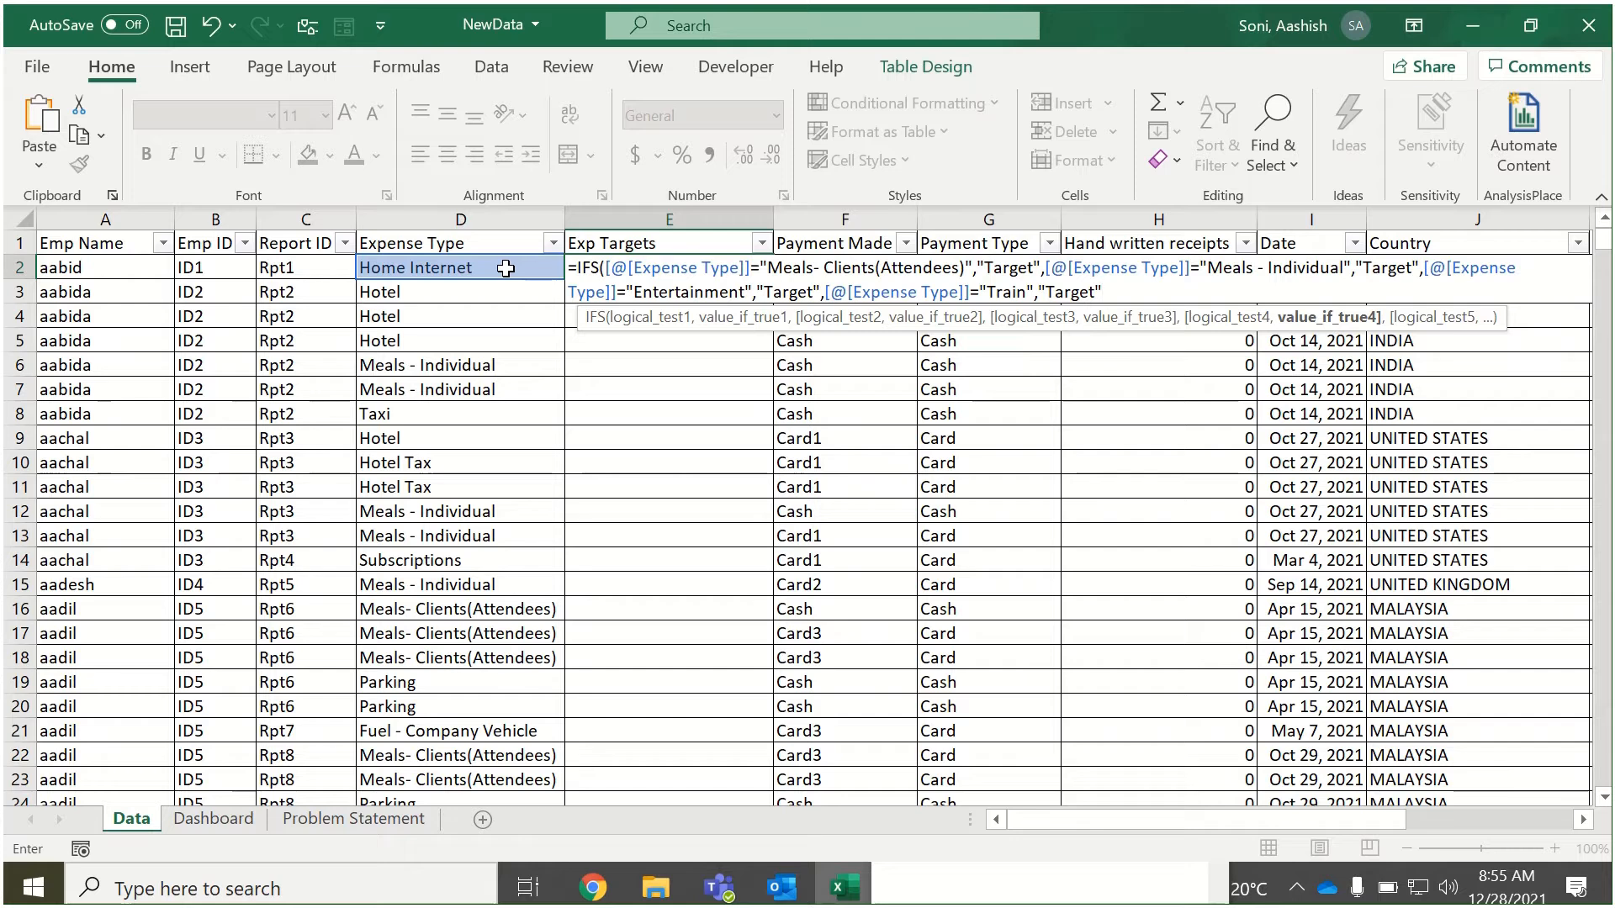
type(",")
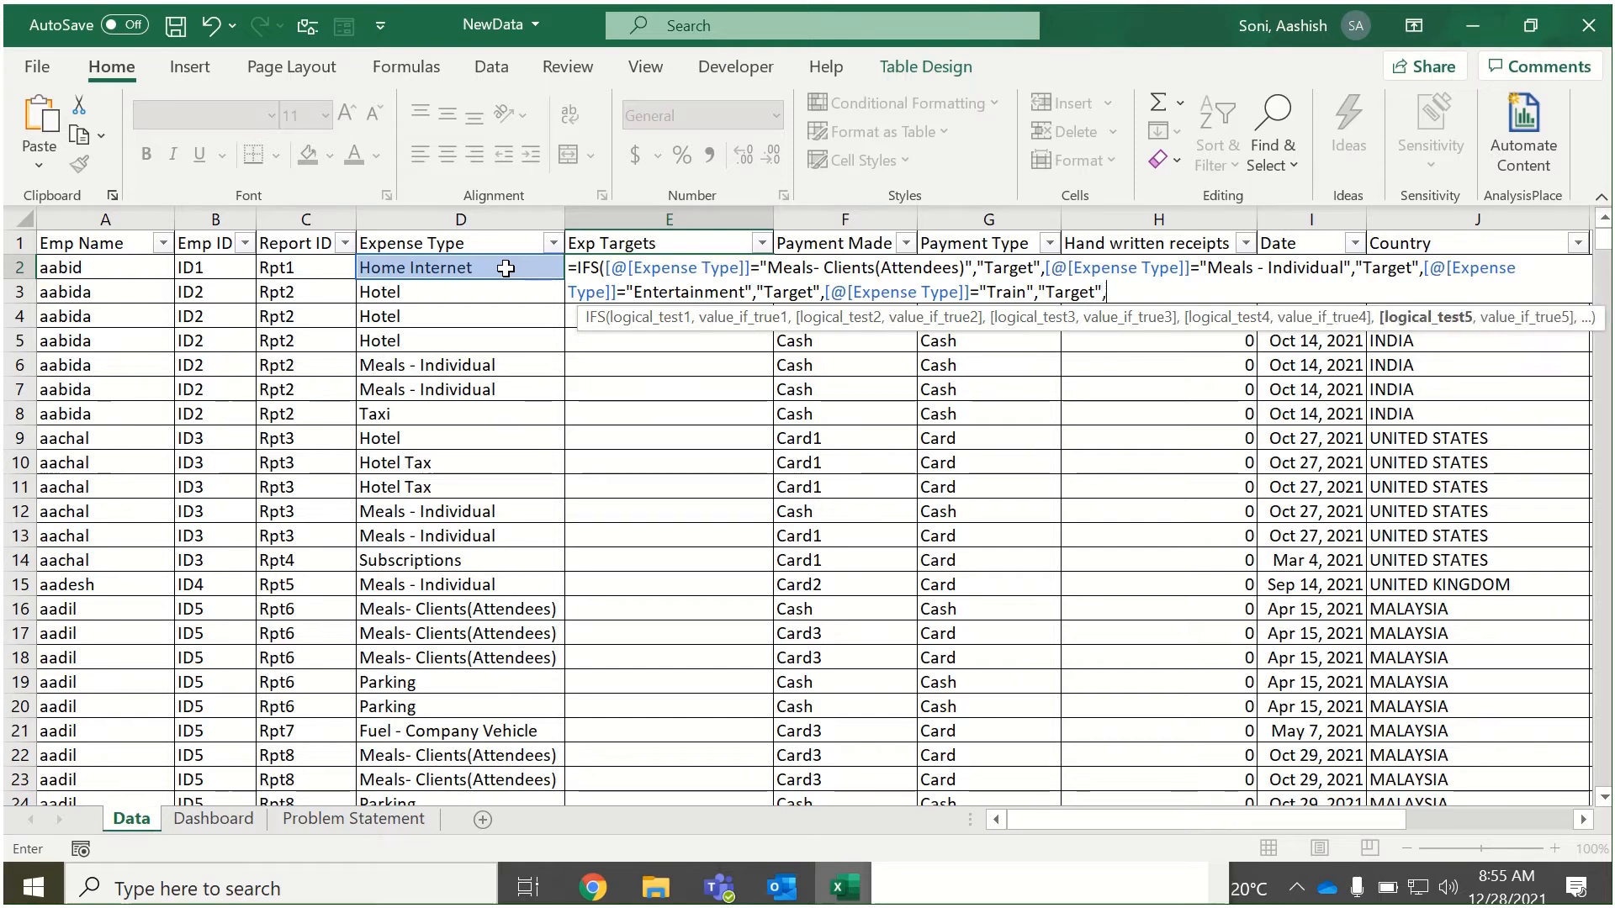
Copy the text "Fuel - Car Rental" from the expense-type list in Notepad and return to the IFS formula.
left_click(1071, 889)
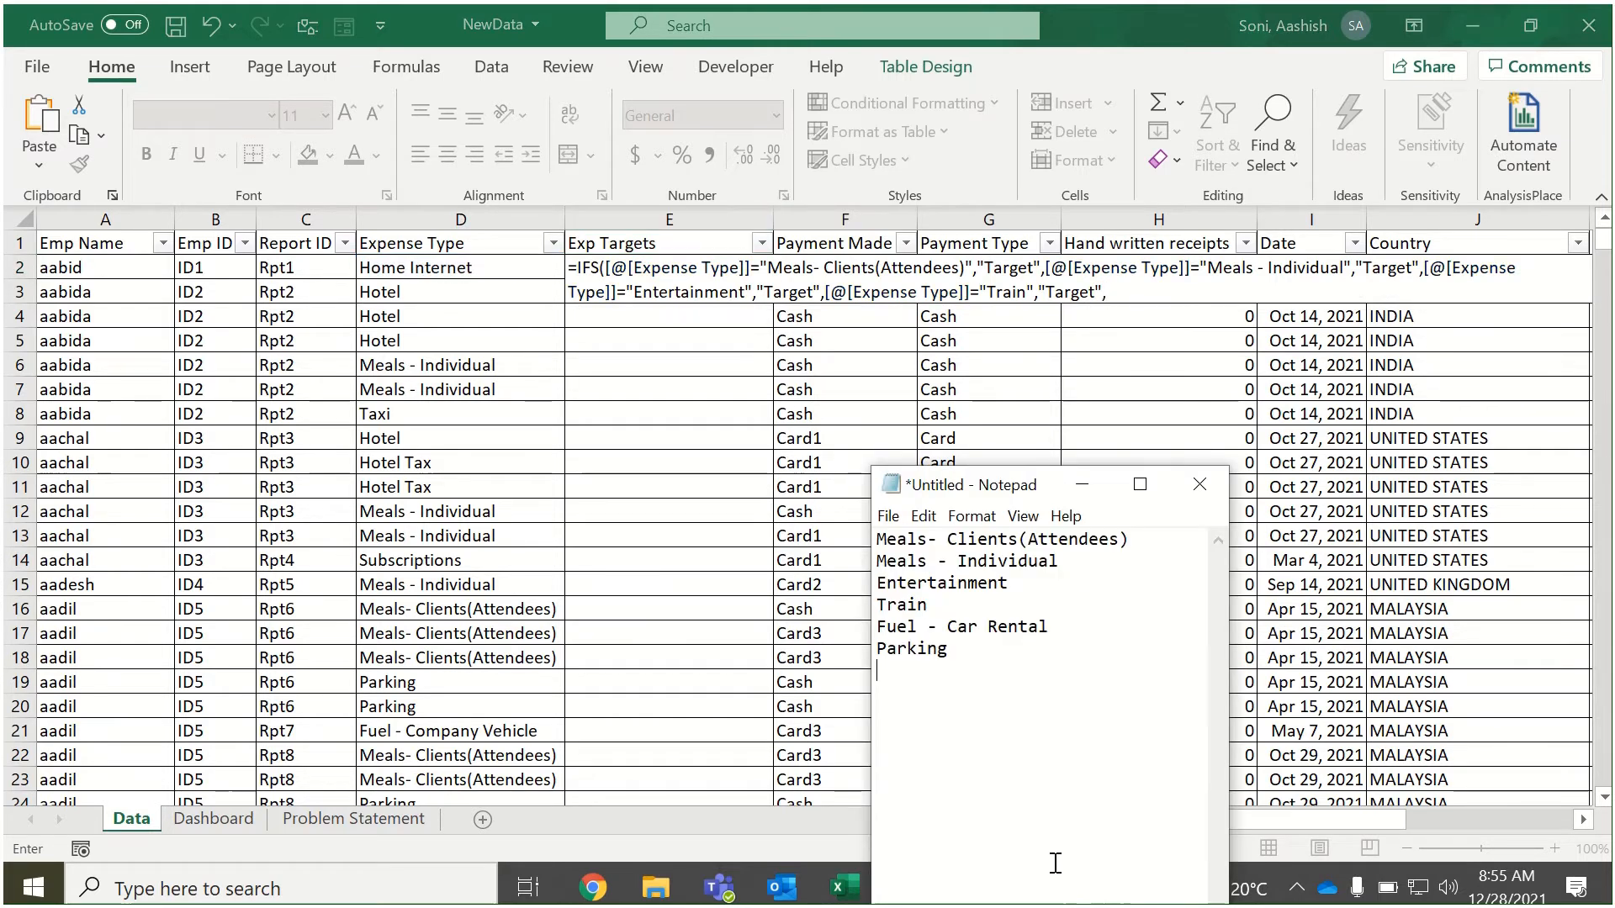
left_click_drag(880, 626, 1048, 627)
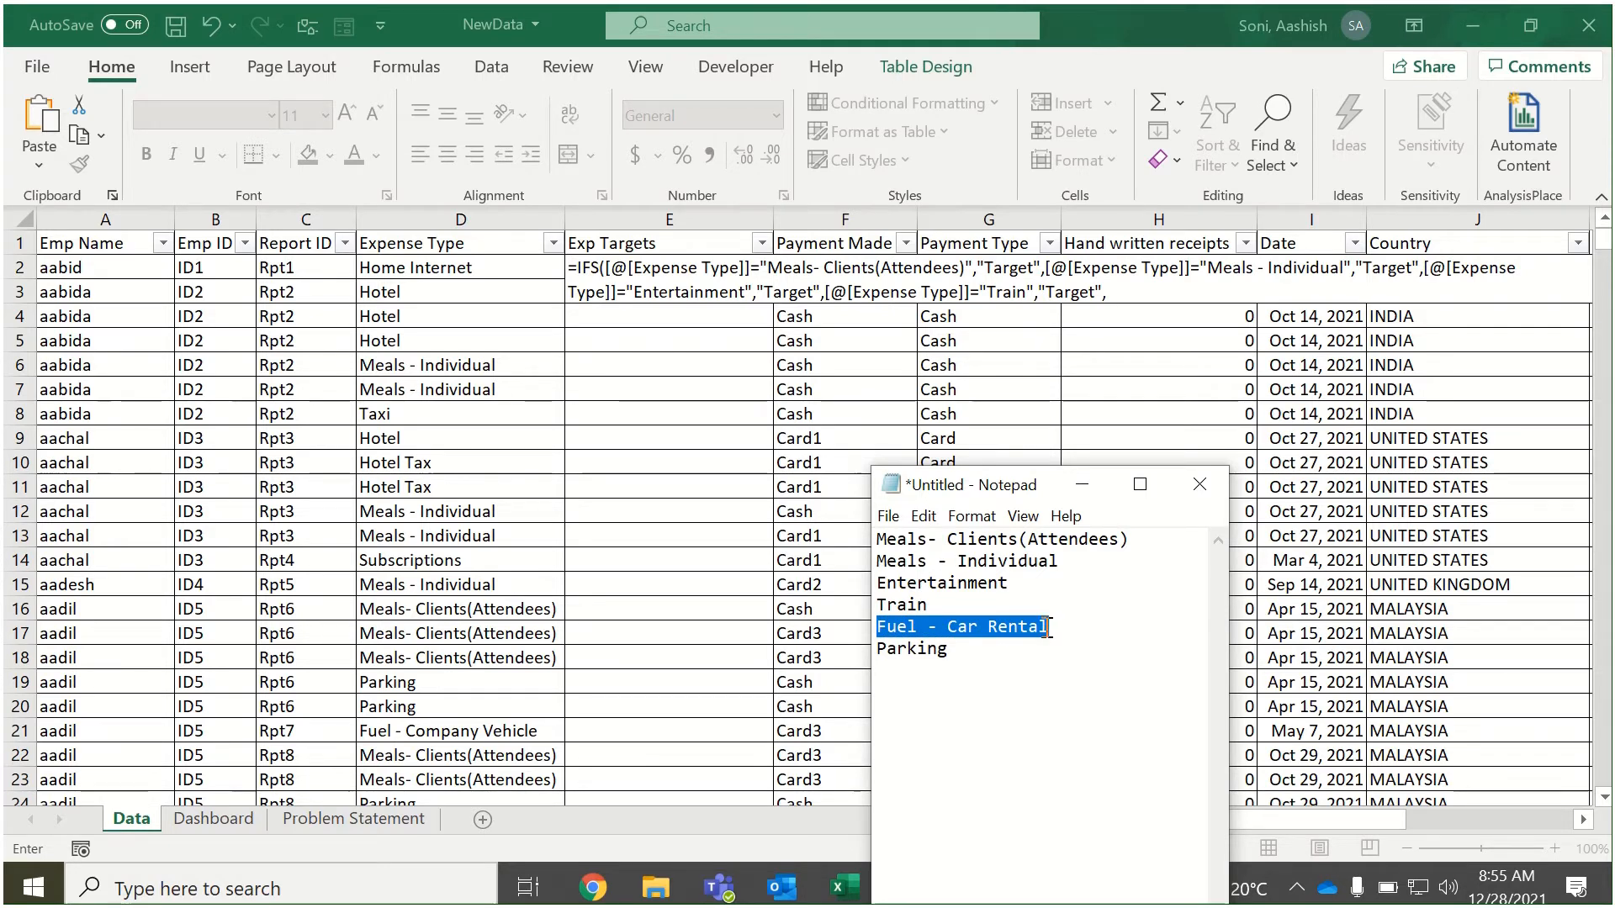
left_click(1135, 292)
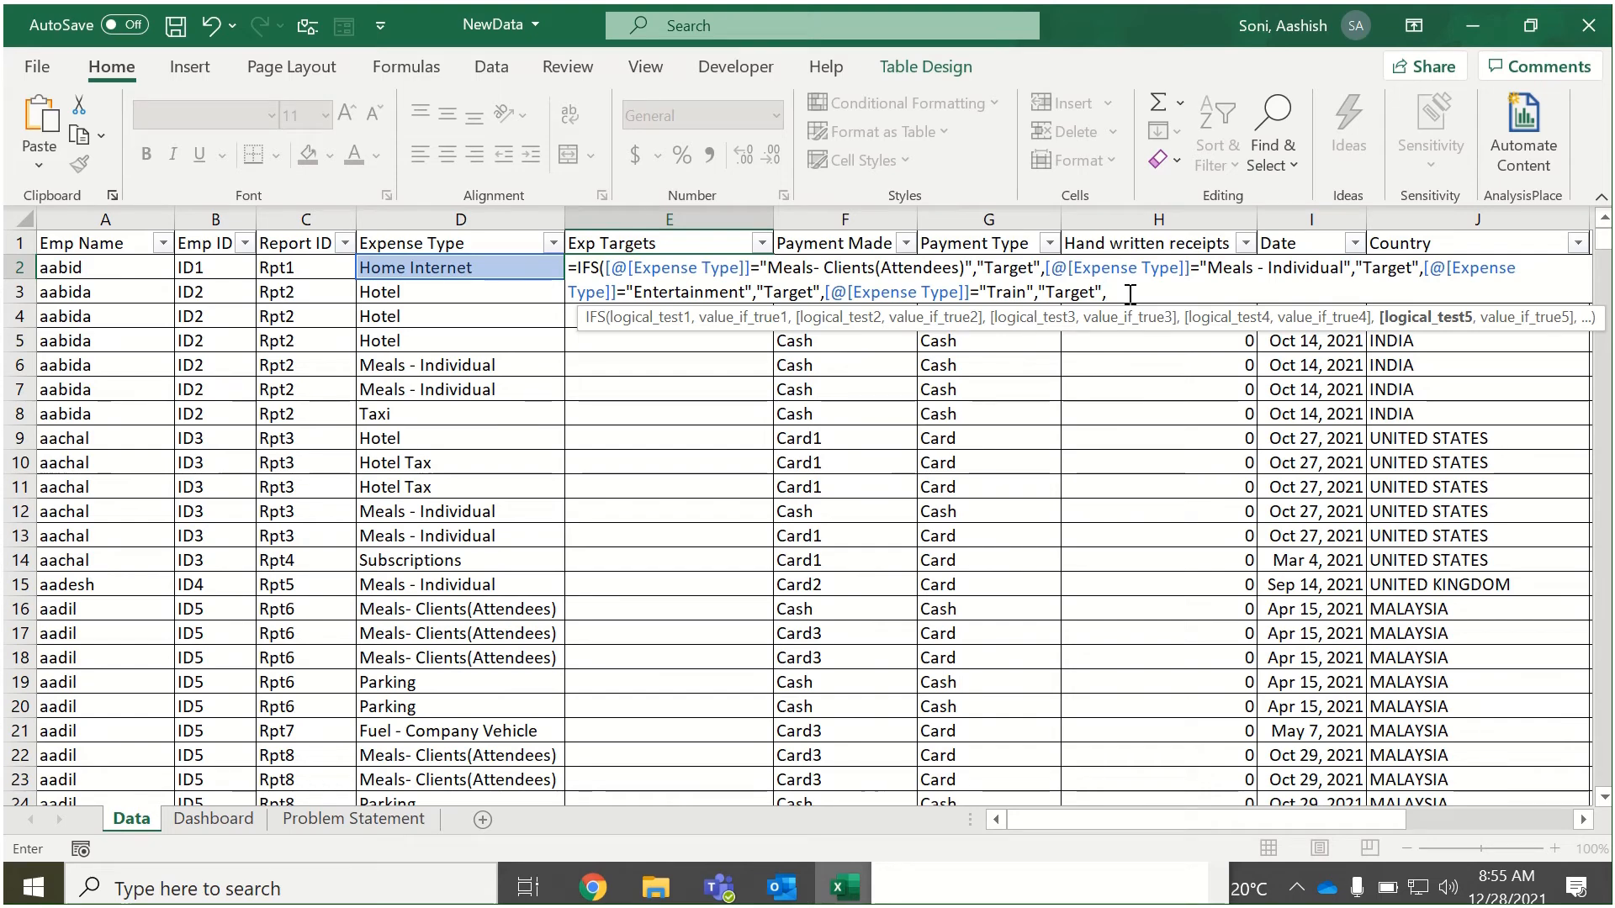
Add a fifth IFS test comparing [@[Expense Type]] with "Fuel - Car Rental", returning "Target".
left_click(478, 266)
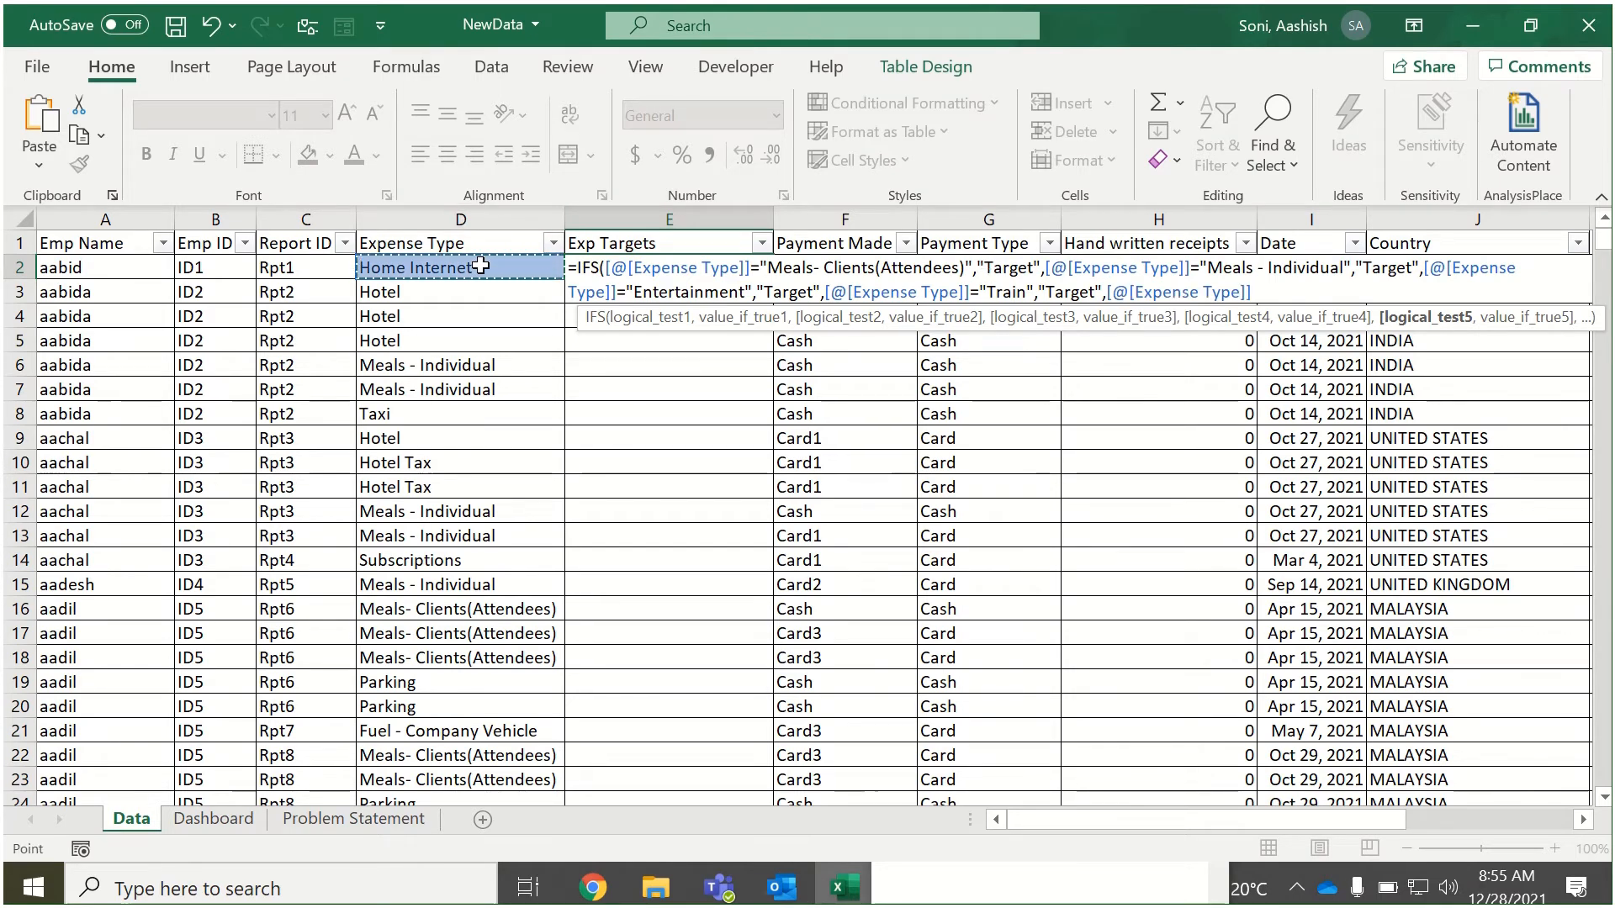
type("=\"Fuel - Car Rental")
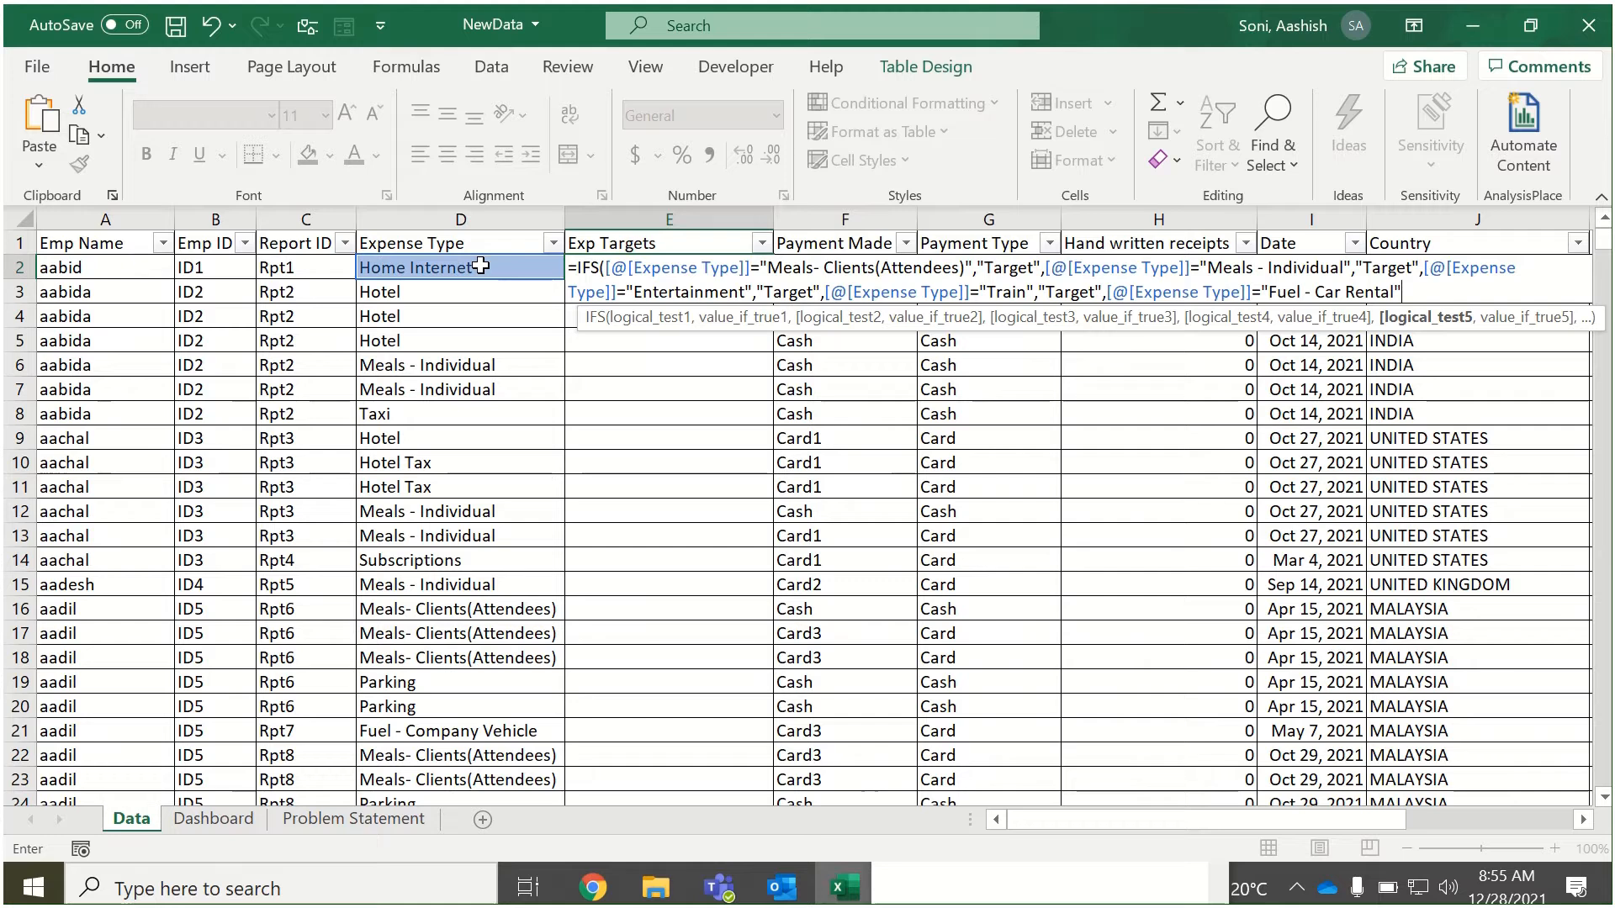
type("\"")
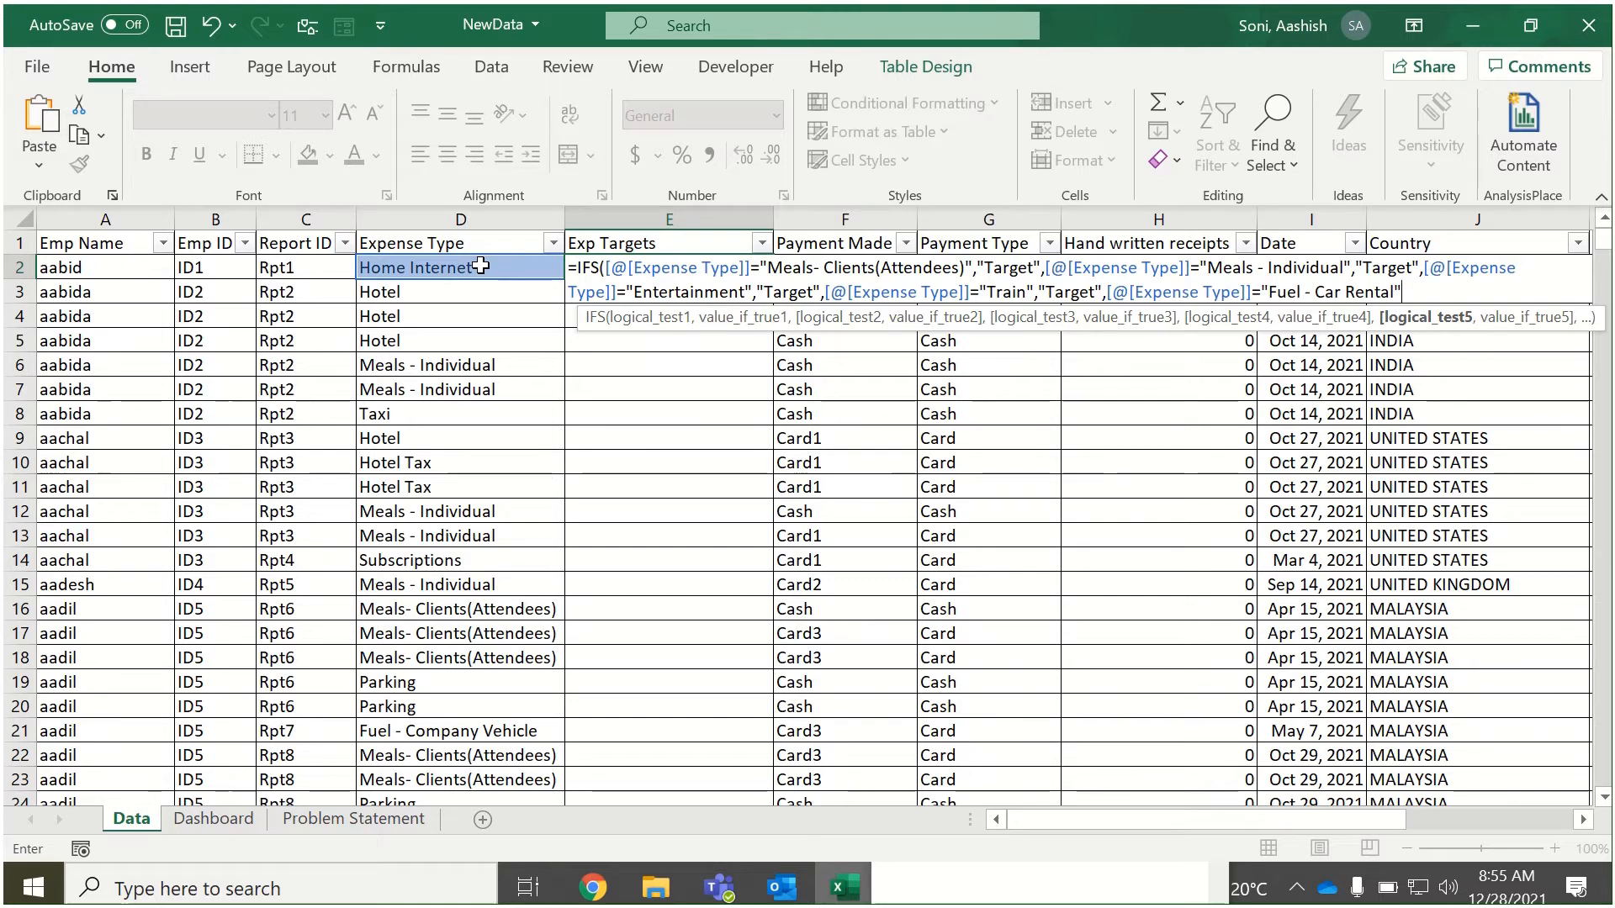
type(",")
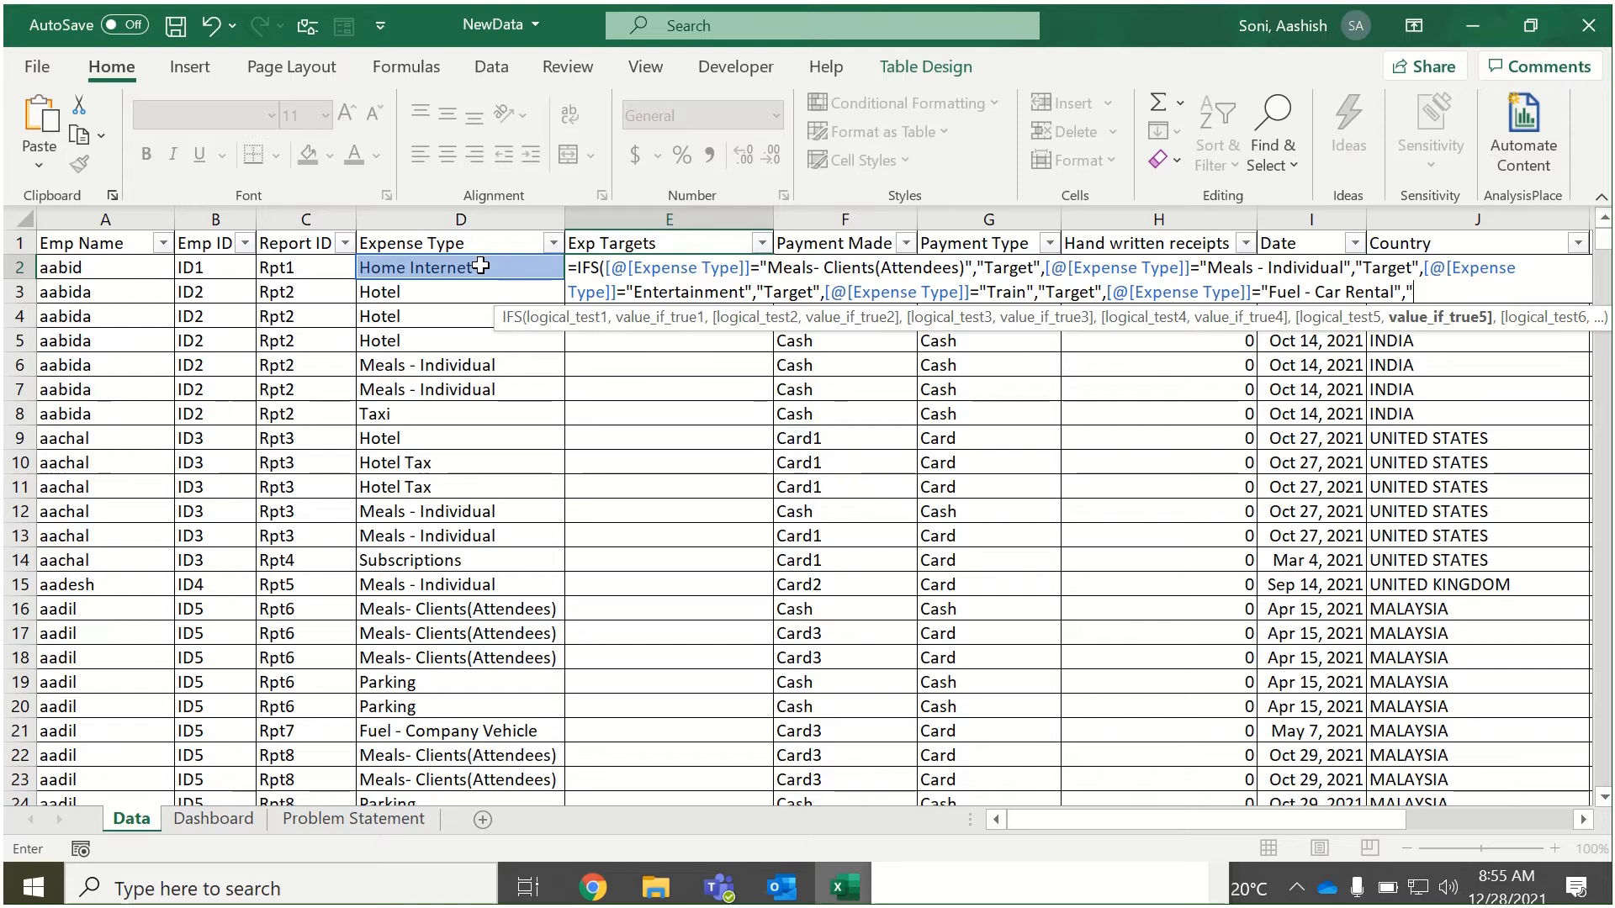
type("\"")
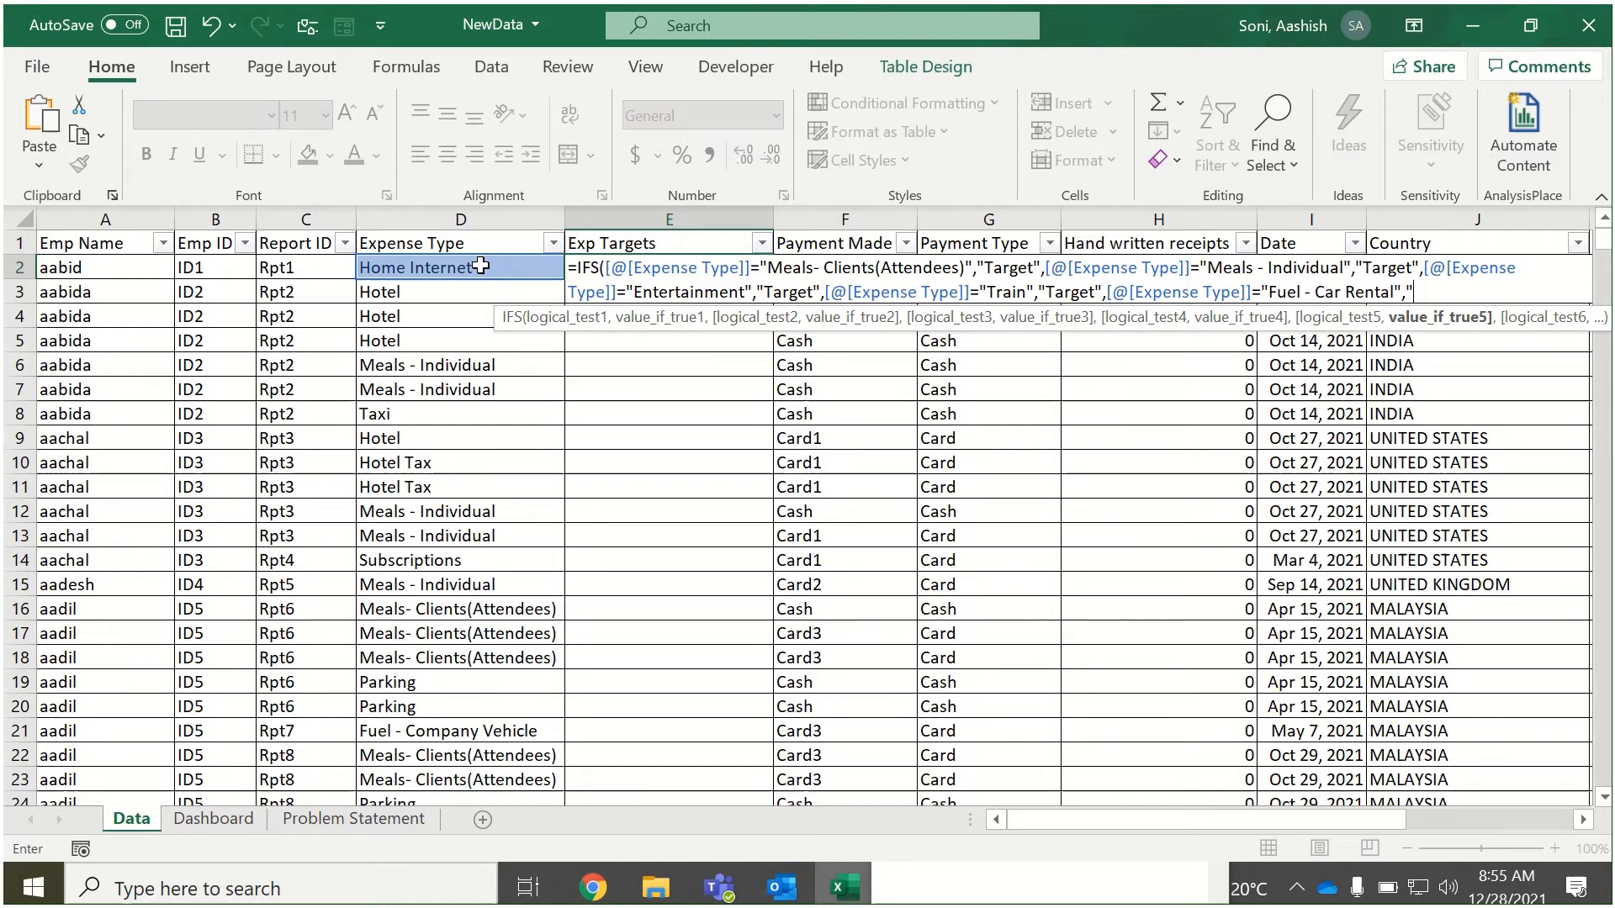
type("T")
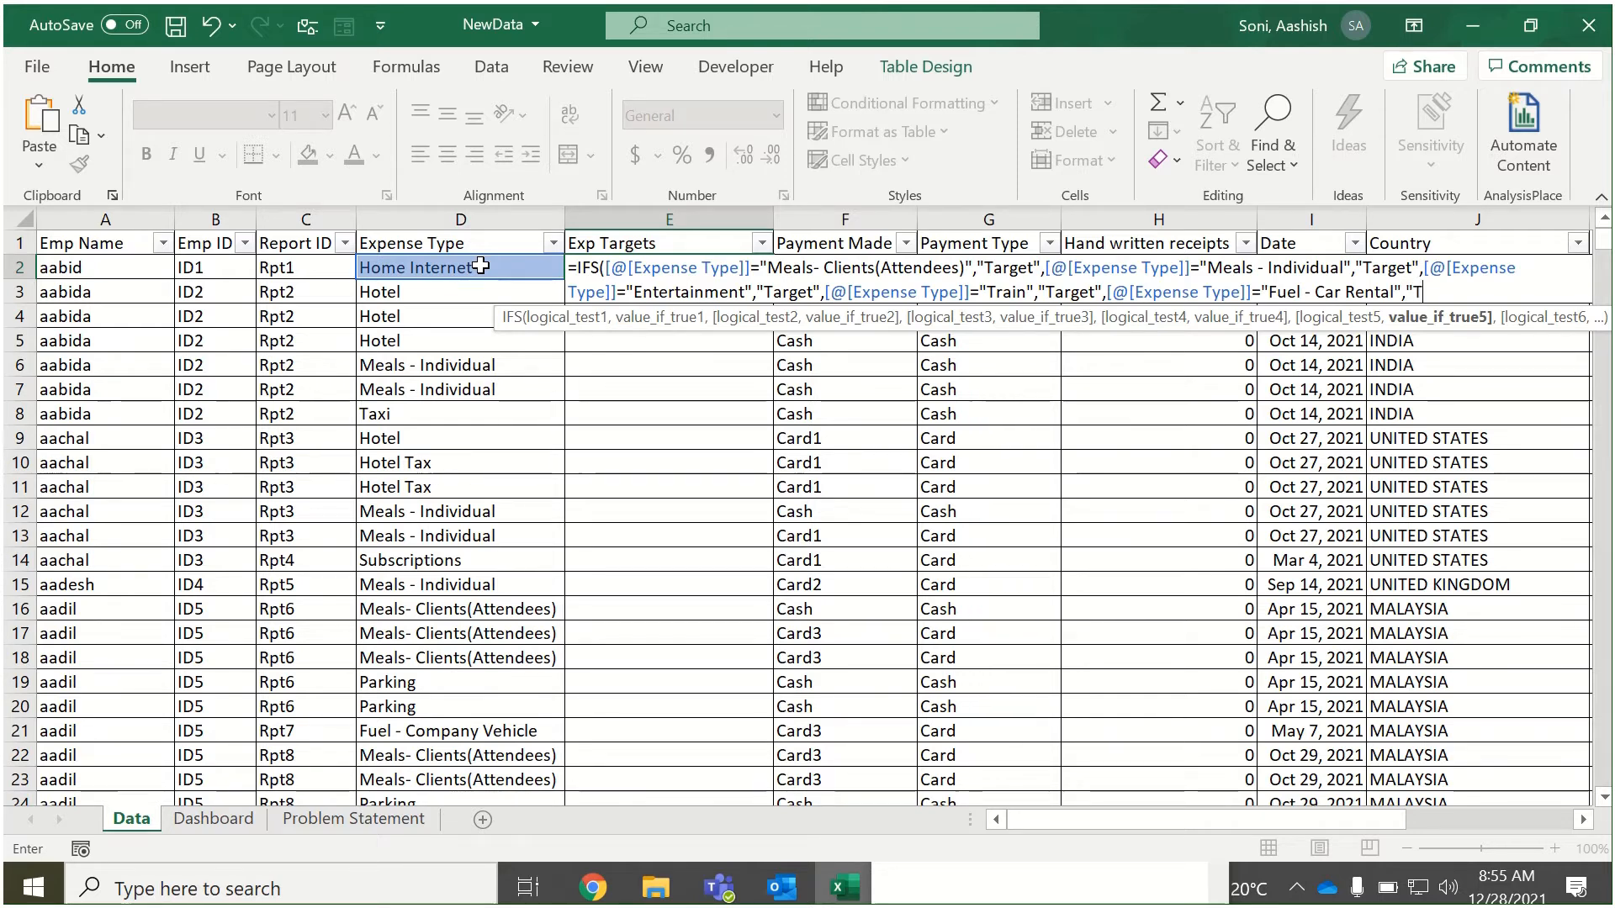
type("arget\",")
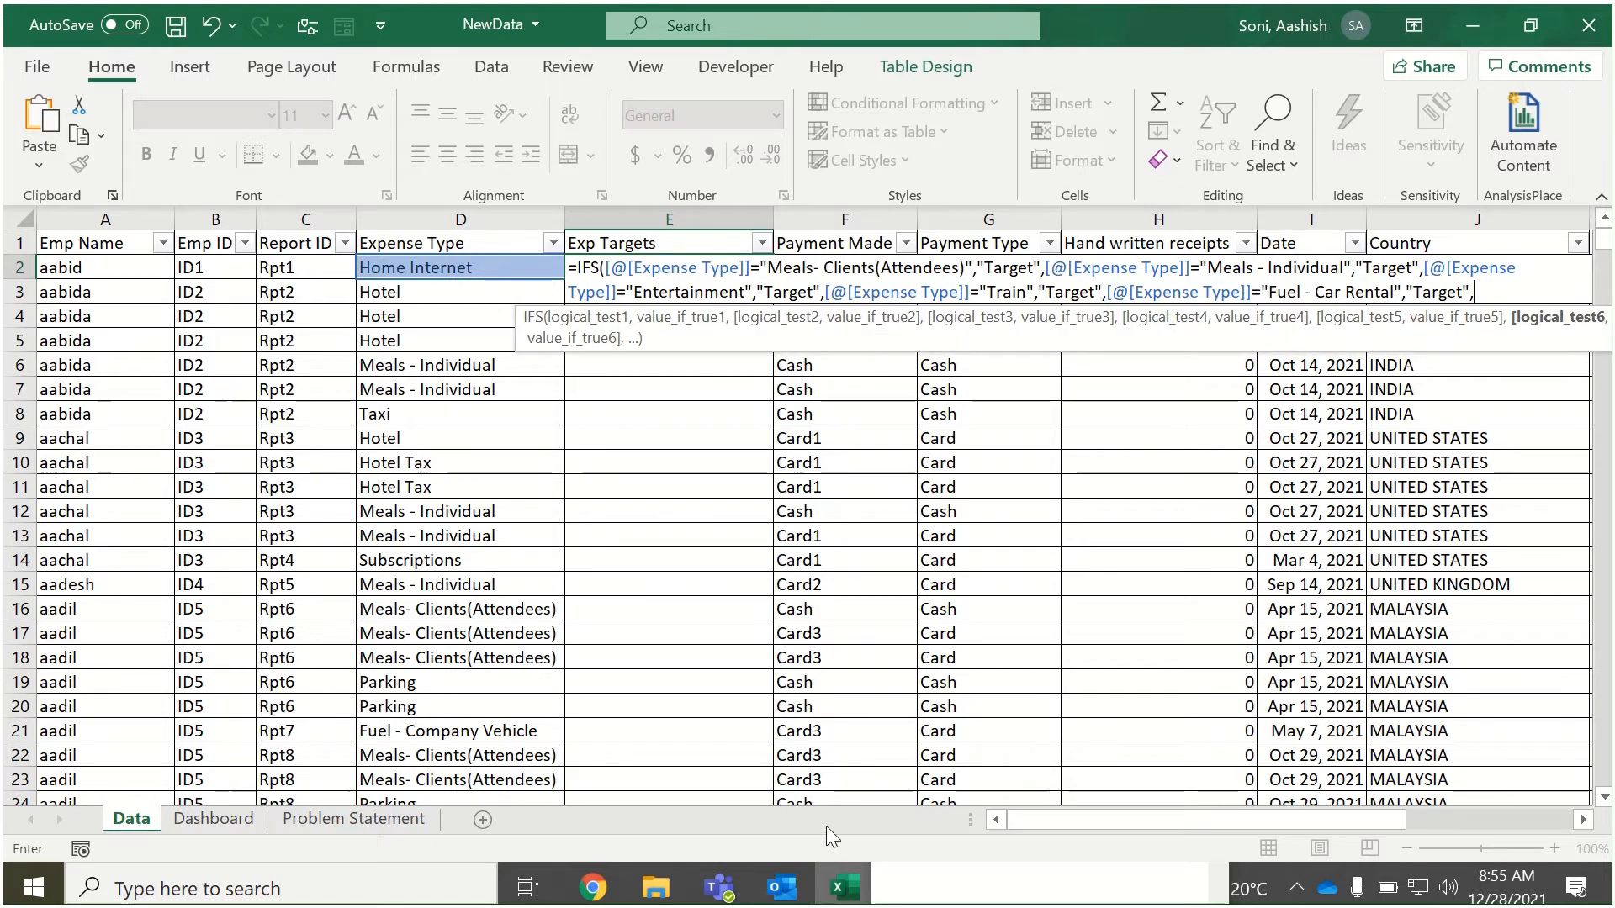
Copy the text "Parking" from the expense-type list in Notepad and return to the IFS formula.
left_click(923, 873)
double_click(939, 652)
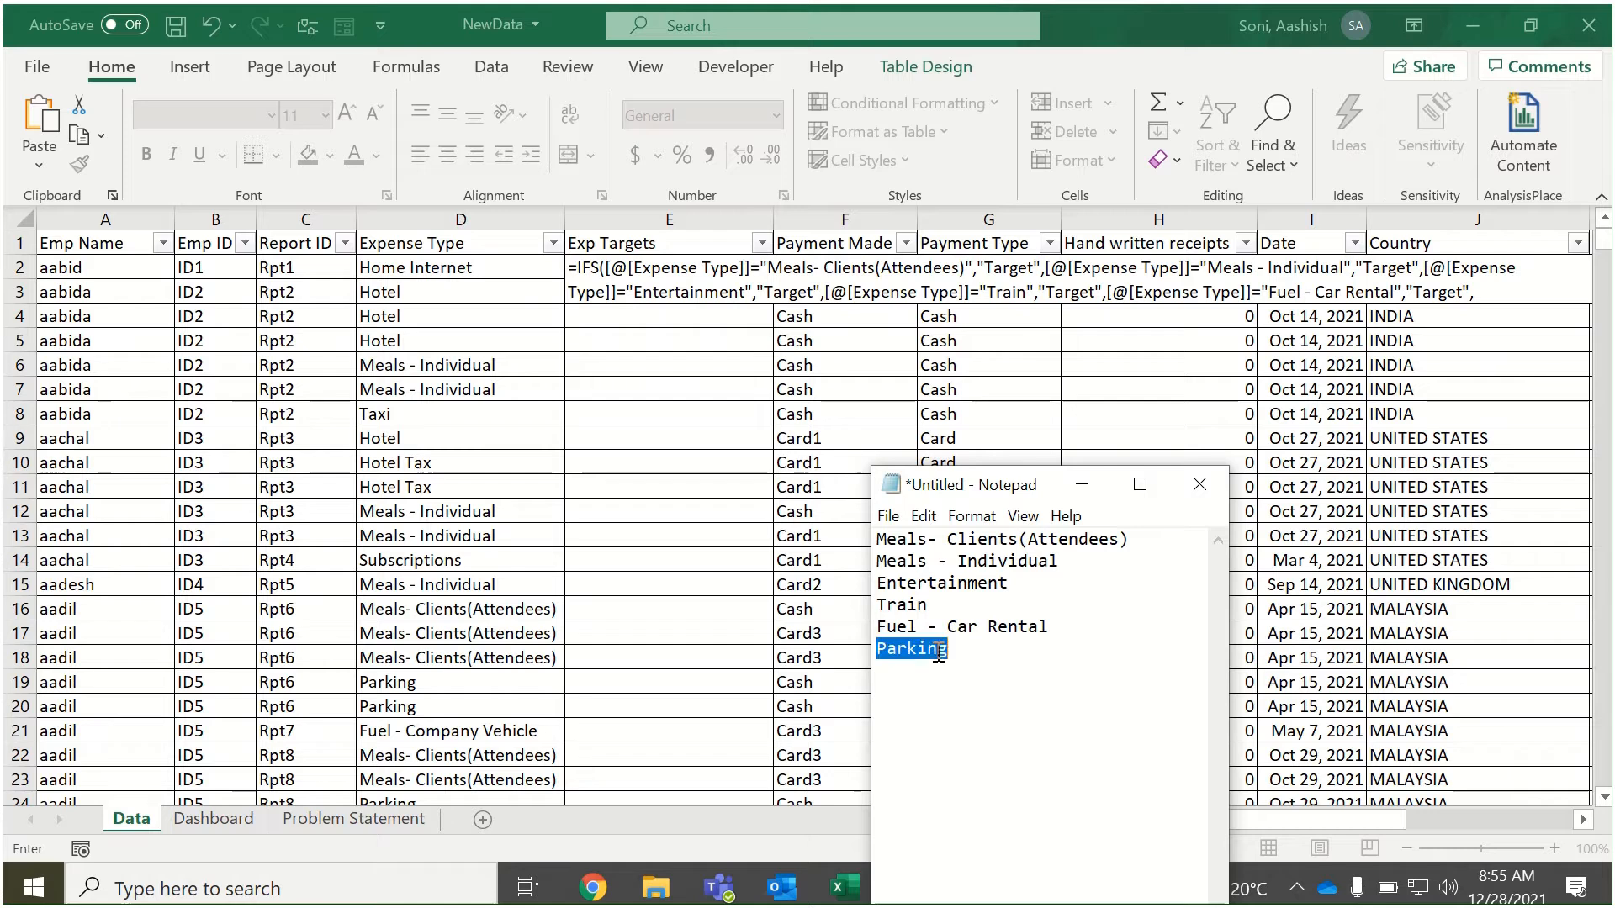
left_click(1083, 484)
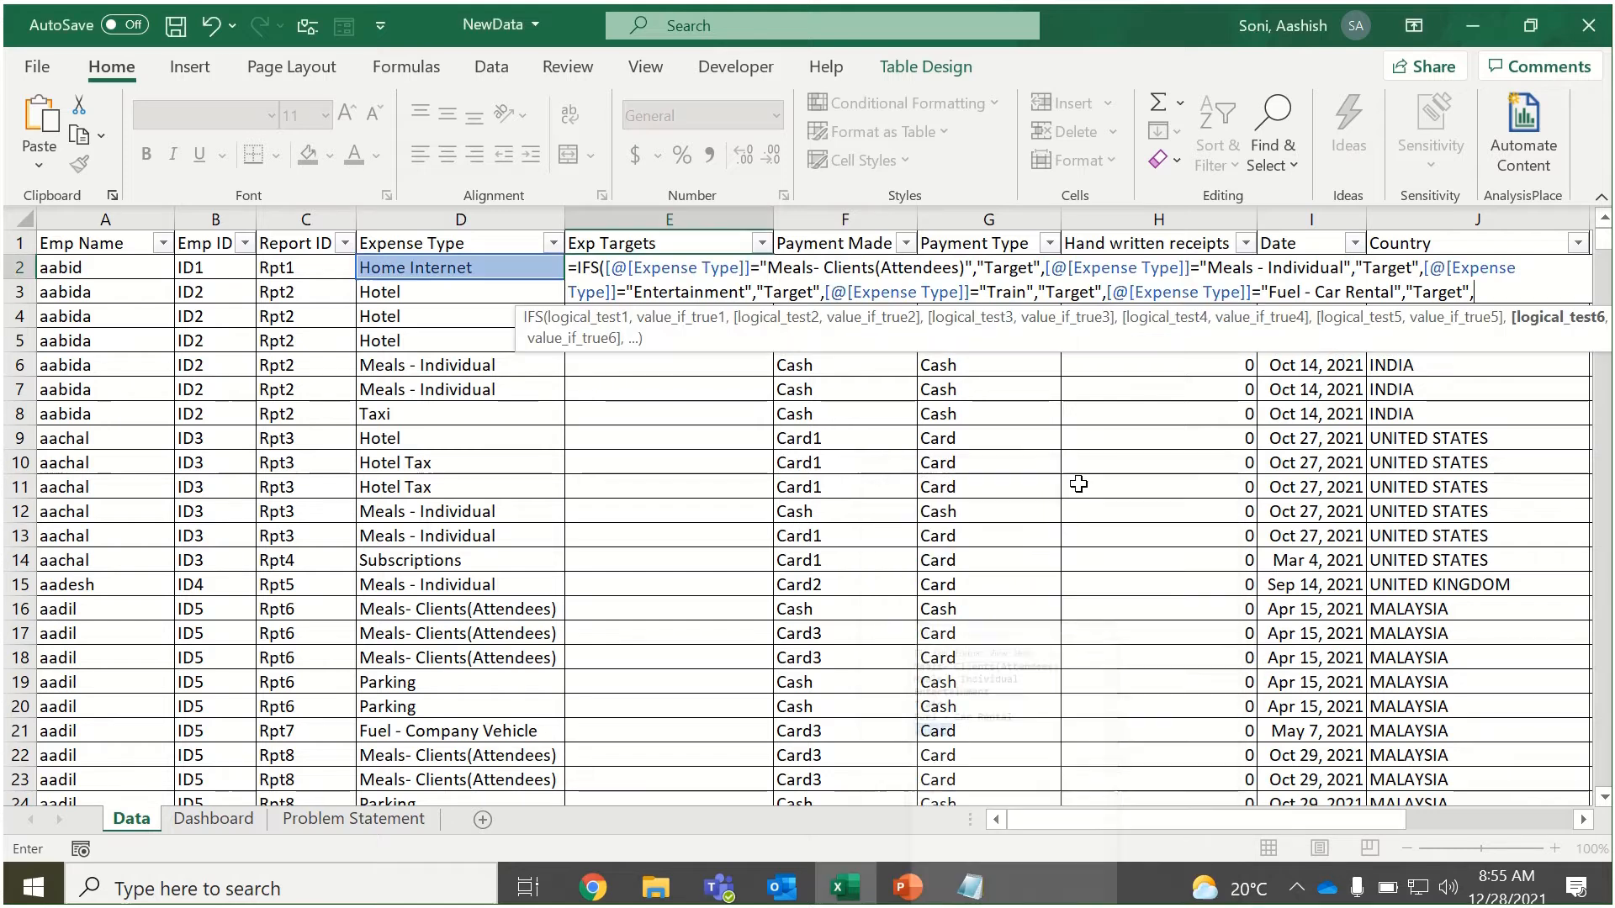
Add a sixth IFS test comparing [@[Expense Type]] with "Parking", returning "Target".
left_click(513, 264)
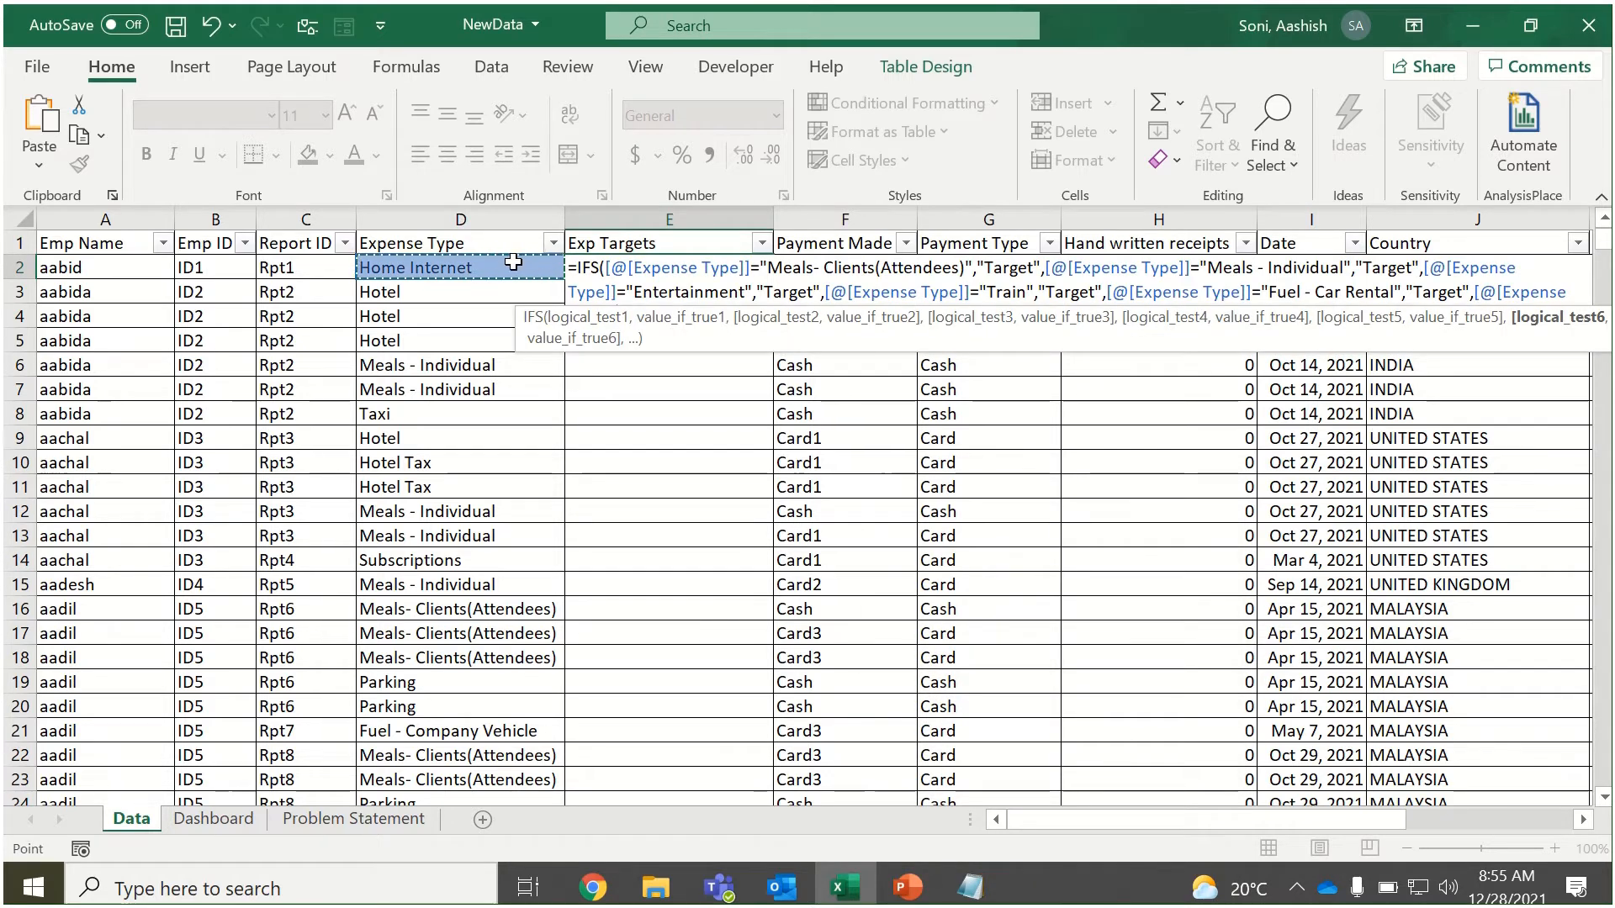
type("=\"")
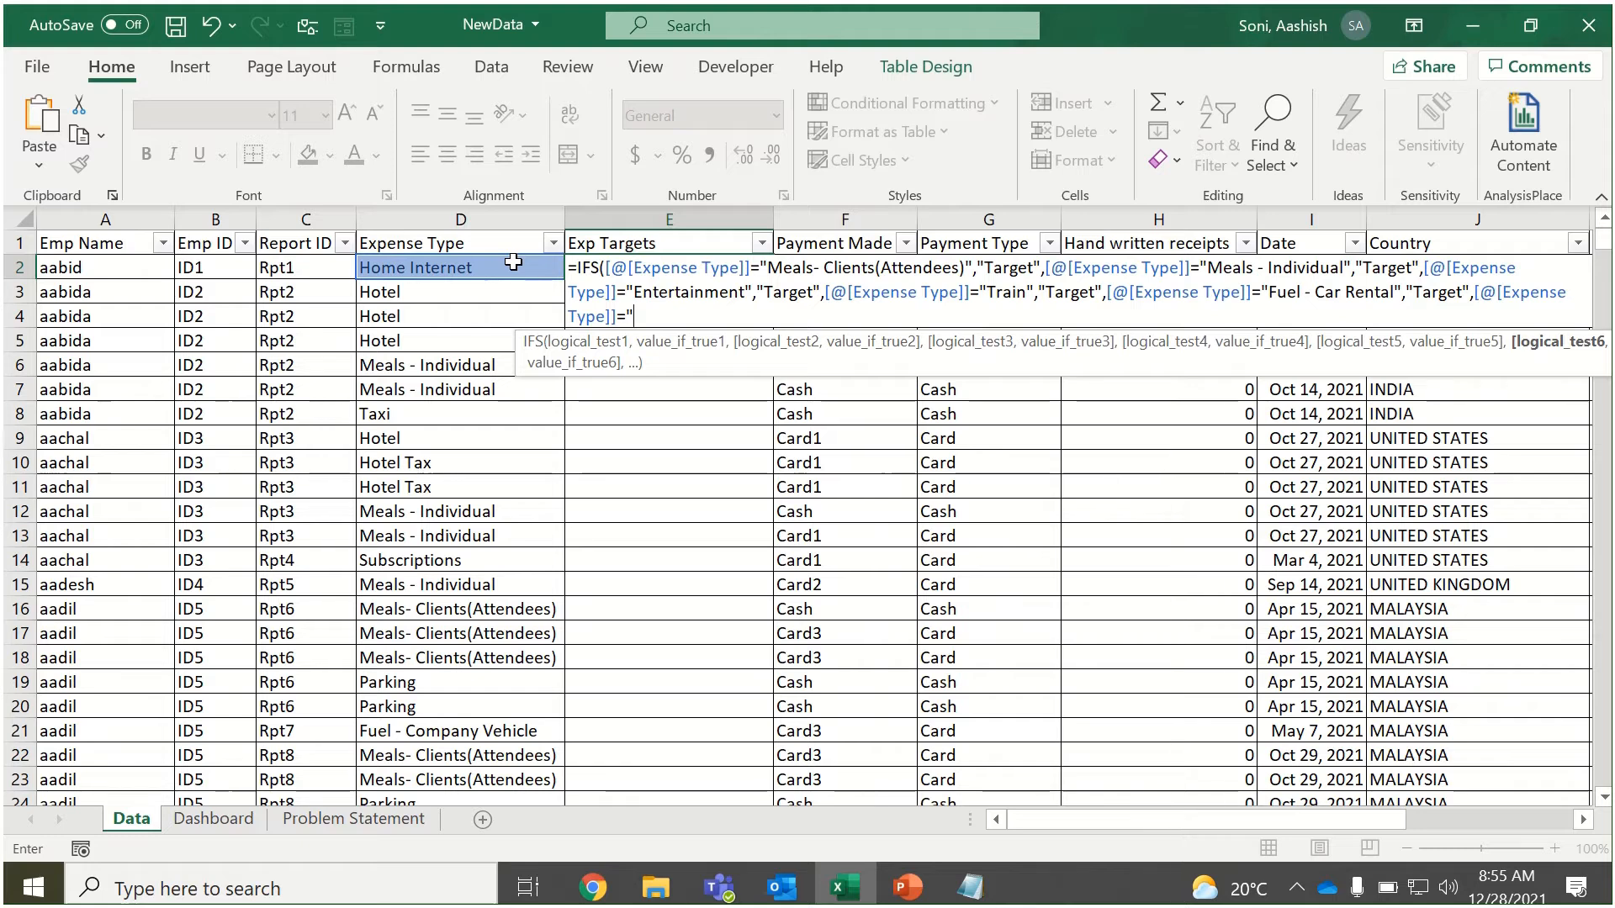
type("Parking\",\"")
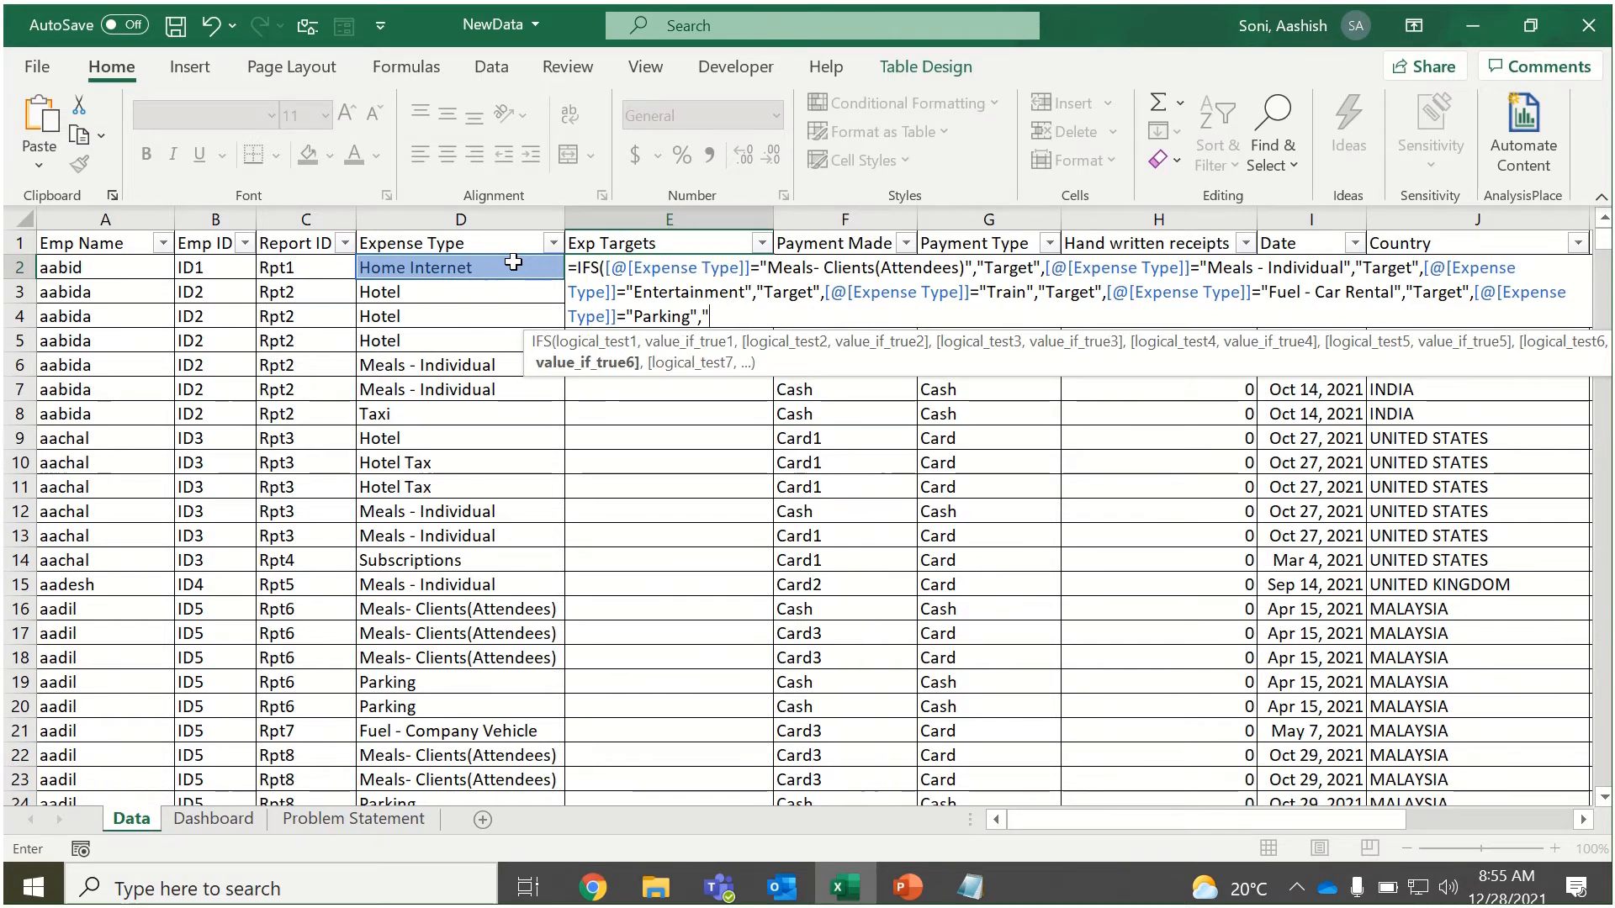
type("Target\",")
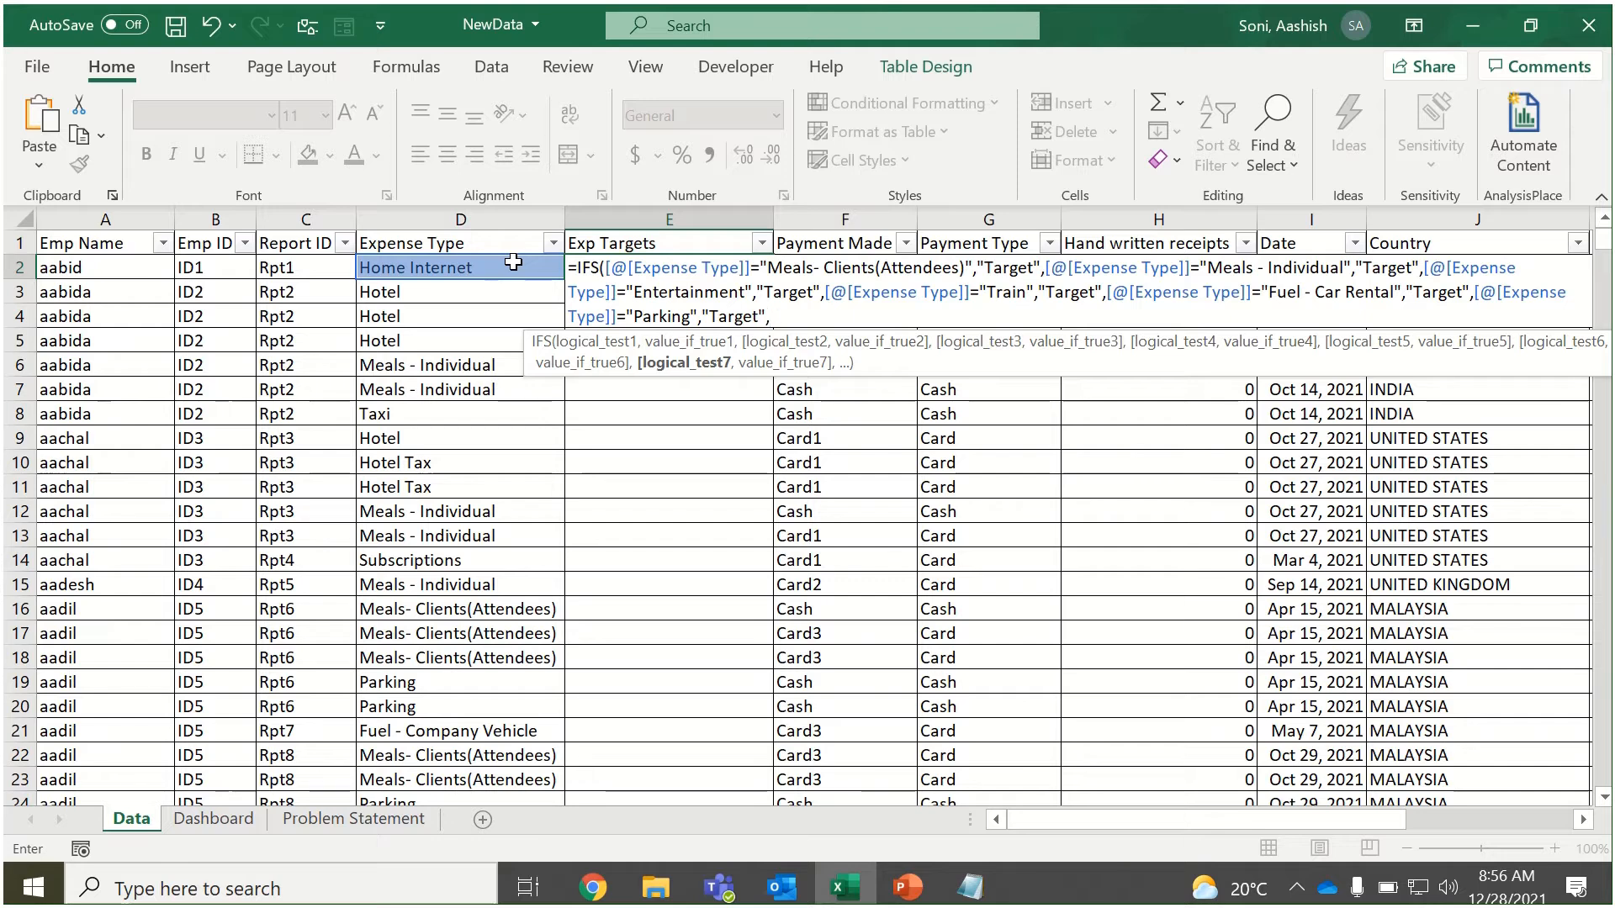
type("True")
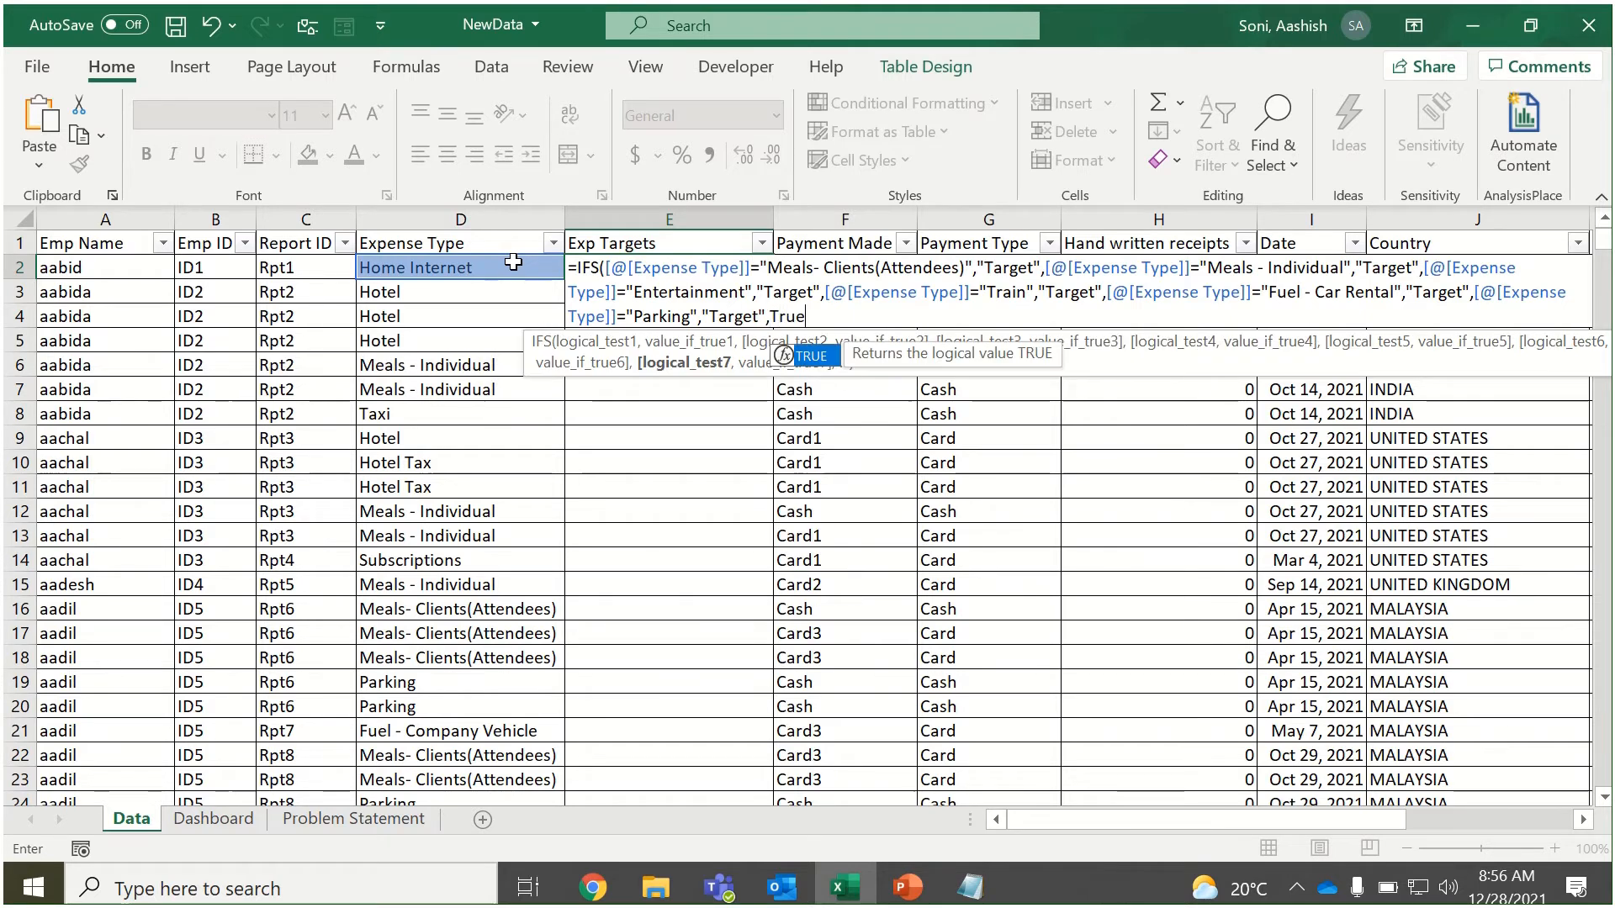
key("Tab")
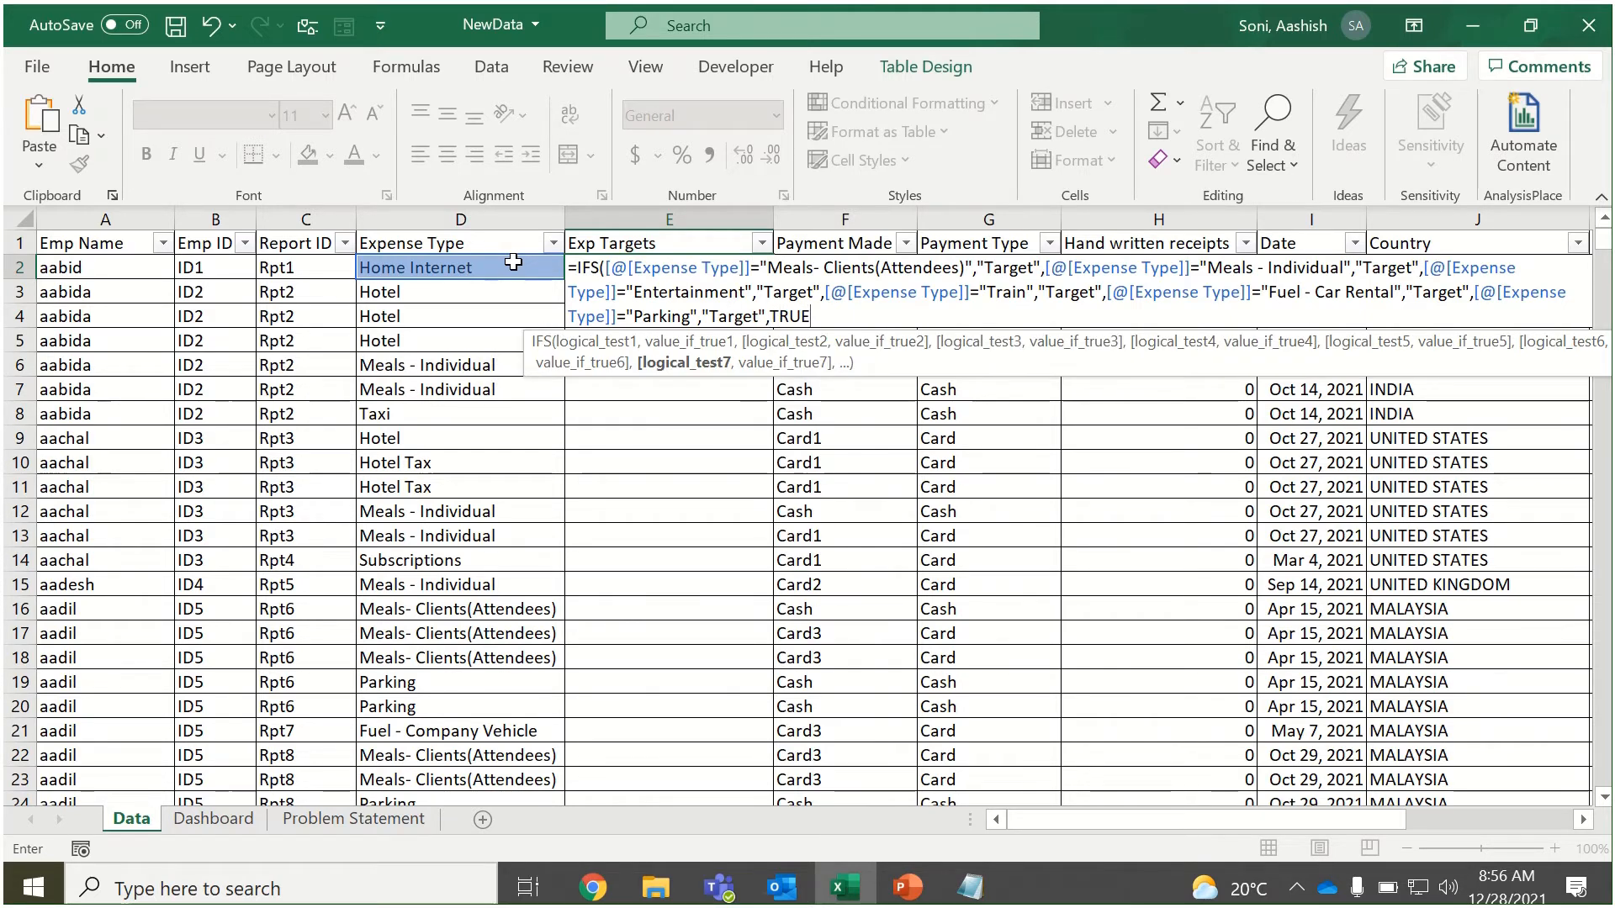
type(",")
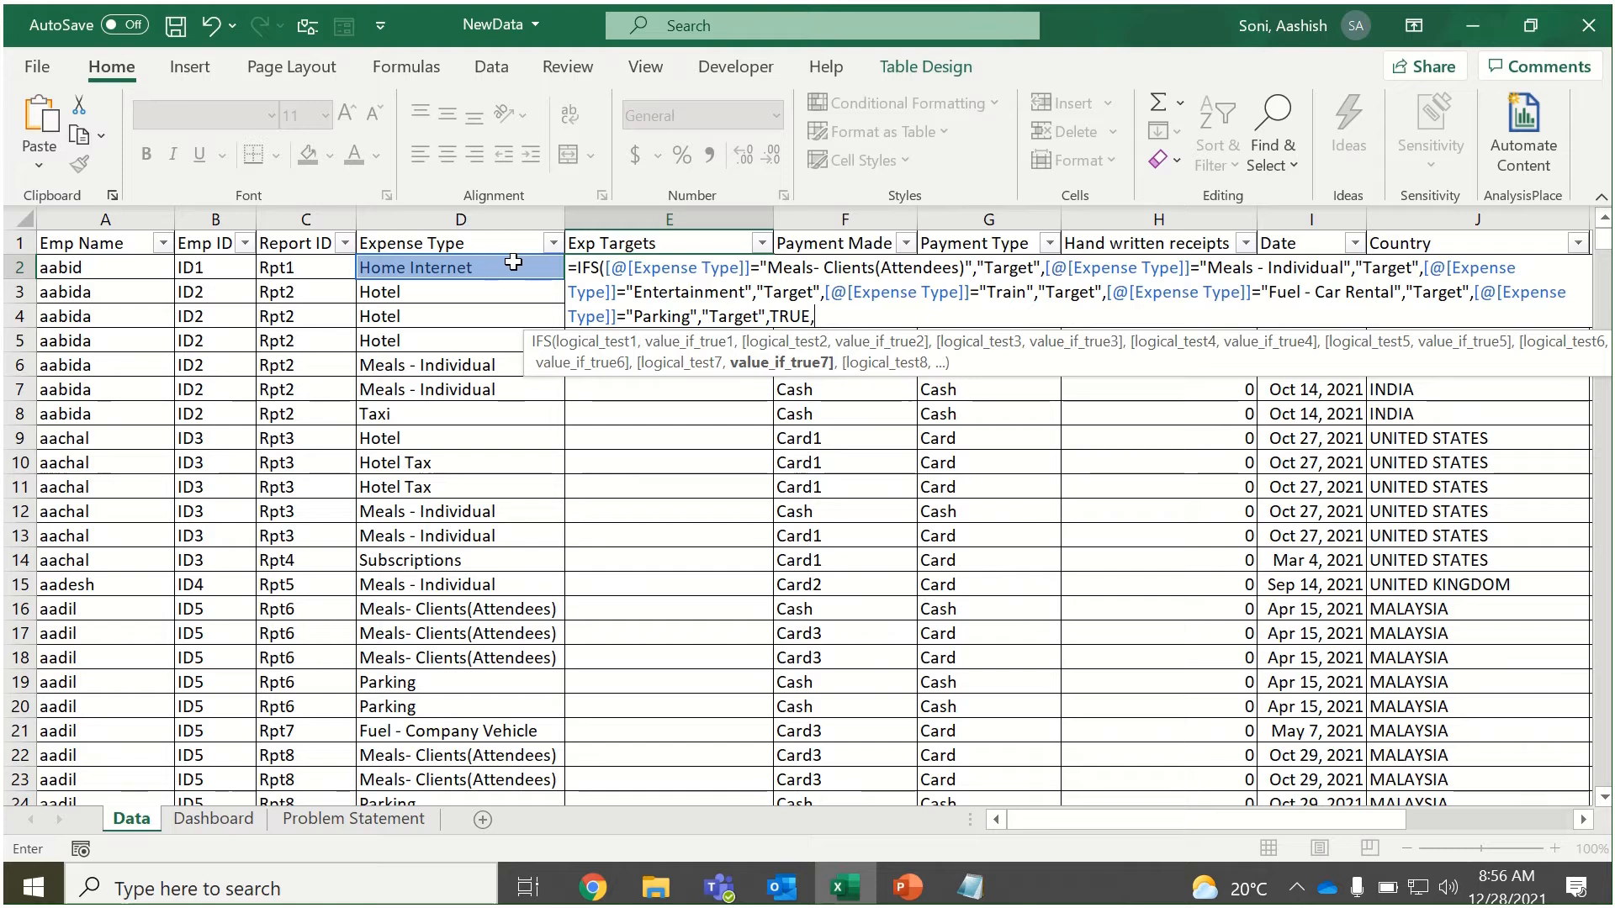
type("\"Less")
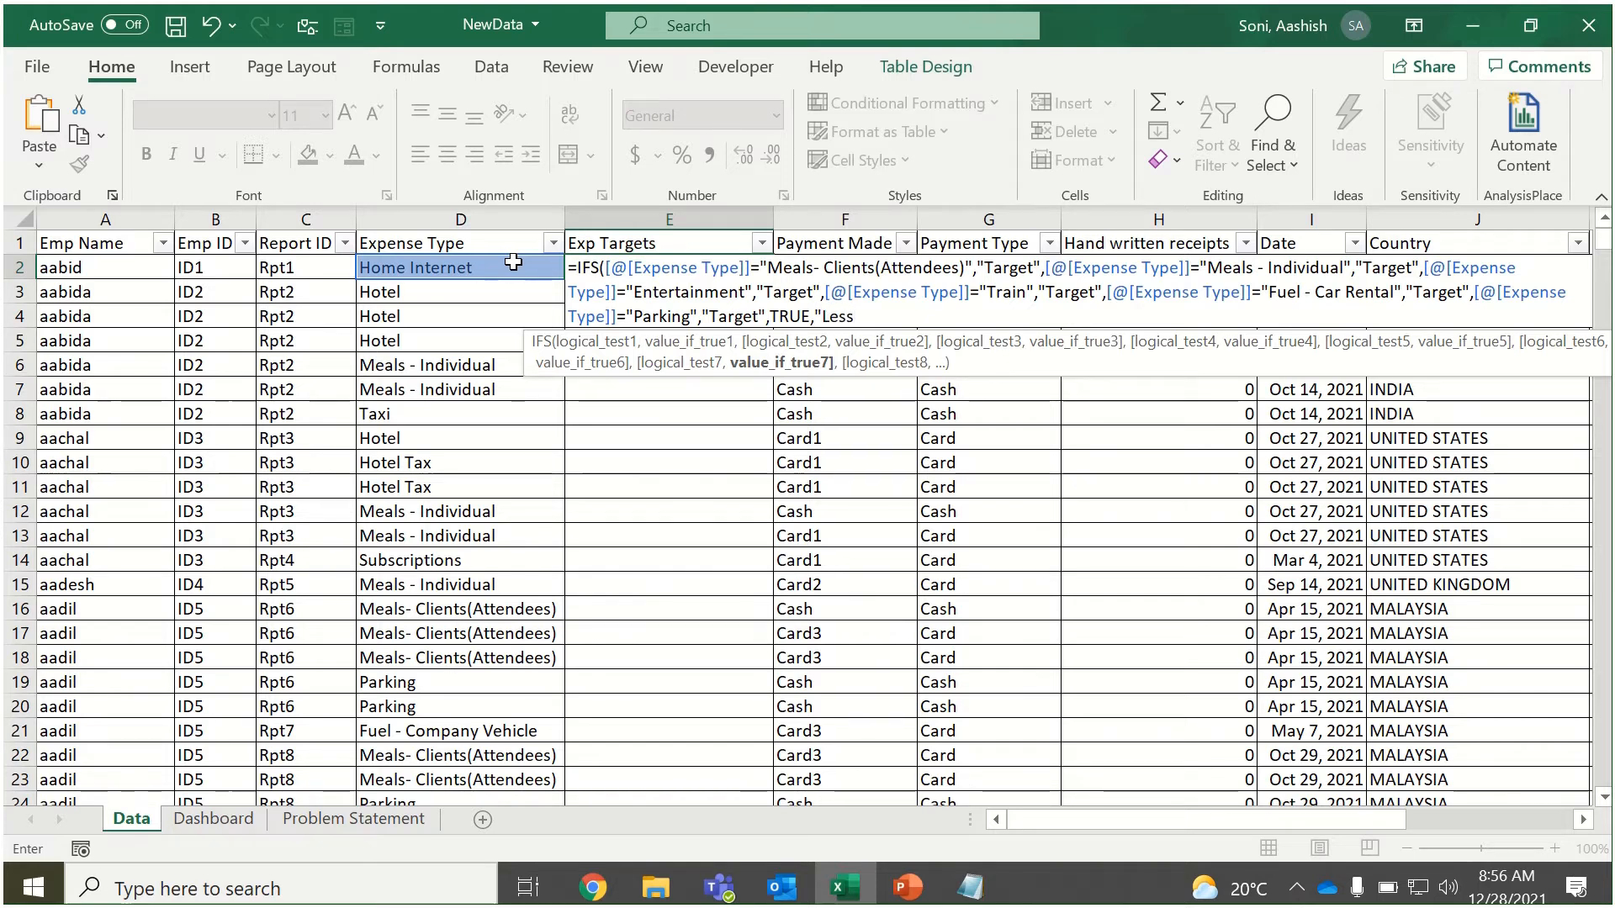
key("BackSpace")
key("BackSpace")
key("BackSpace")
key("BackSpace")
key("BackSpace")
key("BackSpace")
key("BackSpace")
key("BackSpace")
key("BackSpace")
key("BackSpace")
key("BackSpace")
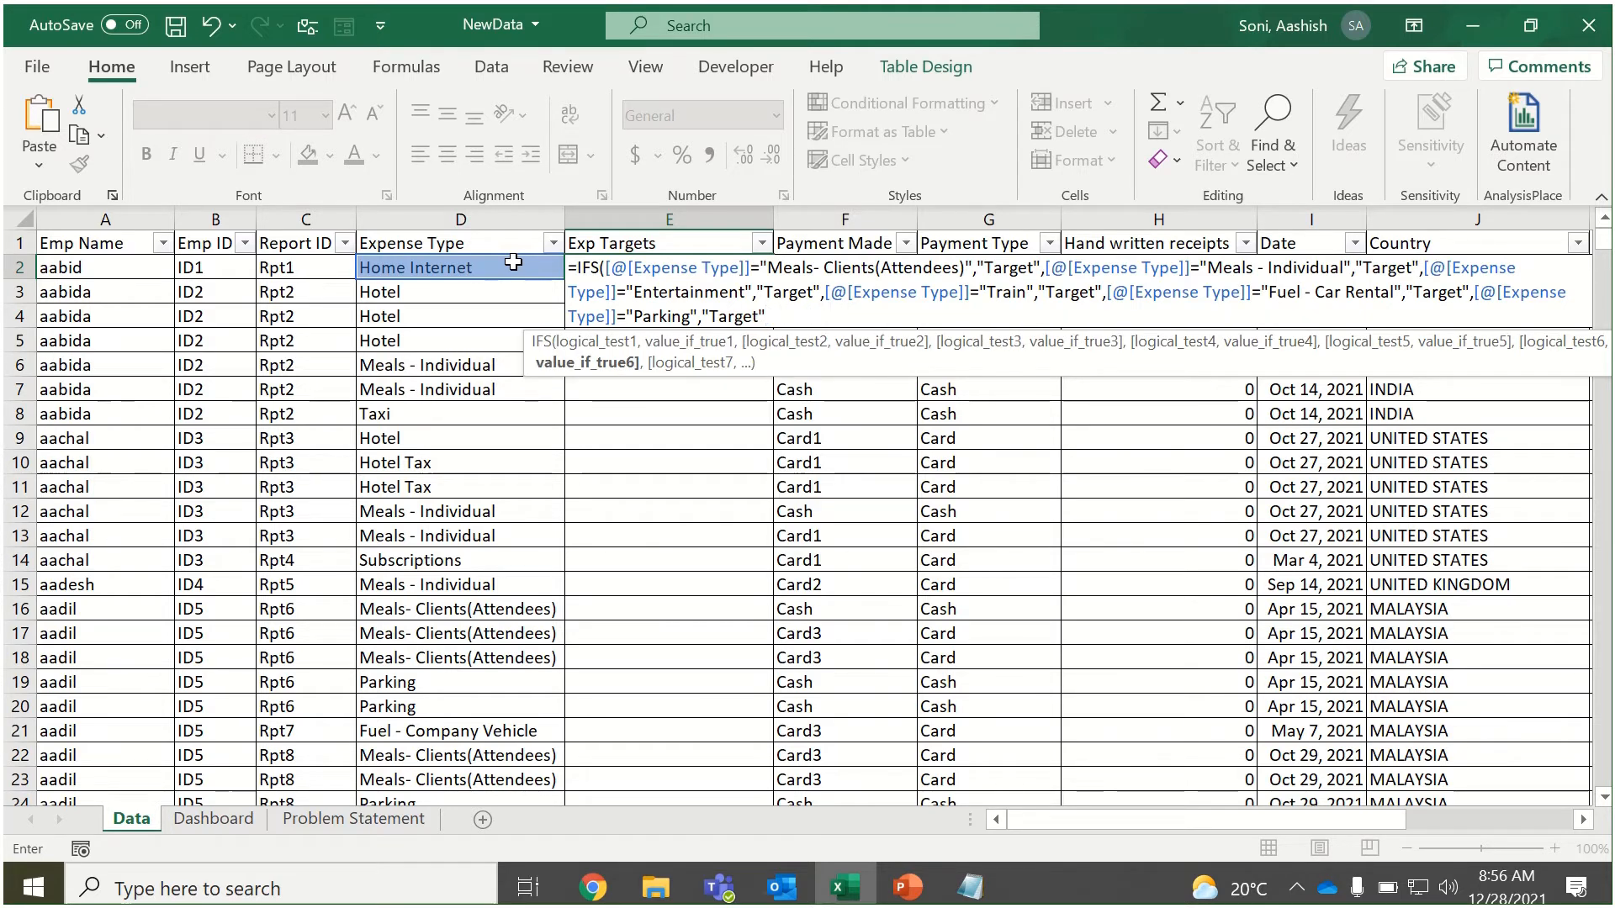
type(")")
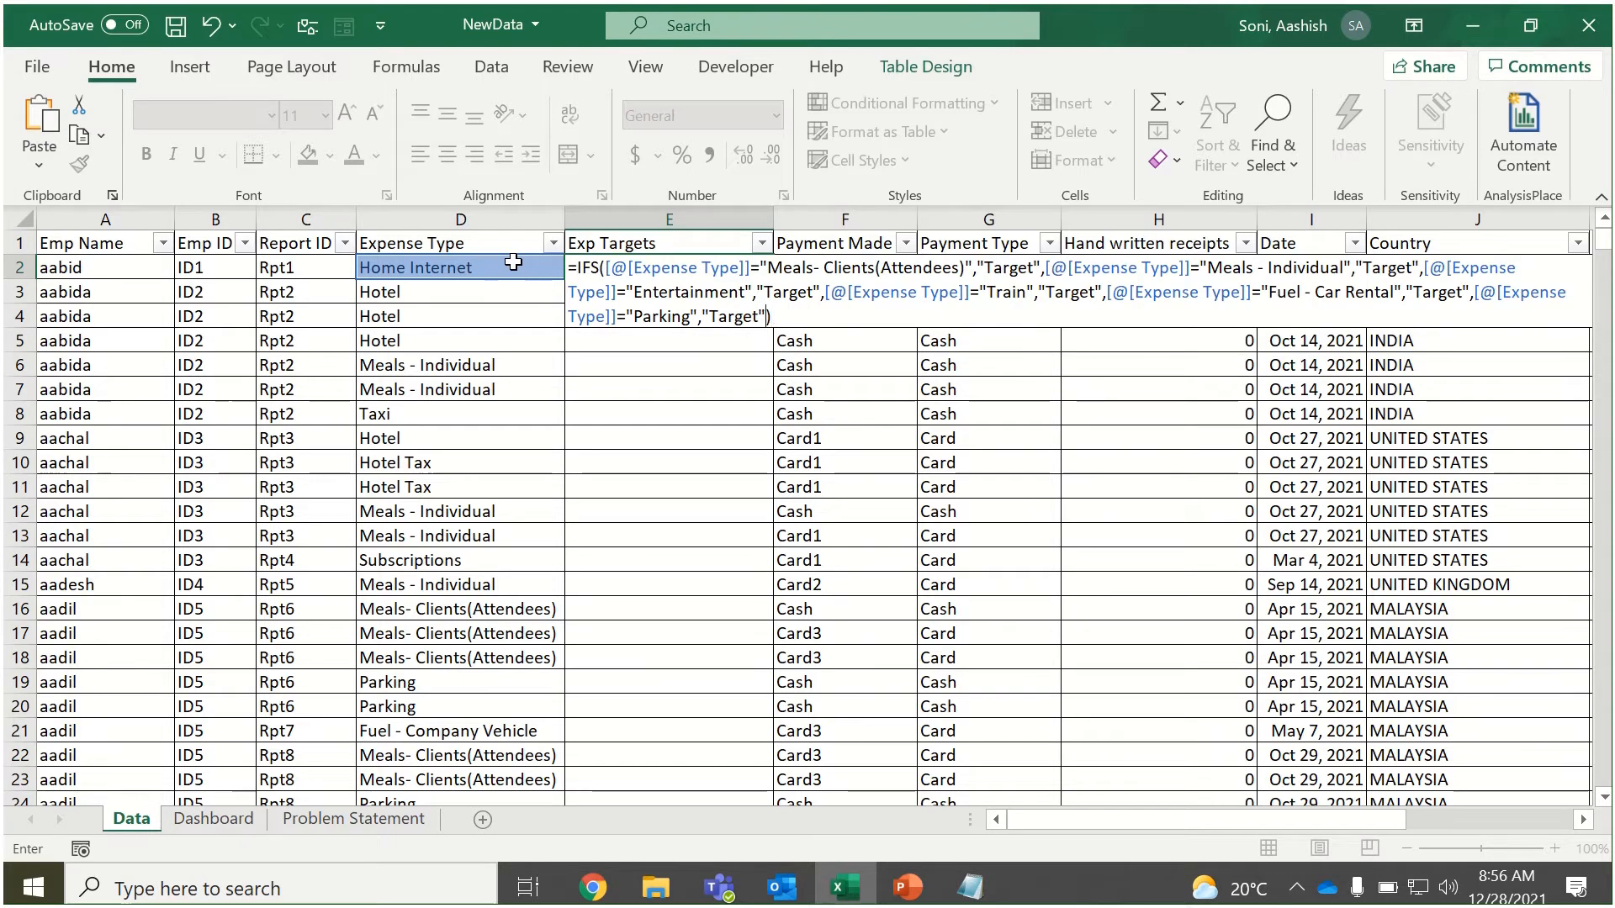
key("BackSpace")
type(",")
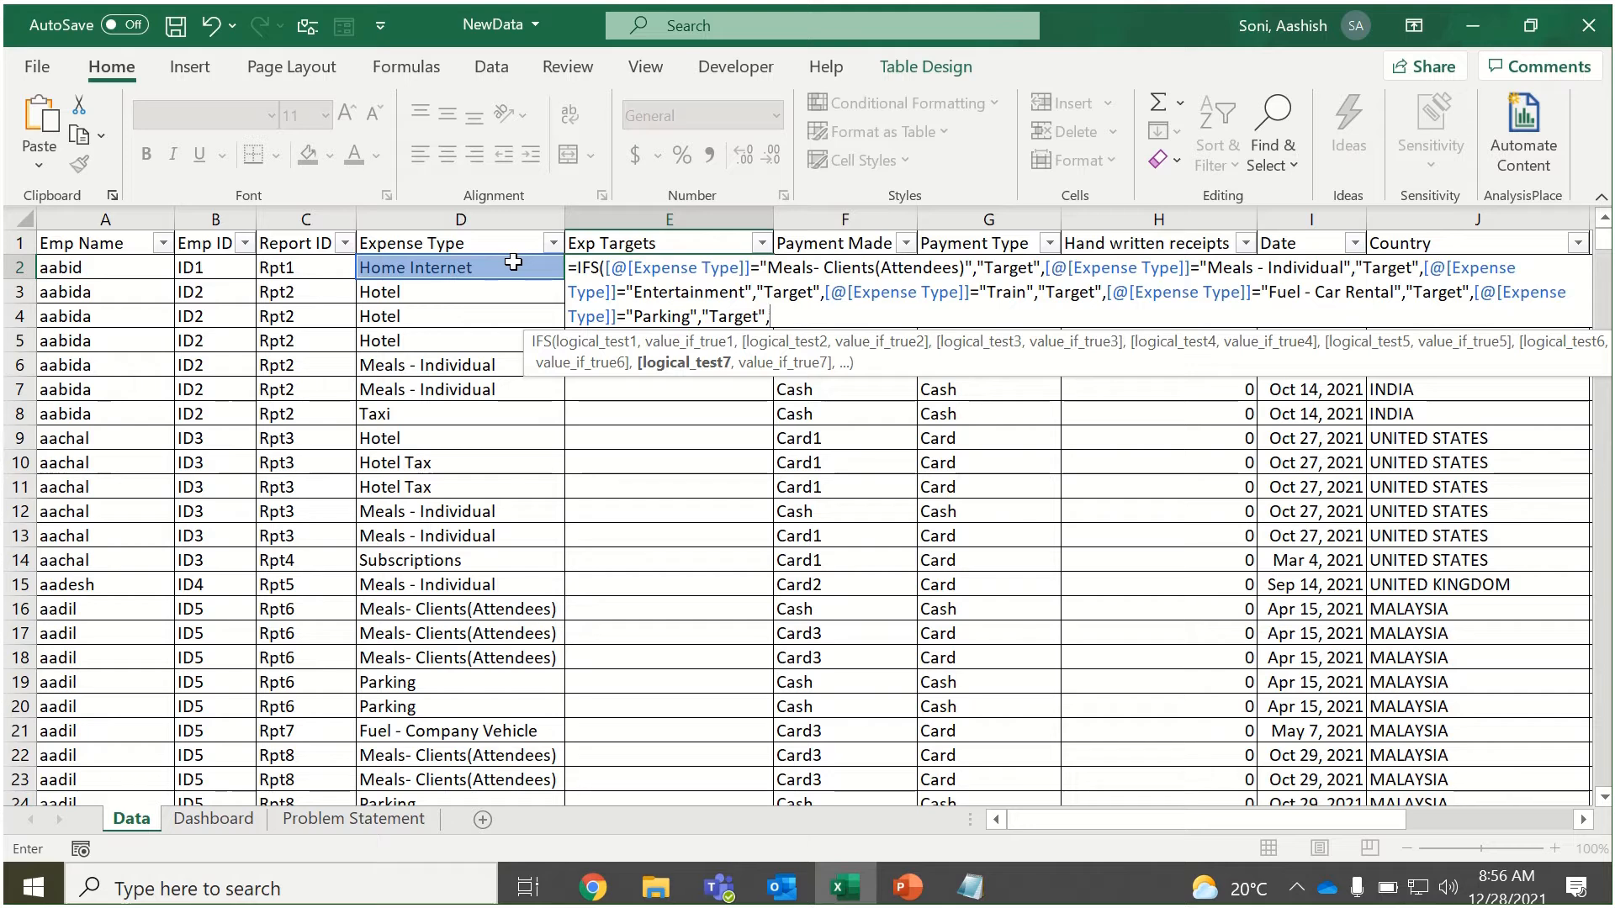
key("BackSpace")
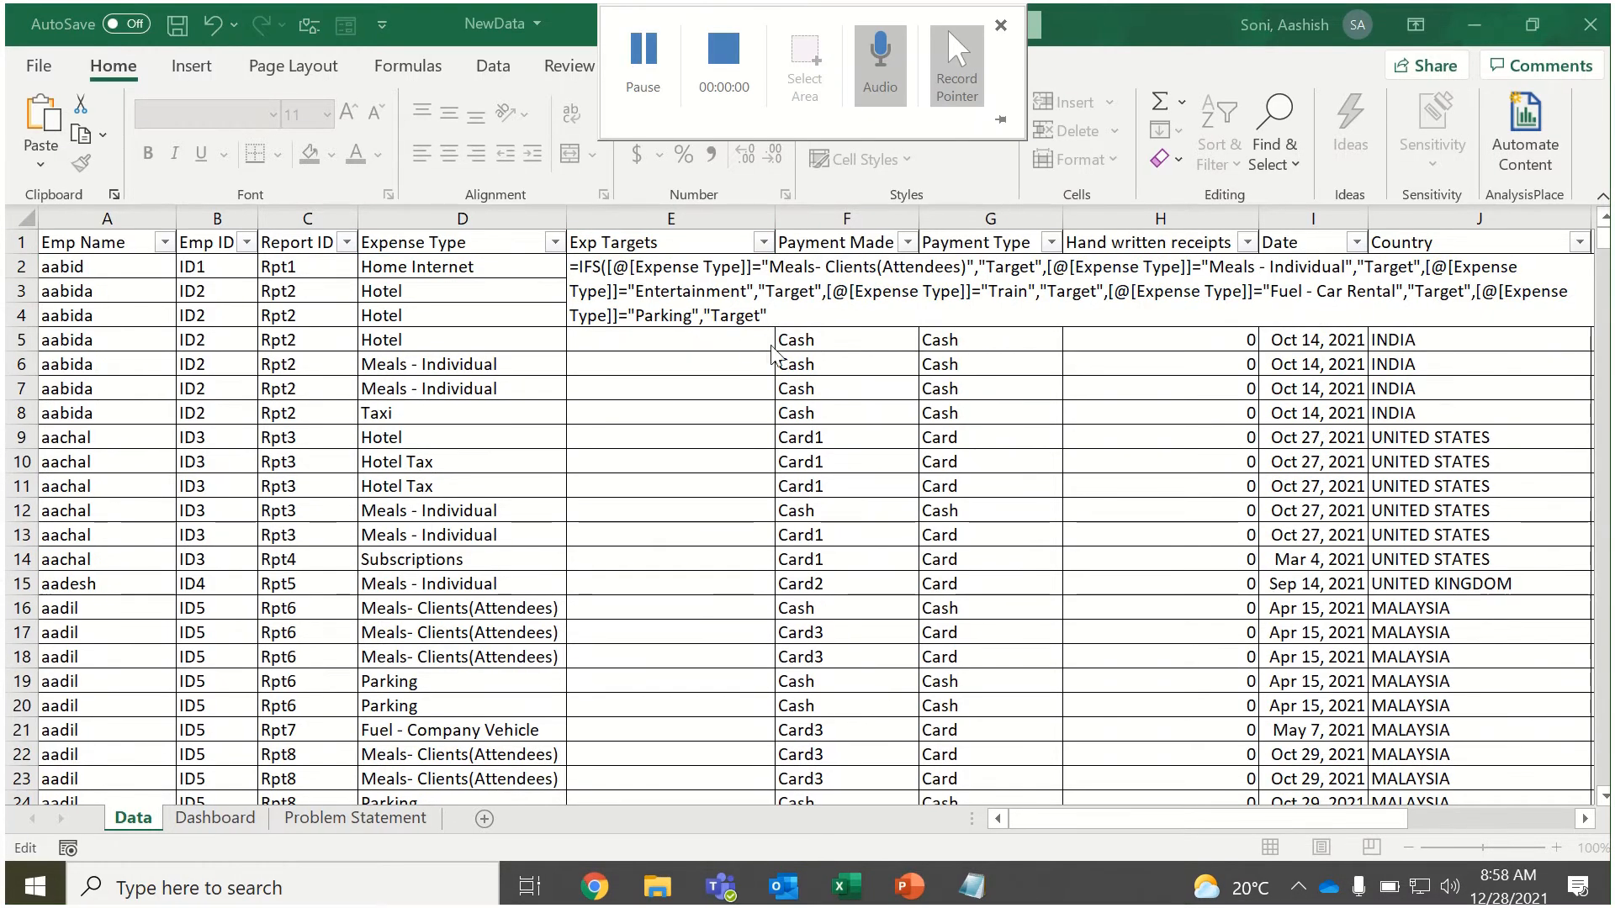
Complete the IFS formula with a final TRUE test returning "Less Target" and enter it in the Exp Targets column.
type(",")
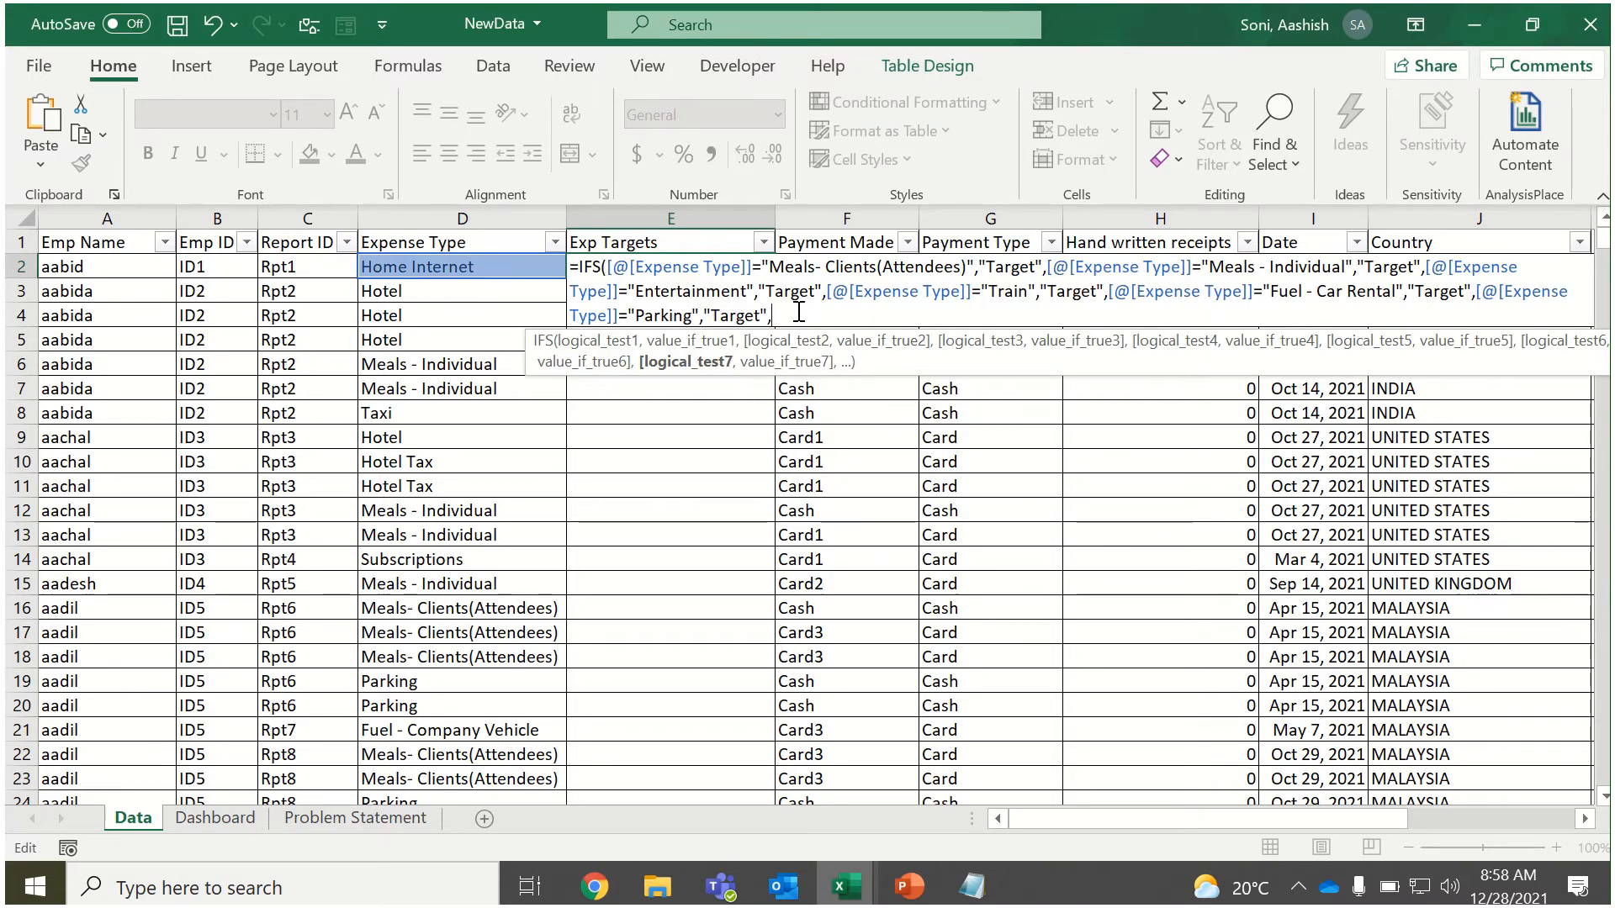
type("TRUE")
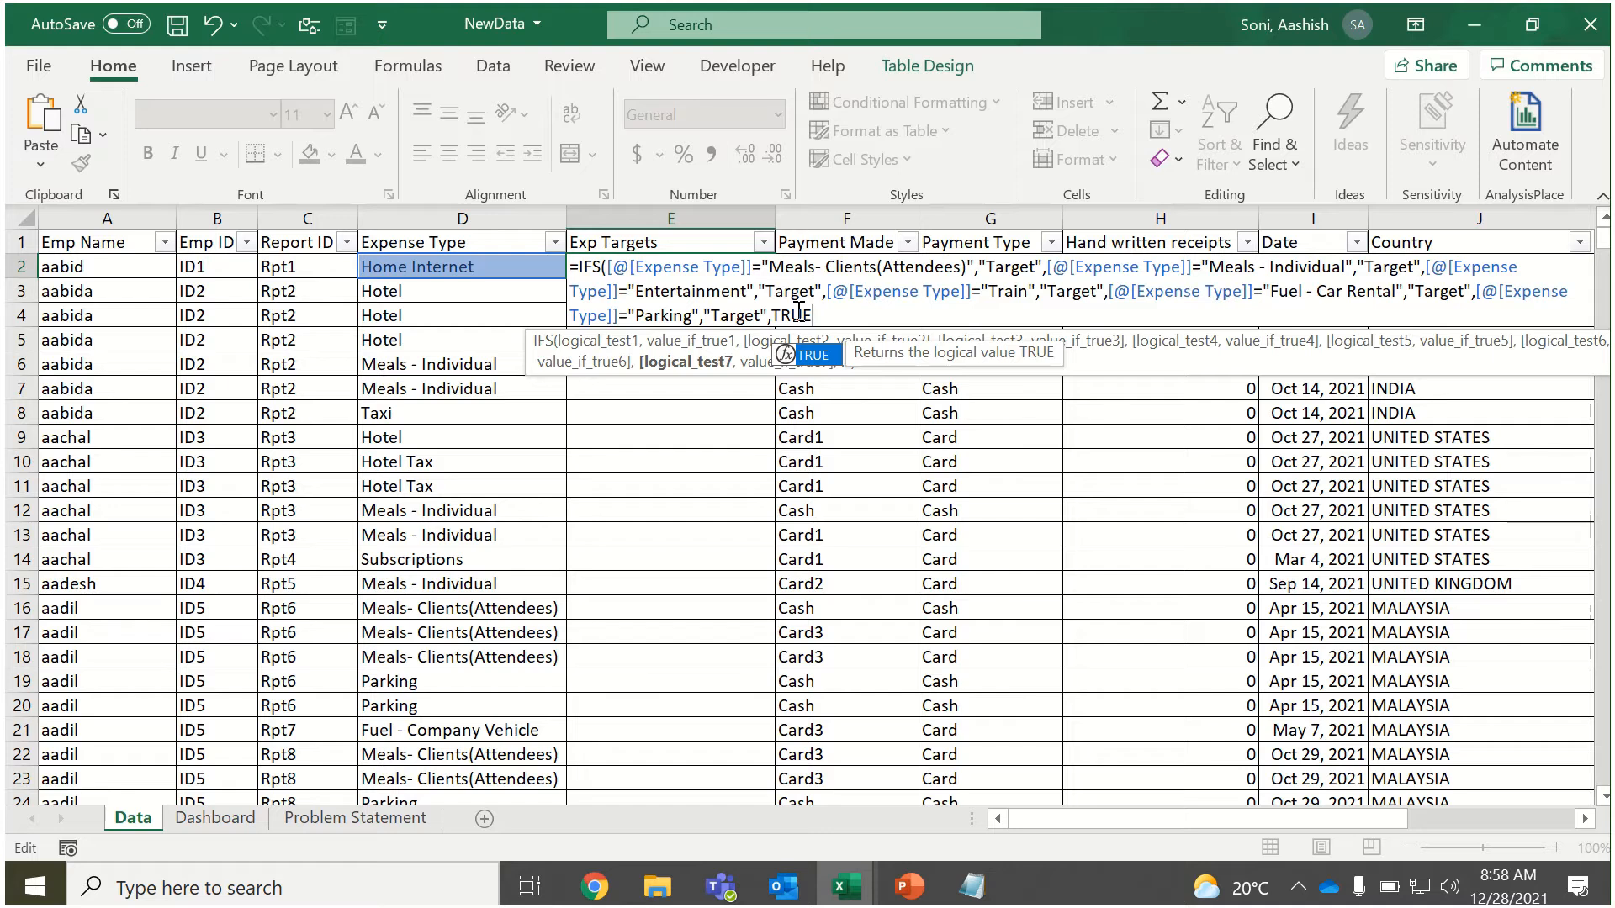
type(",\"")
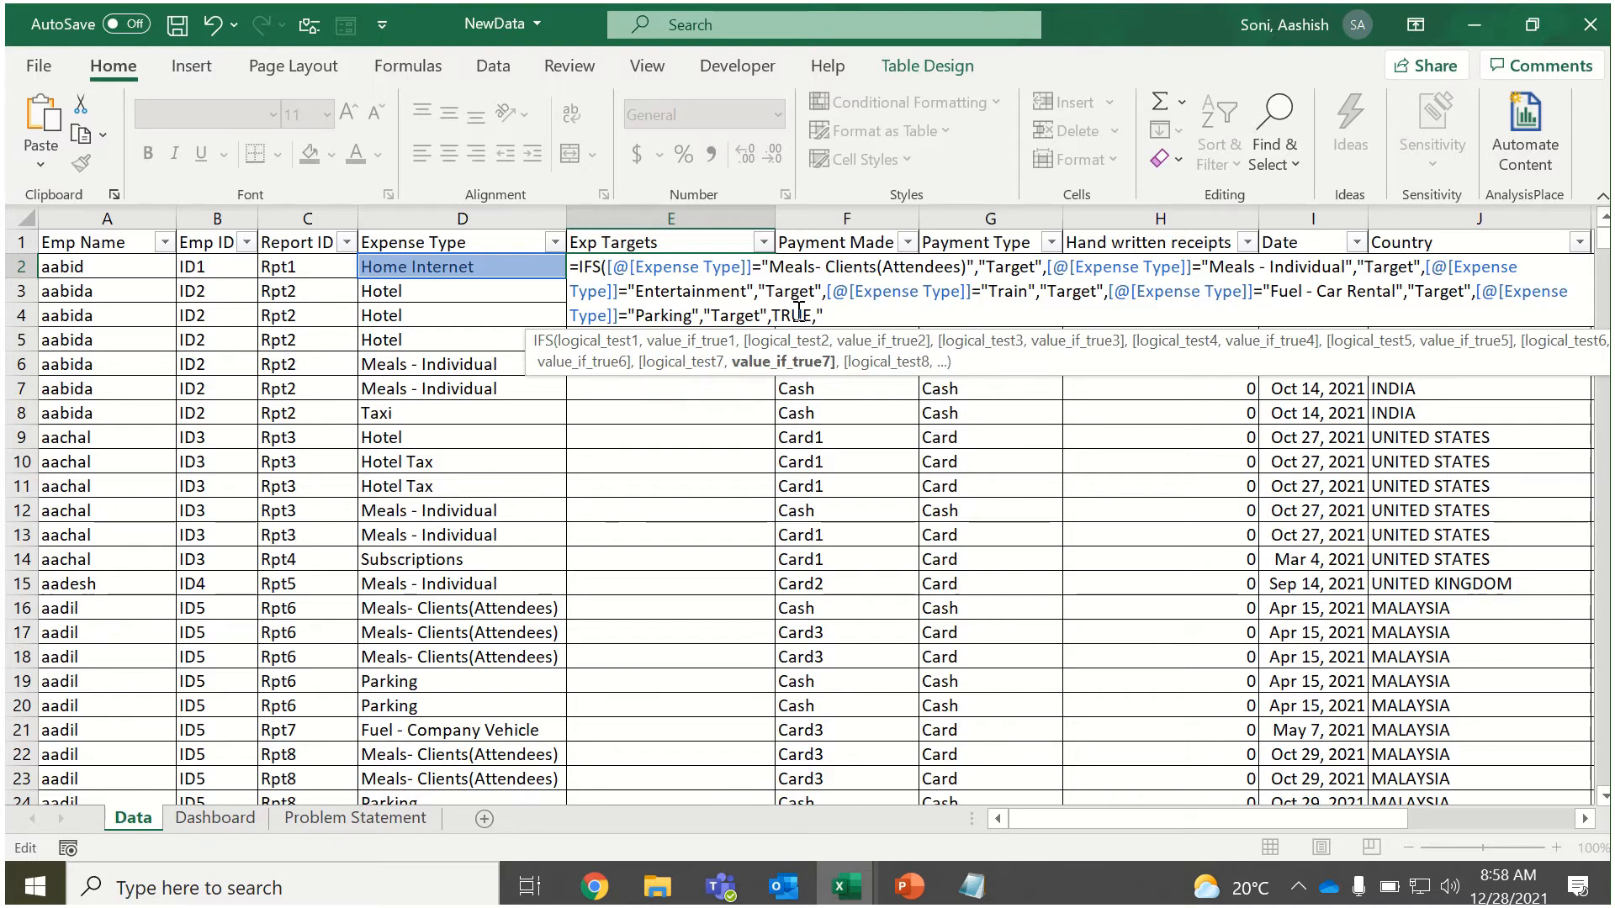
type("Less Target\"")
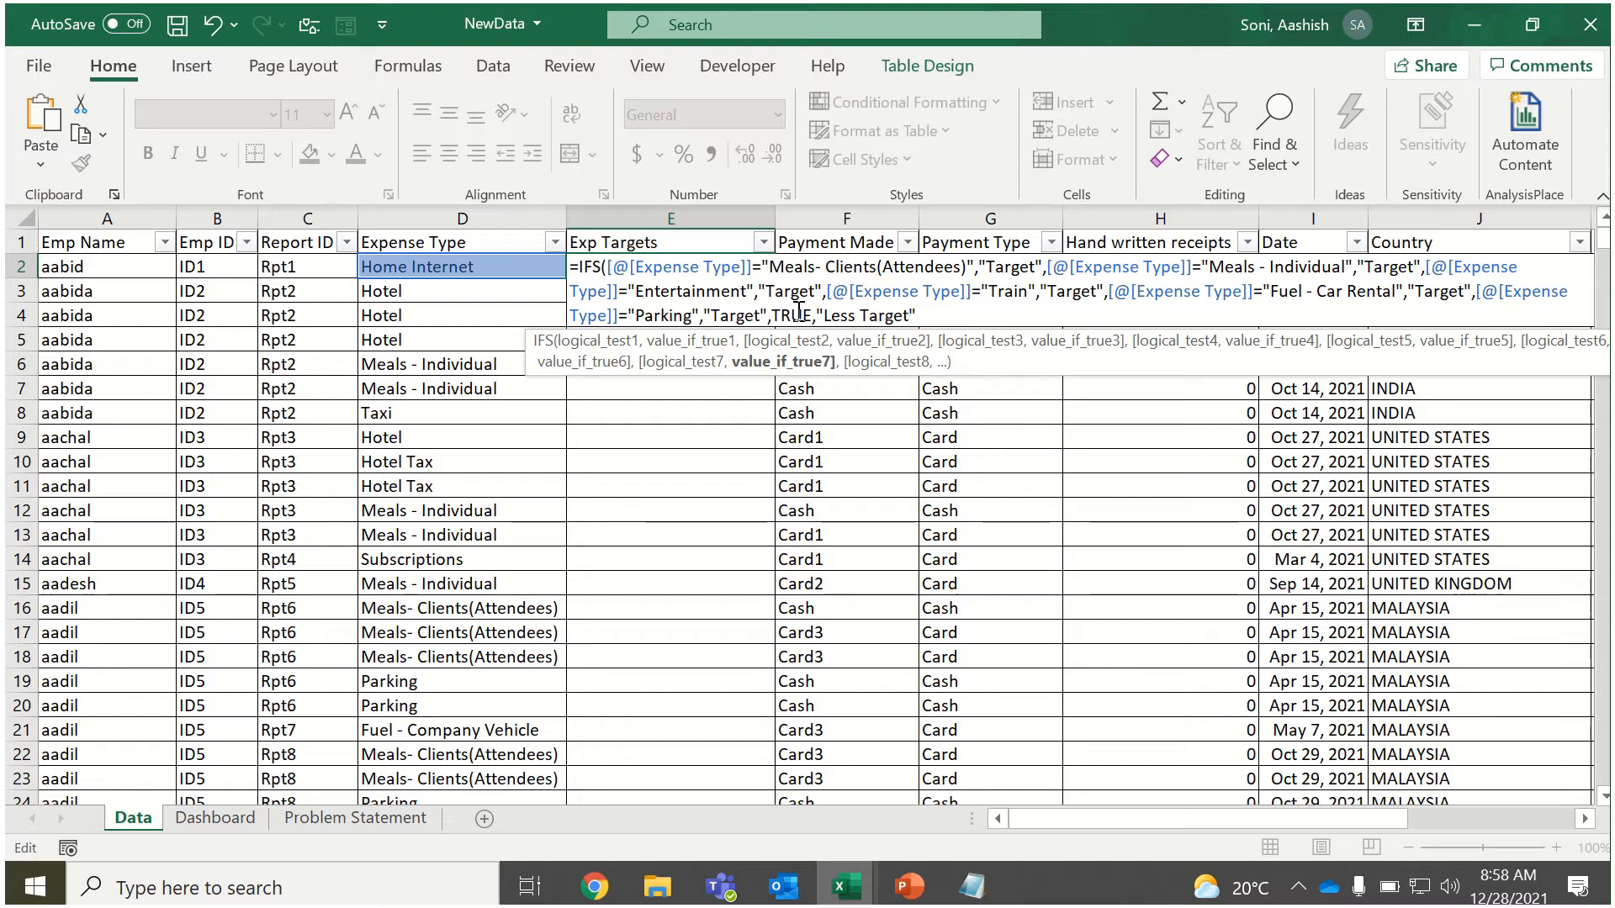
type(")")
key("Return")
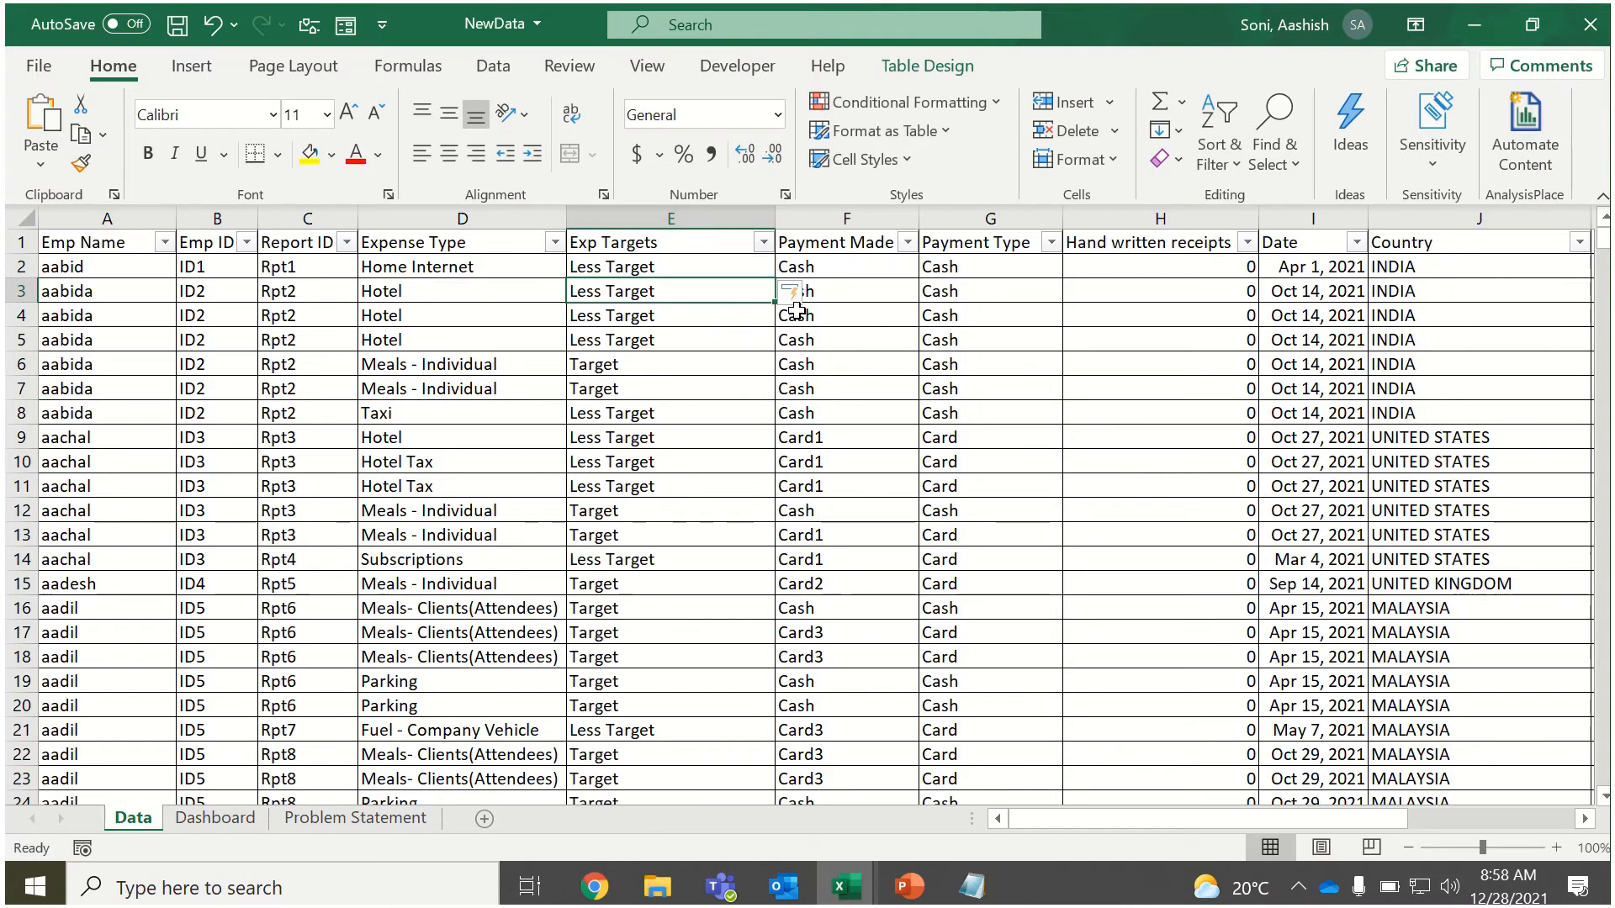
Filter the Exp Targets column to "Target" and check which expense types remain in the Expense Type filter list.
key("Down")
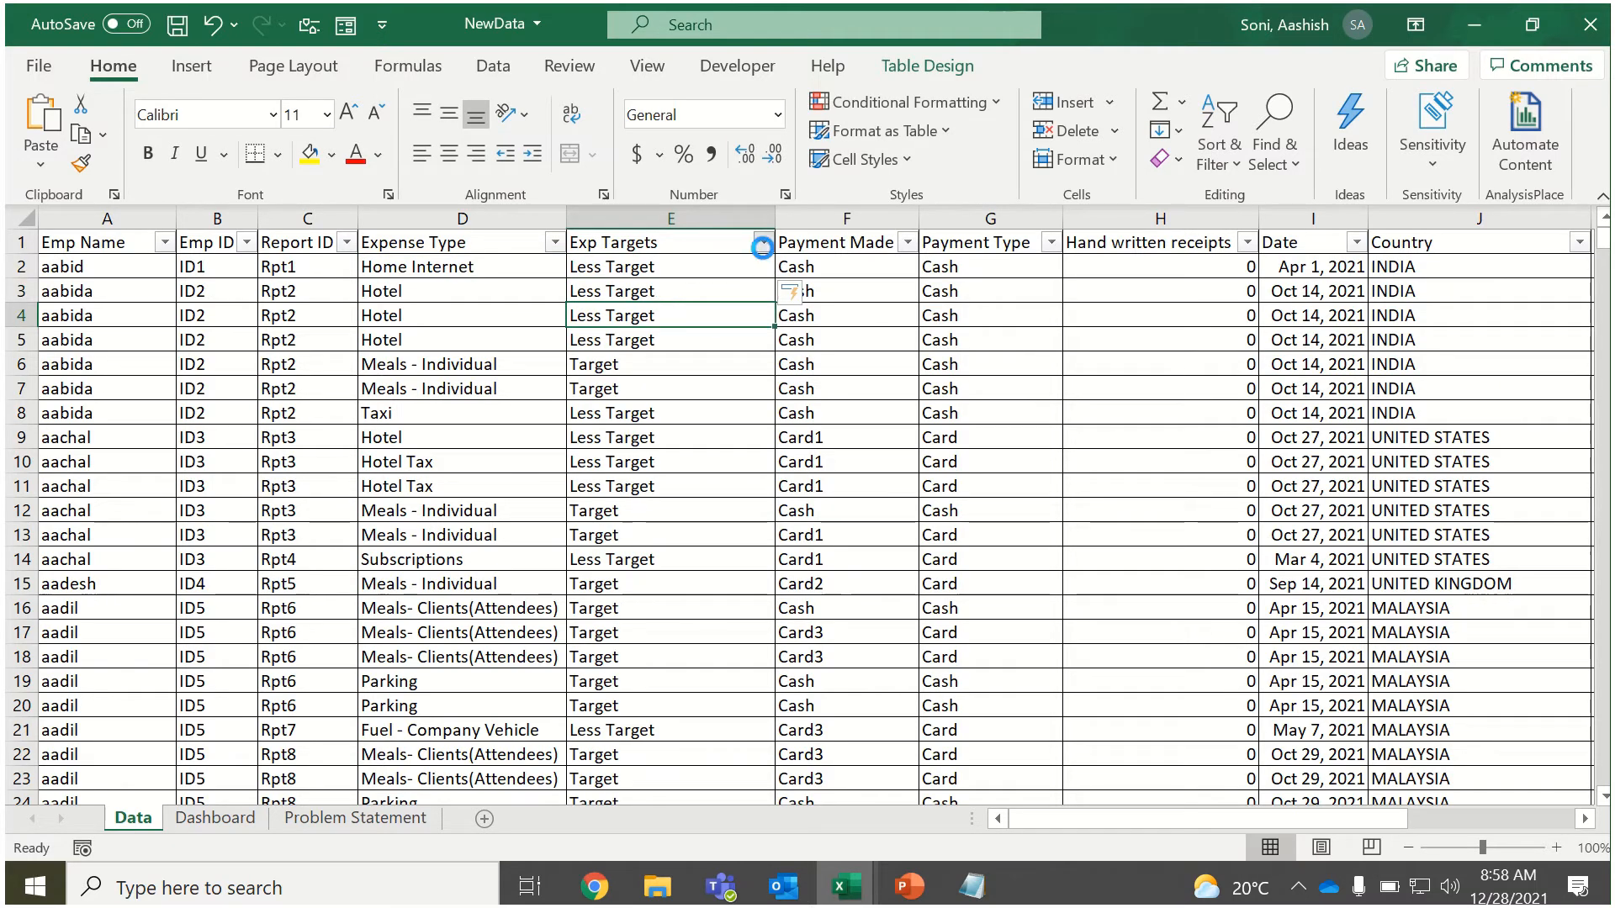
left_click(763, 242)
left_click(510, 568)
left_click(612, 780)
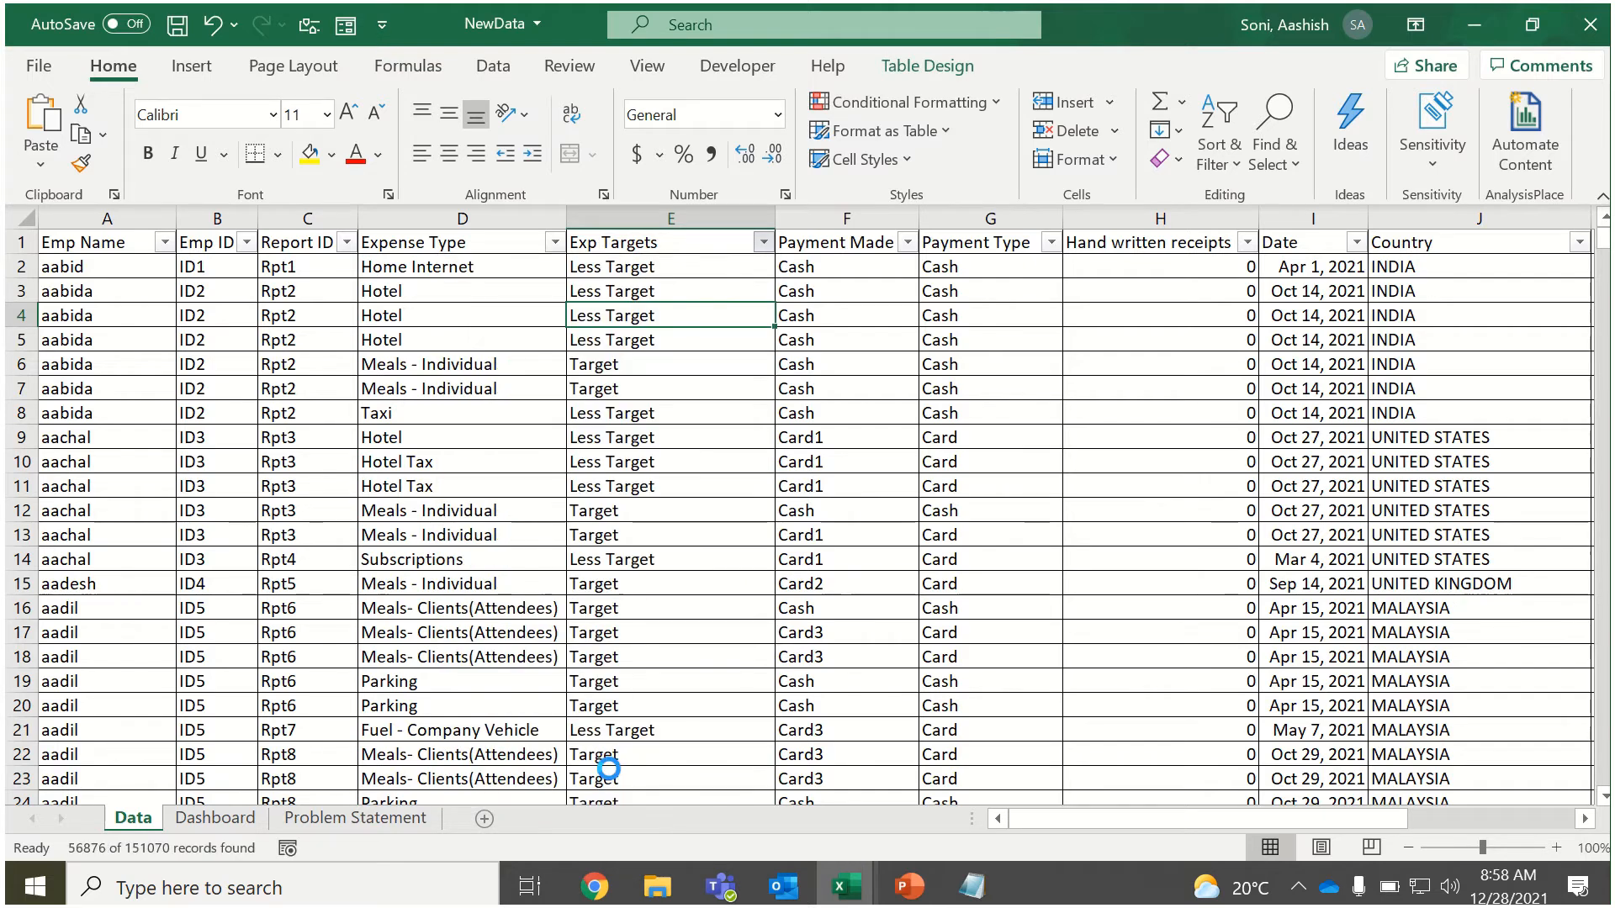
left_click(555, 243)
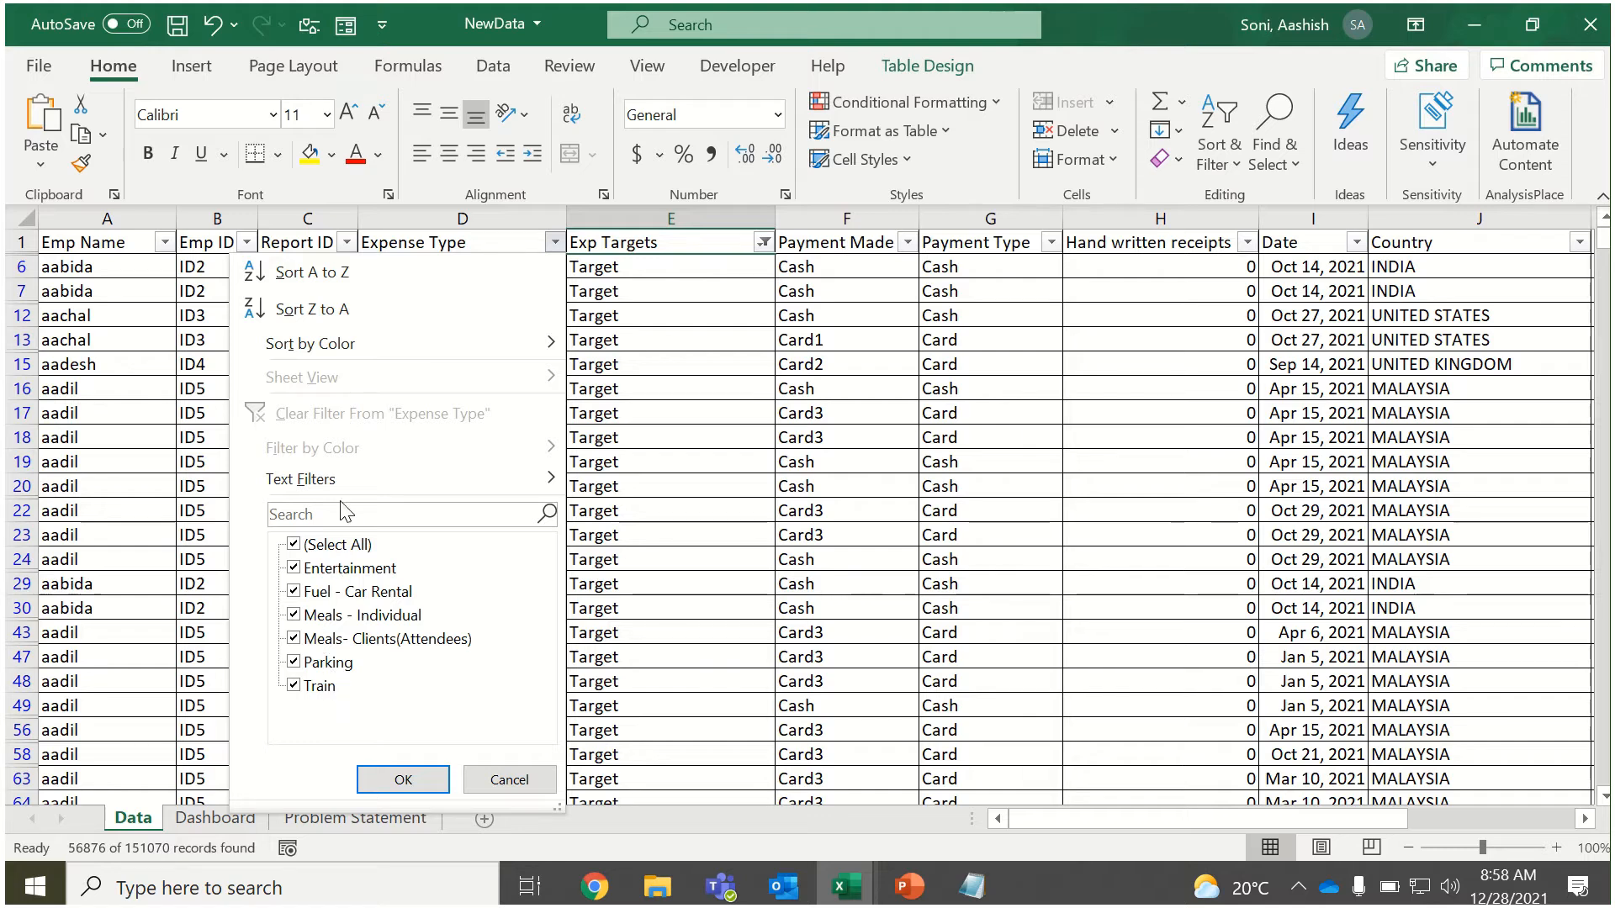
left_click(512, 810)
left_click(501, 559)
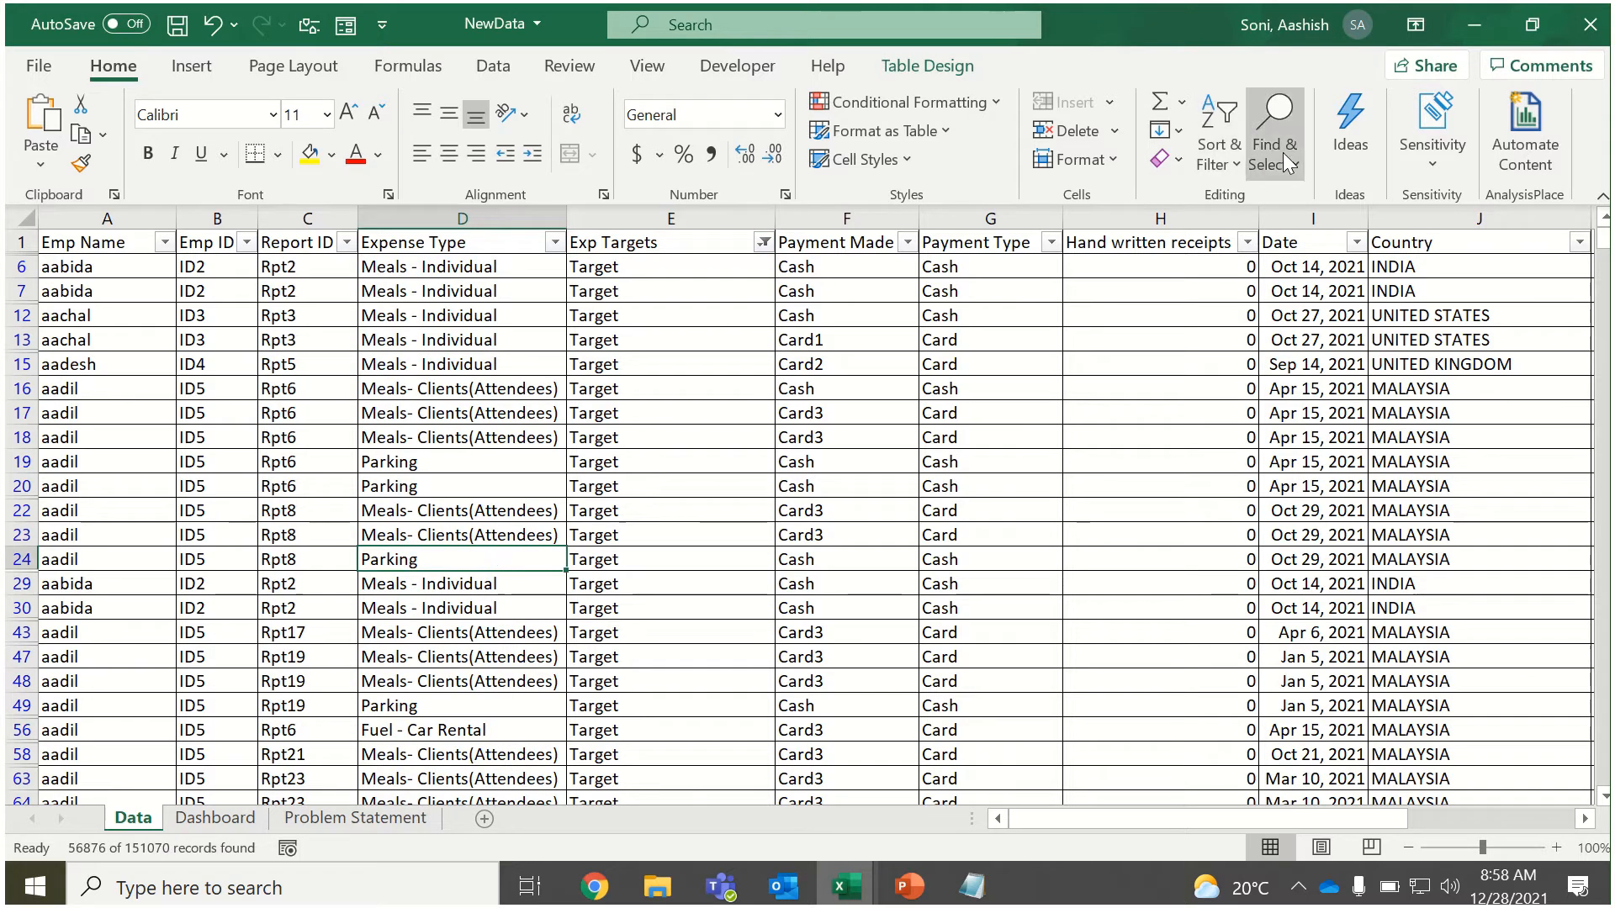
Clear the filter so the Data table shows all records again.
left_click(1234, 149)
left_click(1241, 342)
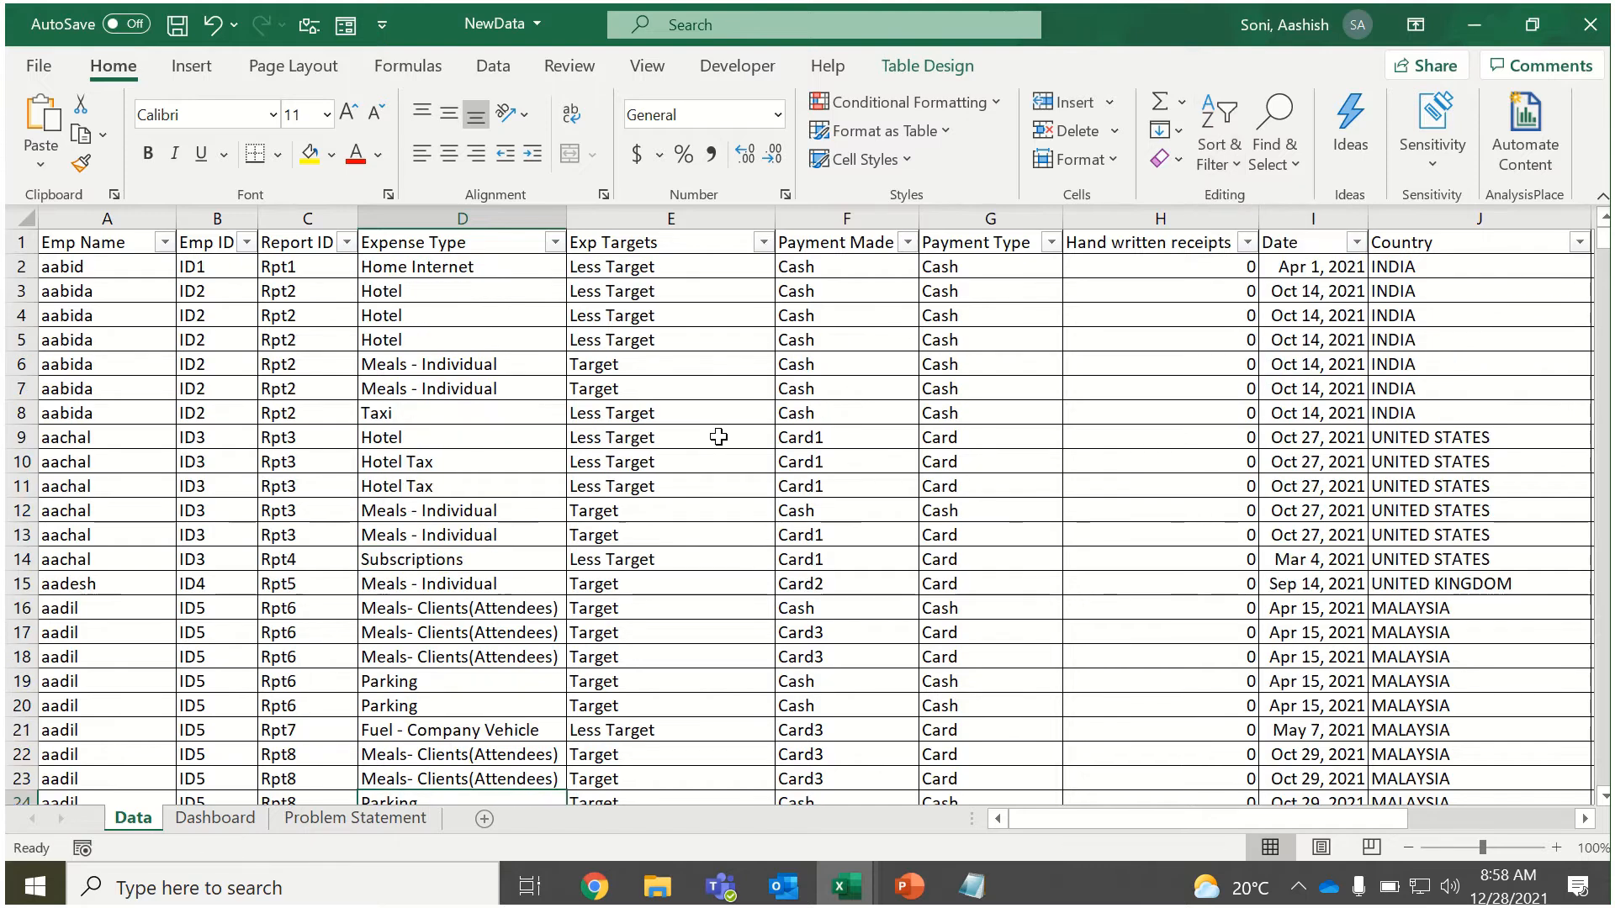
left_click(719, 436)
Open the Dashboard sheet and look over its hand-written-receipts PivotTables.
left_click(239, 810)
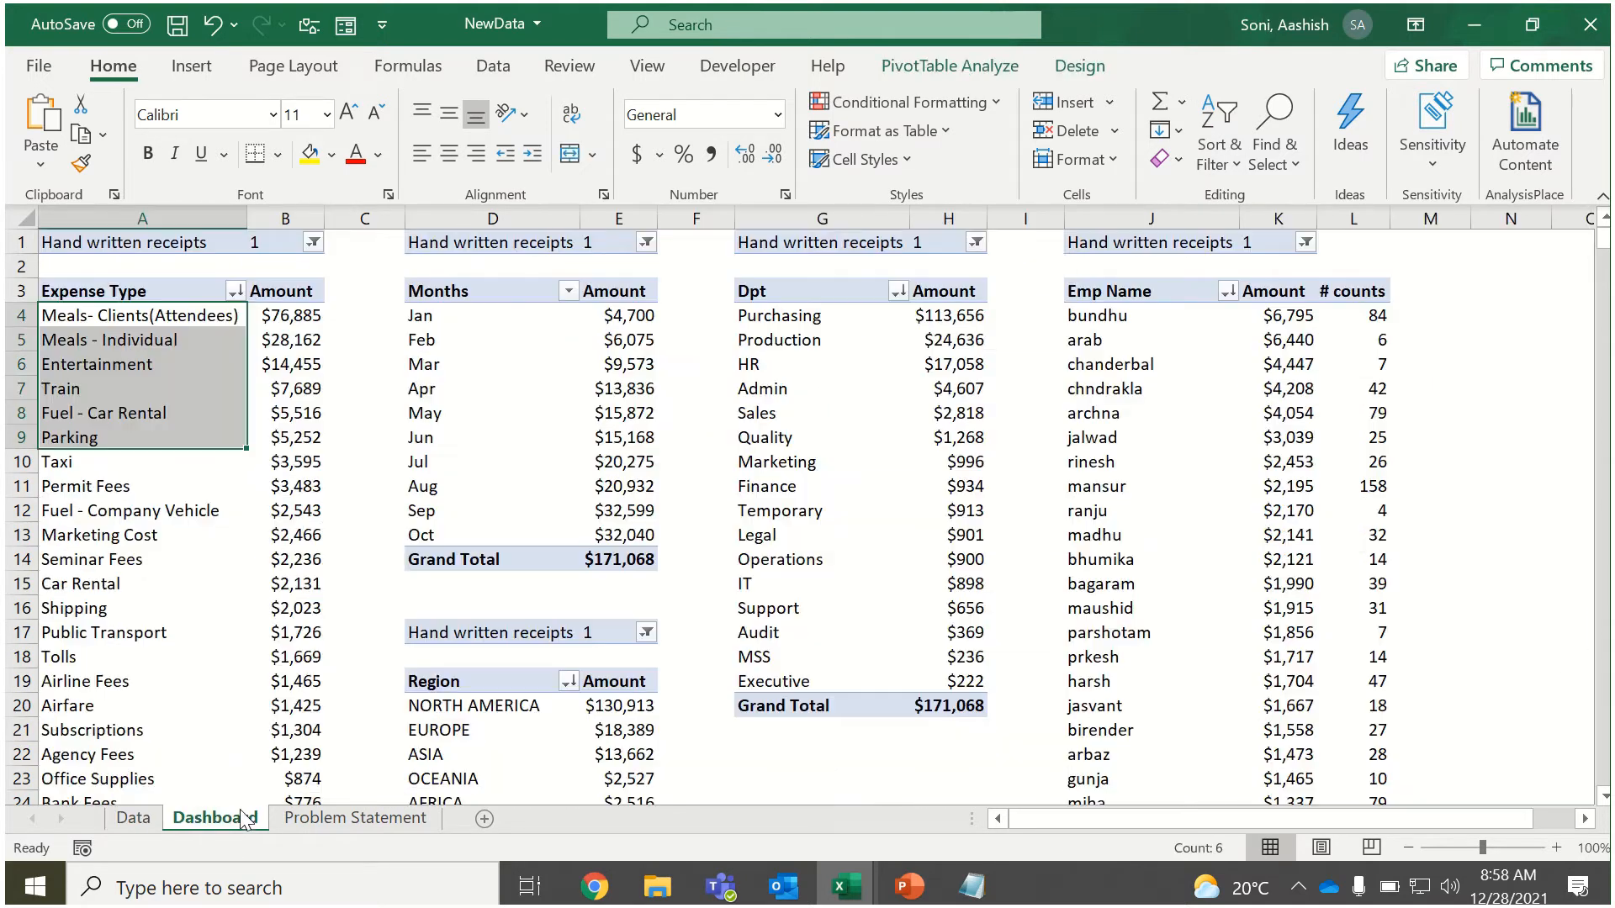
left_click(489, 371)
left_click(488, 368)
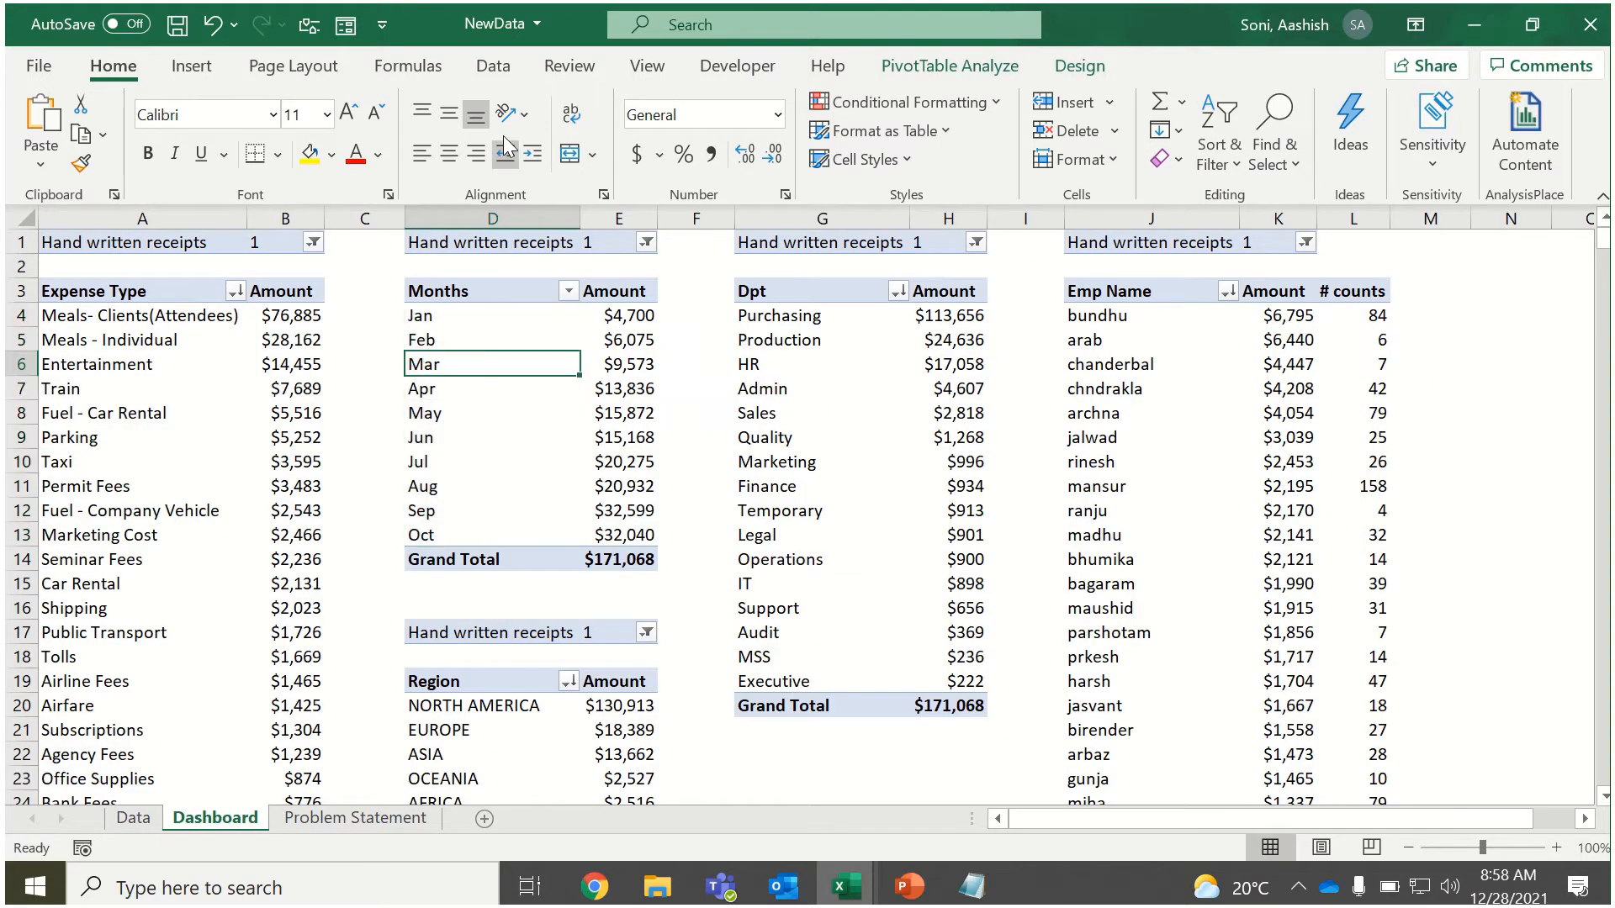
left_click(493, 66)
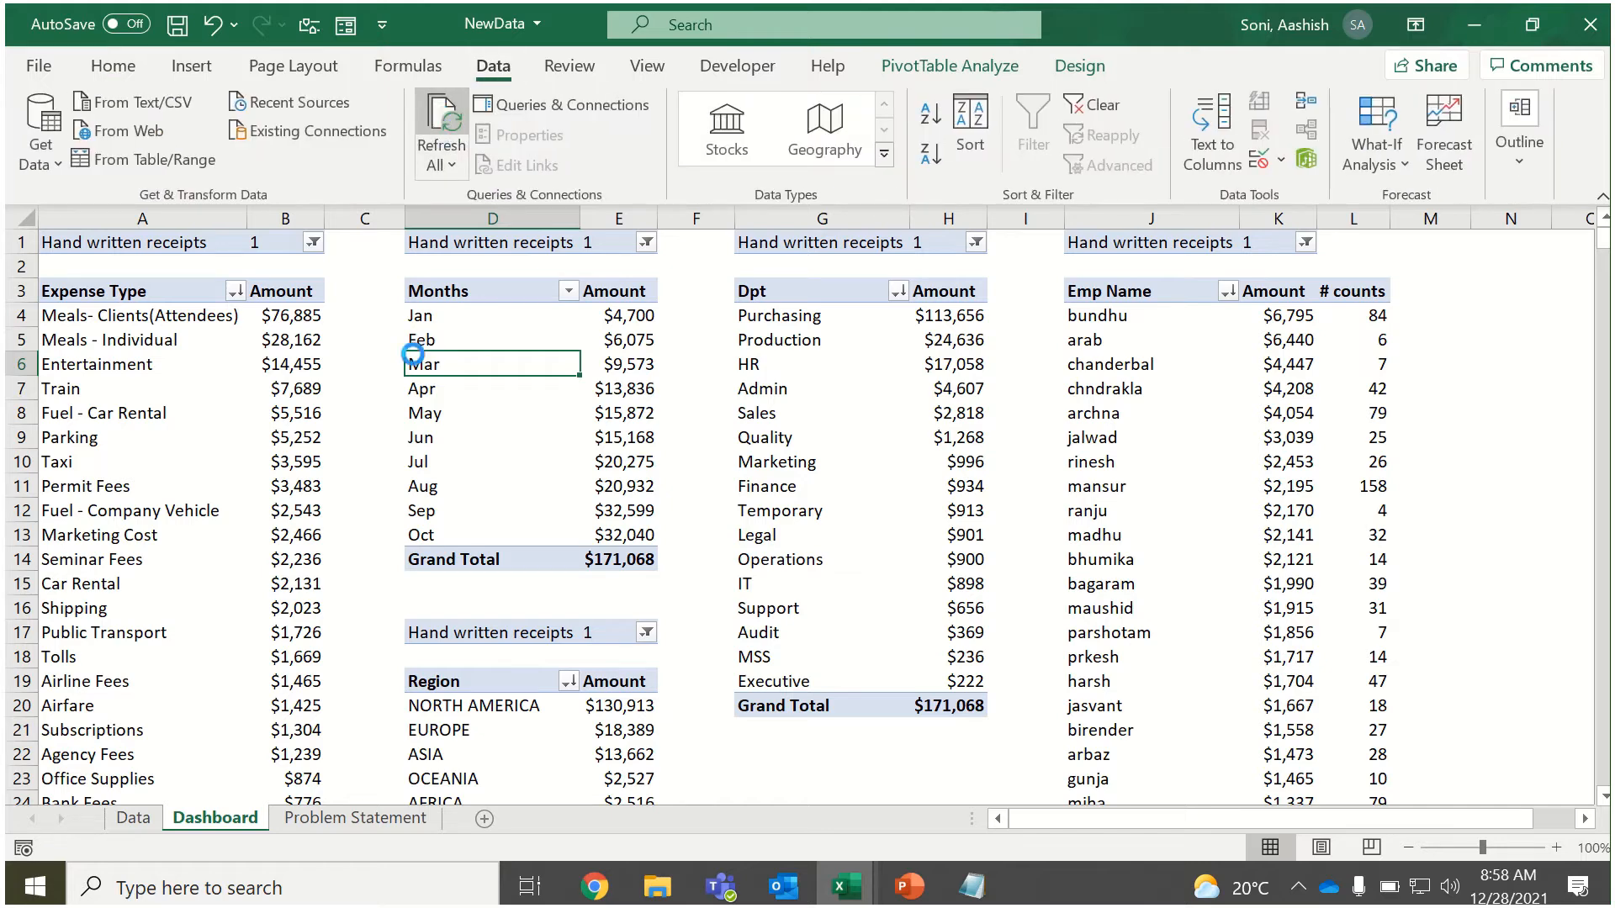
left_click(273, 269)
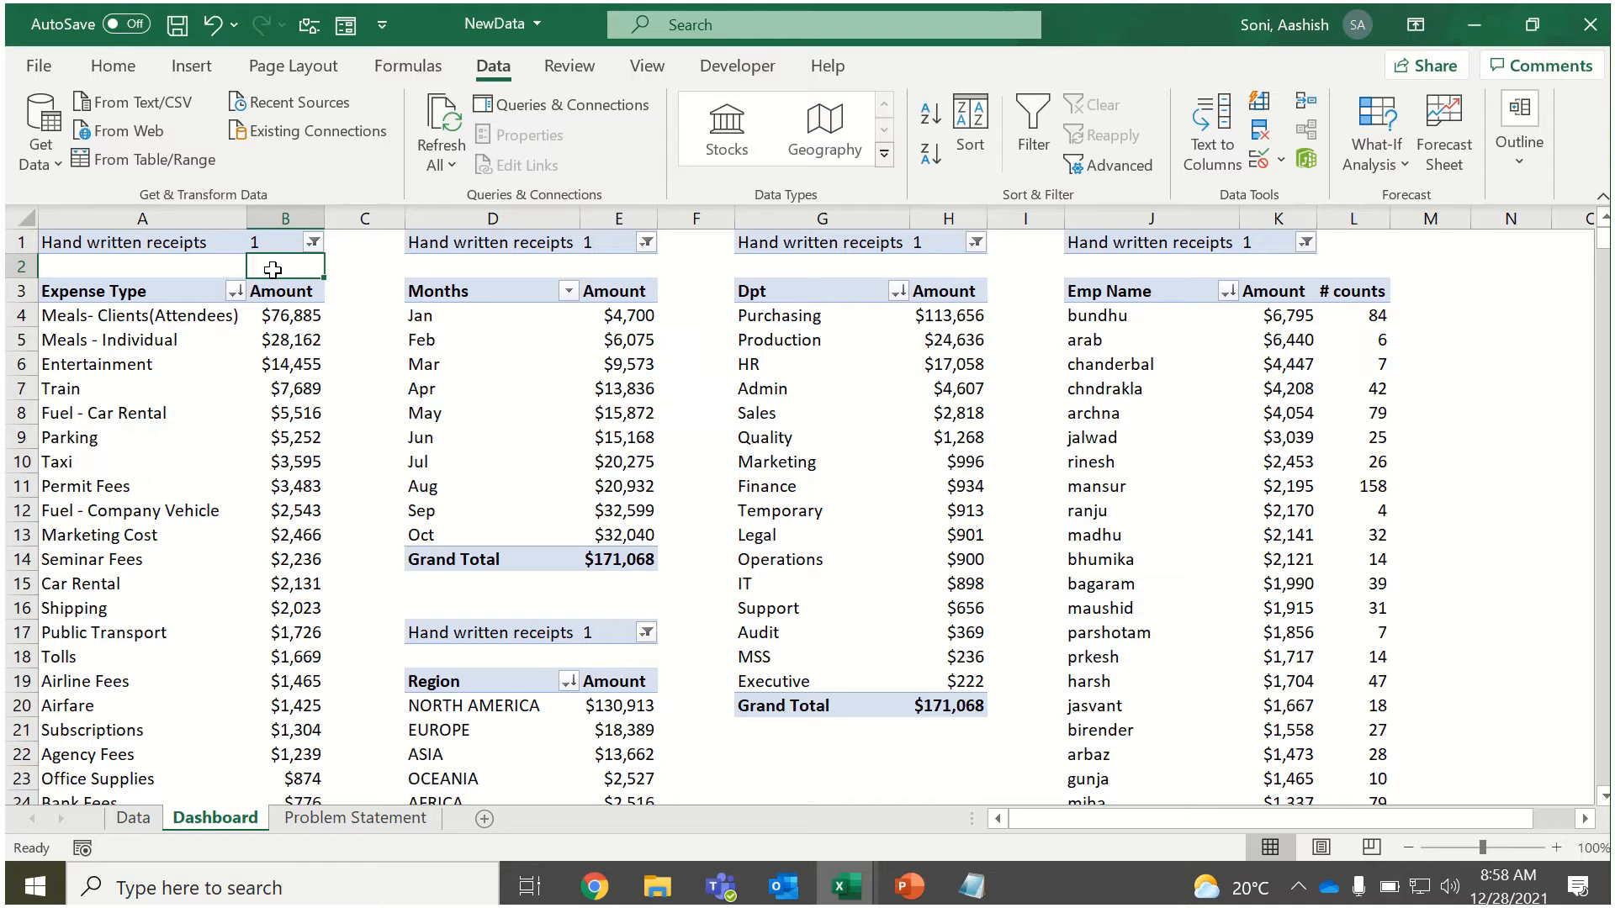
left_click(210, 247)
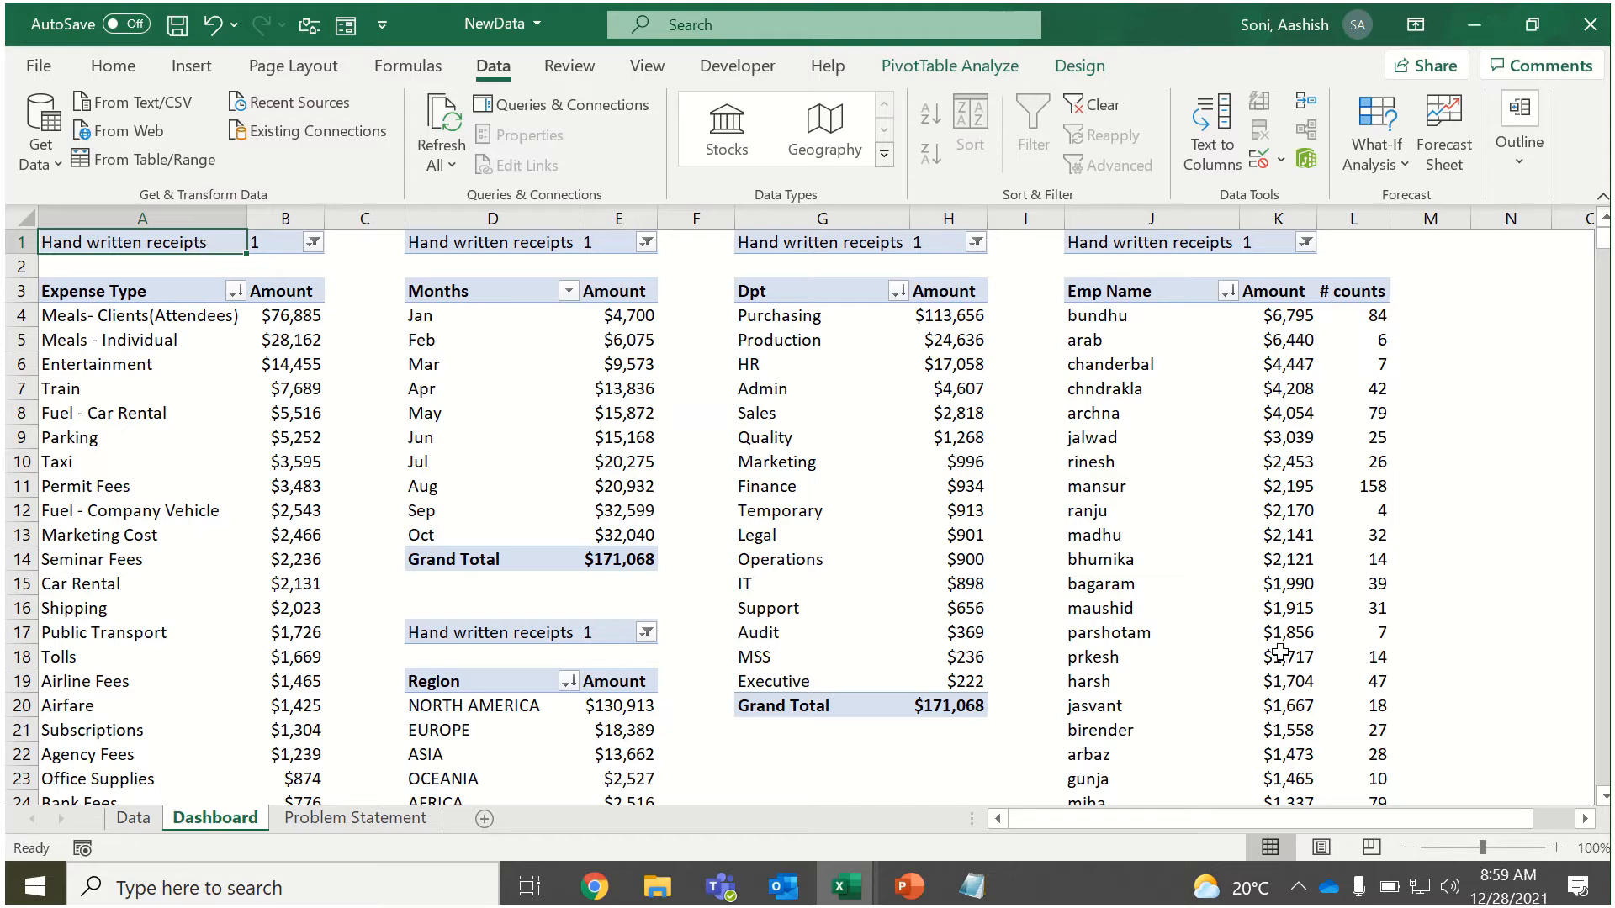
Autofit the Amount columns E and H of the Months, Region and Dpt PivotTables to their values.
left_click(1409, 846)
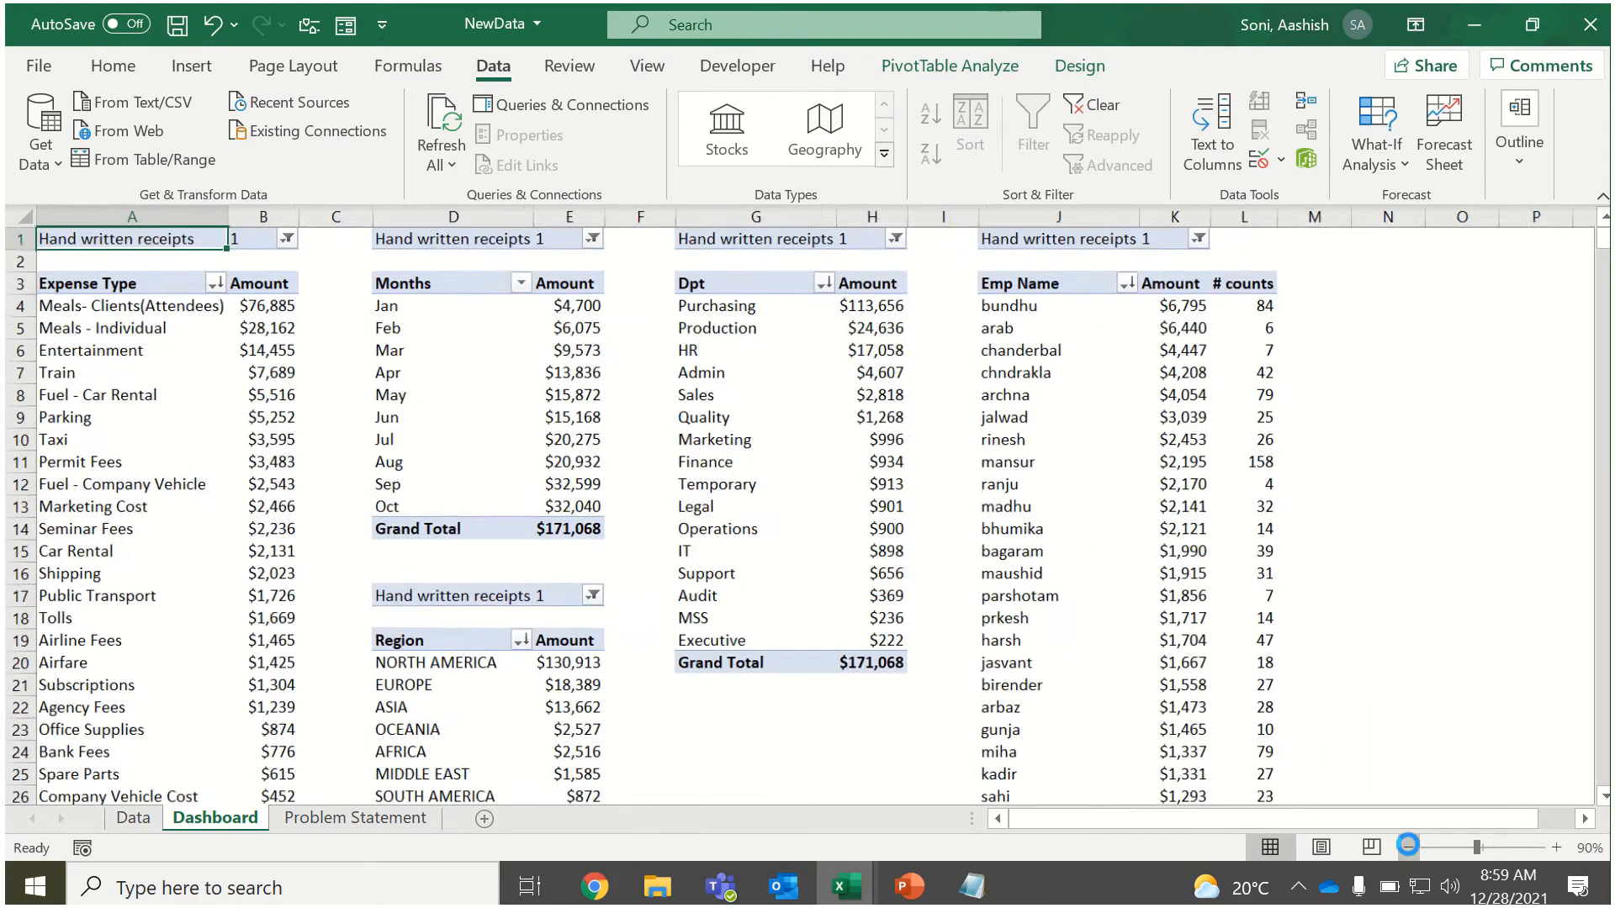
left_click(1408, 846)
left_click(1408, 846)
left_click(1408, 846)
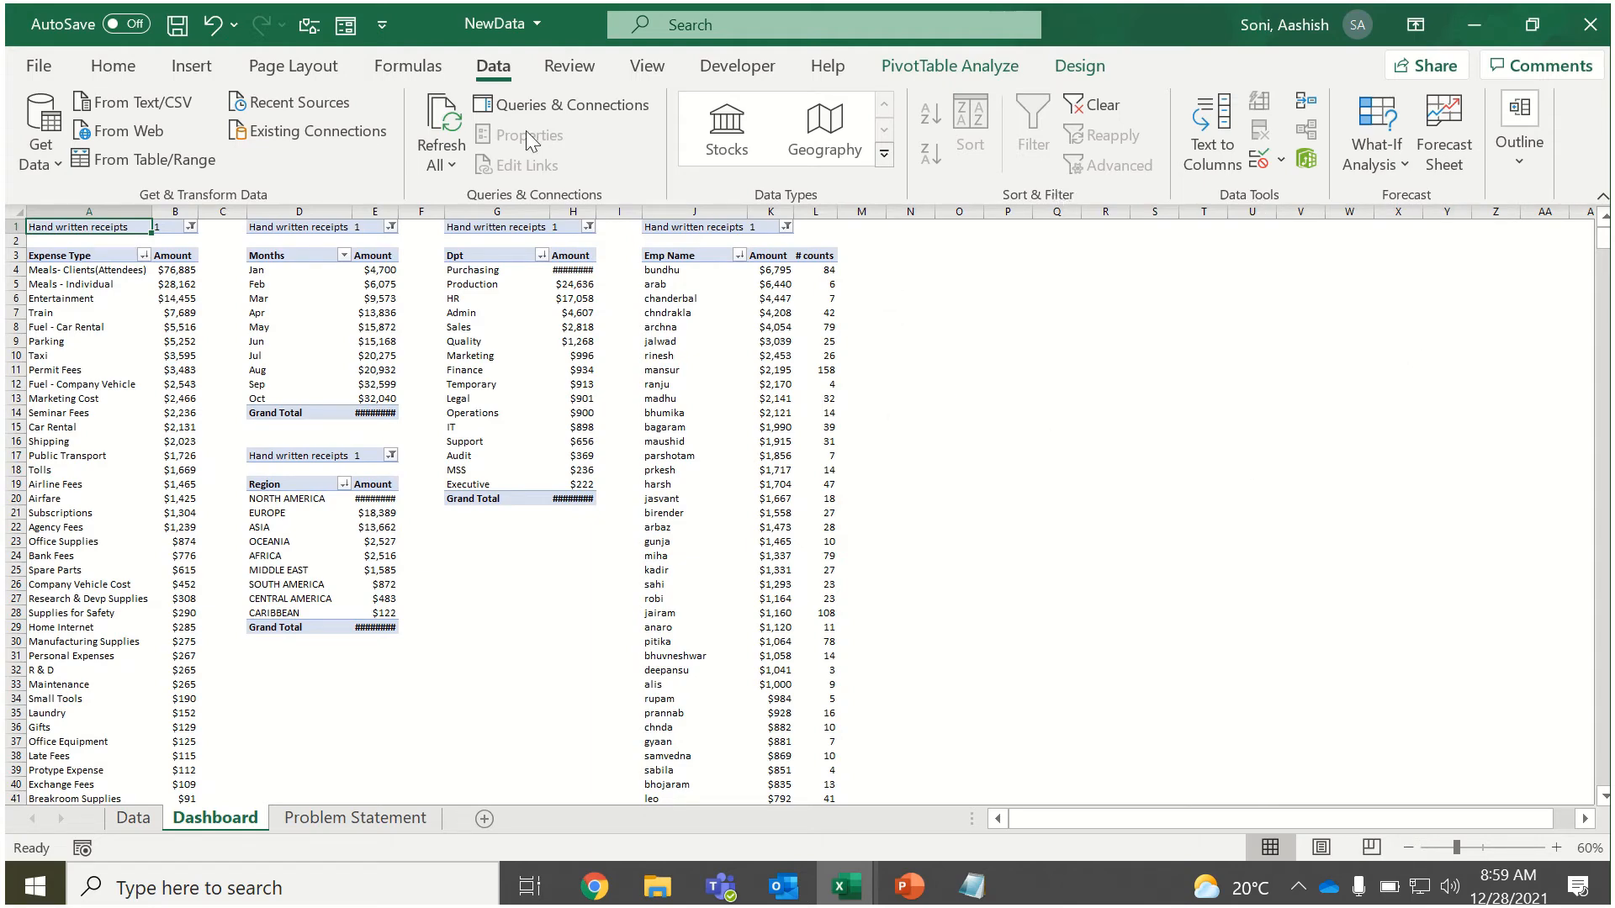
double_click(408, 212)
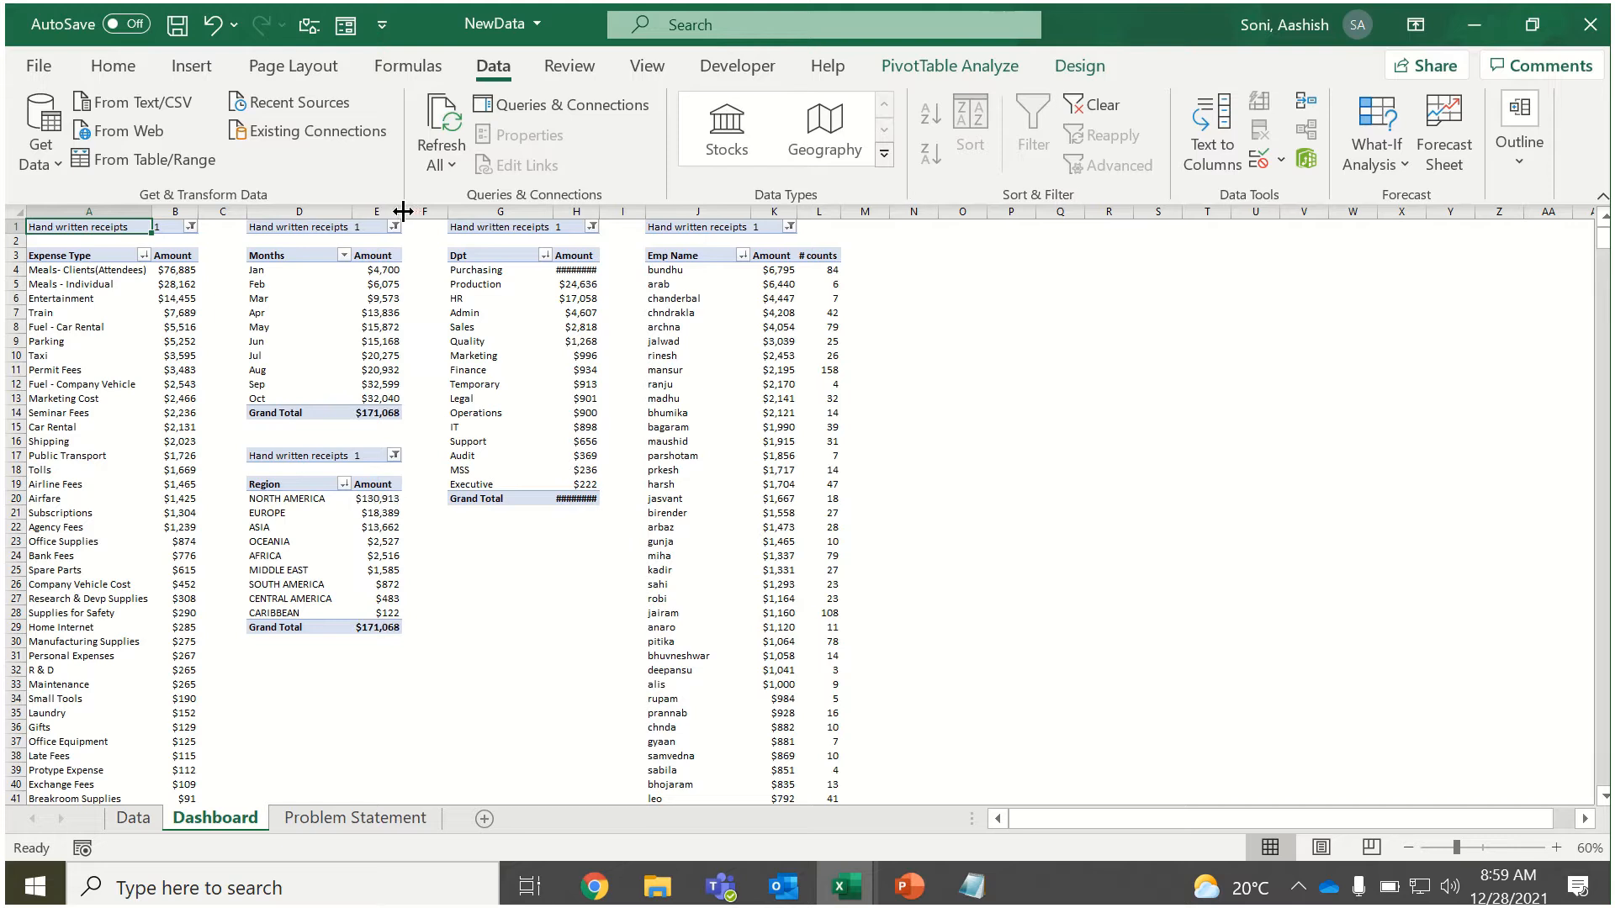
double_click(598, 212)
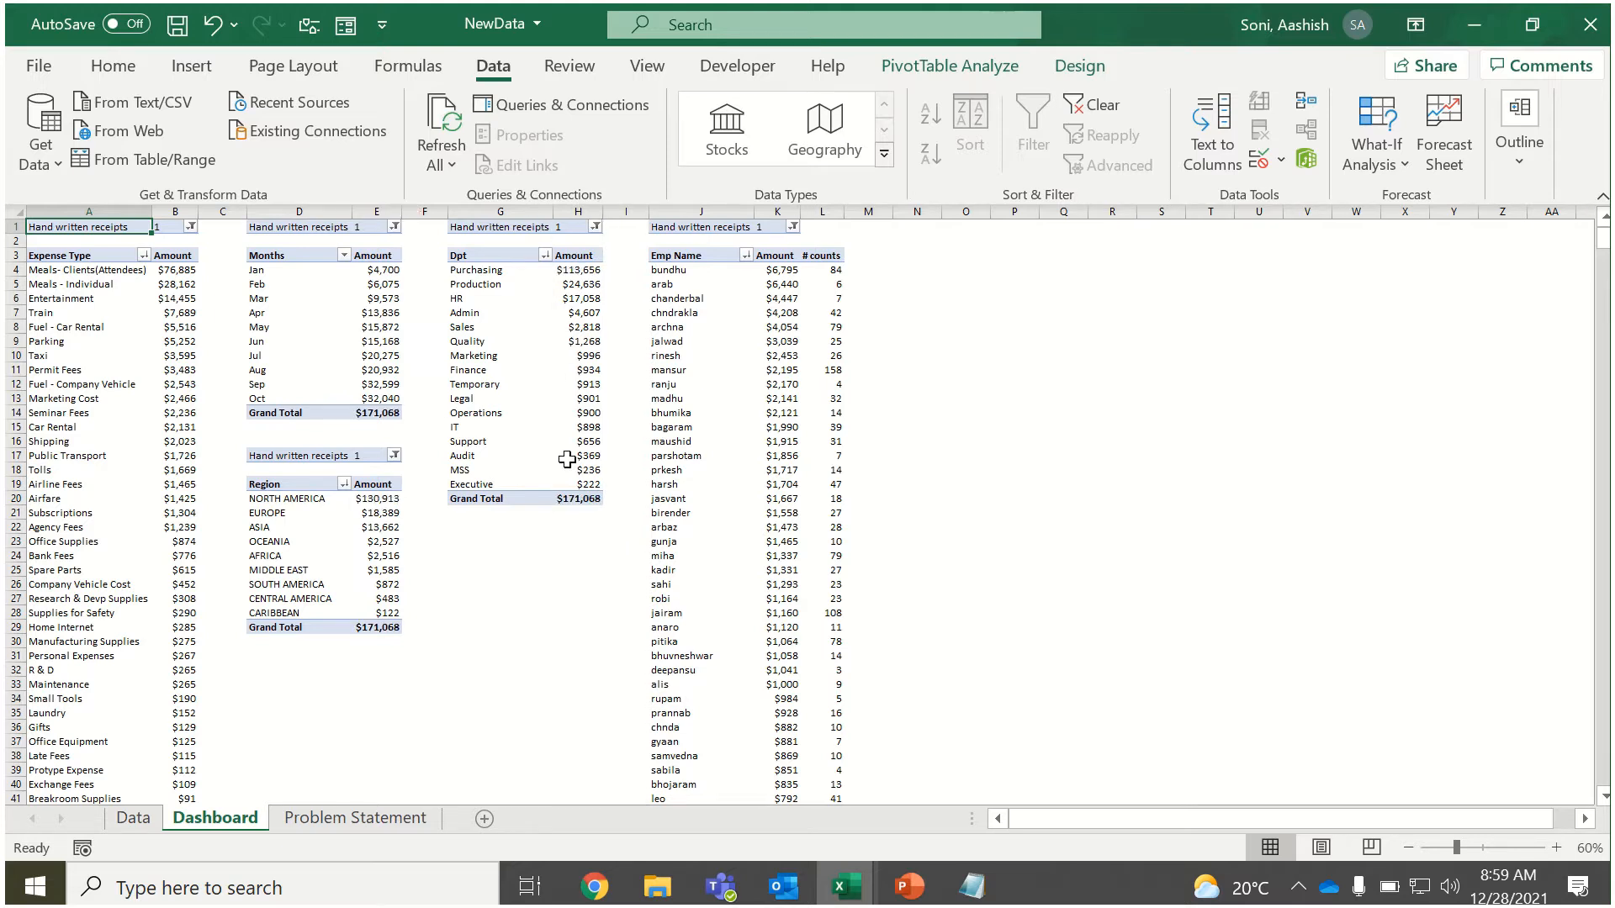
left_click(512, 666)
left_click_drag(481, 543, 583, 736)
left_click(522, 631)
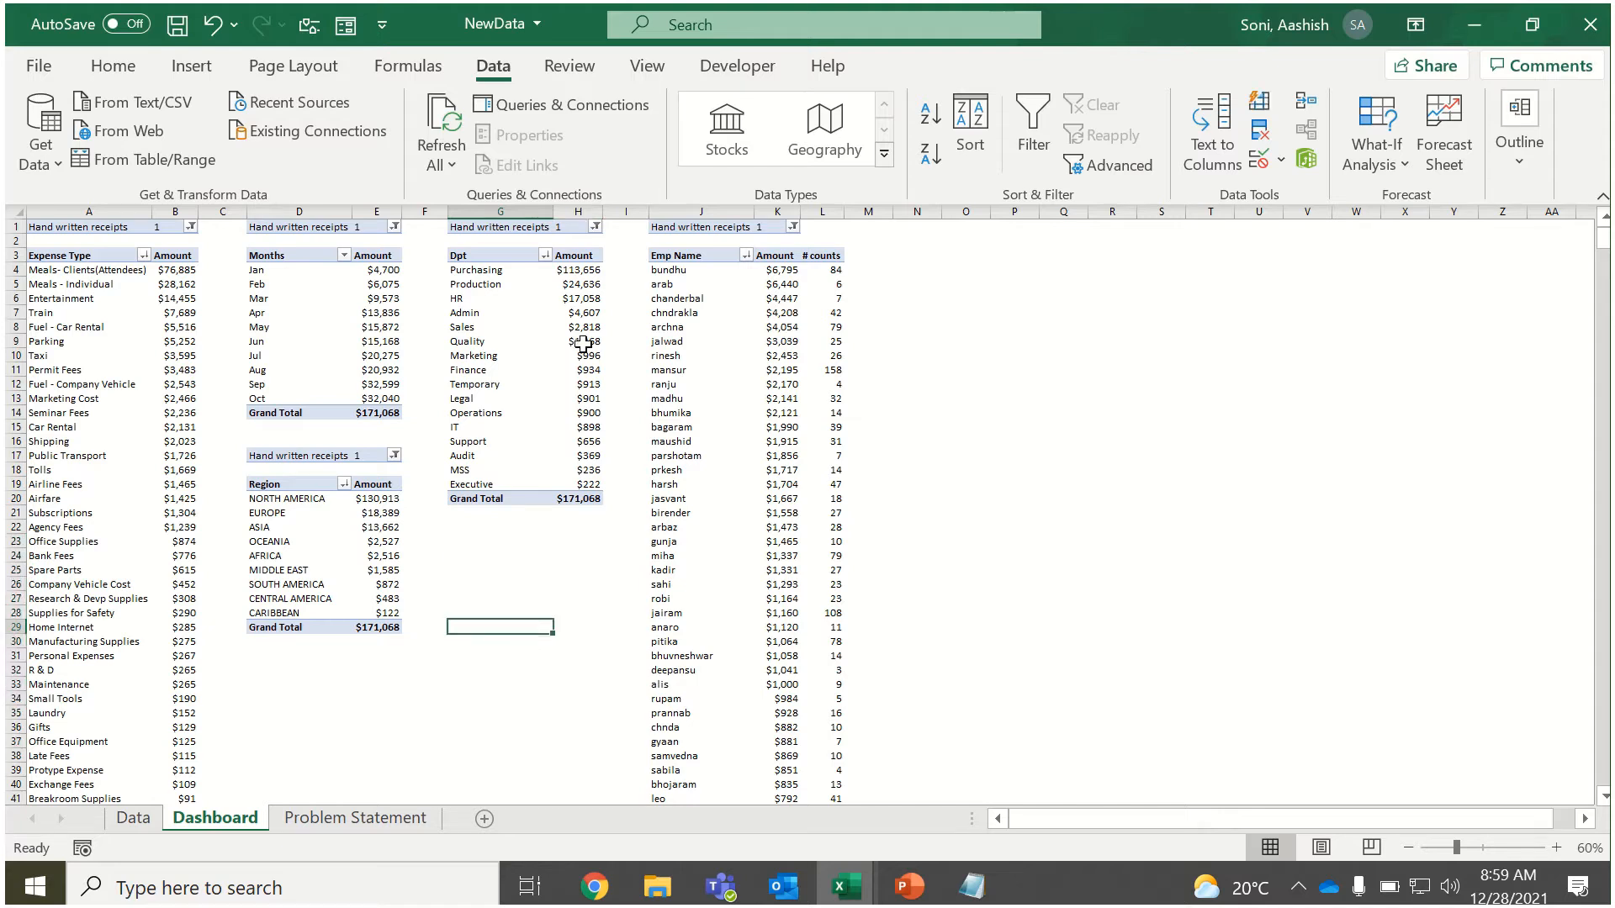
Show the field list for the Emp Name PivotTable and replace Emp Name with Manager in its rows.
left_click(701, 342)
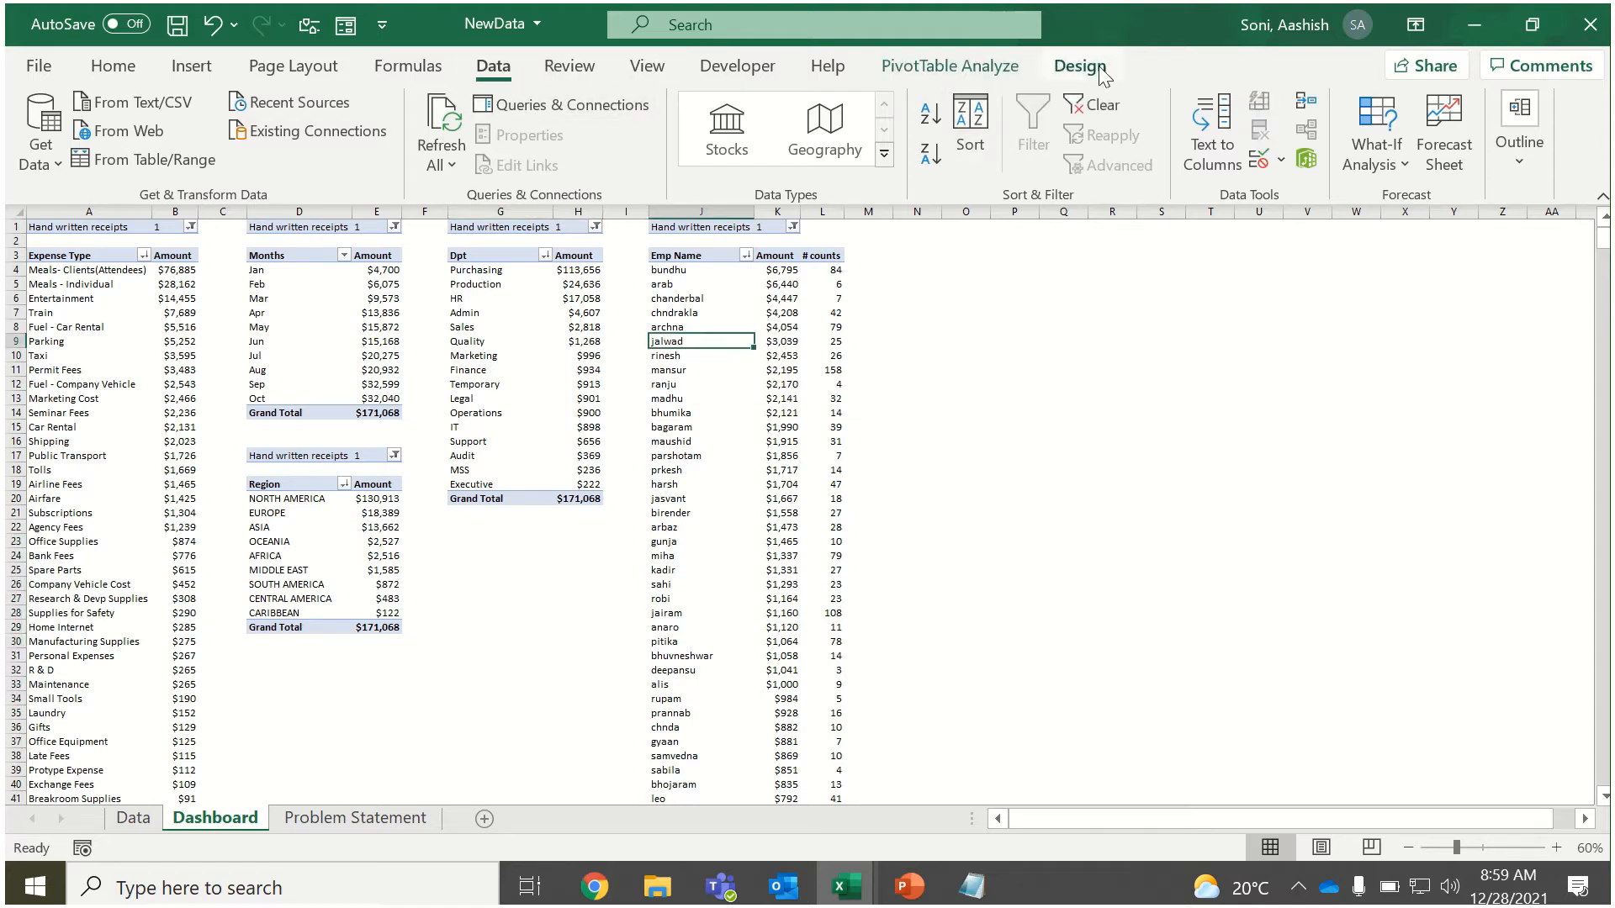
left_click(950, 66)
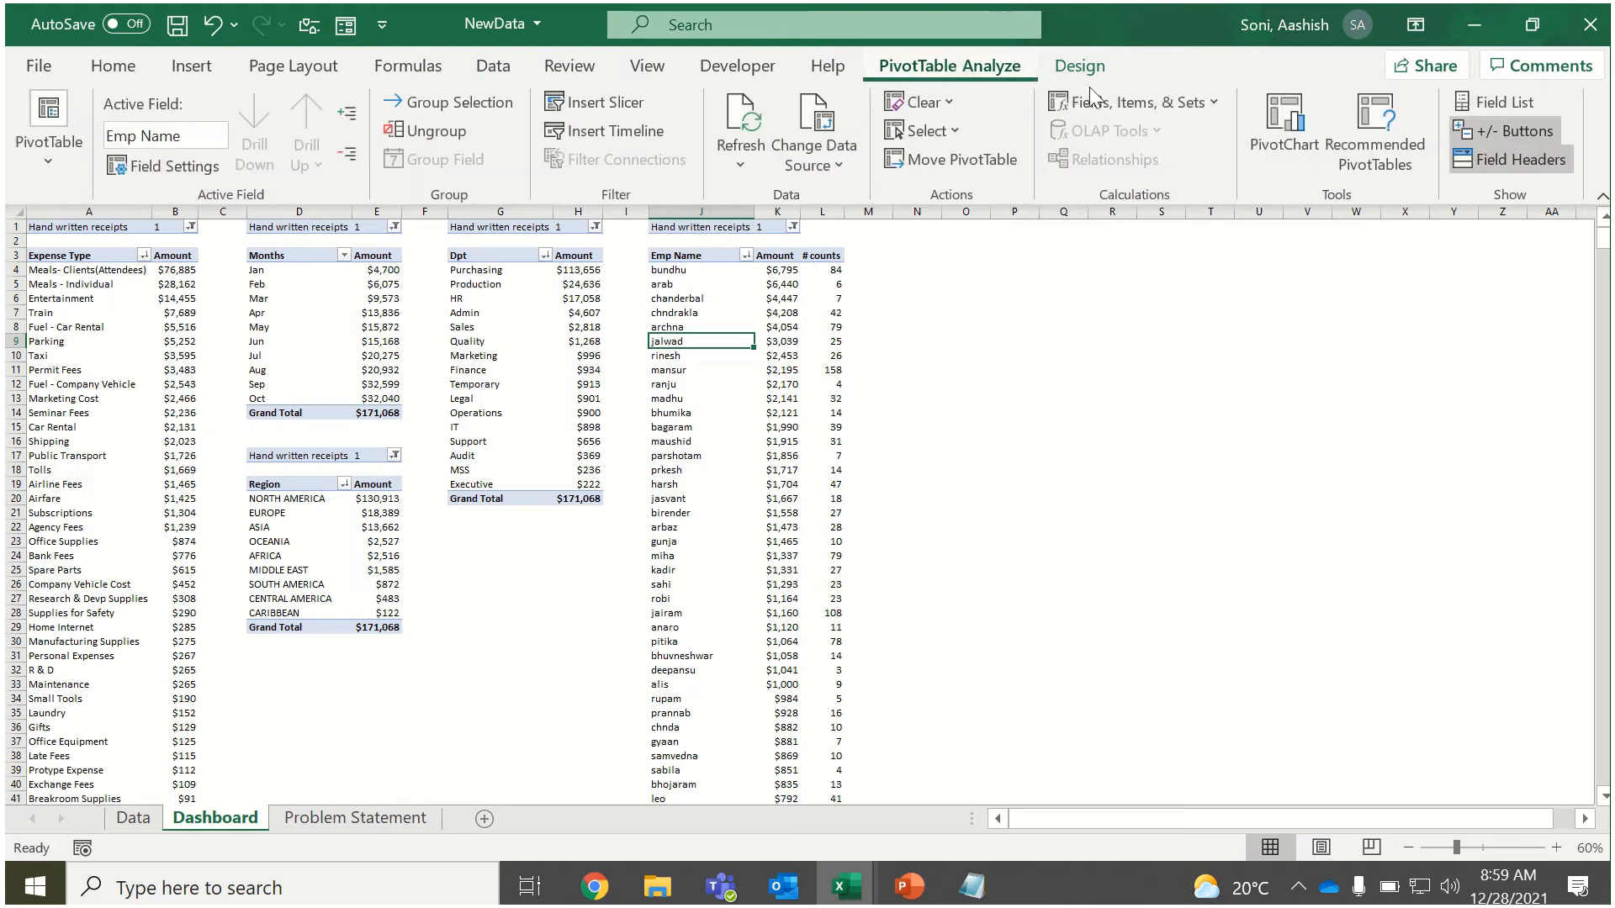
left_click(1480, 101)
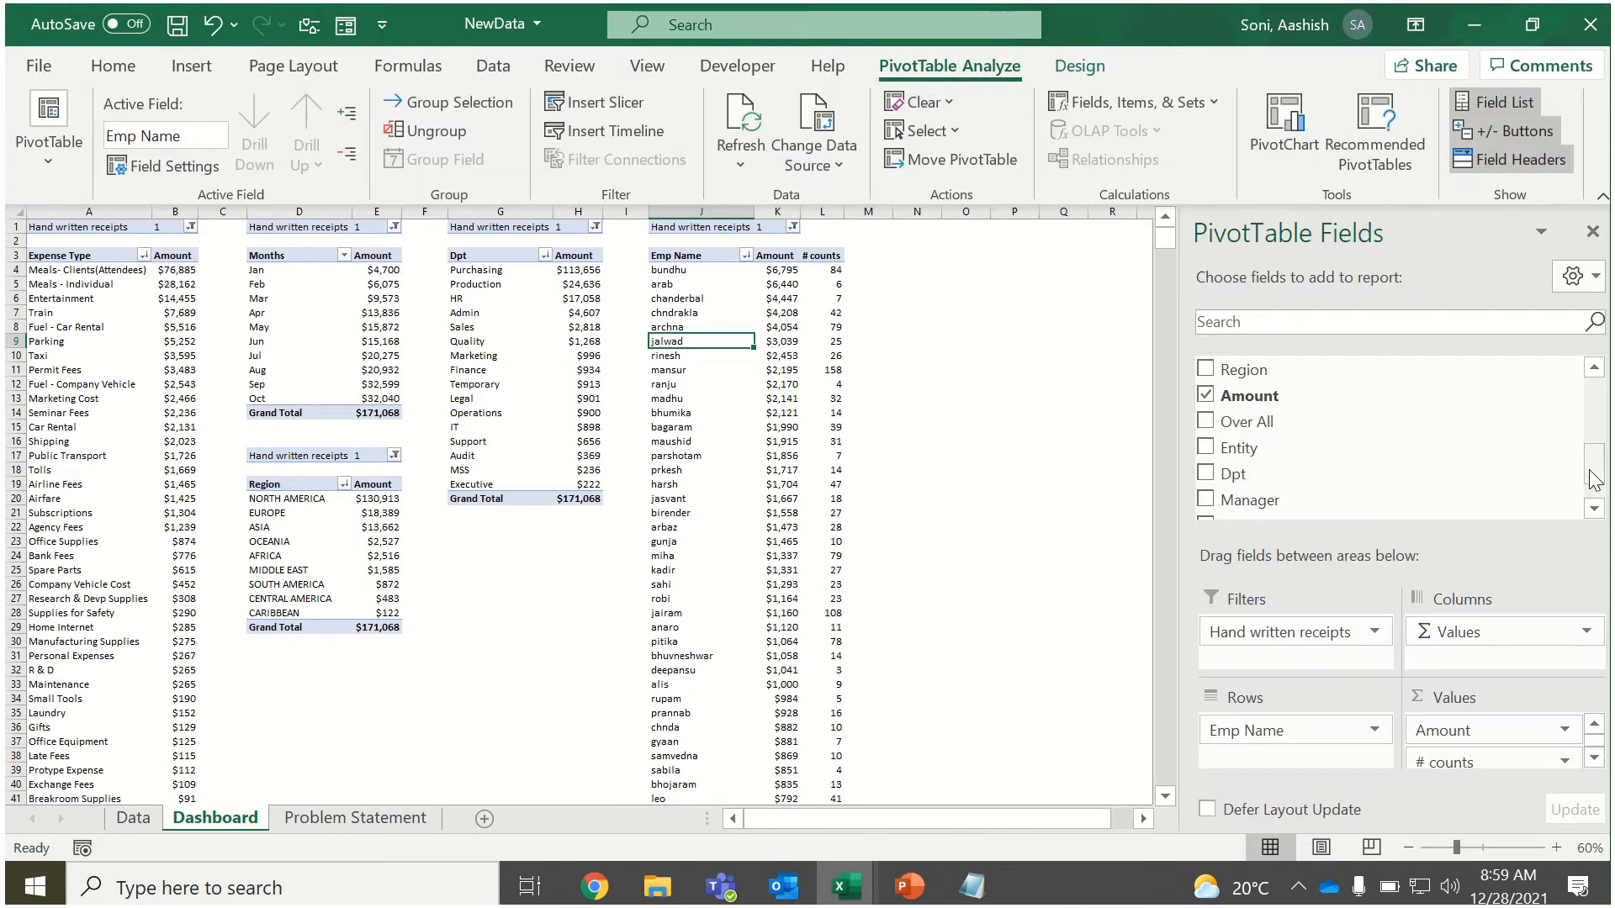
scroll(1592, 499, "down", 2)
left_click_drag(1251, 445, 1088, 614)
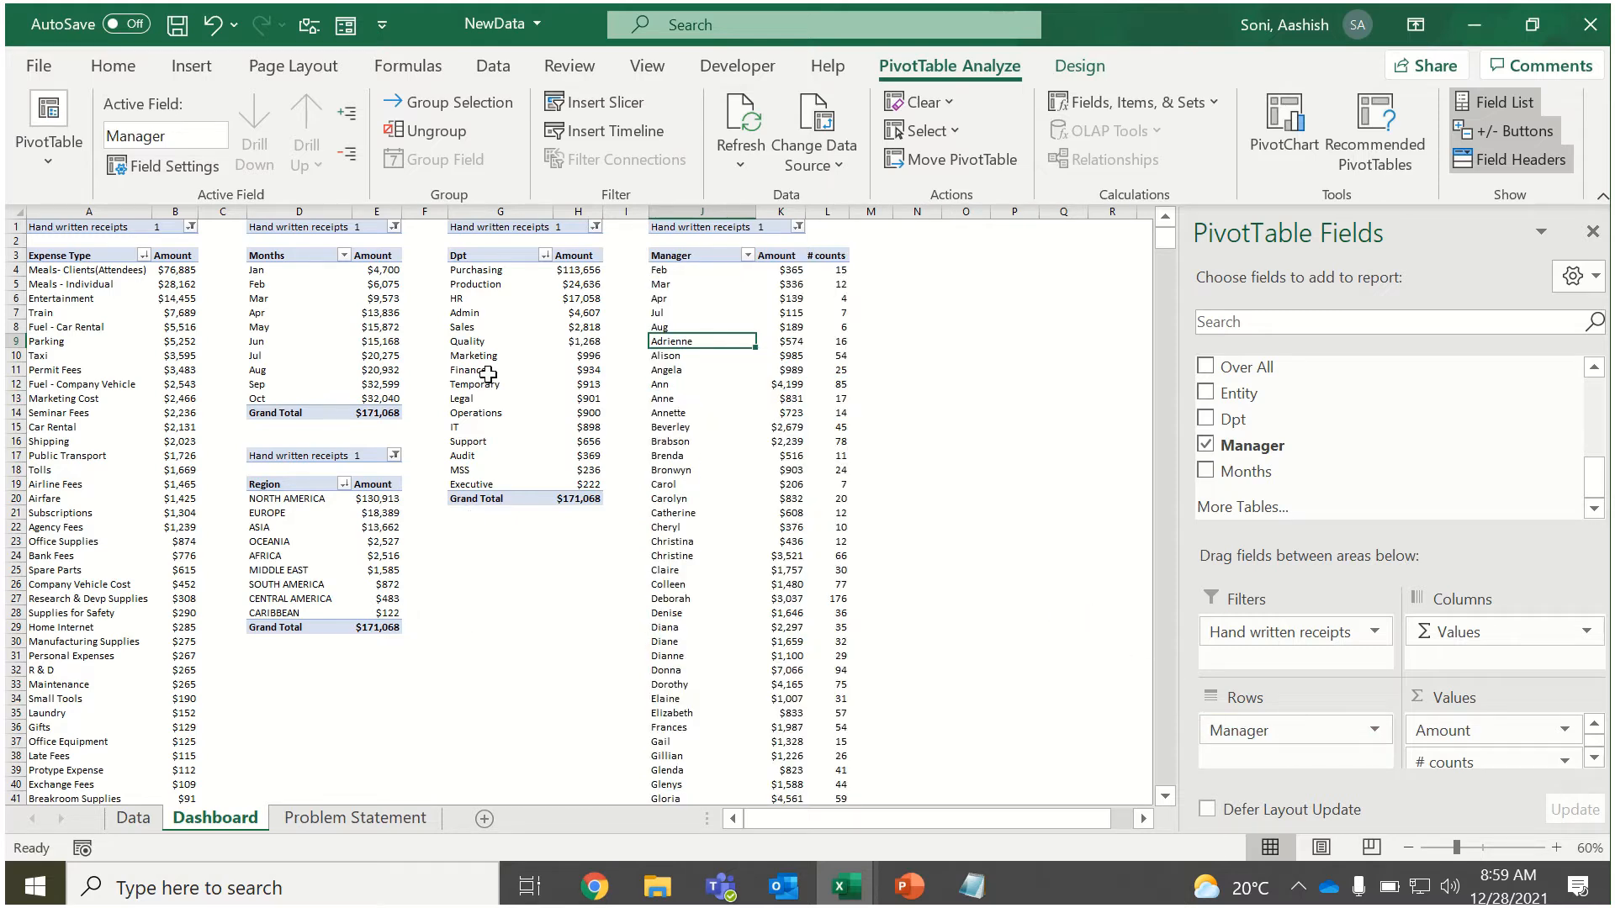
Copy the whole Dpt PivotTable, including its Hand written receipts filter, and paste it below the original at cell G23.
left_click_drag(500, 226, 586, 496)
key("ctrl+c")
left_click(462, 543)
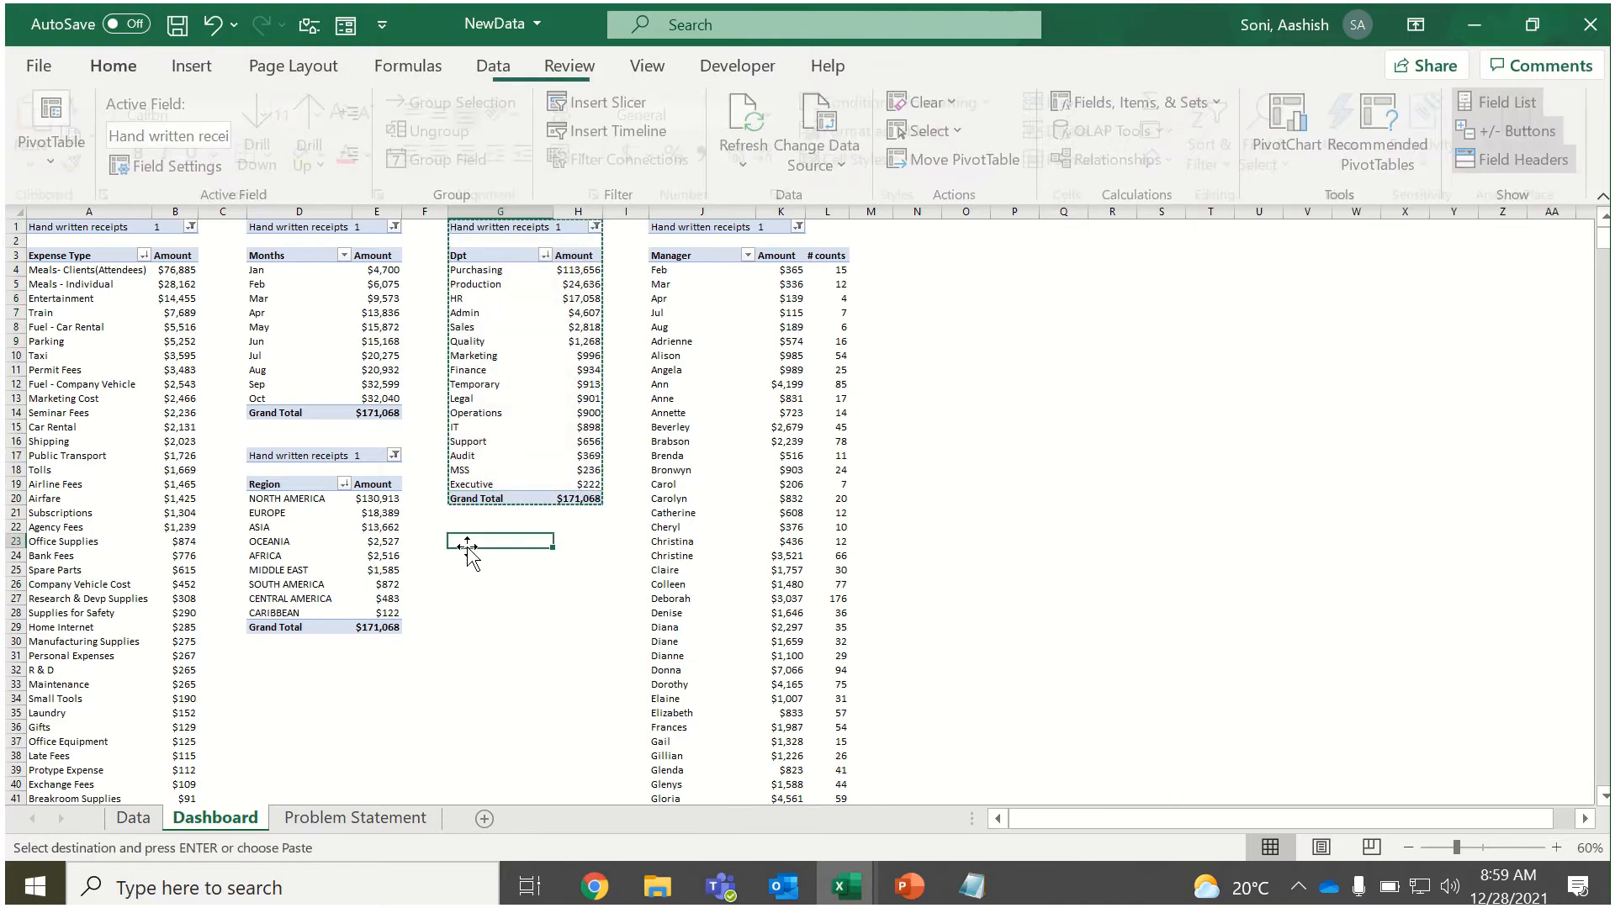
key("ctrl+v")
left_click(471, 544)
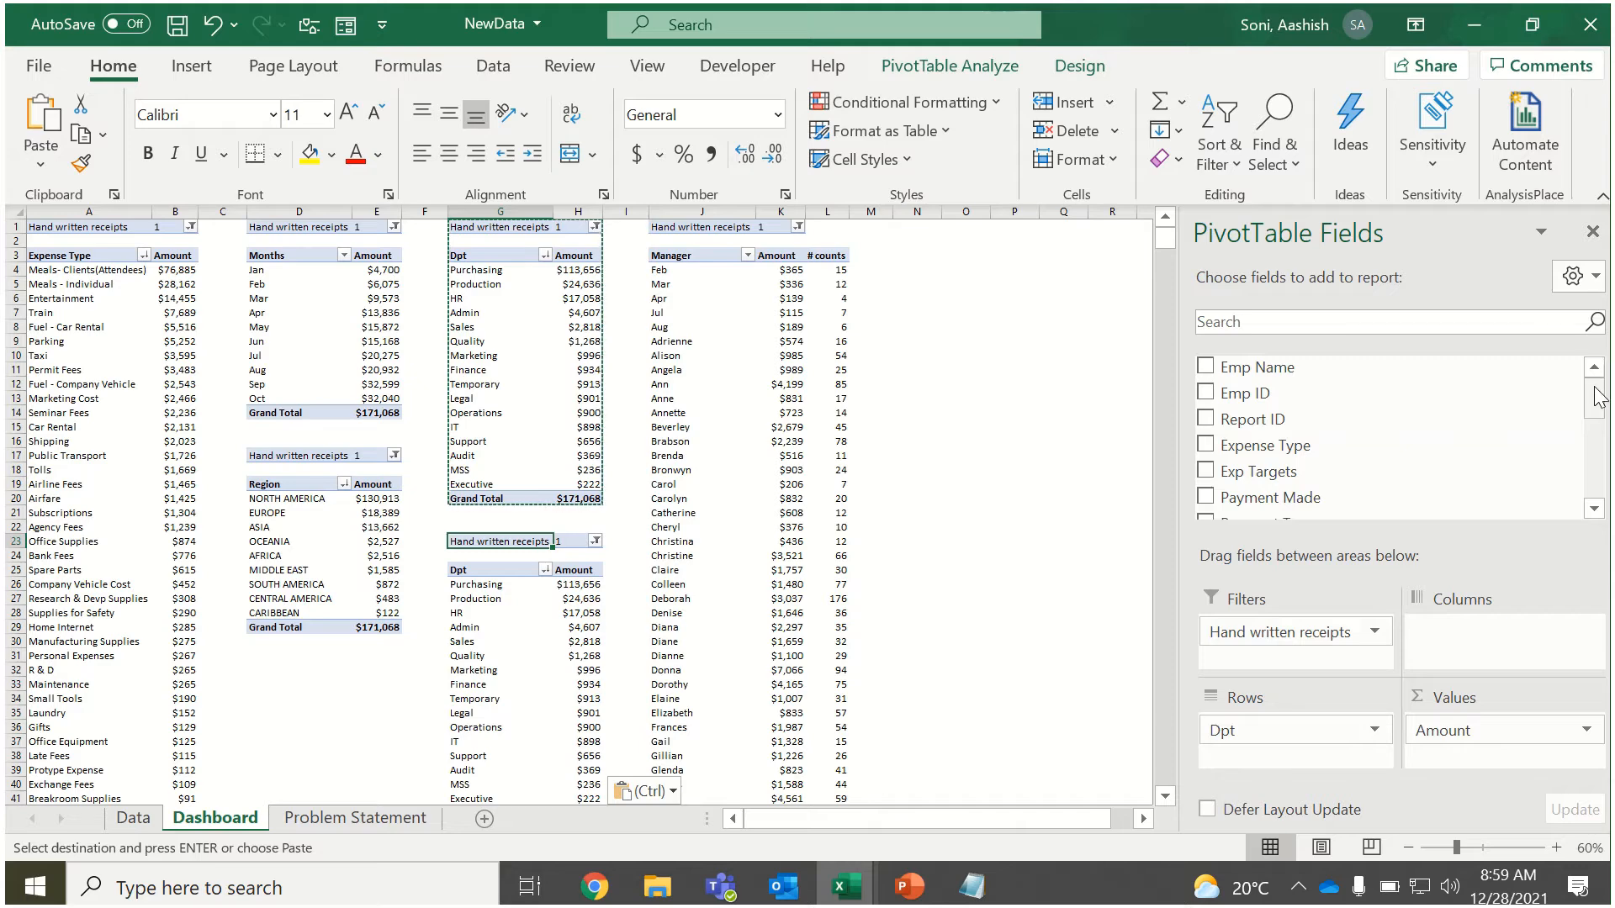
Replace Dpt with Manager in the rows of the pasted PivotTable.
left_click_drag(1595, 394, 1592, 481)
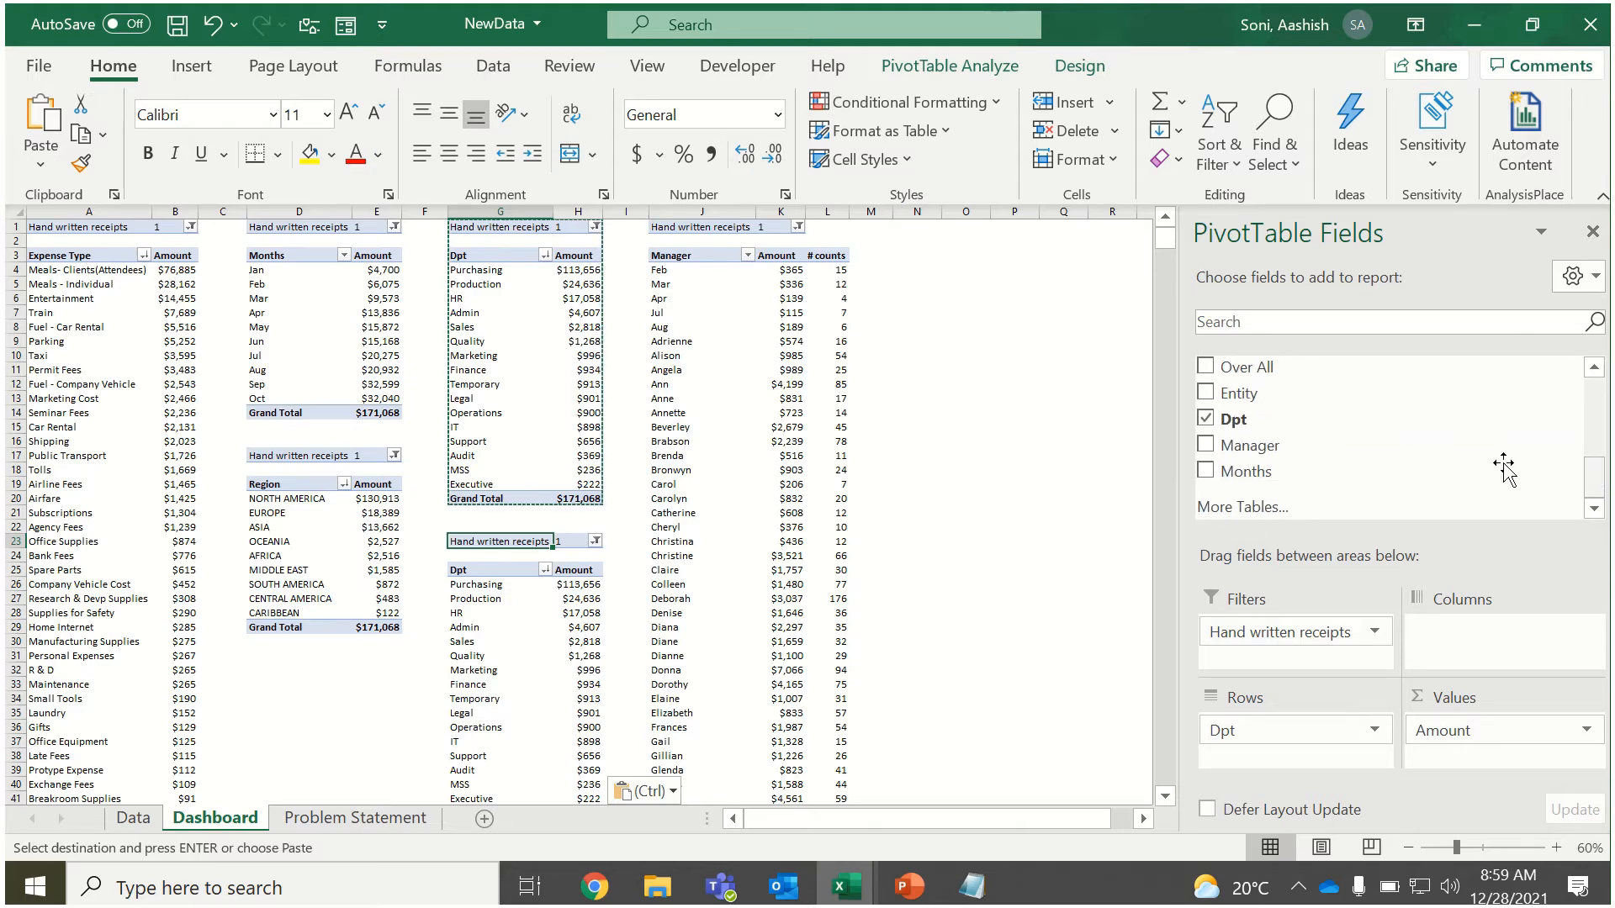
left_click_drag(1447, 448, 1341, 762)
left_click_drag(1228, 730, 1084, 585)
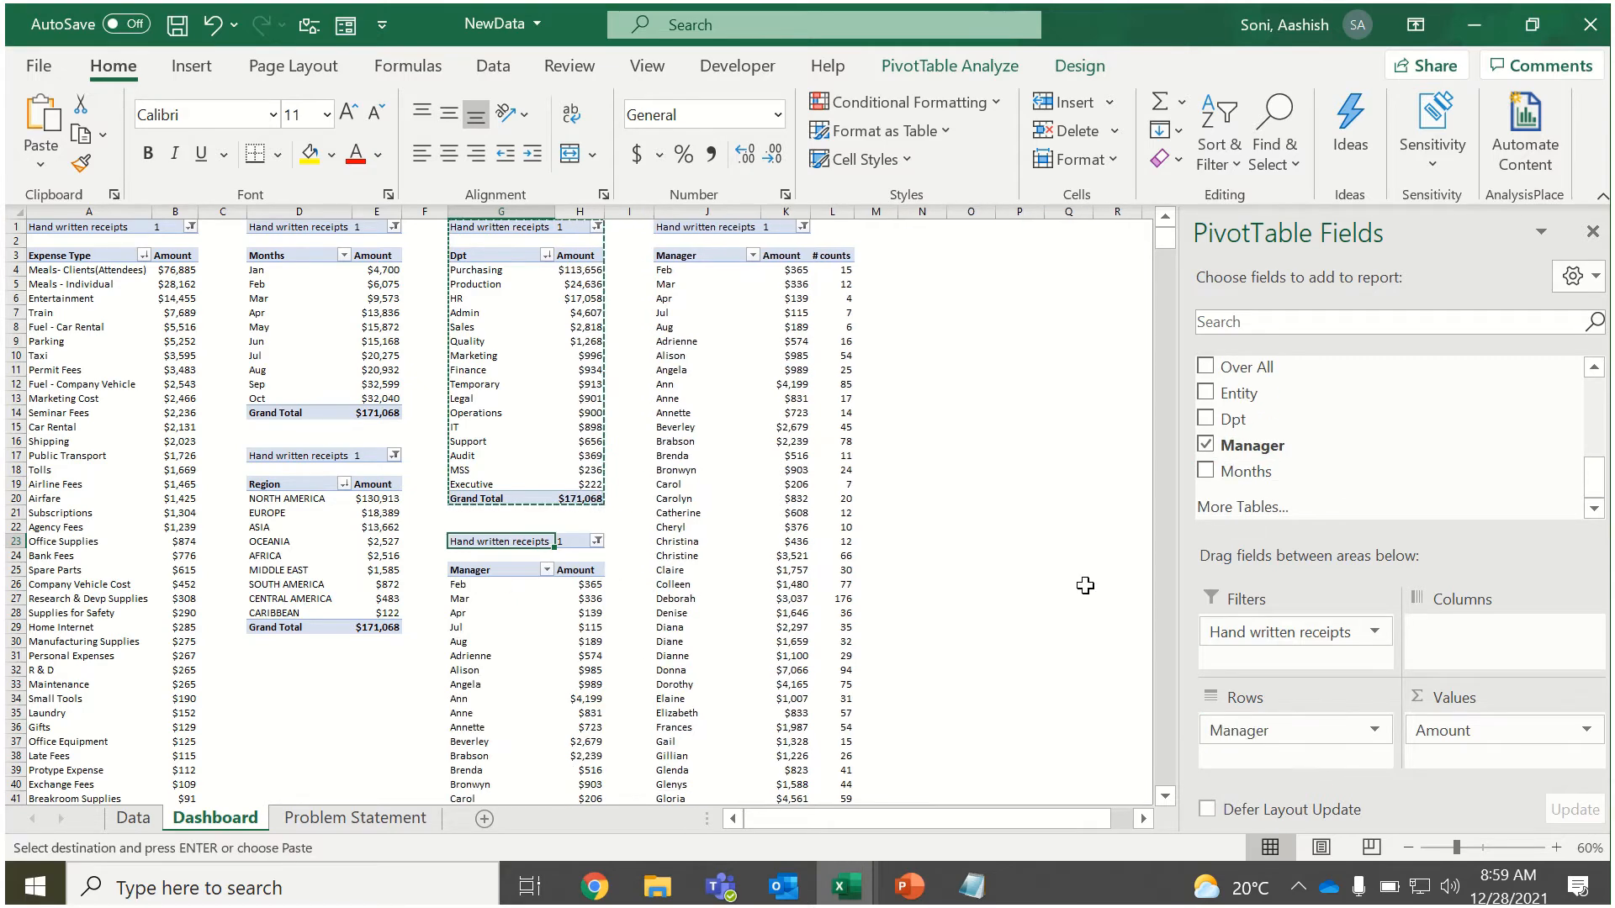
Sort the Manager rows of the new PivotTable in descending order by Amount.
left_click(547, 571)
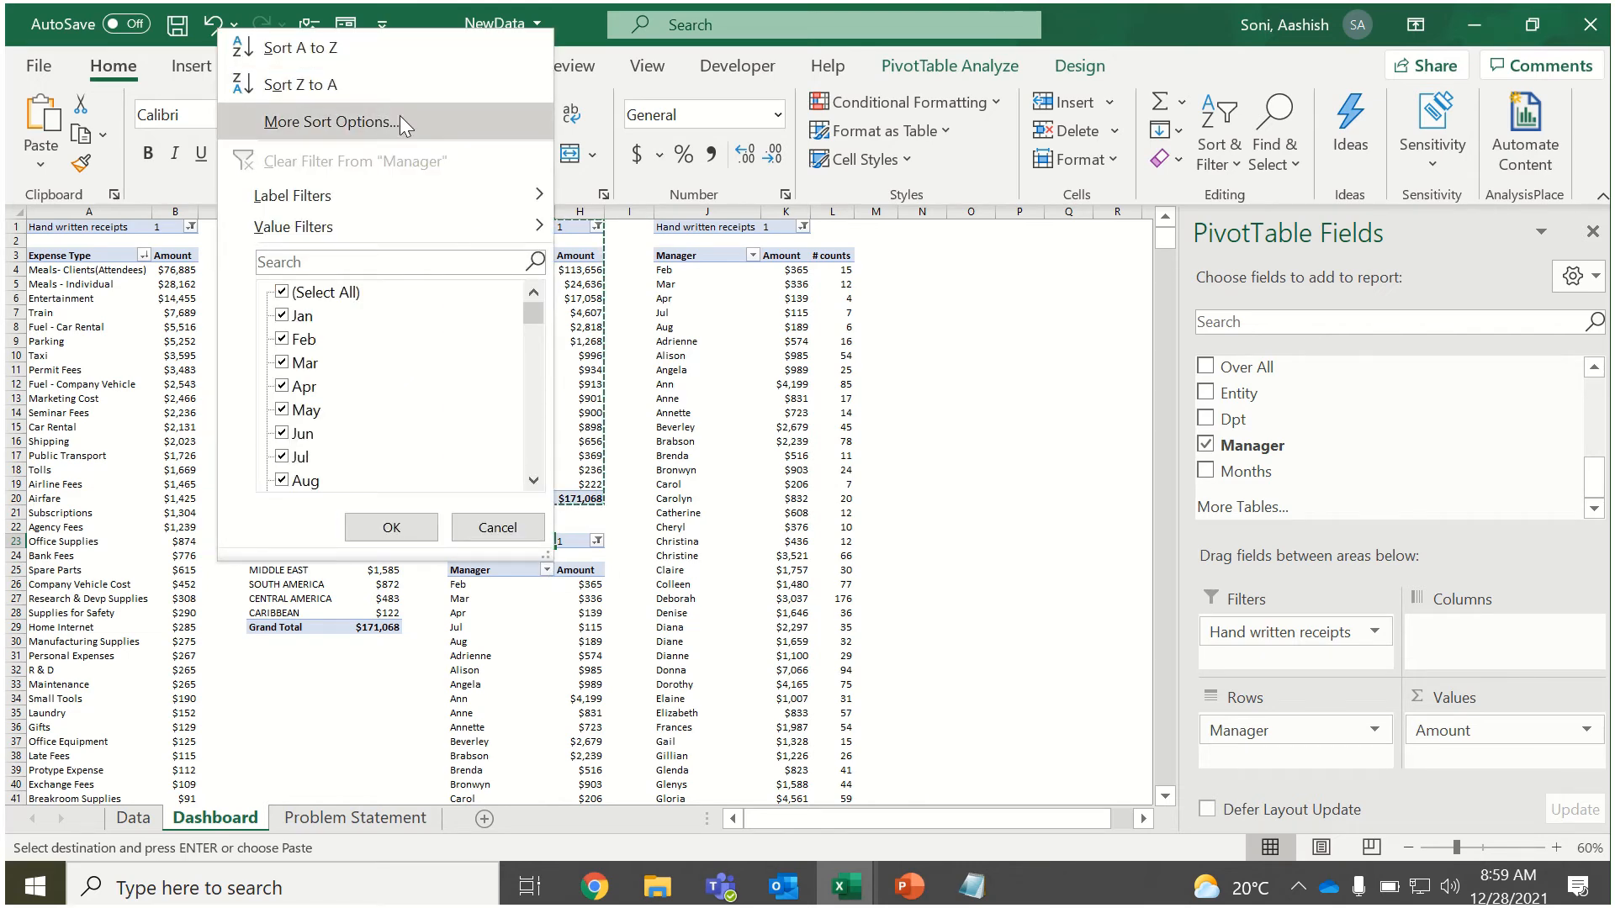
left_click(401, 122)
left_click(396, 384)
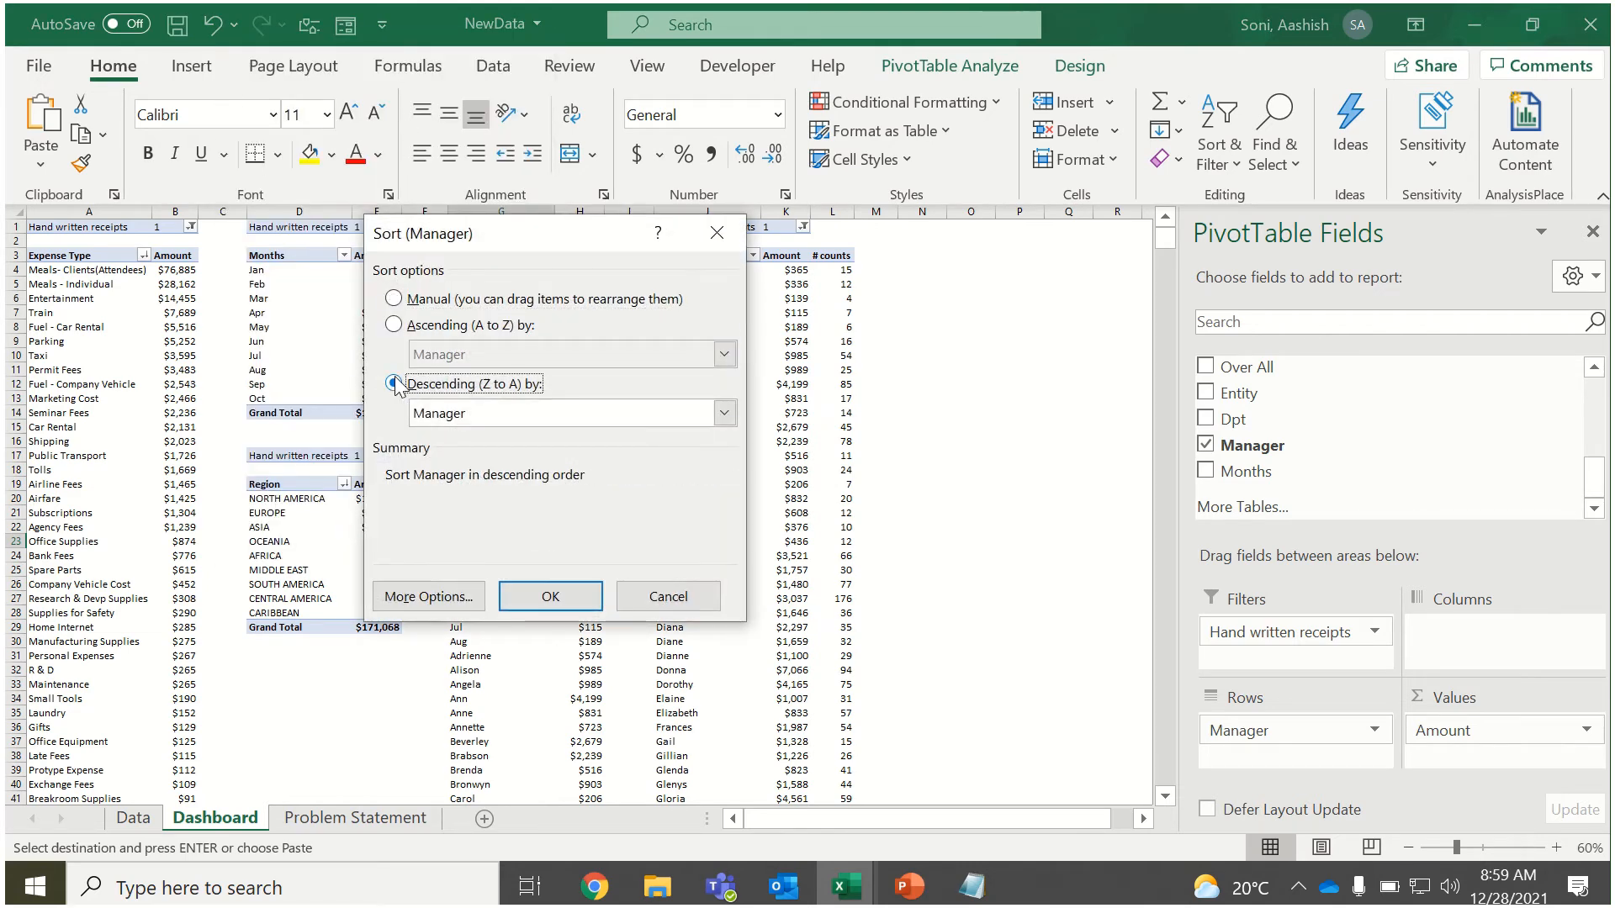
left_click(426, 414)
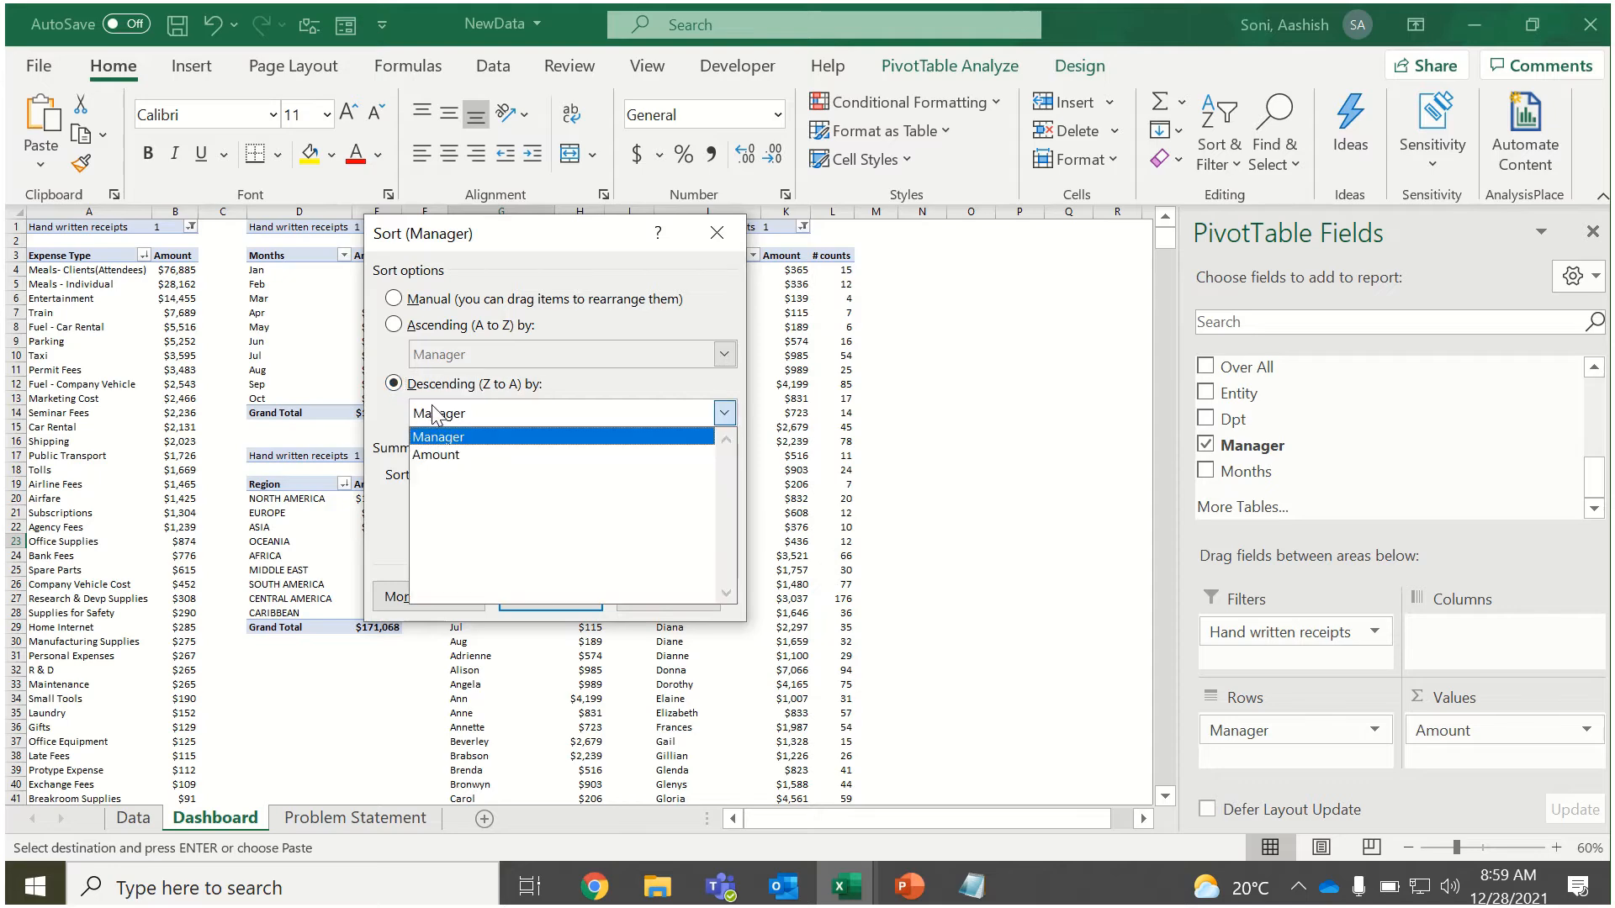
left_click(433, 459)
left_click(549, 599)
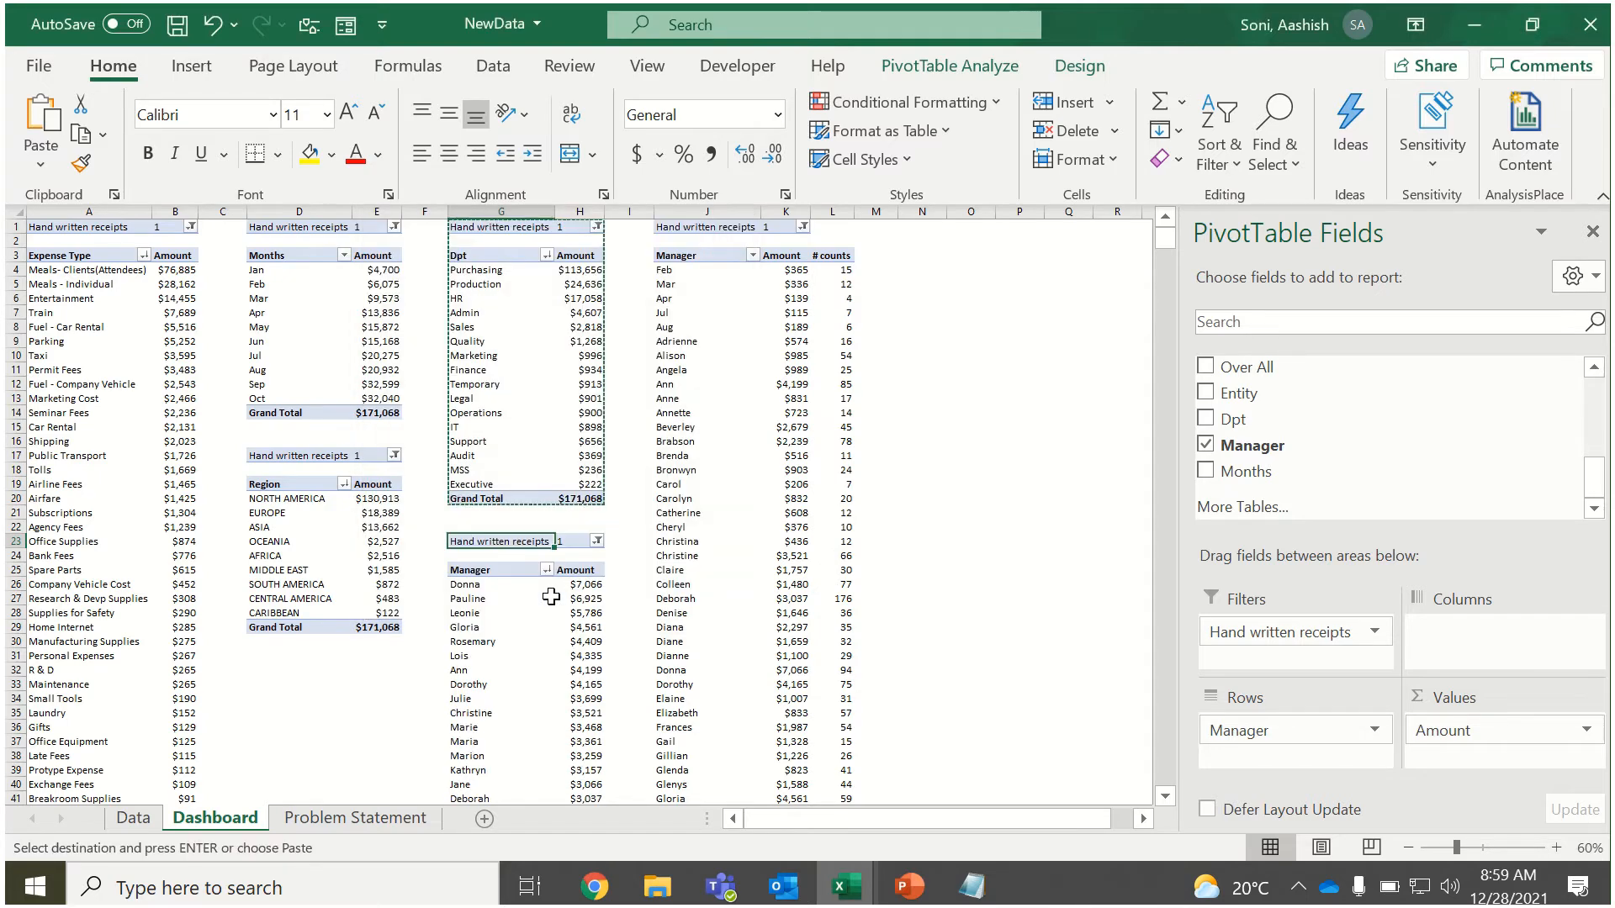
Apply a Top 10 value filter by Amount to the Manager field of the new PivotTable.
left_click(510, 615)
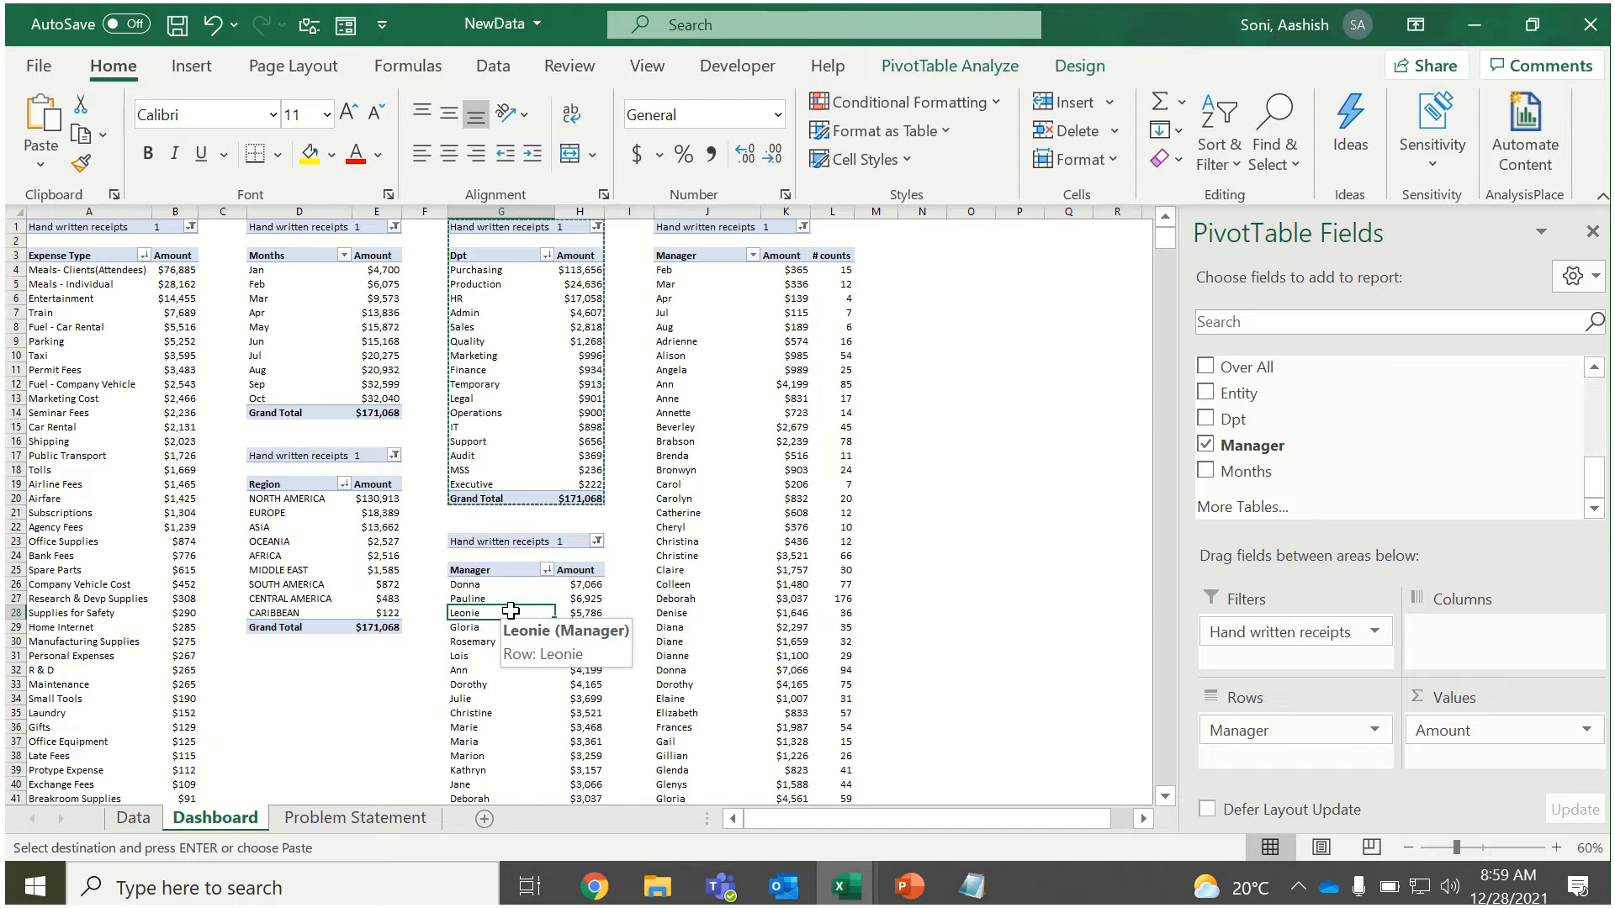
left_click(547, 572)
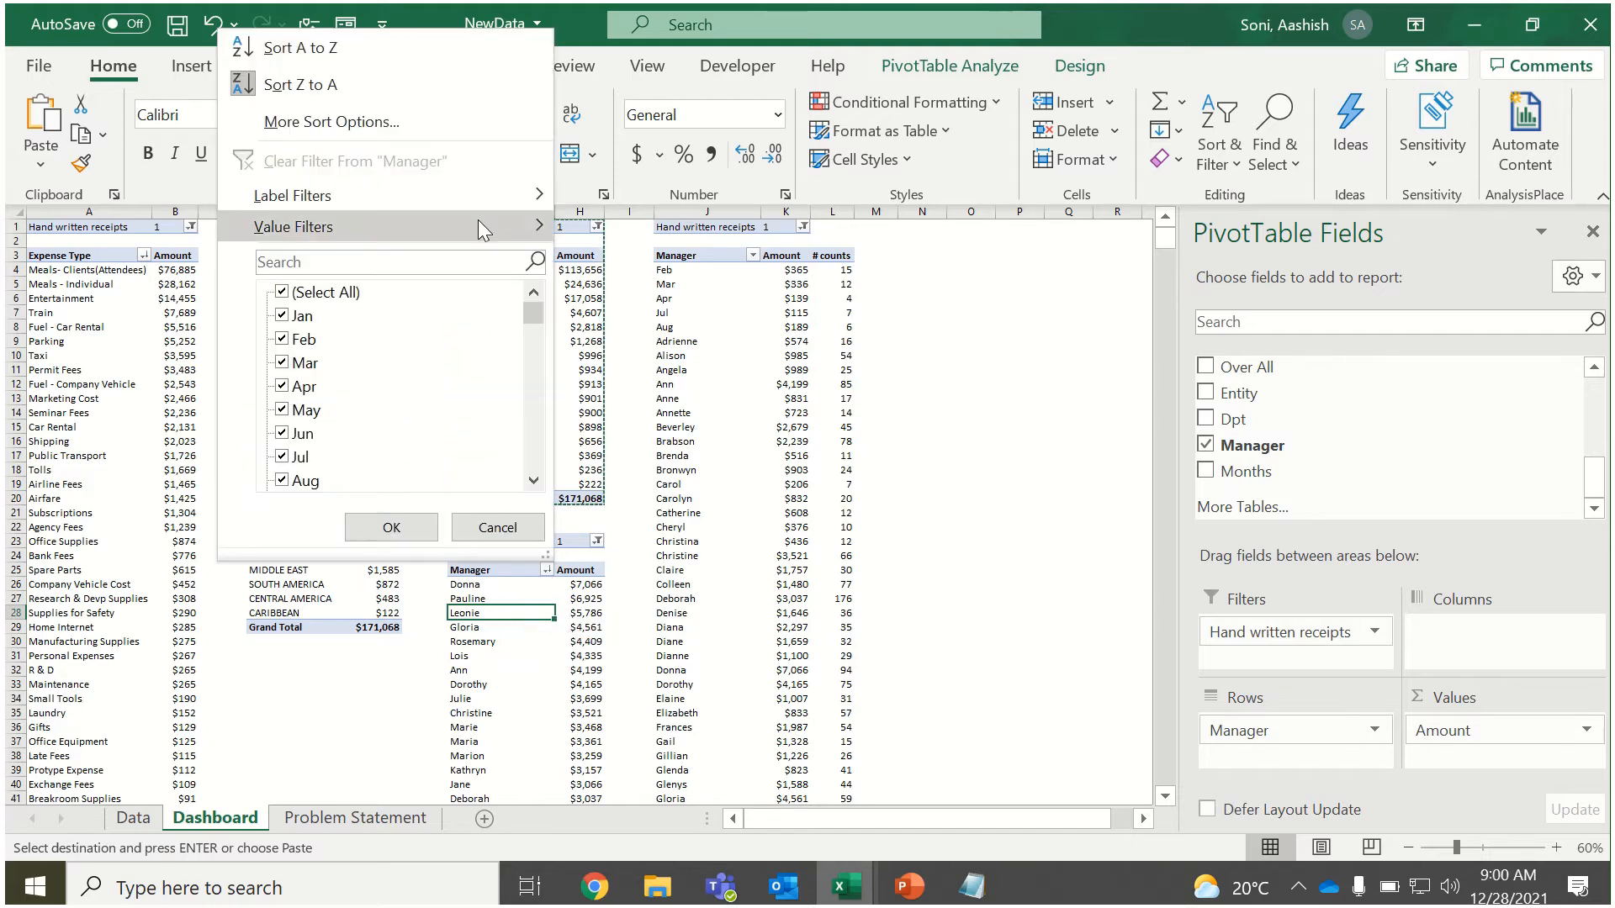
mouse_move(478, 220)
left_click(691, 570)
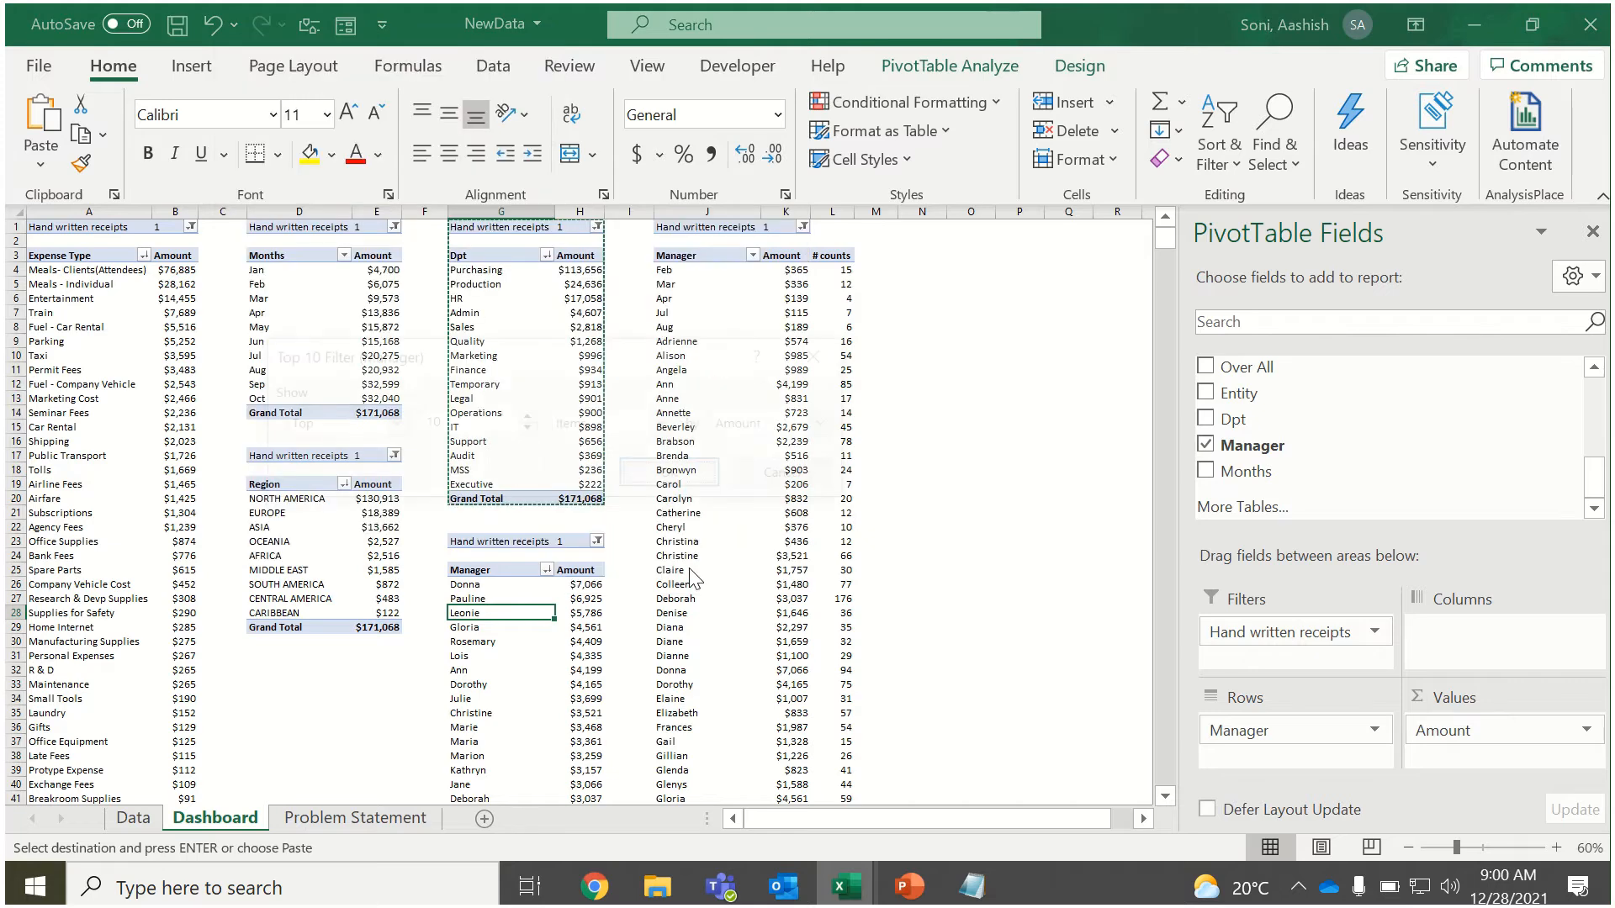
left_click(664, 473)
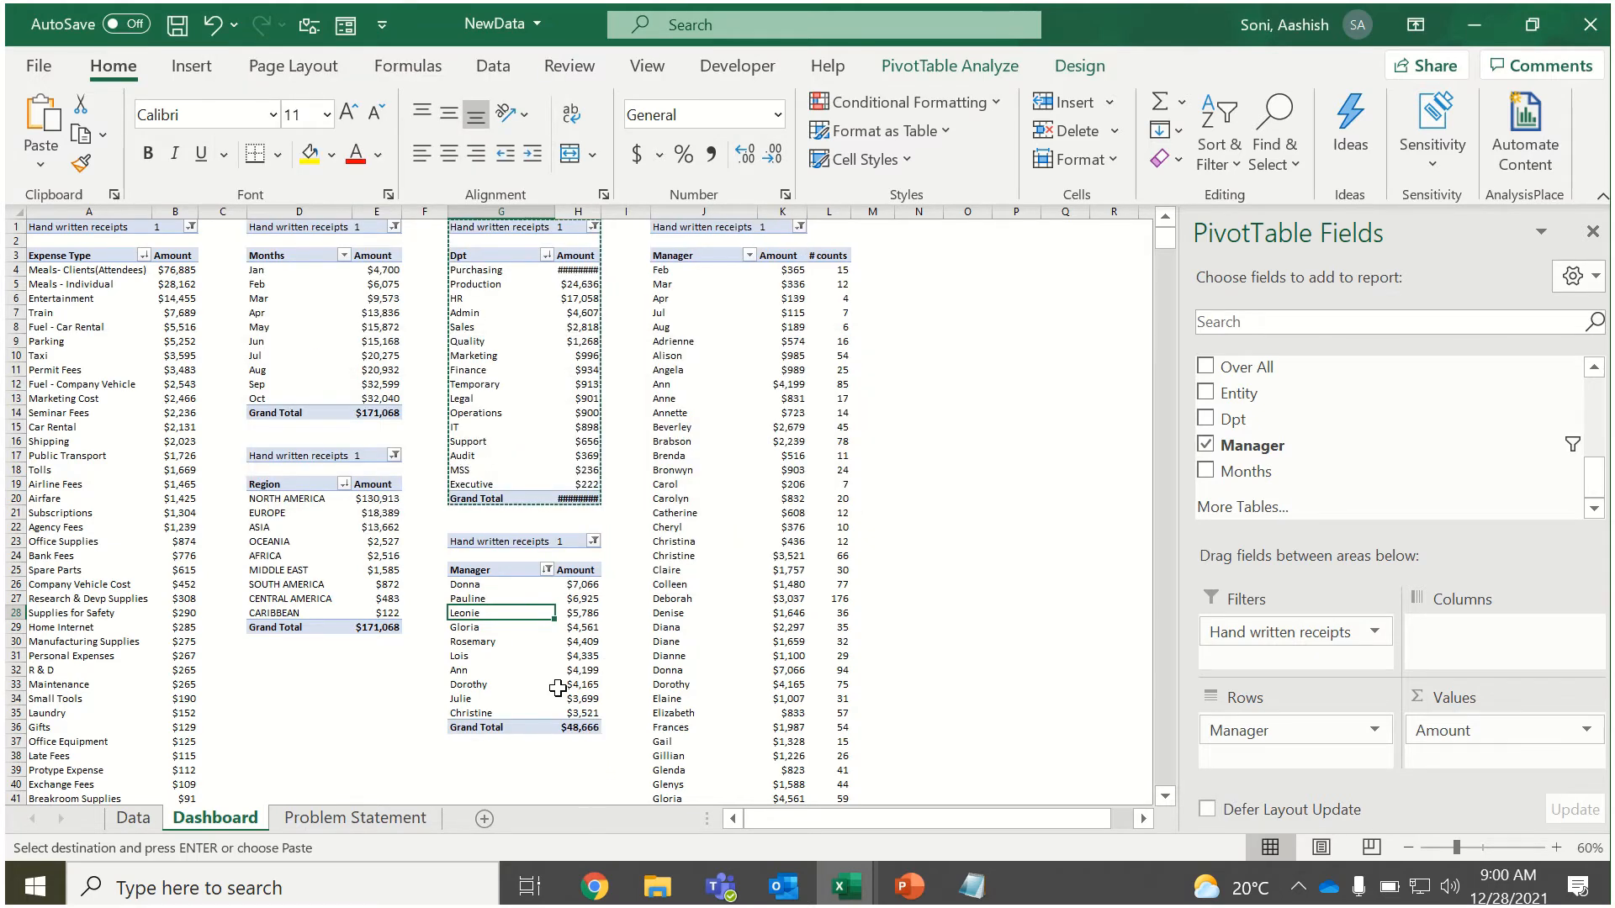
Autofit column H to the Dpt PivotTable's amounts again and hide the PivotTable field list.
left_click(562, 728)
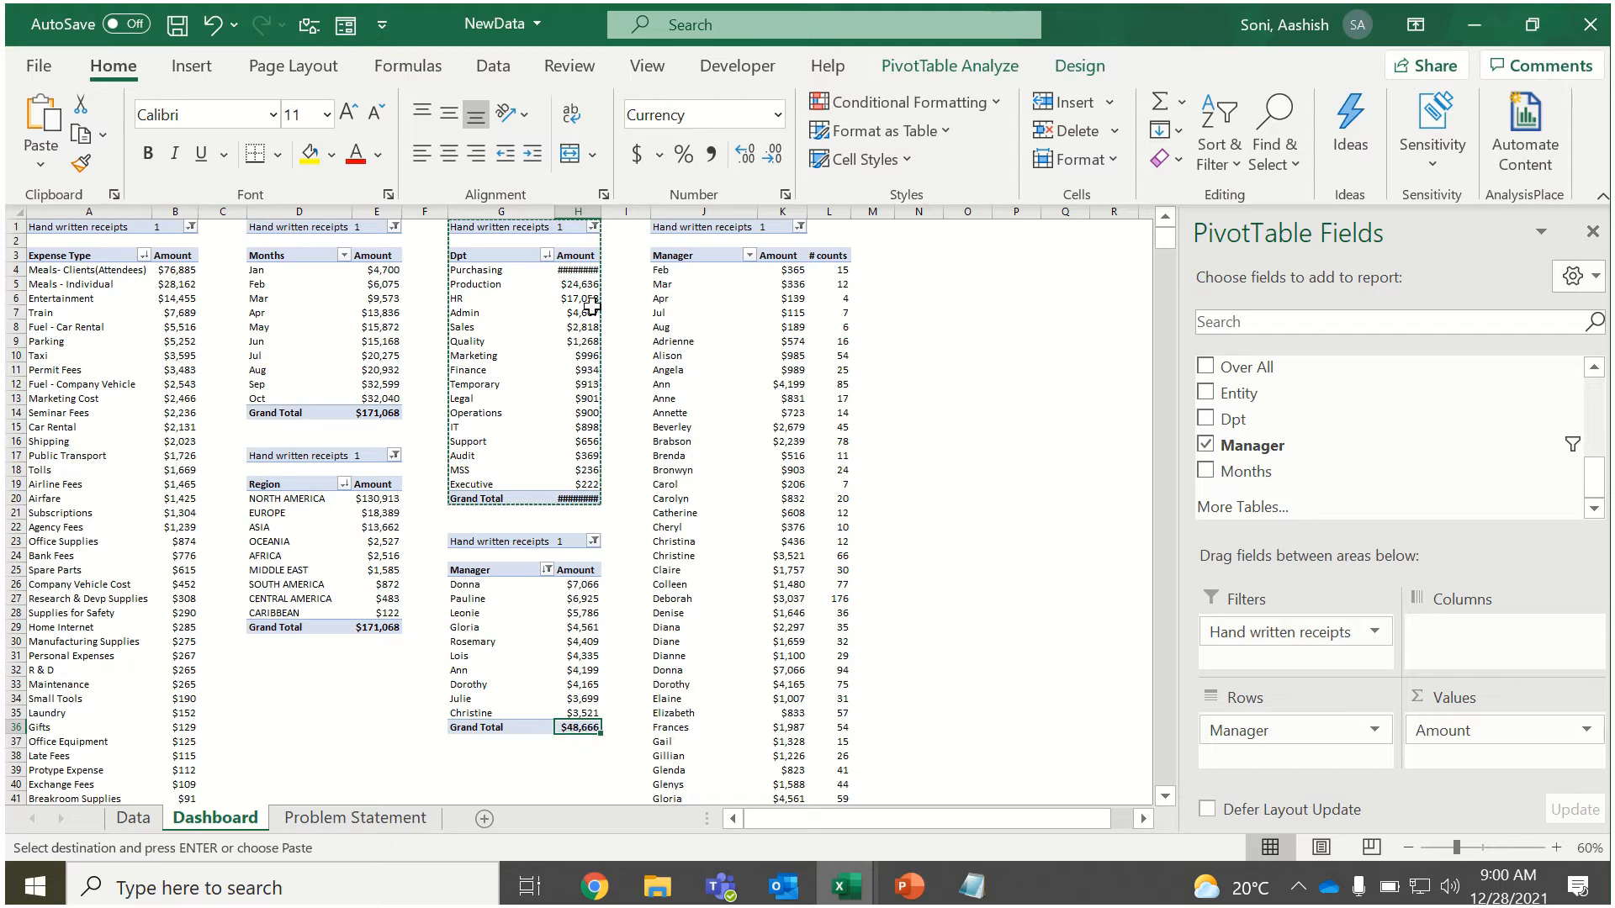
double_click(602, 206)
left_click(580, 355)
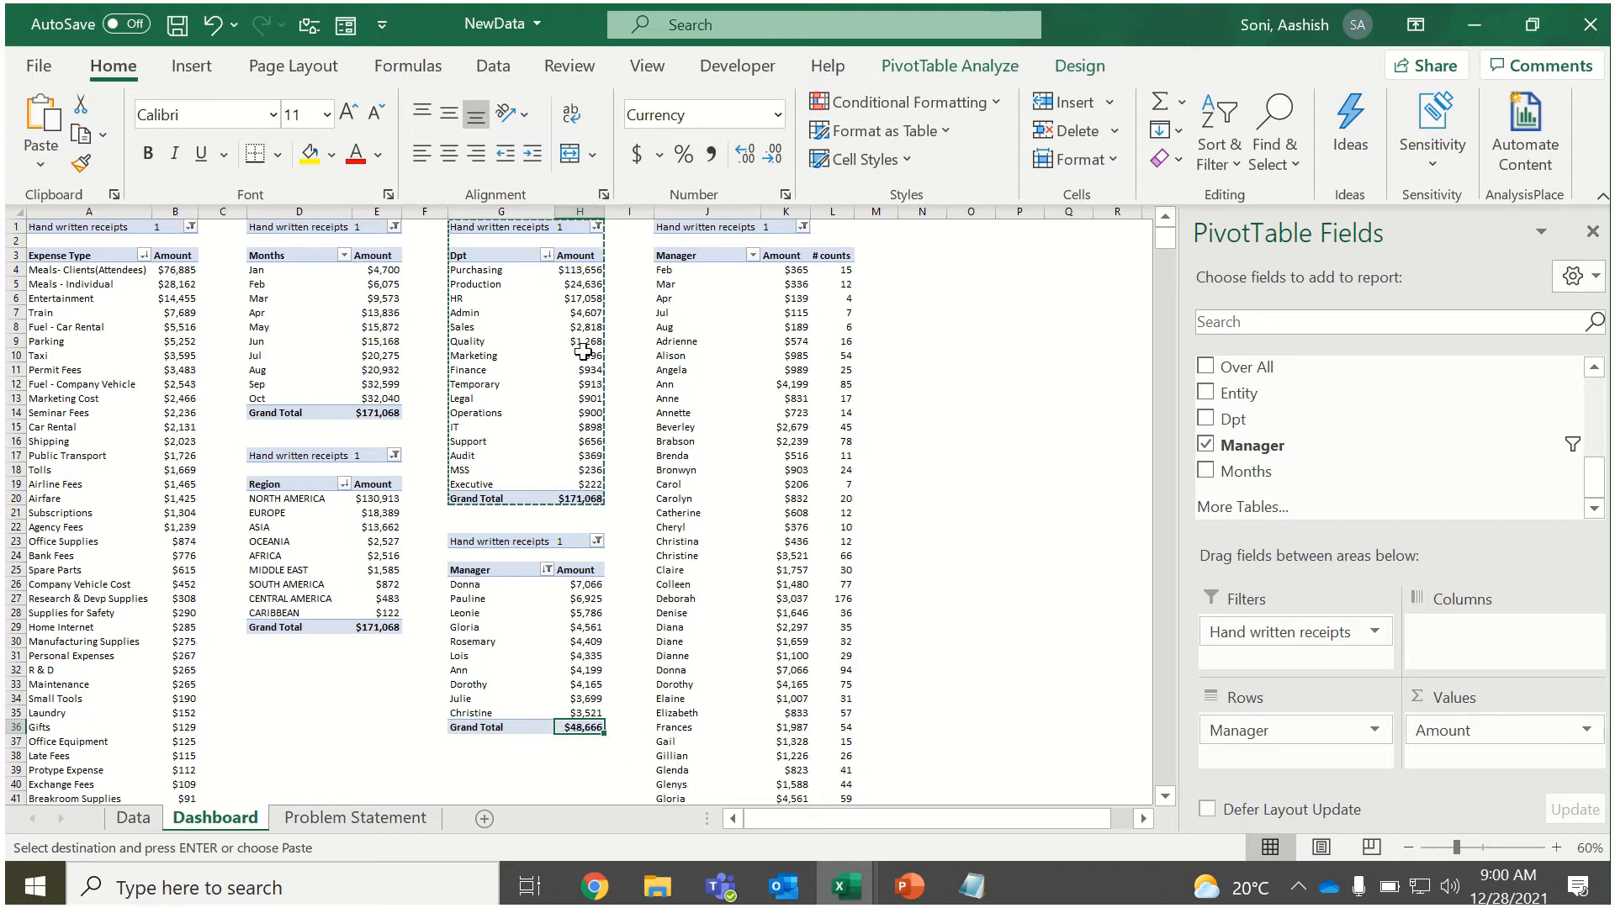
left_click(1599, 233)
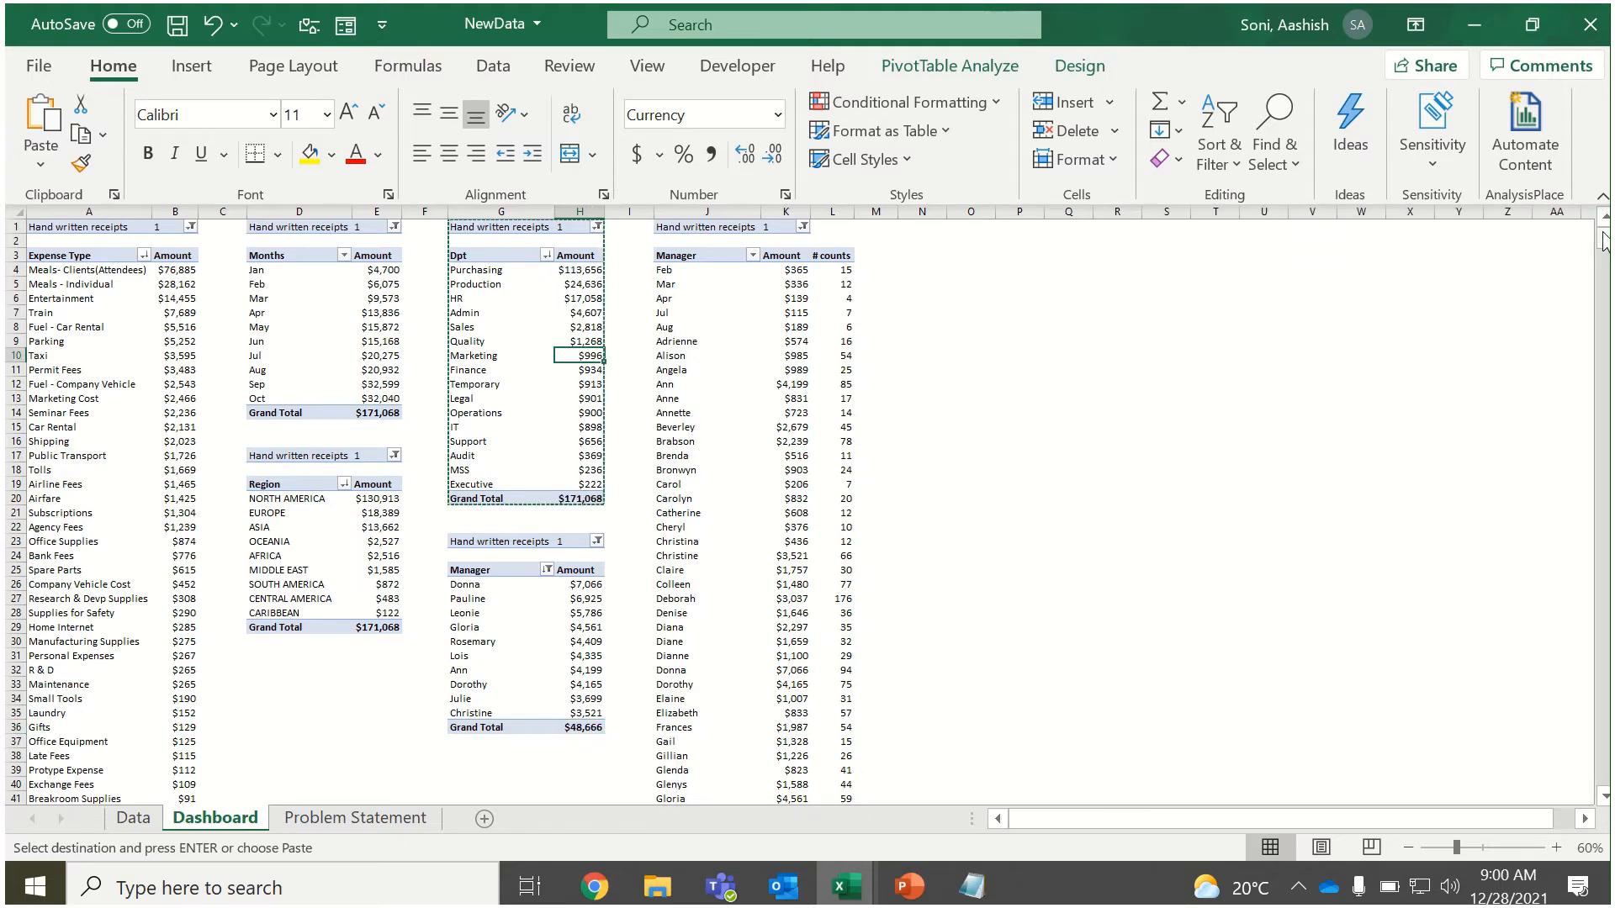
Insert an Entity slicer for the Expense Type PivotTable.
left_click(127, 284)
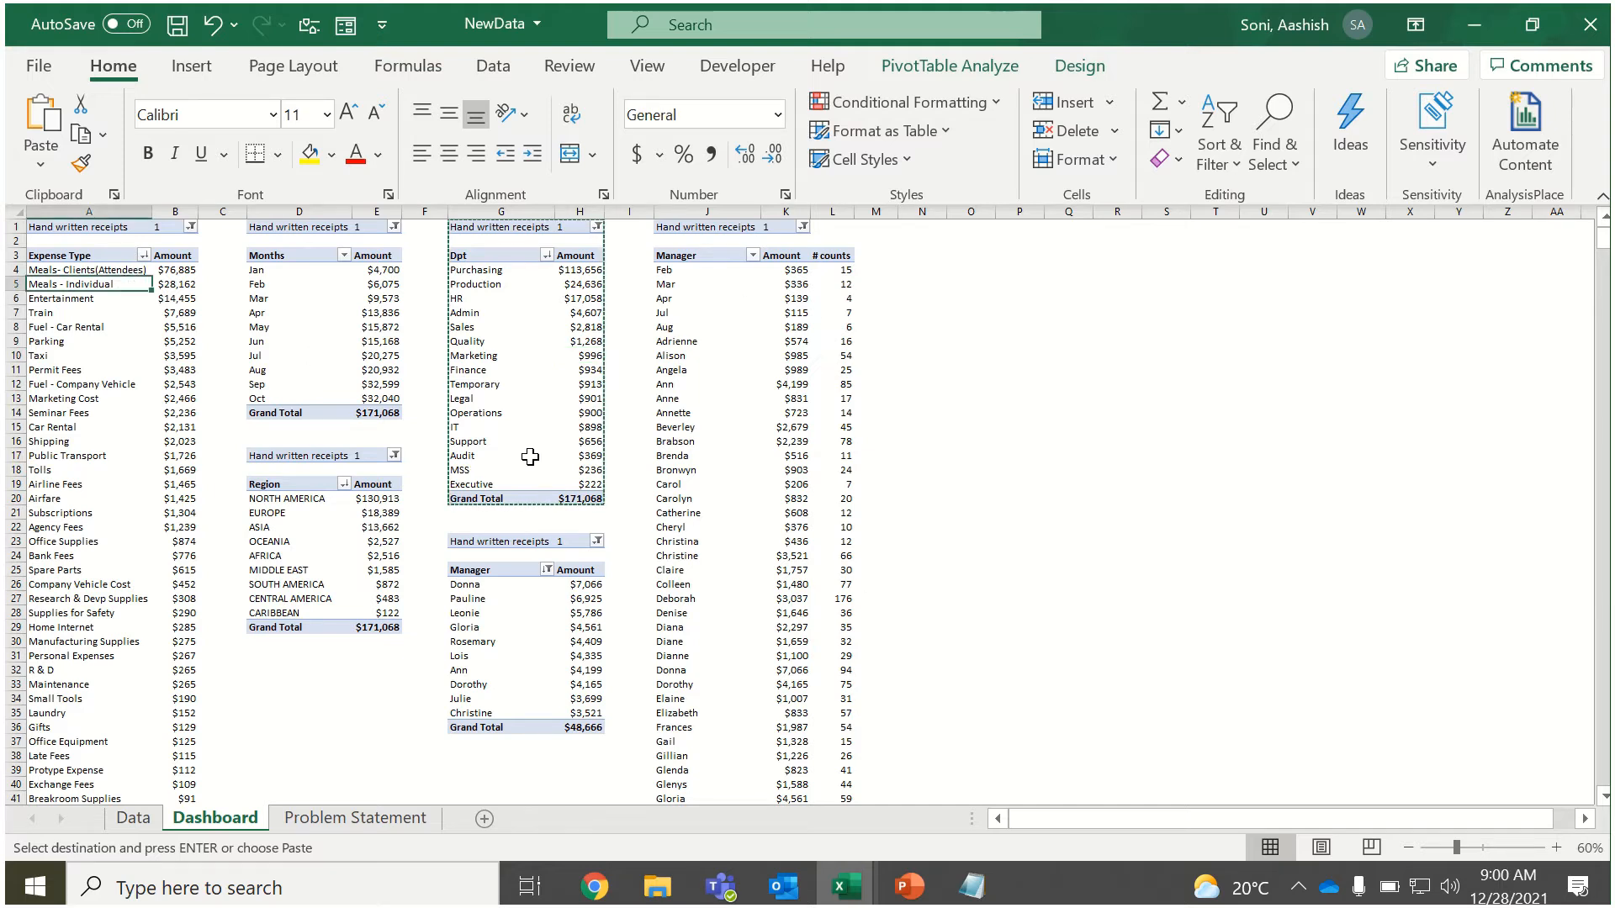
left_click(1081, 67)
left_click(987, 67)
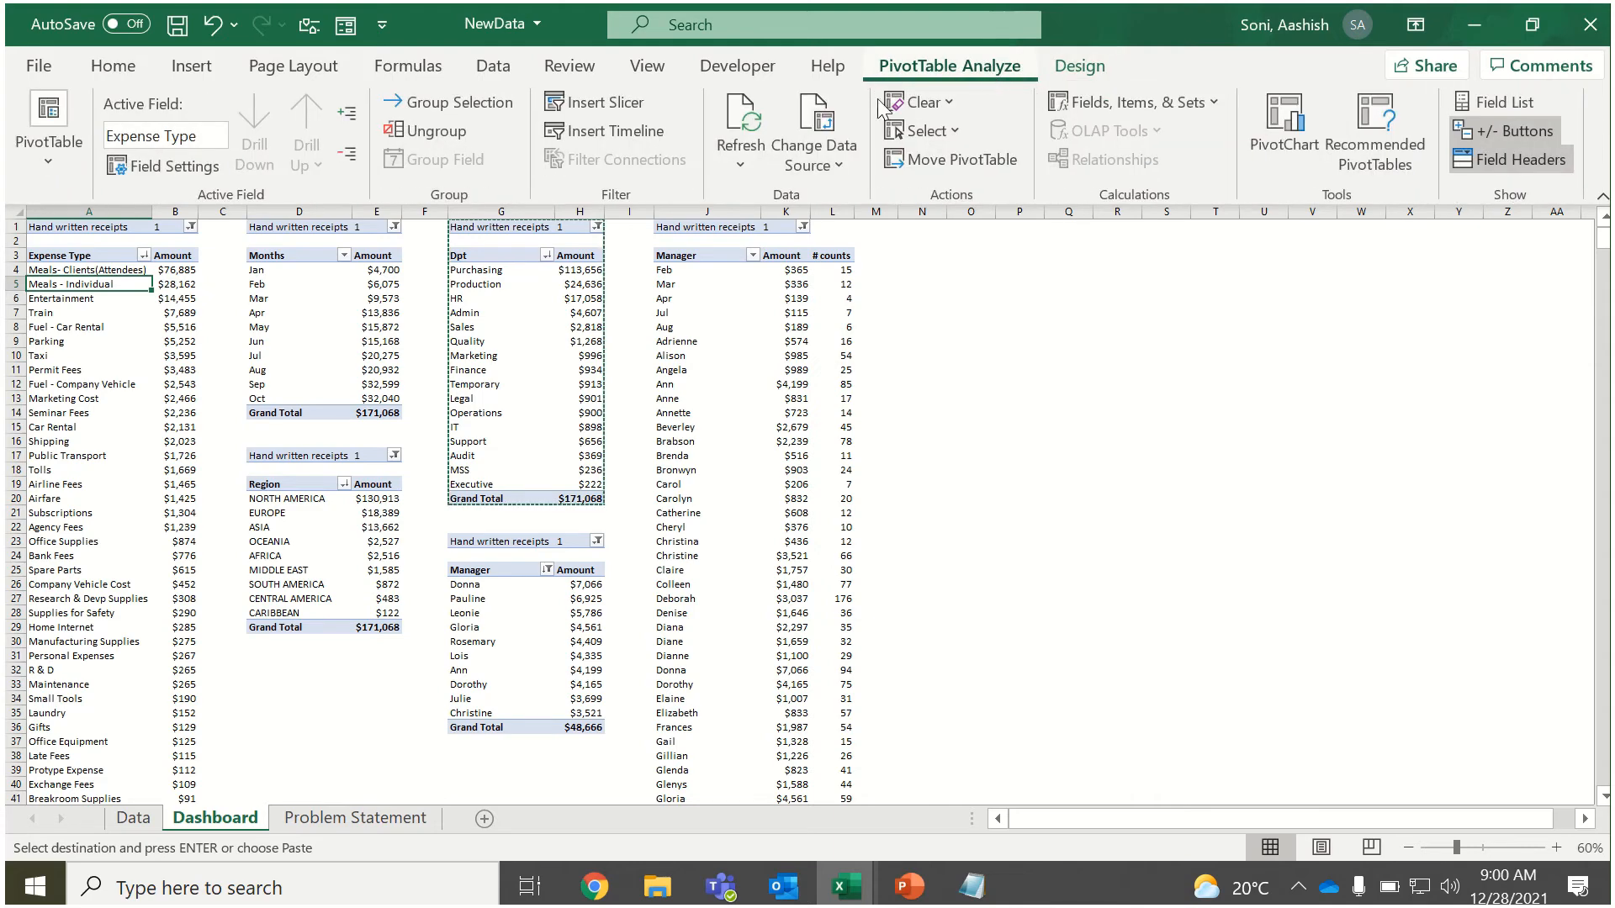
left_click(624, 97)
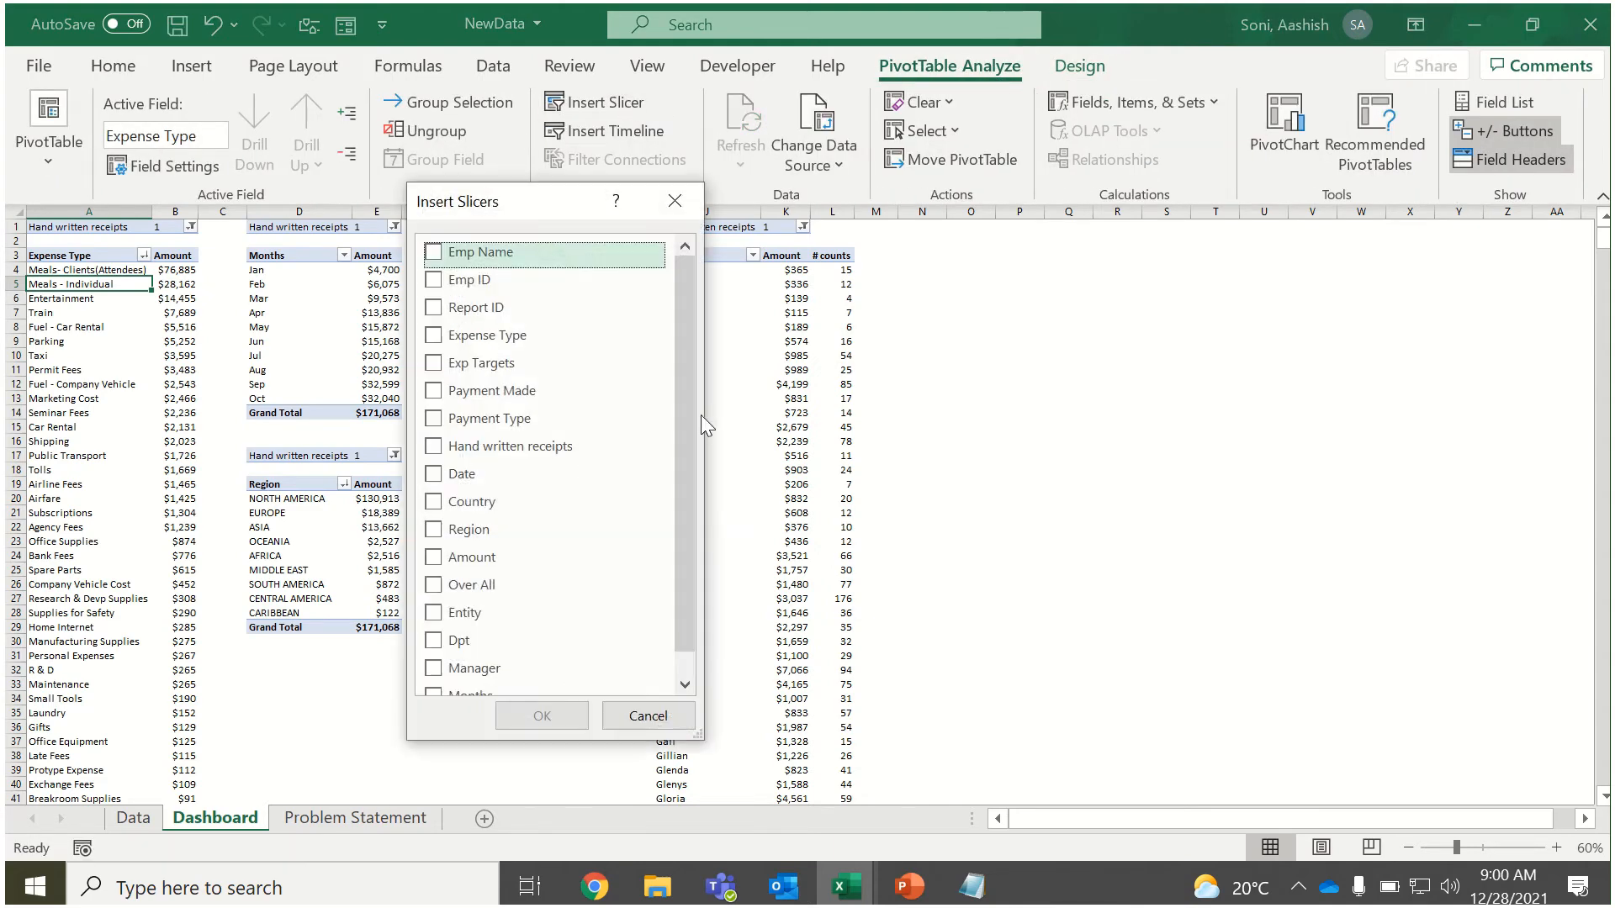
left_click_drag(685, 398, 683, 507)
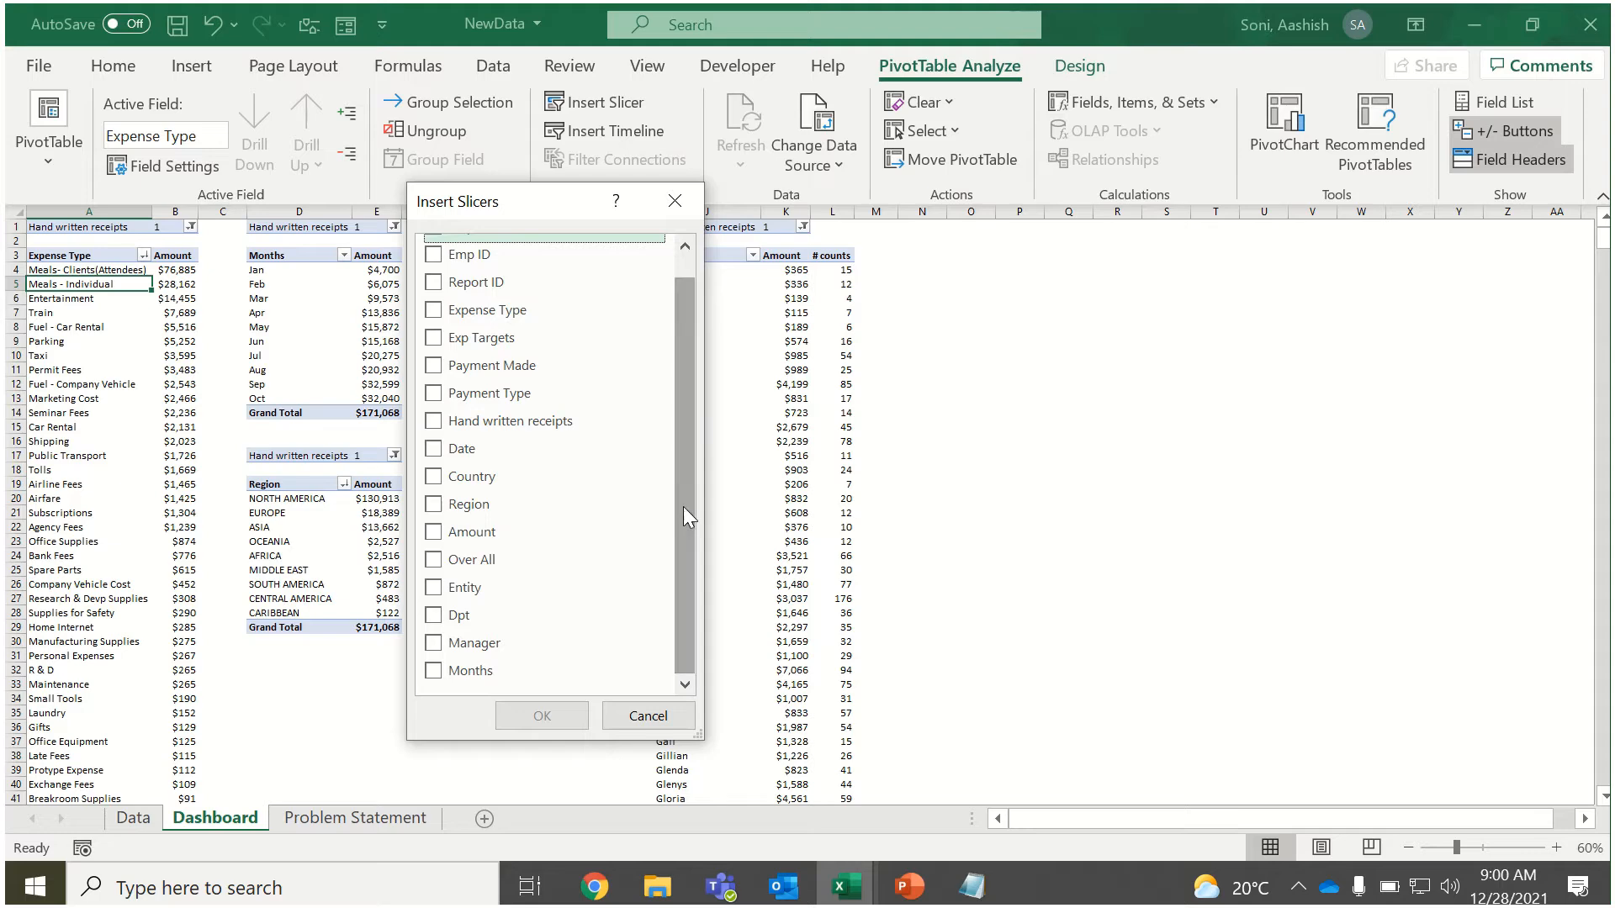
left_click(434, 587)
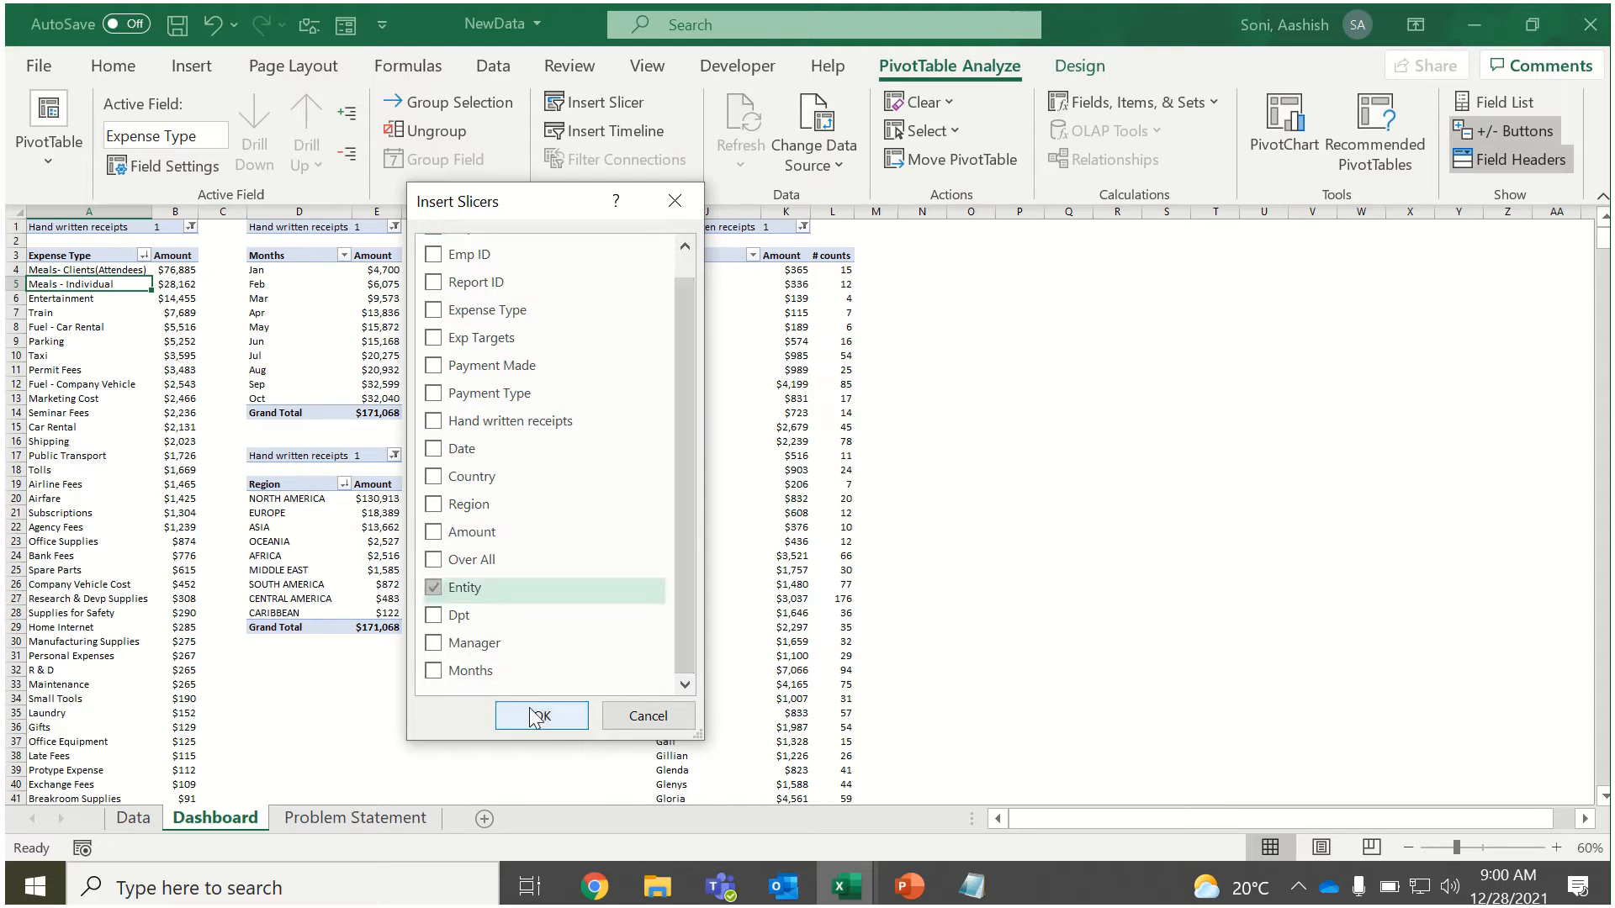
left_click(532, 714)
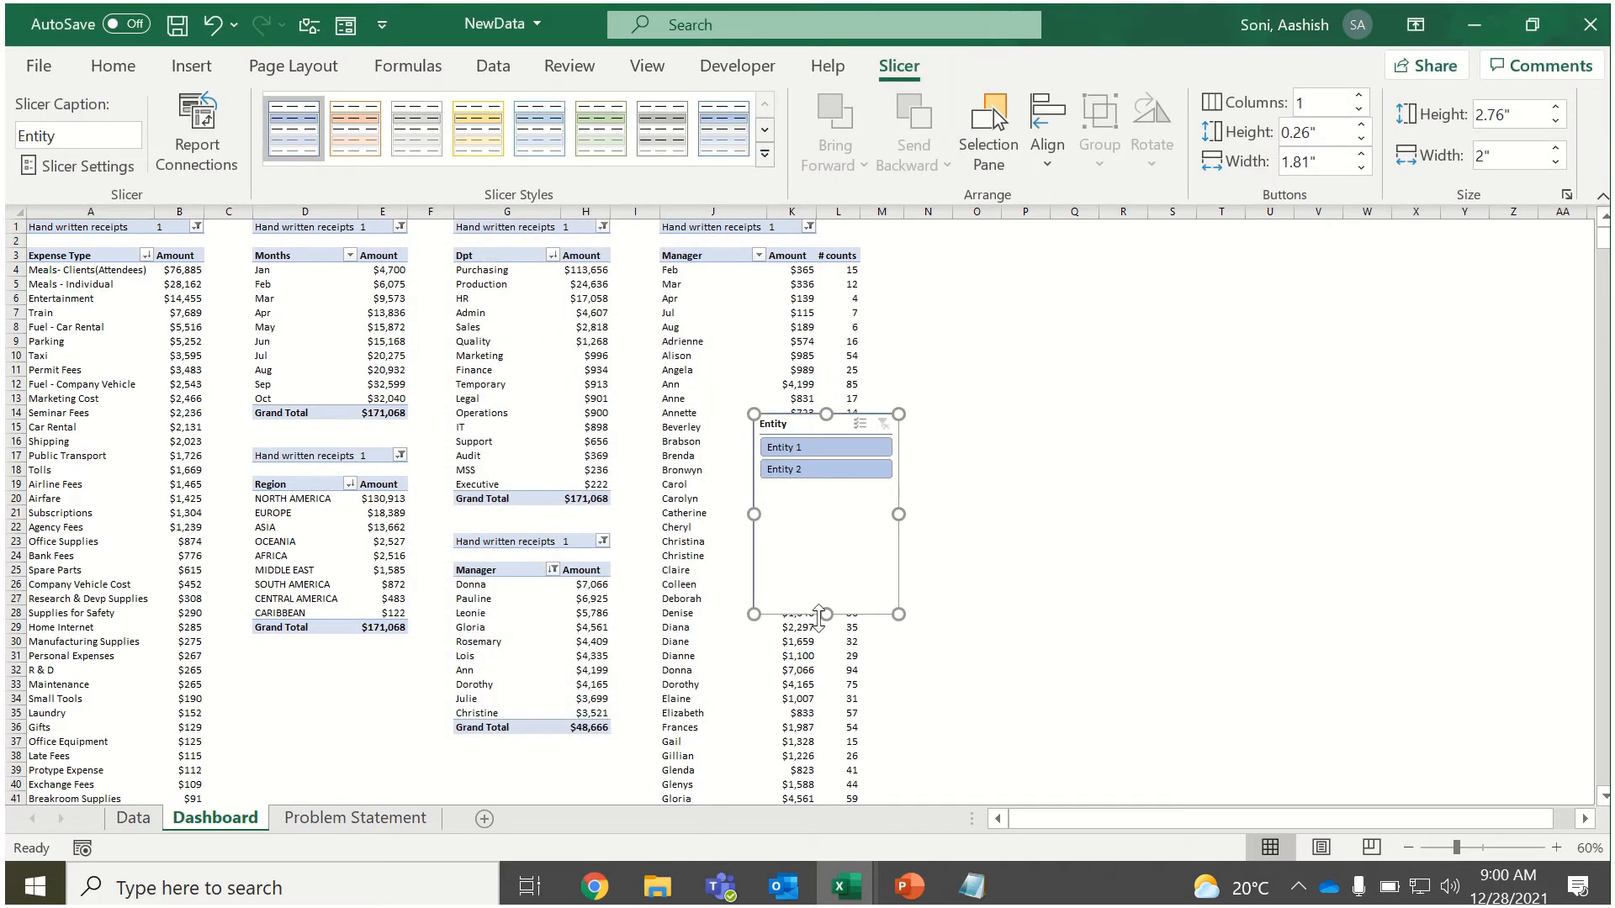
Shrink the Entity slicer to about 1.02 inches high by 1.23 inches wide and place it beside the Manager PivotTable's top, around column N.
left_click_drag(821, 614, 823, 488)
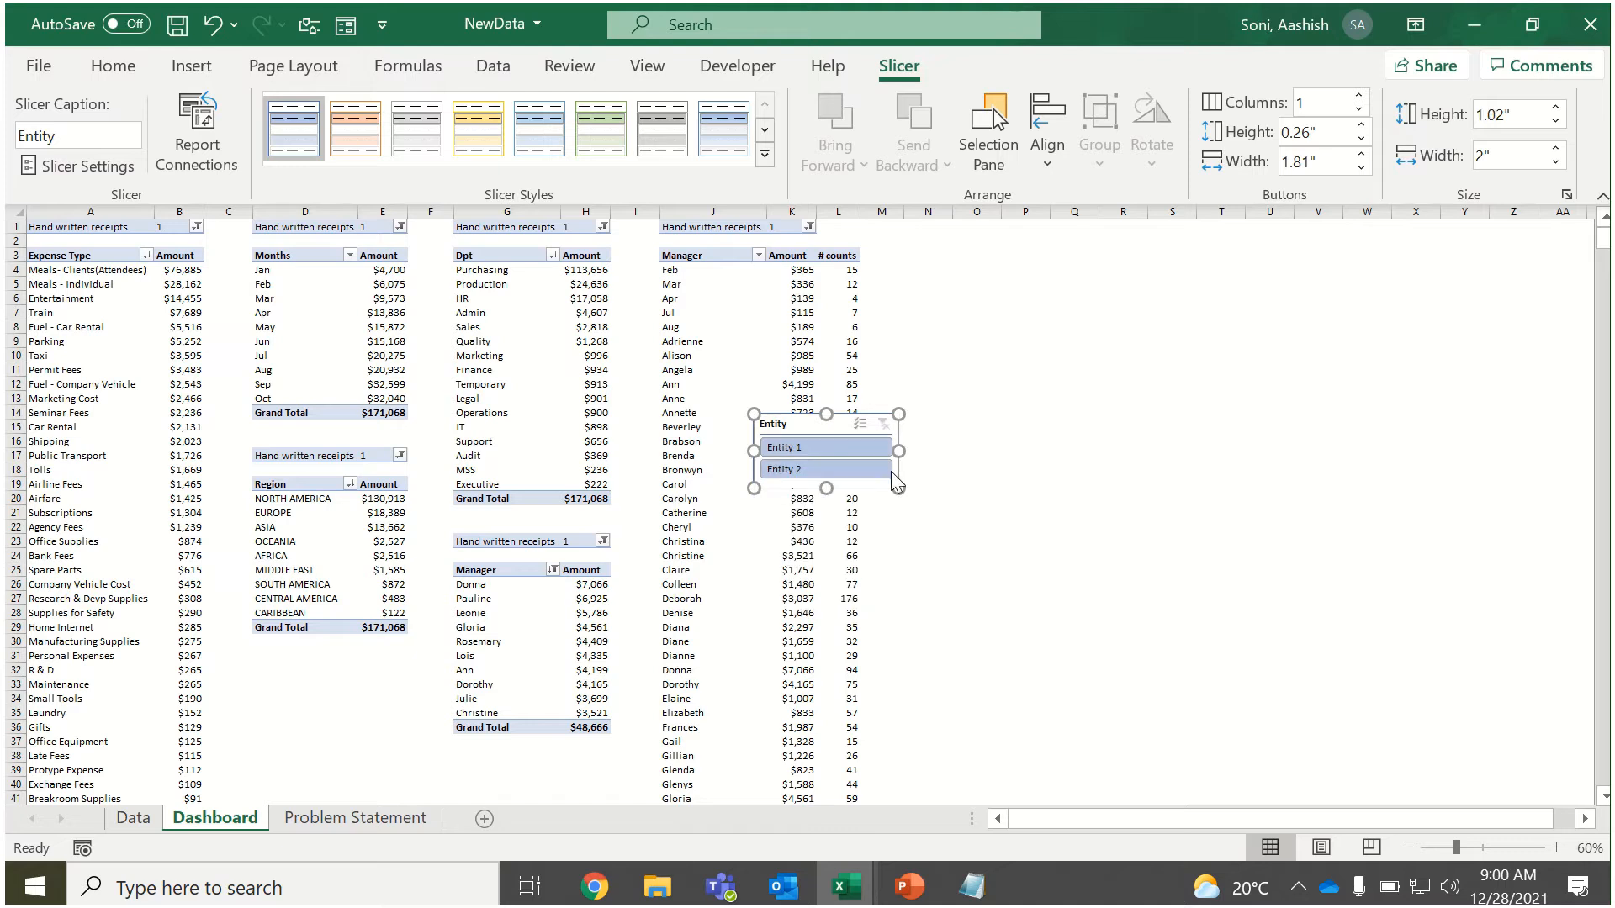
left_click_drag(898, 450, 930, 228)
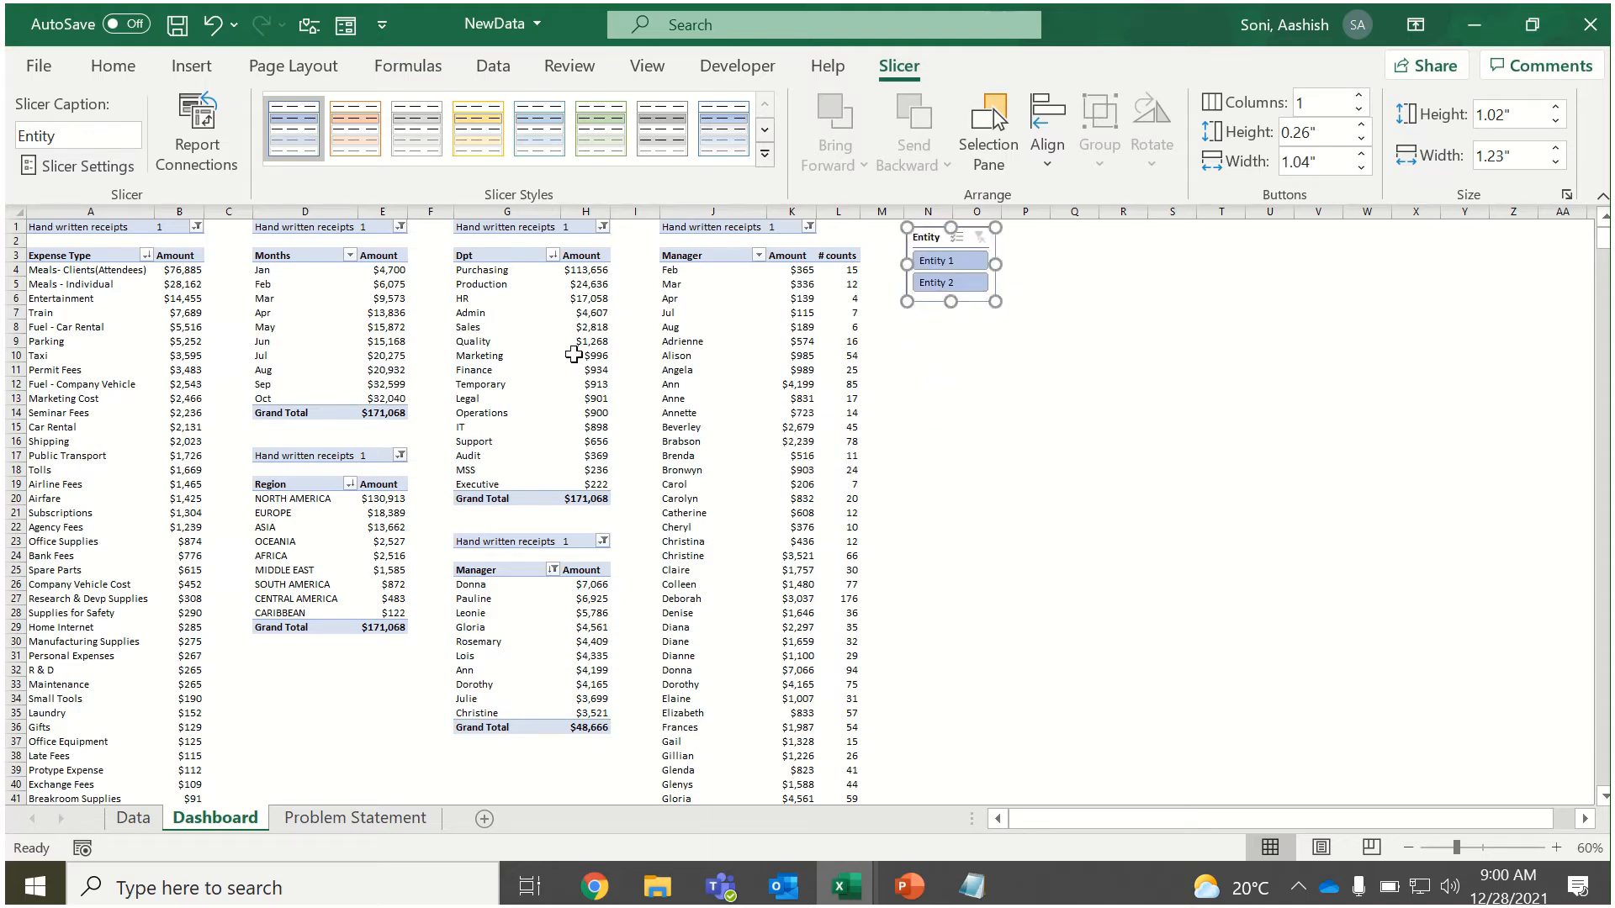
Insert an Over All slicer for the Expense Type PivotTable and fit it, at about 1.08 by 1.25 inches, beside the Entity slicer.
left_click(192, 312)
left_click(947, 66)
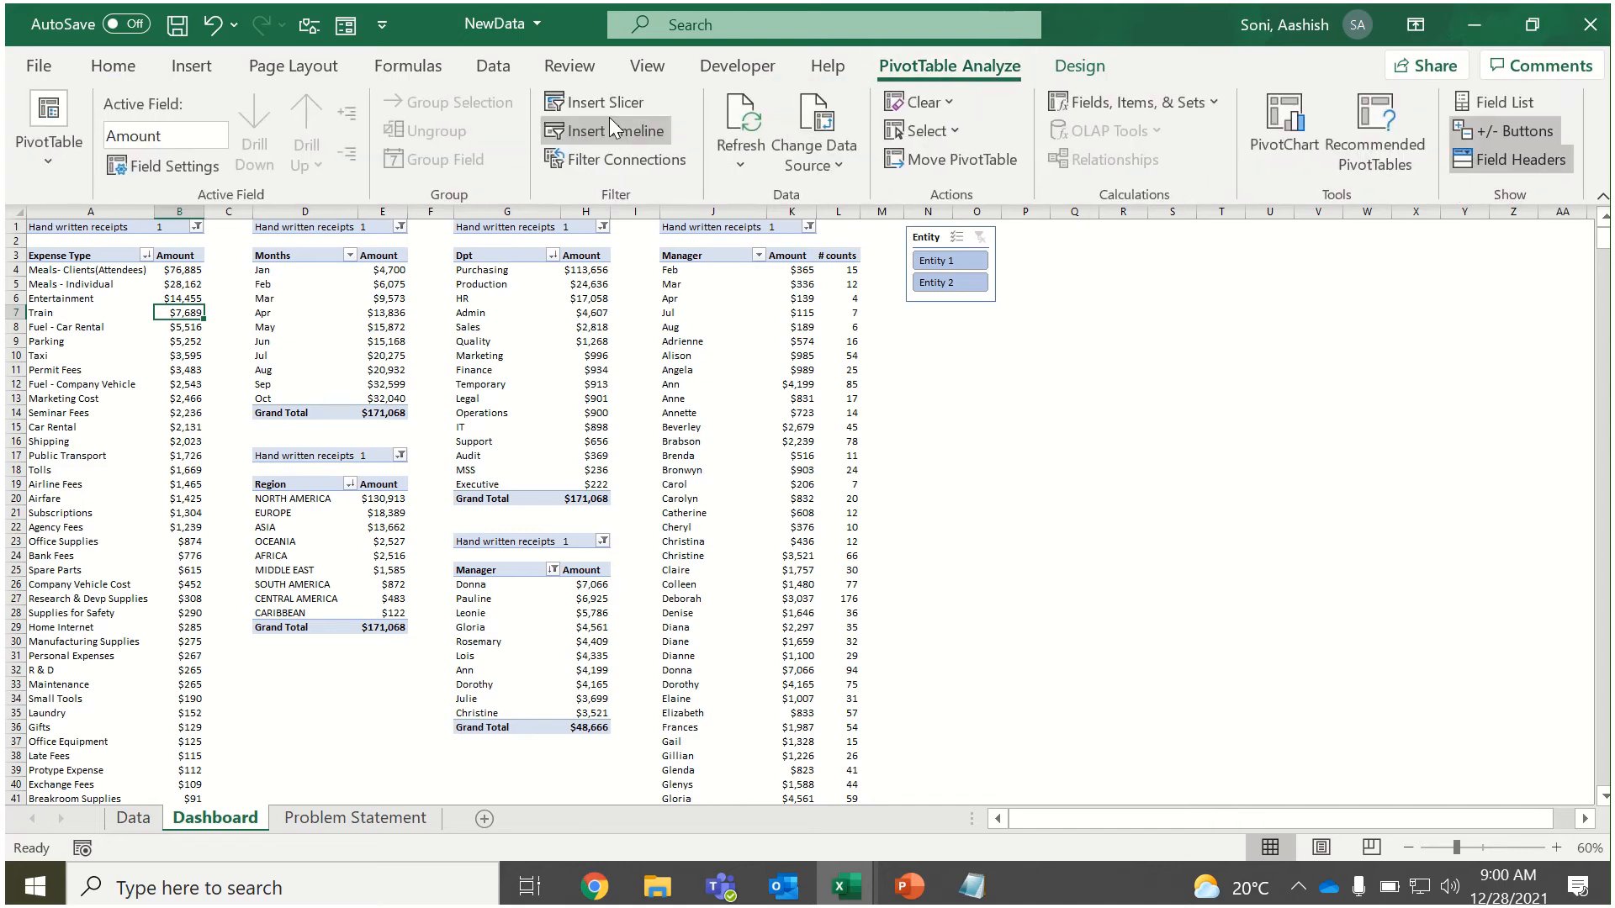
left_click(608, 103)
left_click_drag(685, 372, 685, 376)
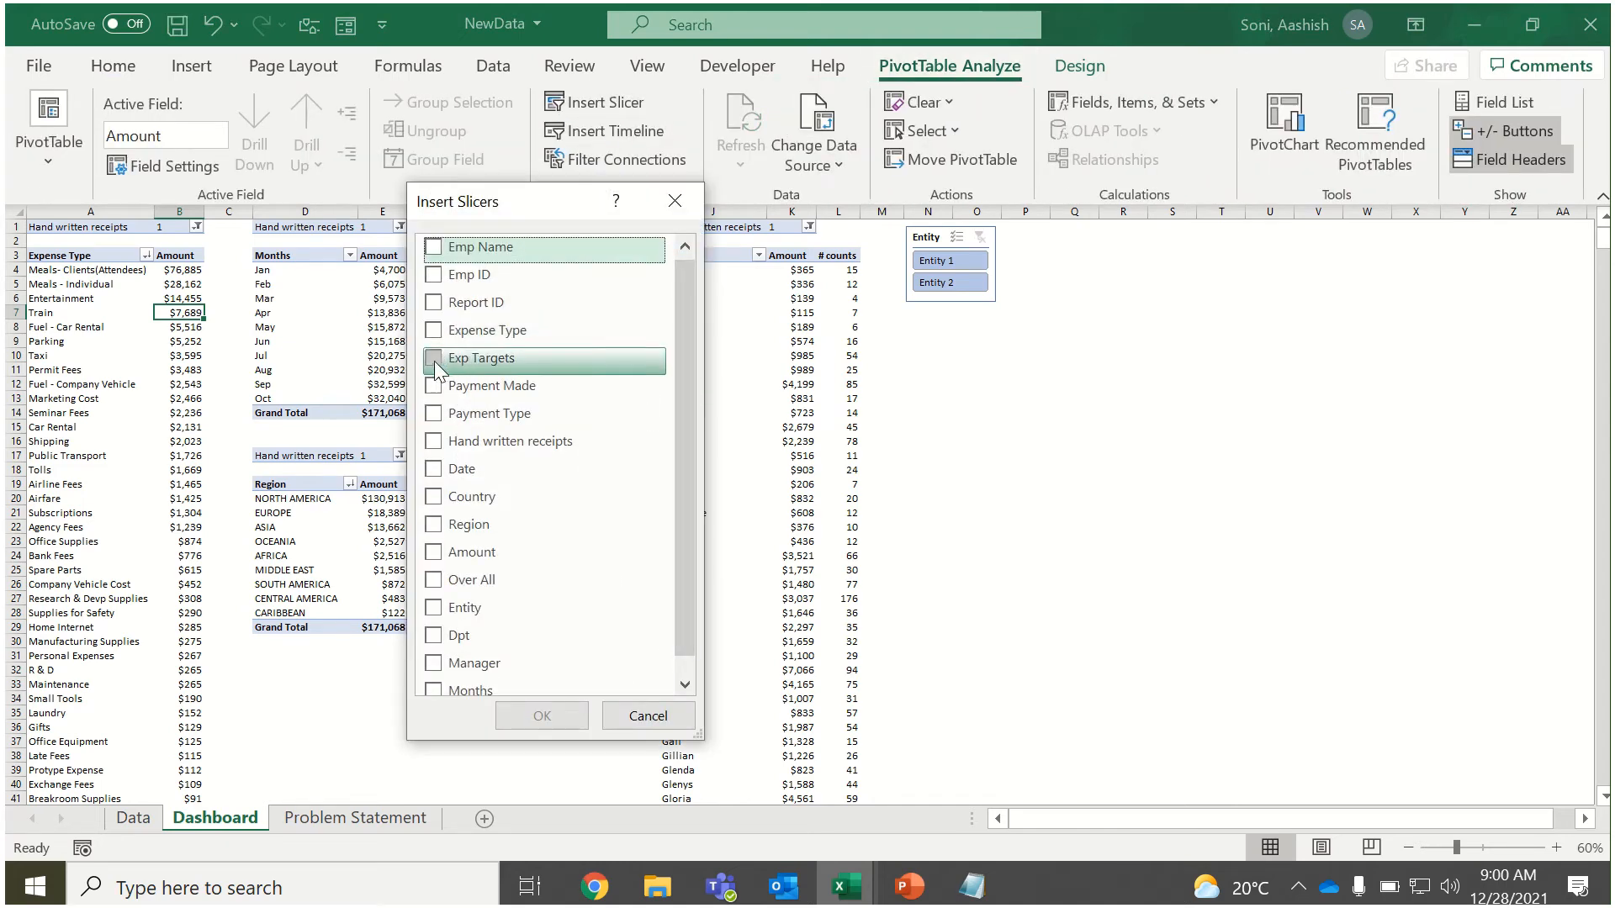
left_click(433, 581)
left_click(542, 716)
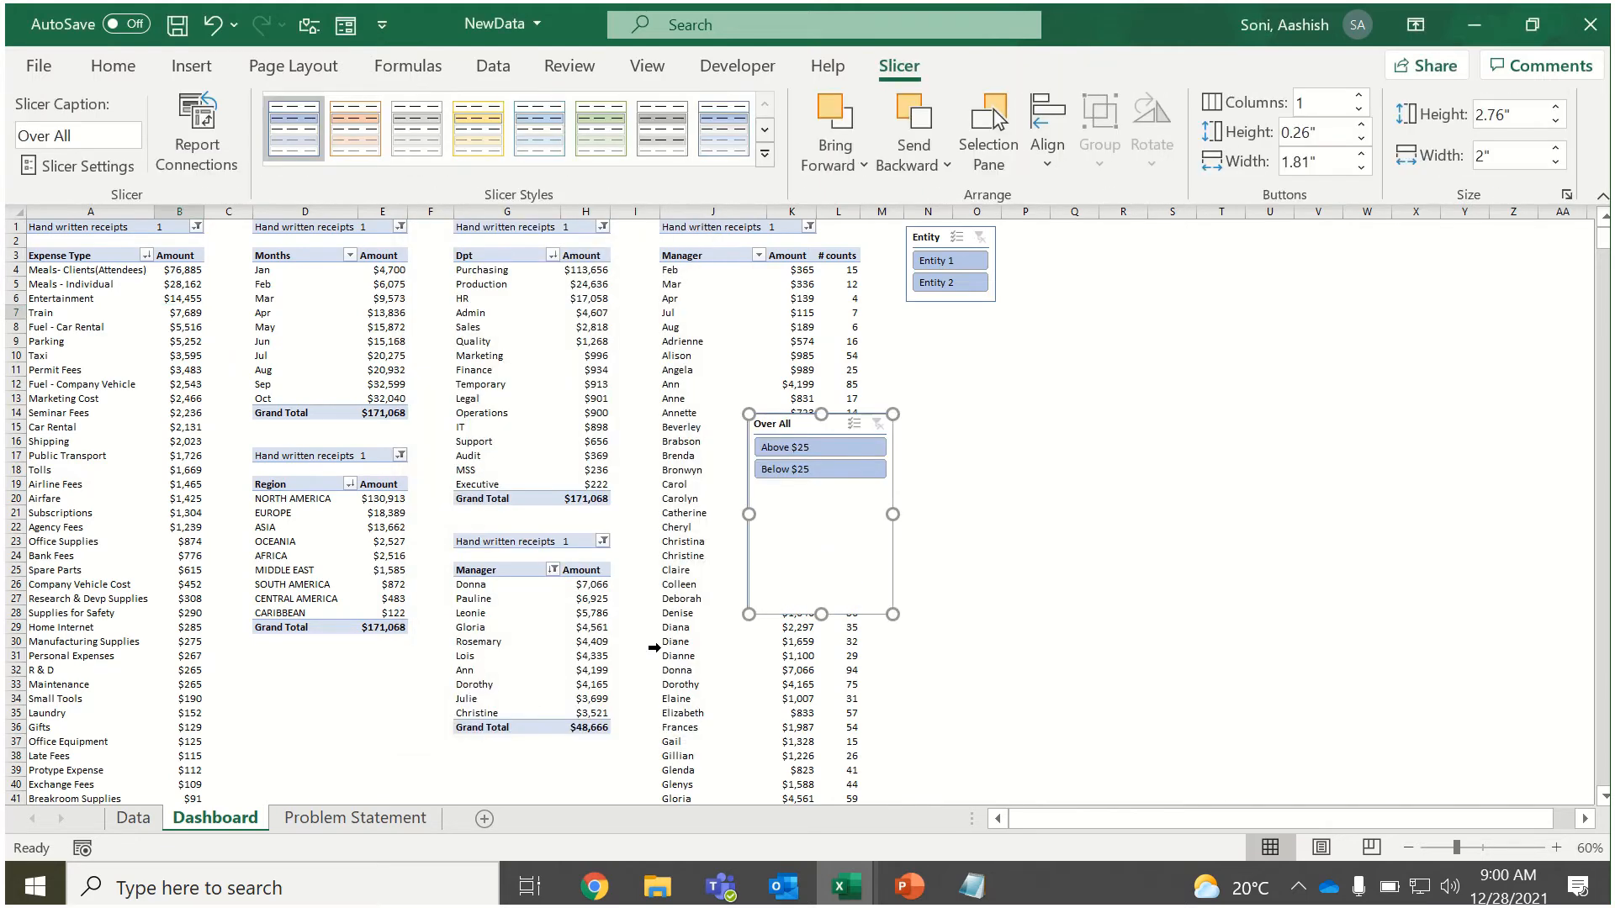
left_click_drag(824, 614, 1034, 237)
left_click_drag(1044, 299, 1044, 296)
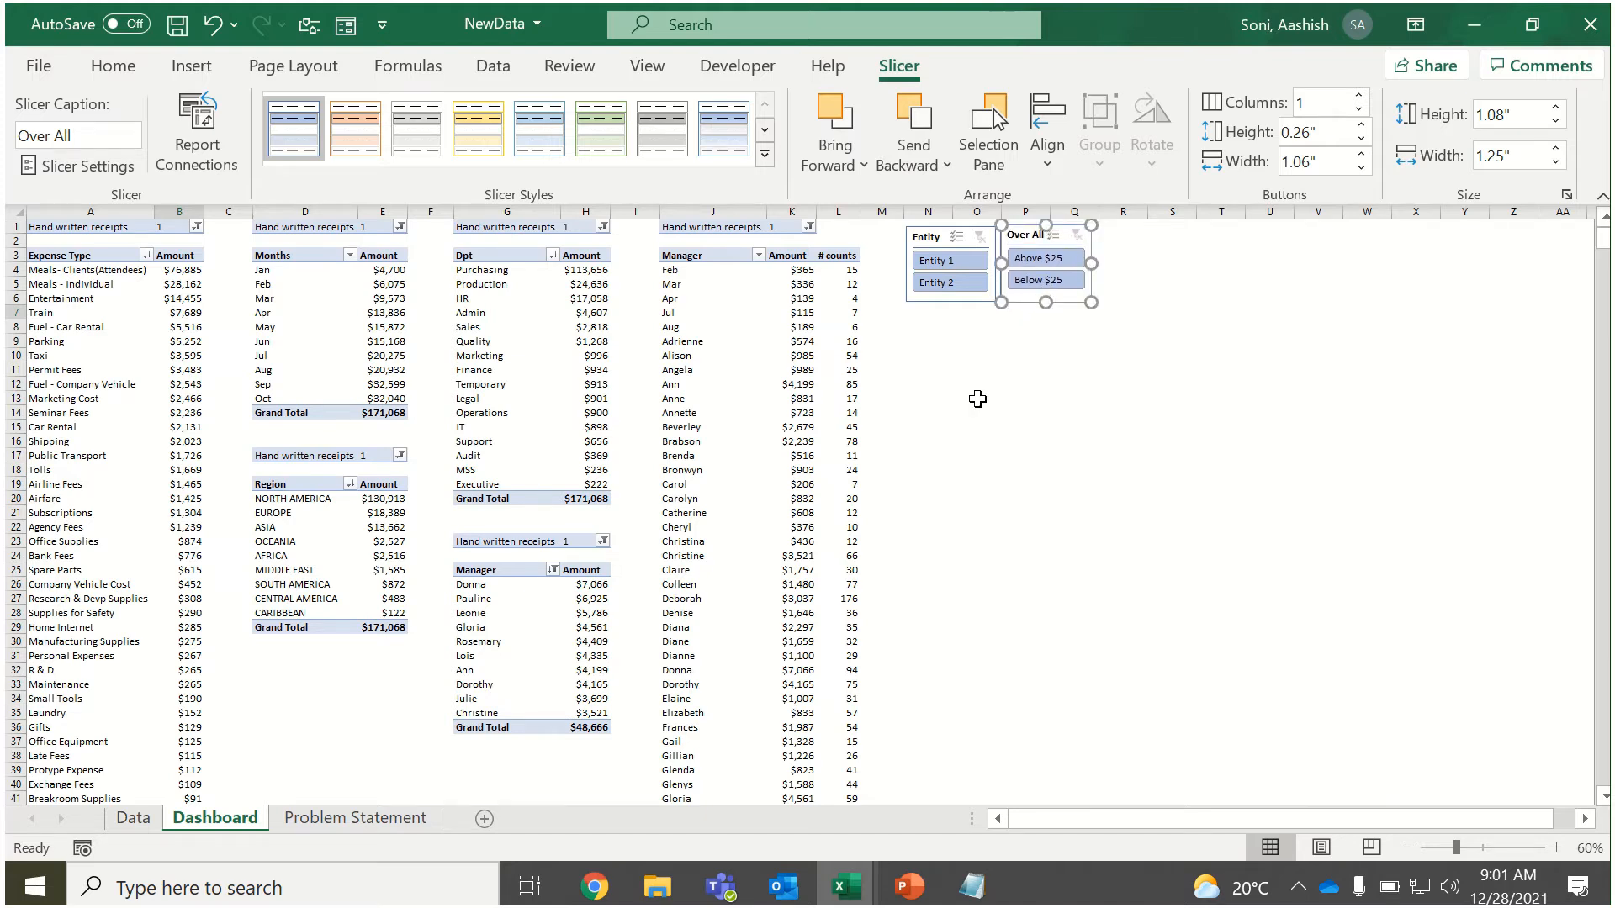
Insert a Months slicer for the Expense Type PivotTable.
left_click(178, 381)
left_click(948, 66)
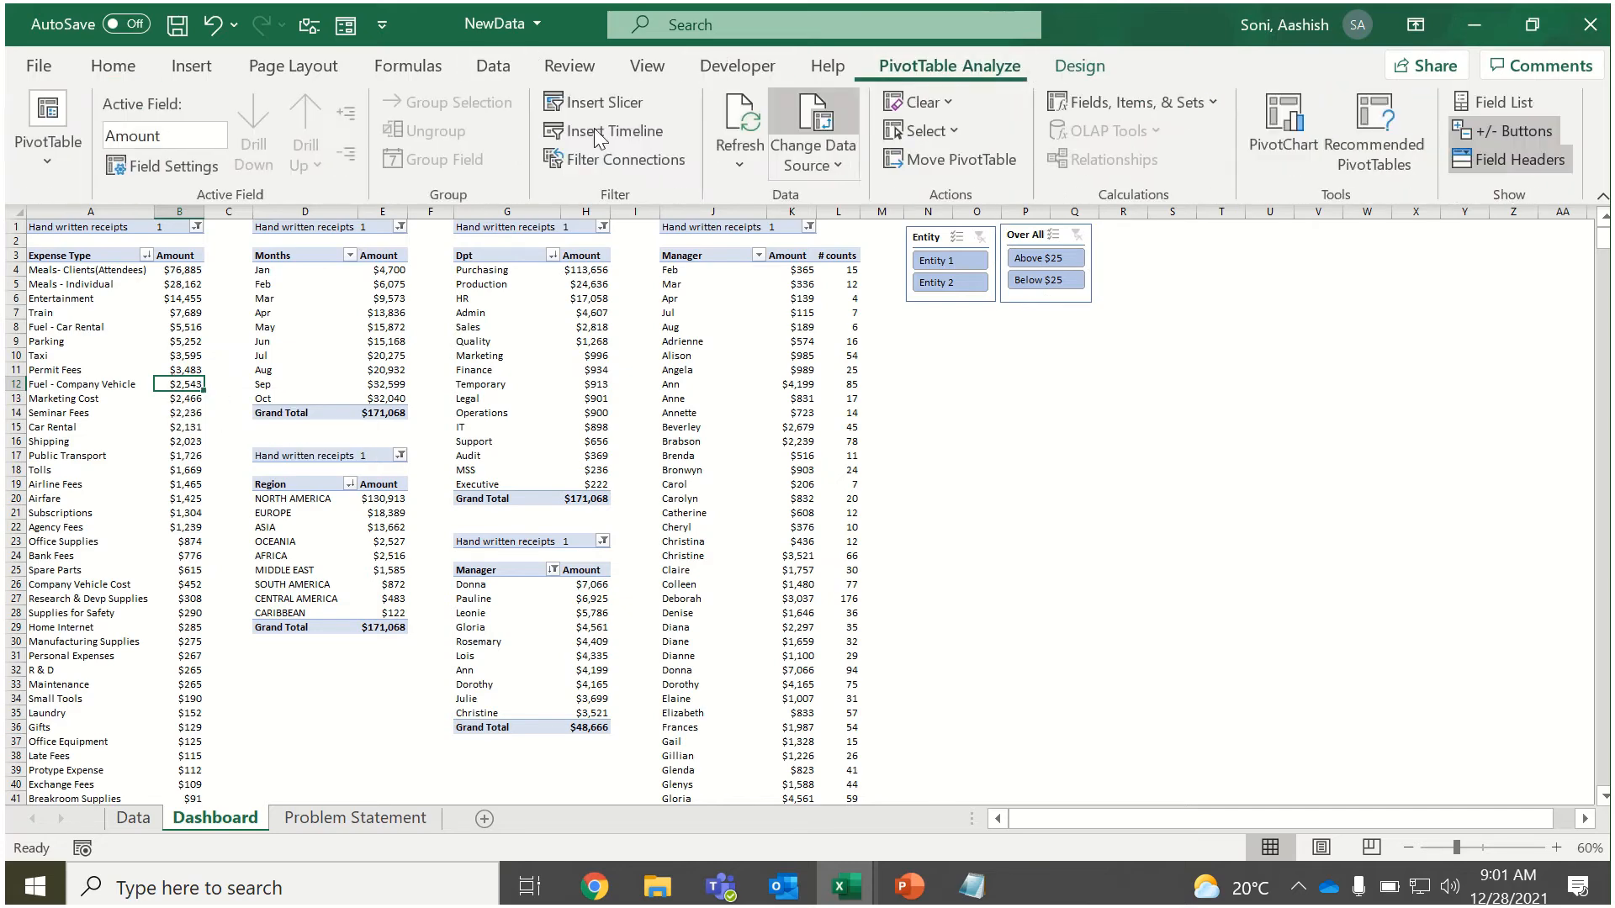
left_click(573, 100)
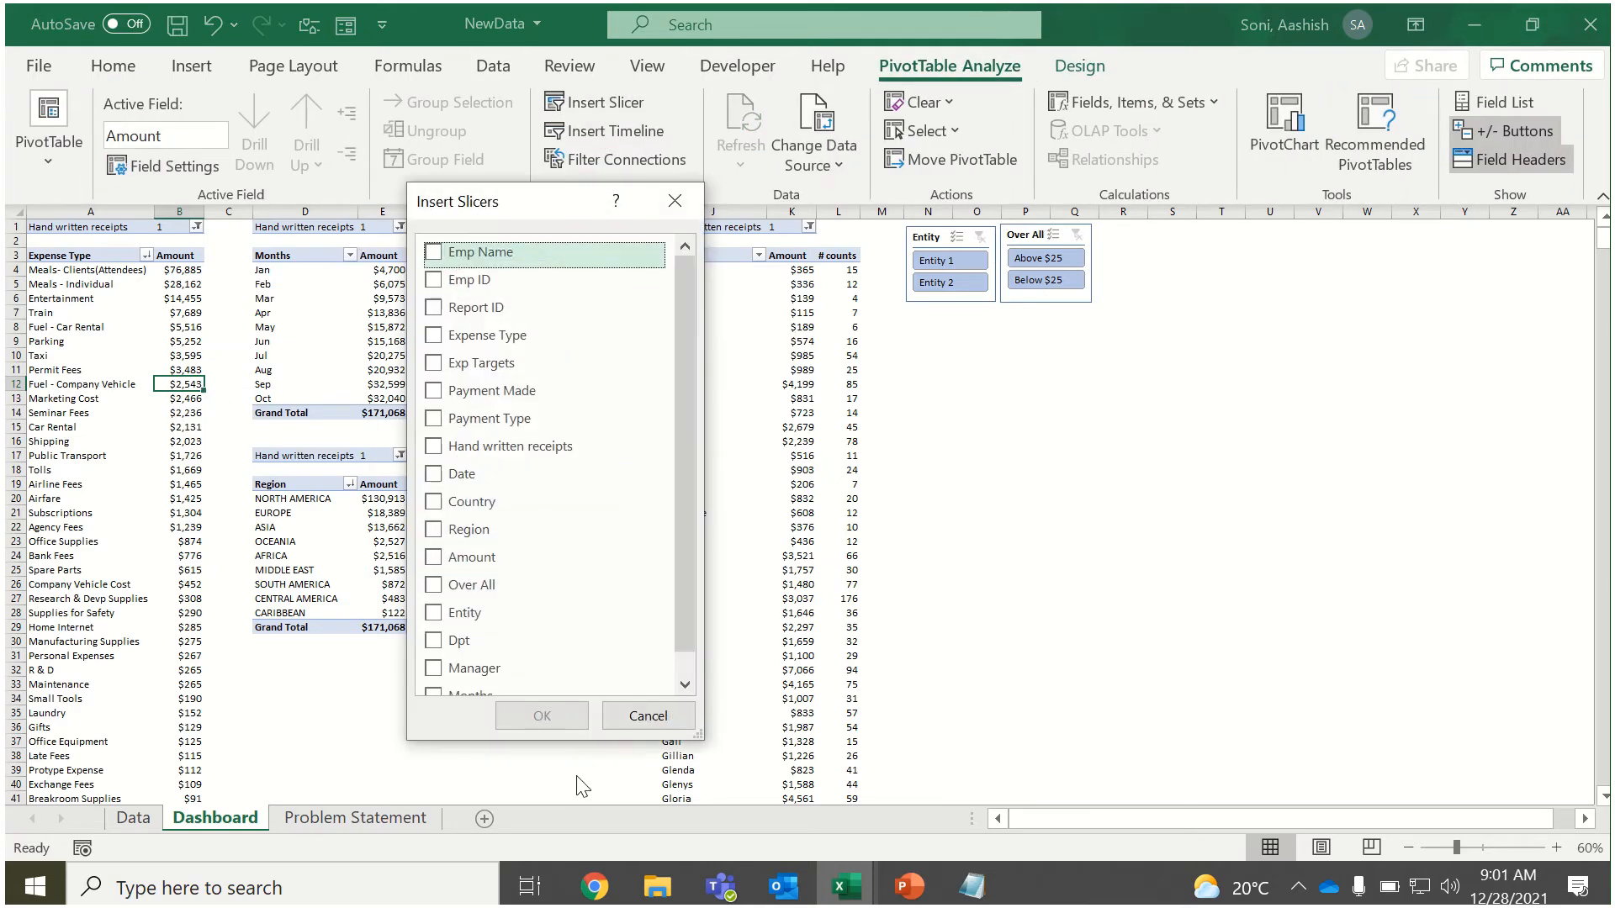
left_click(684, 660)
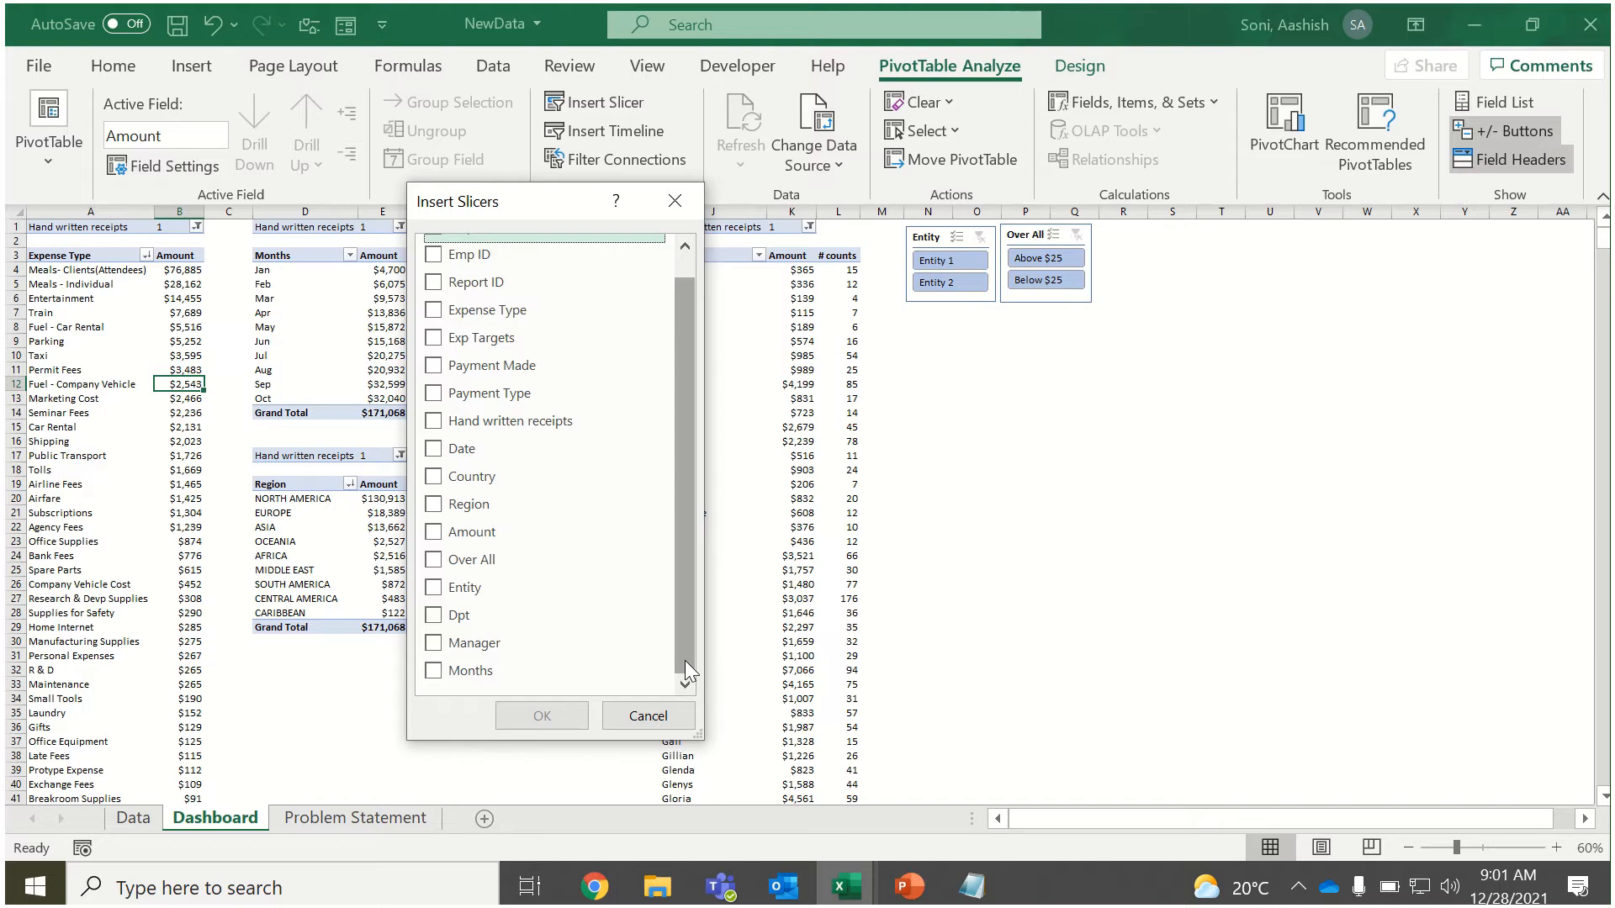
left_click(461, 671)
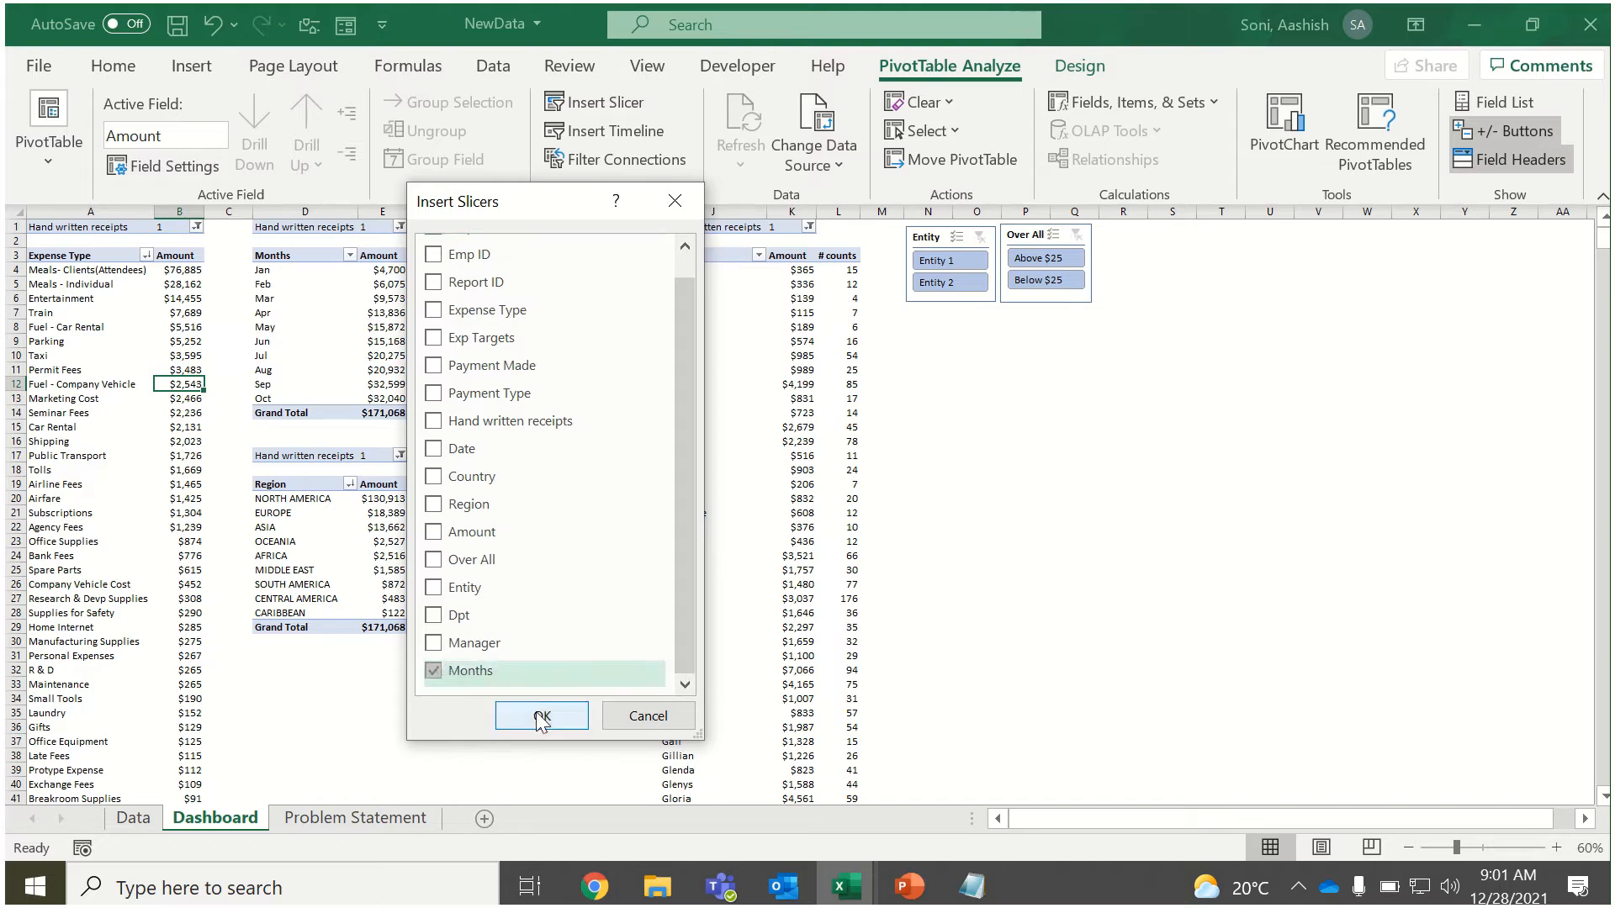
left_click(540, 716)
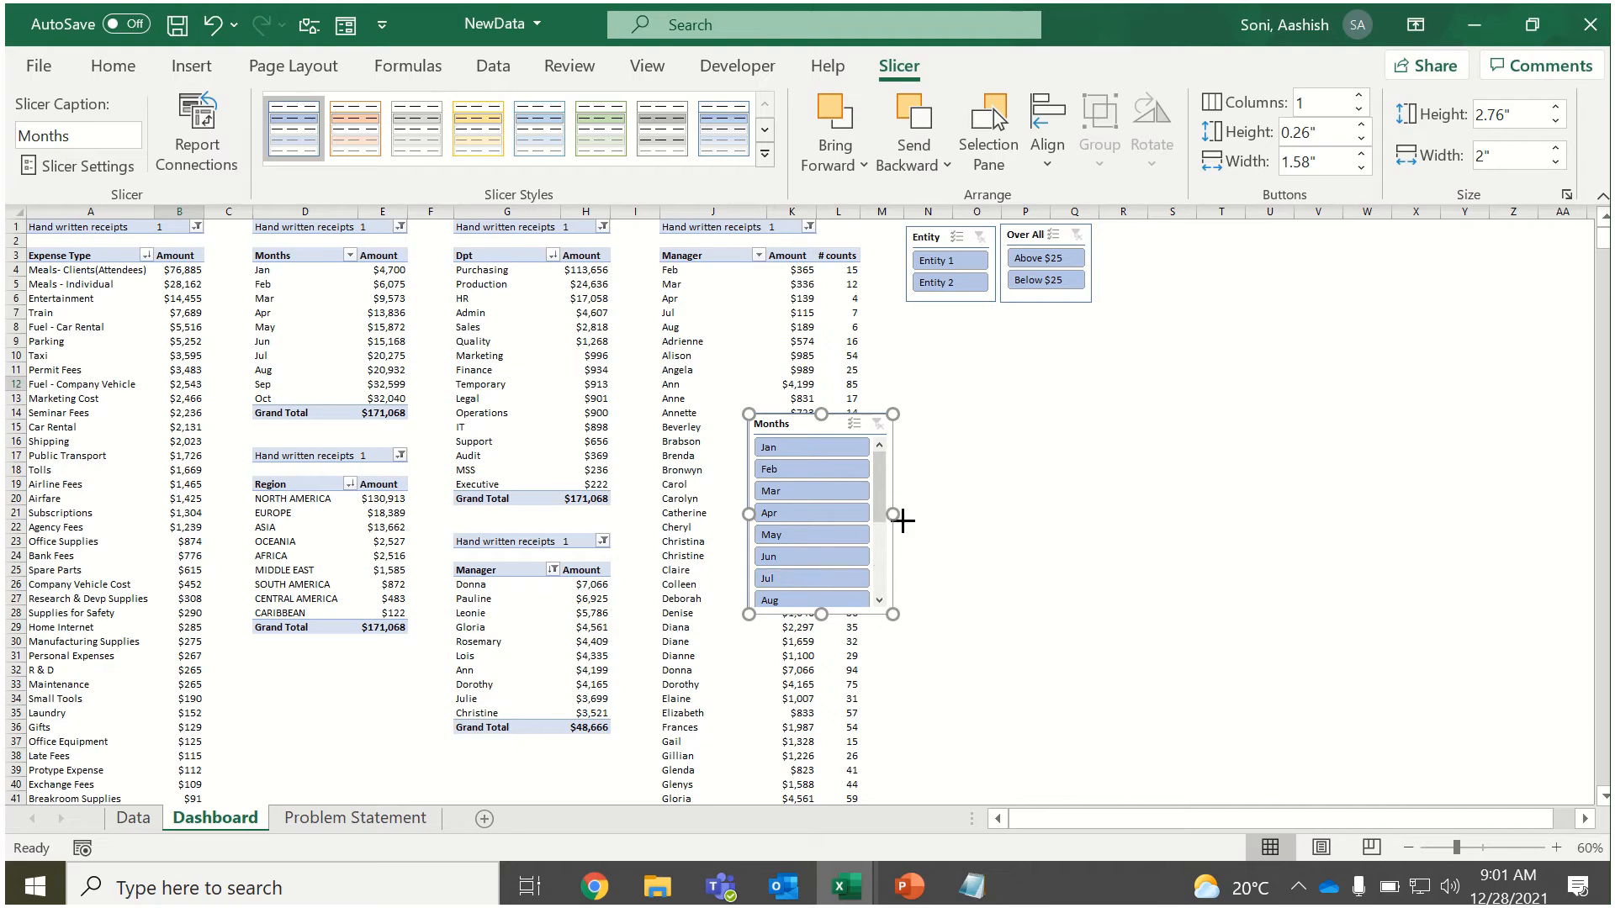
Enlarge the Months slicer to about 3.98 by 2.54 inches and set it to hide items with no data.
left_click_drag(902, 521, 941, 522)
left_click_drag(840, 614, 841, 701)
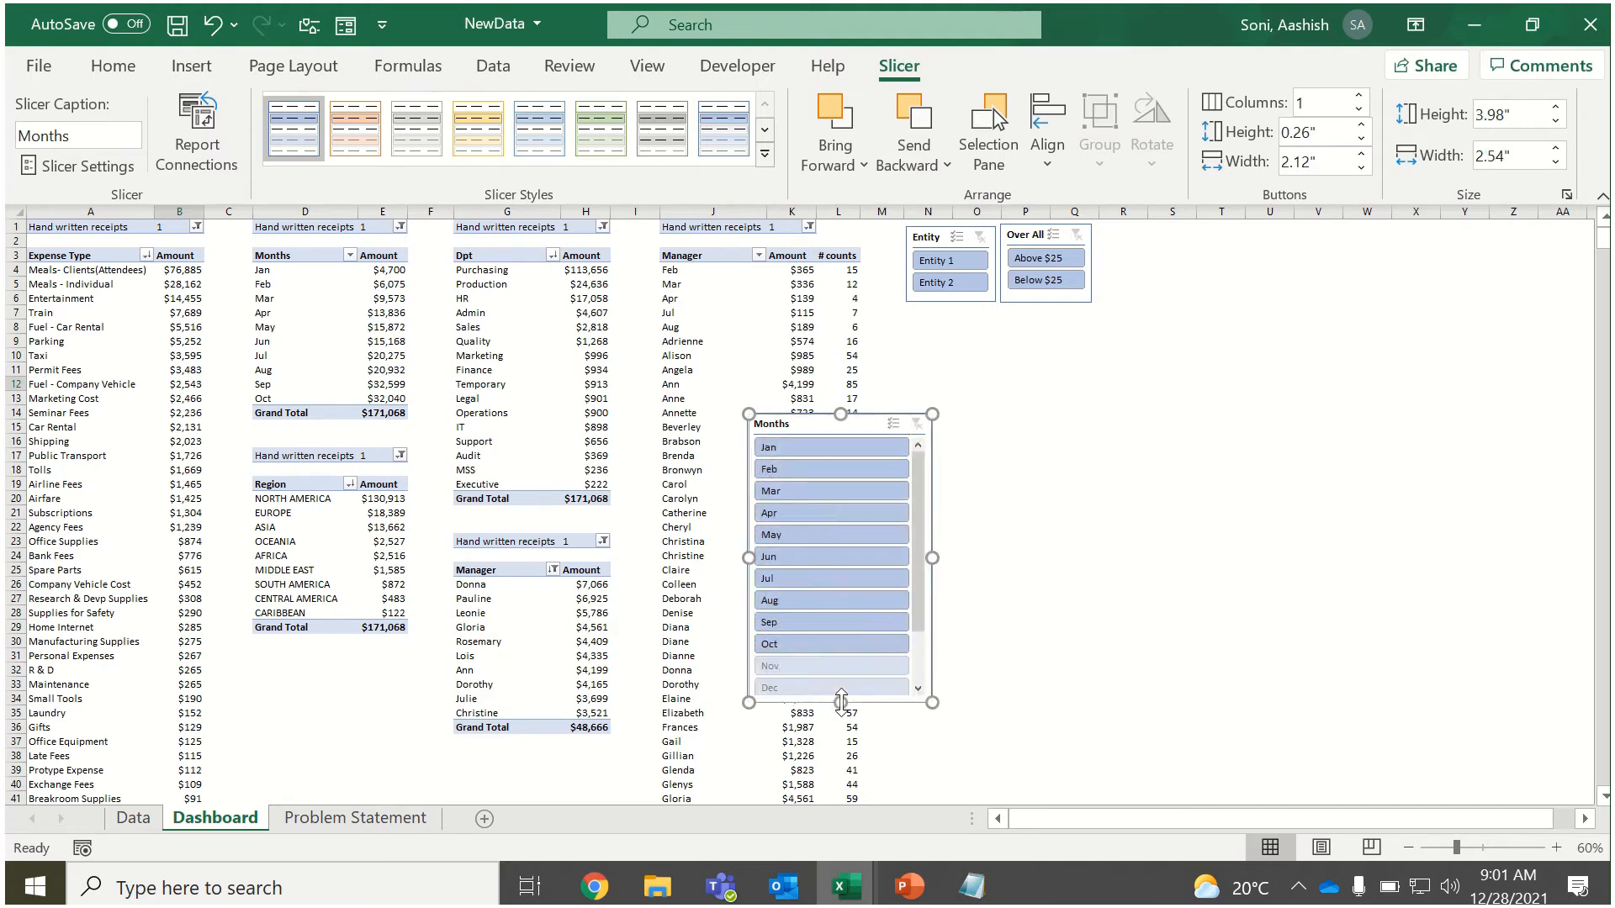
right_click(809, 422)
left_click(891, 838)
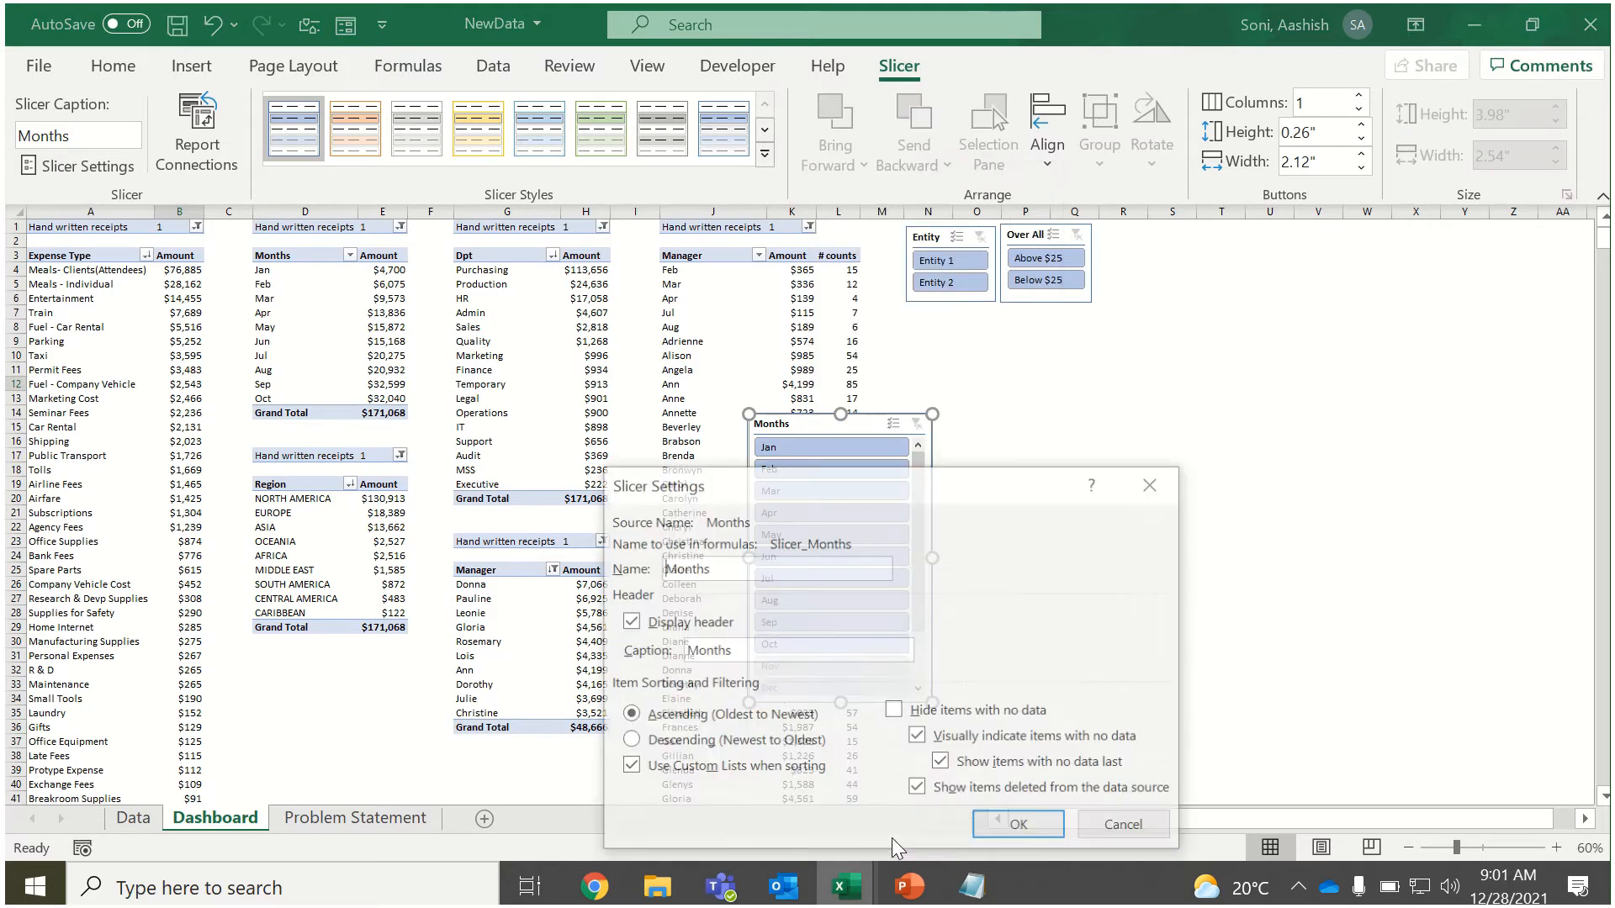
left_click(896, 712)
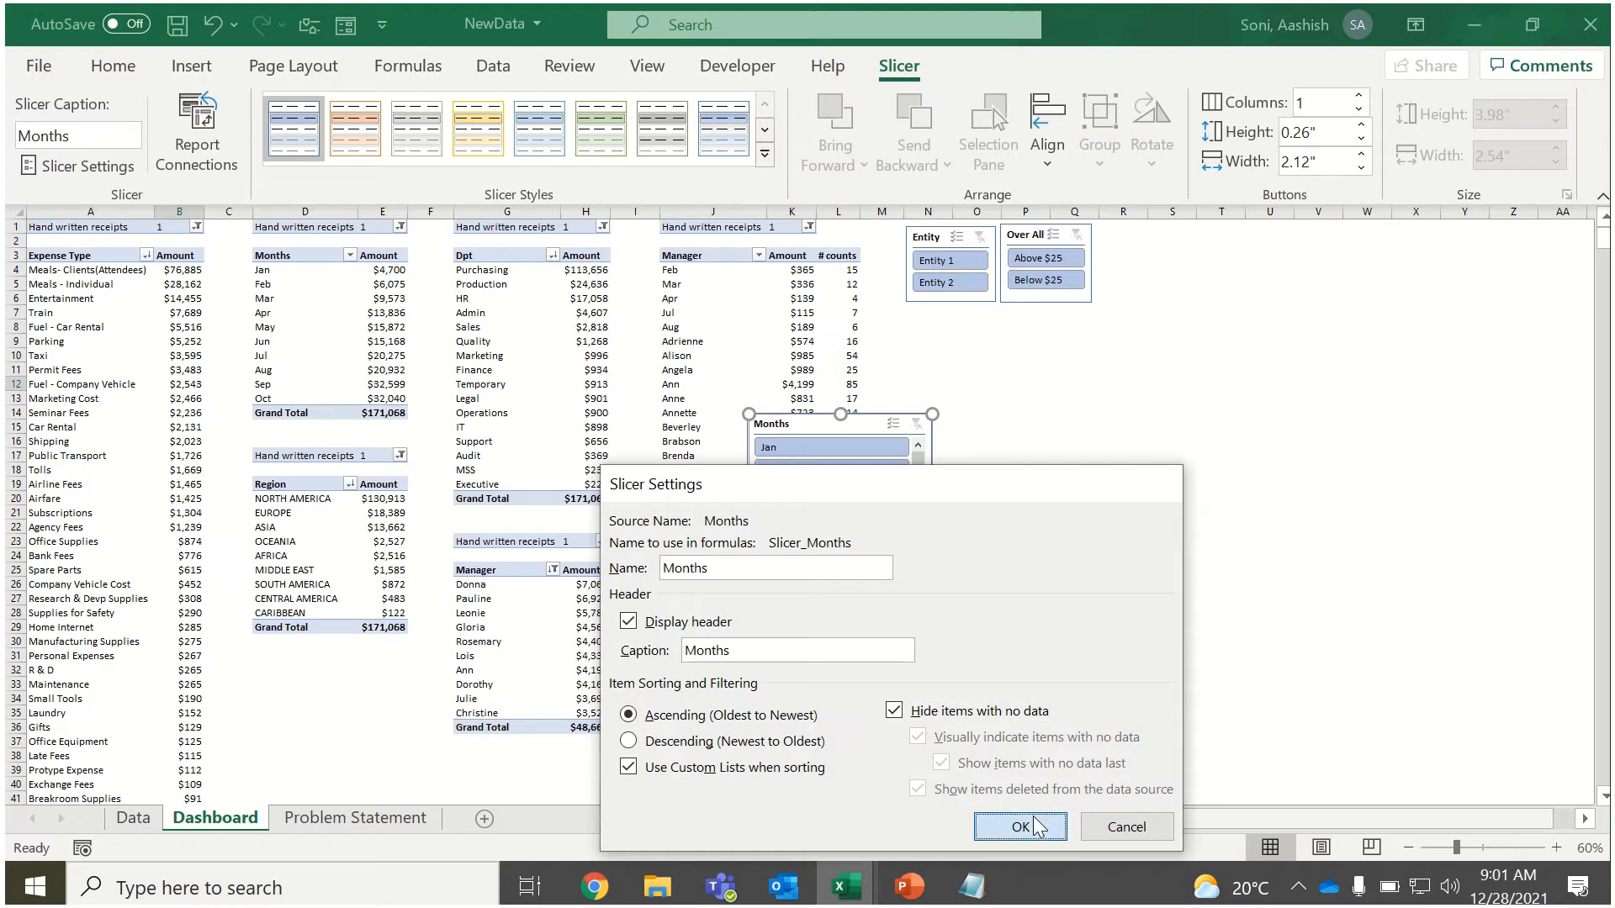
left_click(1020, 827)
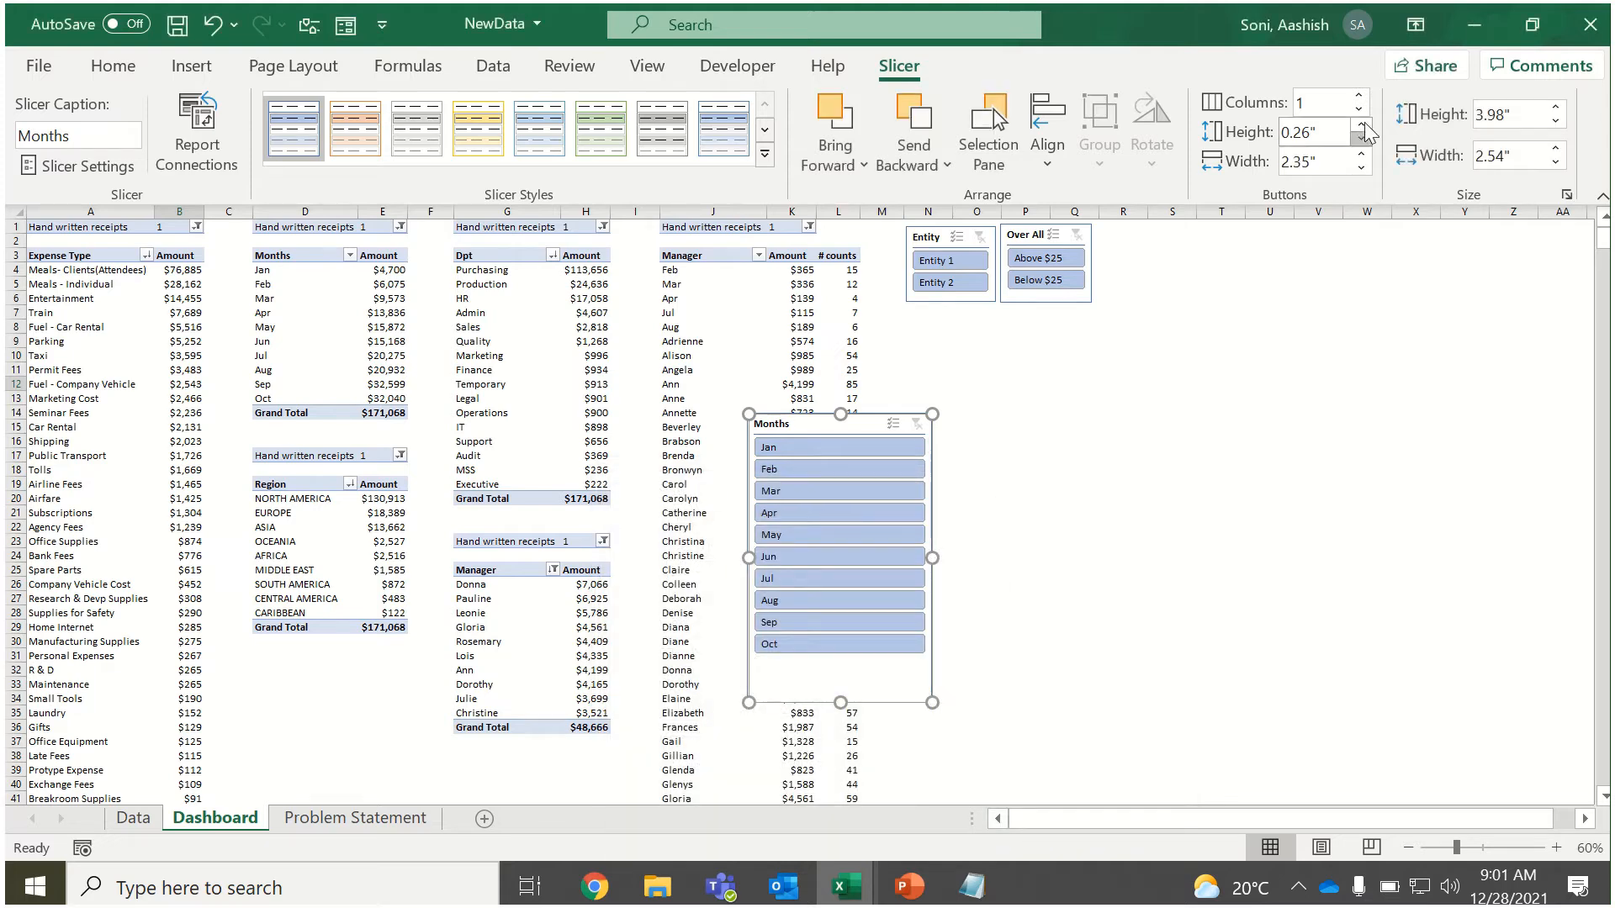
Set the Months slicer to 10 columns.
left_click(1360, 97)
left_click(1360, 96)
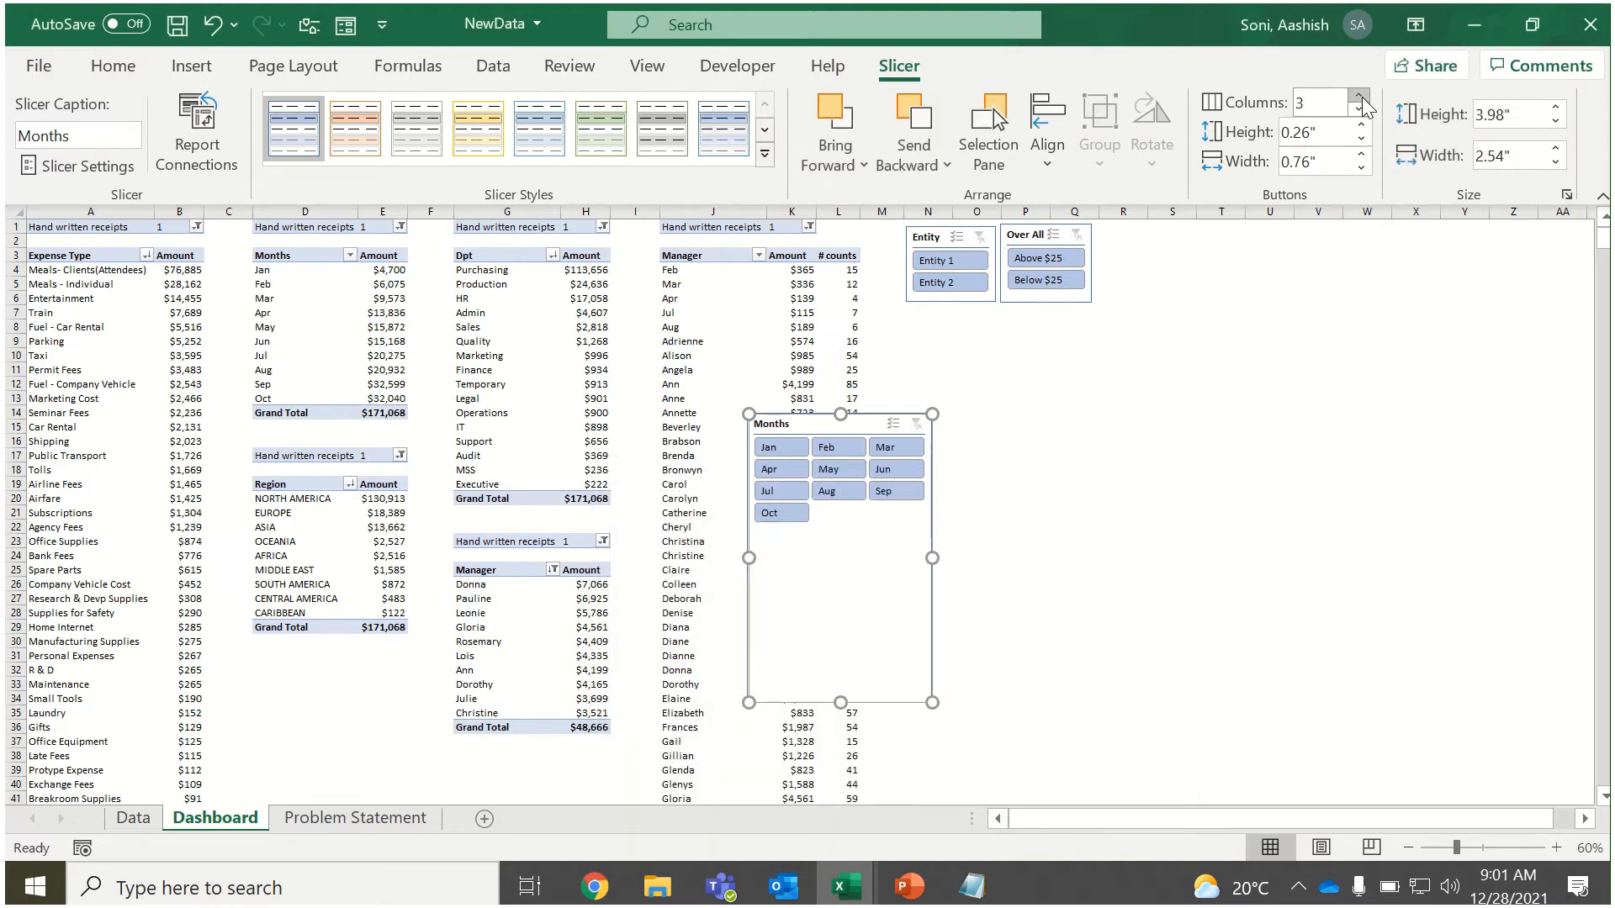
left_click(1361, 96)
left_click(1360, 96)
left_click(1360, 96)
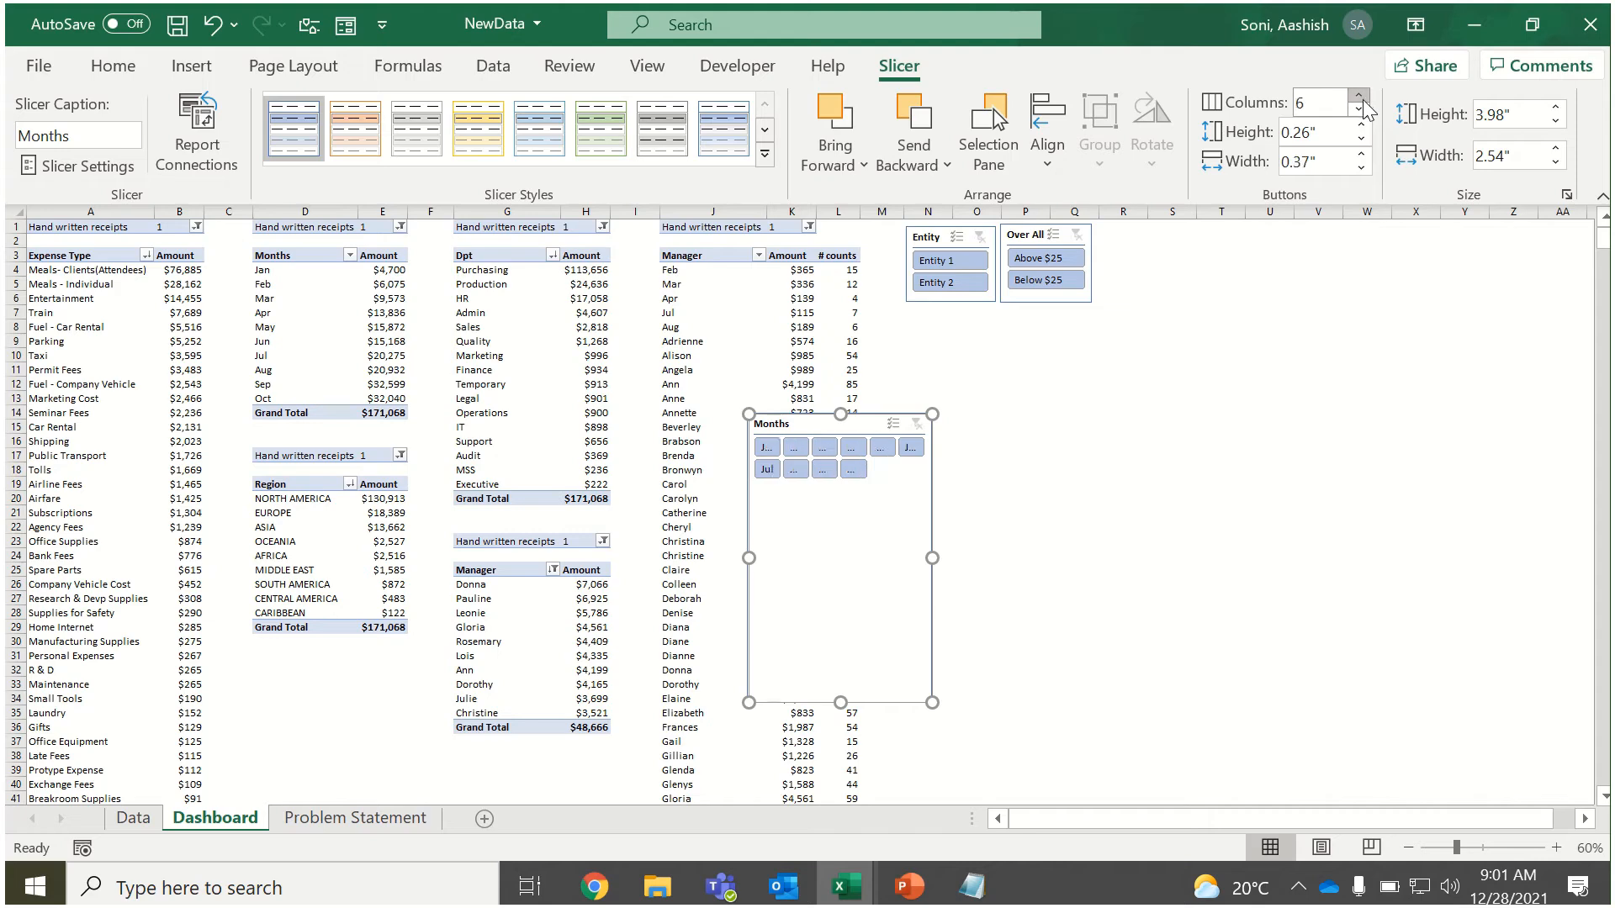
left_click(1360, 97)
left_click(1359, 97)
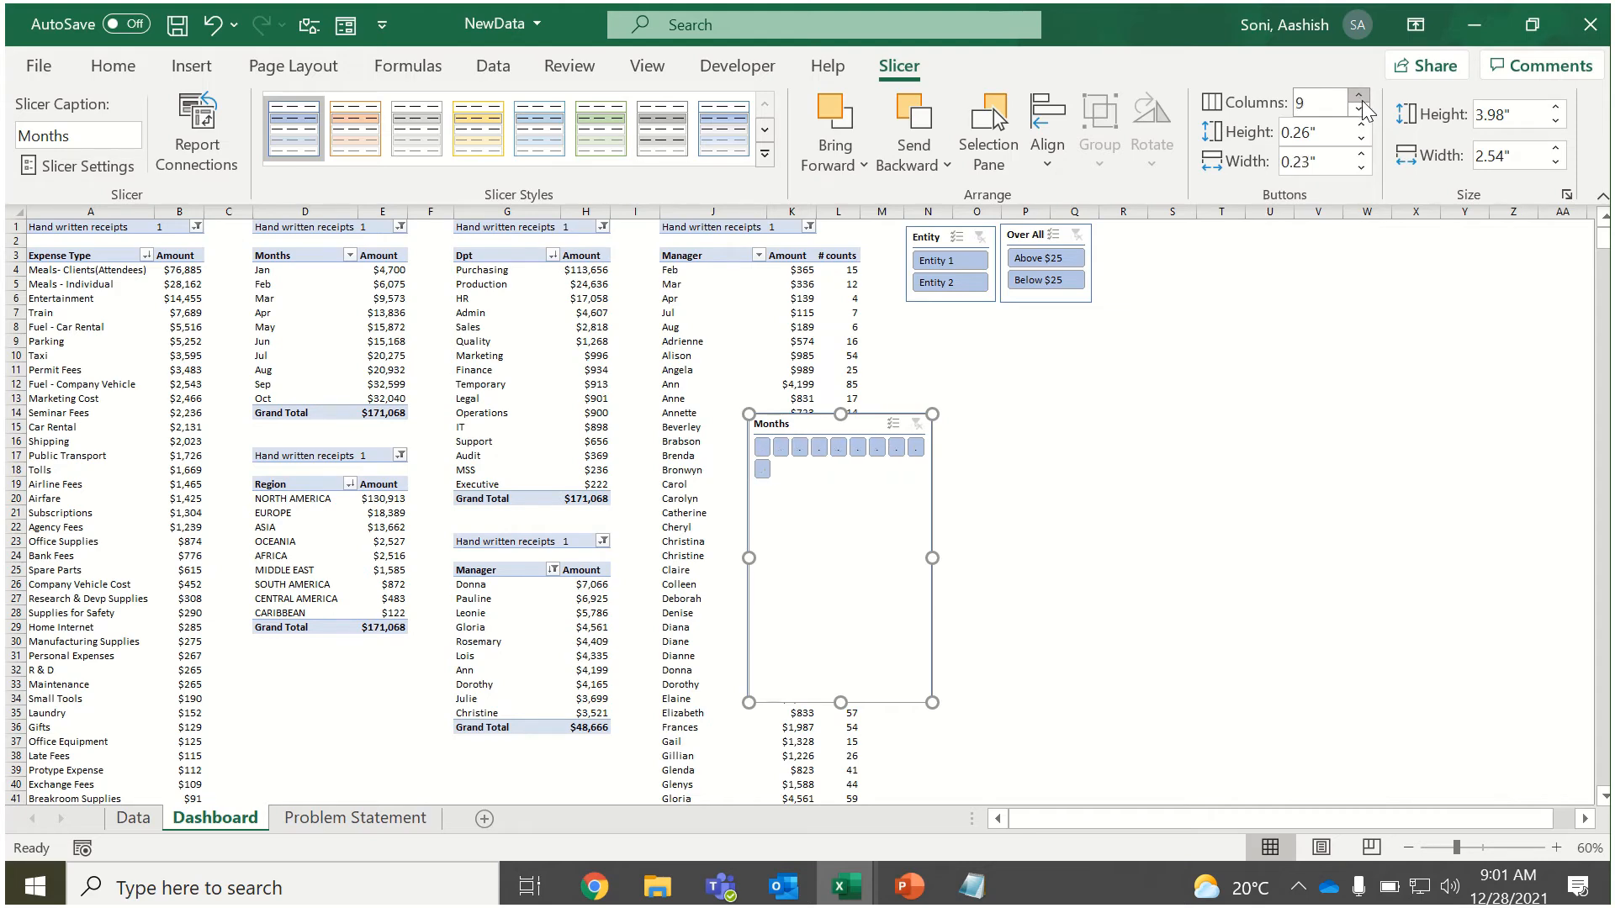
left_click(1360, 96)
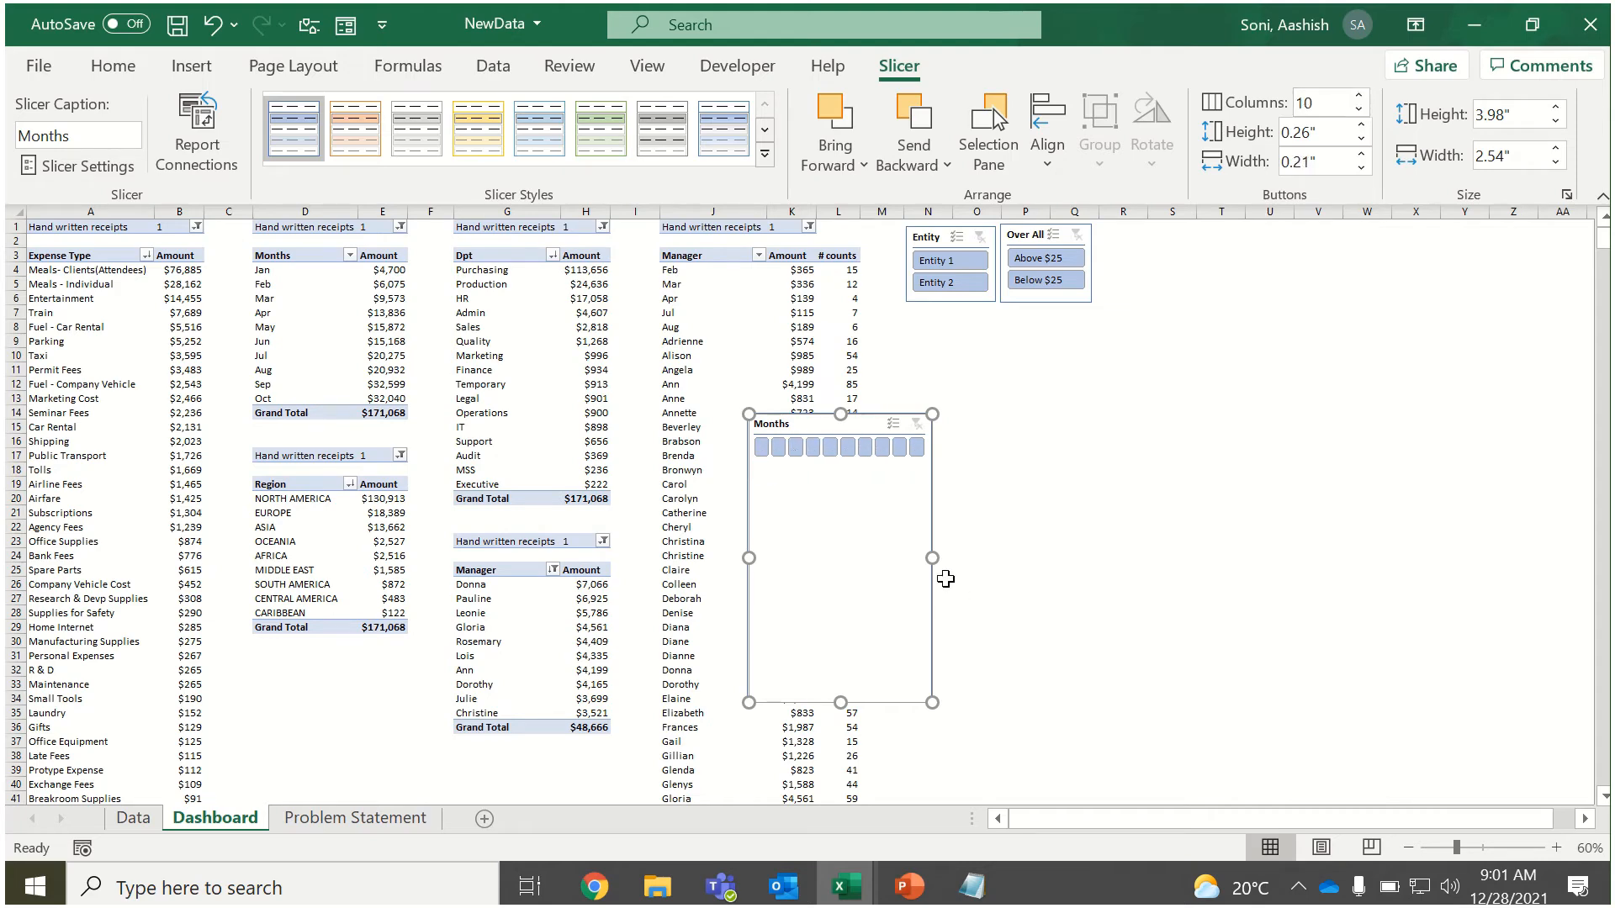
Resize the Months slicer to about 0.86 inches high by 9.48 inches wide and move it to row 1, starting around column N.
left_click_drag(933, 562, 1436, 566)
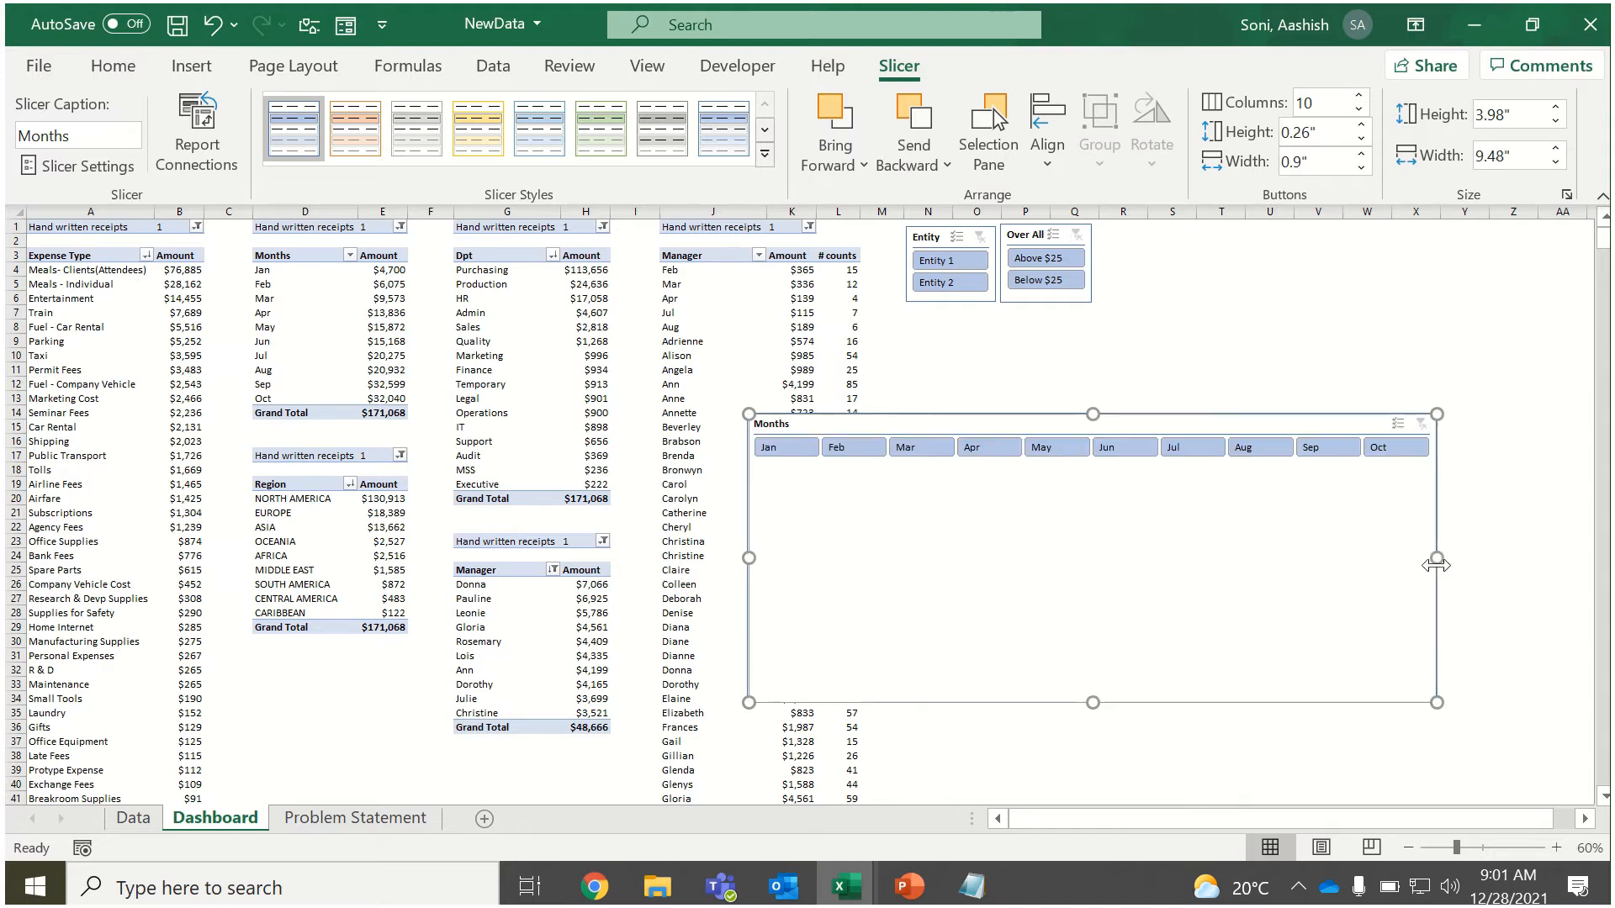
left_click_drag(1097, 705, 1085, 476)
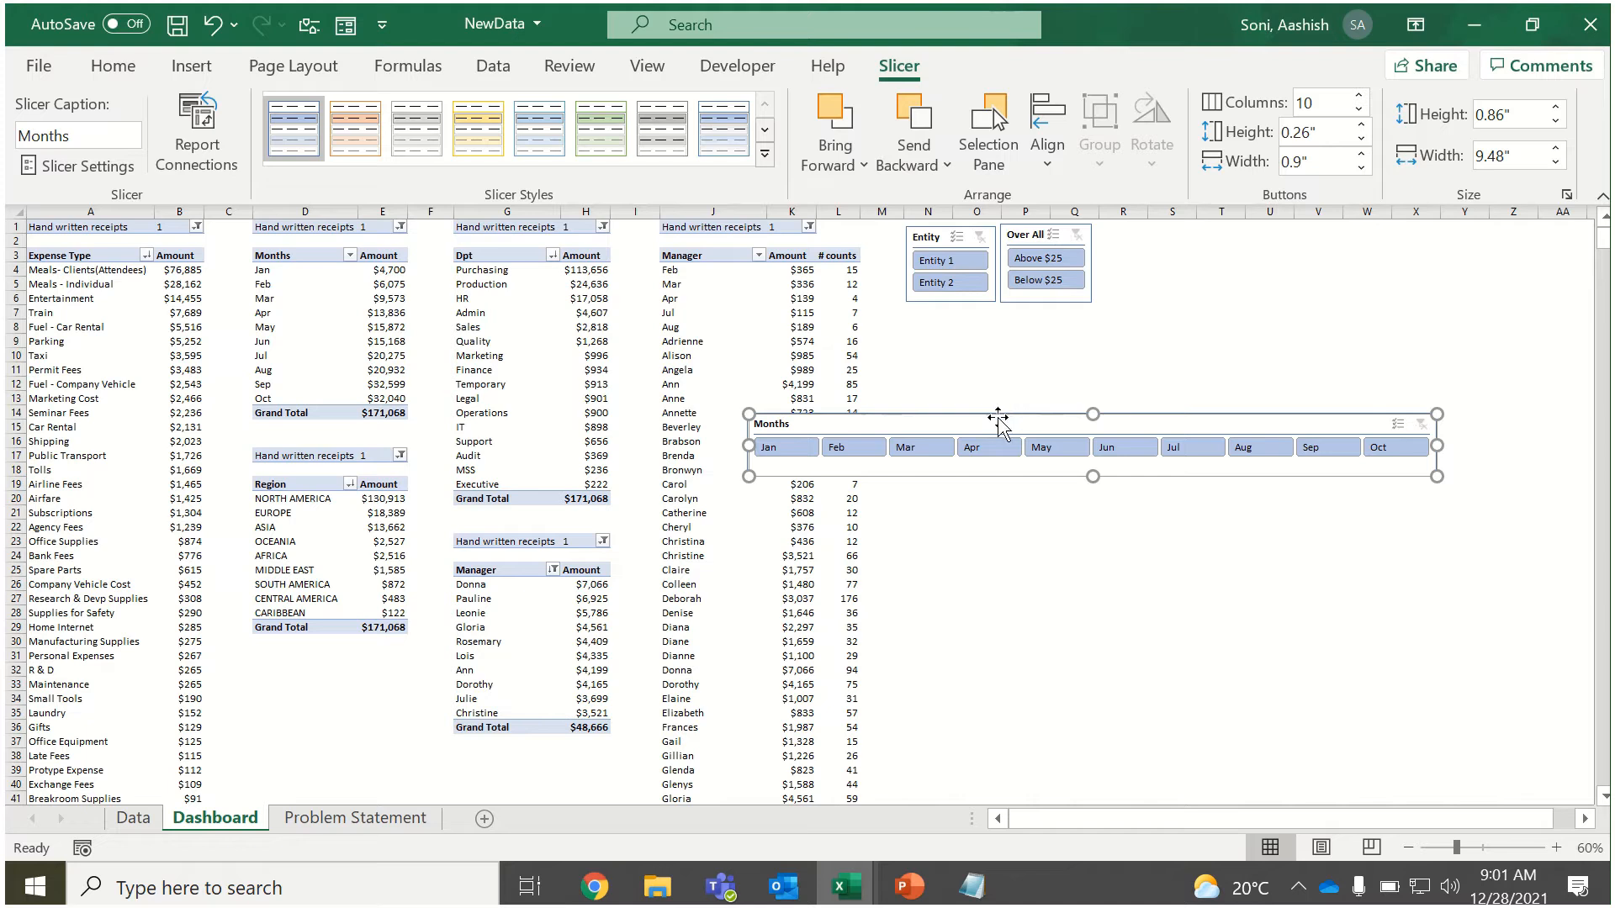
left_click_drag(999, 418, 1155, 230)
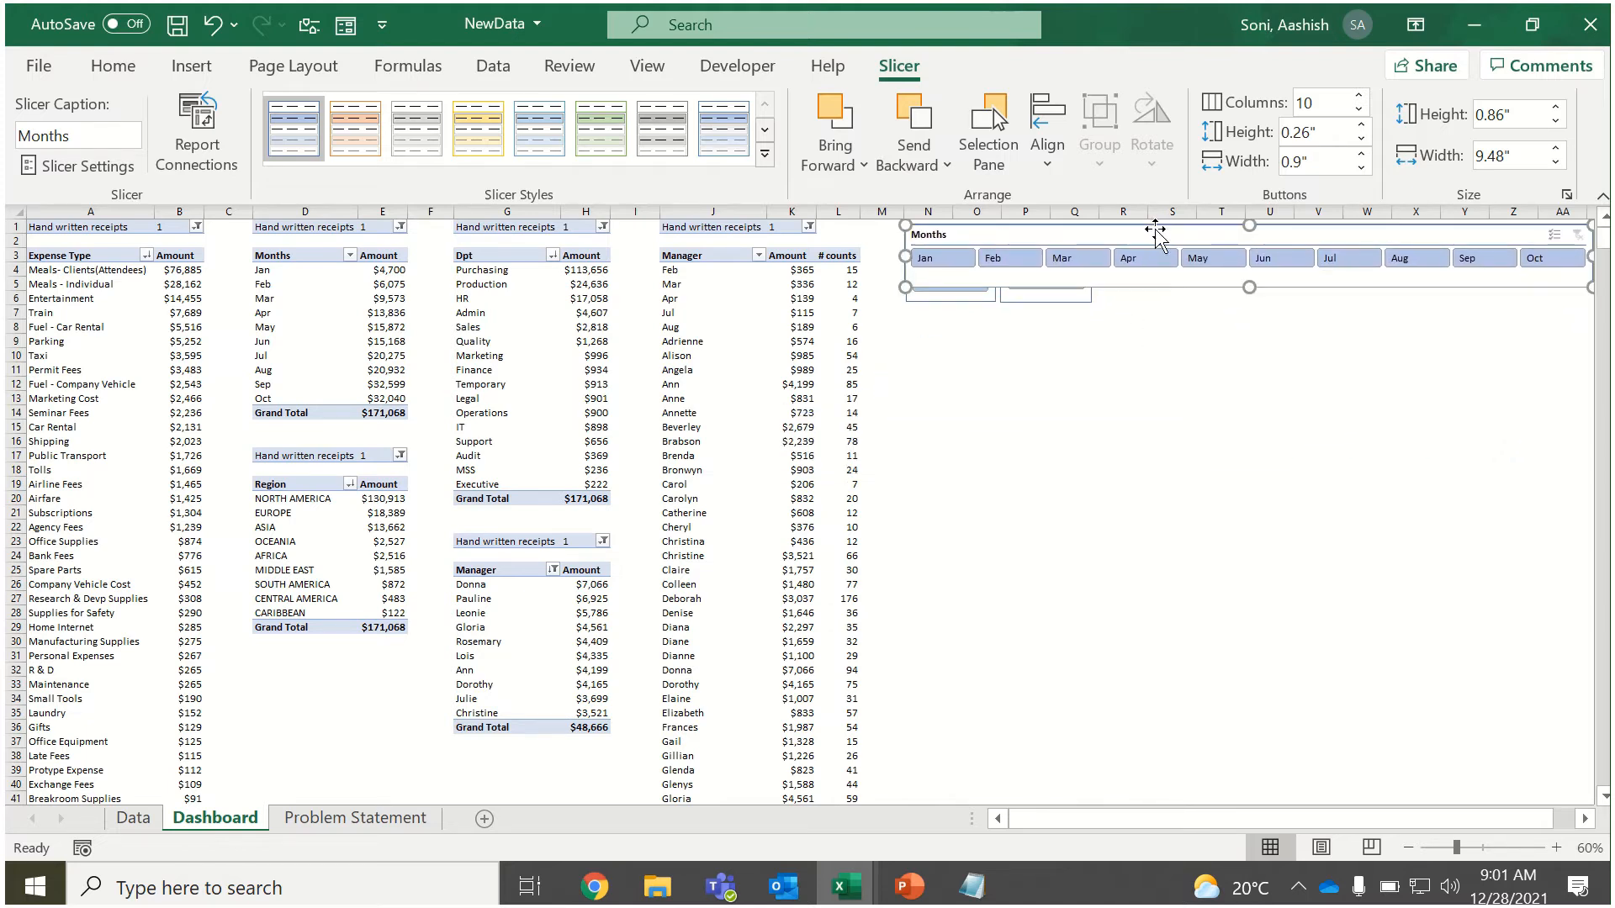
Set the Months slicer to 5 columns.
left_click(1359, 110)
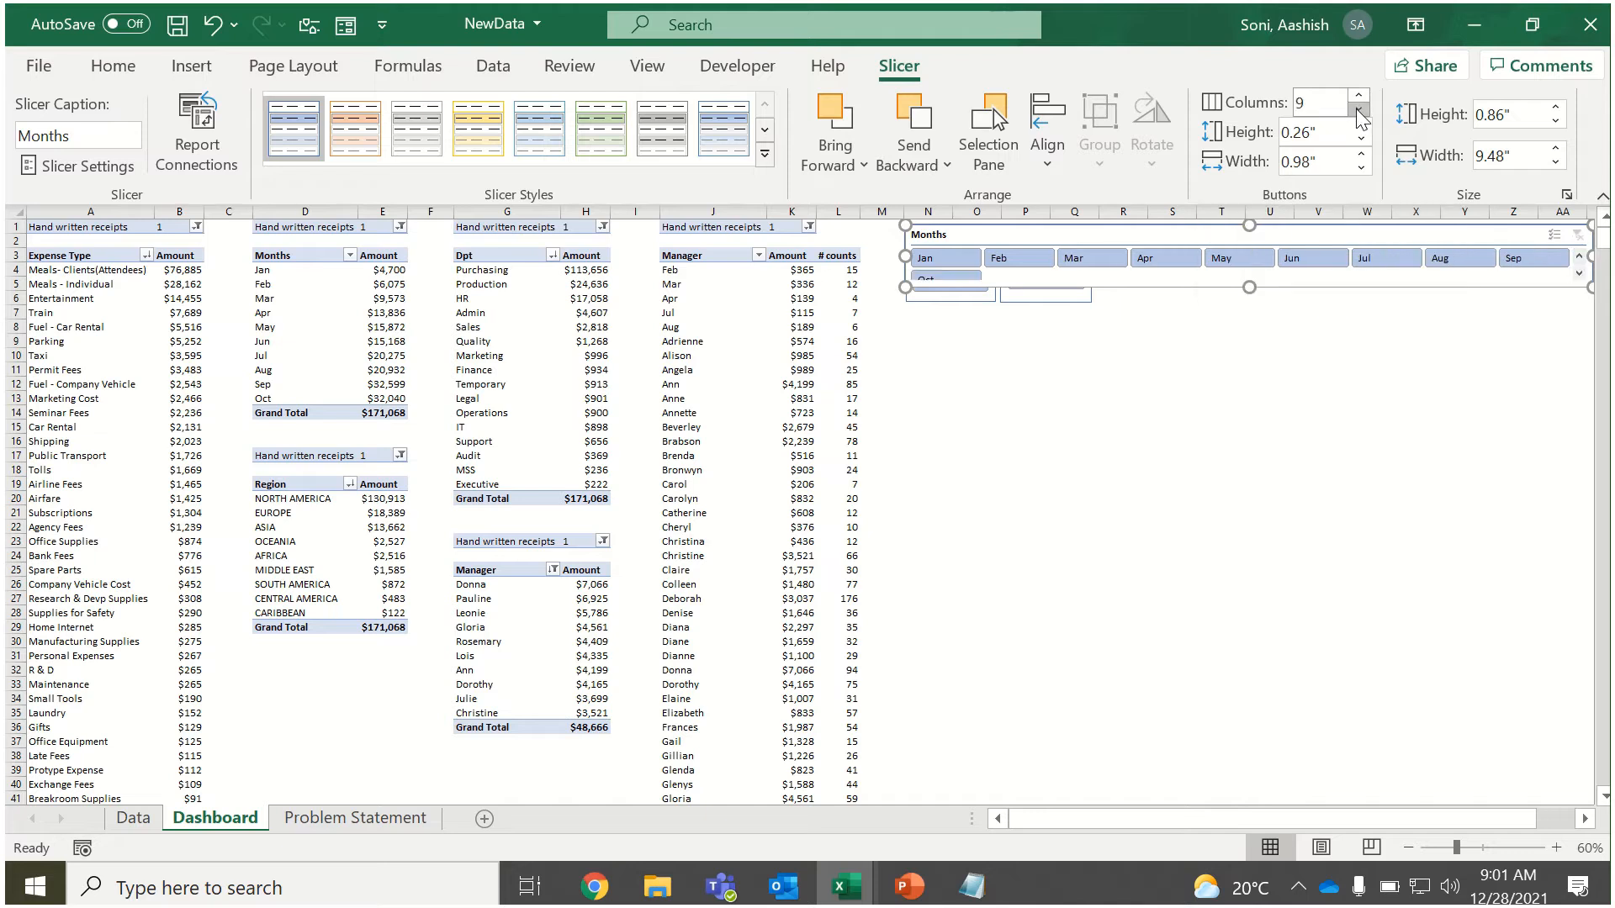
left_click(1359, 111)
left_click(1359, 110)
left_click(1359, 110)
left_click(1358, 111)
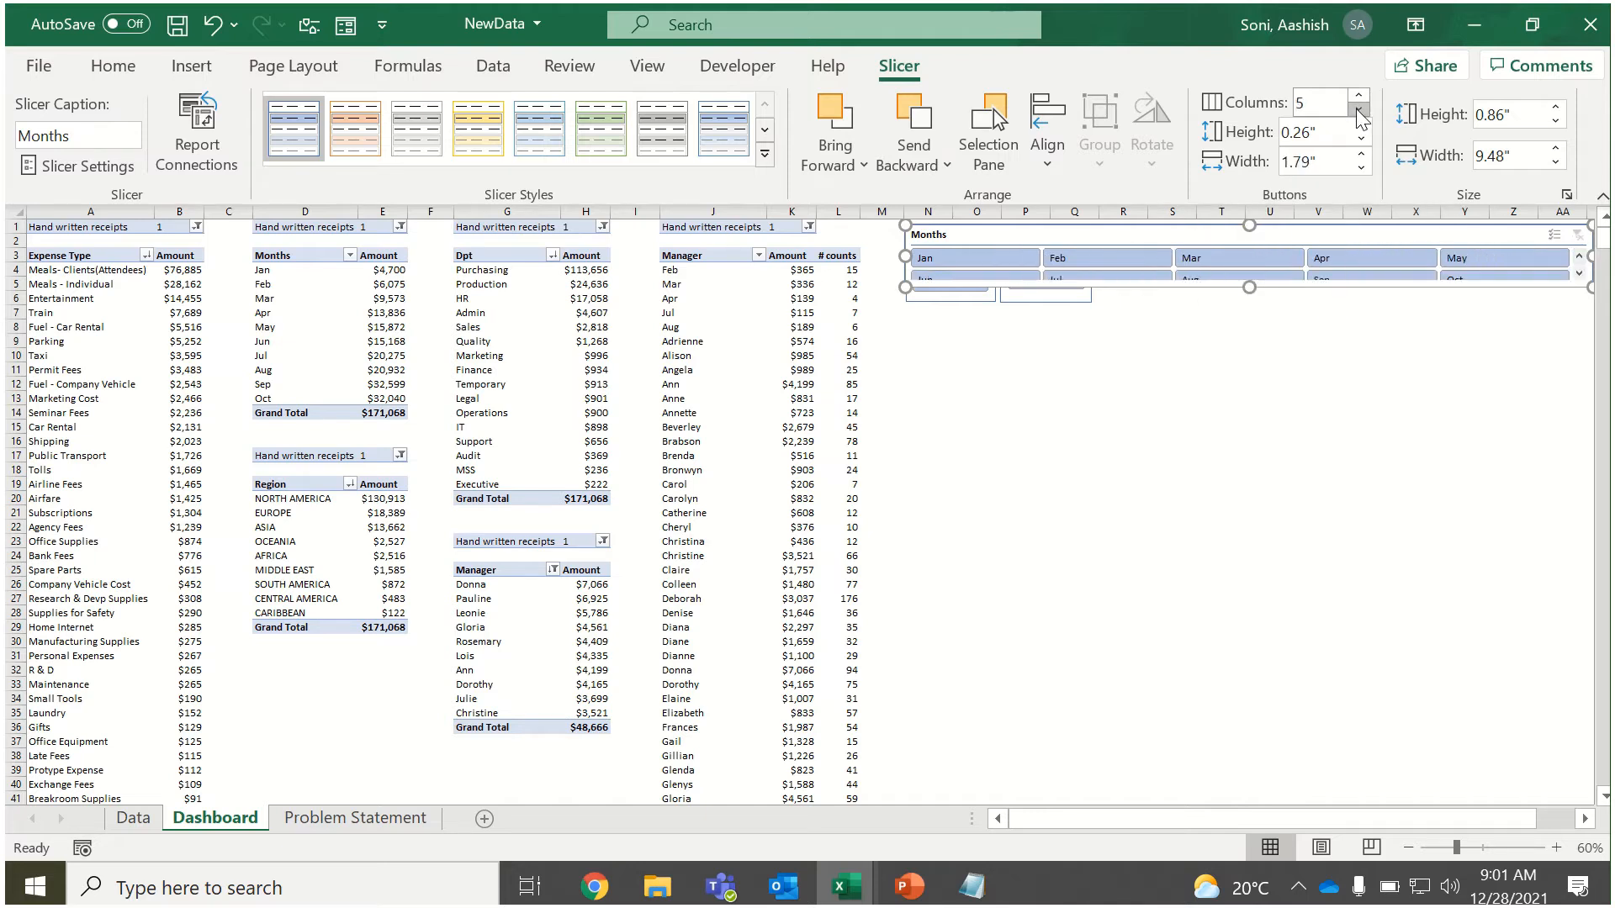
Narrow the Months slicer to about 6.26 inches, clear of the Over All slicer, and heighten it to fit both rows of months.
left_click_drag(902, 256, 1140, 257)
mouse_move(1259, 225)
left_mouse_down()
mouse_move(1216, 225)
mouse_move(1254, 226)
left_mouse_up()
left_click_drag(1362, 294, 1361, 308)
left_click(1333, 381)
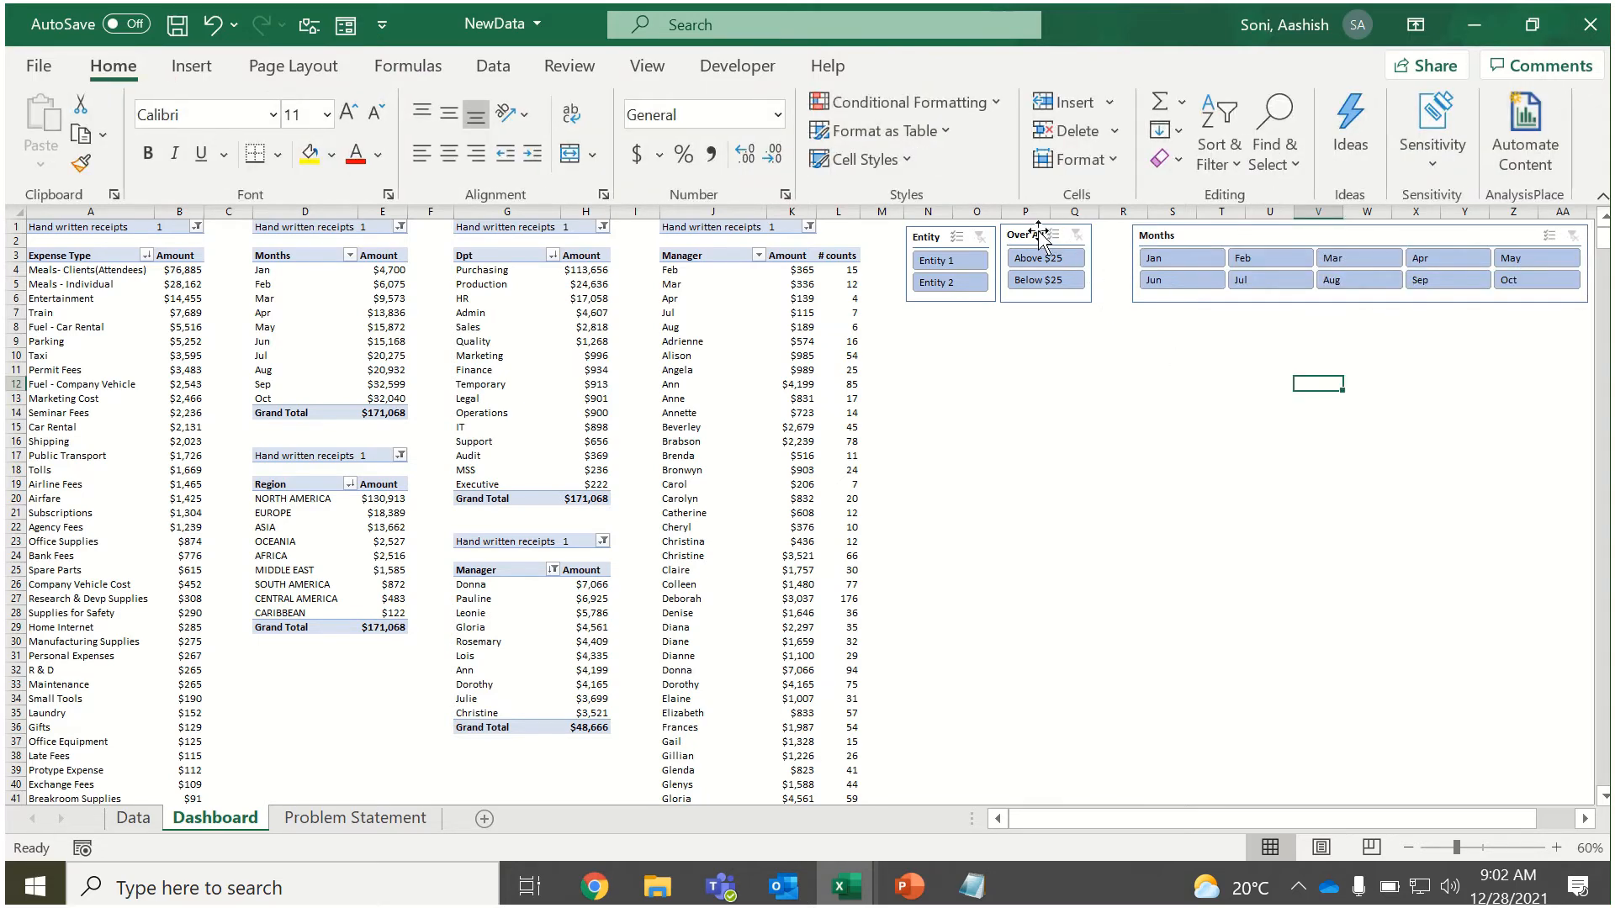
Reposition the Over All slicer against the Months slicer, shift the Entity slicer away, and try a two-column layout on both.
left_click_drag(1040, 236, 1077, 229)
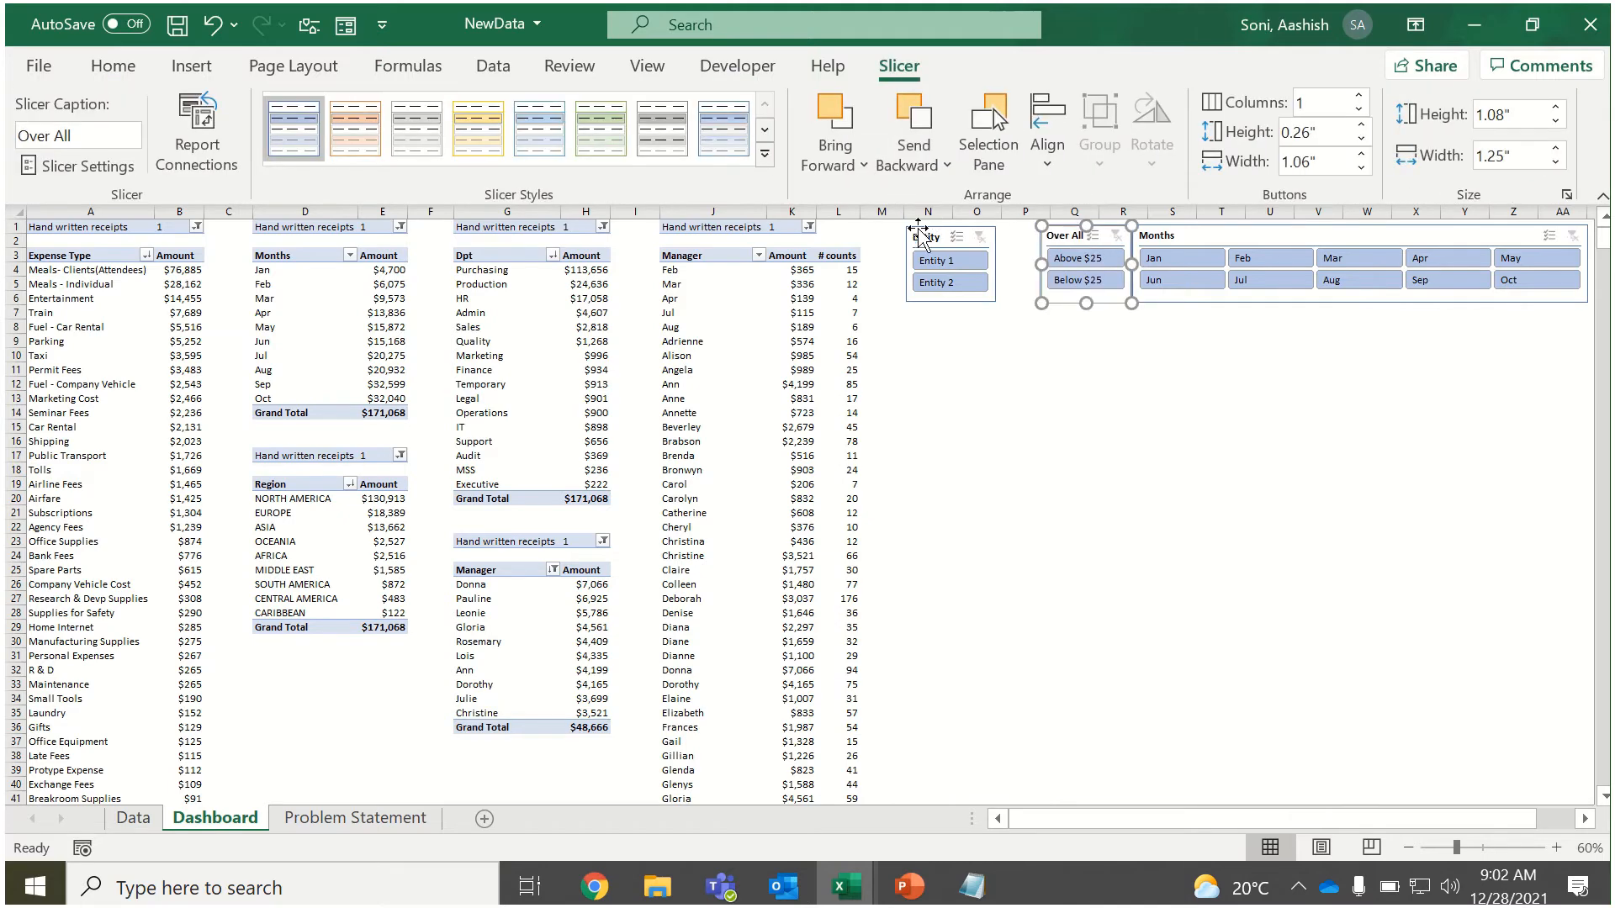
mouse_move(923, 229)
left_mouse_down()
mouse_move(963, 229)
mouse_move(911, 230)
left_mouse_up()
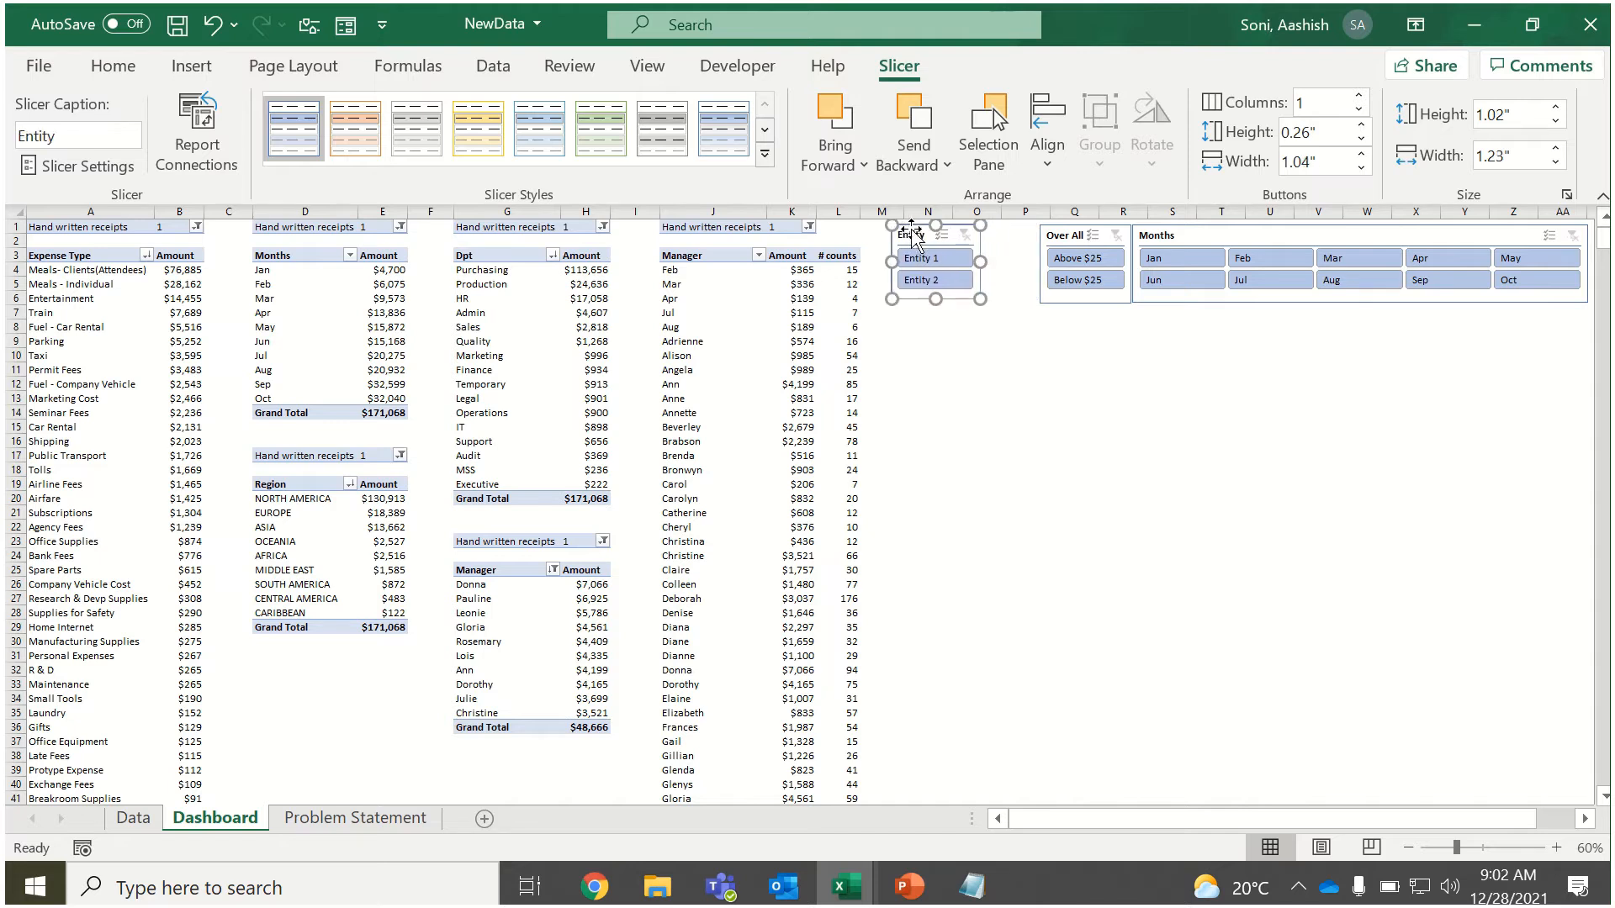
left_click(1359, 97)
left_click(1064, 235)
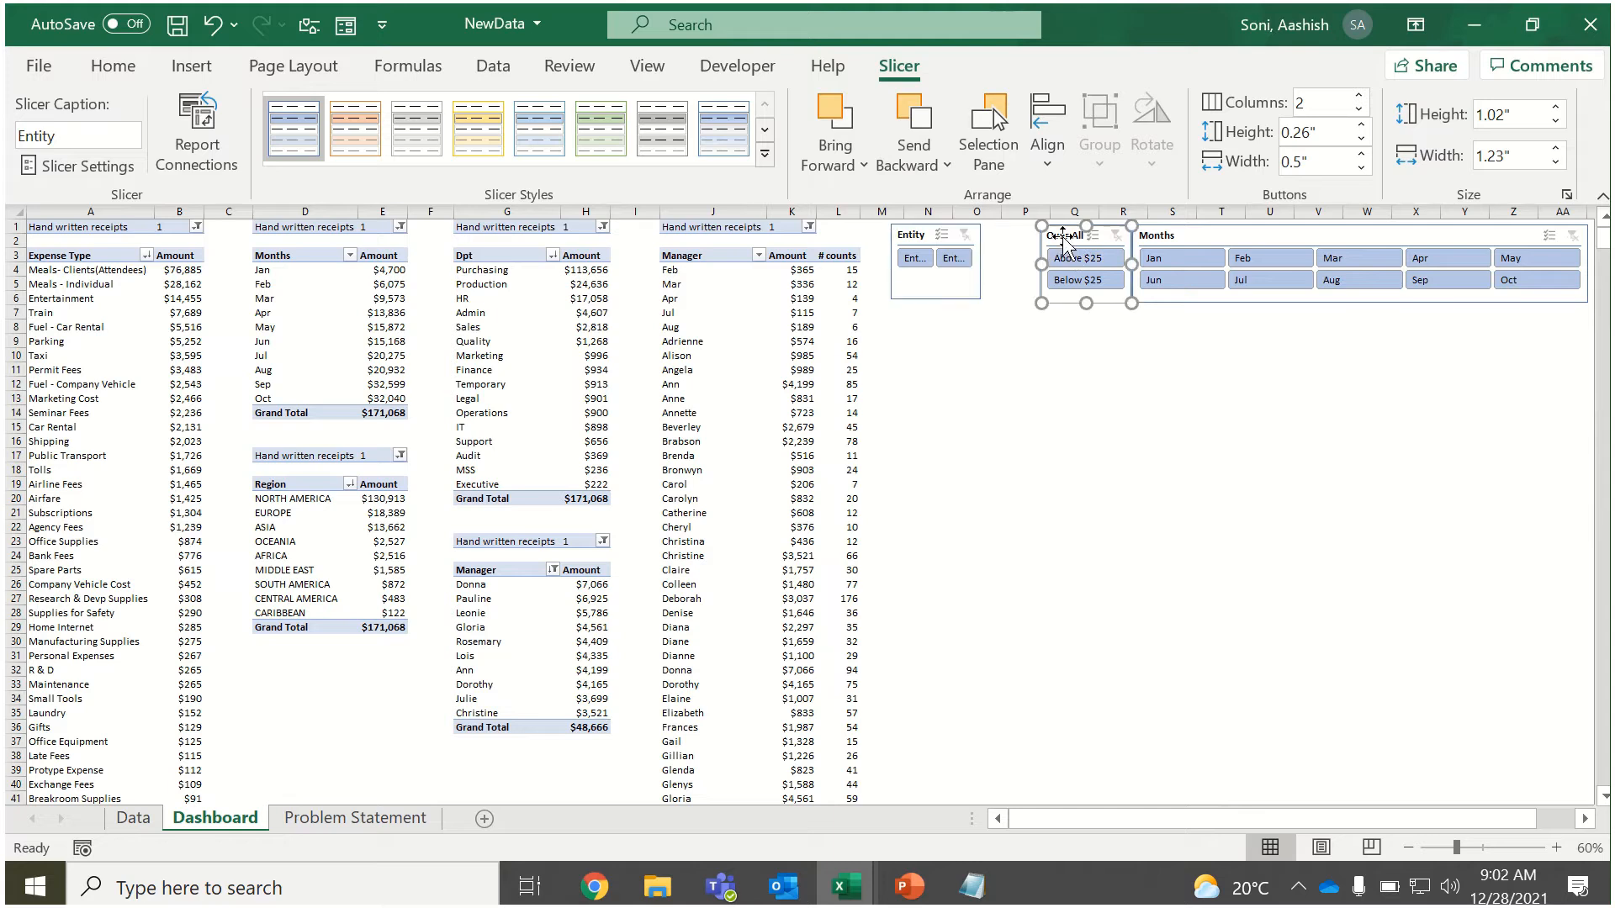
left_click(1358, 97)
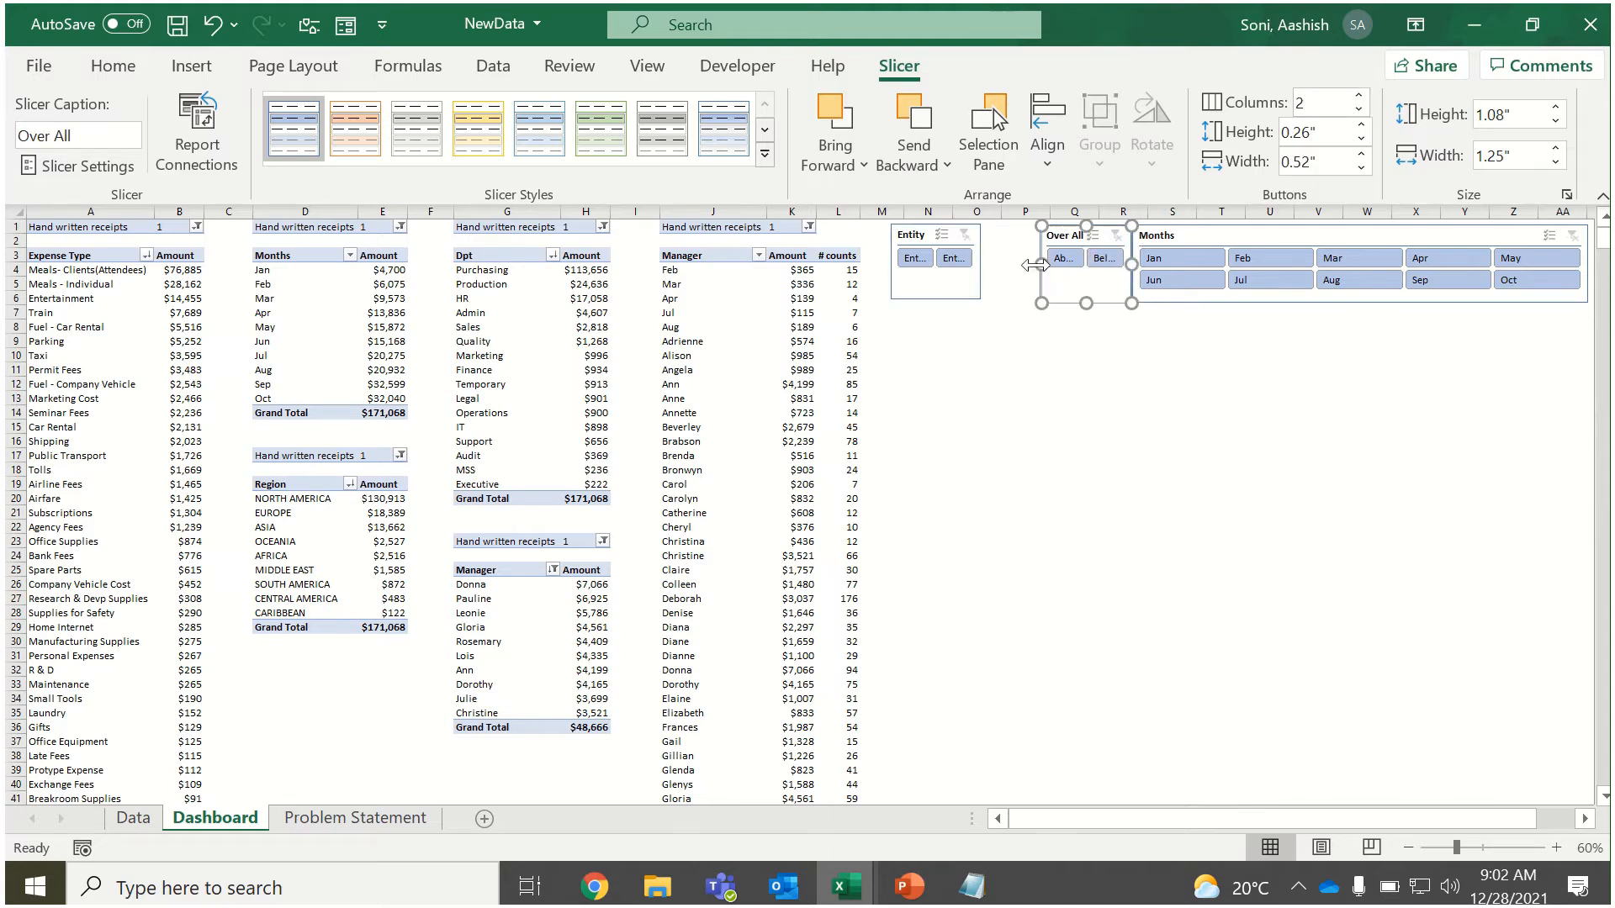
left_click_drag(1035, 266, 1022, 266)
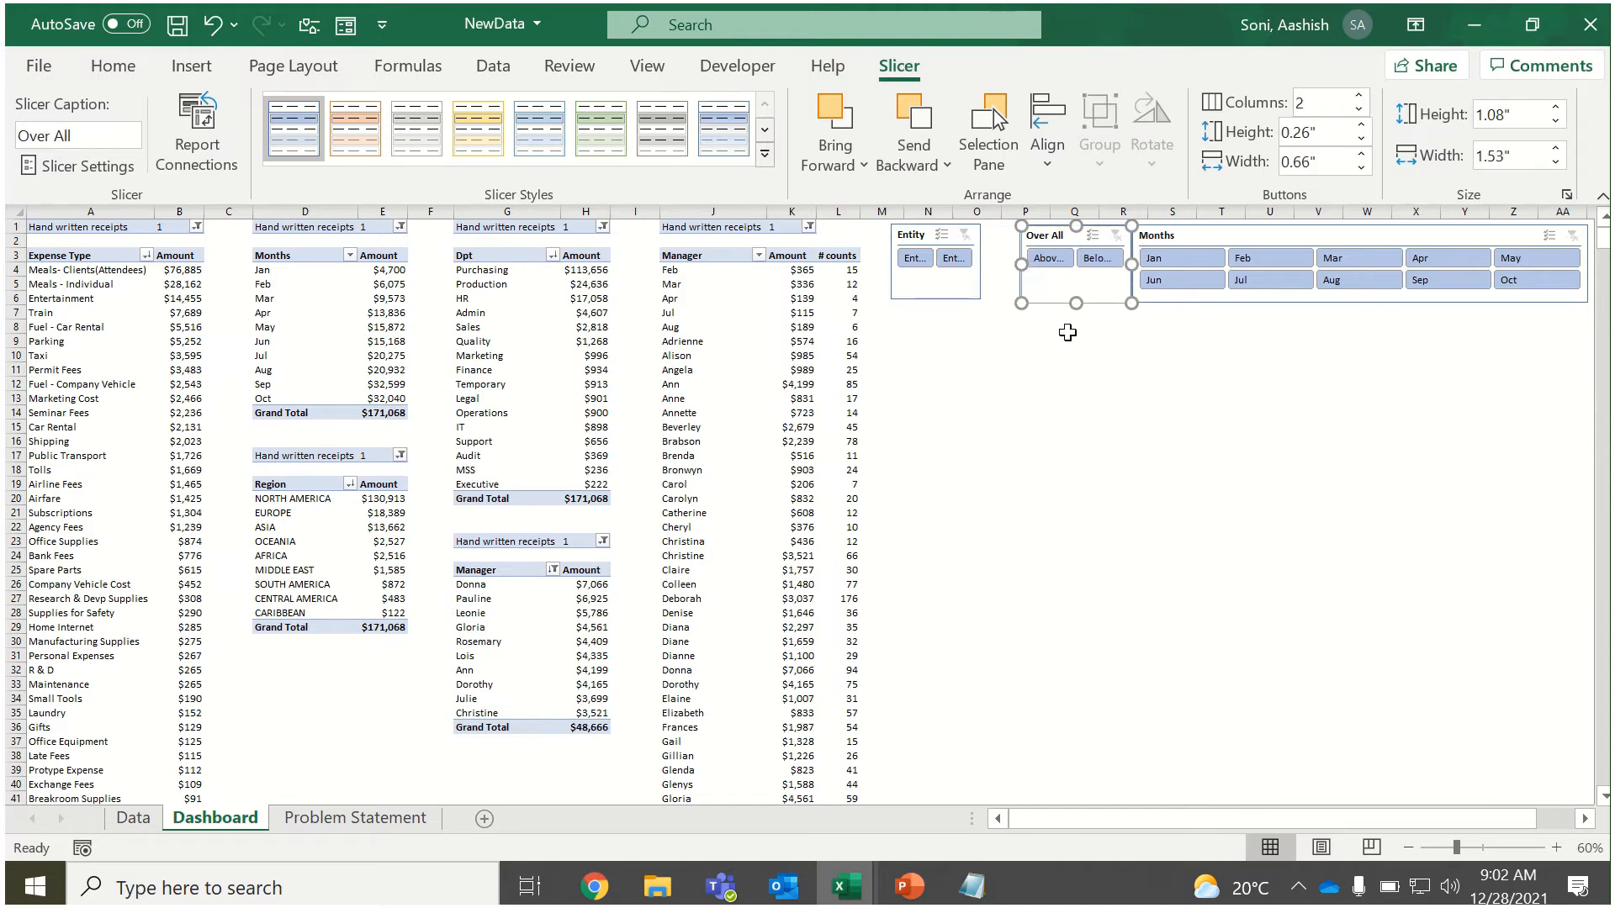
Undo the recent slicer moves and resizes, and heighten the Months slicer to about 1.1 inches.
key("ctrl+z")
key("ctrl+z")
key("ctrl+z")
key("ctrl+z")
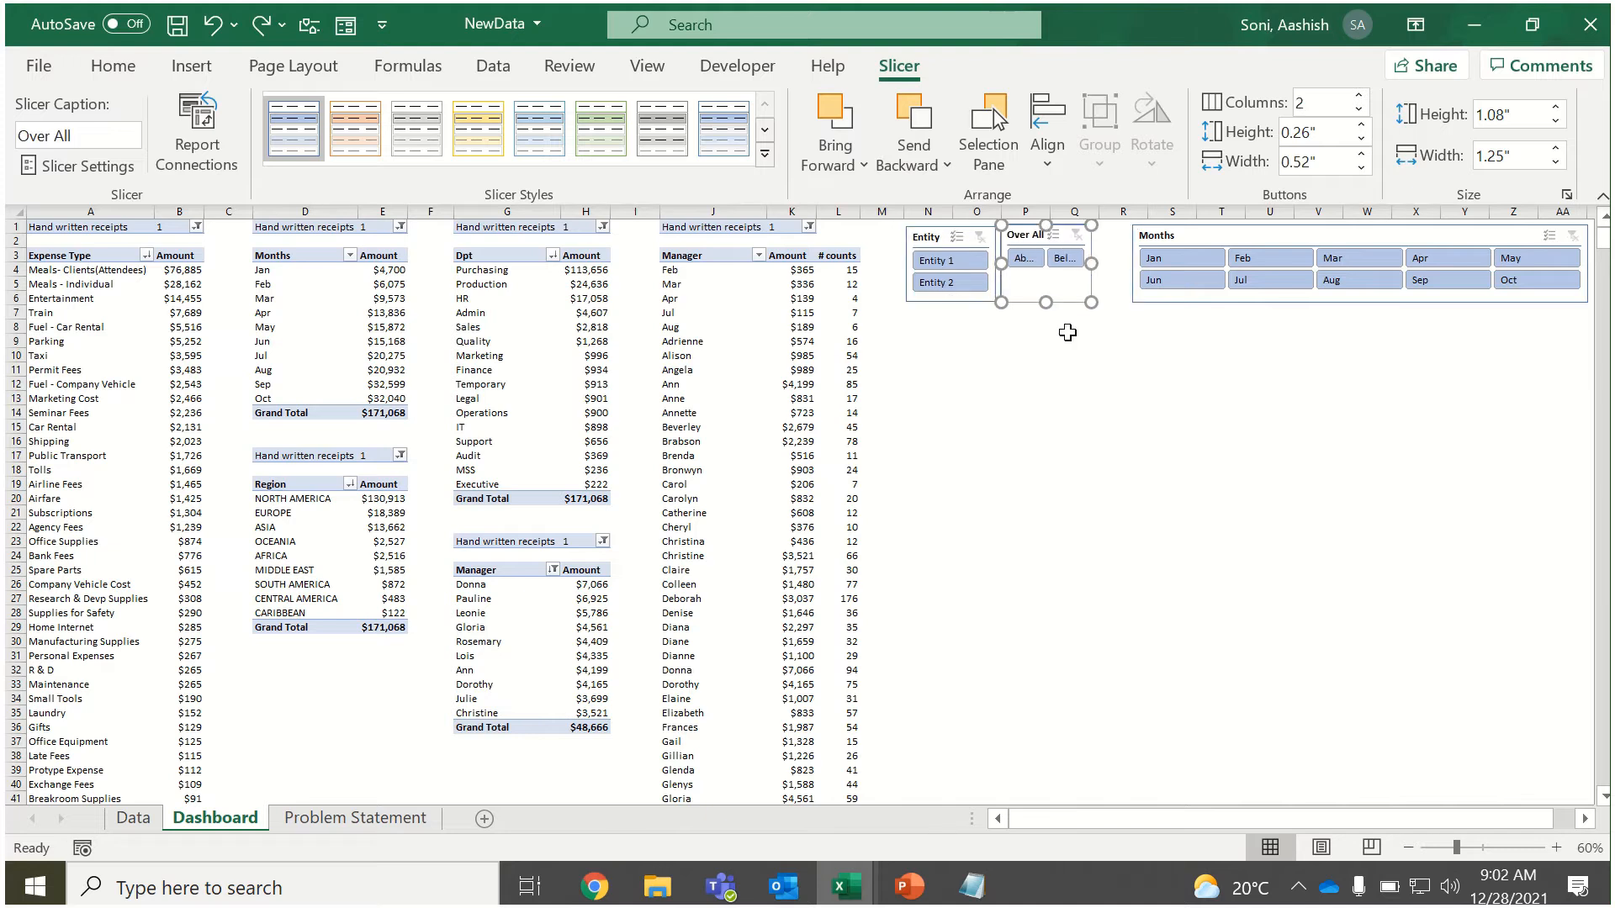
key("ctrl+z")
key("ctrl+z")
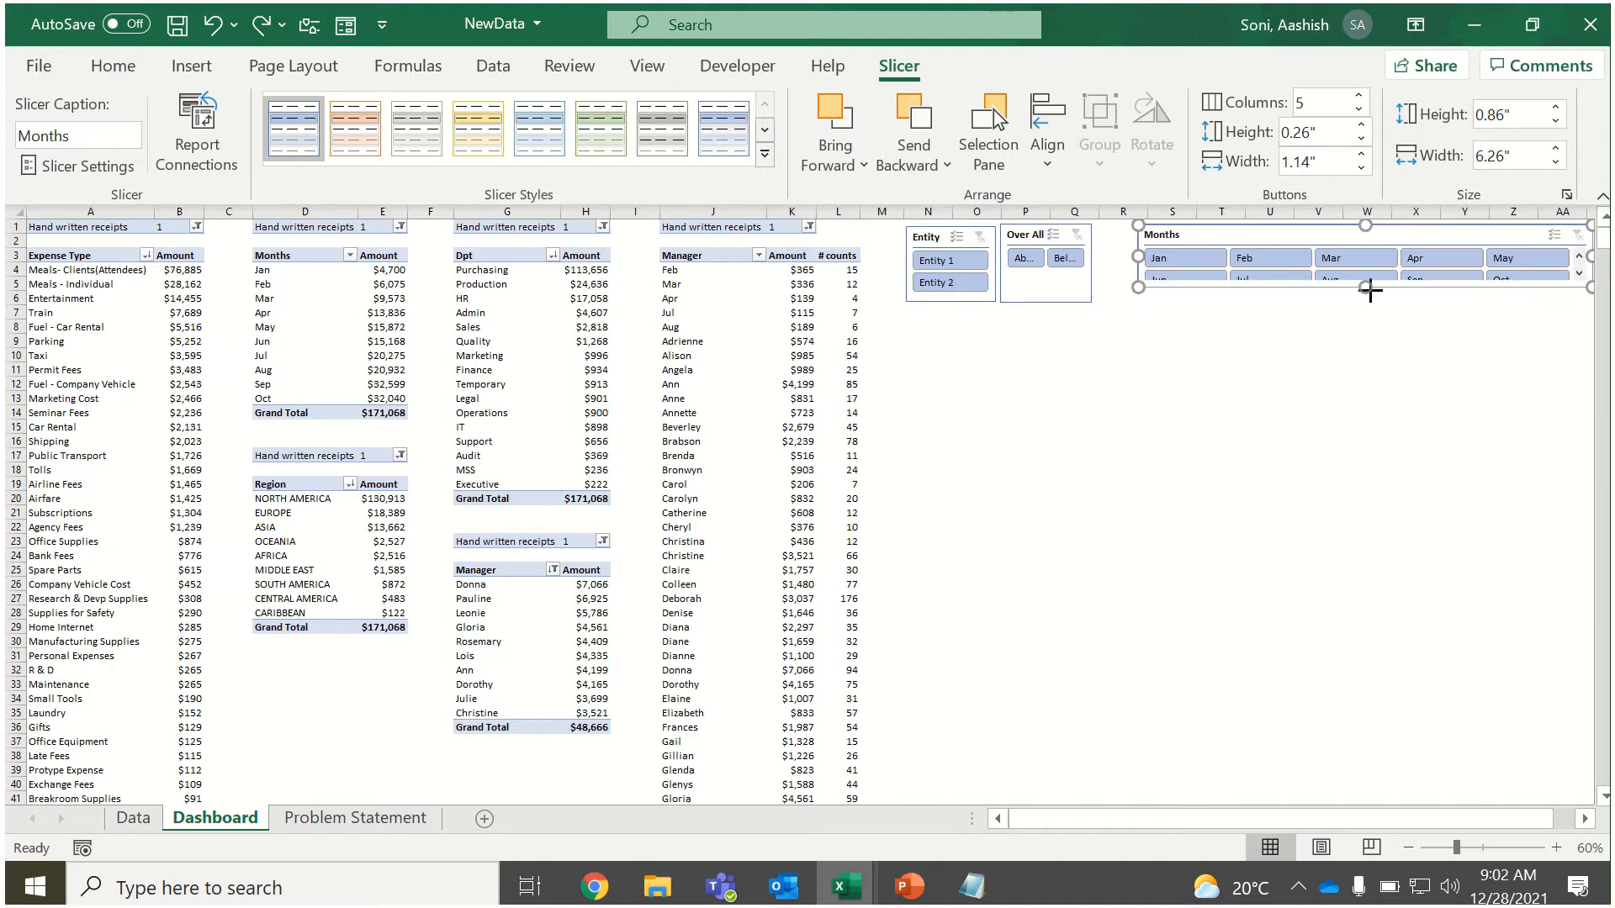
left_click_drag(1370, 291, 1366, 304)
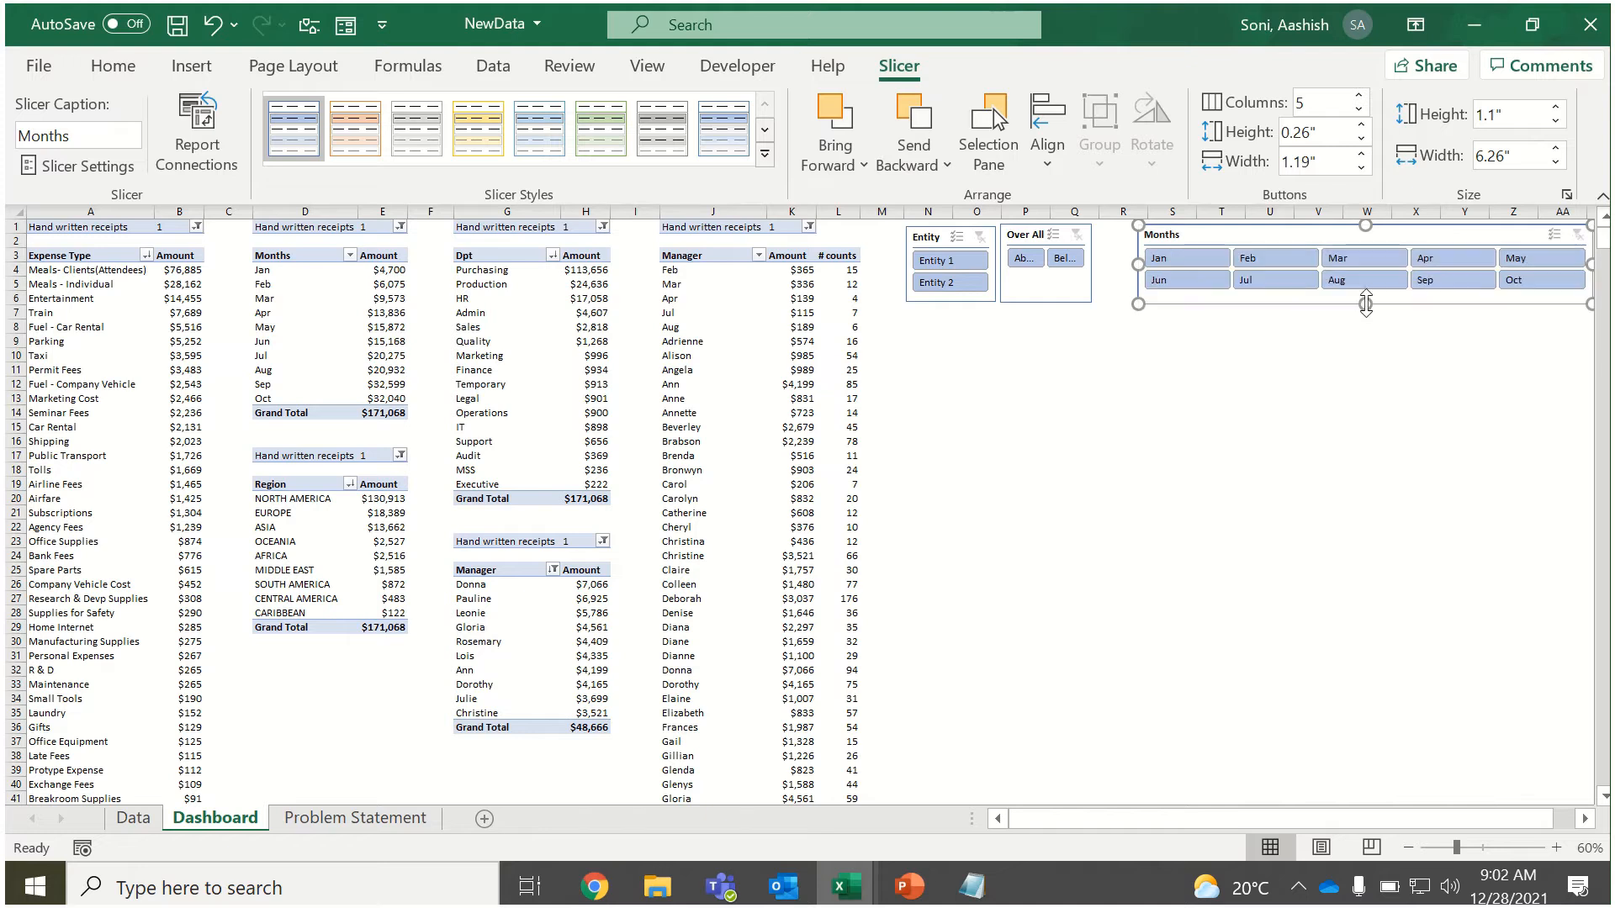
Widen the Over All slicer to about 1.46 inches and set it to 1 column.
left_click(1079, 281)
left_click_drag(1090, 265, 1107, 267)
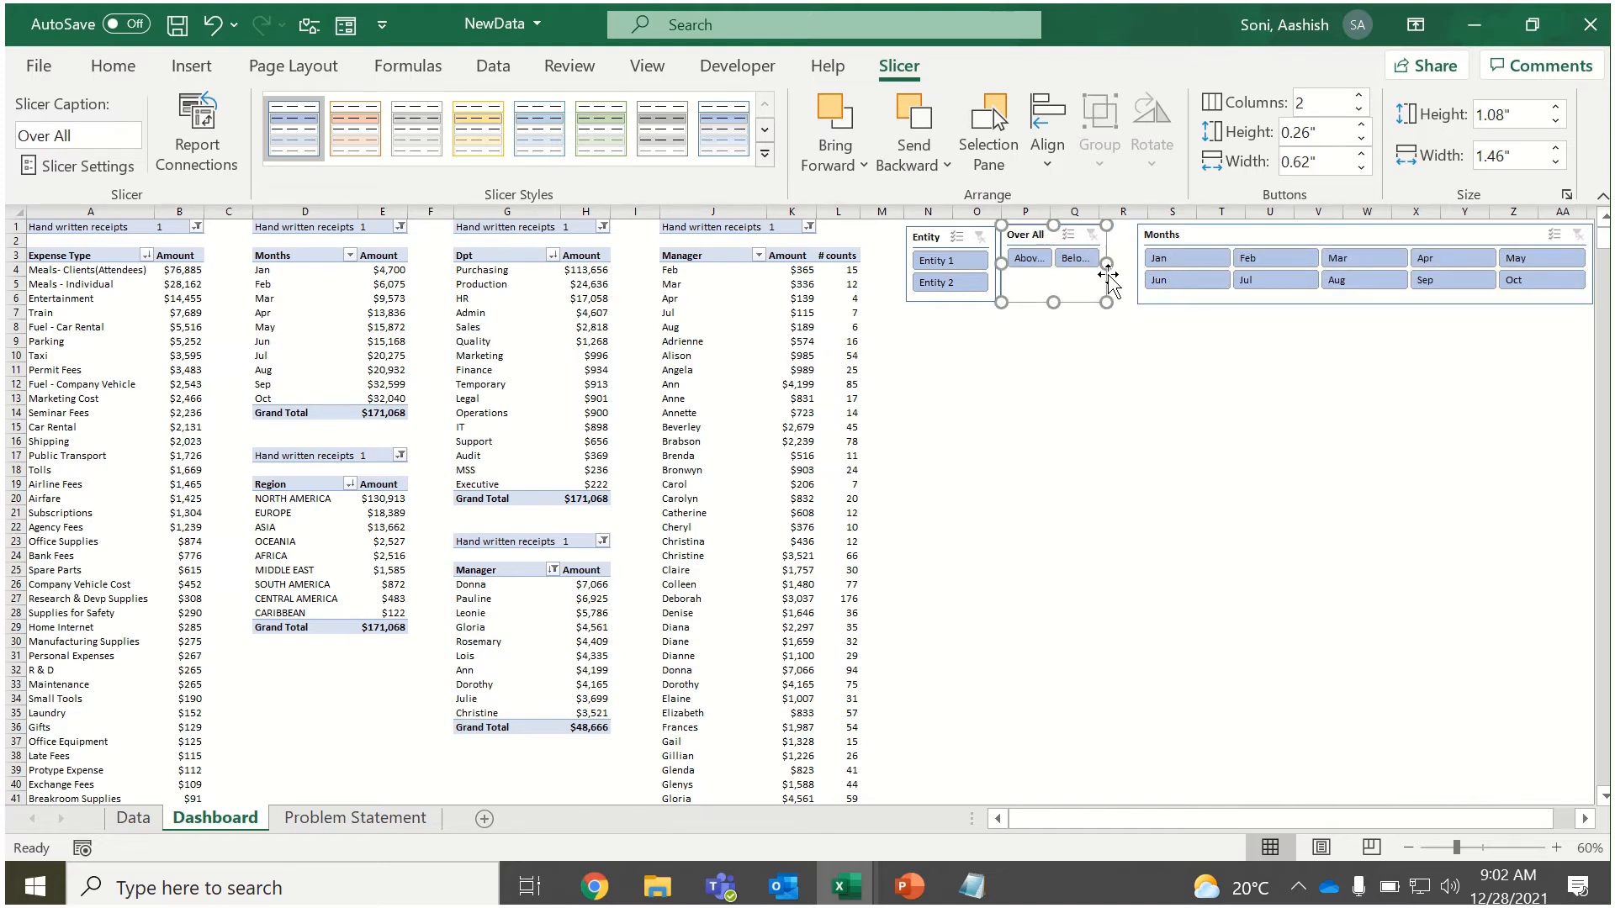
left_click(1358, 109)
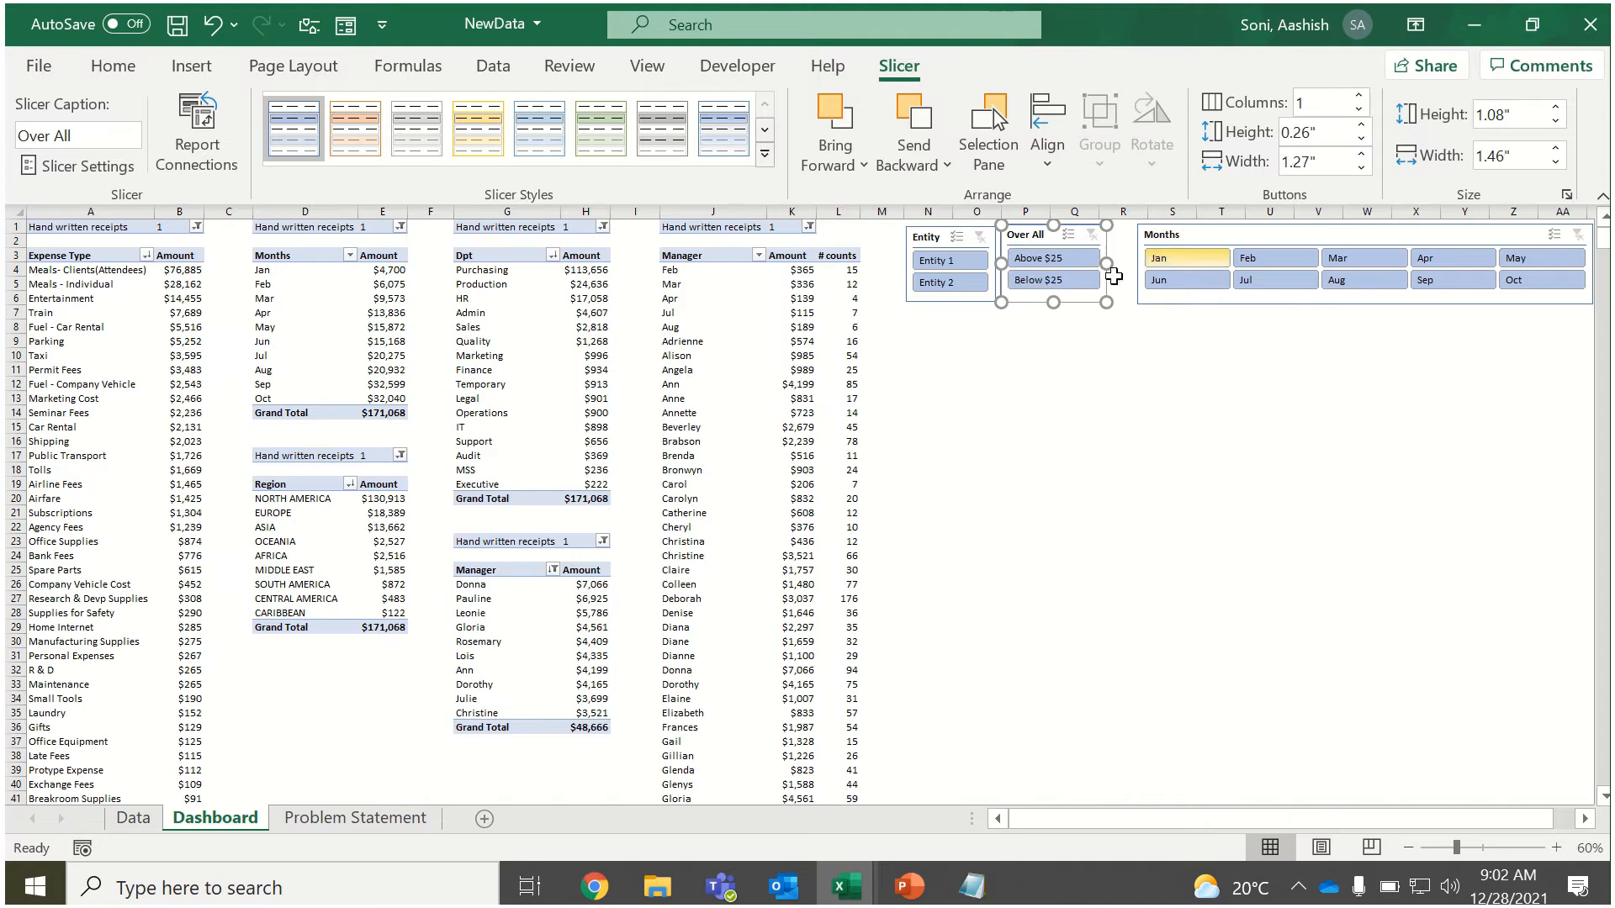
Move the Over All slicer closer to the Months slicer and bring the Entity slicer up beside Over All.
left_click_drag(1035, 228, 1061, 228)
left_click_drag(929, 235, 955, 235)
Add an Emp Name slicer from the Expense Type PivotTable beneath the Entity slicer and heighten it to about 6.68 inches.
left_click(187, 398)
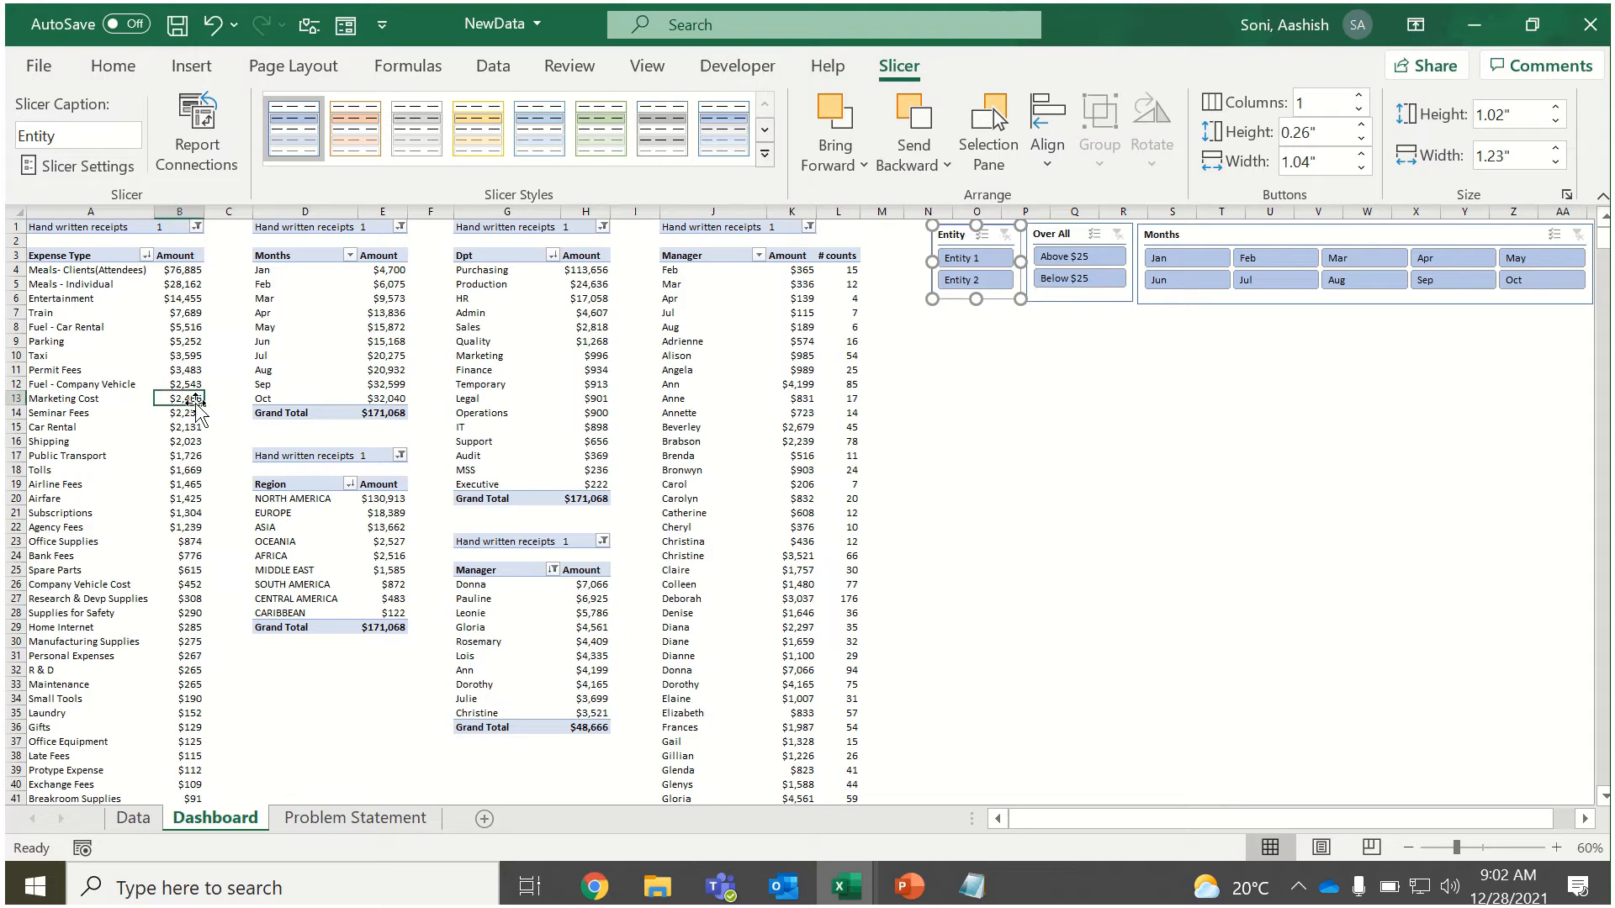
left_click(920, 67)
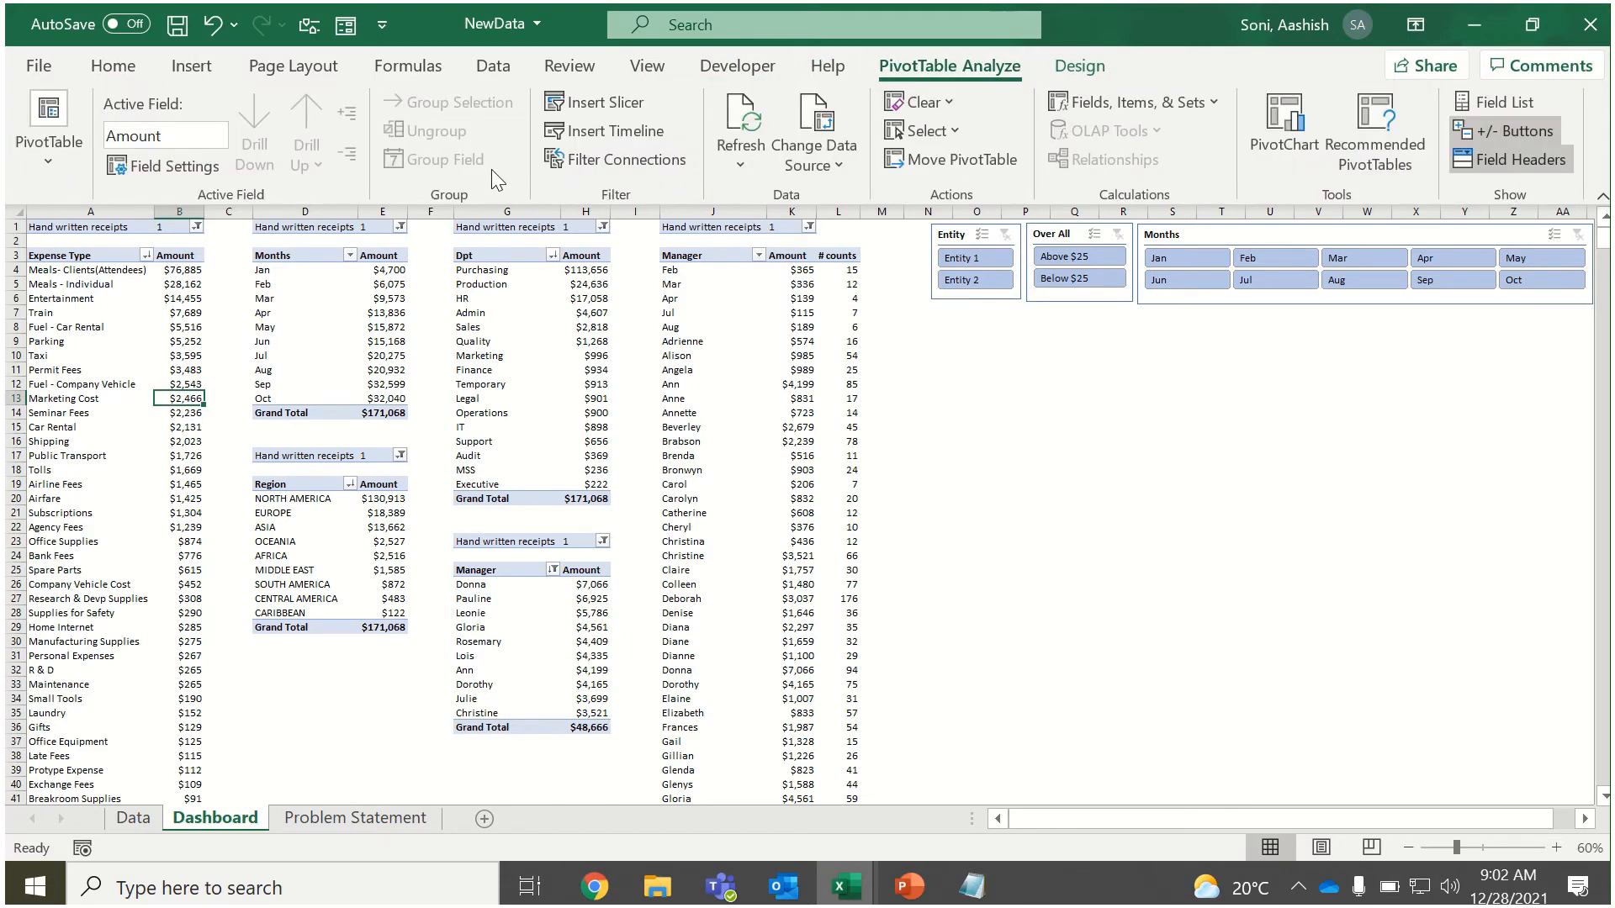
left_click(617, 99)
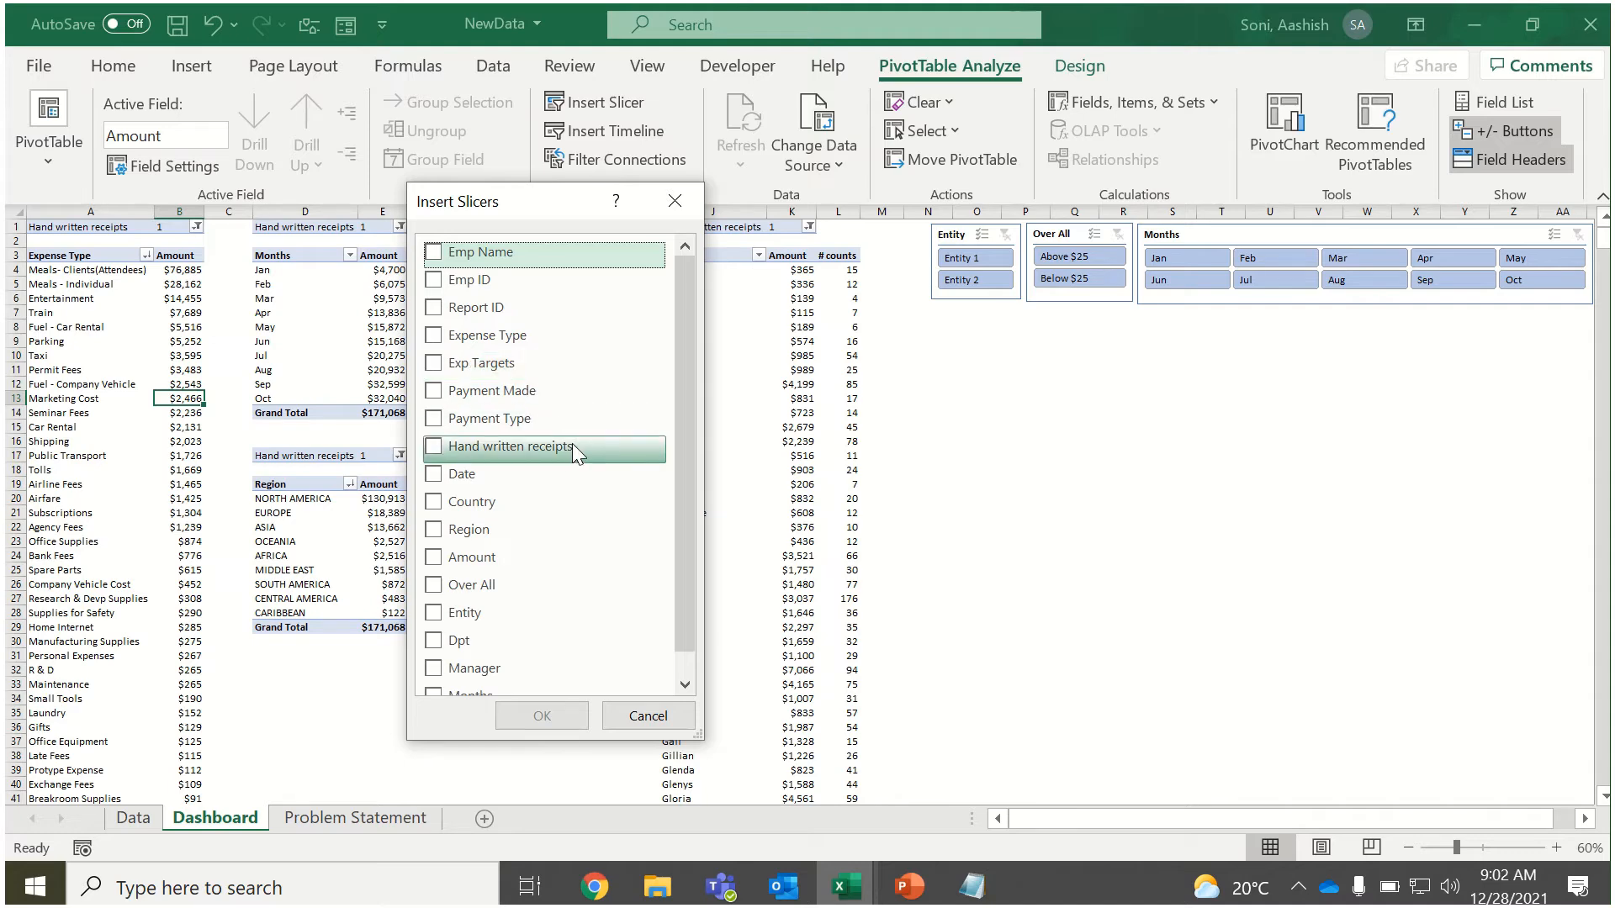
left_click(434, 252)
left_click(541, 716)
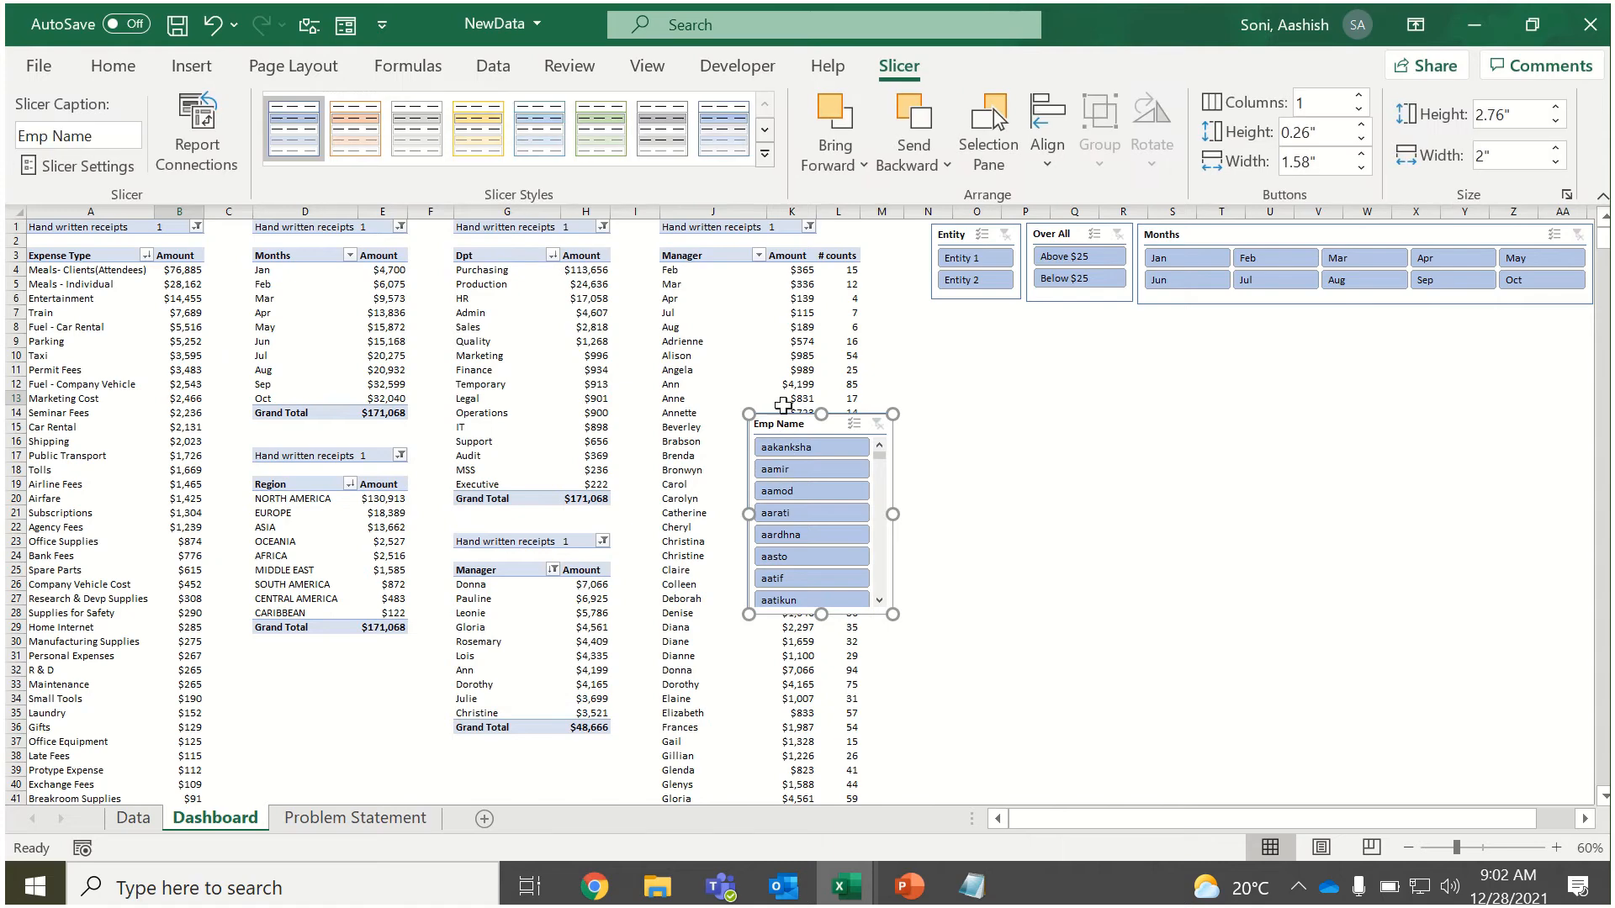
left_click_drag(784, 417, 965, 309)
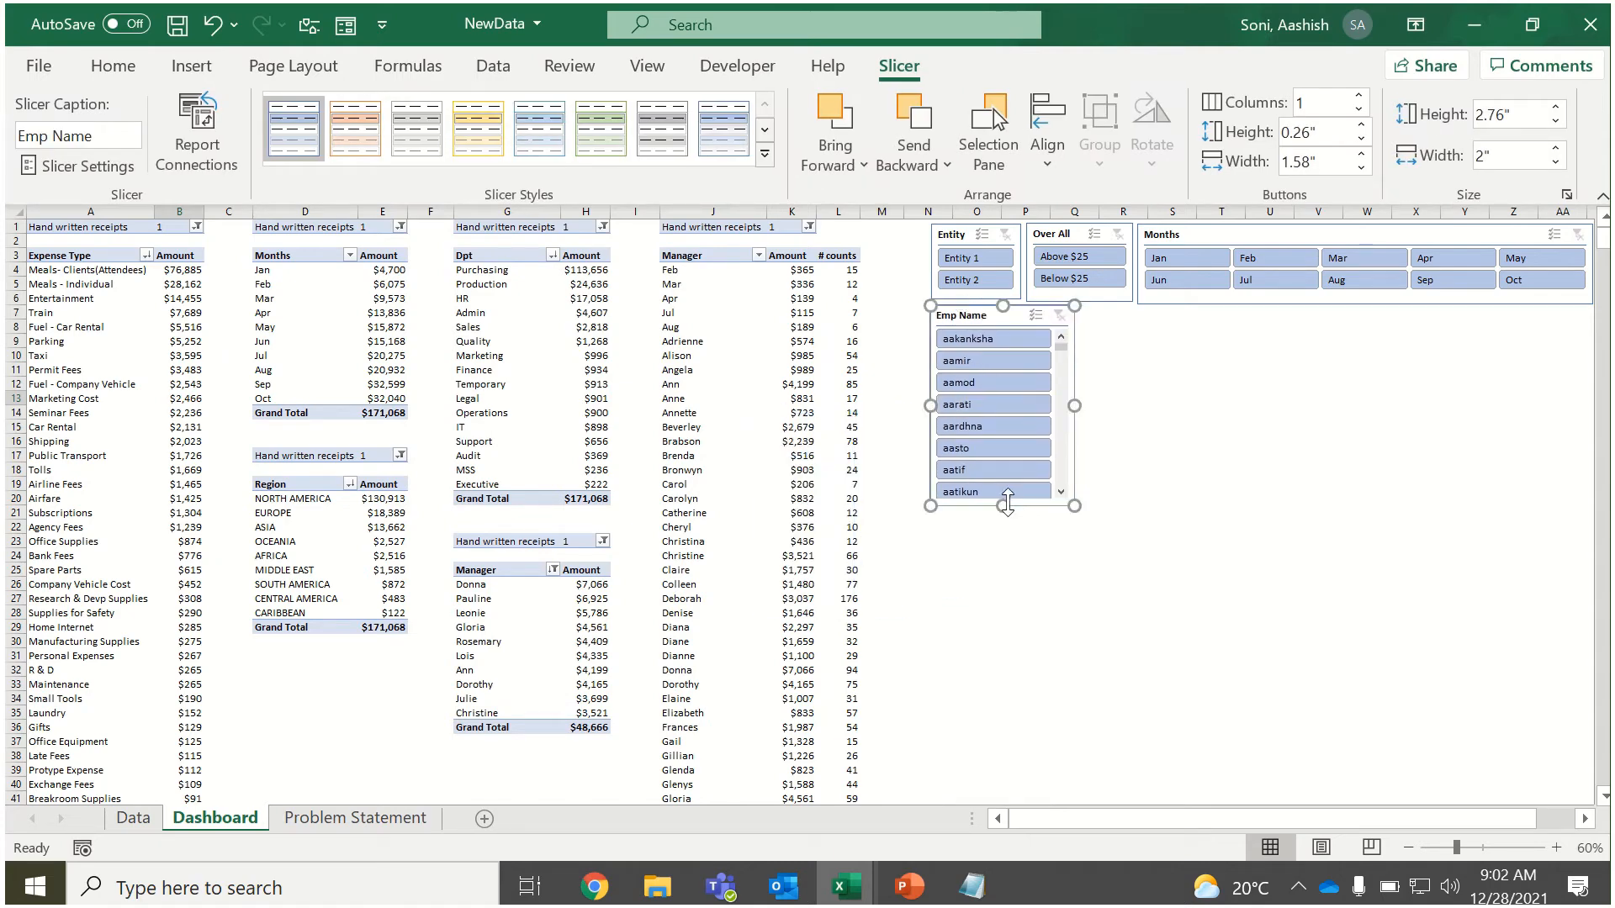
left_click_drag(1002, 505, 1002, 791)
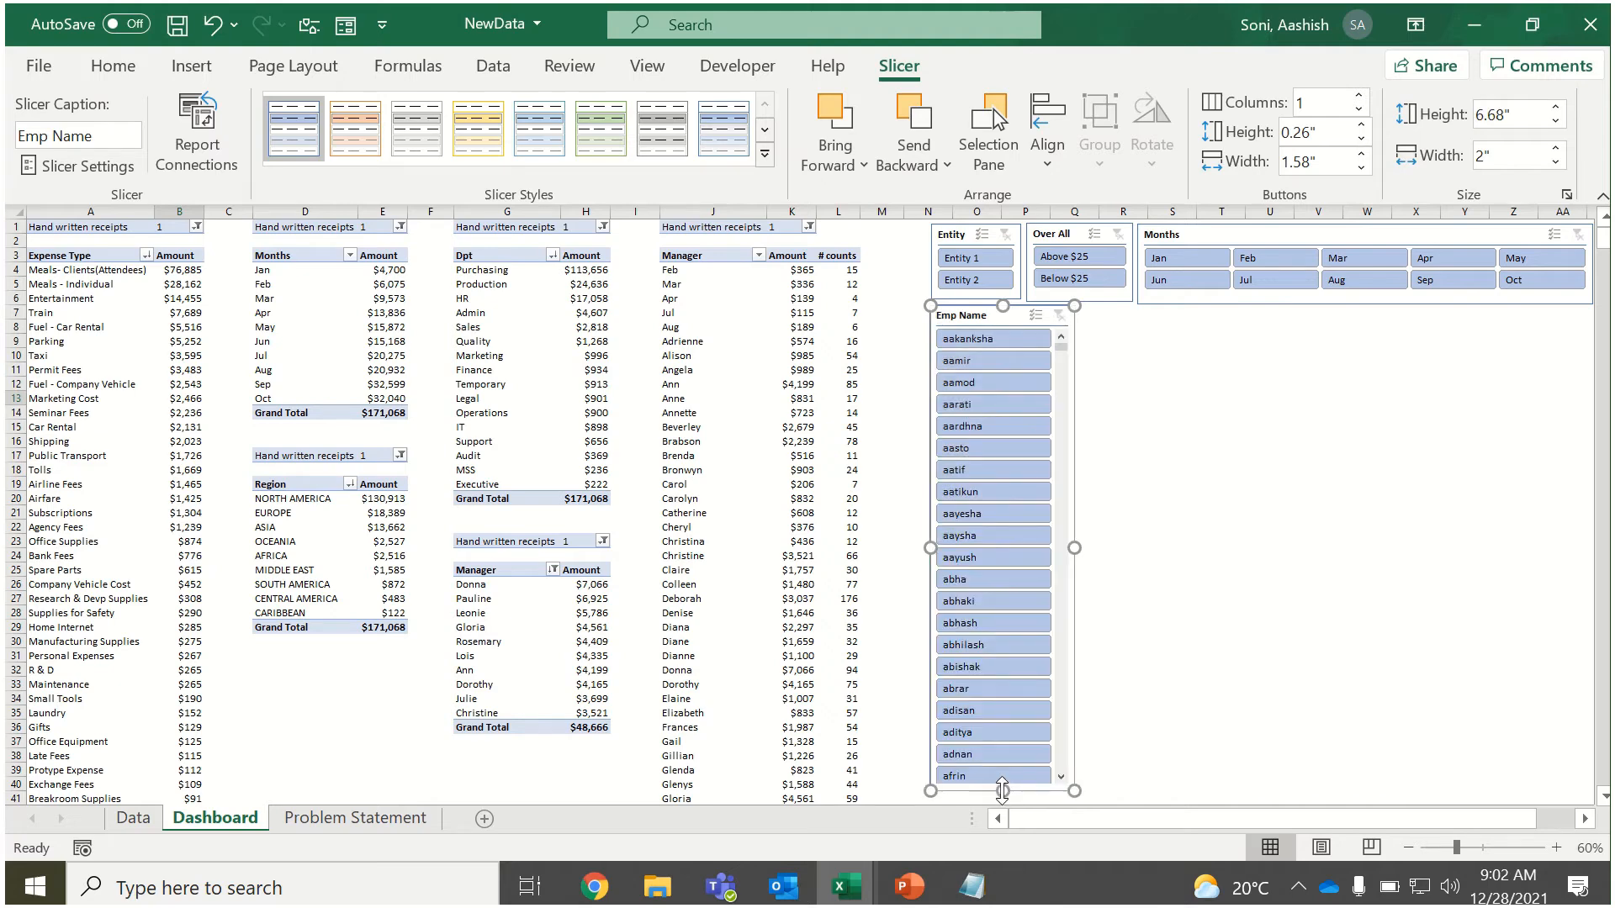
Insert Country, Dpt and Manager slicers from the Expense Type PivotTable.
left_click(83, 443)
left_click(893, 67)
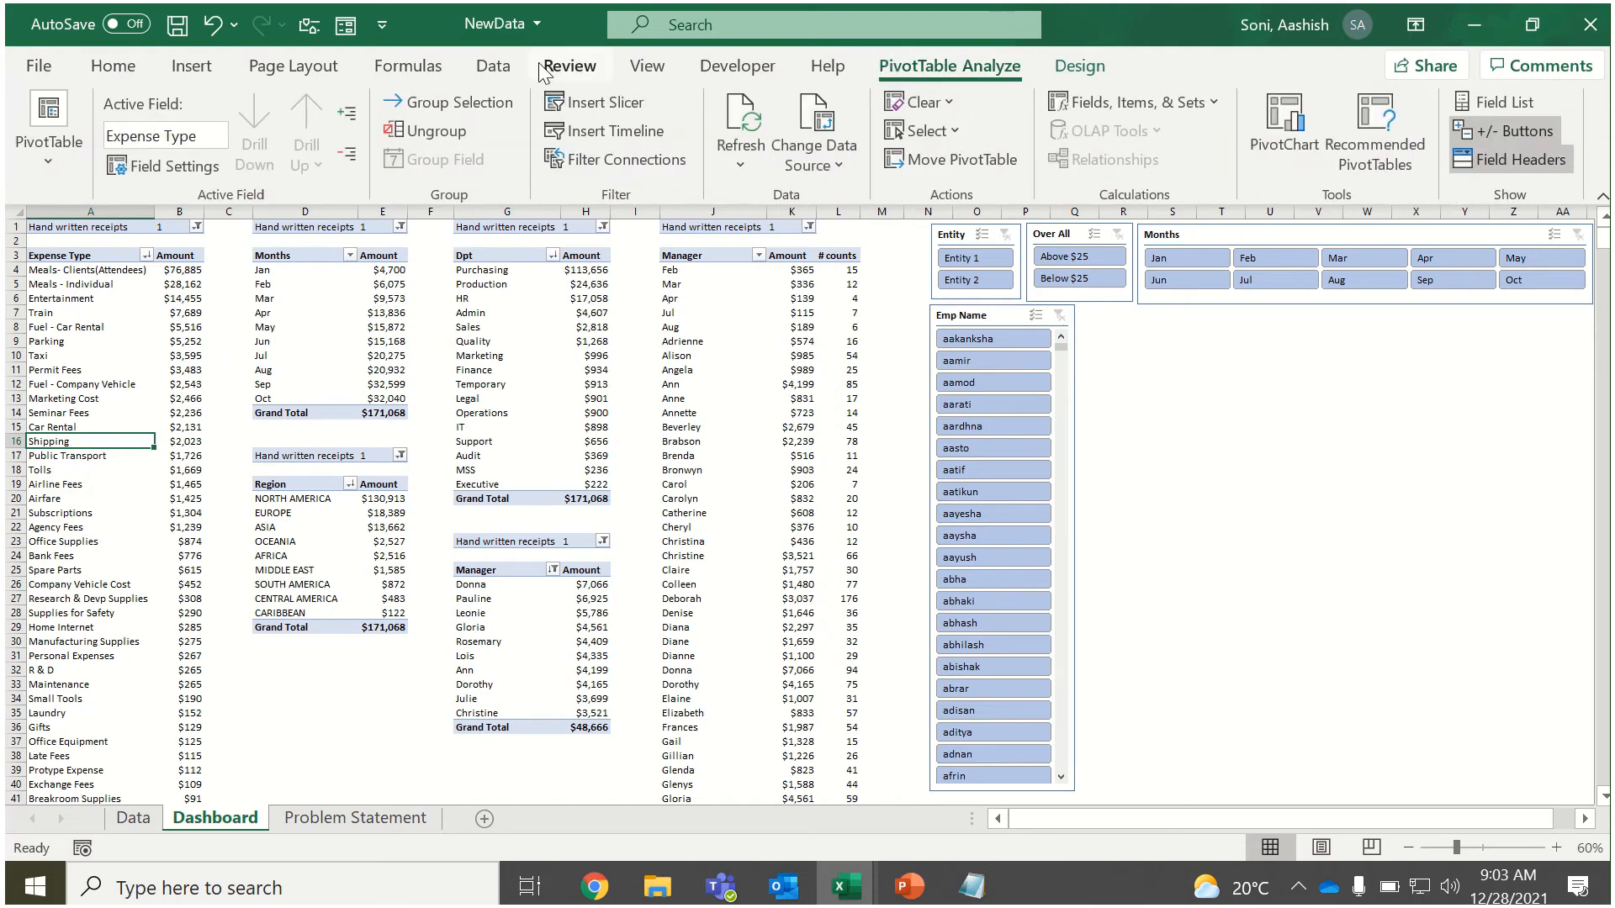
left_click(606, 101)
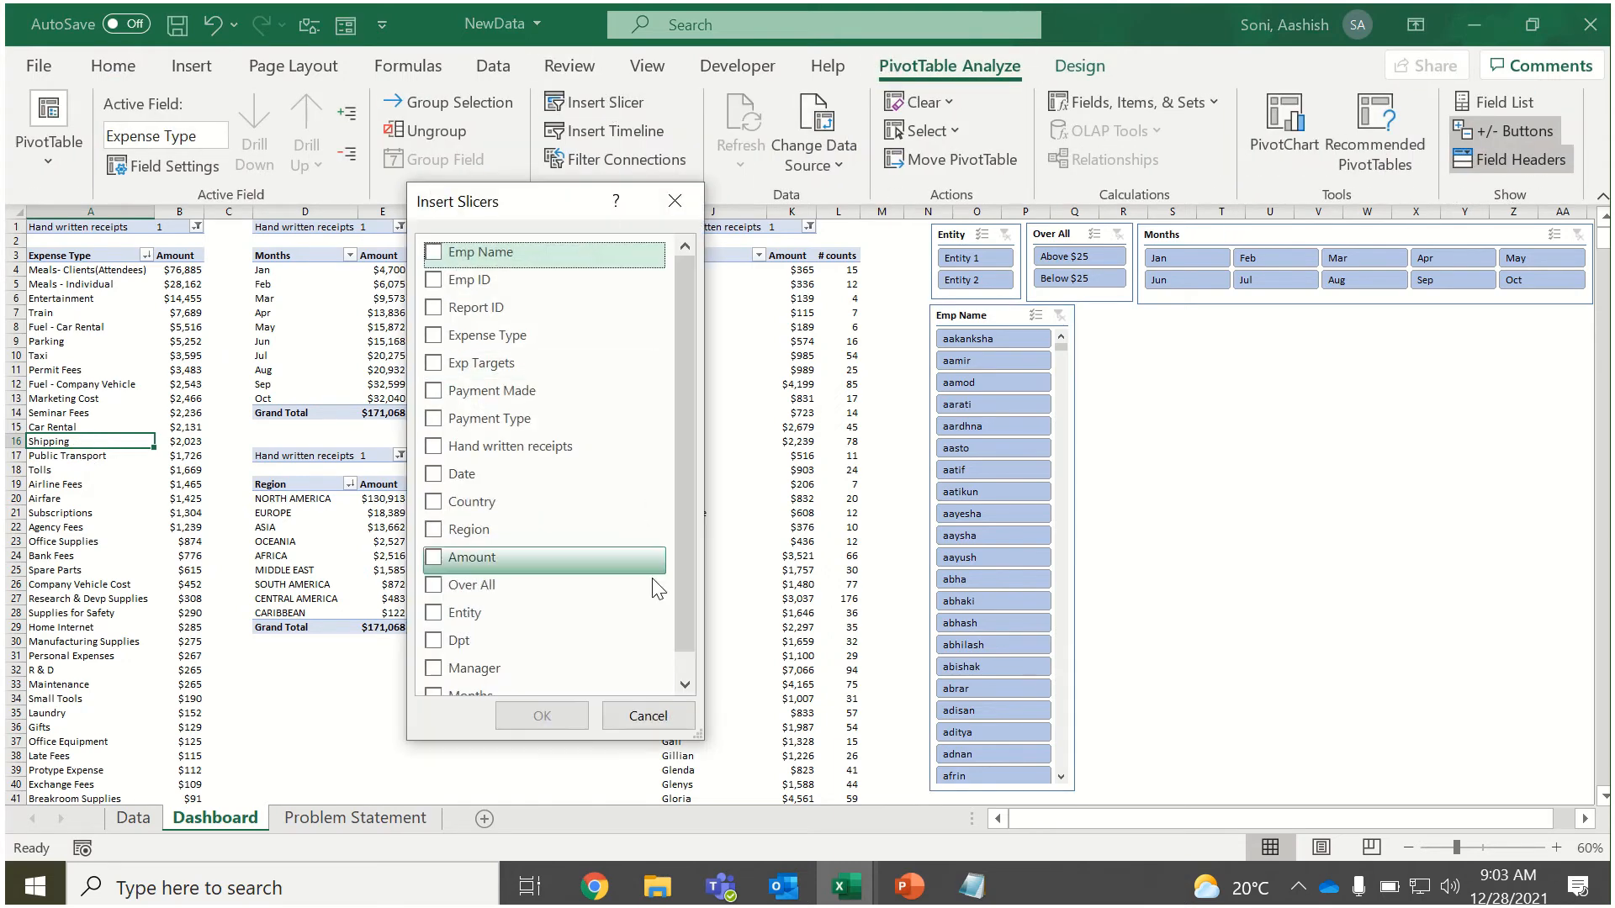
left_click(683, 669)
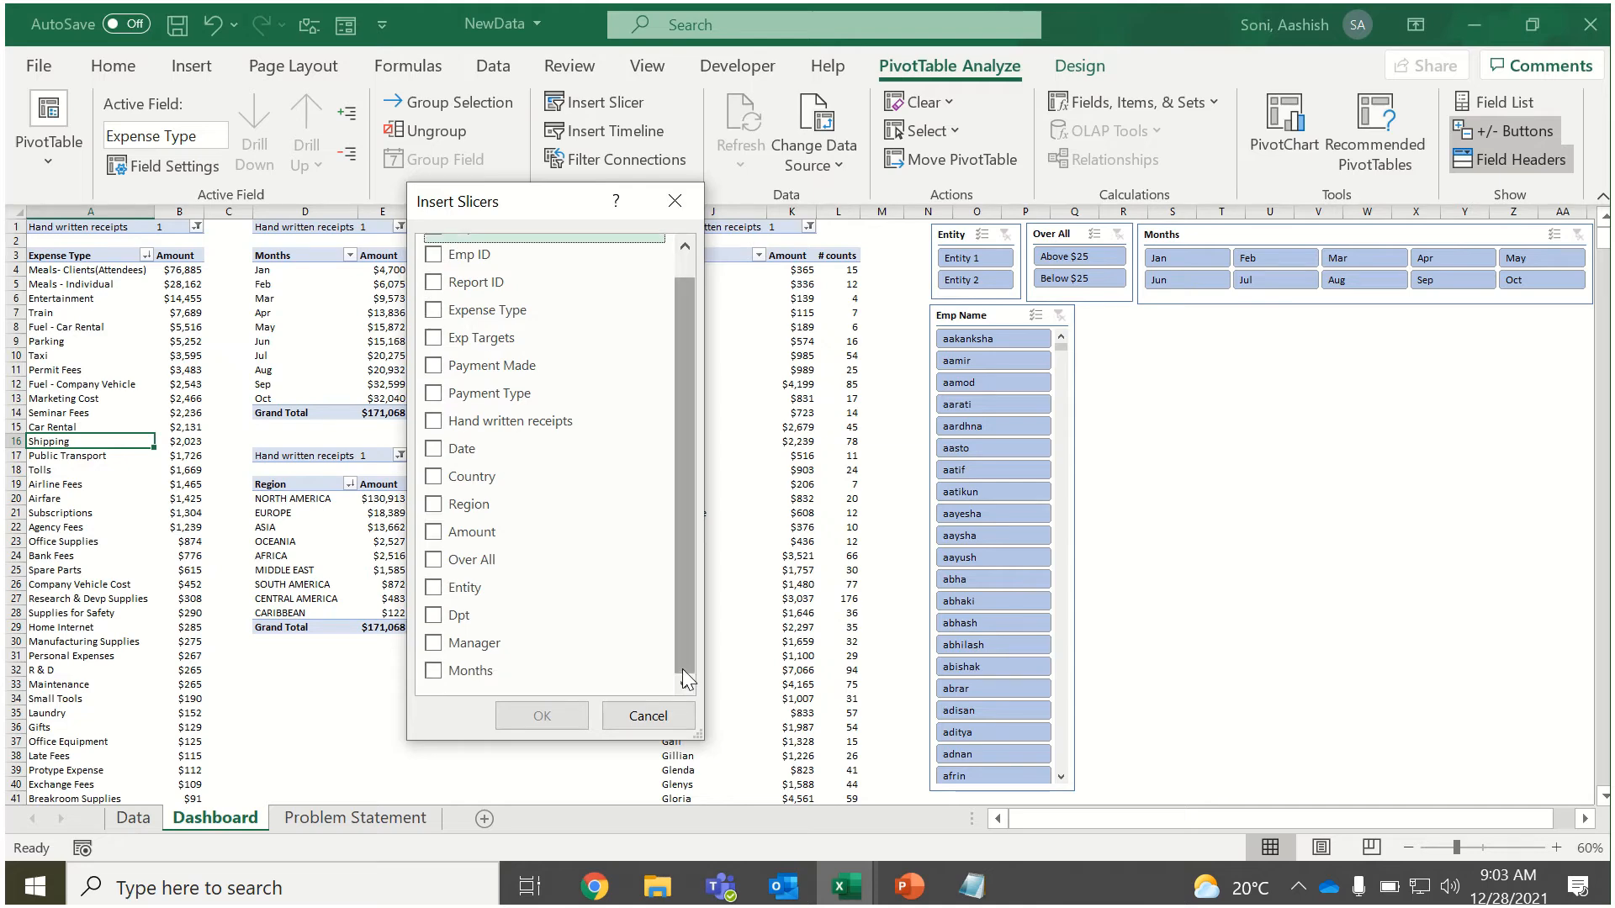
left_click(471, 615)
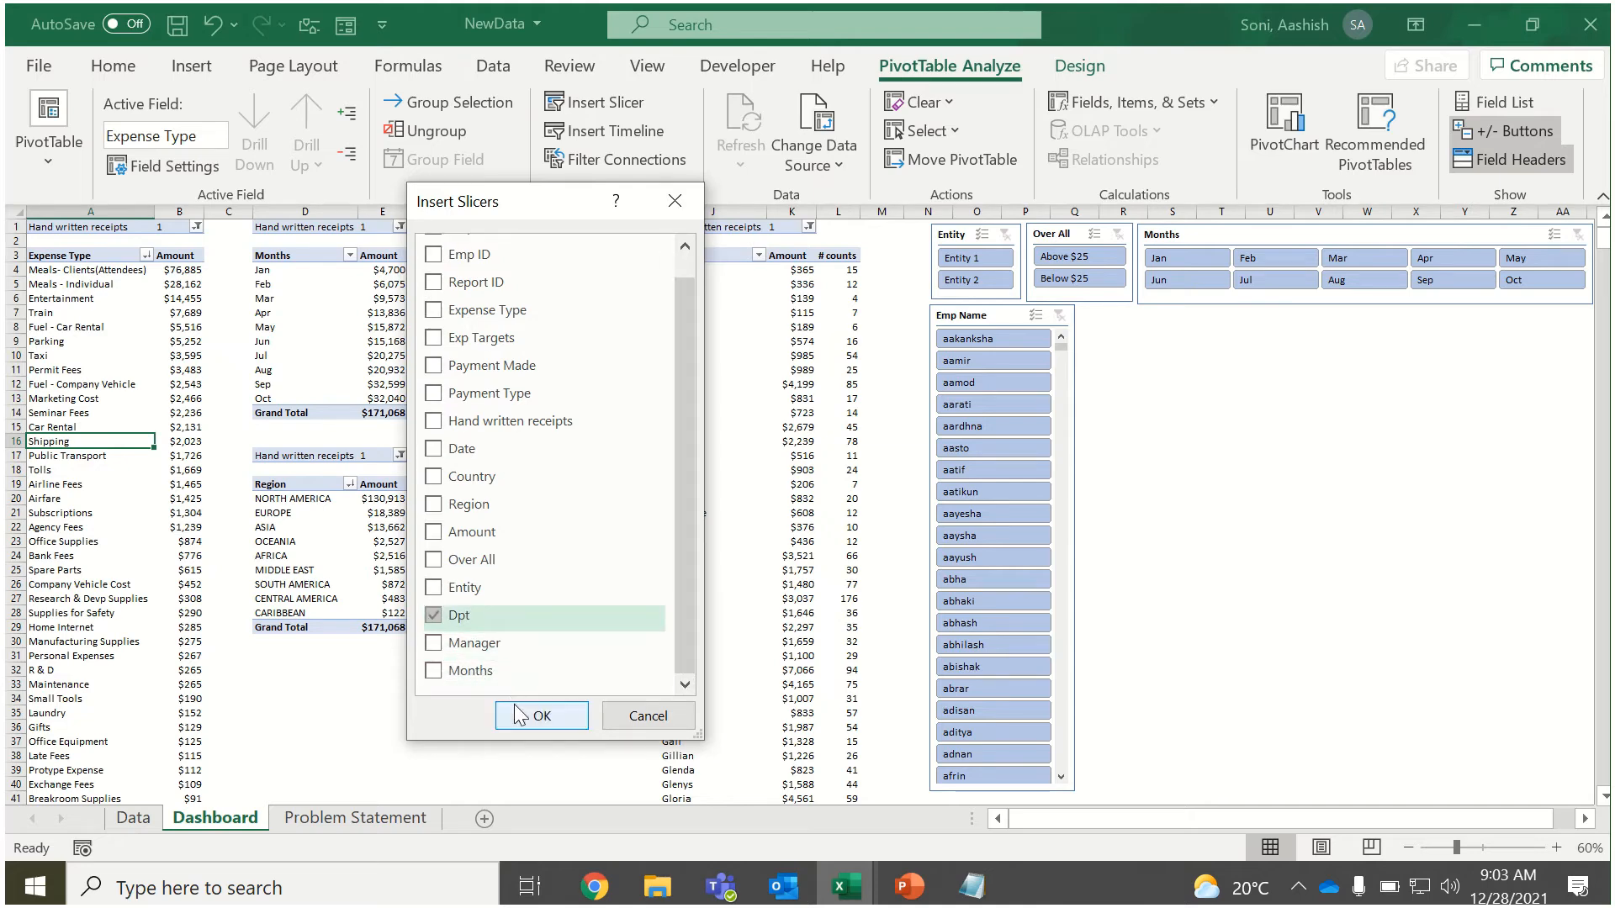
left_click(437, 648)
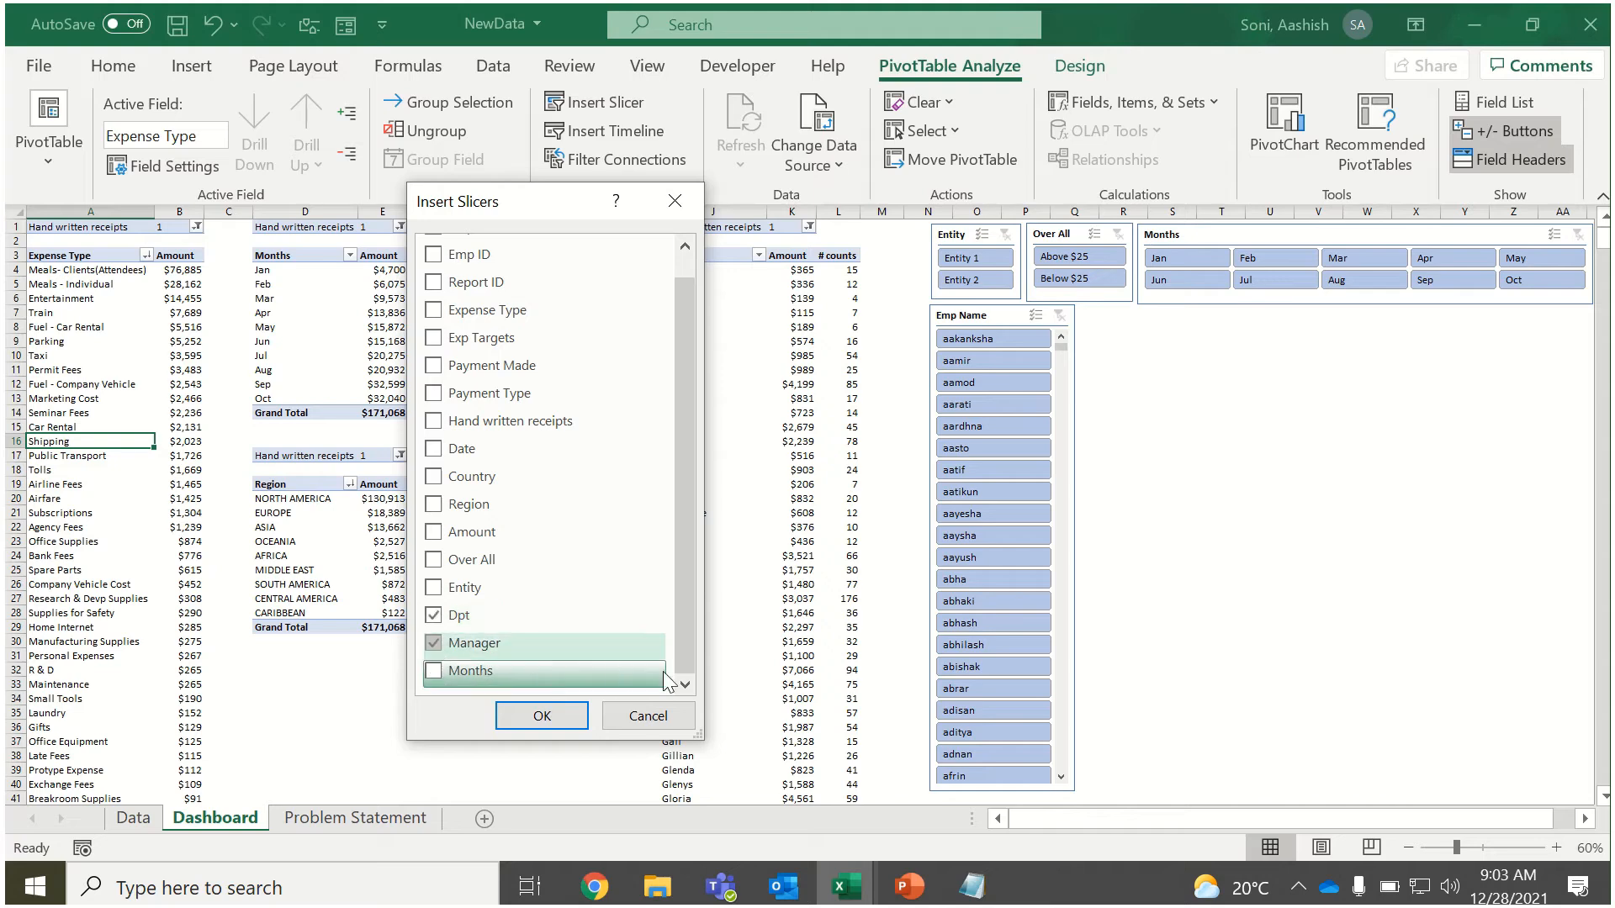
left_click_drag(683, 602, 693, 532)
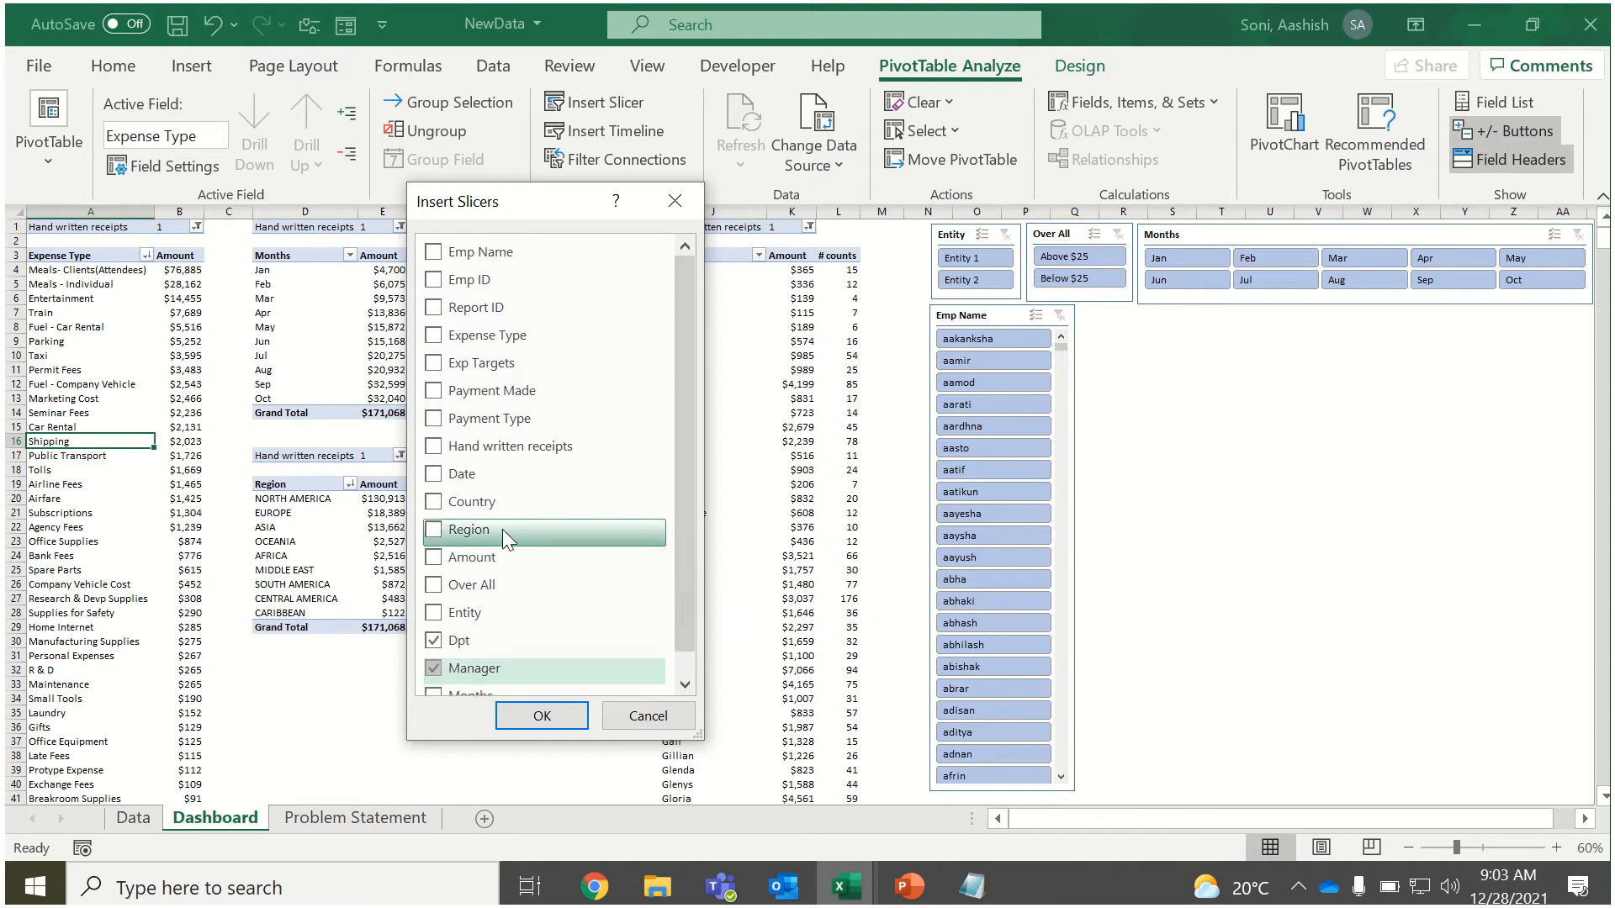
left_click(431, 503)
left_click(541, 717)
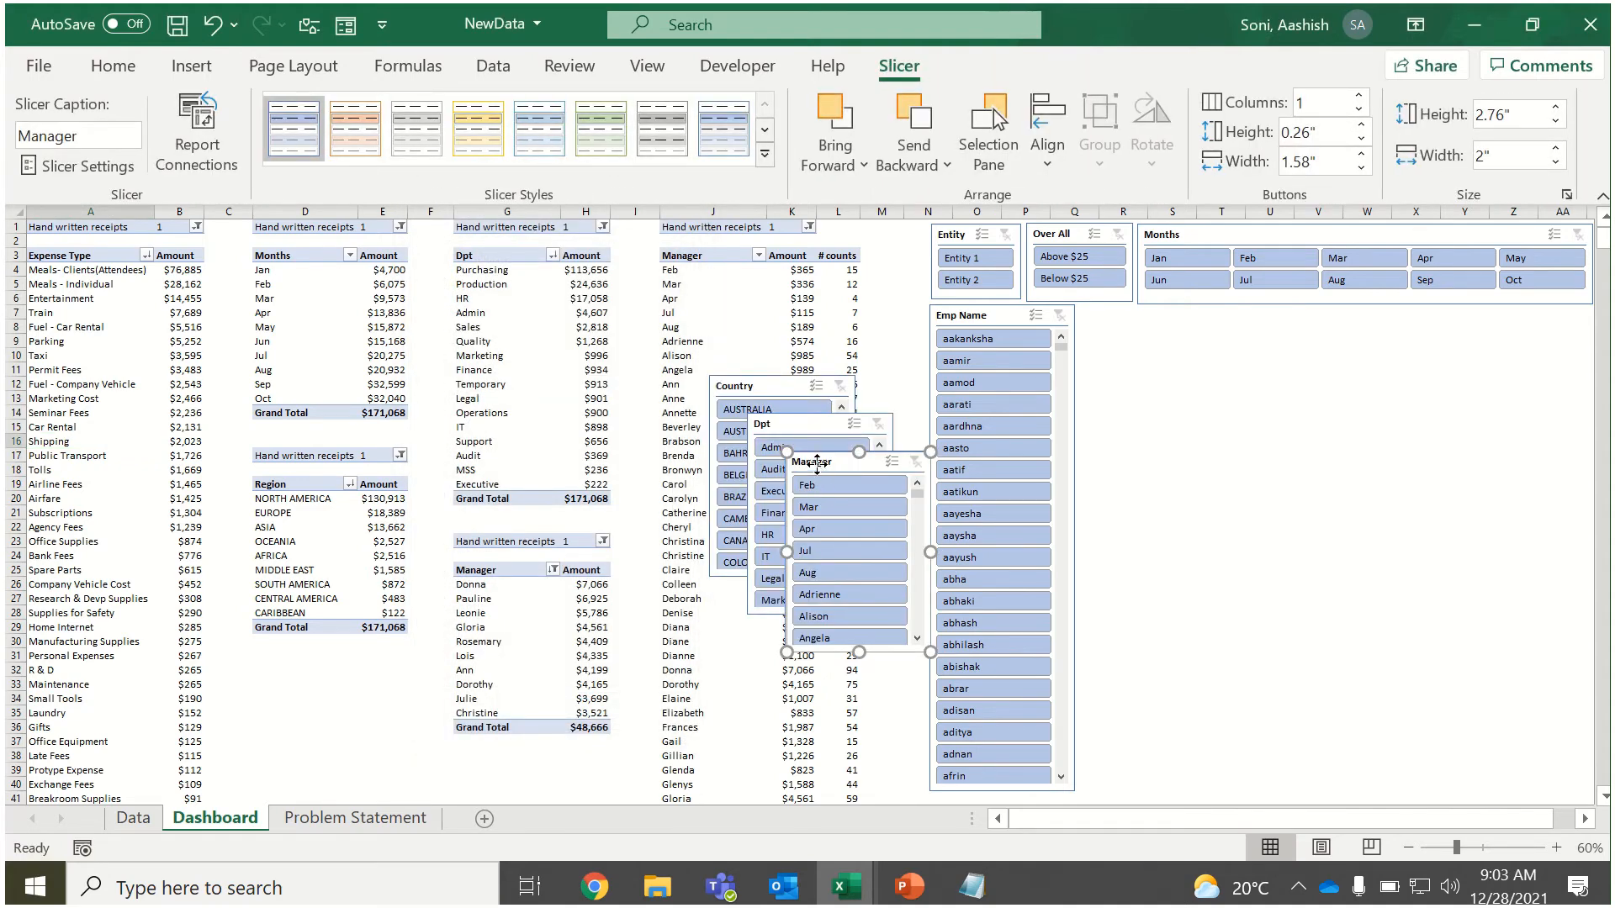
Try the Manager slicer beside the Emp Name slicer, resized to about 3.92 inches high and 1.68 inches wide.
left_click_drag(817, 462, 1133, 401)
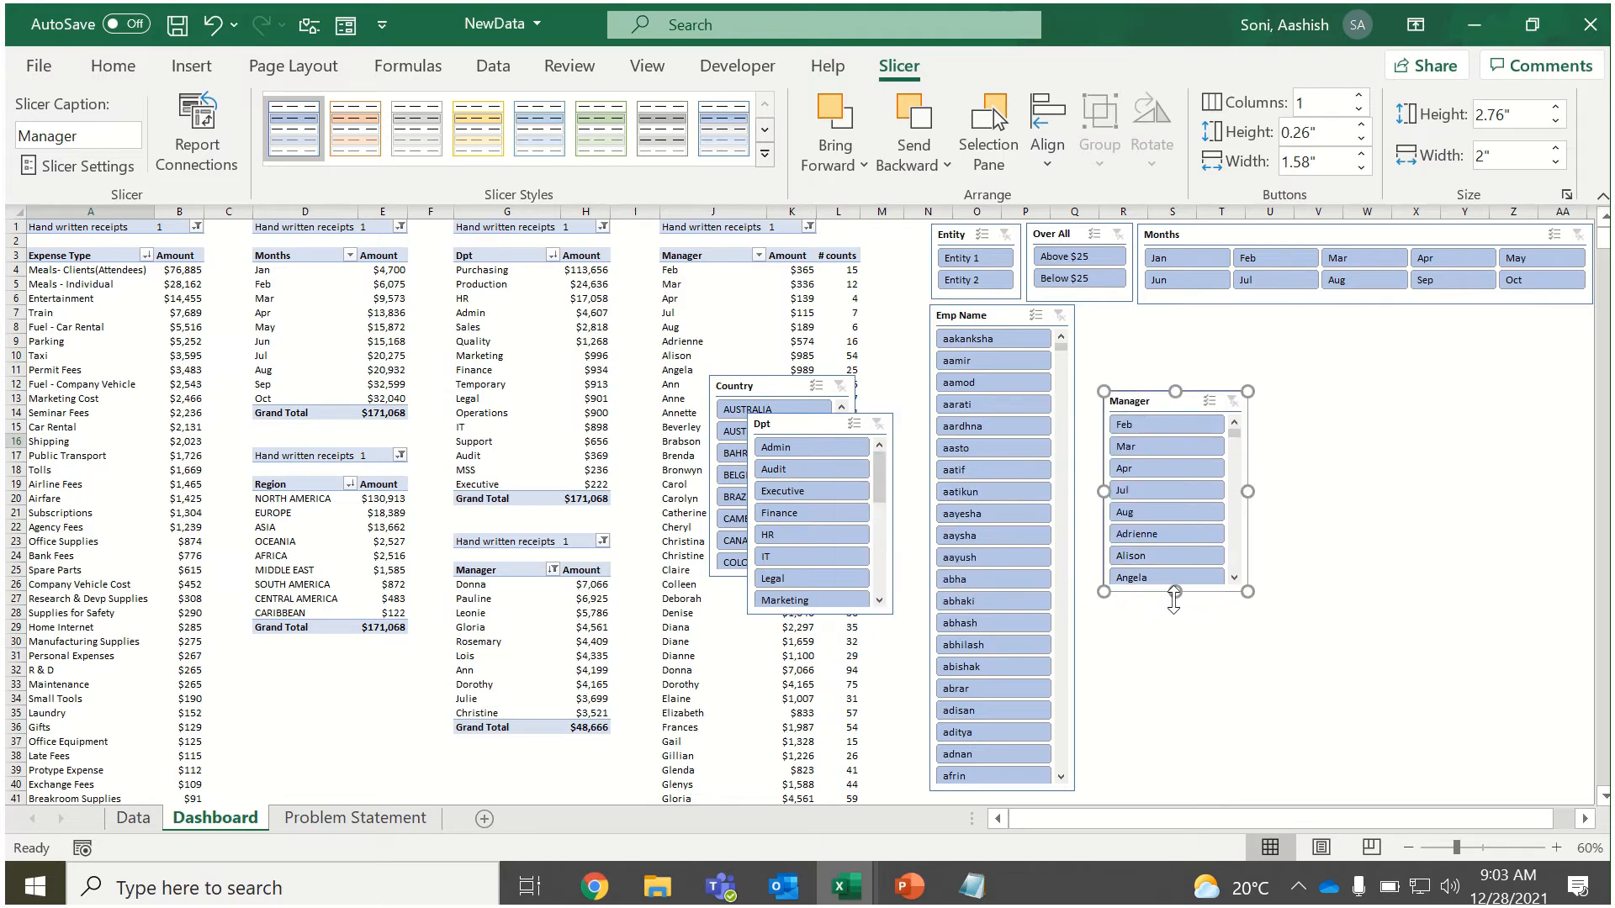
left_click_drag(1178, 591, 1178, 675)
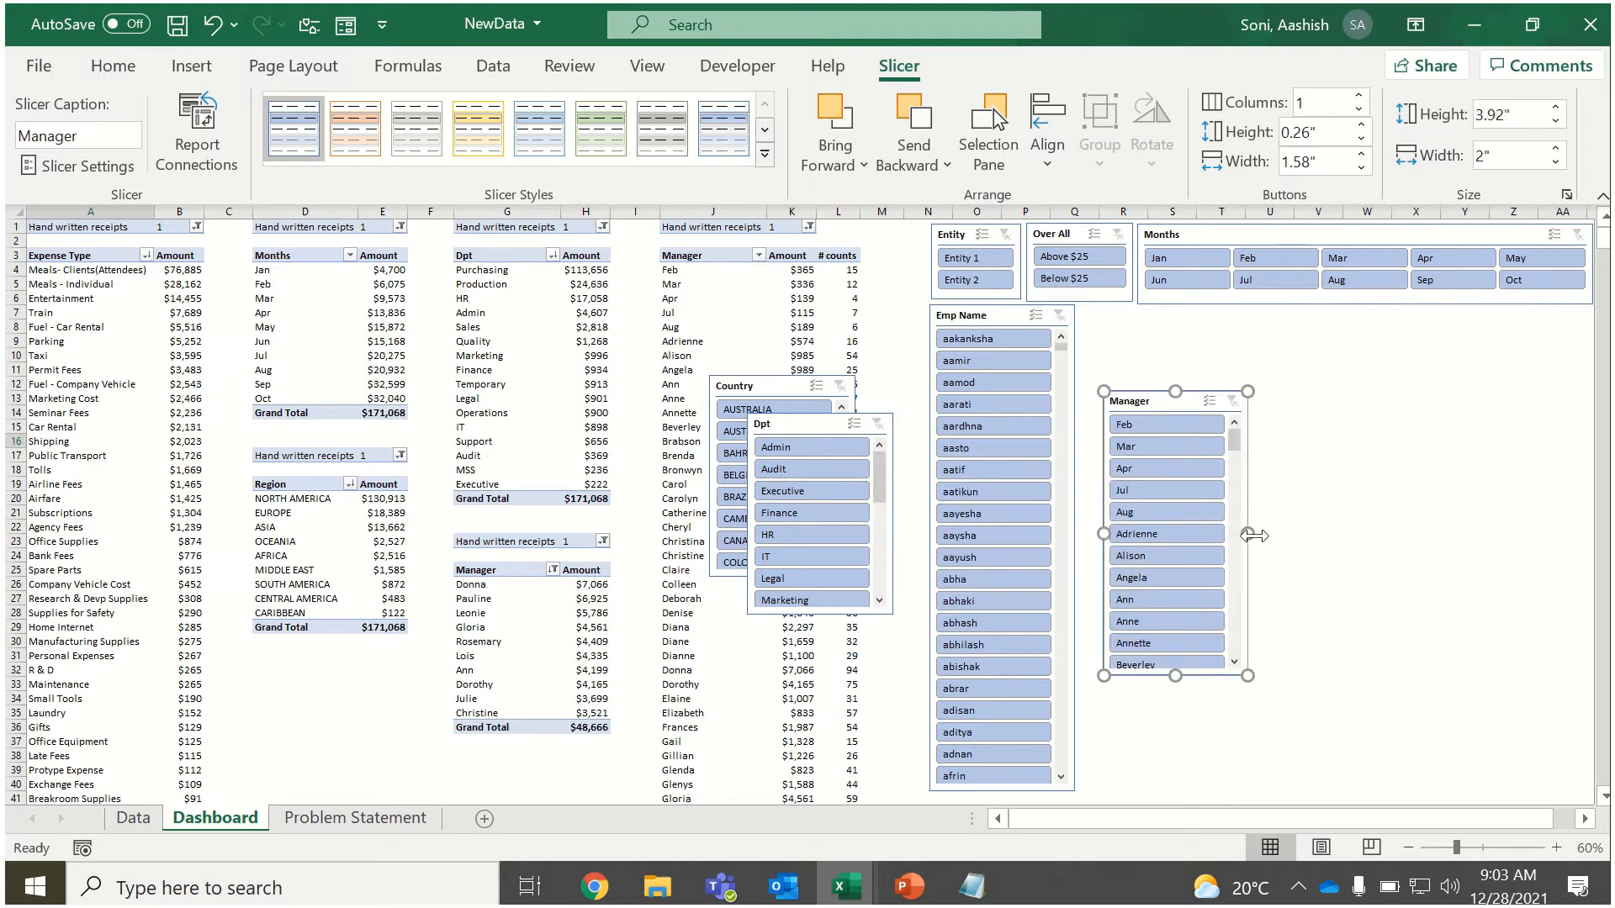
mouse_move(1249, 532)
left_mouse_down()
mouse_move(1543, 526)
mouse_move(1338, 528)
mouse_move(1236, 558)
mouse_move(1224, 539)
left_mouse_up()
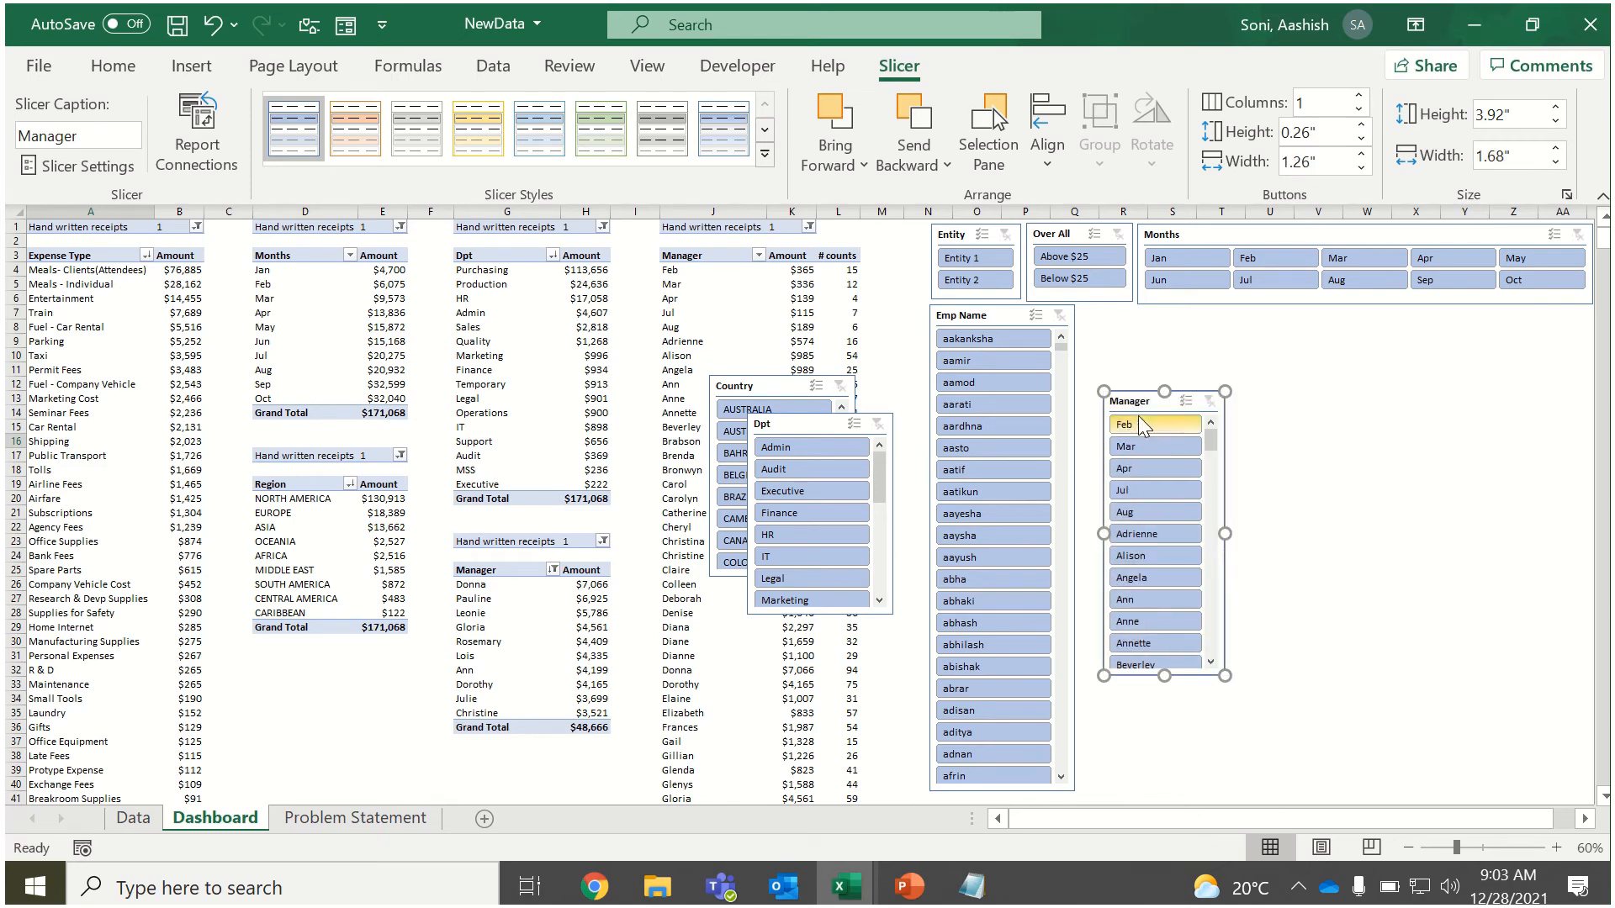
left_click_drag(1137, 408, 1116, 339)
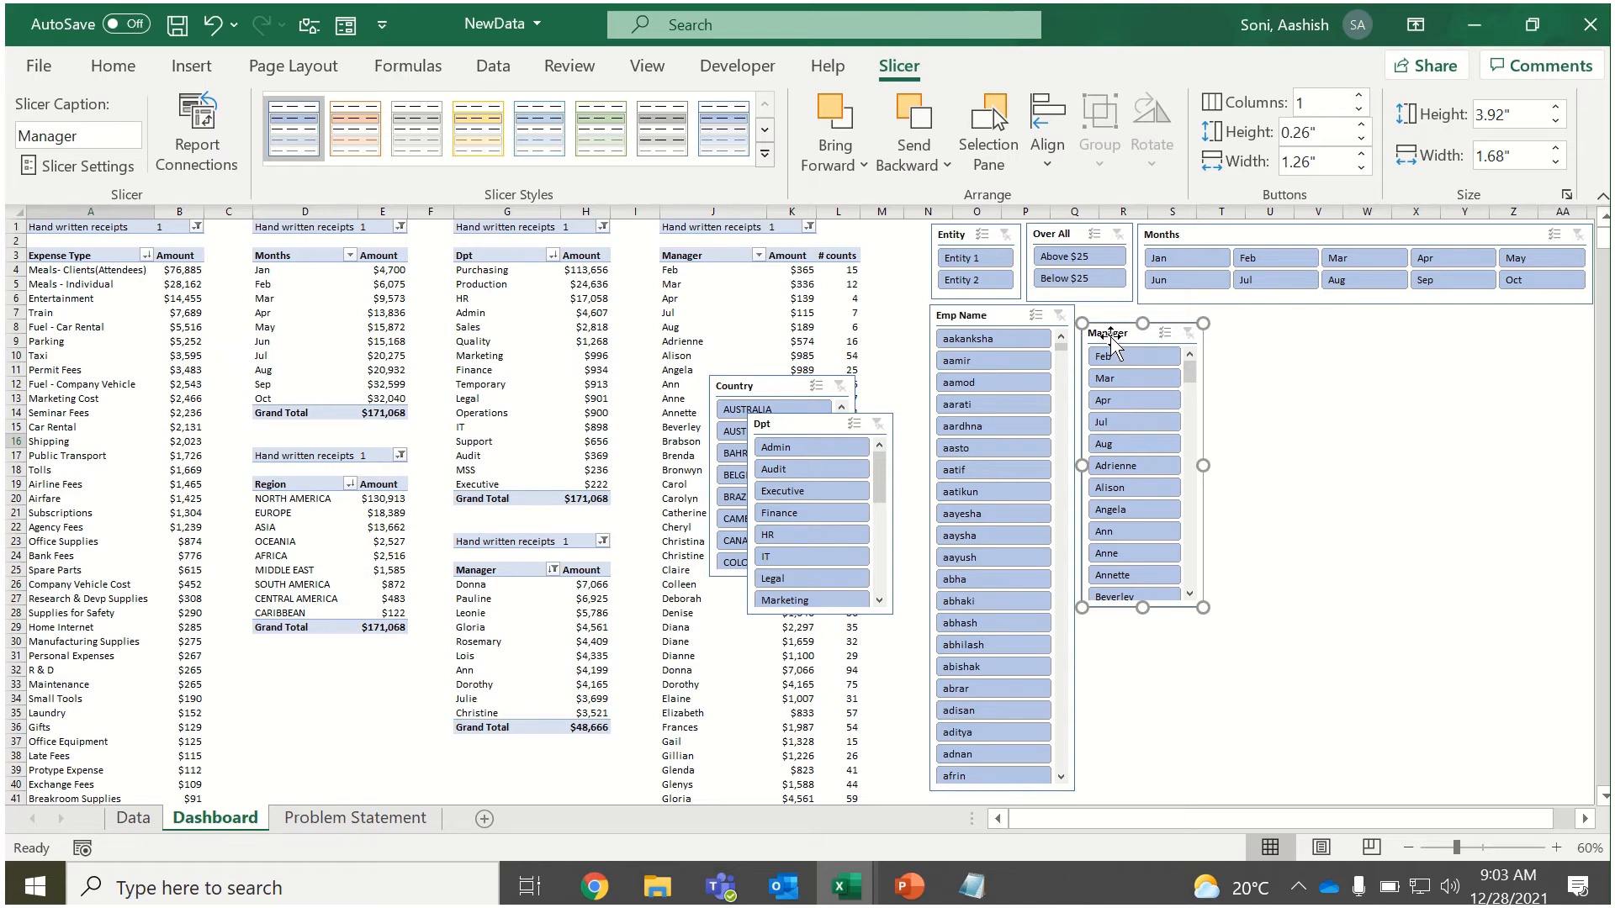
Delete the Manager slicer and place the Dpt slicer beside the Emp Name slicer, heightened to about 6.68 inches.
key("Delete")
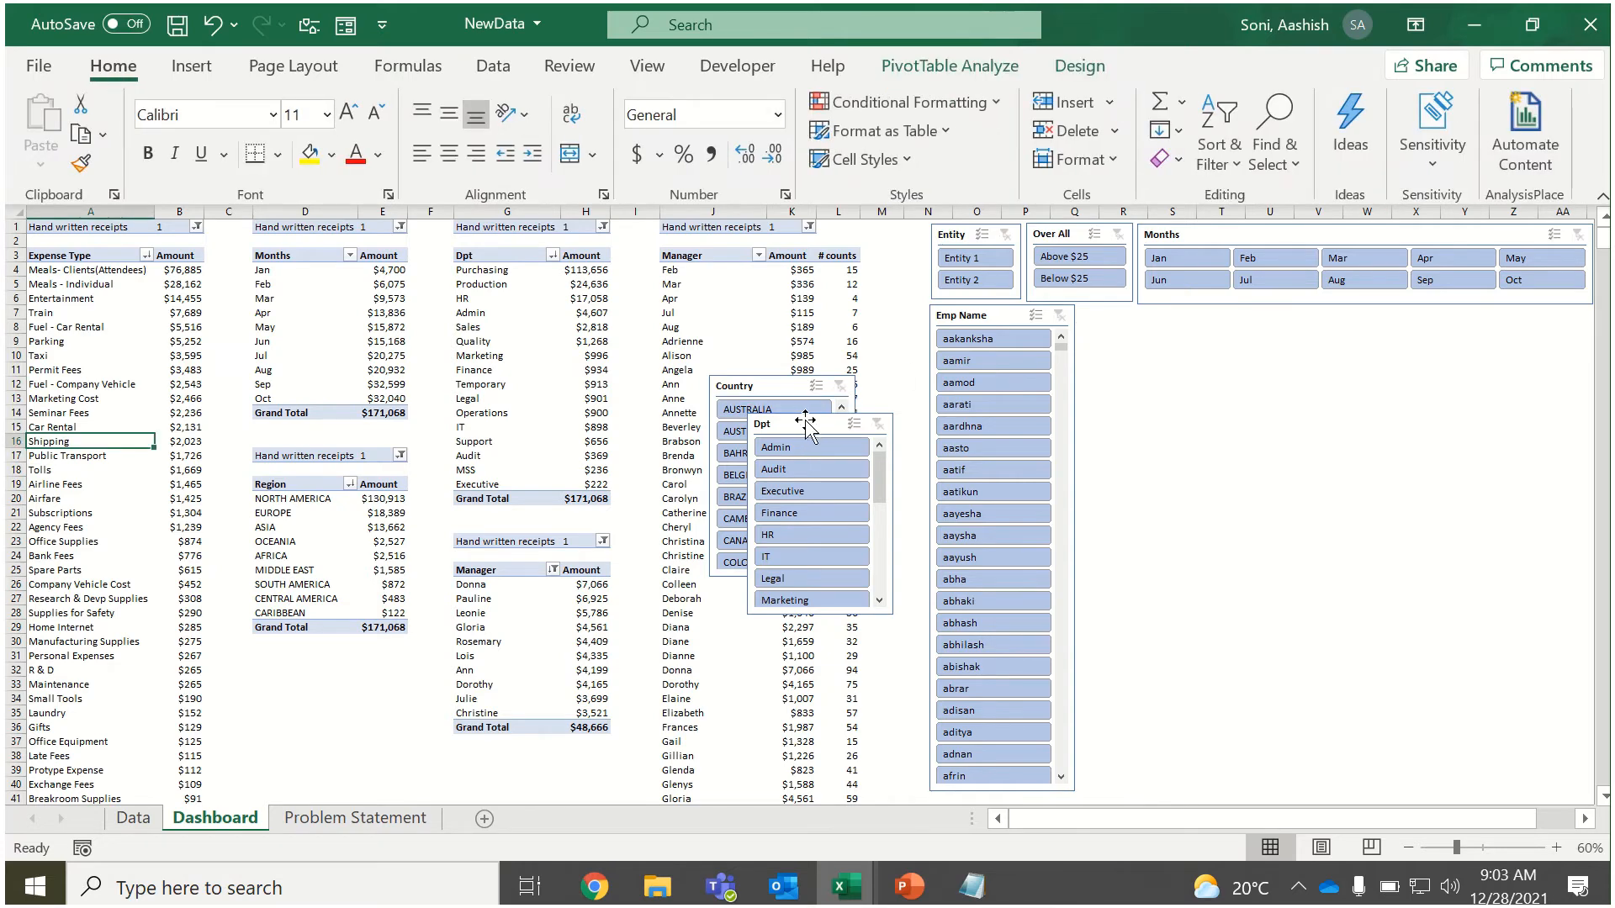
left_click_drag(806, 420, 1138, 309)
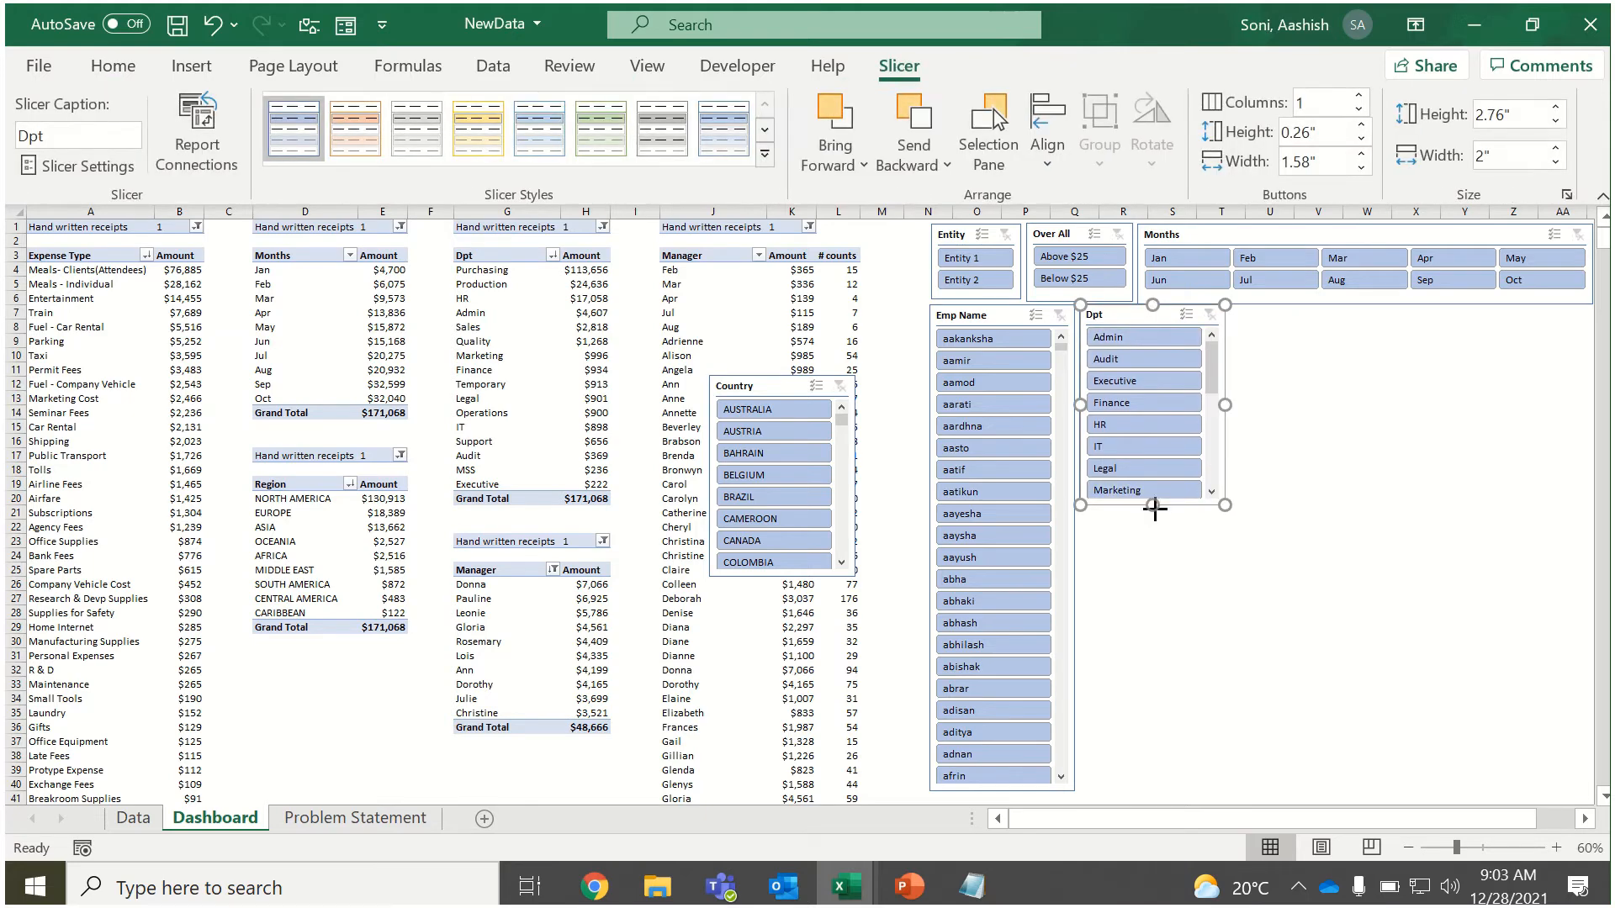
left_click_drag(1155, 508, 1134, 794)
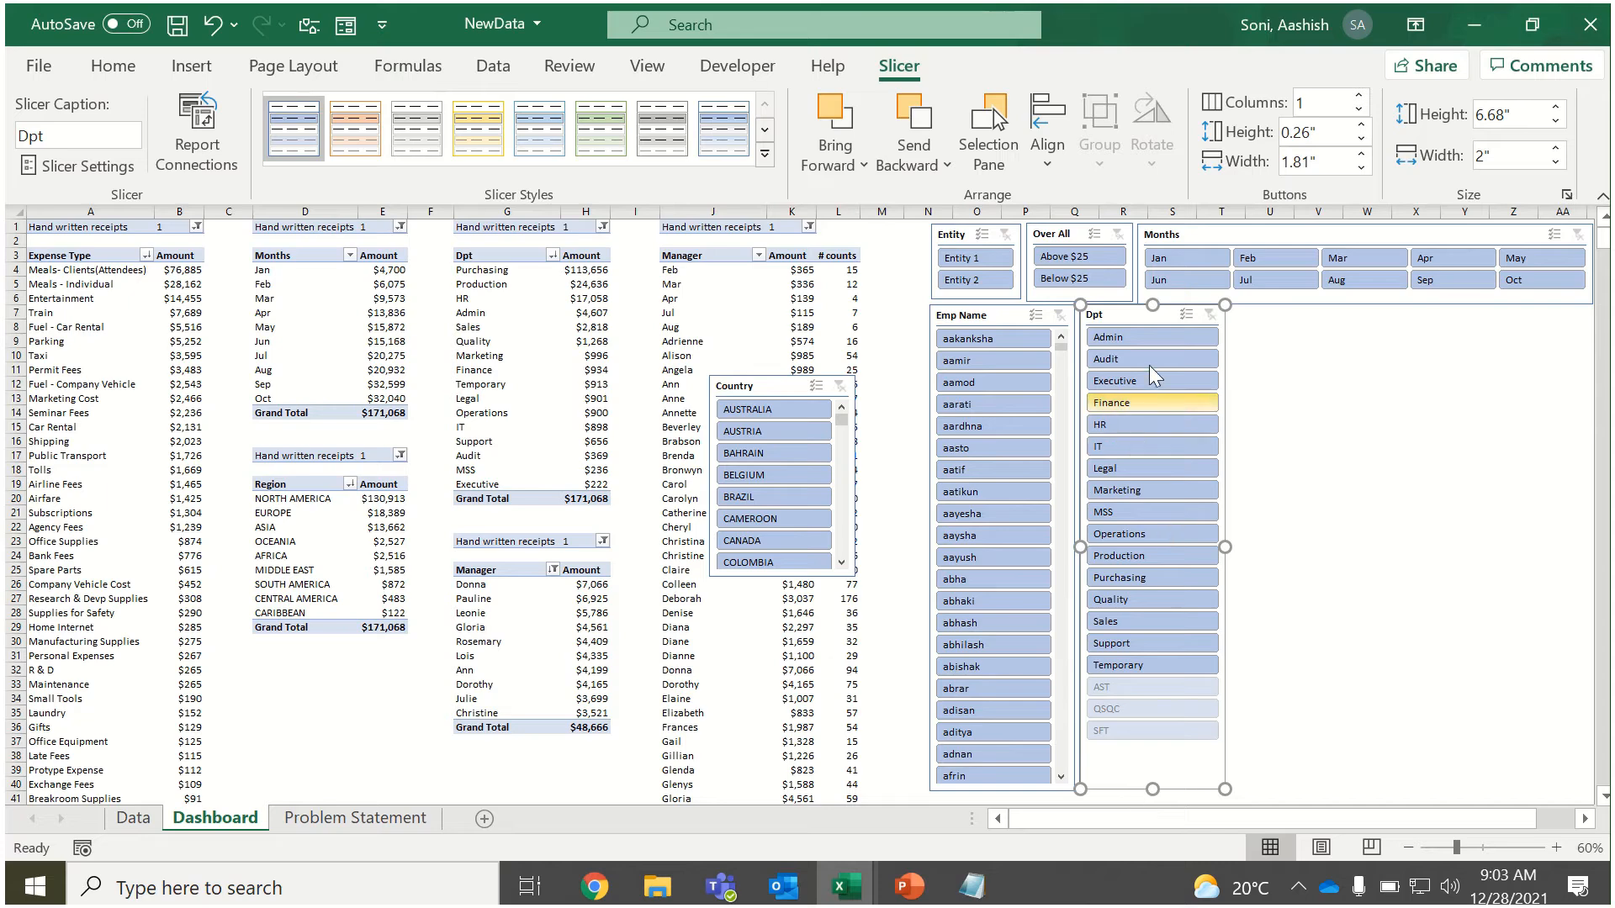
Hide items with no data in the Dpt slicer and shorten it to about 5.29 inches.
right_click(1118, 317)
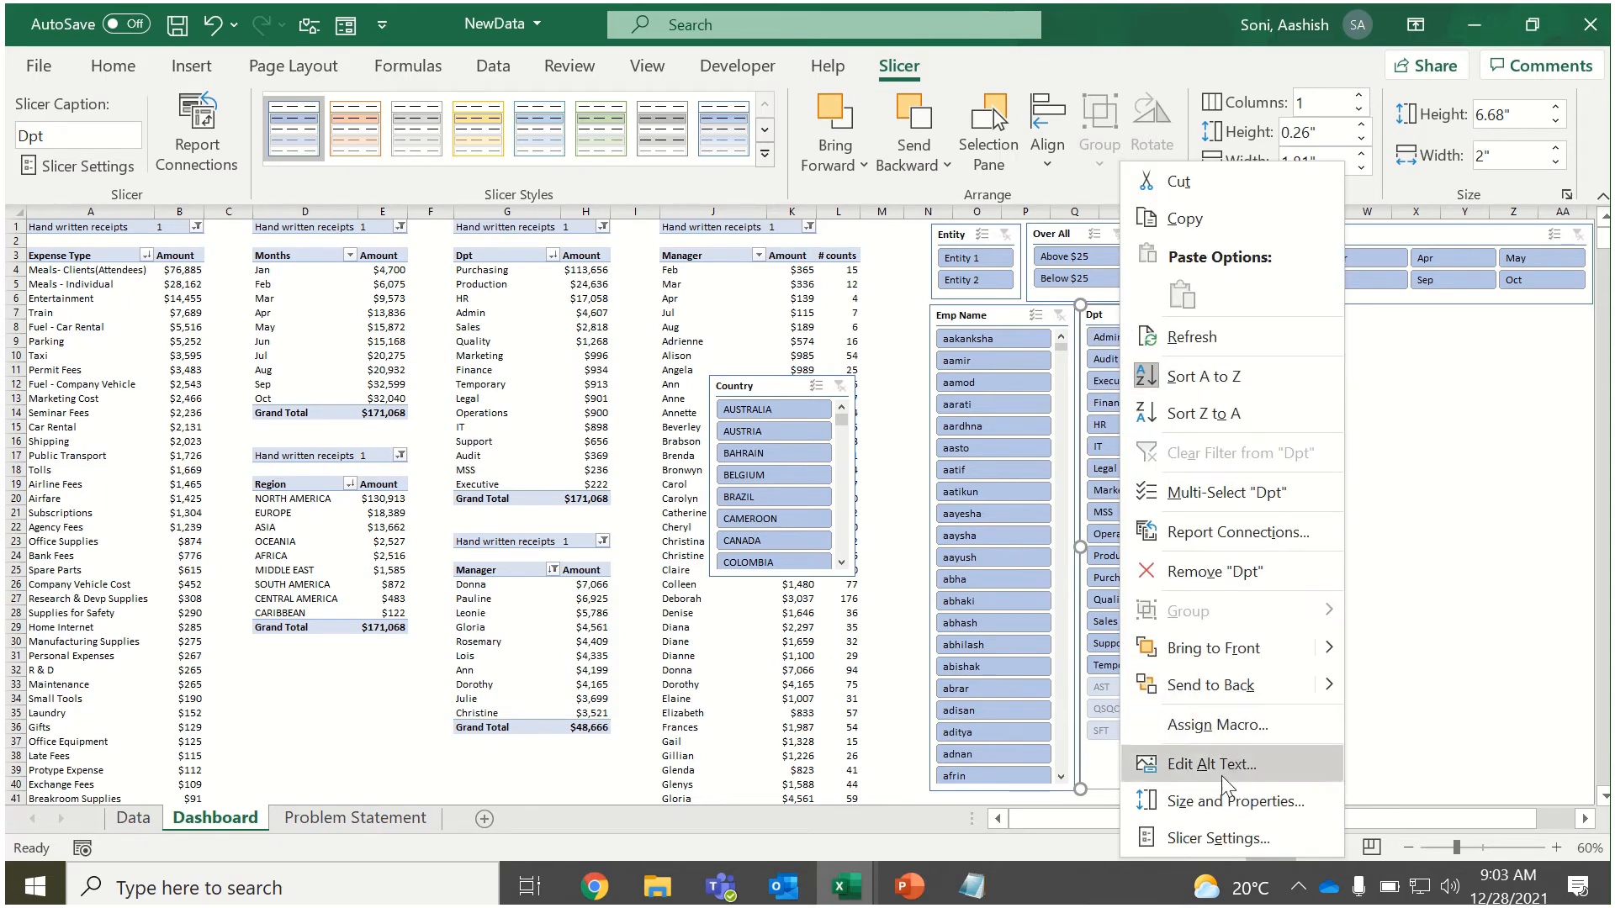
left_click(1204, 839)
left_click(1280, 711)
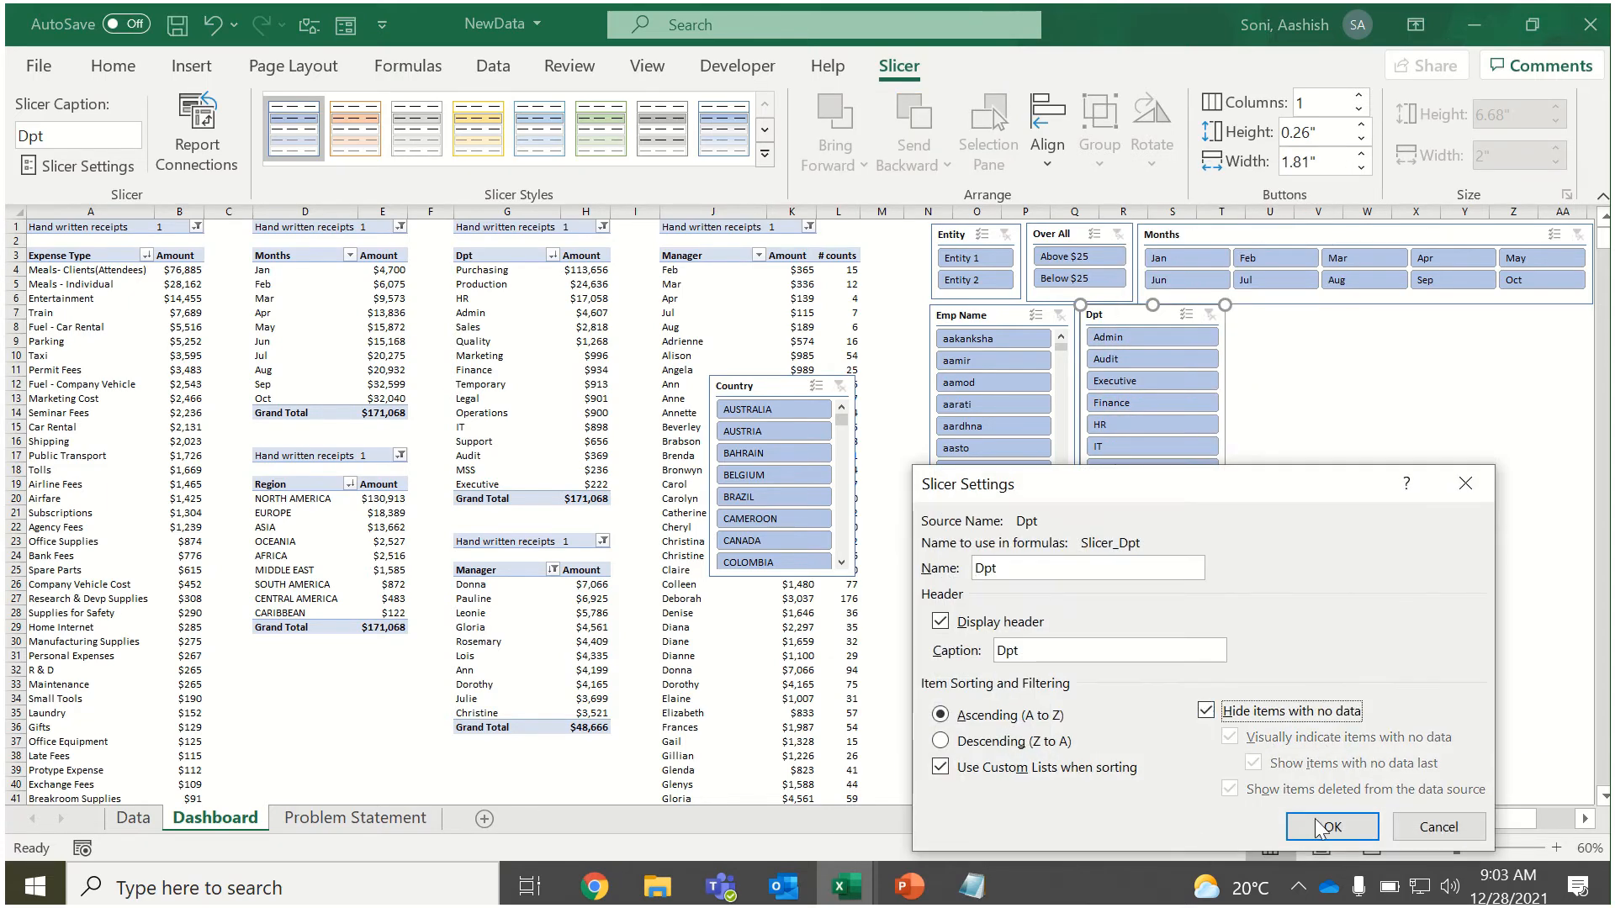
left_click(1332, 827)
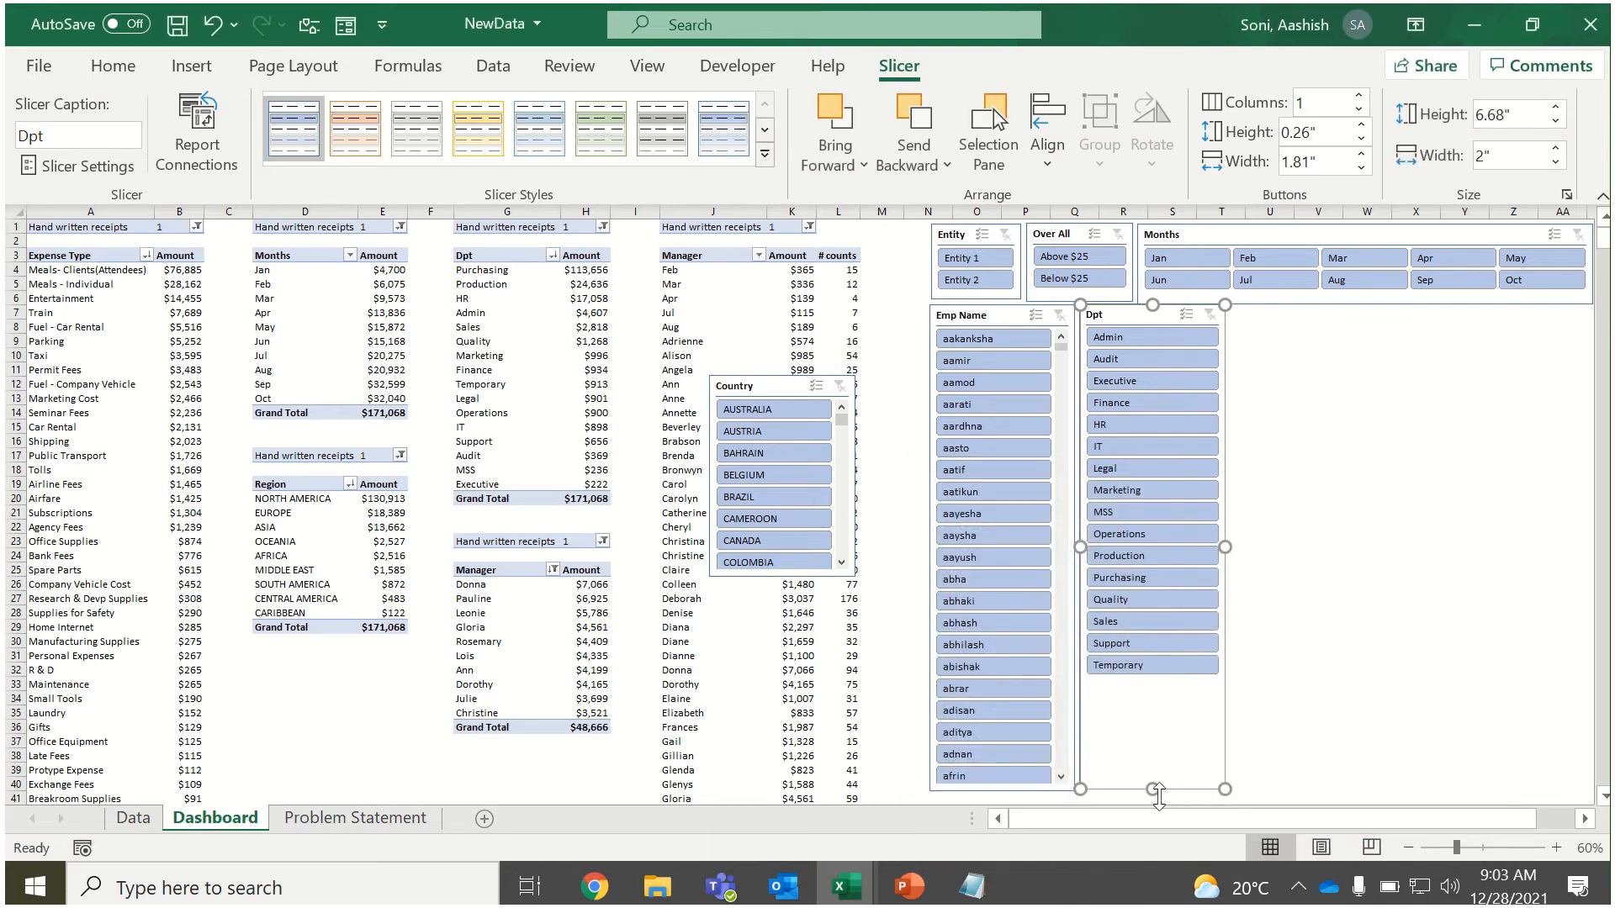
left_click_drag(1156, 789, 1150, 688)
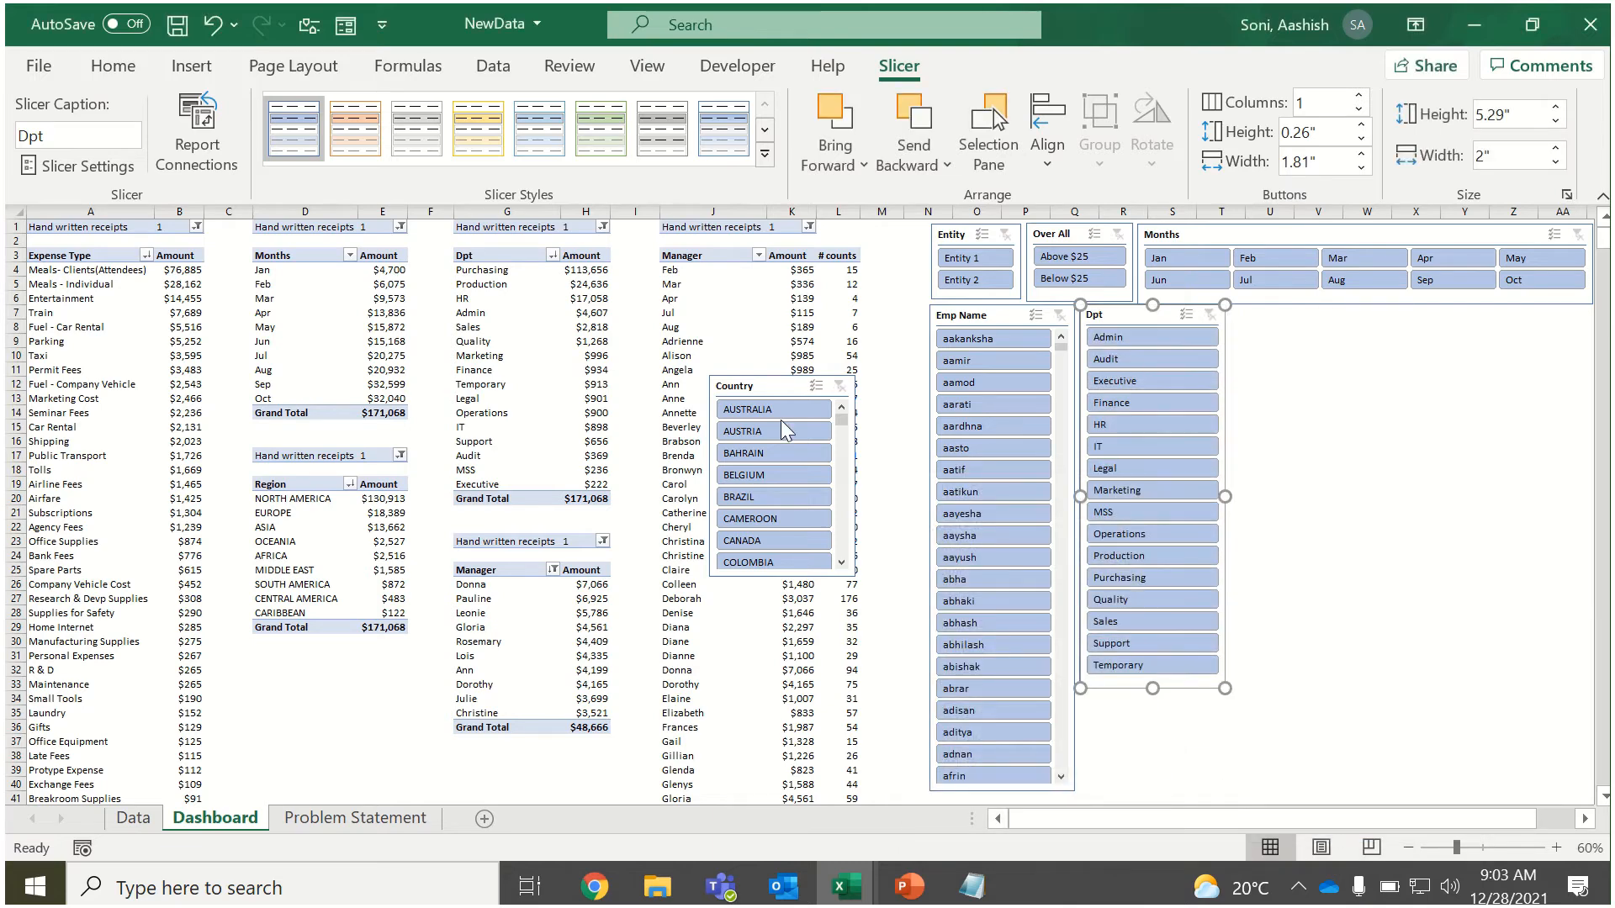
Place the Country slicer under the far end of the Months slicer, in 2 columns and about 6.63 inches high by 2.94 inches wide.
left_click_drag(751, 387, 1271, 316)
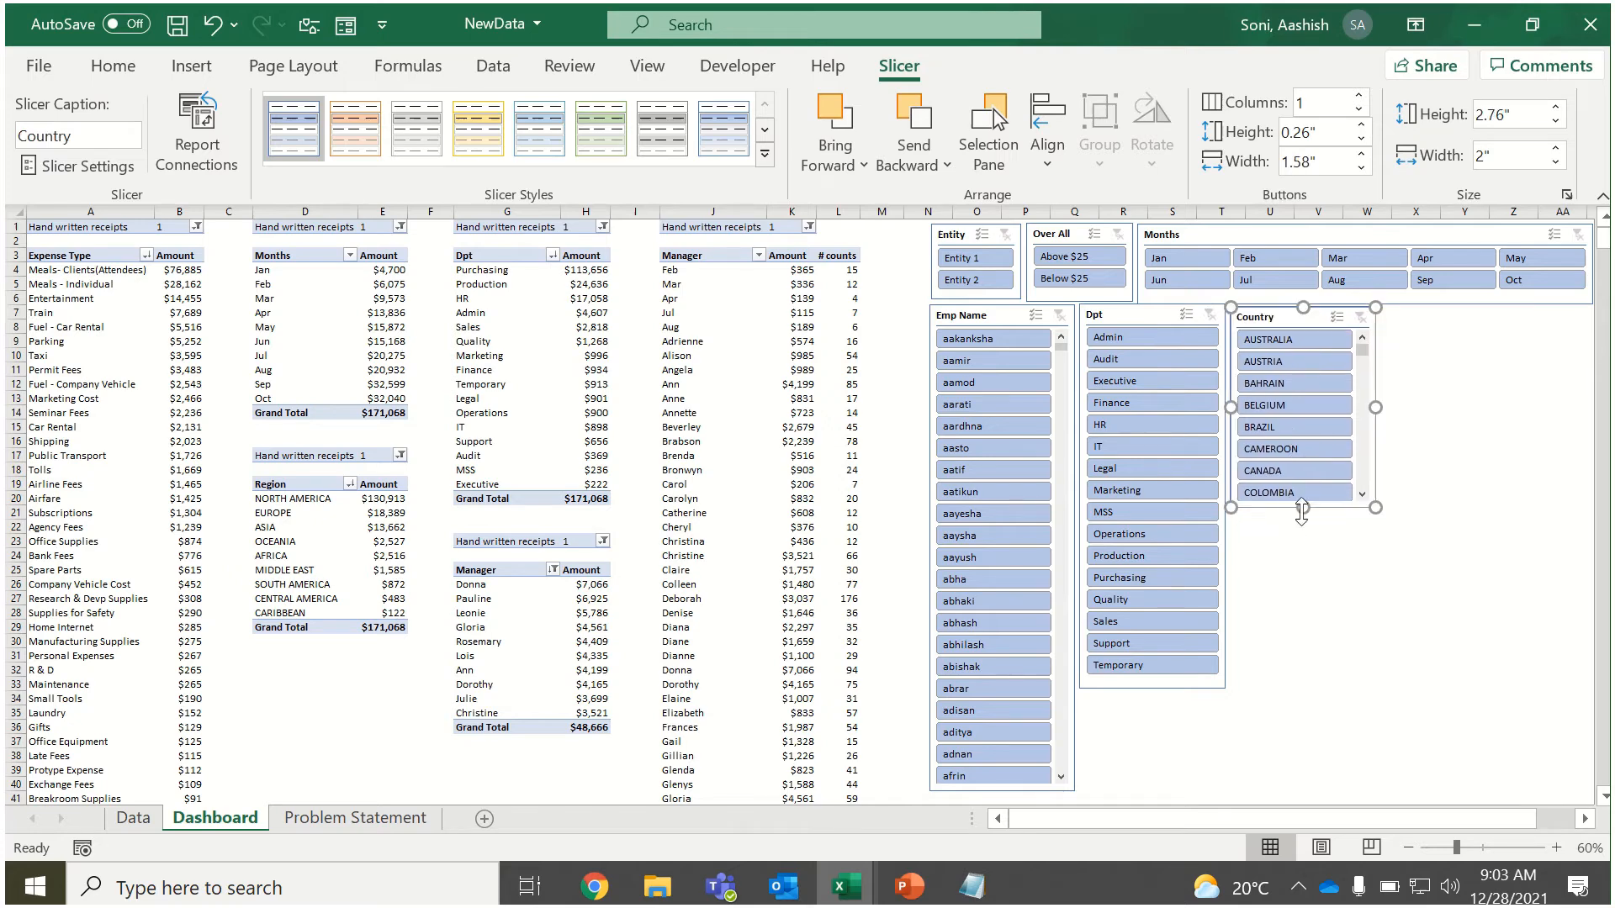
left_click_drag(1303, 507, 1313, 774)
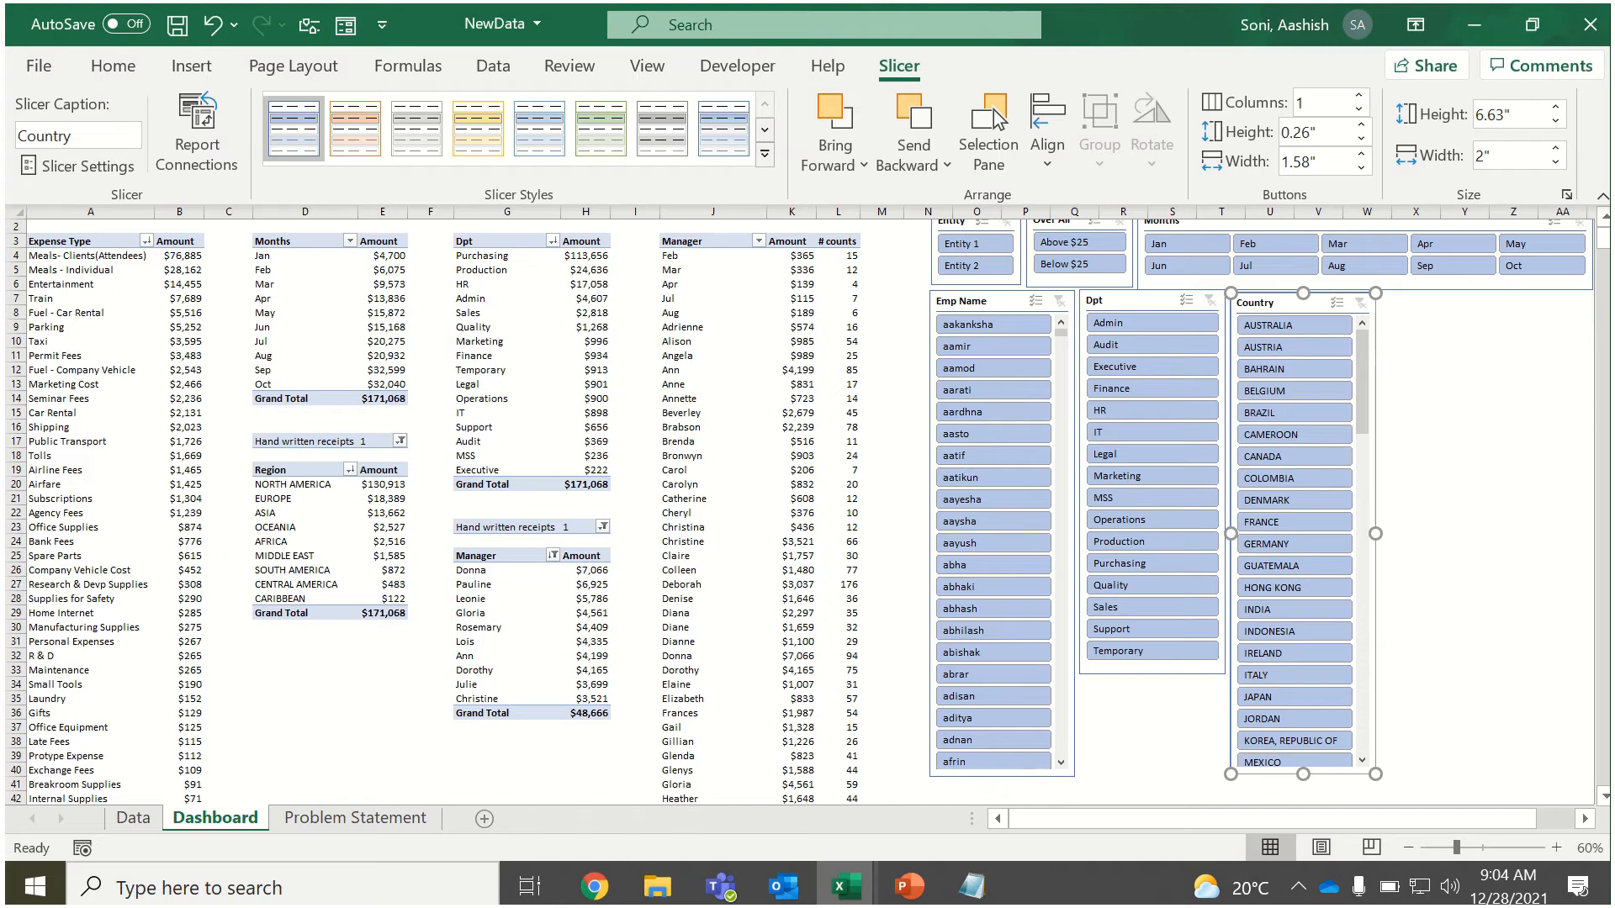
left_click(1364, 100)
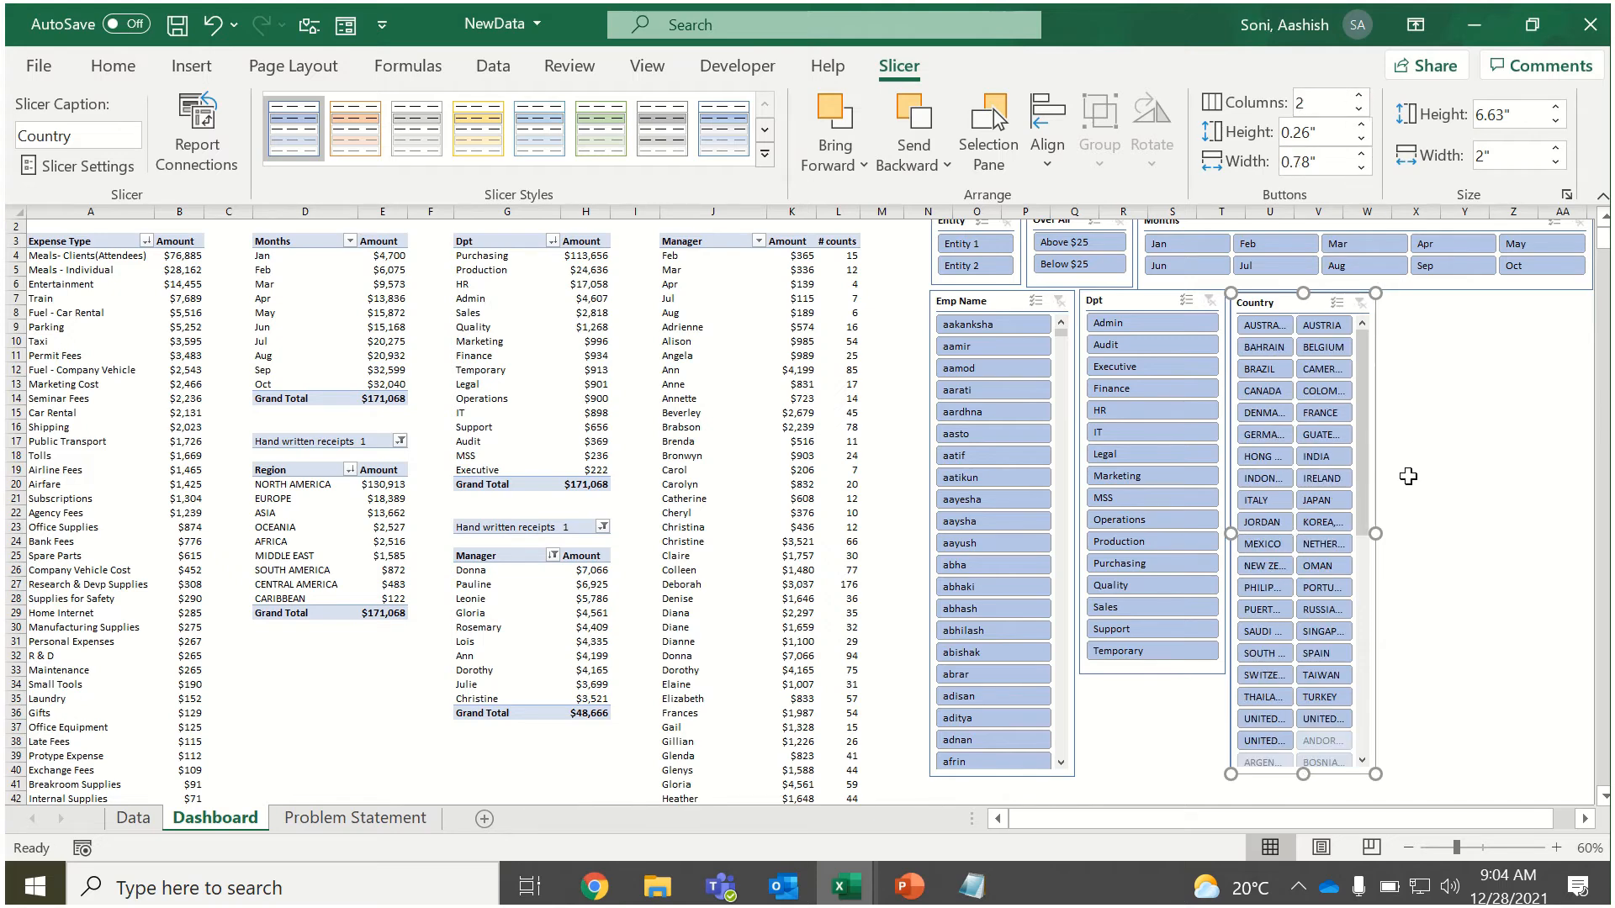
left_click_drag(1417, 533, 1444, 534)
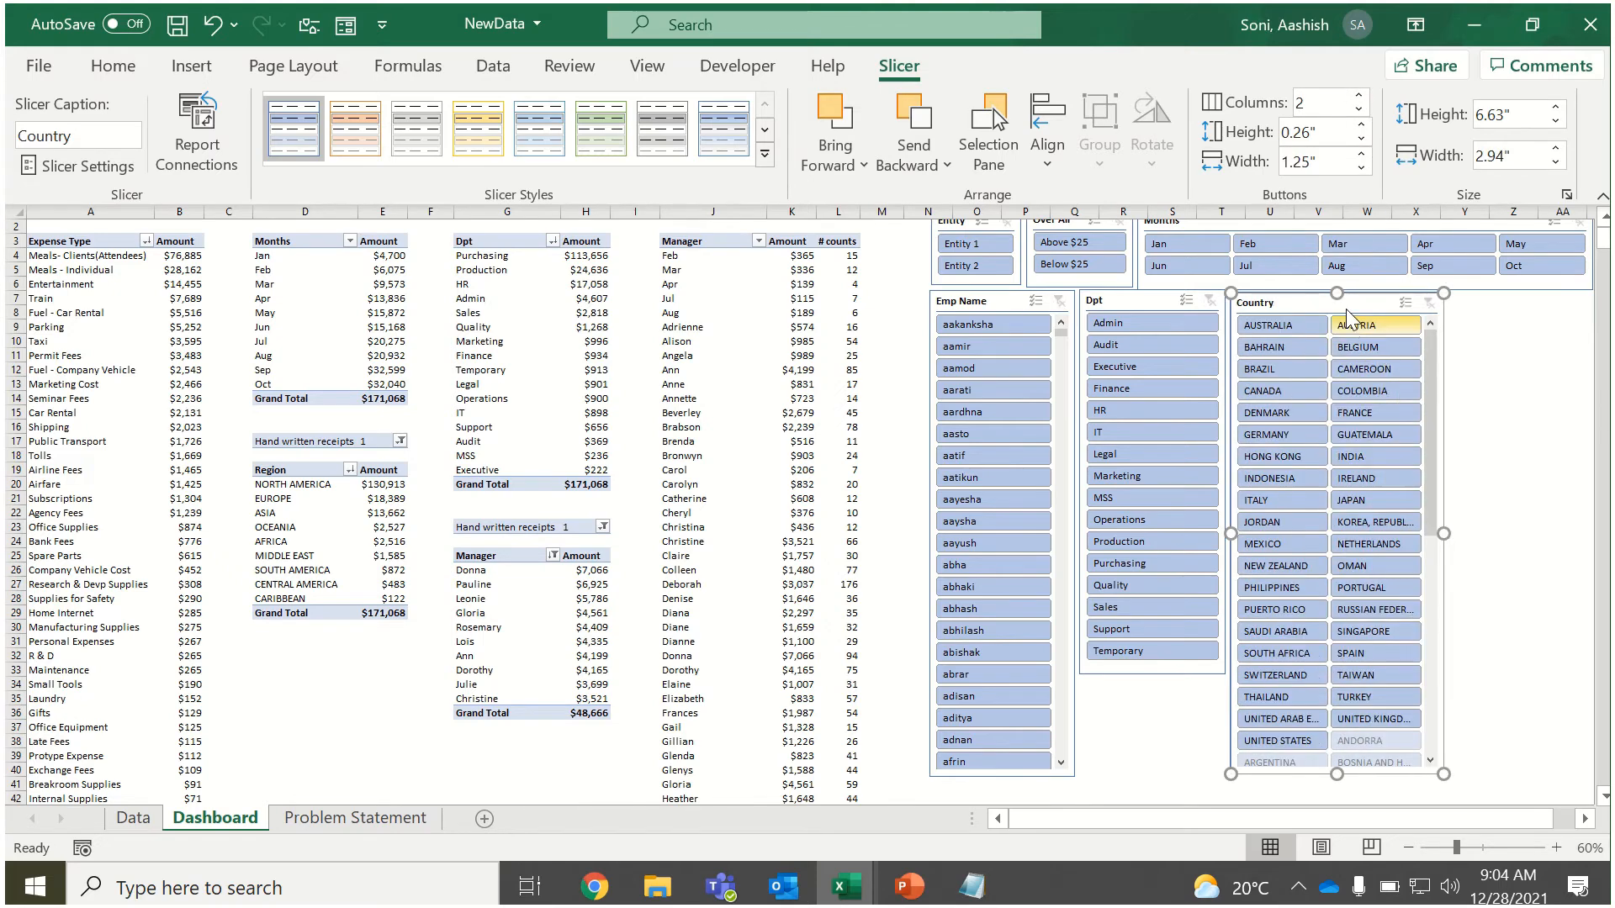
left_click_drag(1344, 301, 1491, 309)
Hide items with no data in the Country slicer and shorten it to about 6.43 inches.
right_click(1492, 310)
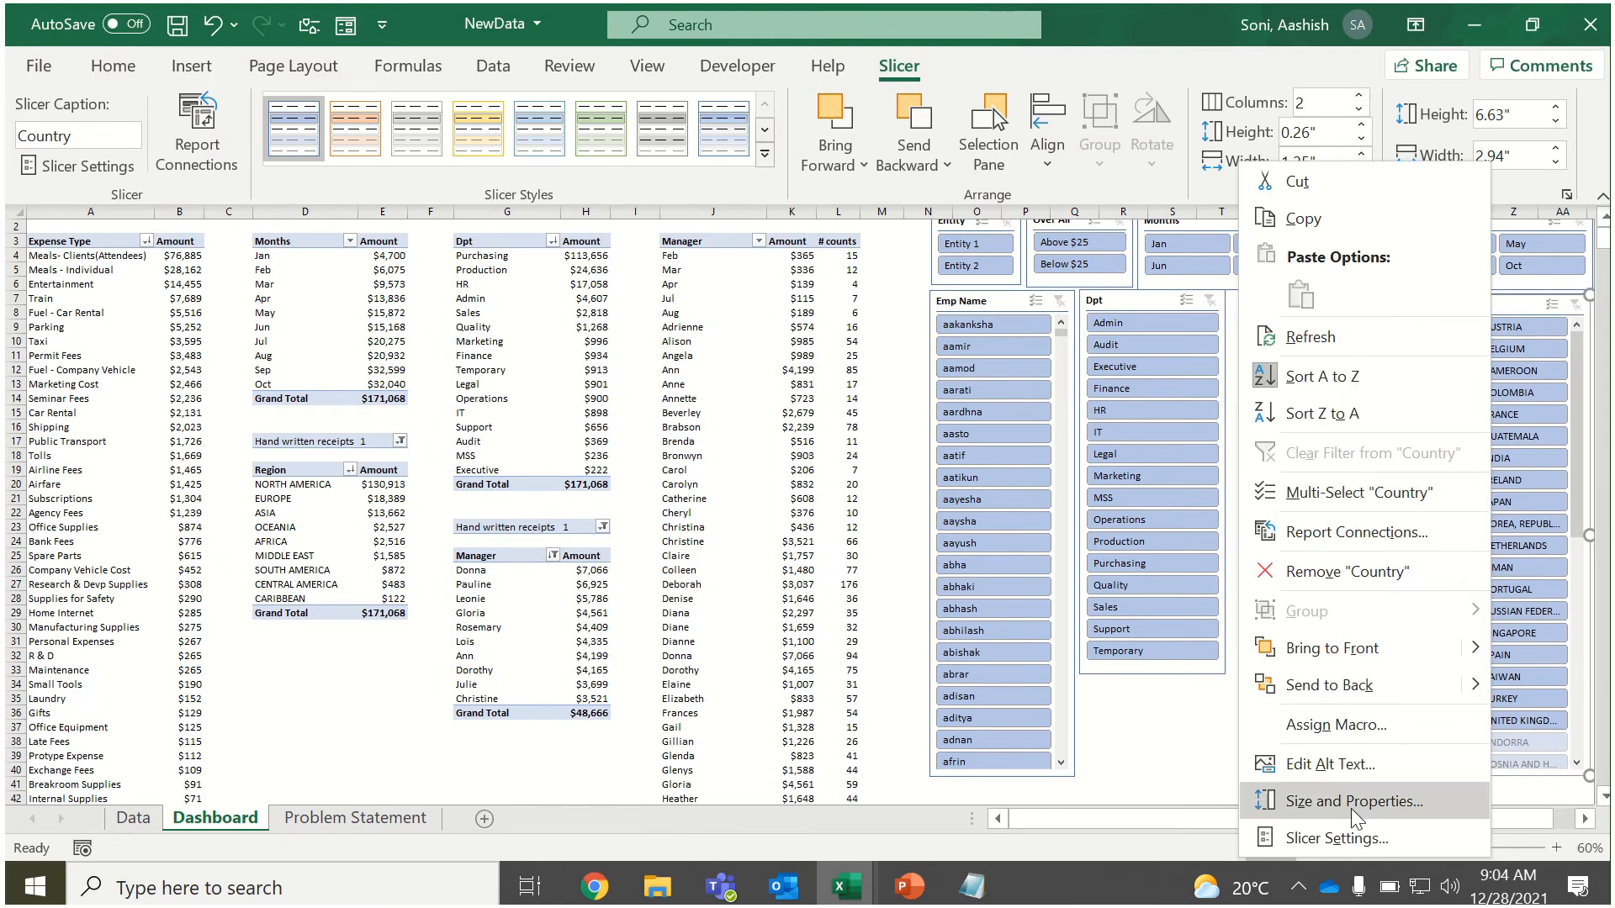
left_click(1338, 838)
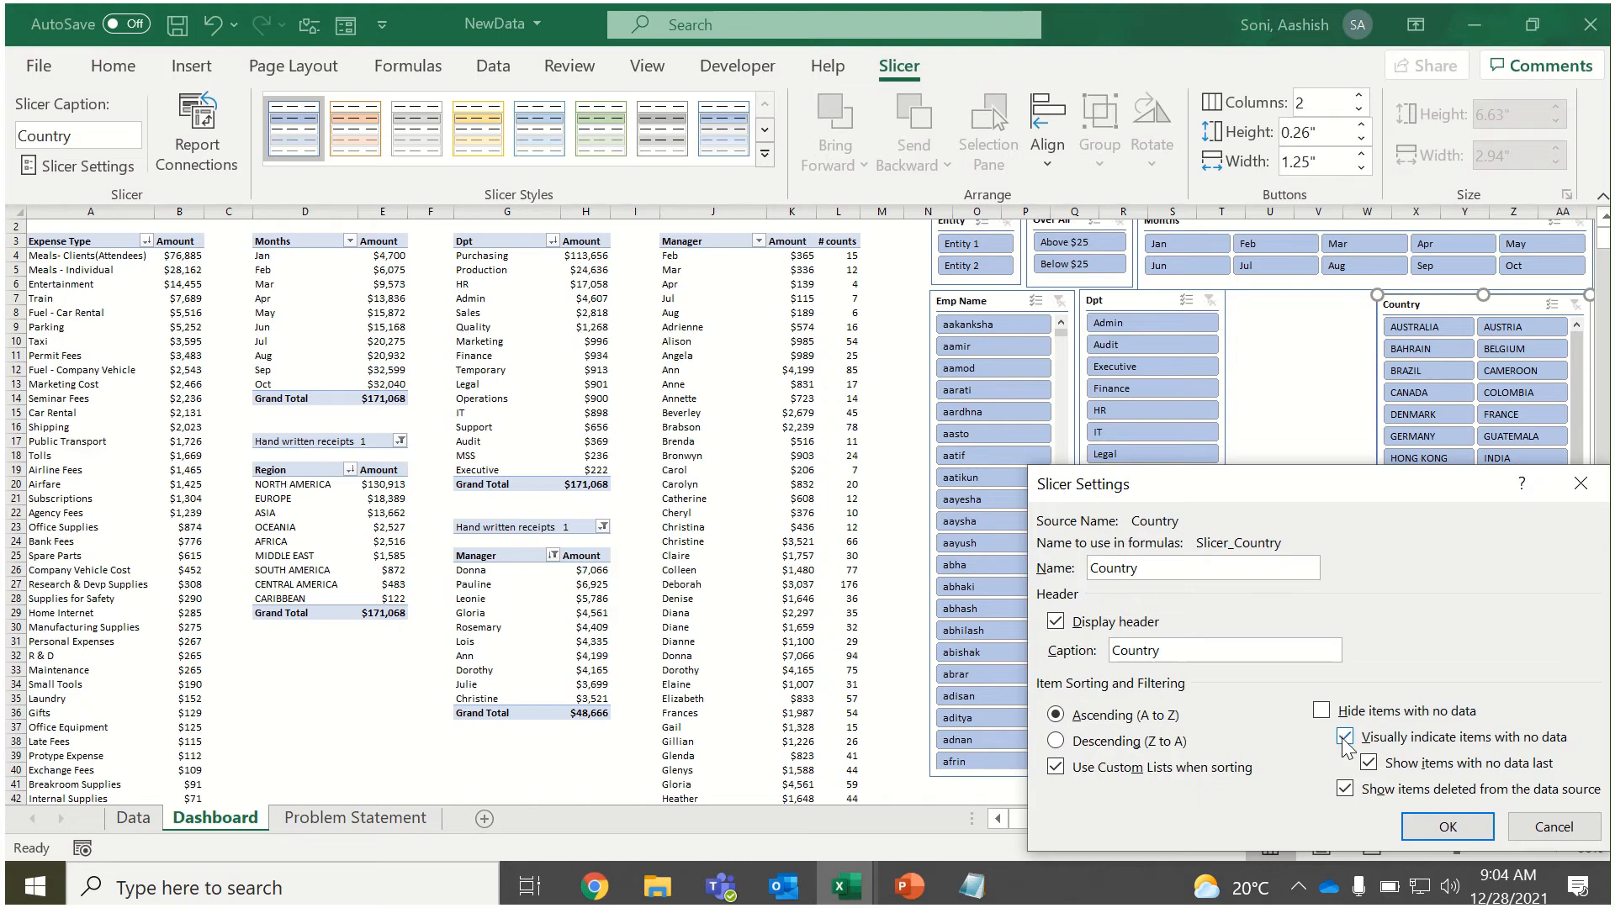
left_click(1346, 713)
left_click(1434, 824)
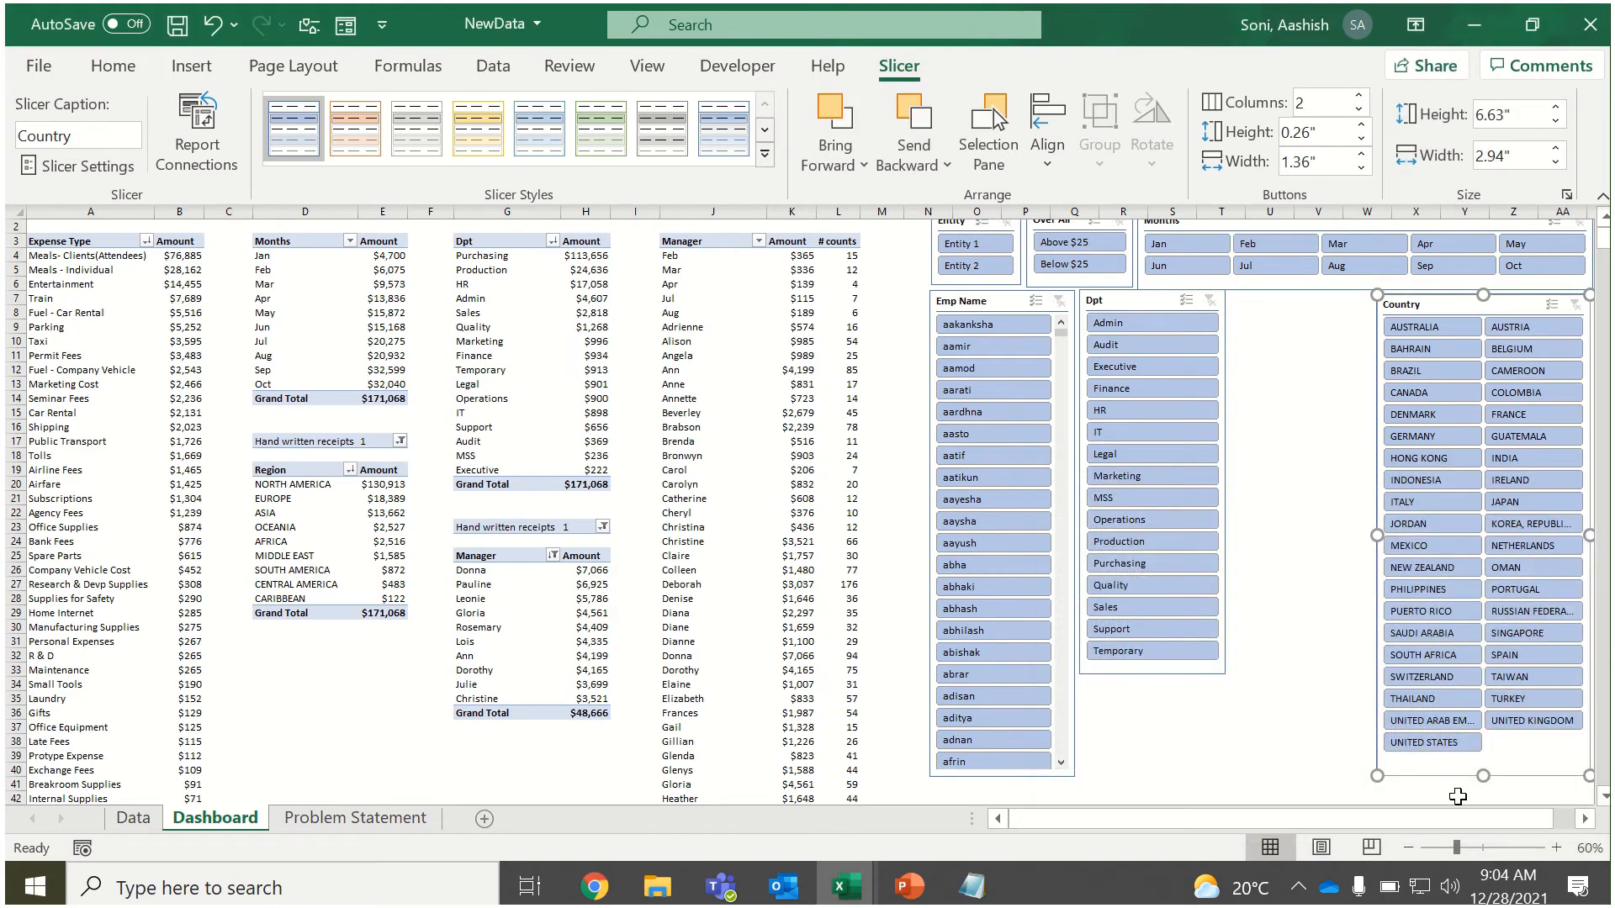
left_click_drag(1487, 777, 1490, 768)
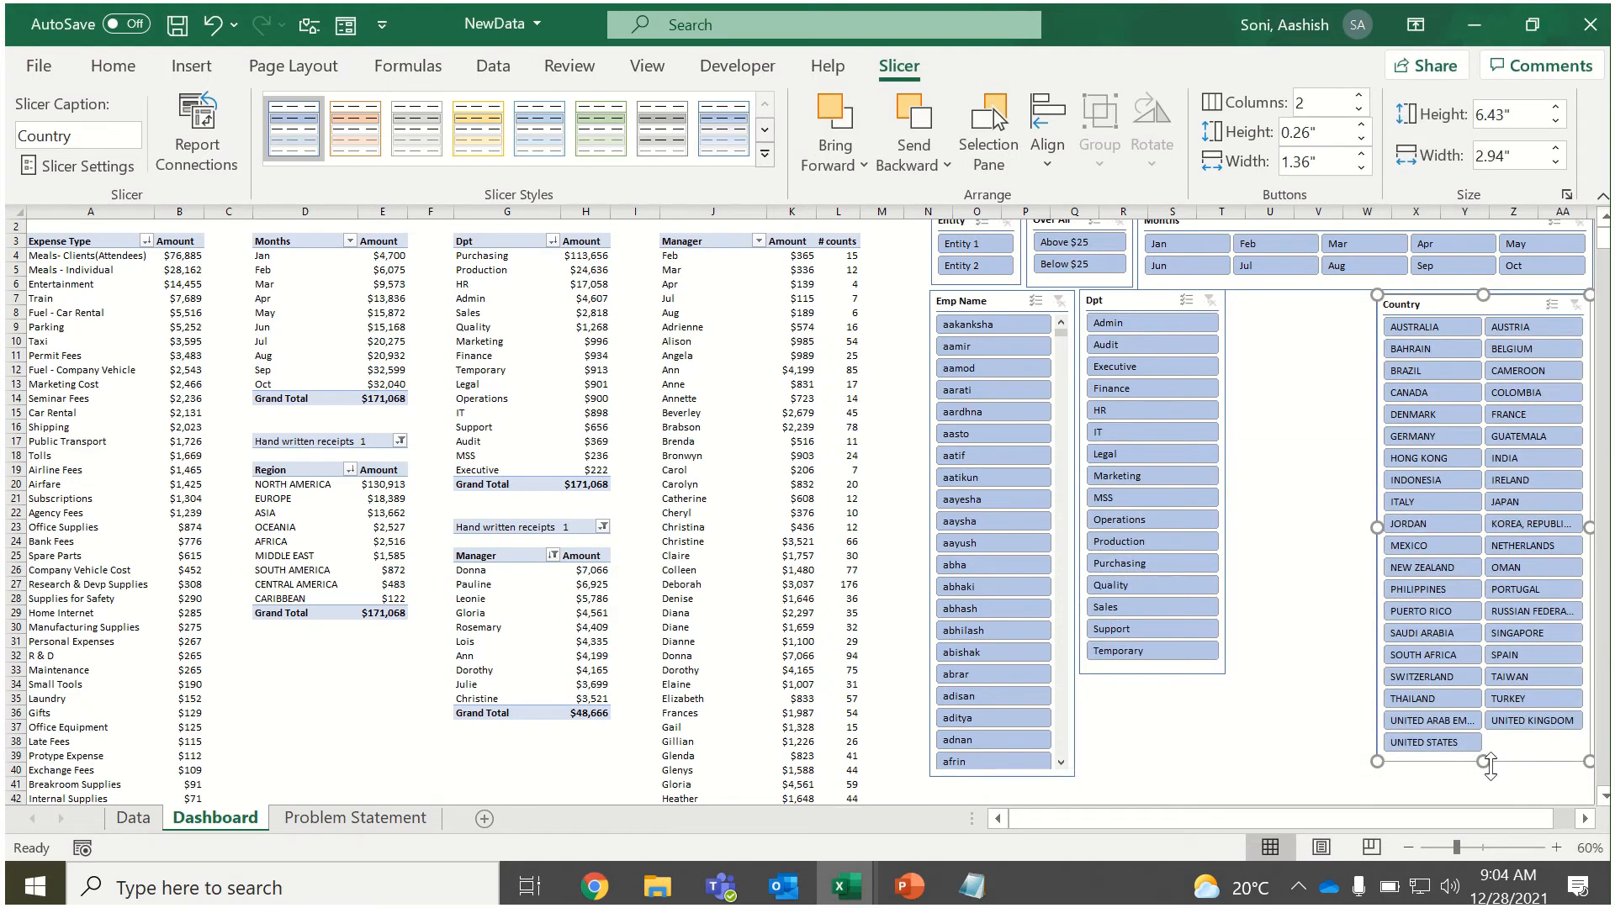
Move the Dpt slicer against the Country slicer and set the Emp Name slicer to 3 columns.
left_click_drag(1129, 300, 1276, 305)
left_click(972, 304)
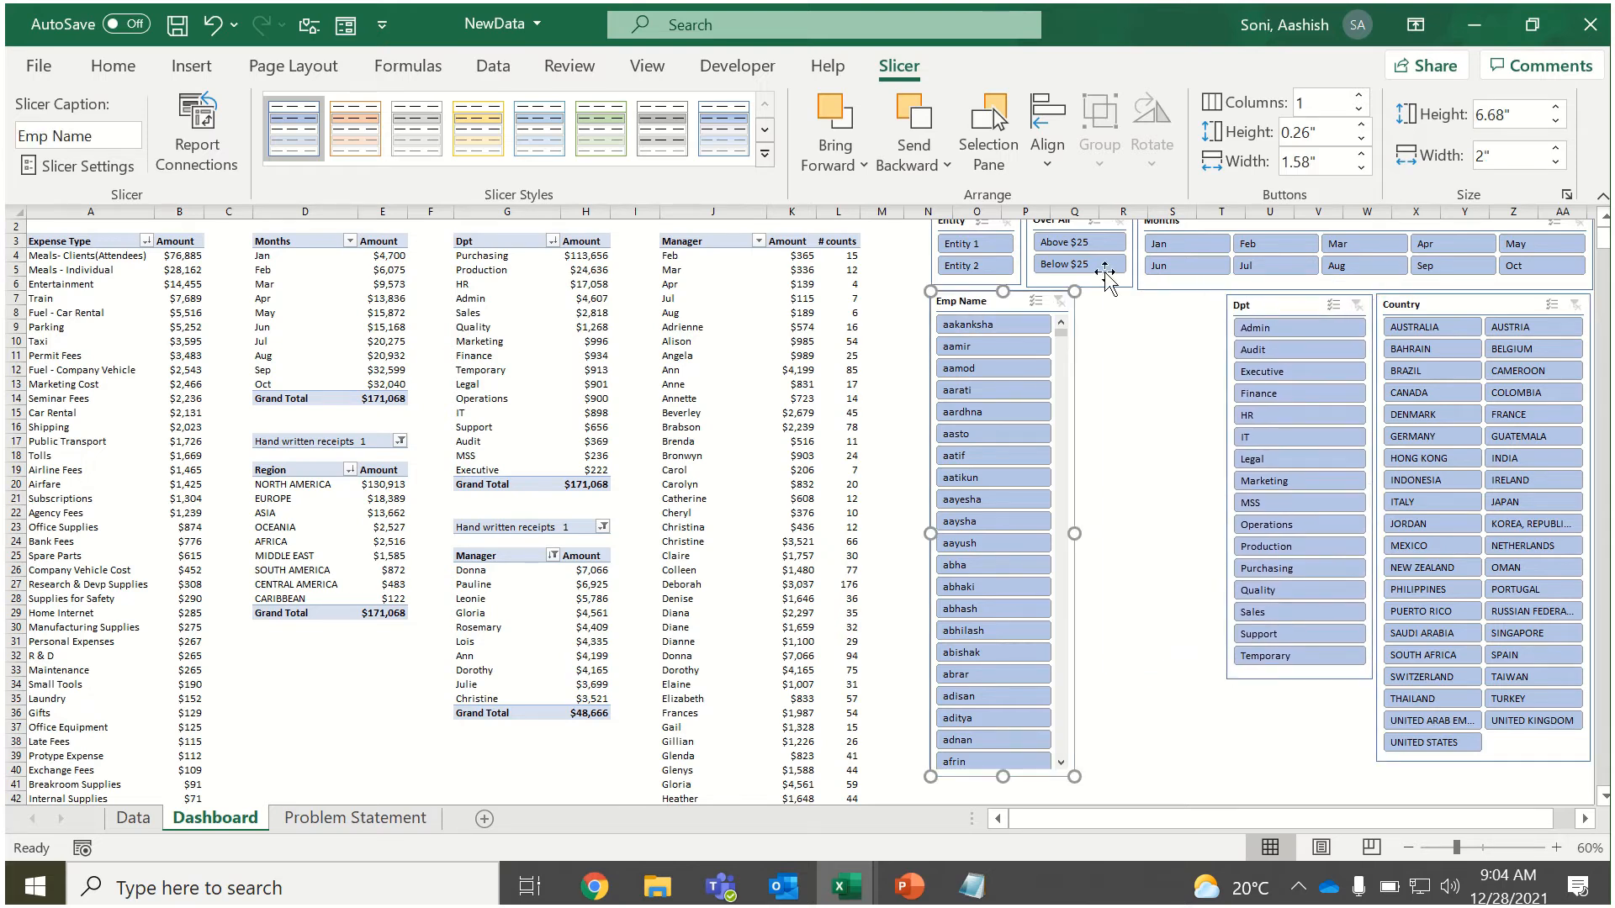
left_click(1358, 95)
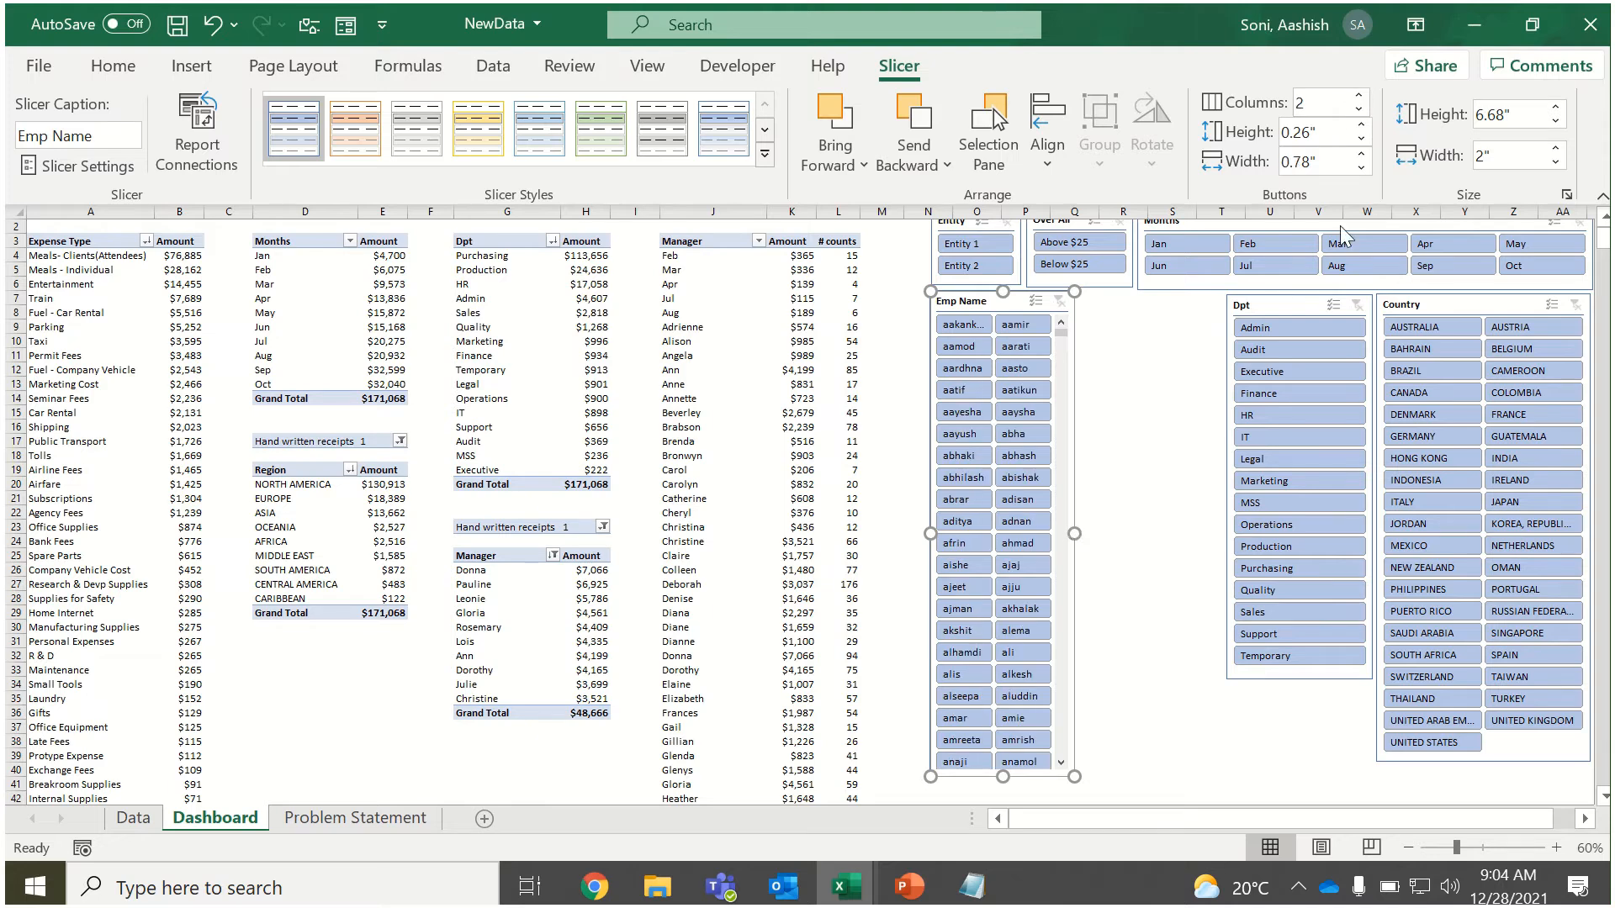
left_click(1358, 97)
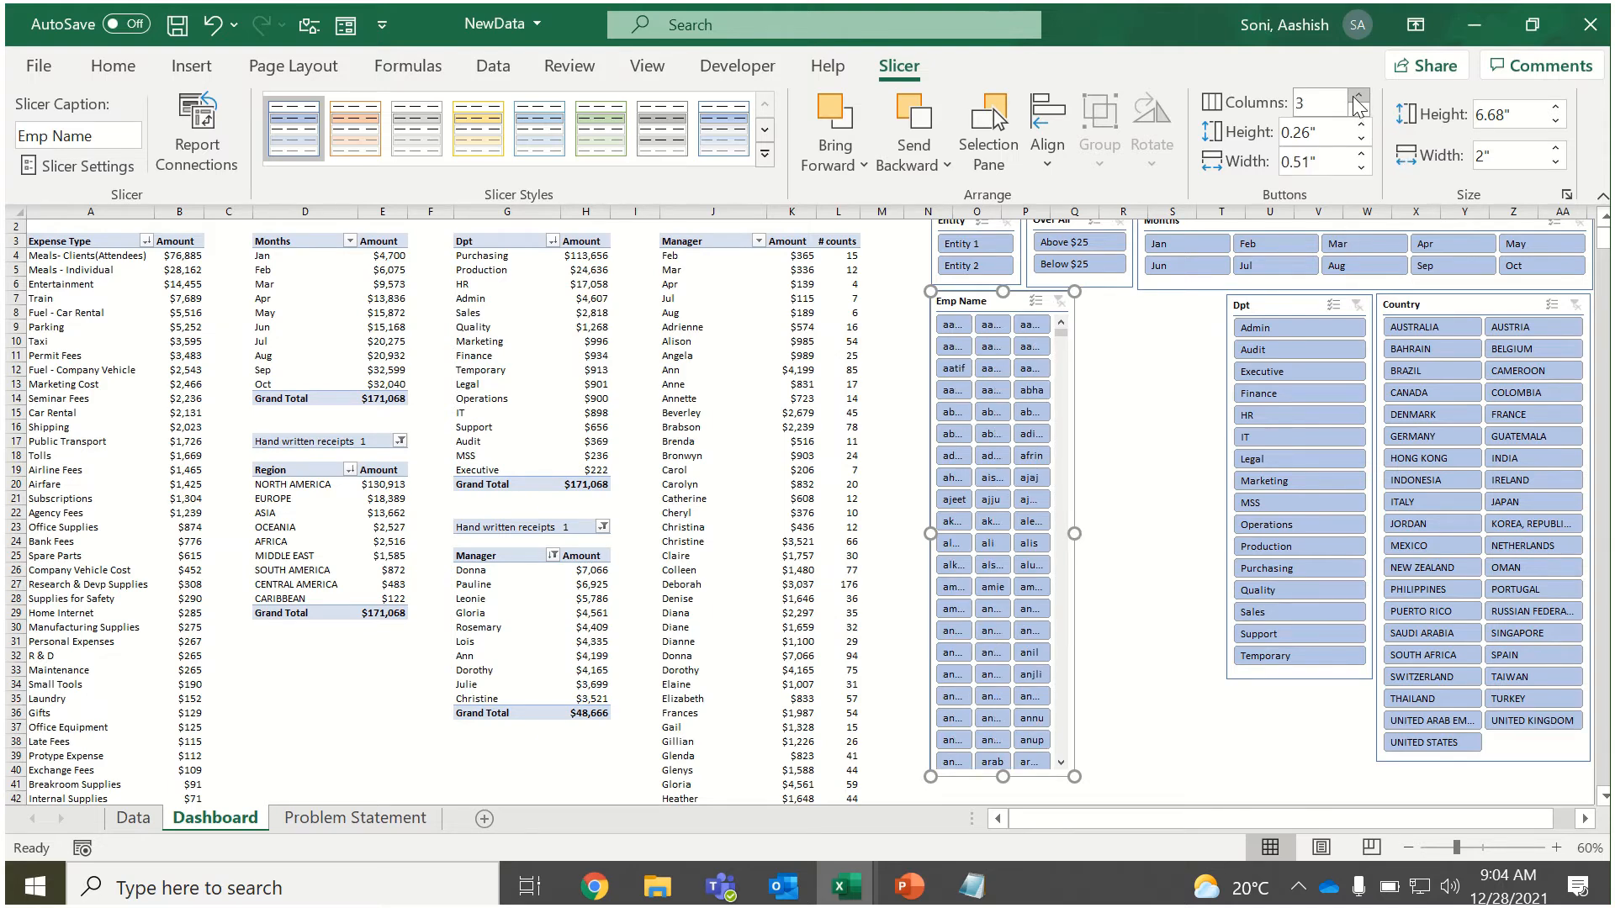
Widen the Emp Name slicer to about 4.02 inches and insert a Payment Type slicer from the Expense Type PivotTable.
left_click_drag(1079, 532, 1221, 526)
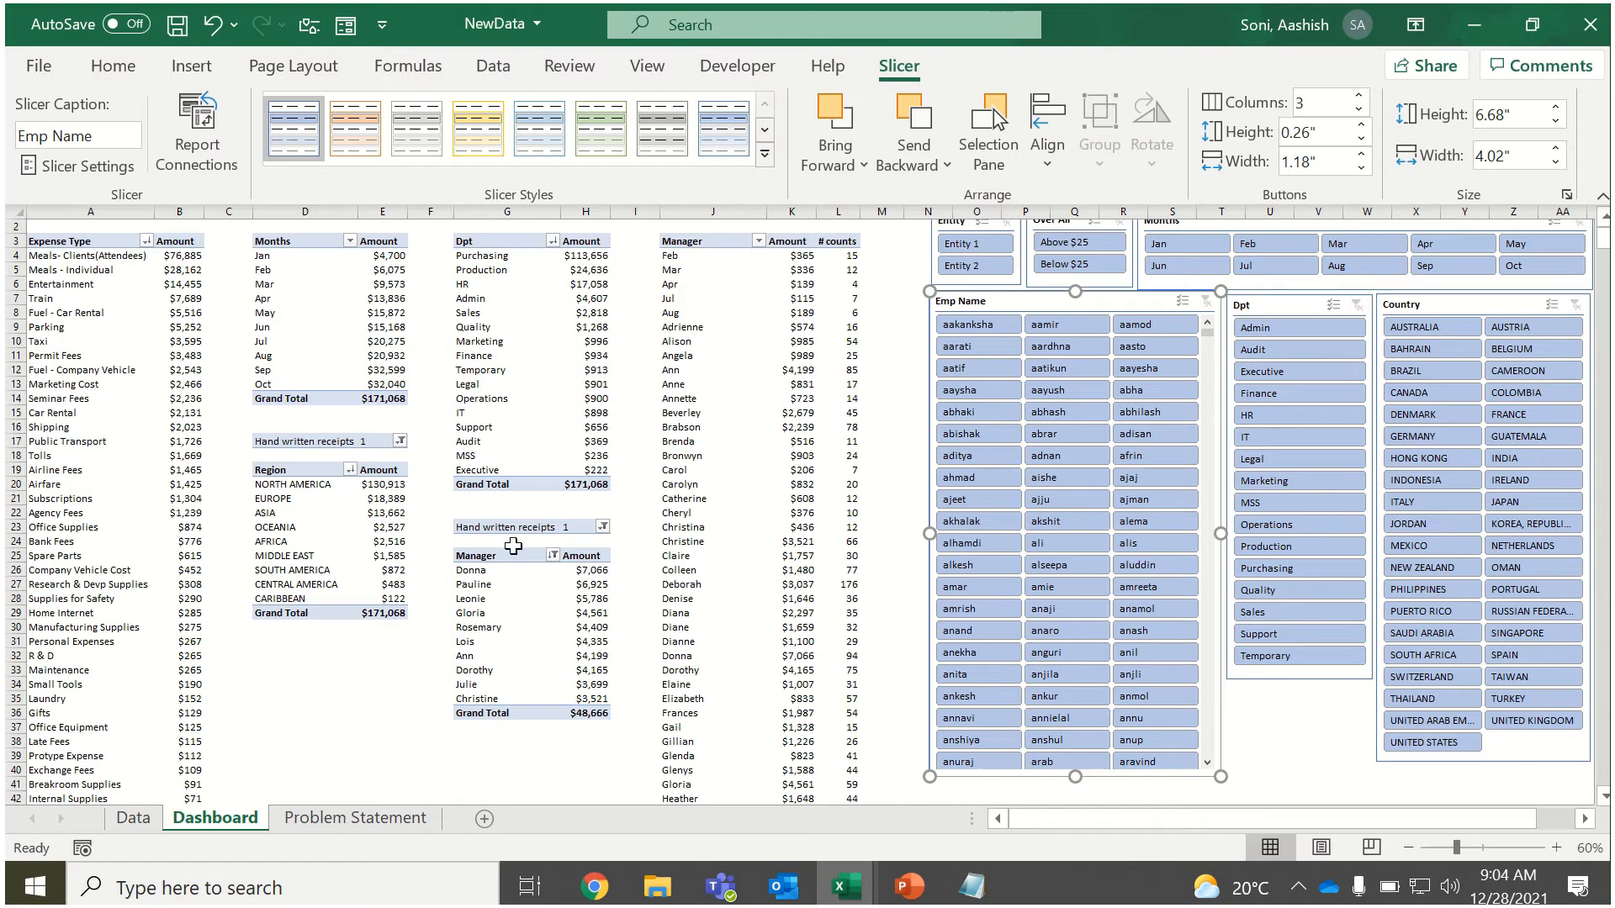
left_click(81, 462)
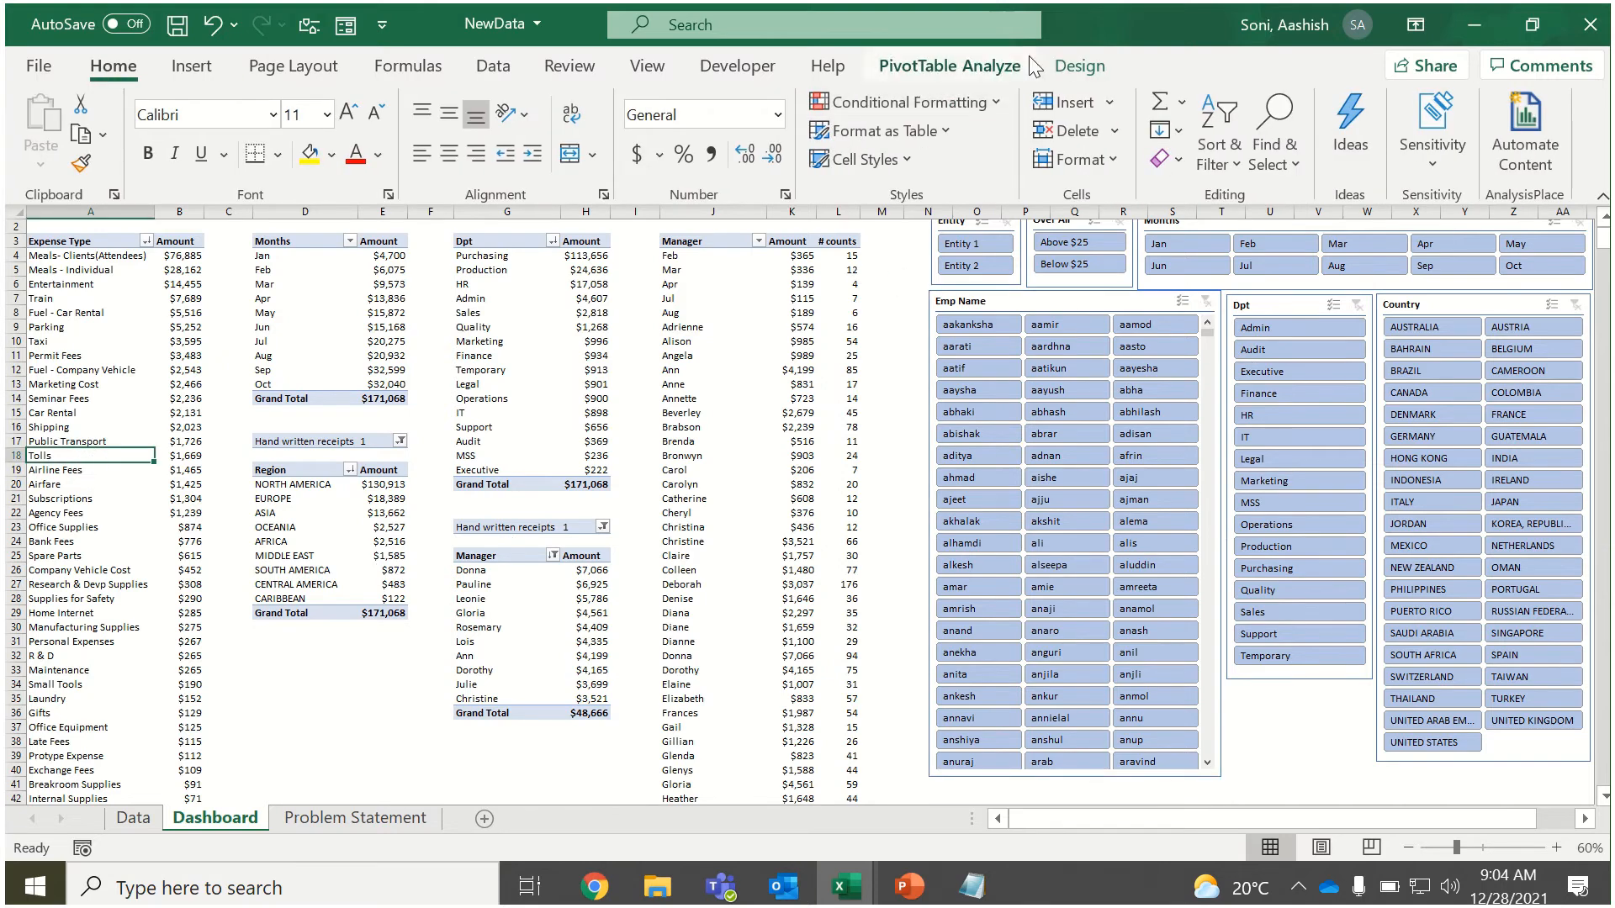
left_click(1064, 66)
left_click(1006, 67)
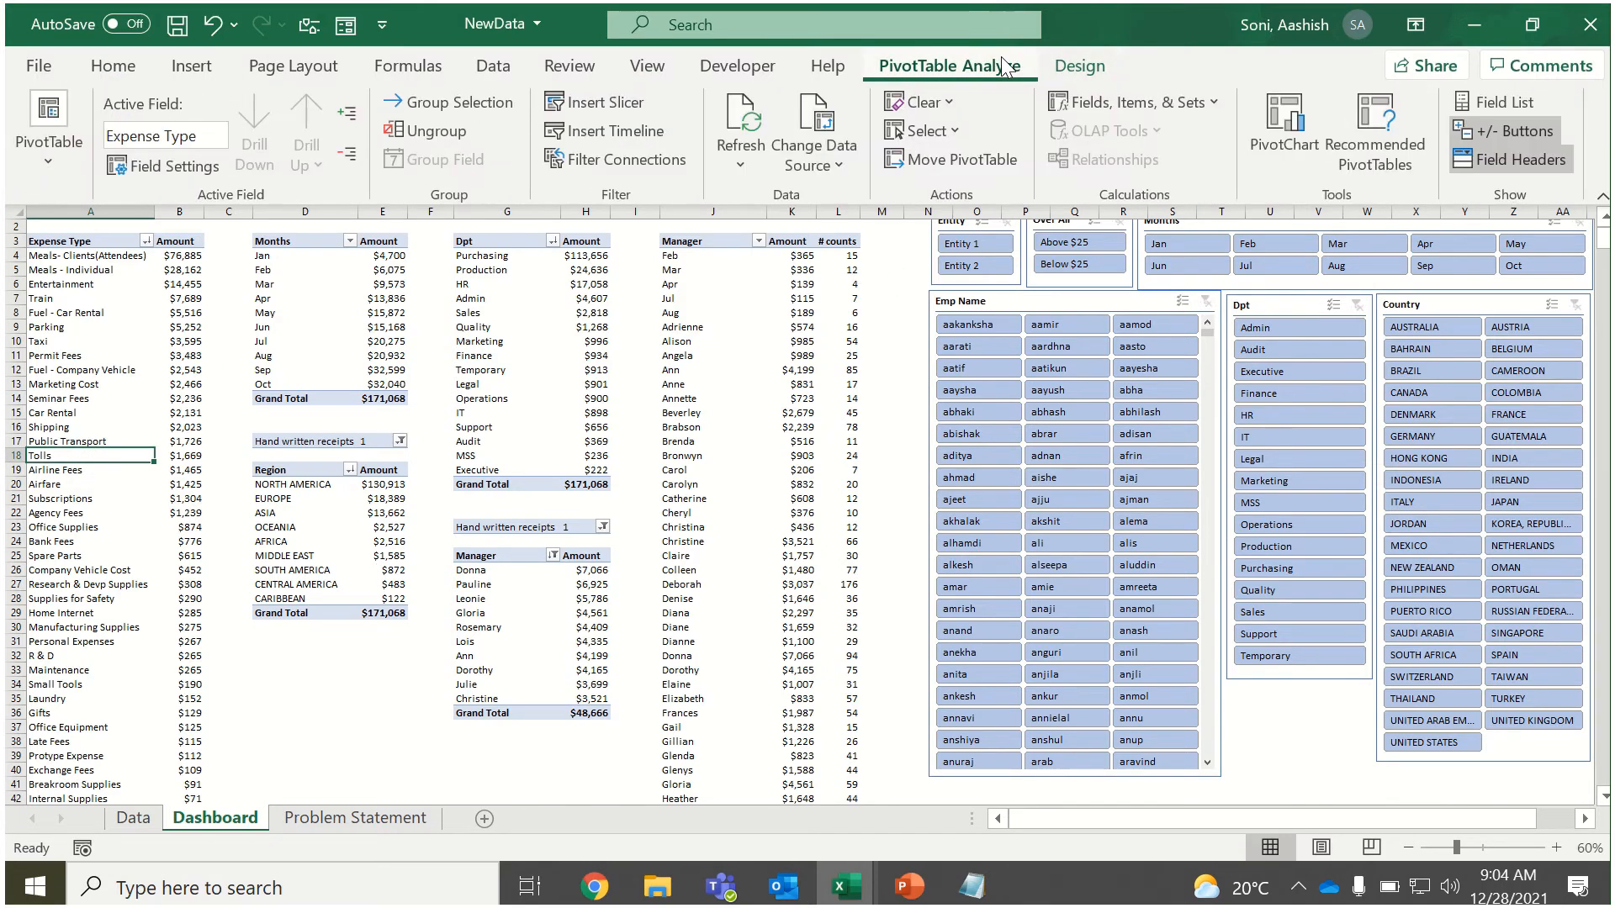
left_click(592, 103)
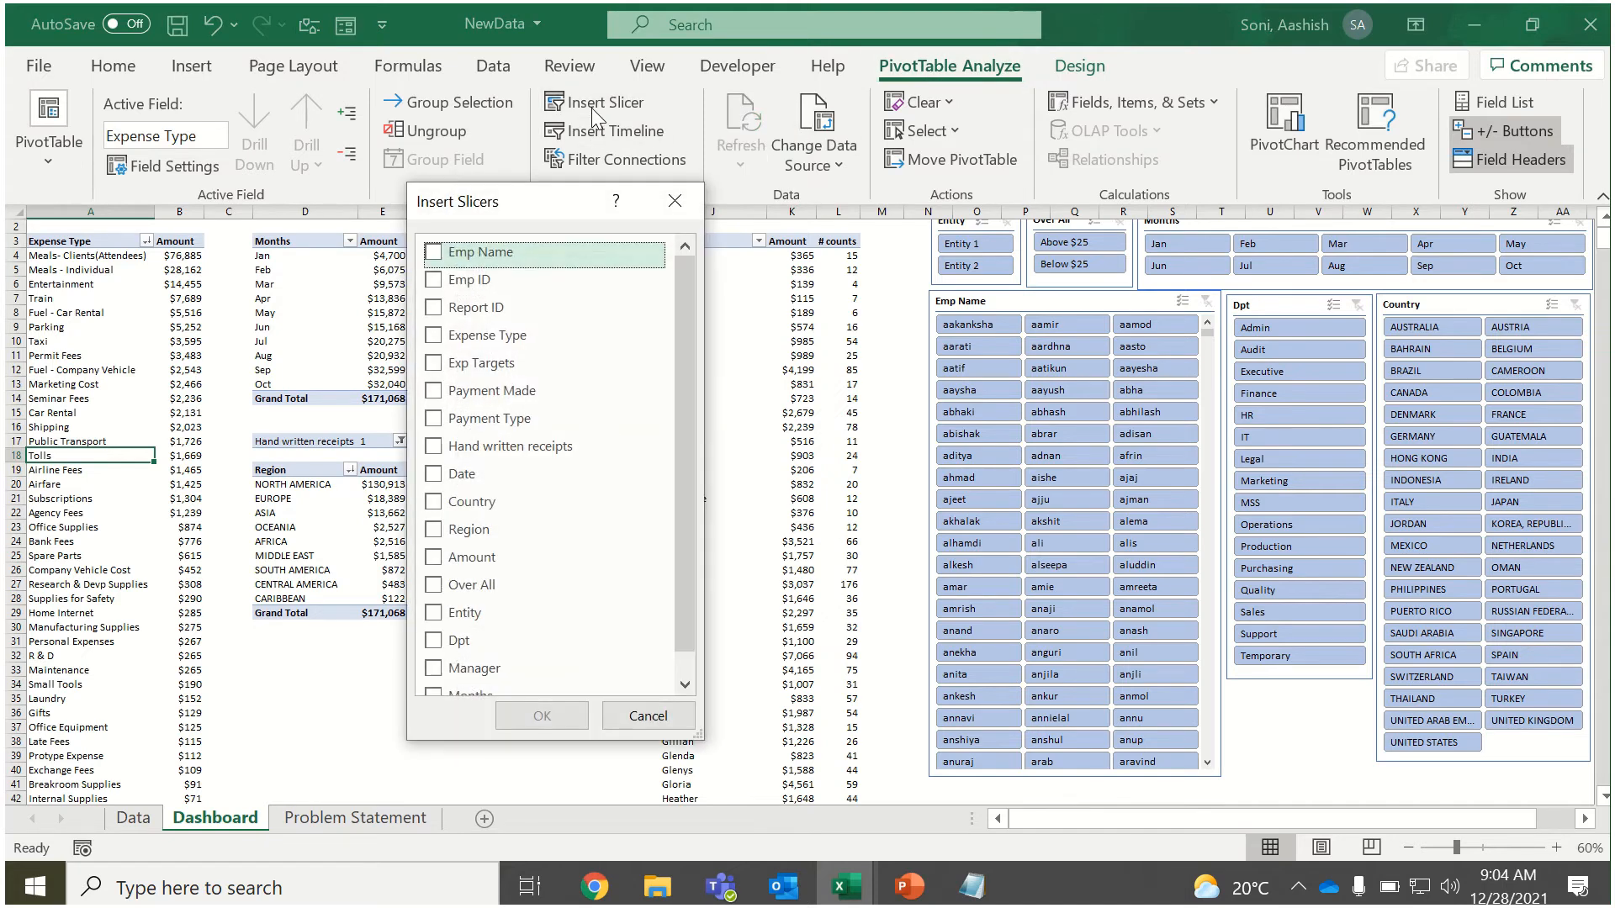
left_click(679, 664)
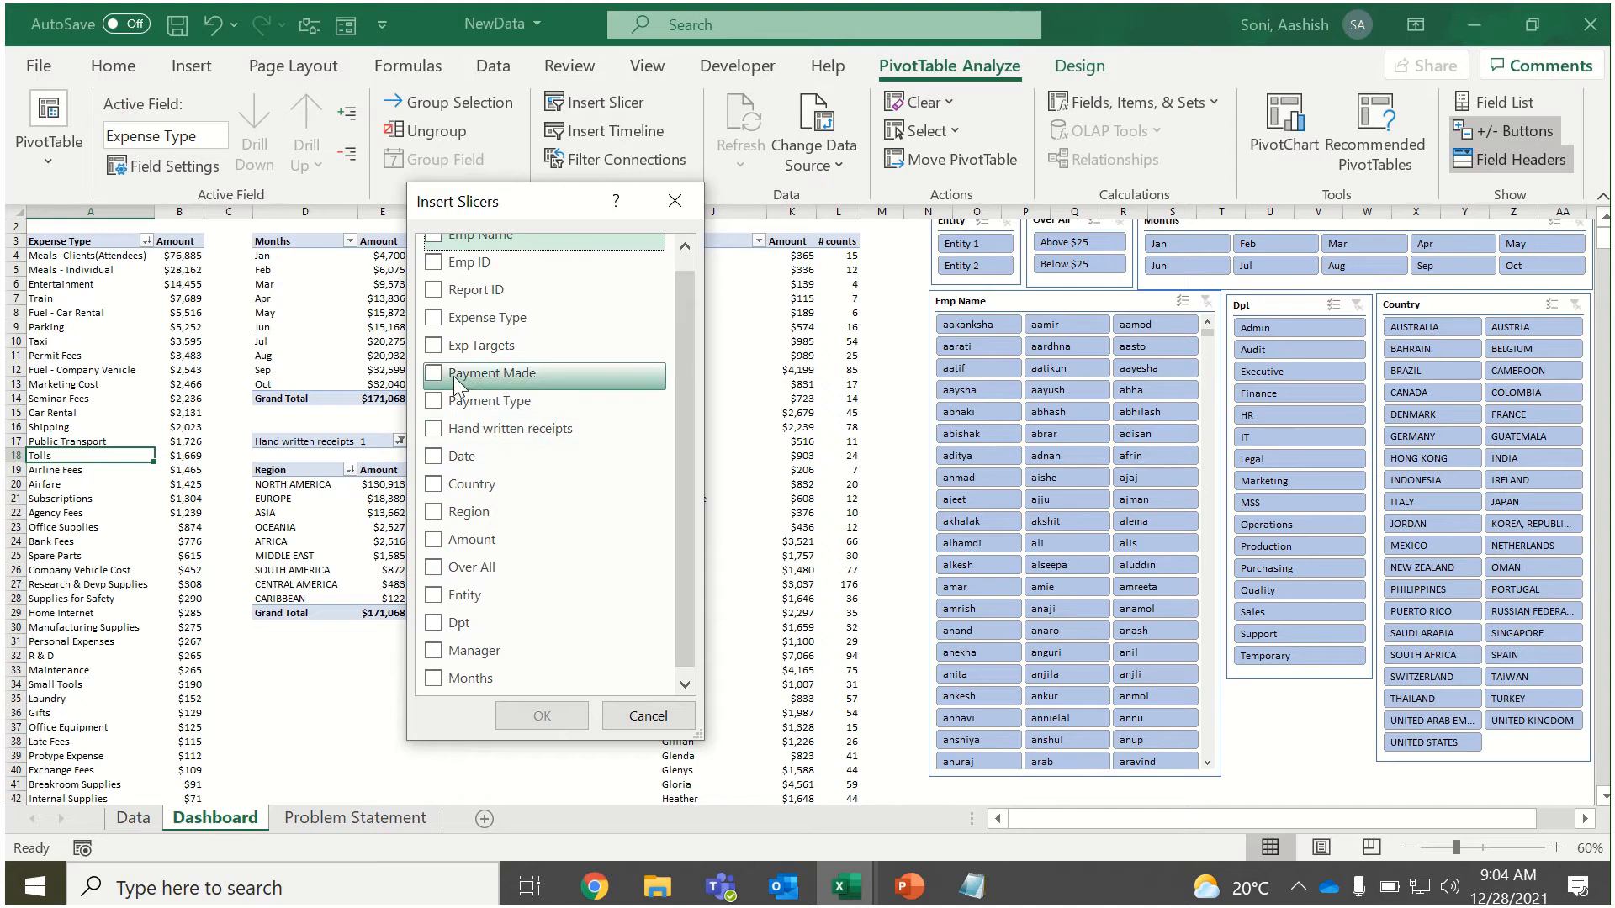
left_click(454, 401)
left_click(542, 716)
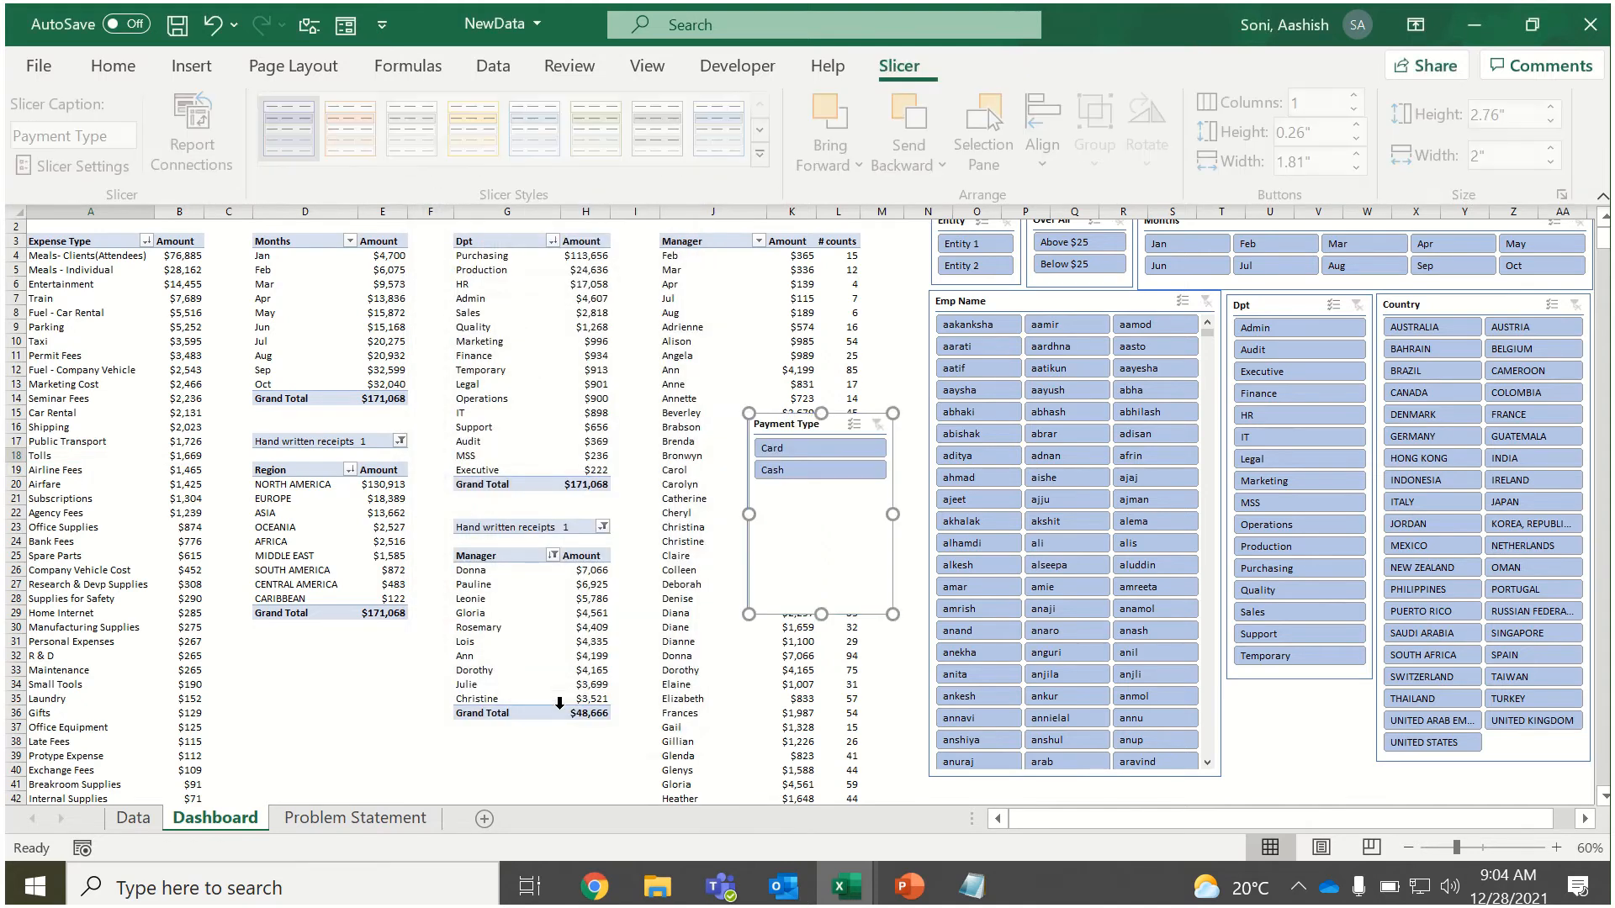
Shorten the Payment Type slicer to about 1.25 inches and place it directly under the Dpt slicer.
left_click_drag(821, 613, 821, 505)
left_click_drag(821, 431, 1297, 698)
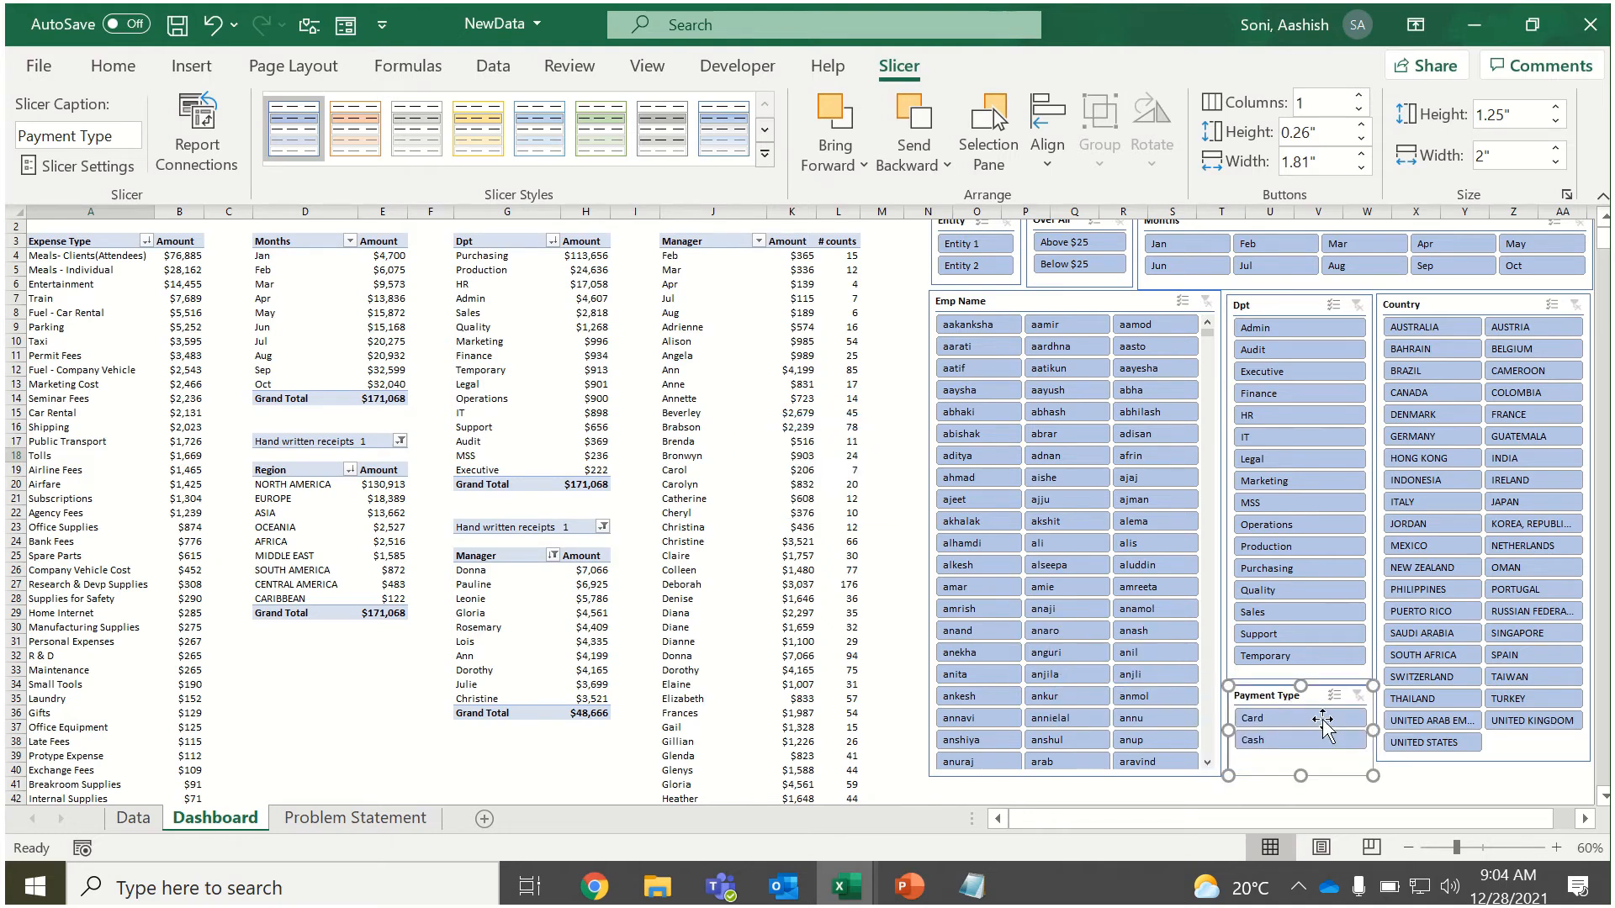
left_click(1417, 795)
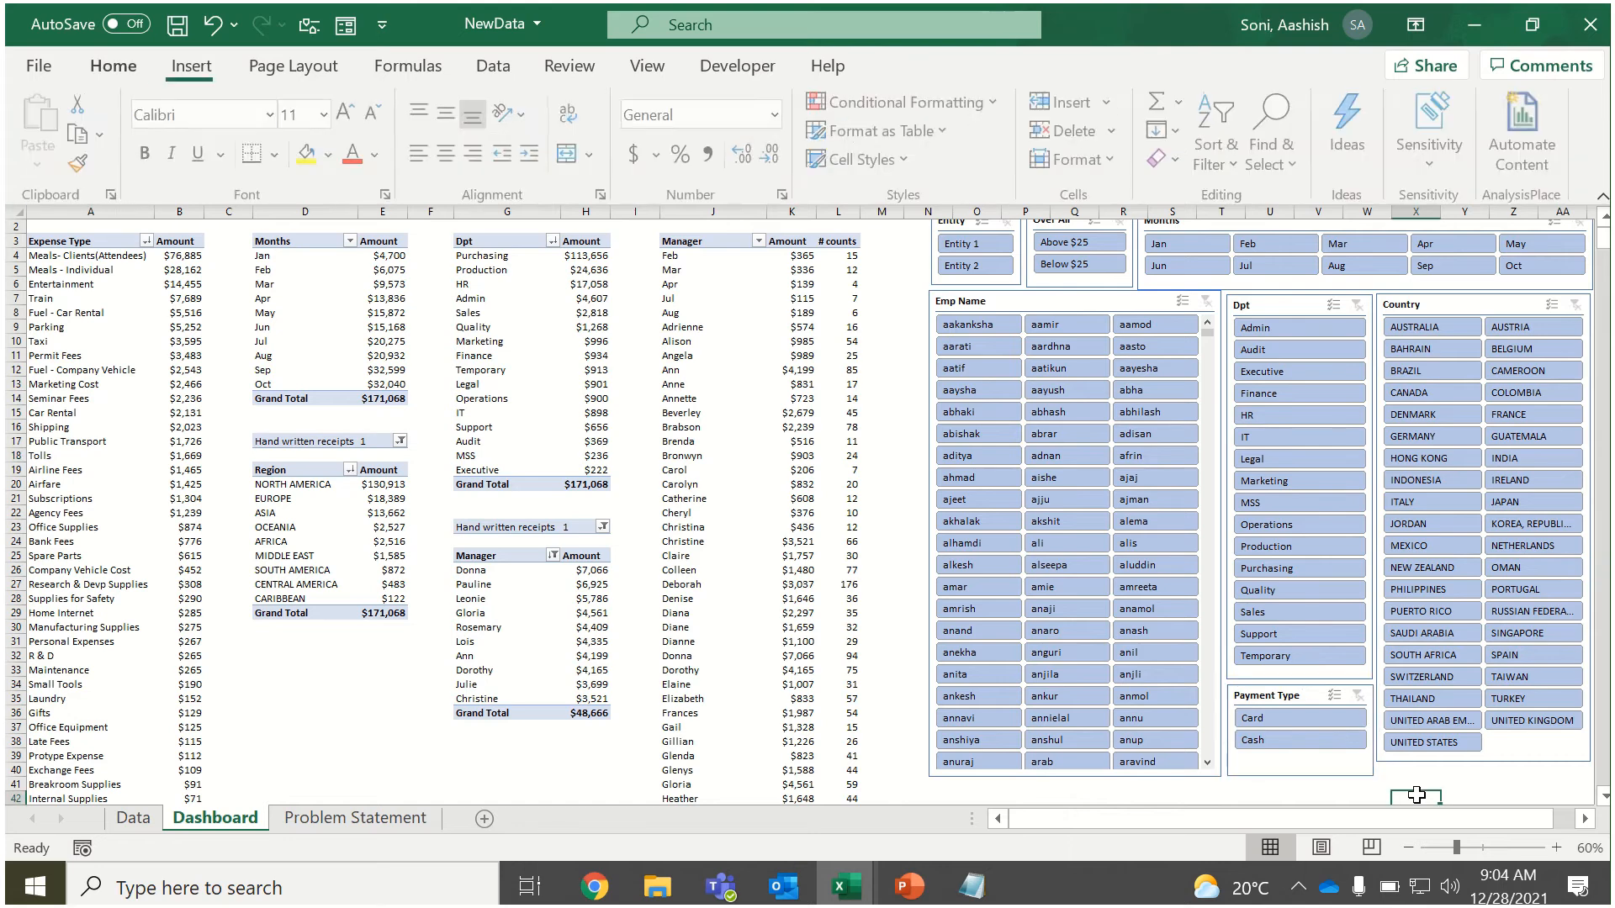
Insert an Exp Targets slicer from the Expense Type PivotTable and shorten it to about 1.16 inches.
left_click(679, 338)
left_click(699, 303)
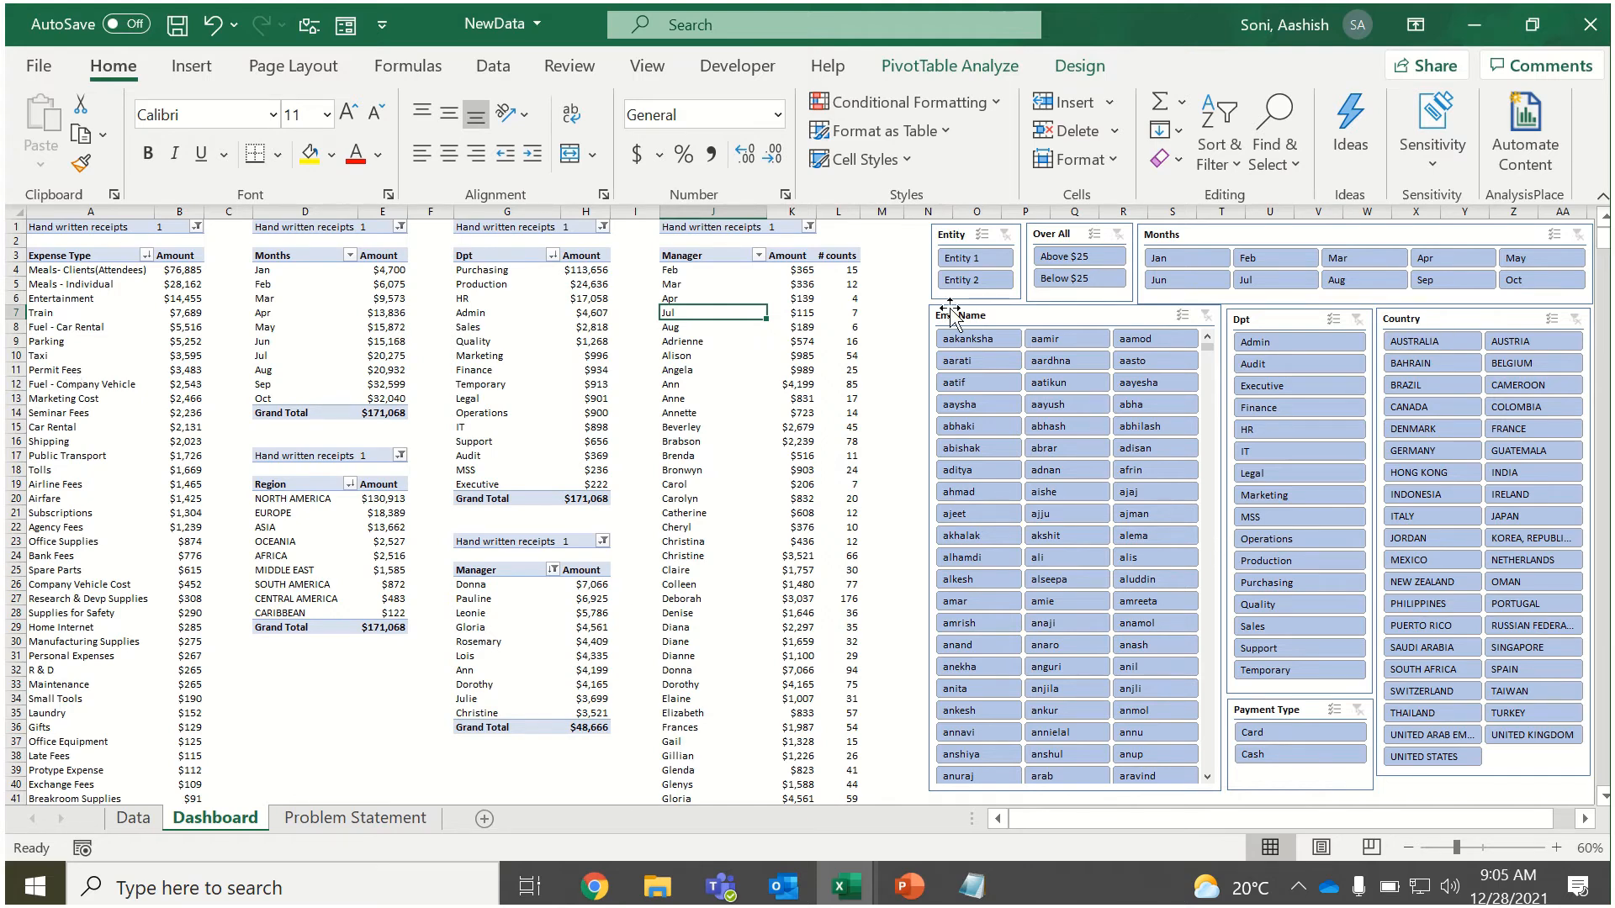
left_click(191, 341)
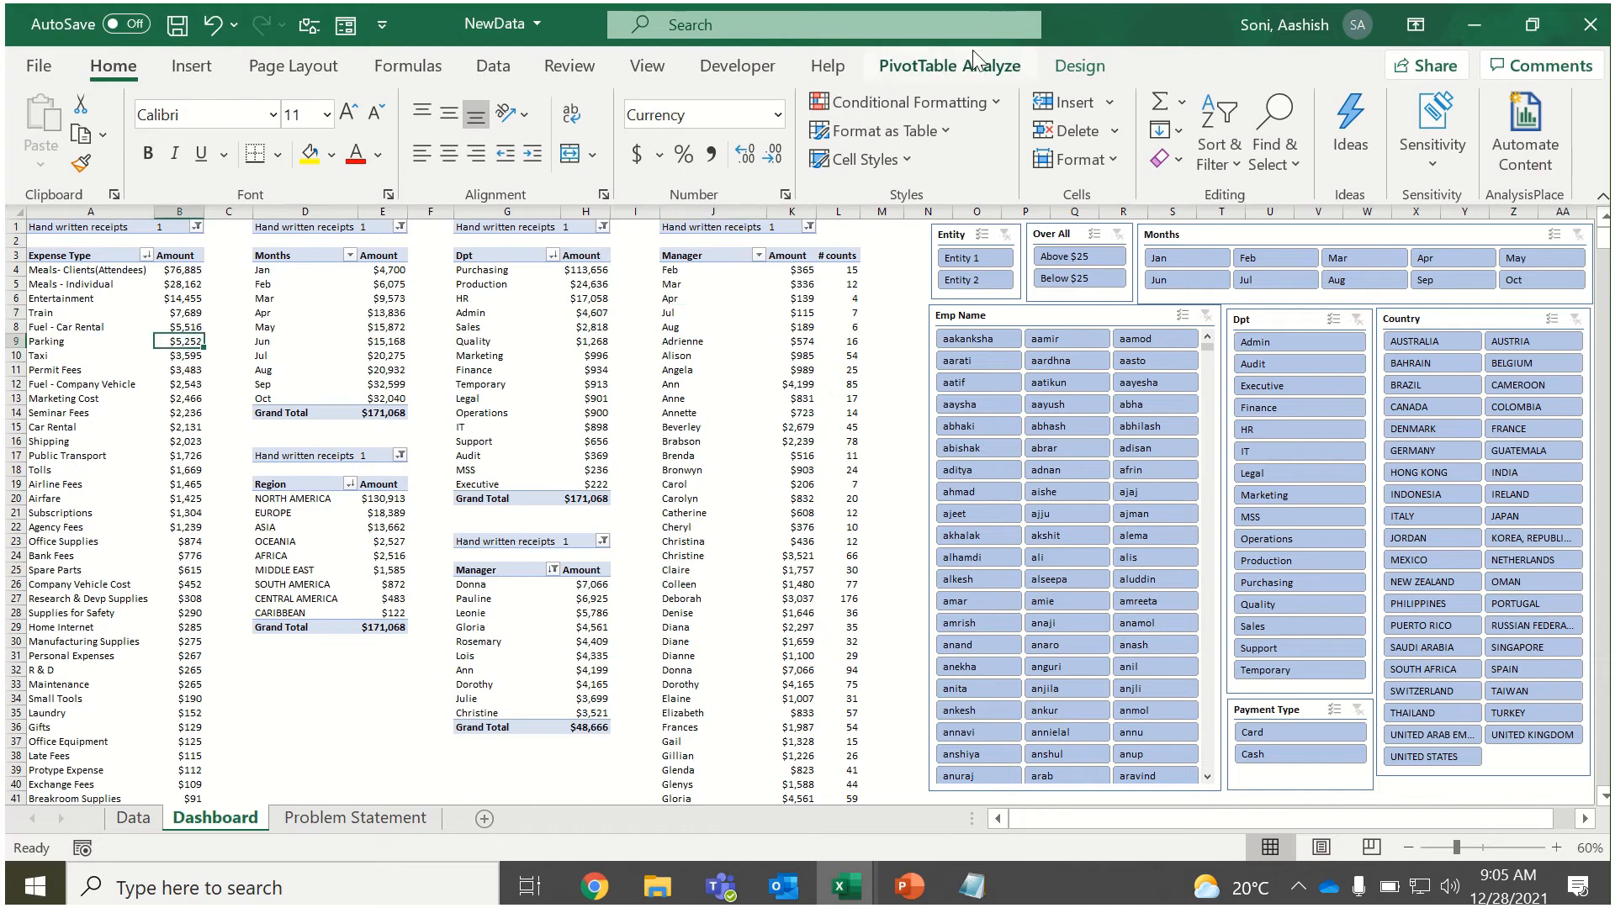
left_click(949, 65)
left_click(569, 102)
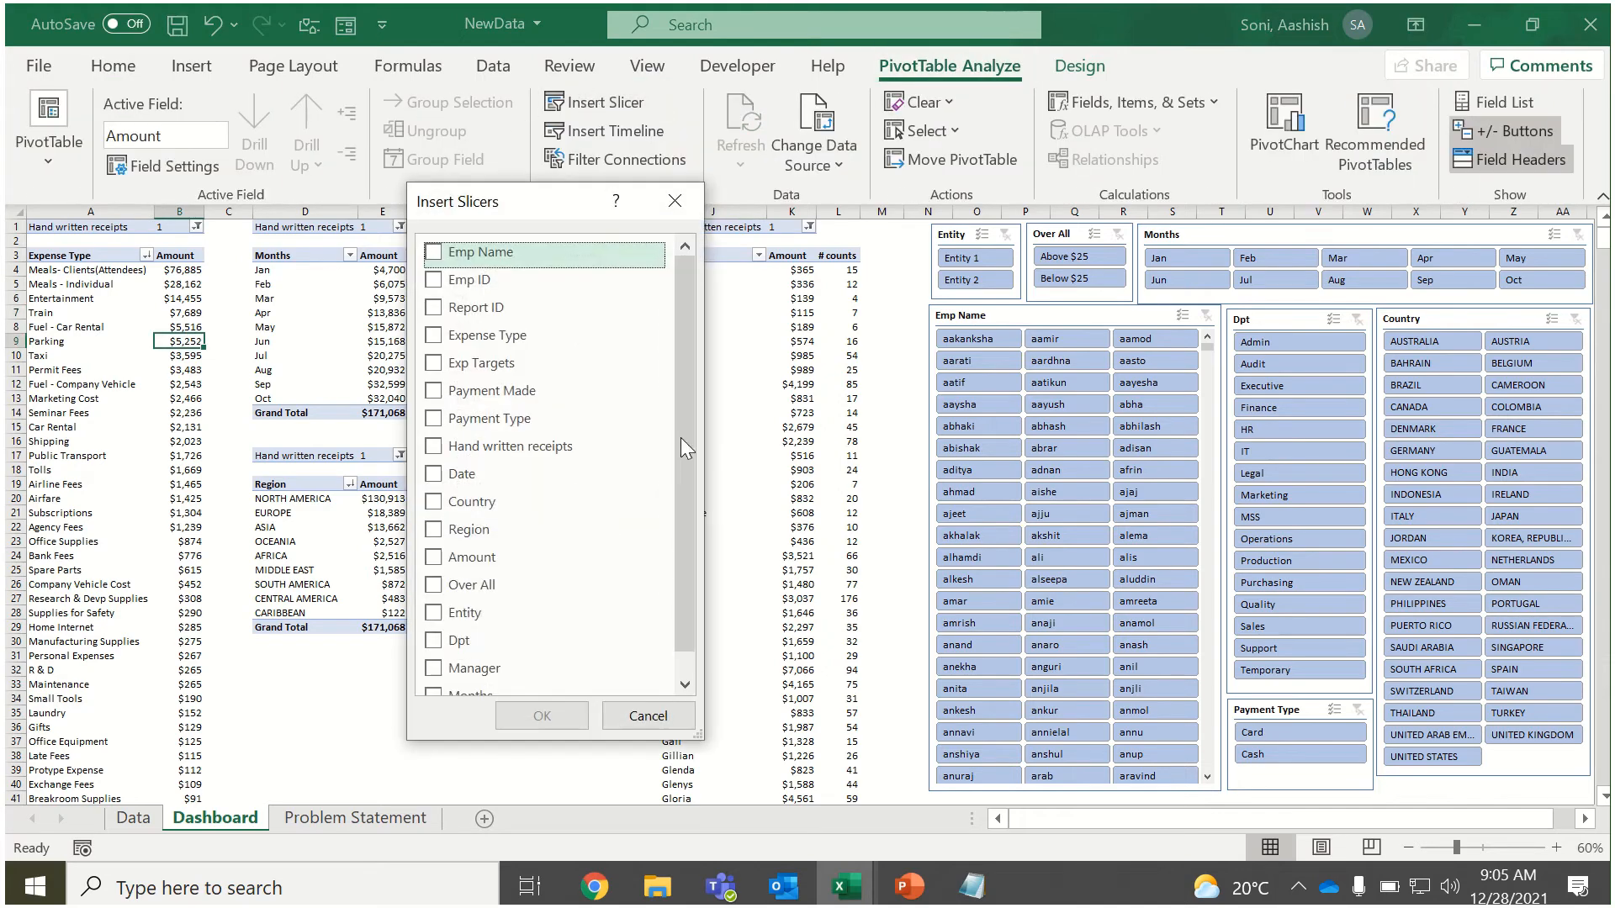
left_click(433, 364)
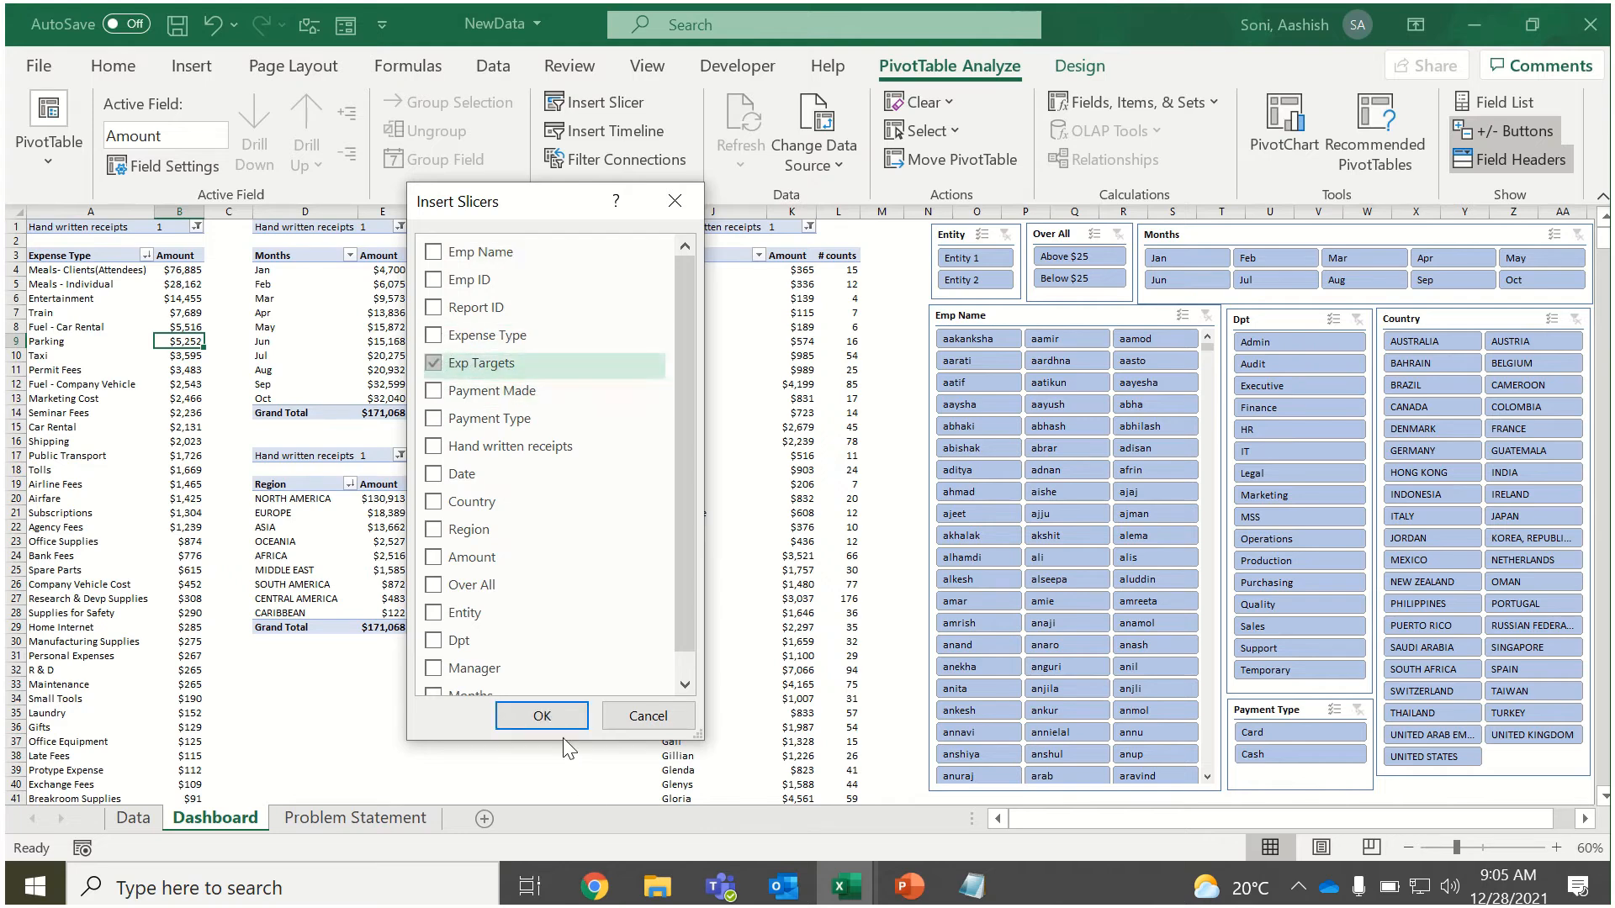
left_click(541, 716)
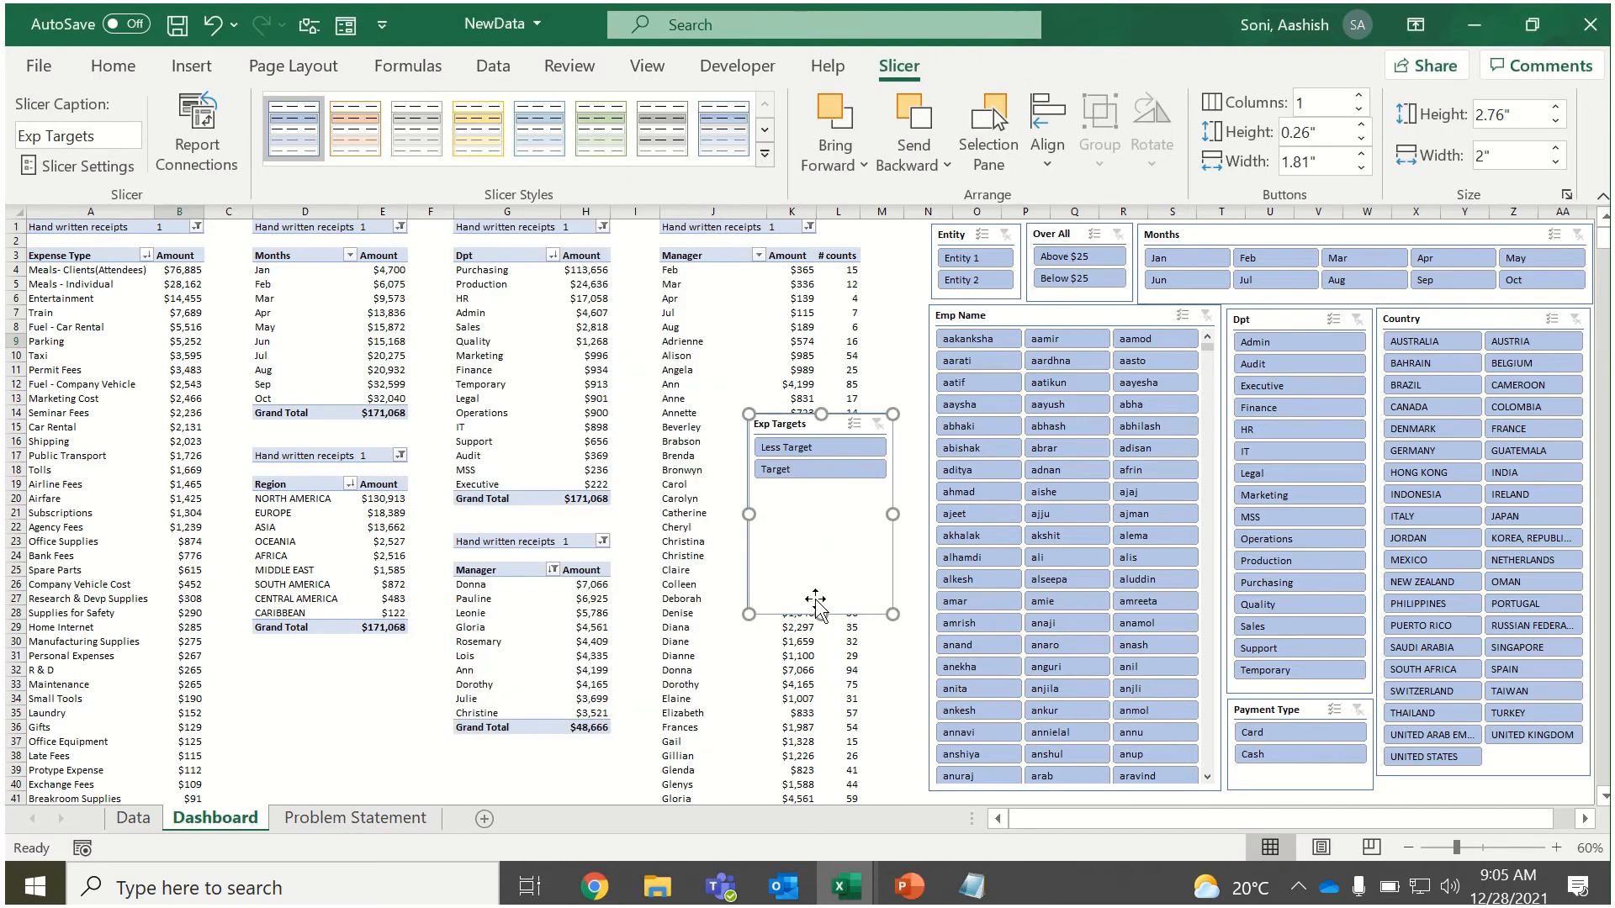
left_click_drag(822, 614, 822, 498)
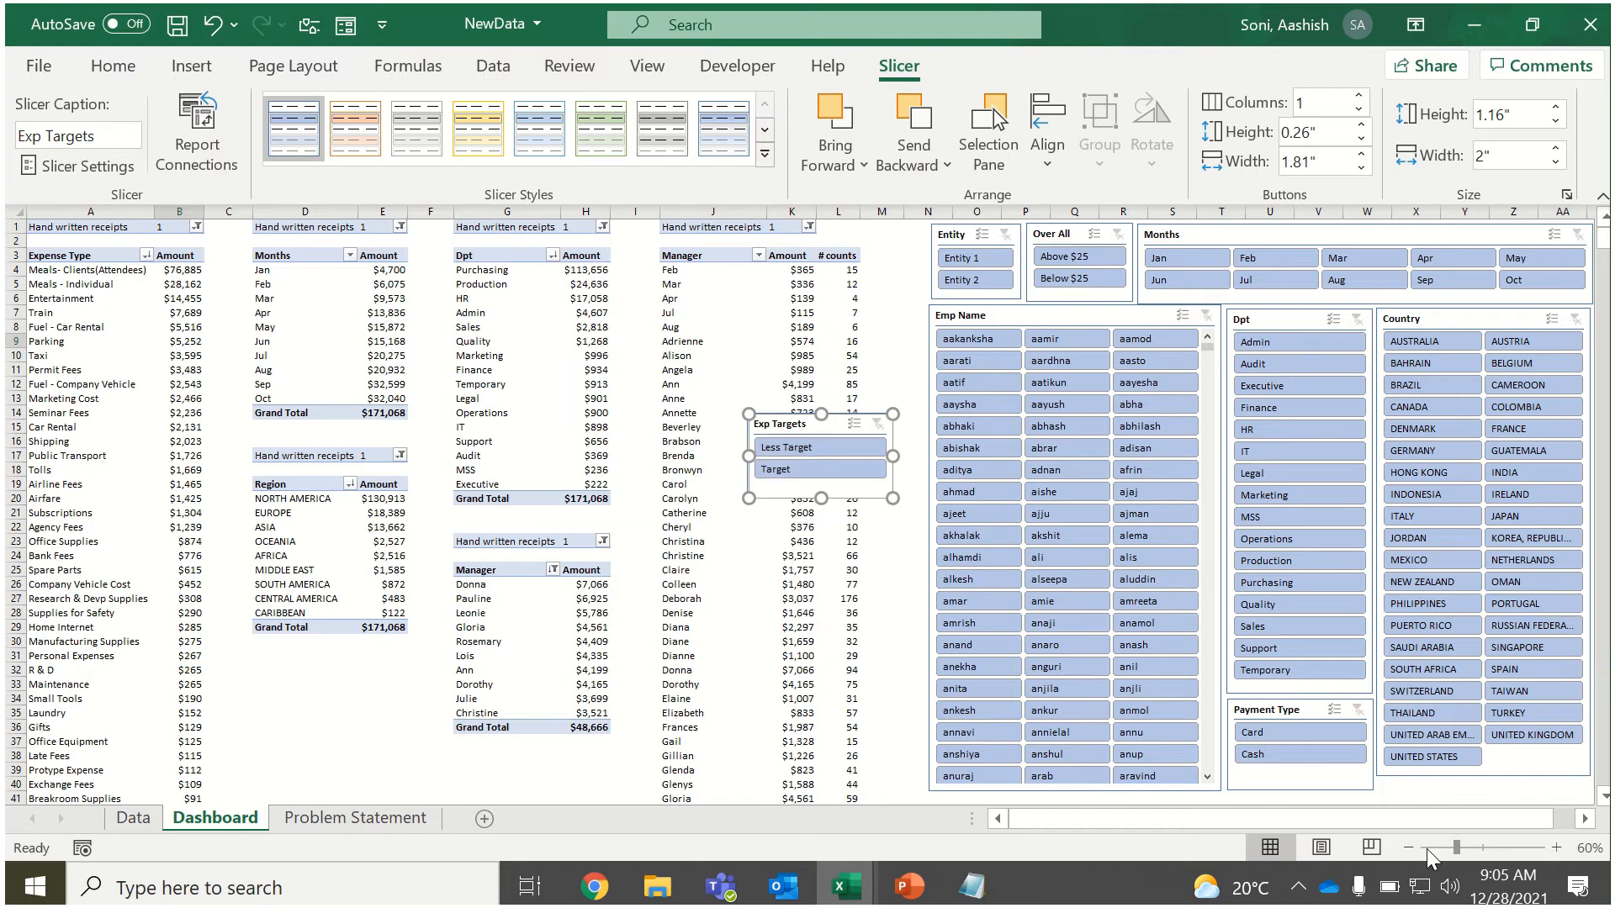
Shorten the Emp Name slicer to about 5.38 inches and place the Exp Targets slicer beneath it.
left_click(1349, 785)
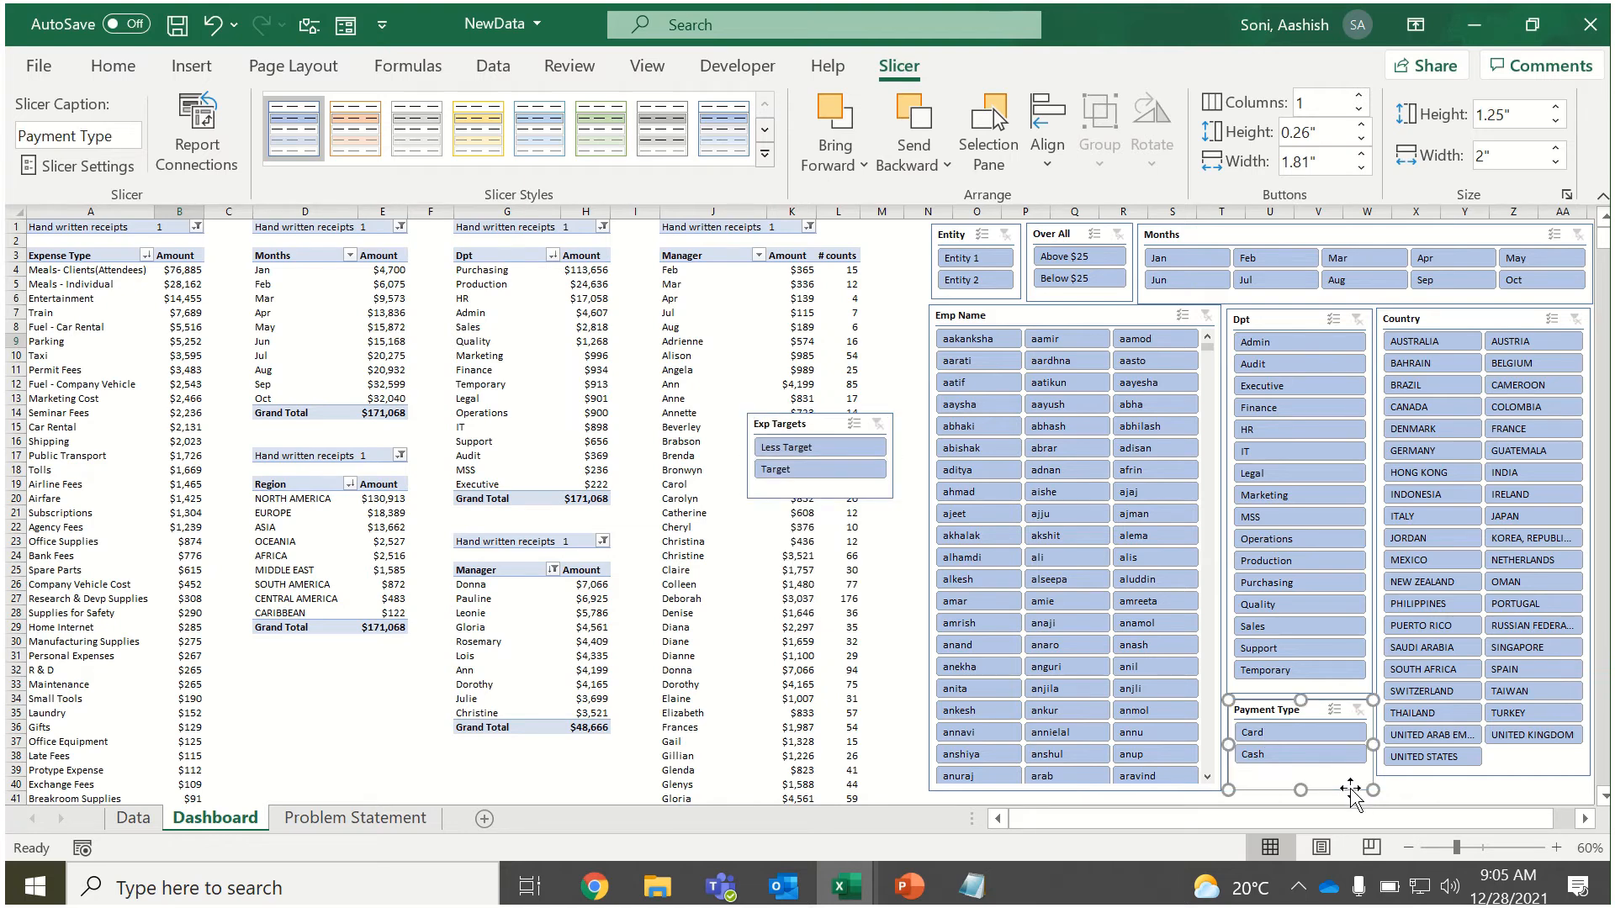
left_click(1082, 787)
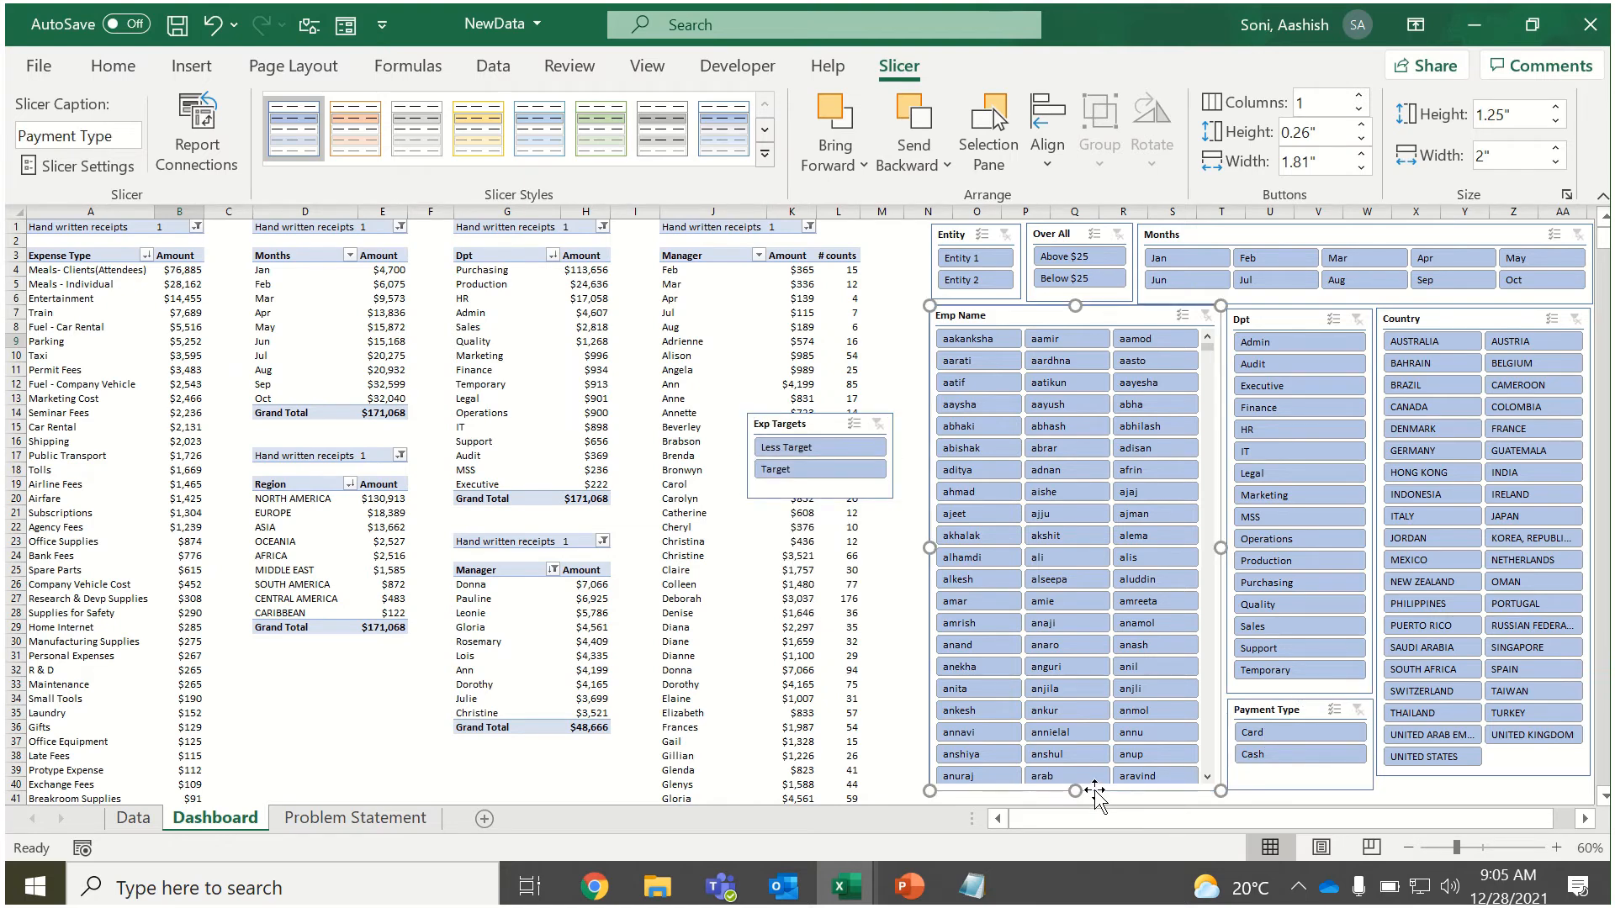
left_click_drag(1075, 790, 1078, 694)
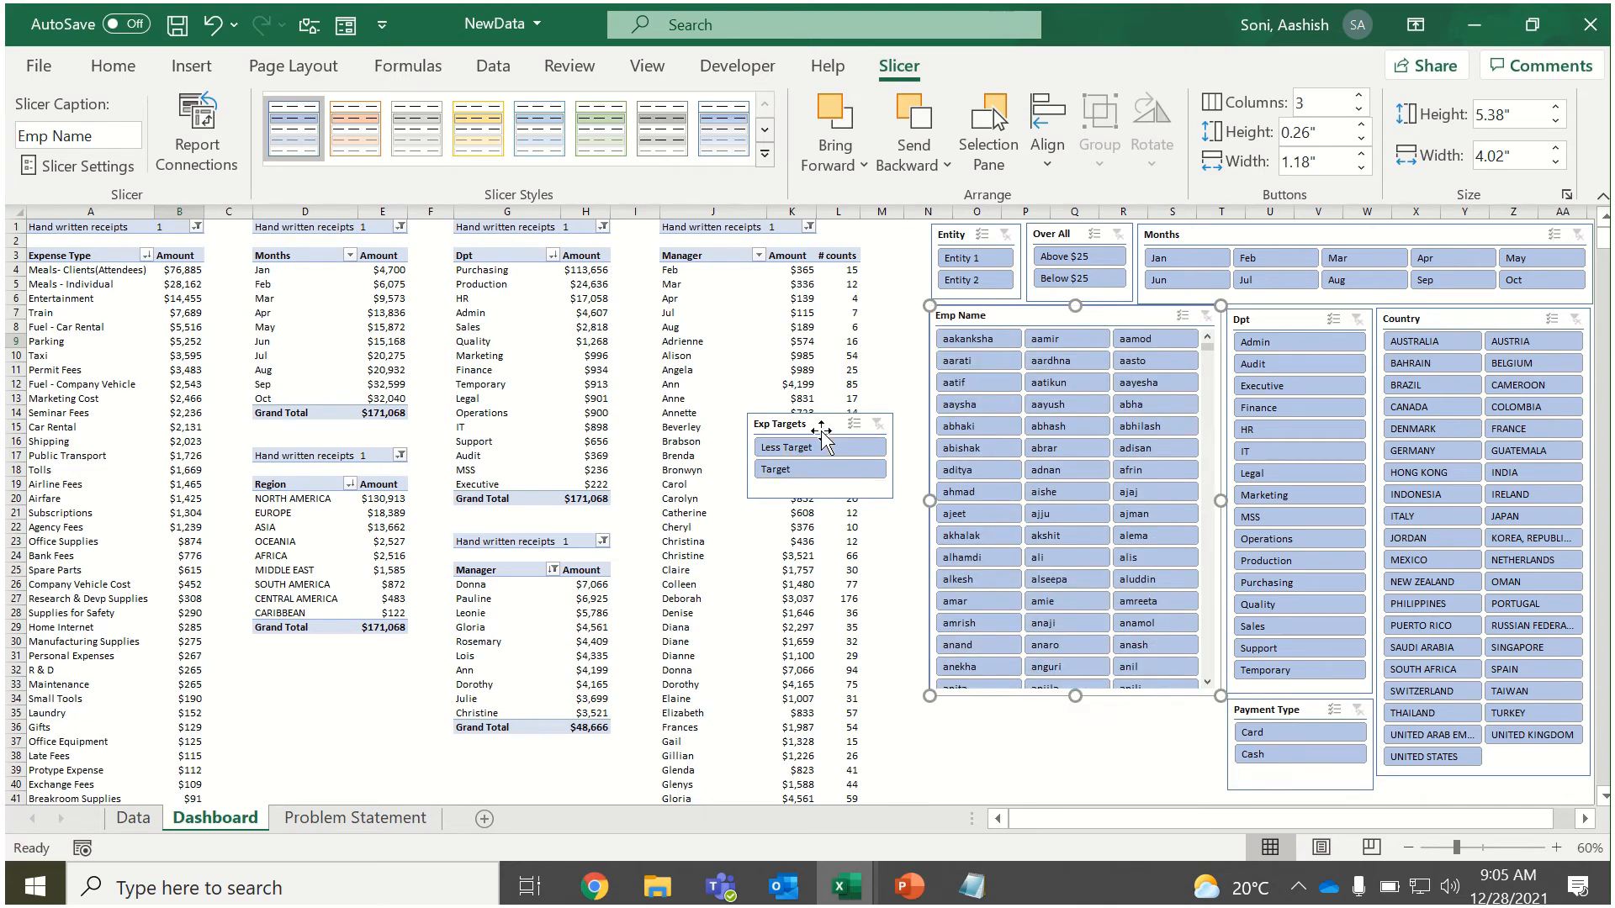
left_click_drag(828, 425, 1004, 717)
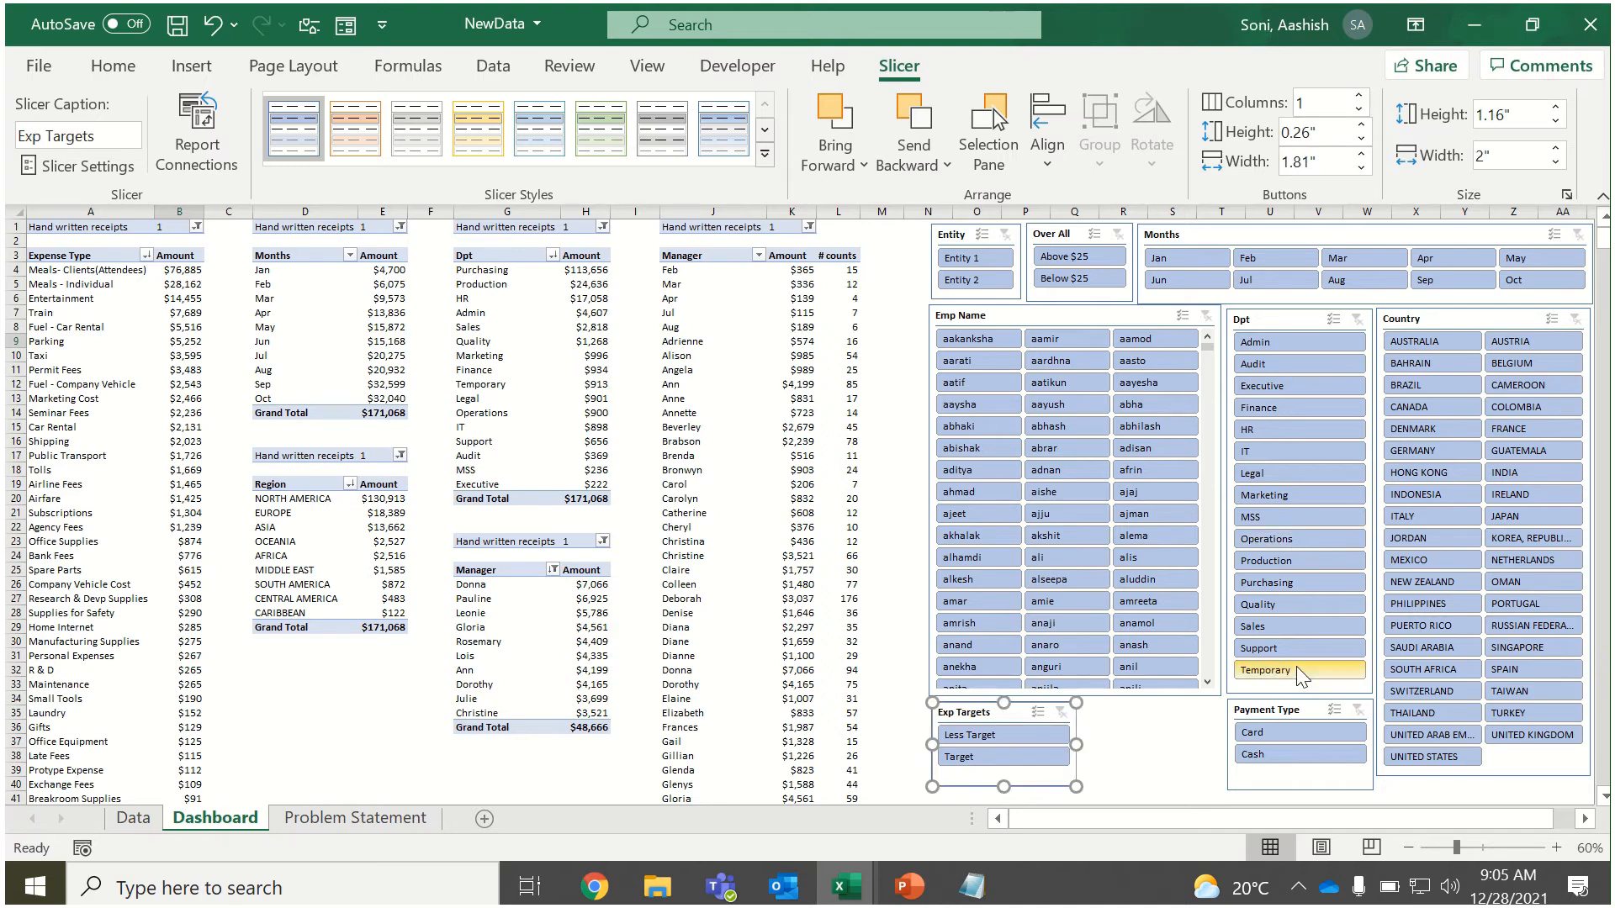
Narrow the Payment Type slicer to about 0.88 inches and fit the Exp Targets slicer, about 1.08 inches wide, beside it under the Dpt slicer.
left_click_drag(1274, 707, 1308, 740)
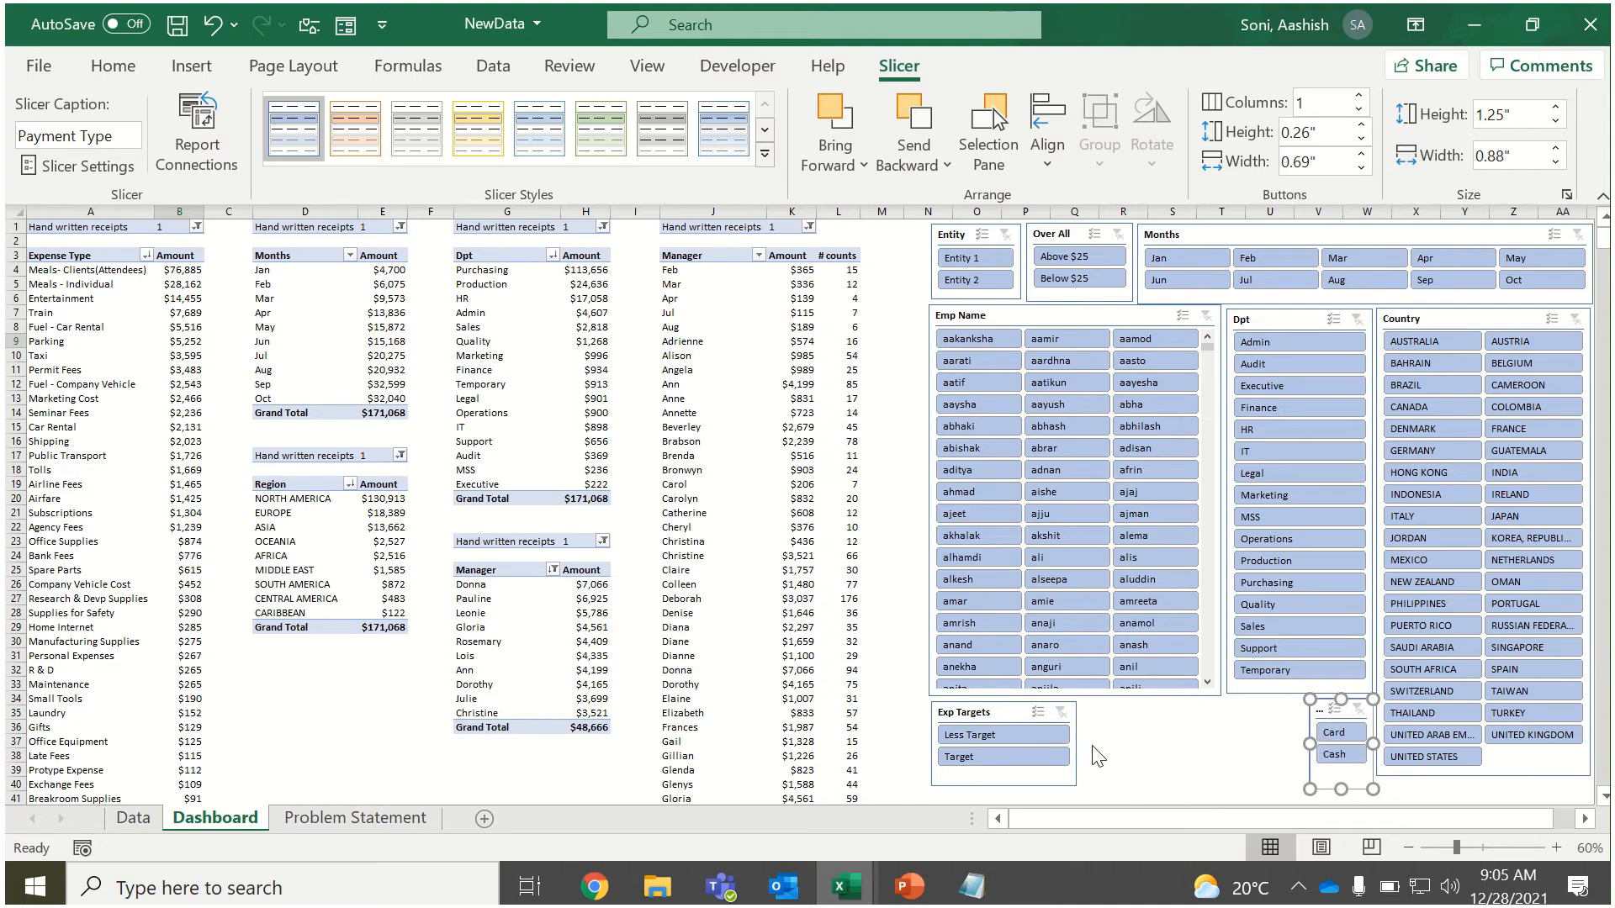
left_click_drag(1077, 748, 1246, 710)
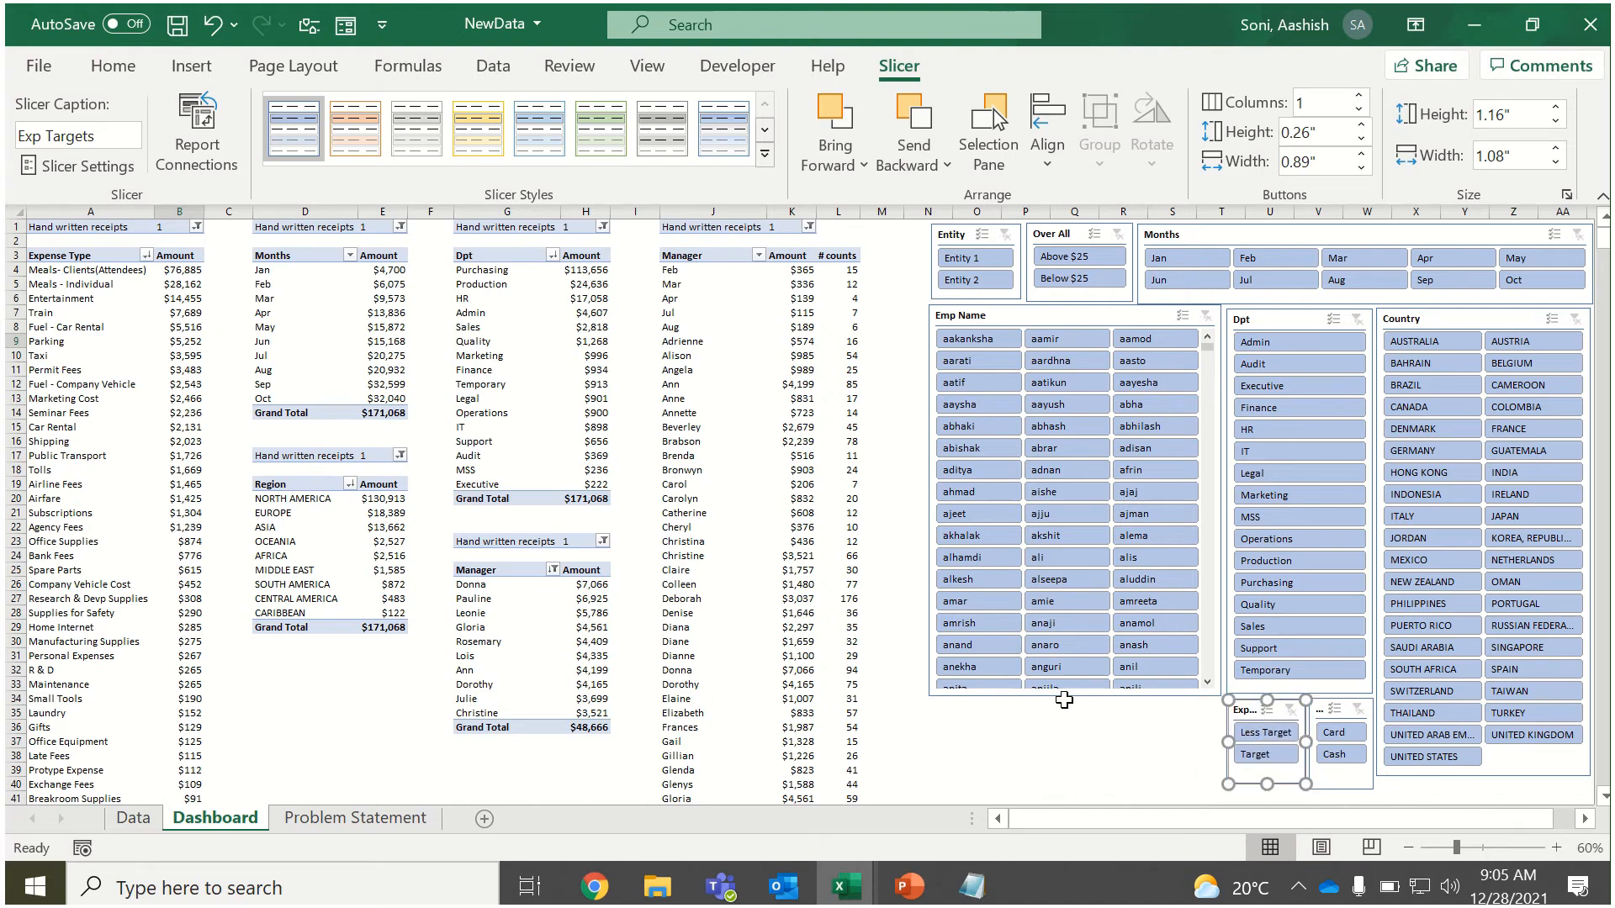
Lengthen the Emp Name slicer down to the Exp Targets slicer's lower edge and shorten the Payment Type slicer to the same line.
left_click(1065, 695)
left_click_drag(1075, 696, 1082, 782)
left_click(1346, 792)
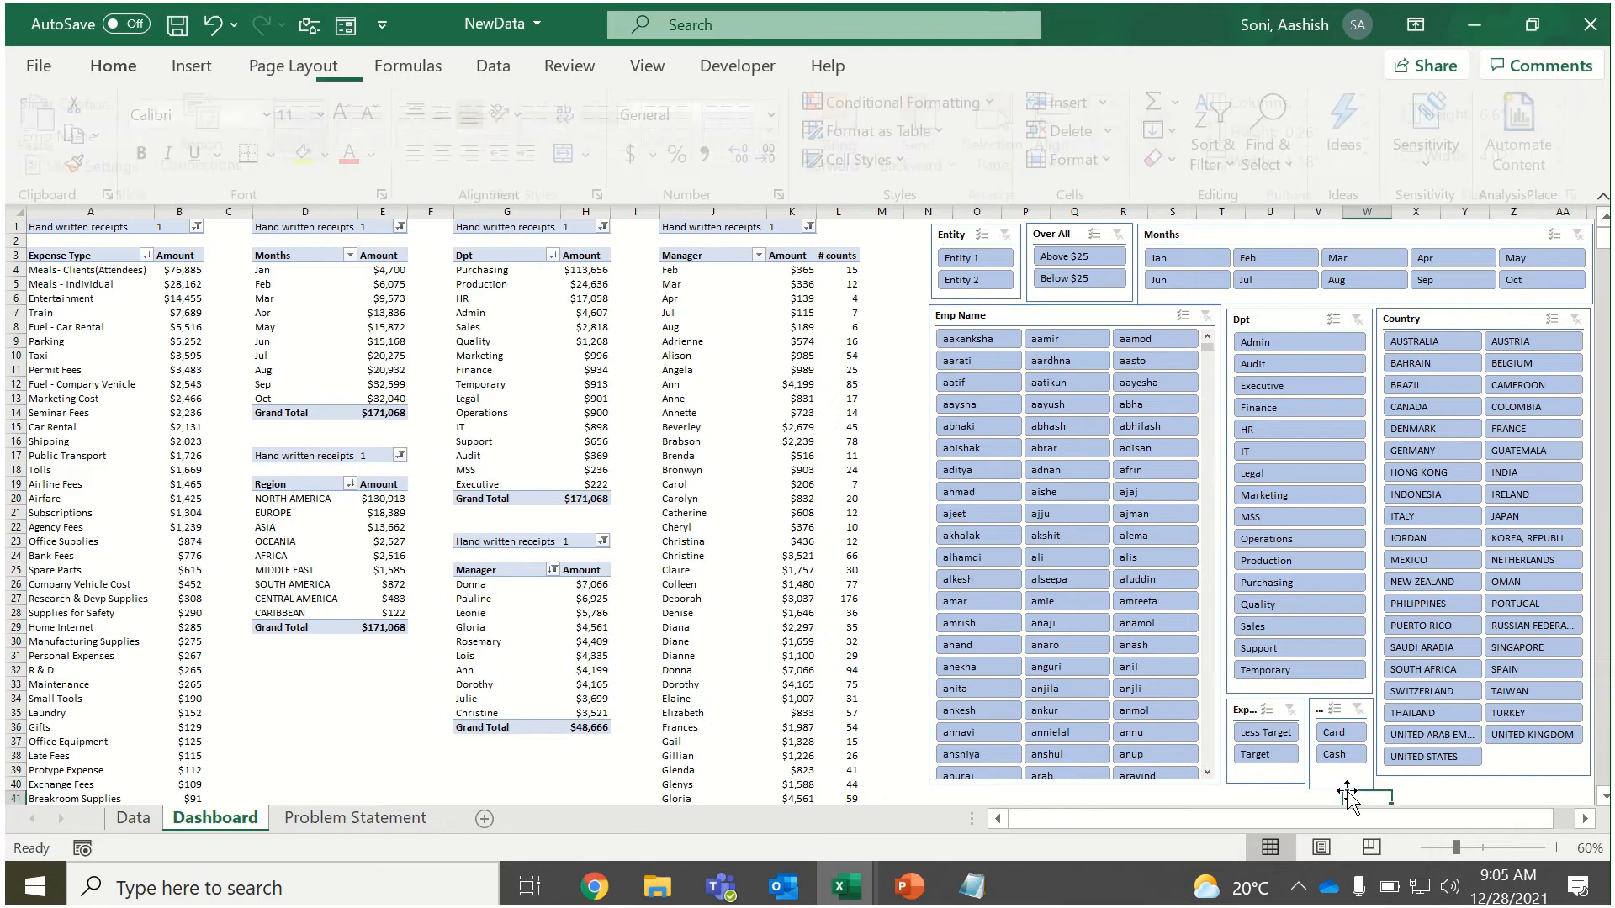
left_click(1343, 789)
left_click_drag(1342, 789, 1342, 783)
left_click(890, 500)
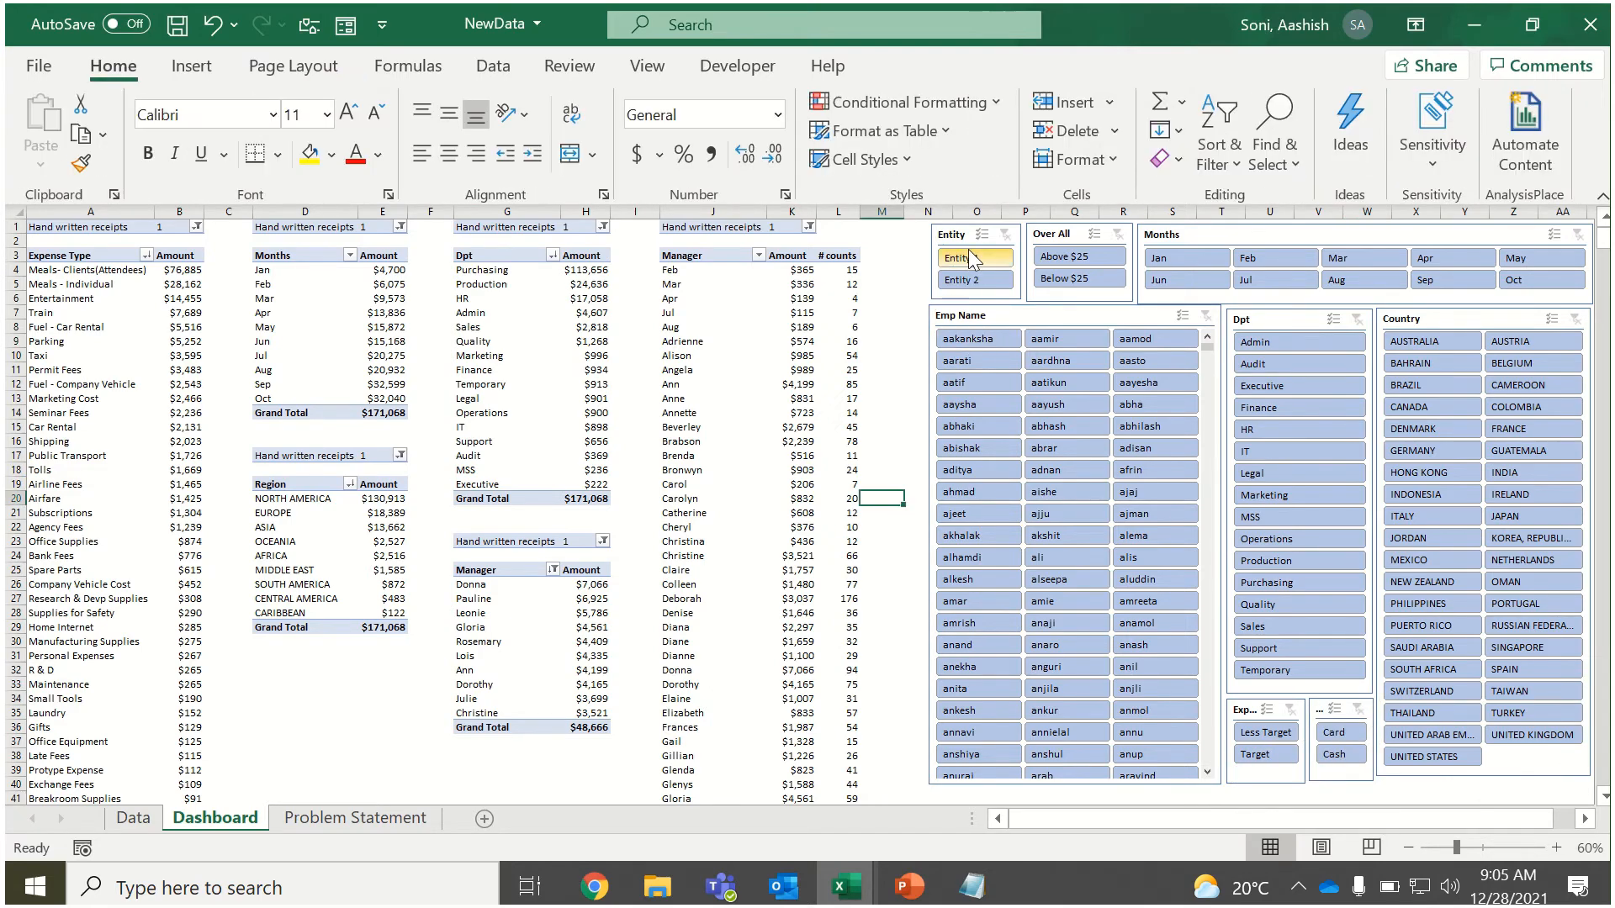
Connect the Entity slicer to PivotTable2 through PivotTable6 in its report connections.
left_click(955, 227)
right_click(954, 229)
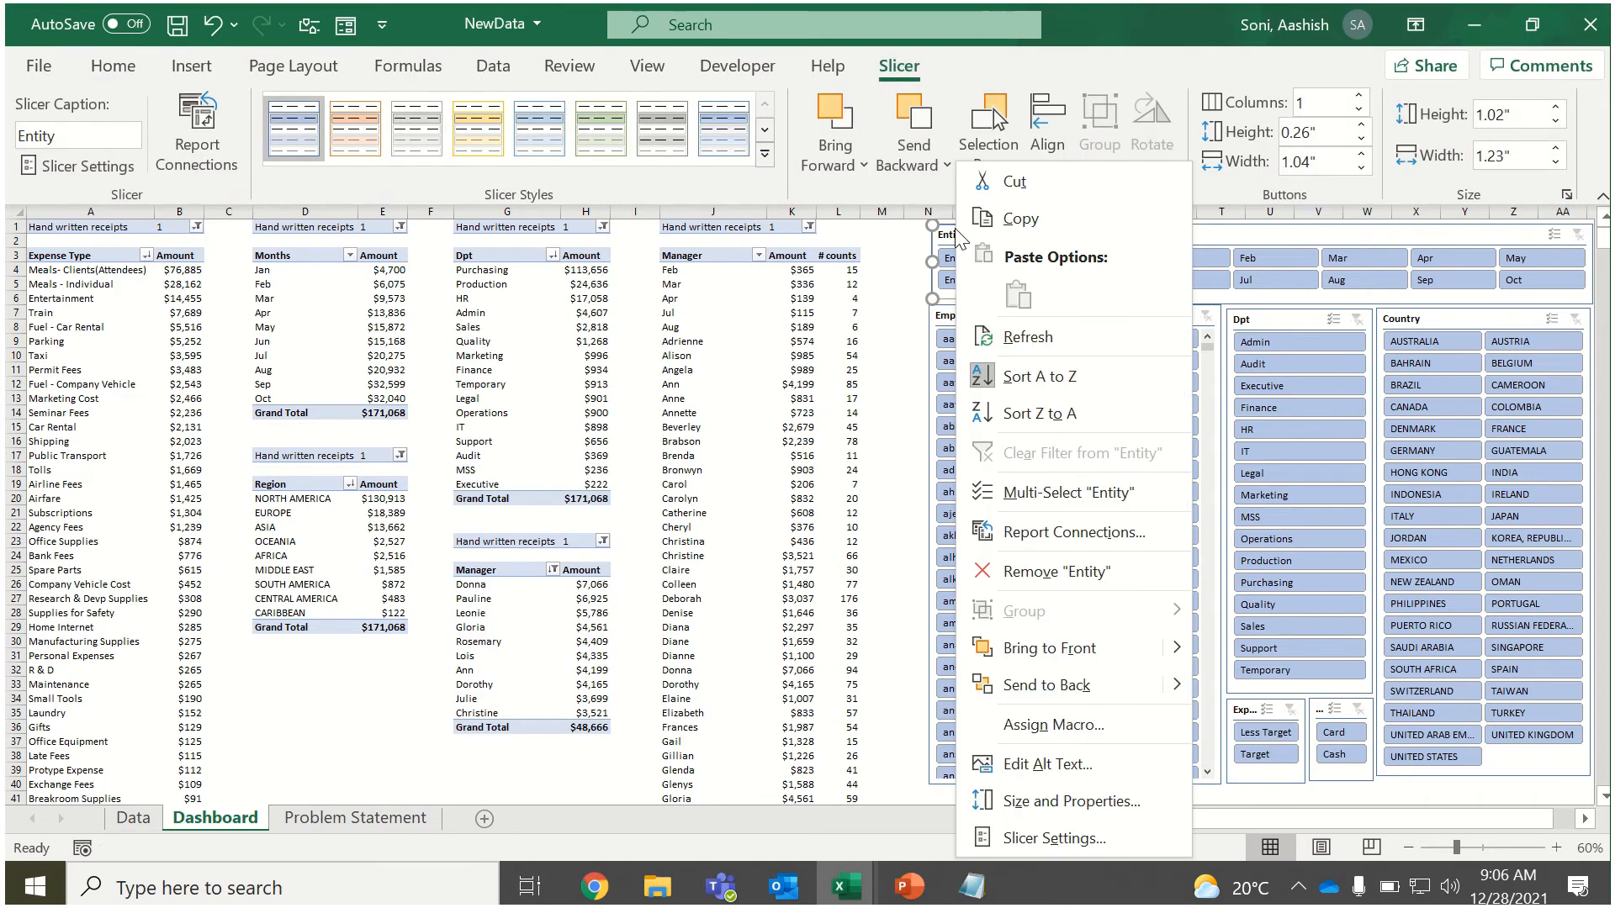
left_click(1017, 535)
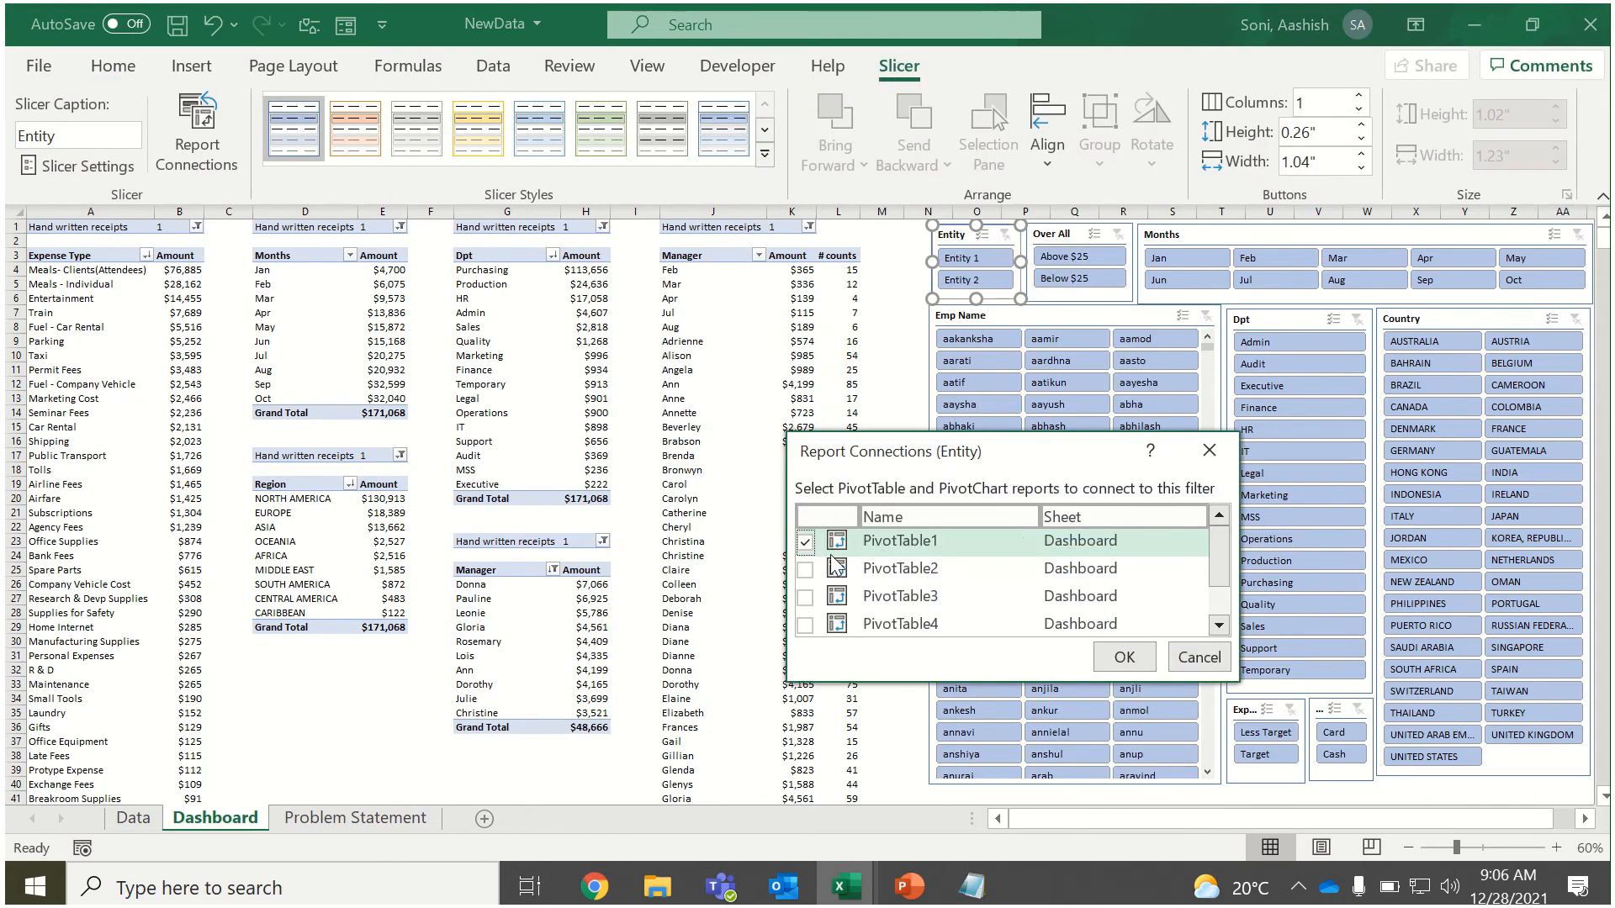
left_click(805, 569)
left_click(805, 597)
left_click(805, 625)
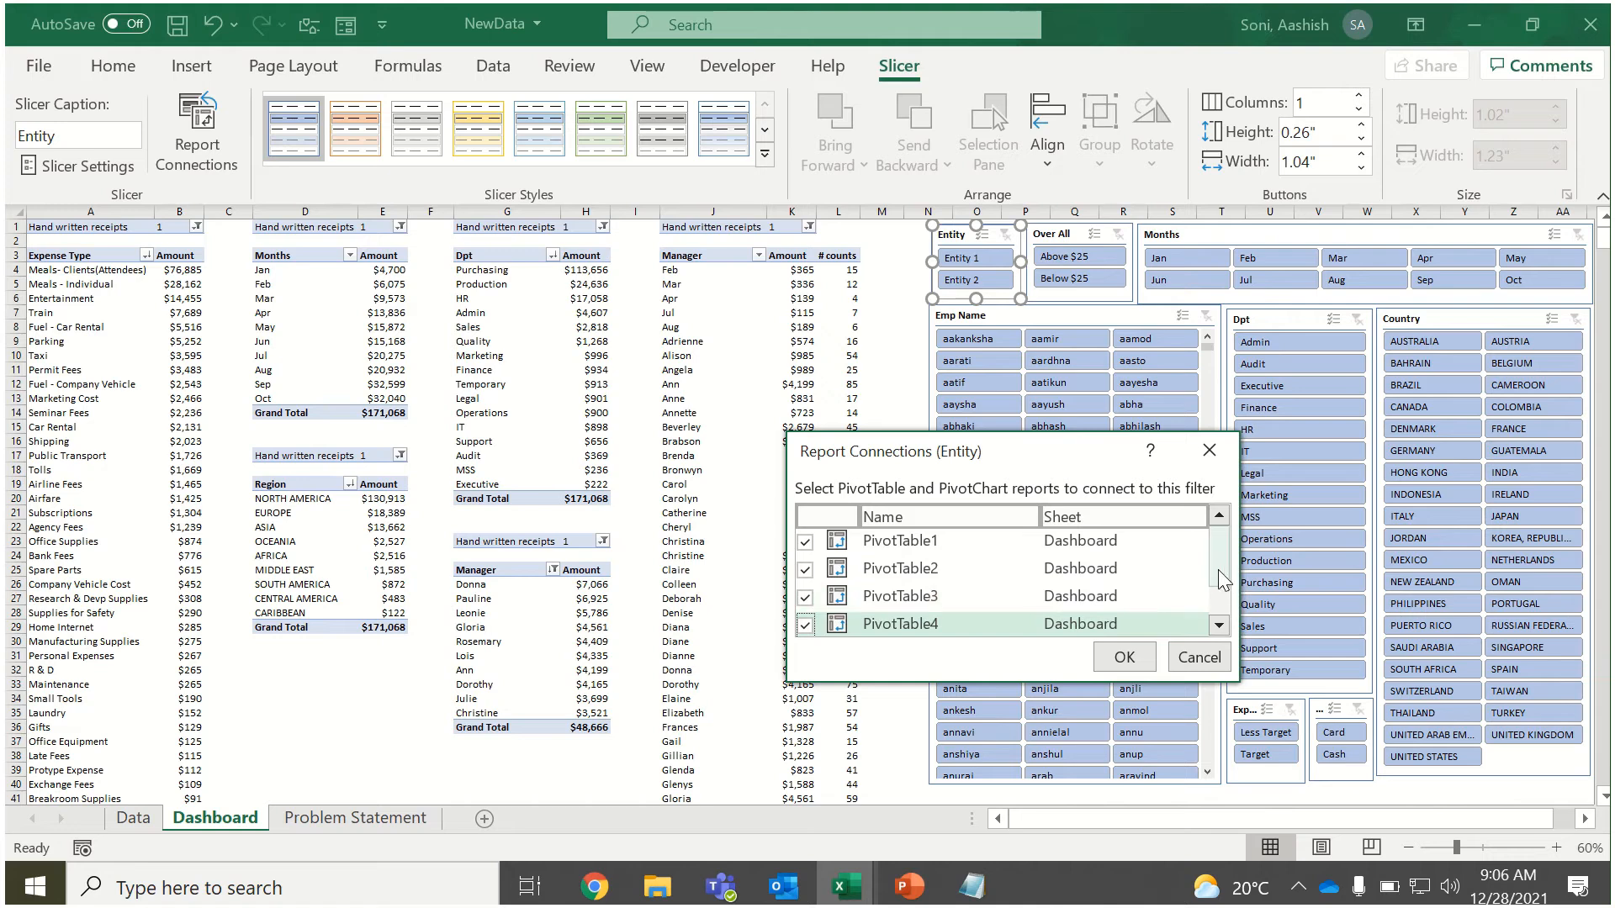
scroll(805, 614, "down", 1)
left_click(805, 594)
left_click(806, 622)
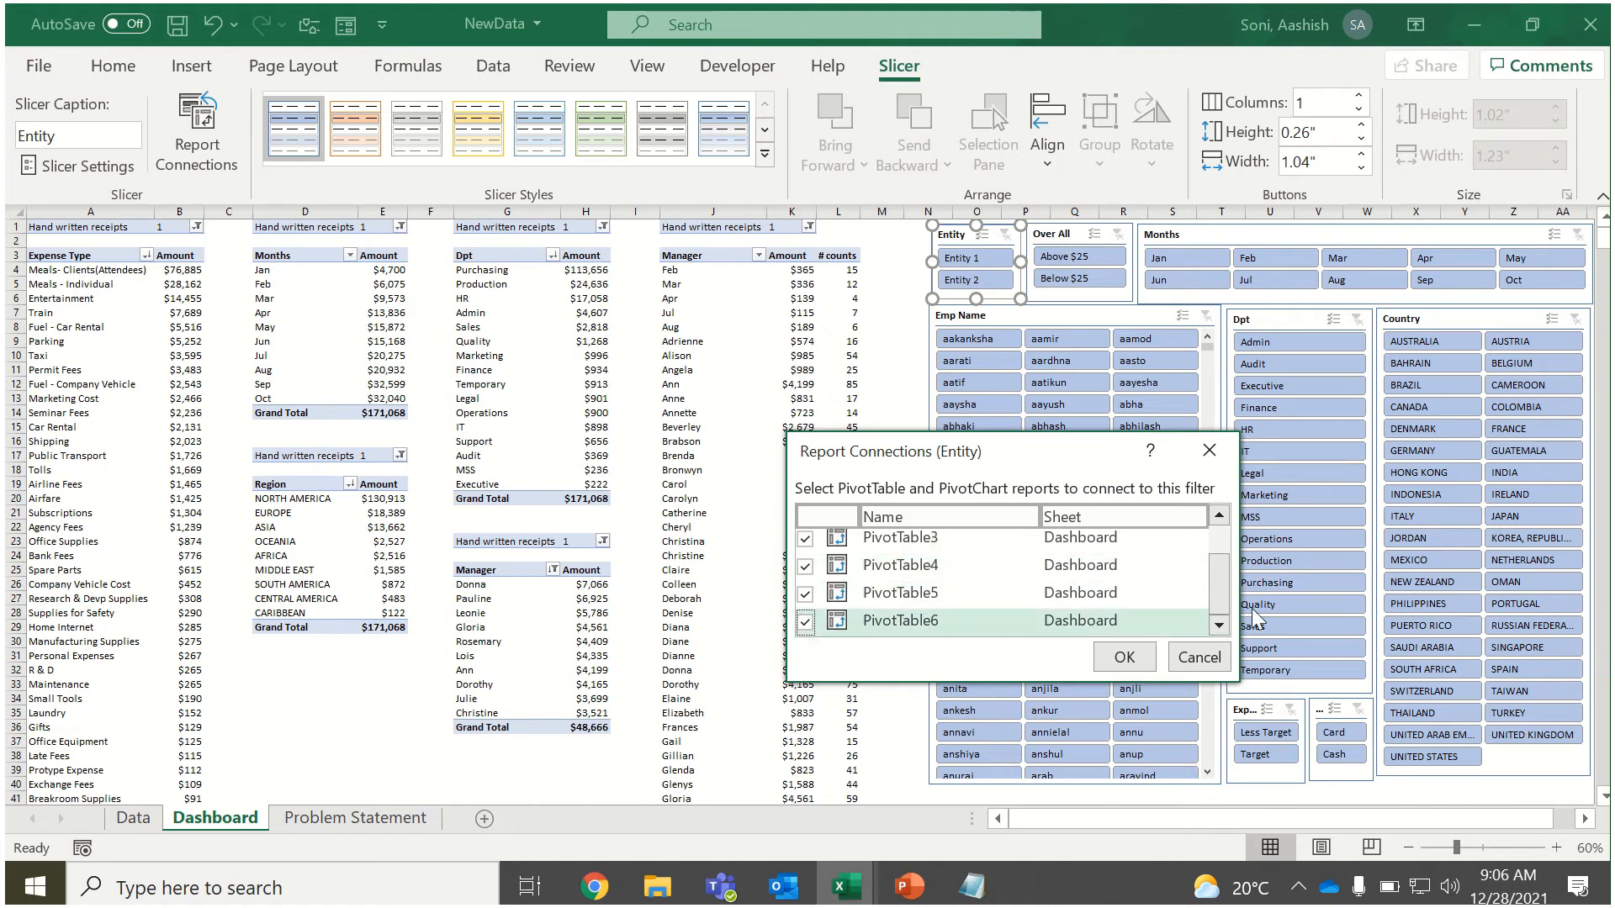
left_click(1144, 658)
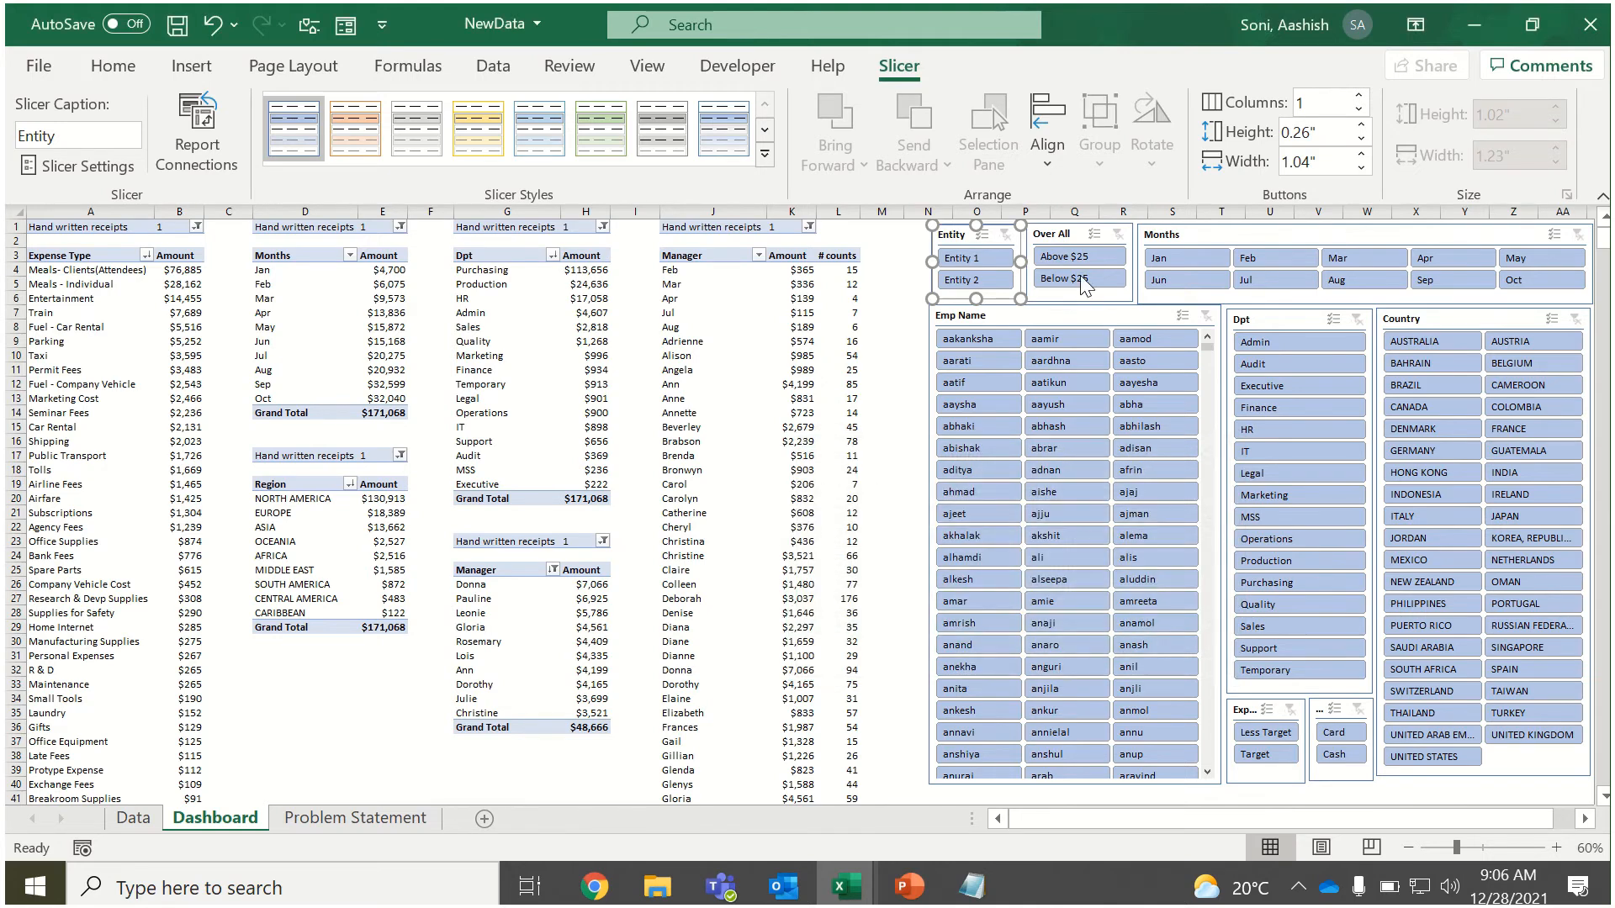
Connect the Over All slicer to PivotTable2 through PivotTable6 in its report connections.
left_click(1062, 240)
right_click(1063, 239)
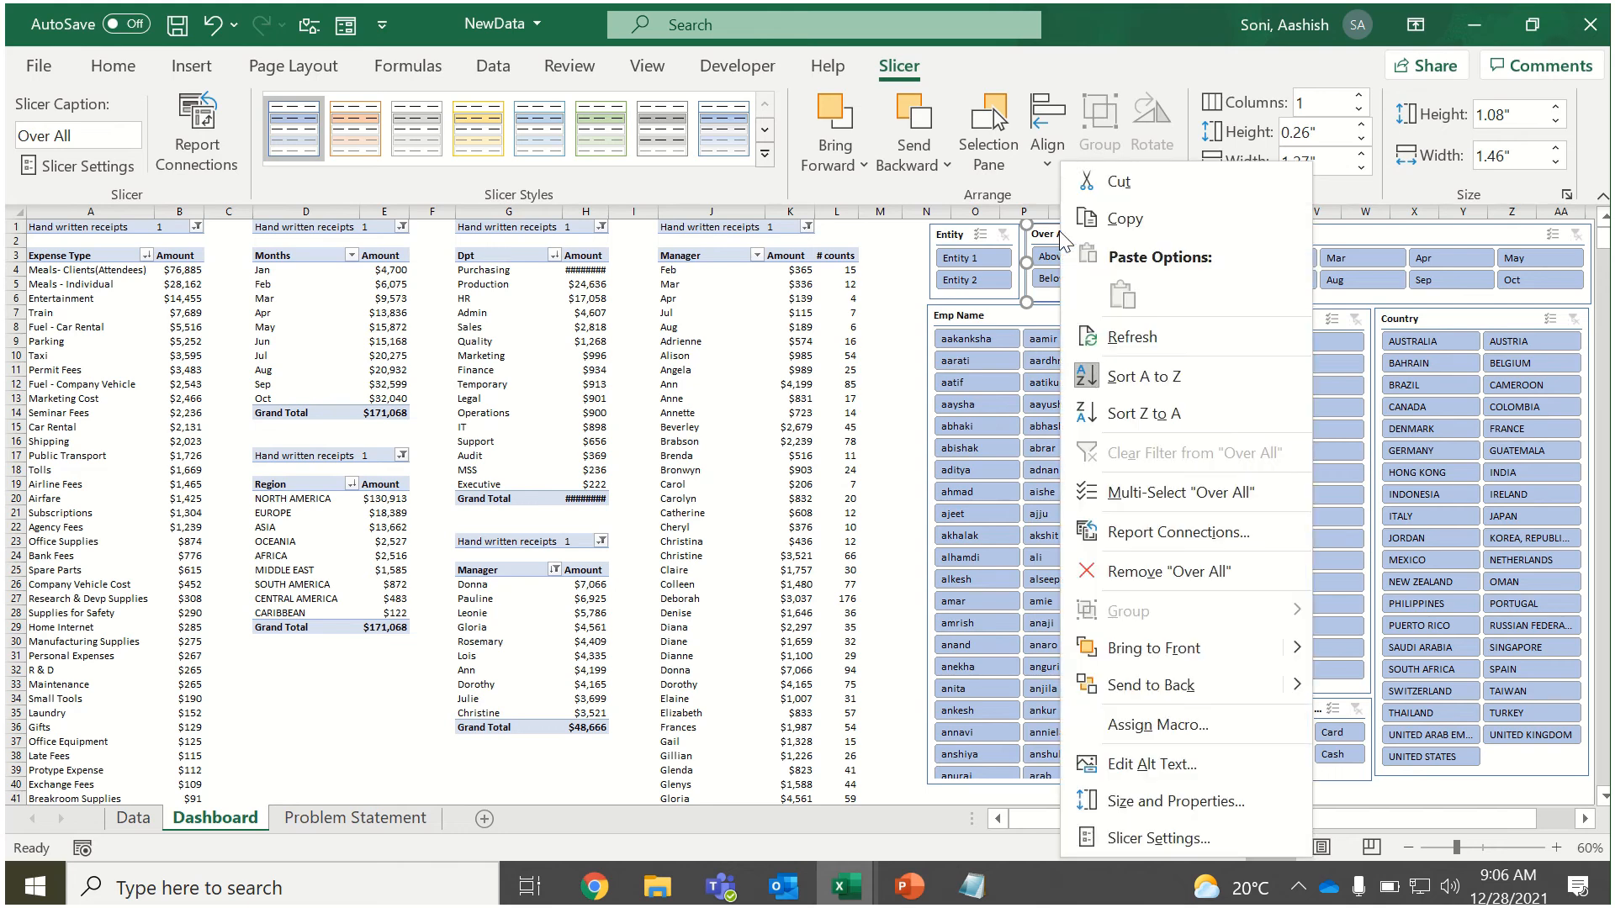
left_click(1159, 544)
left_click(952, 583)
left_click(951, 611)
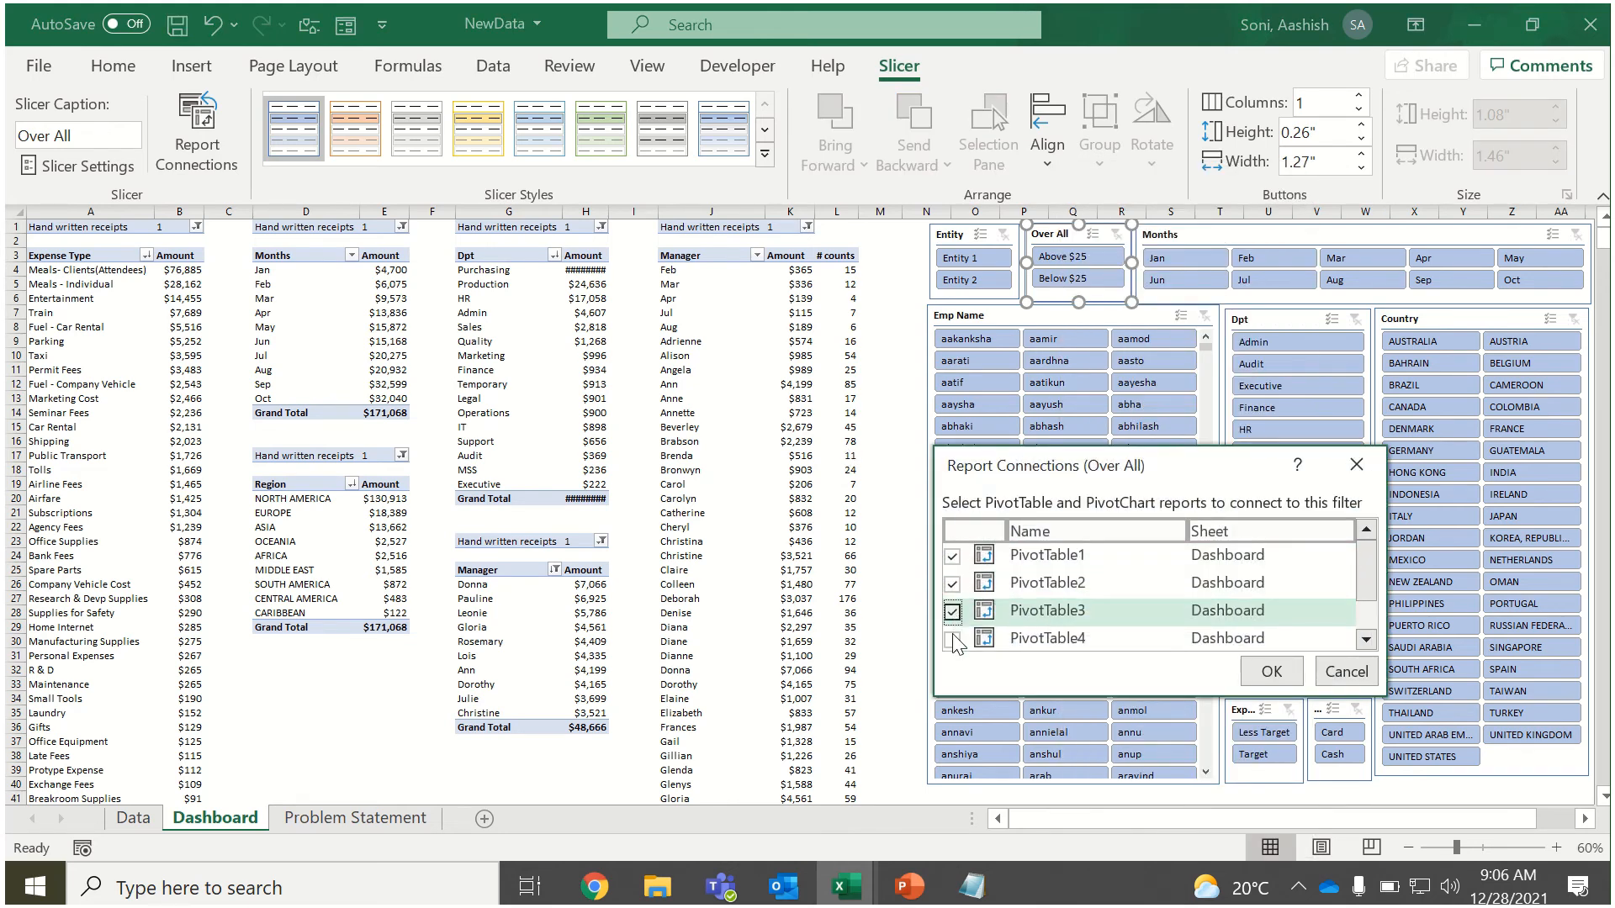
left_click(952, 638)
left_click_drag(1371, 558, 1374, 620)
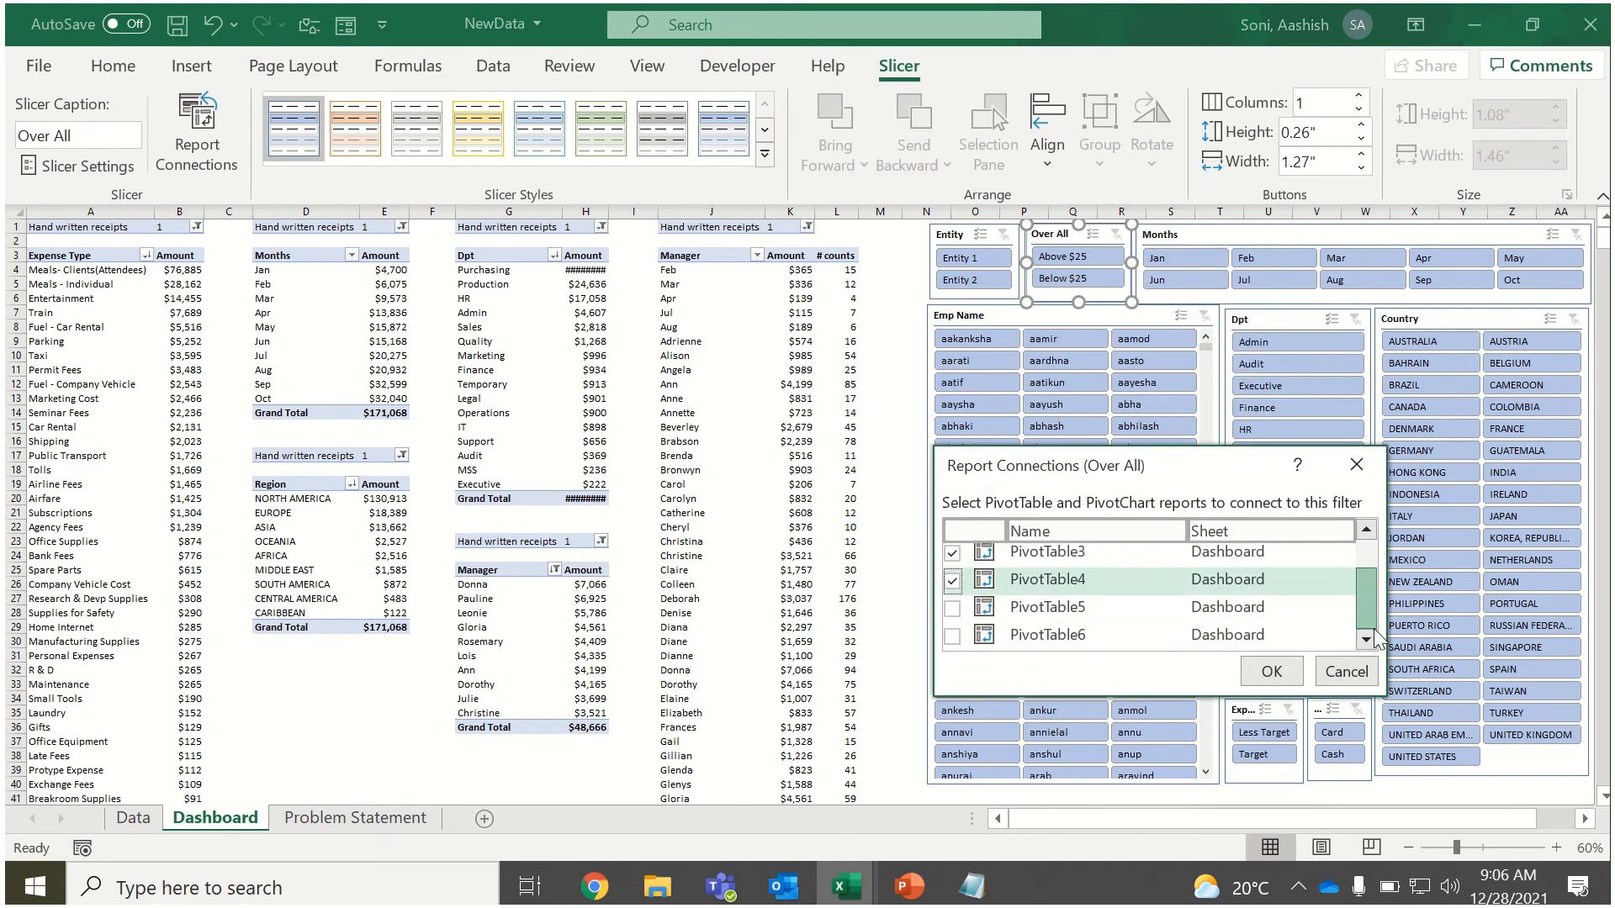
left_click(951, 608)
left_click(952, 637)
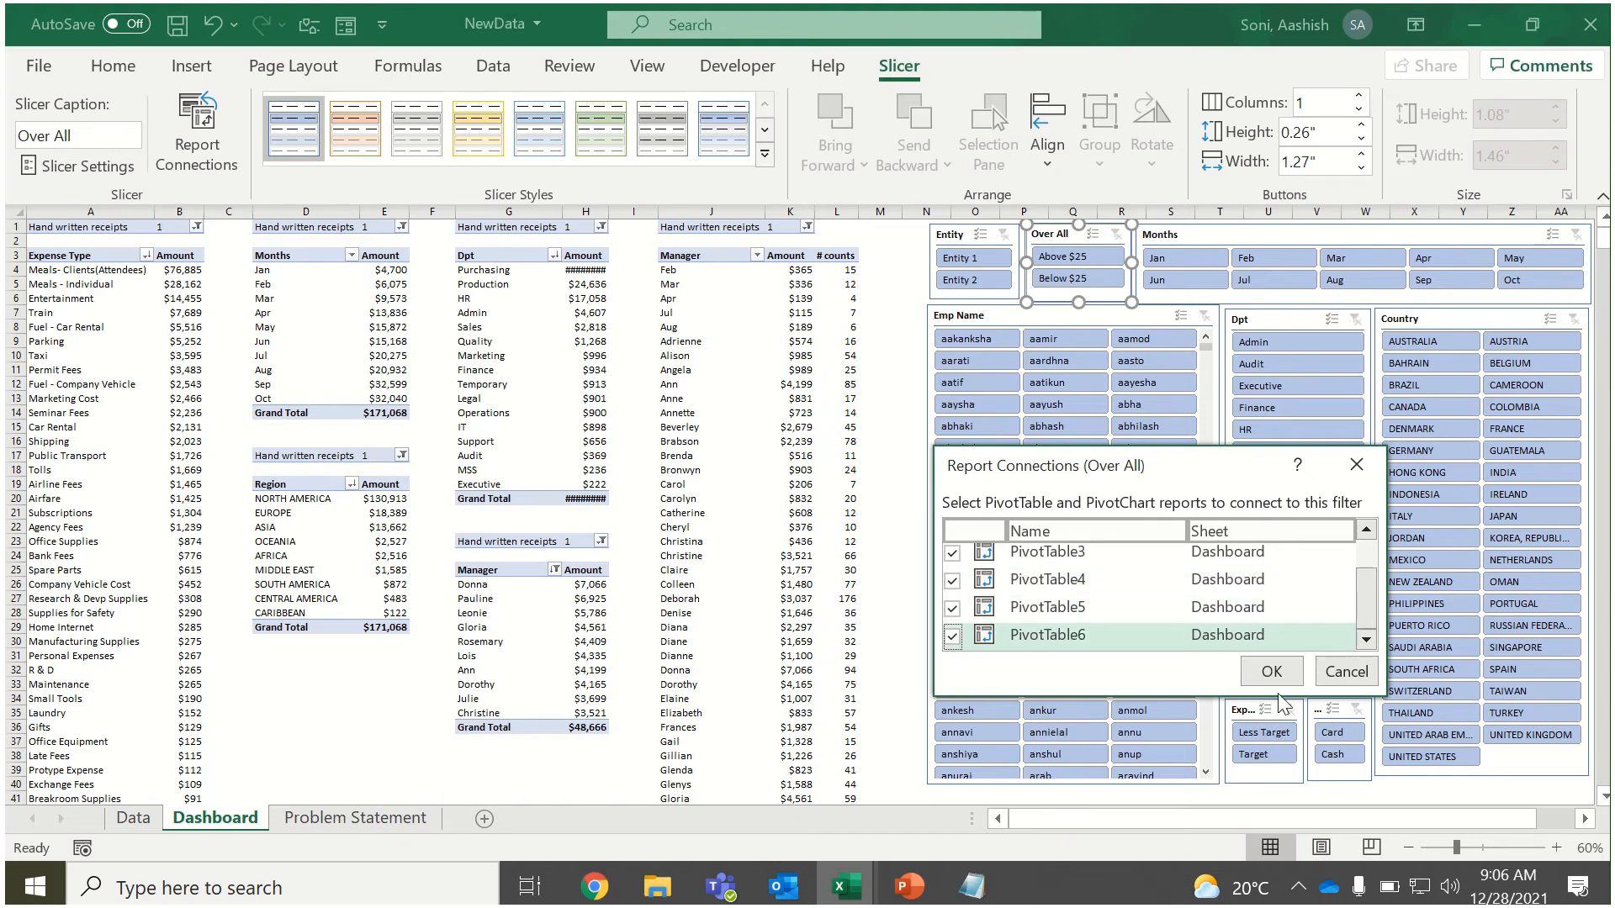
left_click(1271, 671)
Connect the Months slicer to PivotTable2 through PivotTable6 in its report connections.
right_click(1179, 237)
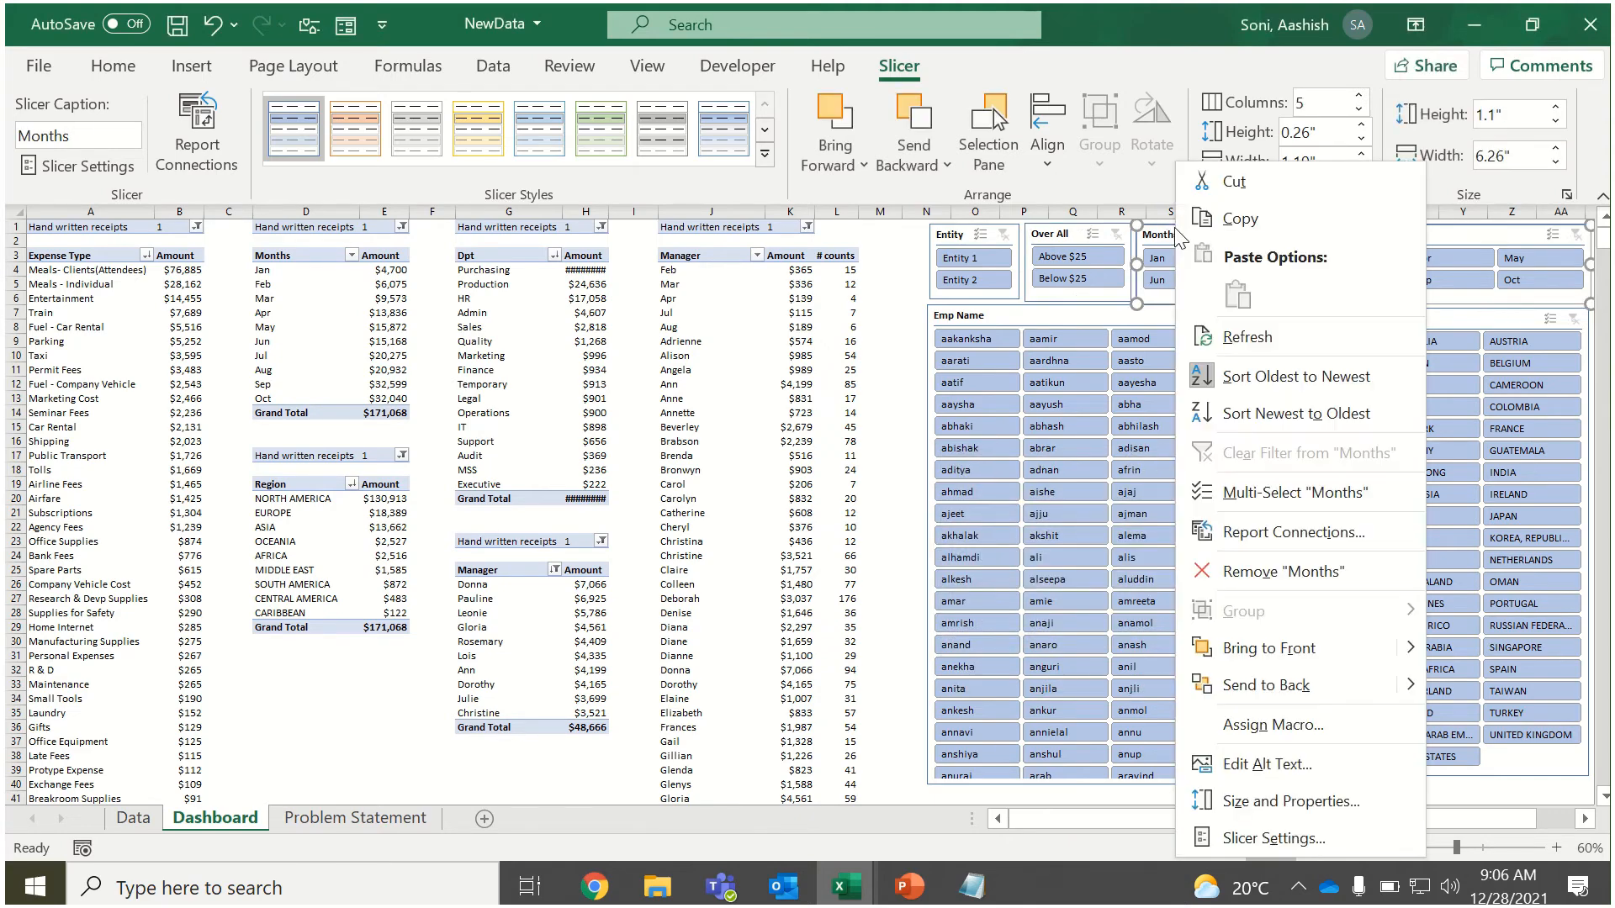
left_click(1290, 533)
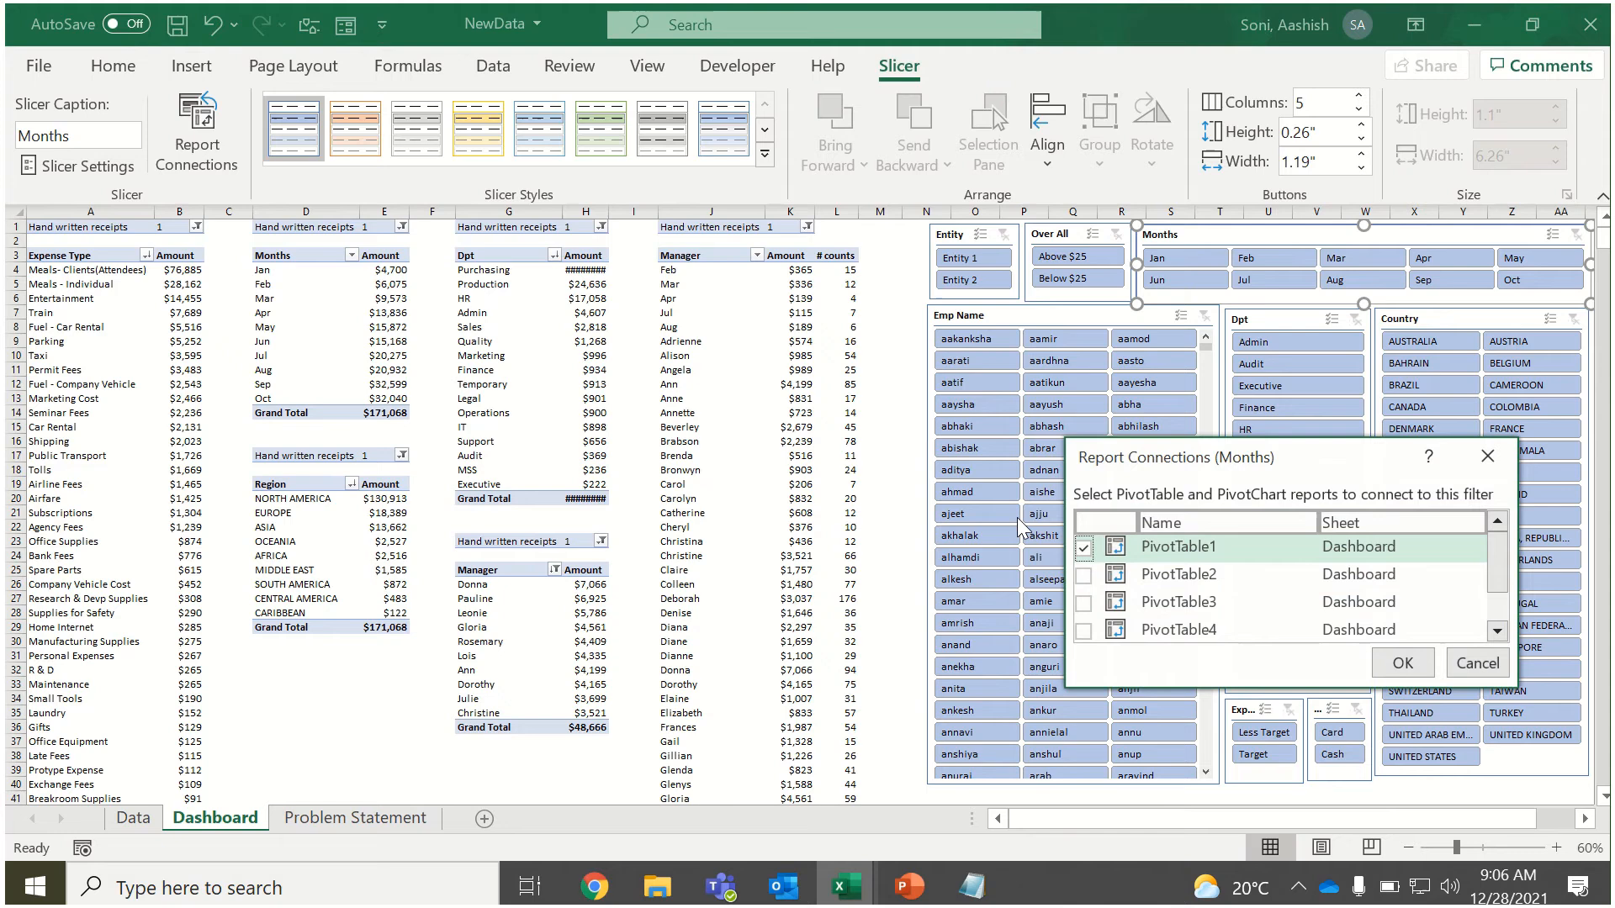
left_click(1083, 575)
left_click(1083, 602)
left_click(1084, 631)
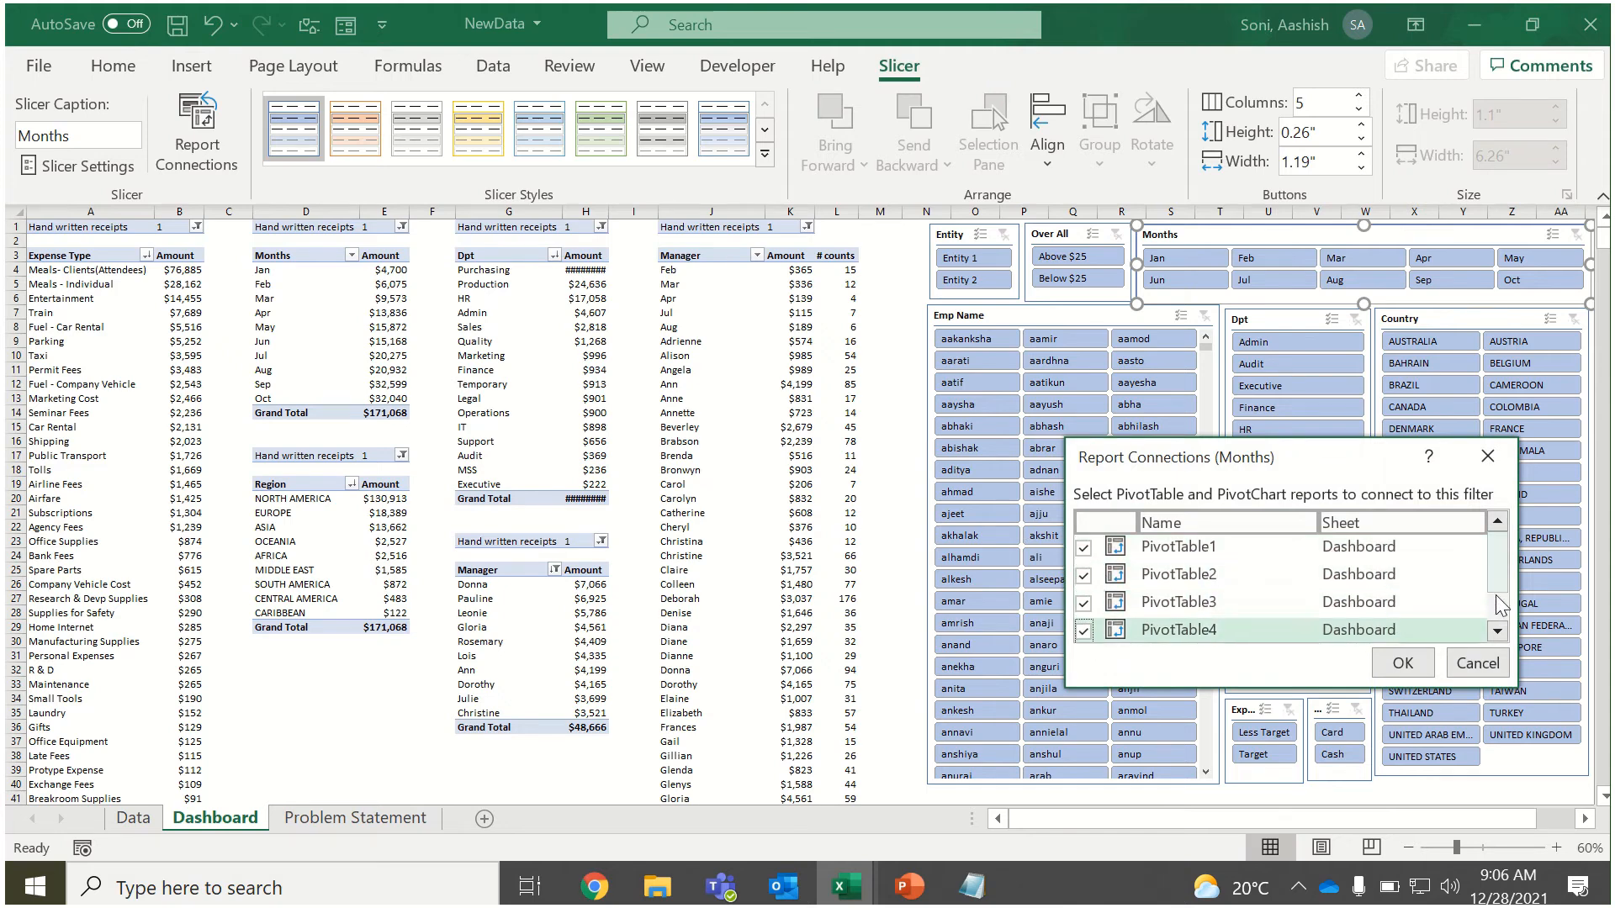
scroll(1503, 606, "down", 1)
left_click(1083, 599)
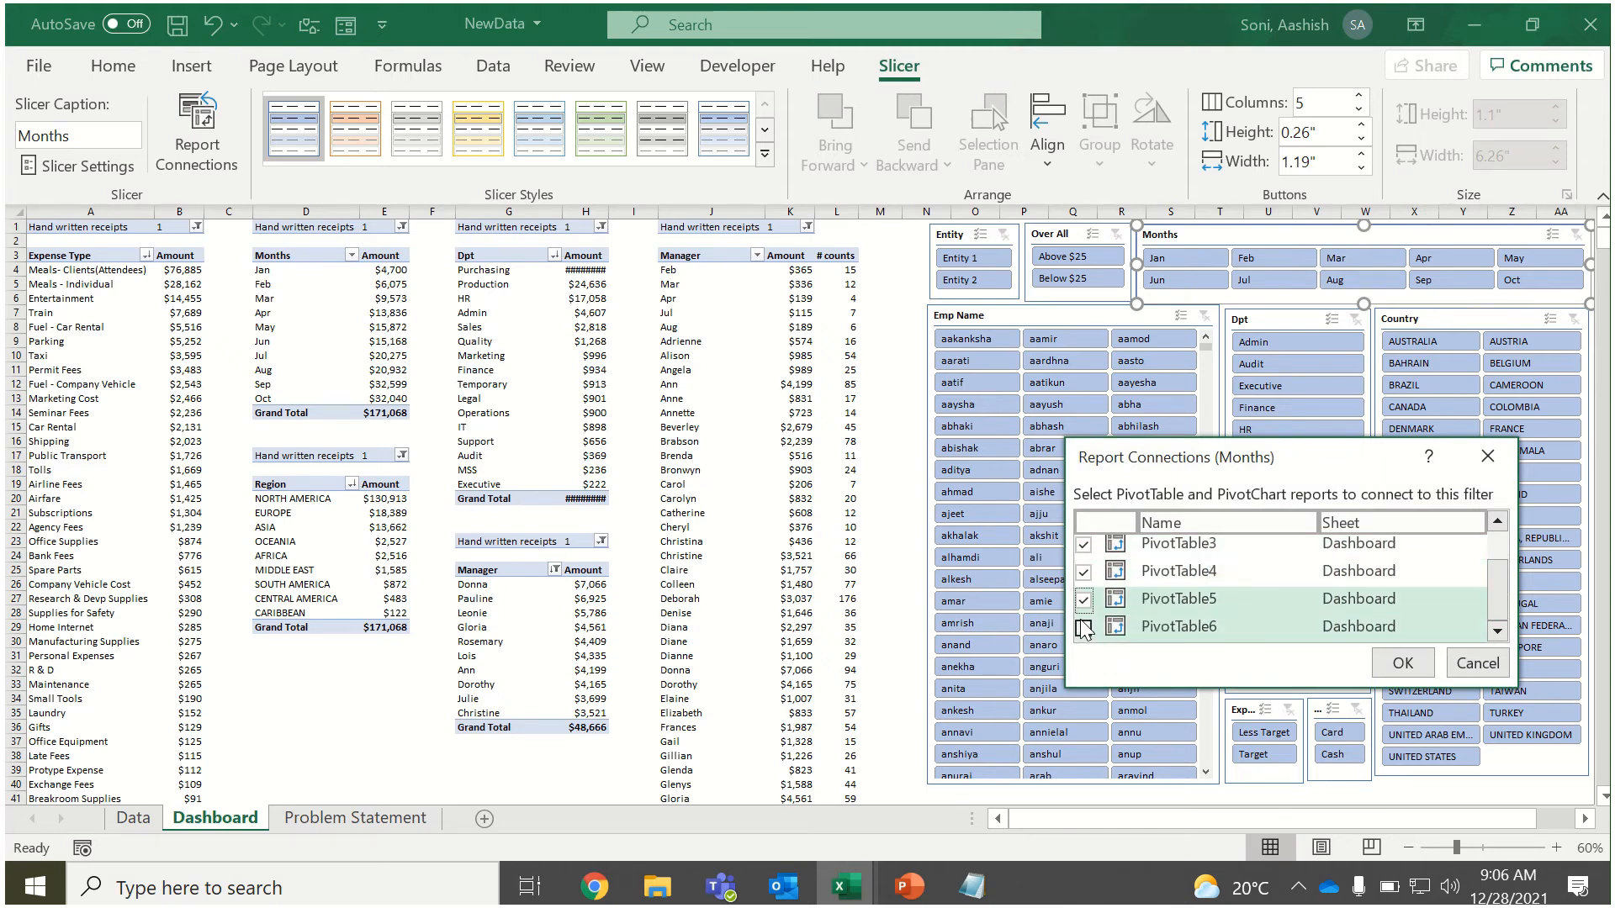
left_click(1083, 628)
left_click(1397, 664)
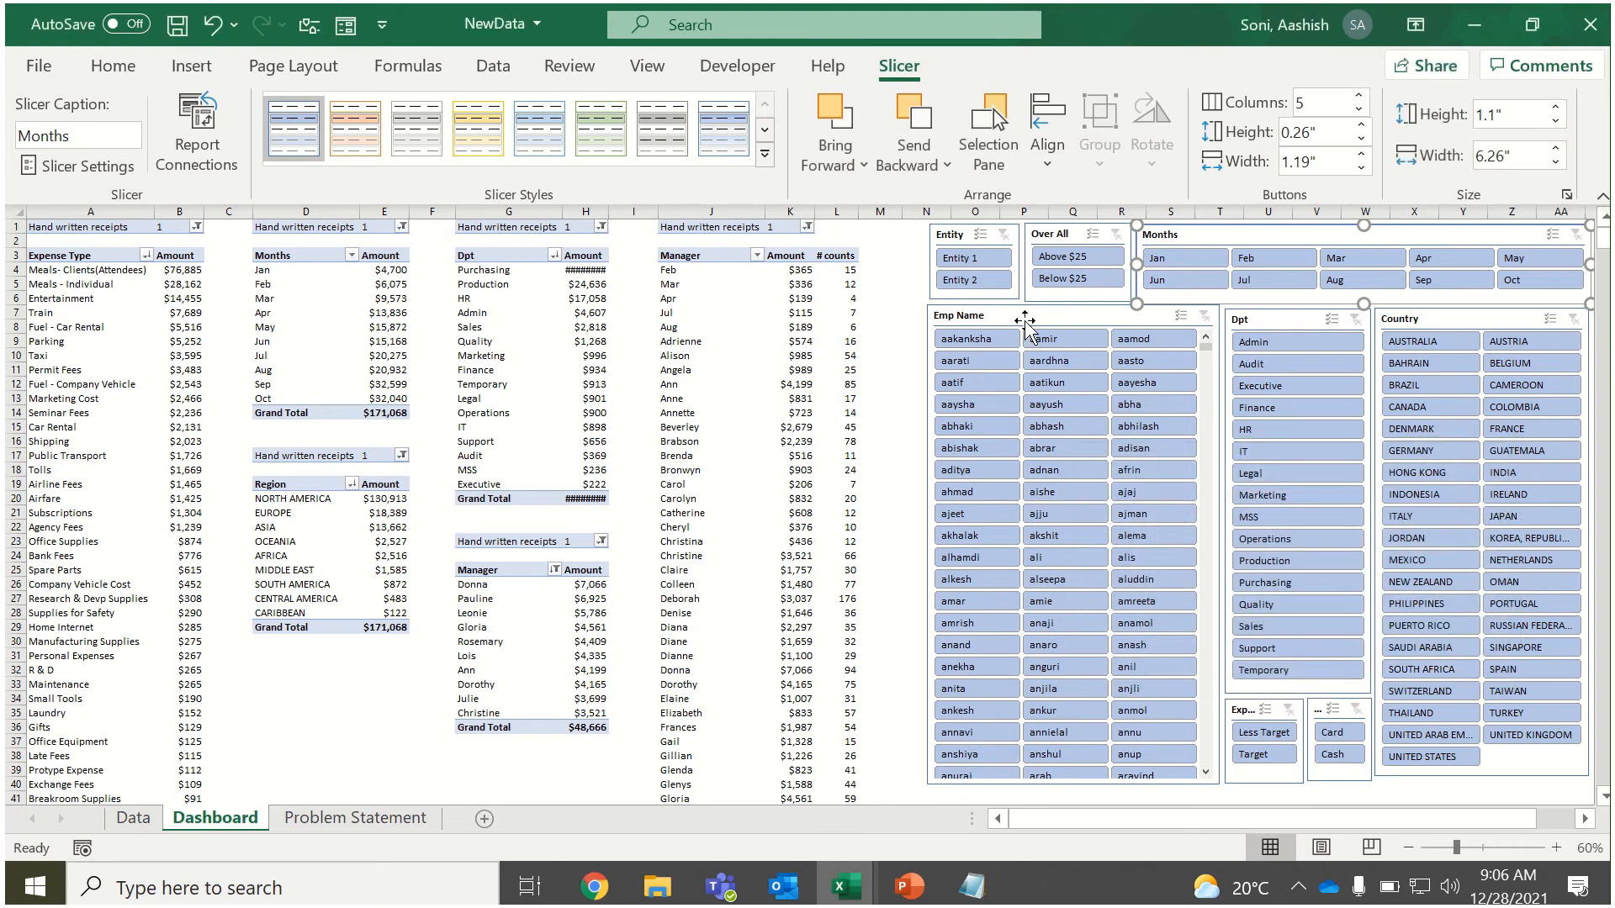
Connect the Emp Name slicer to PivotTable2 through PivotTable6 in its report connections.
left_click(1024, 322)
right_click(1027, 319)
left_click(1143, 533)
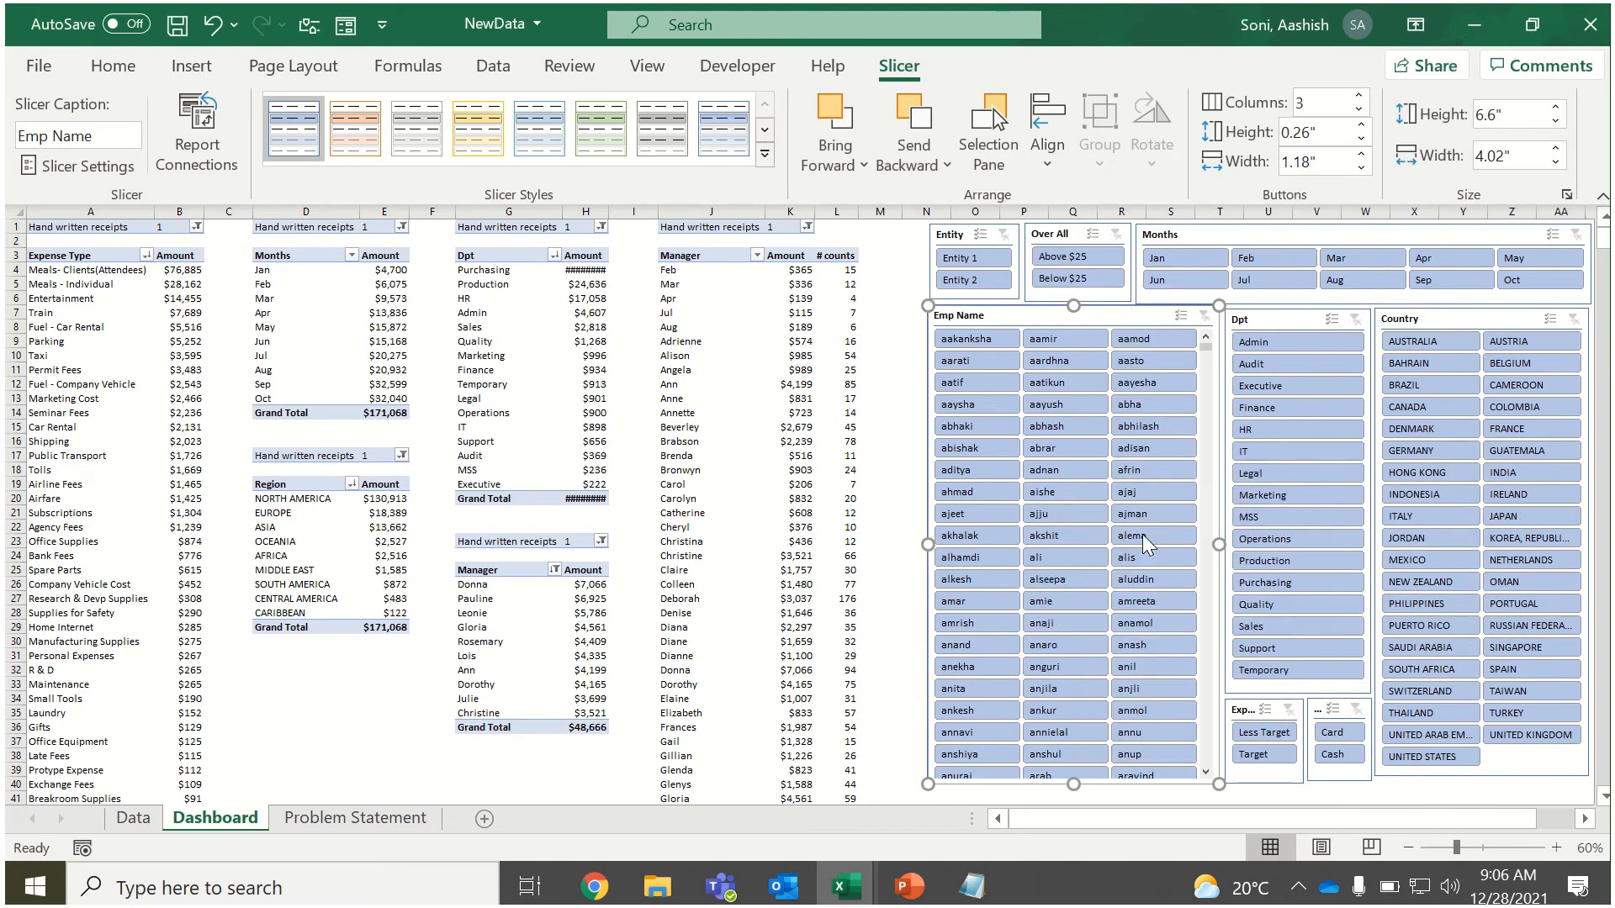
left_click(937, 576)
left_click(937, 604)
left_click(941, 631)
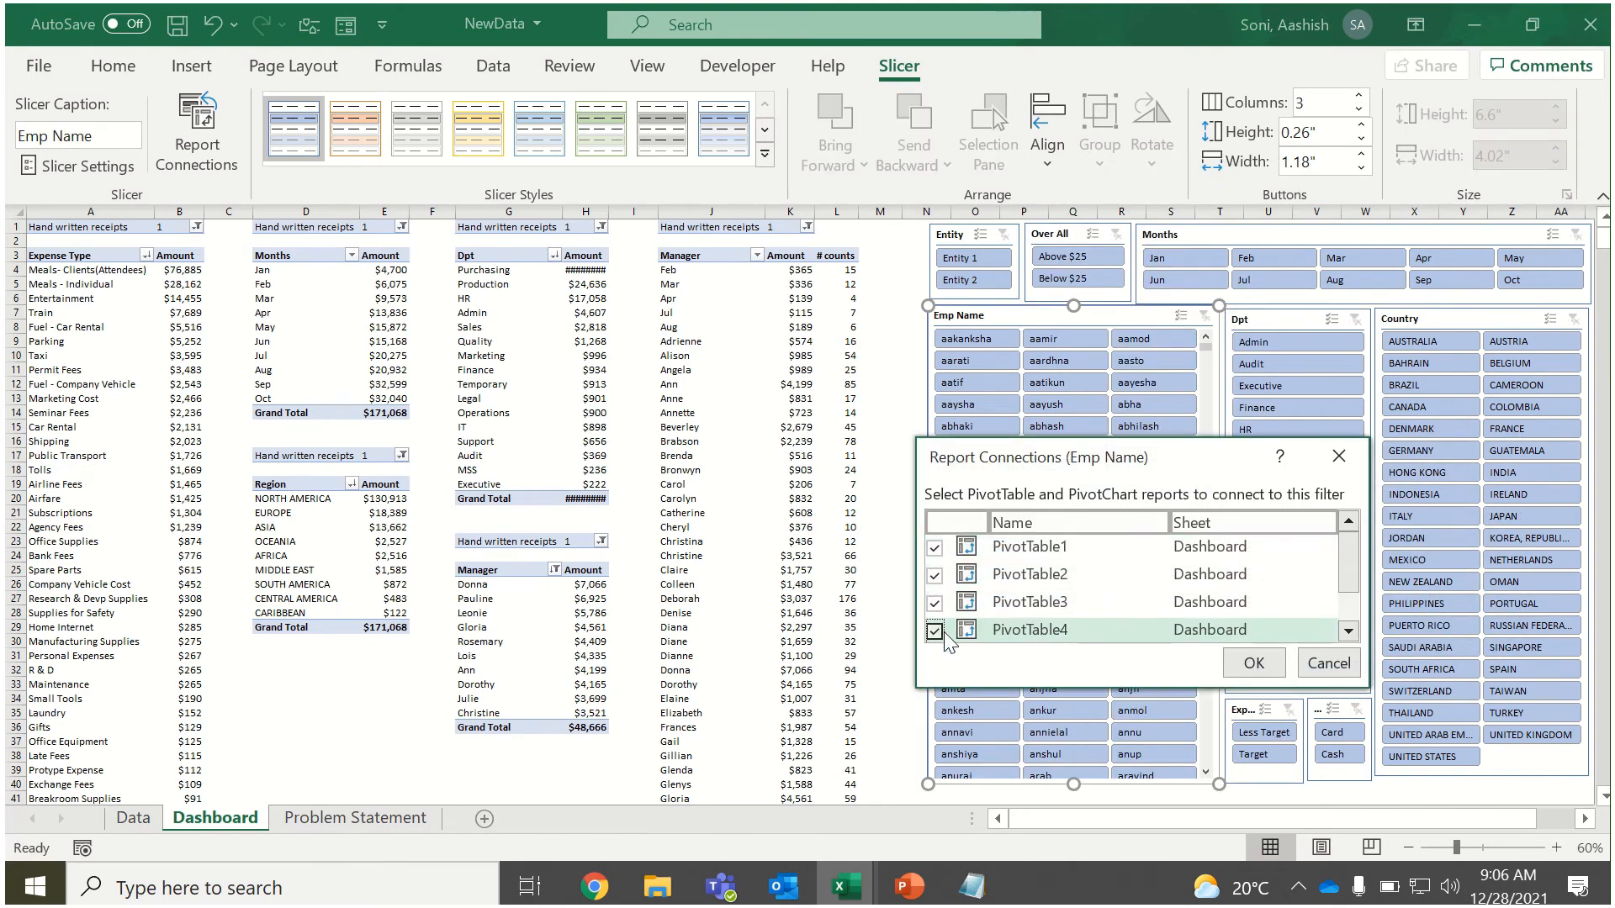
scroll(1338, 612, "down", 1)
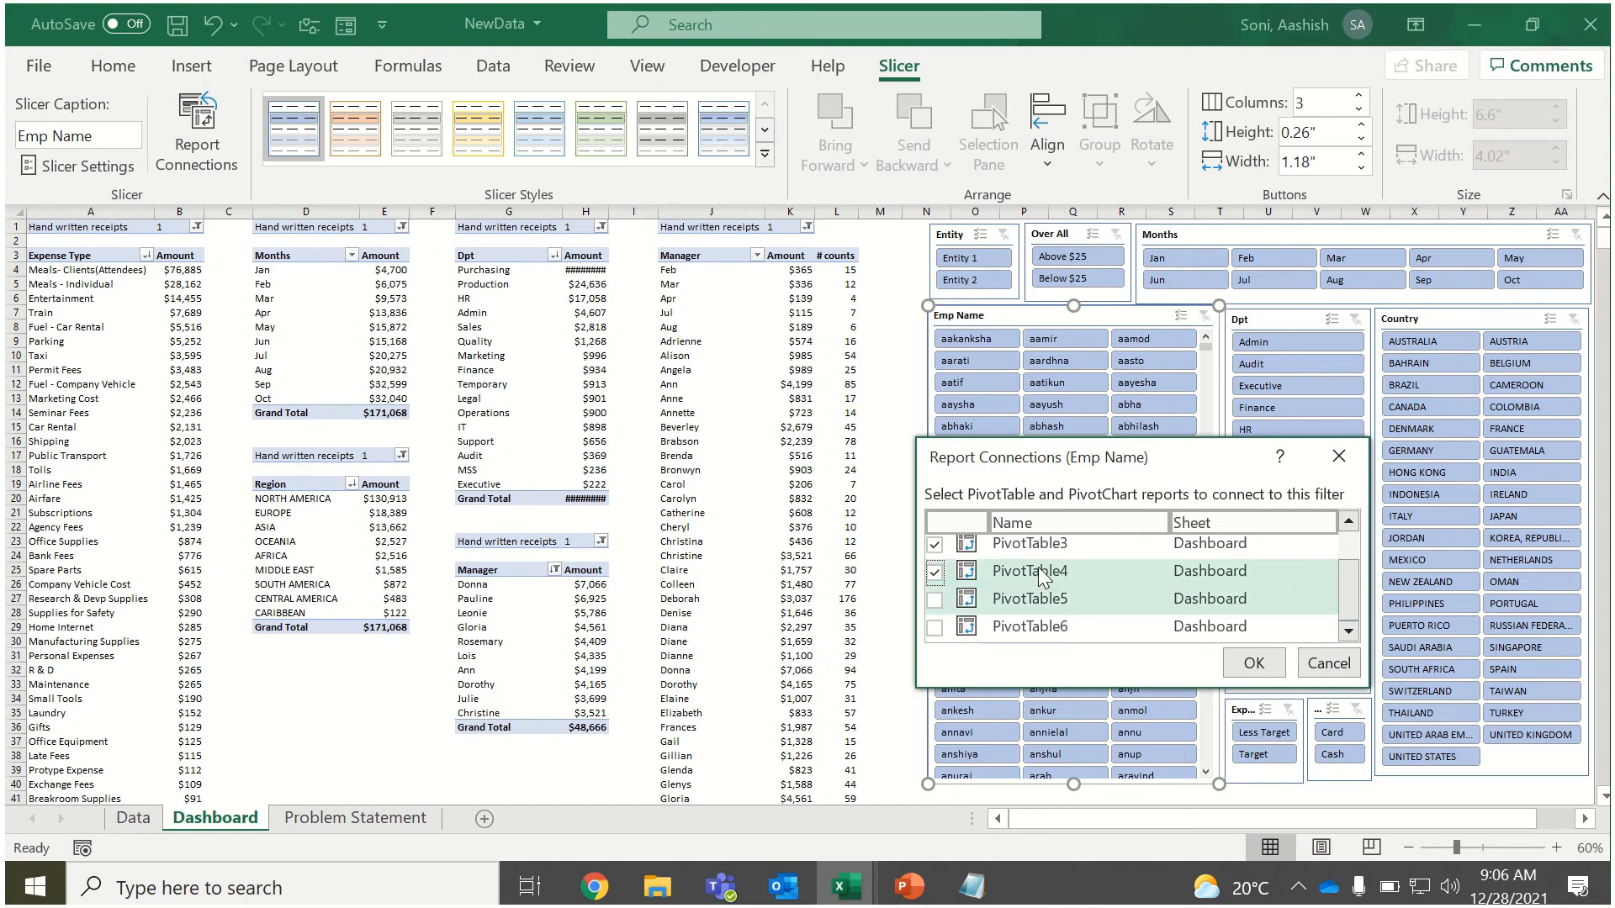
left_click(935, 599)
left_click(935, 628)
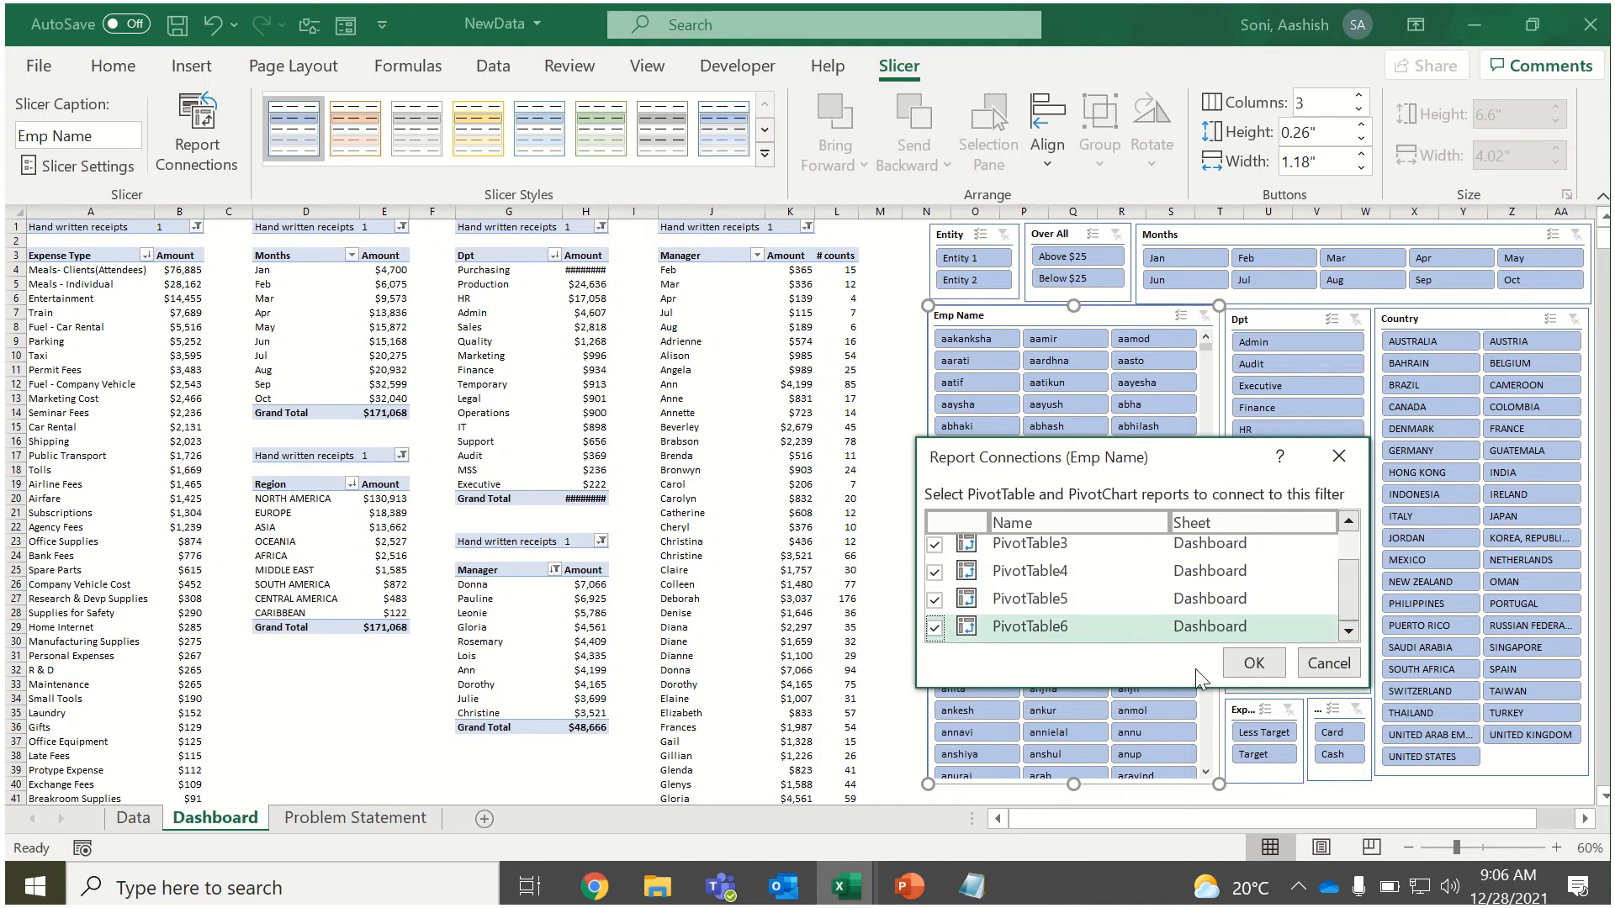
left_click(1254, 664)
Connect the Dpt slicer to the remaining dashboard PivotTables in its report connections.
left_click(1261, 325)
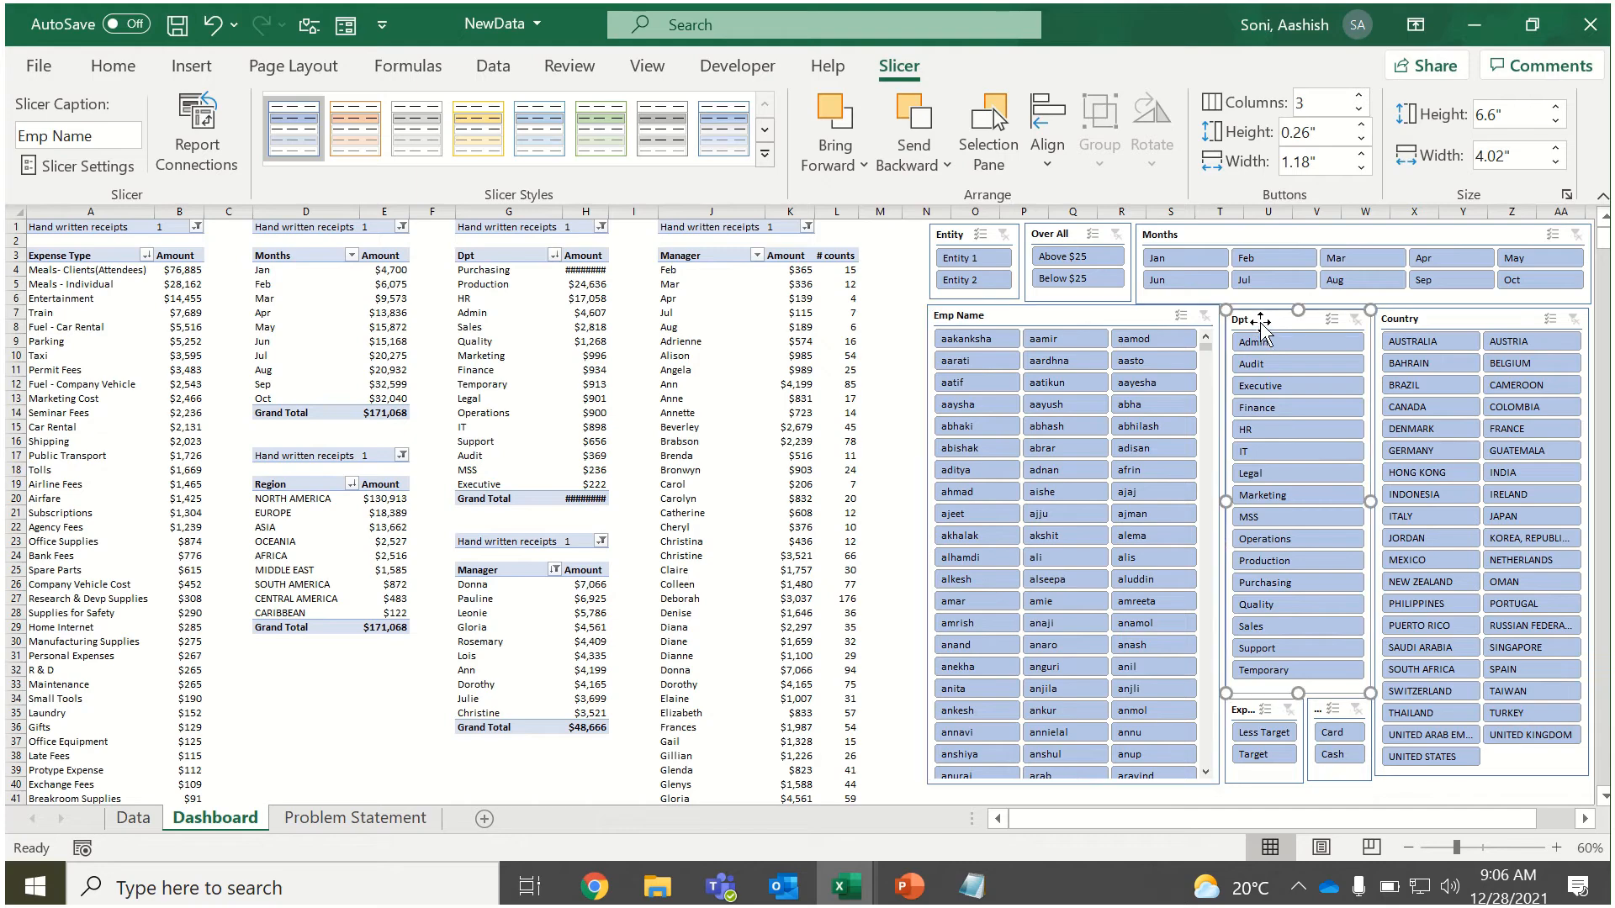
right_click(1261, 321)
left_click(1370, 541)
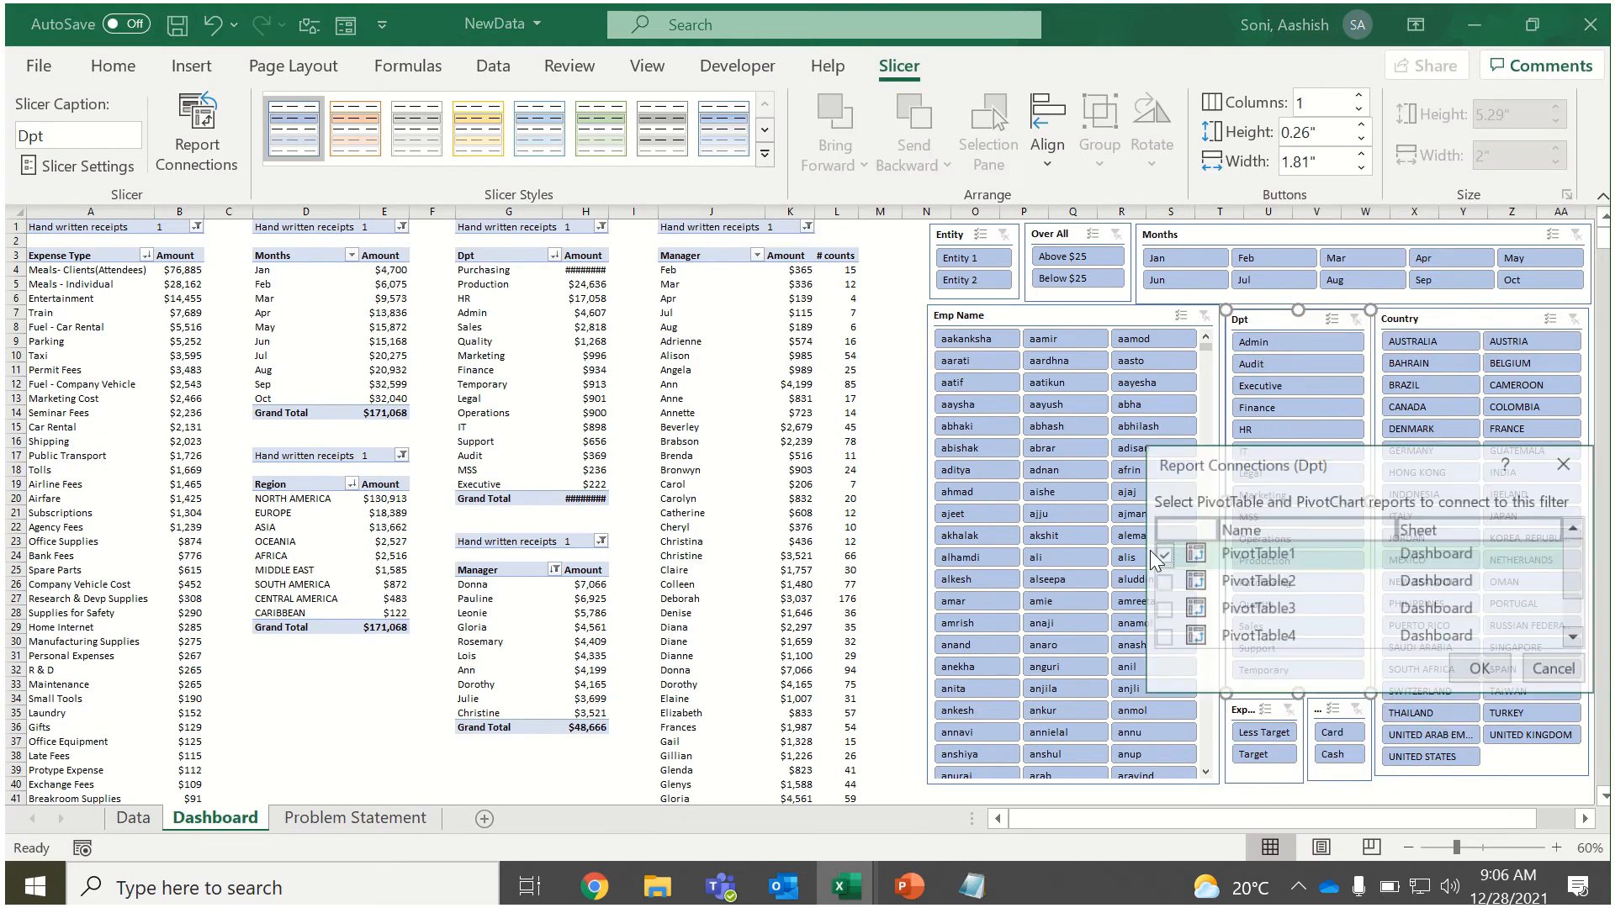
left_click(1162, 581)
left_click(1162, 609)
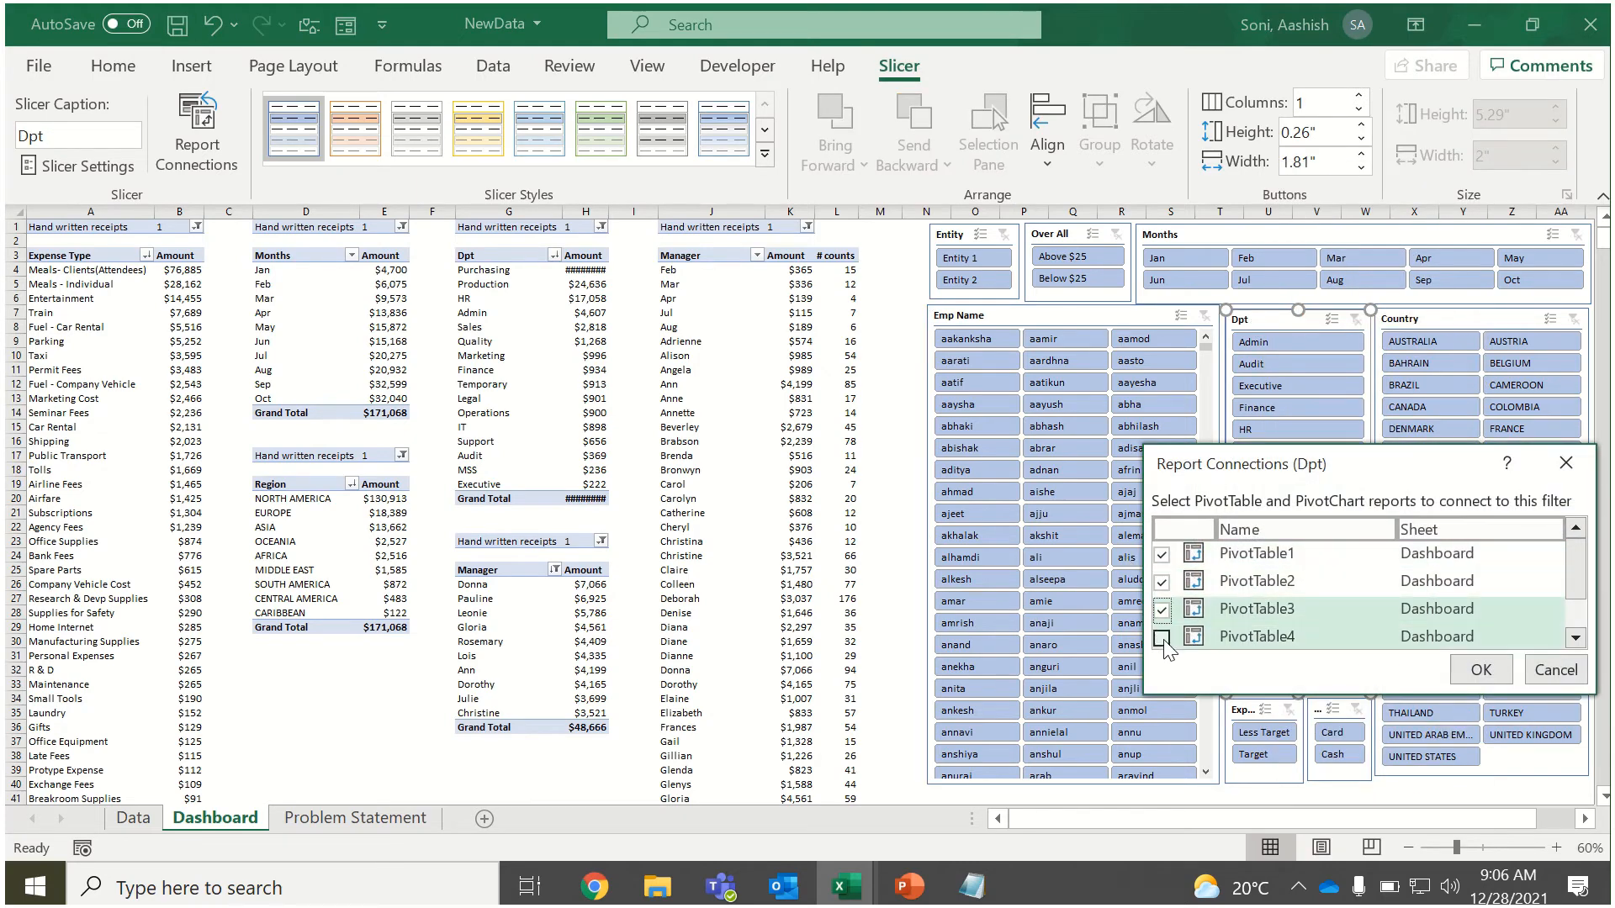
left_click(1161, 637)
scroll(1561, 614, "down", 1)
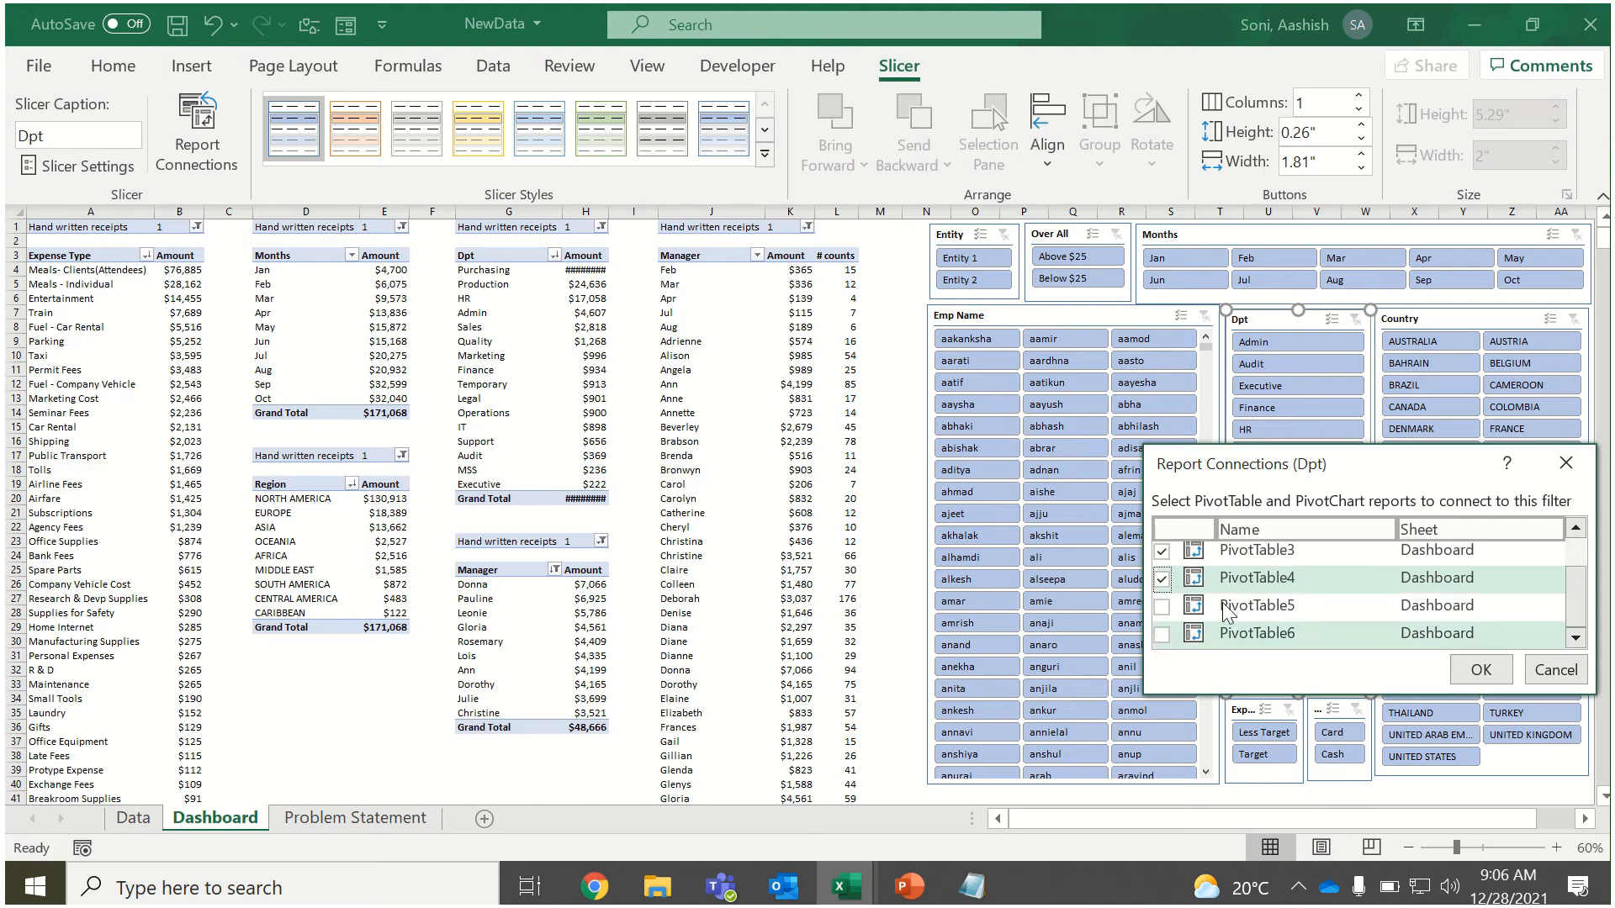
left_click(1162, 606)
left_click(1481, 669)
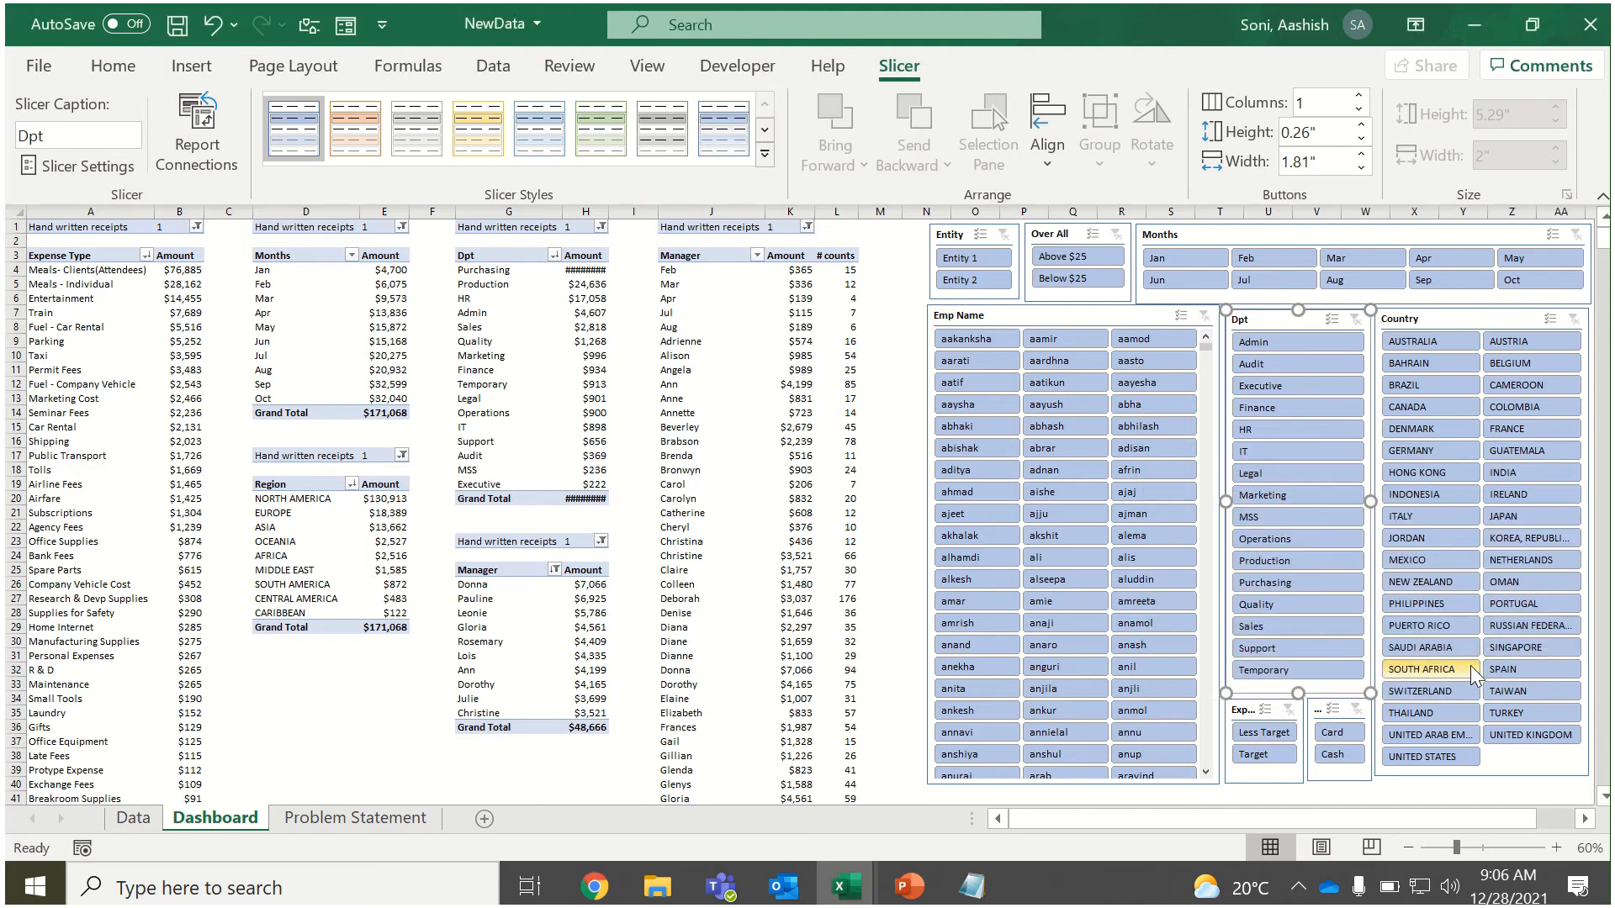
Connect the Country slicer to PivotTable2 through PivotTable6 in its report connections.
left_click(1403, 324)
right_click(1403, 327)
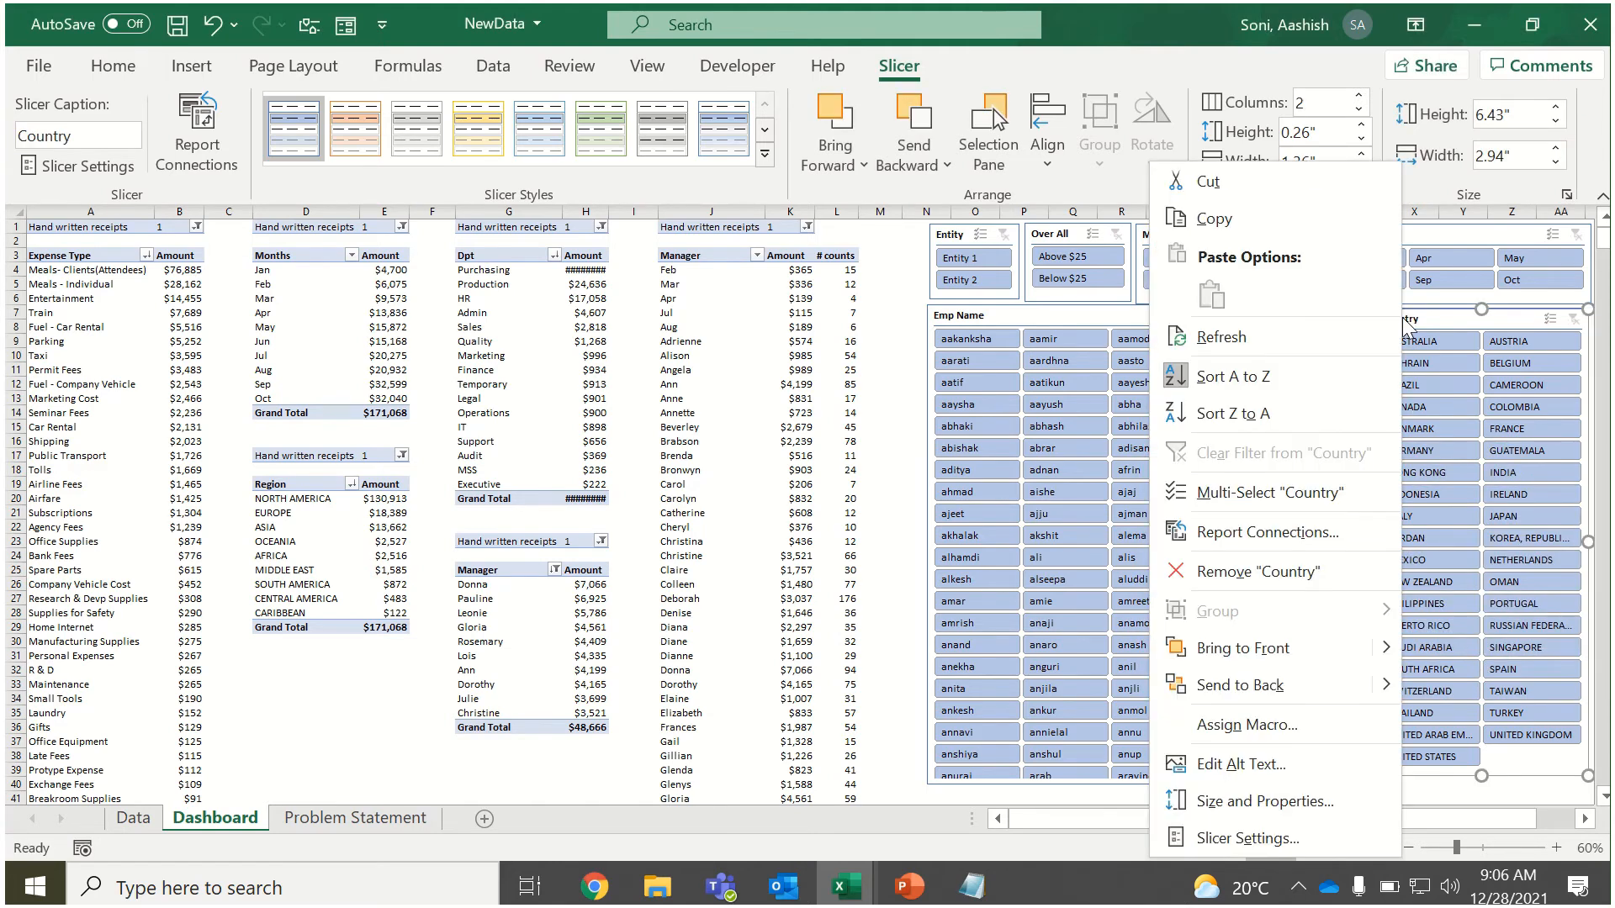
left_click(1284, 528)
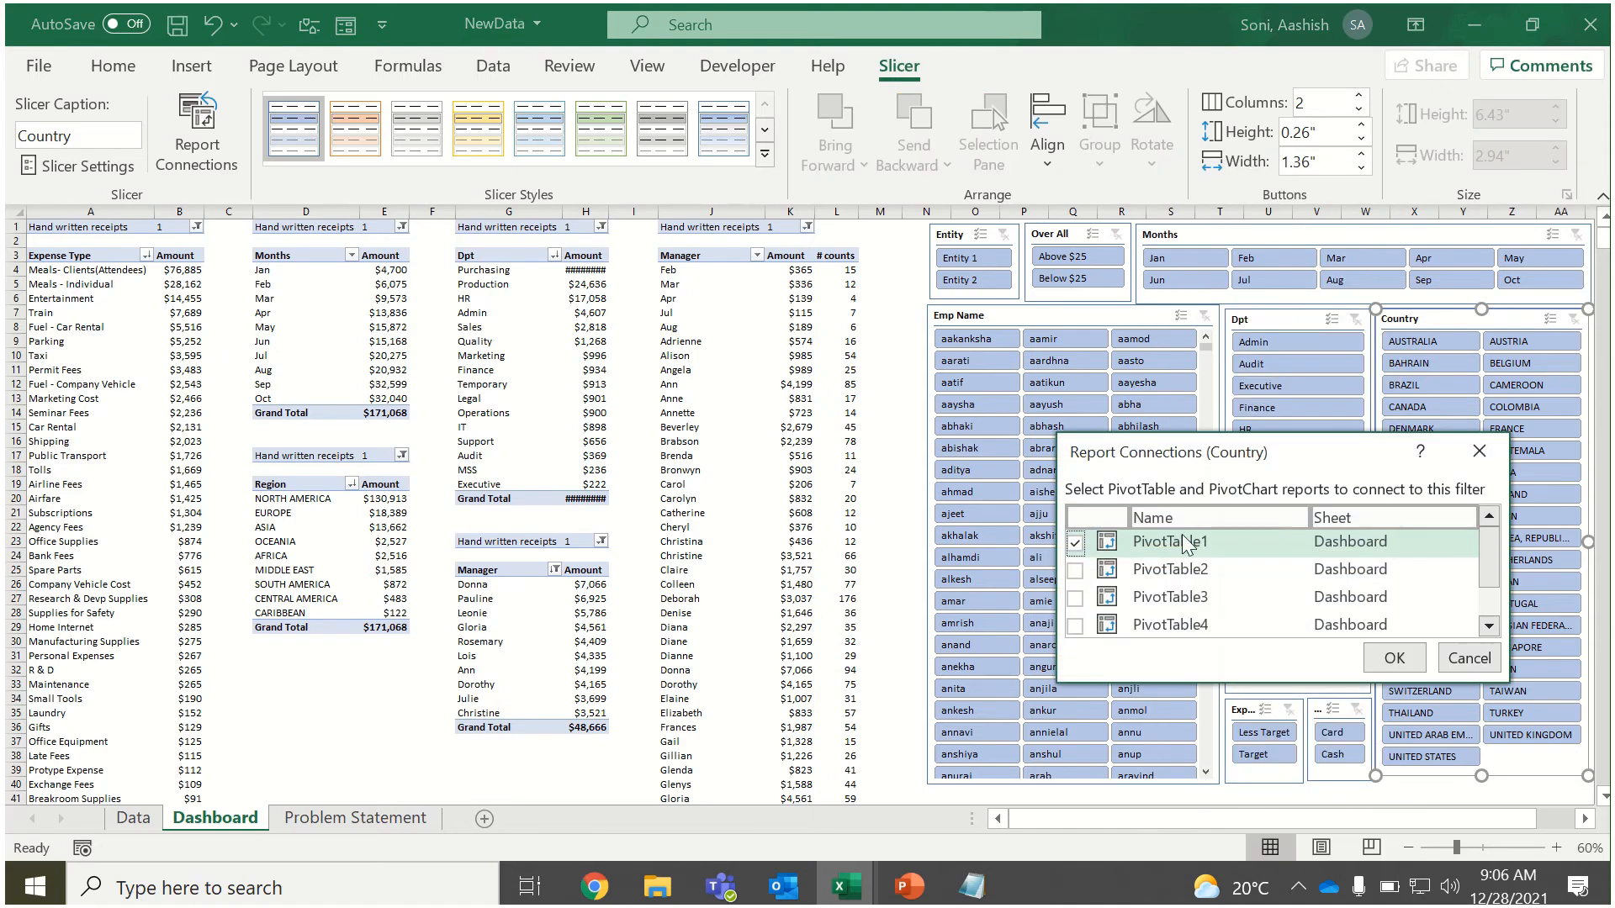
left_click(1076, 569)
left_click(1075, 598)
left_click(1076, 625)
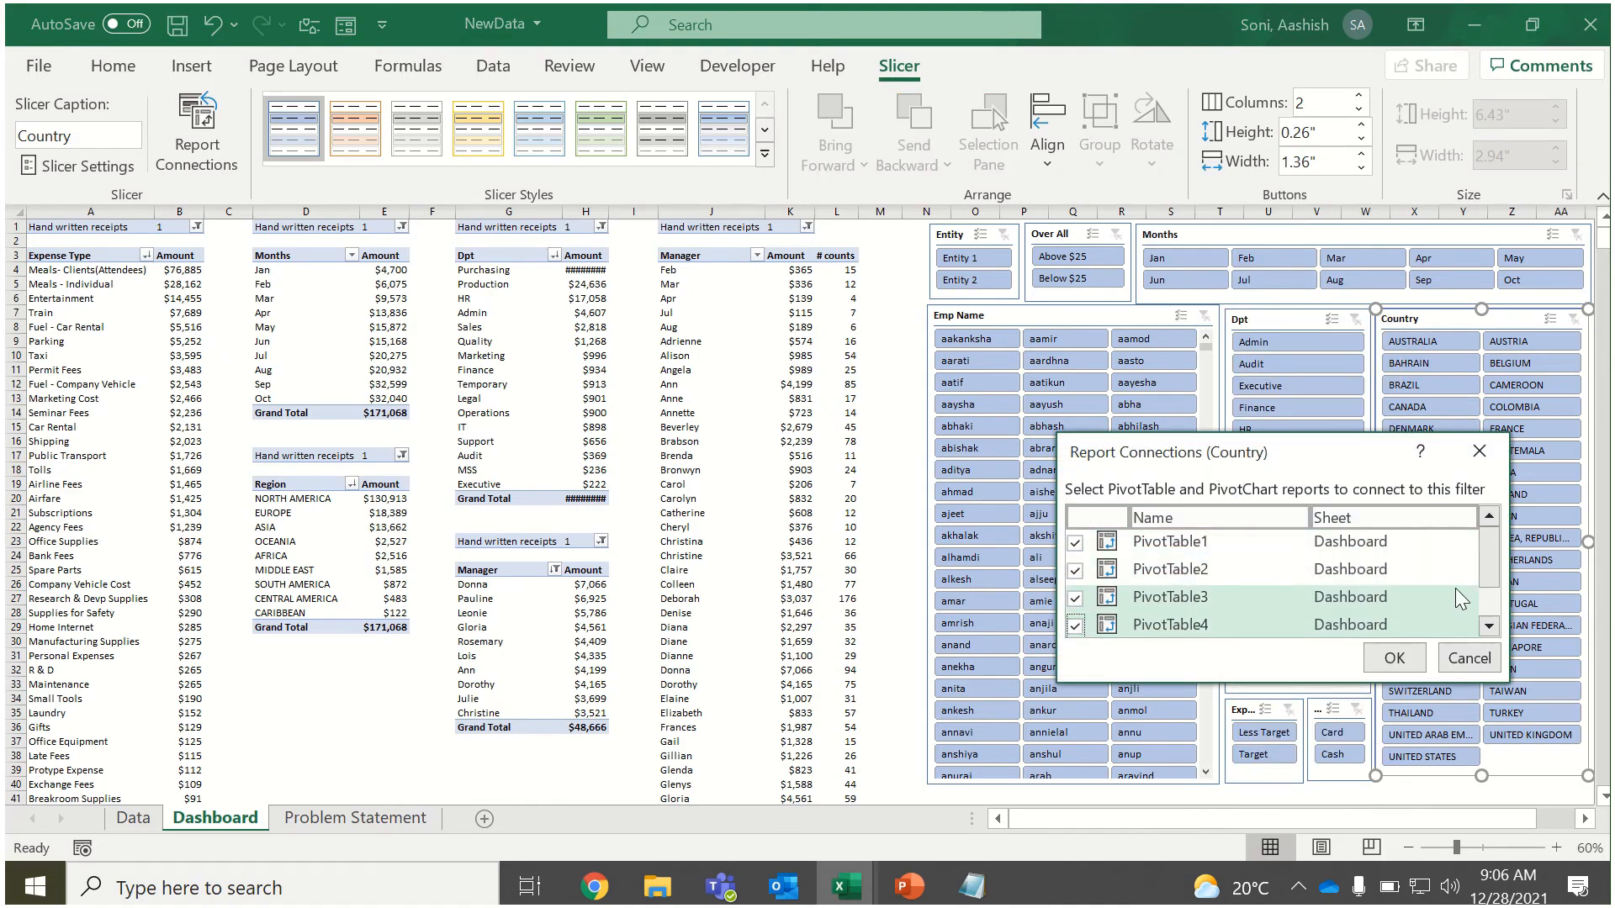
left_click(1489, 626)
left_click(1075, 595)
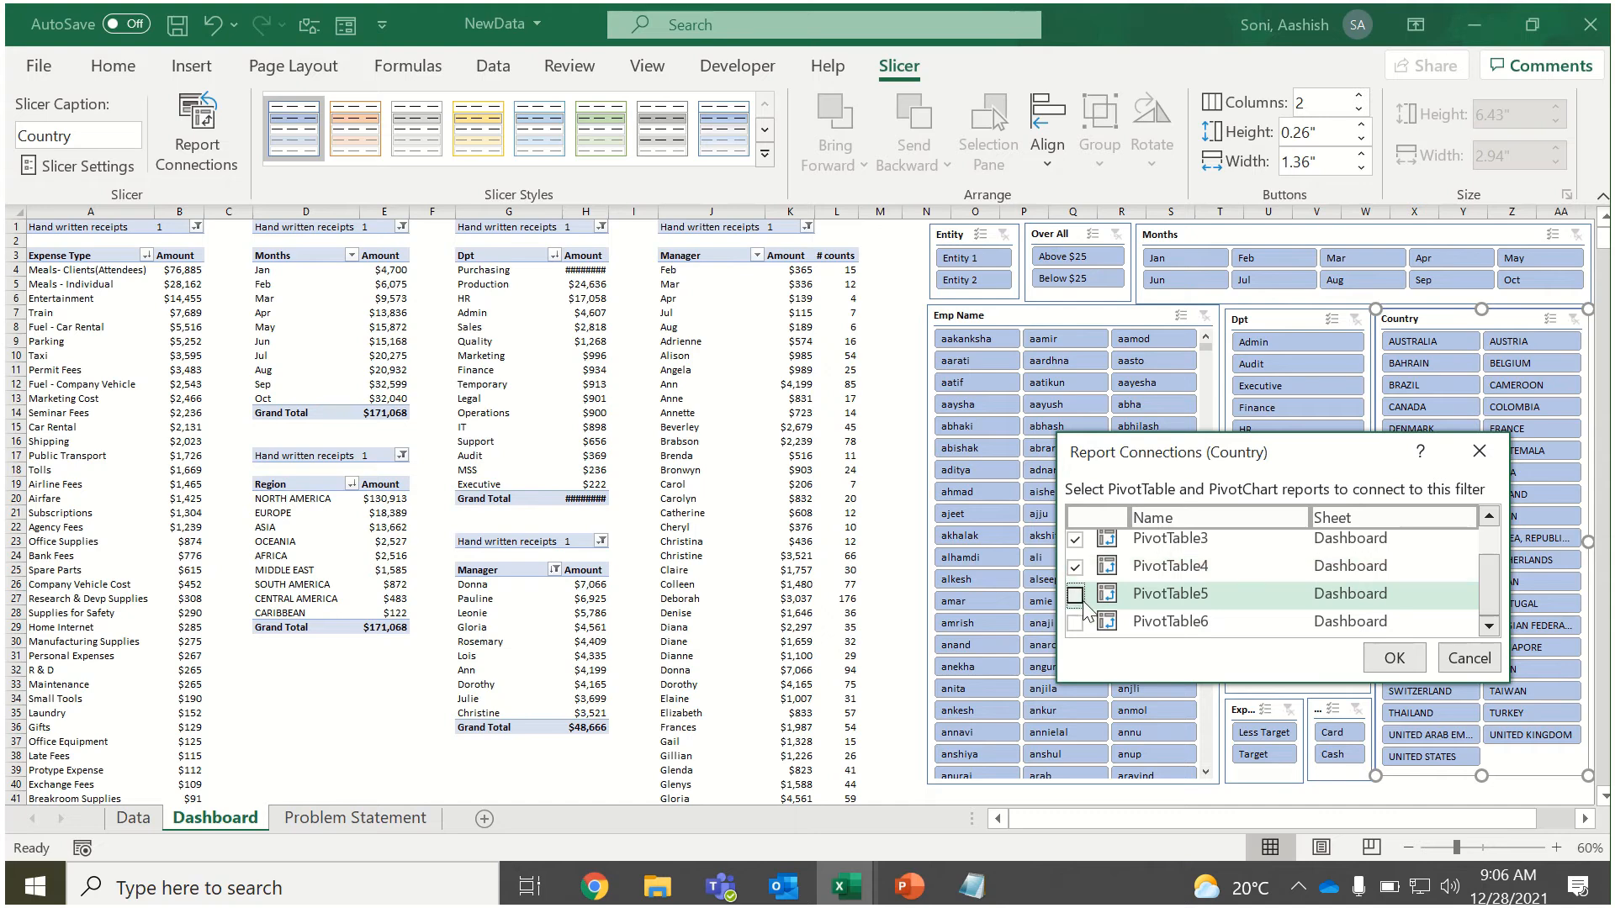
left_click(1075, 623)
left_click(1416, 658)
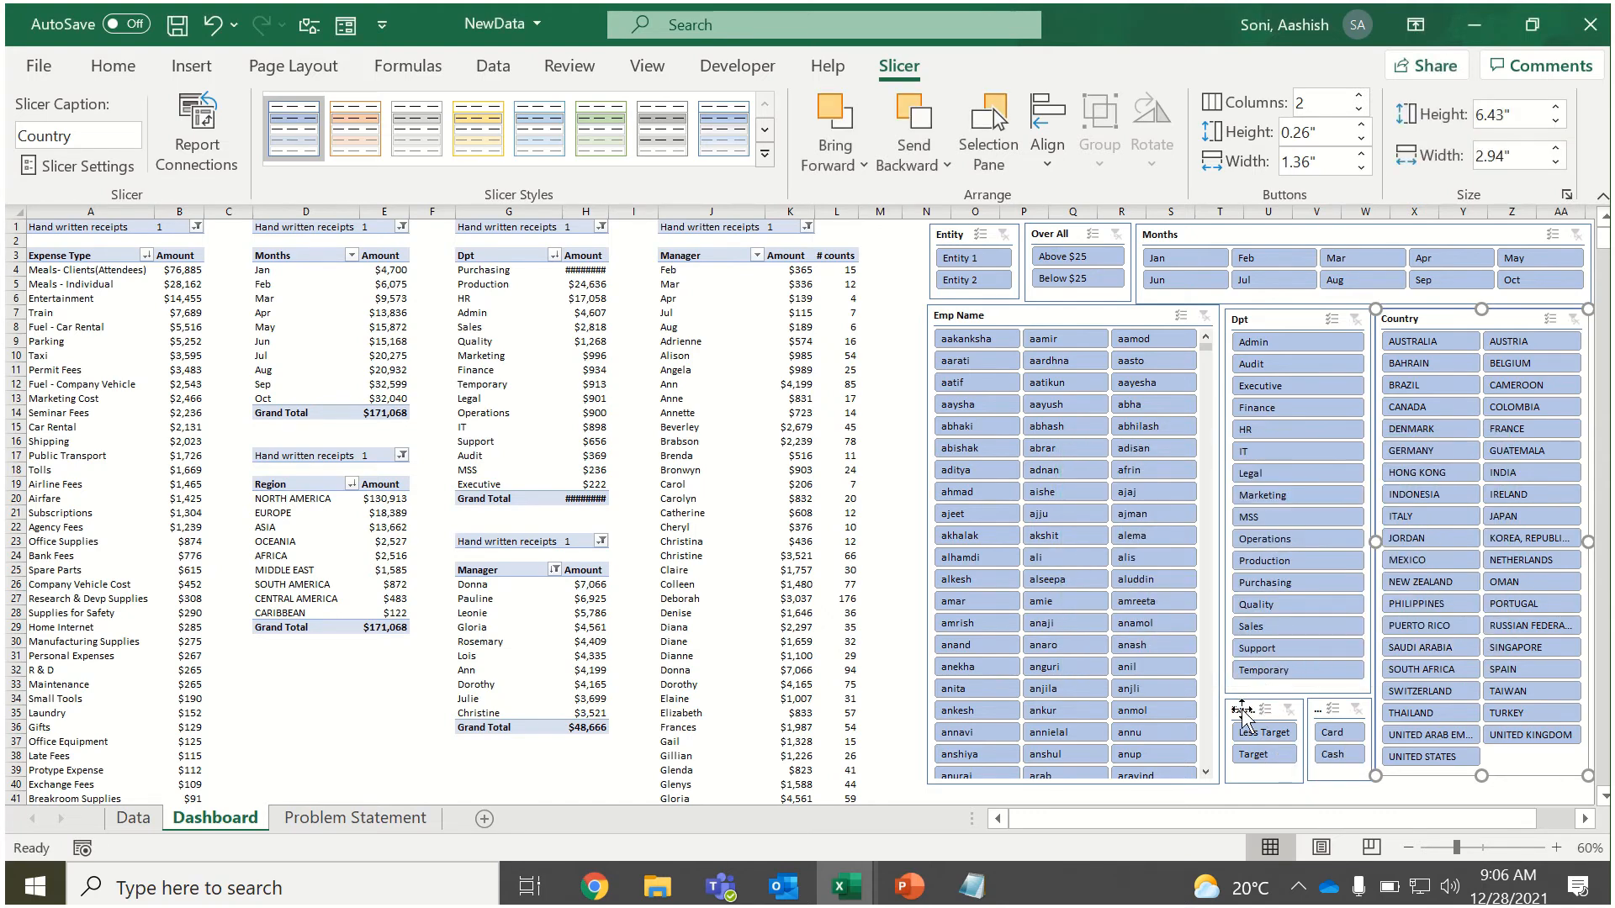
Connect the Exp Targets slicer to PivotTable2 through PivotTable6 in its report connections.
left_click(1243, 712)
right_click(1240, 712)
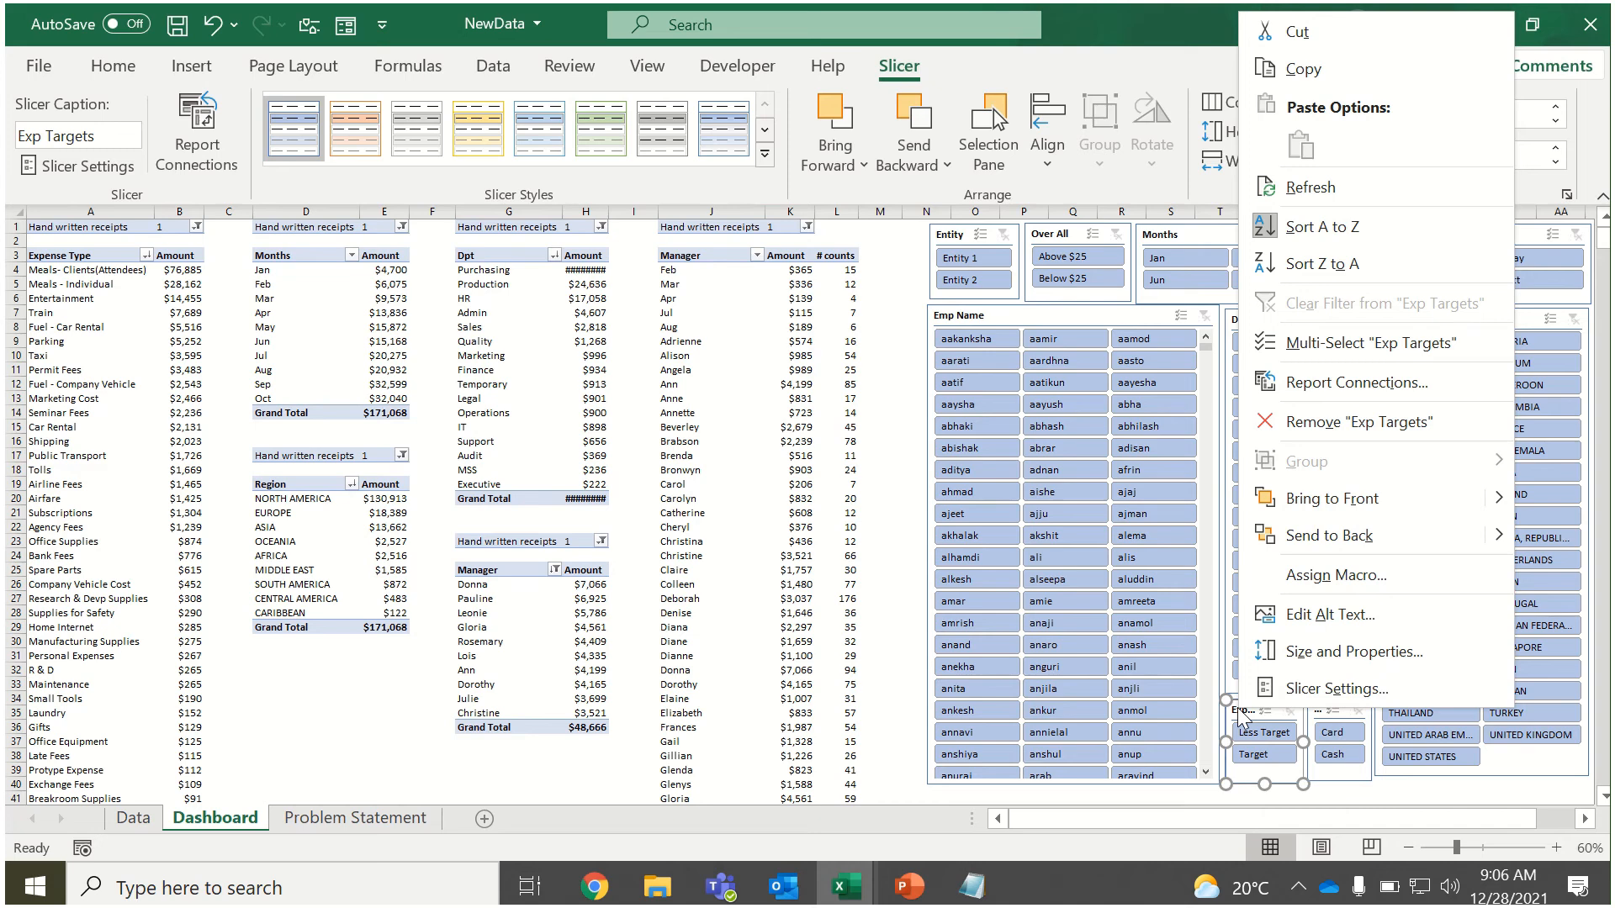
left_click(1335, 394)
left_click(1127, 434)
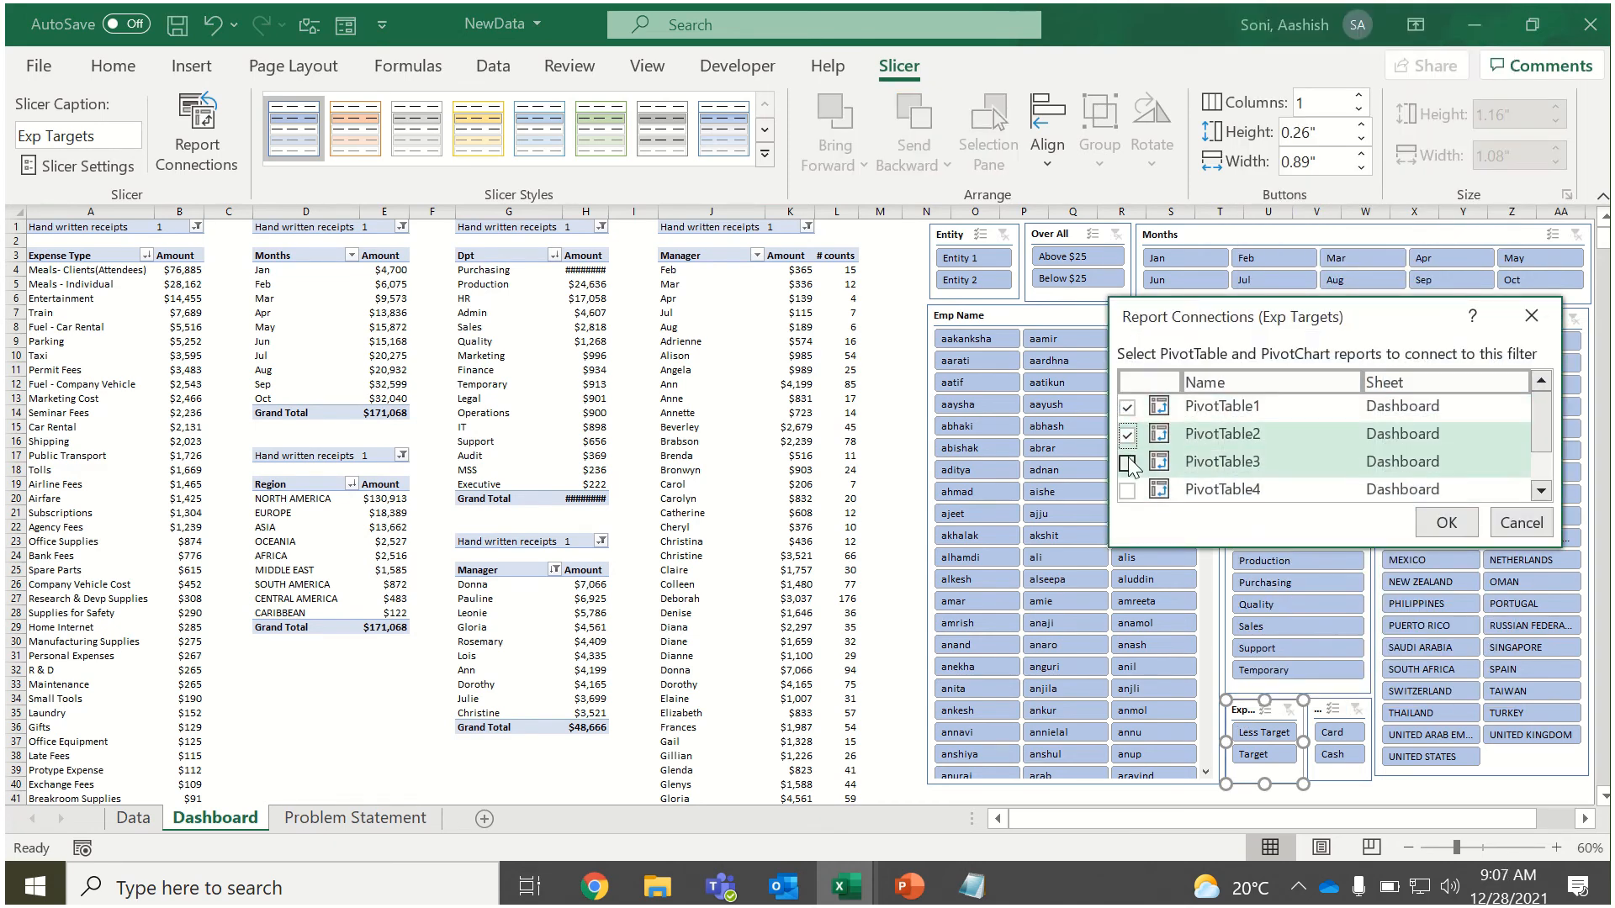
left_click(1127, 462)
left_click(1128, 489)
left_click(1541, 474)
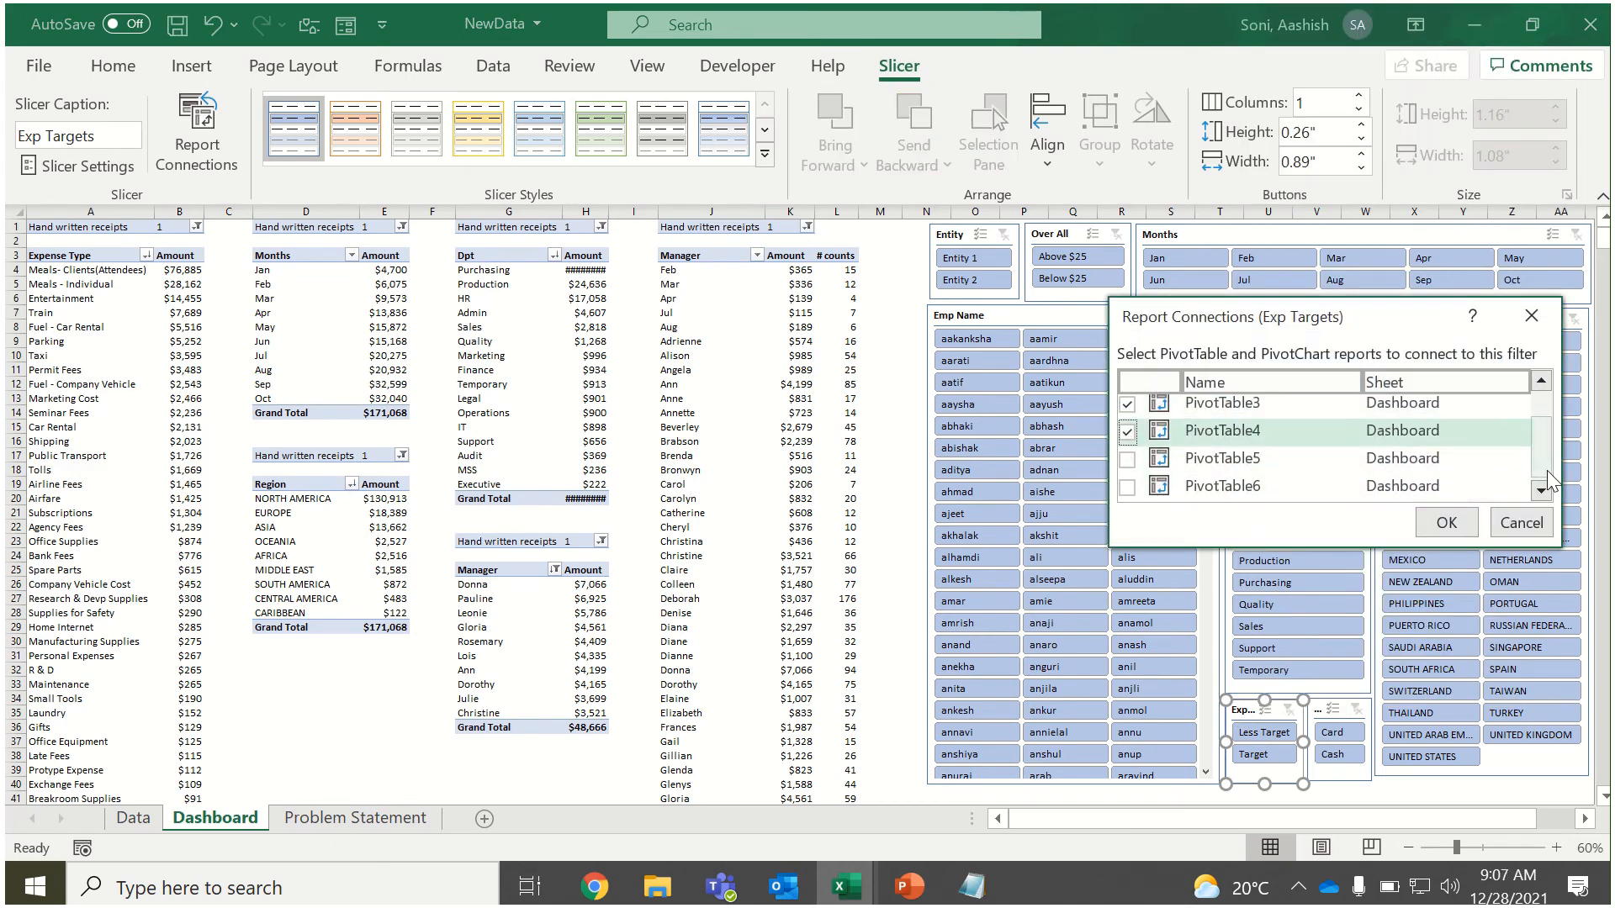
left_click(1127, 459)
left_click(1127, 487)
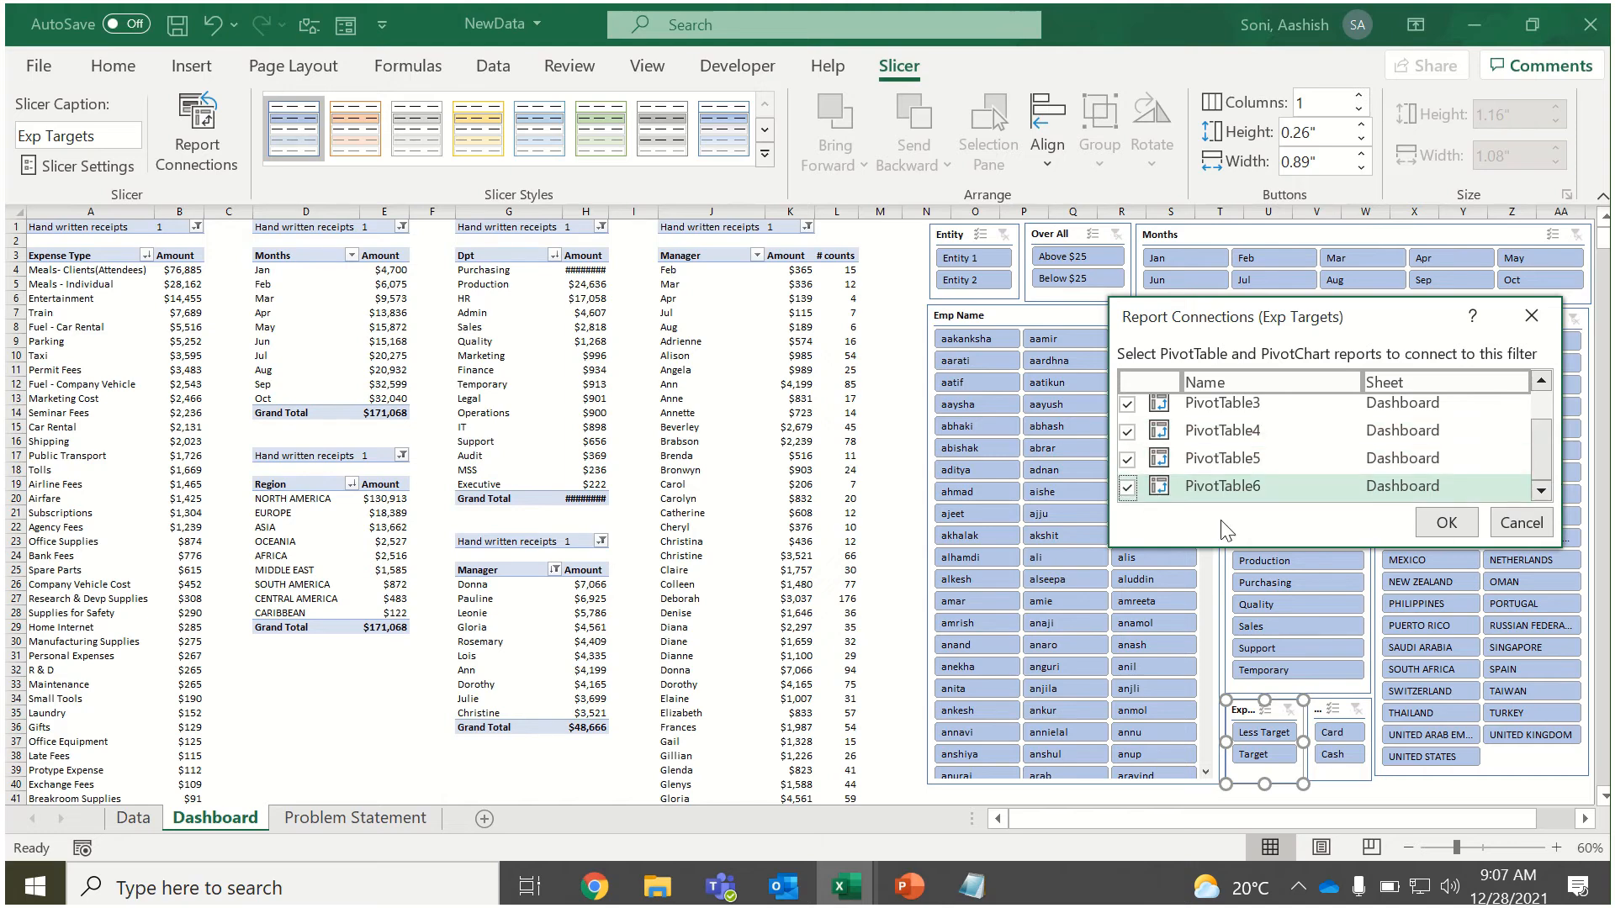
left_click(1446, 523)
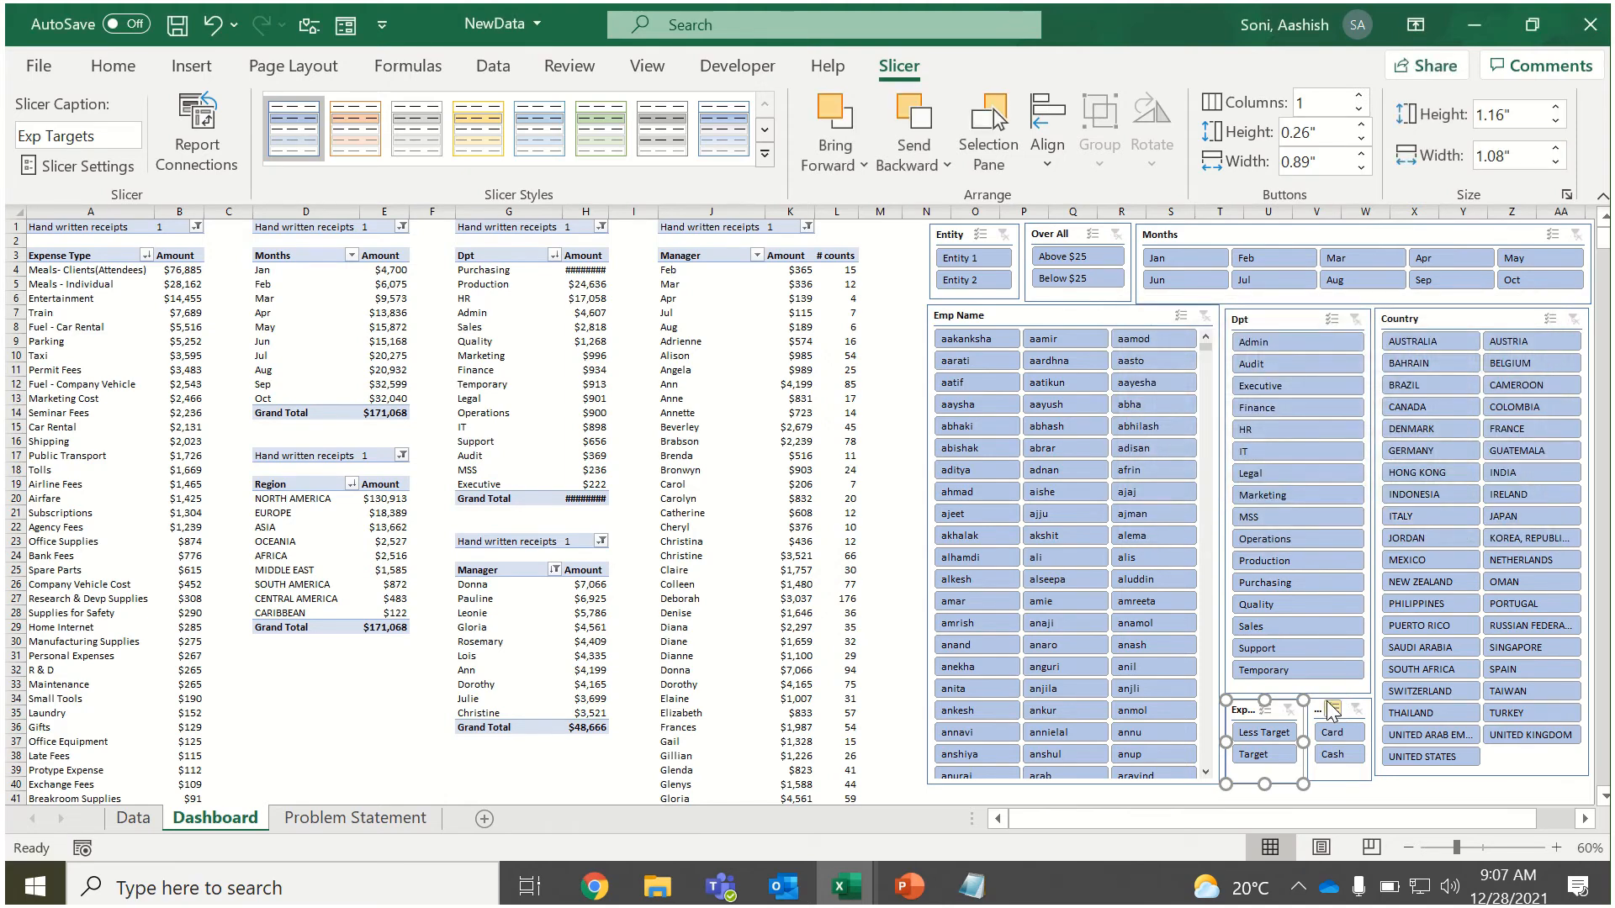
Connect the Payment Type slicer to PivotTable2 through PivotTable6 in its report connections.
left_click(1332, 713)
right_click(1332, 713)
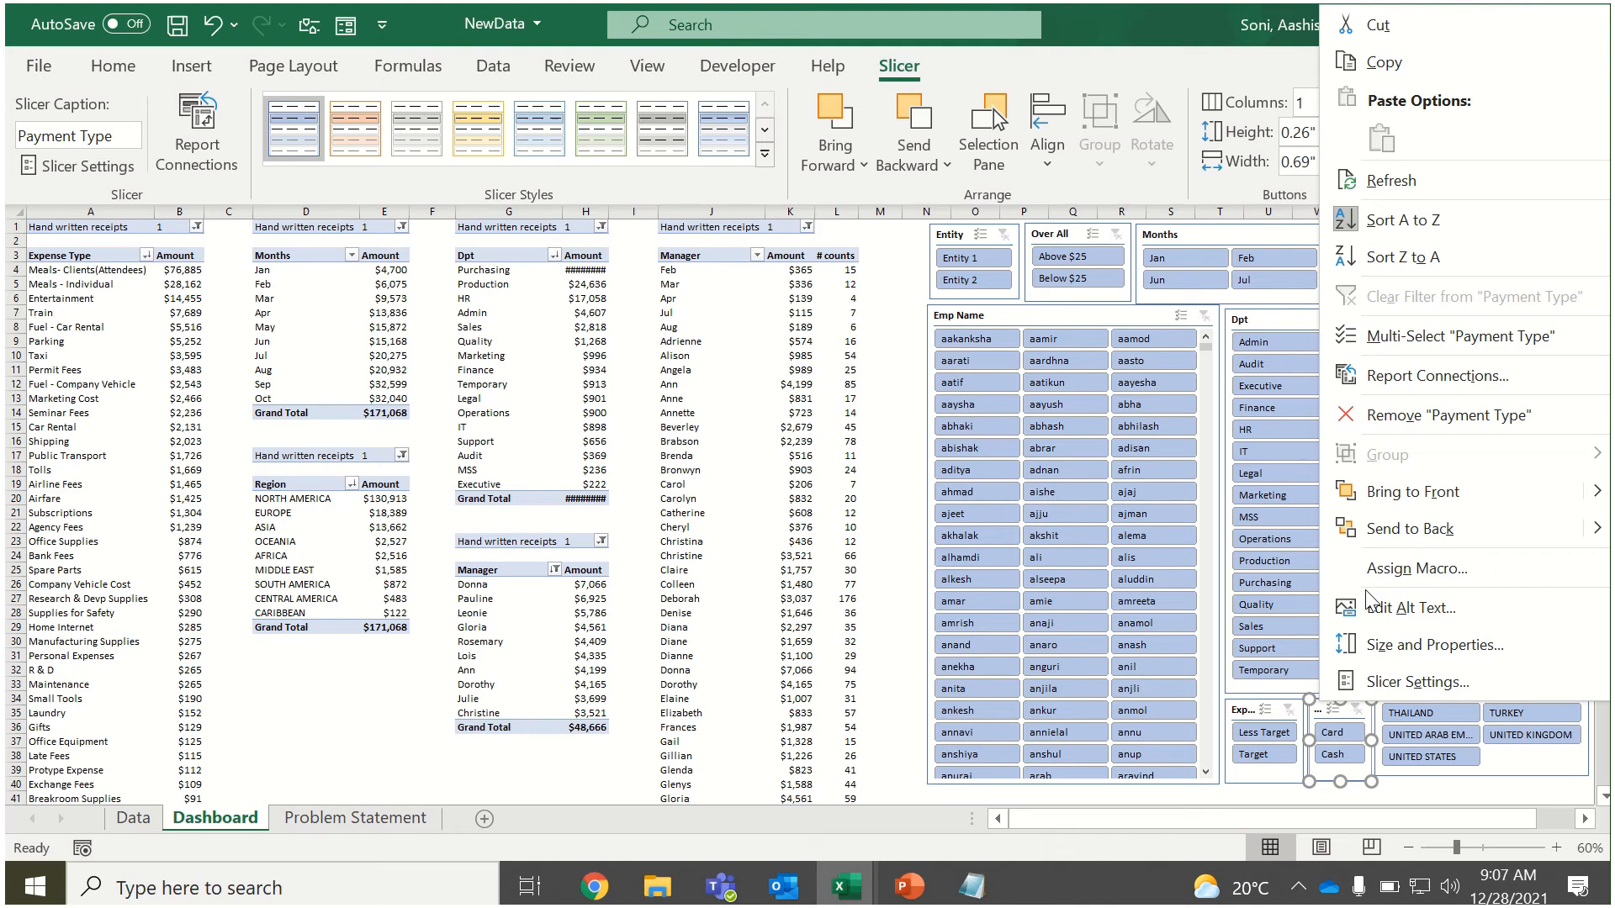
left_click(1453, 375)
left_click(1183, 399)
left_click(1184, 427)
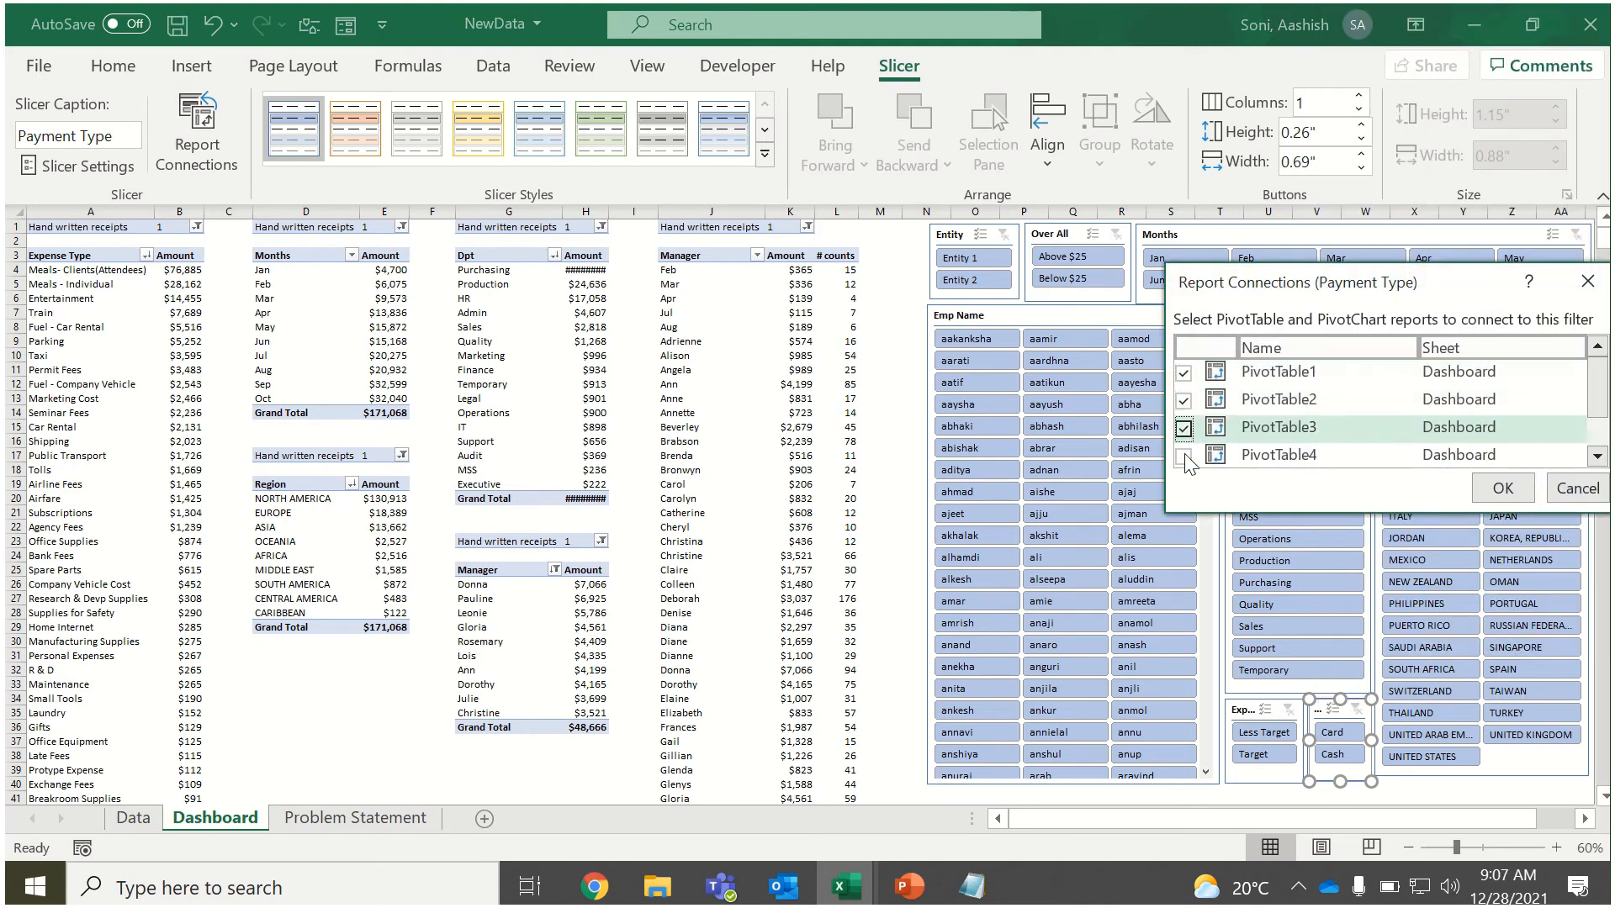
left_click(1183, 455)
scroll(1270, 442, "down", 1)
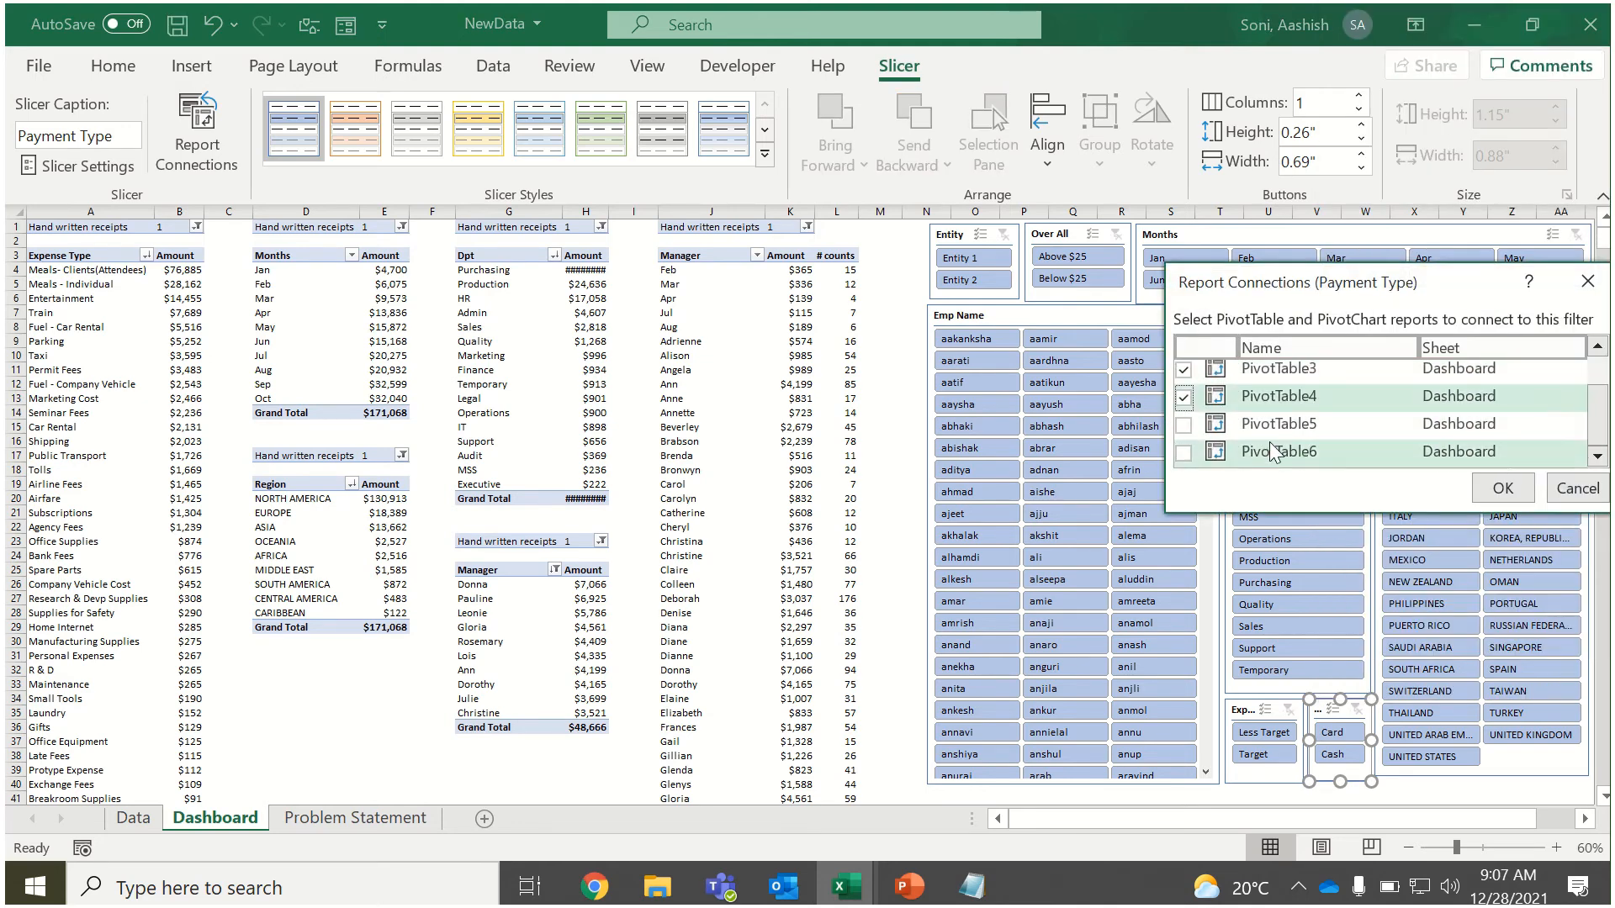
left_click(1184, 425)
left_click(1184, 455)
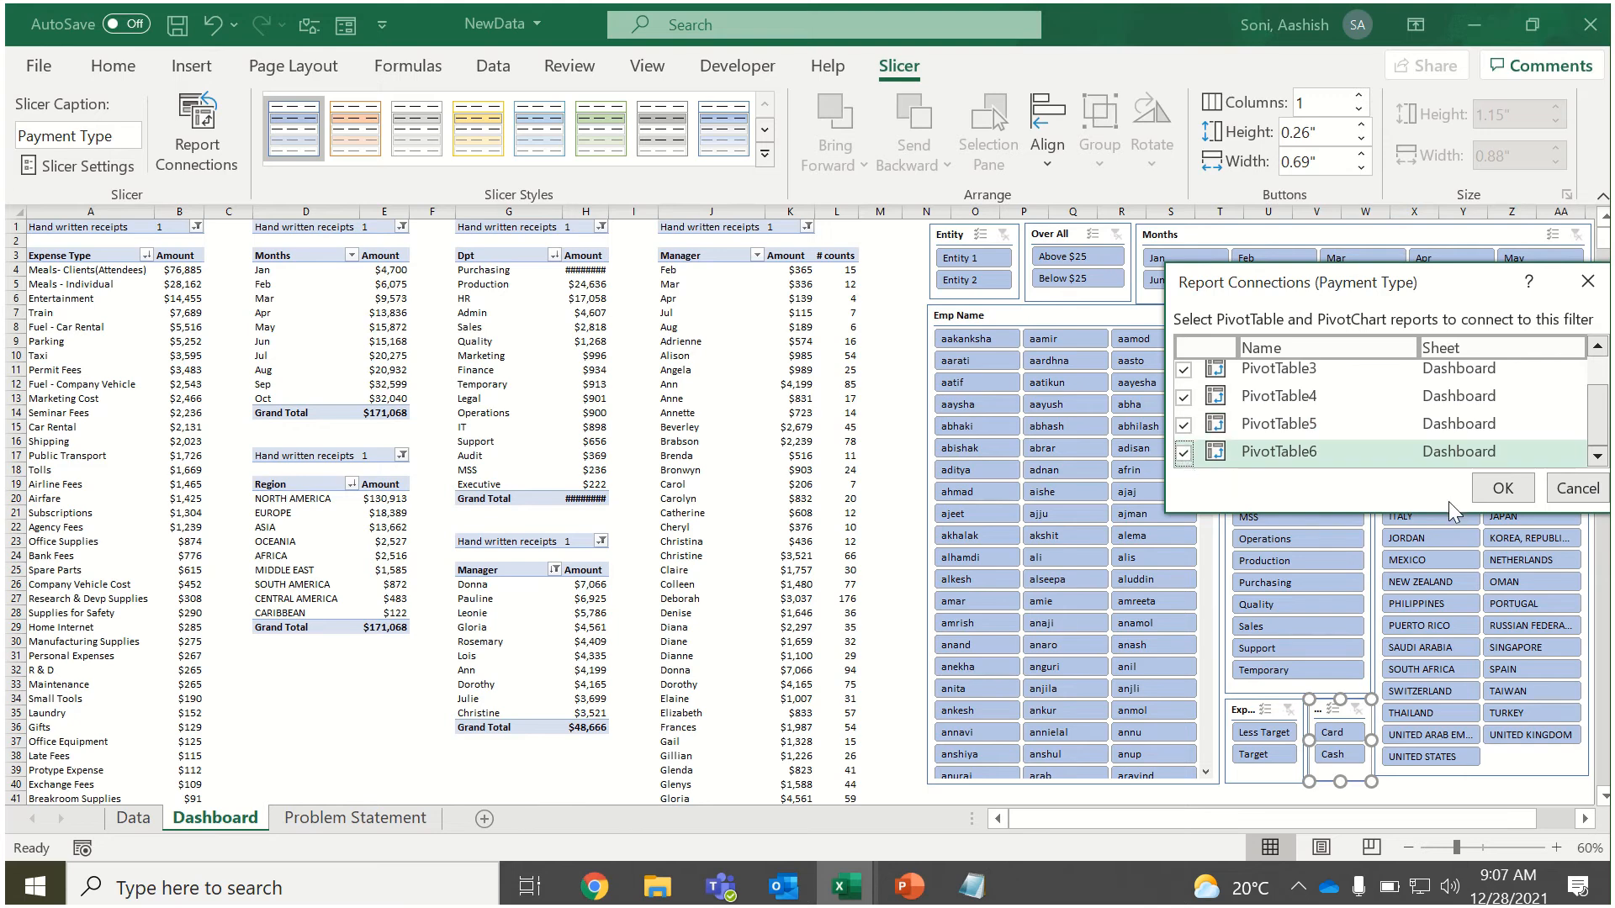
left_click(1503, 488)
Deselect the slicer and autofit column H so the department amounts fit its width.
left_click(1495, 794)
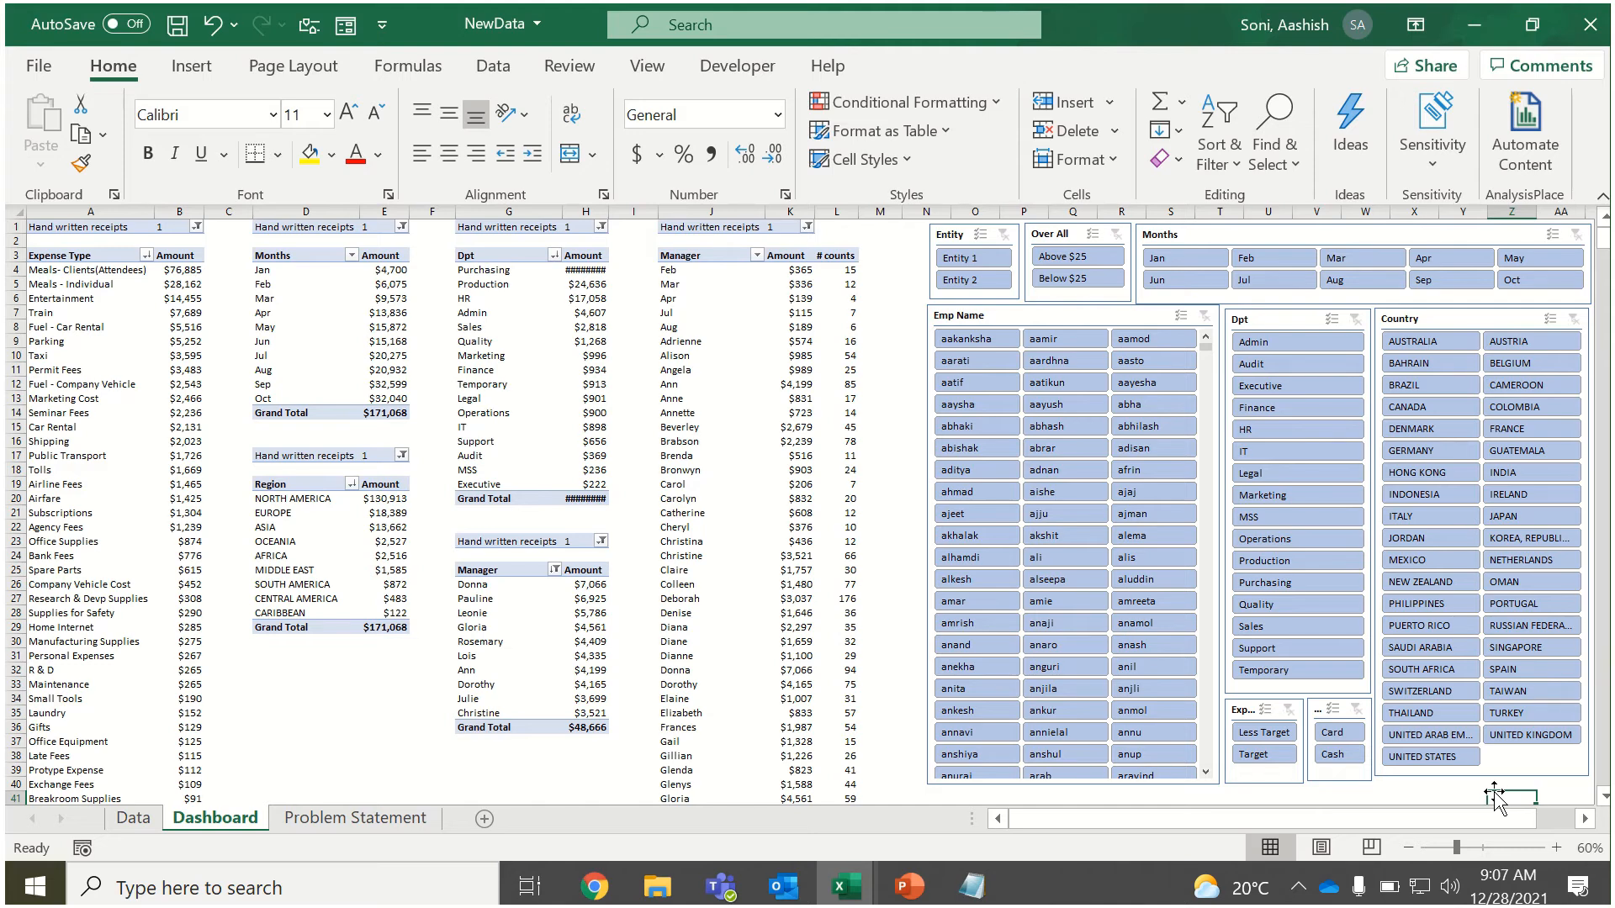
double_click(609, 210)
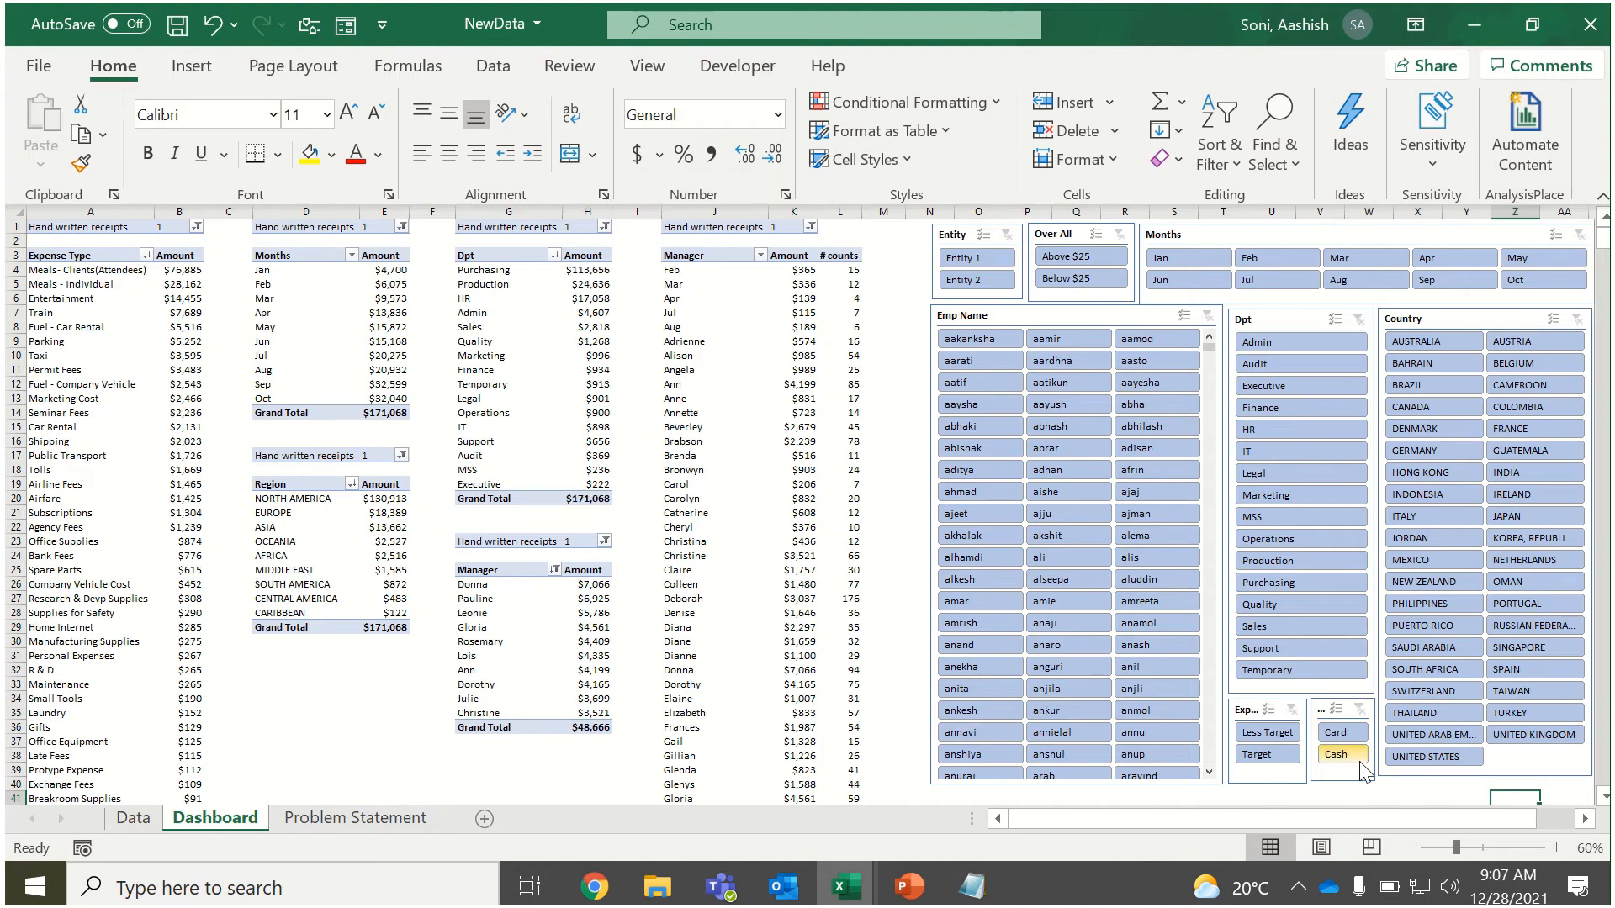
Filter the dashboard's PivotTables to UNITED STATES with the Country slicer.
left_click(1420, 763)
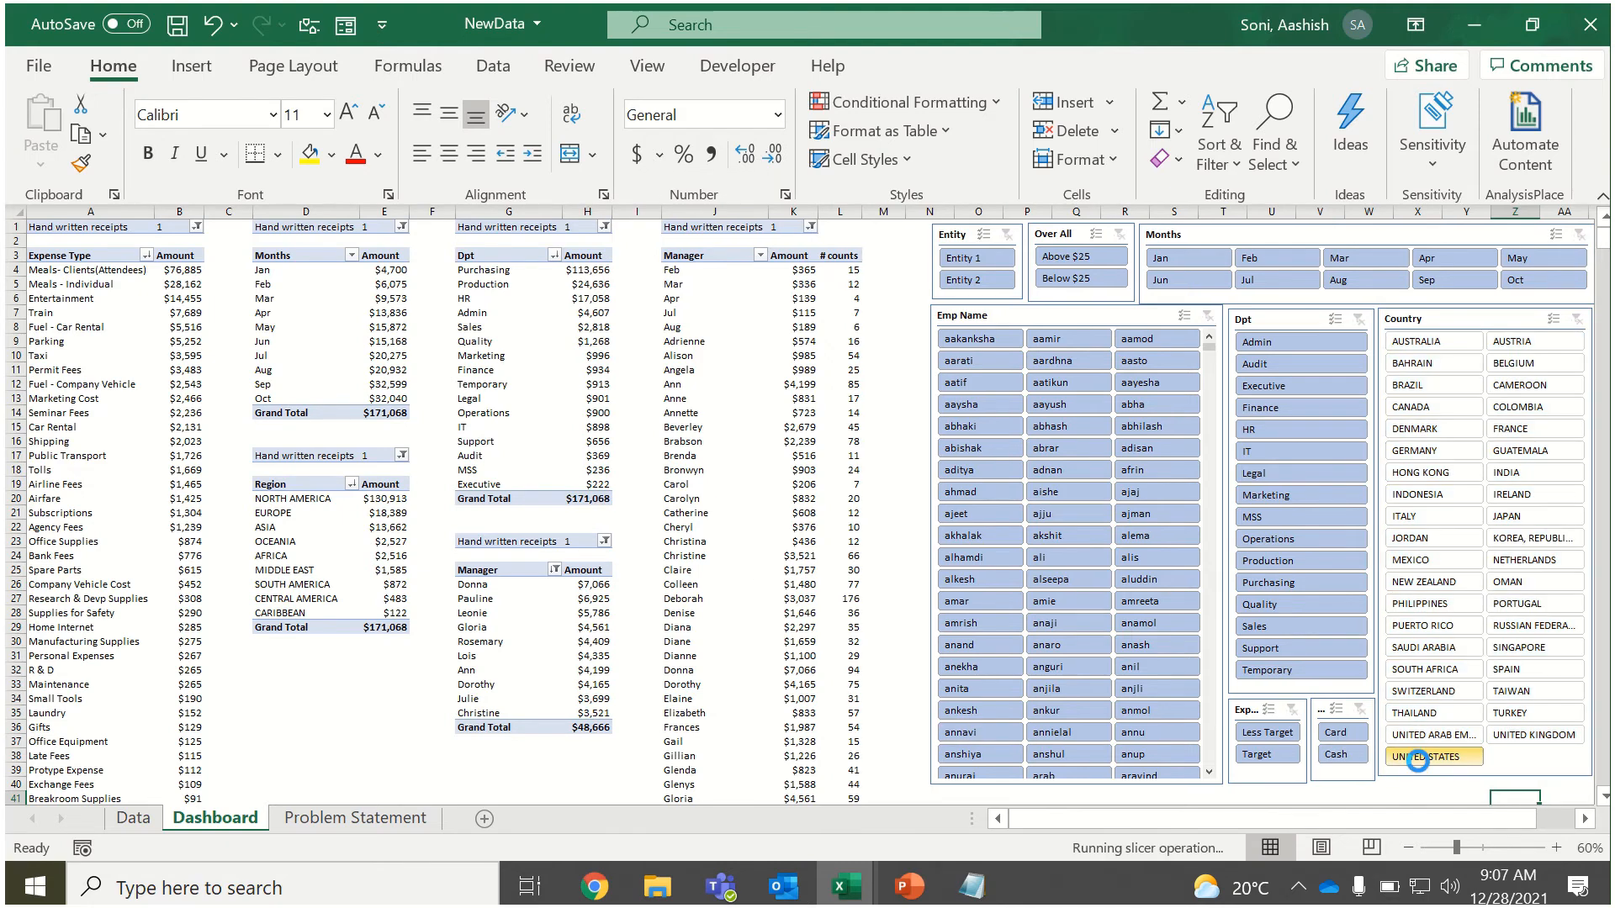
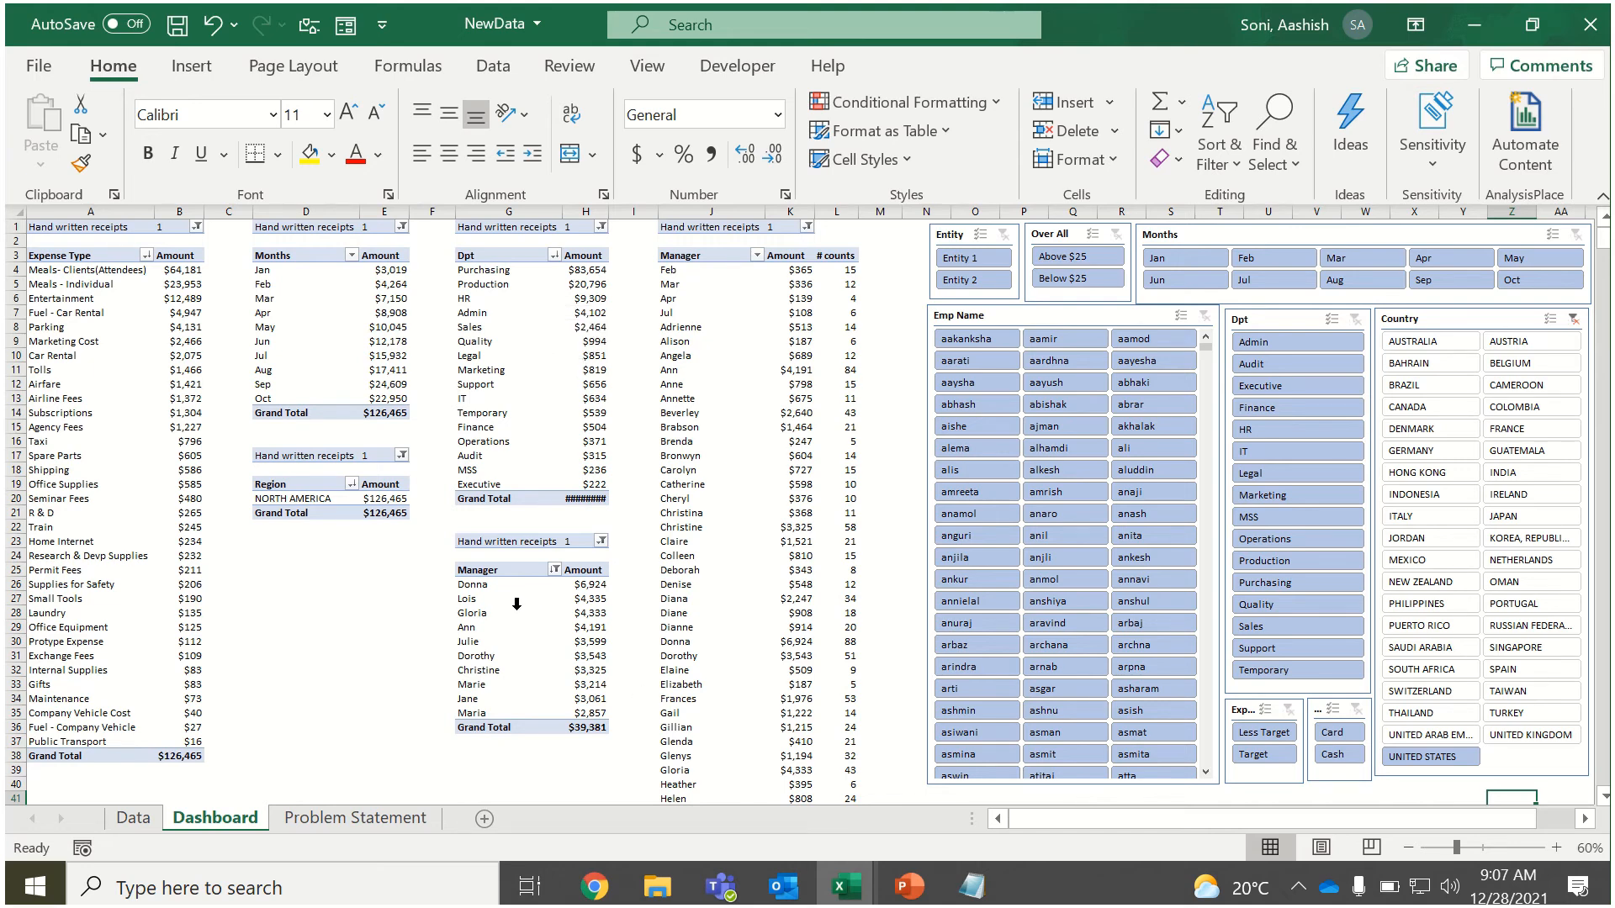
left_click(757, 257)
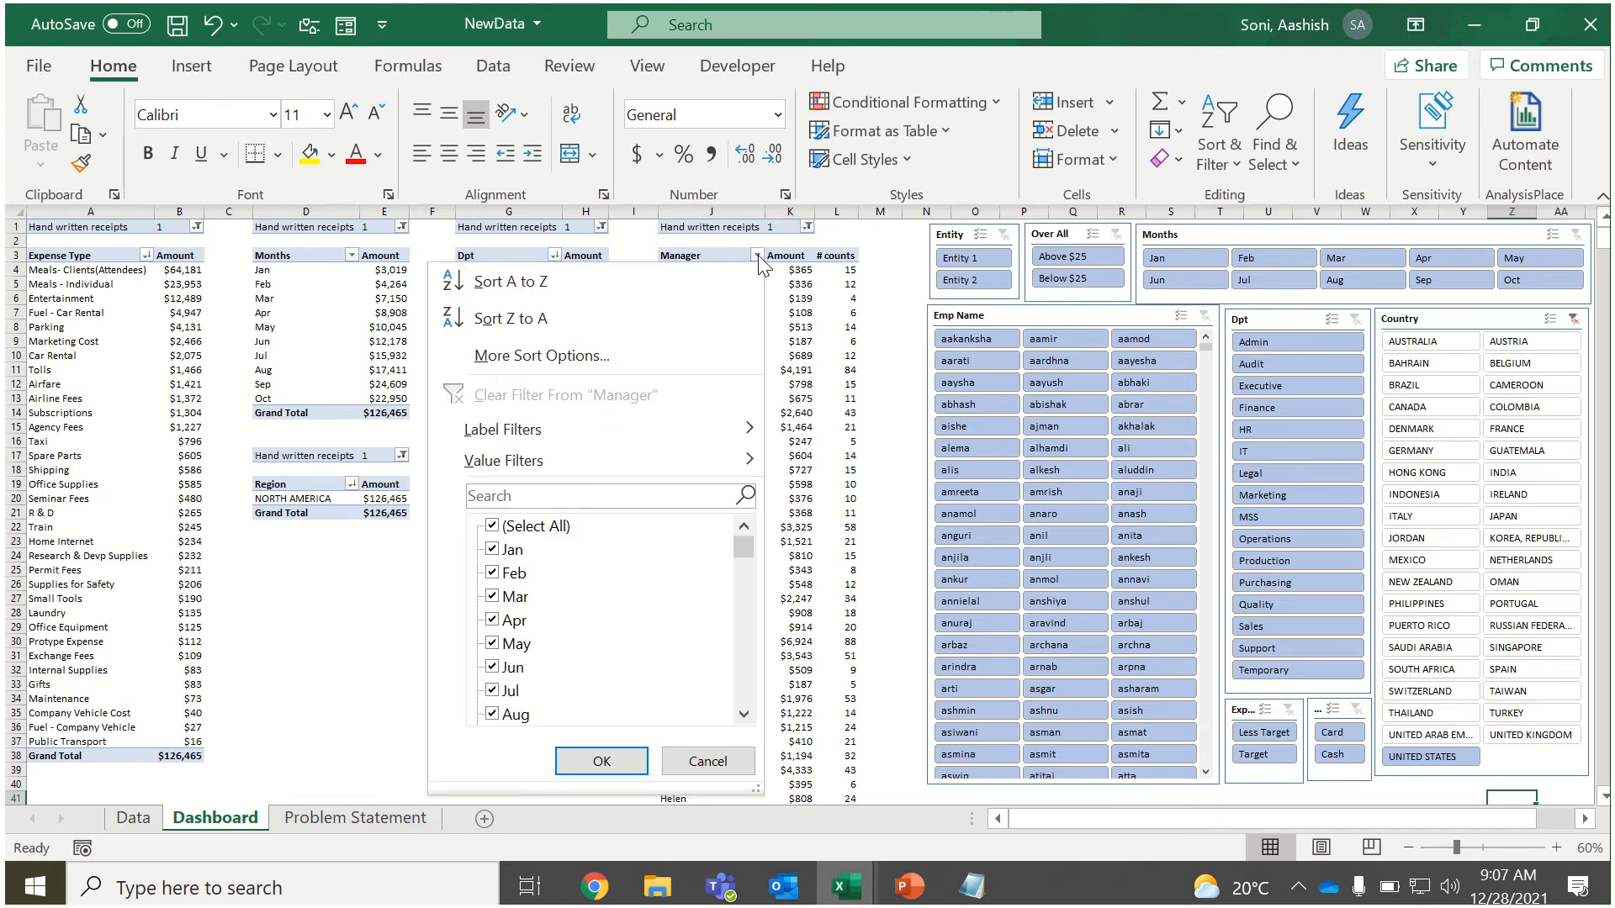
left_click(758, 258)
left_click(757, 256)
left_click(759, 260)
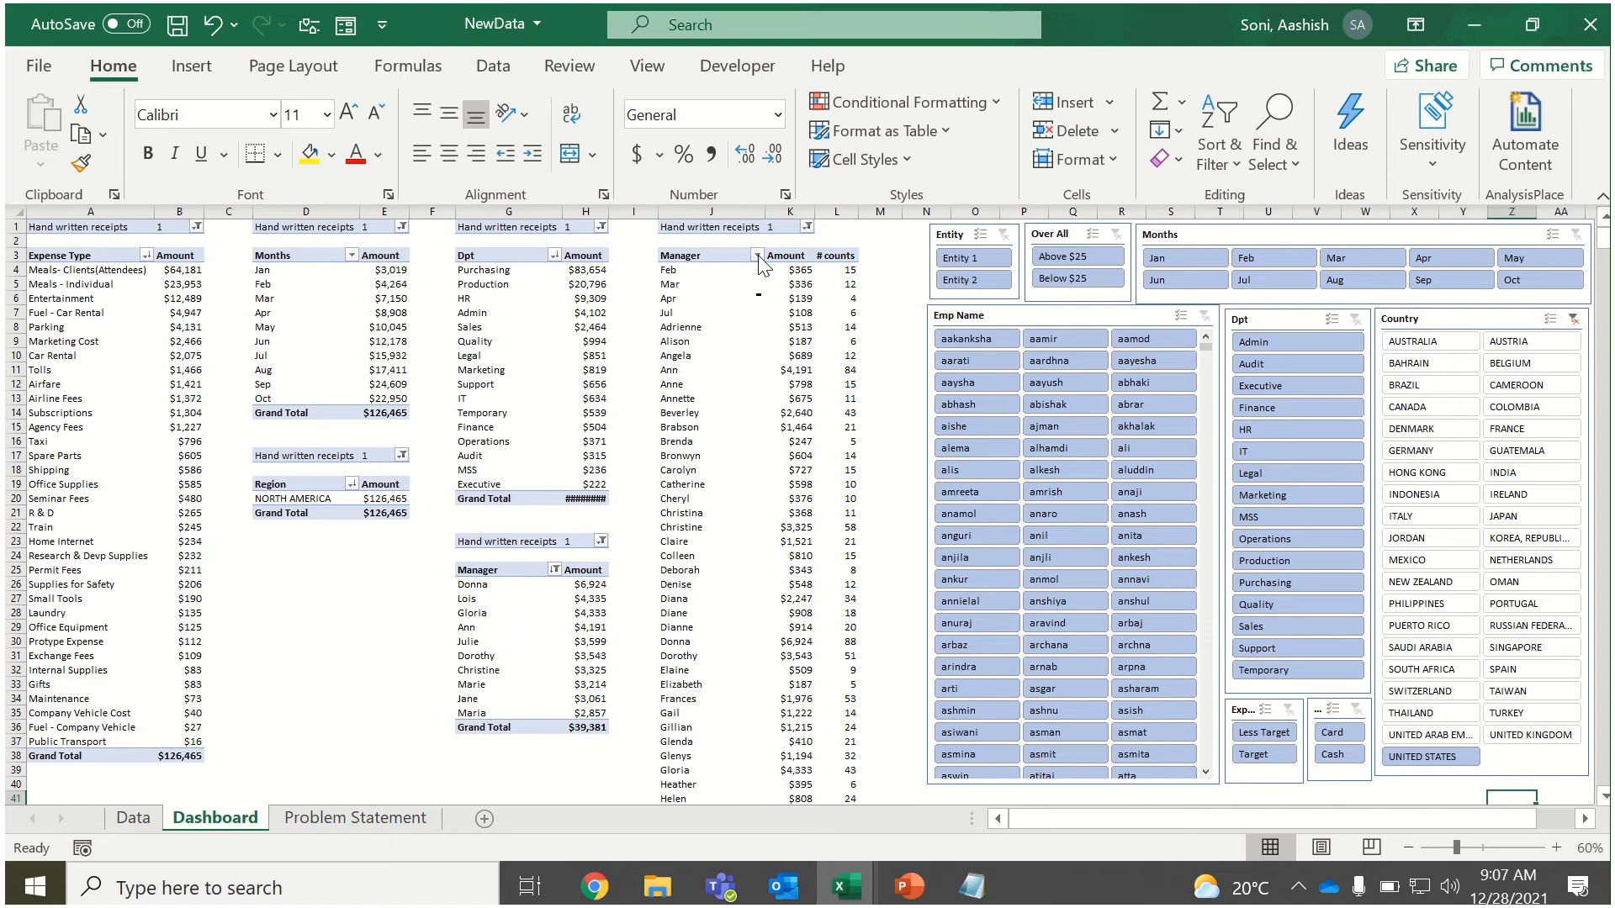
Replace the Manager row field with Emp Name in the PivotTable that has the # counts column, and close the field list.
left_click(542, 627)
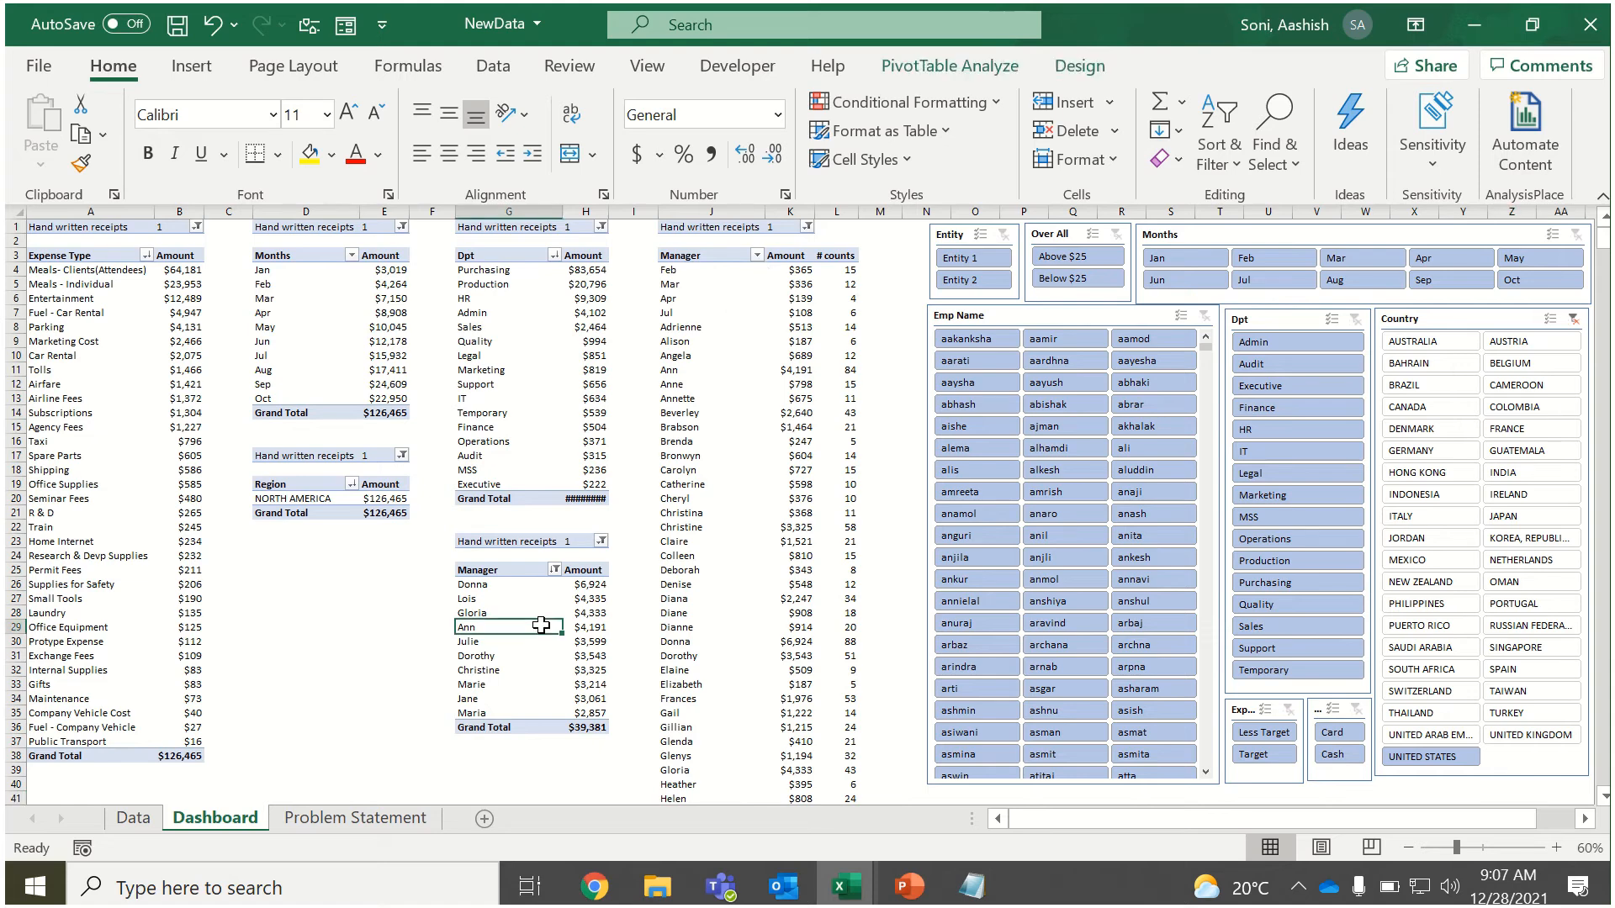
left_click(720, 541)
left_click(720, 305)
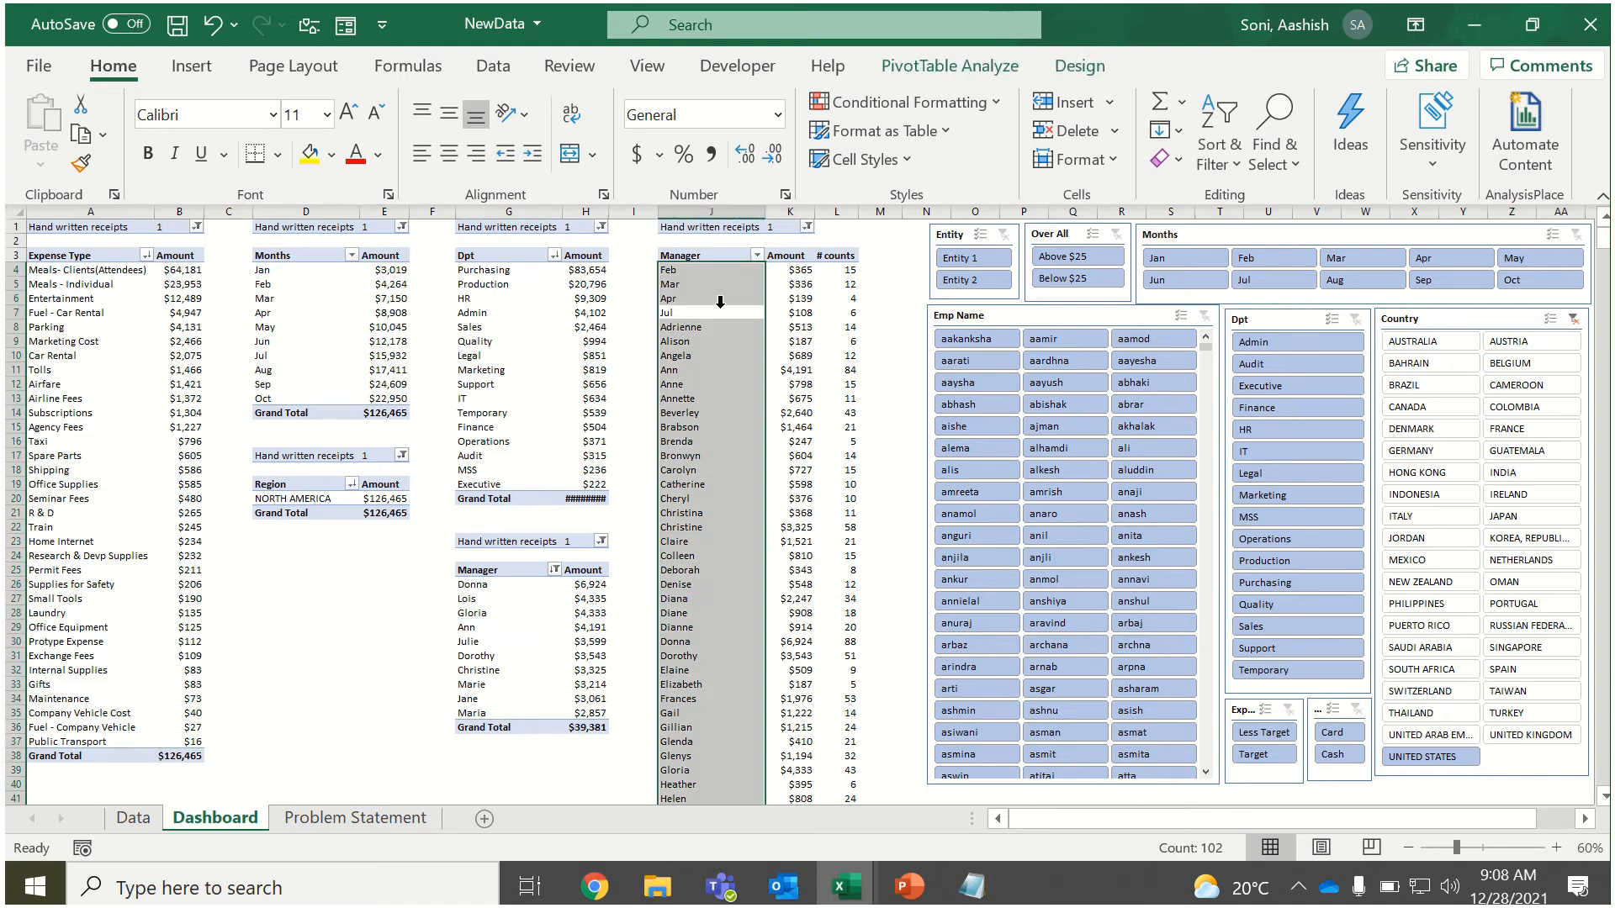
left_click(709, 312)
left_click(1080, 66)
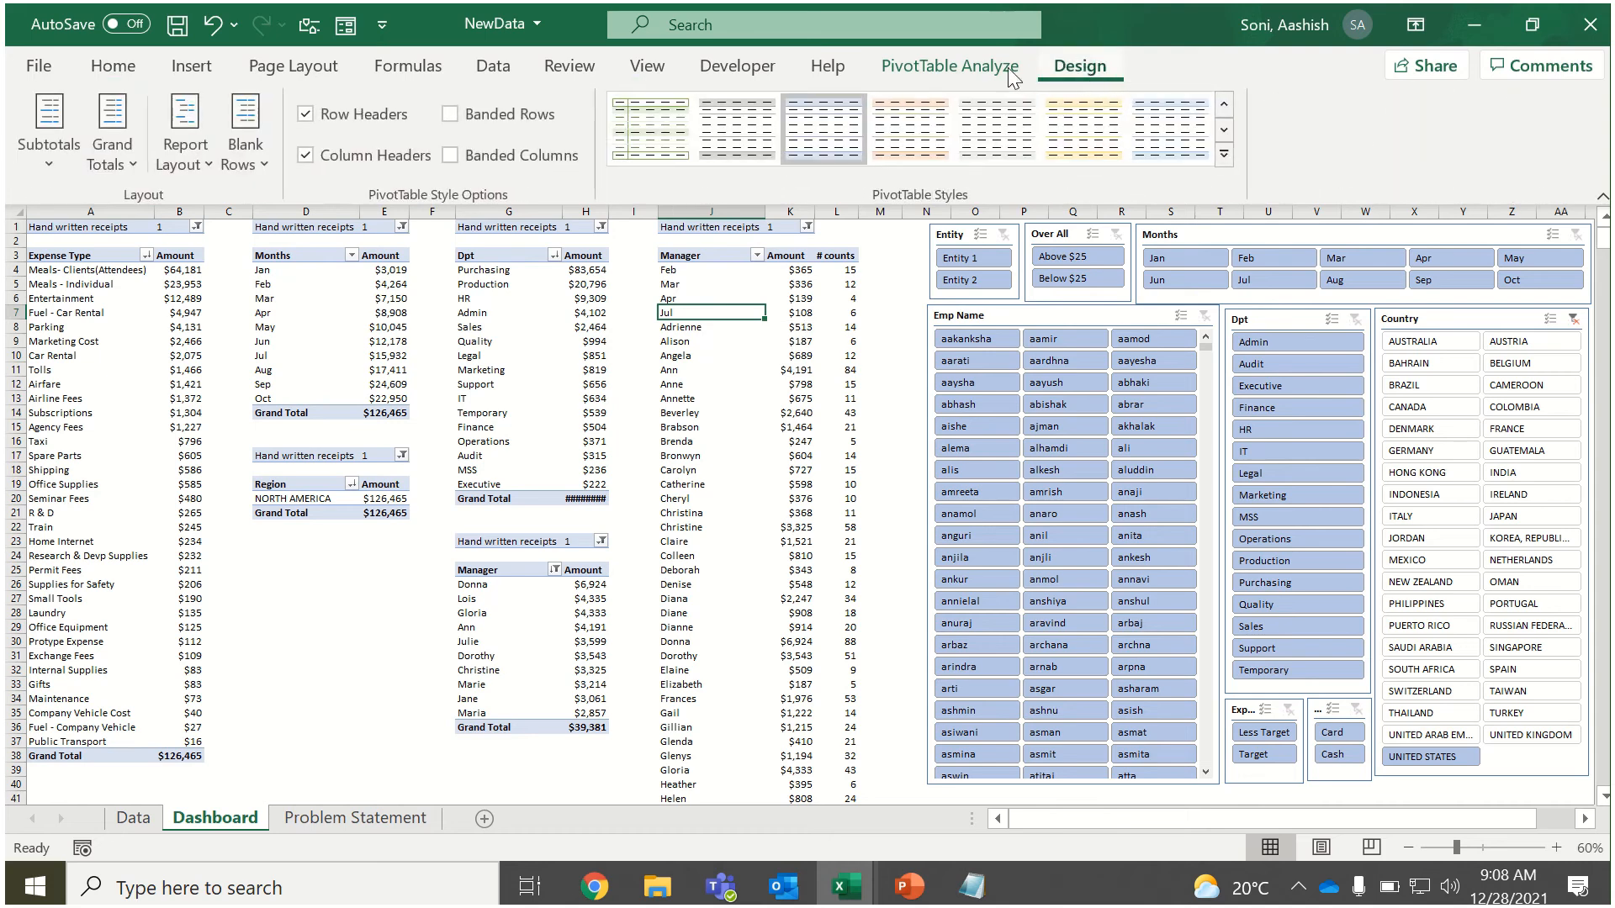
left_click(996, 67)
left_click(1470, 102)
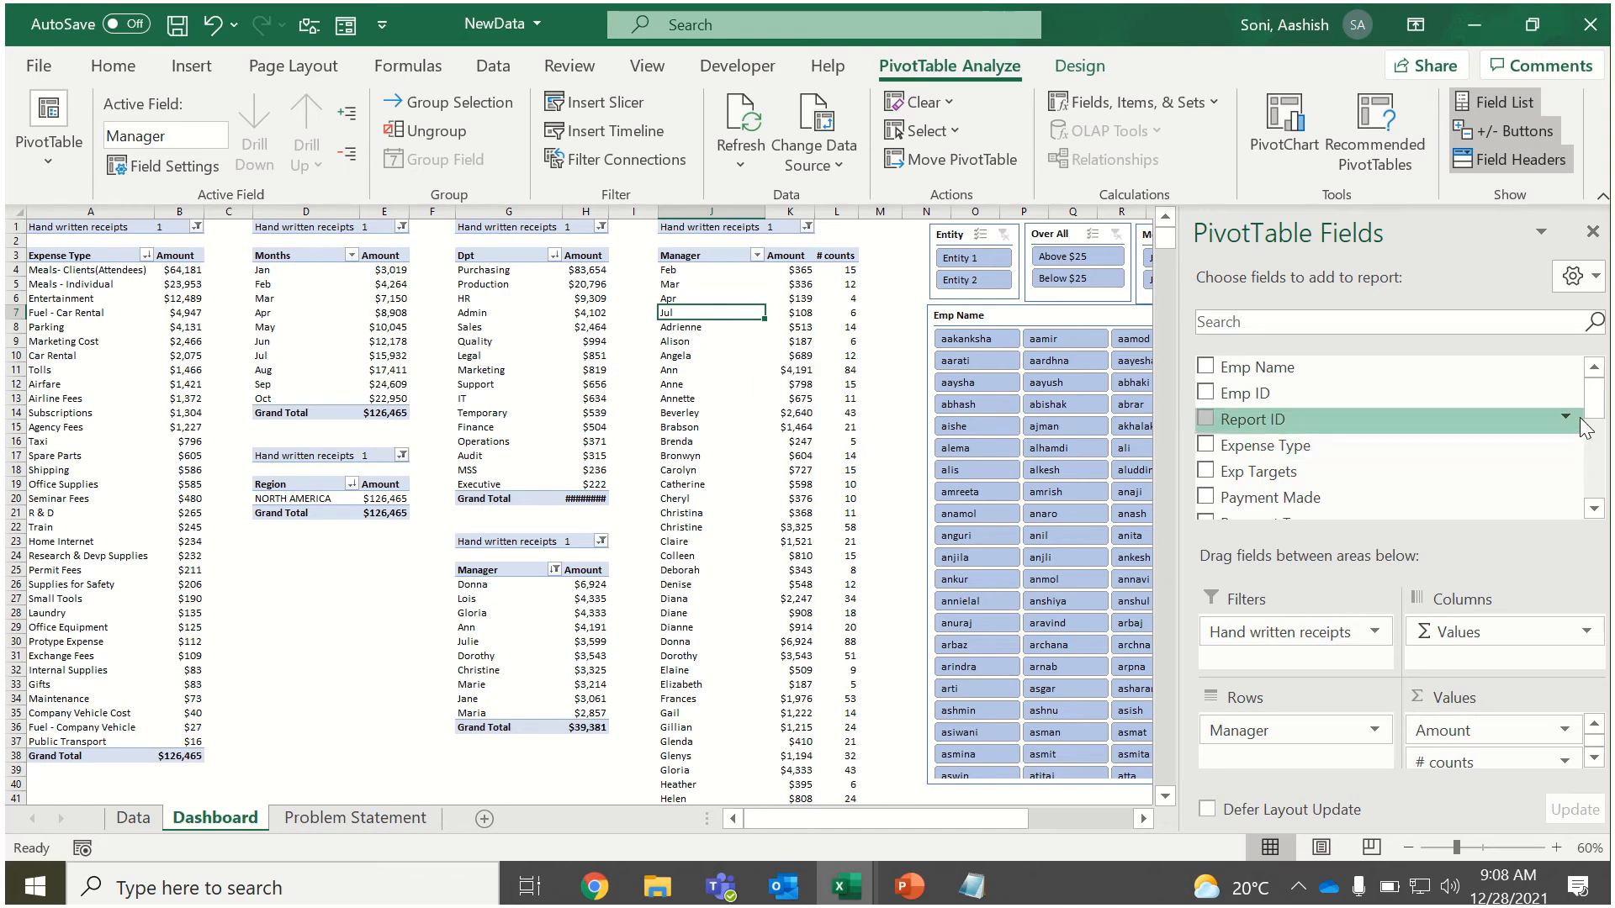
scroll(1590, 438, "down", 2)
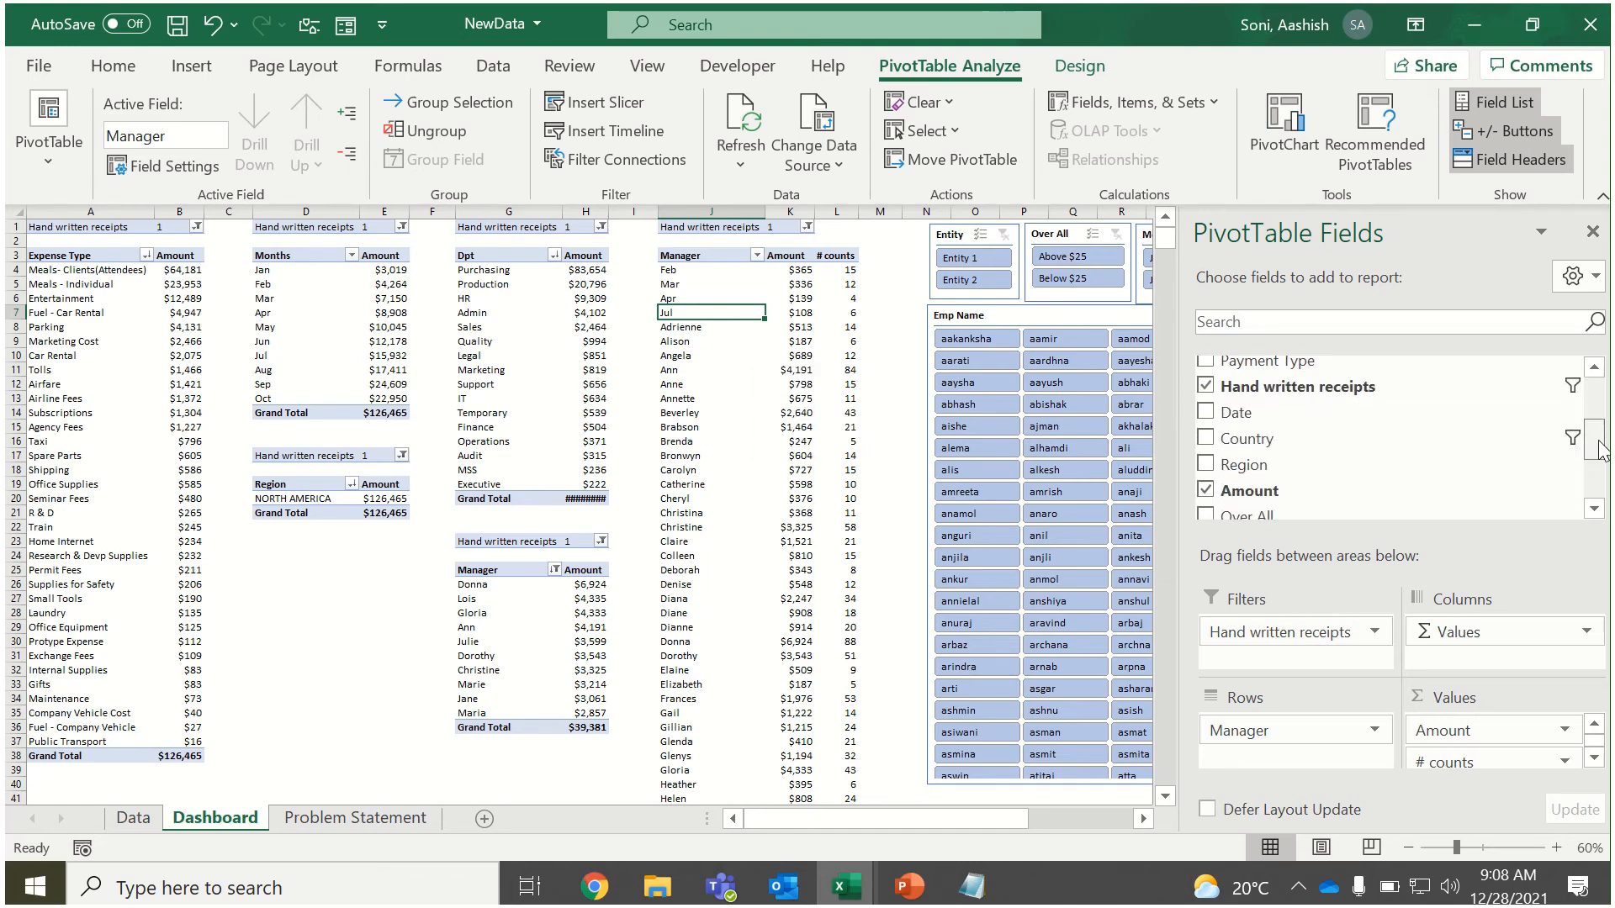
left_click_drag(1599, 452, 1598, 404)
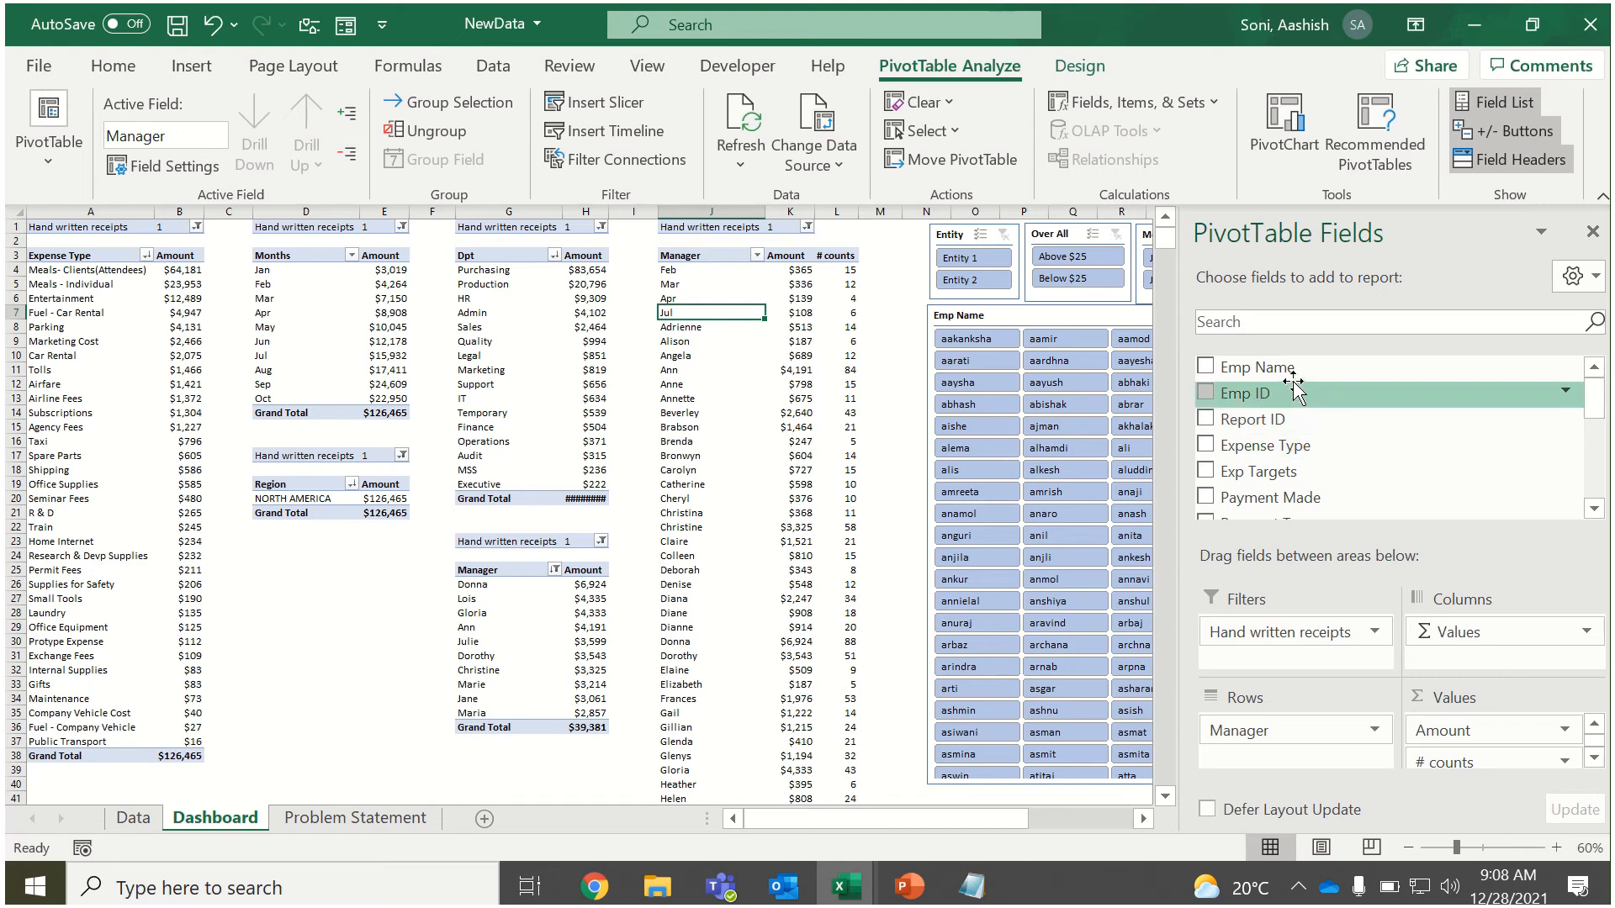
left_click_drag(1293, 370, 1295, 753)
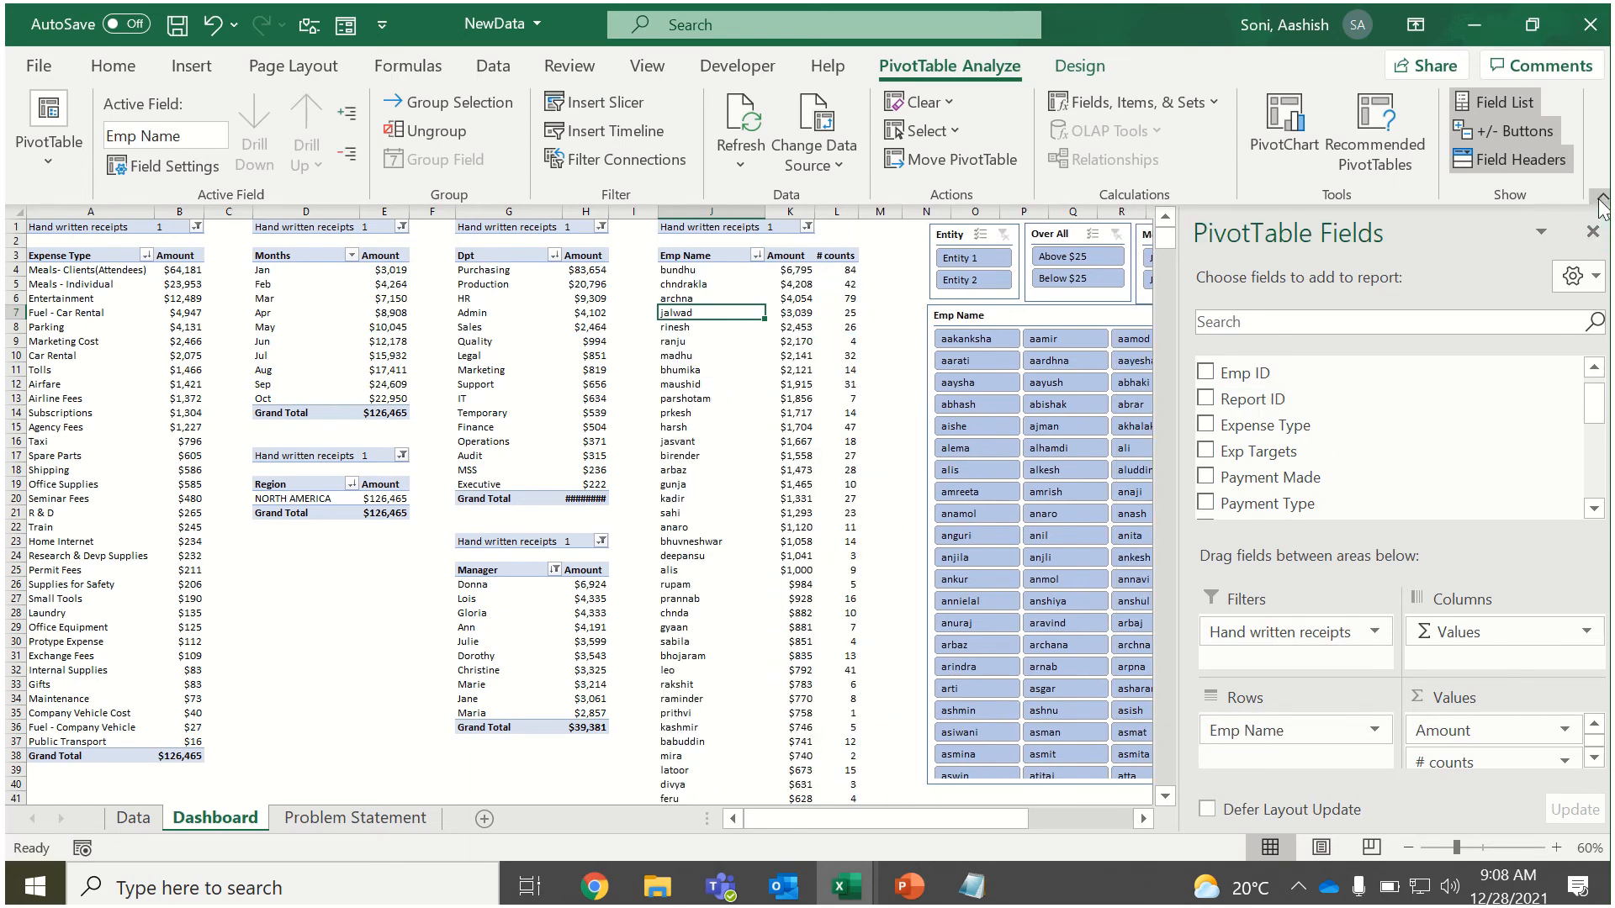
left_click(1592, 230)
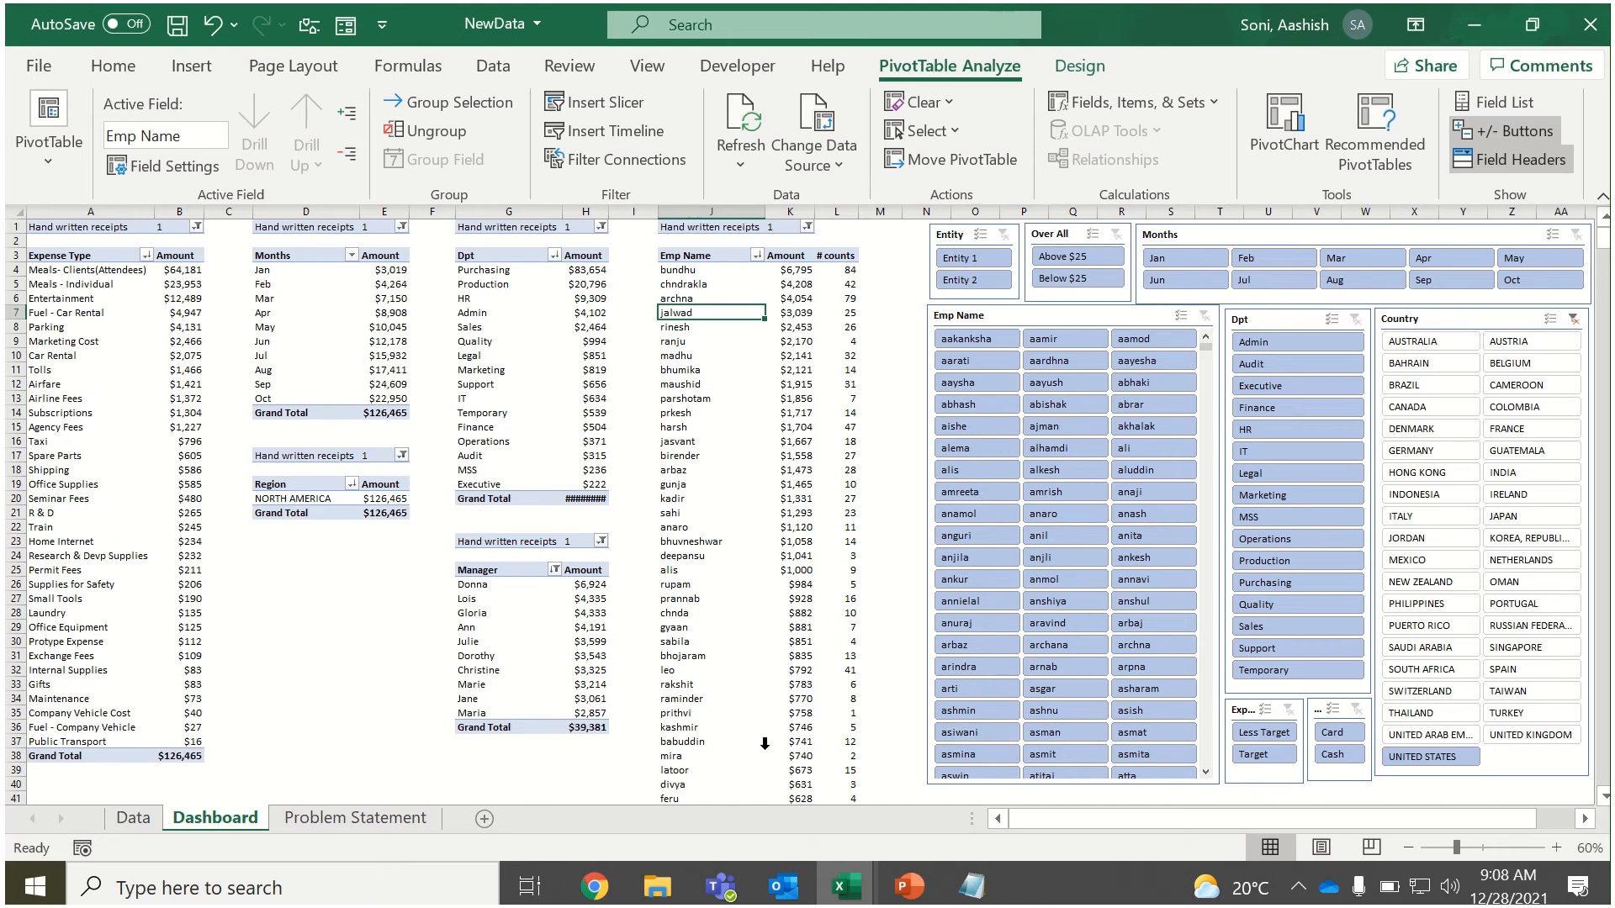
Filter the dashboard to Target with the Exp Targets slicer and review the month, department, manager and employee PivotTables.
left_click(1264, 756)
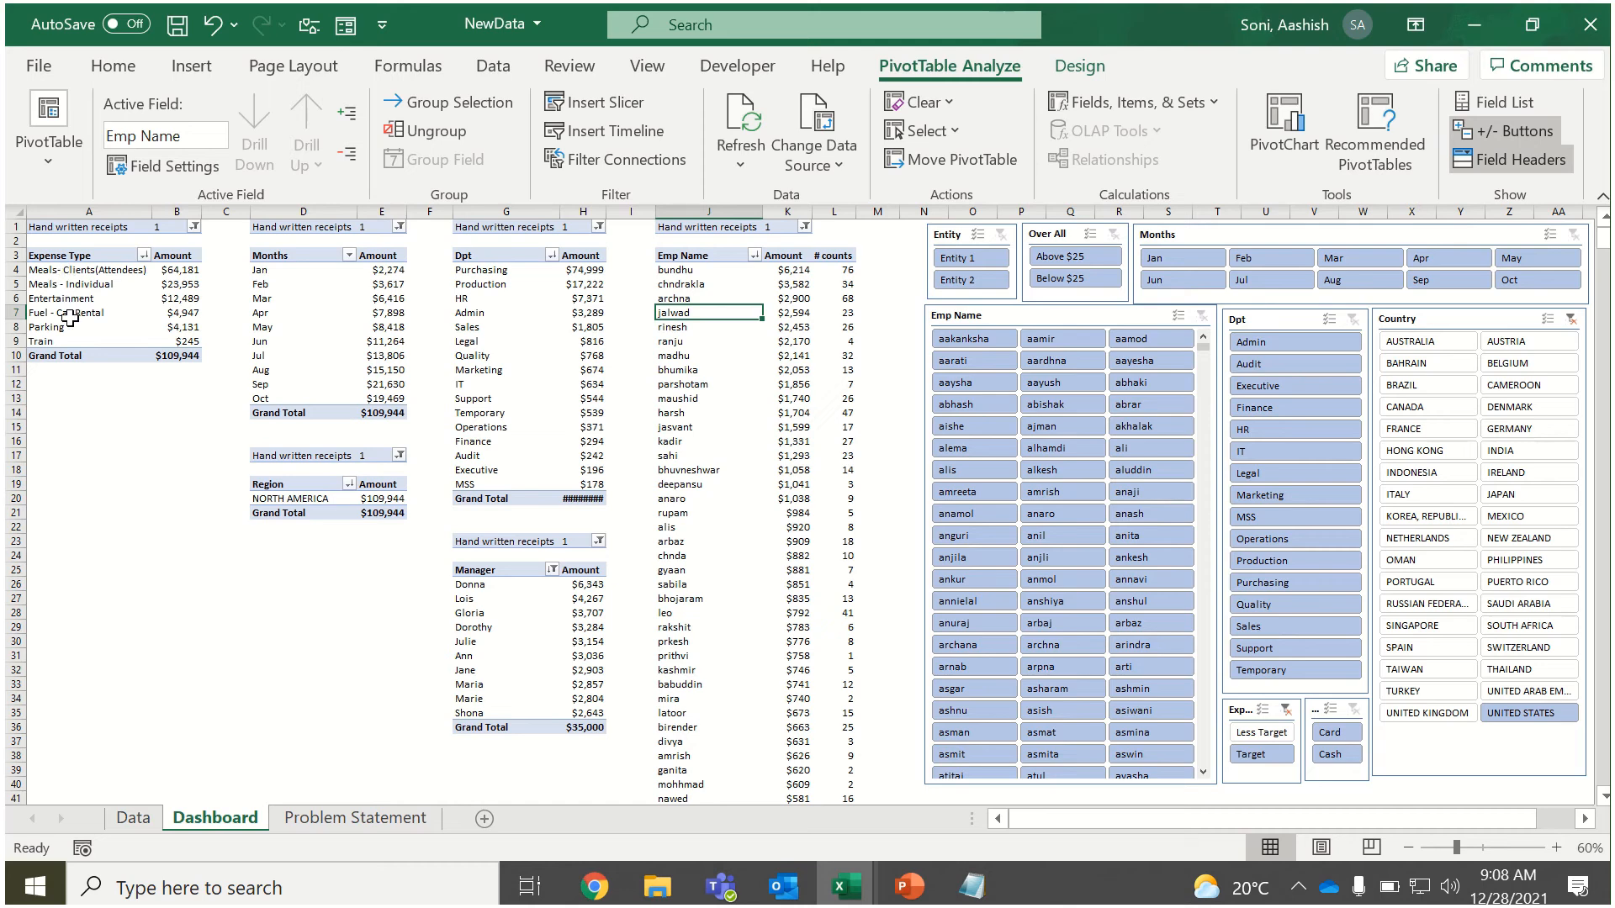
left_click_drag(277, 268, 286, 396)
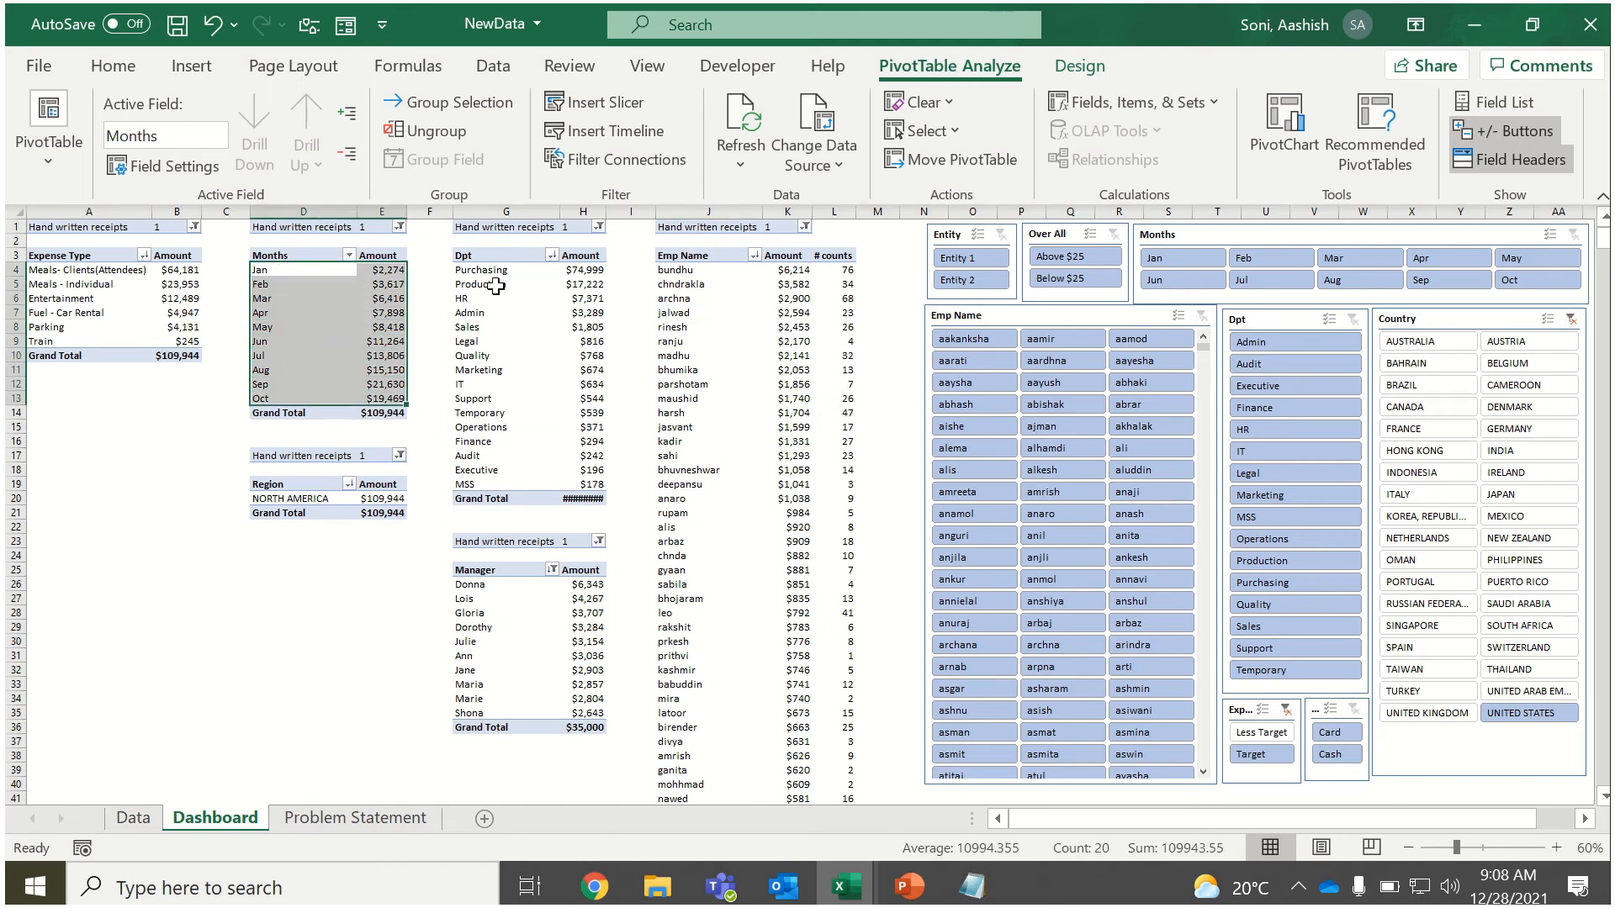
left_click(492, 284)
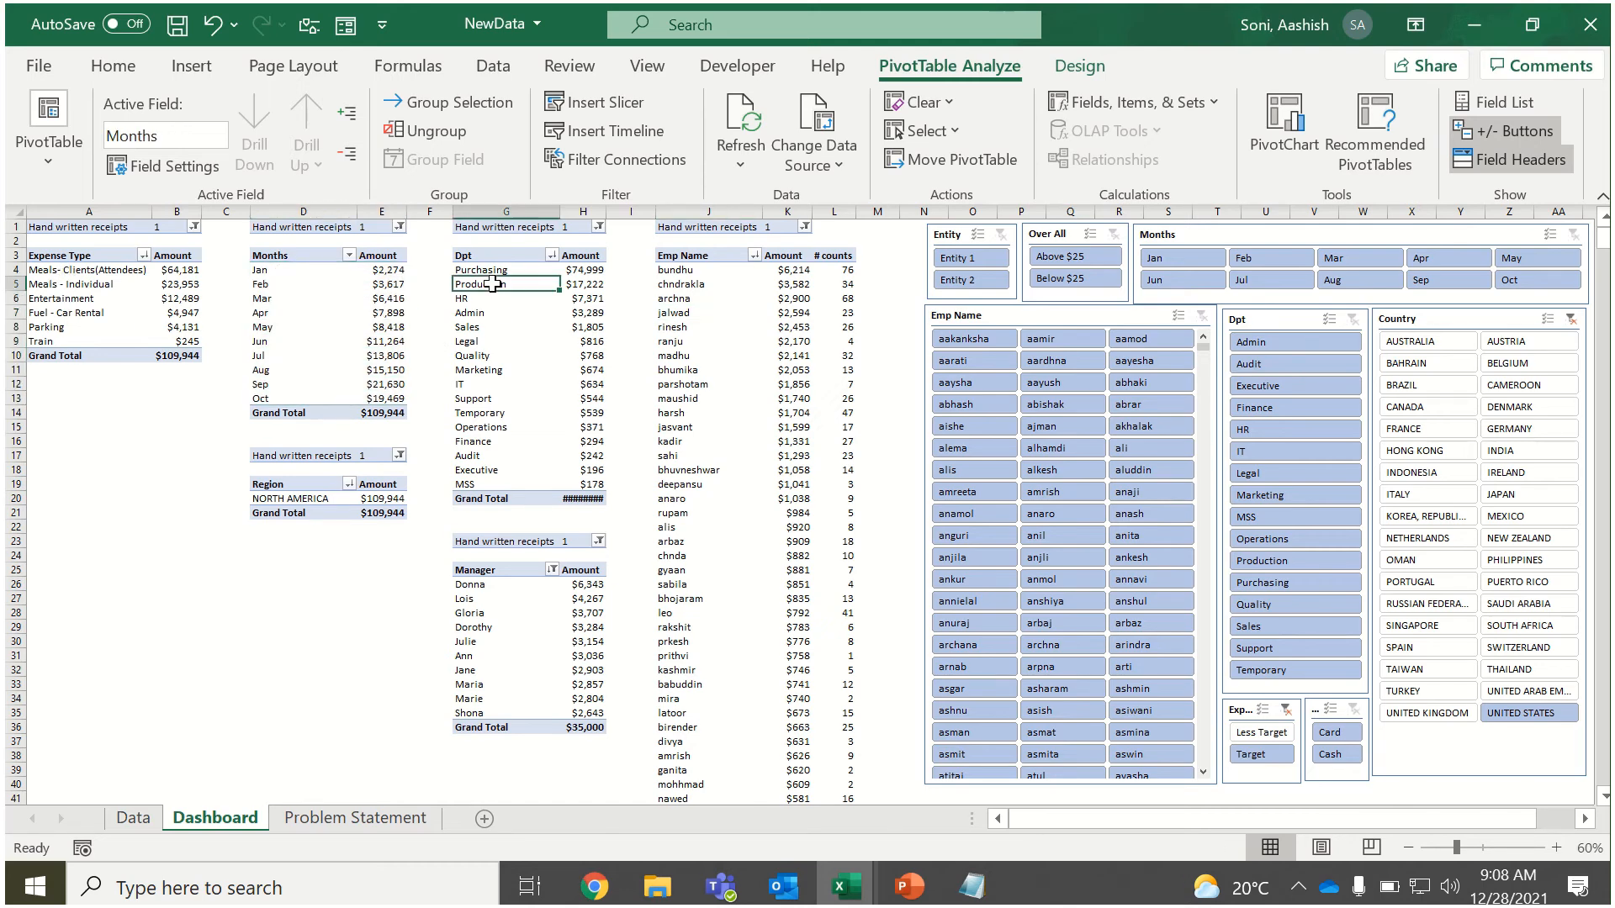
left_click(468, 621)
left_click(714, 329)
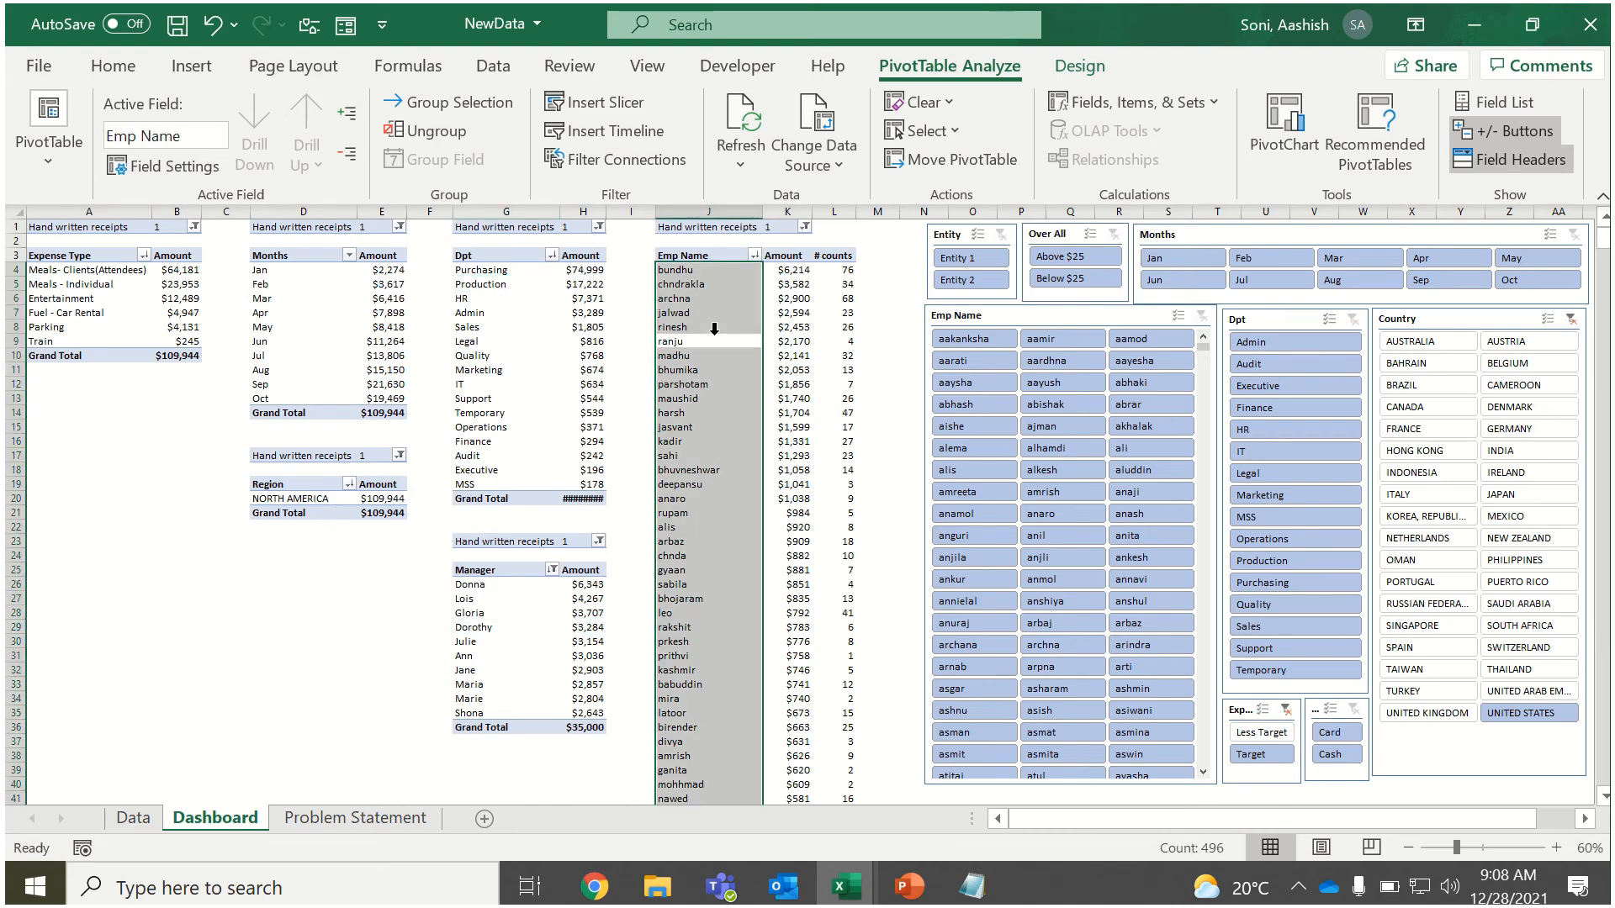
left_click(794, 288)
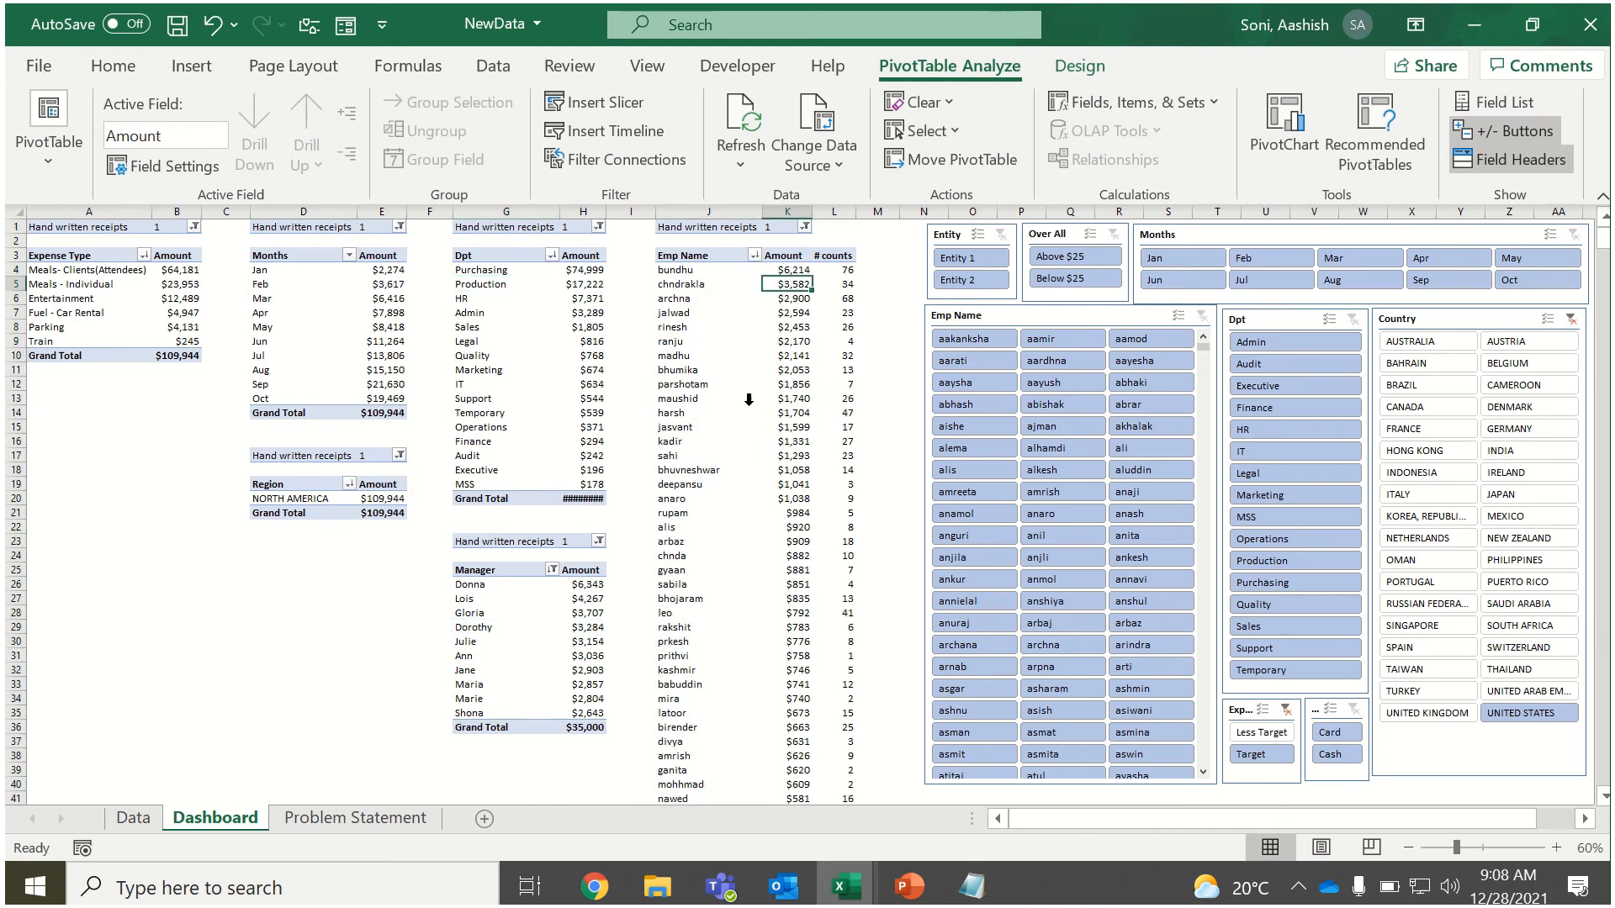
Drill down into the January amount to list its detail records on a new sheet, and delete that sheet.
left_click(393, 270)
double_click(393, 270)
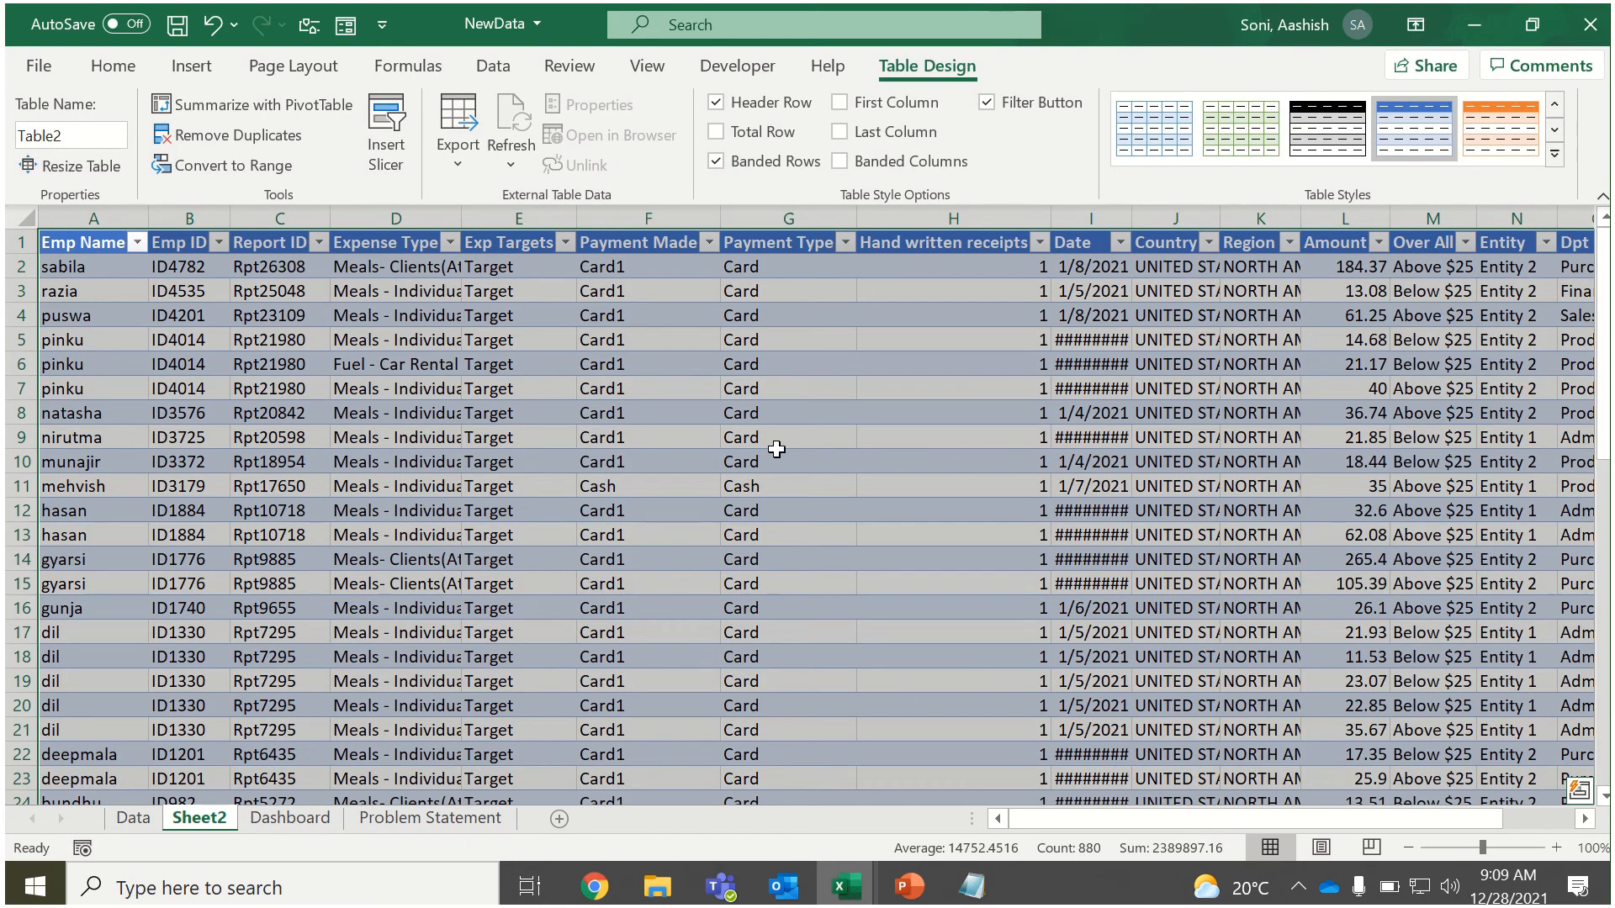
right_click(187, 829)
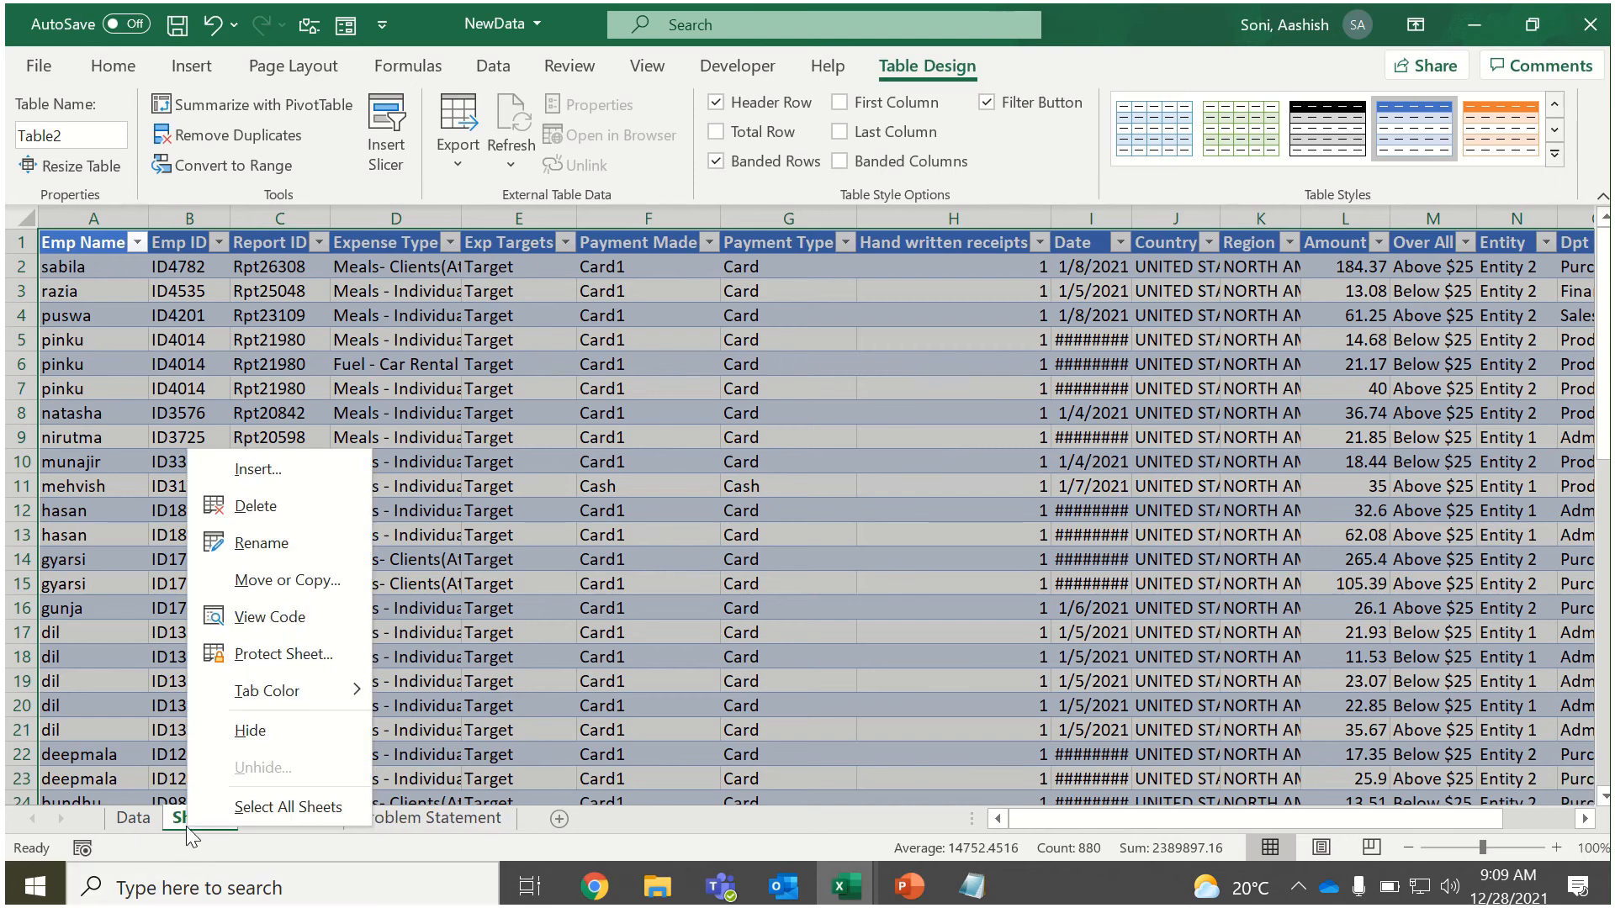
left_click(294, 509)
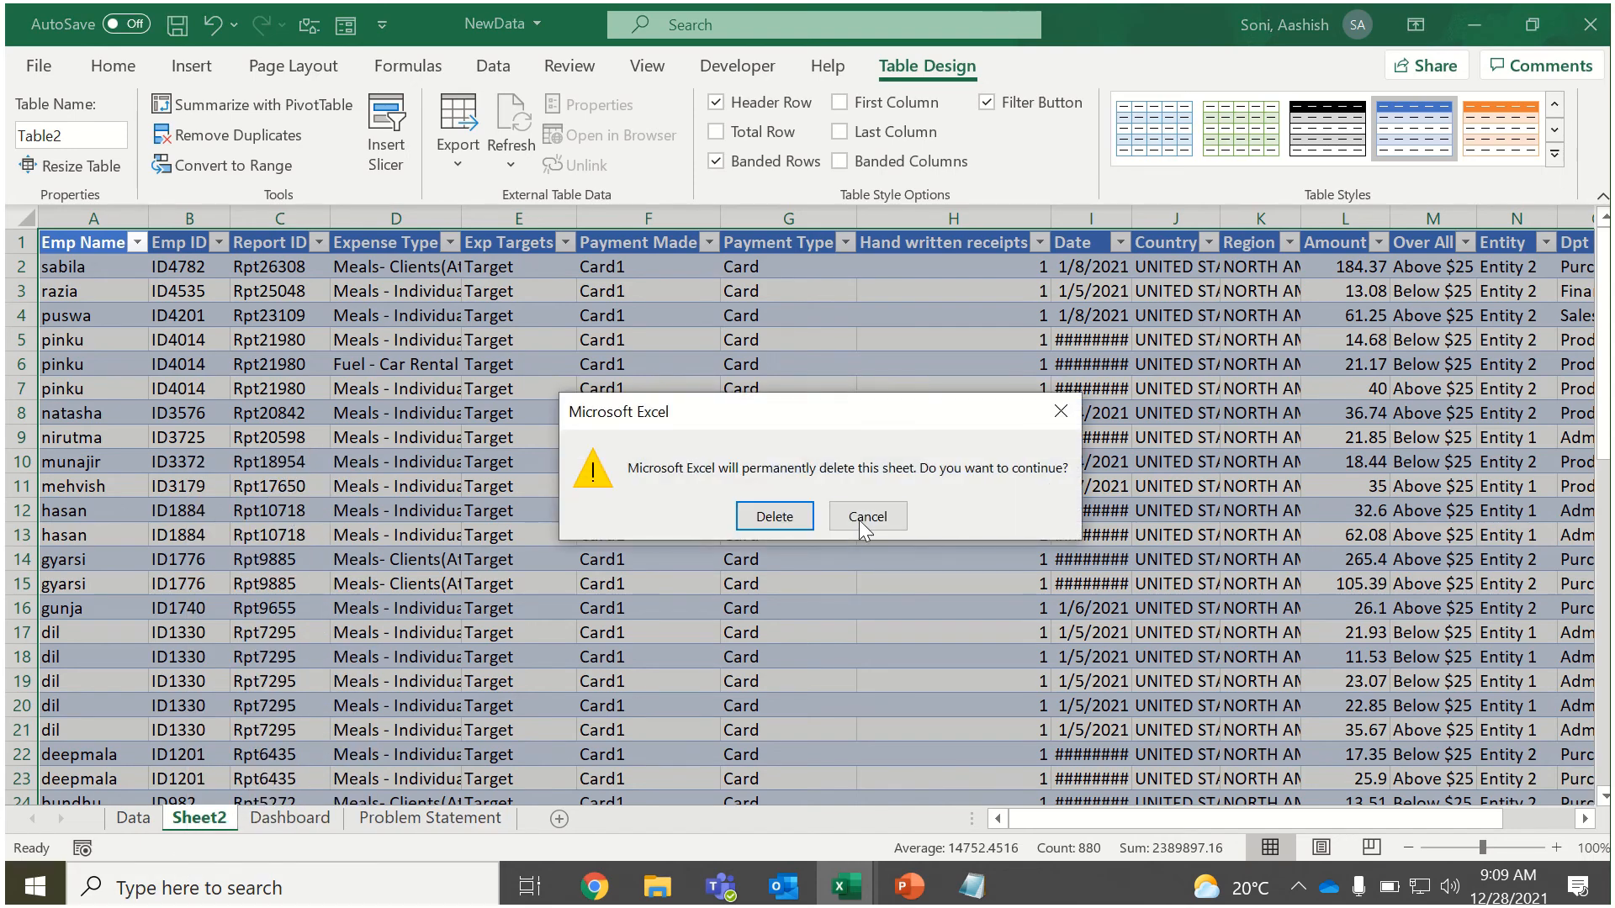
left_click(804, 524)
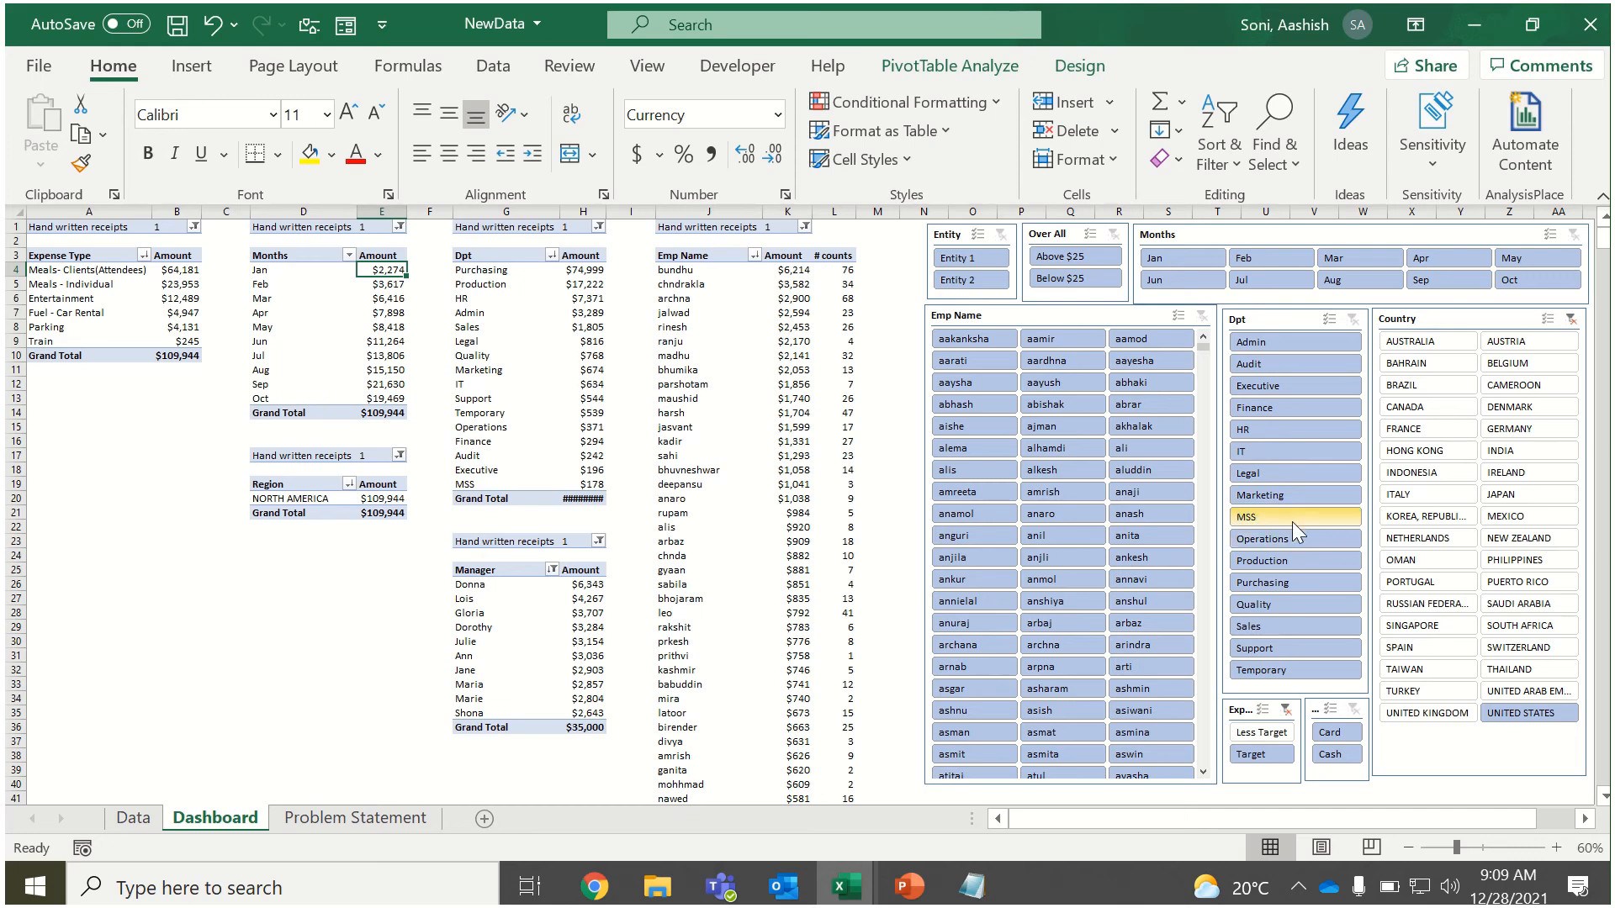
Try the Sales filter in the Dpt slicer, and clear the filters of the Dpt, Exp Targets and Country slicers.
left_click(1286, 633)
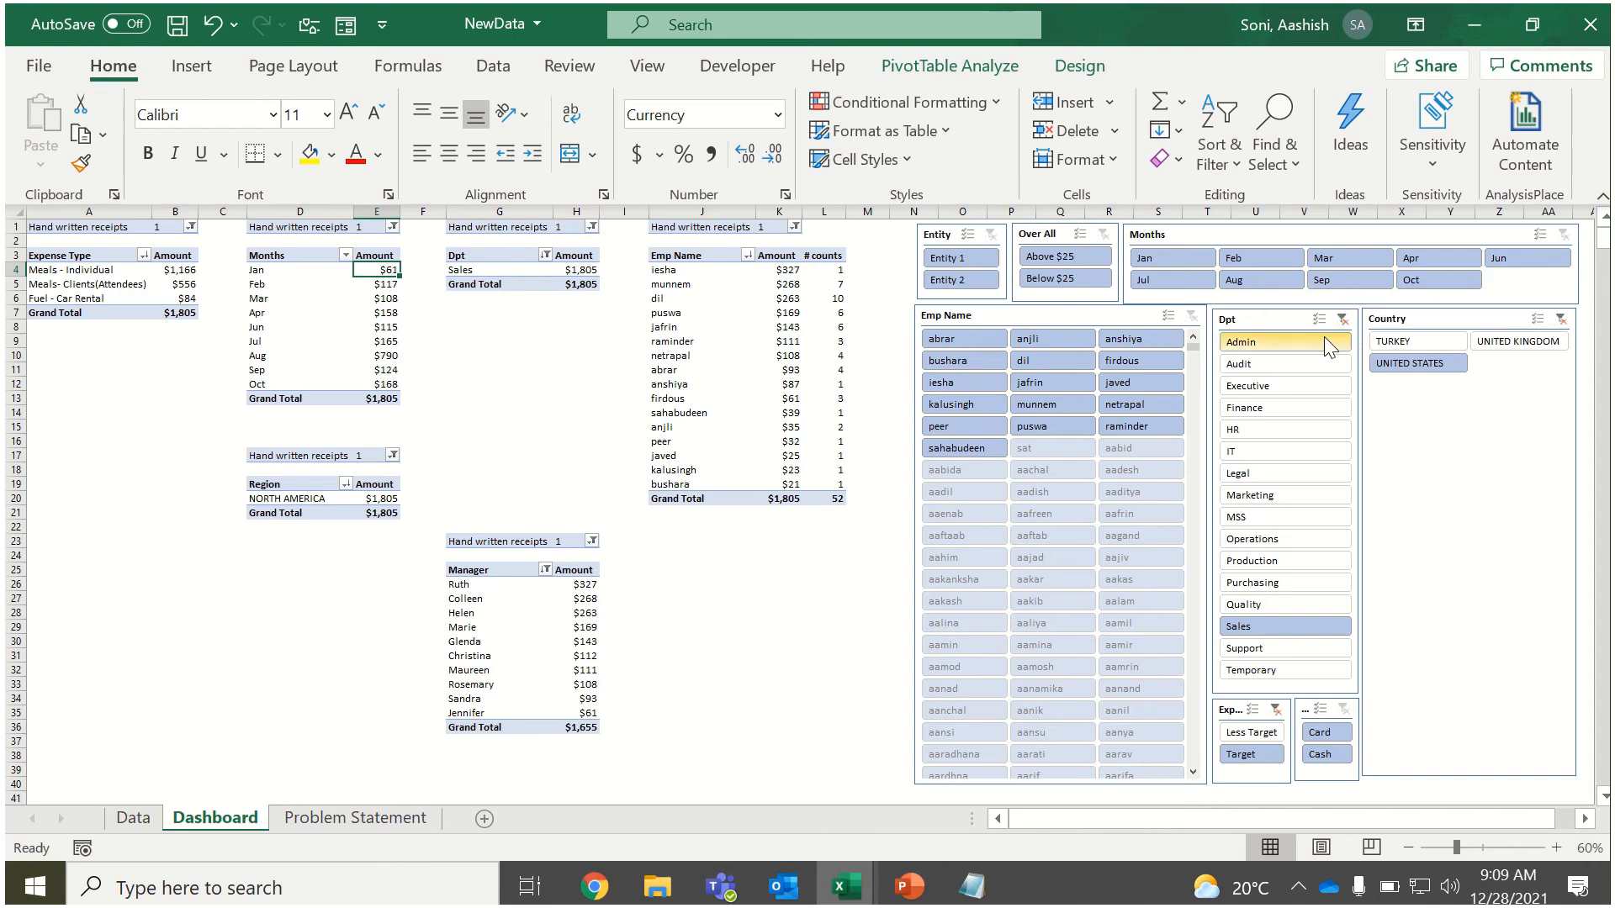
left_click(1344, 319)
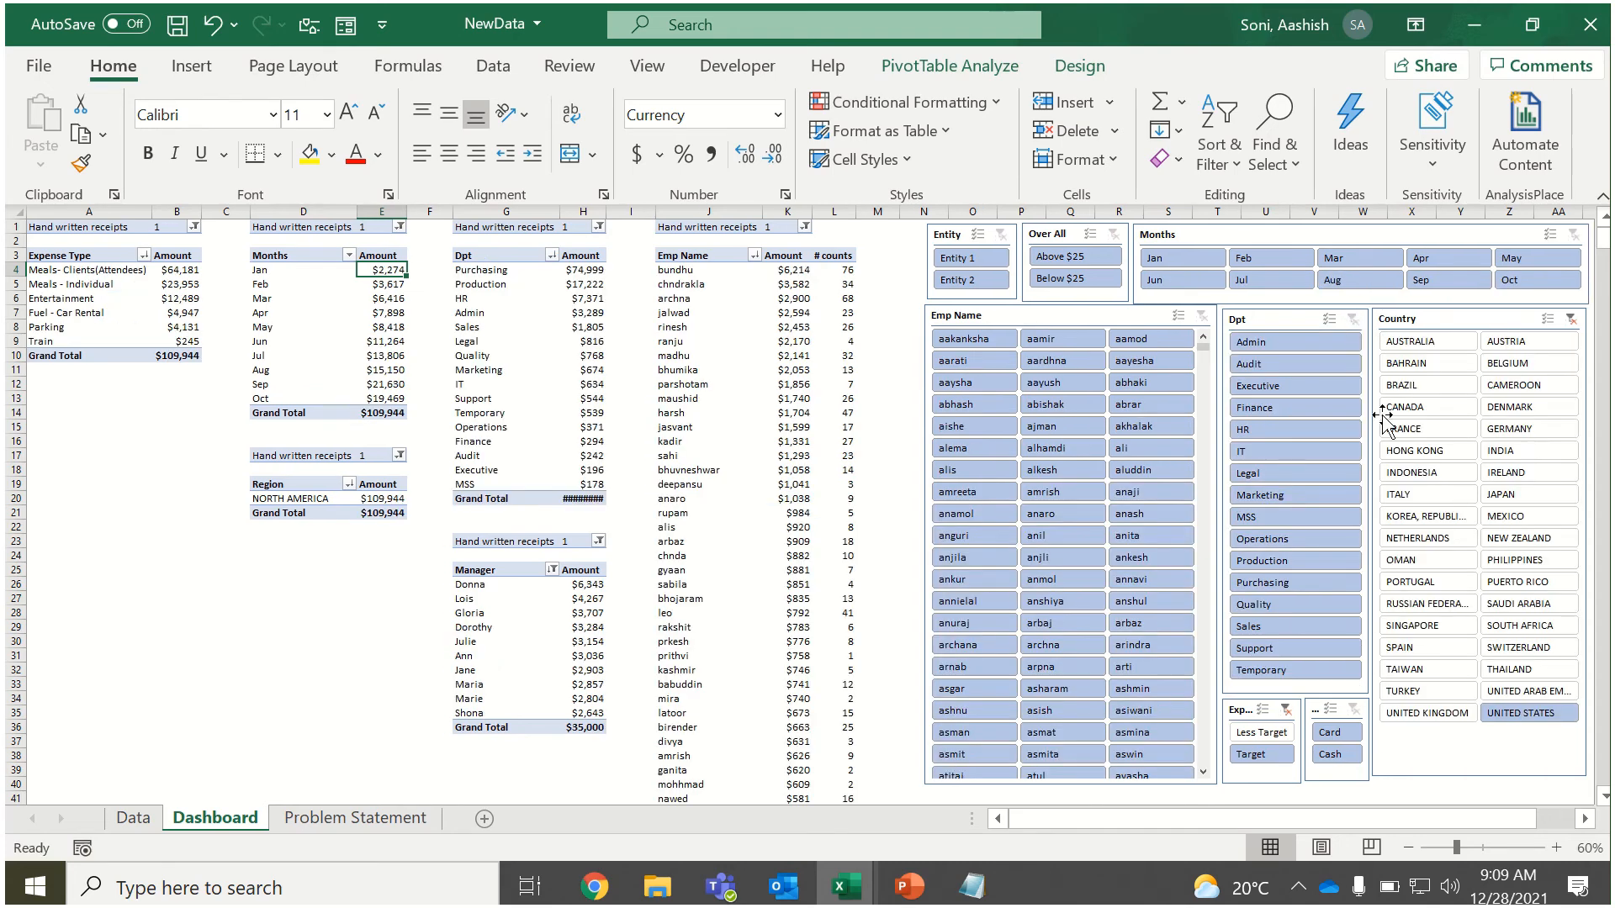
left_click(1284, 712)
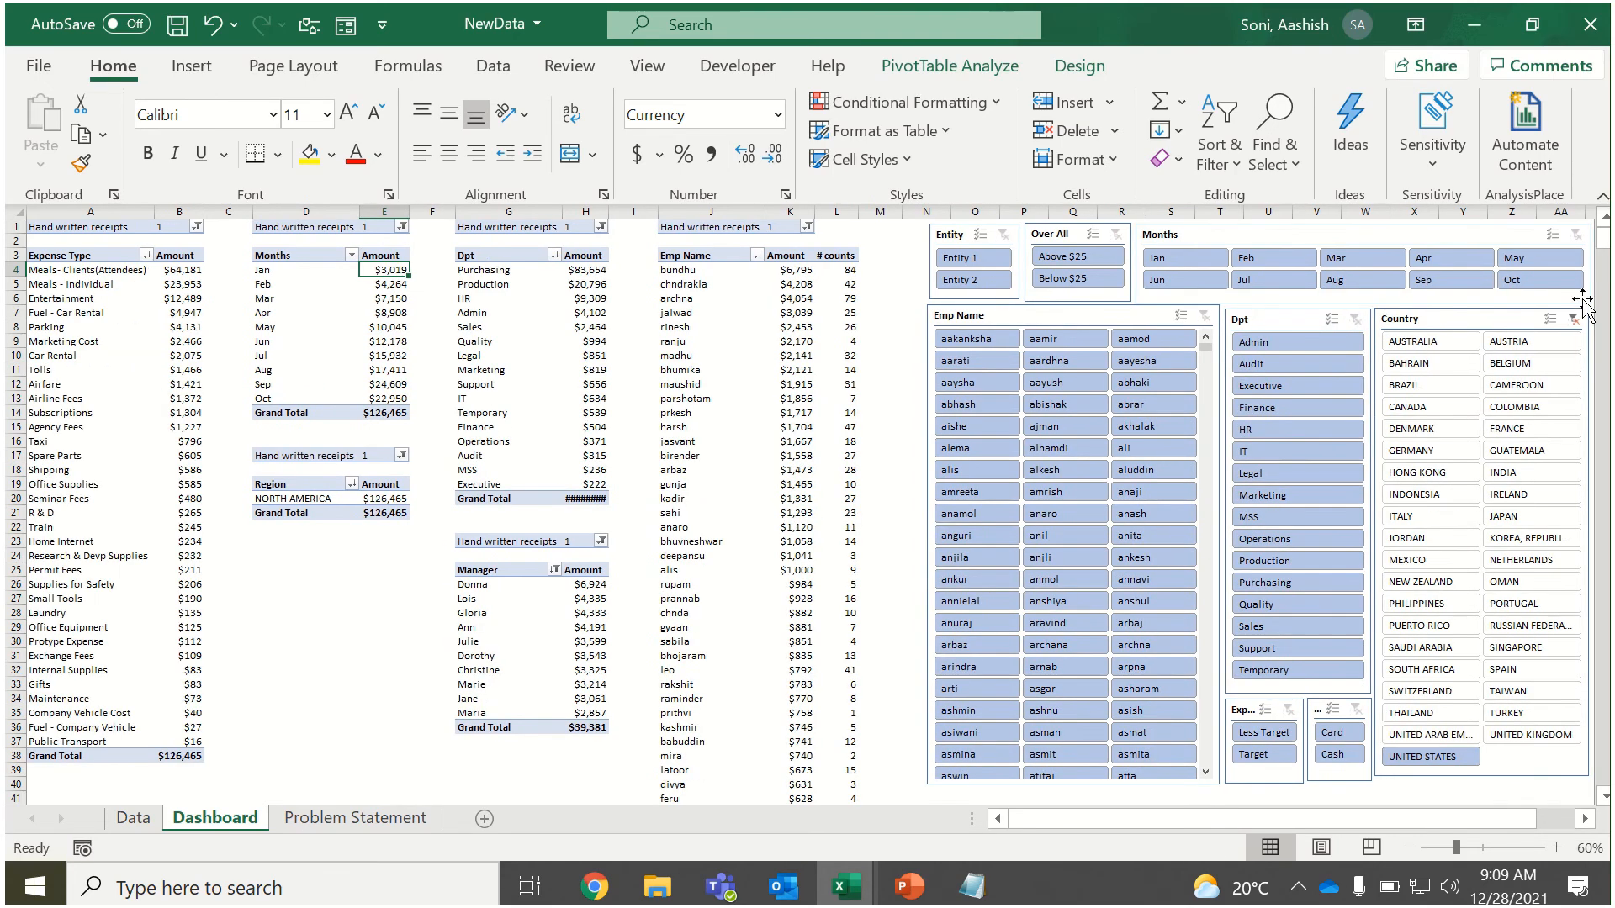
left_click(1568, 317)
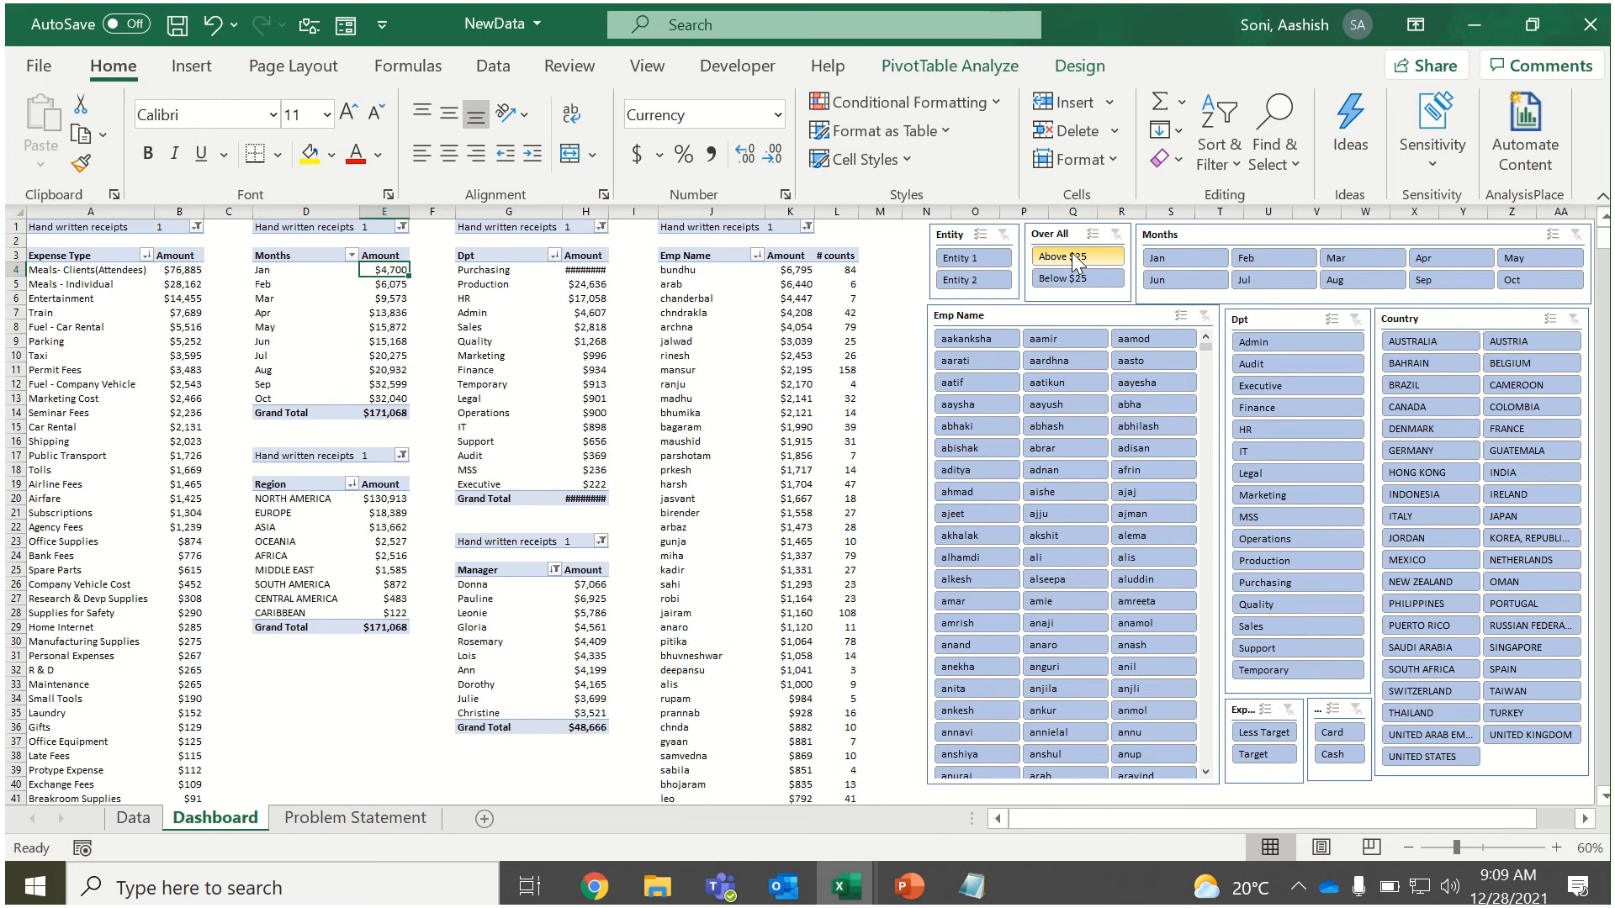
Try Above $25 in the Over All slicer with UNITED STATES and ITALY in turn, and clear both slicers' filters.
left_click(1074, 261)
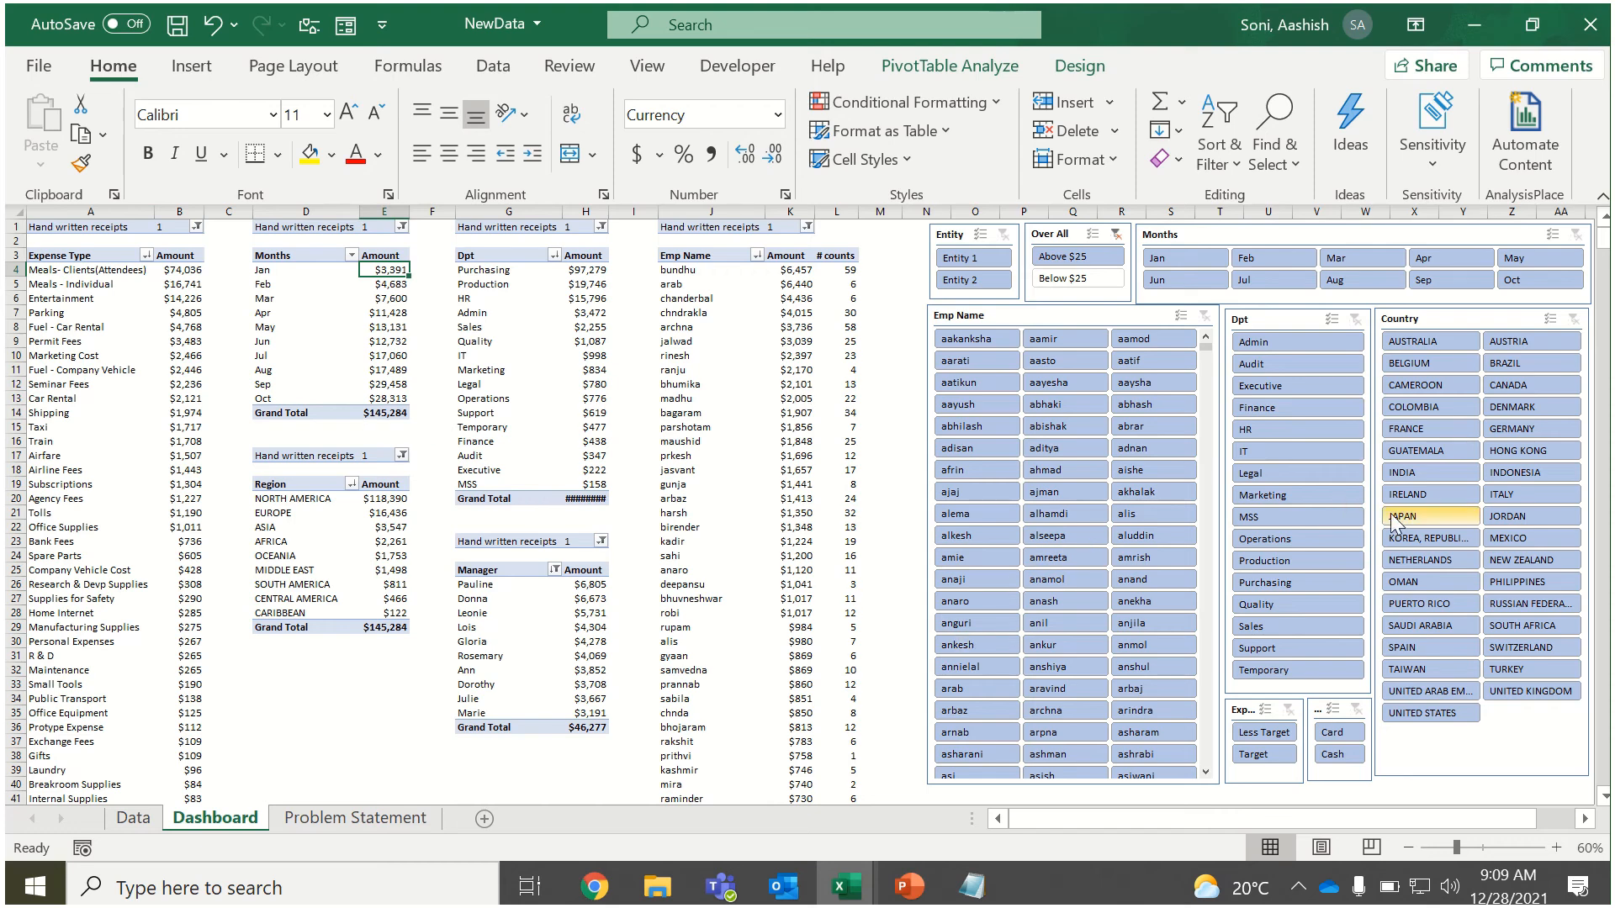
left_click(1448, 713)
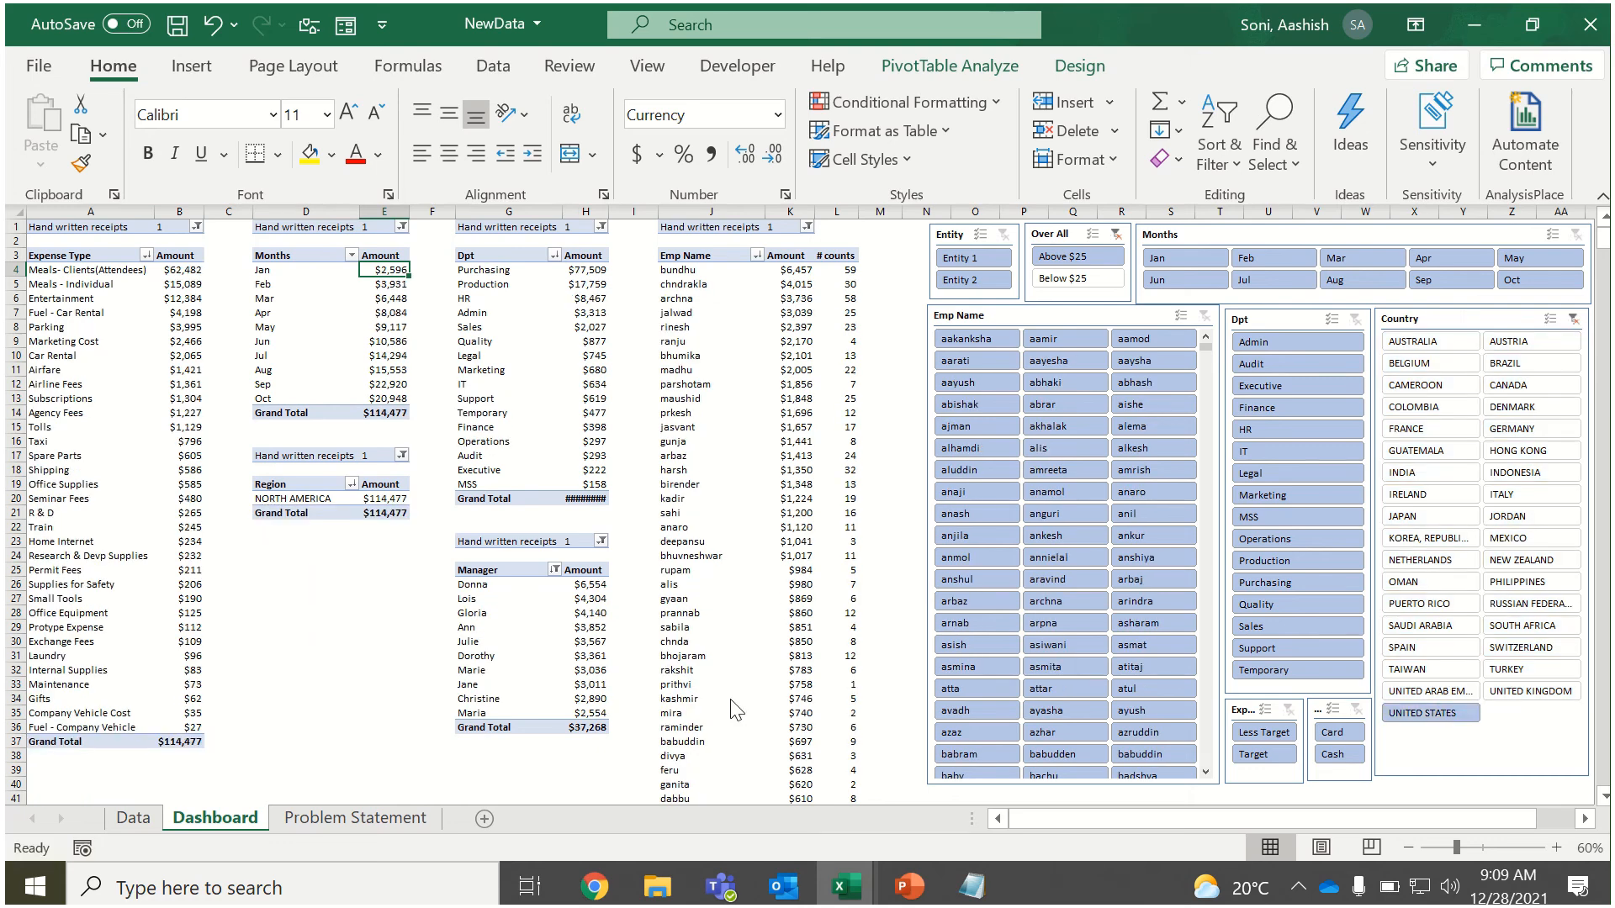
left_click(1529, 496)
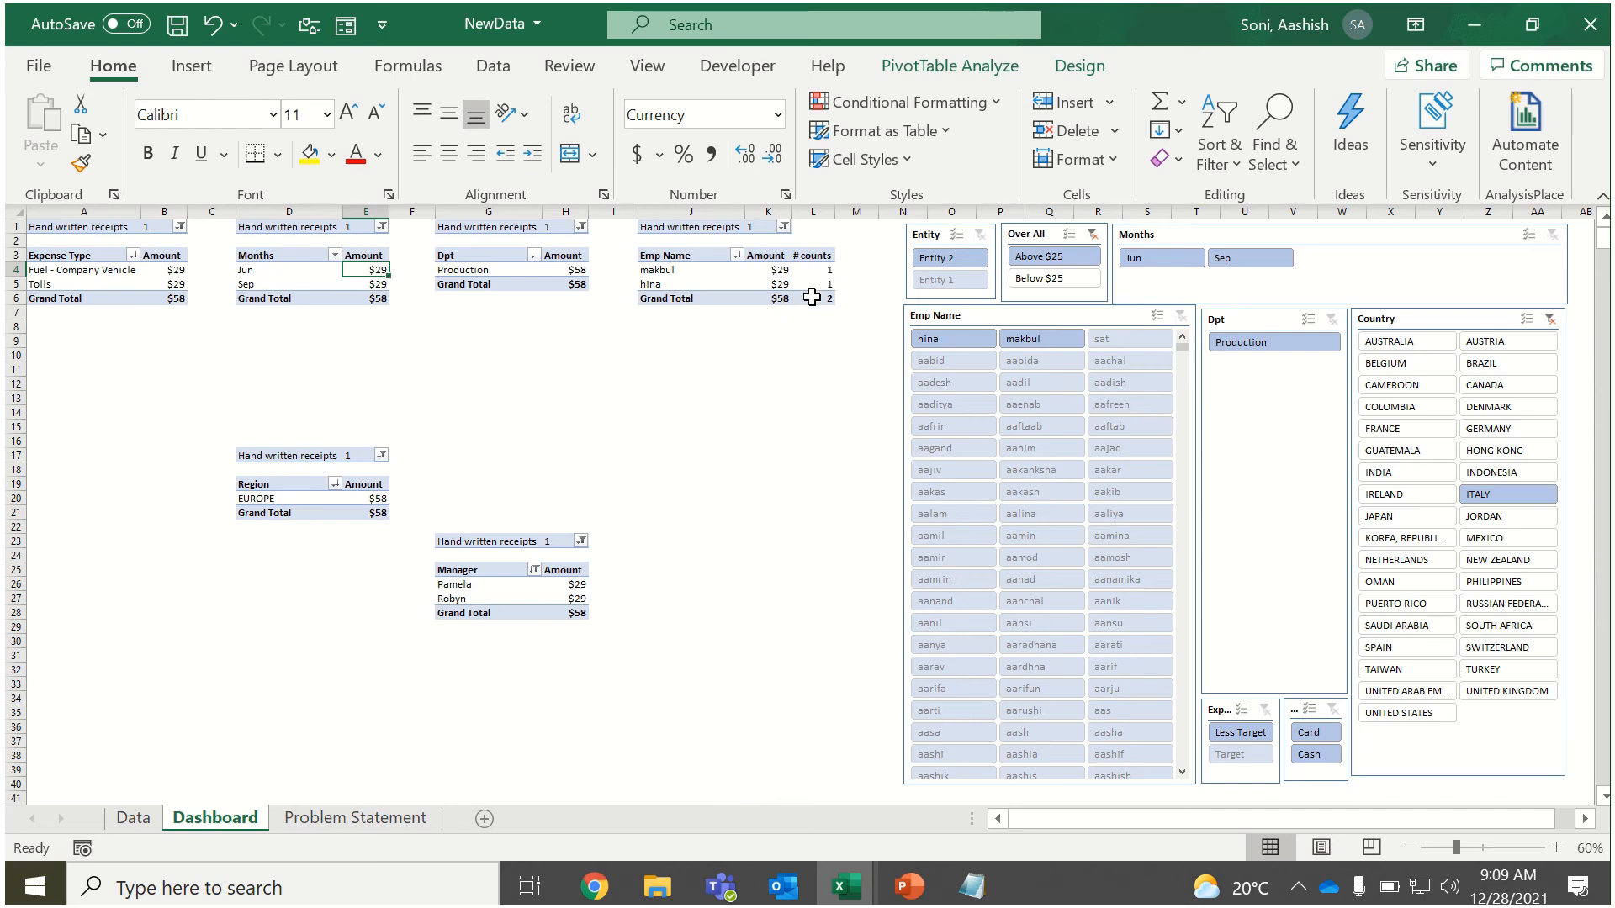
left_click(1550, 319)
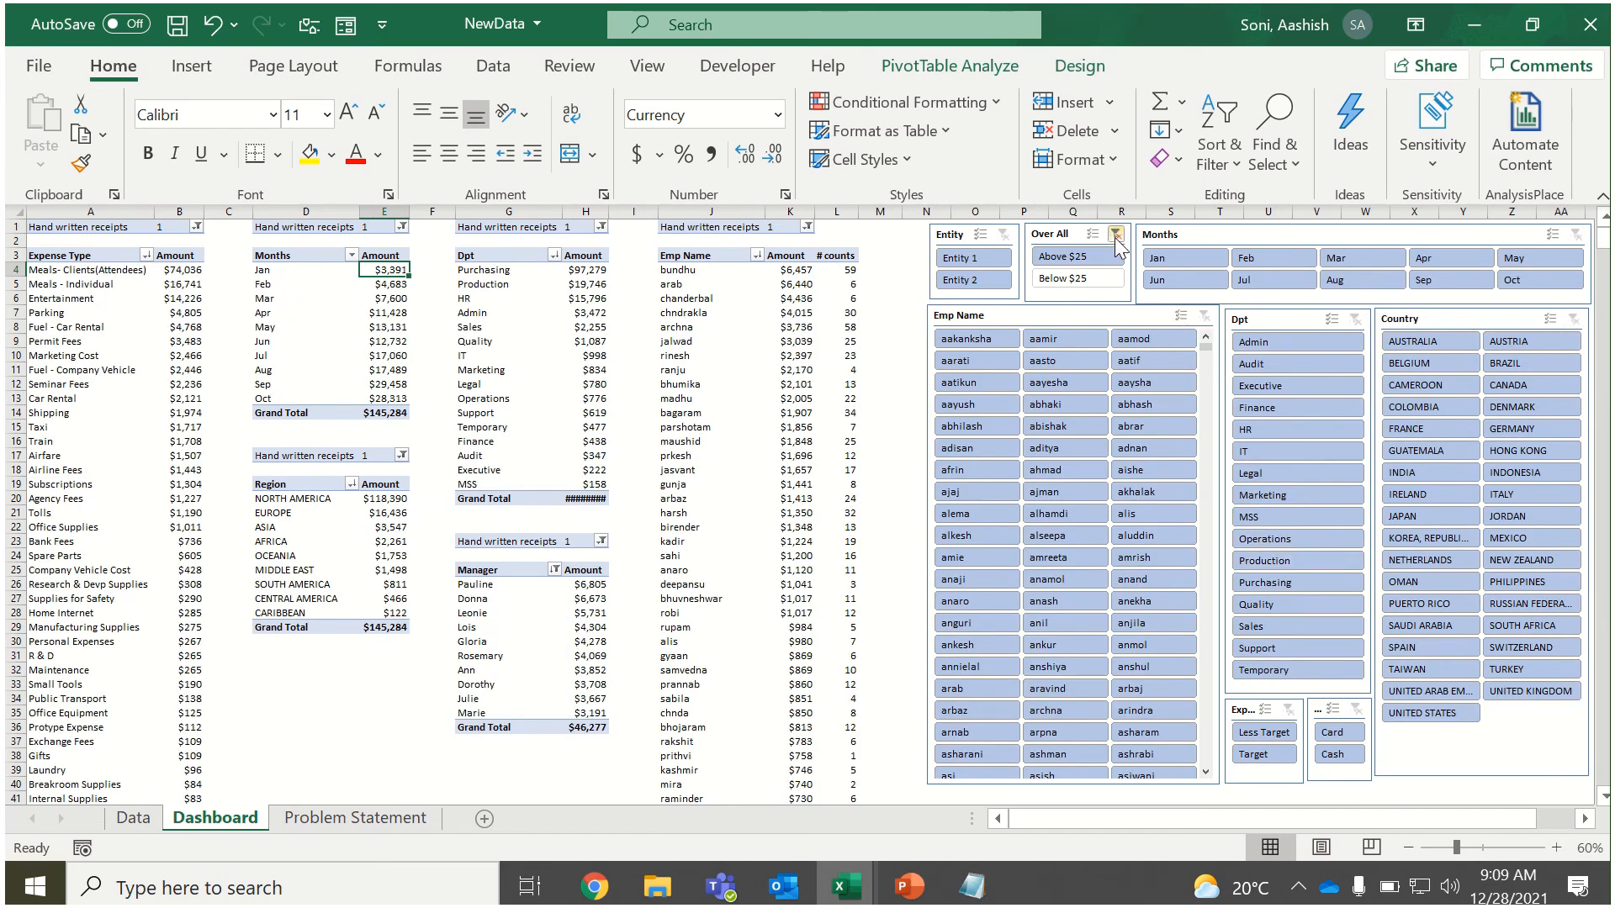
left_click(1116, 234)
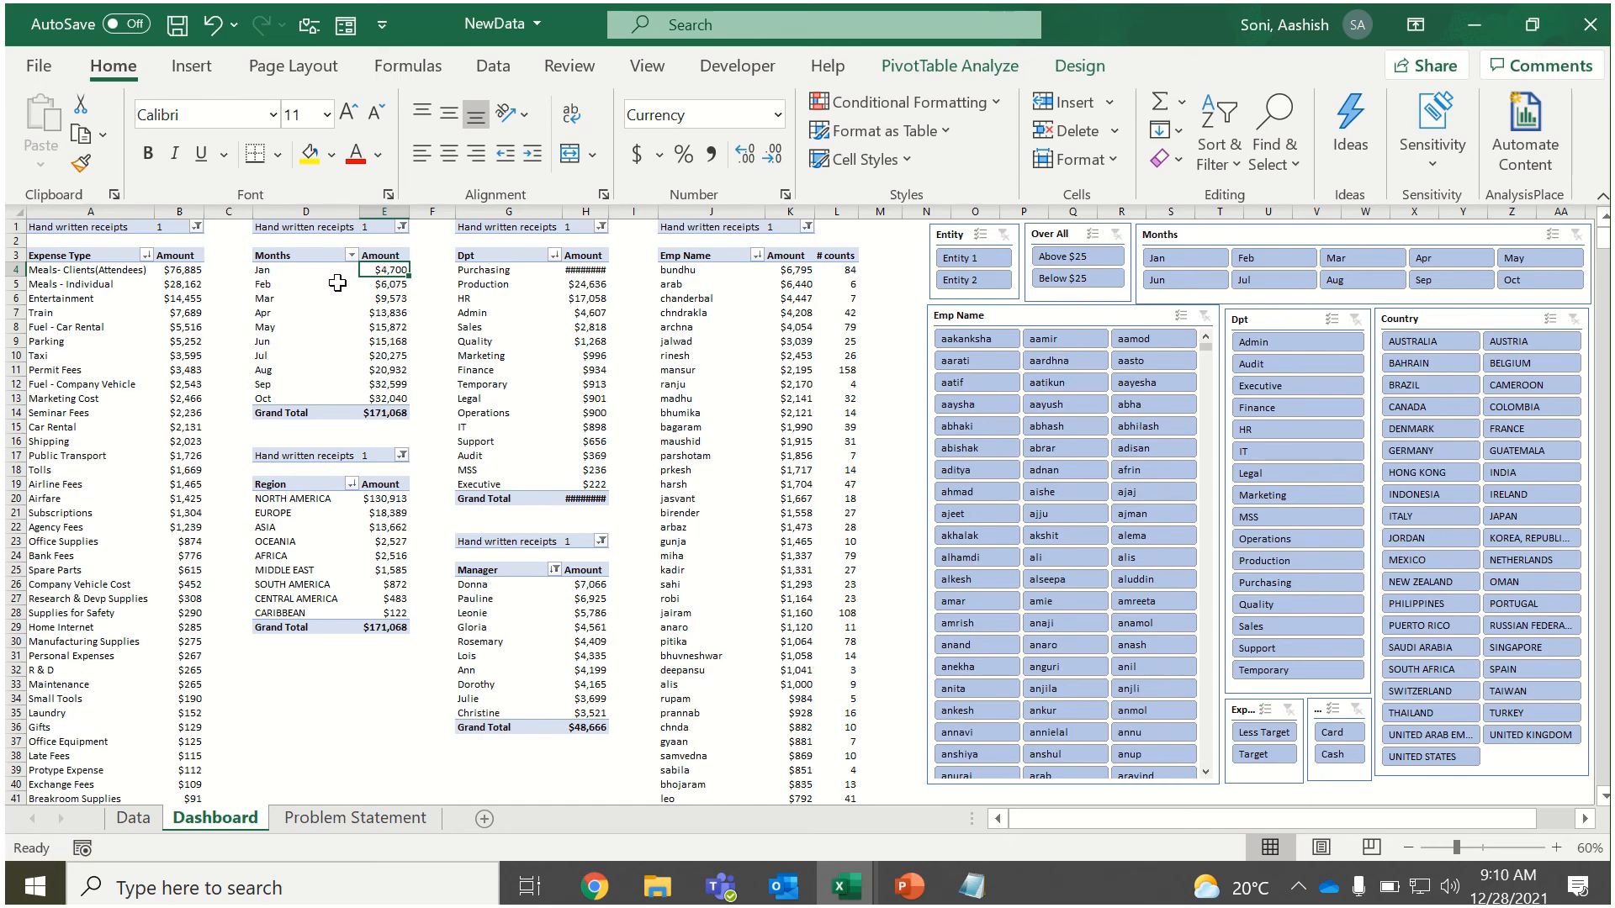
Review the monthly amounts, try the AUSTRALIA filter in the Country slicer, and clear it.
left_click_drag(304, 254, 378, 399)
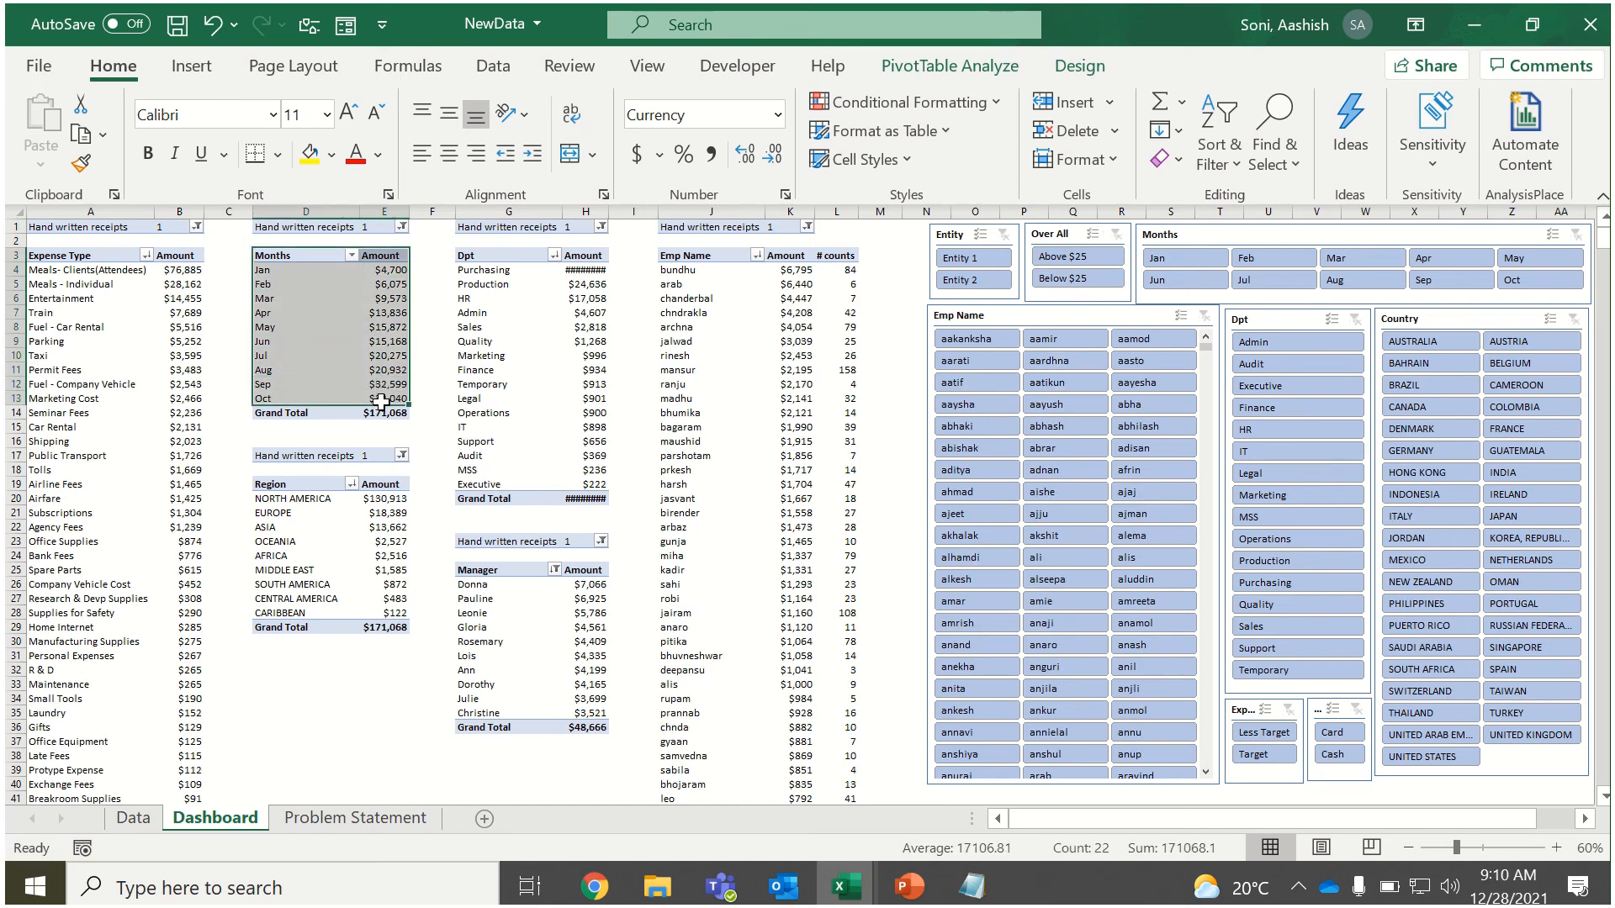
left_click(370, 345)
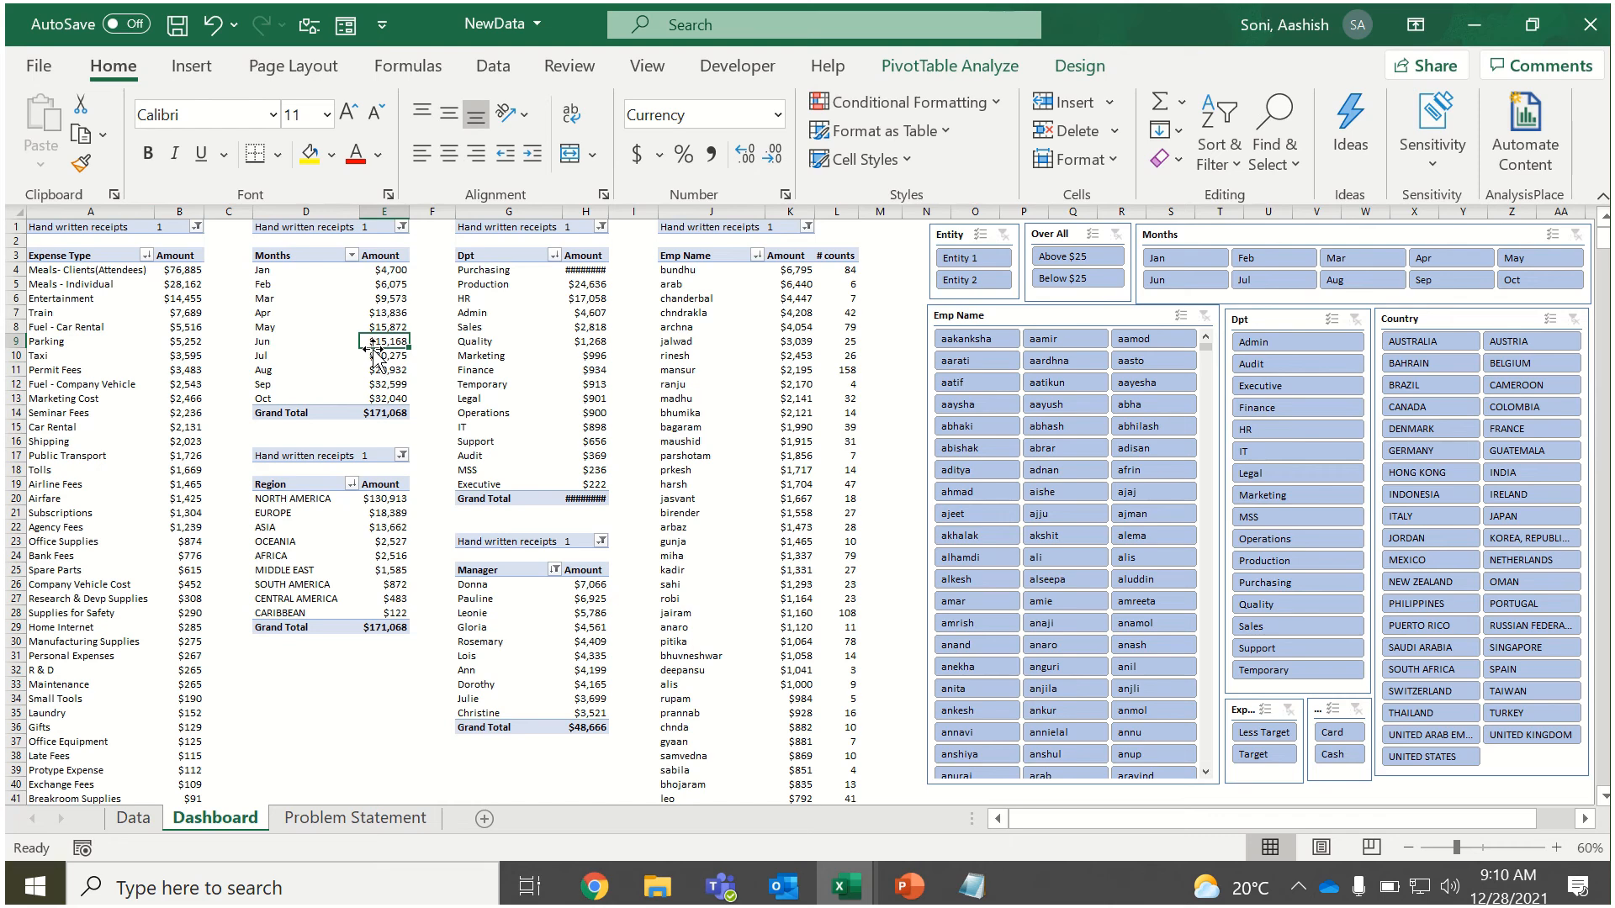
left_click(1426, 347)
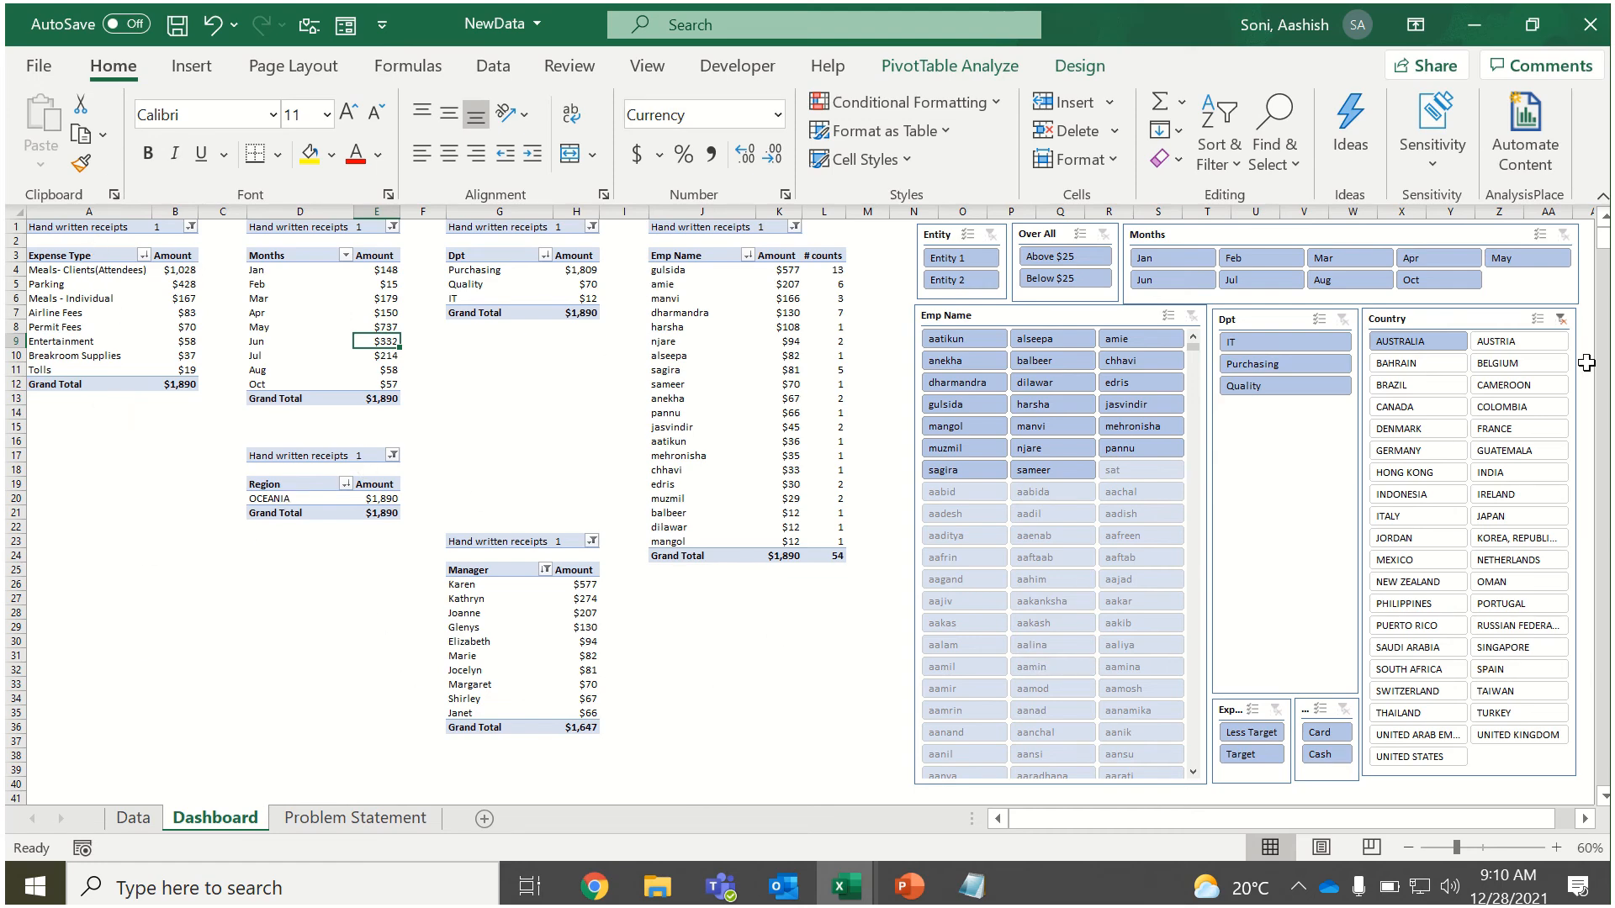
left_click(1561, 318)
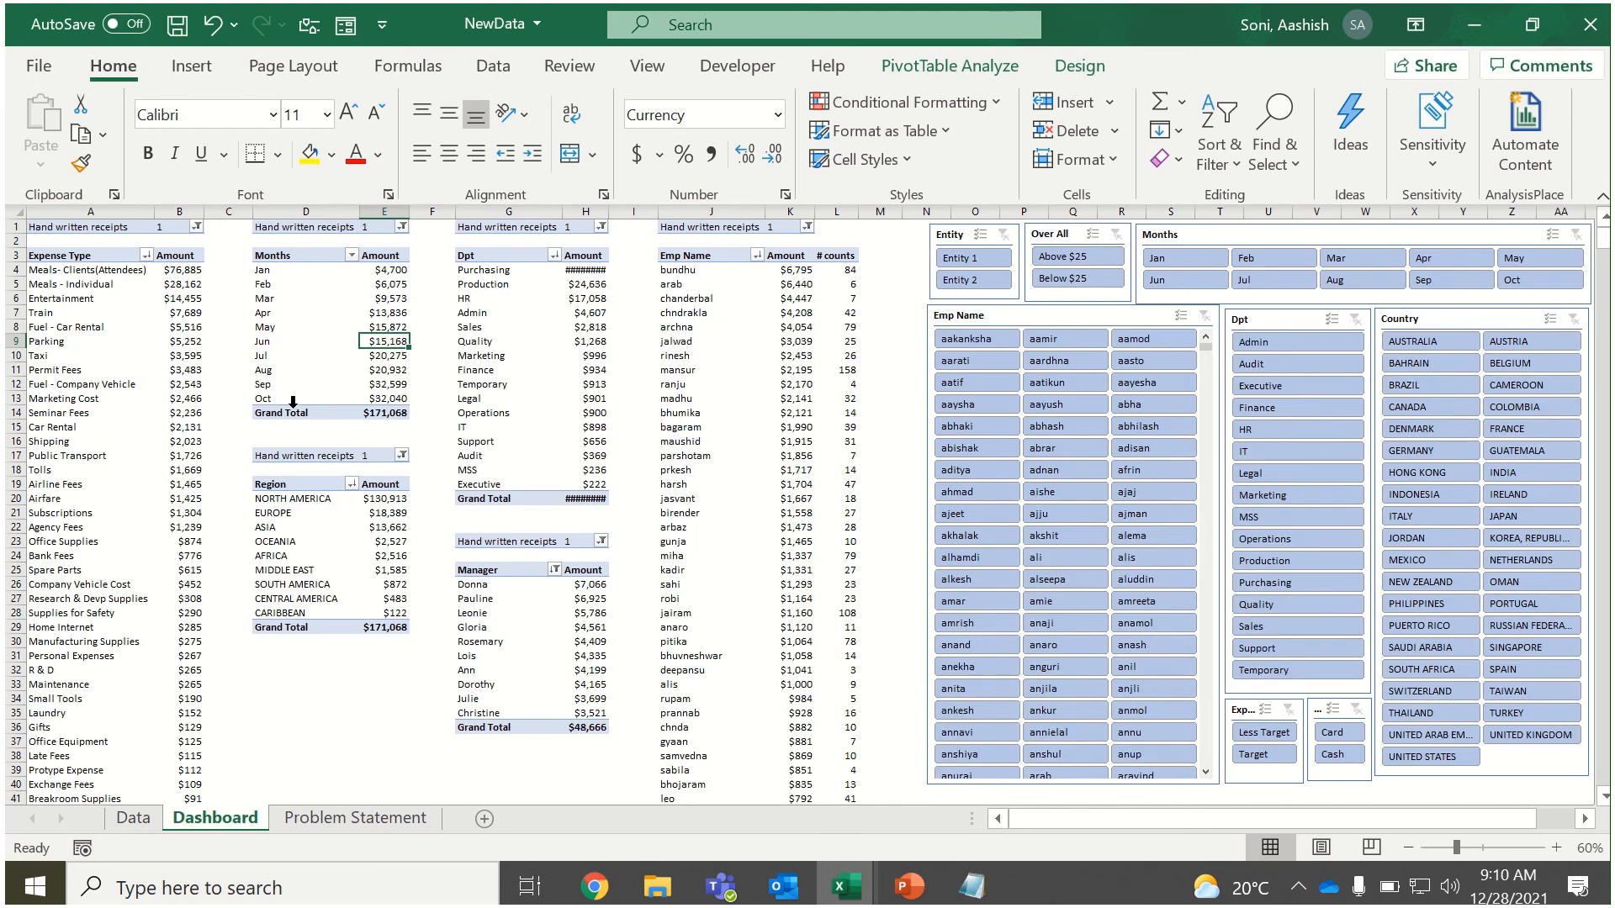
Examine the Exp Targets column on the Data sheet.
left_click(133, 817)
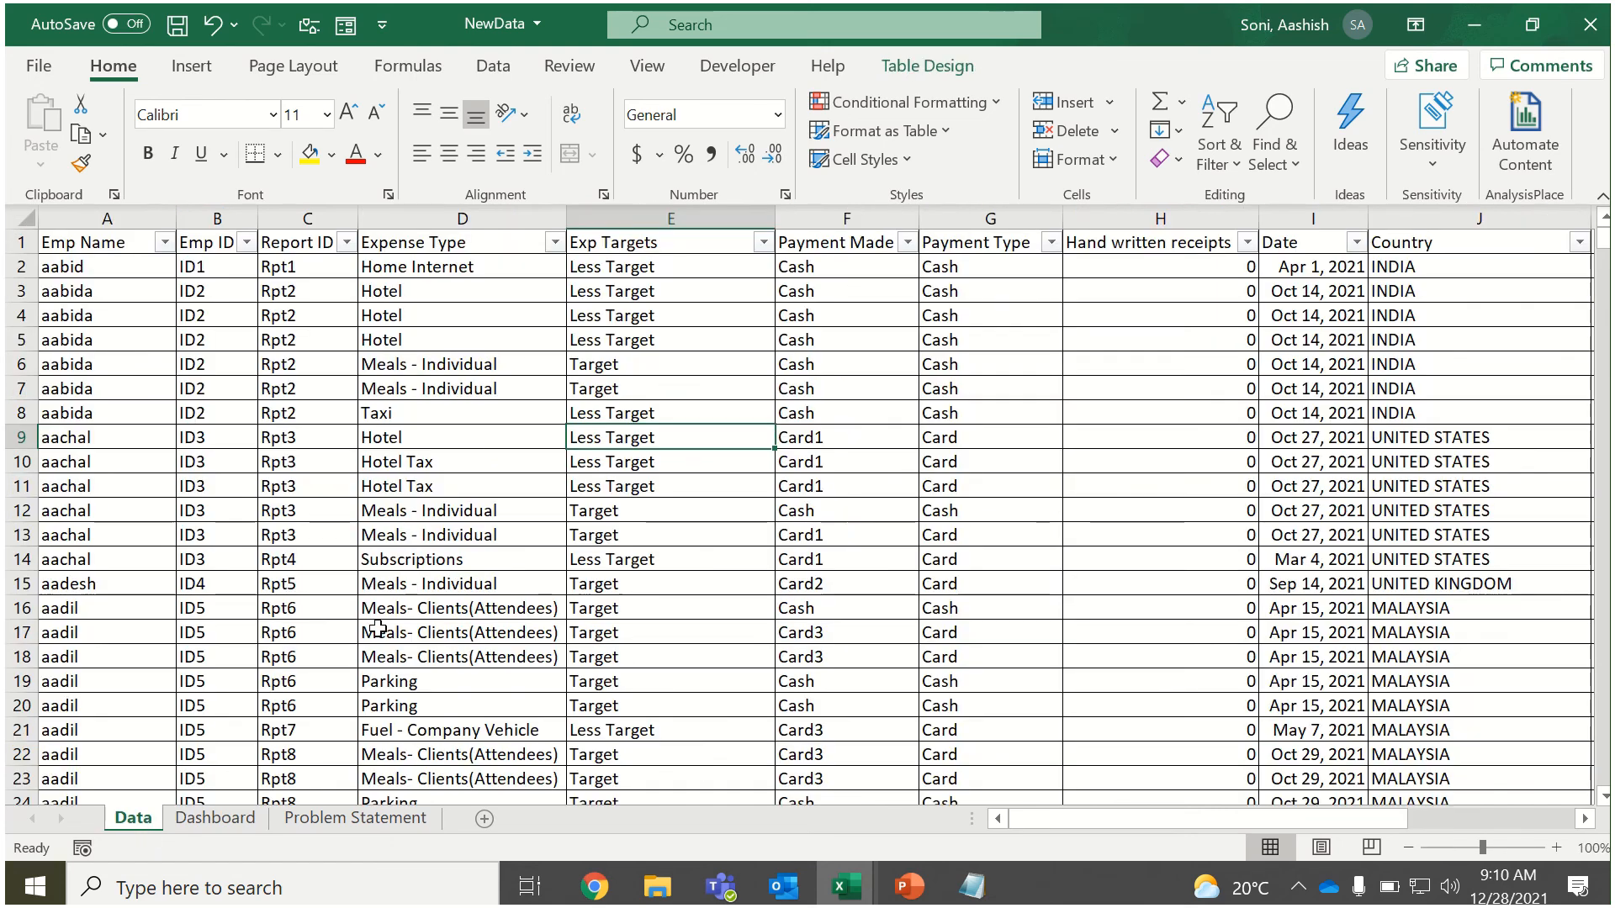
left_click(645, 215)
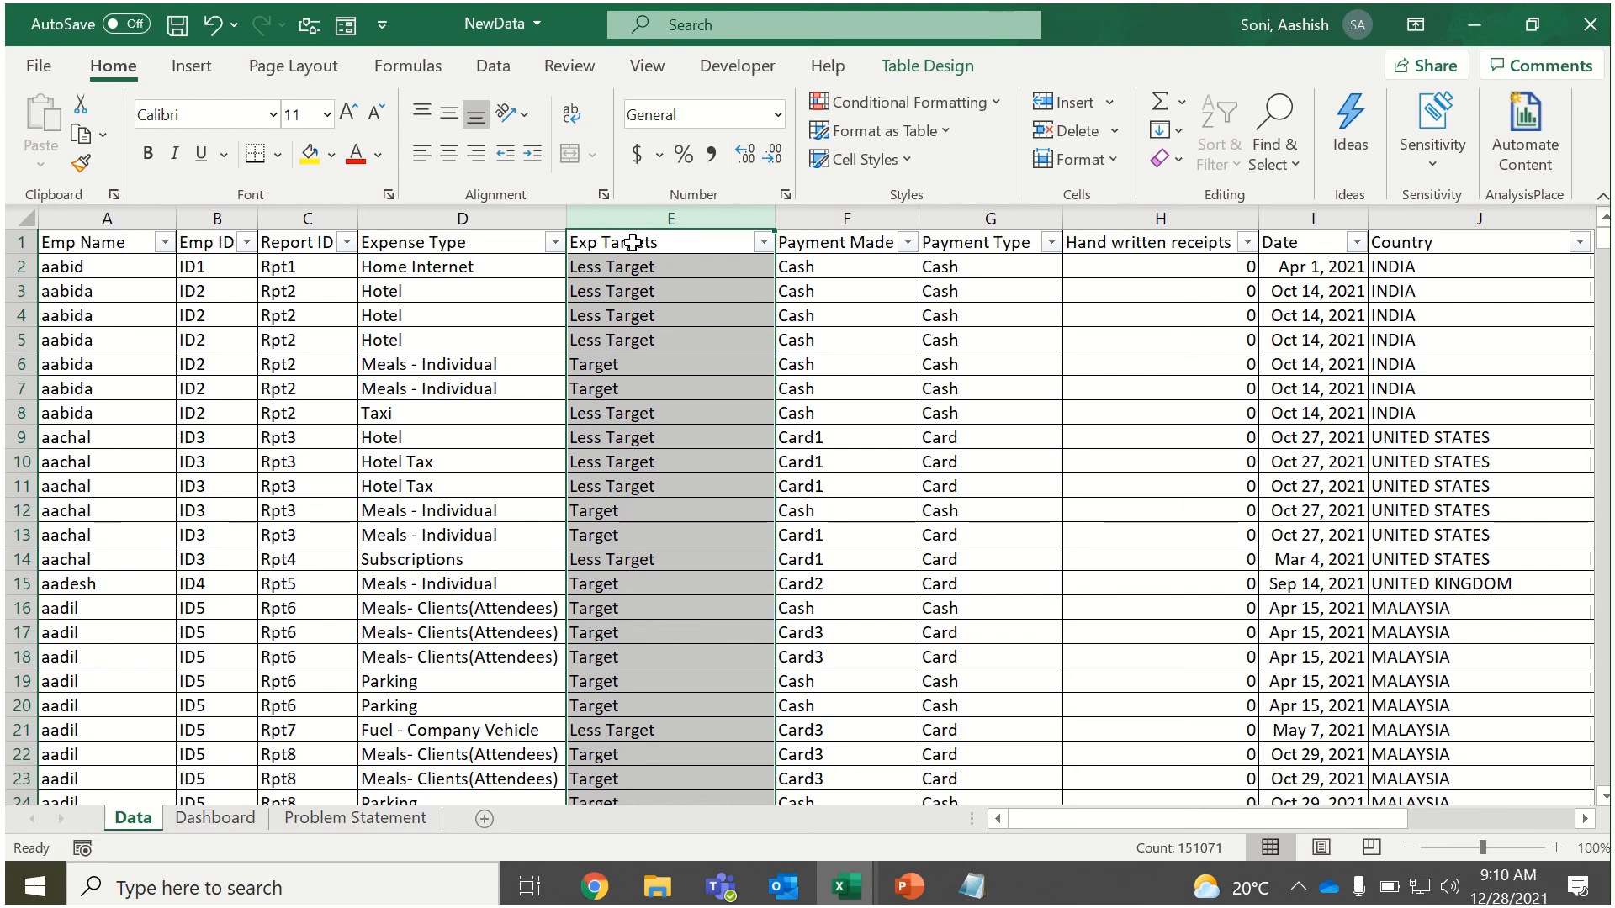
left_click(632, 242)
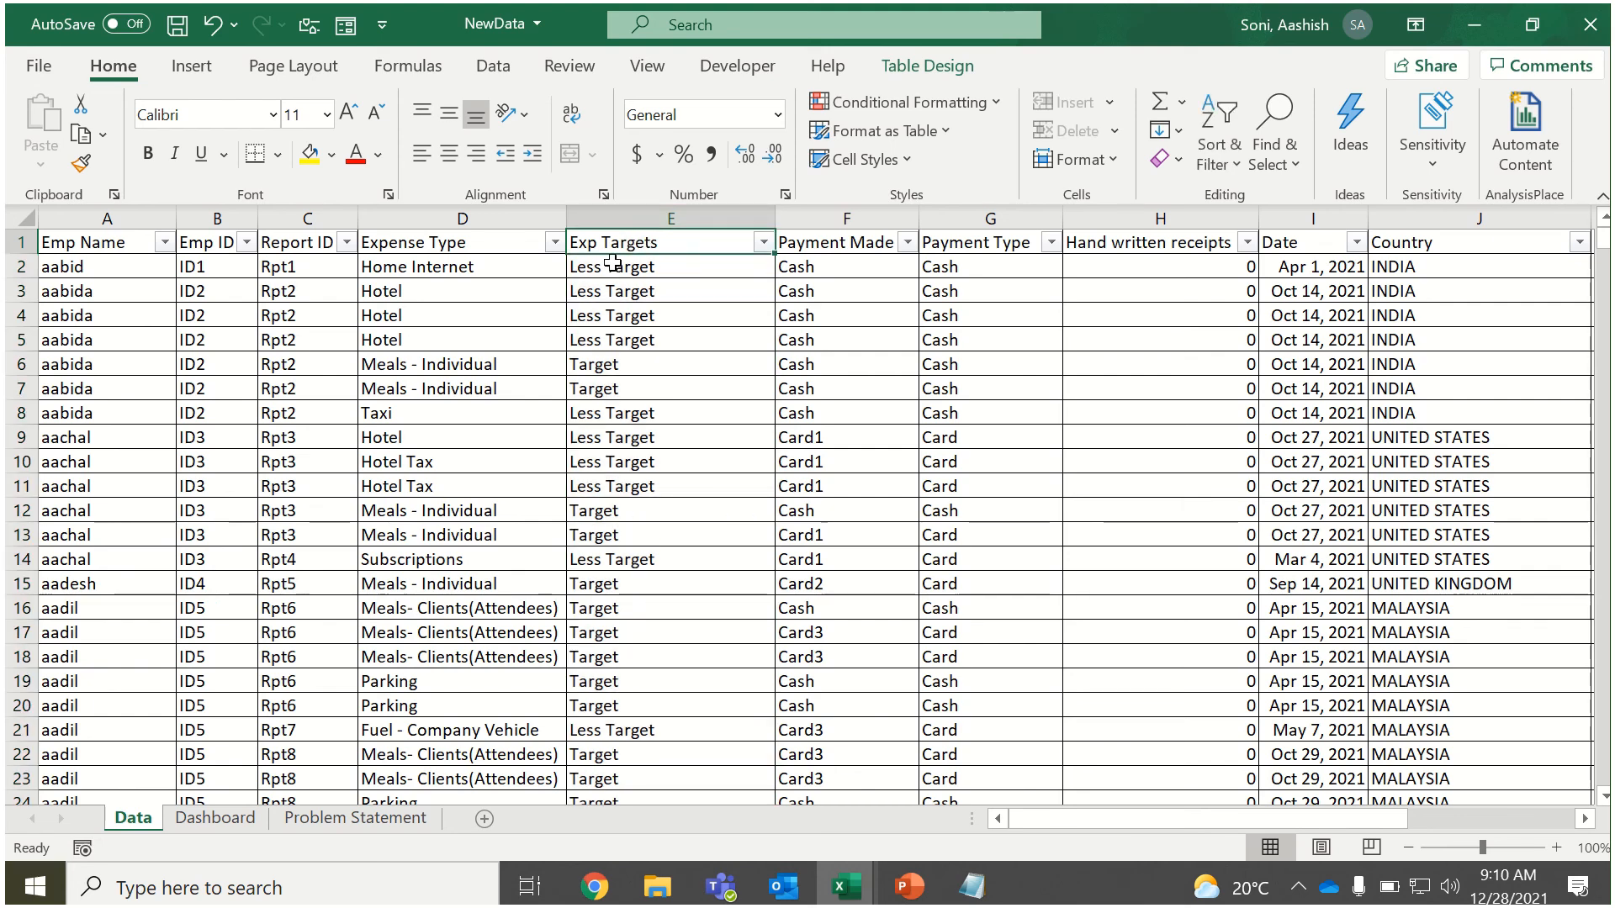
Review the Problem Statement sheet, the Data sheet and the employees listed in the Dashboard's Emp Name PivotTable.
left_click(246, 827)
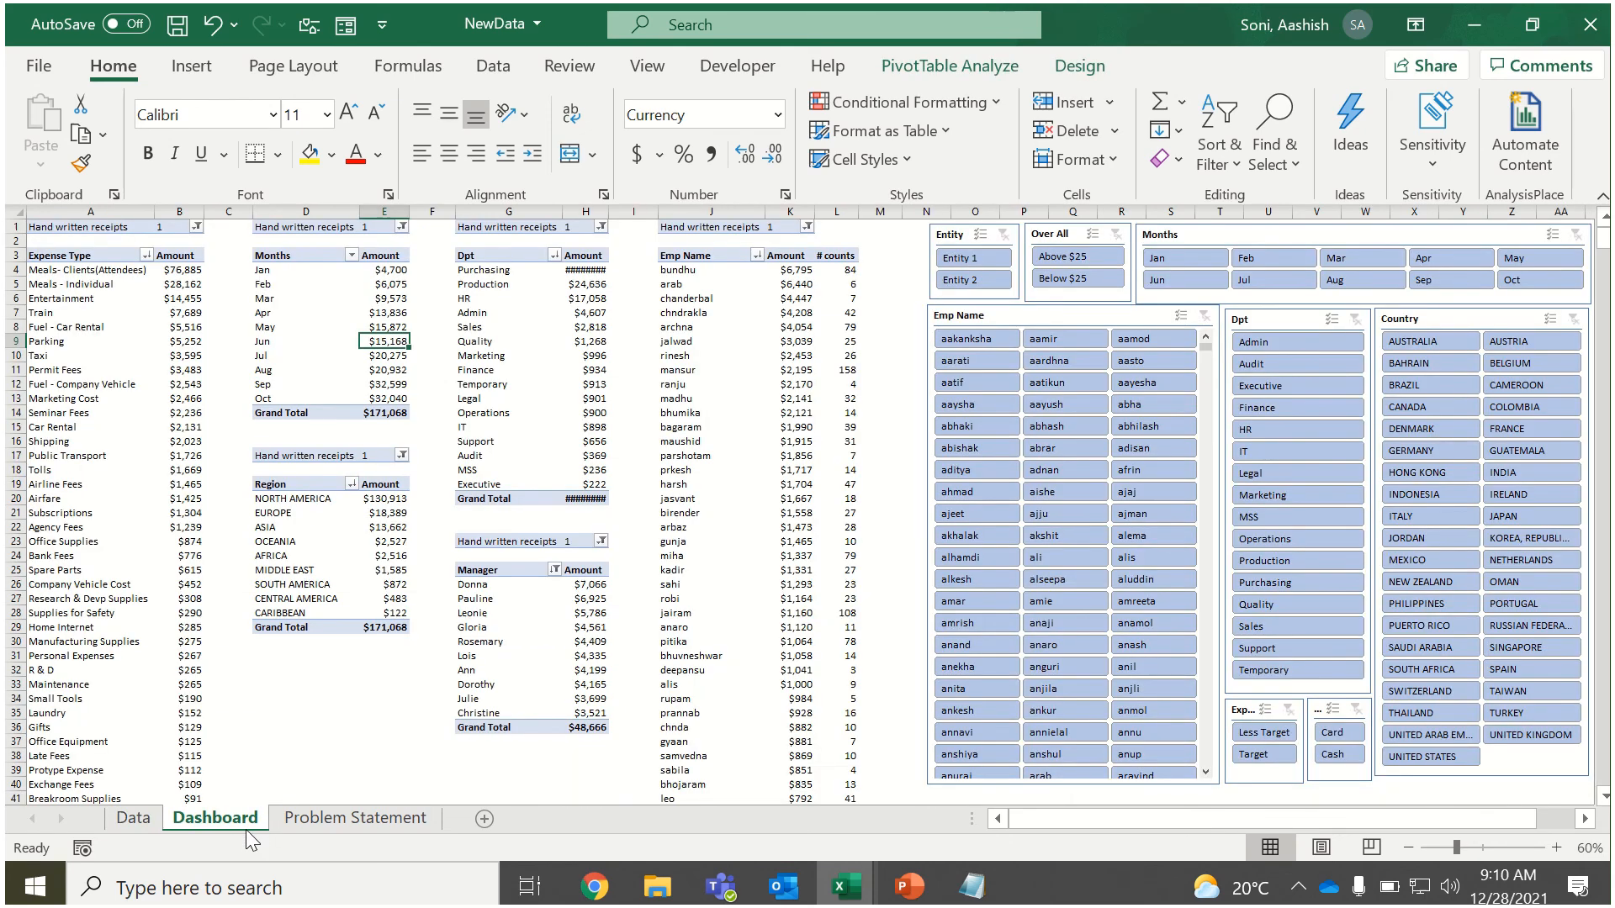
left_click(322, 822)
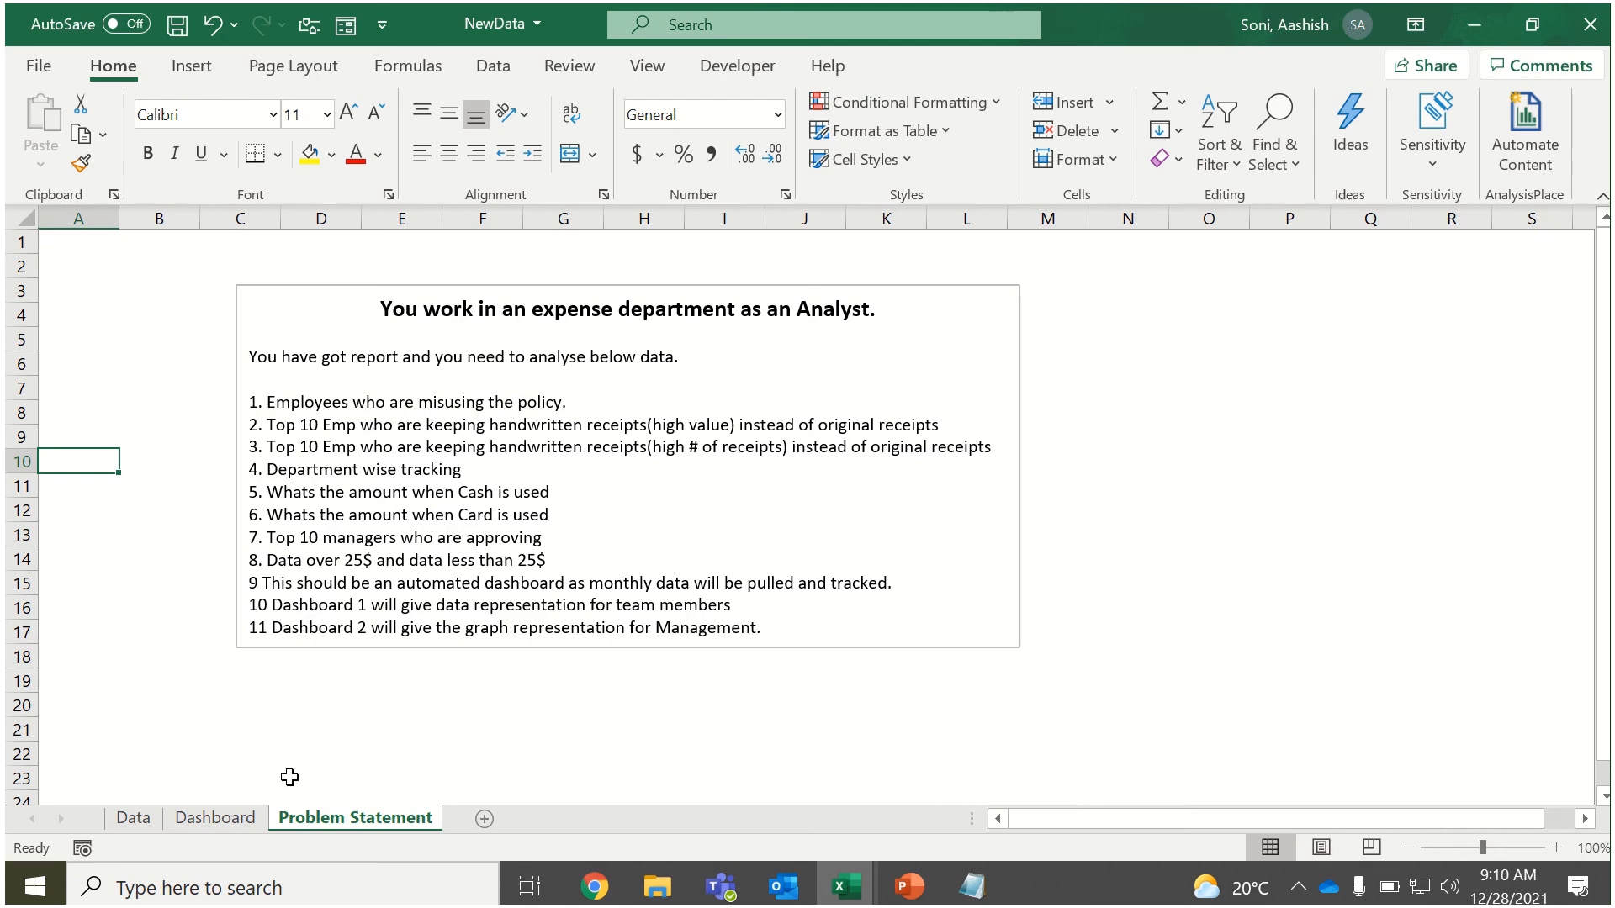
left_click(157, 826)
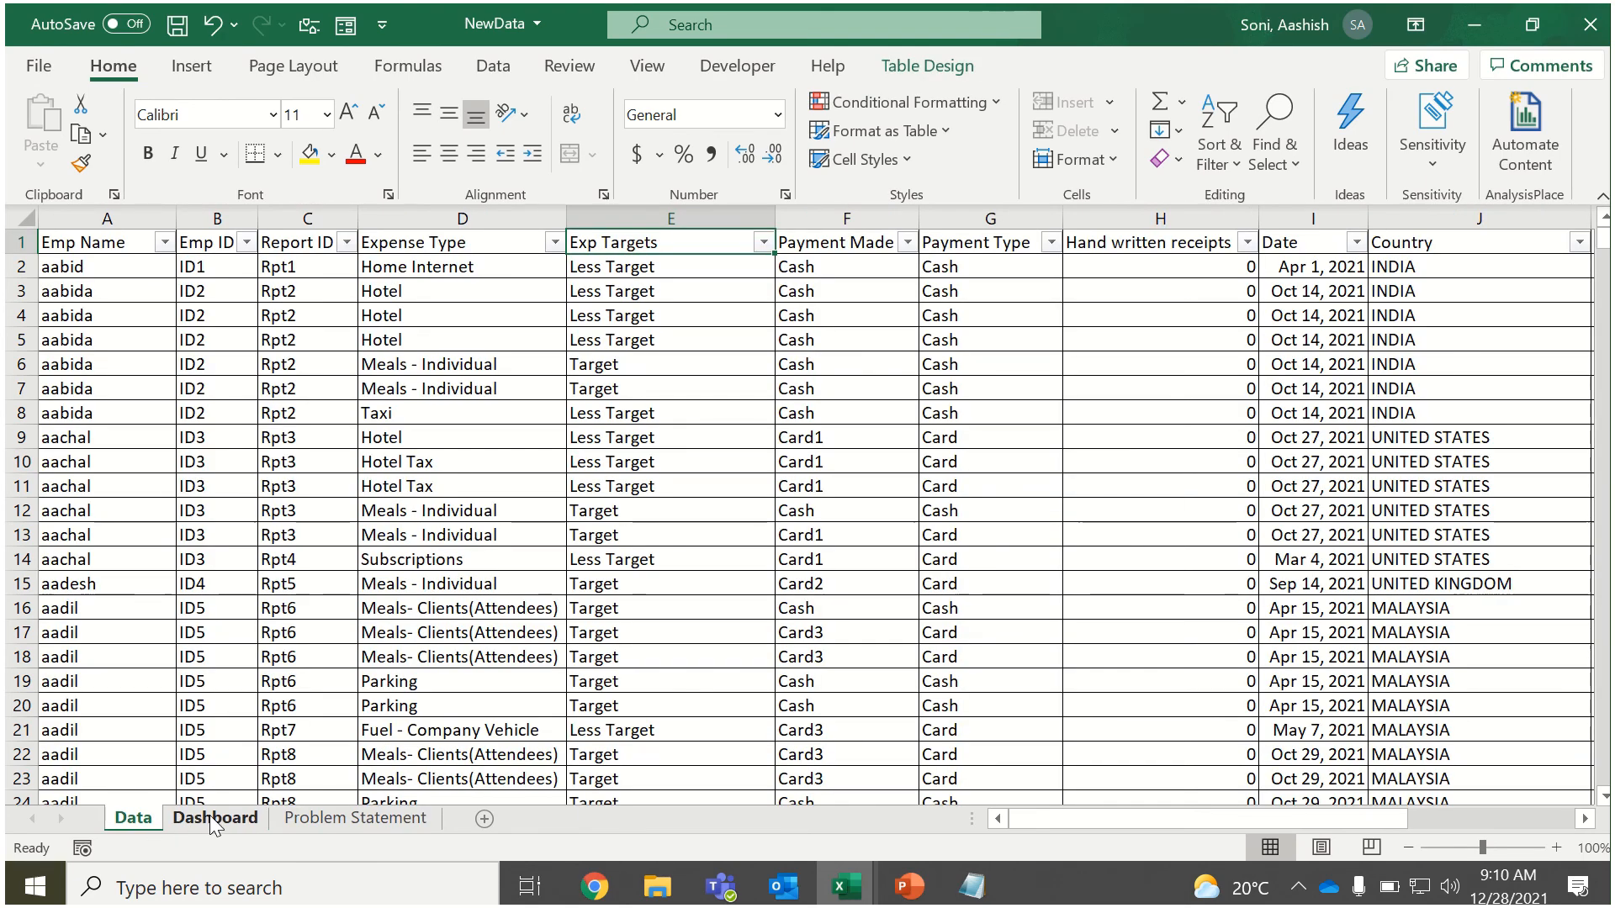
left_click(214, 820)
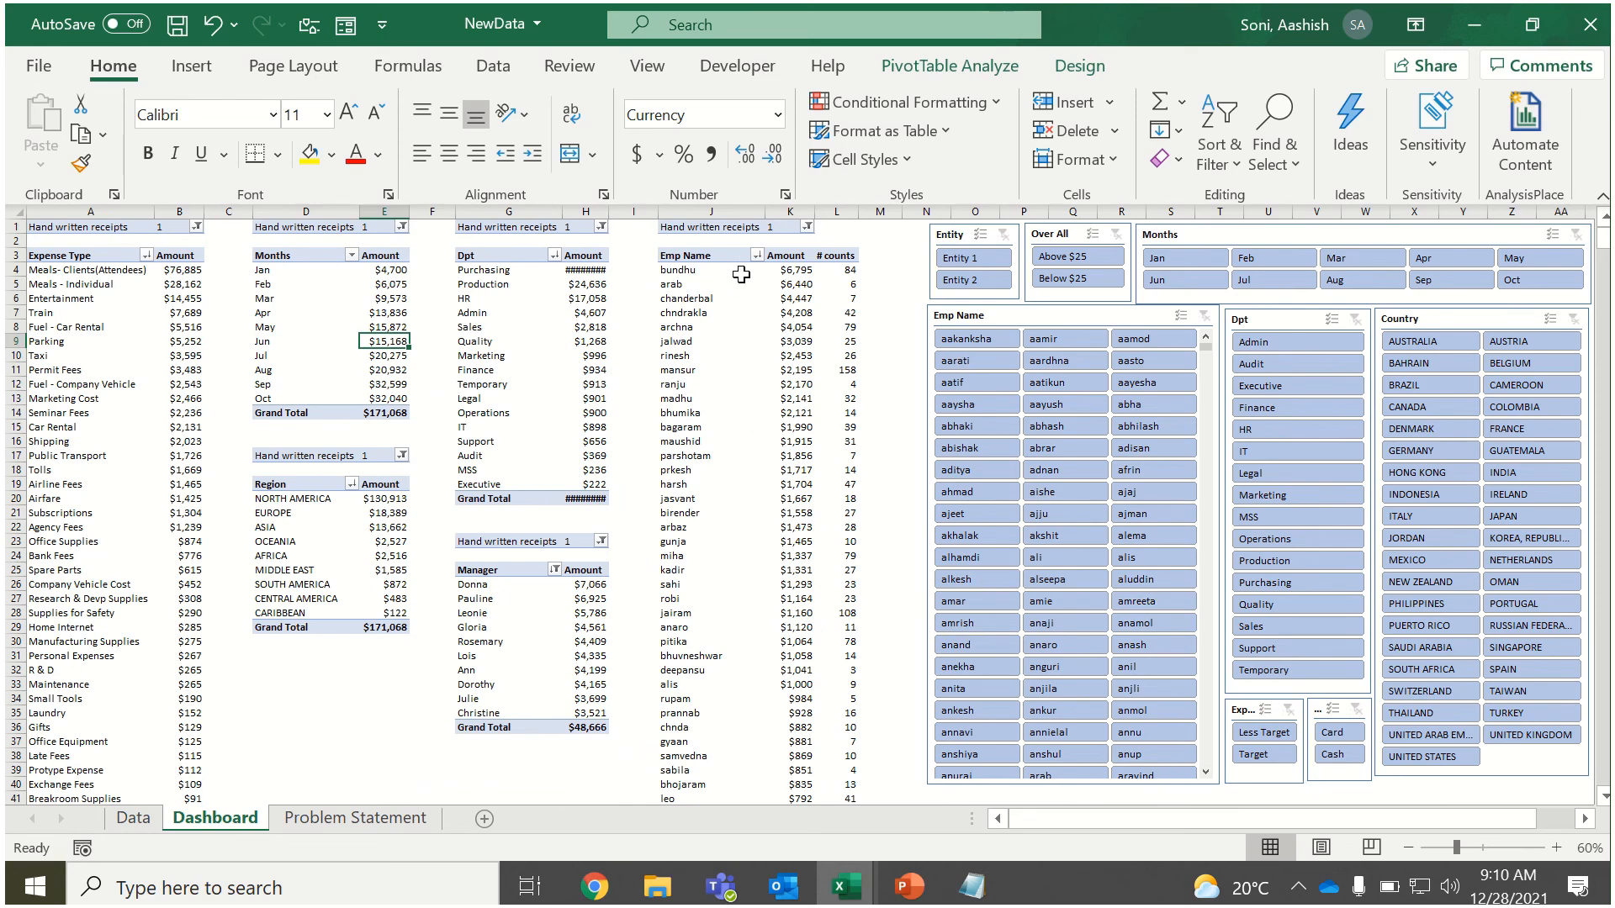
left_click_drag(741, 275, 734, 457)
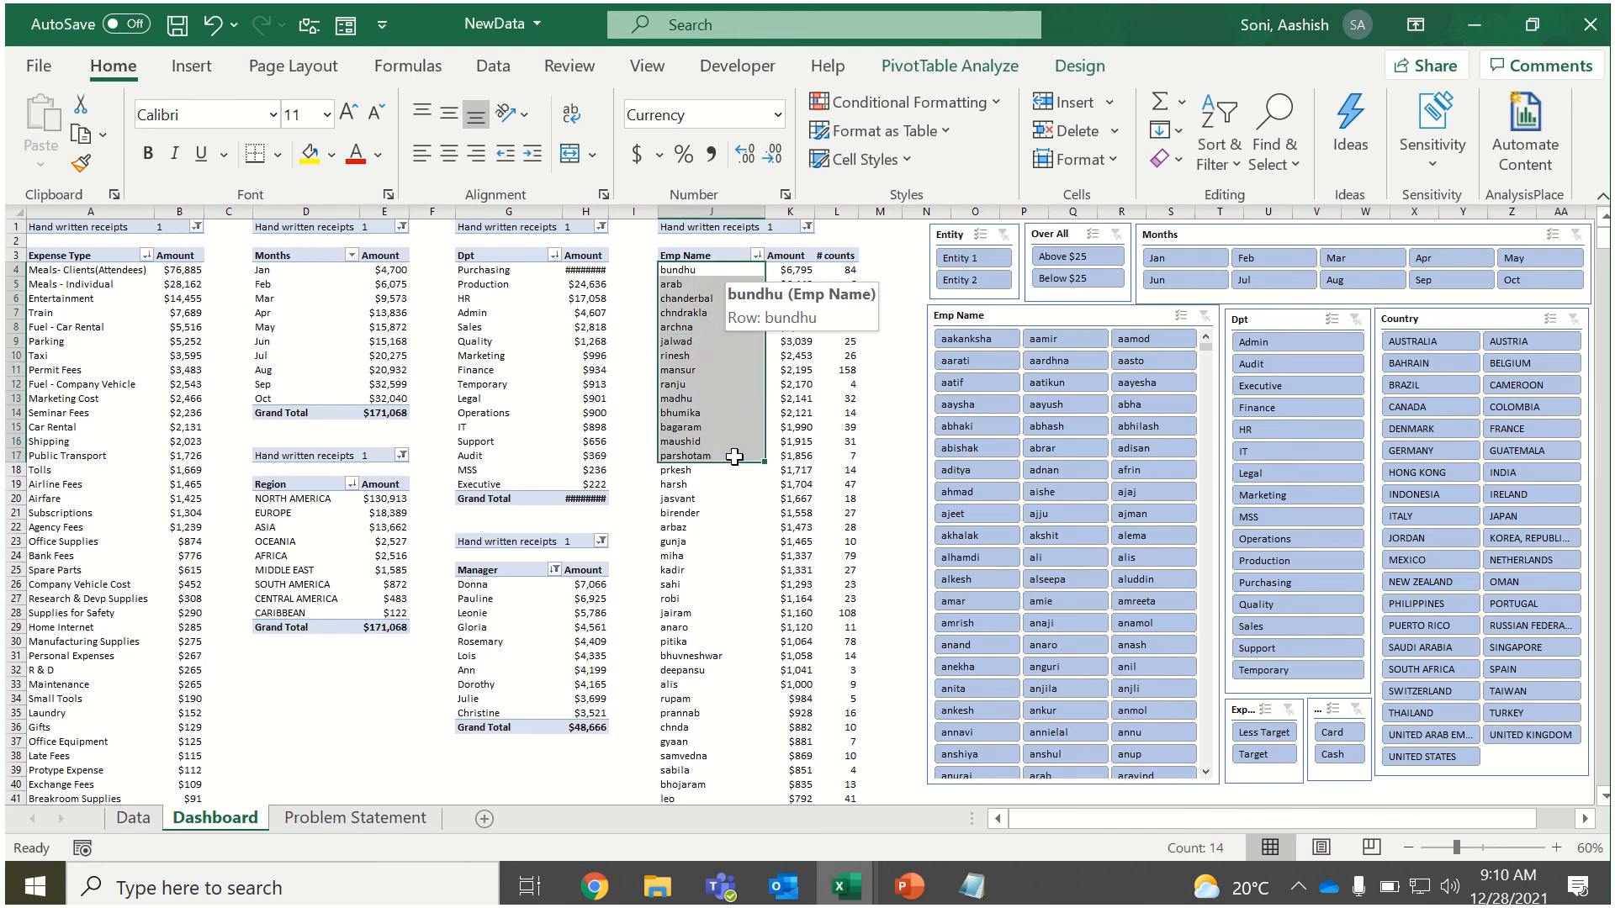
left_click(808, 385)
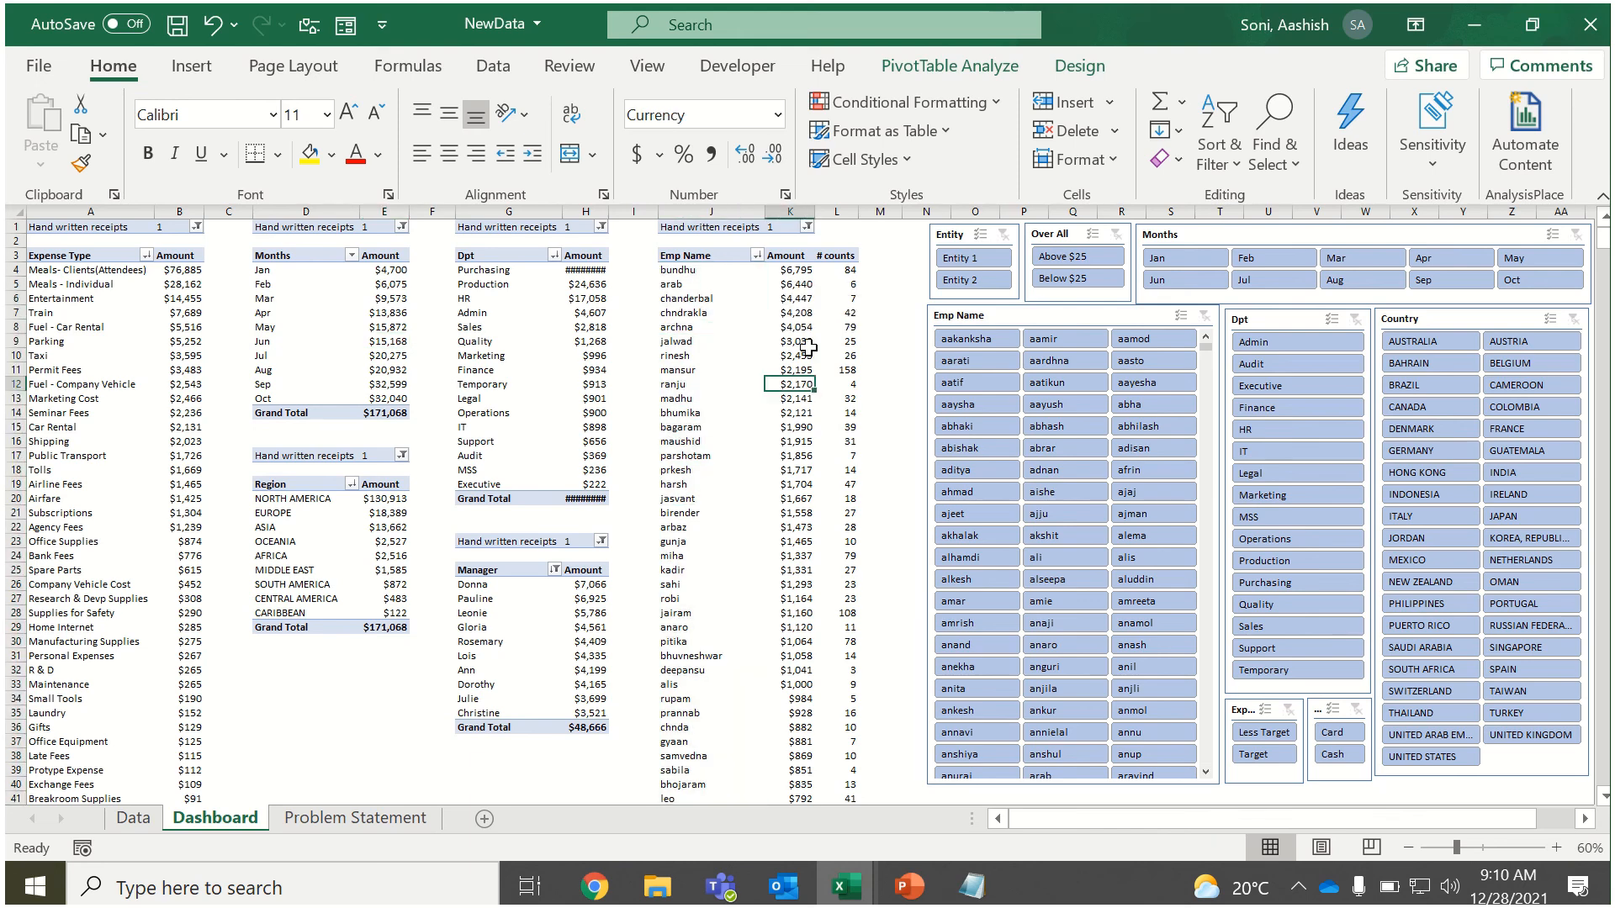
Sort the Emp Name PivotTable in descending order by # counts and examine the employees with the most receipts.
left_click(755, 256)
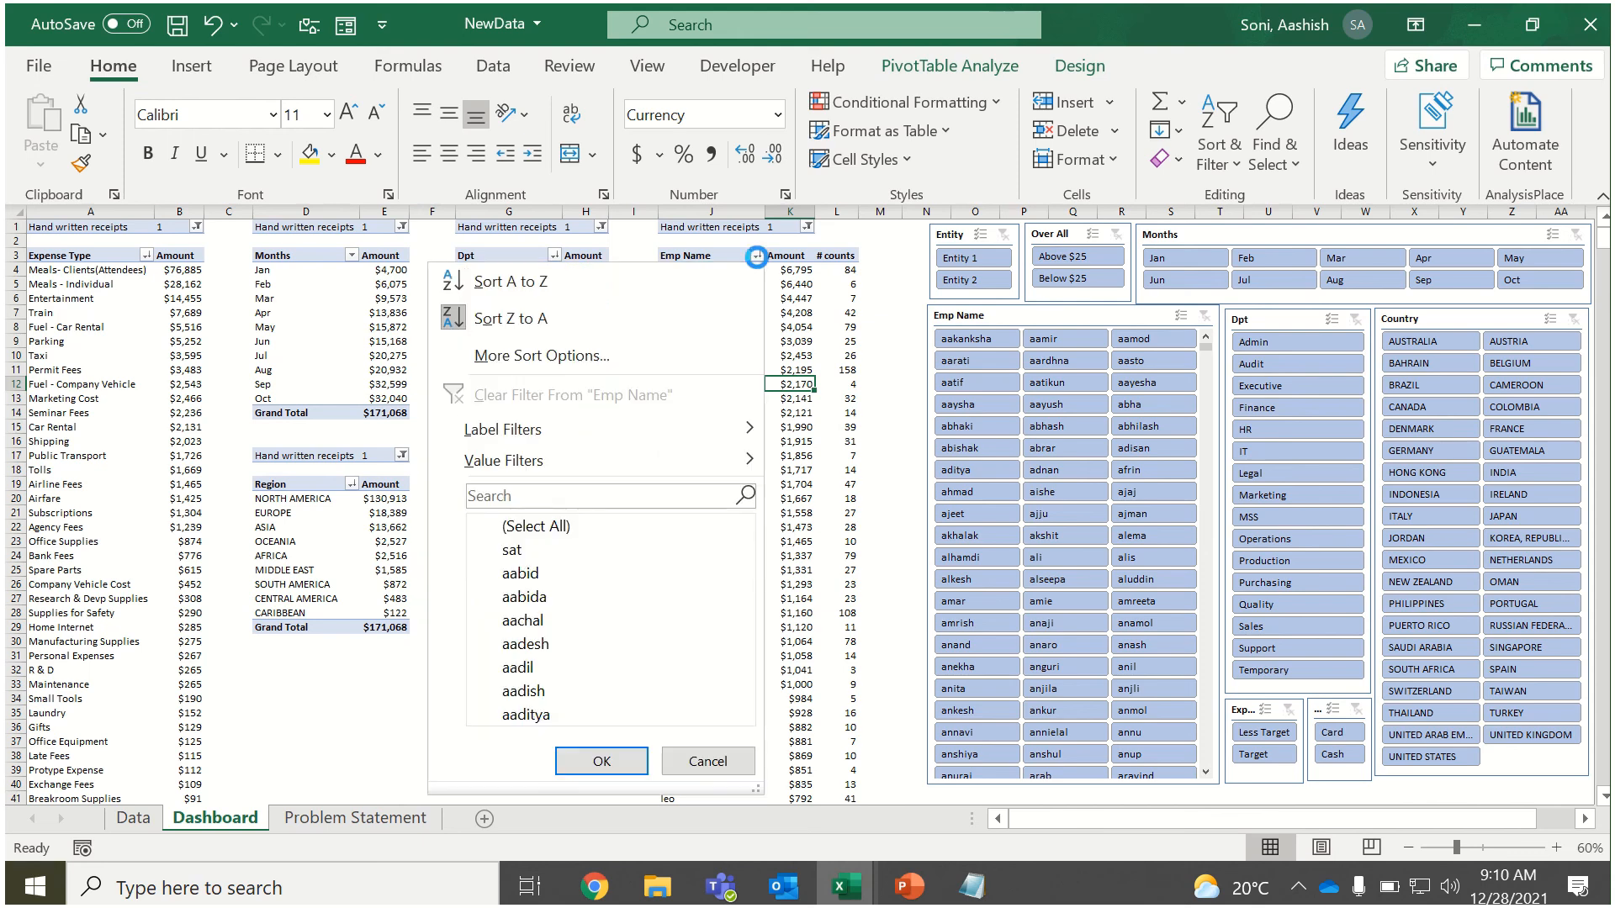
left_click(653, 360)
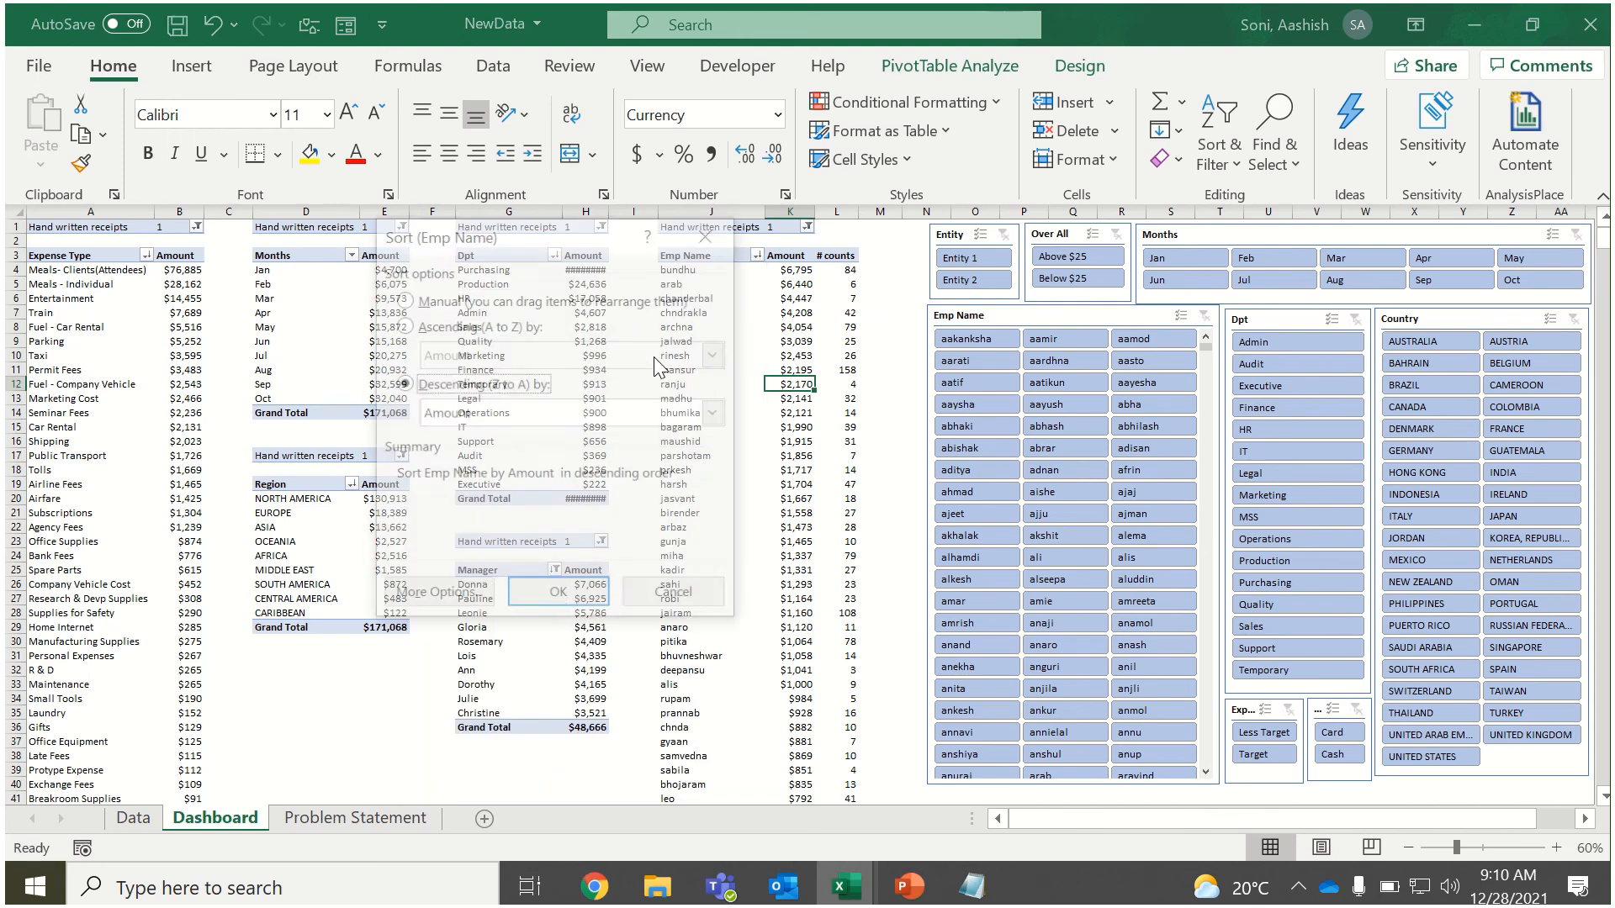
left_click(454, 420)
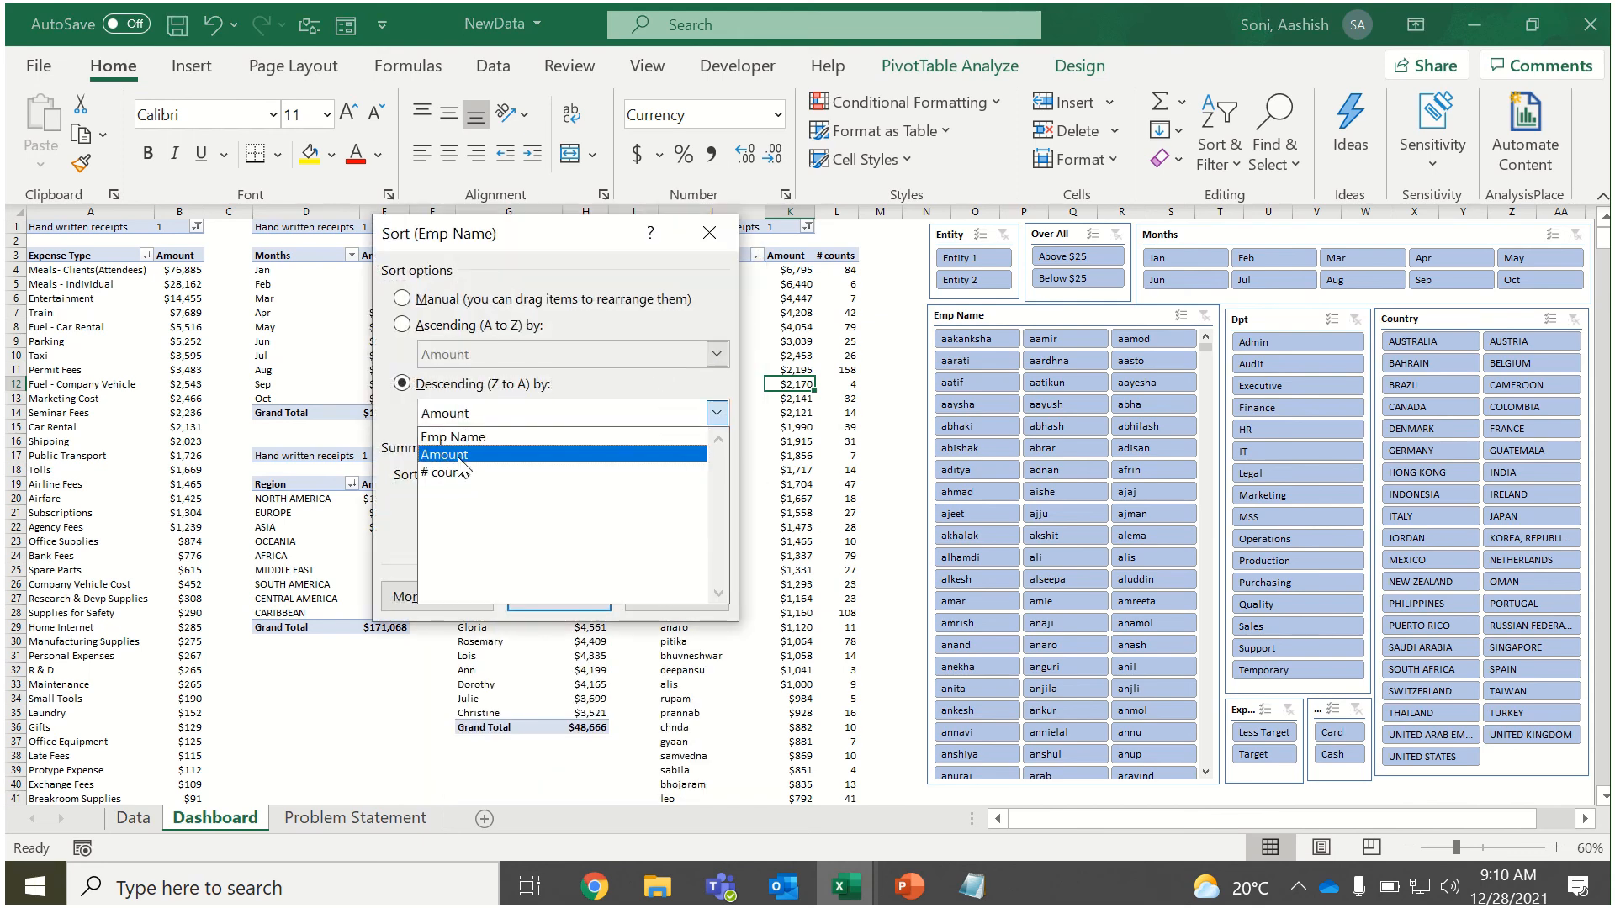
left_click(465, 471)
left_click(555, 596)
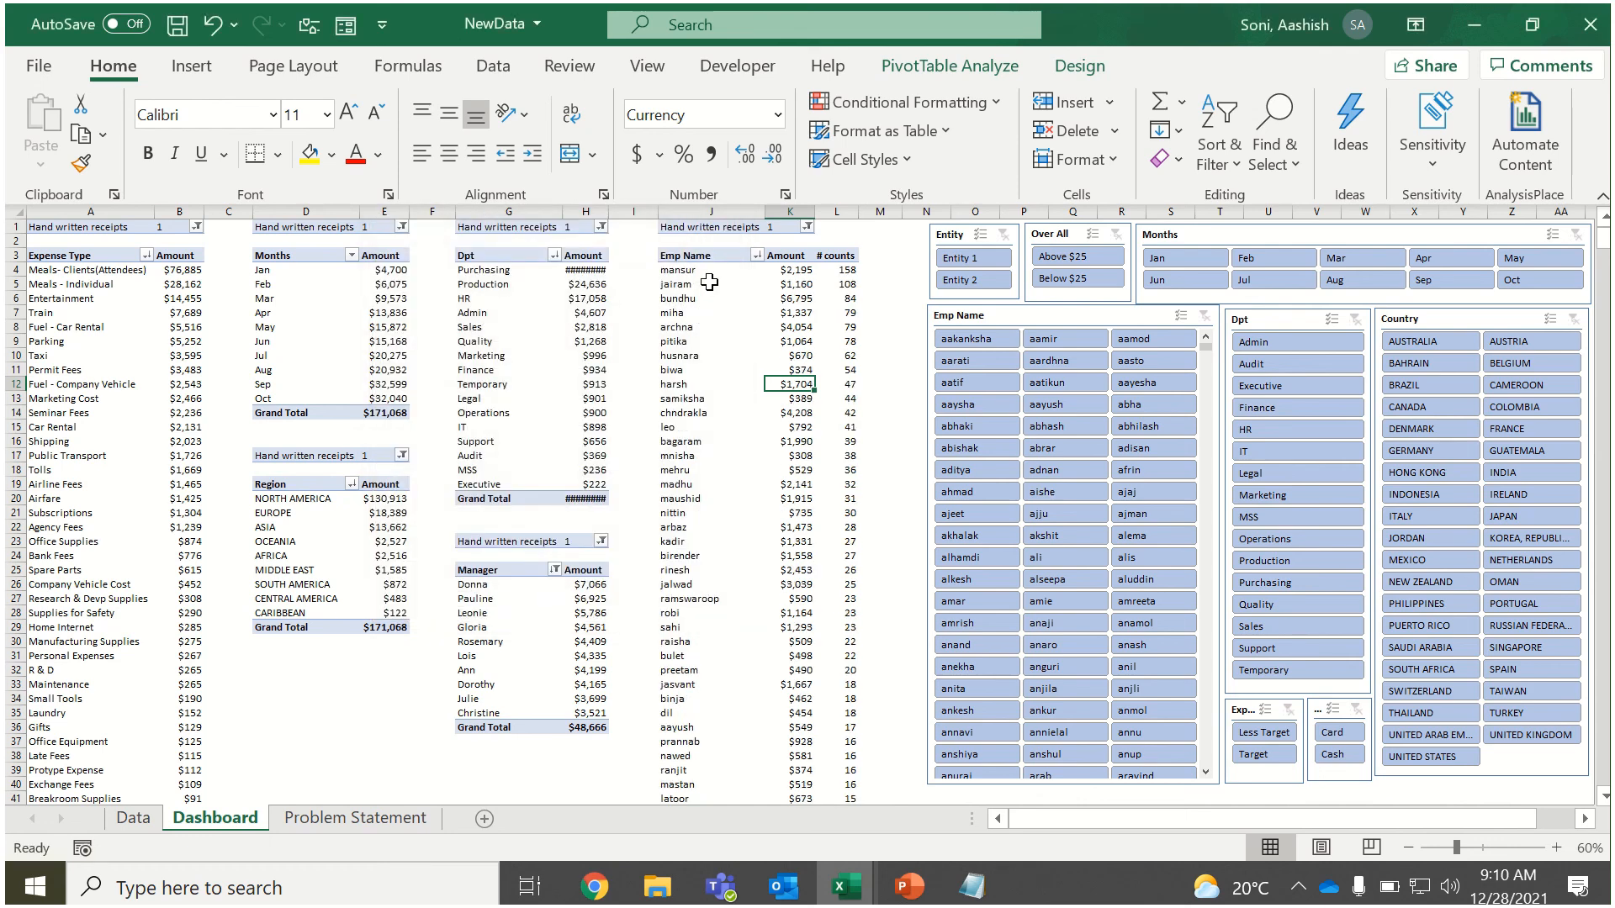
left_click_drag(845, 270, 849, 351)
left_click(794, 284)
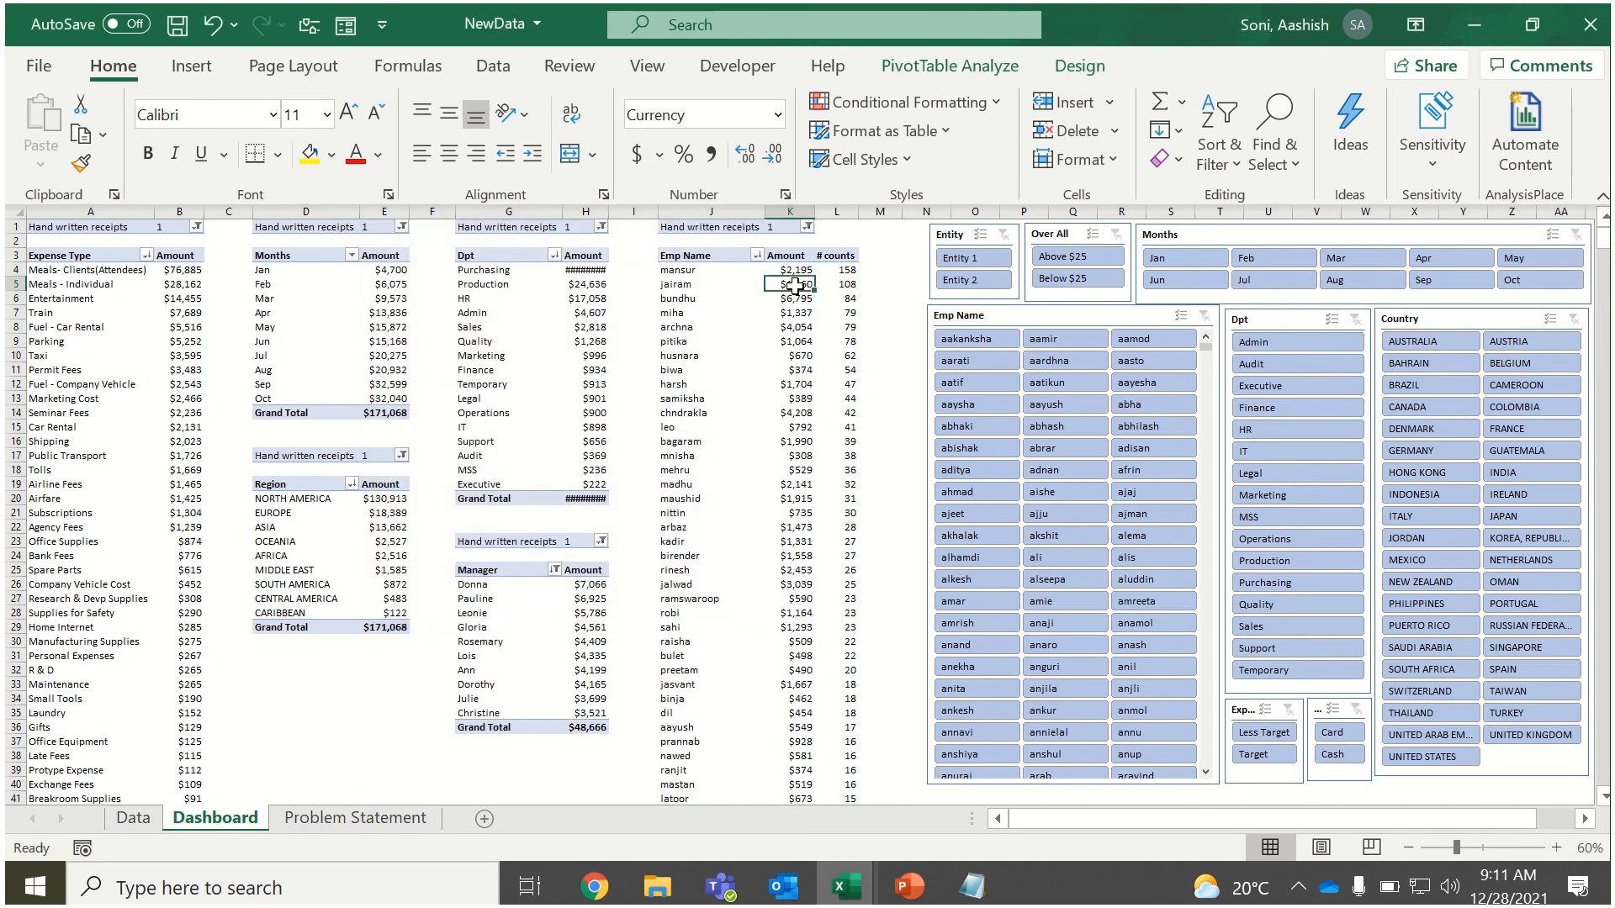
Sort the employees in the Emp Name PivotTable in descending order by Amount.
left_click(757, 255)
left_click(547, 354)
left_click(446, 413)
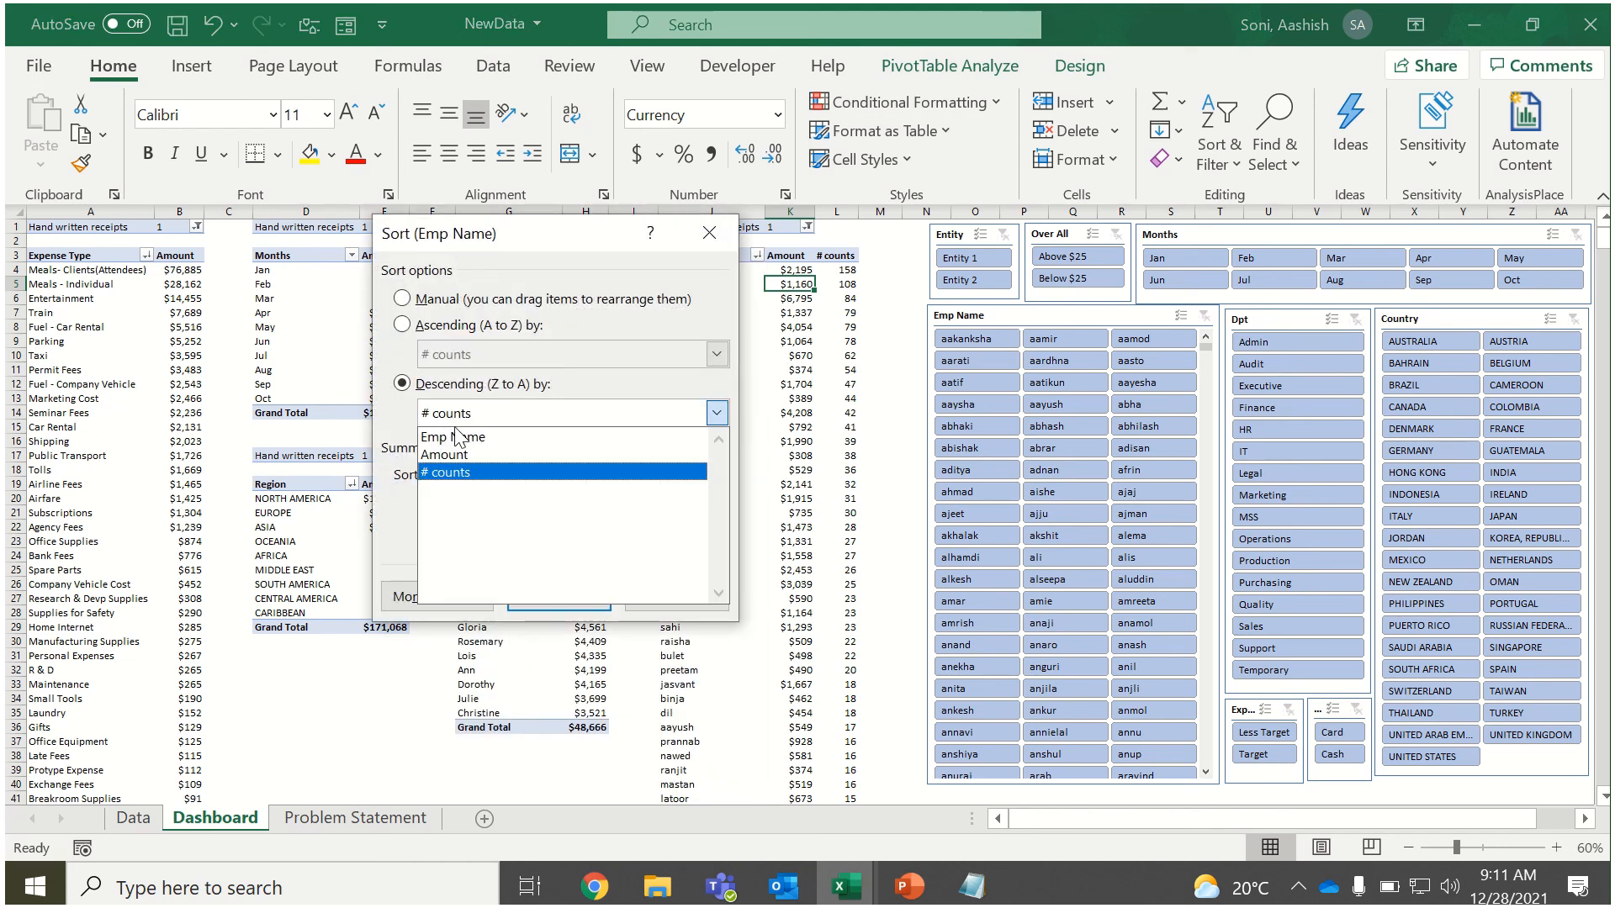
left_click(462, 453)
left_click(577, 595)
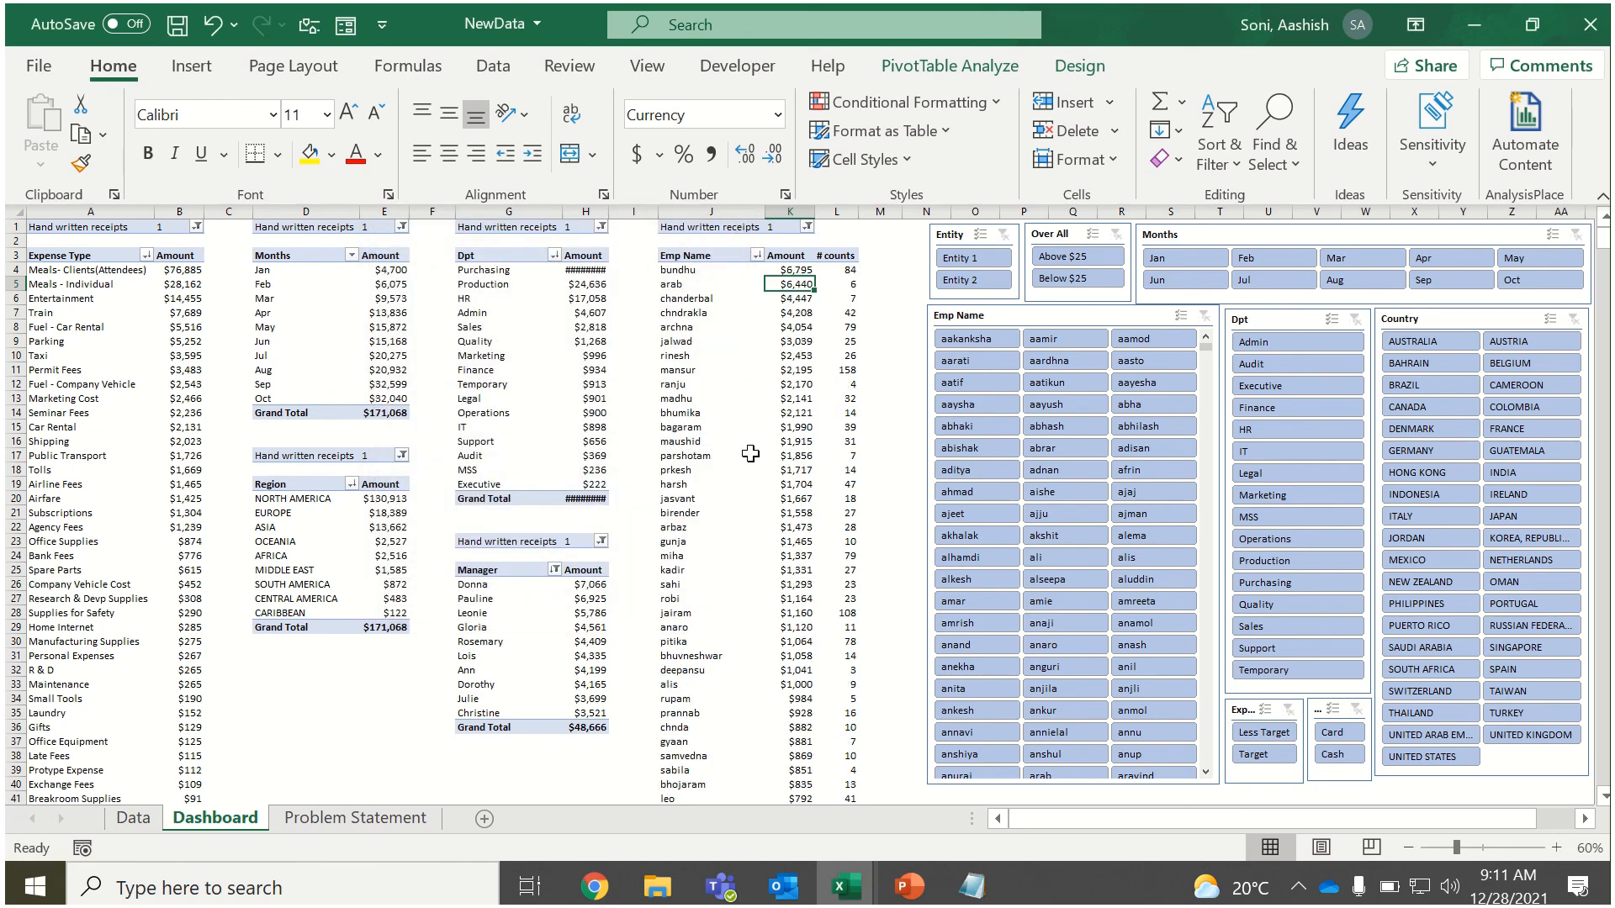
Recheck the Problem Statement sheet and autofit the Amount column of the Dashboard's Dpt PivotTable.
left_click(383, 812)
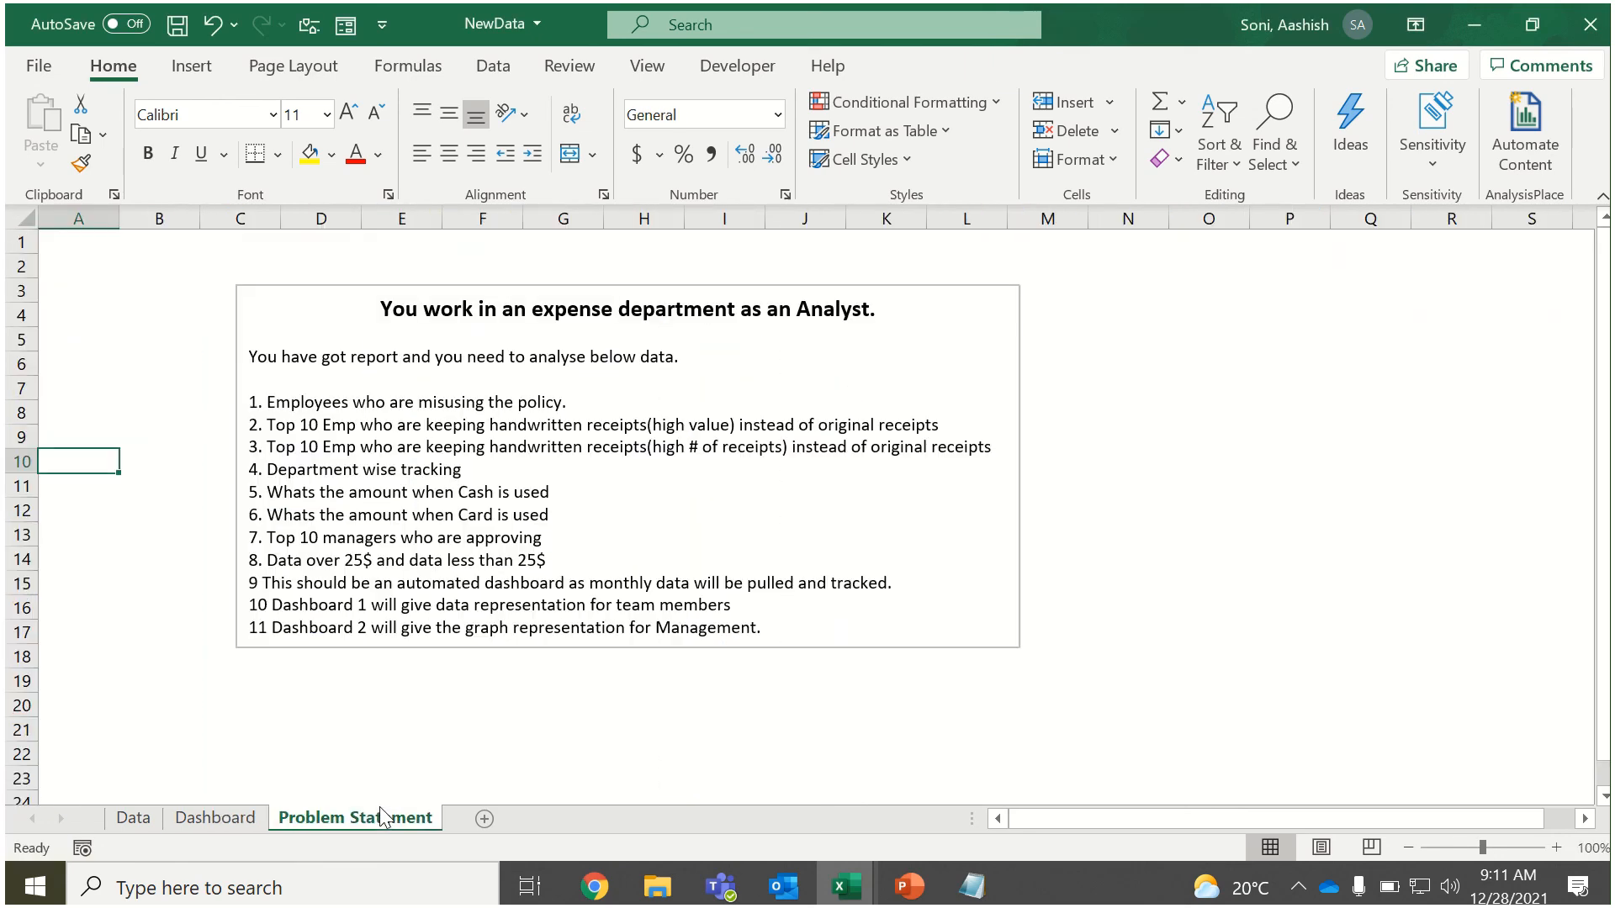
left_click(224, 814)
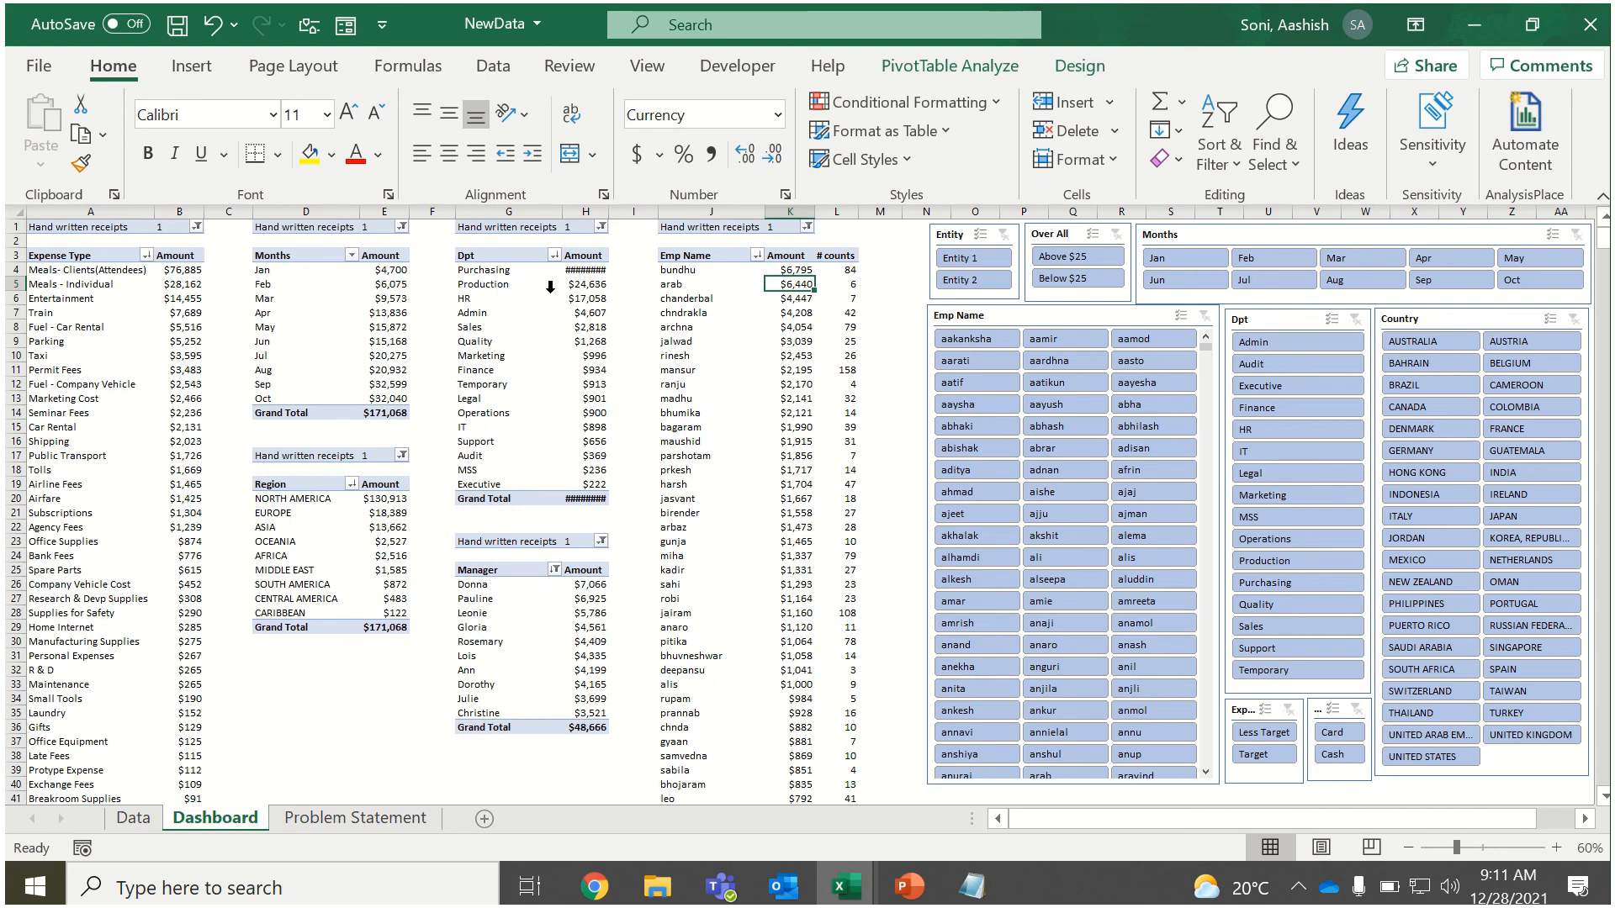
double_click(606, 208)
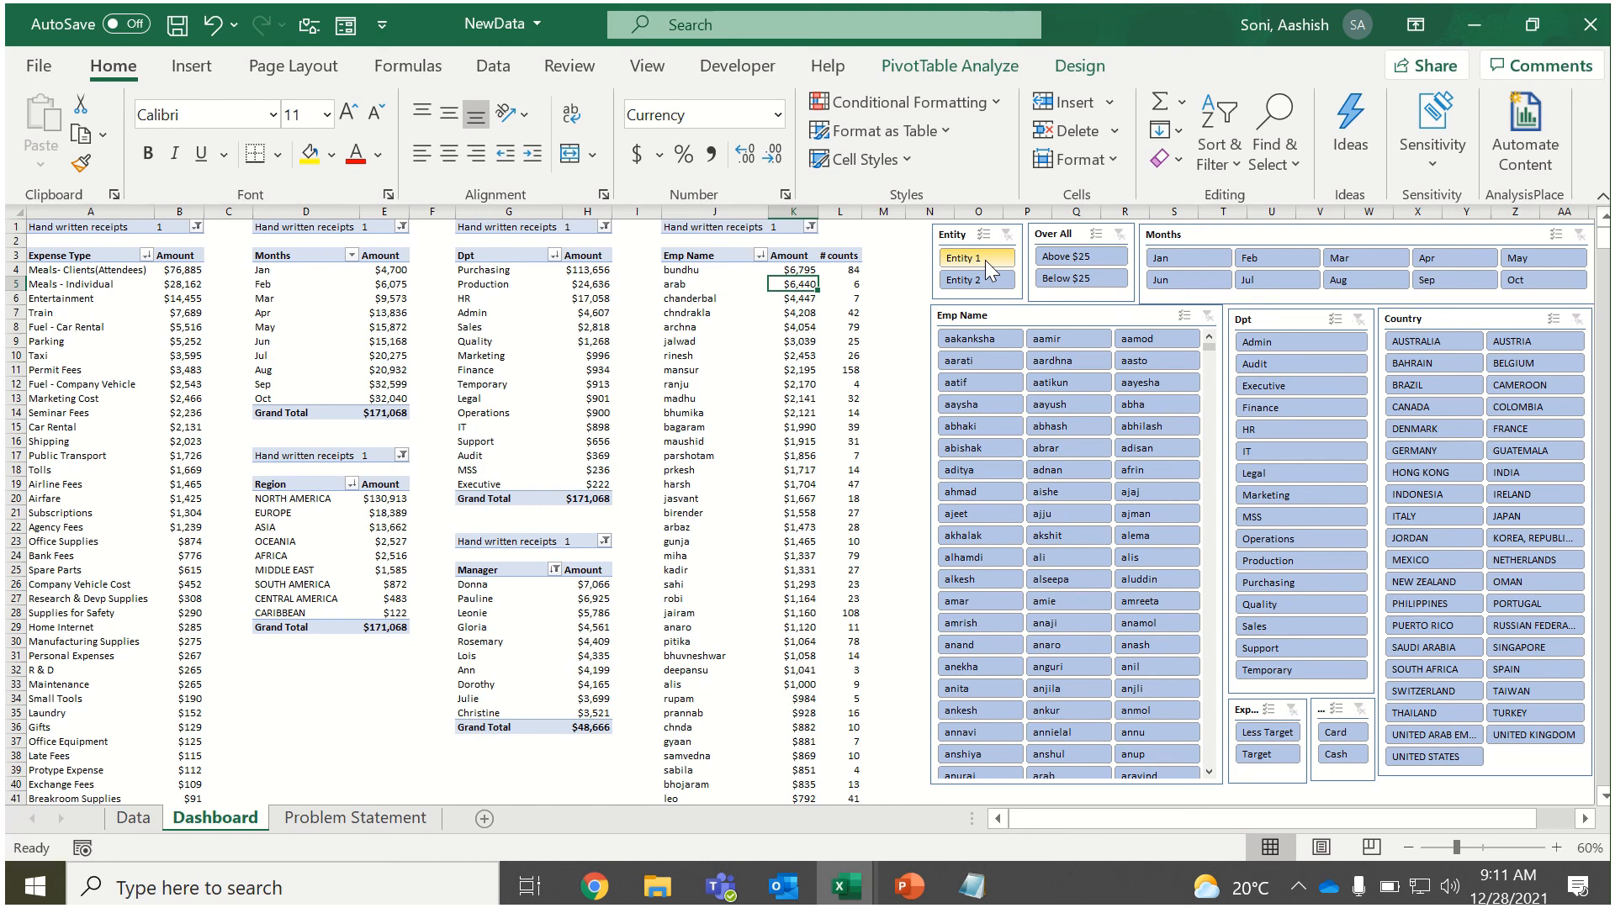
Try the Entity 1 and Entity 2 filters in turn, and filter Entity 2 by Cash, Card and the country NEW ZEALAND.
left_click(986, 281)
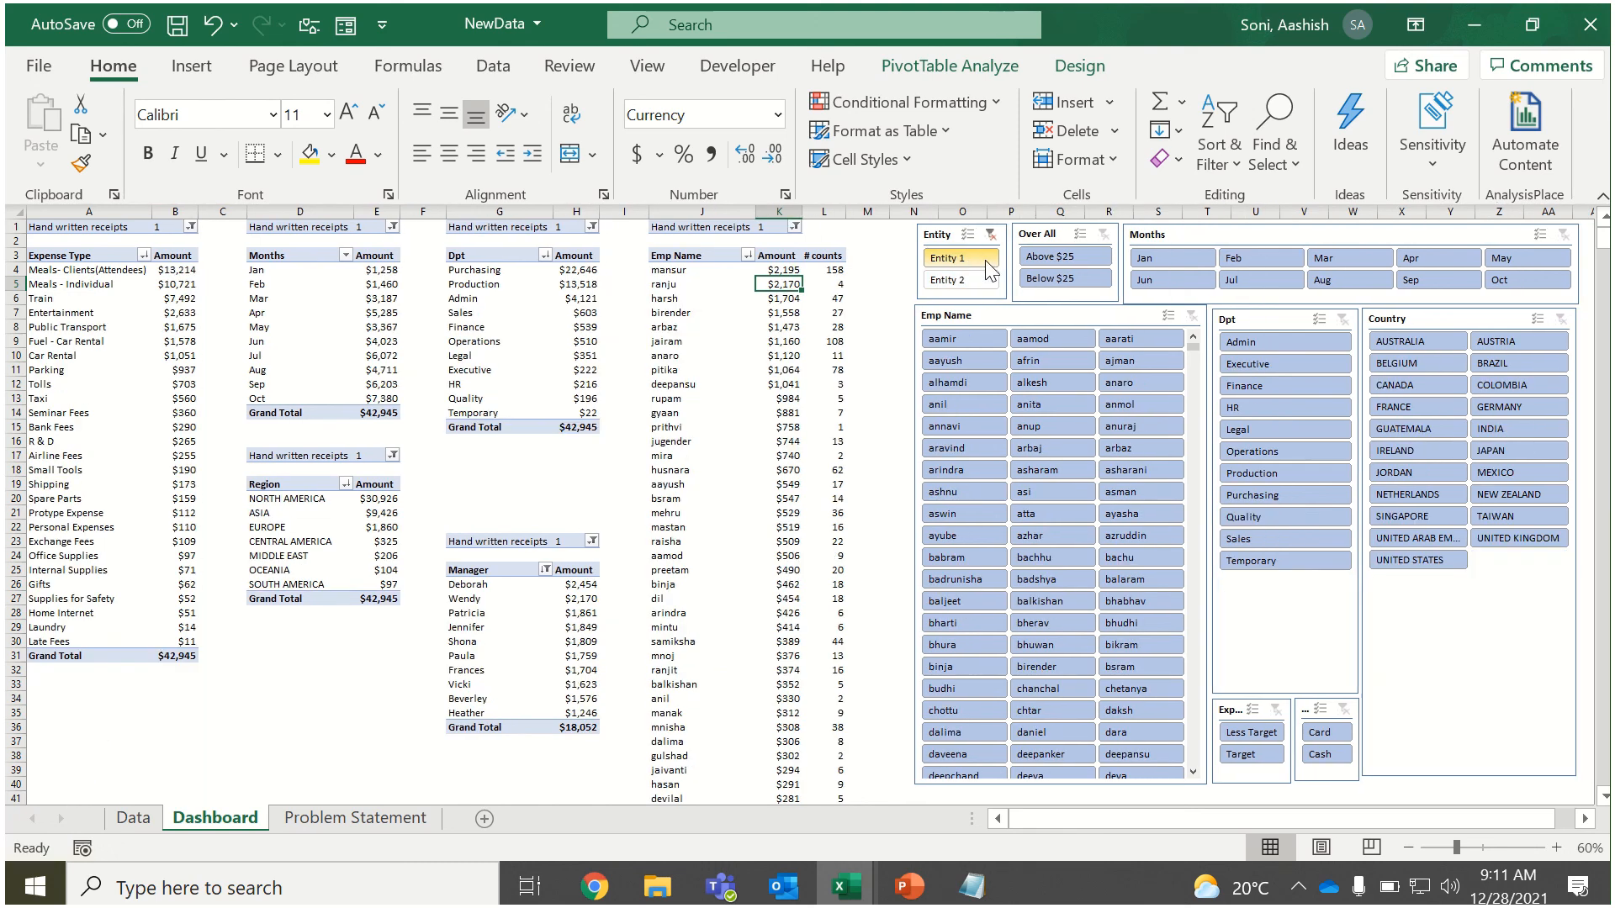
left_click(986, 281)
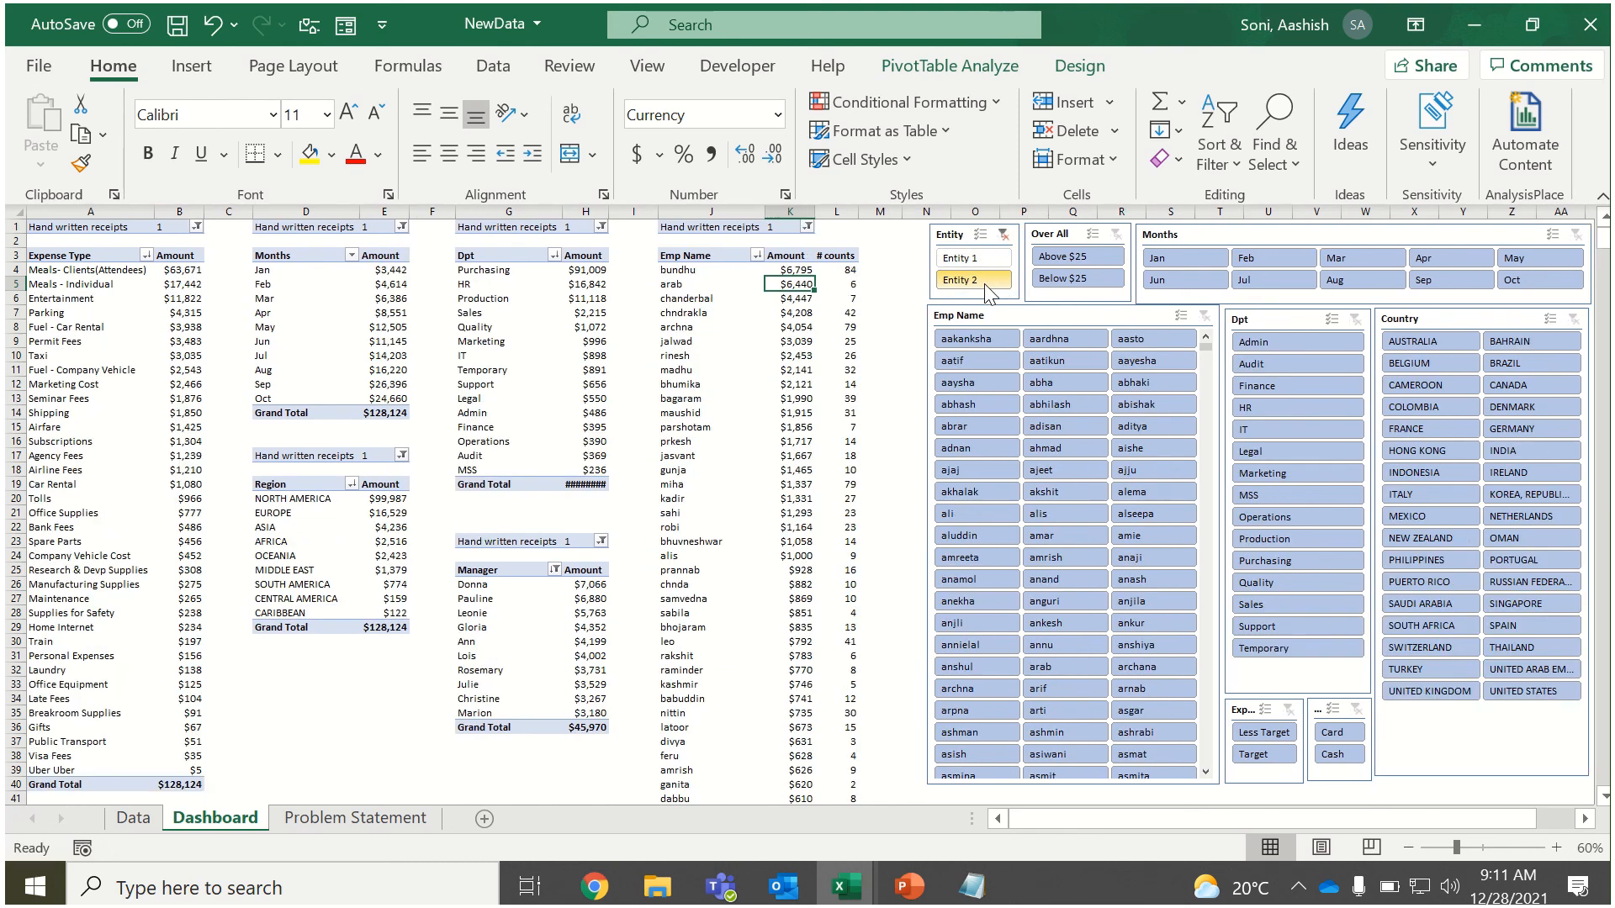
left_click(1331, 755)
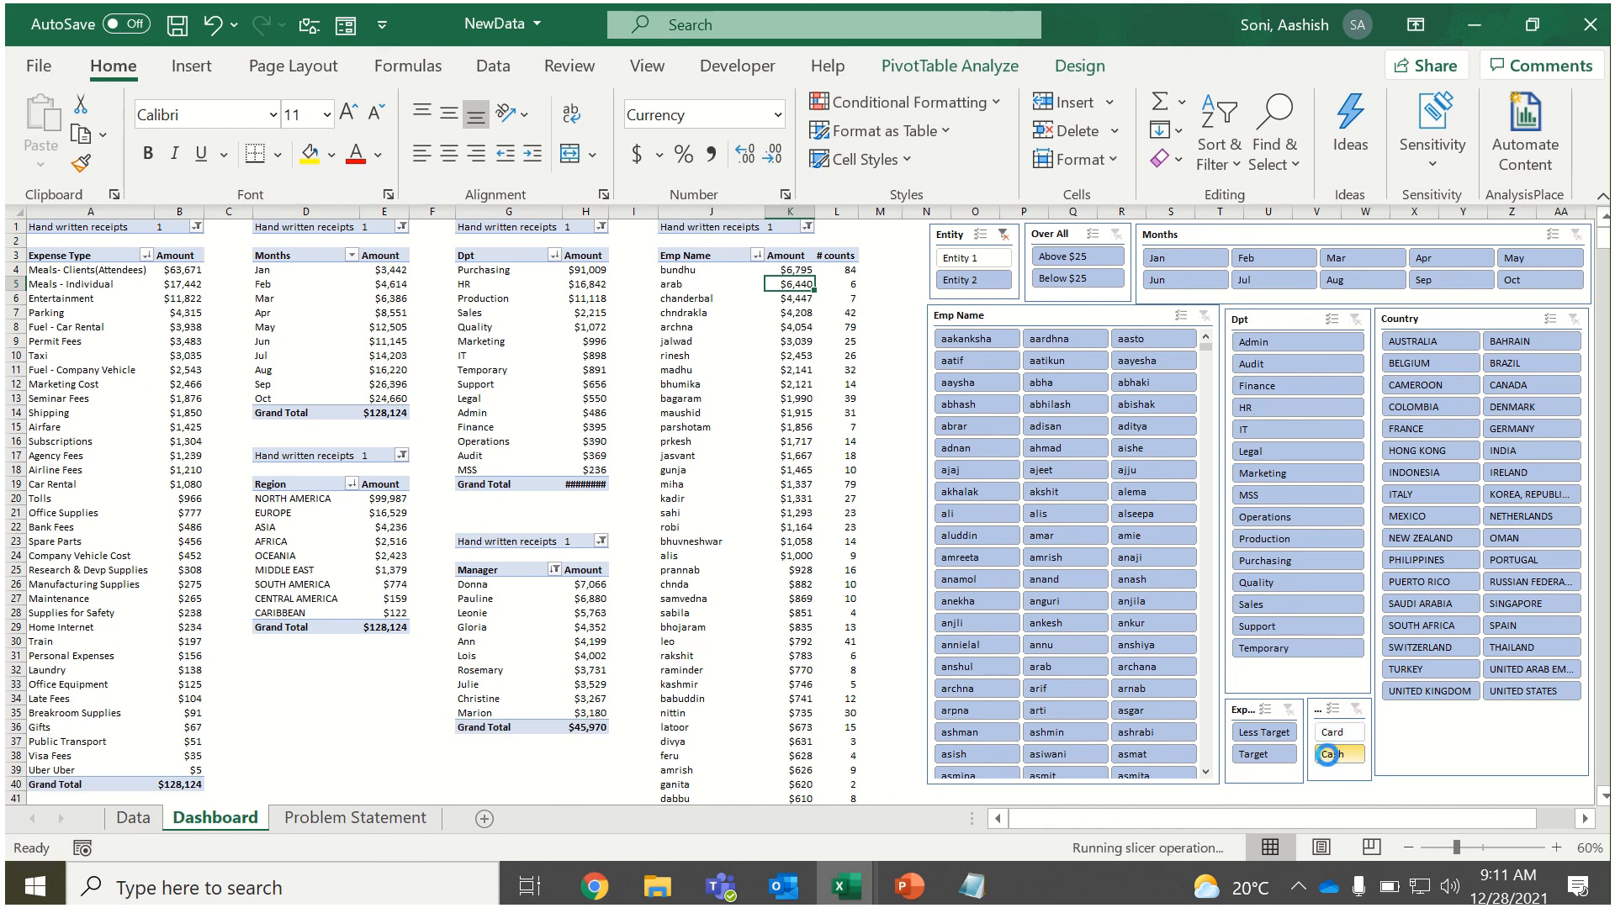
left_click(1339, 728)
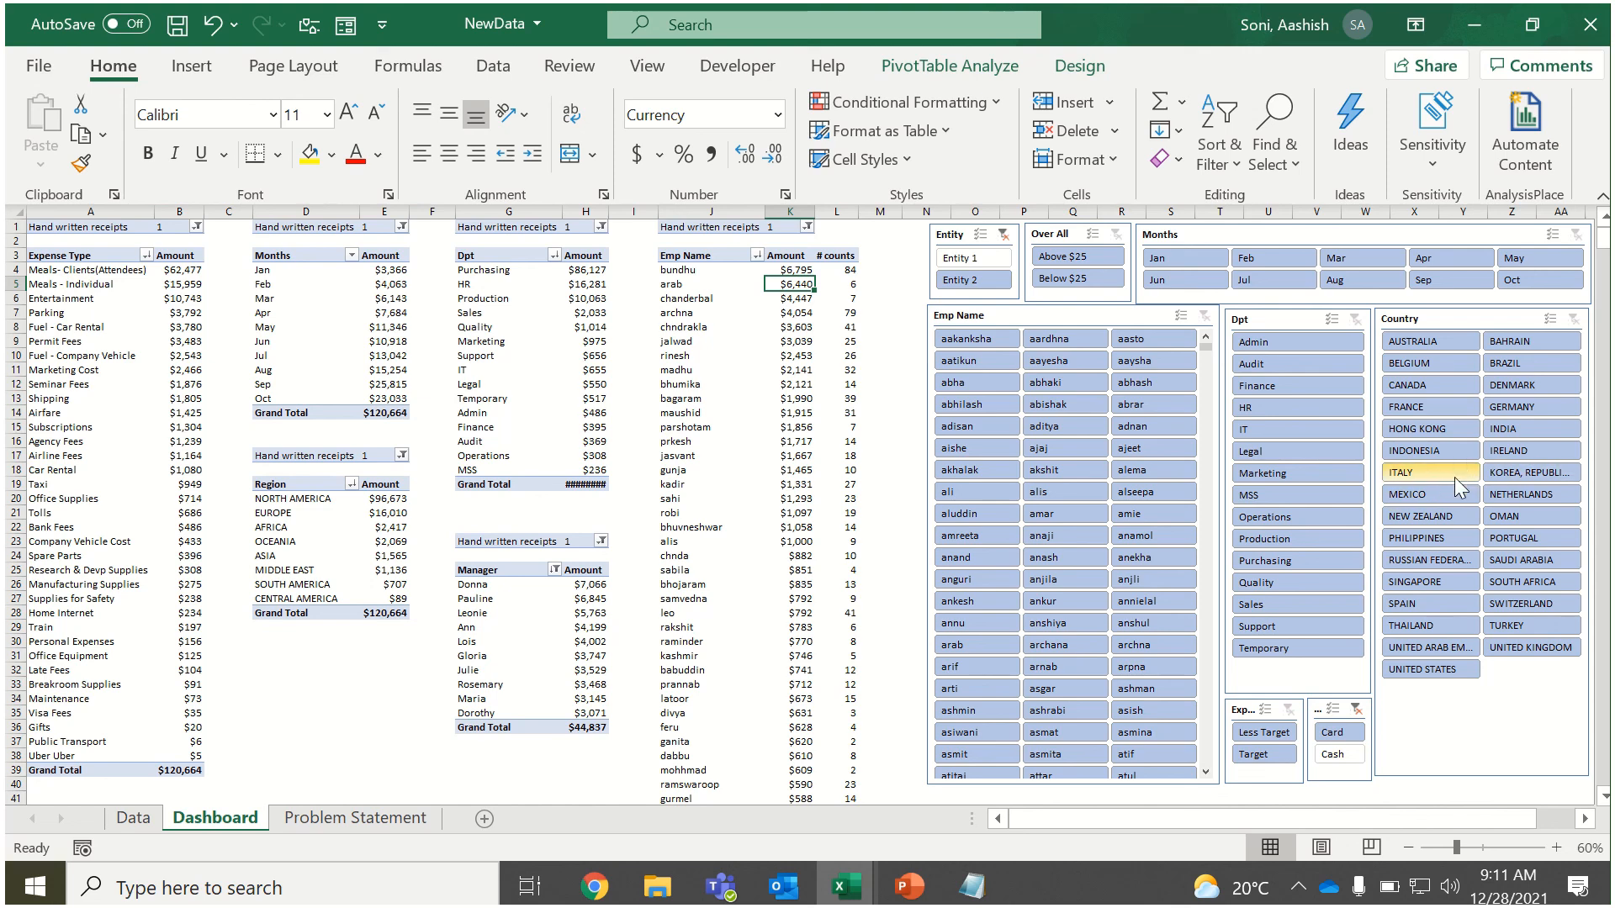
left_click(1430, 517)
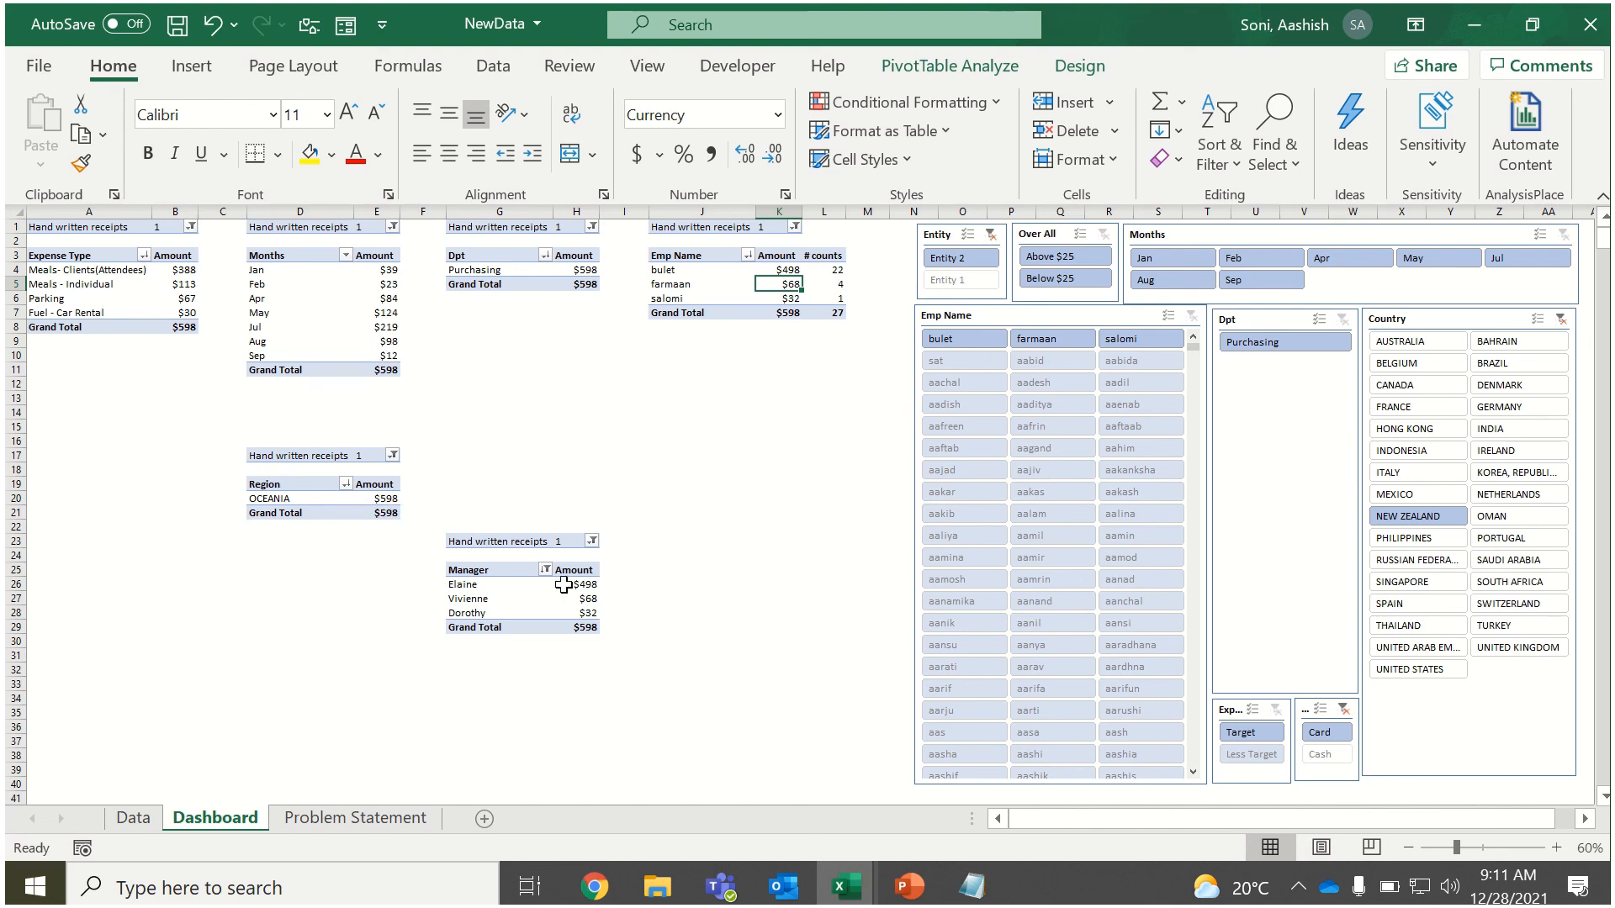
Clear the filters of the Entity, Card/Cash payment and Country slicers.
left_click(990, 235)
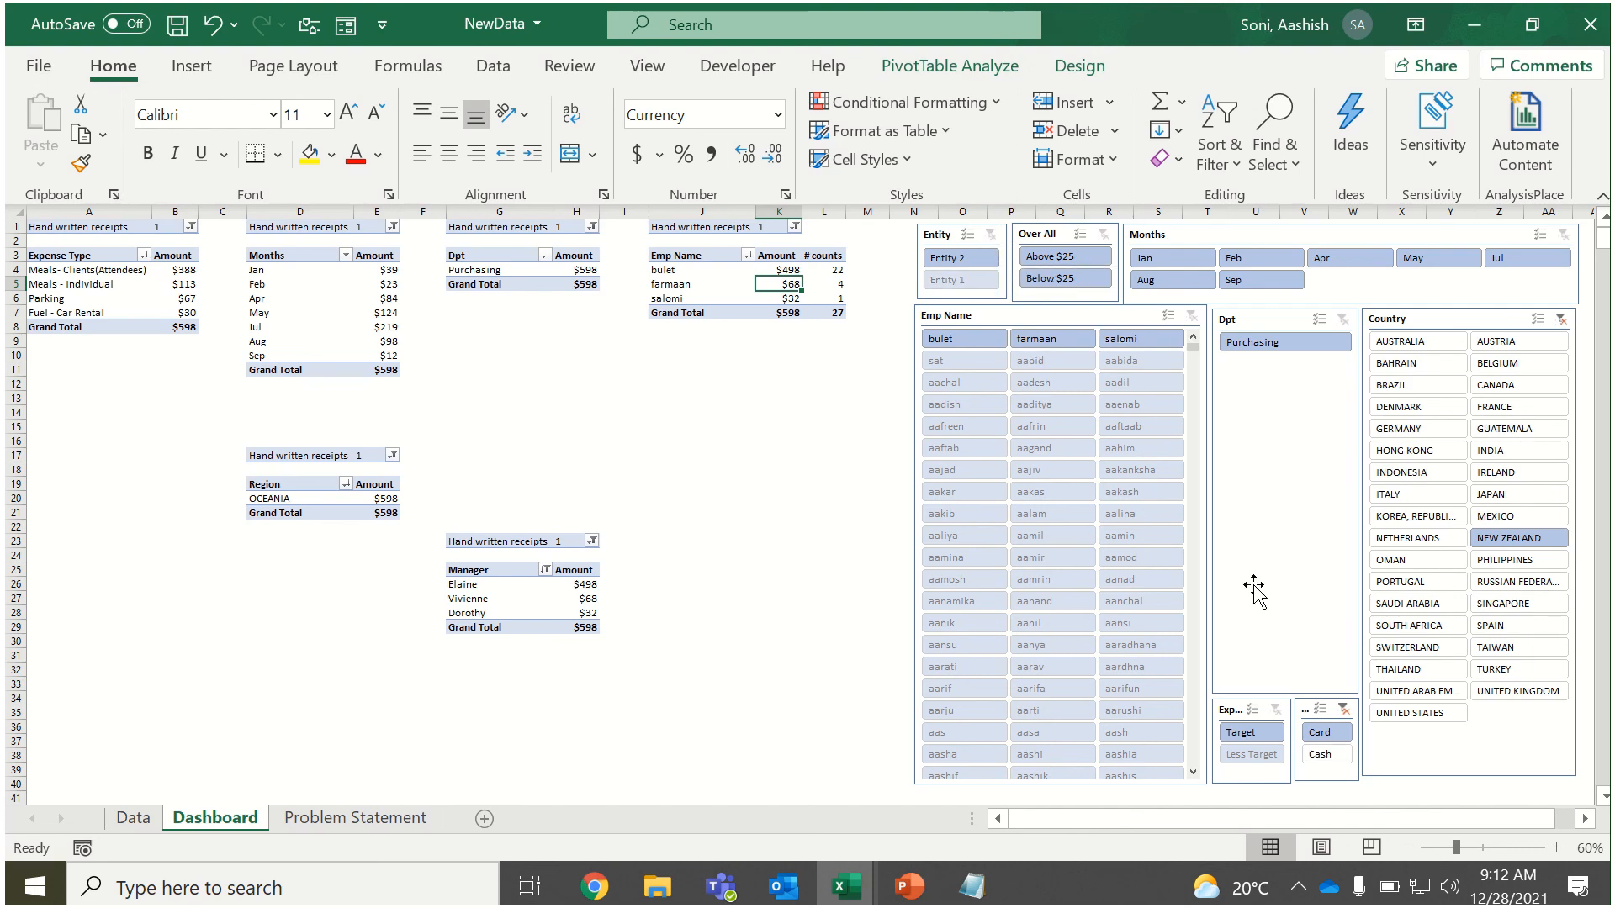
left_click(1340, 707)
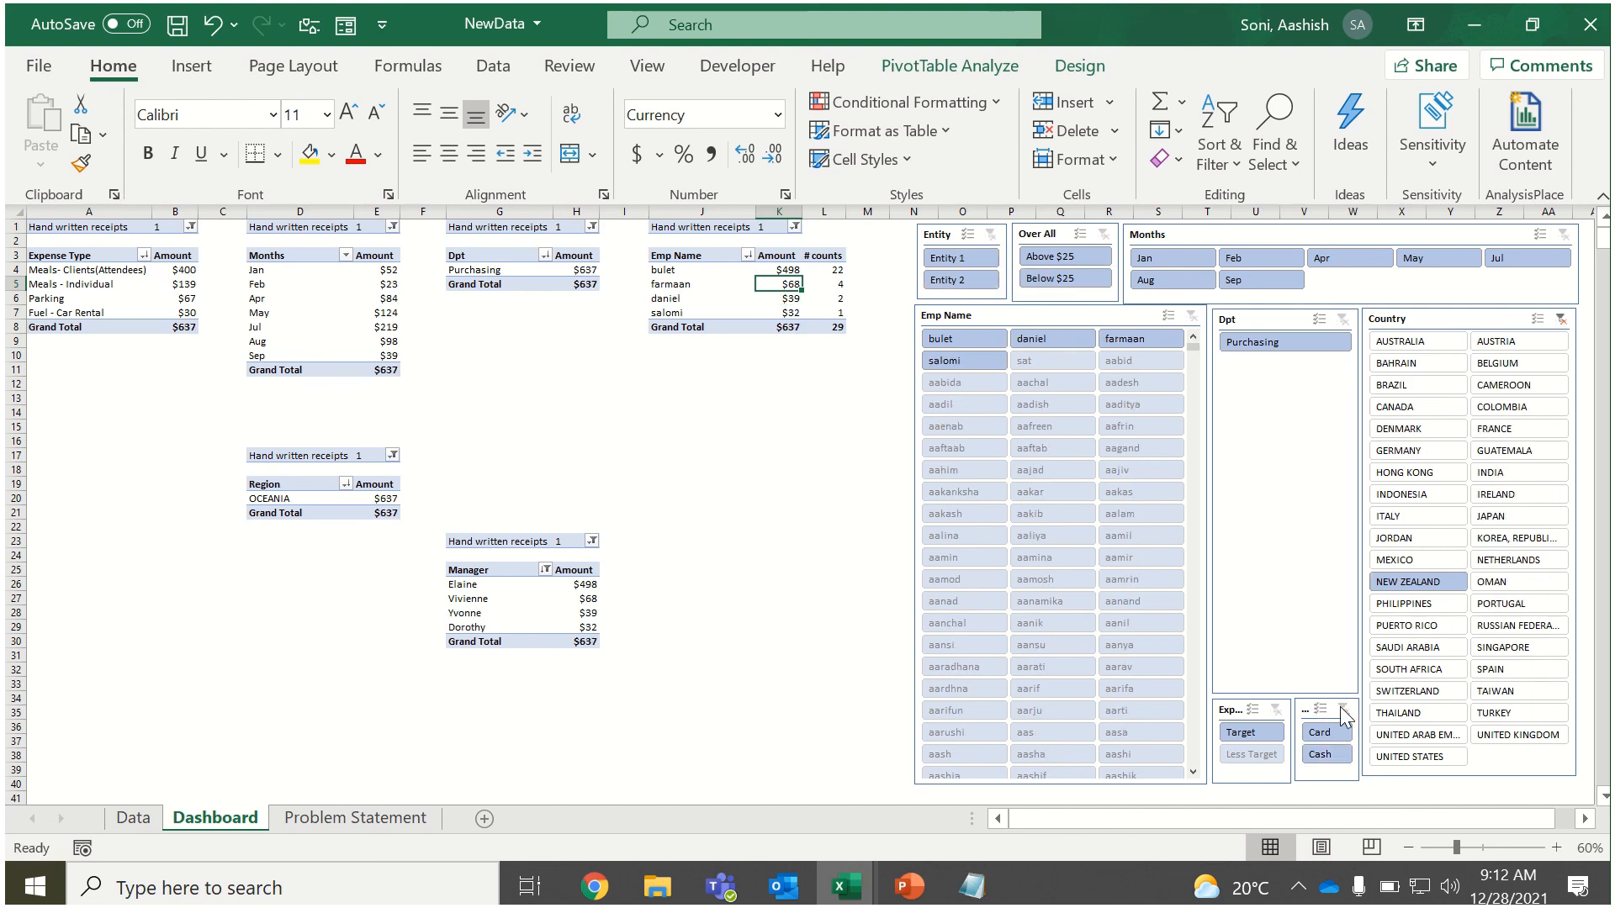
scroll(1344, 717, "down", 1)
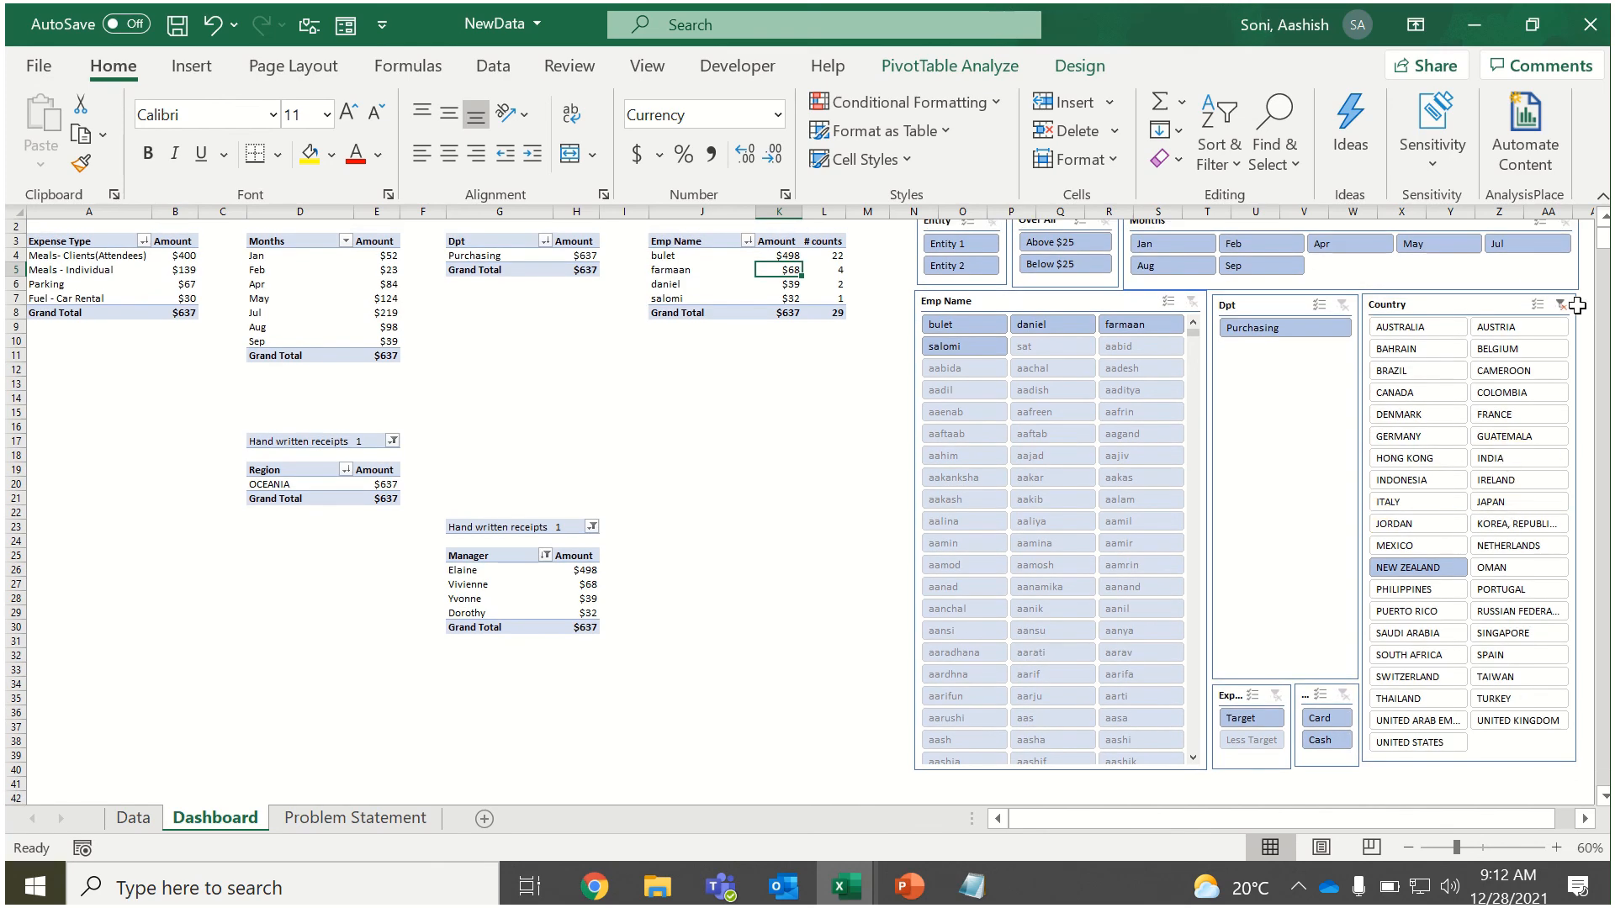
left_click(1562, 305)
scroll(1028, 434, "up", 1)
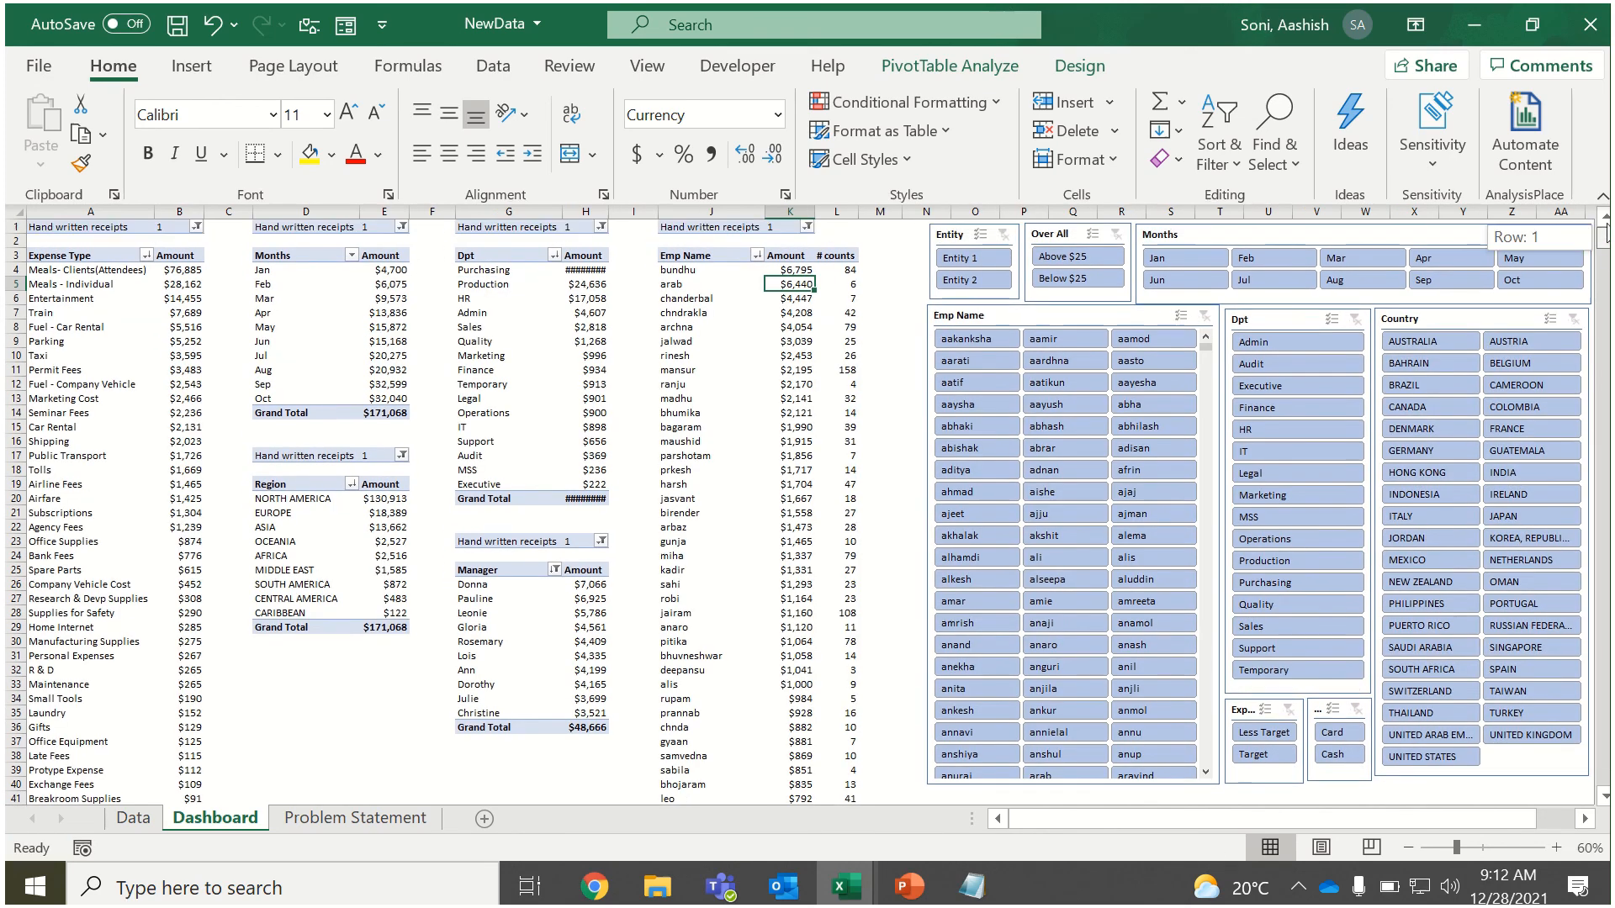